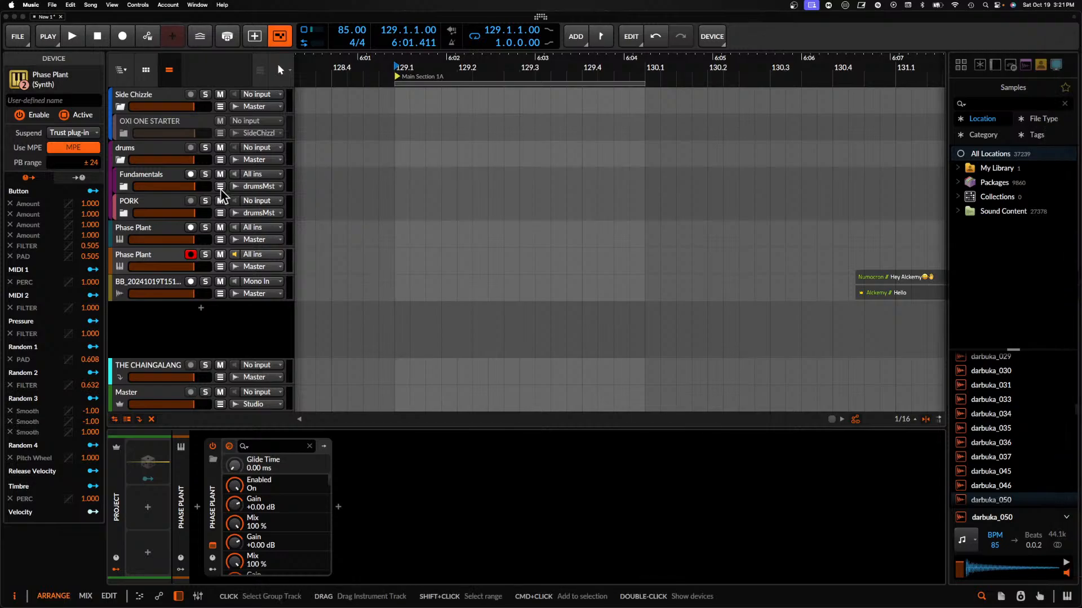
# Open the Phase Plant synth and save its preset as REQUIEM 3 TEMPLATE DELTA, overwriting the existing file
pyautogui.click(158, 258)
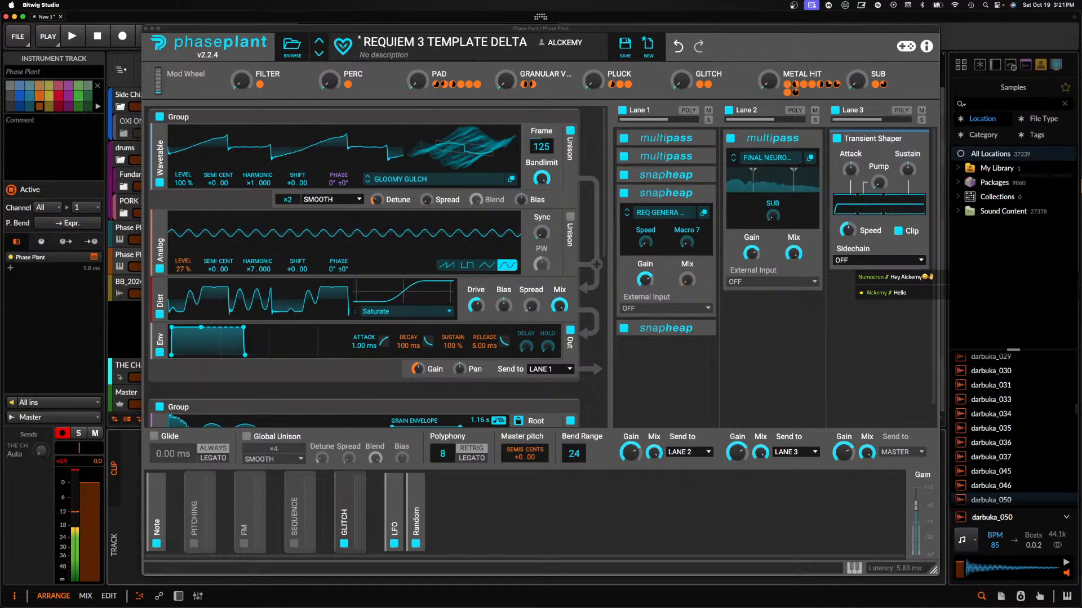
pyautogui.click(1066, 138)
pyautogui.click(536, 321)
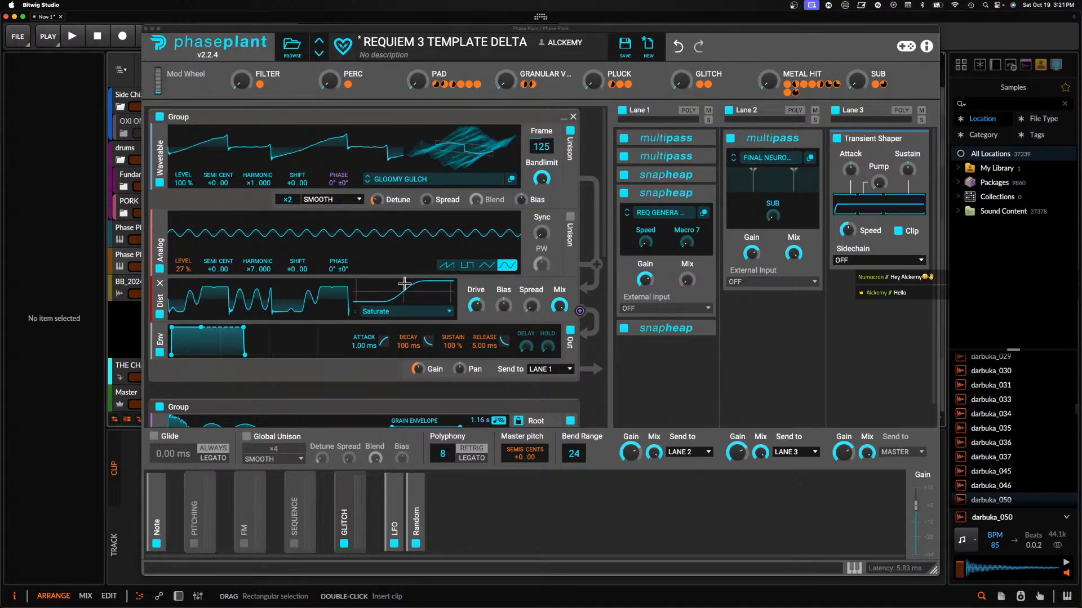
pyautogui.click(625, 45)
pyautogui.click(658, 437)
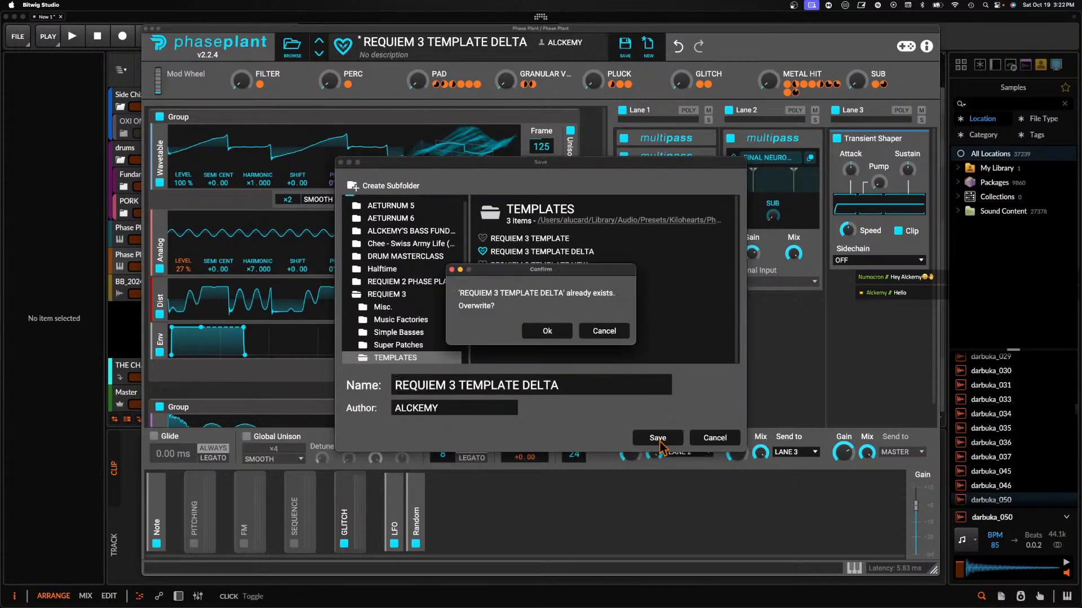
pyautogui.click(549, 331)
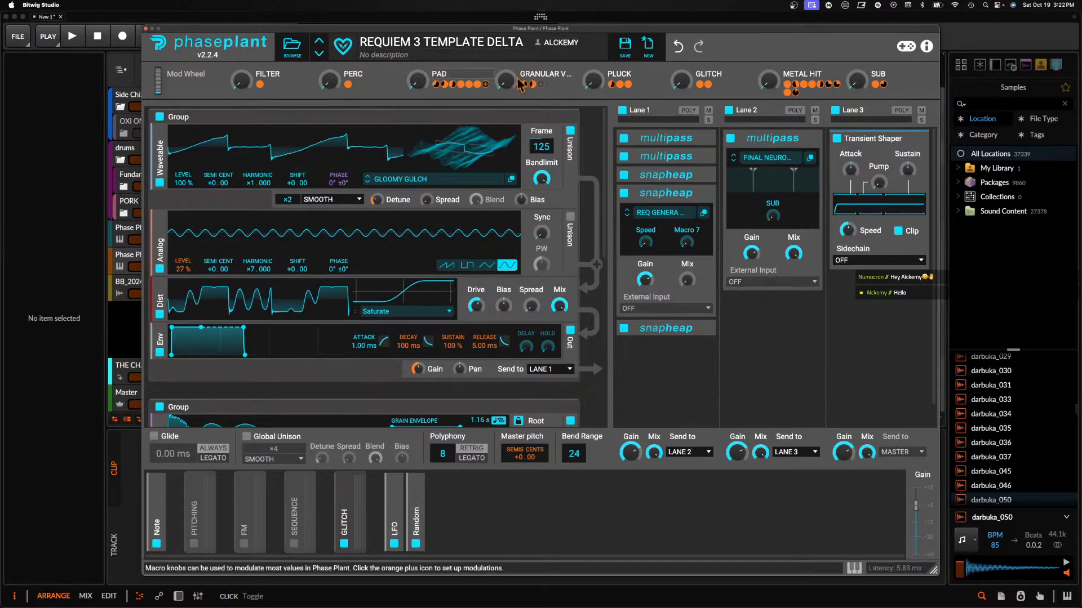
# Load the AVALON preset from the Super Patches folder in REQUIEM 3 and close the preset browser
pyautogui.click(291, 47)
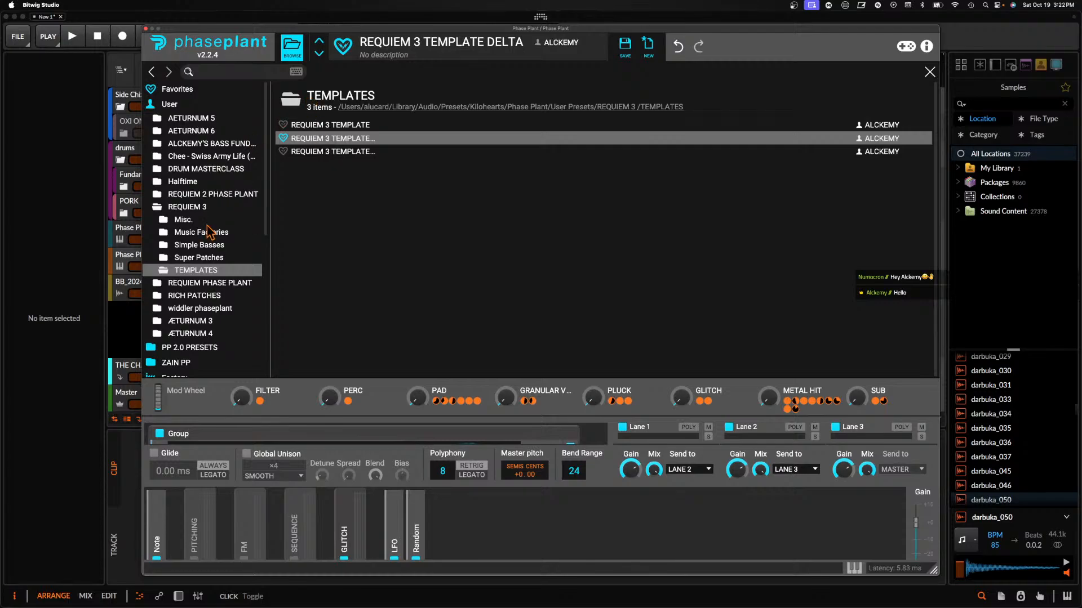
pyautogui.click(198, 258)
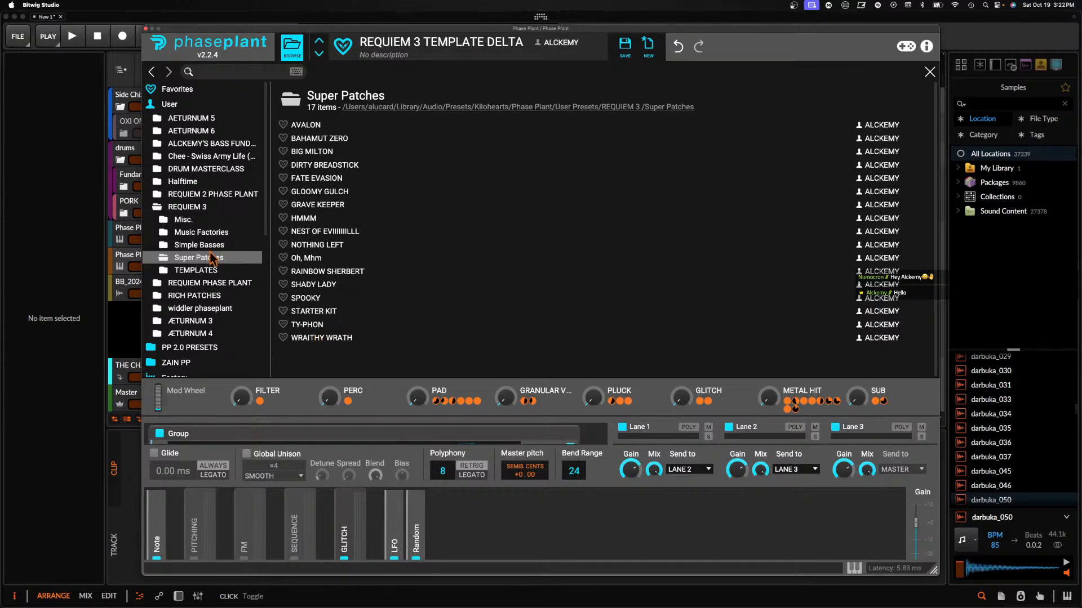
pyautogui.click(307, 129)
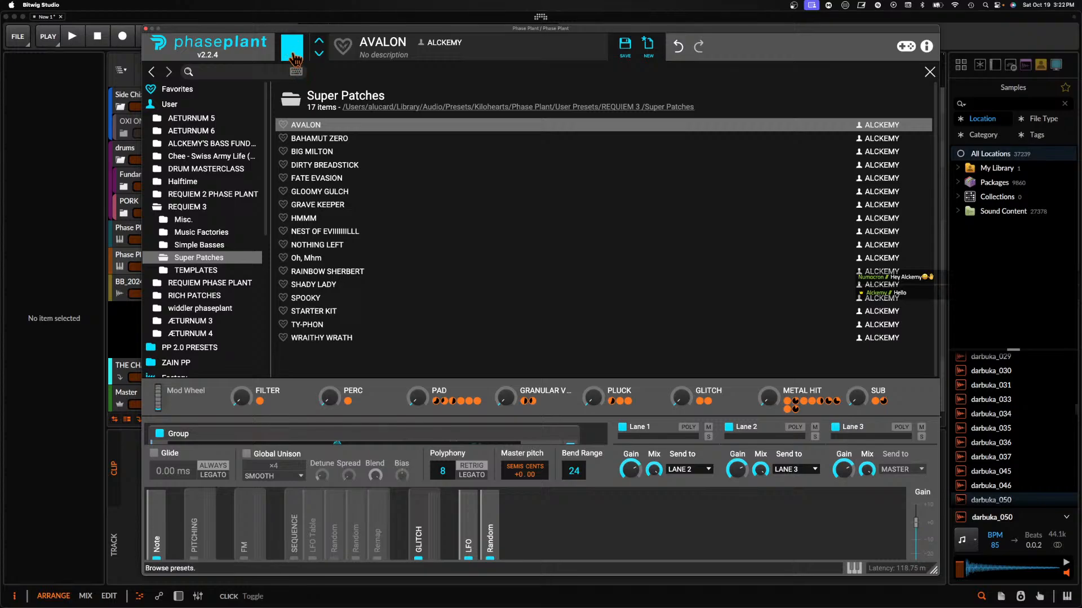
pyautogui.click(290, 54)
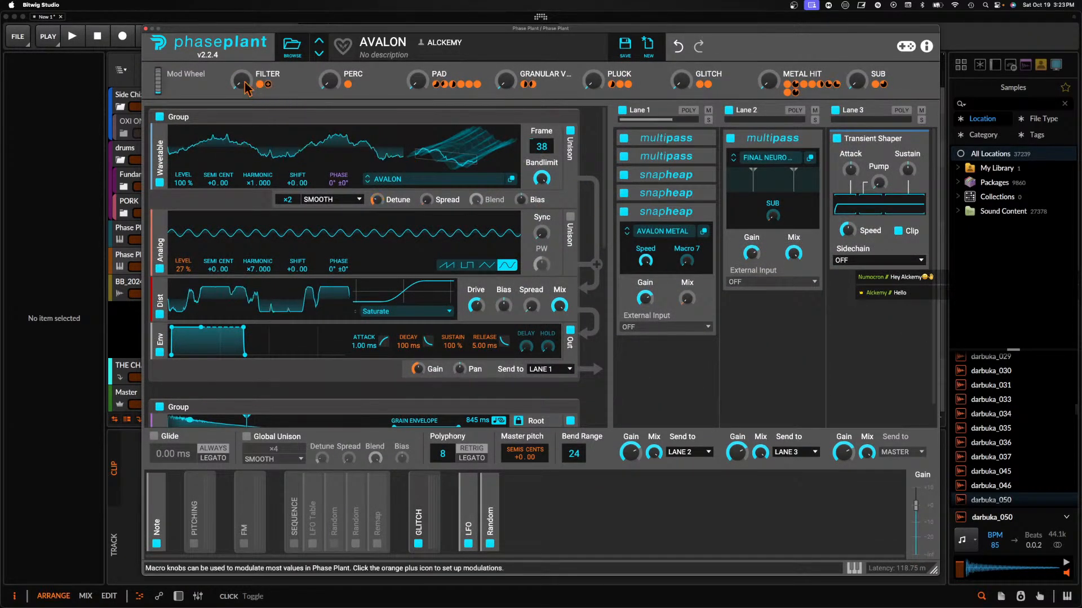
# Show the on-screen keyboard and audition AVALON by raising the FILTER and PERC macros
pyautogui.moveTo(246, 89); pyautogui.dragTo(246, 59)
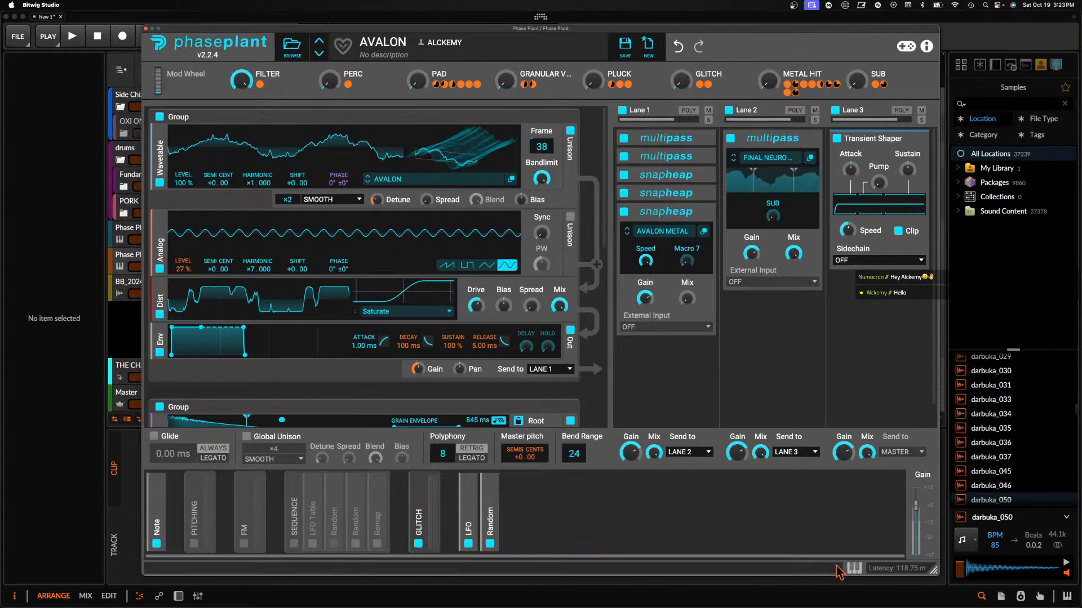
pyautogui.click(854, 568)
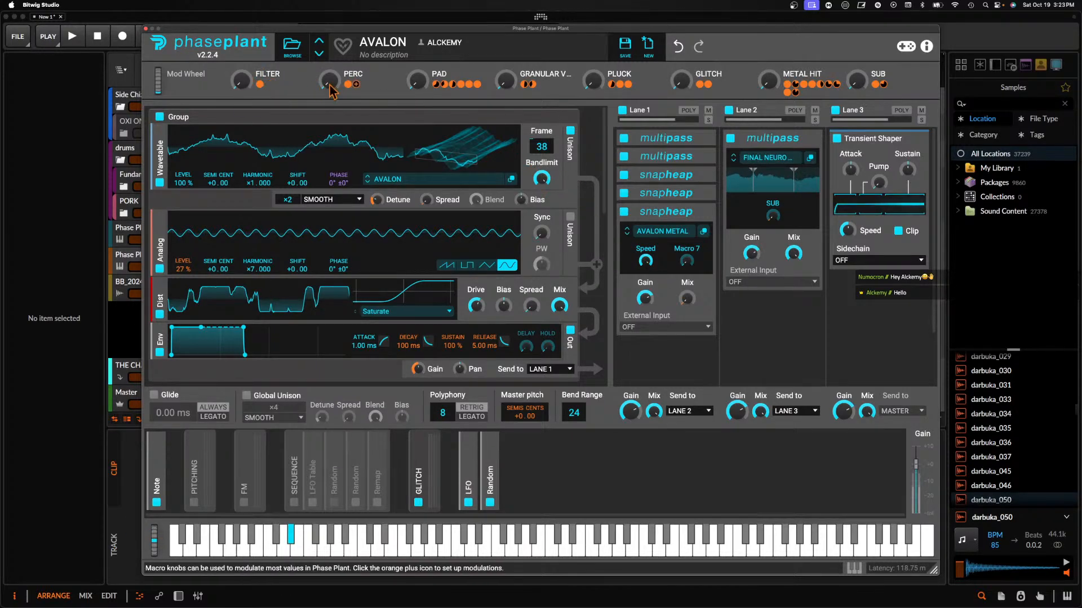
pyautogui.moveTo(331, 82); pyautogui.dragTo(330, 25)
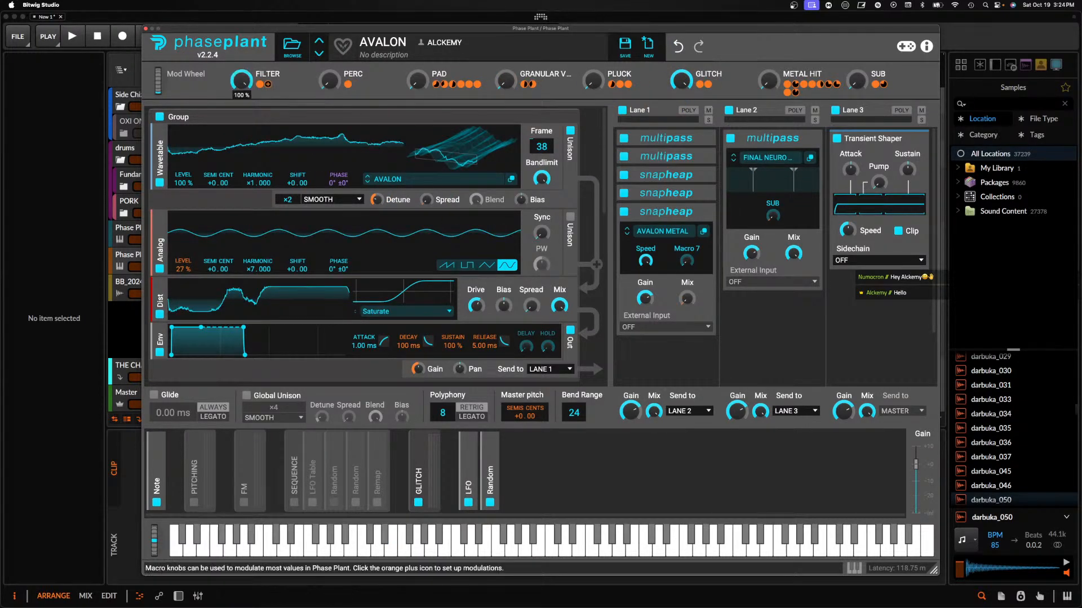
# Expand the AVALON FILTER Multipass in Lane 1 and return the GLITCH macro to zero after auditioning it at full
pyautogui.moveTo(682, 84)
pyautogui.mouseDown()
pyautogui.moveTo(682, 140)
pyautogui.moveTo(682, 74)
pyautogui.mouseUp()
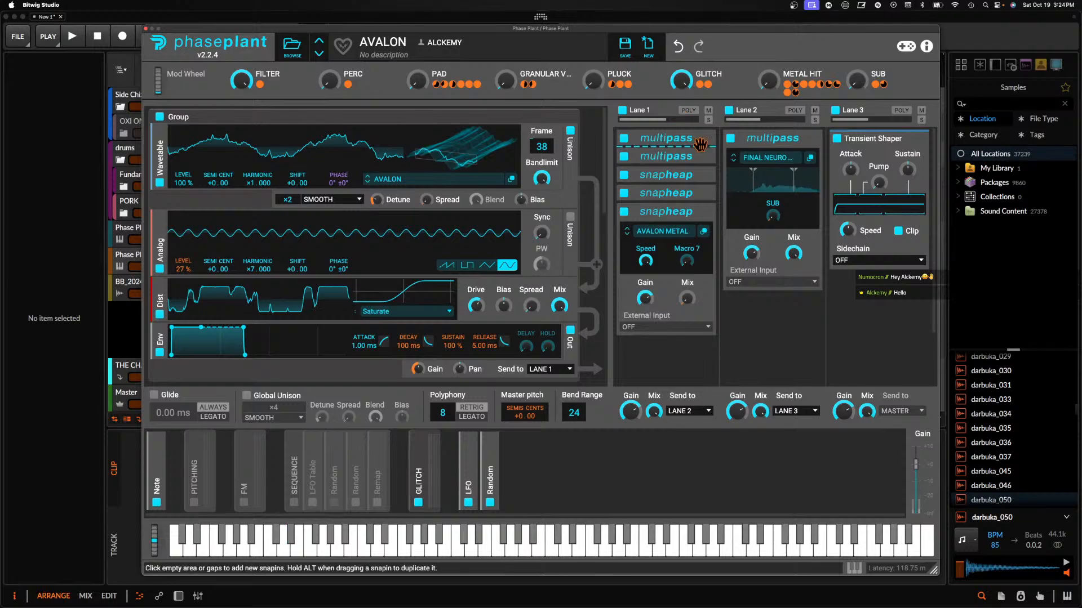
pyautogui.moveTo(703, 153); pyautogui.dragTo(702, 147)
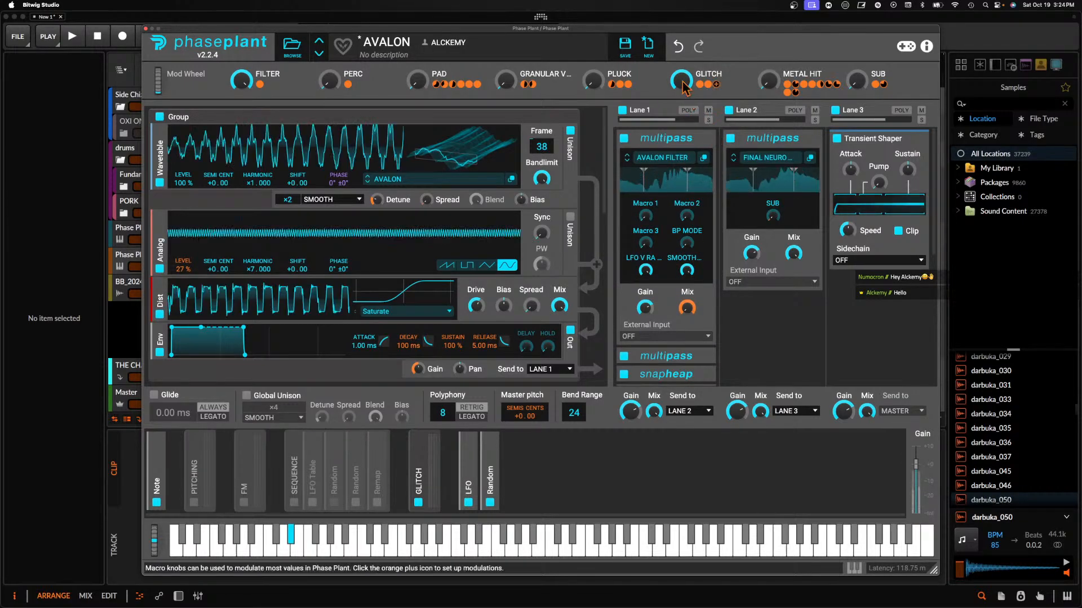
pyautogui.moveTo(682, 84); pyautogui.dragTo(682, 169)
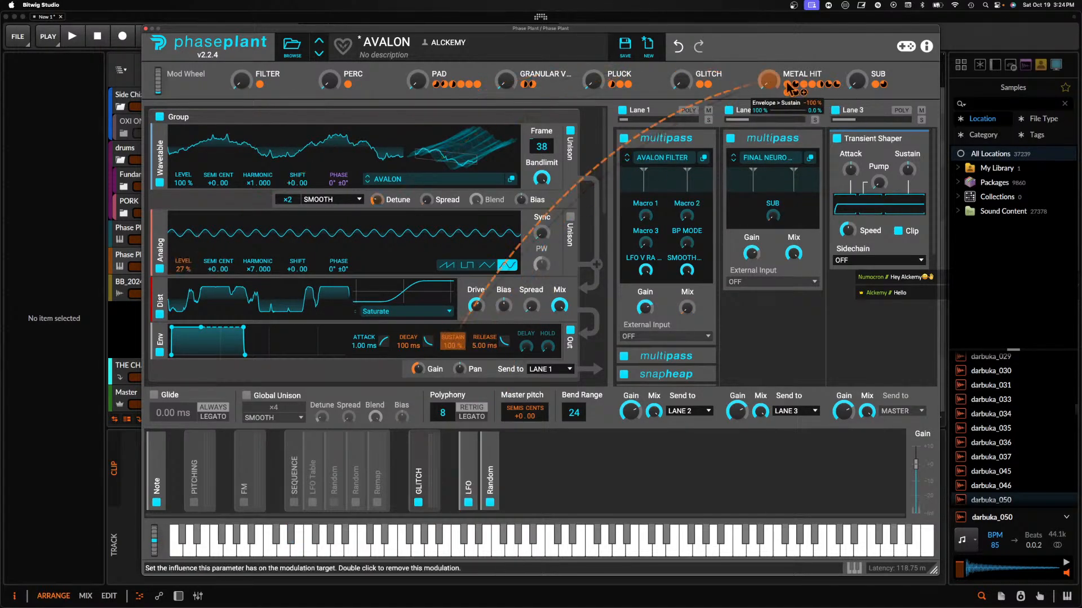
# Audition the METAL HIT macro at full and reset it to zero
pyautogui.moveTo(768, 82); pyautogui.dragTo(769, 28)
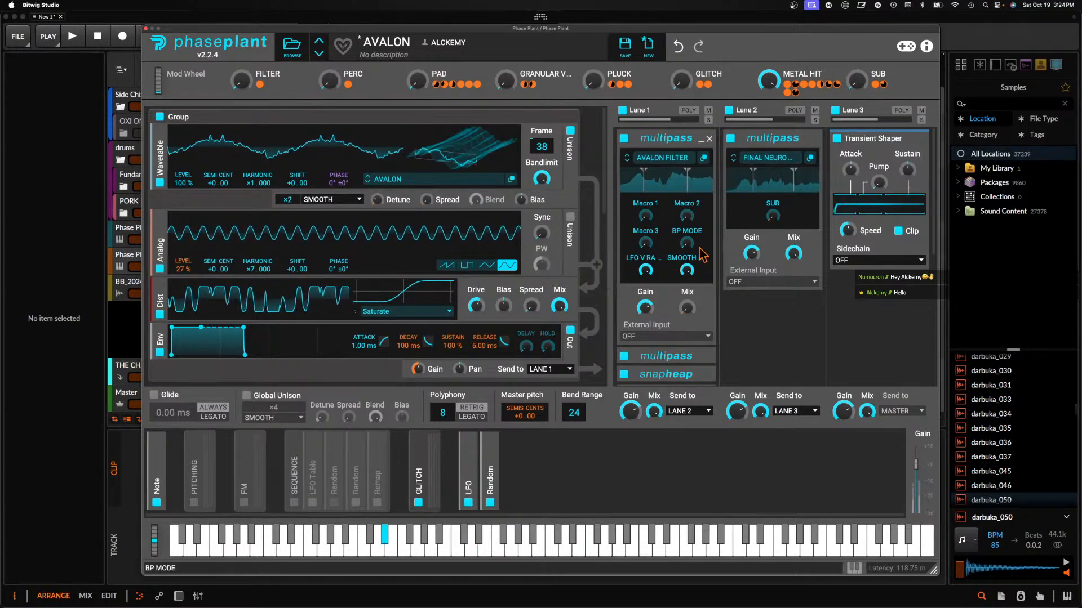
pyautogui.doubleClick(772, 78)
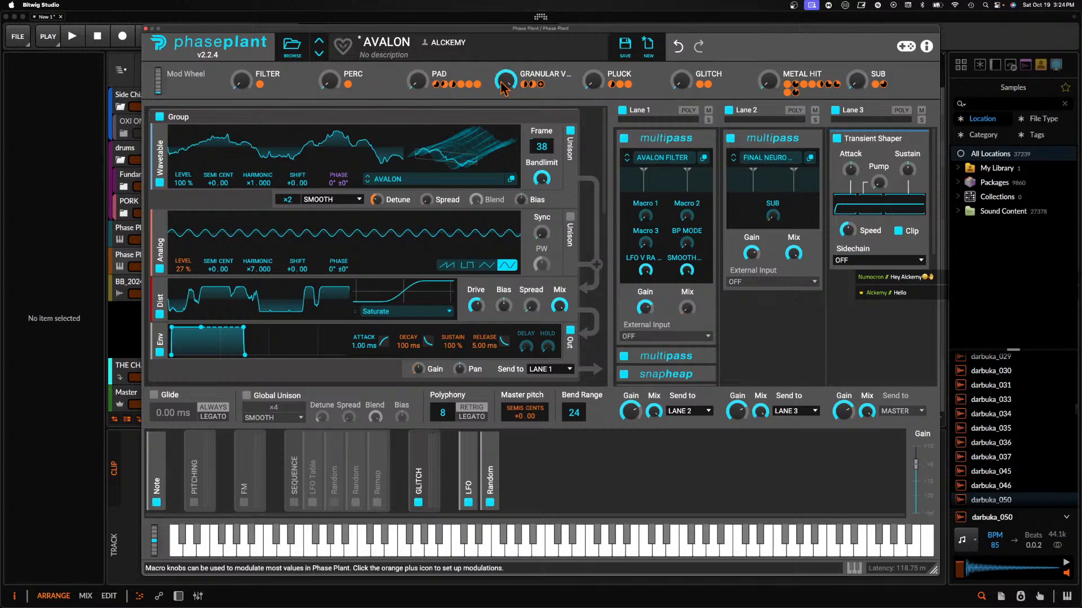
# Audition the granular layer with the PAD macro raised, and return the PAD and granular macros to zero
pyautogui.scroll(-10, 445, 195)
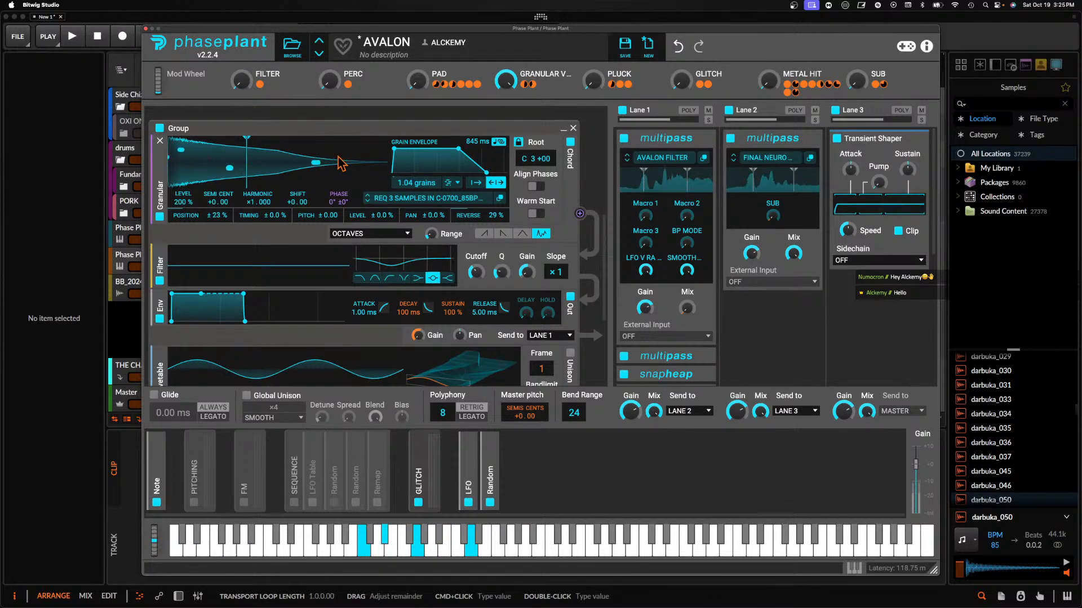
pyautogui.moveTo(419, 80); pyautogui.dragTo(419, 34)
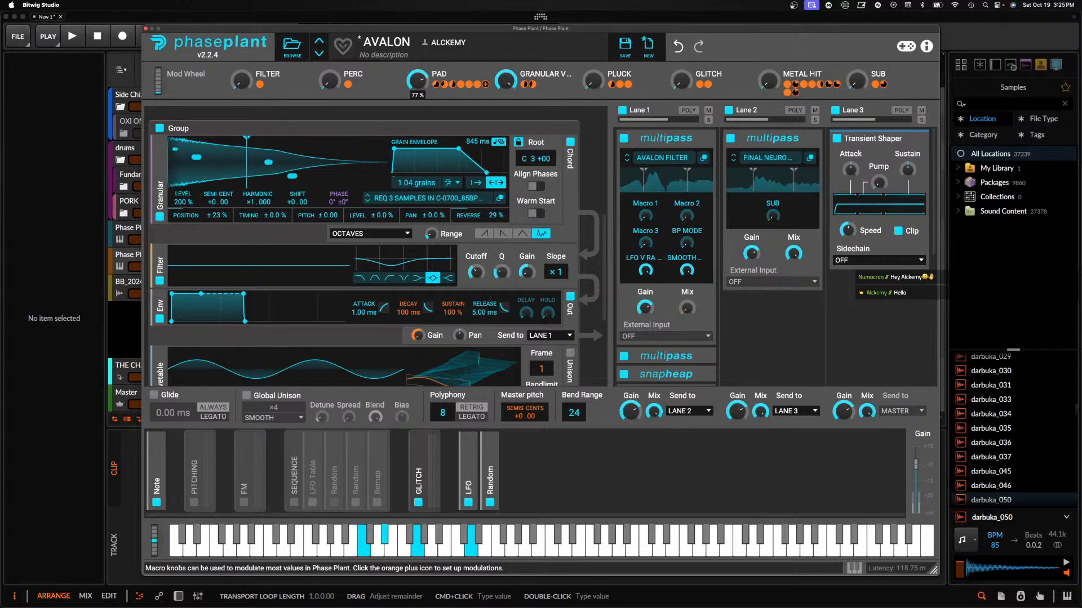
pyautogui.moveTo(421, 78); pyautogui.dragTo(422, 77)
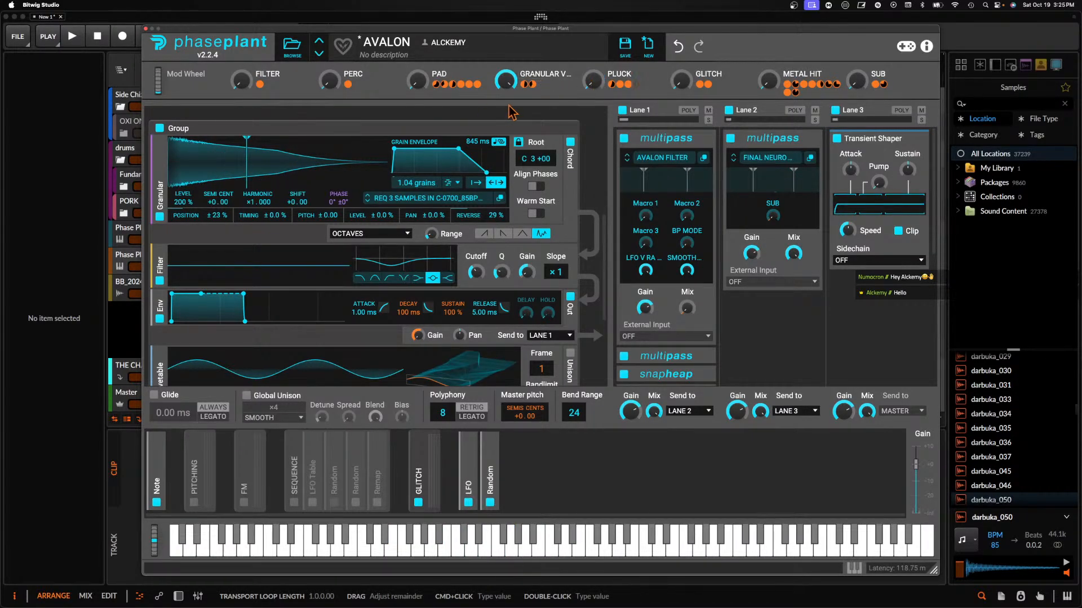
pyautogui.moveTo(505, 80); pyautogui.dragTo(505, 141)
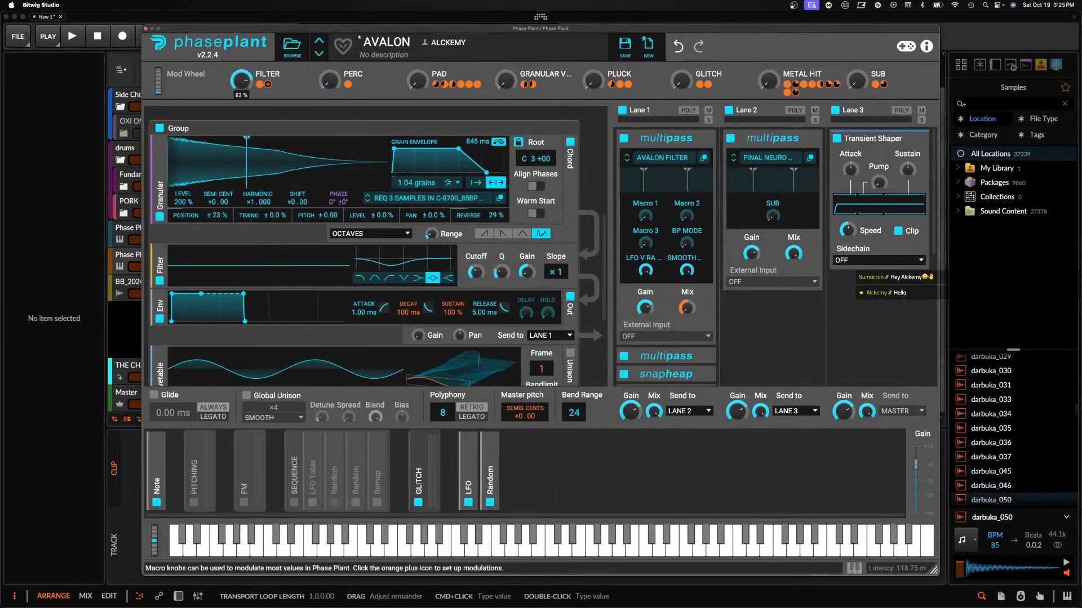
# Raise the FILTER macro to full, enable the PITCHING modulator group and expand its LFO Table
pyautogui.click(572, 128)
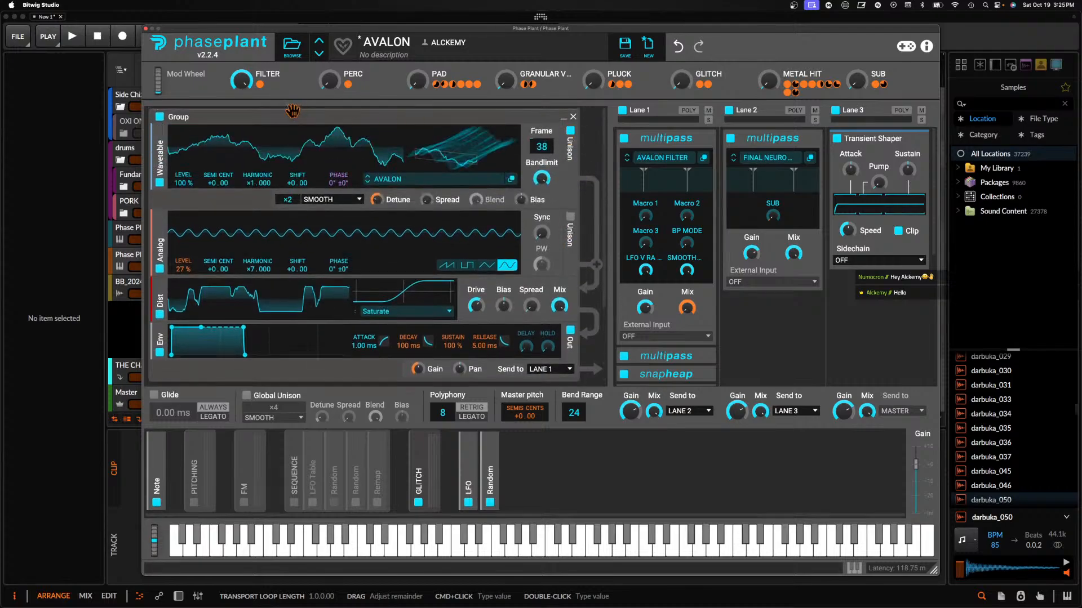
pyautogui.click(193, 503)
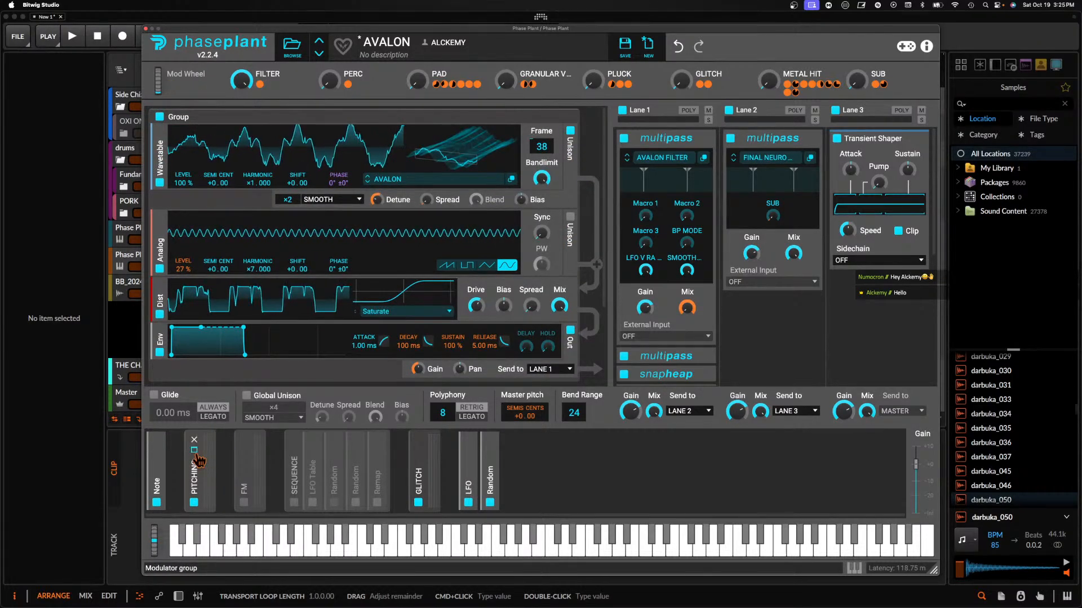
pyautogui.click(194, 451)
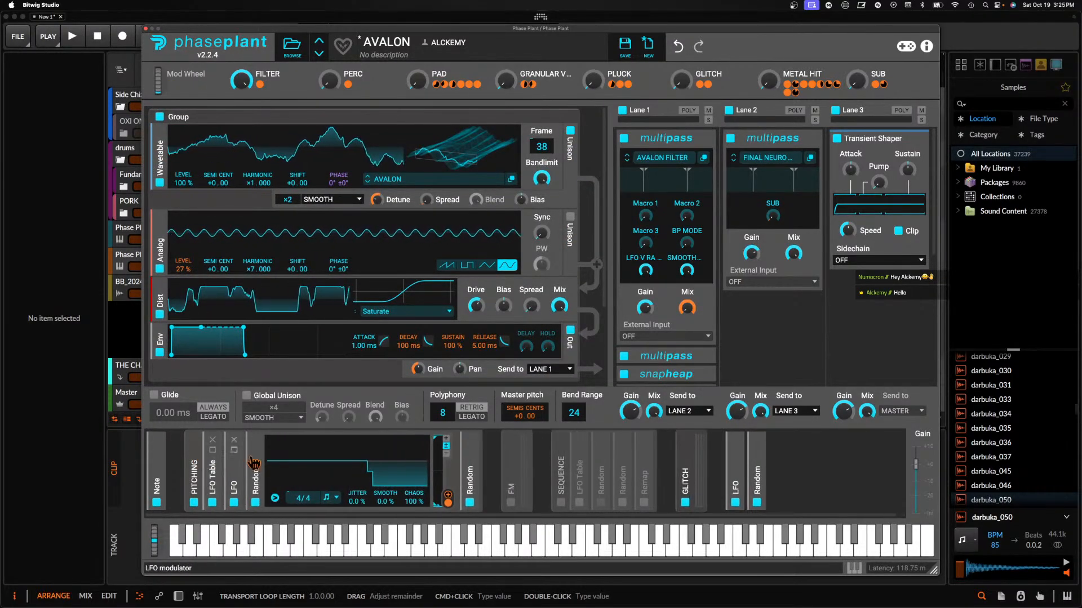
pyautogui.click(216, 458)
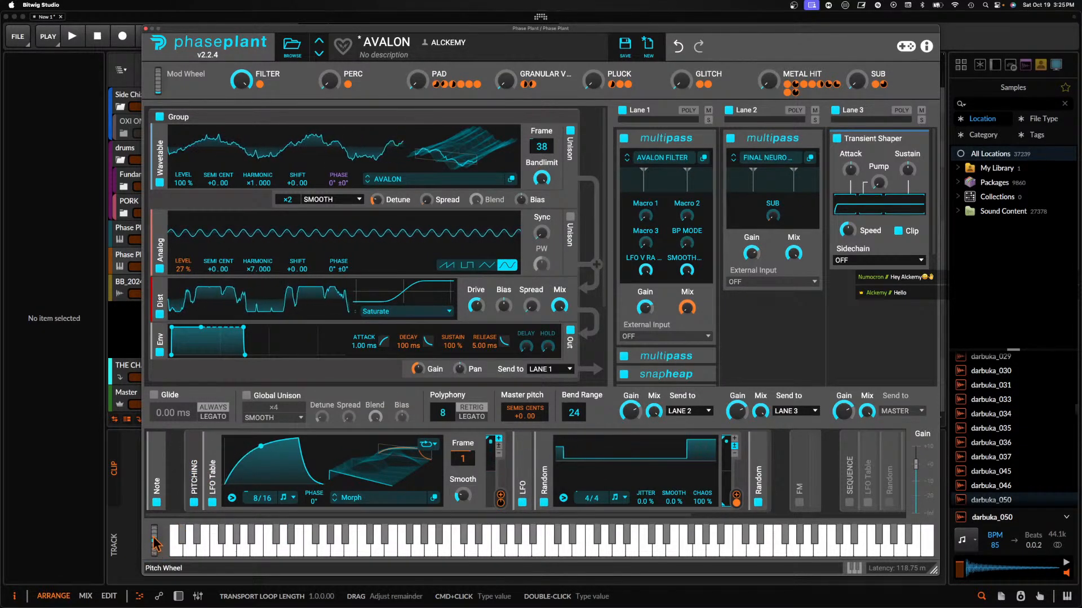
# Test the pitch modulation with the pitch wheel, and disable and collapse the PITCHING modulator group
pyautogui.moveTo(154, 571); pyautogui.dragTo(127, 573)
pyautogui.click(194, 502)
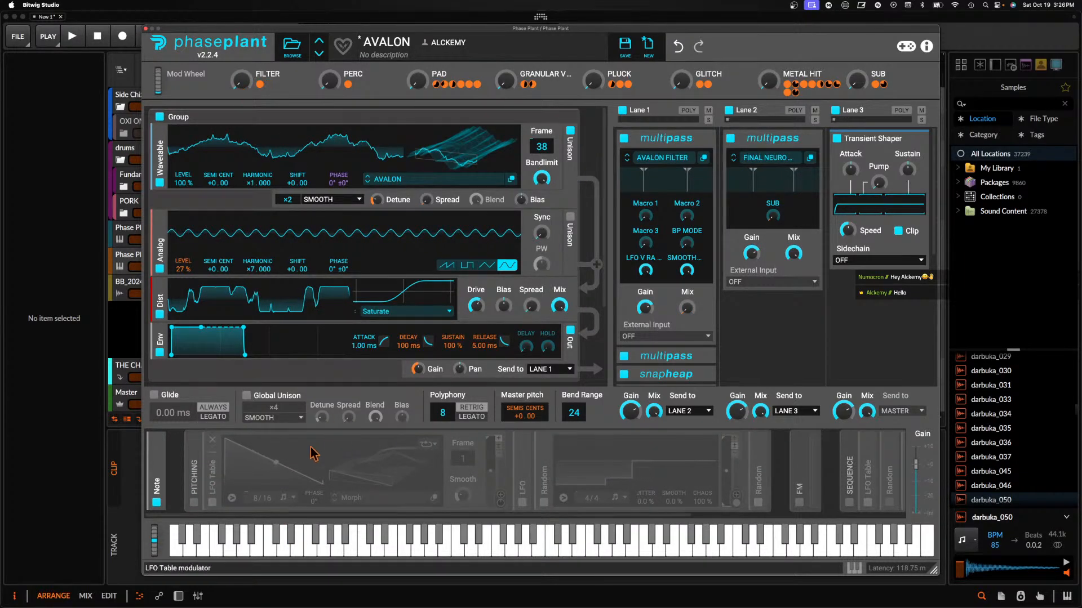
pyautogui.click(194, 450)
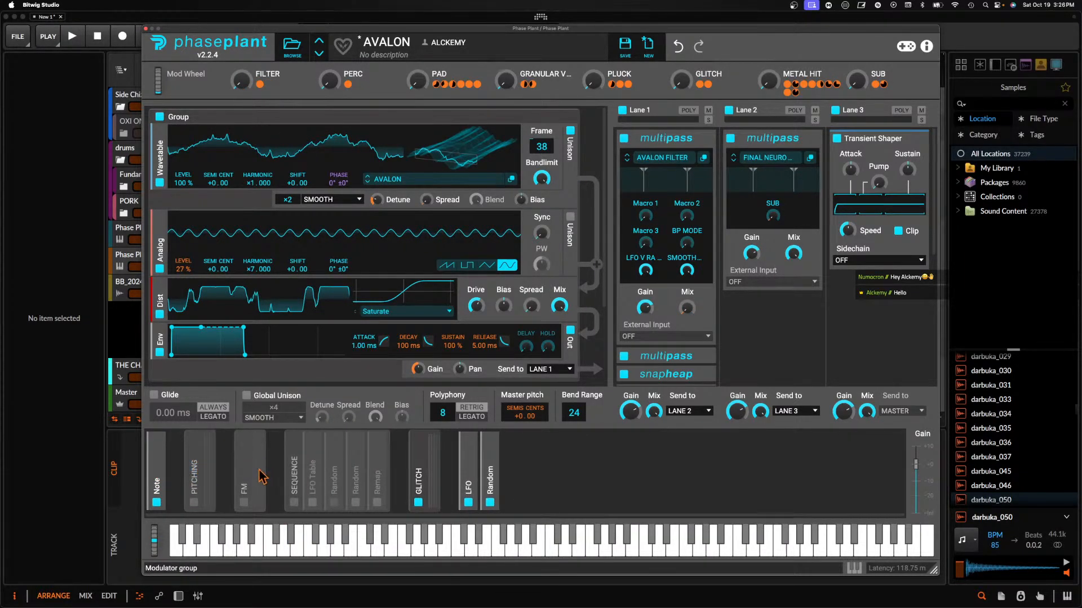
# Enable the FM modulator group and inspect its Envelope with the METAL HIT macro at full
pyautogui.click(244, 503)
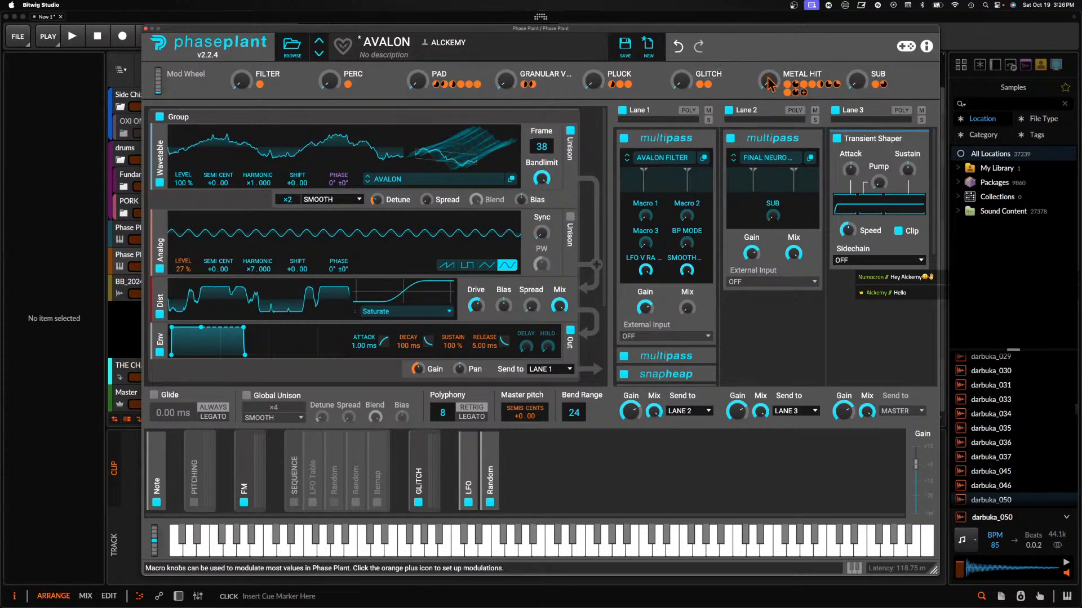
pyautogui.click(248, 456)
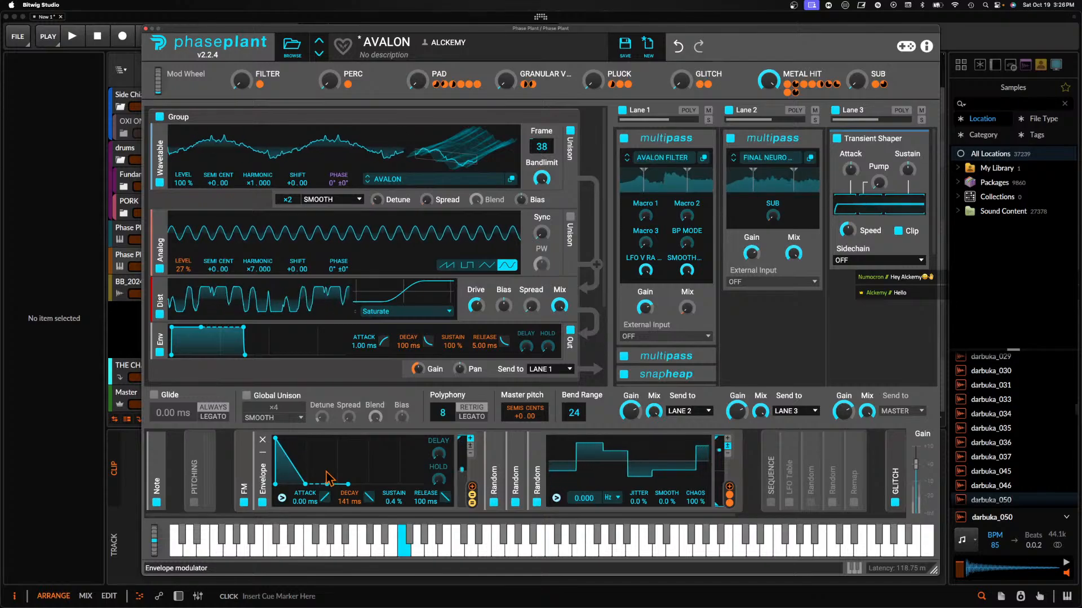
pyautogui.click(262, 452)
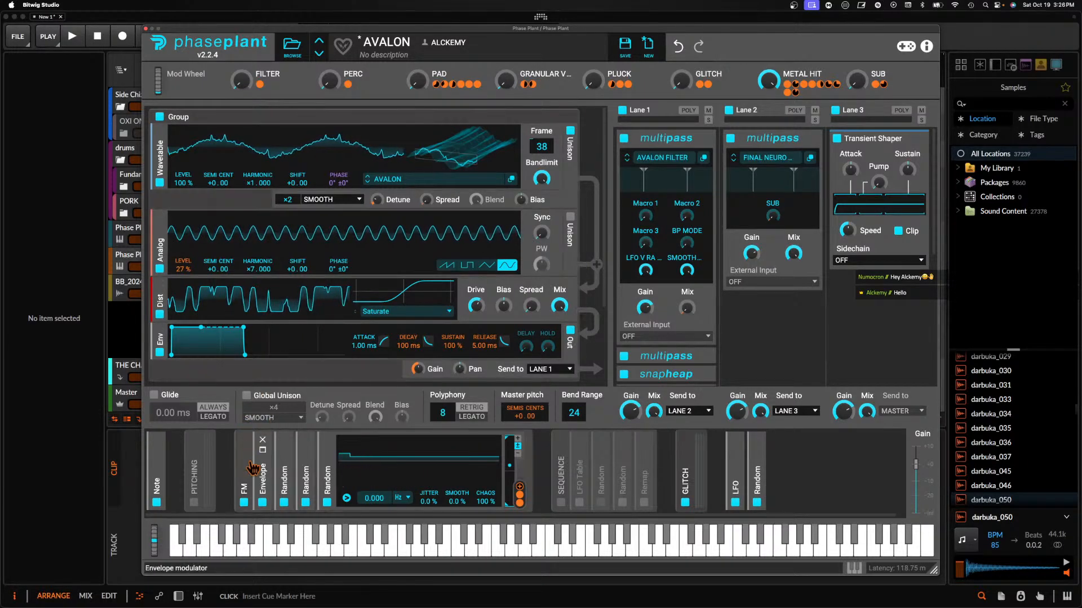
# Disable and collapse the FM modulator group
pyautogui.click(244, 503)
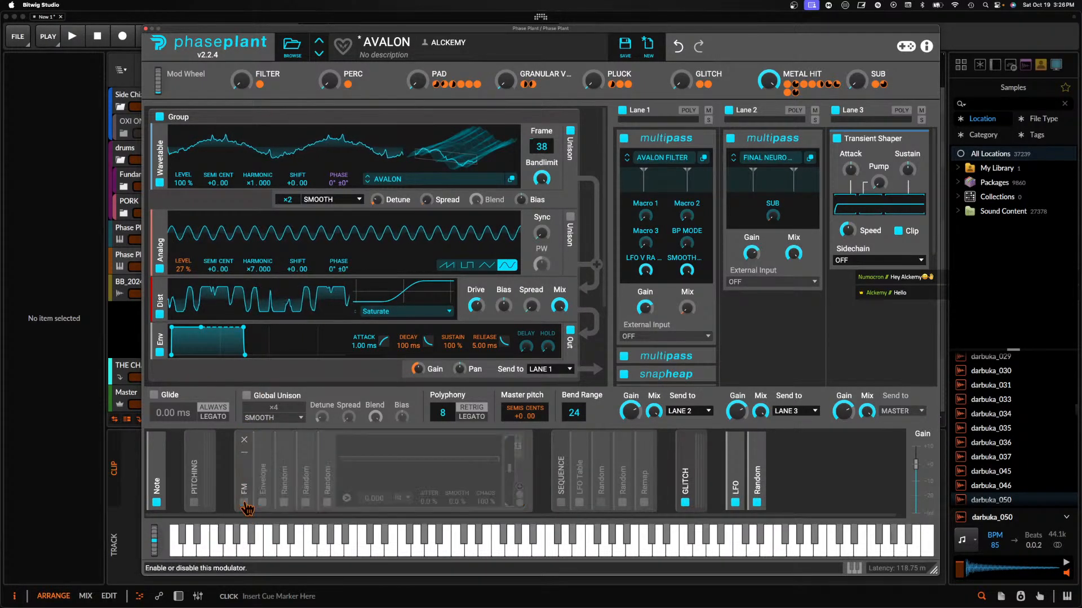
pyautogui.click(244, 454)
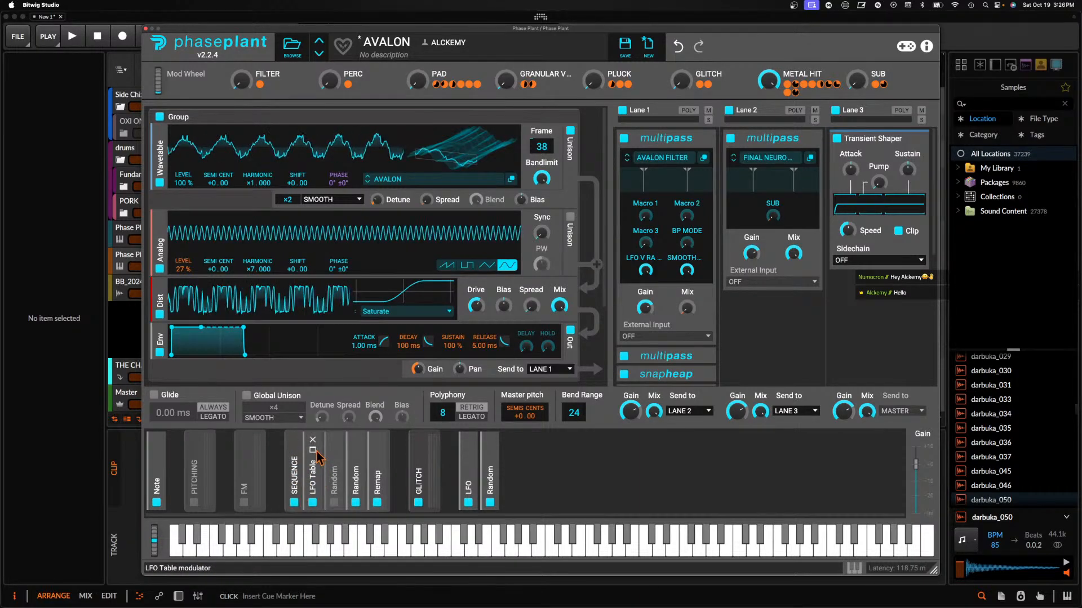
# Enable the SEQUENCE modulator group with its LFO Table expanded, and reset the METAL HIT macro to zero
pyautogui.click(313, 476)
pyautogui.moveTo(524, 449); pyautogui.dragTo(490, 466)
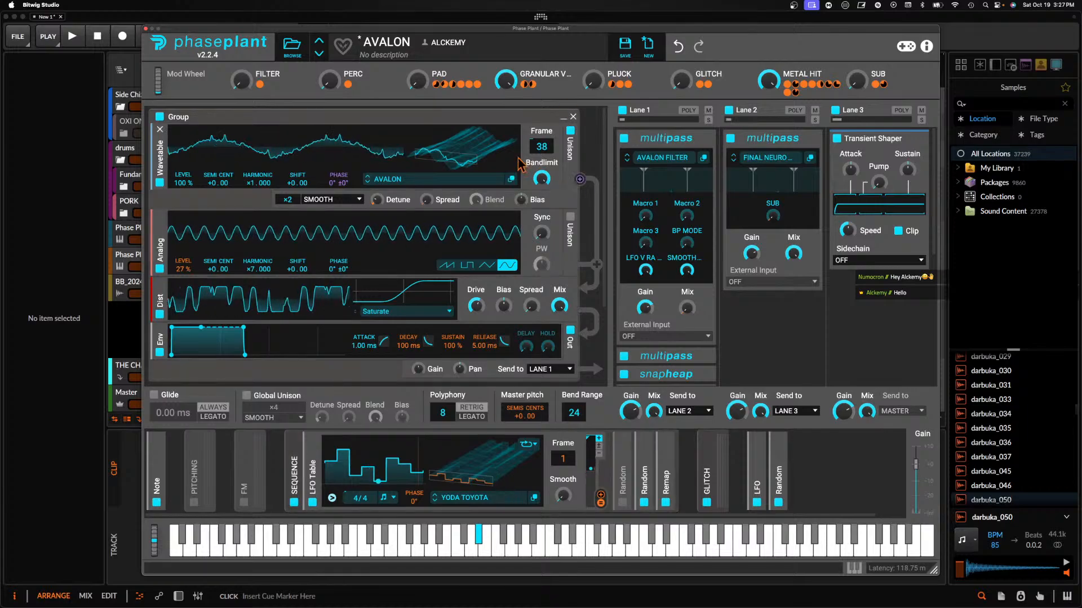
pyautogui.doubleClick(763, 90)
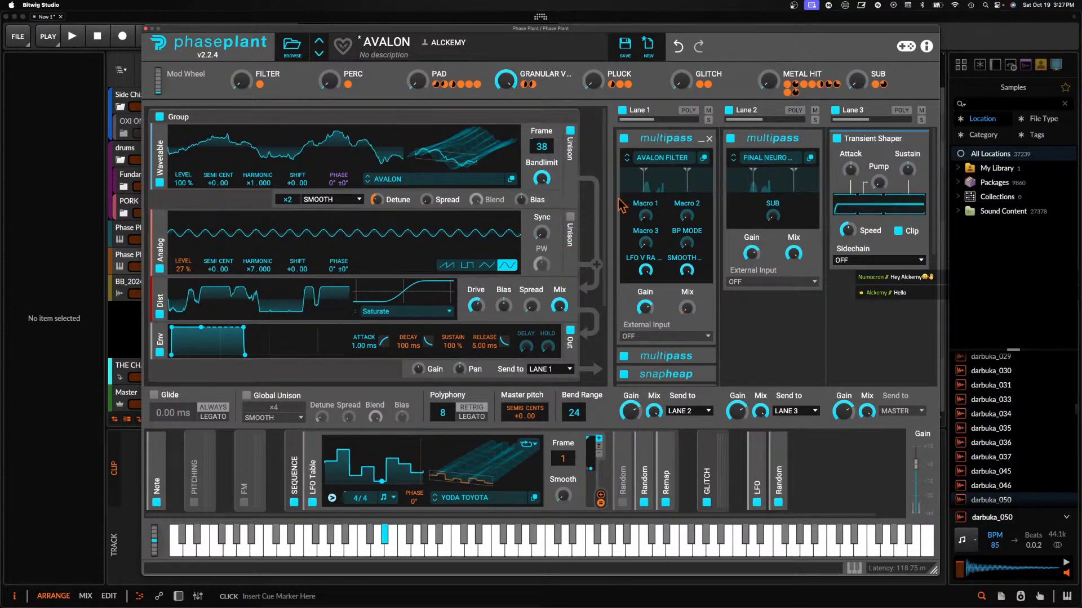
# Raise the PAD macro slightly and set the SEQUENCE group's YODA TOYOTA LFO Table to frame 255
pyautogui.moveTo(417, 80); pyautogui.dragTo(417, 66)
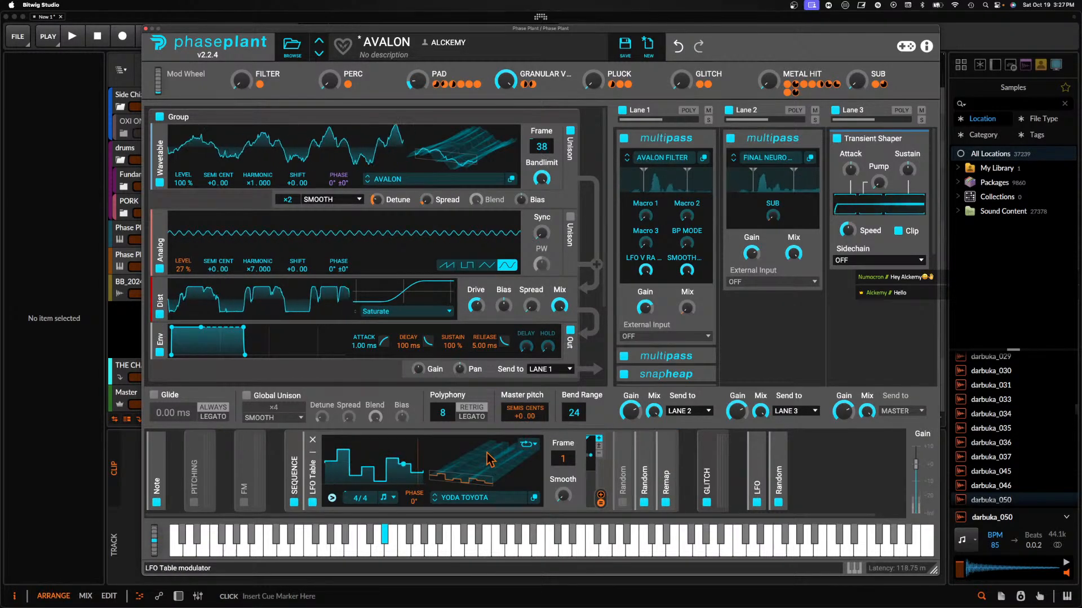
pyautogui.moveTo(489, 459); pyautogui.dragTo(489, 416)
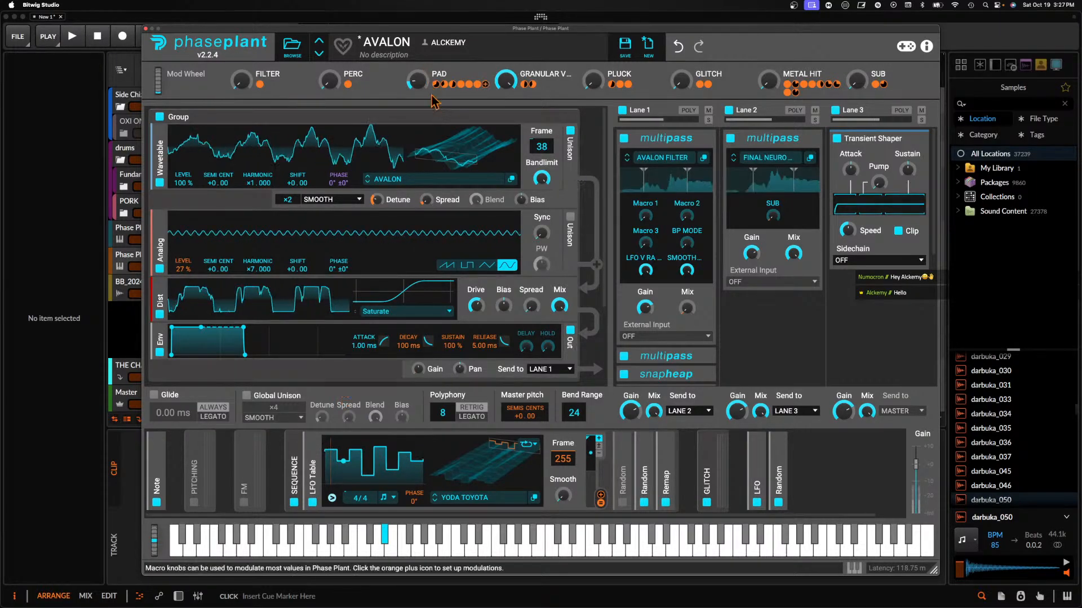
# Set the YODA TOYOTA LFO Table to frame 156, and expand the SEQUENCE group's Random modulators with the first one enabled
pyautogui.moveTo(436, 457); pyautogui.dragTo(435, 500)
pyautogui.moveTo(495, 465); pyautogui.dragTo(494, 465)
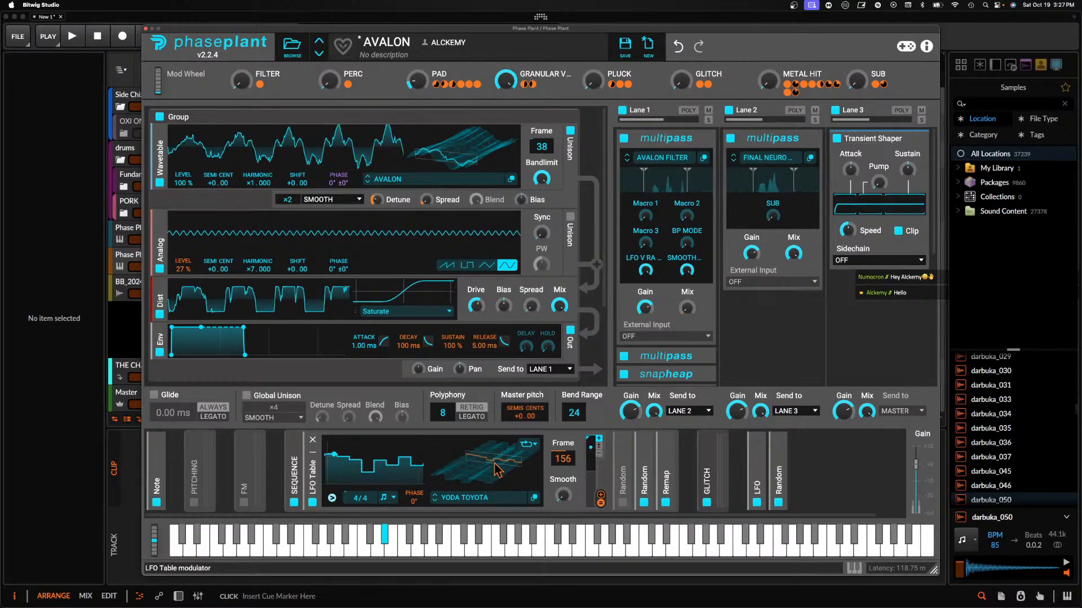
pyautogui.click(644, 451)
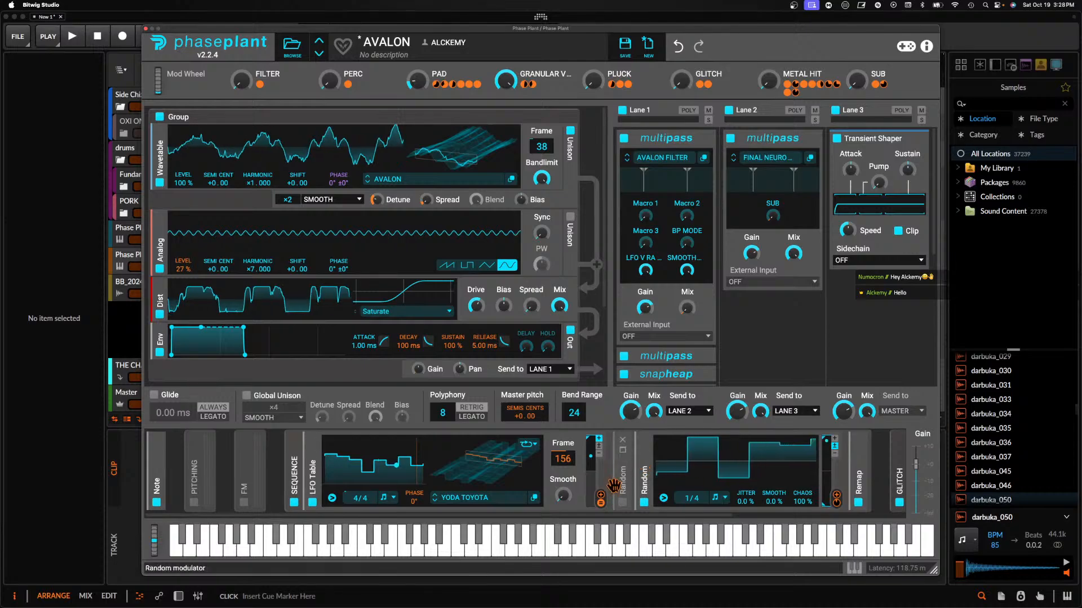
pyautogui.click(621, 502)
pyautogui.click(624, 454)
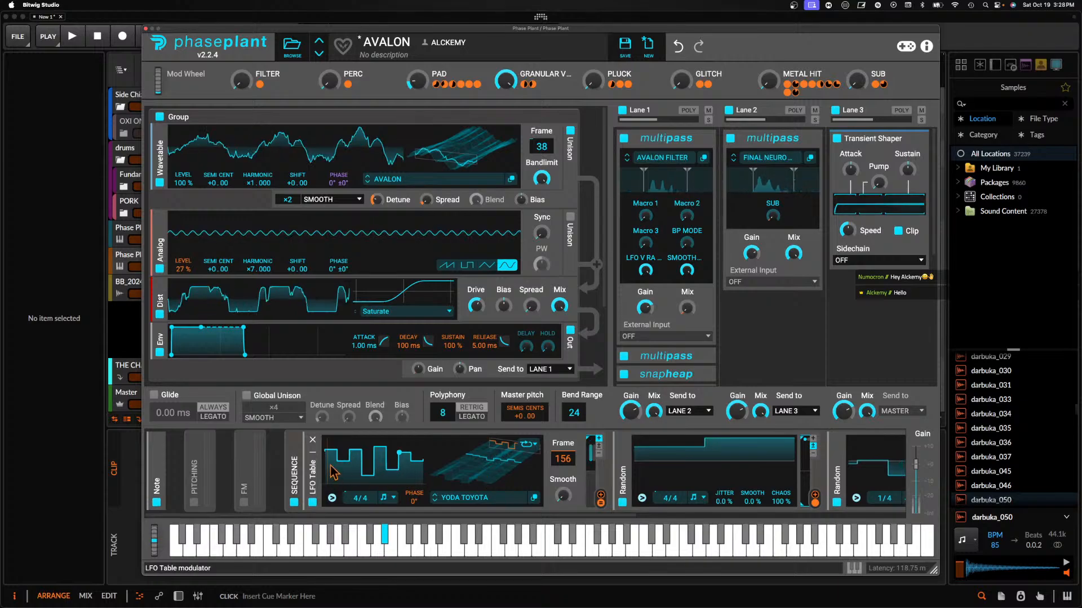
# Disable the first Random modulator in the SEQUENCE group, and disable and collapse the whole group
pyautogui.click(622, 502)
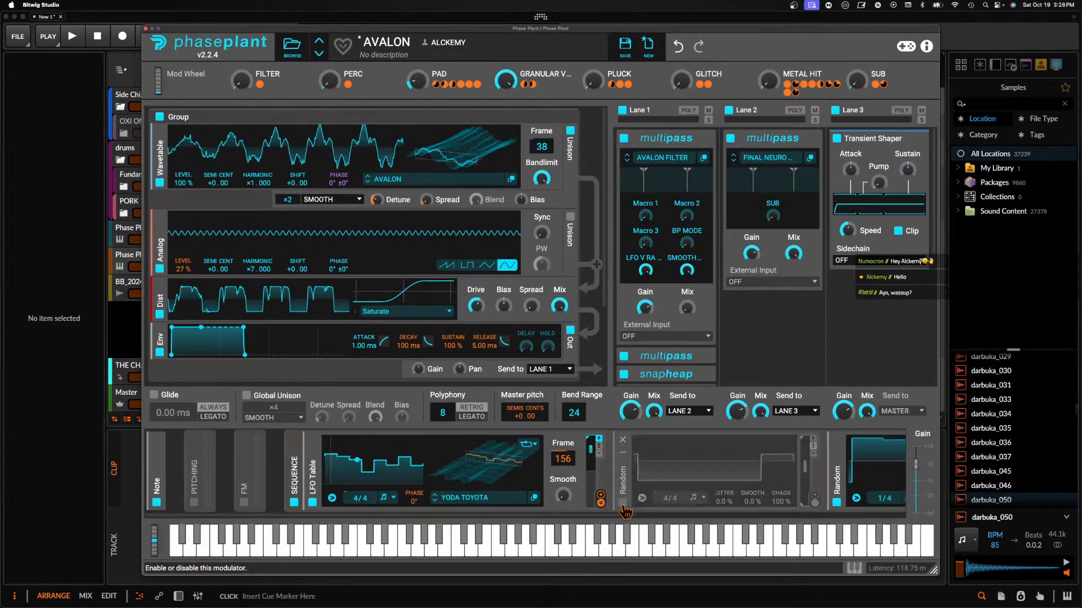
pyautogui.click(293, 502)
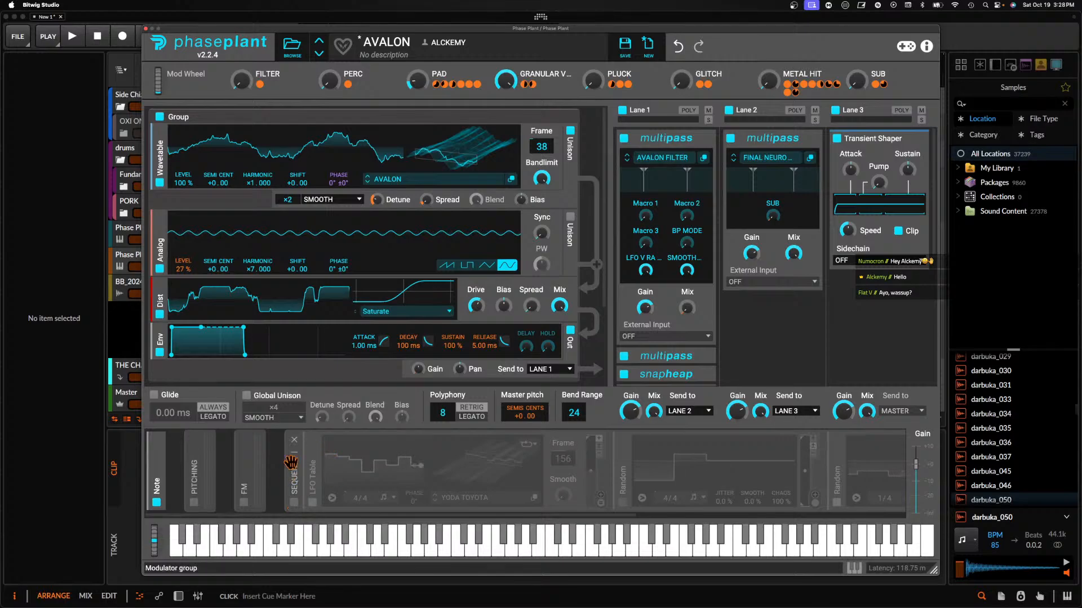
pyautogui.click(294, 440)
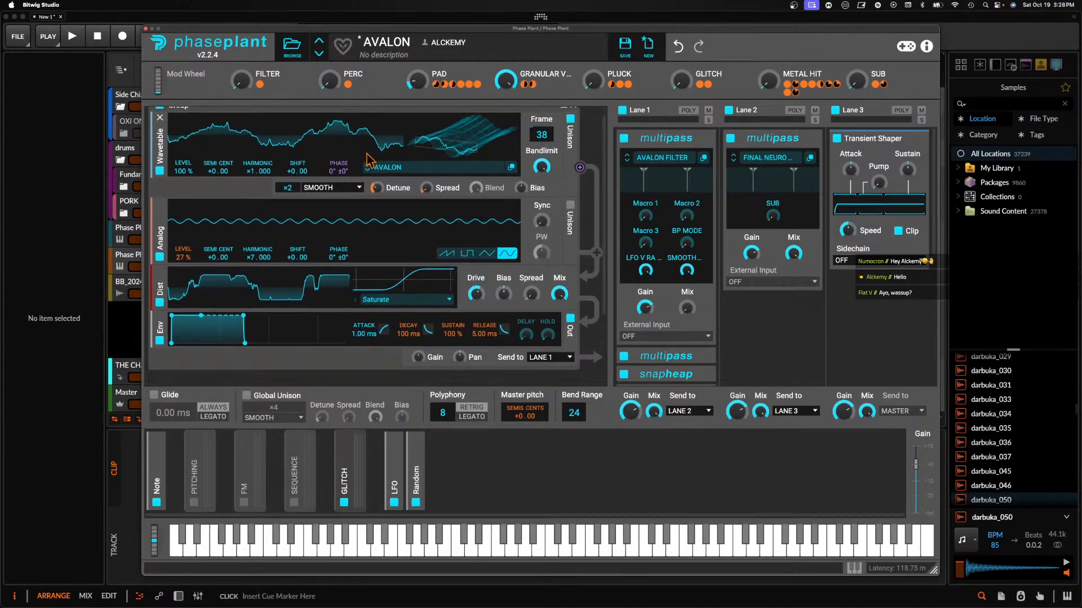
# Set the AVALON wavetable oscillator to frame 70, and briefly expand and recollapse the SEQUENCE modulator group
pyautogui.moveTo(462, 149); pyautogui.dragTo(462, 134)
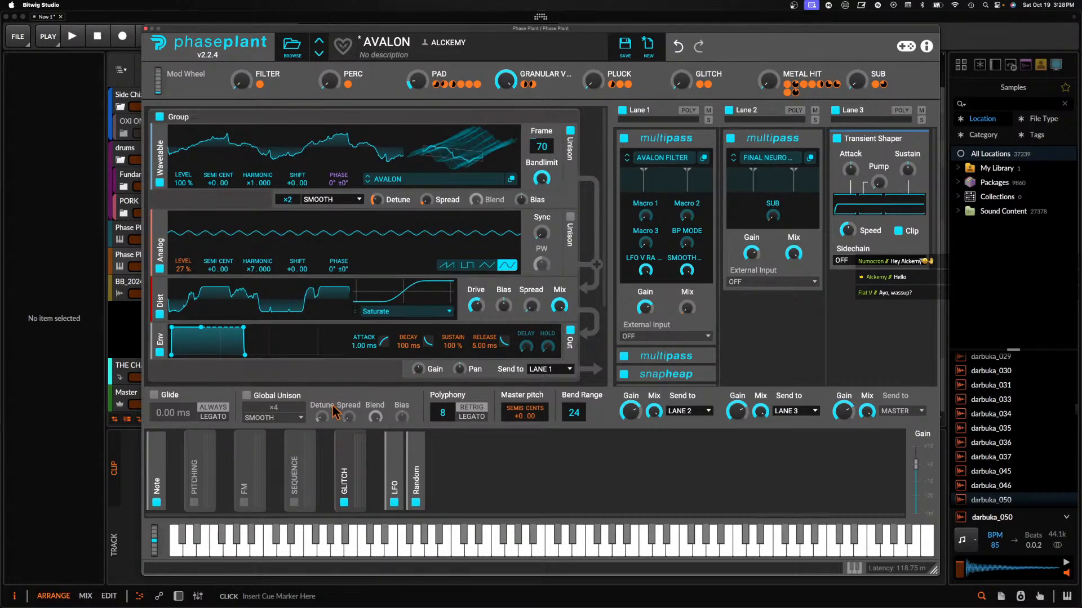
pyautogui.click(345, 452)
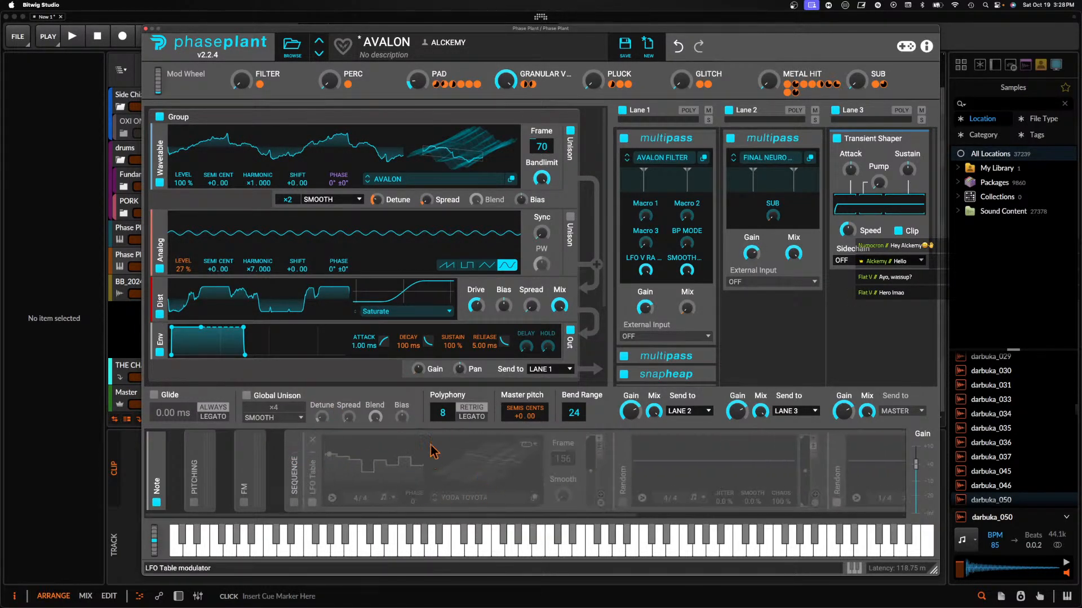
pyautogui.click(294, 454)
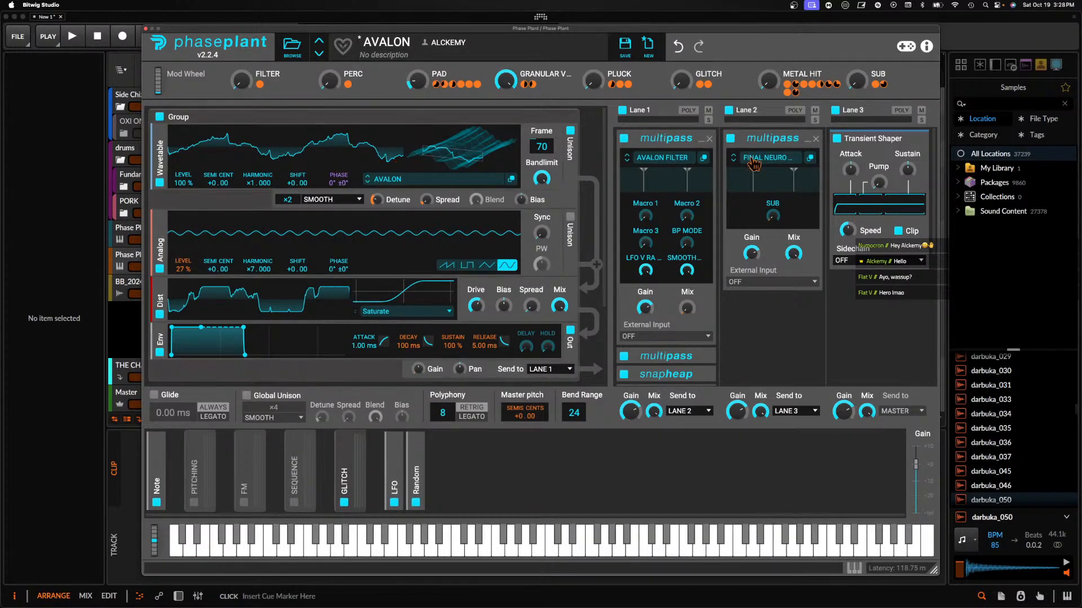
# Look through the Multipass and Snap Heap effects in Lane 1, leaving all of them collapsed
pyautogui.scroll(-1, 691, 249)
pyautogui.scroll(-2, 692, 253)
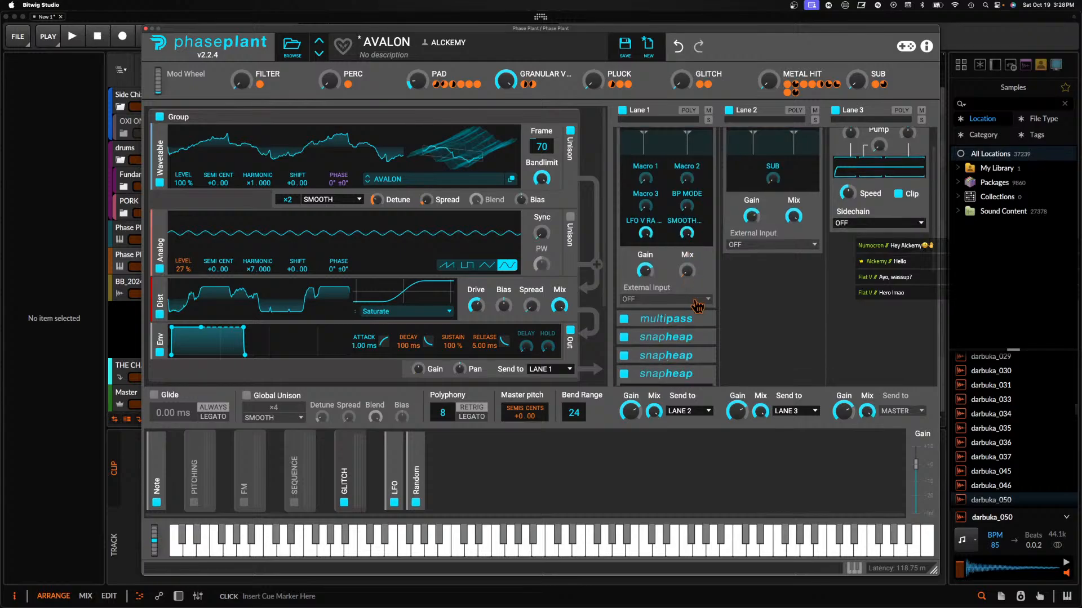
pyautogui.click(700, 320)
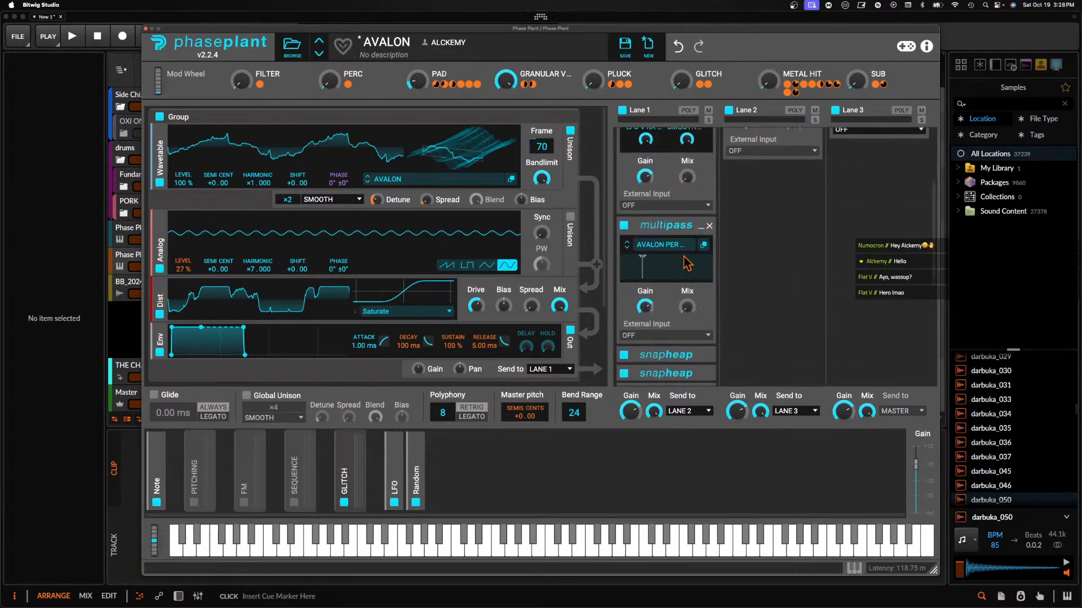
pyautogui.scroll(-1, 692, 169)
pyautogui.scroll(3, 692, 164)
pyautogui.scroll(-15, 689, 158)
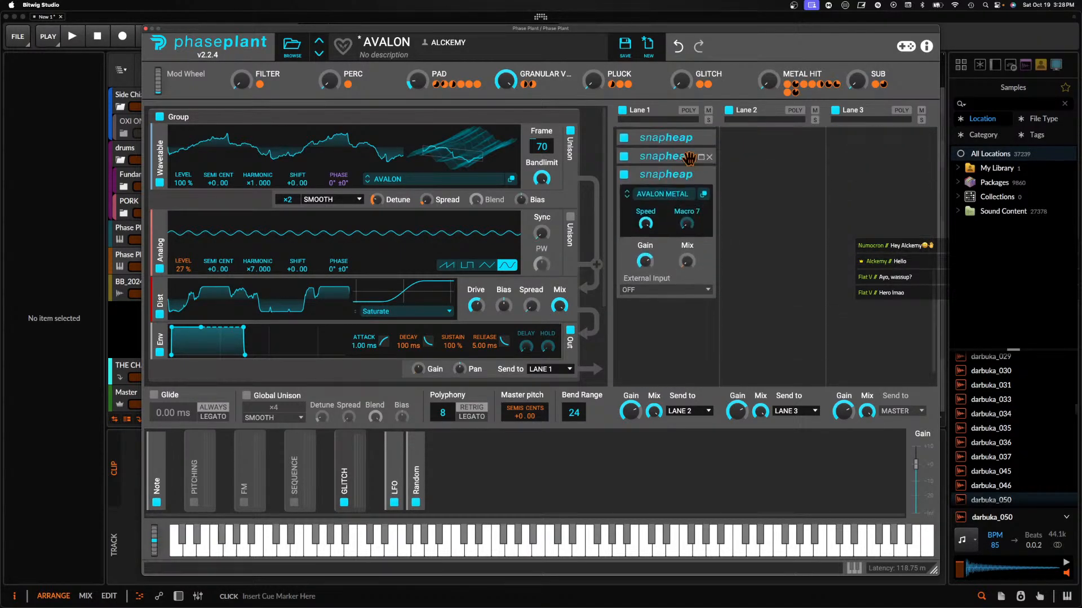
pyautogui.click(701, 177)
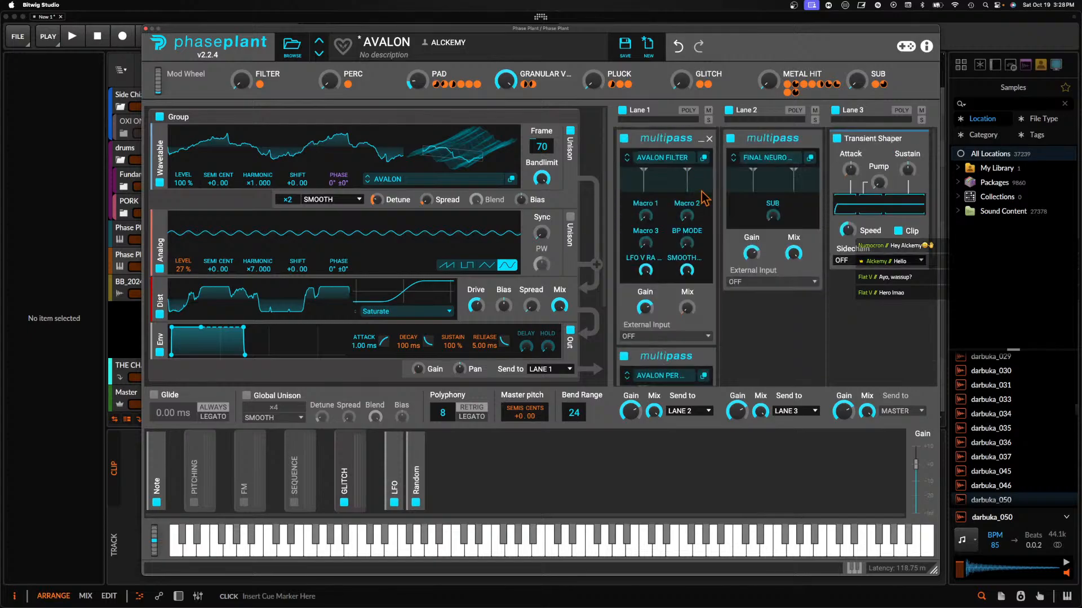
pyautogui.click(700, 139)
pyautogui.click(701, 157)
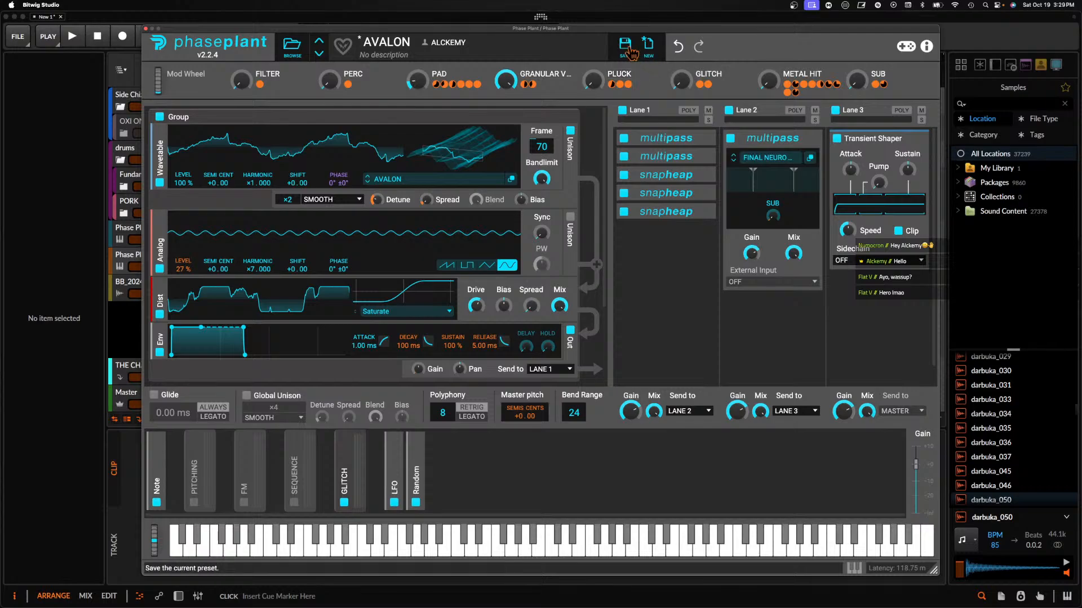
# Load the REQUIEM 3 TEMPLATE DELTA preset from the REQUIEM 3 TEMPLATES folder and close the preset browser
pyautogui.click(291, 47)
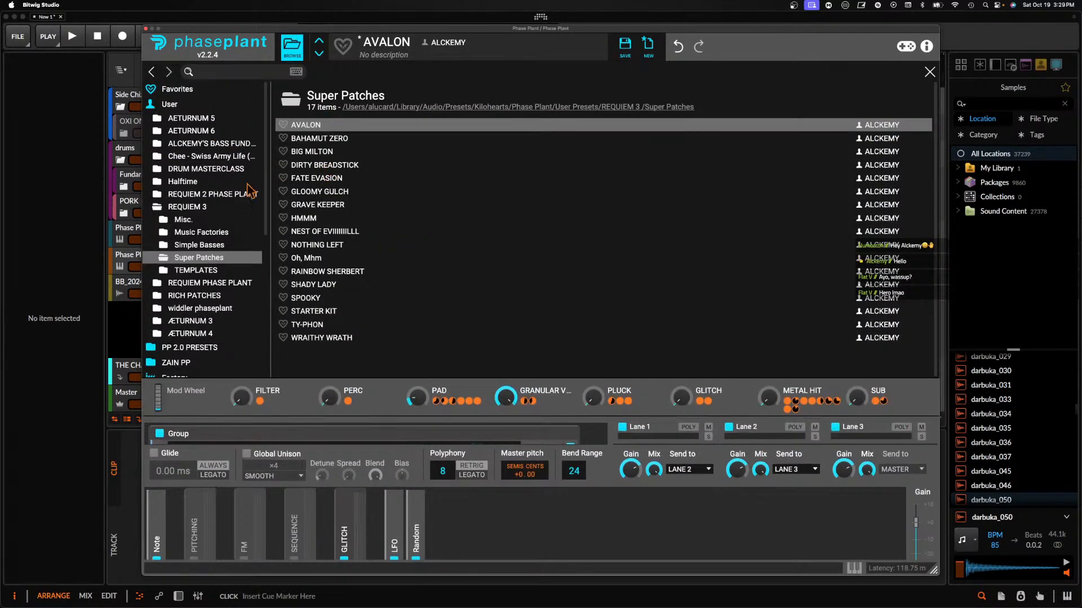
pyautogui.click(196, 270)
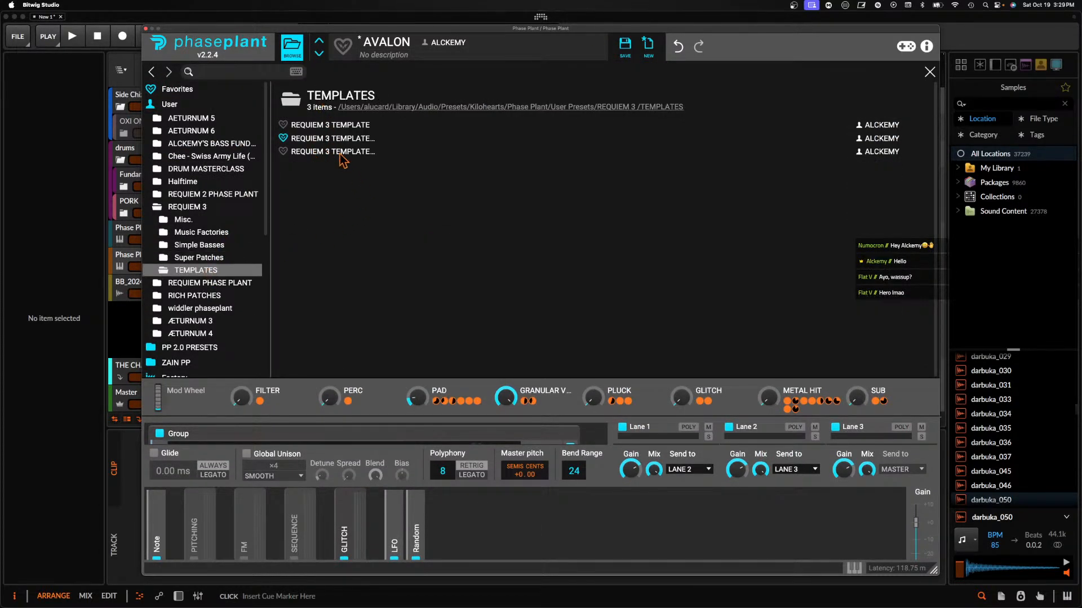
pyautogui.click(293, 48)
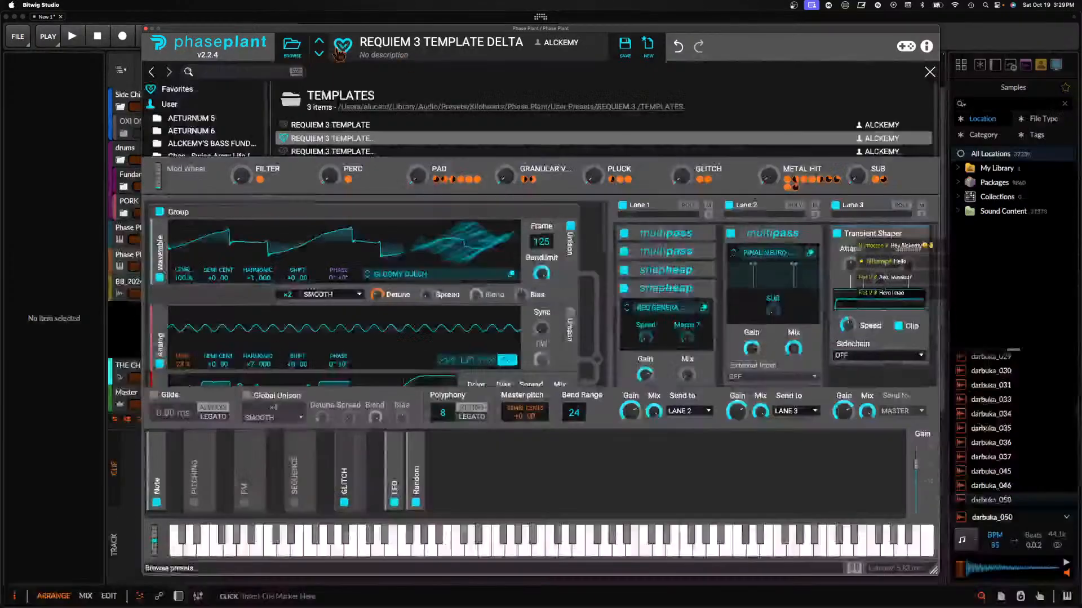
# Expand the Multipass and Snap Heap effects in Lane 1 of the template to show their preset slots
pyautogui.click(703, 140)
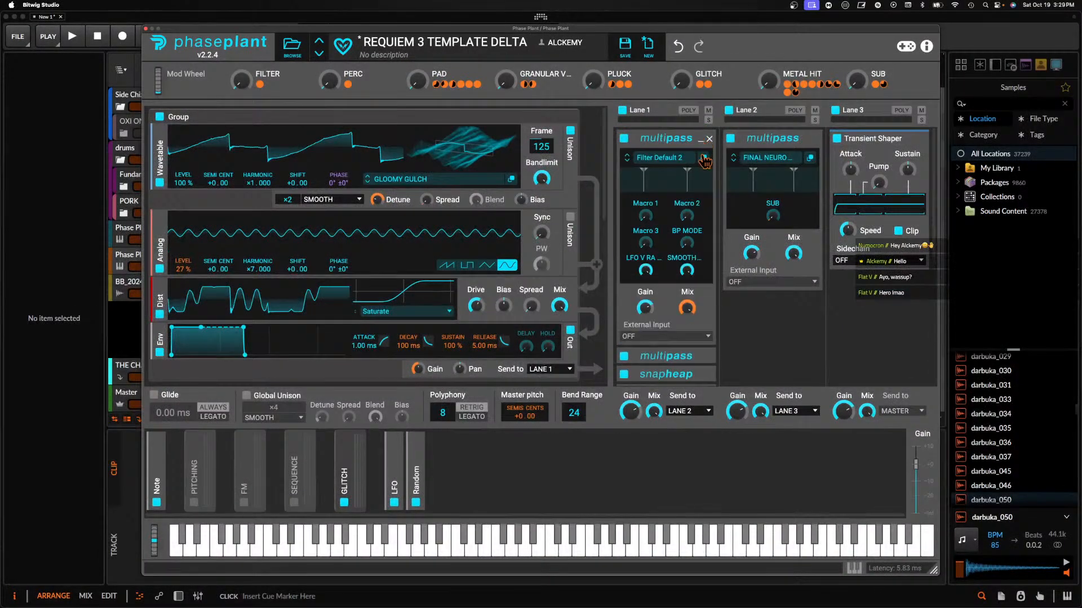
pyautogui.scroll(-3, 703, 192)
pyautogui.click(700, 253)
pyautogui.scroll(-3, 700, 257)
pyautogui.click(701, 267)
pyautogui.scroll(-1, 701, 268)
pyautogui.scroll(-3, 701, 272)
pyautogui.scroll(5, 711, 254)
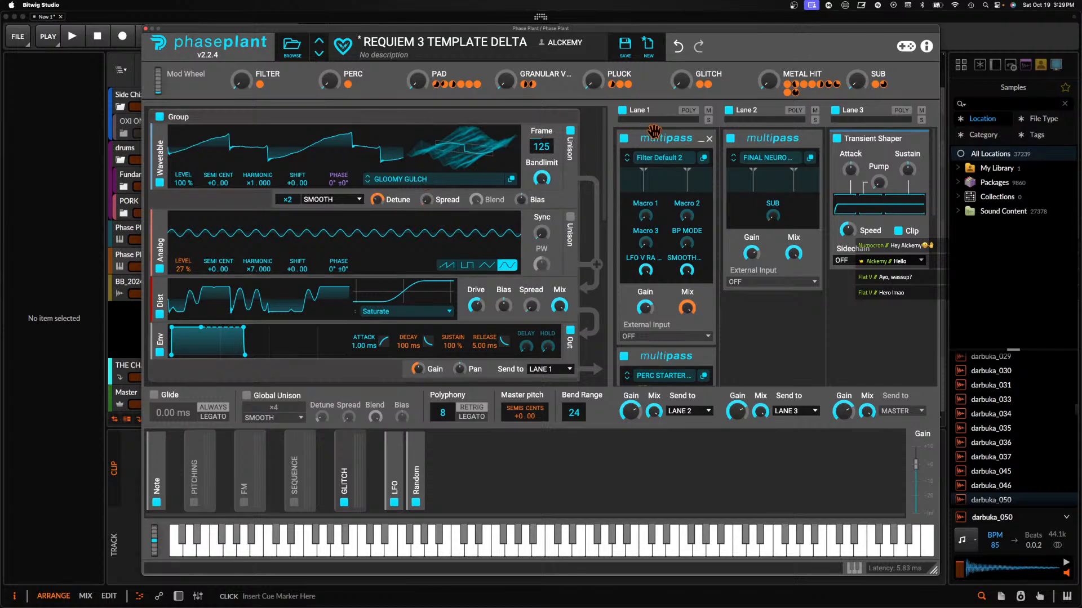
# Load the BIG MILTON wavetable from REQUIEM 3 TABLES into the Wavetable oscillator and set its frame to 214
pyautogui.click(423, 179)
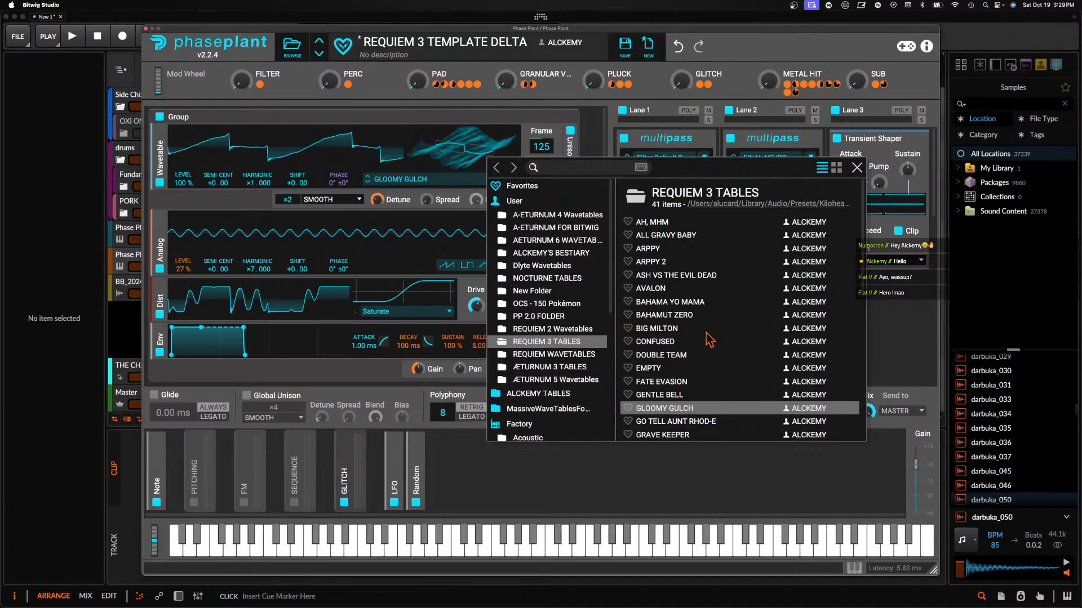
pyautogui.scroll(-1, 709, 340)
pyautogui.click(674, 324)
pyautogui.click(482, 167)
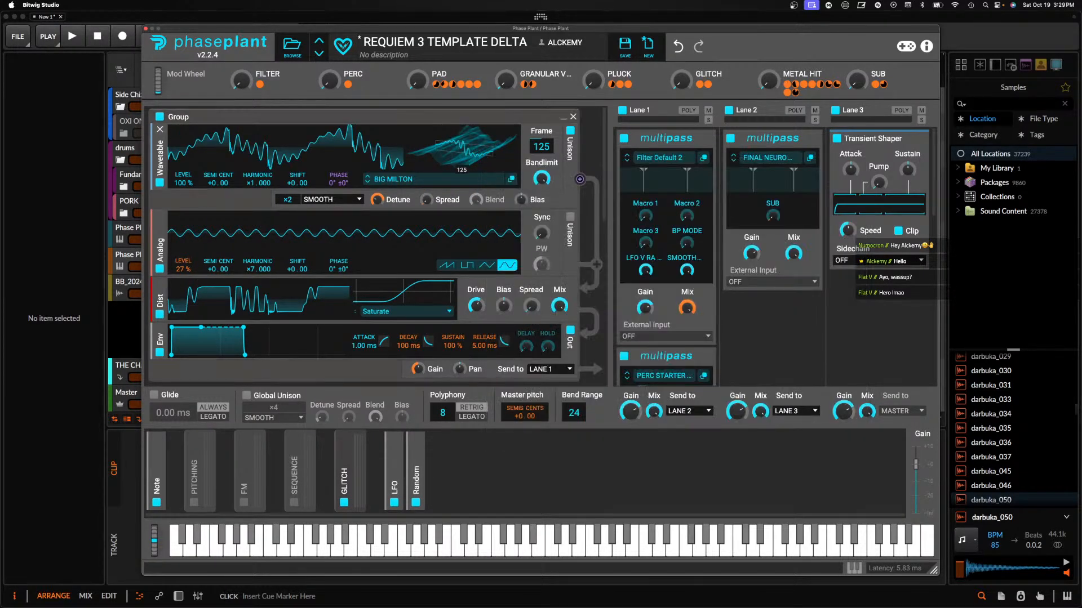
# Load the BAHUMUT FILTER preset from REQUIEM 3 MP into the first Multipass of Lane 1
pyautogui.click(683, 158)
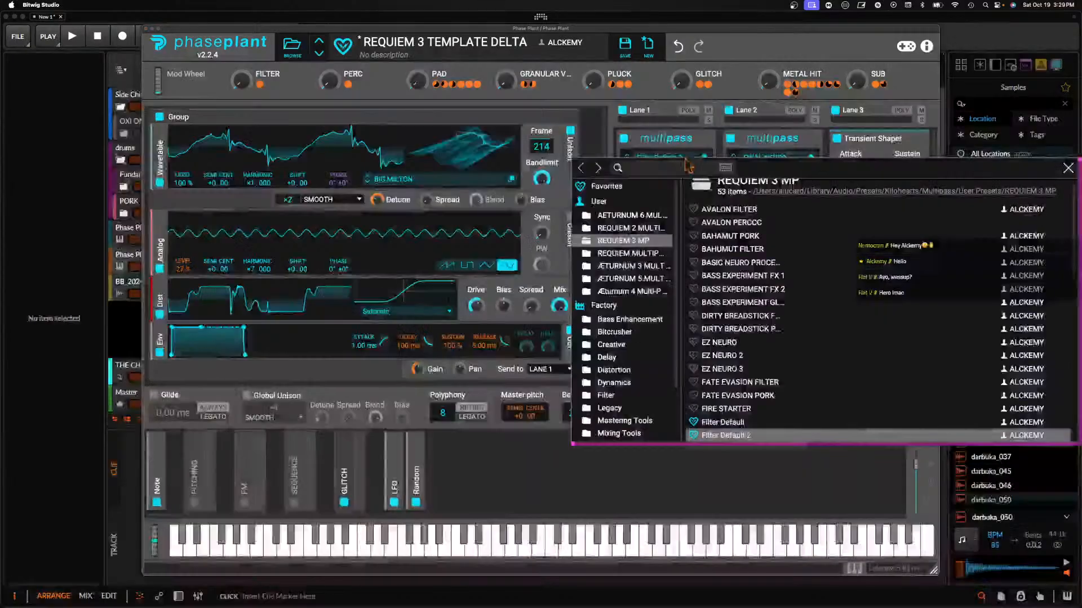
pyautogui.click(729, 249)
pyautogui.click(668, 151)
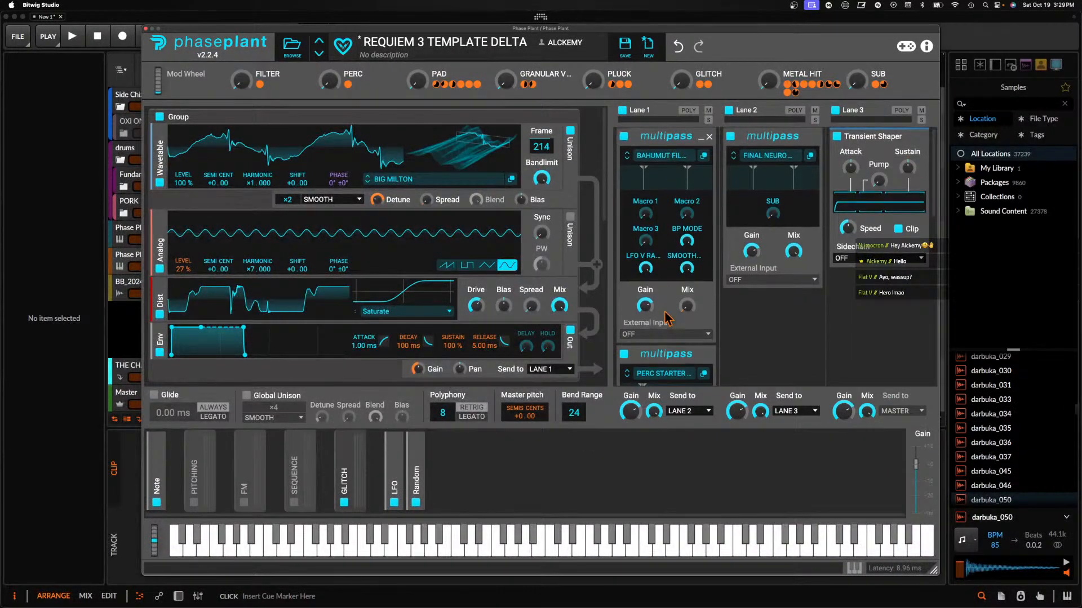
# Load a GRAVE KEEPER preset into the second Multipass of Lane 1 in place of PERC STARTER
pyautogui.scroll(-3, 670, 163)
pyautogui.click(665, 256)
pyautogui.click(722, 366)
pyautogui.click(675, 234)
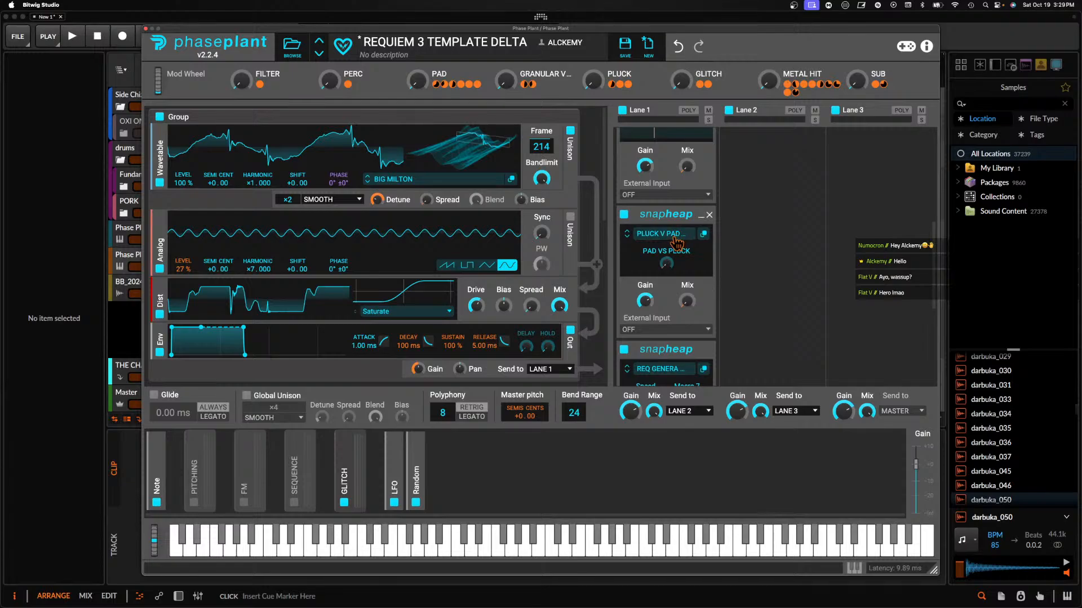
# Load the MILTON P-P preset from REQUIEM 3 SH into Lane 1's pad versus pluck Snap Heap
pyautogui.click(675, 241)
pyautogui.click(726, 422)
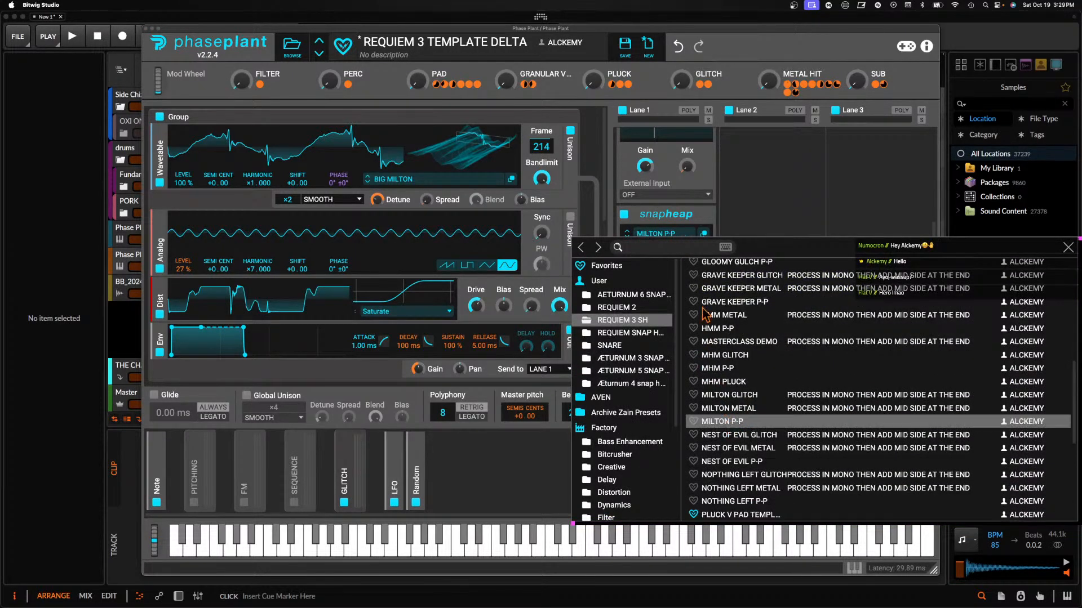
pyautogui.click(678, 219)
# Load the NEST OF EVIL GLITCH preset into the Snap Heap below MILTON P-P, after trying MILTON GLITCH
pyautogui.scroll(5, 678, 219)
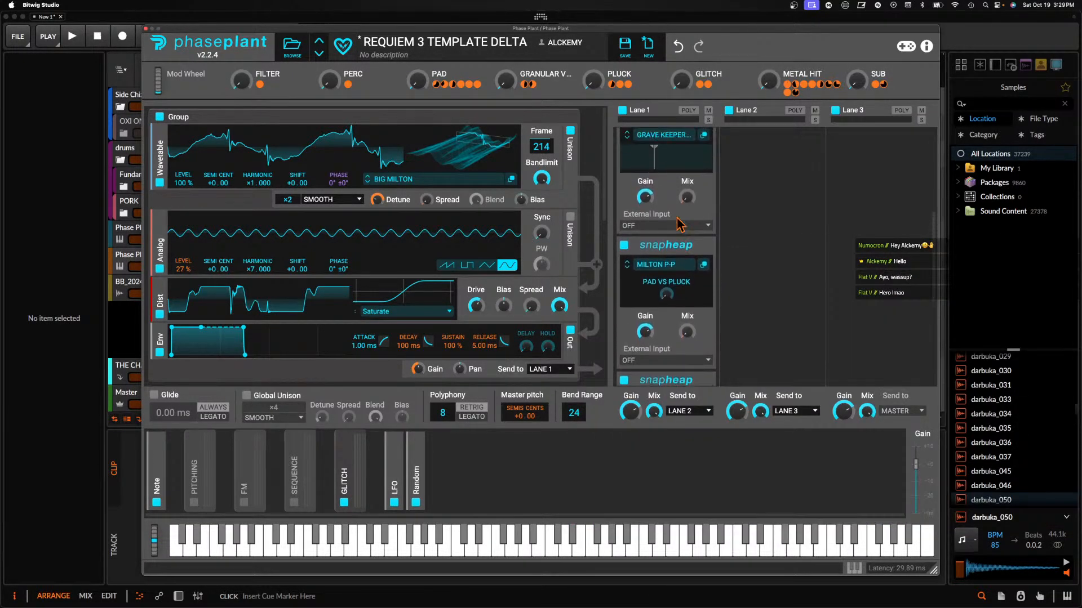
pyautogui.scroll(-3, 682, 237)
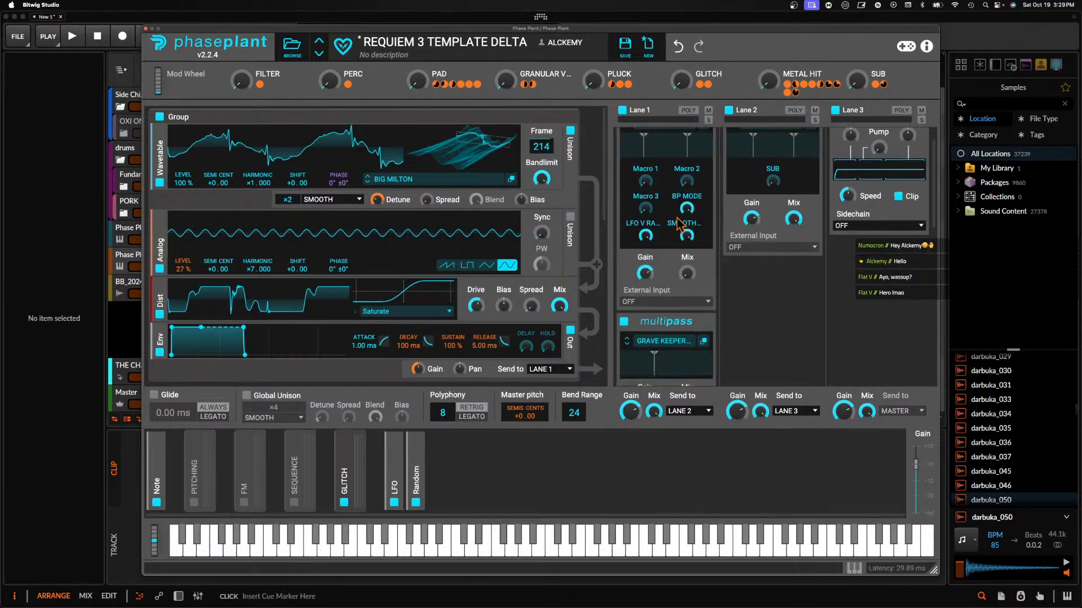
pyautogui.scroll(4, 687, 333)
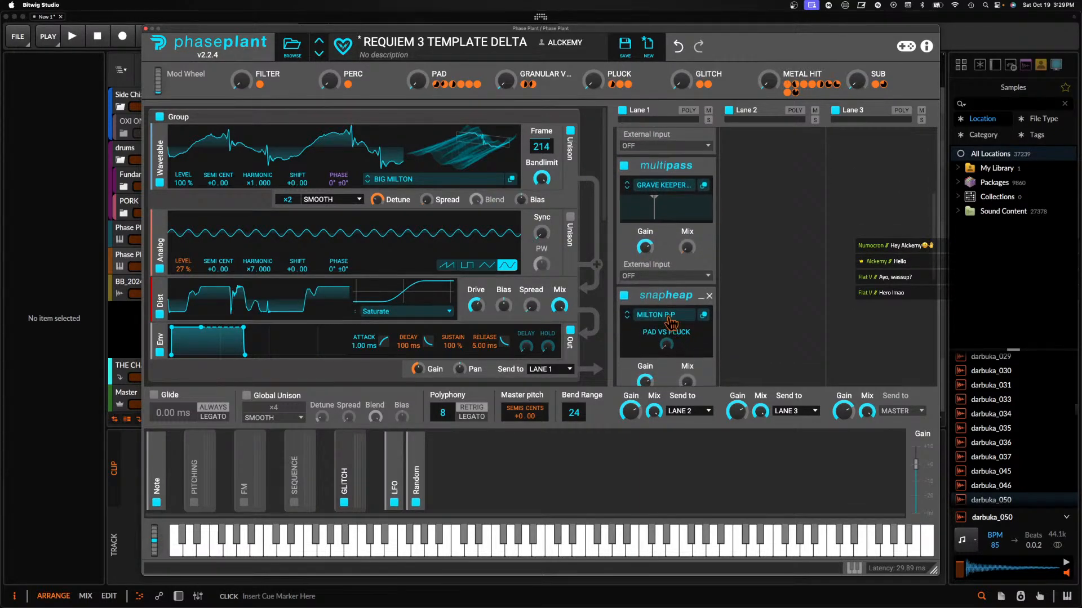
pyautogui.scroll(-8, 669, 324)
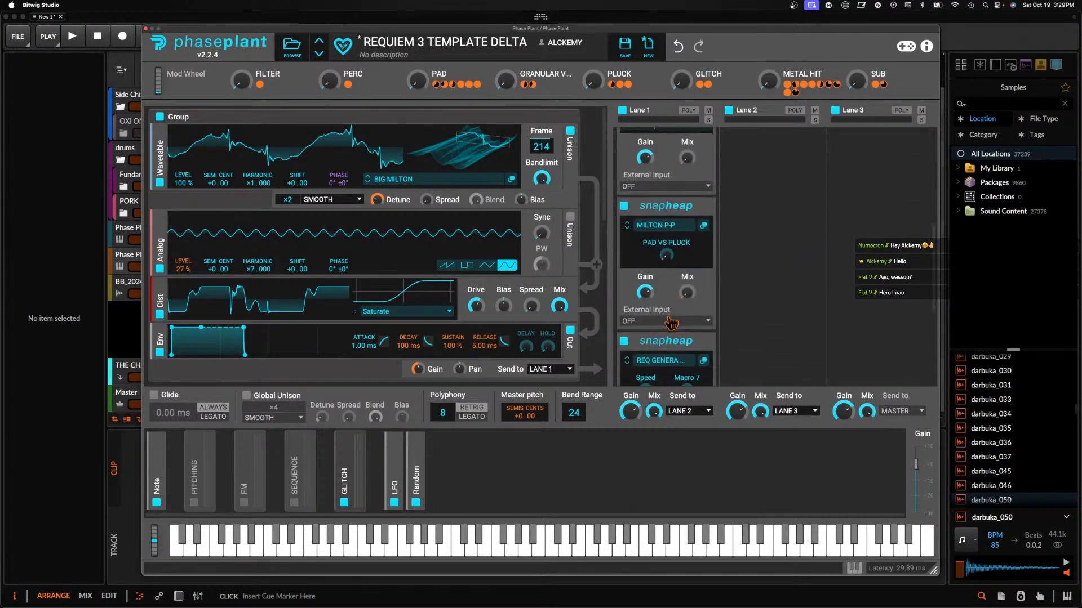
pyautogui.click(666, 333)
pyautogui.scroll(-5, 787, 416)
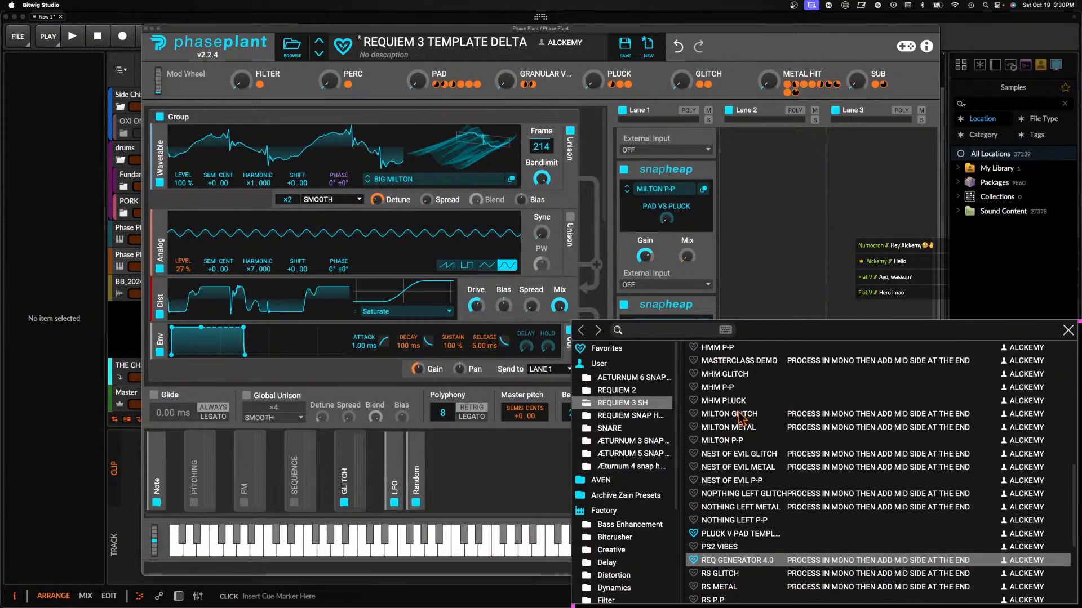
pyautogui.click(743, 418)
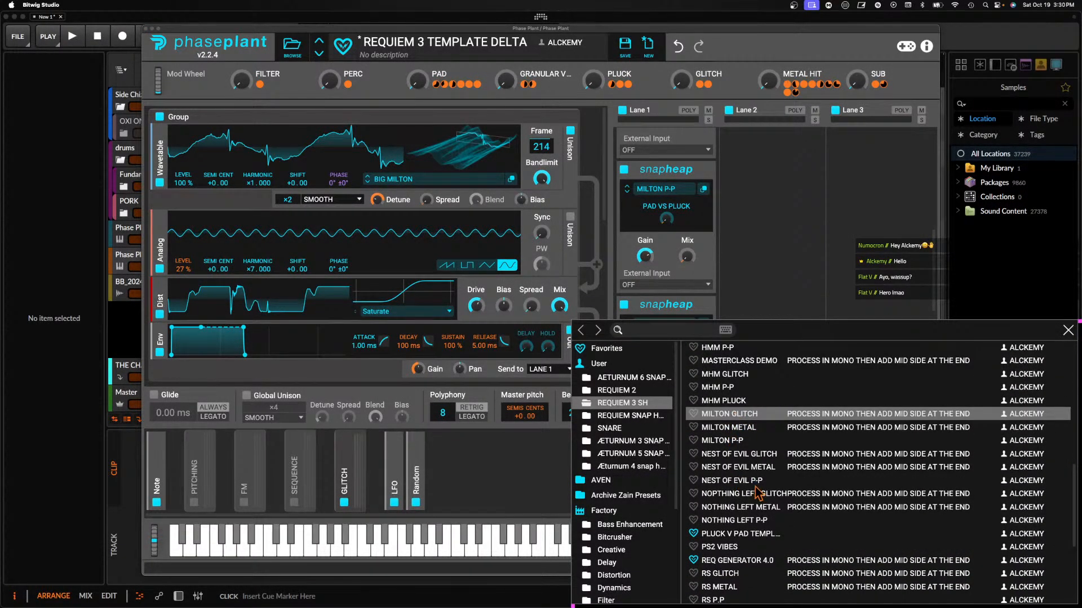
pyautogui.click(736, 458)
pyautogui.click(668, 272)
# Load the NOTHING LEFT METAL preset into the last Snap Heap of Lane 1 and close the preset browser
pyautogui.scroll(-1, 669, 273)
pyautogui.scroll(-3, 671, 277)
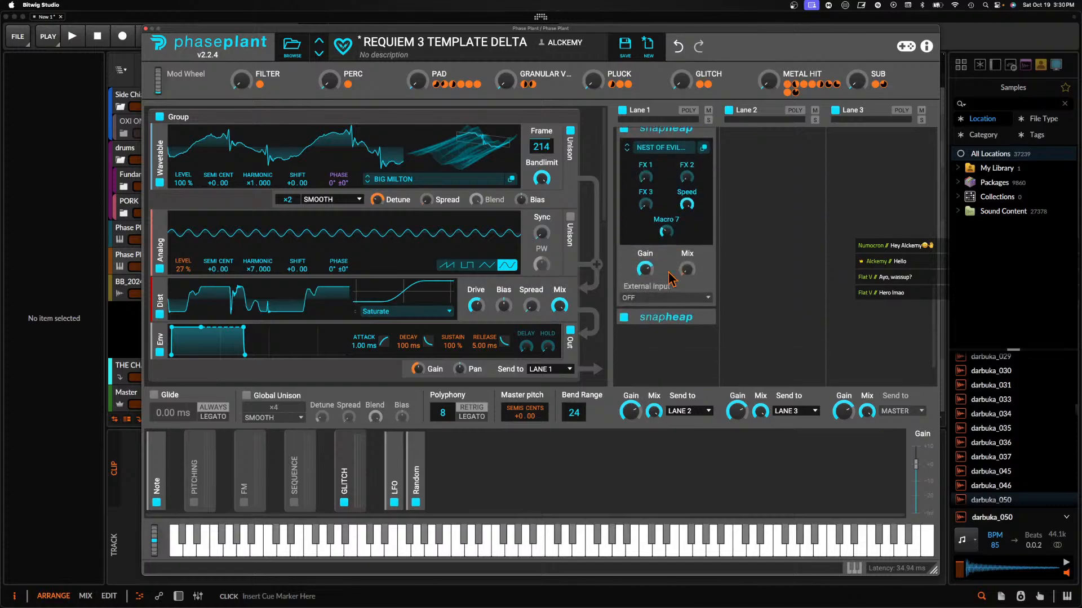
pyautogui.click(670, 336)
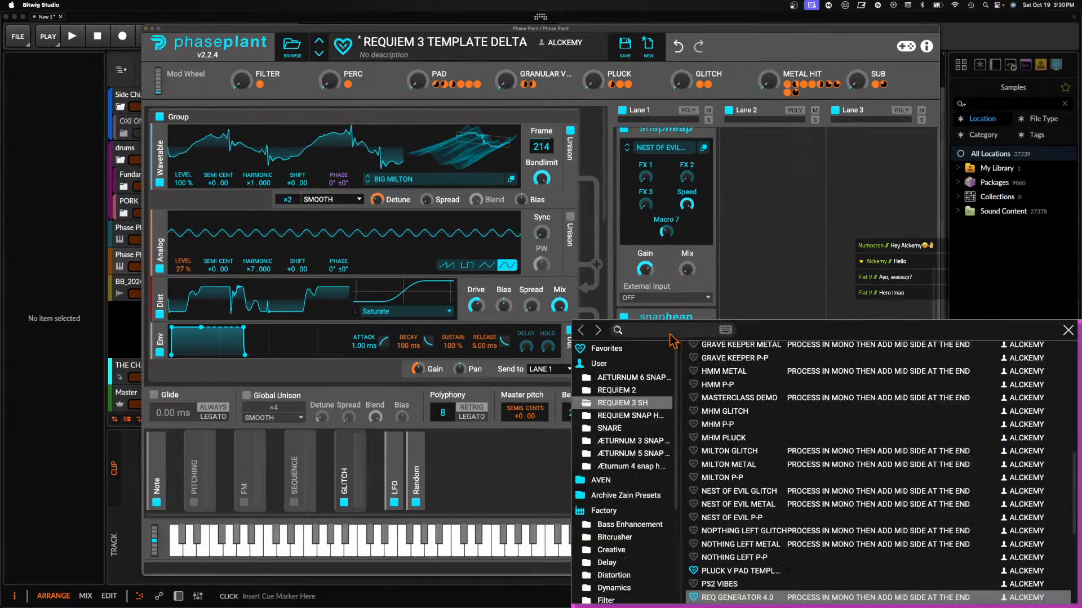
pyautogui.scroll(-1, 794, 498)
pyautogui.click(761, 483)
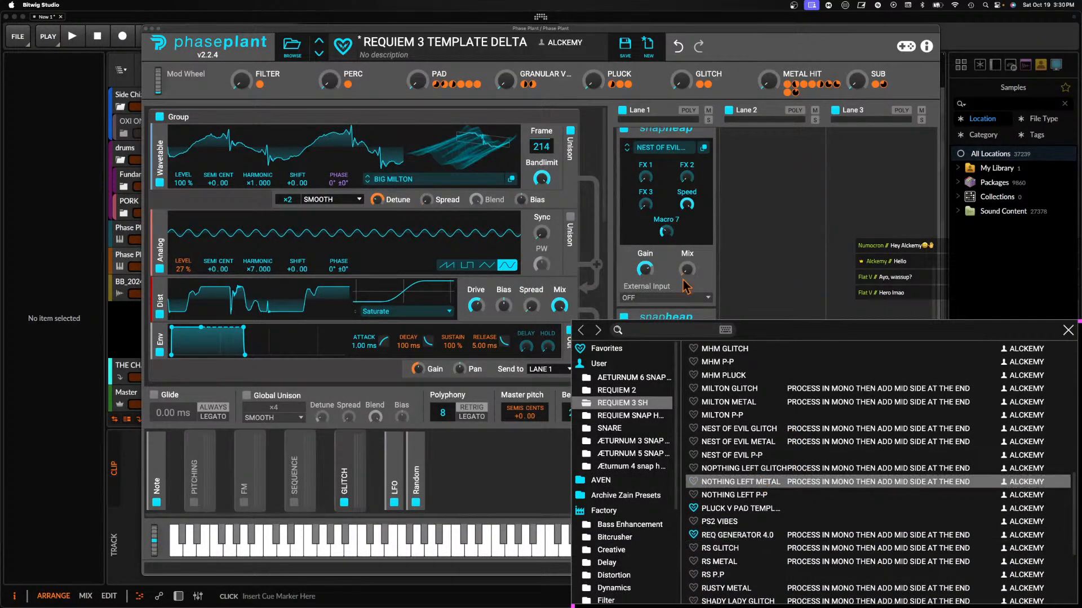
pyautogui.scroll(2, 670, 296)
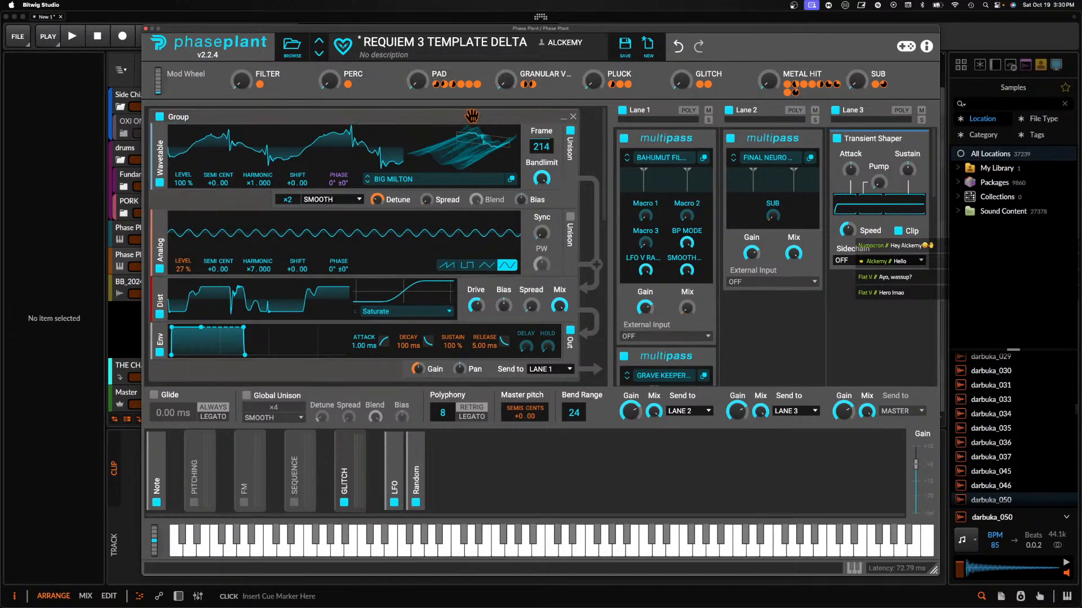
# Set the BIG MILTON wavetable frame to 141, auditioning the patch with the pitch wheel and the FILTER and PAD macros
pyautogui.moveTo(470, 149)
pyautogui.mouseDown()
pyautogui.moveTo(470, 177)
pyautogui.moveTo(470, 148)
pyautogui.moveTo(469, 166)
pyautogui.mouseUp()
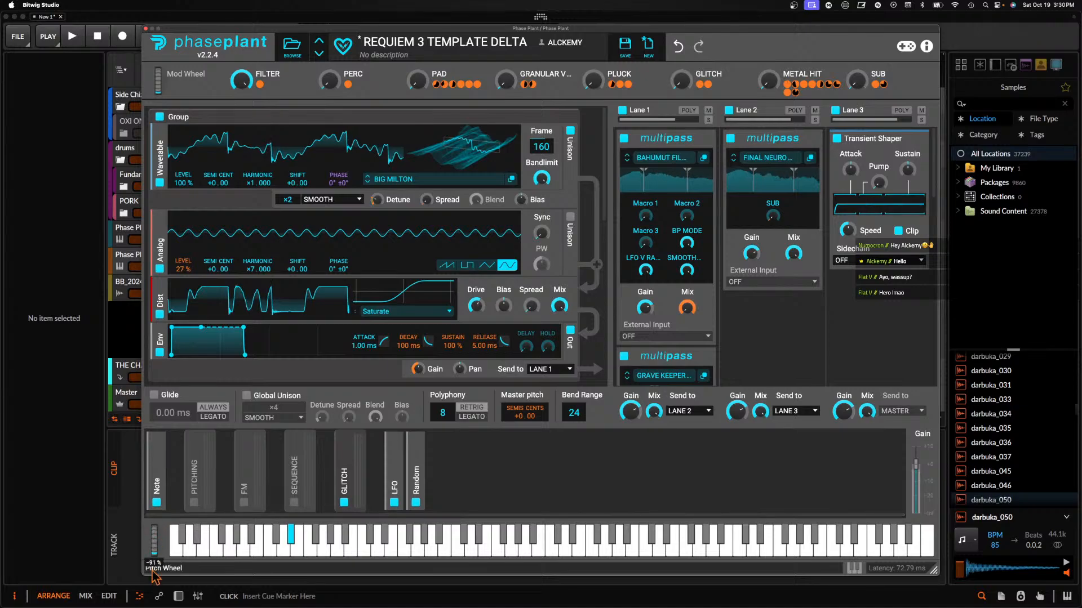
pyautogui.moveTo(151, 530); pyautogui.dragTo(117, 579)
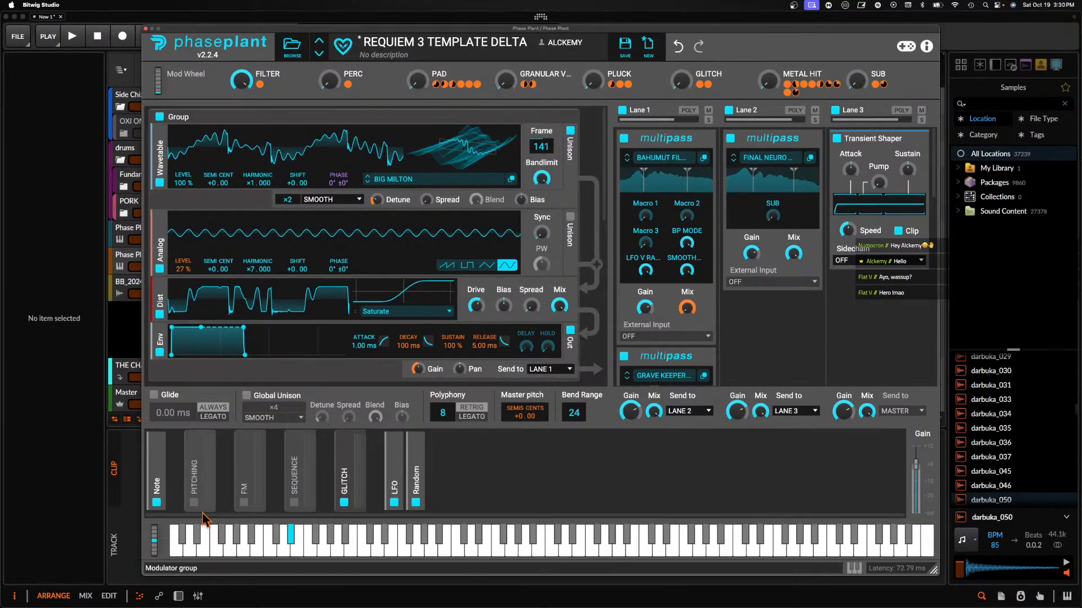
pyautogui.moveTo(144, 544)
pyautogui.mouseDown()
pyautogui.moveTo(141, 534)
pyautogui.moveTo(141, 565)
pyautogui.mouseUp()
pyautogui.moveTo(241, 81); pyautogui.dragTo(241, 97)
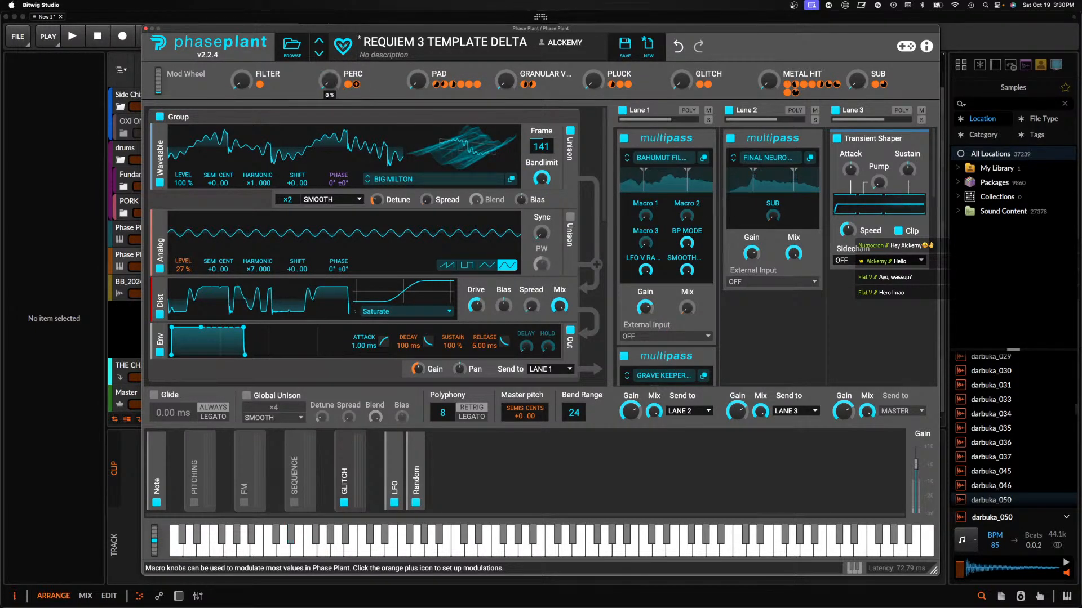
pyautogui.moveTo(416, 89); pyautogui.dragTo(418, 92)
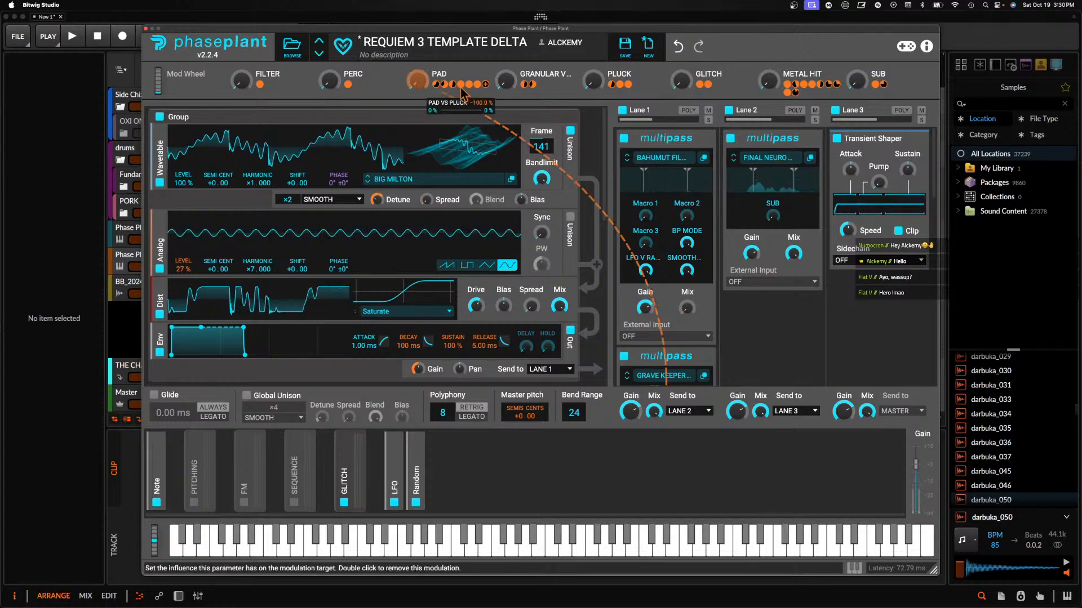
# Browse the Requiem 3 C samples folder for the Granular oscillator without loading another sample
pyautogui.scroll(-15, 443, 178)
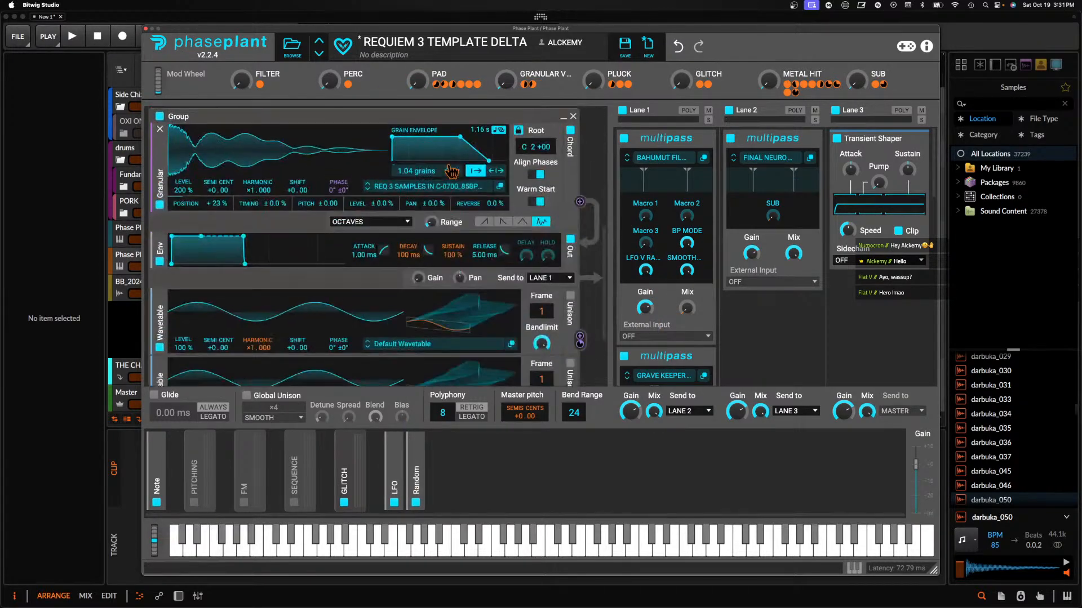
pyautogui.click(491, 303)
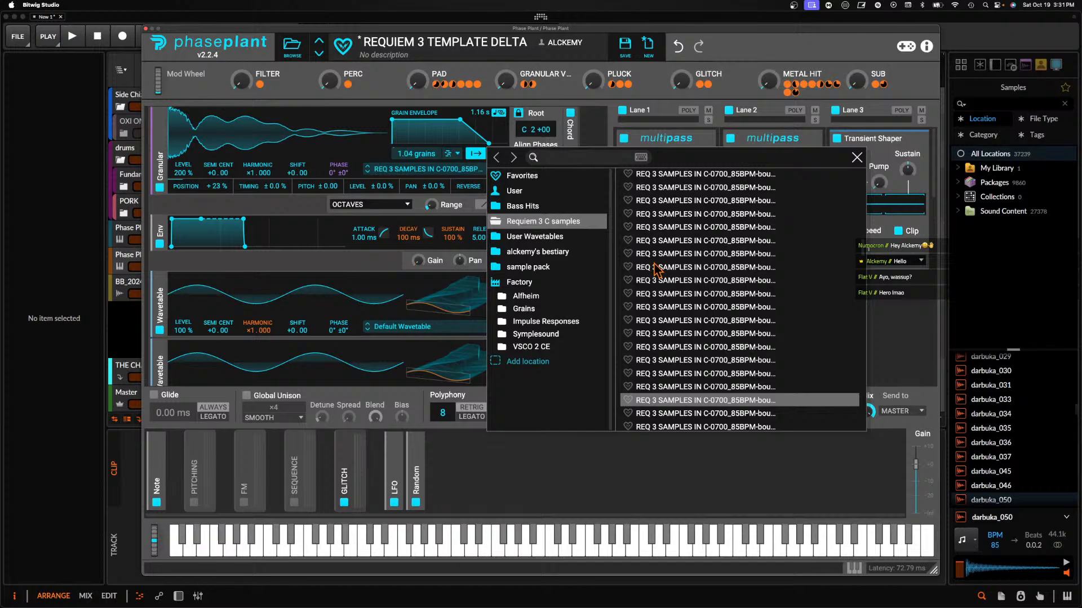
pyautogui.scroll(10, 656, 269)
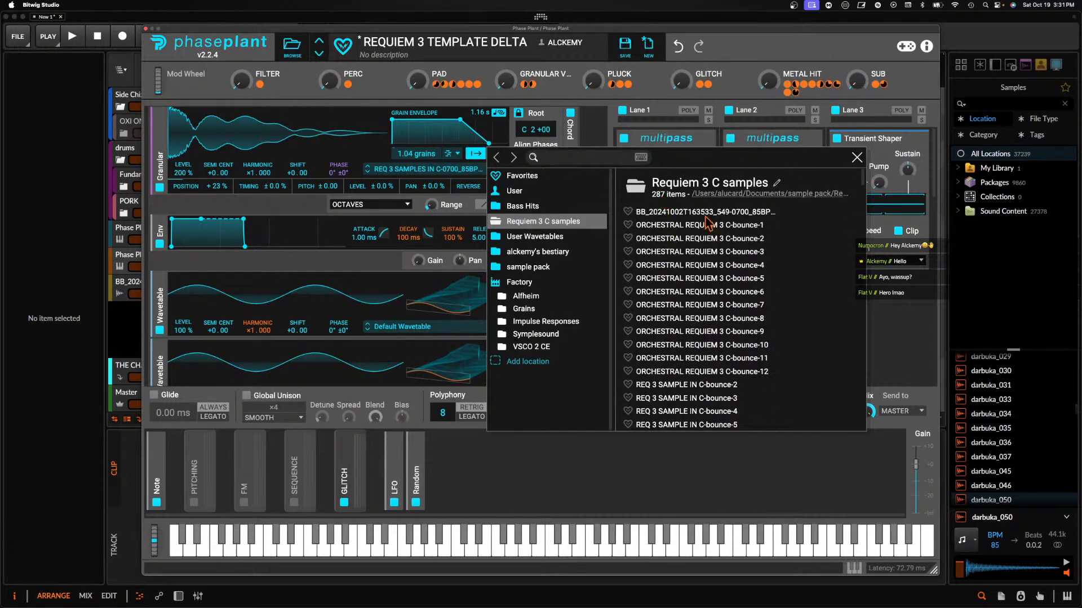
pyautogui.scroll(-10, 697, 216)
pyautogui.scroll(-8, 694, 253)
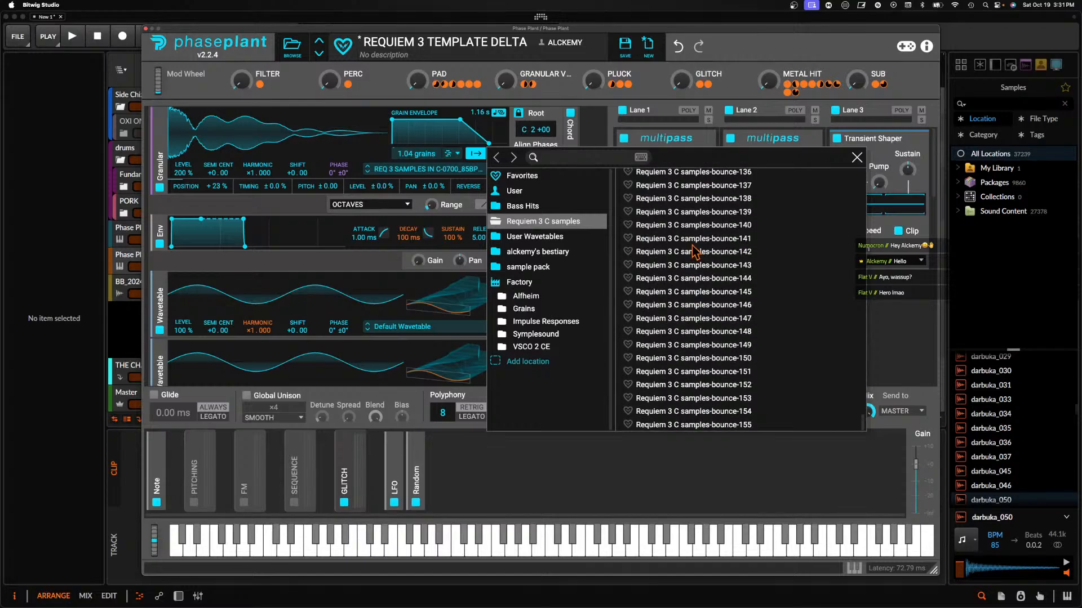
pyautogui.scroll(20, 732, 391)
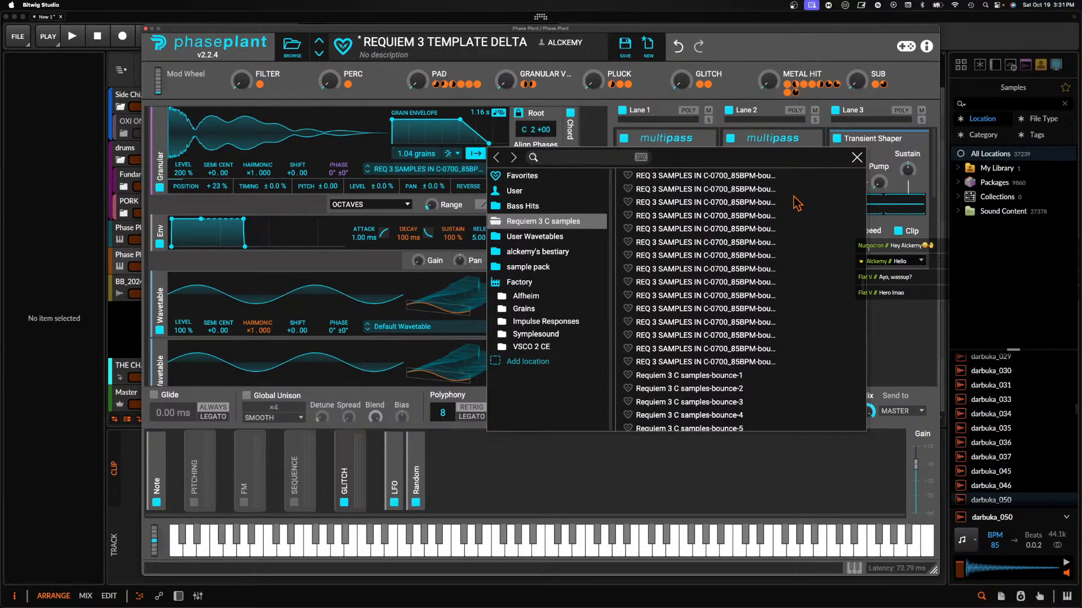
pyautogui.scroll(-20, 751, 230)
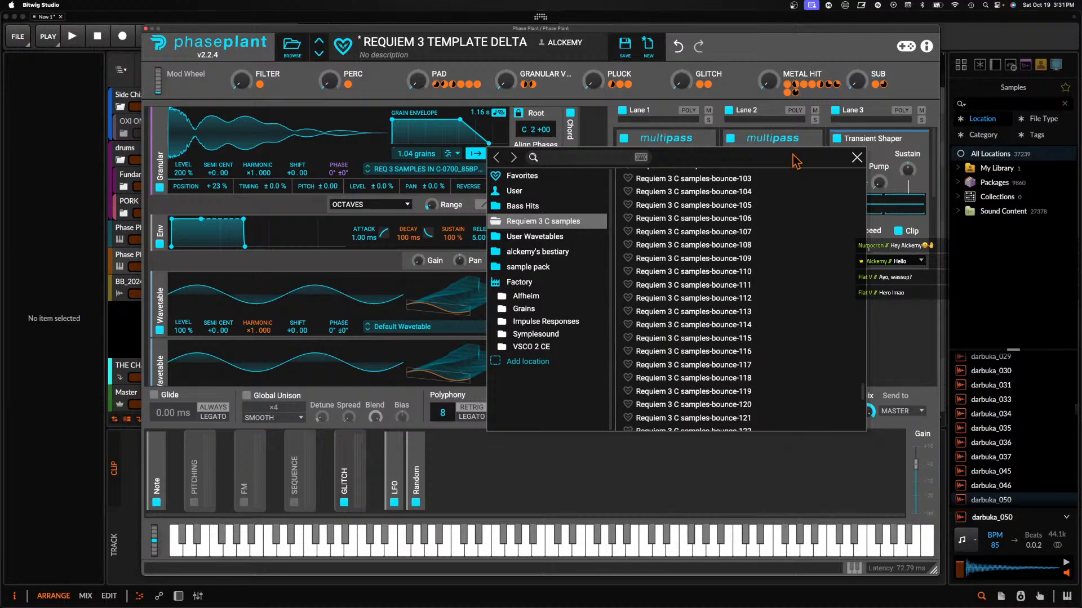
pyautogui.click(857, 159)
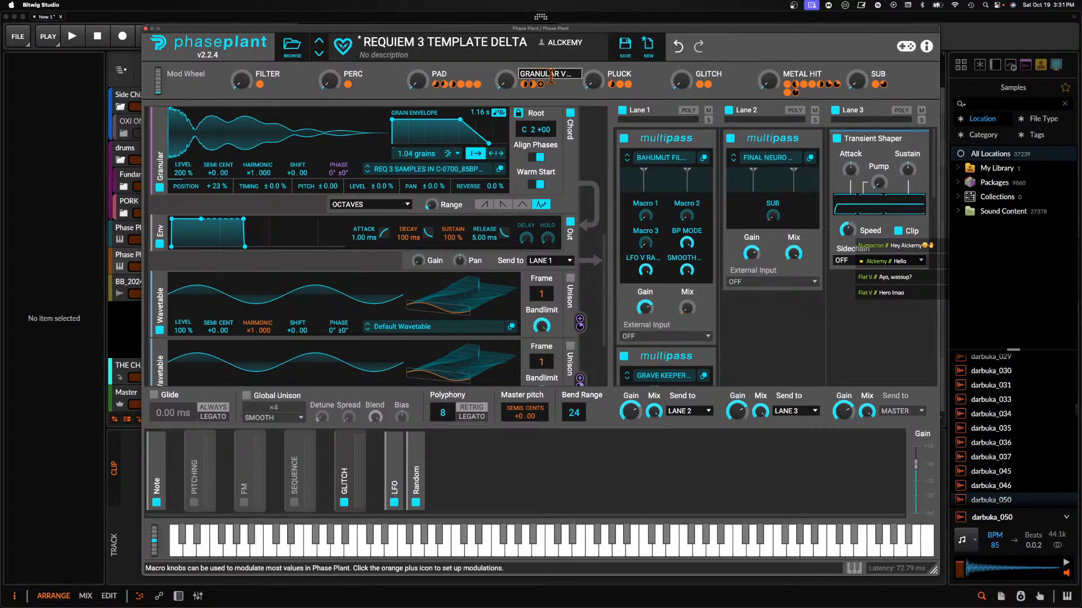
# Raise the SUB macro to 100%
pyautogui.scroll(4, 340, 180)
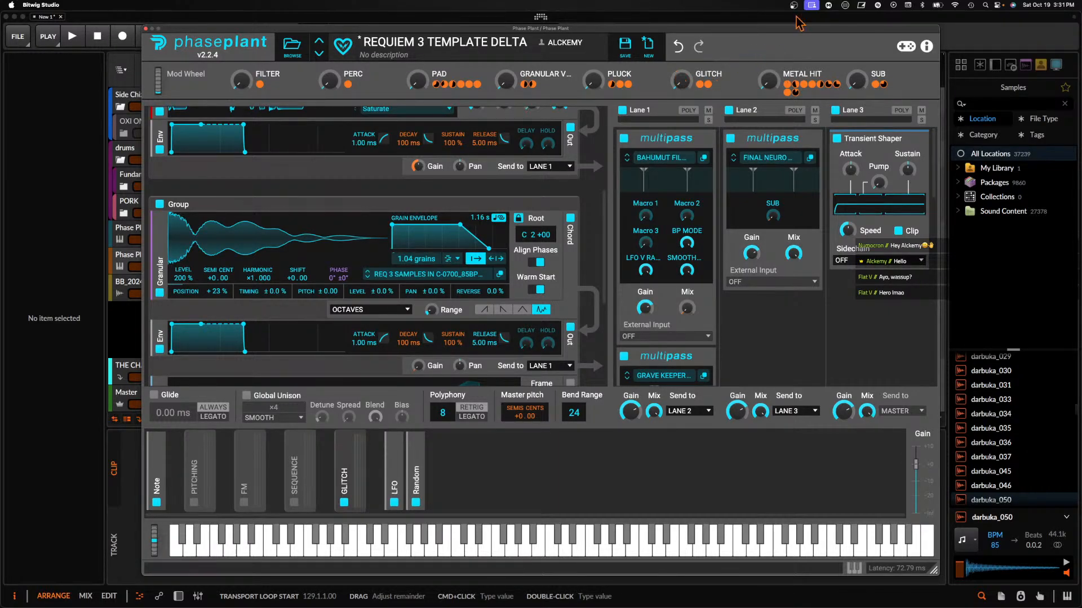
pyautogui.moveTo(857, 81)
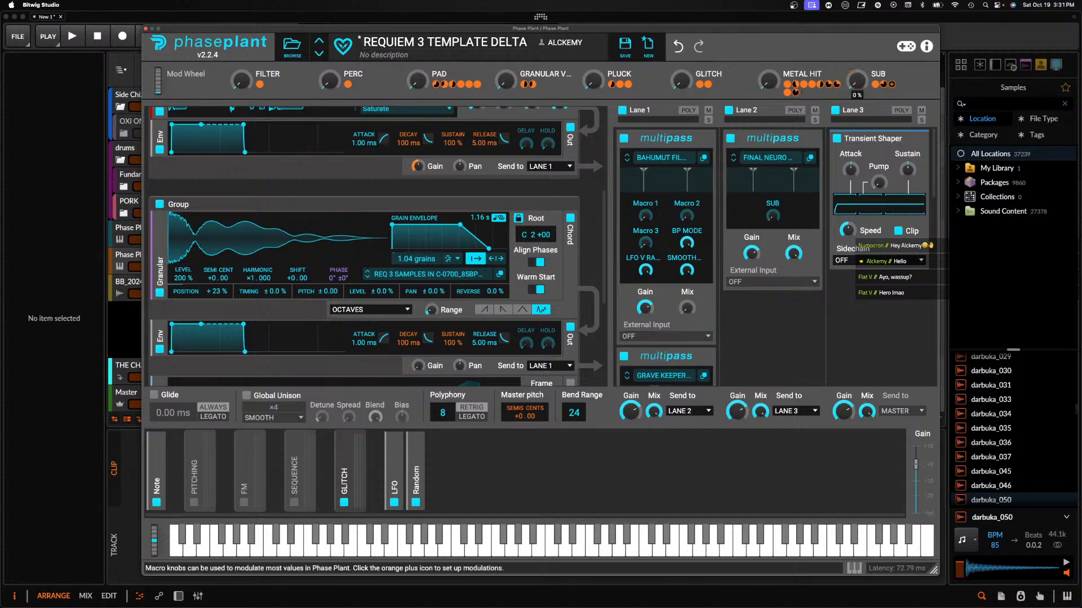
pyautogui.doubleClick(874, 74)
pyautogui.press('Return')
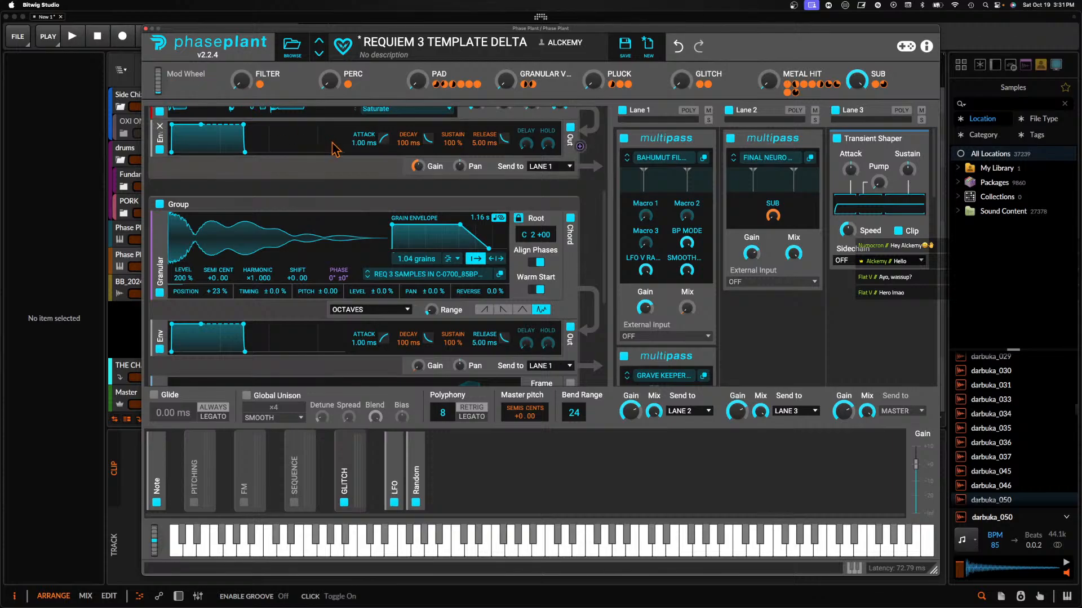
# Inspect the BIG MILTON wavetable's frames in the Wavetable Editor and close the editor
pyautogui.scroll(3, 454, 187)
pyautogui.click(454, 187)
pyautogui.click(451, 186)
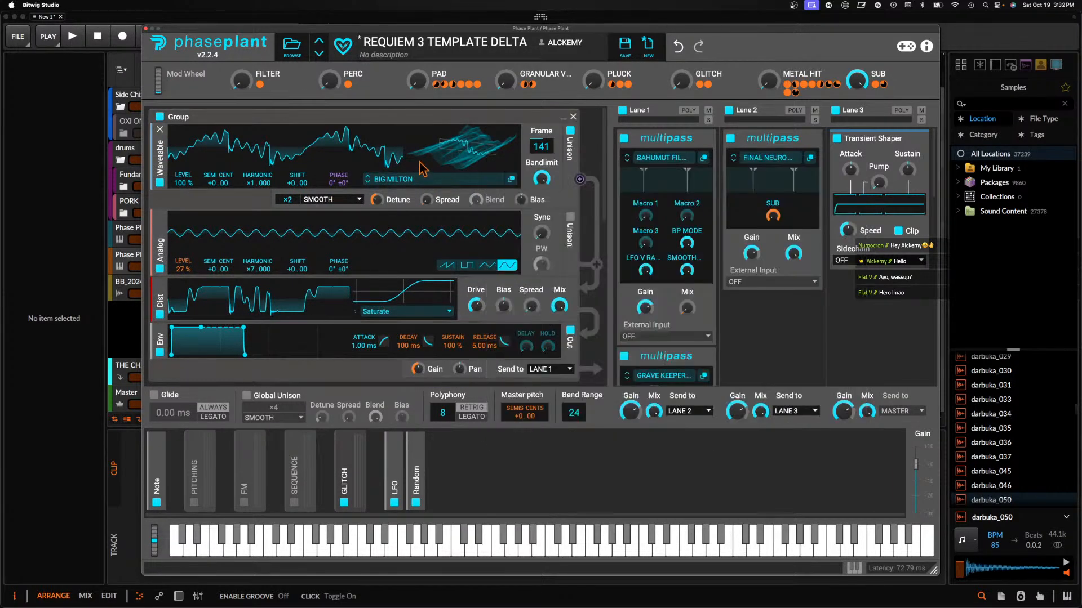
pyautogui.click(512, 183)
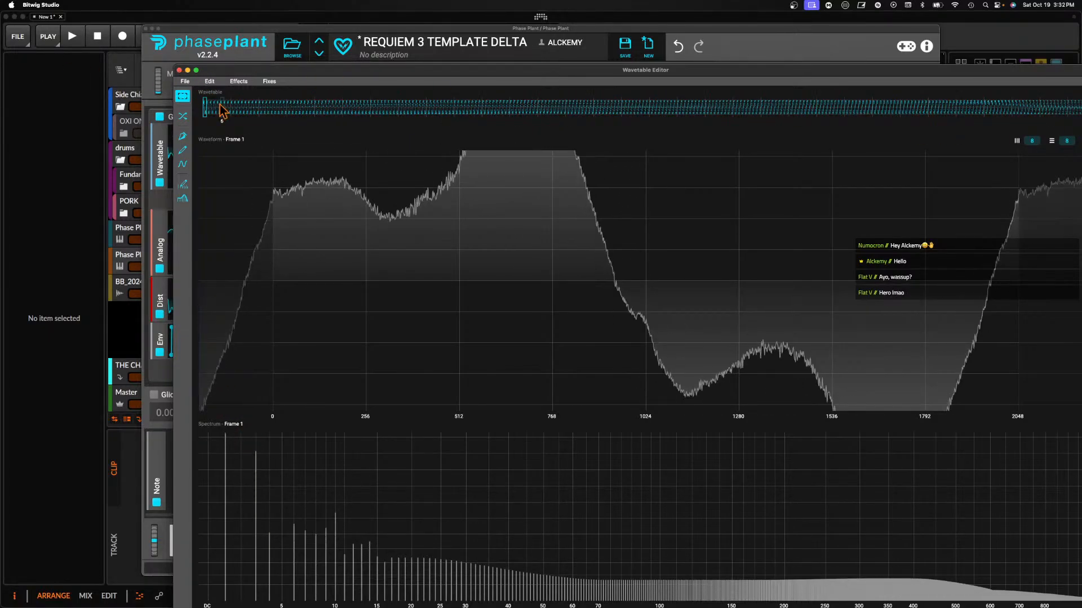
pyautogui.click(179, 70)
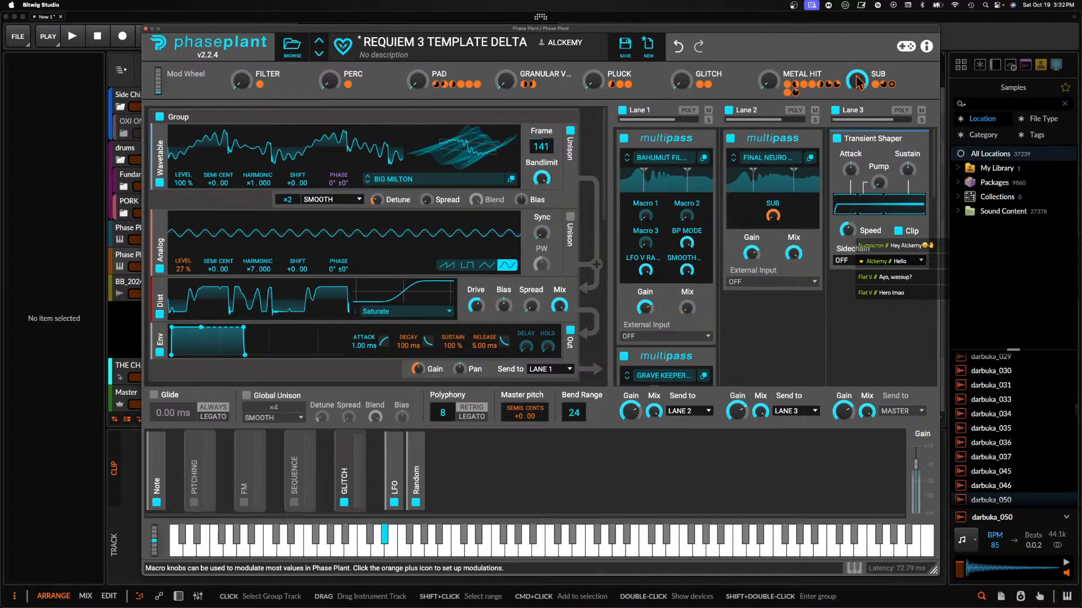
# Set the low-band Dynamics upper ratio in Lane 2's FINAL NEURO CHAIN Multipass to 1:1.6 and turn the SUB macro down to 0%
pyautogui.click(809, 157)
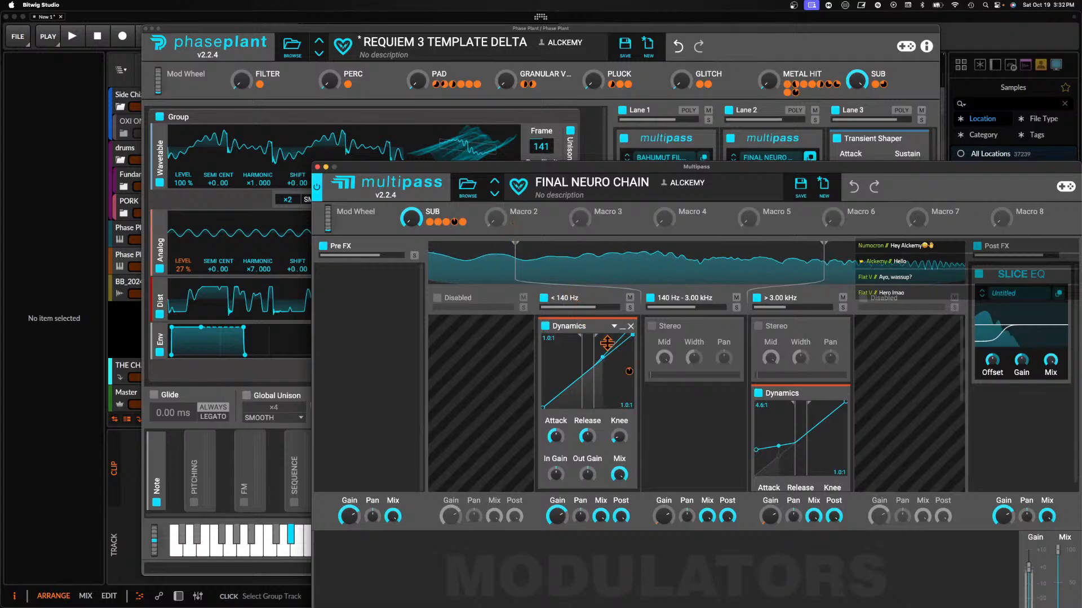
pyautogui.moveTo(614, 344); pyautogui.dragTo(610, 334)
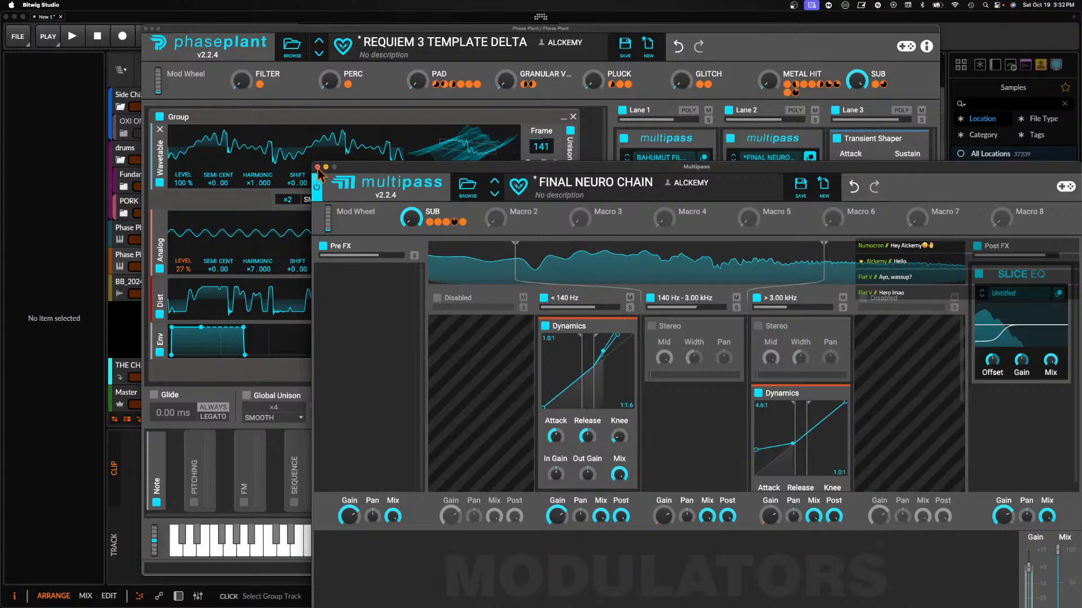
pyautogui.click(809, 157)
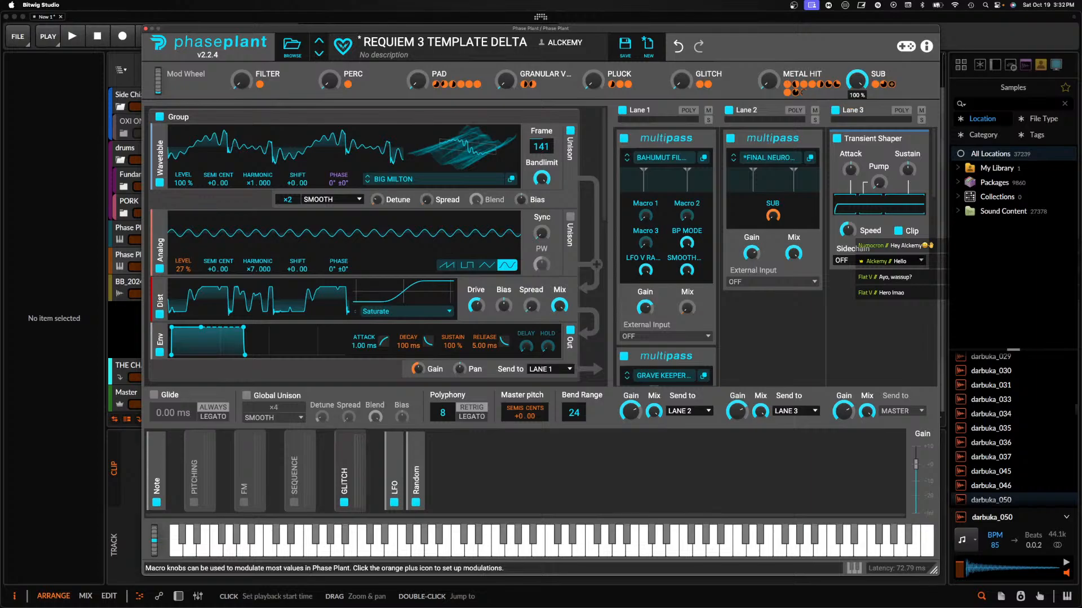
pyautogui.moveTo(790, 89)
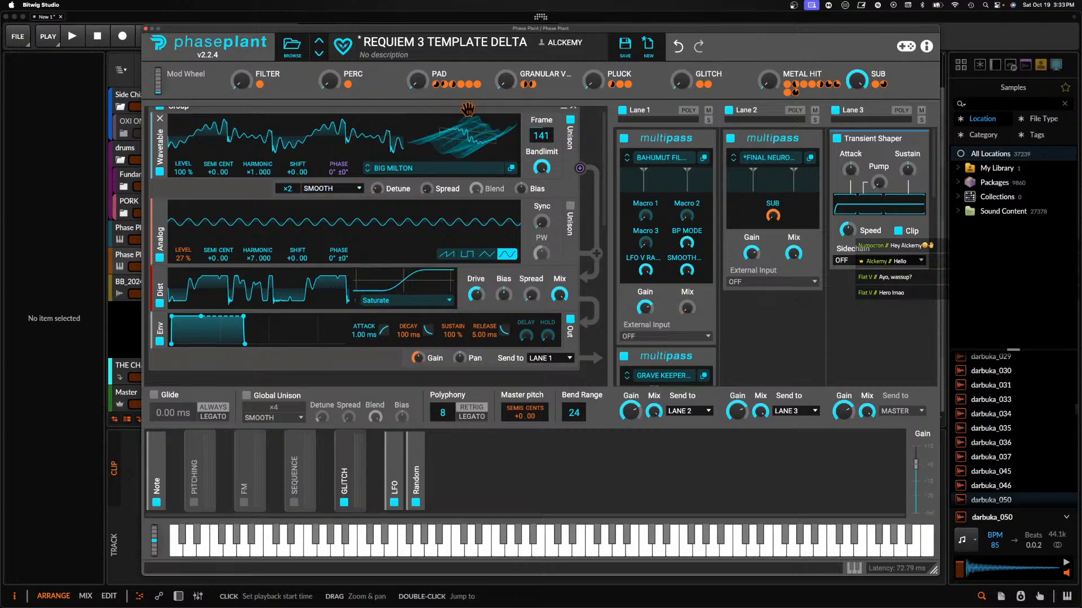
pyautogui.moveTo(855, 86); pyautogui.dragTo(855, 92)
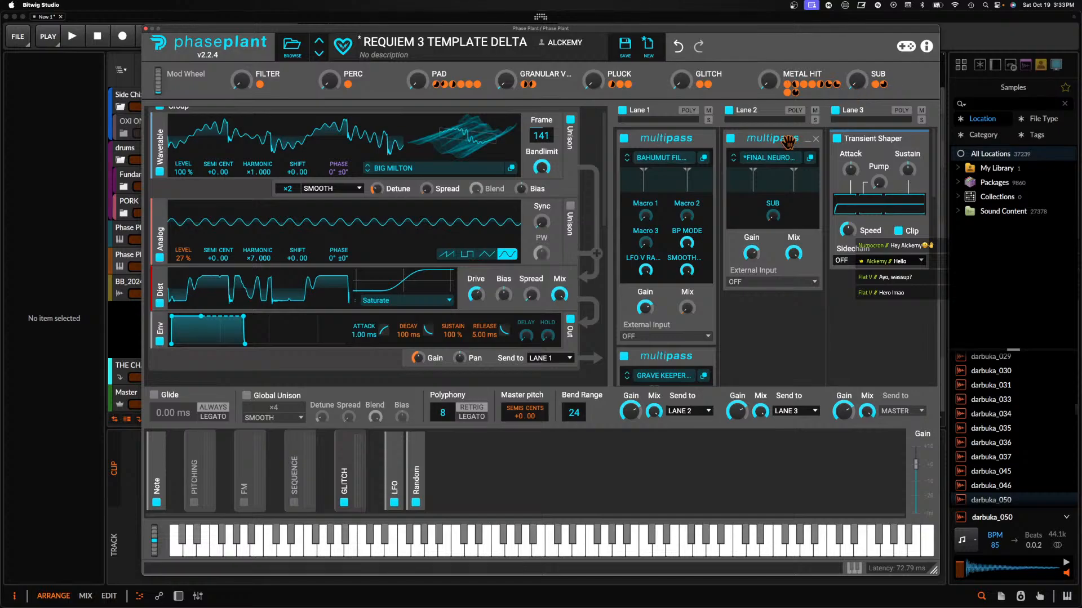
# Open Lane 1's BAHUMUT FILTER Multipass, try Macro 3 and Macro 2, and turn its LFO V RANDOM macro to minimum
pyautogui.click(703, 157)
pyautogui.moveTo(702, 169); pyautogui.dragTo(480, 67)
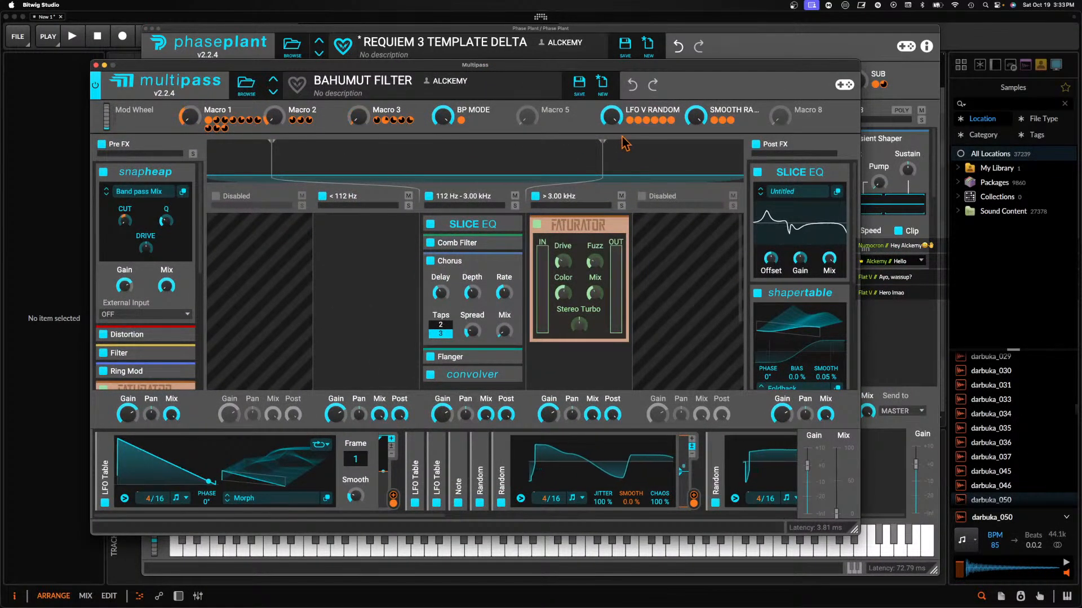
pyautogui.moveTo(358, 118); pyautogui.dragTo(359, 118)
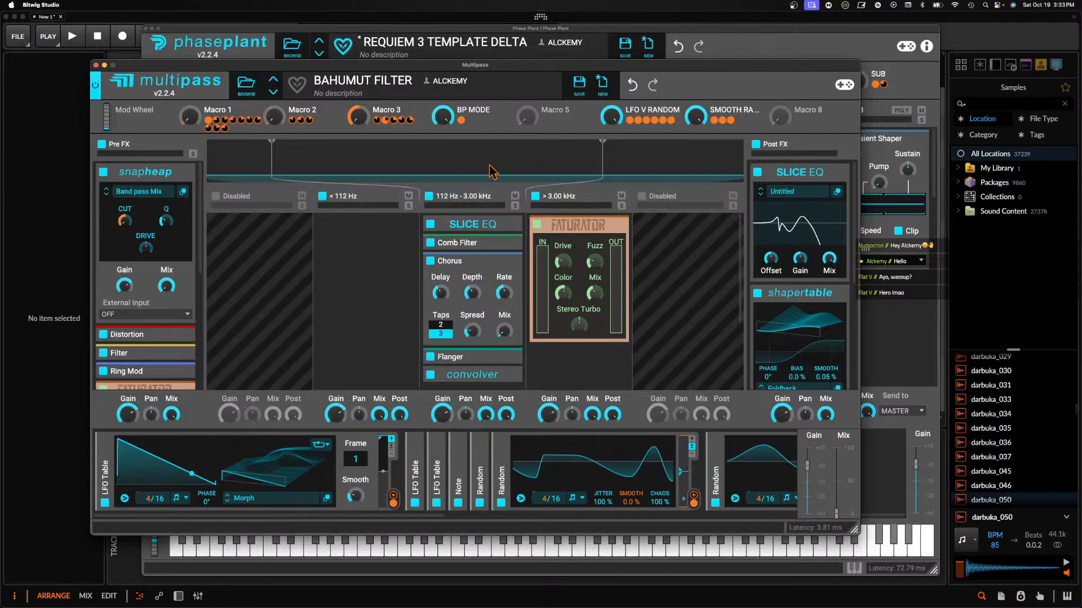
pyautogui.moveTo(274, 117); pyautogui.dragTo(274, 115)
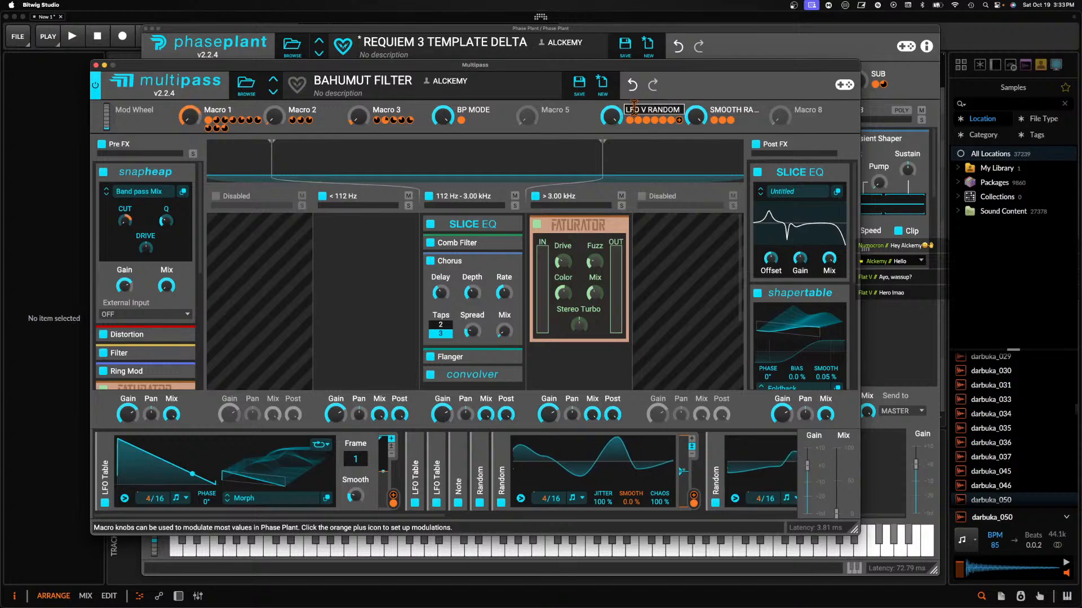
pyautogui.moveTo(615, 120); pyautogui.dragTo(615, 225)
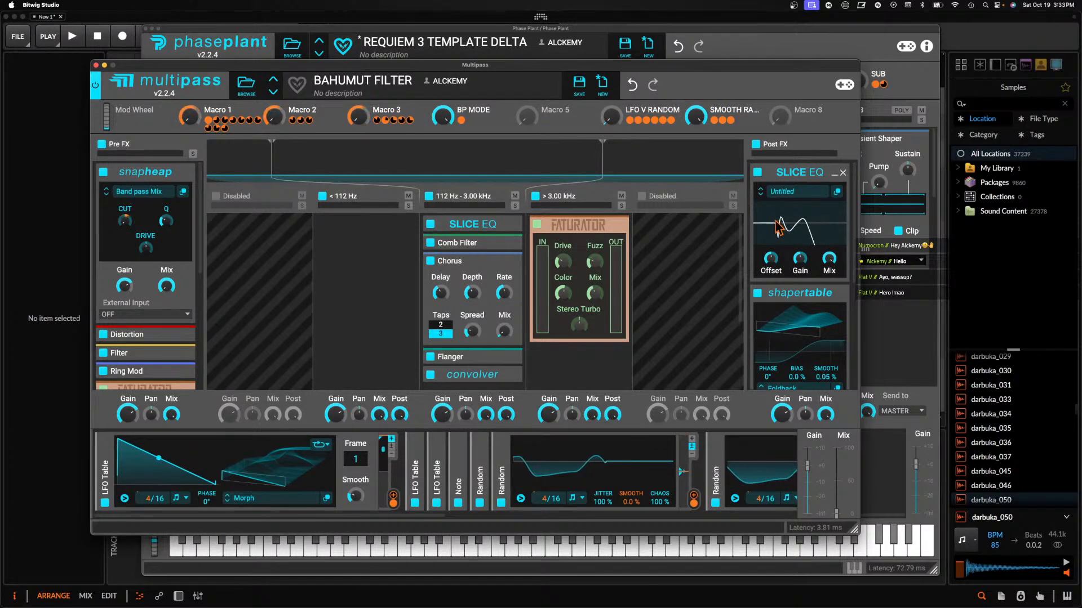
# Expand the second and third LFO Table modulators and set their frames to 148 and 166
pyautogui.click(415, 470)
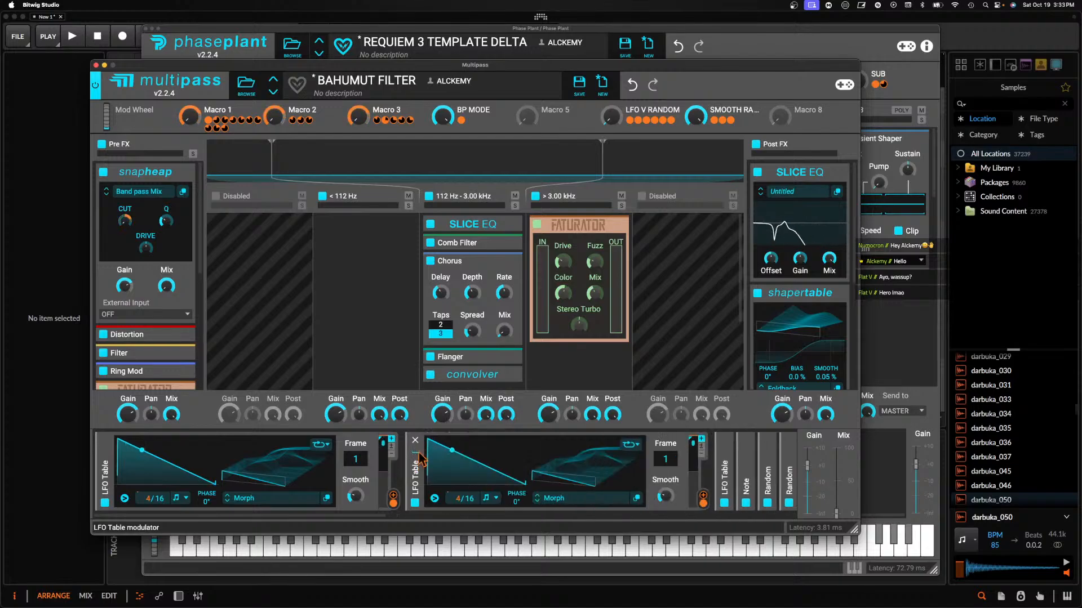
pyautogui.moveTo(666, 459); pyautogui.dragTo(665, 377)
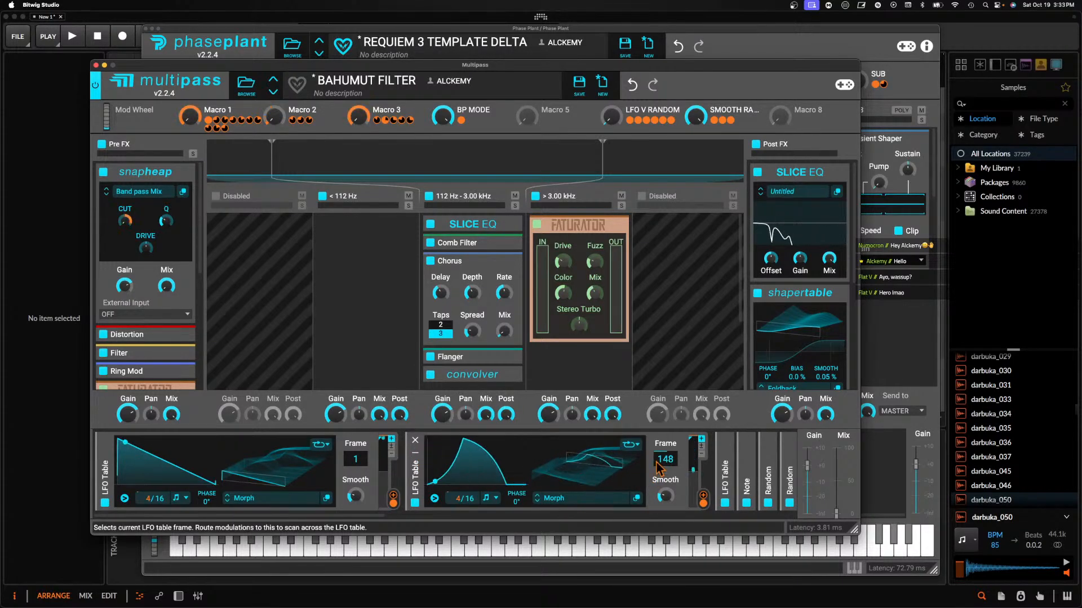
pyautogui.click(727, 468)
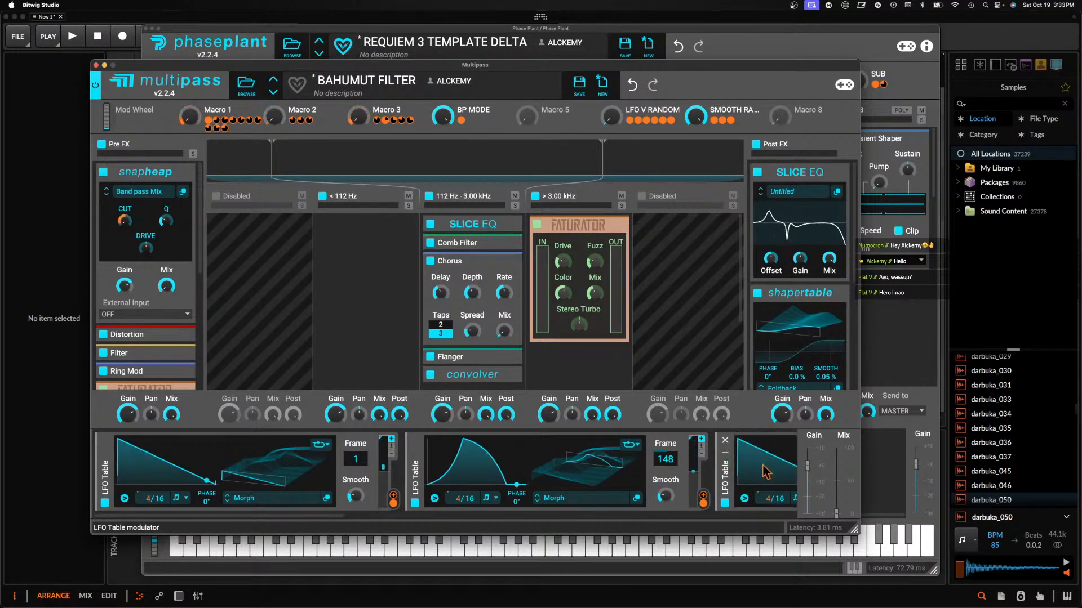
pyautogui.hscroll(5, 766, 472)
pyautogui.moveTo(652, 459)
pyautogui.mouseDown()
pyautogui.moveTo(652, 445)
pyautogui.moveTo(653, 463)
pyautogui.mouseUp()
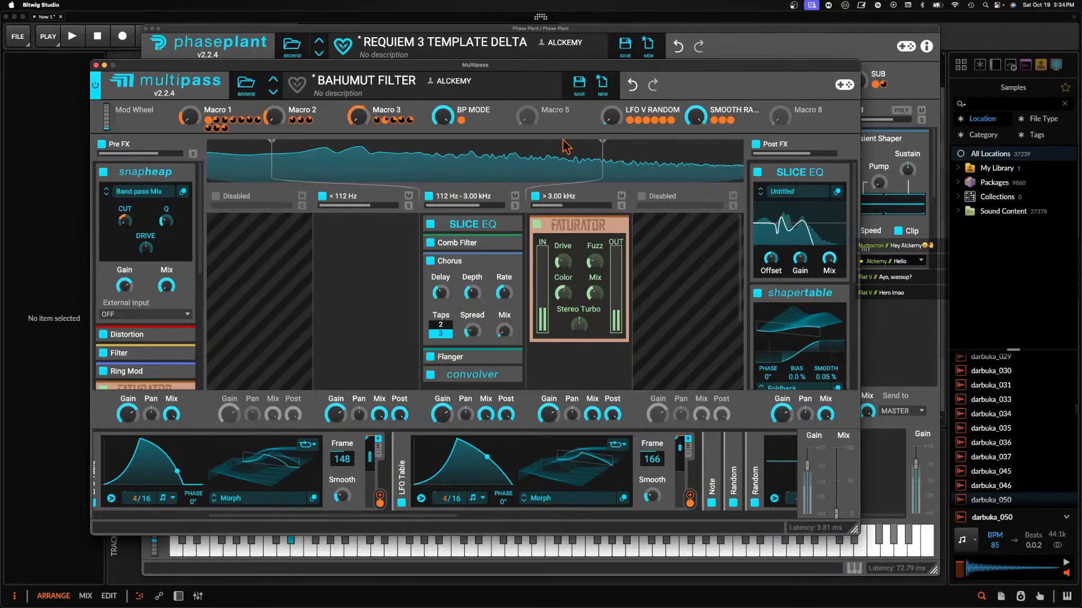
# Set the frames of the three LFO Table modulators to 175, 60 and 25, and audition the result with a pitch bend
pyautogui.moveTo(486, 61)
pyautogui.mouseDown()
pyautogui.moveTo(480, 143)
pyautogui.moveTo(483, 46)
pyautogui.mouseUp()
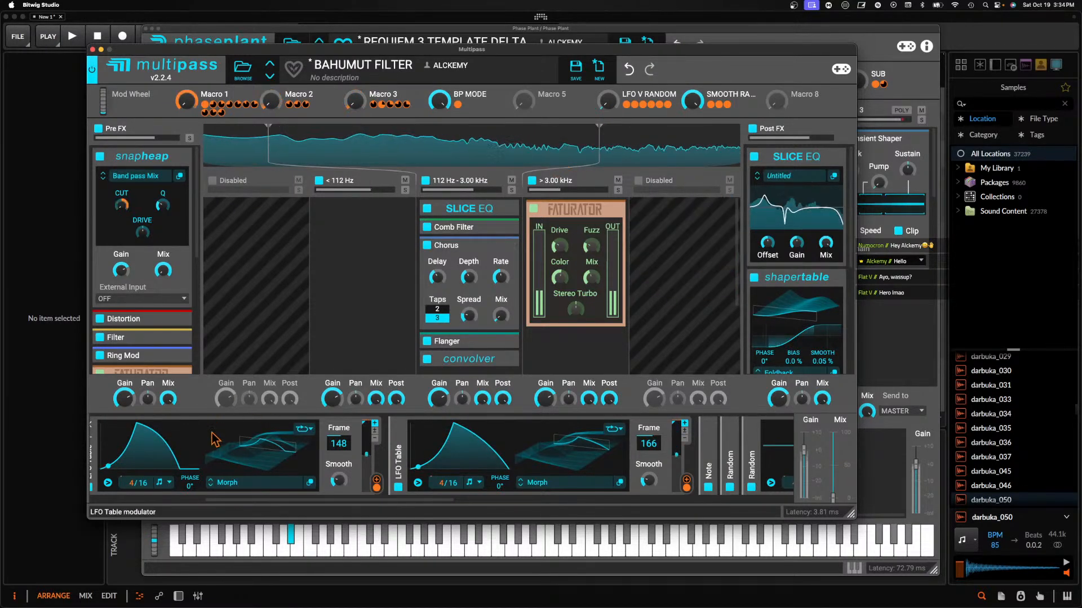
pyautogui.hscroll(-3, 214, 437)
pyautogui.moveTo(352, 443); pyautogui.dragTo(352, 419)
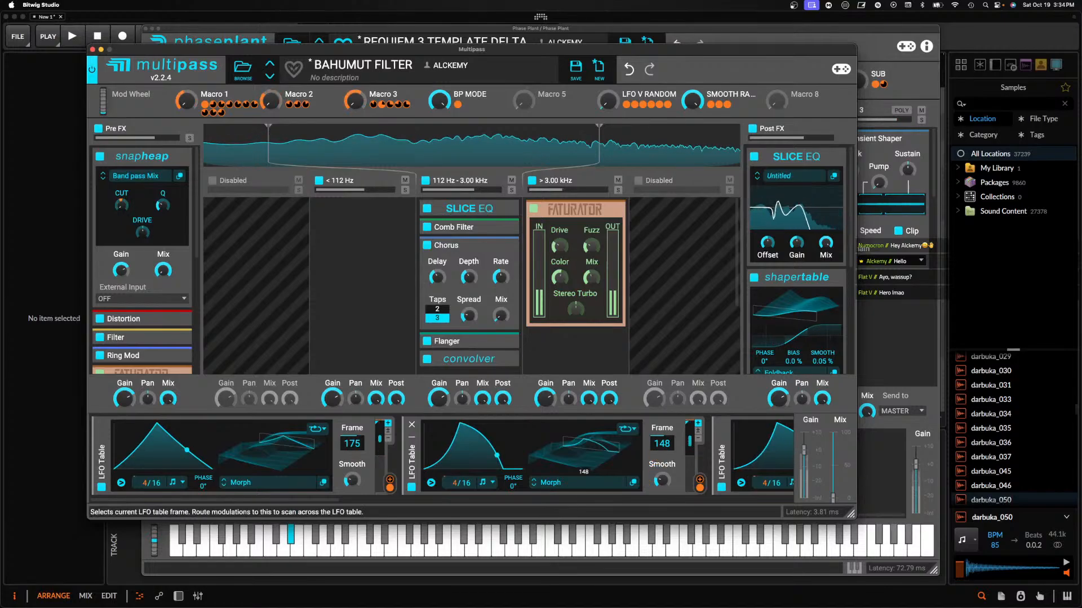
pyautogui.moveTo(662, 444); pyautogui.dragTo(662, 494)
pyautogui.hscroll(3, 658, 446)
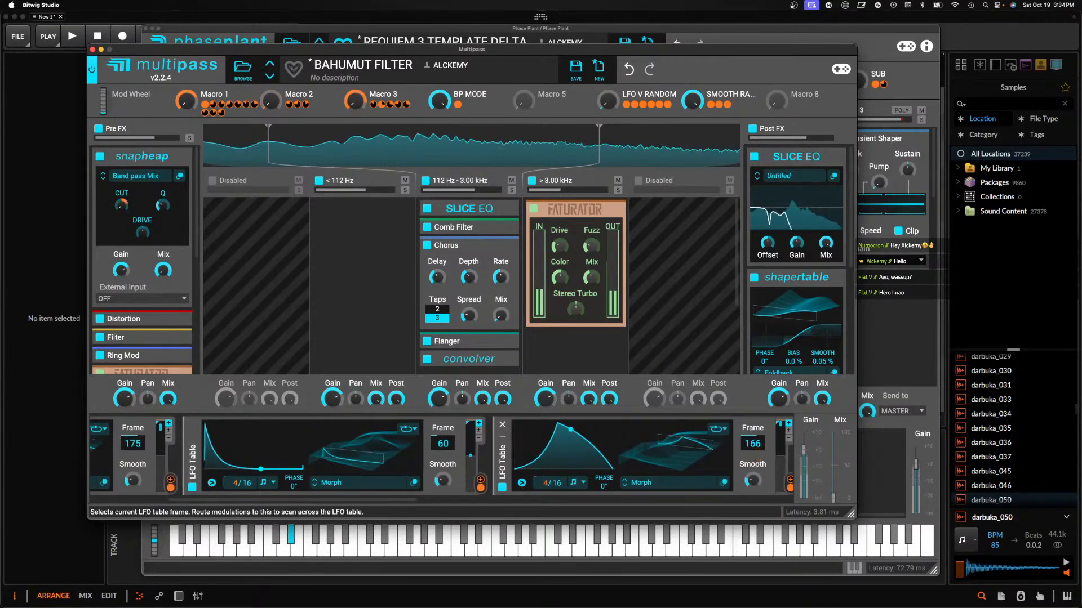
pyautogui.moveTo(752, 448); pyautogui.dragTo(753, 528)
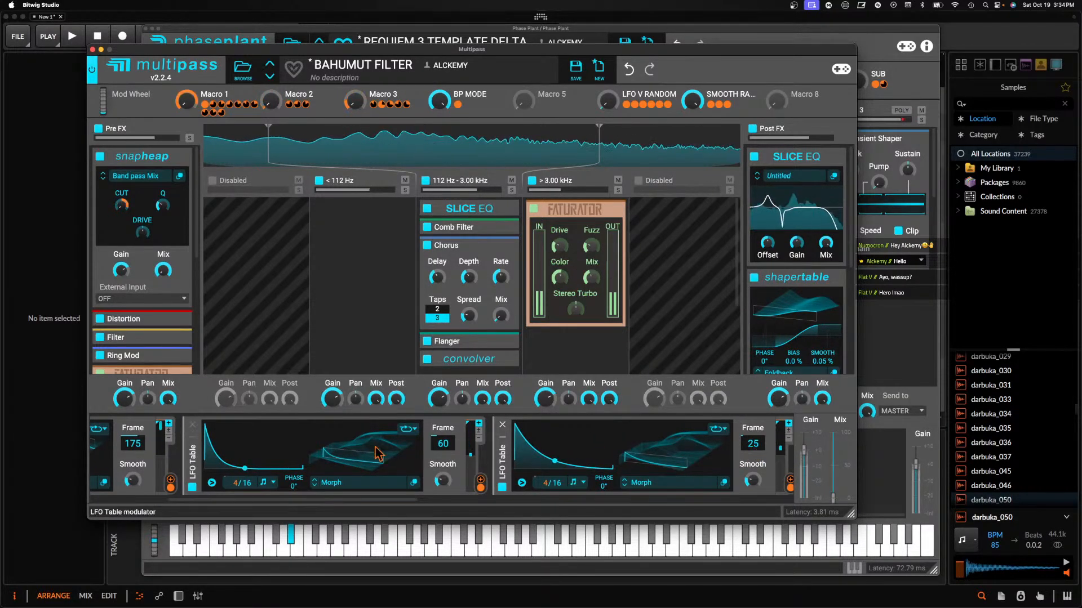
pyautogui.moveTo(153, 527); pyautogui.dragTo(125, 570)
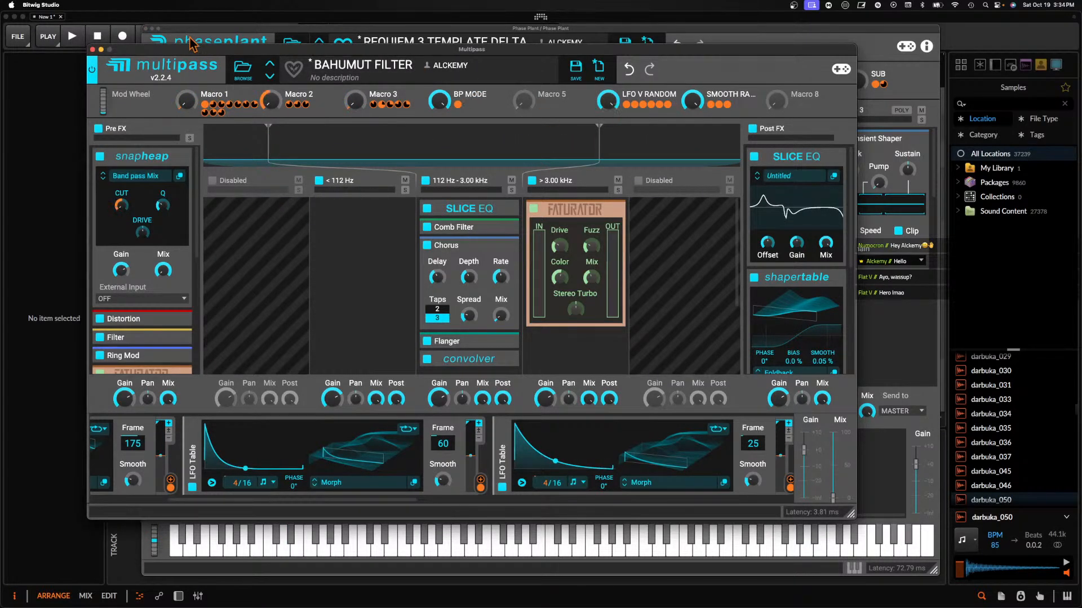
# Close the BAHUMUT FILTER Multipass, minimize it in Lane 1 and open the GRAVE KEEPER PORK Multipass below it
pyautogui.click(91, 50)
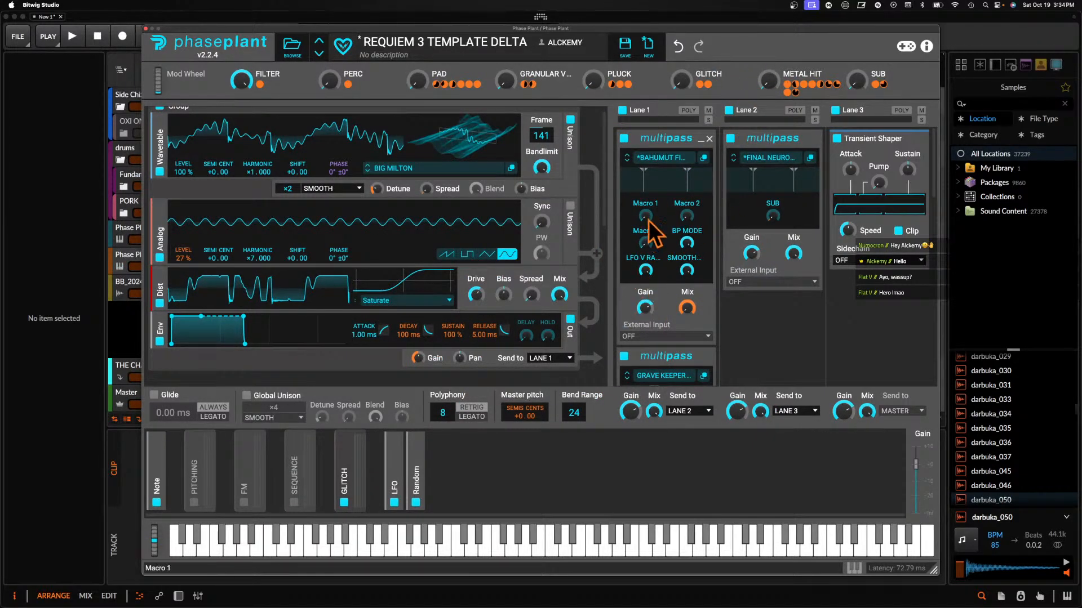
pyautogui.click(701, 139)
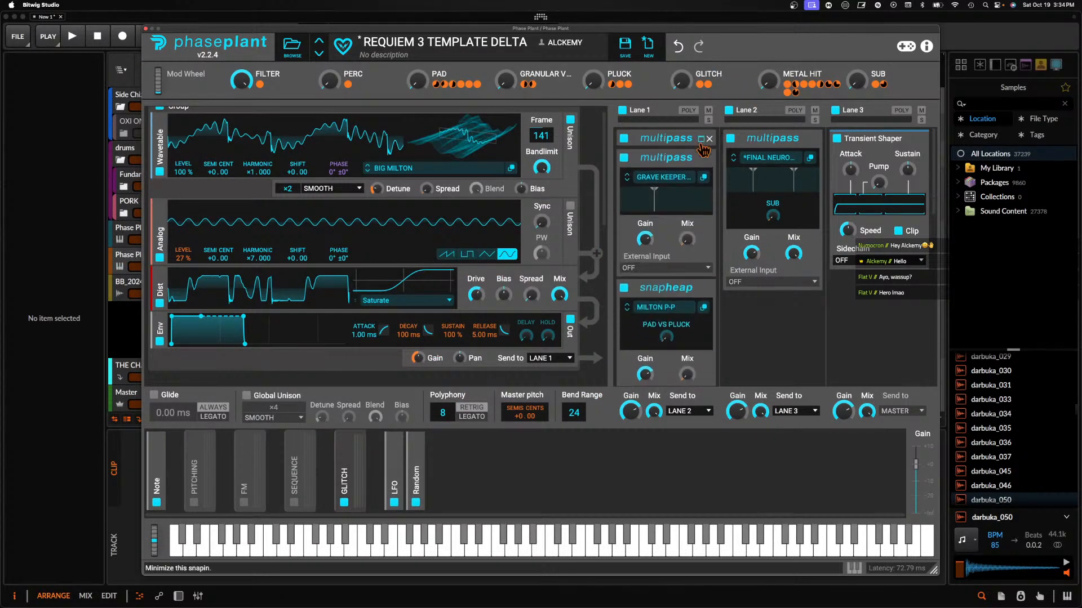
pyautogui.click(703, 177)
pyautogui.moveTo(685, 170); pyautogui.dragTo(538, 40)
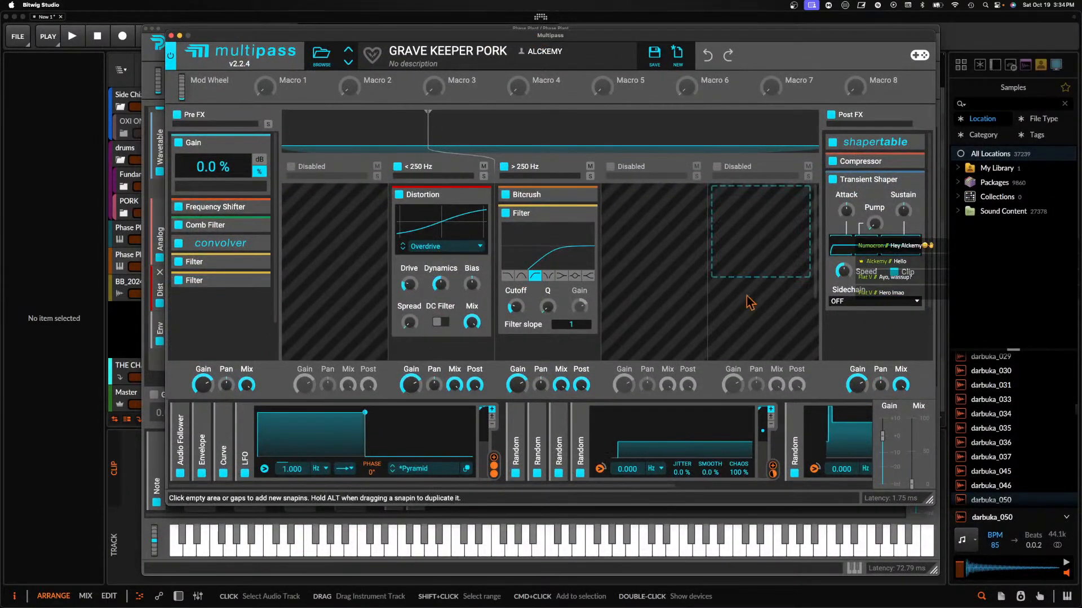
# Collapse the high-band Filter, the Distortion and the Pre FX Gain in GRAVE KEEPER PORK and close the Multipass
pyautogui.click(582, 213)
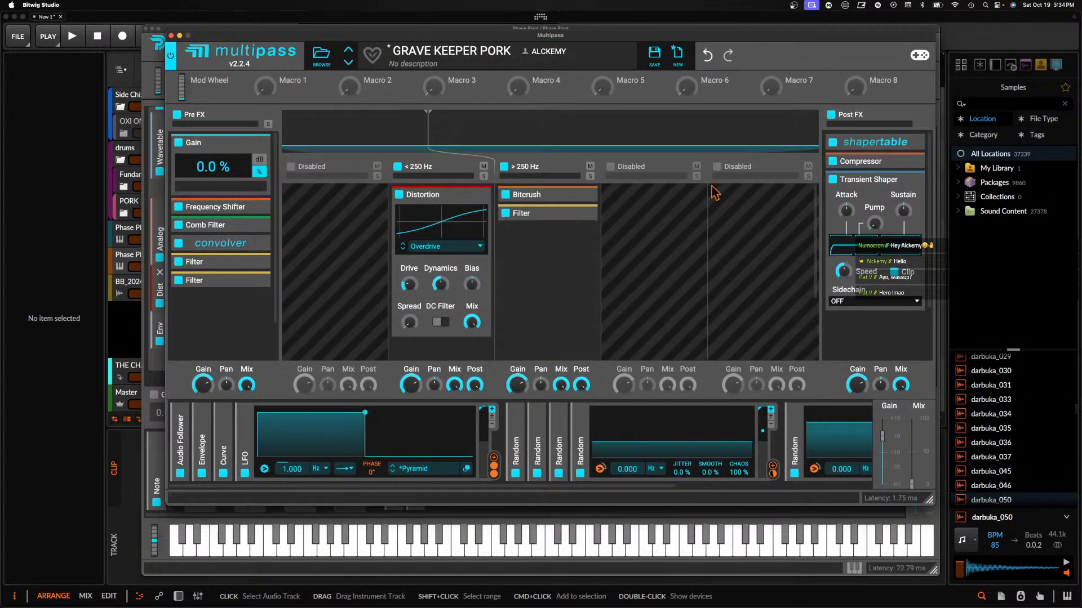
pyautogui.click(476, 196)
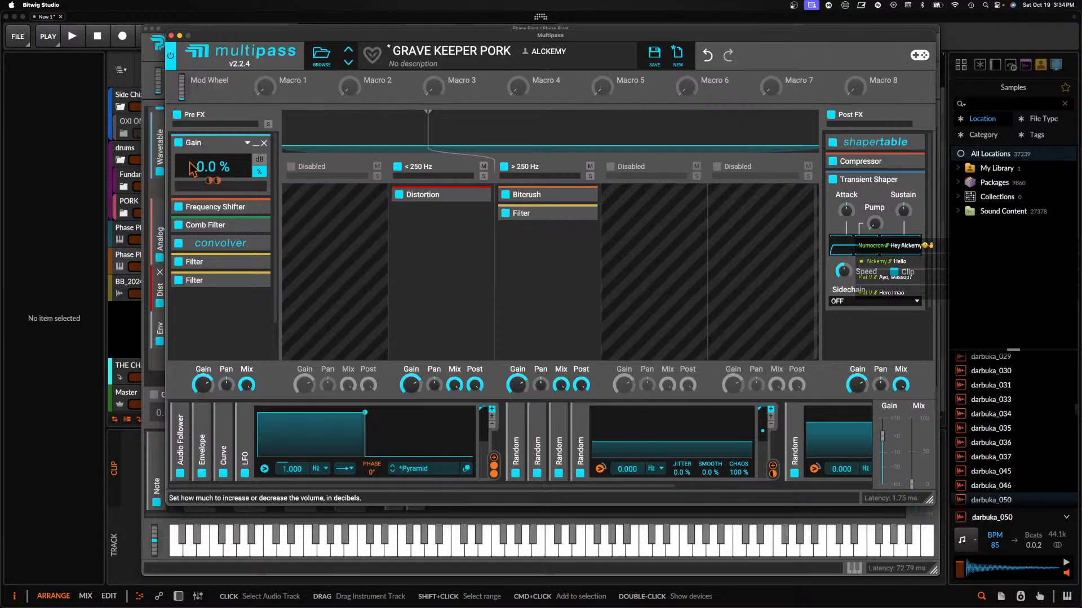
pyautogui.click(248, 144)
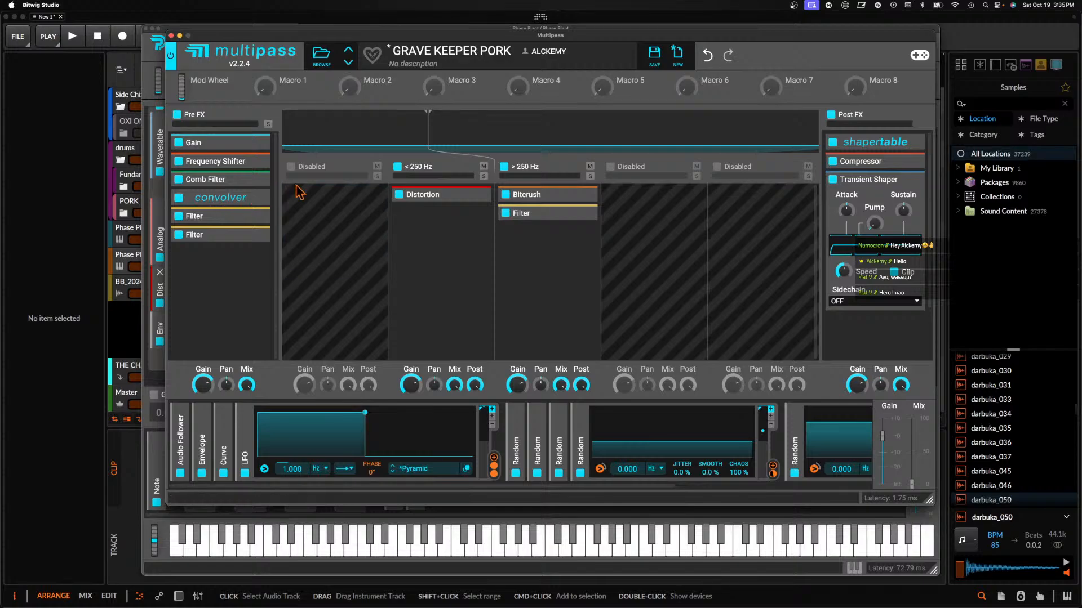
pyautogui.click(170, 36)
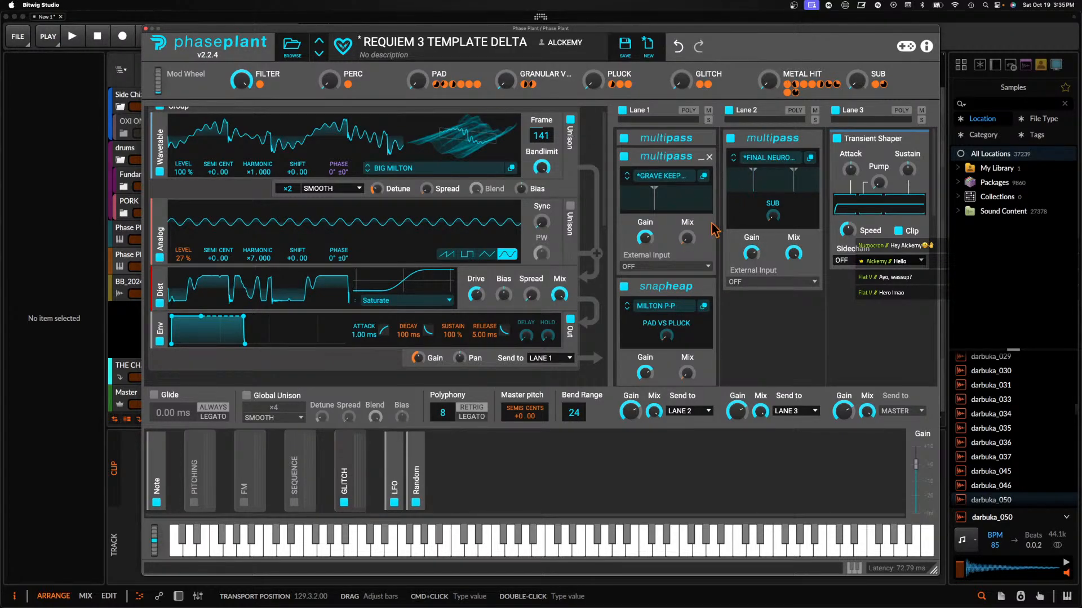
# Open the NOTHING LEFT METAL Snap Heap at the end of Lane 1 and examine its Comb Filter and effects chain
pyautogui.scroll(-5, 714, 234)
pyautogui.click(687, 198)
pyautogui.click(676, 179)
pyautogui.click(703, 196)
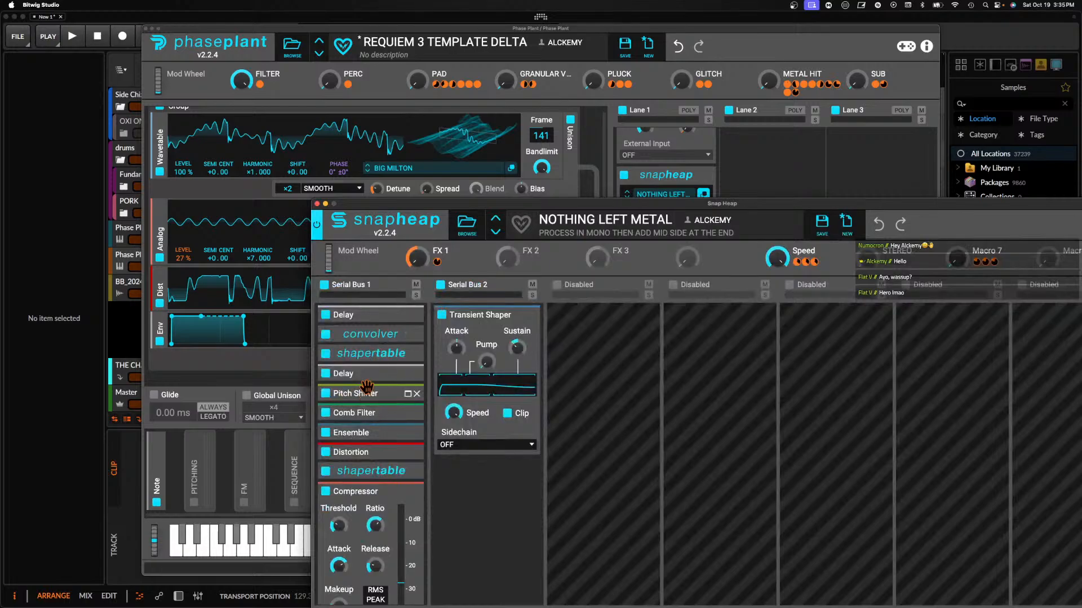
pyautogui.scroll(-2, 363, 393)
pyautogui.scroll(2, 401, 389)
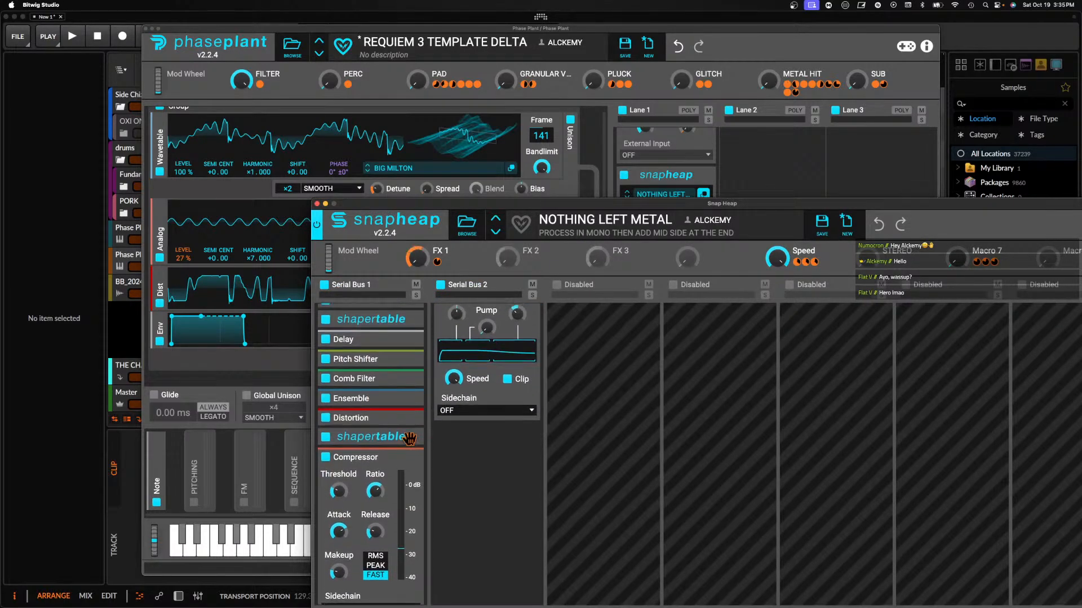
pyautogui.click(408, 416)
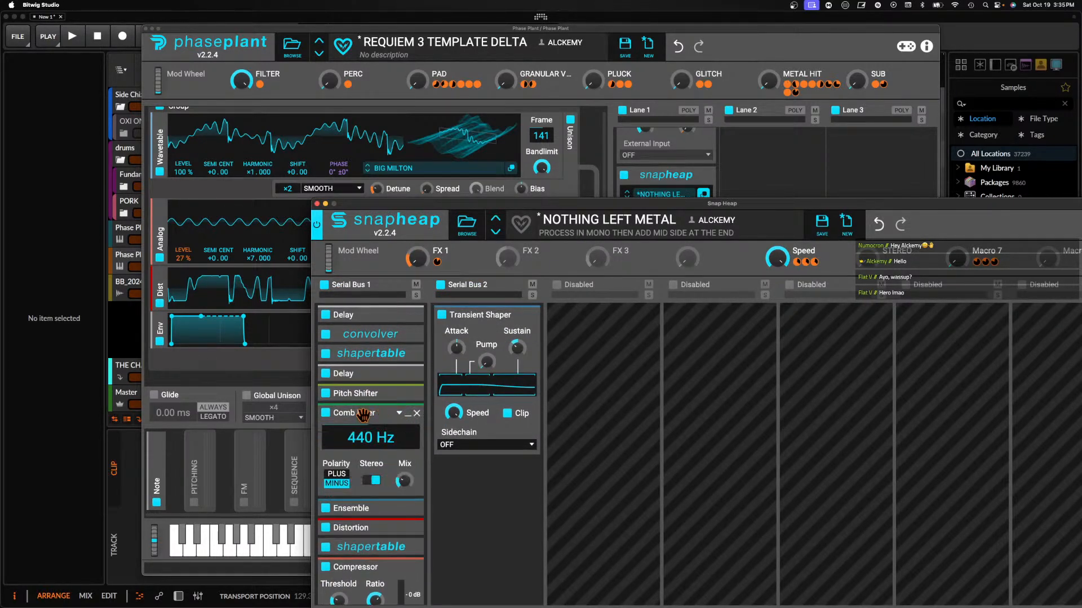
pyautogui.click(408, 417)
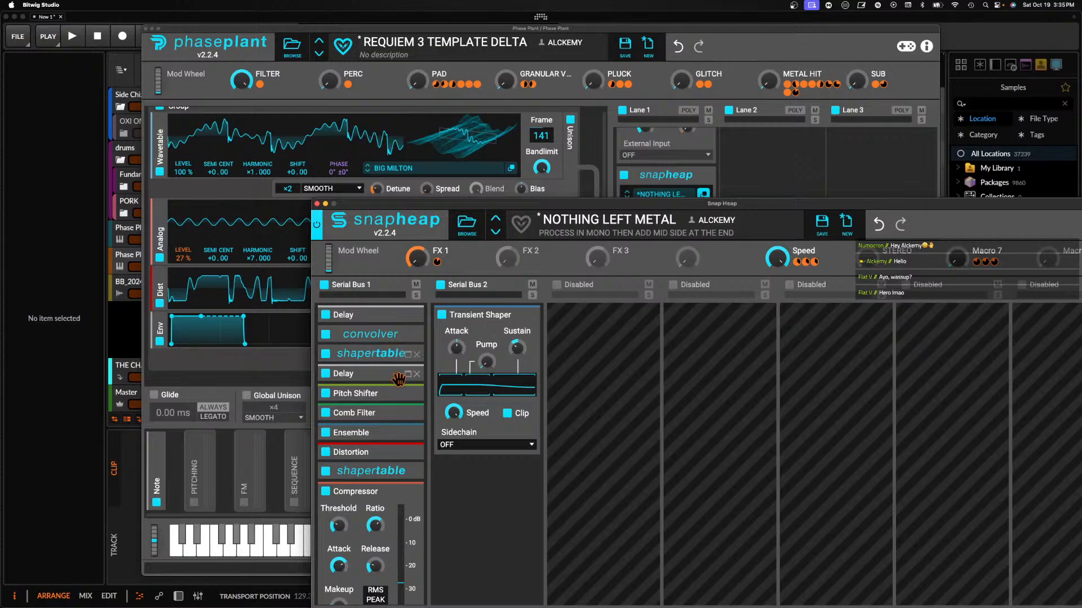
pyautogui.scroll(-4, 404, 417)
pyautogui.scroll(4, 403, 417)
# Try neighbouring presets in the Snap Heap, including AETURNUM GENERATOR 4.0 and SHIMMER
pyautogui.click(496, 232)
pyautogui.click(496, 232)
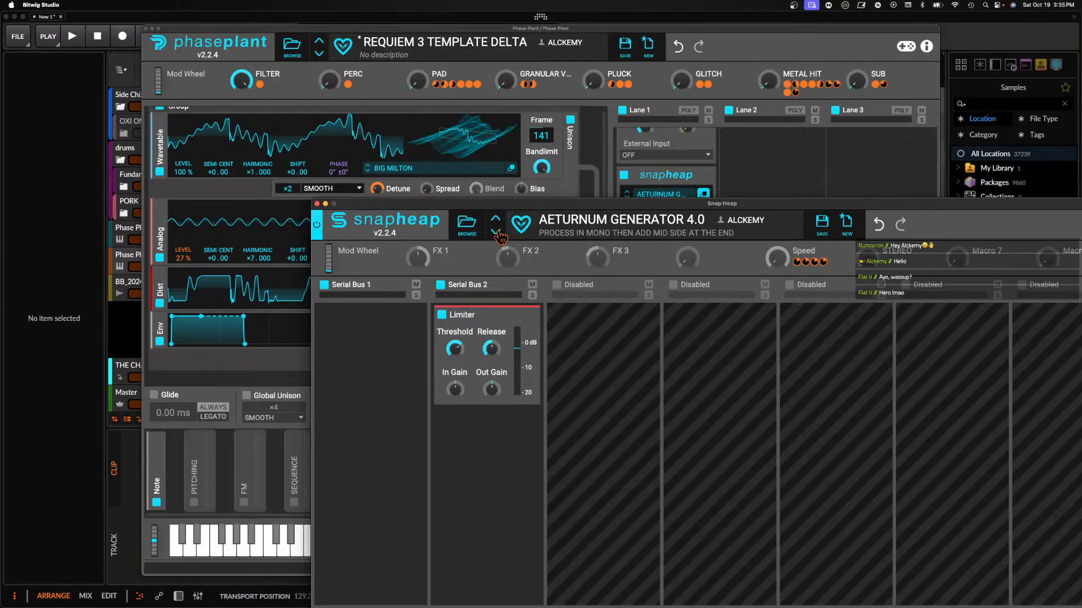
pyautogui.click(495, 222)
pyautogui.click(497, 223)
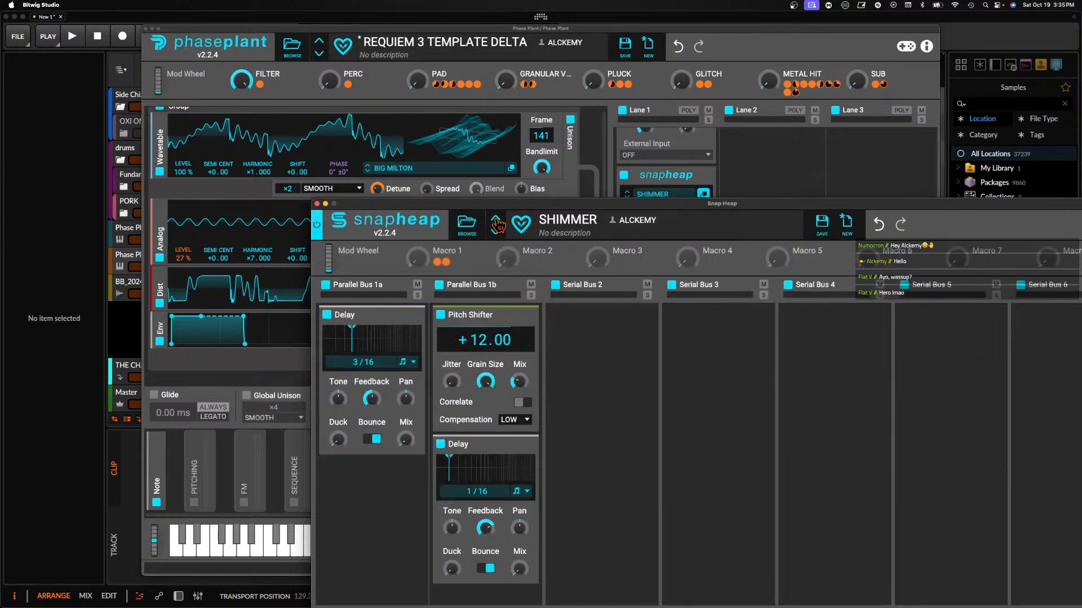
# Load the BAHAMUT METAL preset from the user folder REQUIEM 3 SH into the Snap Heap
pyautogui.click(465, 232)
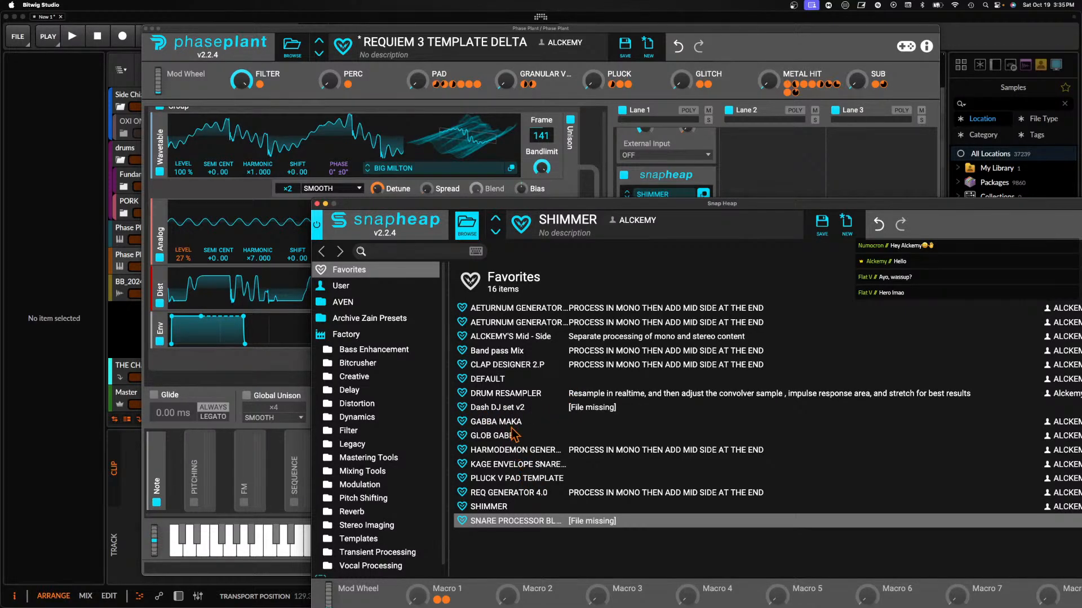
pyautogui.click(361, 286)
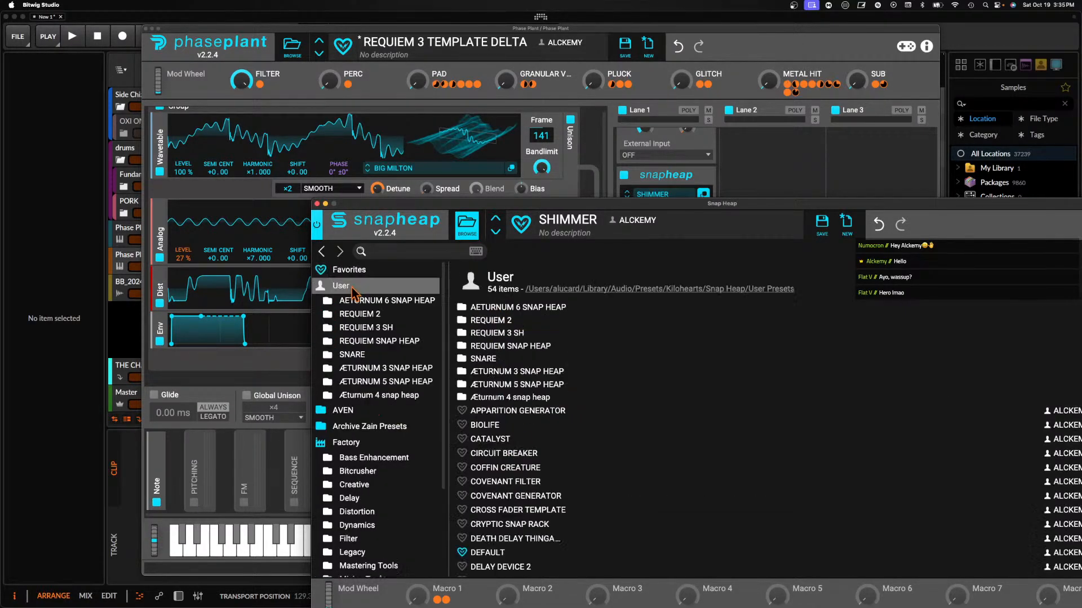
pyautogui.click(370, 329)
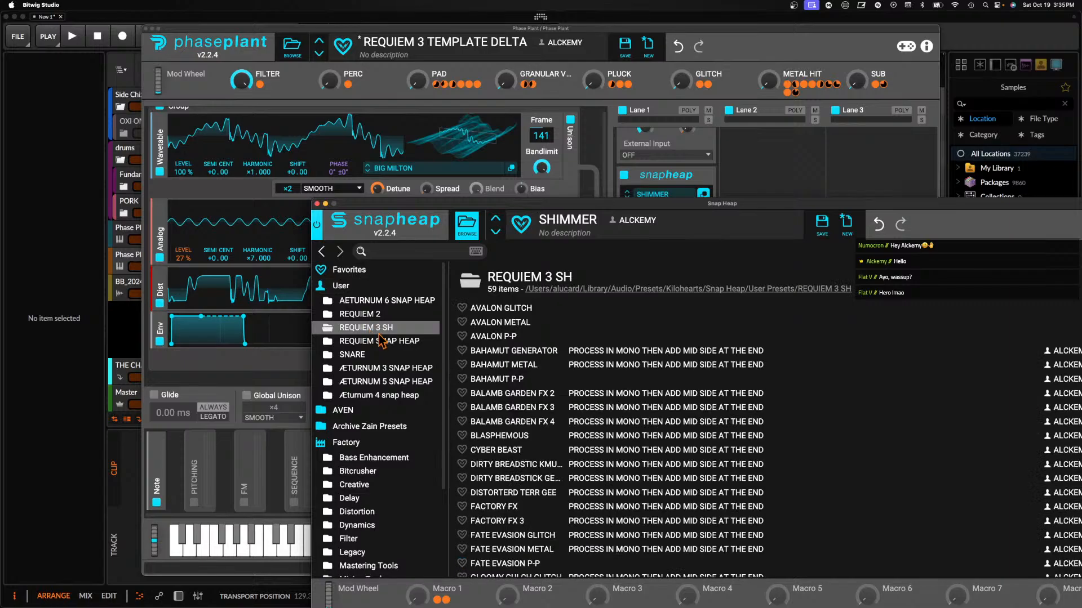
pyautogui.scroll(-1, 533, 427)
pyautogui.click(505, 350)
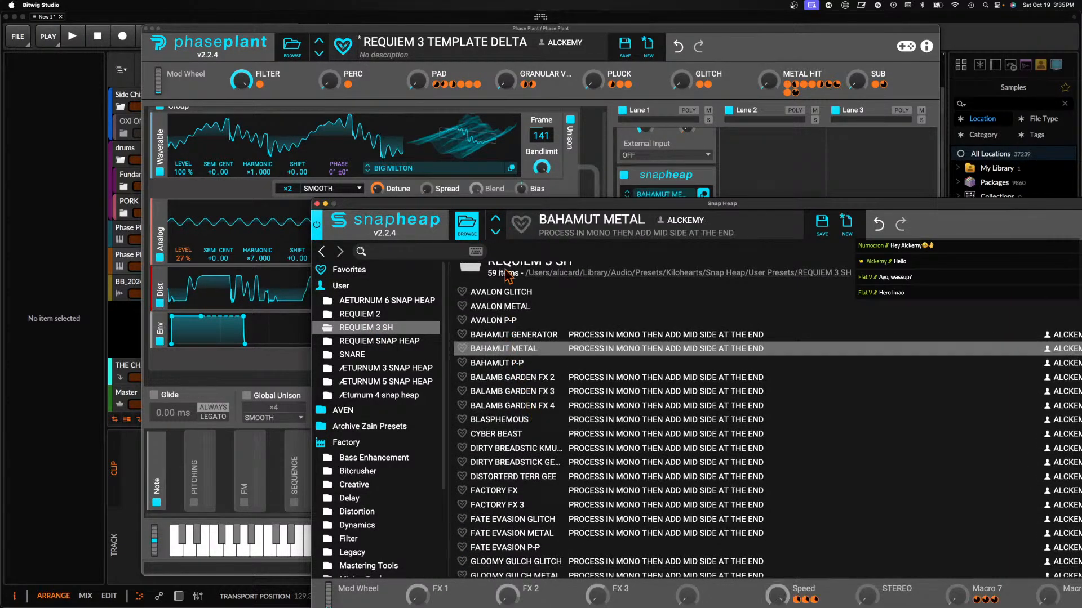
pyautogui.click(478, 231)
# Examine the BAHAMUT METAL effects chain and its second Slice EQ curve, collapsing the Slice EQs and closing the Snap Heap
pyautogui.click(407, 394)
pyautogui.click(407, 460)
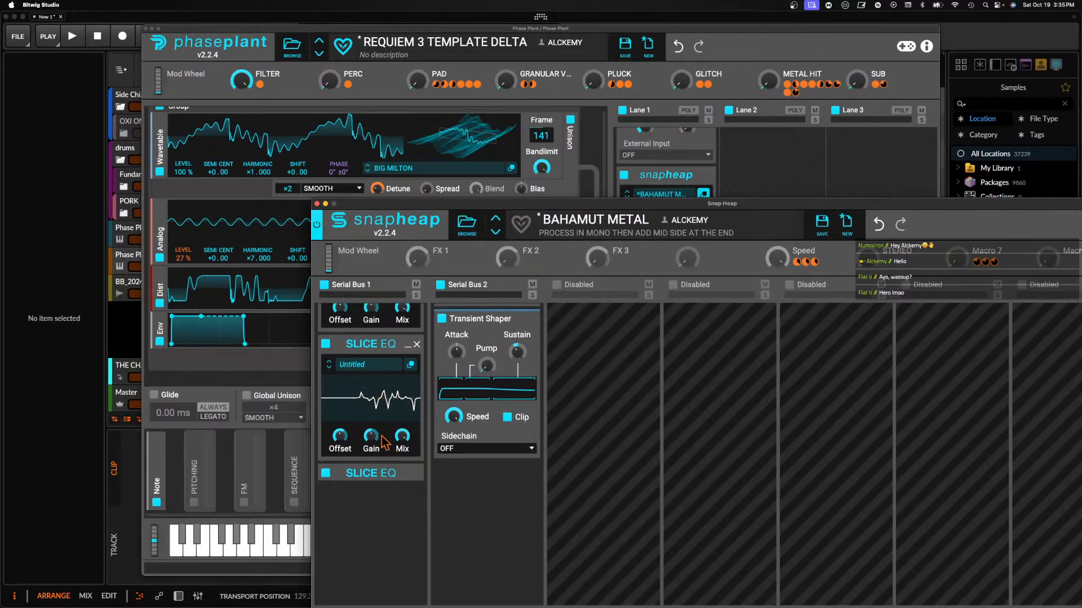
pyautogui.click(410, 367)
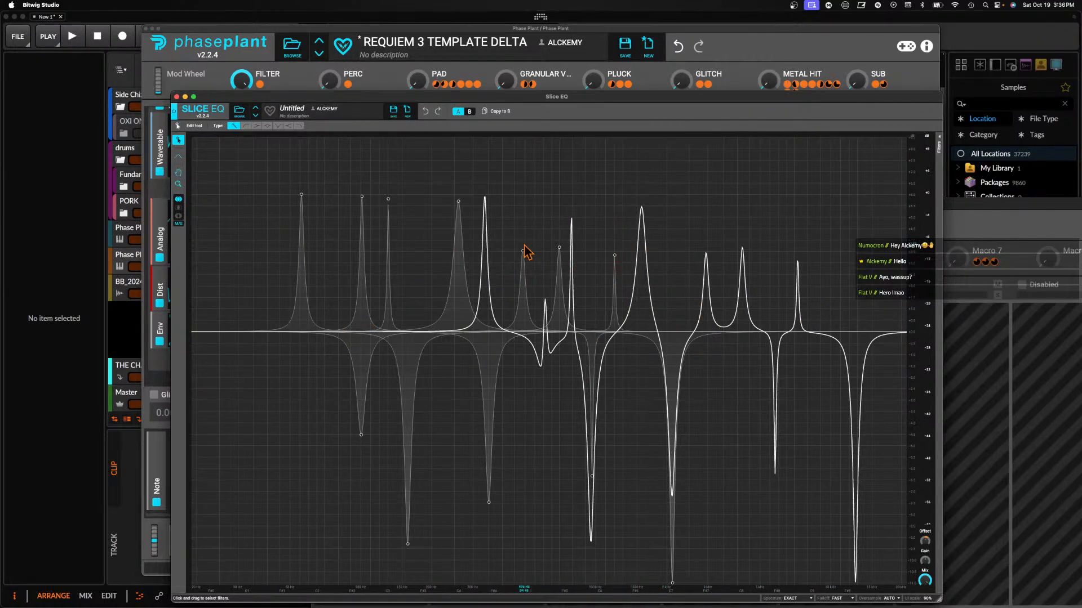
pyautogui.click(177, 97)
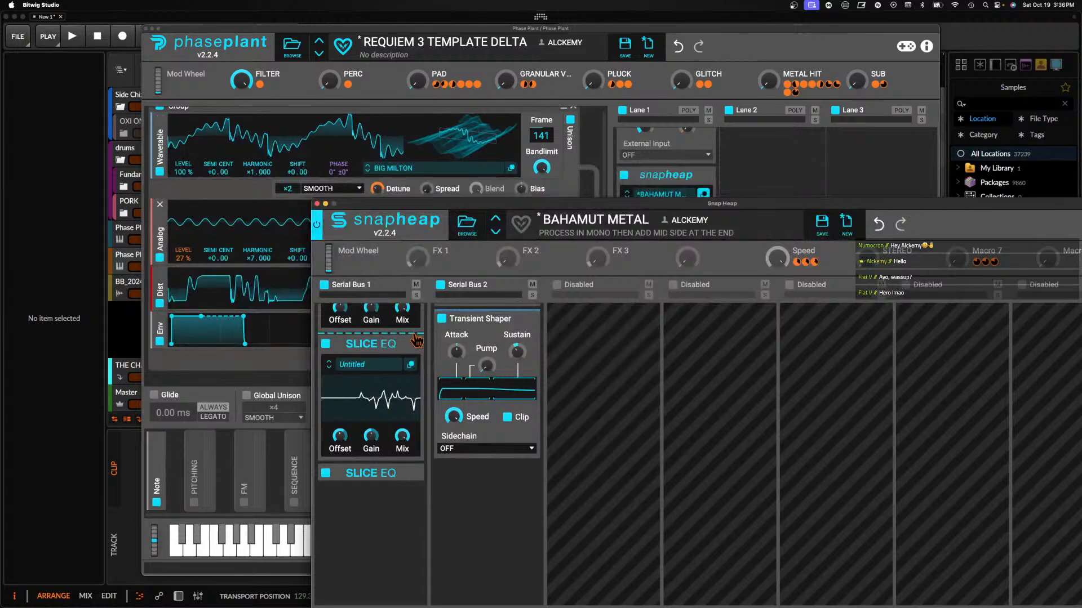
pyautogui.scroll(3, 409, 348)
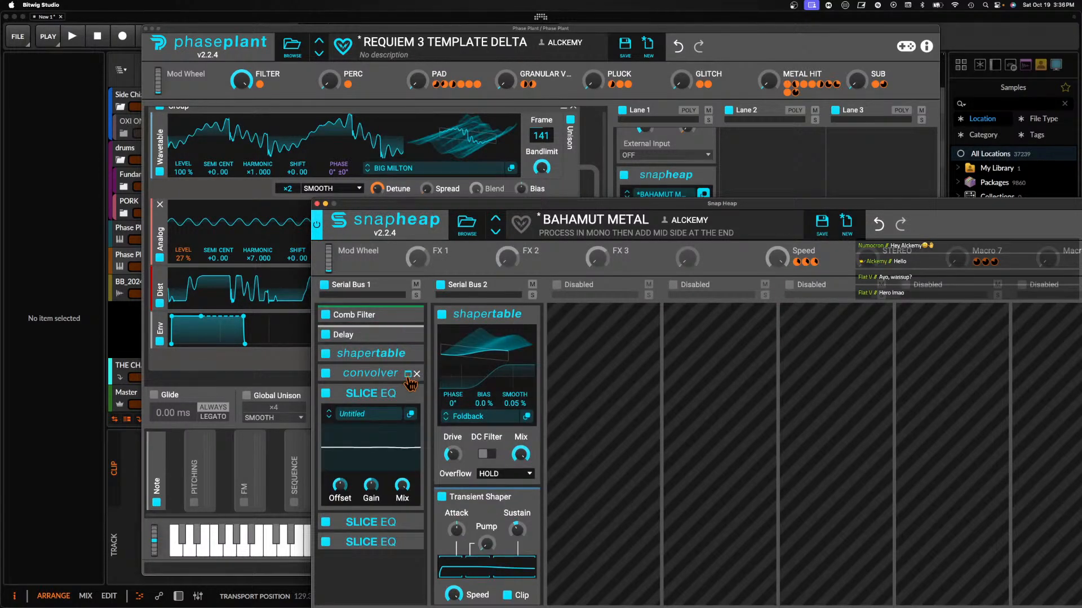
pyautogui.click(409, 396)
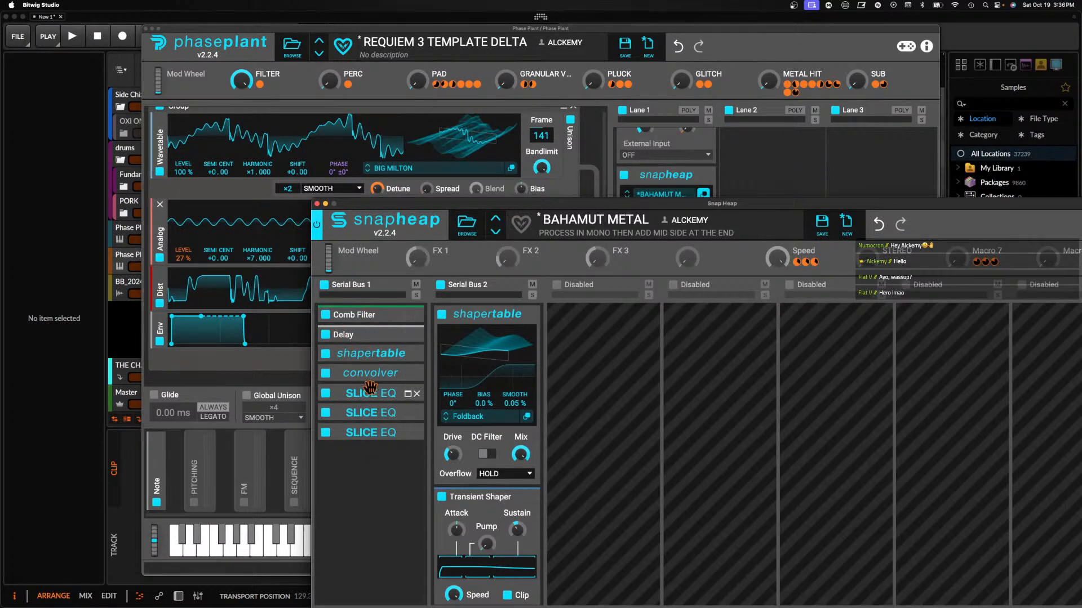
pyautogui.moveTo(414, 206); pyautogui.dragTo(334, 104)
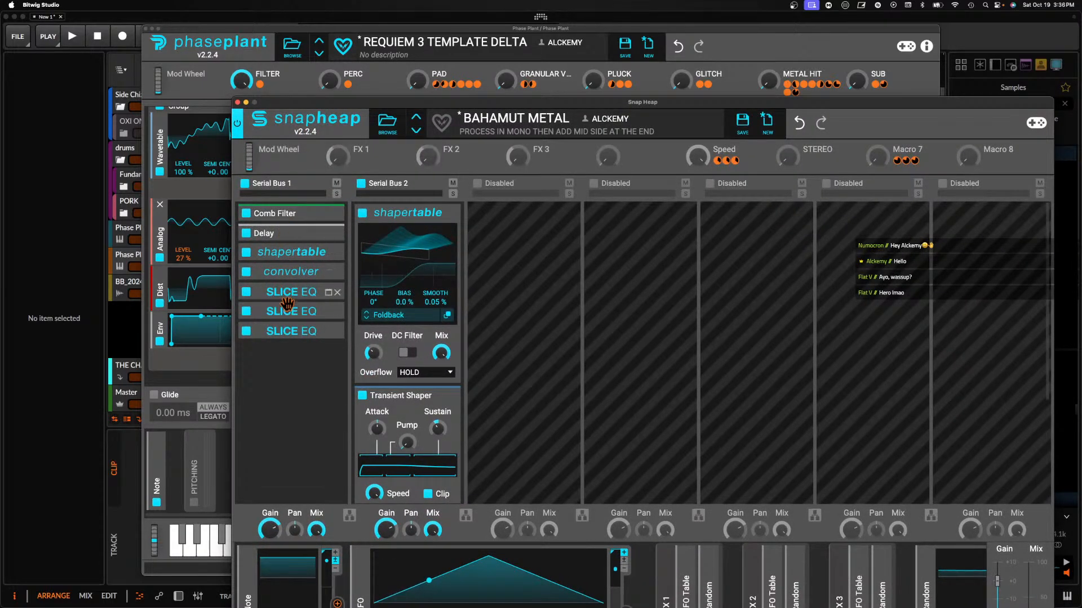
pyautogui.click(236, 107)
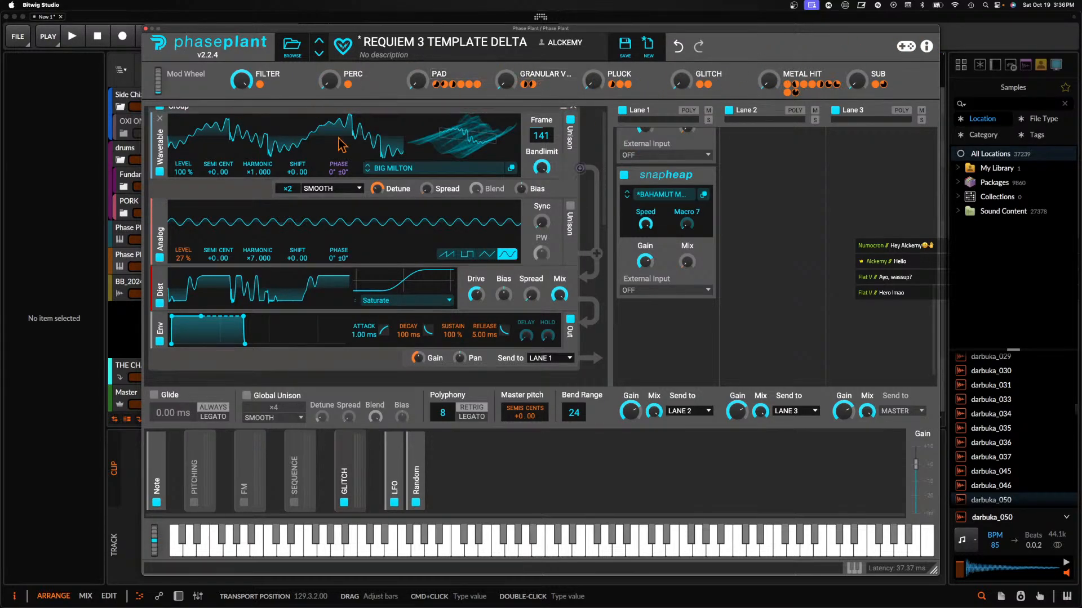
# Look through the Super Patches and Simple Basses presets in the REQUIEM 3 folder
pyautogui.scroll(1, 365, 198)
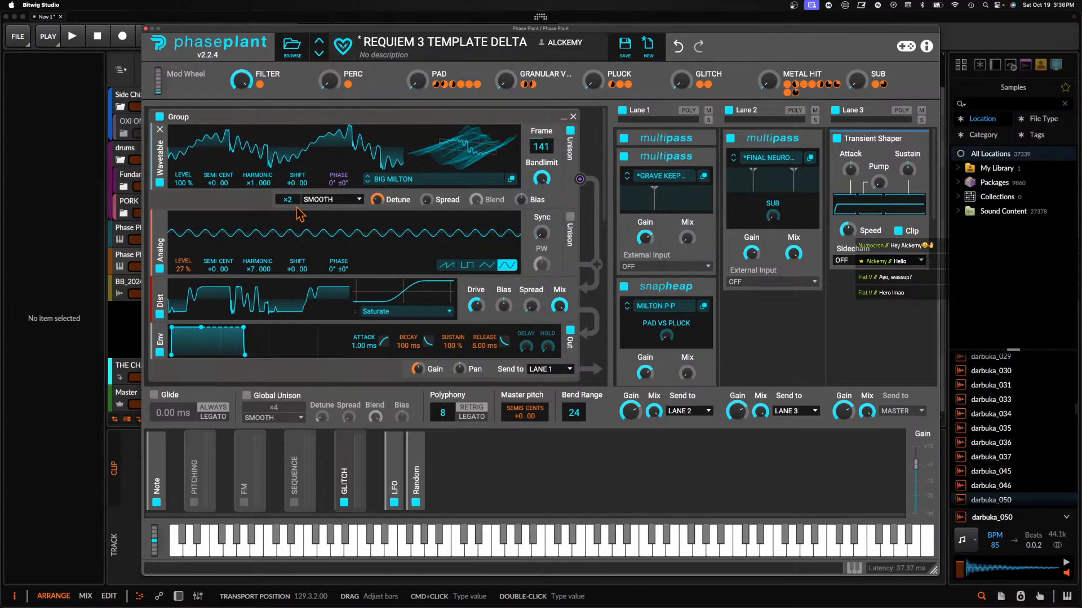
pyautogui.click(292, 58)
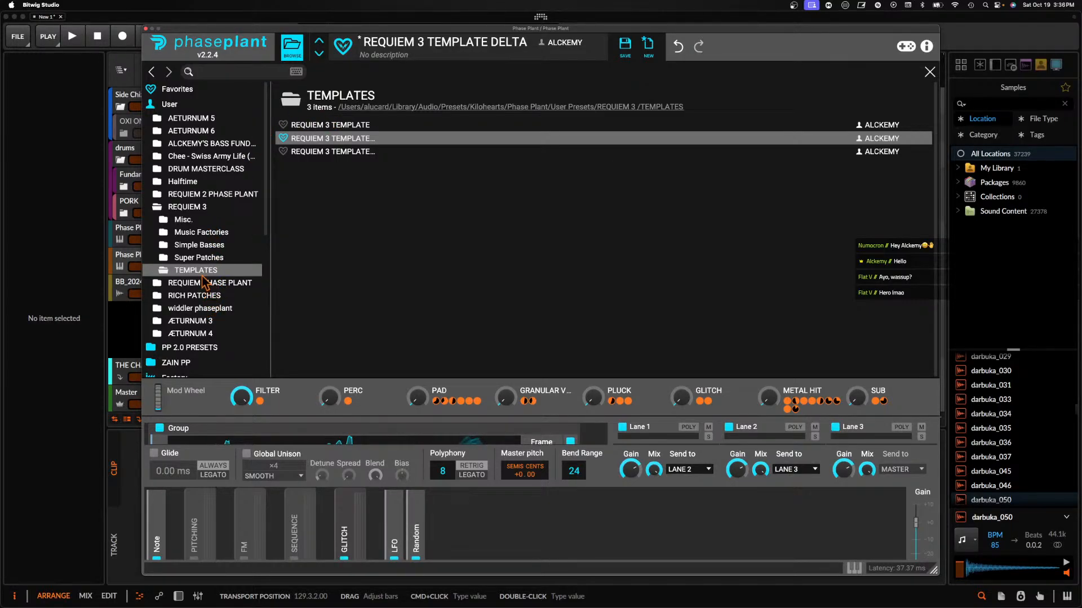
pyautogui.click(198, 257)
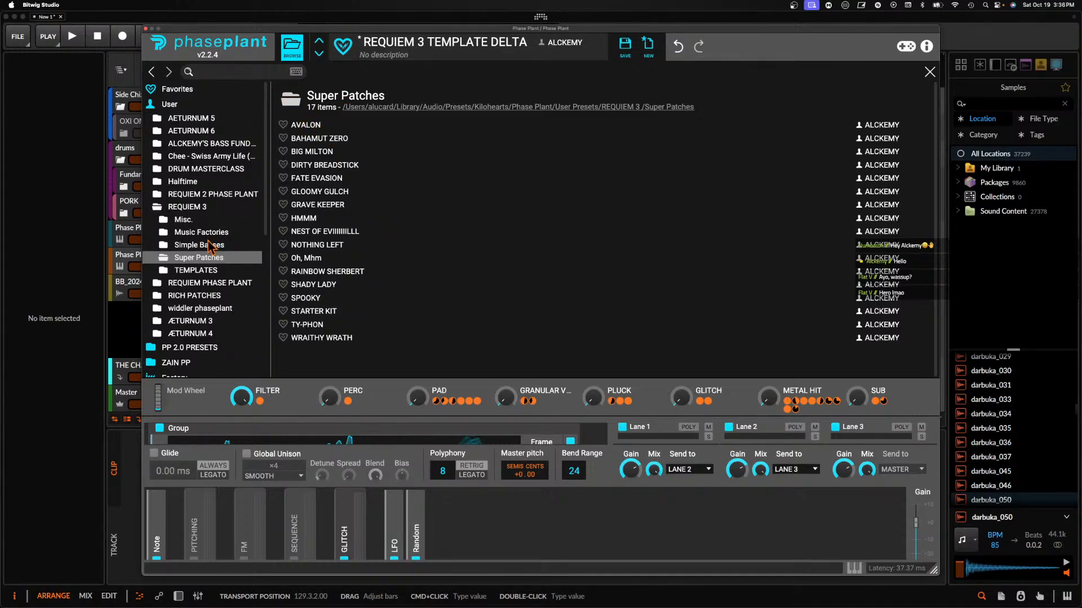
pyautogui.click(226, 245)
pyautogui.scroll(-12, 305, 141)
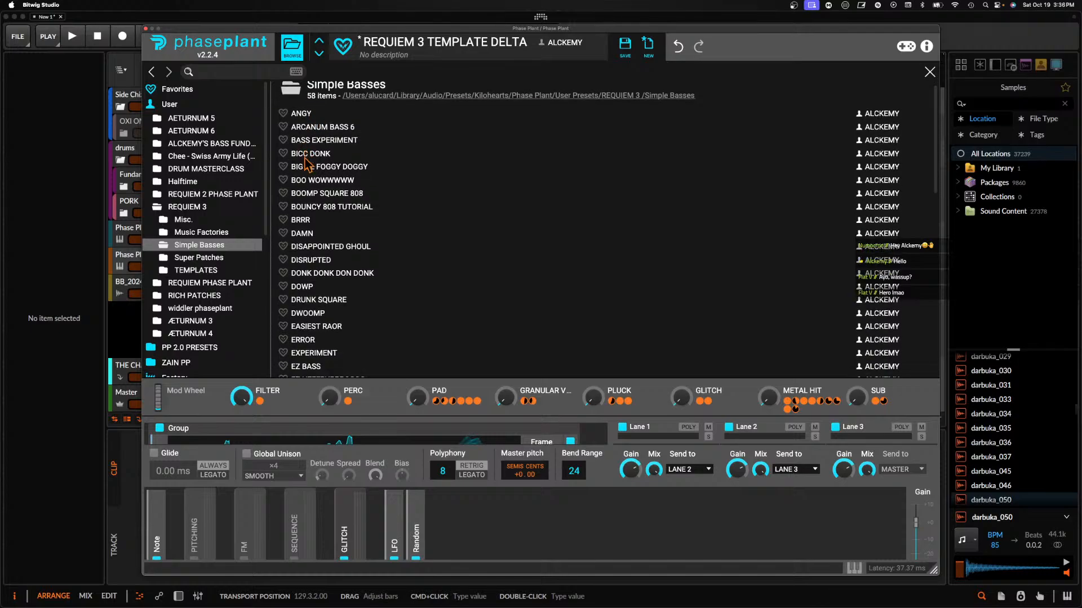
pyautogui.scroll(12, 307, 165)
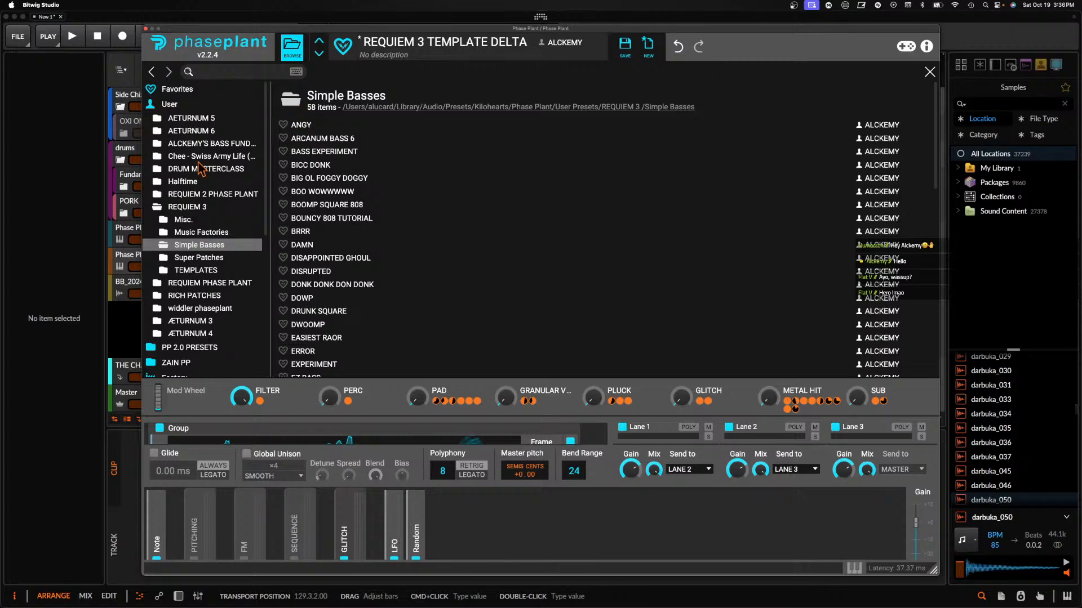
# Load the SOFT SPOKEN preset from REQUIEM 3's Music Factories folder and close the preset browser
pyautogui.click(196, 234)
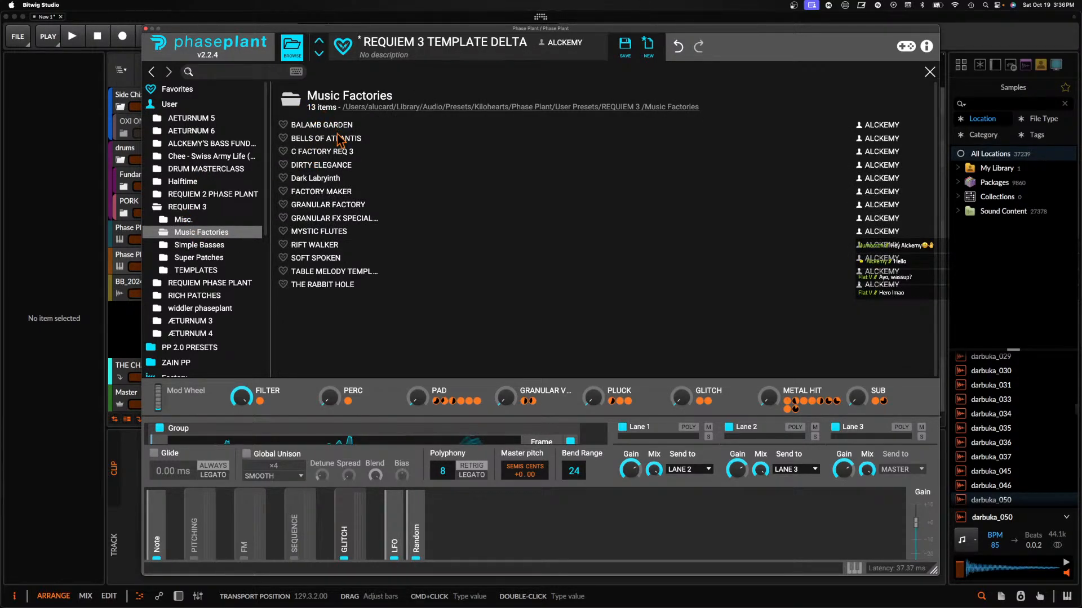
pyautogui.click(315, 258)
pyautogui.click(291, 46)
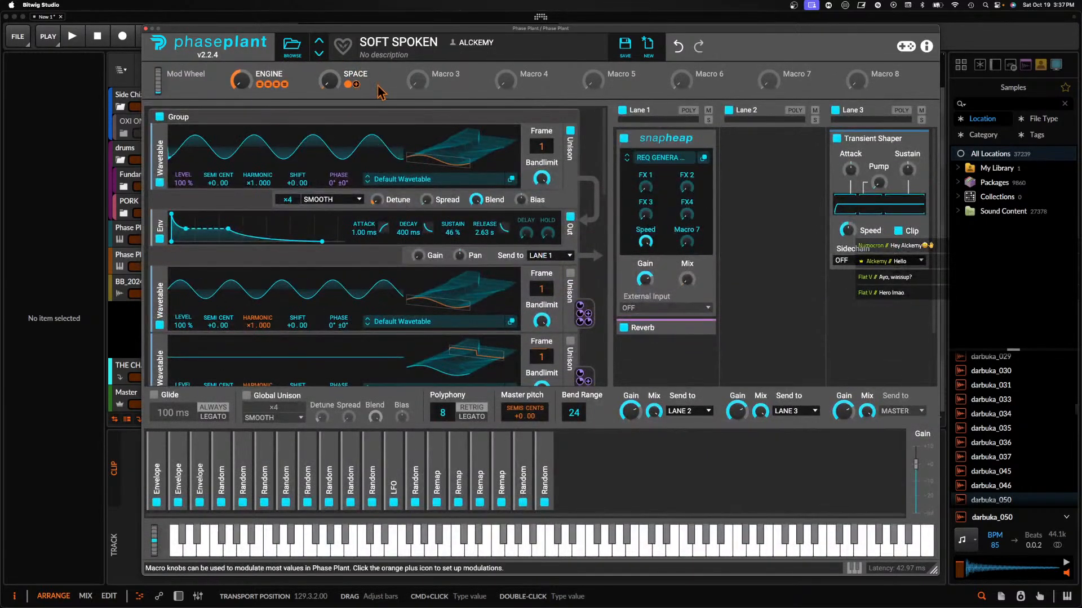
# Examine the wavetable and granular generator groups of the SOFT SPOKEN patch
pyautogui.scroll(-3, 301, 106)
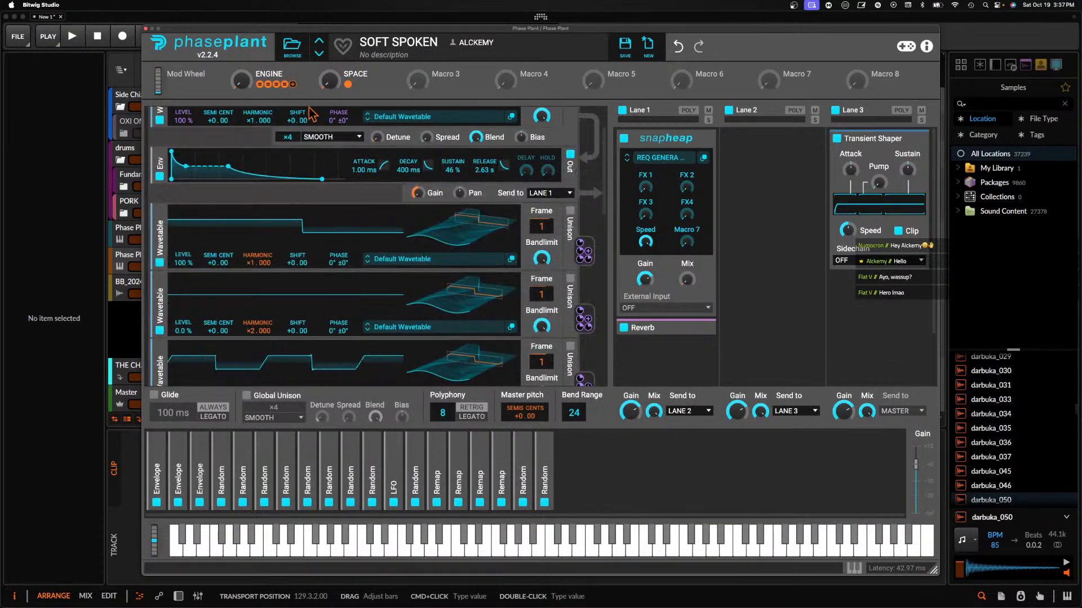
pyautogui.scroll(3, 327, 136)
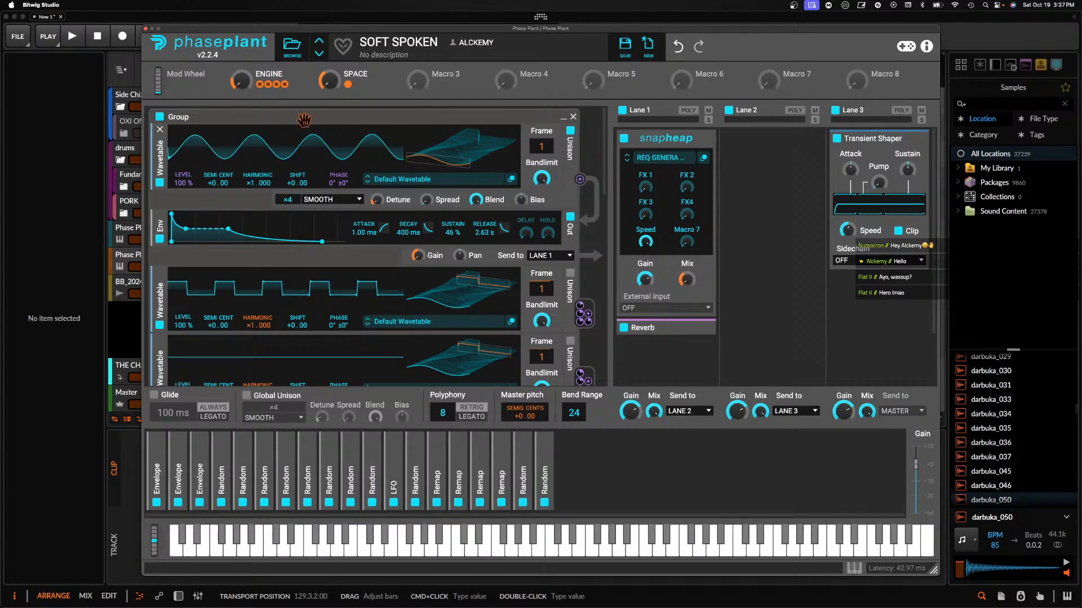
pyautogui.moveTo(242, 95)
pyautogui.scroll(-5, 333, 209)
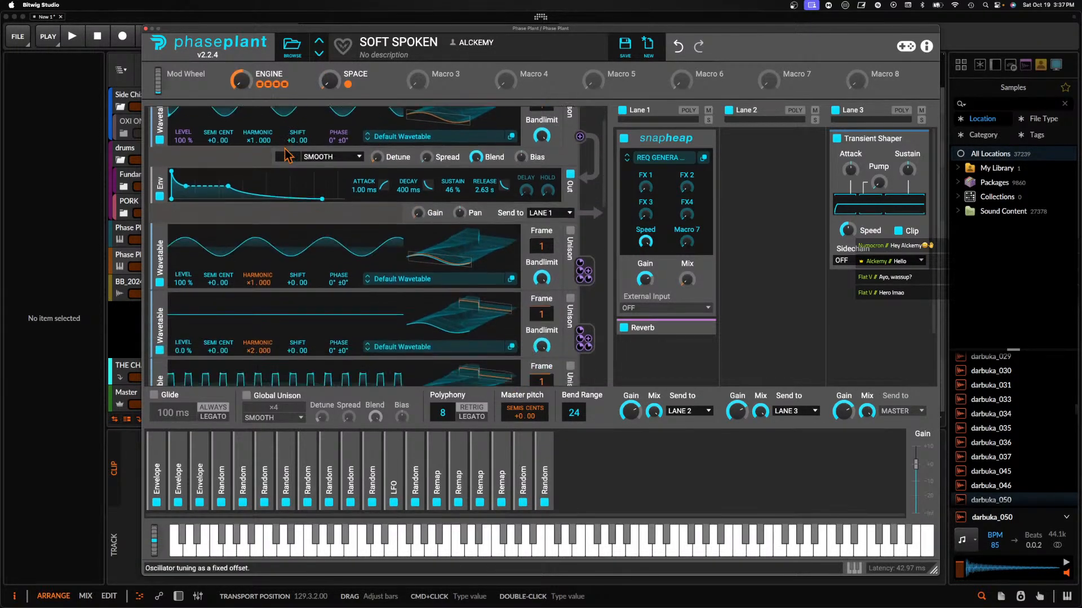
pyautogui.scroll(-2, 332, 209)
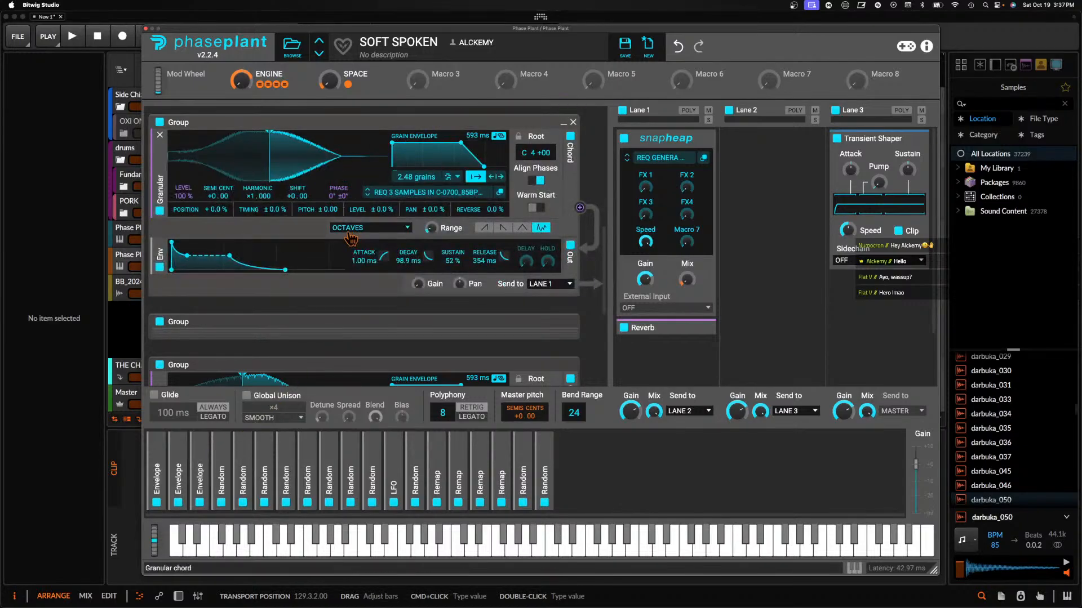
# Look over the granular groups and the ENGINE and SPACE macros of the SOFT SPOKEN patch
pyautogui.scroll(-2, 307, 233)
pyautogui.scroll(3, 307, 232)
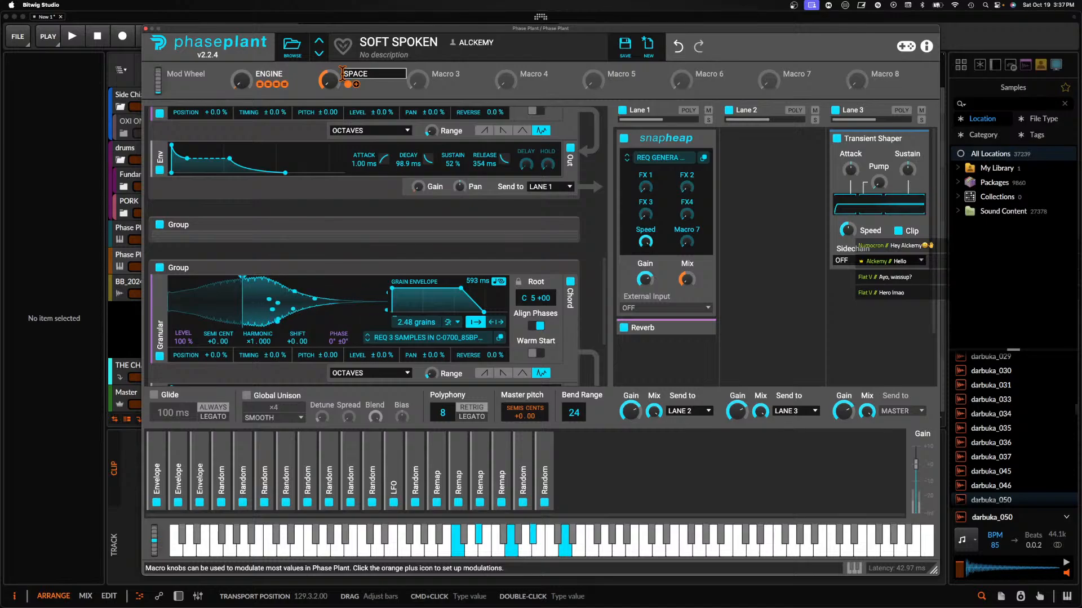
pyautogui.press('Return')
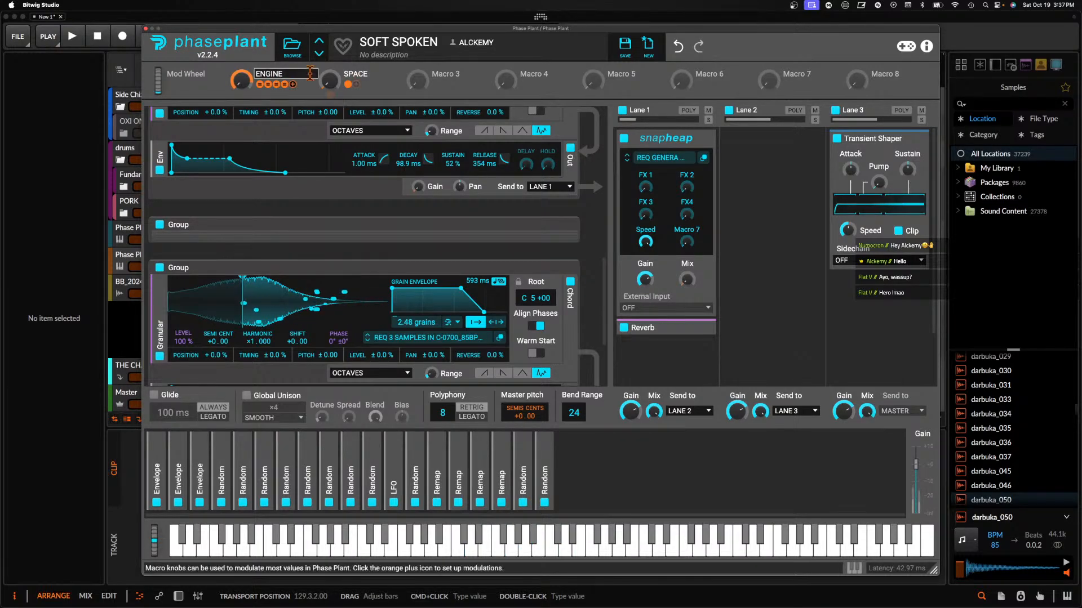
# Load the TABLE MELODY TEMPLATE preset from the Music Factories folder, close the preset browser and look over its wavetable oscillators
pyautogui.click(302, 57)
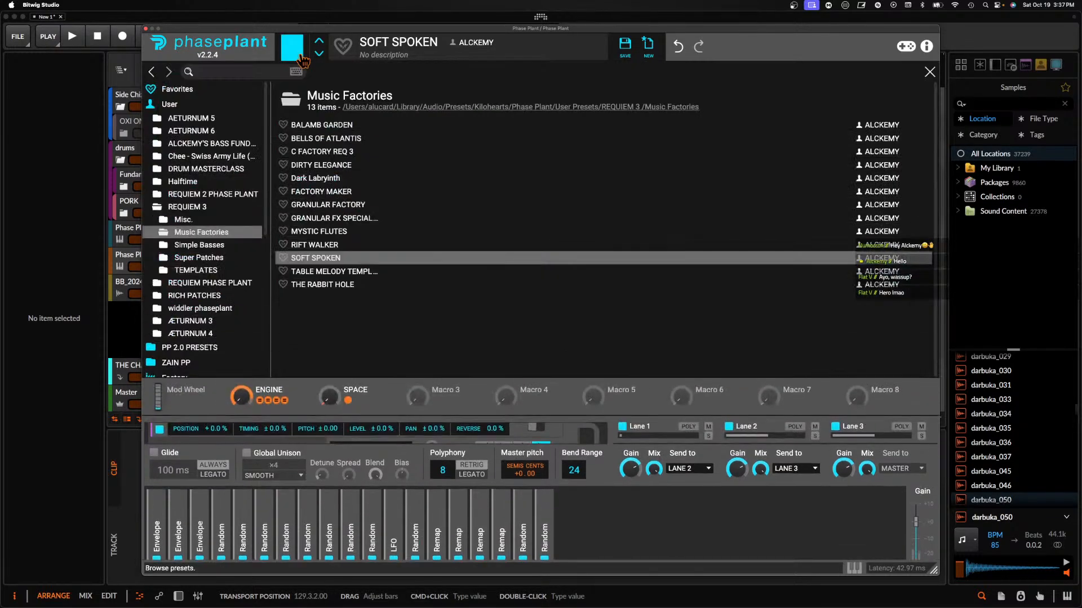
pyautogui.click(348, 272)
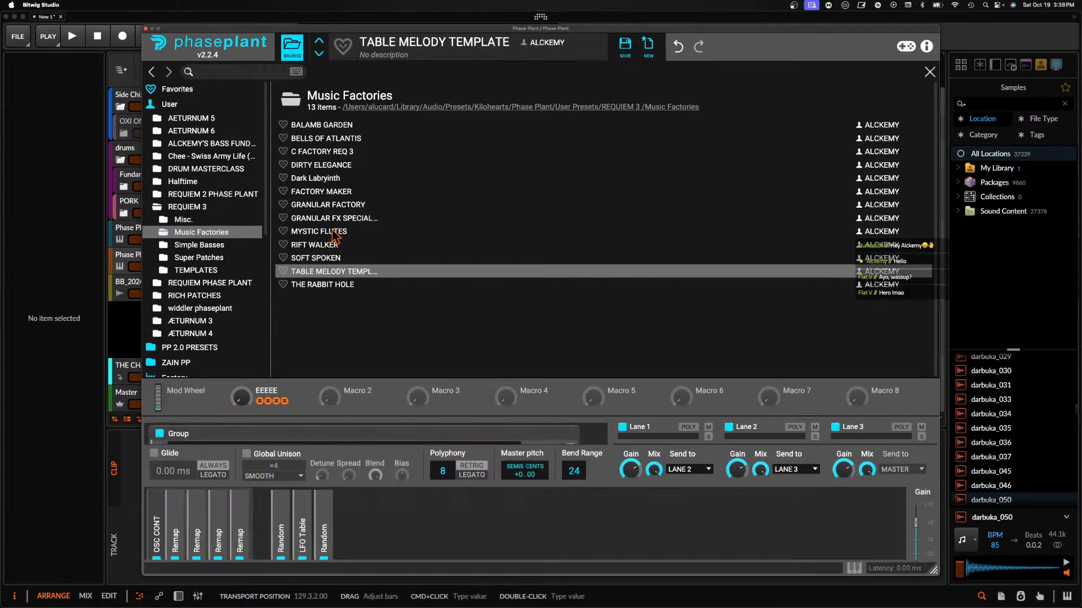
pyautogui.click(294, 49)
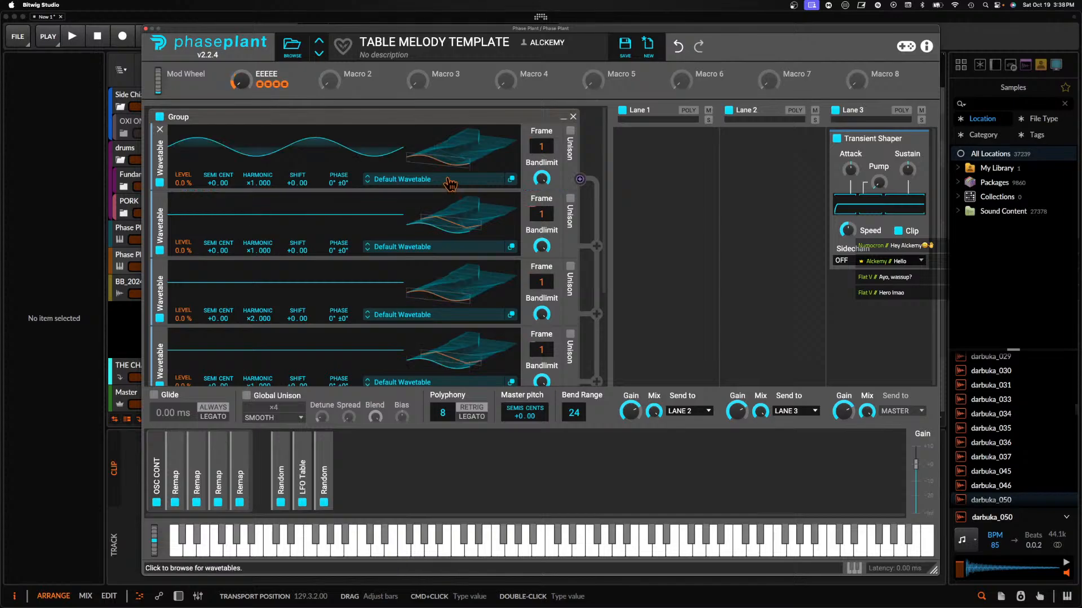
pyautogui.scroll(-3, 448, 180)
pyautogui.scroll(3, 448, 180)
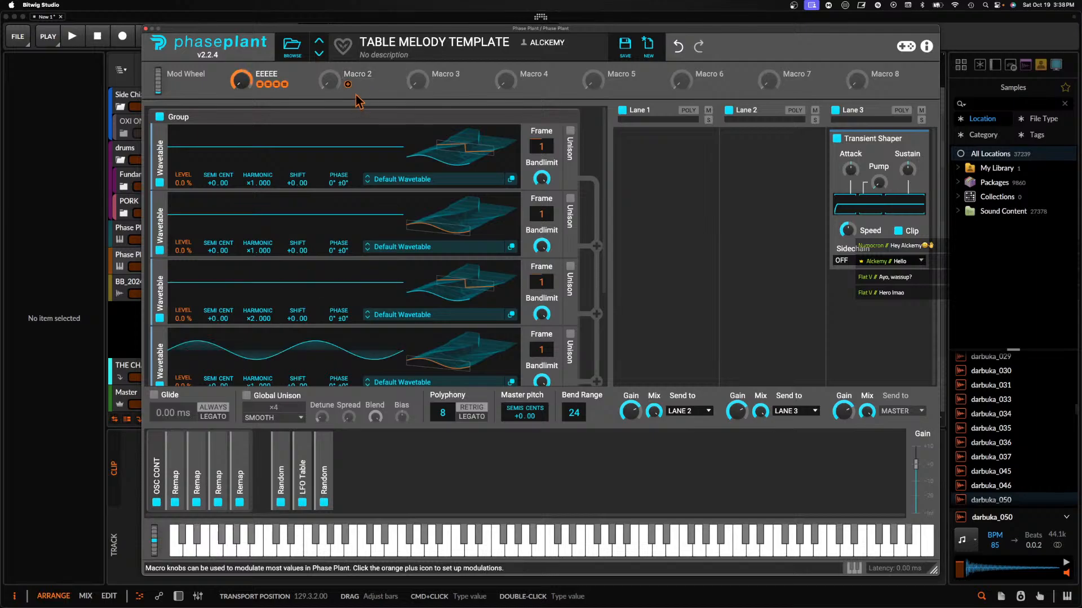
# Add a Snap Heap to Lane 1 and load the HMM P-P preset from the REQUIEM 3 SH folder into it
pyautogui.click(665, 169)
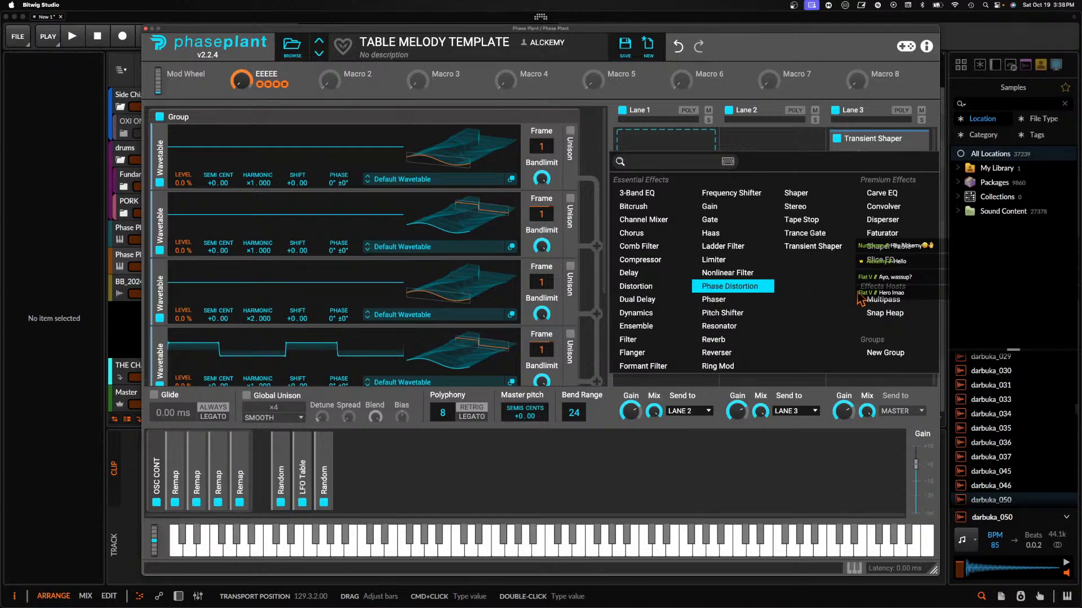
pyautogui.click(885, 313)
pyautogui.click(656, 157)
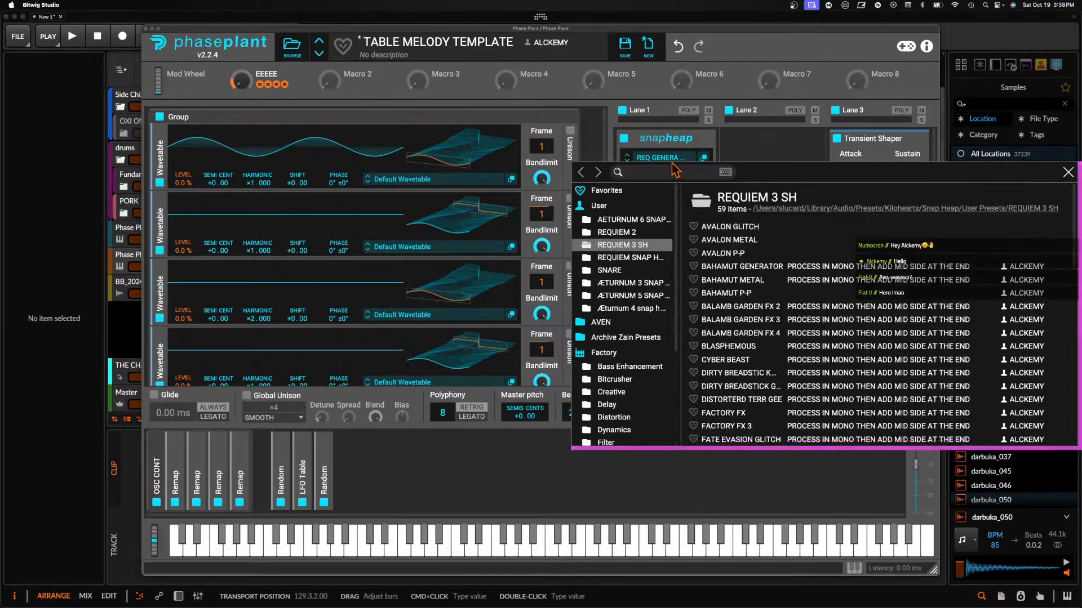
pyautogui.click(720, 224)
pyautogui.click(667, 158)
# Assign Macro 2 to the Snap Heap's Mix and turn the macro fully up
pyautogui.moveTo(686, 224); pyautogui.dragTo(688, 192)
pyautogui.click(347, 84)
pyautogui.click(402, 113)
pyautogui.moveTo(342, 91)
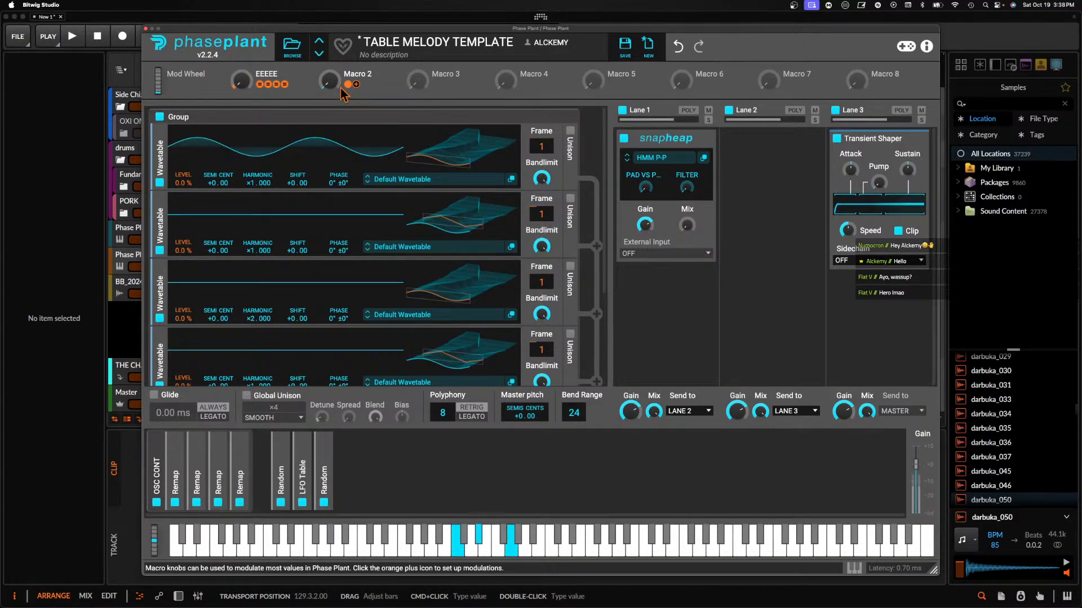
pyautogui.moveTo(334, 83); pyautogui.dragTo(334, 45)
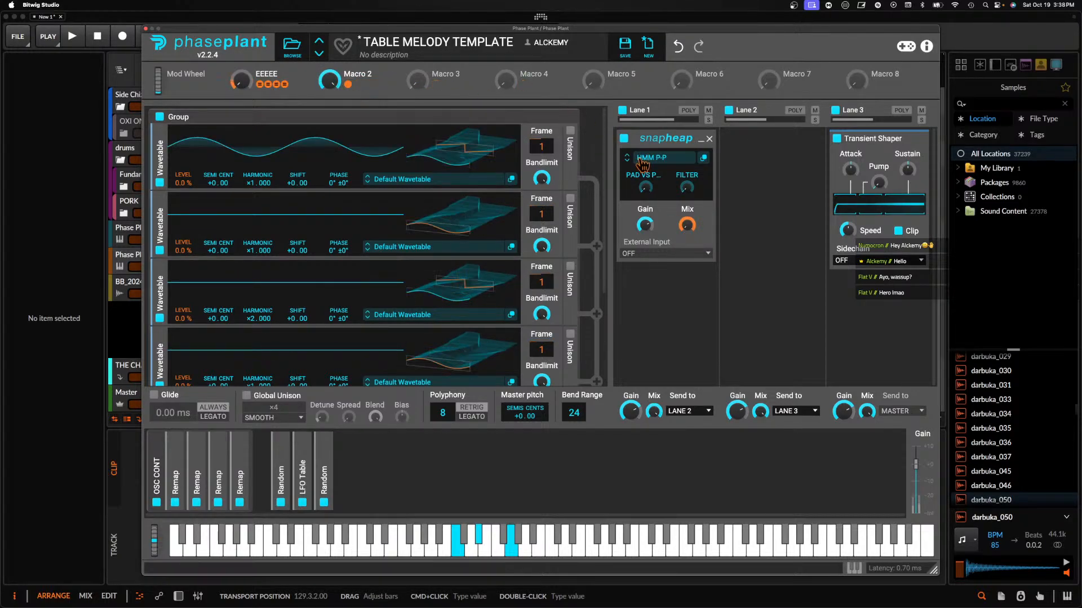
# Assign Macro 3 to the Snap Heap's PAD VS P... and Mix knobs, and add PAD VS P... to Macro 2's targets
pyautogui.moveTo(436, 85); pyautogui.dragTo(646, 194)
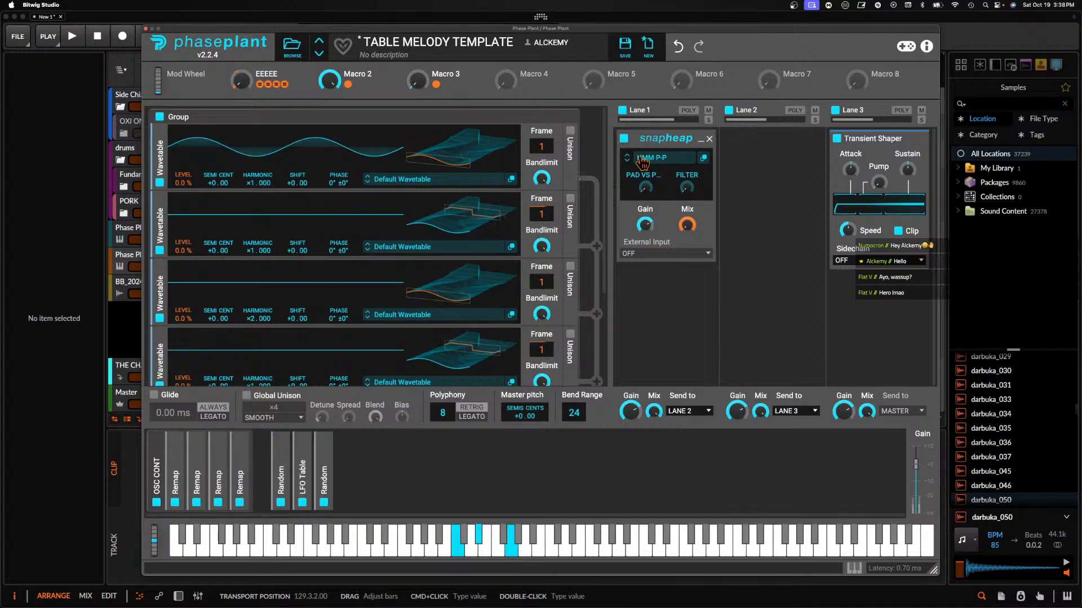
pyautogui.moveTo(647, 202)
pyautogui.moveTo(648, 198); pyautogui.dragTo(688, 243)
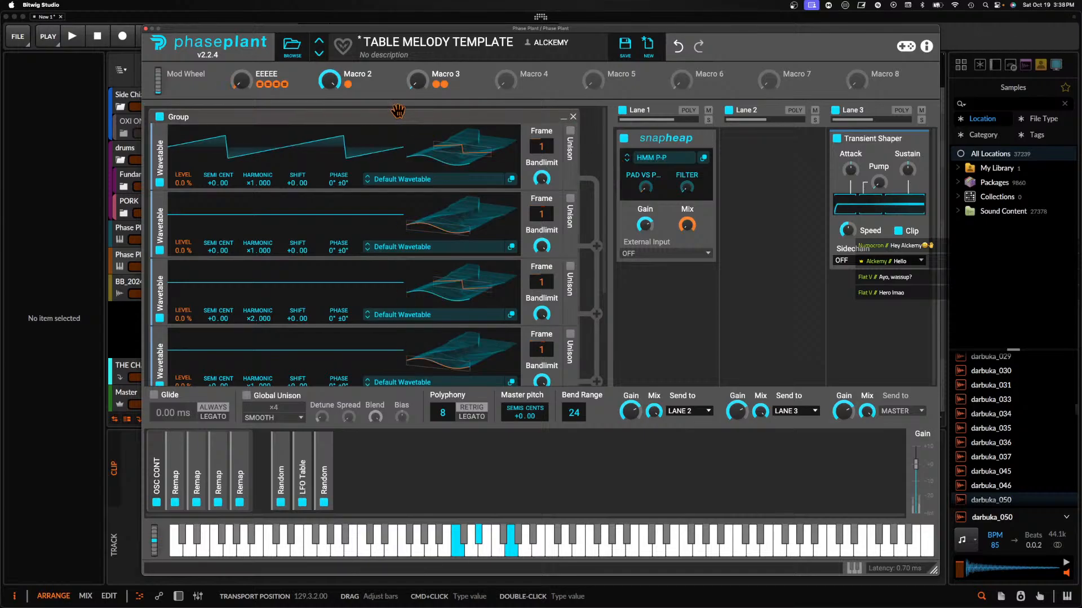
pyautogui.moveTo(347, 84); pyautogui.dragTo(645, 200)
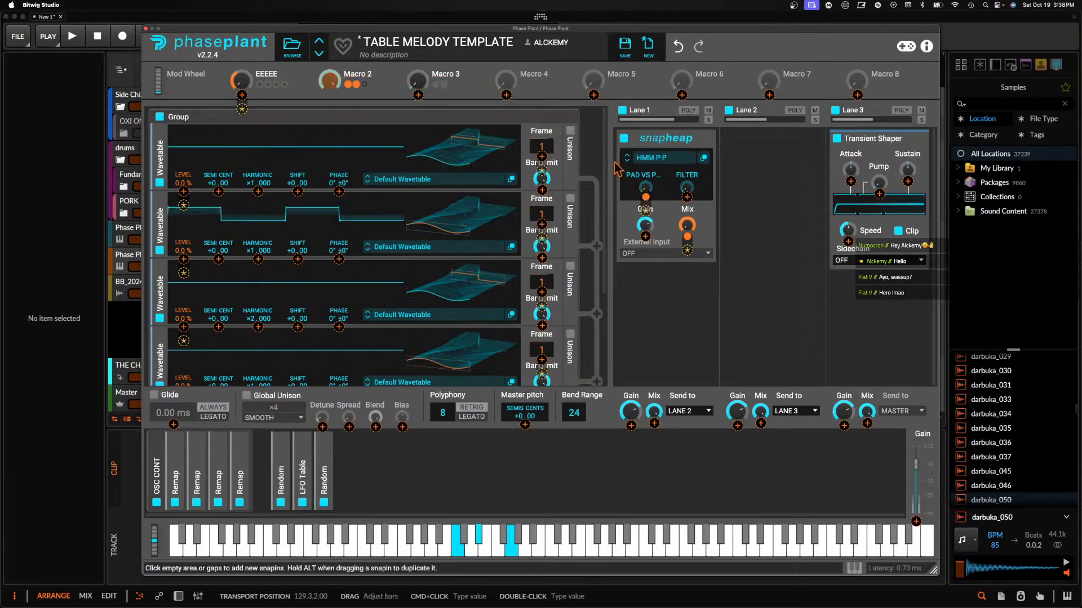
pyautogui.click(483, 95)
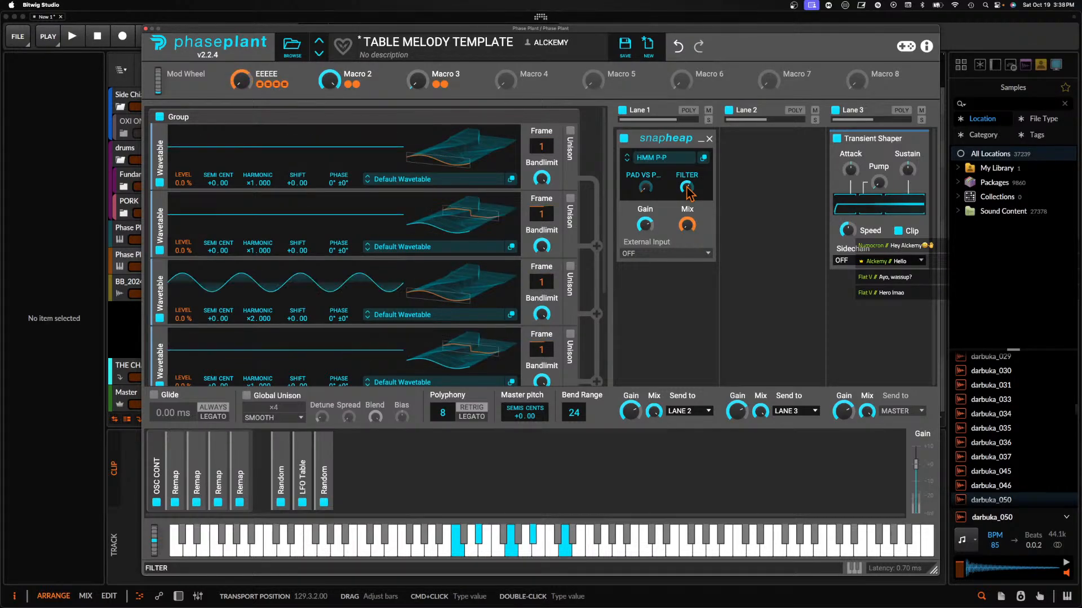
# Add a Gain effect to Lane 2 and set it to +6.63 dB
pyautogui.click(772, 163)
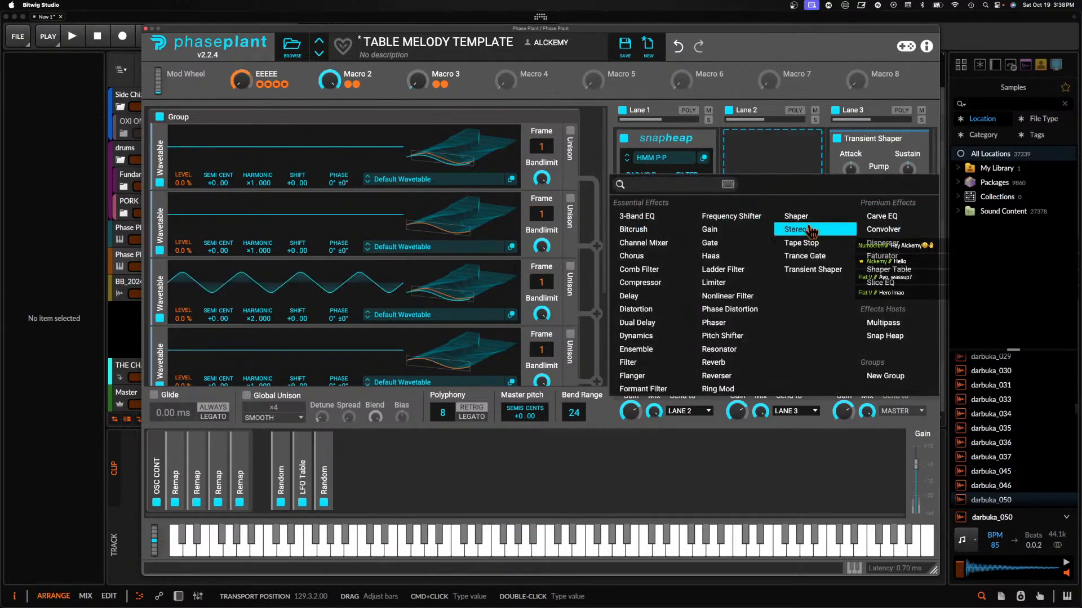
pyautogui.click(726, 233)
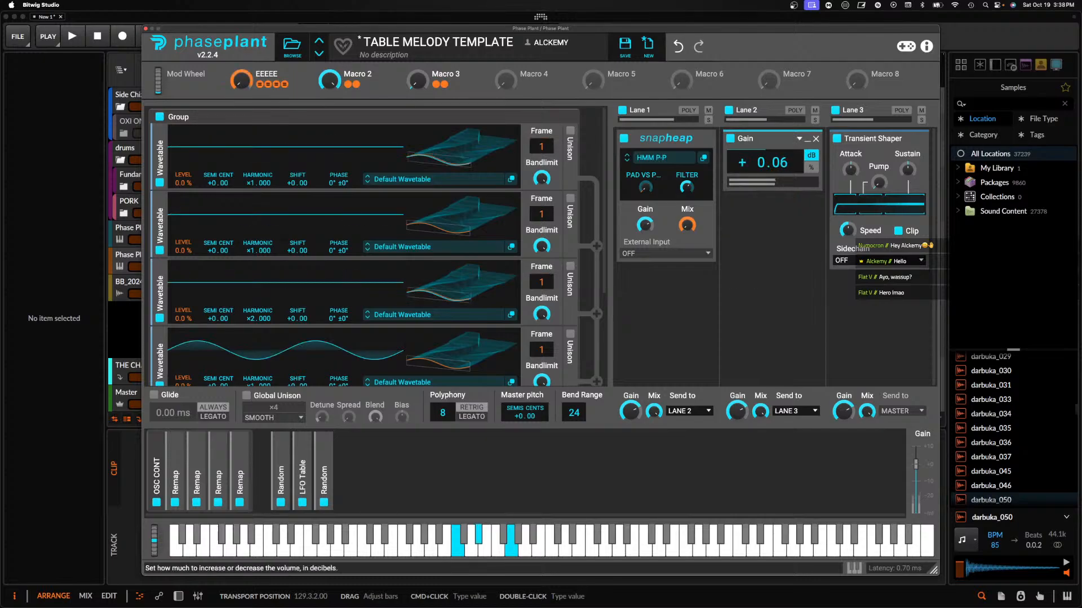
pyautogui.moveTo(764, 169); pyautogui.dragTo(764, 168)
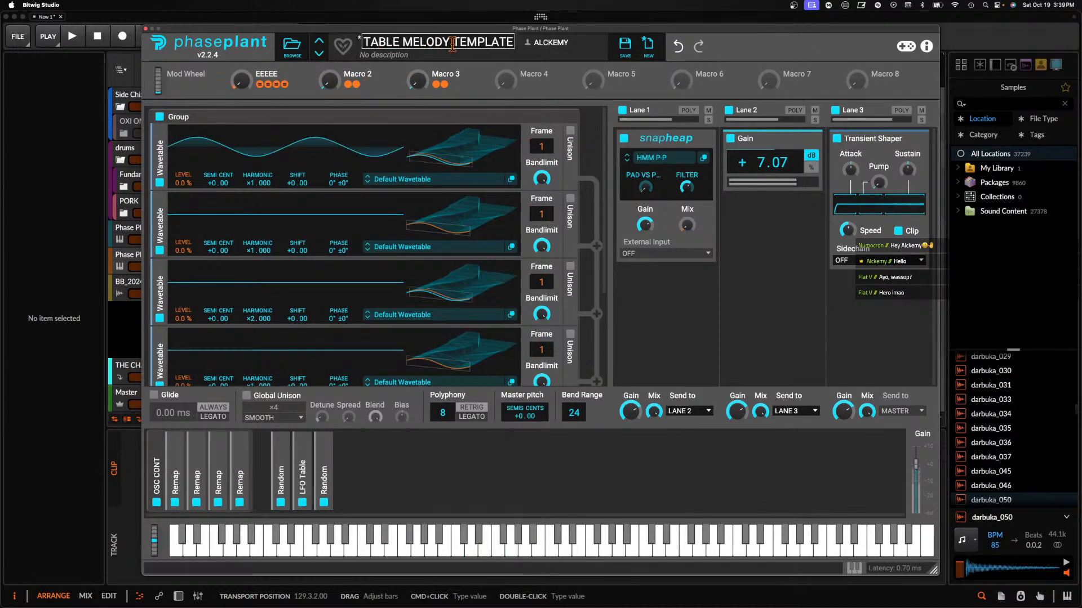
pyautogui.doubleClick(762, 164)
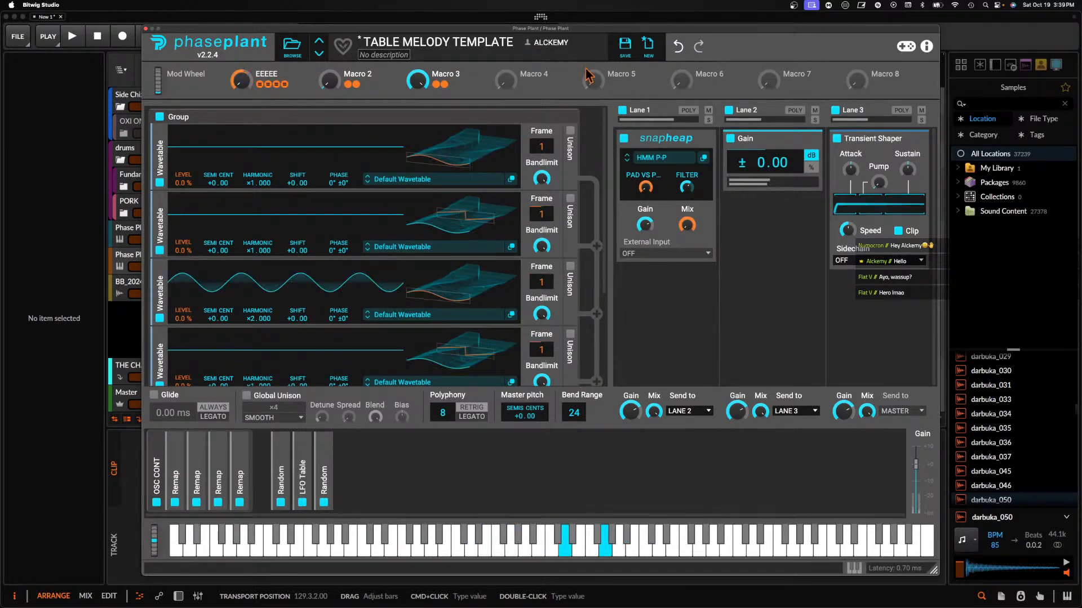
pyautogui.moveTo(762, 163); pyautogui.dragTo(762, 152)
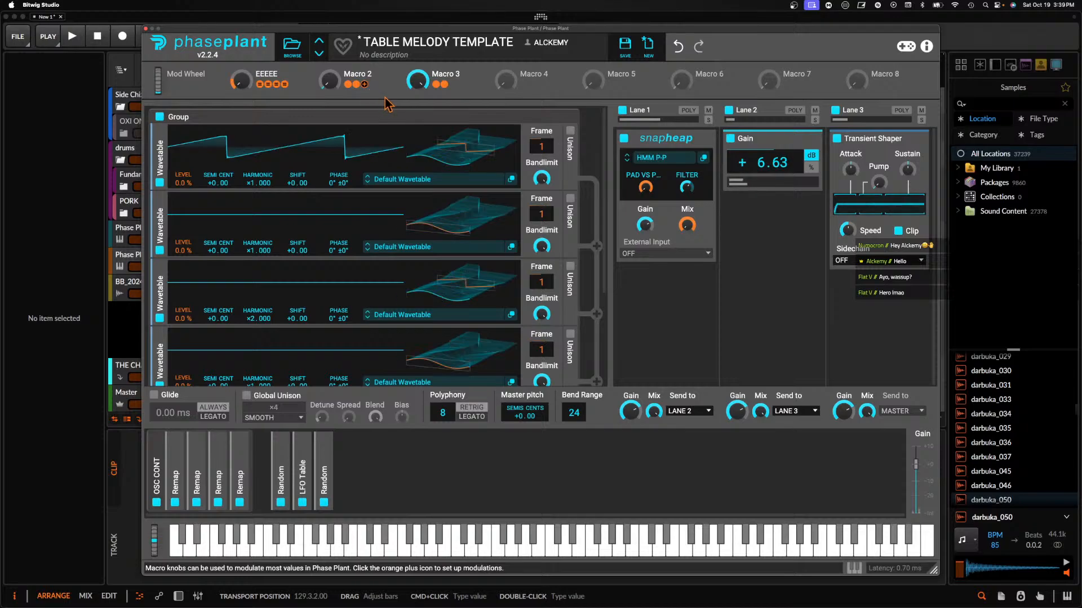
# Load THE RABBIT HOLE preset, replace it with Dark Labryinth from the Music Factories folder, and close the preset browser
pyautogui.click(319, 54)
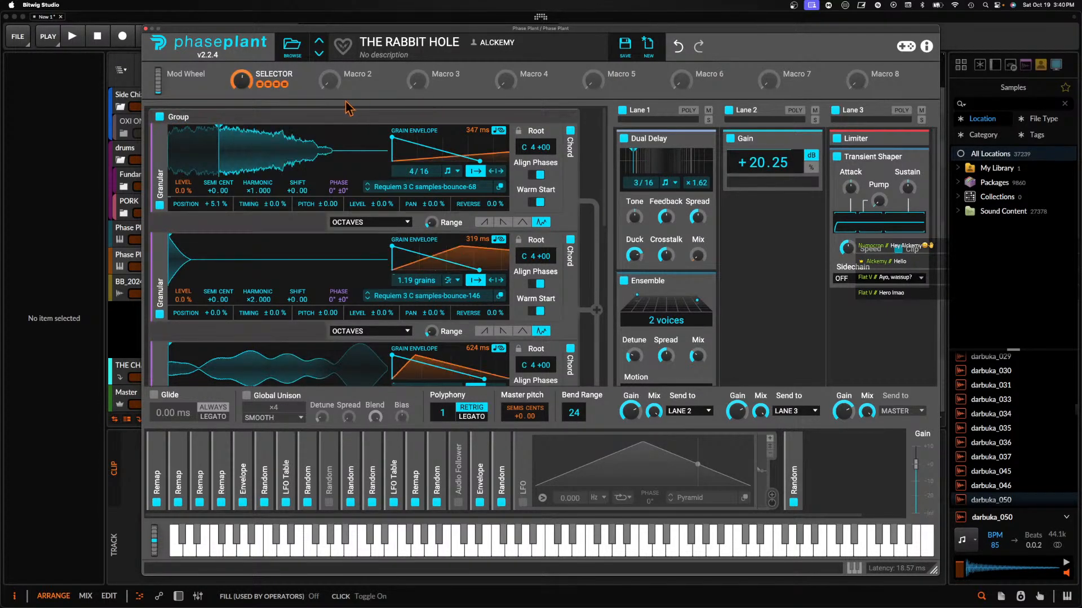
pyautogui.click(291, 50)
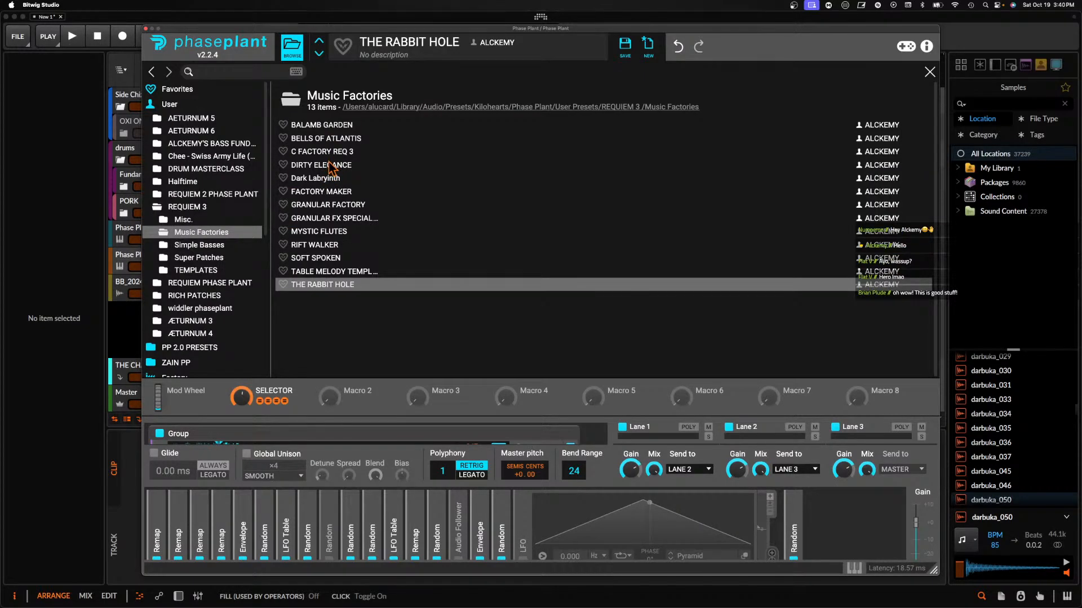
pyautogui.click(329, 179)
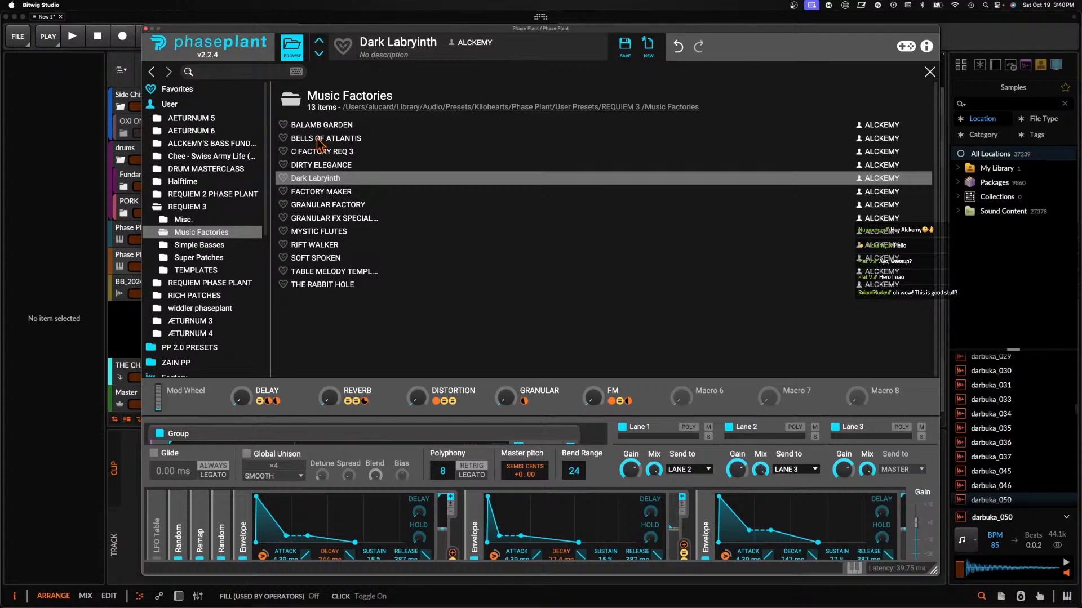
pyautogui.click(294, 56)
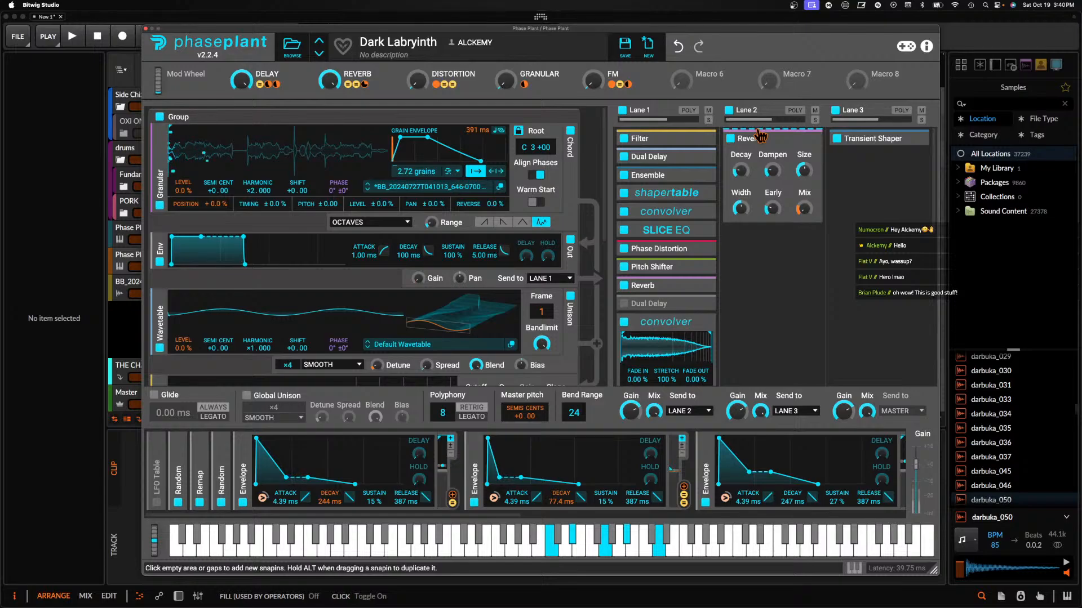
# Raise the DISTORTION macro to 64 % and turn the GRANULAR macro fully up
pyautogui.moveTo(419, 82); pyautogui.dragTo(419, 71)
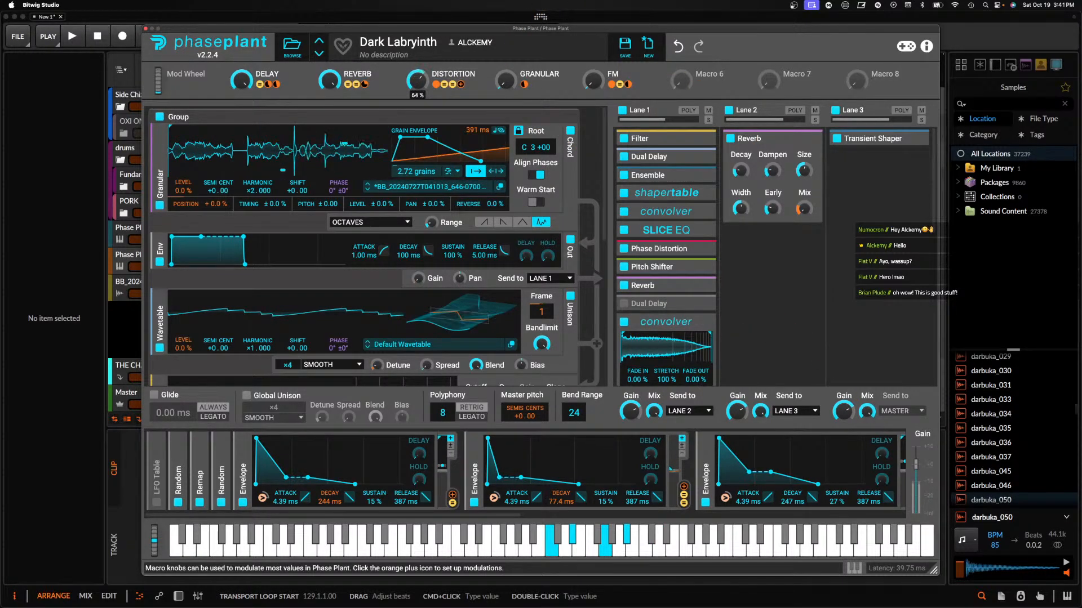
pyautogui.moveTo(505, 80); pyautogui.dragTo(505, 68)
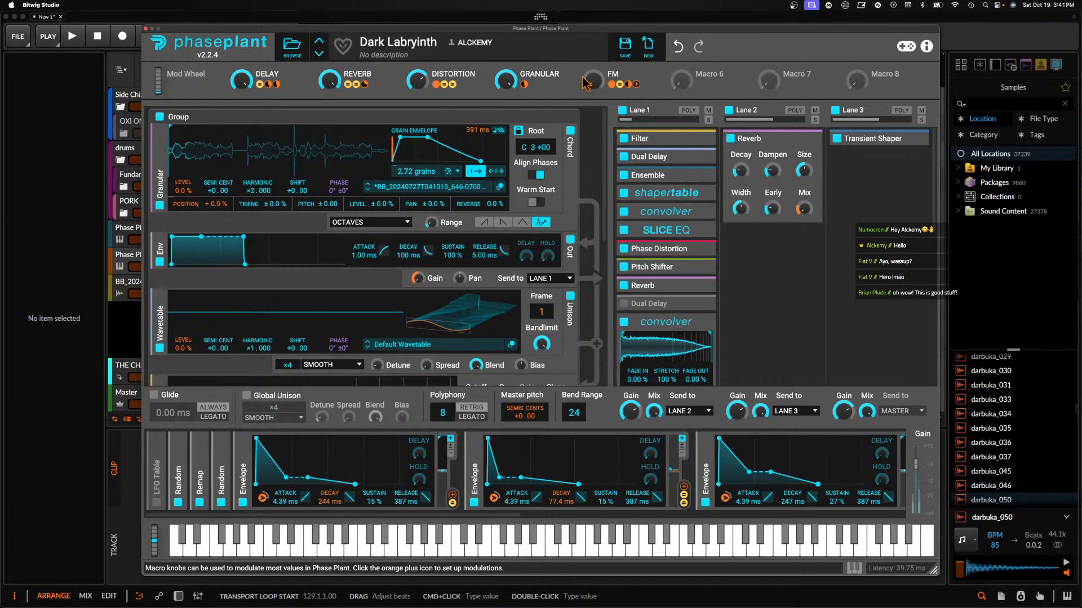
# Collapse the three expanded Envelope modulators and the 8/4 Random modulator, and check the Remap modulator
pyautogui.click(243, 453)
pyautogui.click(264, 453)
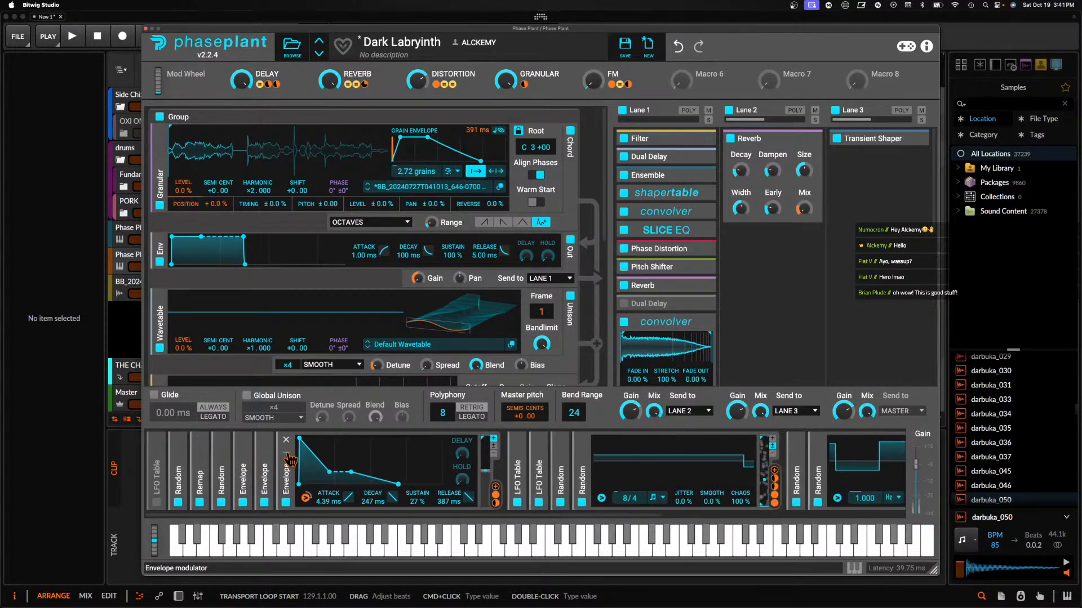
pyautogui.click(285, 452)
pyautogui.click(372, 451)
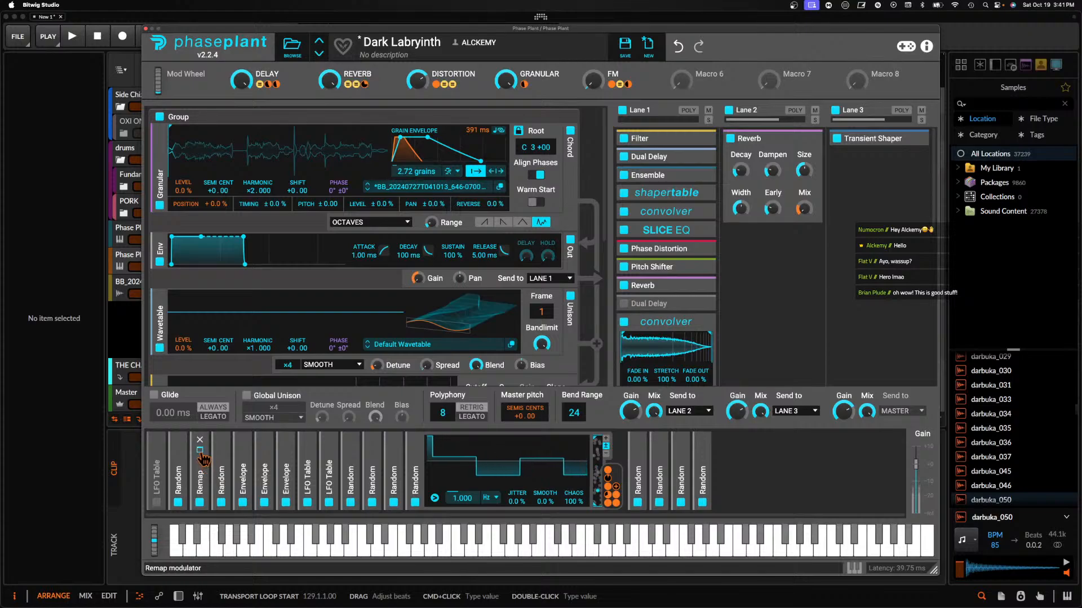
pyautogui.click(200, 450)
pyautogui.click(204, 459)
# Expand and enable the LFO Table modulator with the Melody Morpher1 table, and expand the Remap modulator
pyautogui.click(157, 474)
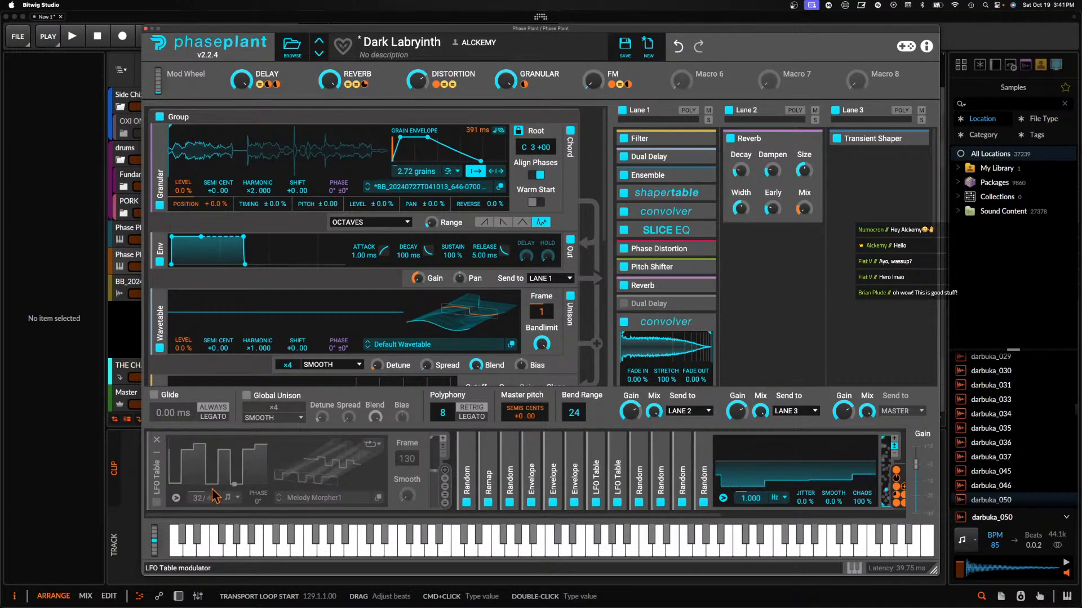
pyautogui.click(157, 501)
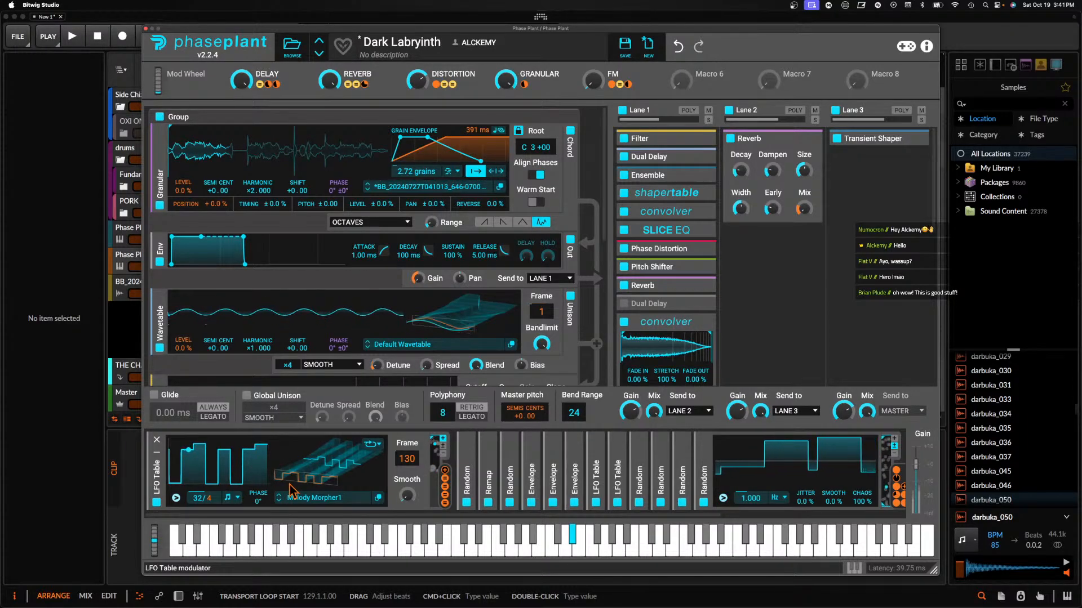
pyautogui.click(489, 463)
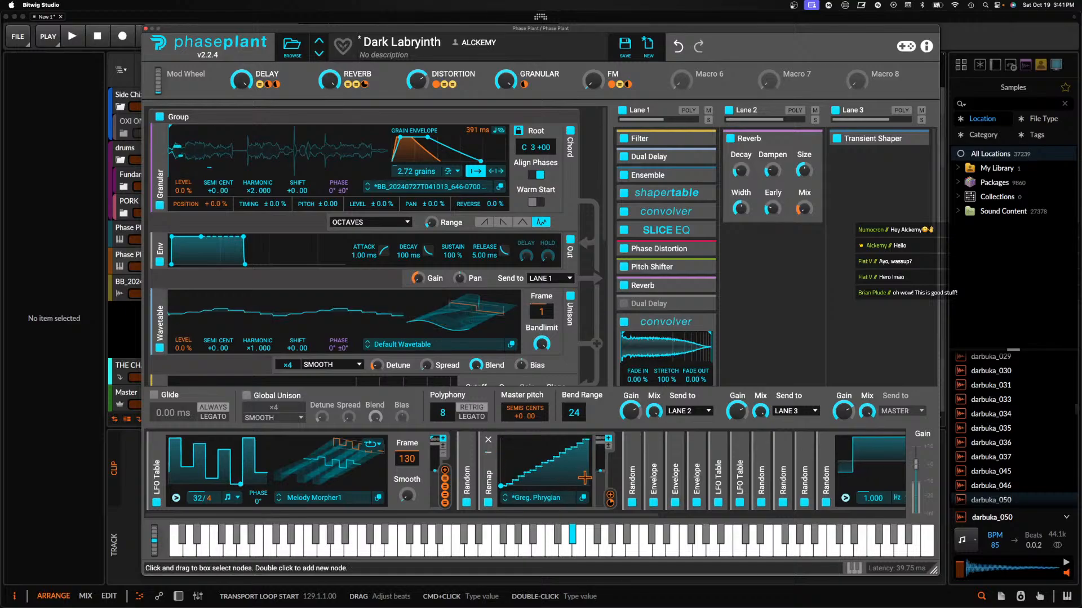
# Load the Greg. Phrygian curve from the Scales (48 Semis) folder into the Remap modulator and close its browser
pyautogui.moveTo(610, 499); pyautogui.dragTo(525, 431)
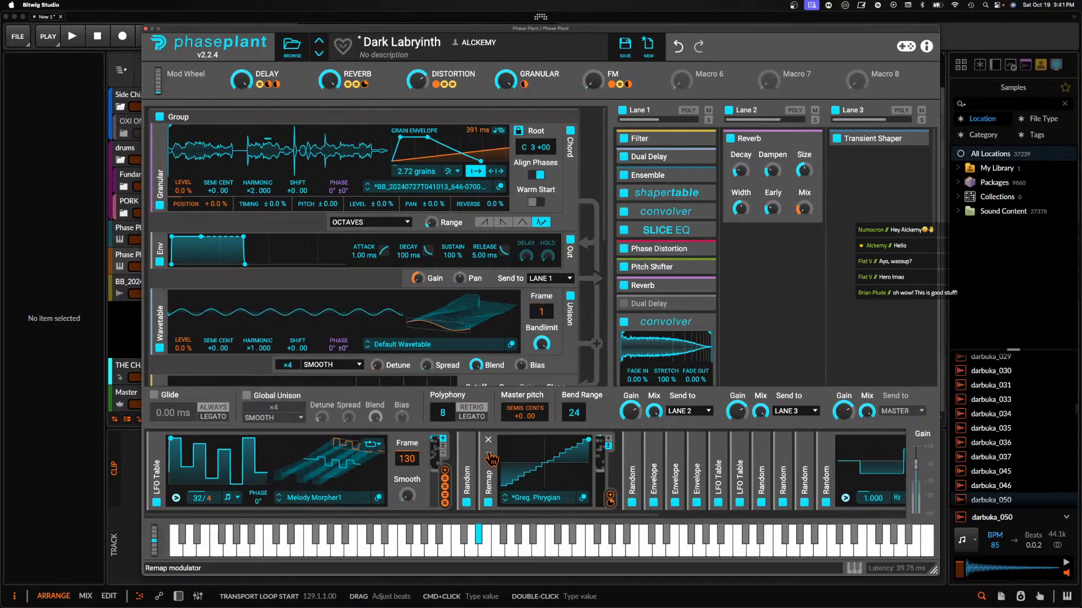
pyautogui.click(550, 498)
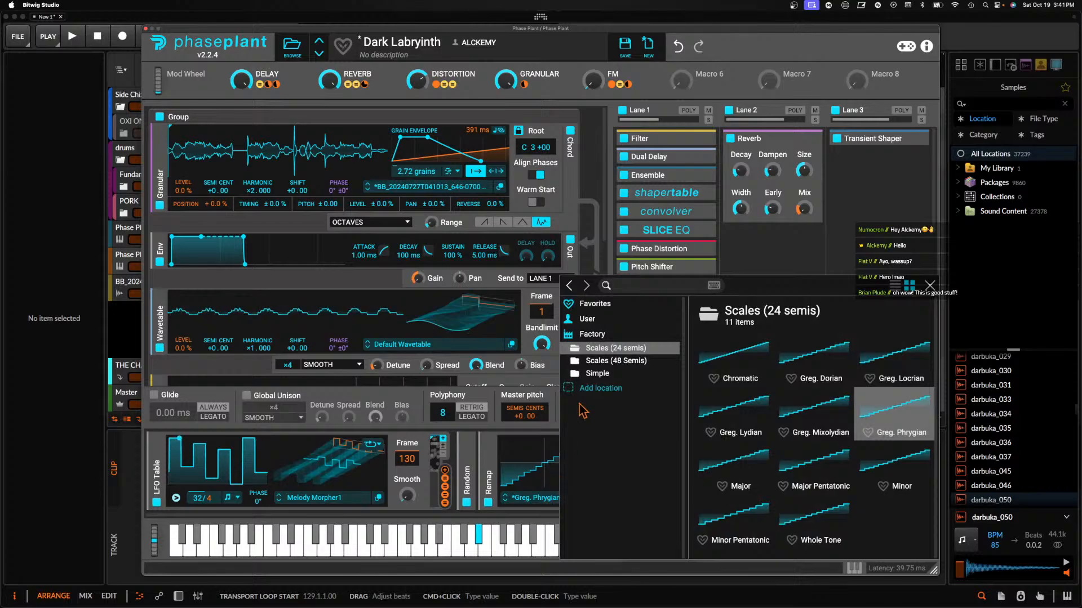
pyautogui.click(592, 361)
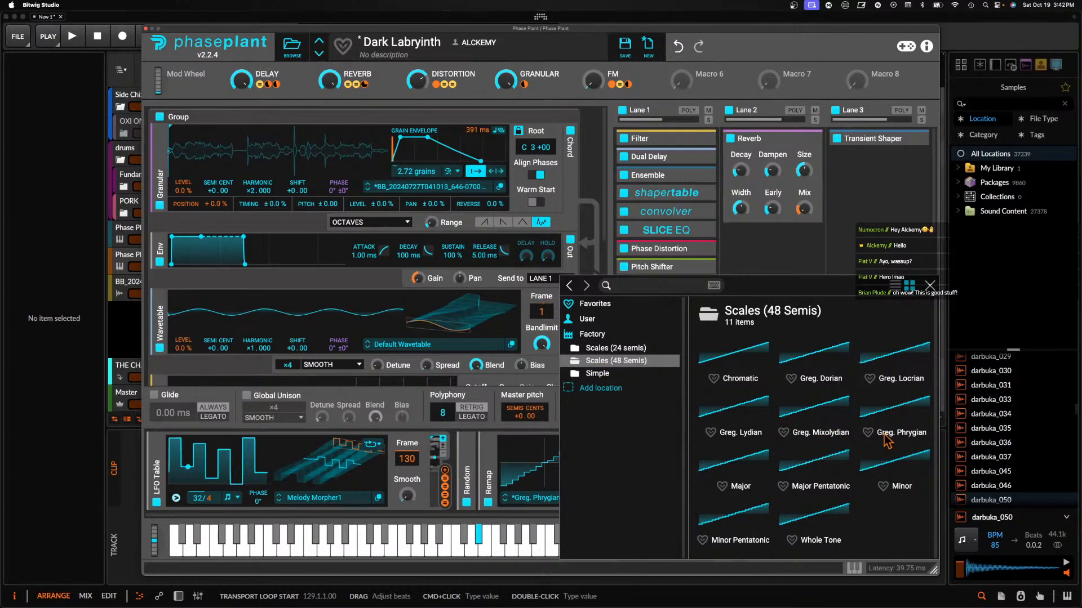
pyautogui.click(873, 420)
pyautogui.click(491, 330)
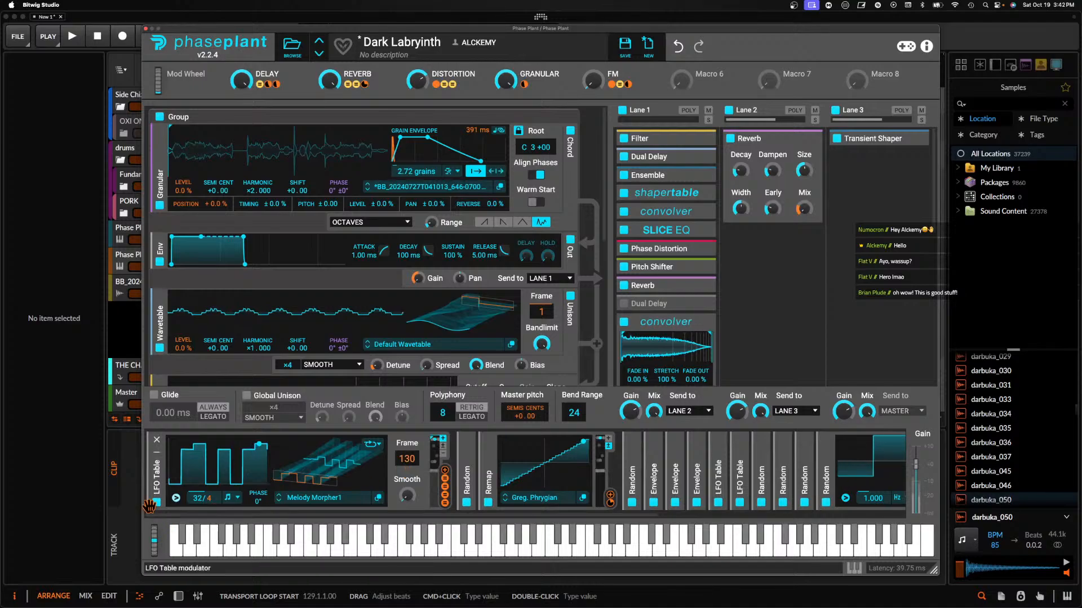
# Save the Dark Labryinth preset over the existing one in the REQUIEM 3 Music Factories folder and collapse the Remap modulator
pyautogui.click(625, 48)
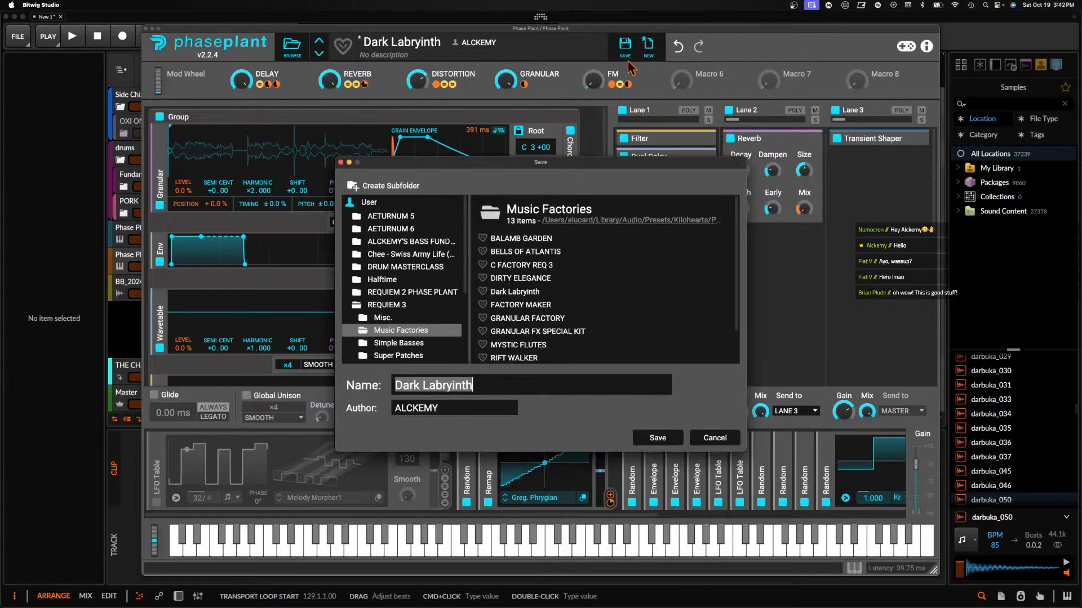
pyautogui.click(665, 435)
pyautogui.click(546, 322)
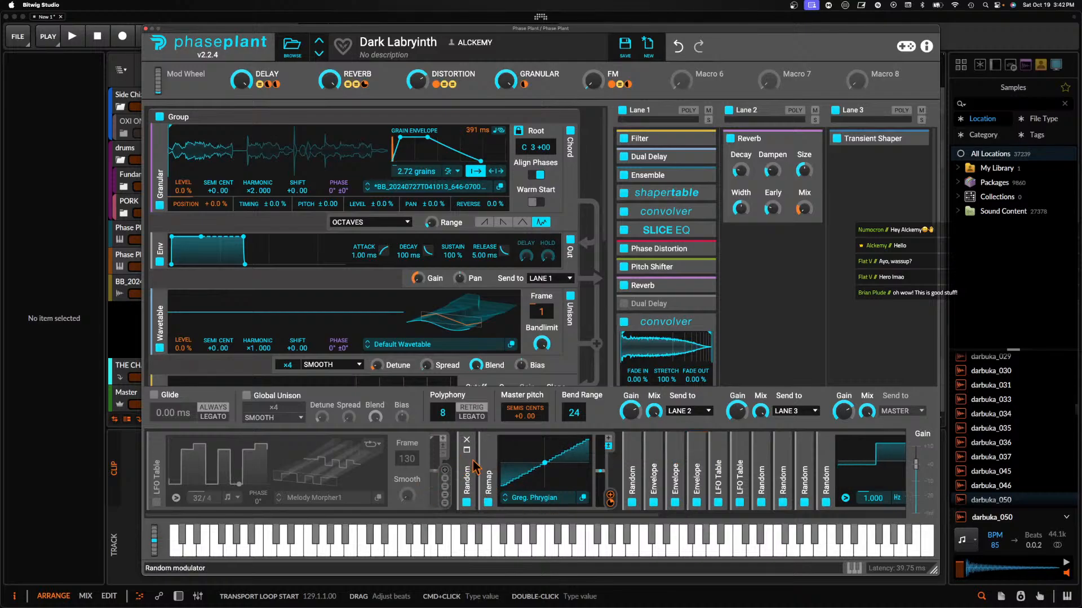
pyautogui.click(491, 458)
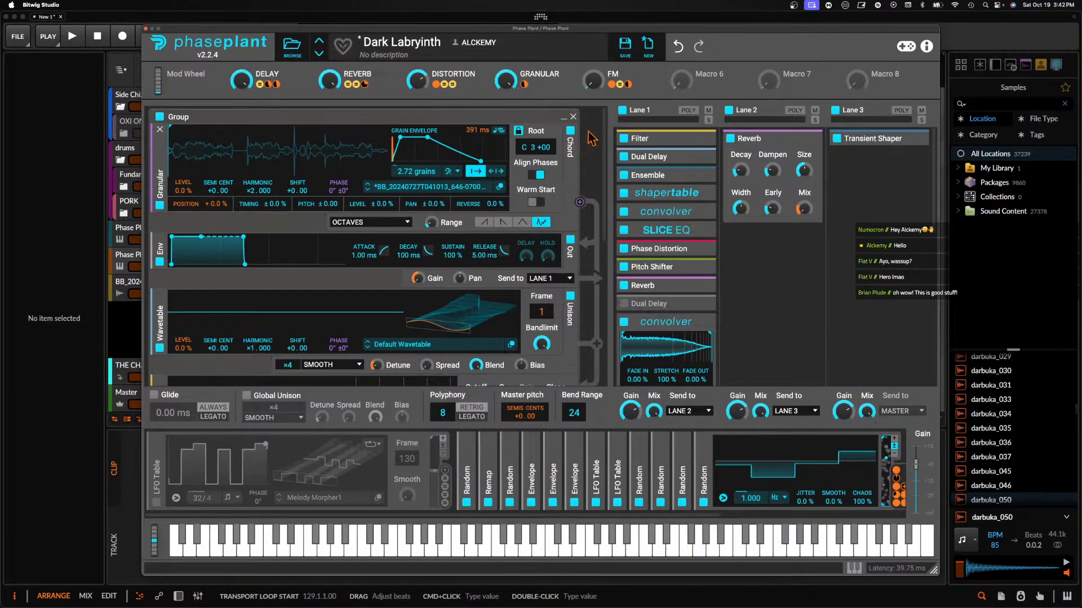
# Load the FACTORY MAKER preset and look through its wavetable generators, including DRINK WATER, MOLDY PUMPKIN 3 and TRASH PANDA
pyautogui.click(318, 54)
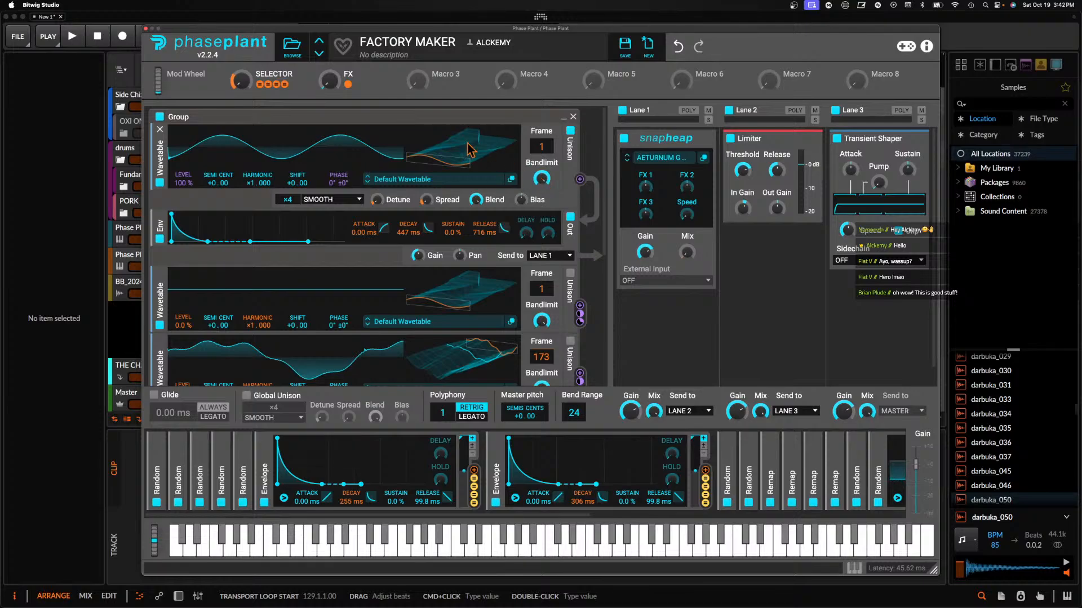
pyautogui.scroll(-5, 449, 170)
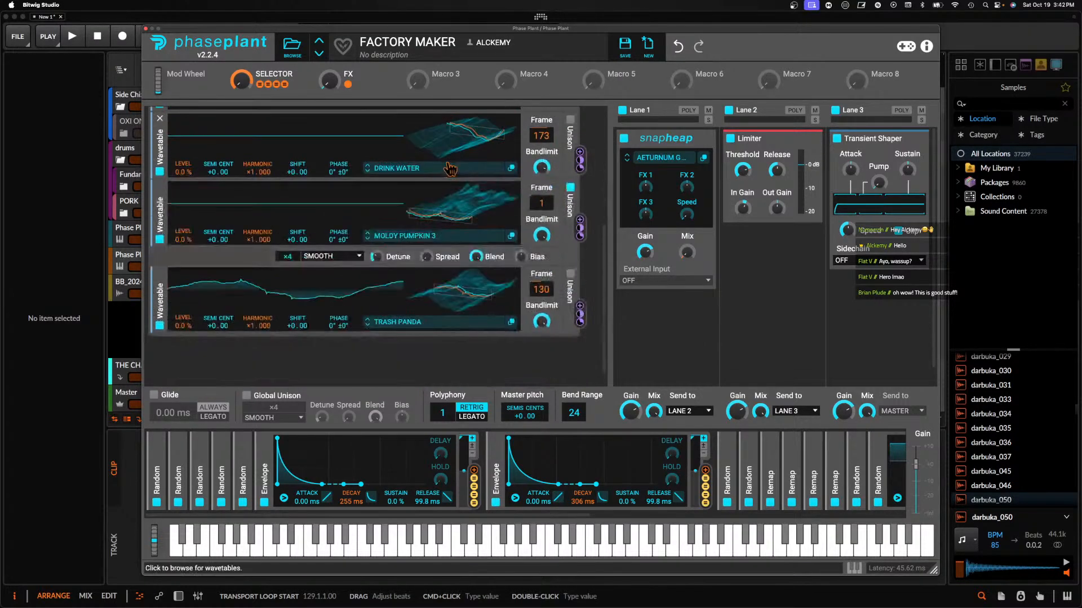
pyautogui.scroll(5, 449, 171)
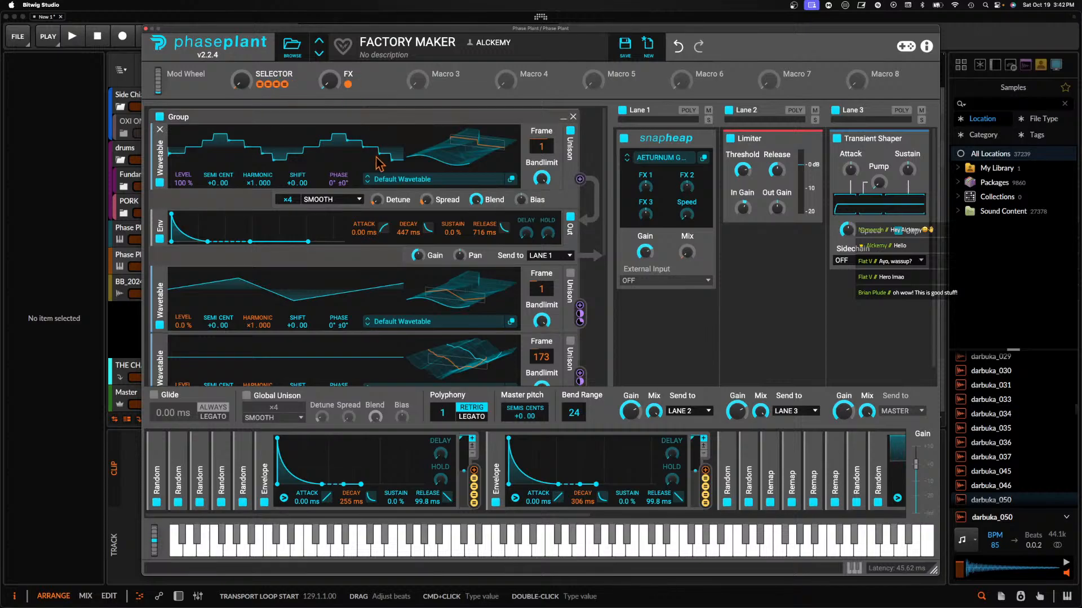
pyautogui.scroll(-1, 378, 165)
pyautogui.scroll(-10, 379, 166)
pyautogui.scroll(10, 394, 304)
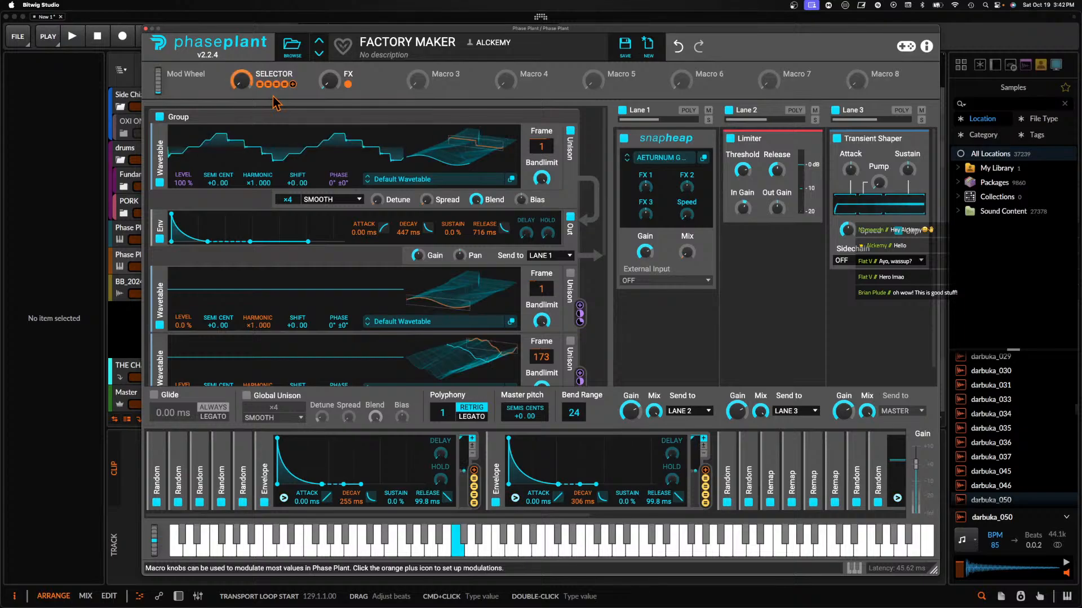
# Close the synth window, show the Master track's devices and open the Rolling Sampler
pyautogui.click(146, 29)
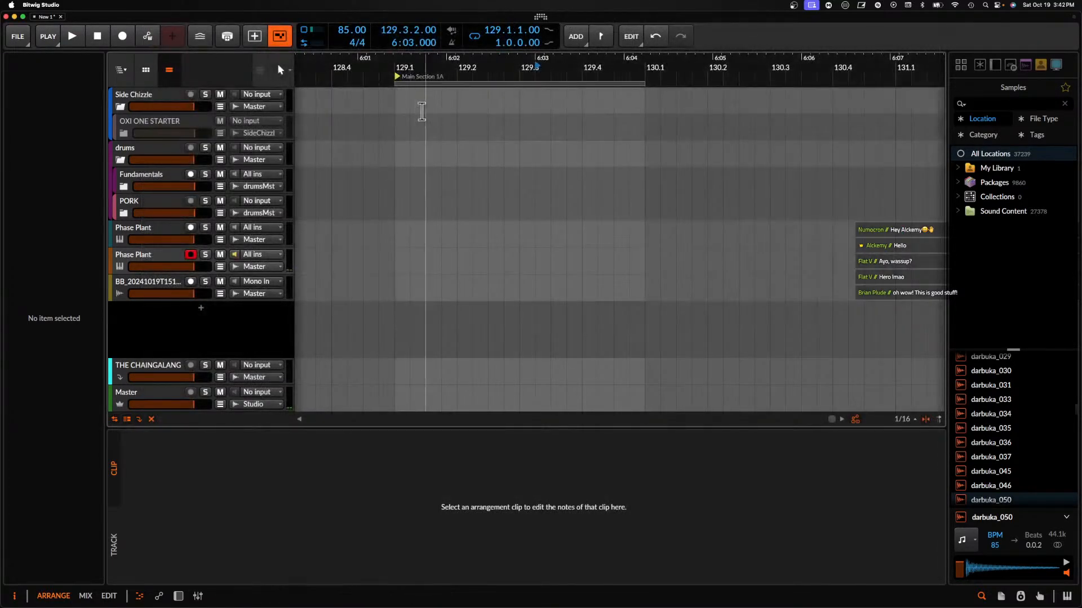
pyautogui.click(167, 401)
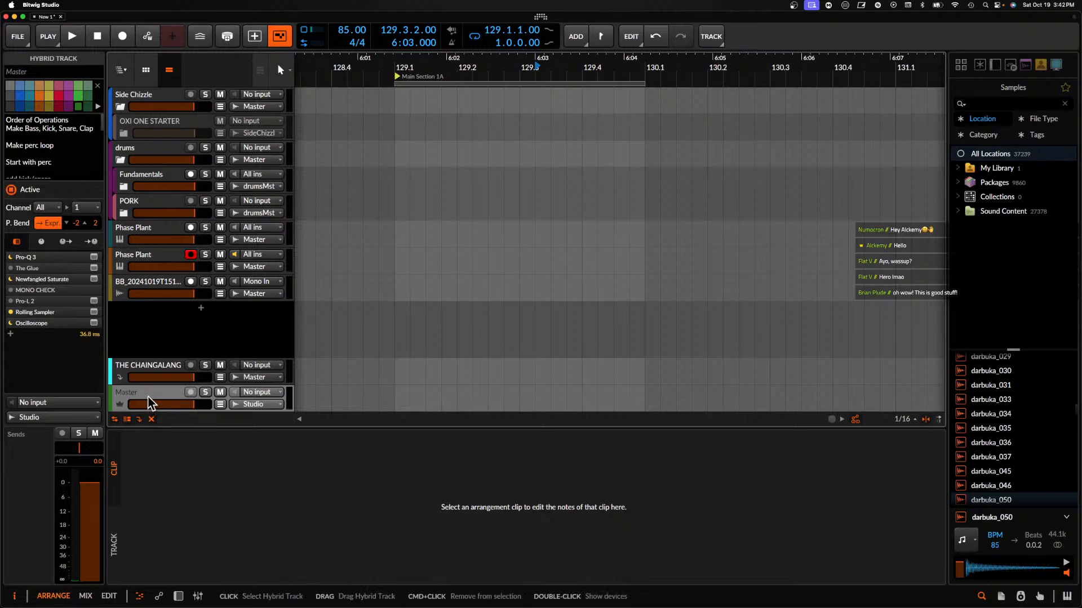
pyautogui.press('d')
pyautogui.click(345, 547)
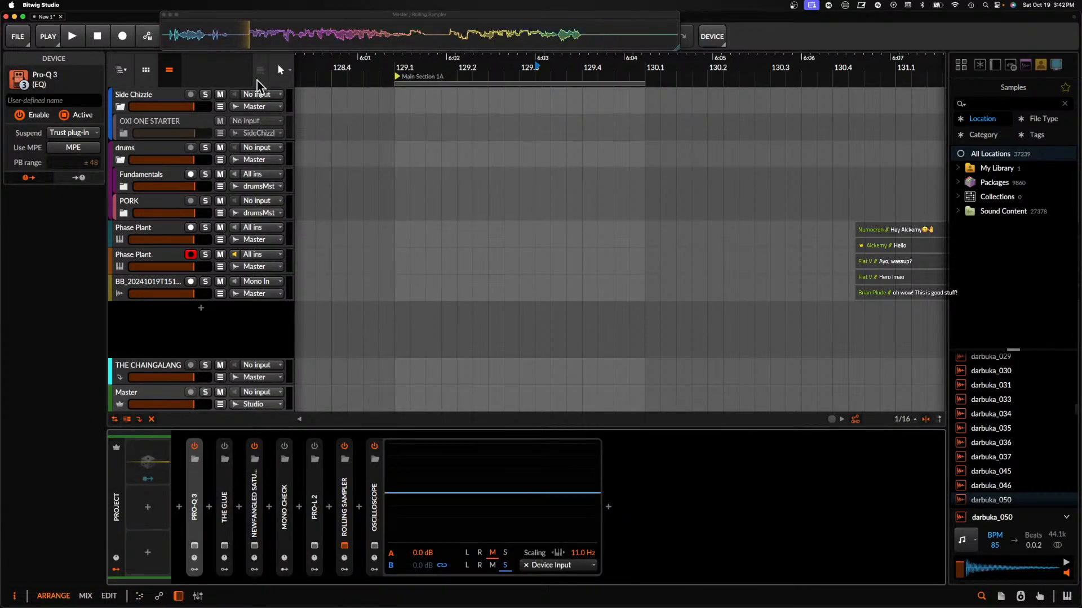
# Place the captured Rolling Sampler segment on the bottom audio track at bar 130 and normalize the clip
pyautogui.moveTo(236, 38); pyautogui.dragTo(647, 283)
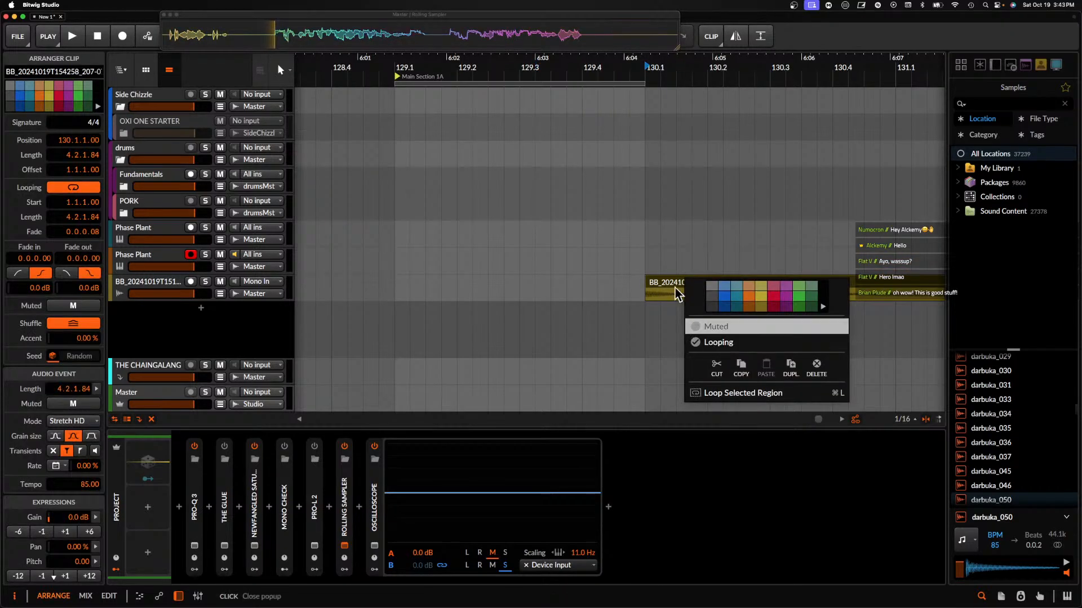
pyautogui.click(678, 293)
pyautogui.rightClick(676, 288)
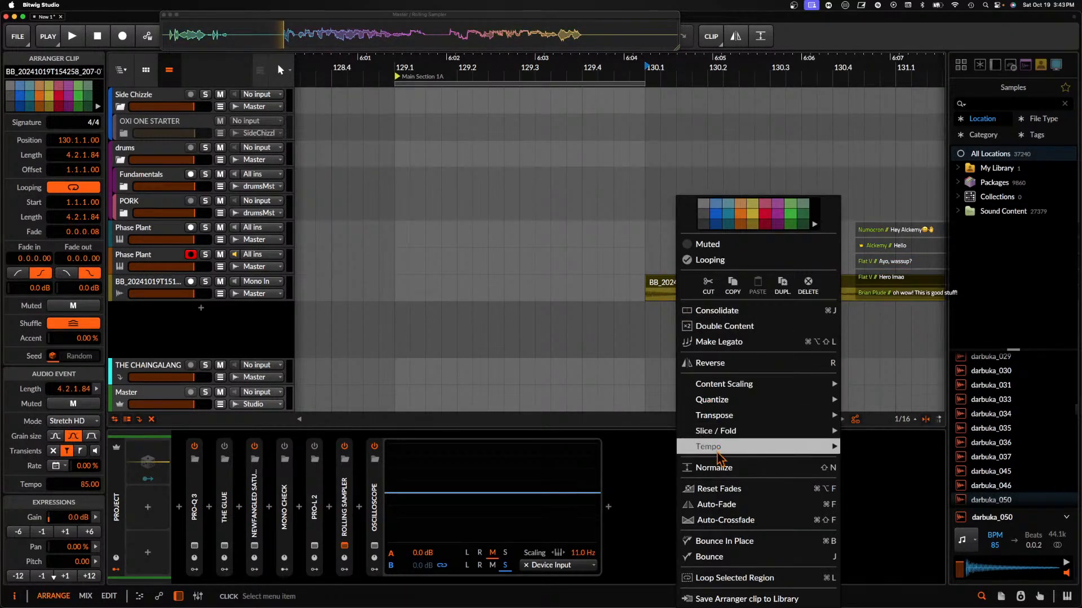
pyautogui.click(715, 468)
pyautogui.hscroll(5, 698, 294)
pyautogui.scroll(-5, 697, 293)
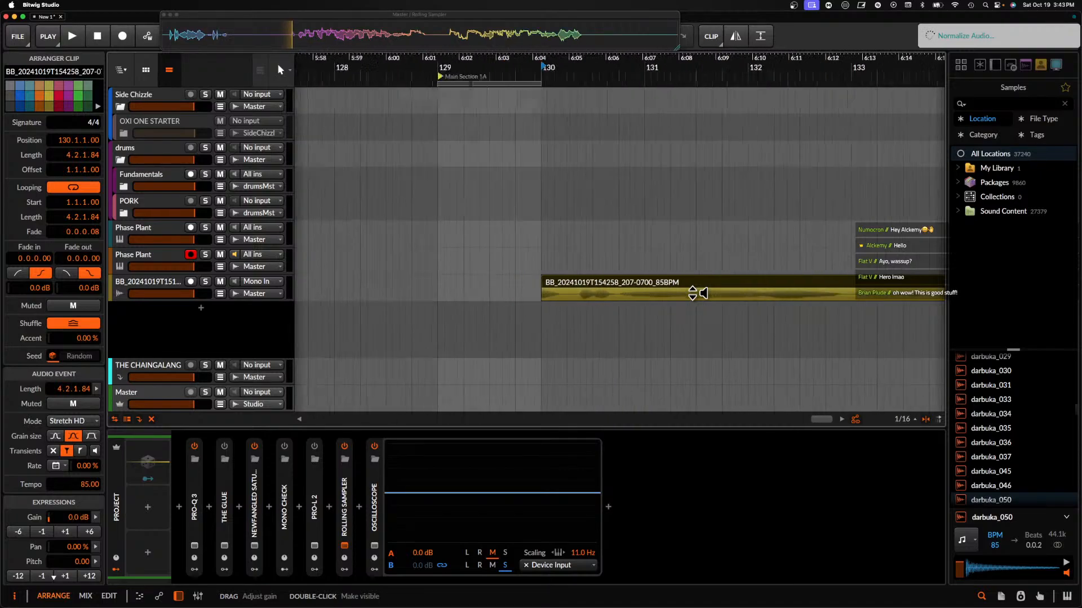
pyautogui.hscroll(4, 697, 294)
pyautogui.scroll(3, 620, 293)
pyautogui.click(585, 295)
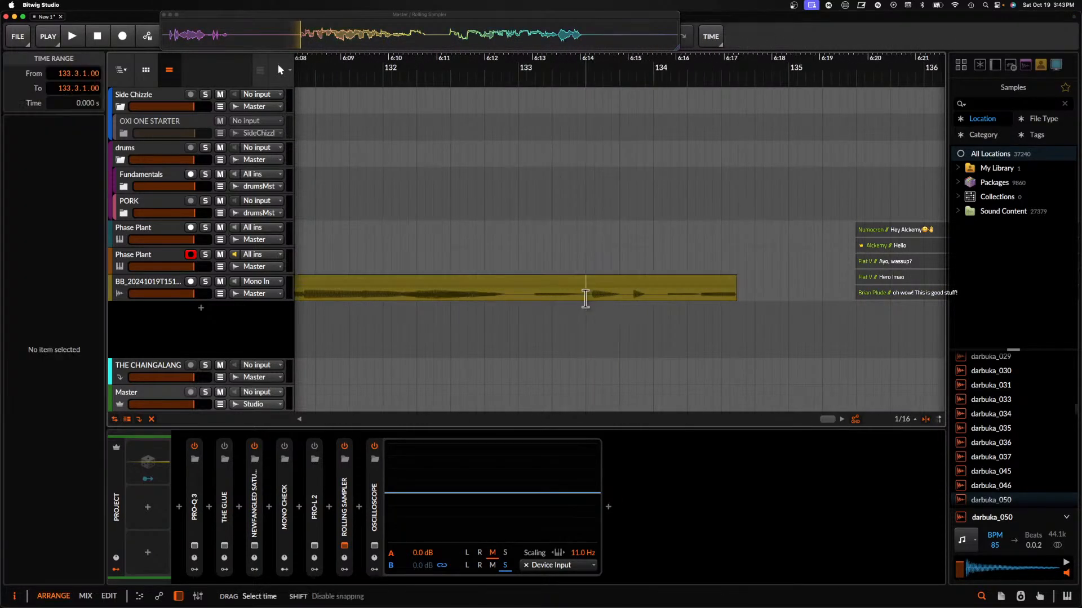
pyautogui.scroll(4, 586, 294)
pyautogui.scroll(-3, 585, 298)
pyautogui.hscroll(-5, 584, 299)
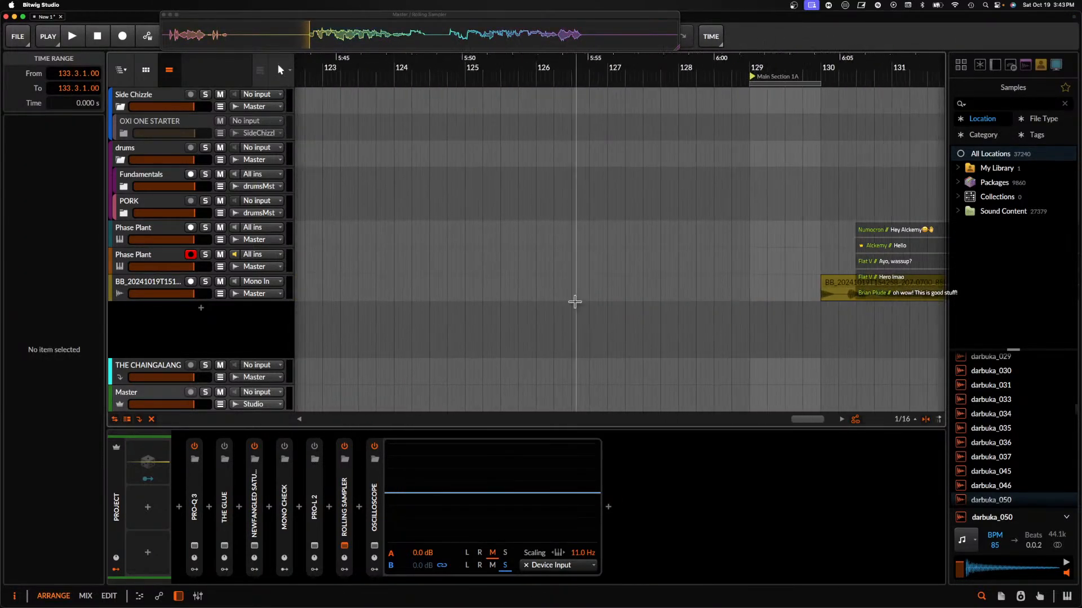
# Reopen FACTORY MAKER from the second Phase Plant track and collapse its expanded Envelope and Random modulators
pyautogui.click(139, 262)
pyautogui.click(213, 546)
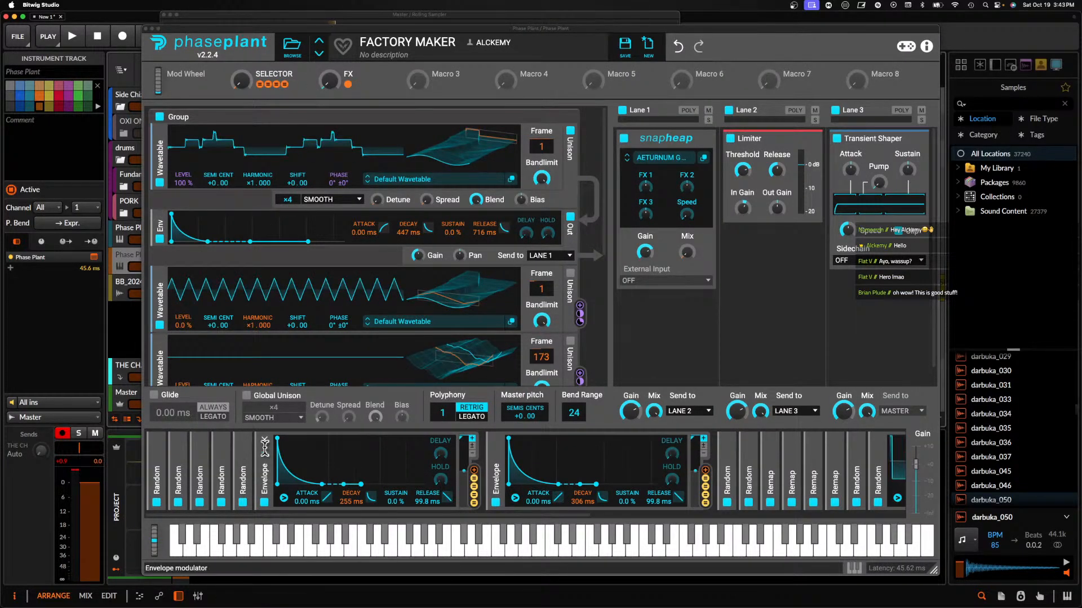
pyautogui.click(268, 461)
pyautogui.click(285, 460)
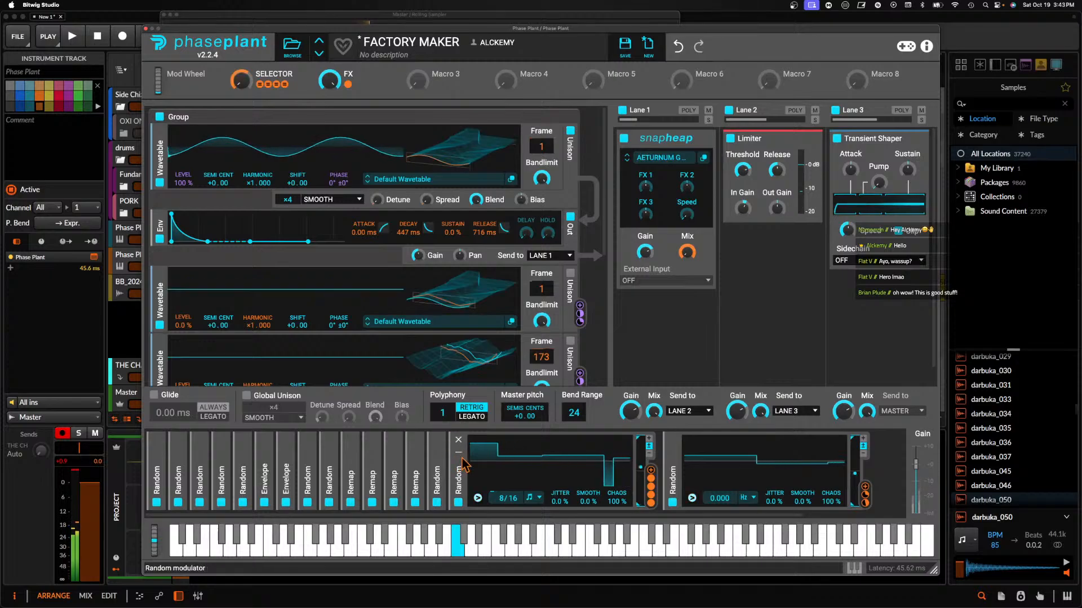
pyautogui.click(458, 451)
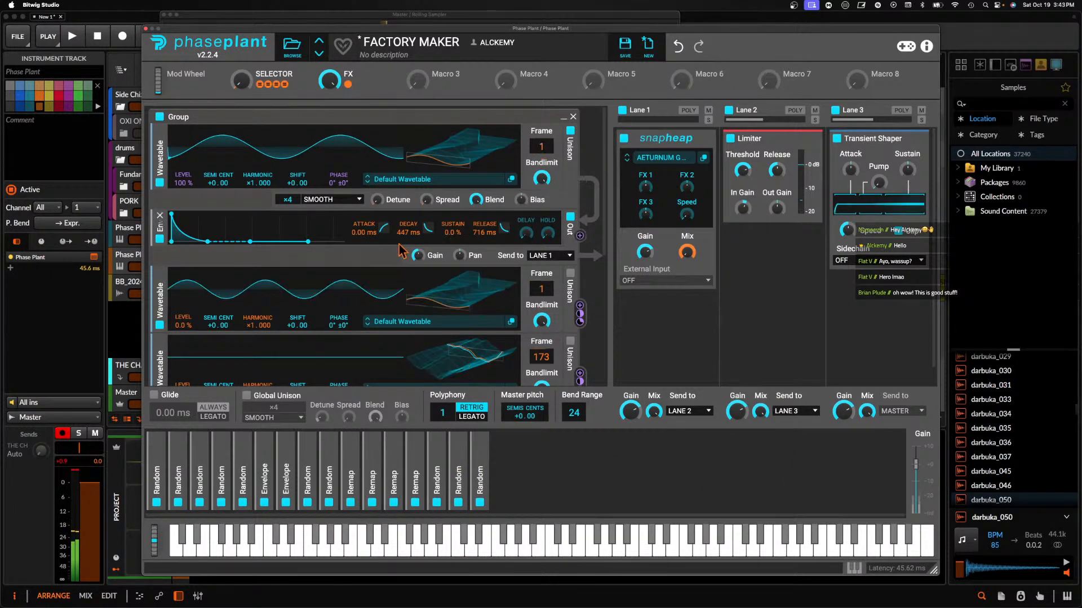
pyautogui.scroll(-2, 401, 251)
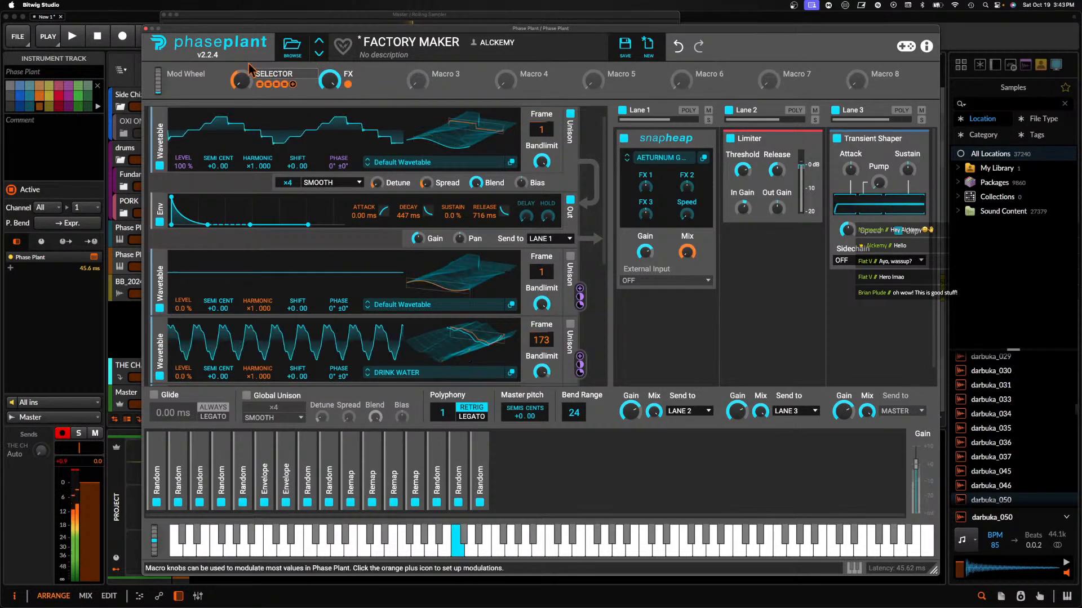
# Close the synth window and place the new Rolling Sampler segment on the same audio track at bar 135
pyautogui.click(146, 29)
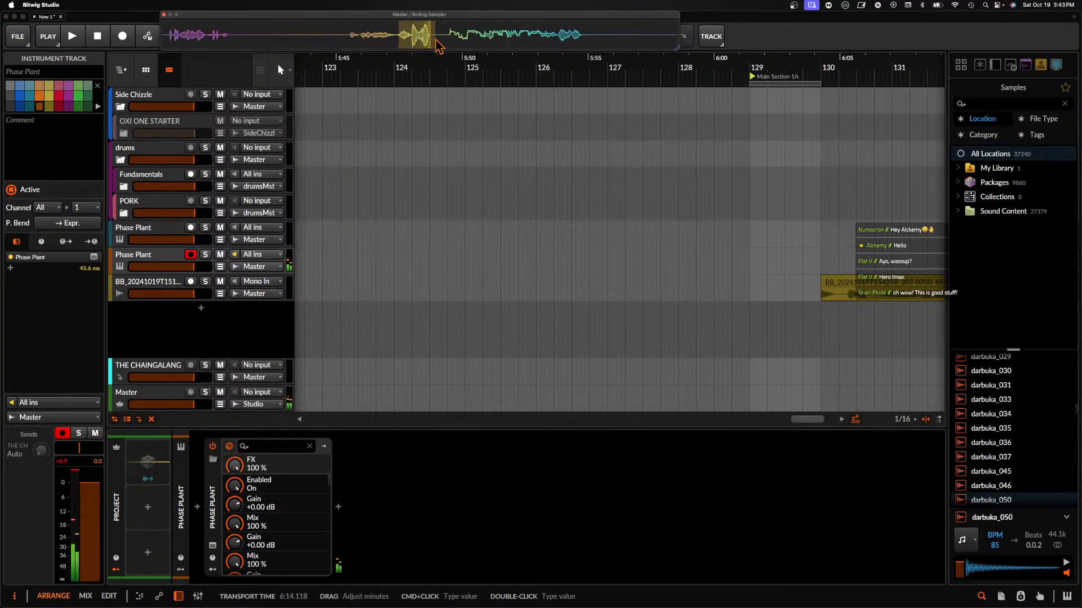
pyautogui.moveTo(428, 41); pyautogui.dragTo(760, 290)
pyautogui.scroll(-3, 613, 258)
pyautogui.scroll(10, 747, 298)
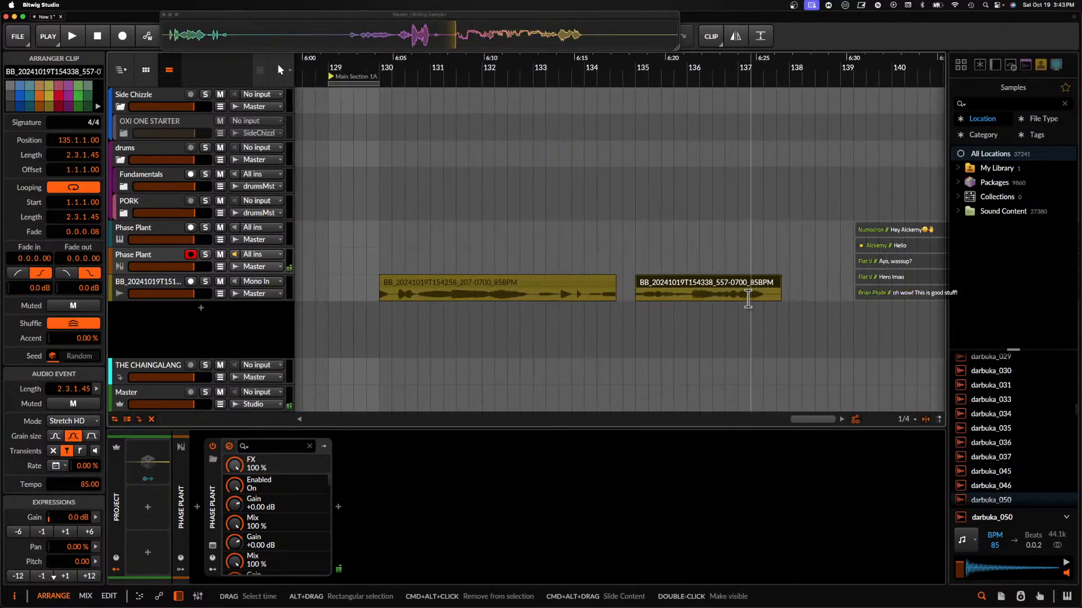
pyautogui.moveTo(549, 299); pyautogui.dragTo(736, 299)
pyautogui.scroll(-3, 732, 302)
pyautogui.click(712, 287)
pyautogui.scroll(-5, 693, 286)
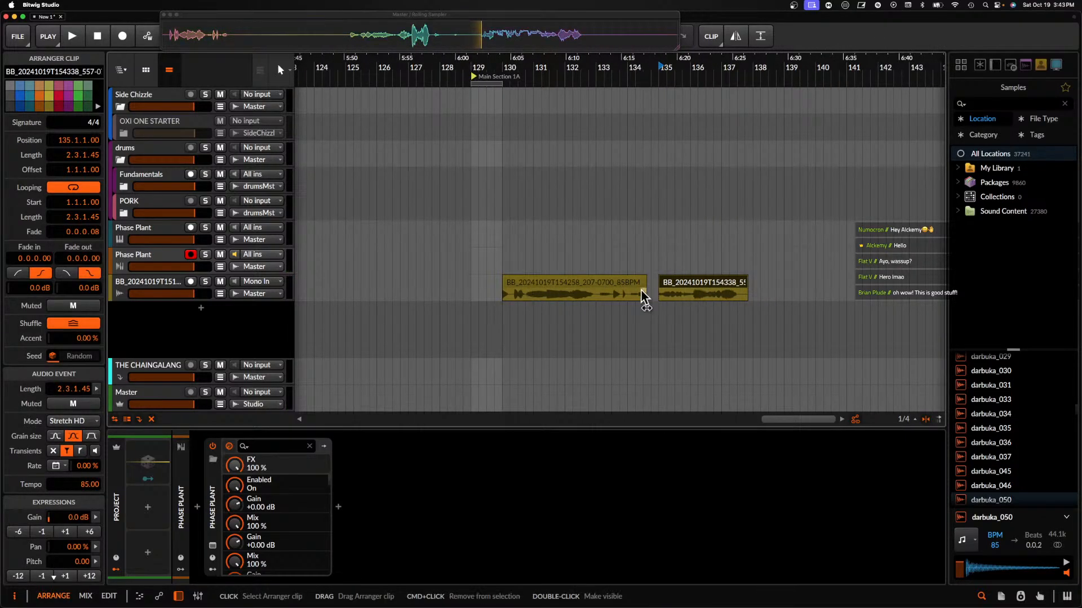
# Open the AVALON patch on the first Phase Plant track, shift its window clear of the screen edge and show the Granular generator
pyautogui.click(151, 235)
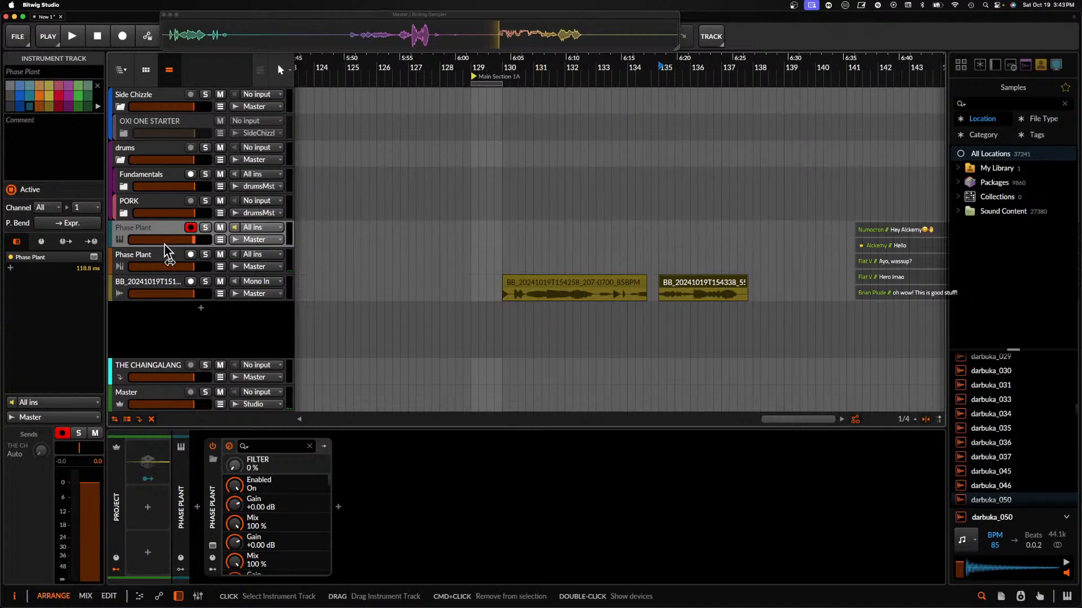
pyautogui.click(213, 546)
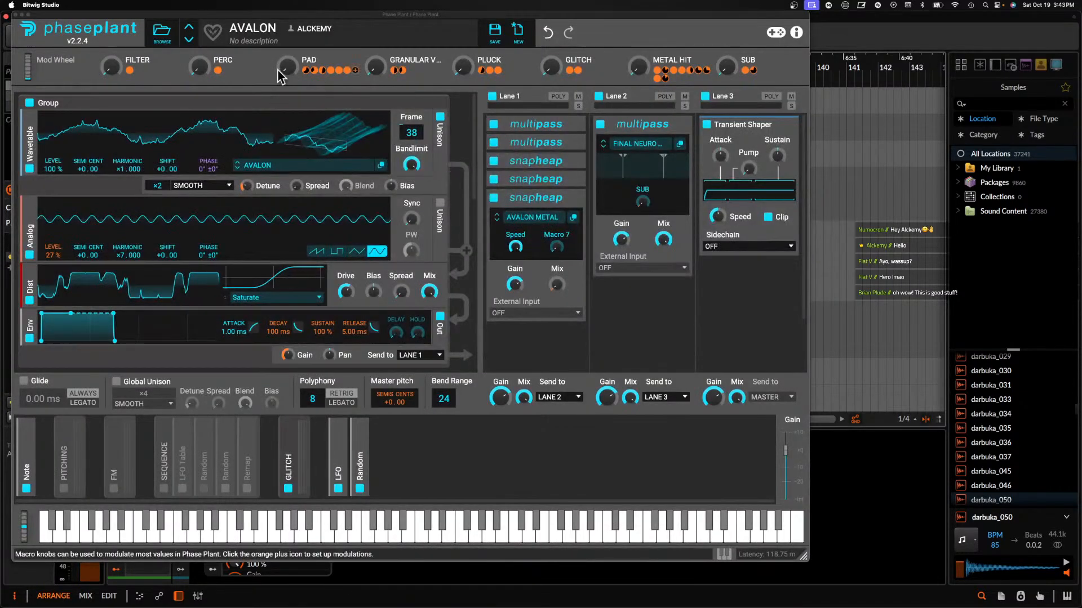
pyautogui.moveTo(143, 17); pyautogui.dragTo(213, 17)
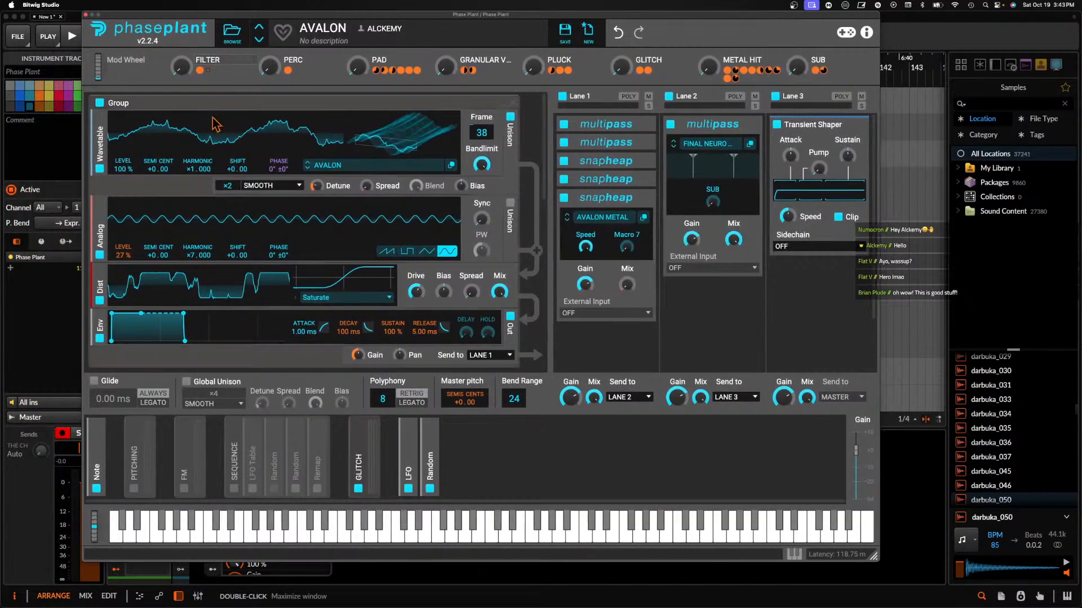
pyautogui.scroll(-4, 214, 118)
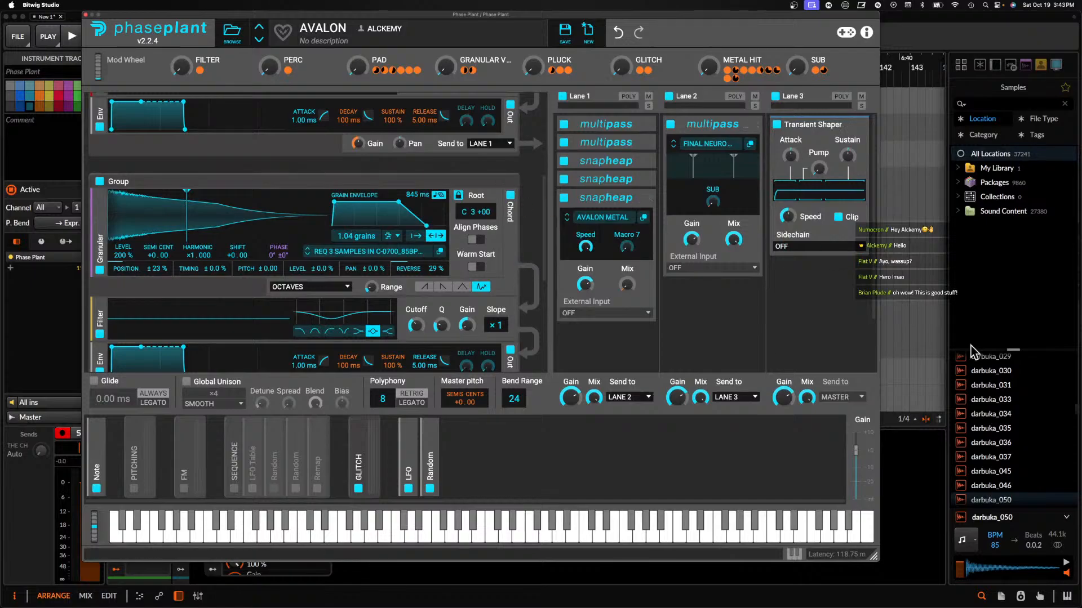
# Load the BB_20241019T154338_557-0700 recording from the project files into AVALON's Granular generator
pyautogui.click(1000, 596)
pyautogui.click(997, 138)
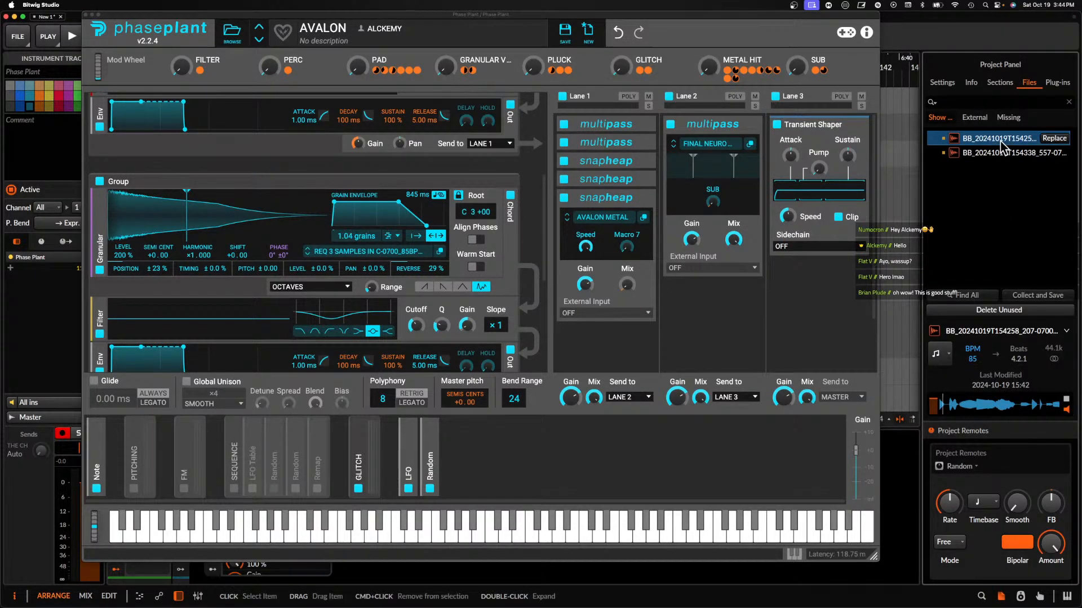
pyautogui.click(1000, 154)
pyautogui.moveTo(1008, 162); pyautogui.dragTo(237, 234)
# Turn the GRANULAR macro fully up, and move the grain start slightly later with one-directional randomization
pyautogui.moveTo(446, 68); pyautogui.dragTo(446, 12)
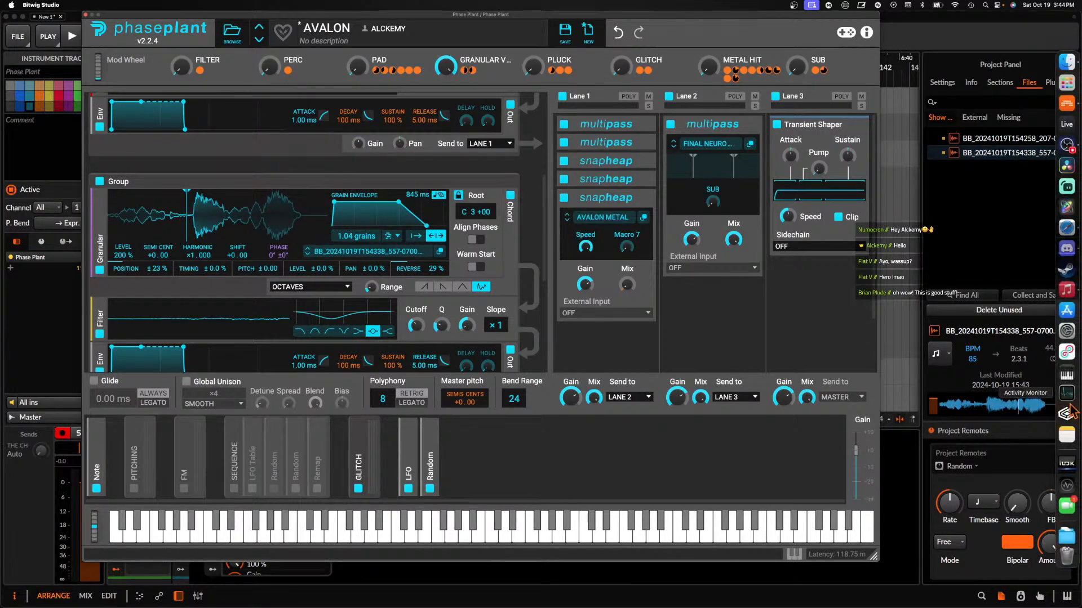
pyautogui.click(1066, 403)
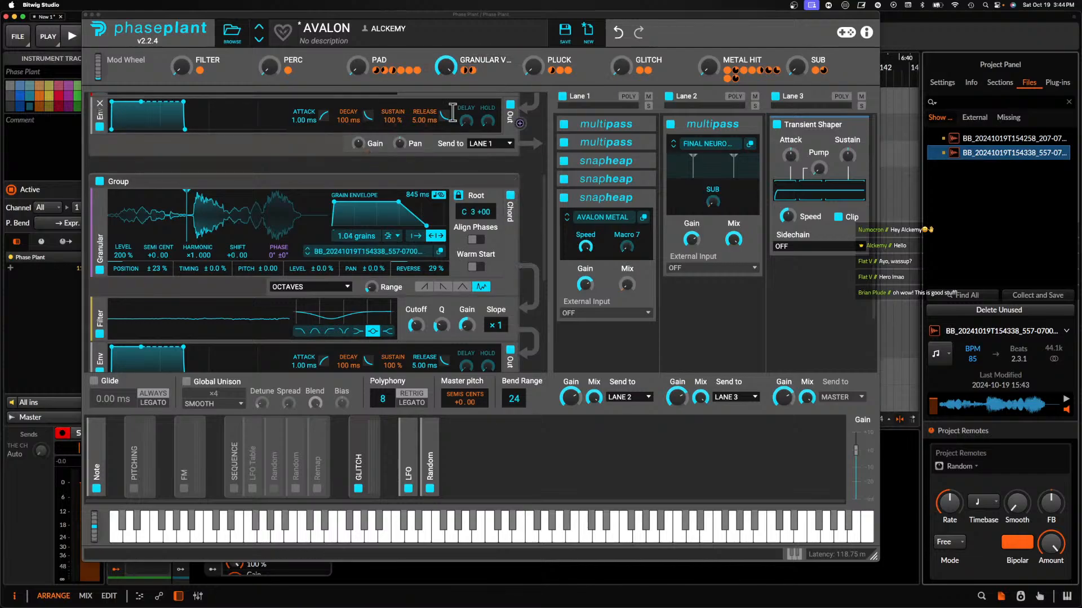
pyautogui.click(187, 220)
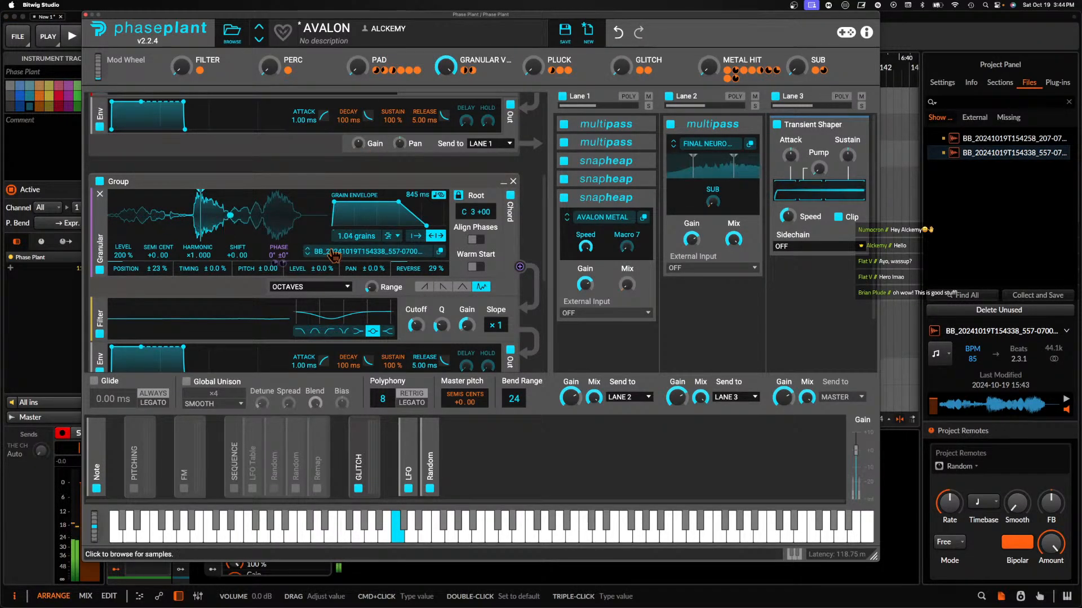
pyautogui.click(417, 237)
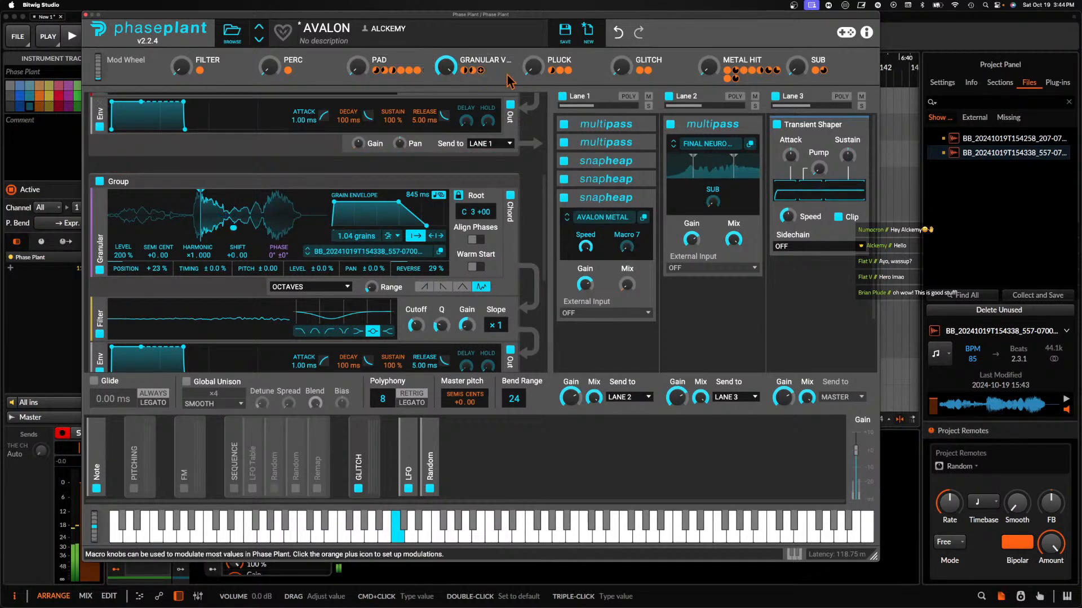
# Turn the PAD macro fully up, try the grain start near the sample's beginning, and reduce the PAD macro to a low setting
pyautogui.moveTo(358, 67); pyautogui.dragTo(357, 22)
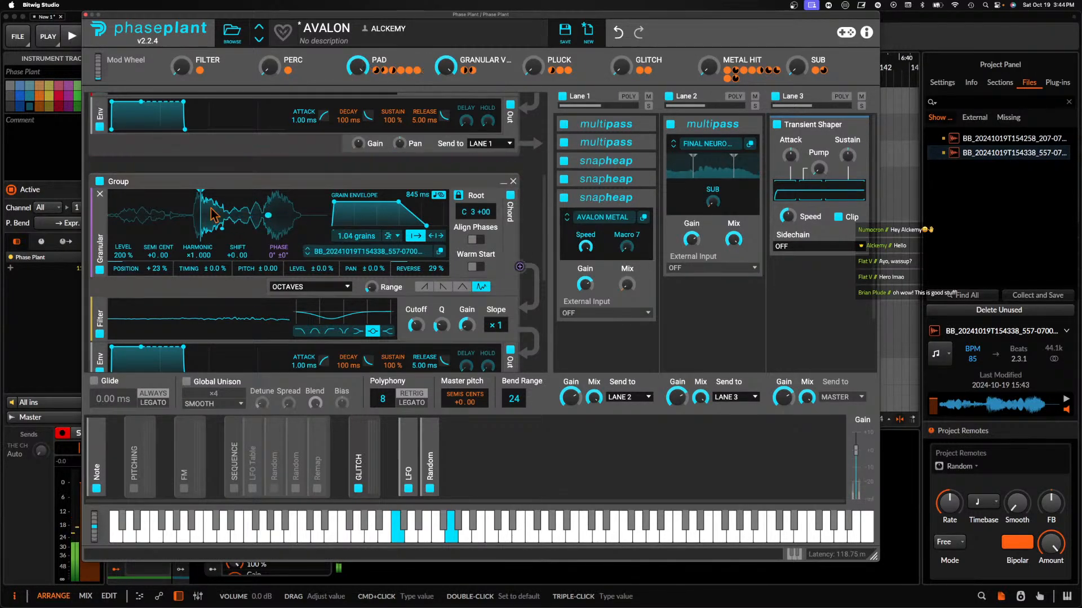
pyautogui.moveTo(200, 211)
pyautogui.mouseDown()
pyautogui.moveTo(277, 215)
pyautogui.moveTo(141, 221)
pyautogui.mouseUp()
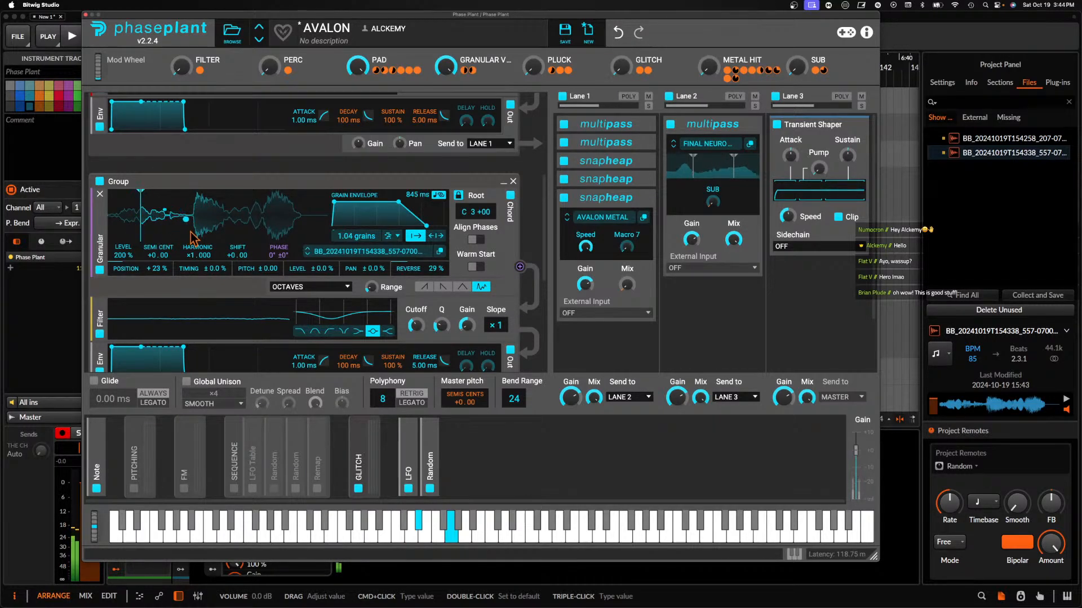
pyautogui.moveTo(359, 69); pyautogui.dragTo(359, 74)
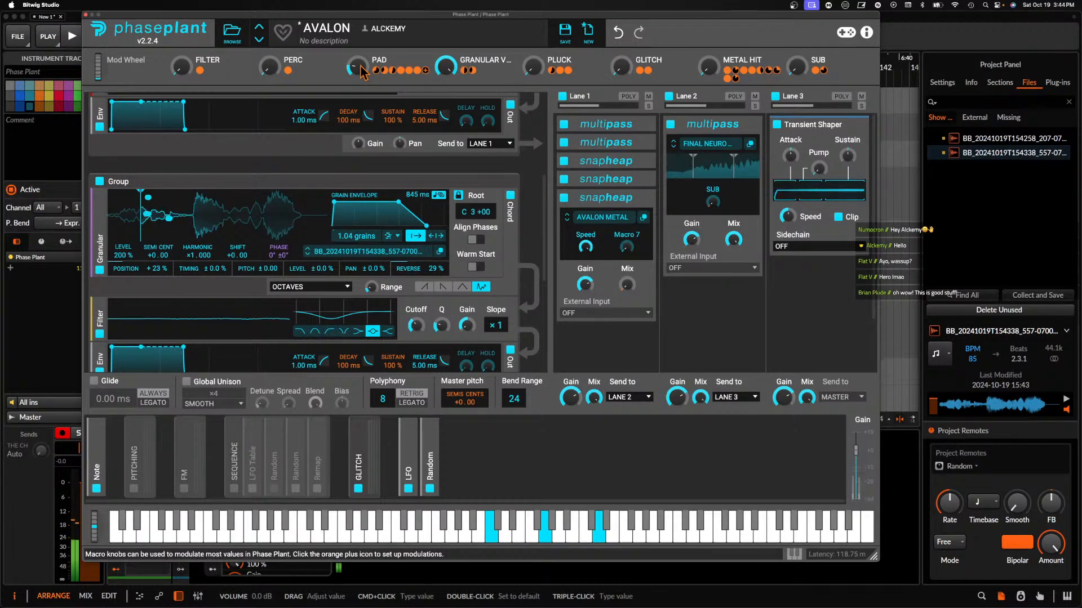
# Move the grain start back to the sample's first loud section and set the Position randomization to +36 %
pyautogui.moveTo(145, 224); pyautogui.dragTo(200, 224)
pyautogui.moveTo(156, 274); pyautogui.dragTo(156, 269)
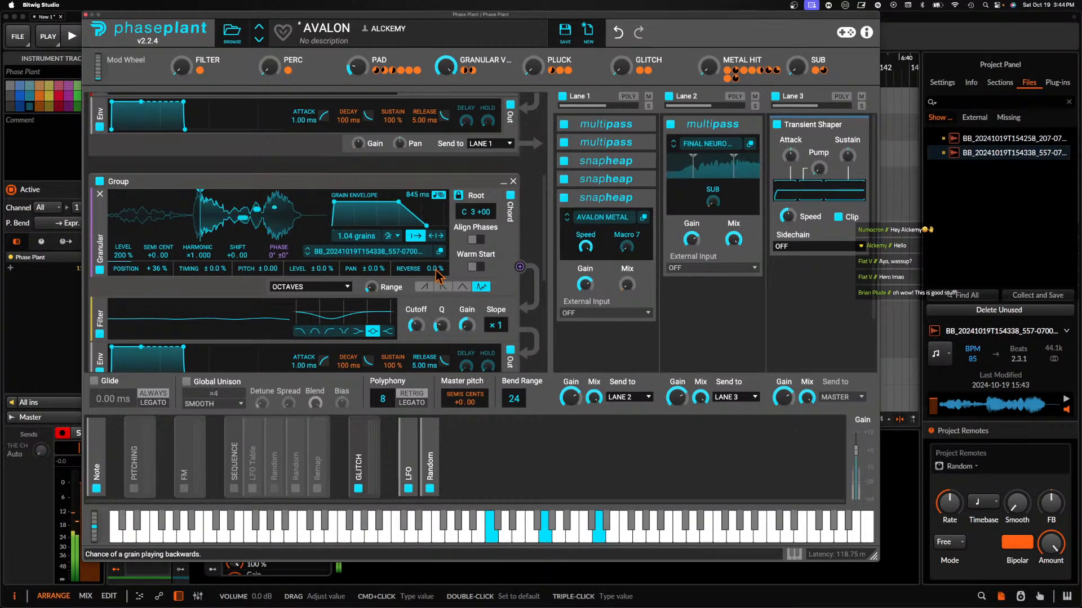
# Audition AVALON with the PAD and PLUCK macros raised in turn, and close its plugin window
pyautogui.moveTo(356, 77); pyautogui.dragTo(356, 77)
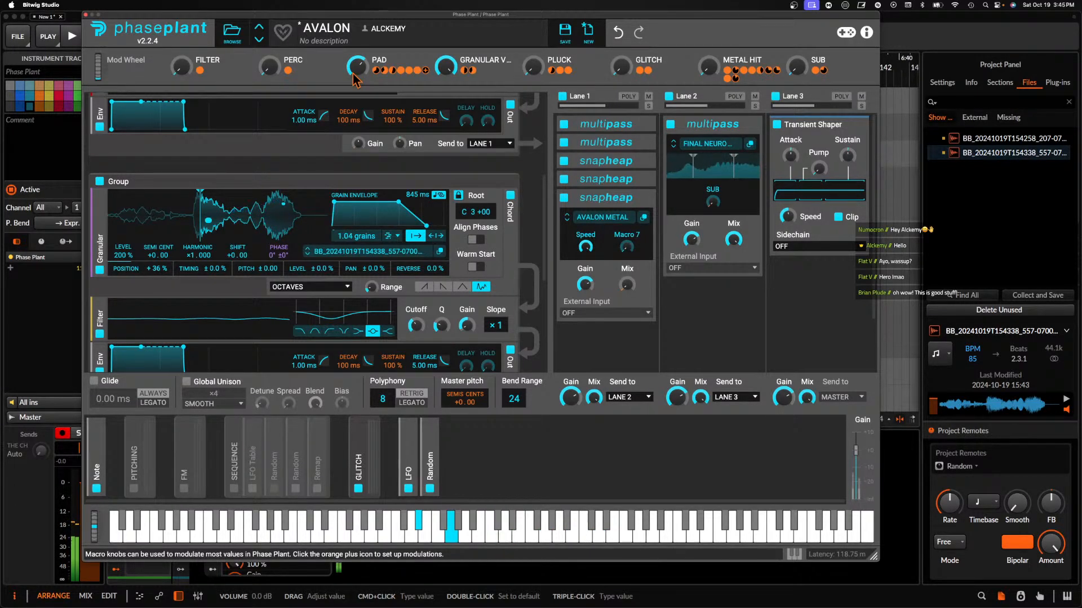
pyautogui.moveTo(353, 74); pyautogui.dragTo(353, 132)
pyautogui.moveTo(537, 67); pyautogui.dragTo(536, 7)
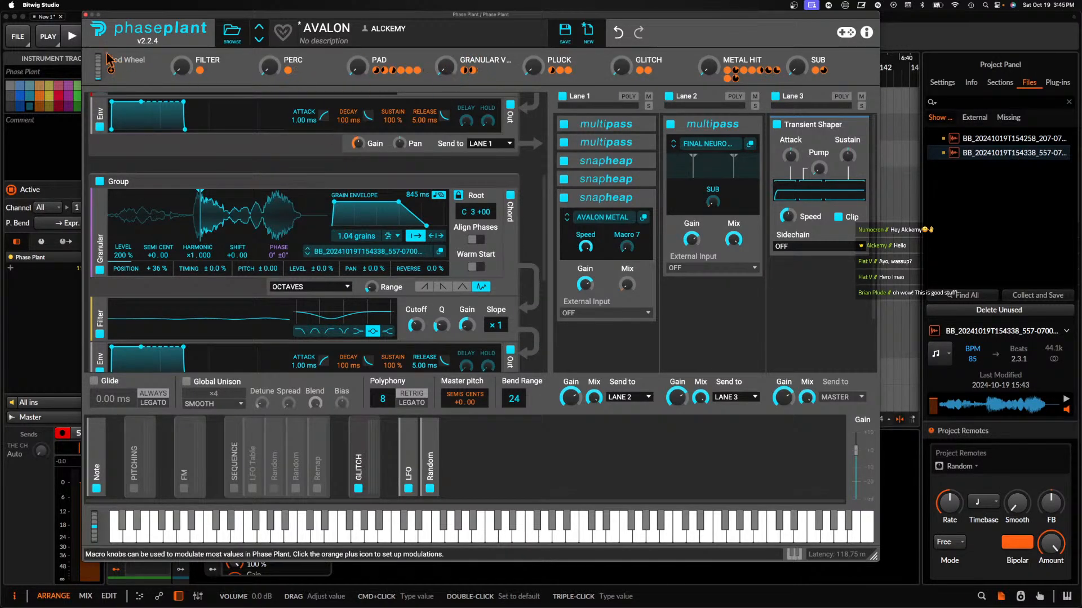
pyautogui.click(84, 14)
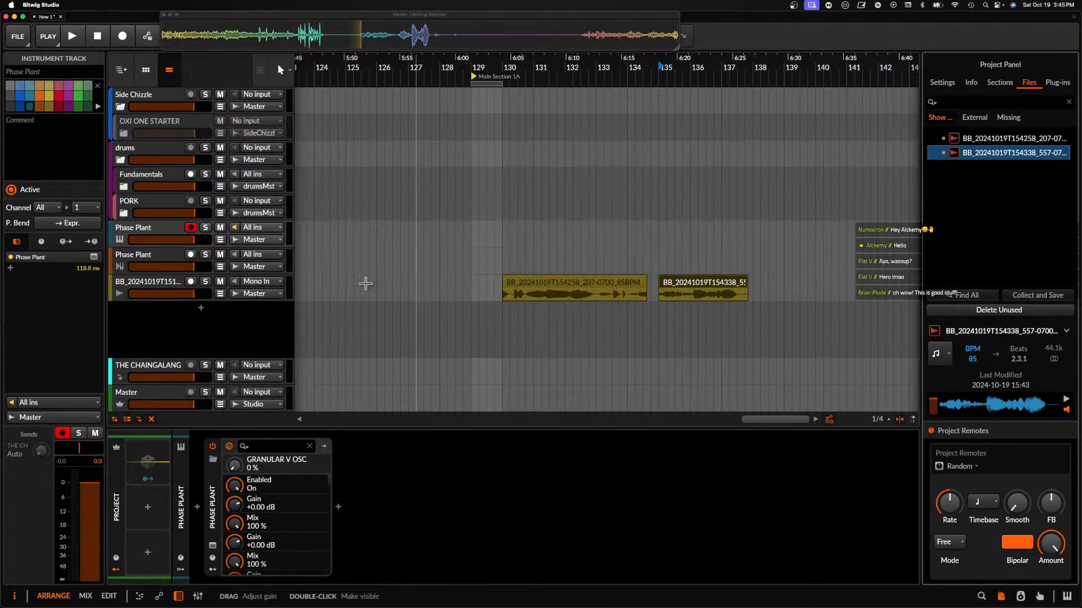
# Load DIRTY ELEGANCE from the REQUIEM 3 Music Factories folder into the second Phase Plant track, and try its DISTORTION macro
pyautogui.click(141, 261)
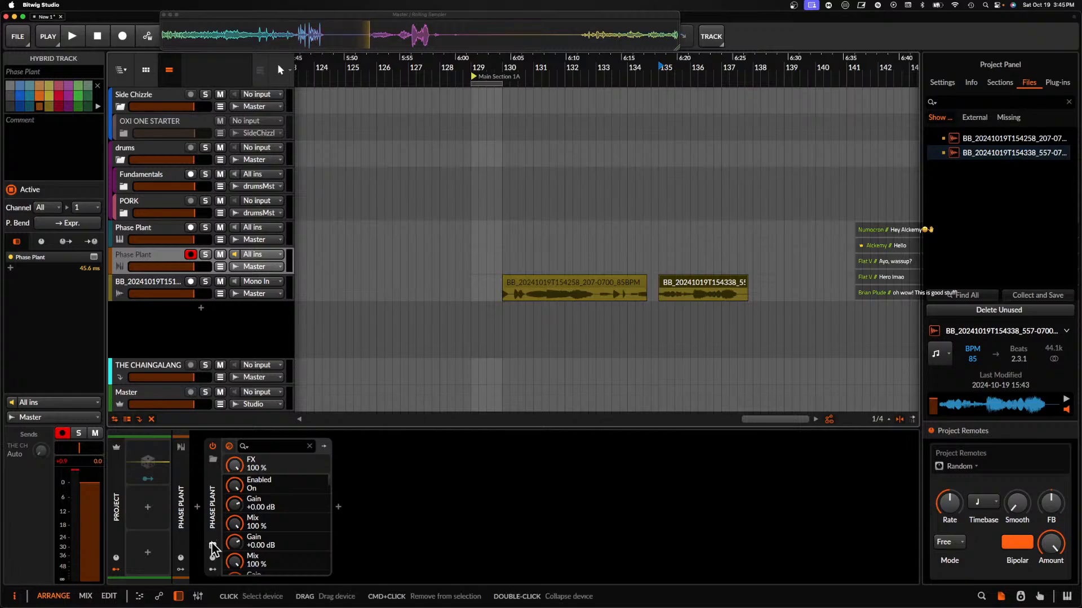
pyautogui.click(213, 545)
pyautogui.click(293, 50)
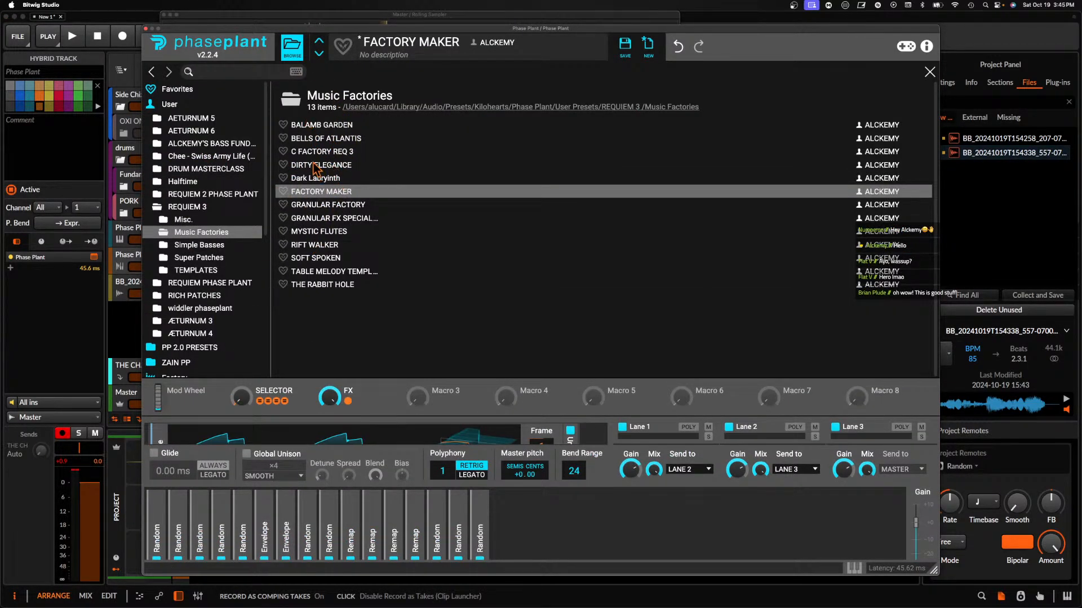
pyautogui.doubleClick(315, 169)
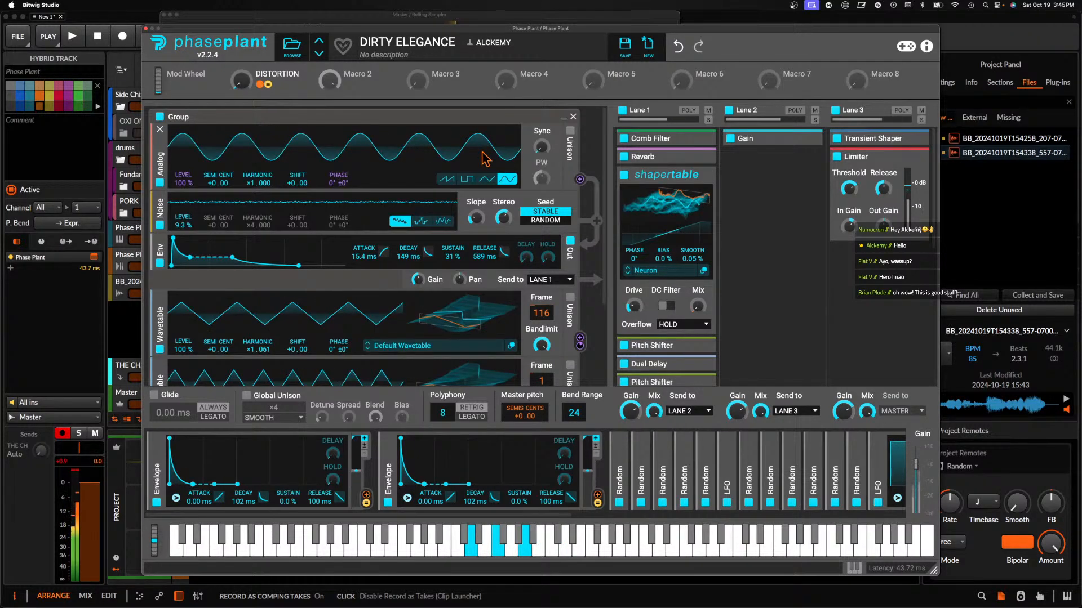
pyautogui.moveTo(240, 81); pyautogui.dragTo(240, 79)
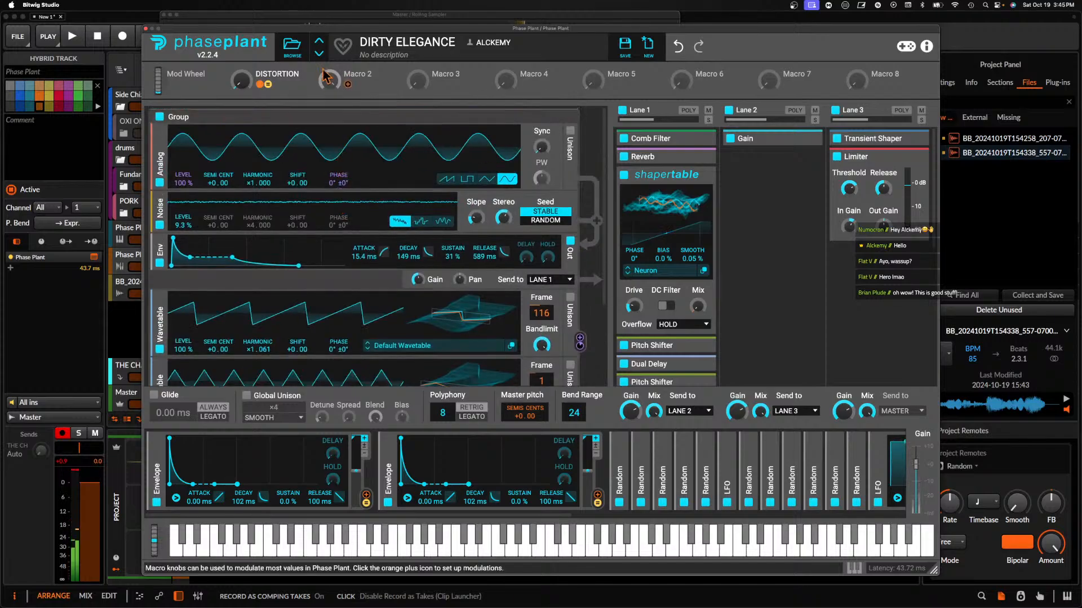
# Step back through the C FACTORY REQ 3 and BELLS OF ATLANTIS presets, and load GRANULAR FX SPECIAL KIT
pyautogui.click(321, 52)
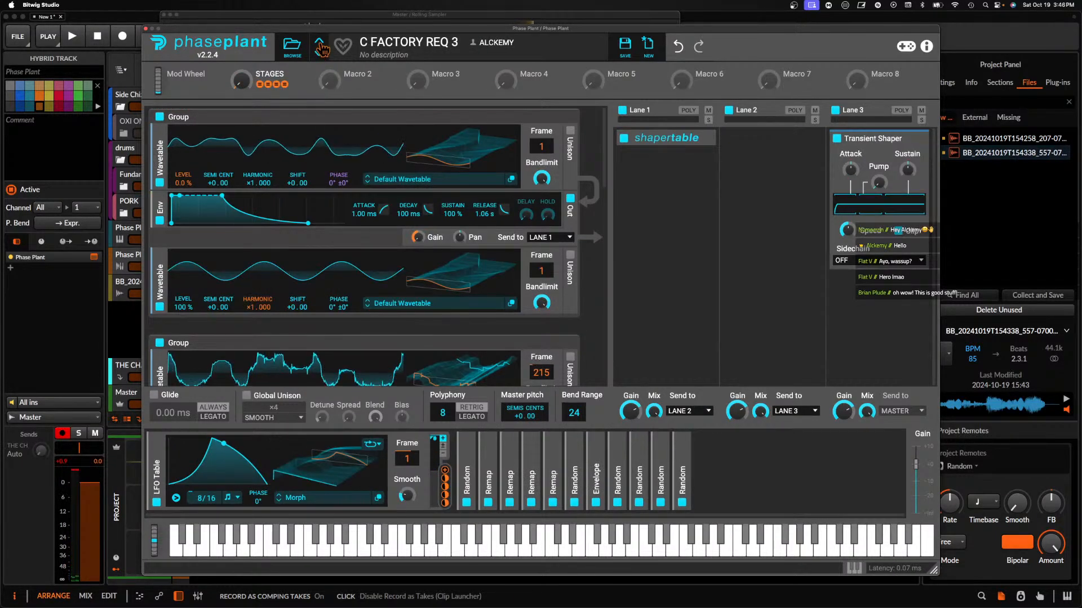
pyautogui.click(318, 50)
pyautogui.click(292, 46)
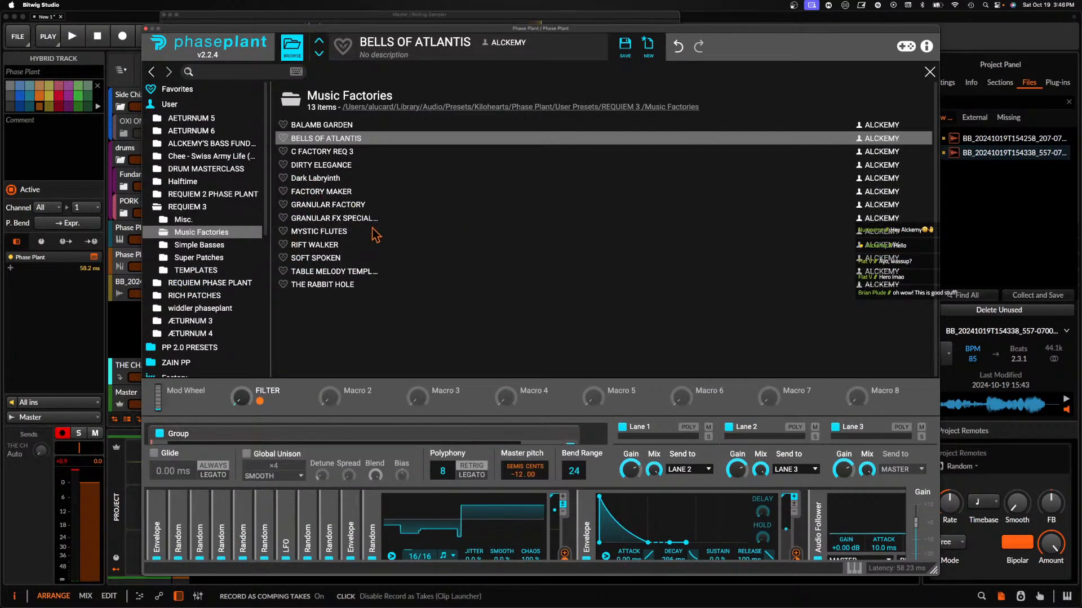
pyautogui.click(328, 219)
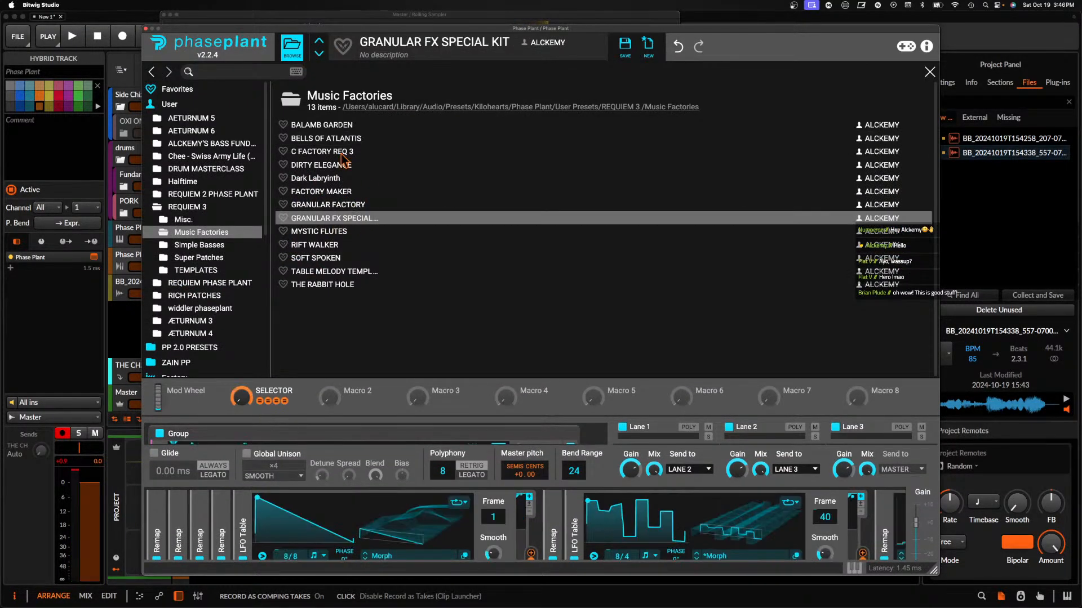
# Look over the stack of Granular generators in the GRANULAR FX SPECIAL KIT preset
pyautogui.click(294, 54)
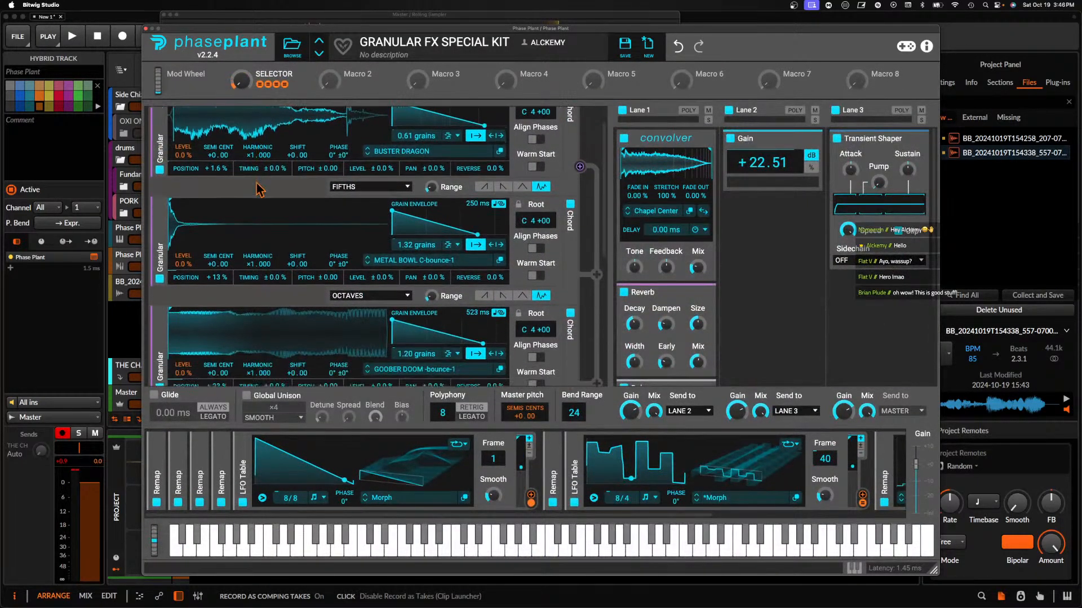
pyautogui.scroll(-12, 260, 190)
pyautogui.scroll(13, 260, 190)
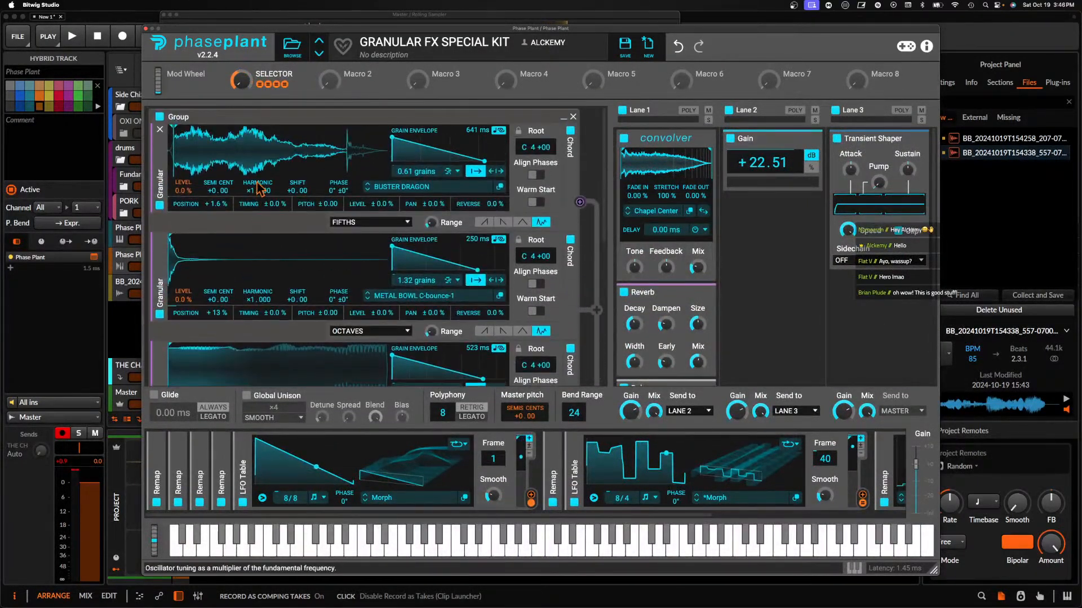
# Look through the presets in the REQUIEM 3 Misc. folder and audition ALLEY BELL
pyautogui.click(293, 51)
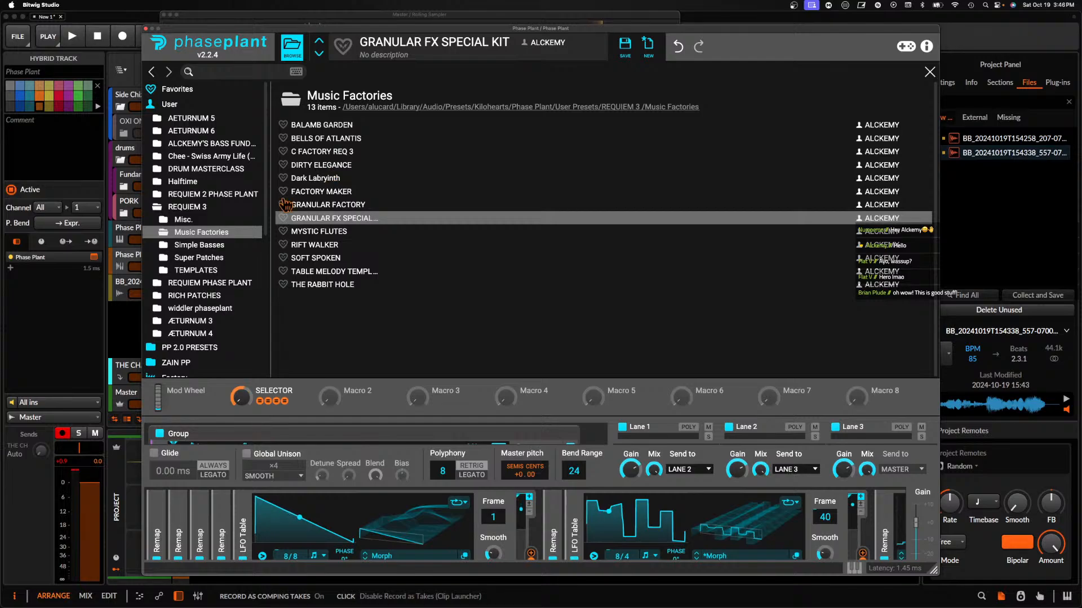
pyautogui.click(206, 220)
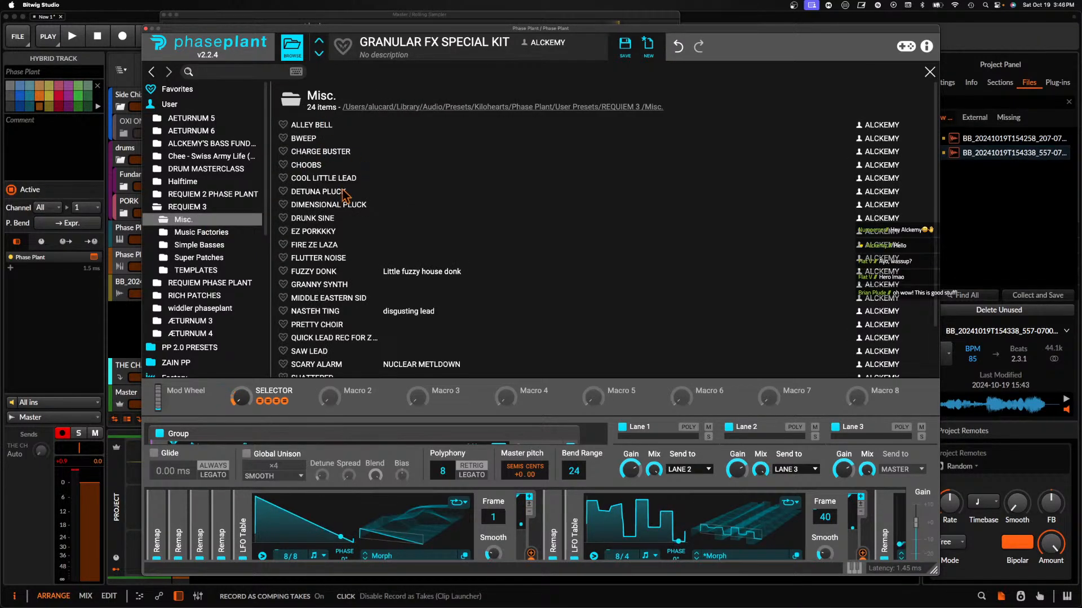
pyautogui.scroll(-3, 336, 203)
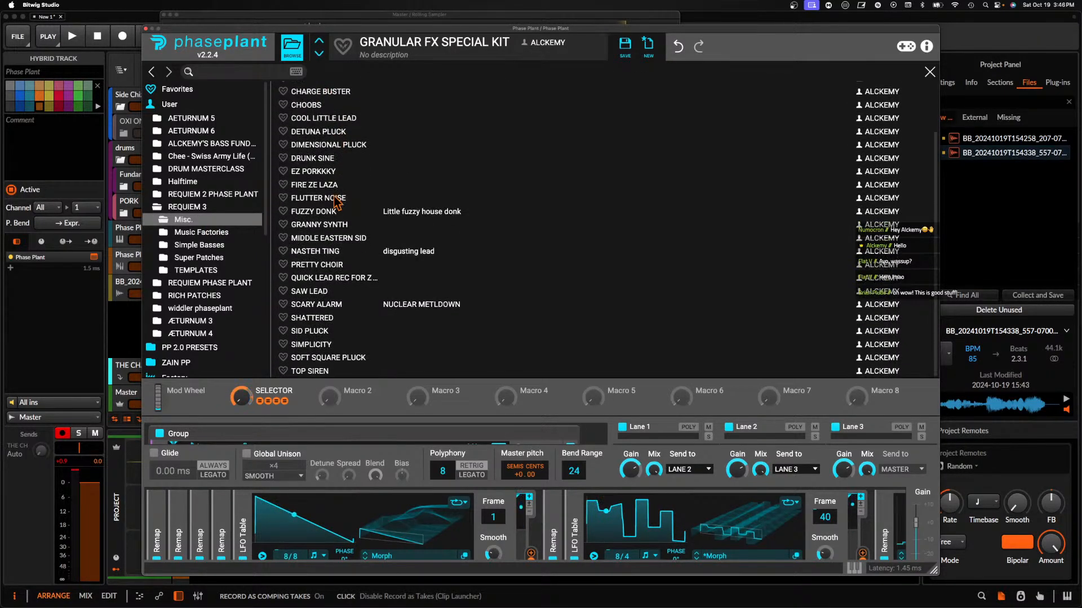
pyautogui.scroll(4, 338, 135)
pyautogui.click(347, 124)
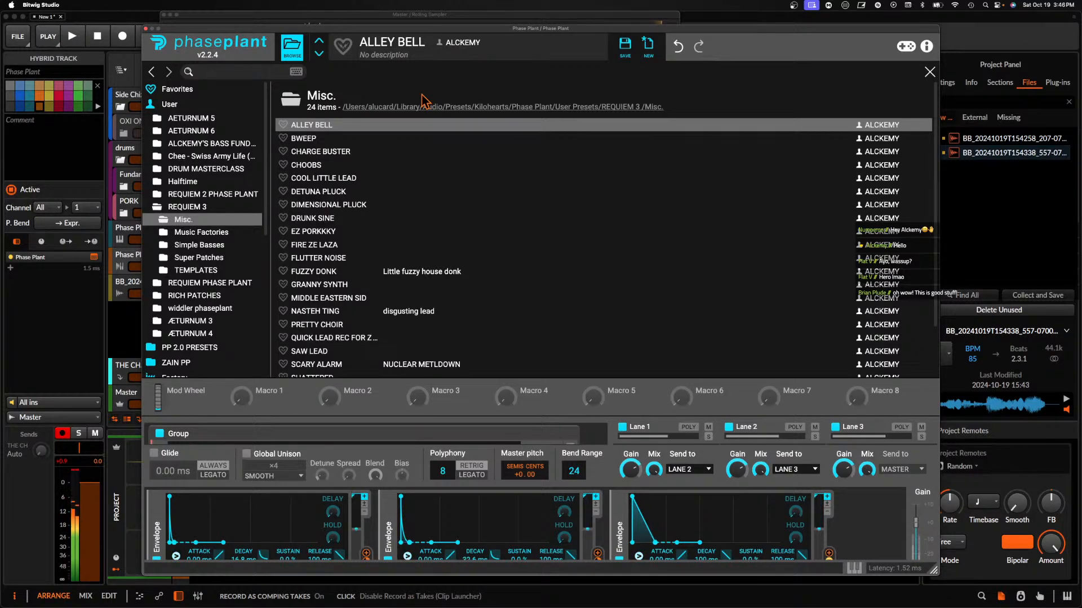
# Audition the Misc. presets BWEEP, CHARGE BUSTER, CHOOBS, COOL LITTLE LEAD, DETUNA PLUCK and DIMENSIONAL PLUCK one after another
pyautogui.click(315, 140)
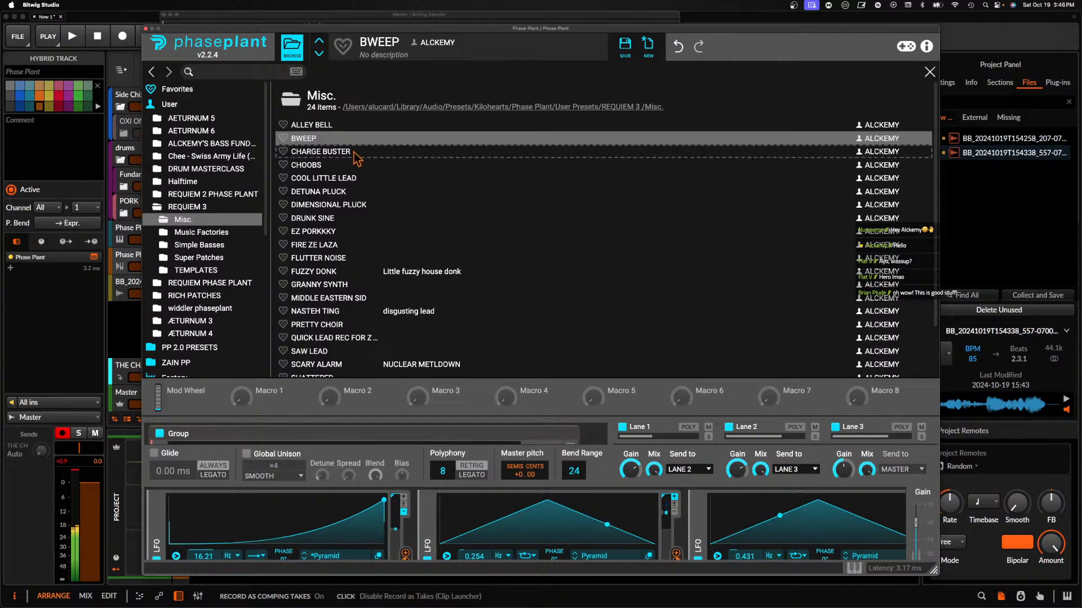
pyautogui.click(374, 152)
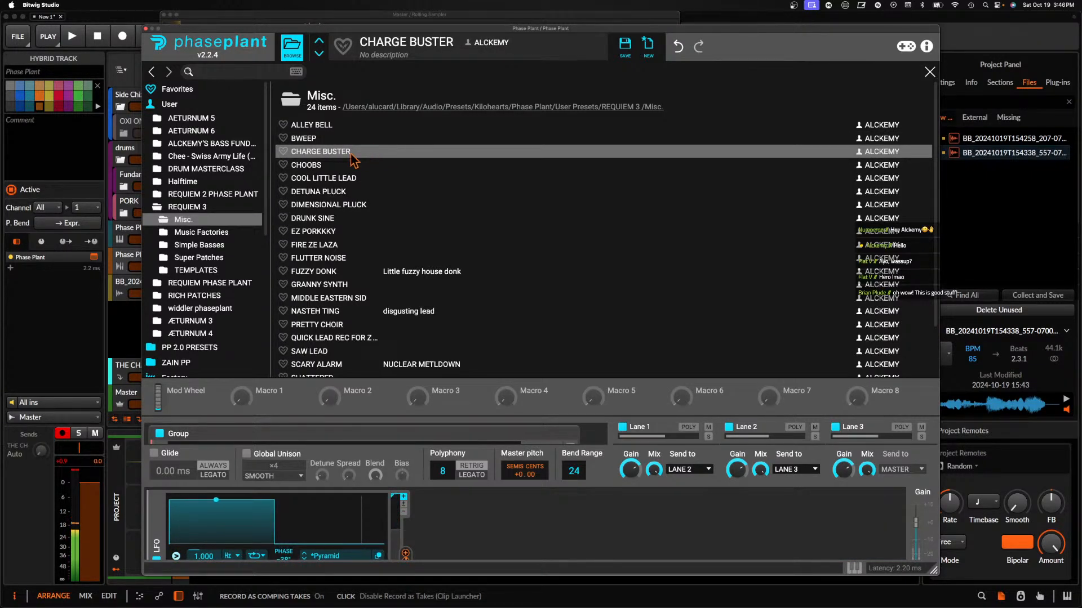
pyautogui.click(361, 165)
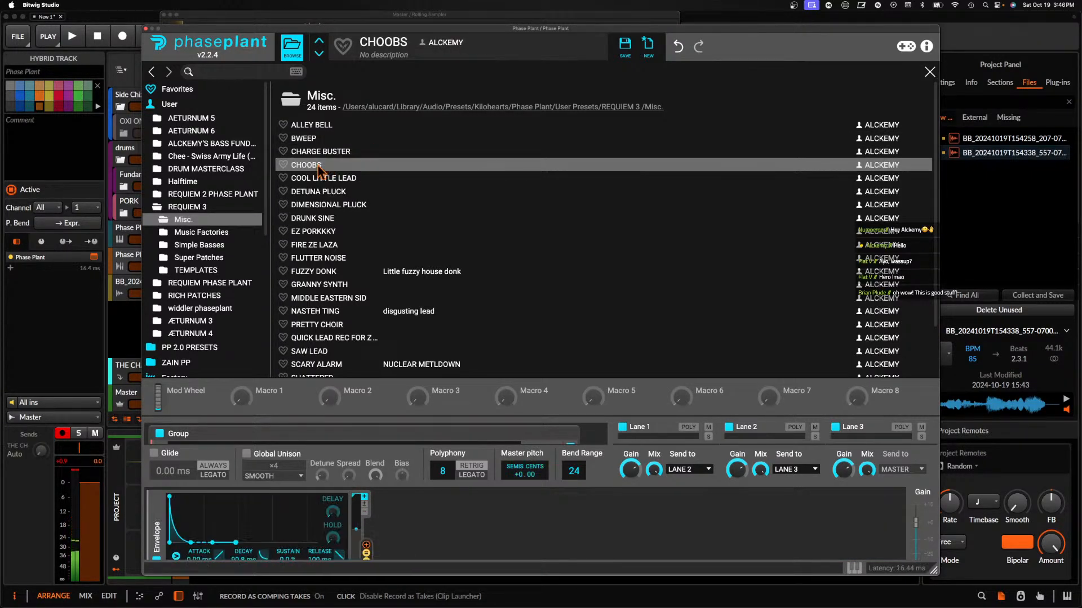
pyautogui.click(359, 179)
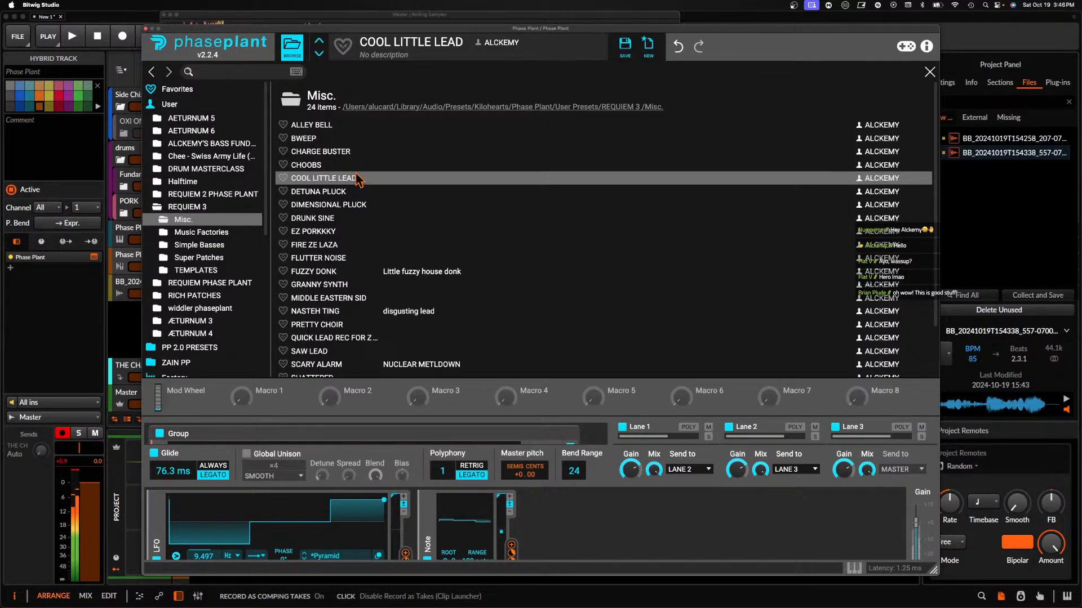
pyautogui.click(364, 196)
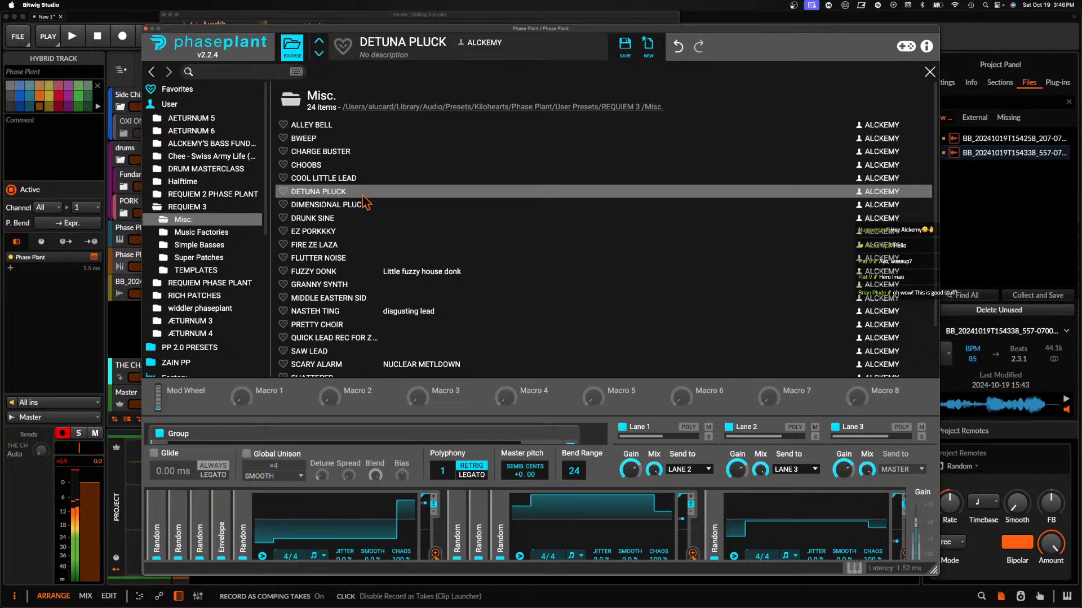
pyautogui.click(360, 204)
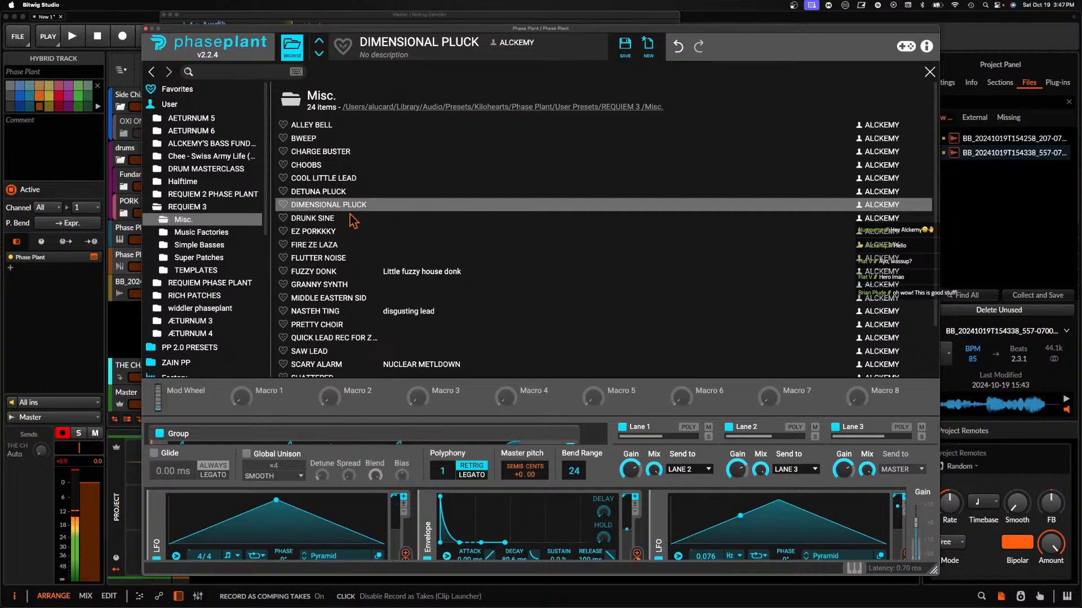
# Audition DRUNK SINE, EZ PORKKKY, FIRE ZE LAZA, FLUTTER NOISE, FUZZY DONK, GRANNY SYNTH and MIDDLE EASTERN SID in order
pyautogui.click(315, 221)
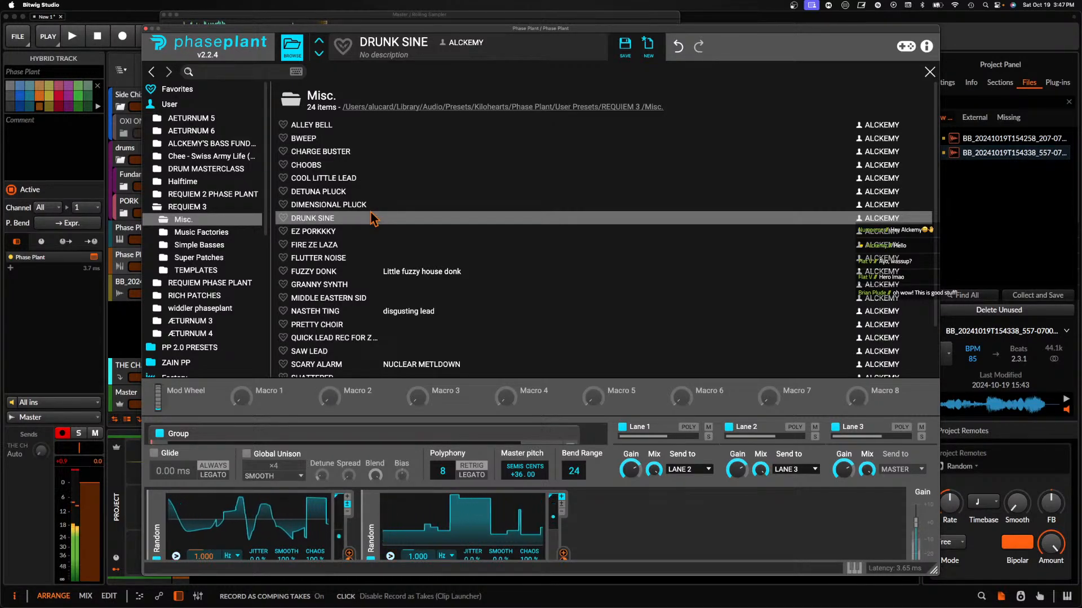
pyautogui.click(348, 232)
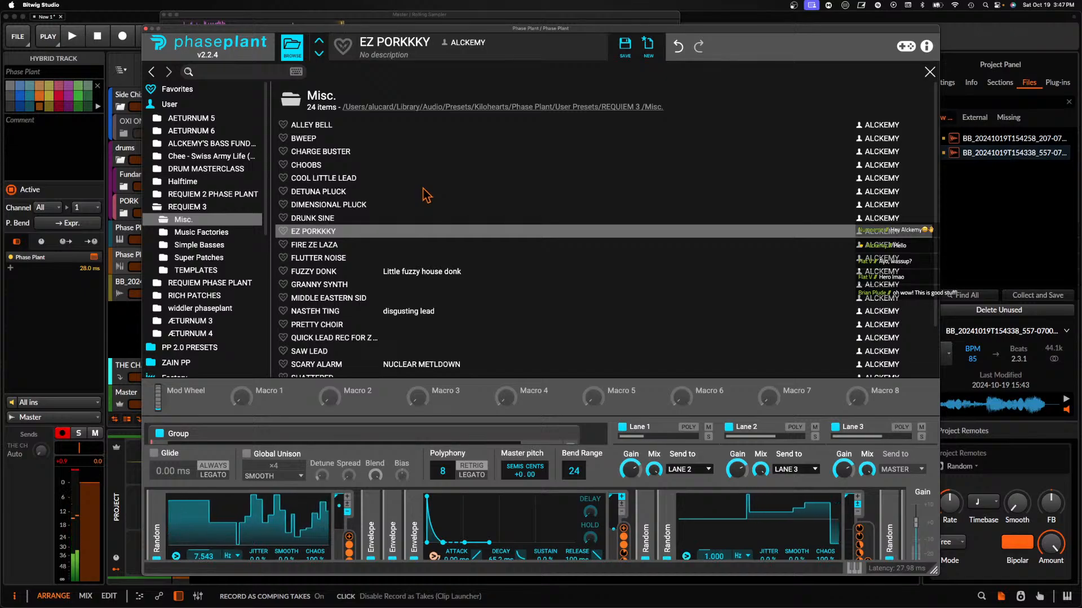
pyautogui.click(333, 248)
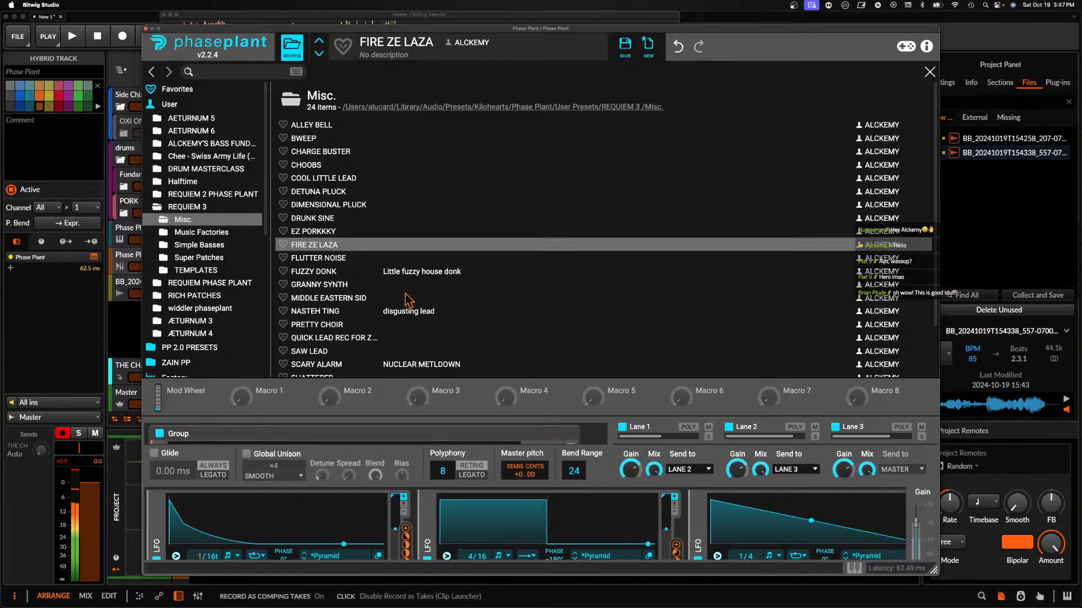
pyautogui.click(324, 261)
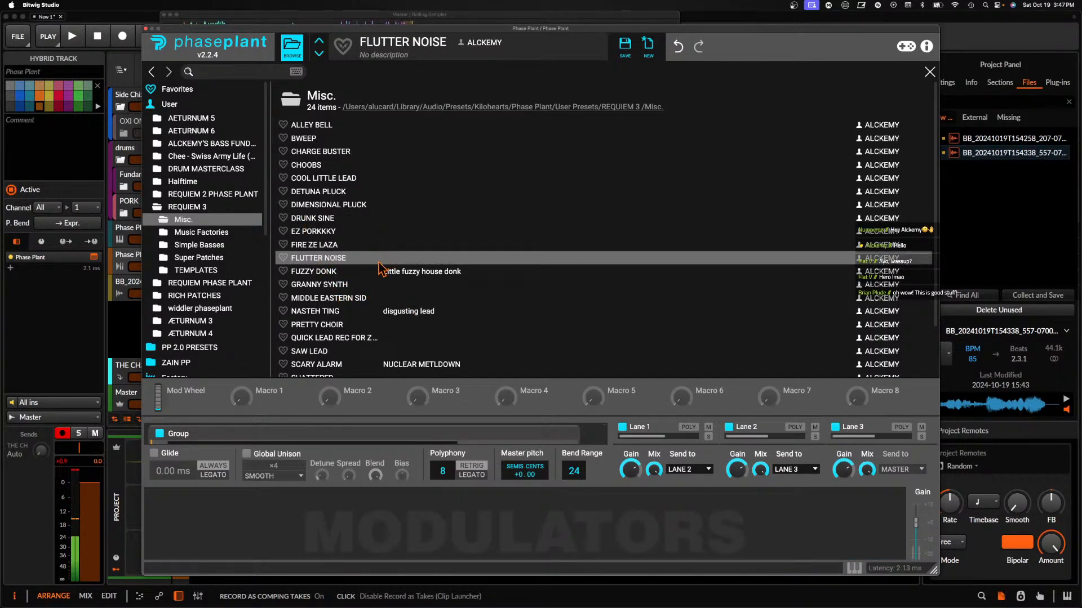
pyautogui.click(320, 272)
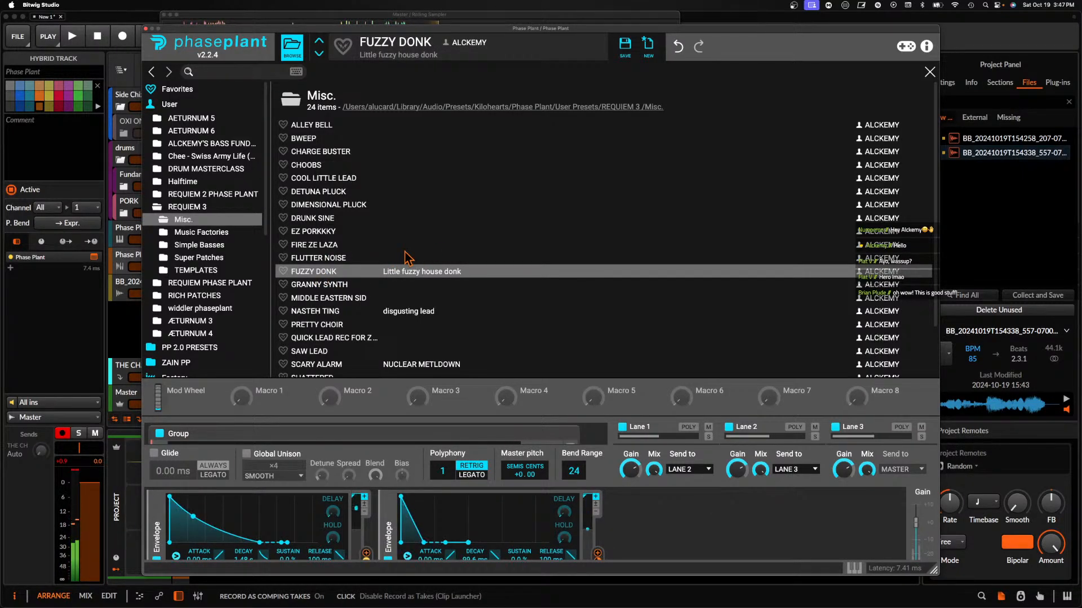
pyautogui.click(338, 287)
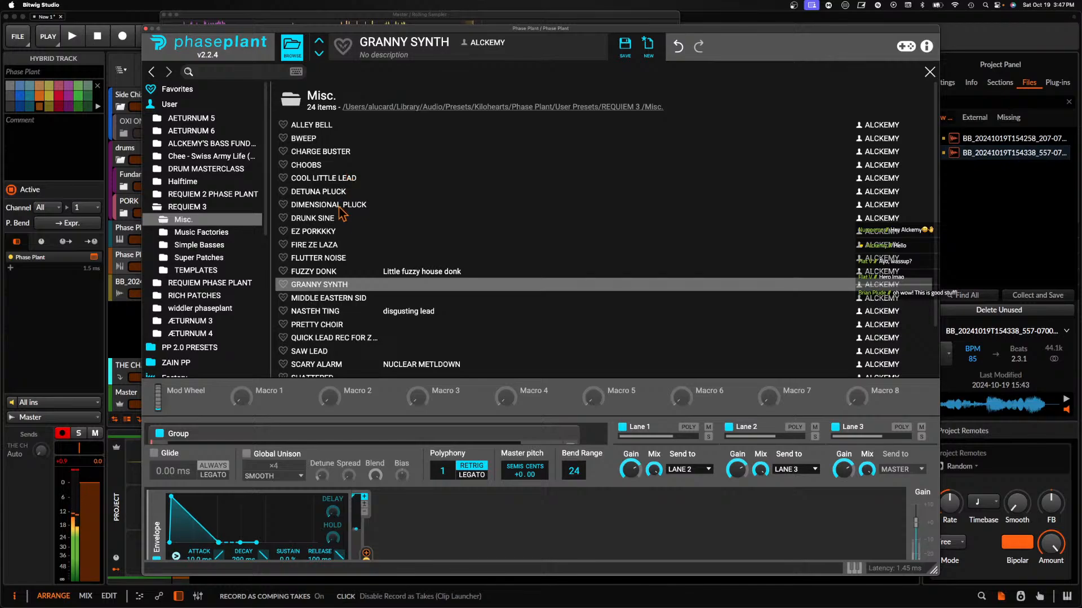
pyautogui.click(319, 298)
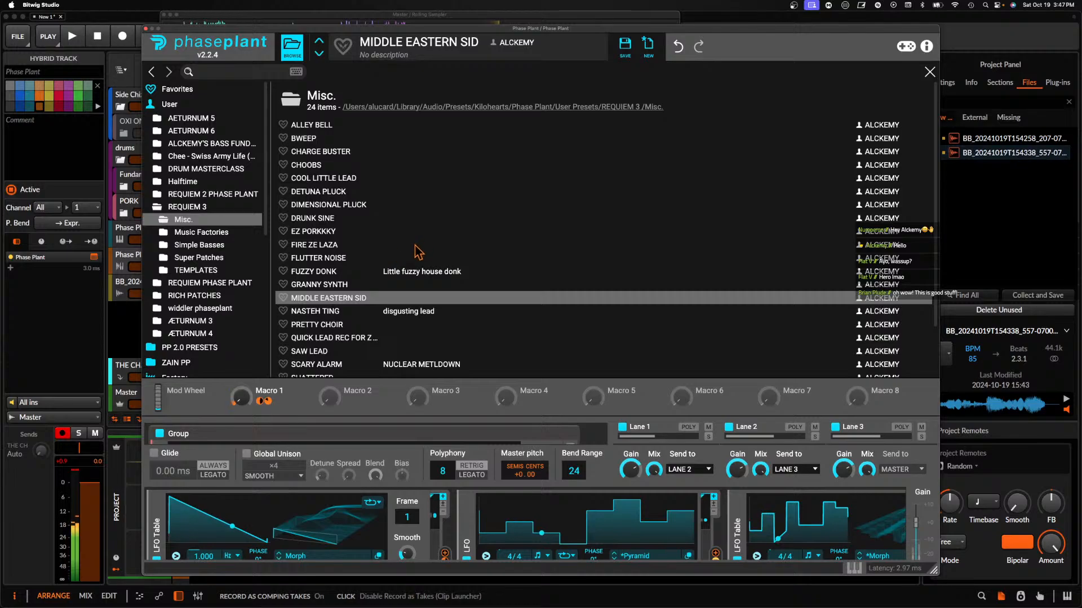
# Audition the NASTEH TING and PRETTY CHOIR presets further down the Misc. folder
pyautogui.scroll(-4, 361, 283)
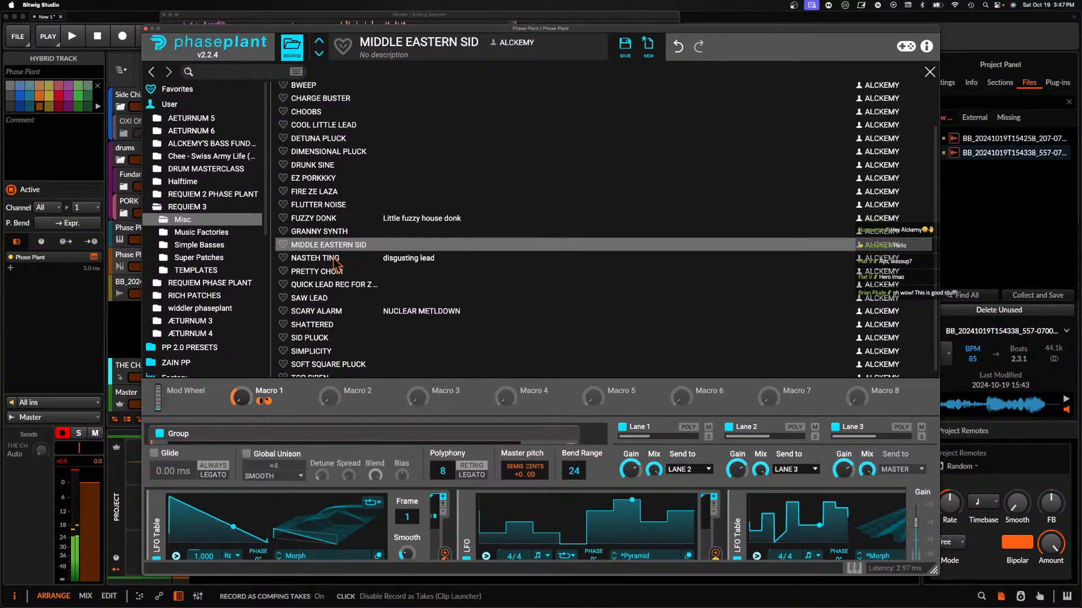
pyautogui.click(366, 258)
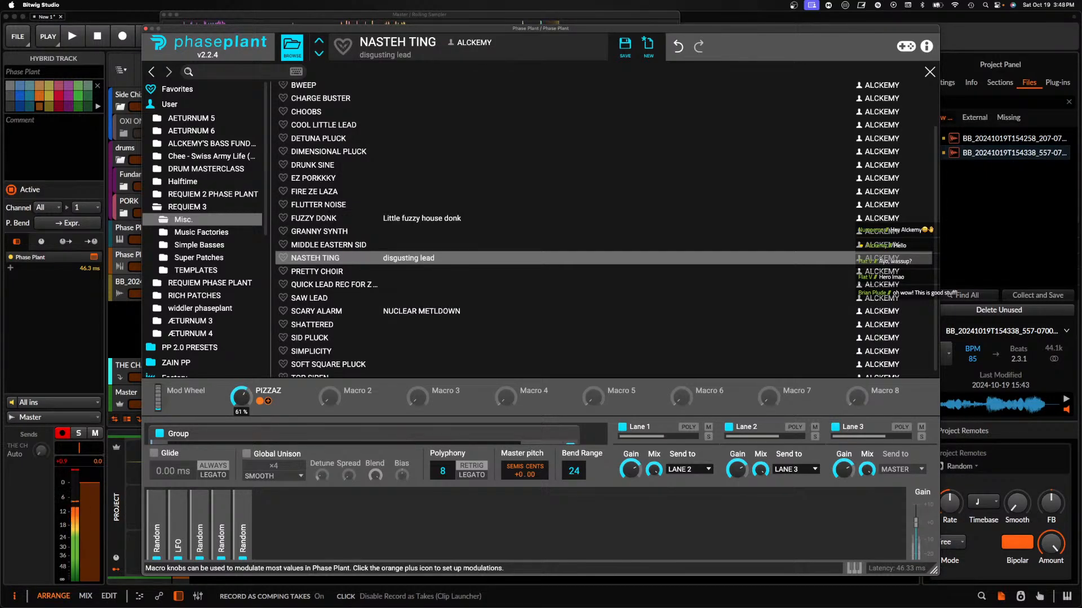
pyautogui.click(323, 272)
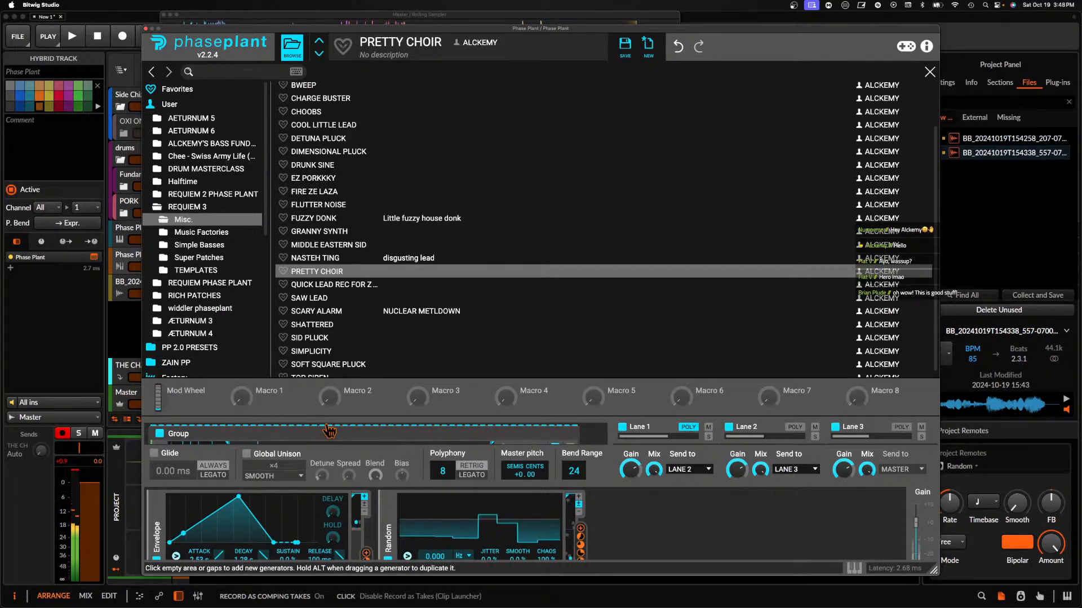
# Load the QUICK LEAD REC preset, close the preset browser, and advance to the SAW LEAD preset
pyautogui.click(316, 286)
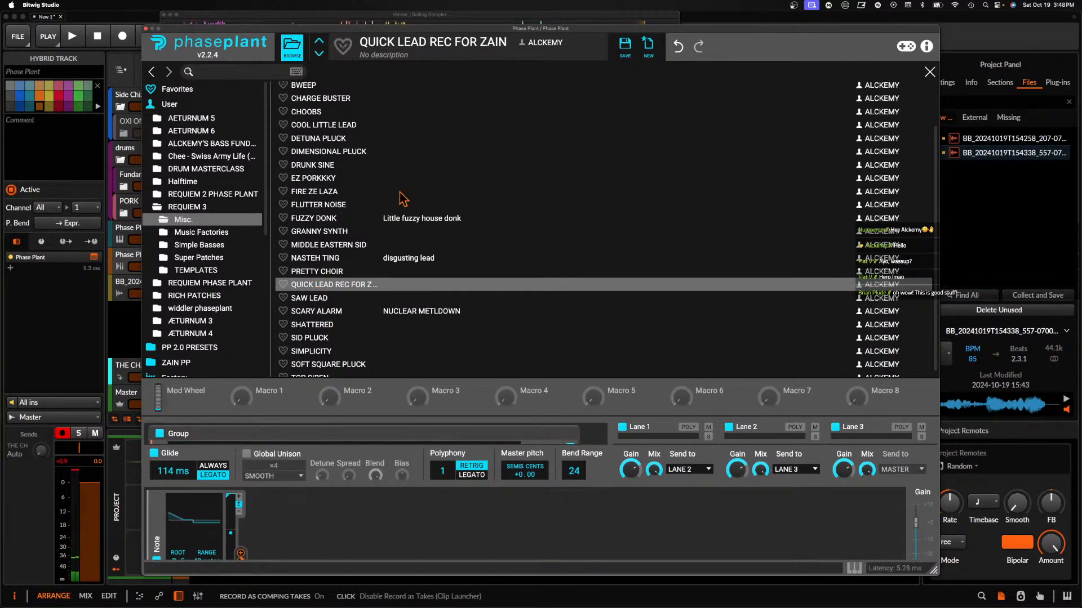
pyautogui.click(292, 50)
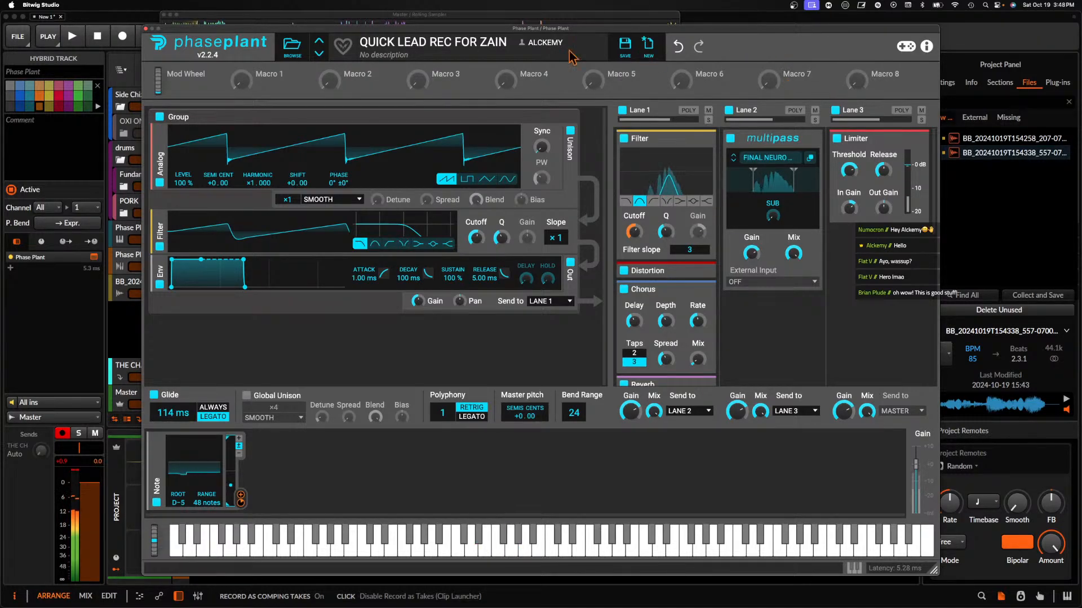
pyautogui.click(319, 54)
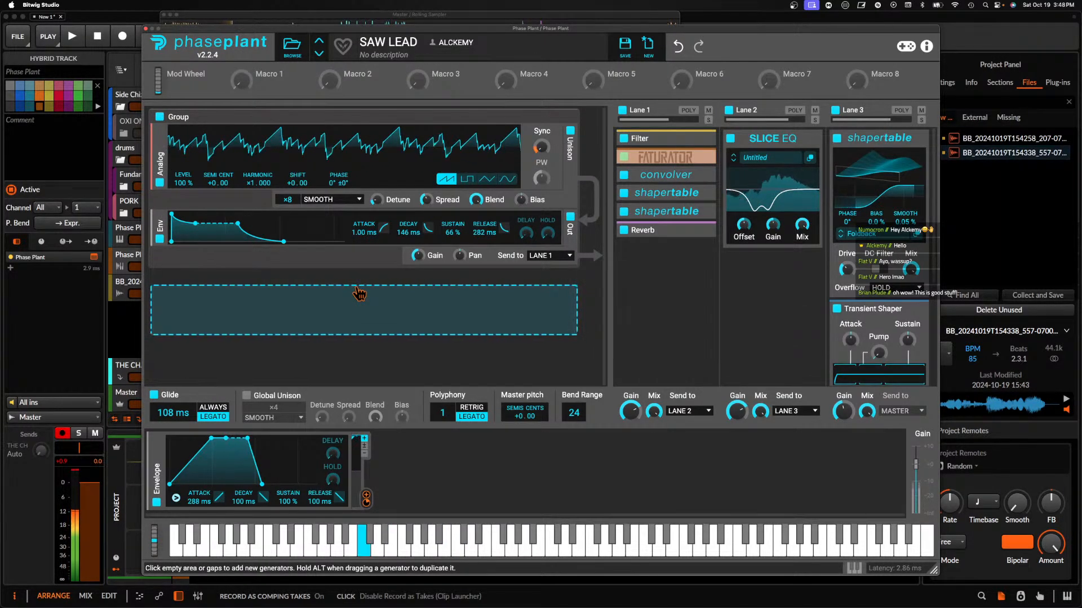
# Audition the presets SCARY ALARM, SHATTERED, SID PLUCK, SIMPLICITY, SOFT SQUARE PLUCK and TOP SIREN one after another
pyautogui.click(319, 53)
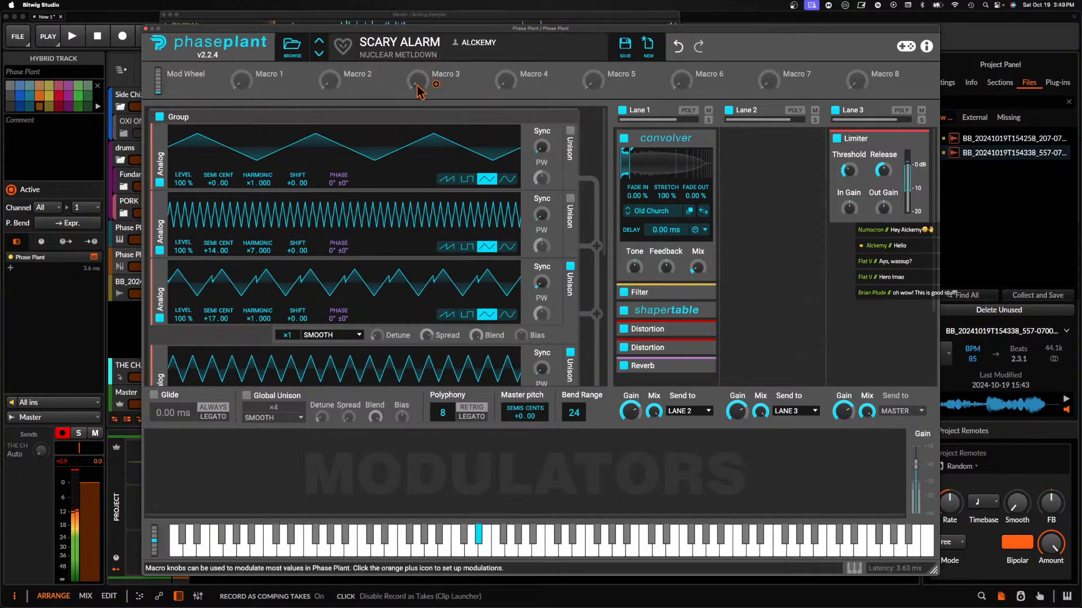
pyautogui.click(319, 53)
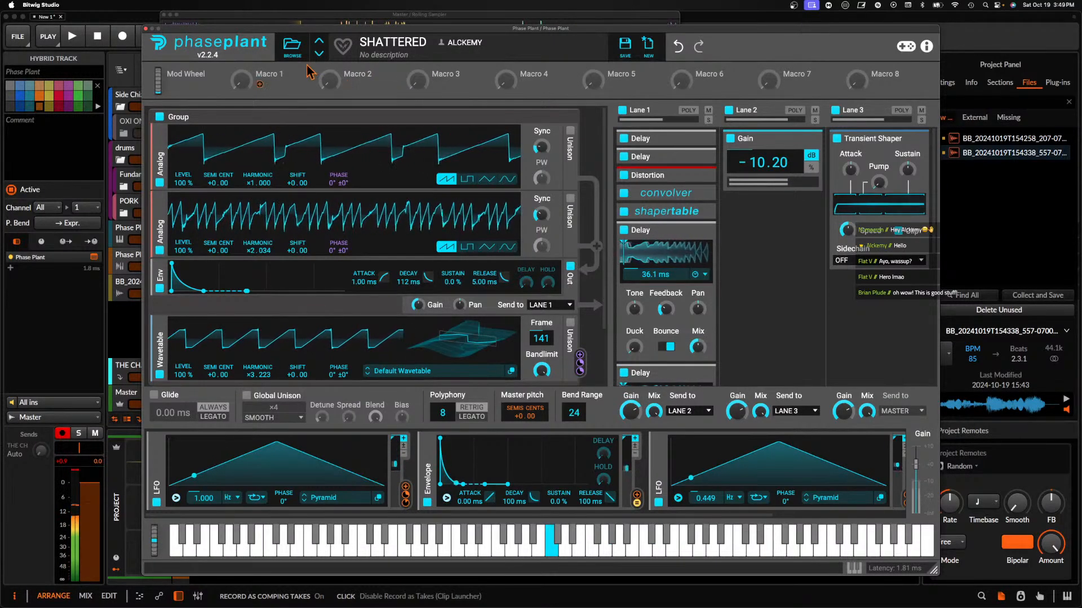
pyautogui.click(320, 51)
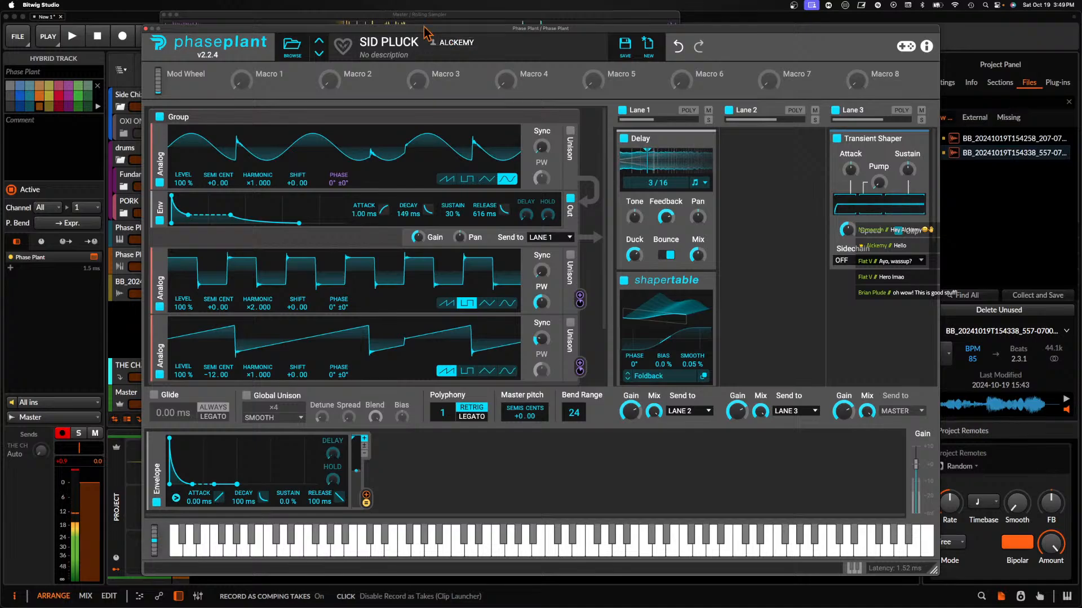
pyautogui.click(319, 54)
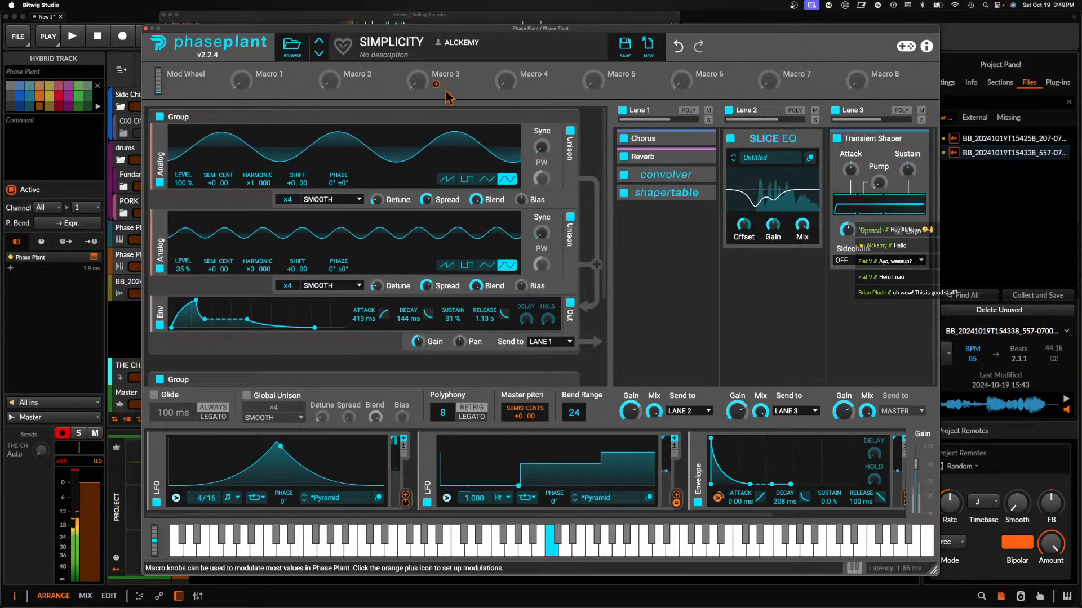
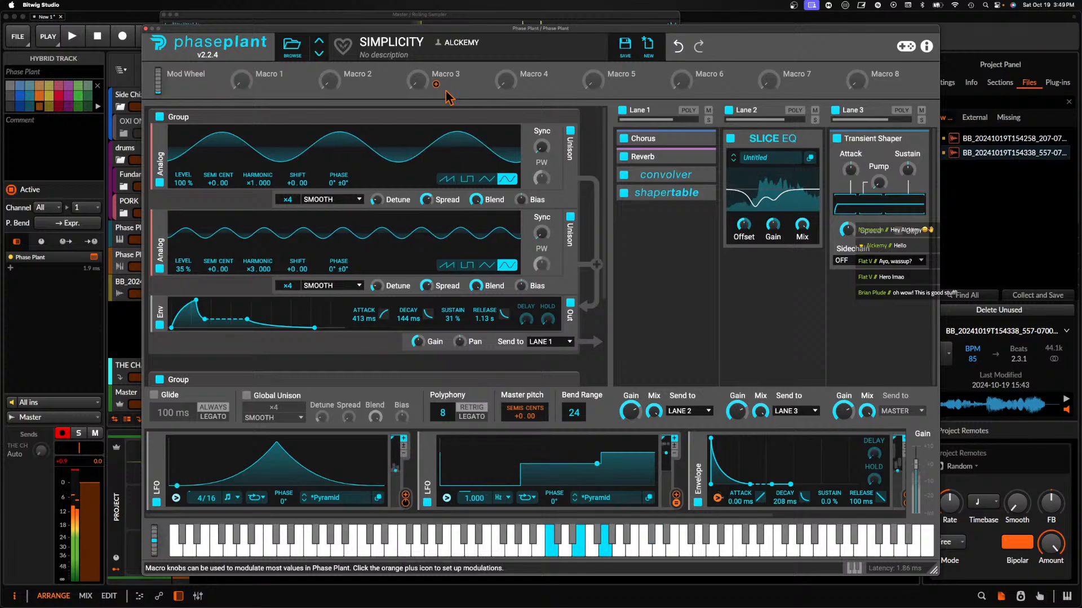
pyautogui.click(319, 54)
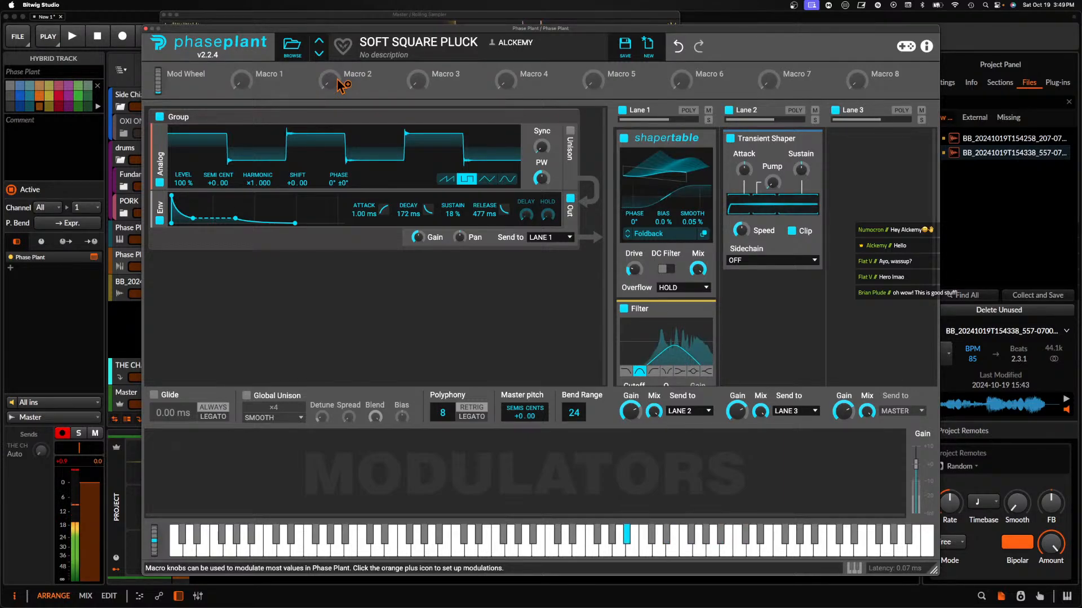
pyautogui.click(319, 54)
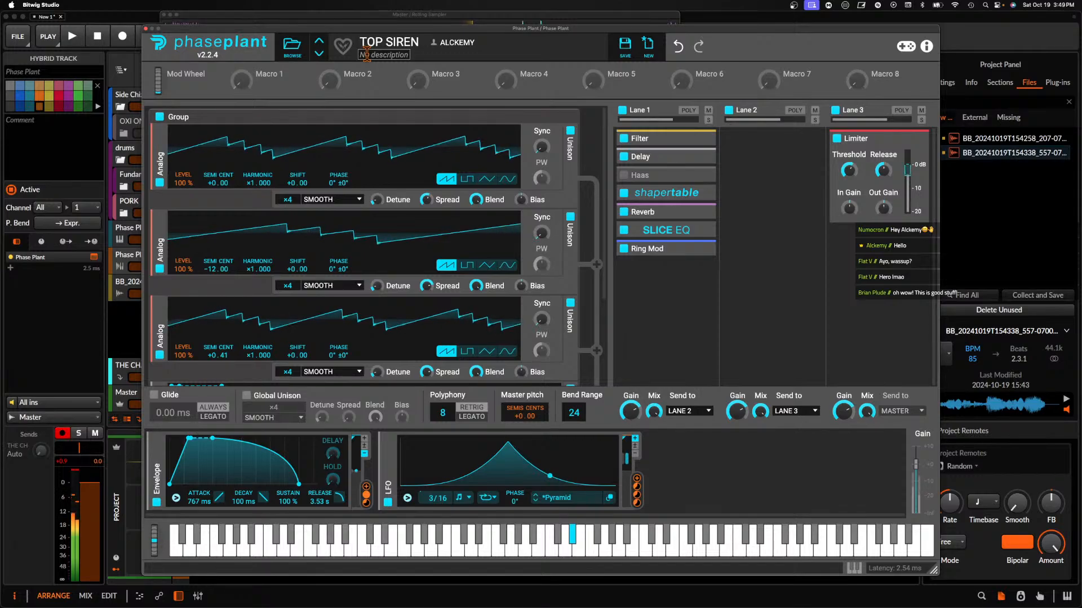
# Advance past the end of the Misc. folder through ALLEY BELL, BWEEP and CHARGE BUSTER to CHOOBS
pyautogui.click(318, 54)
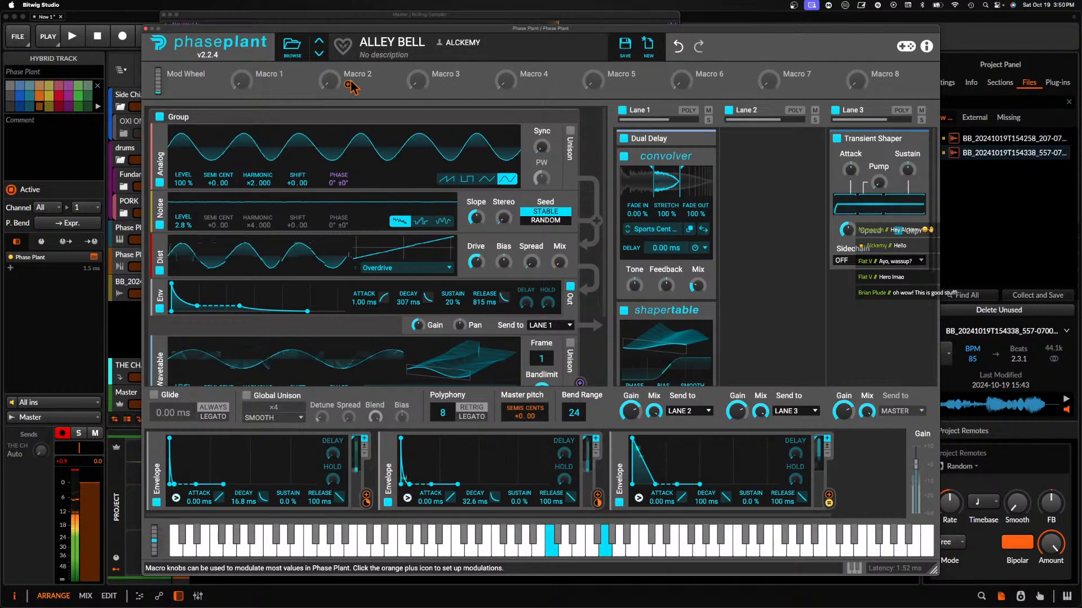
pyautogui.click(319, 53)
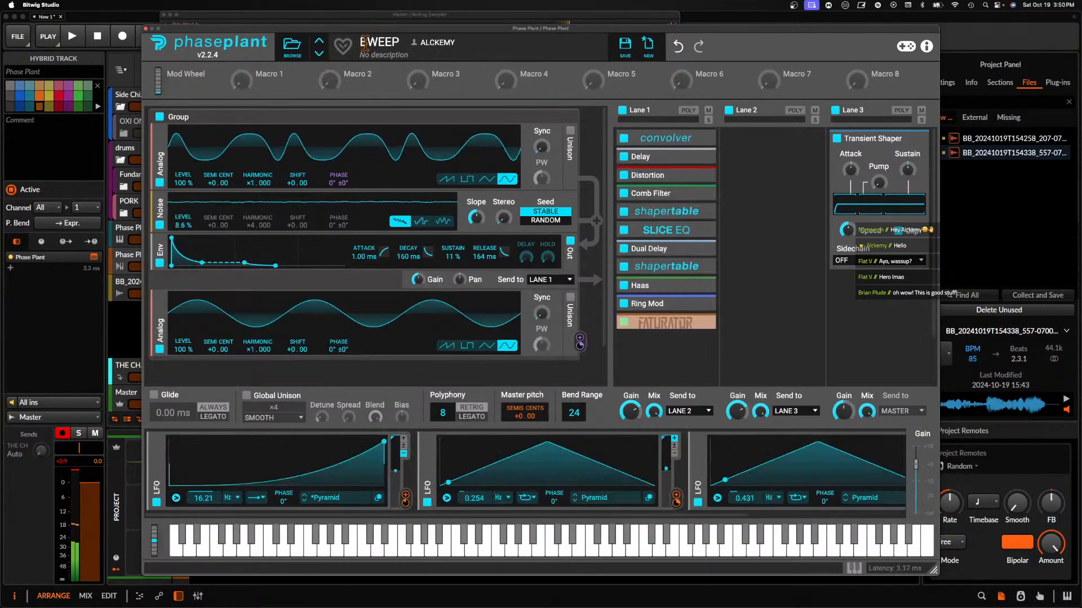
pyautogui.click(319, 55)
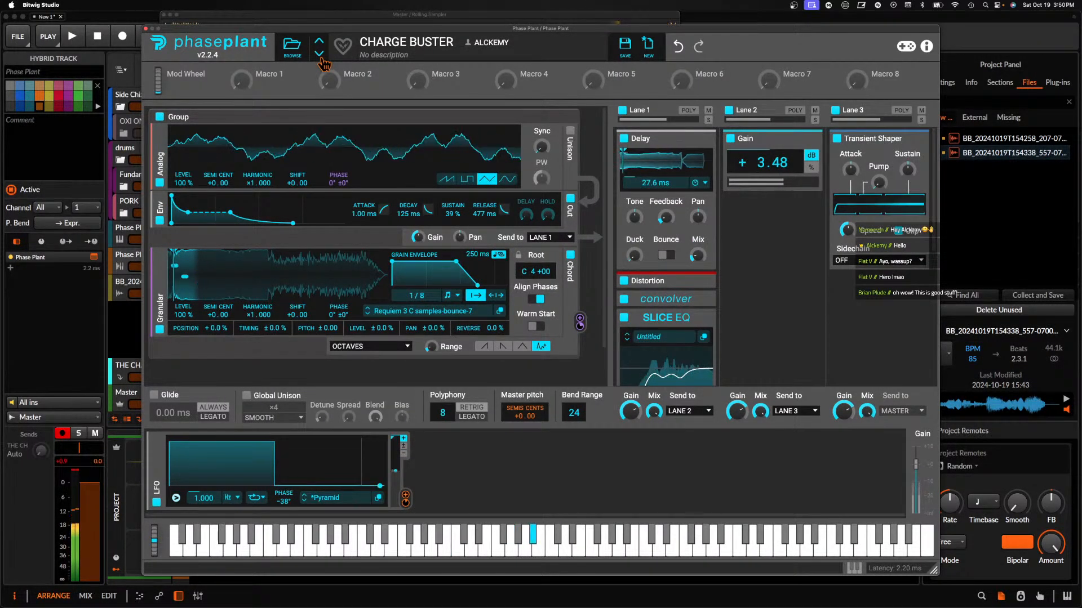
pyautogui.click(320, 55)
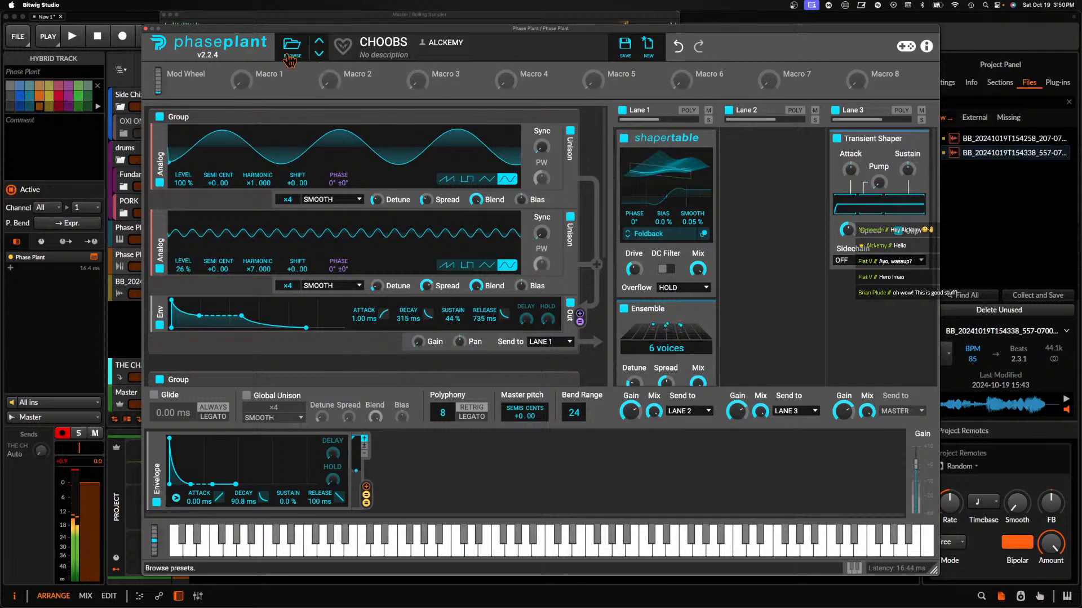
# Reopen the Phase Plant window, load ANGY from REQUIEM 3's Simple Basses folder, and close the preset browser
pyautogui.click(146, 28)
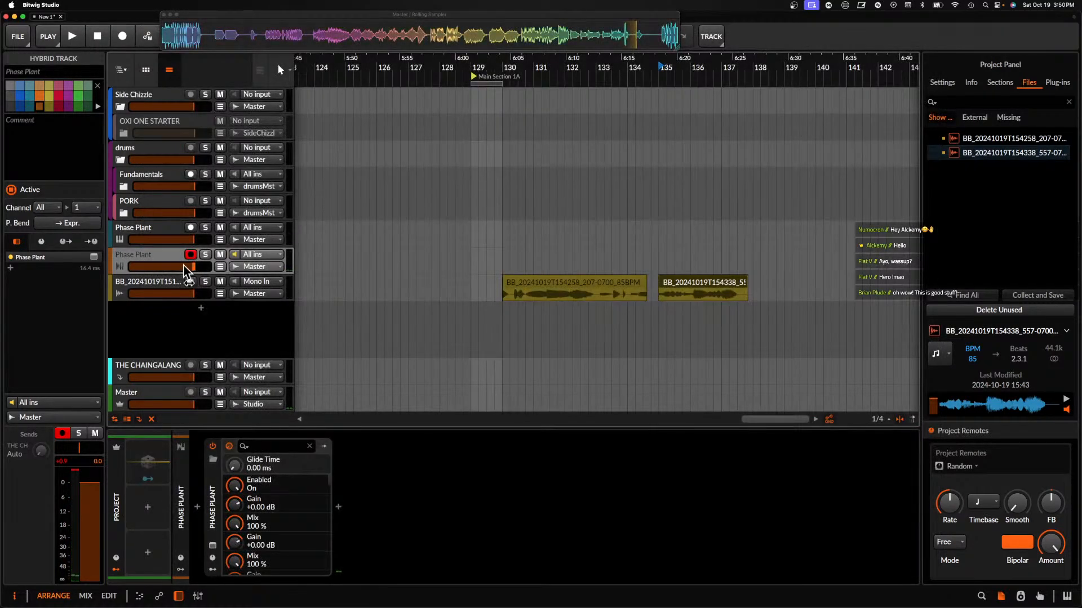
pyautogui.click(213, 544)
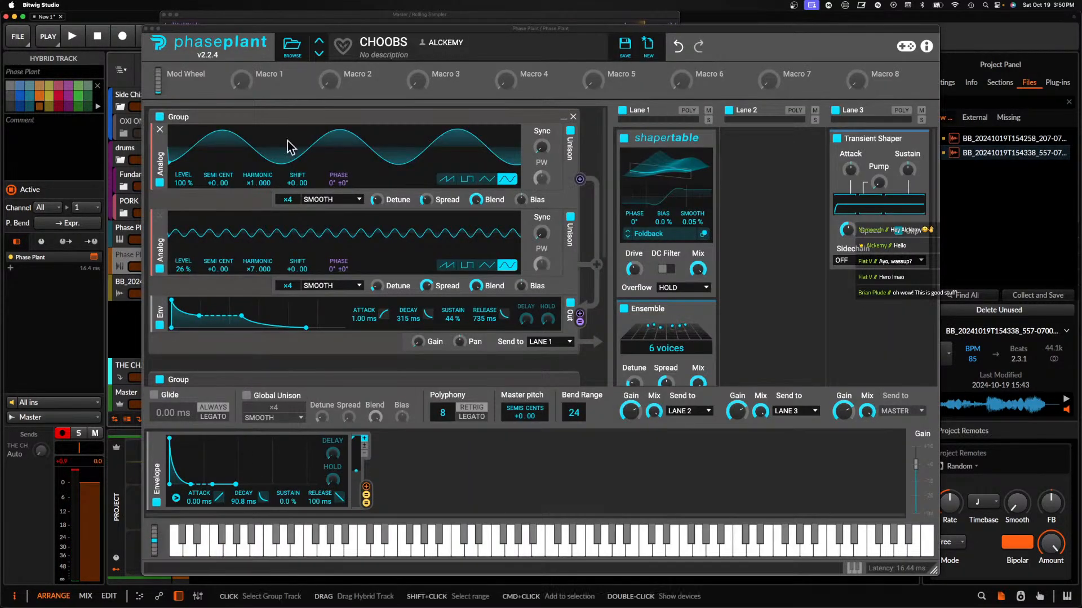
pyautogui.click(292, 48)
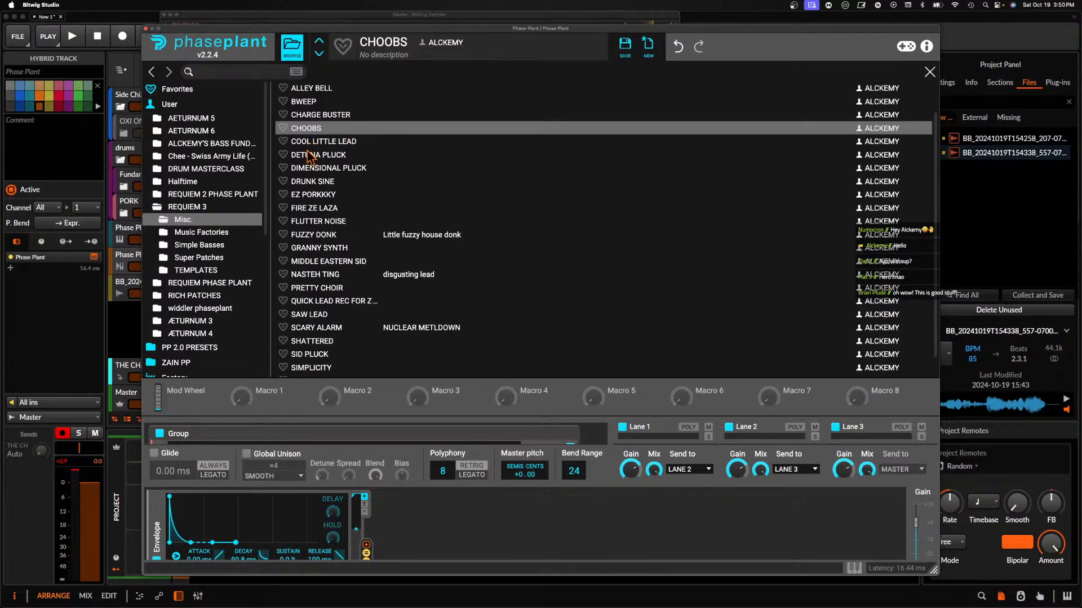
pyautogui.click(198, 245)
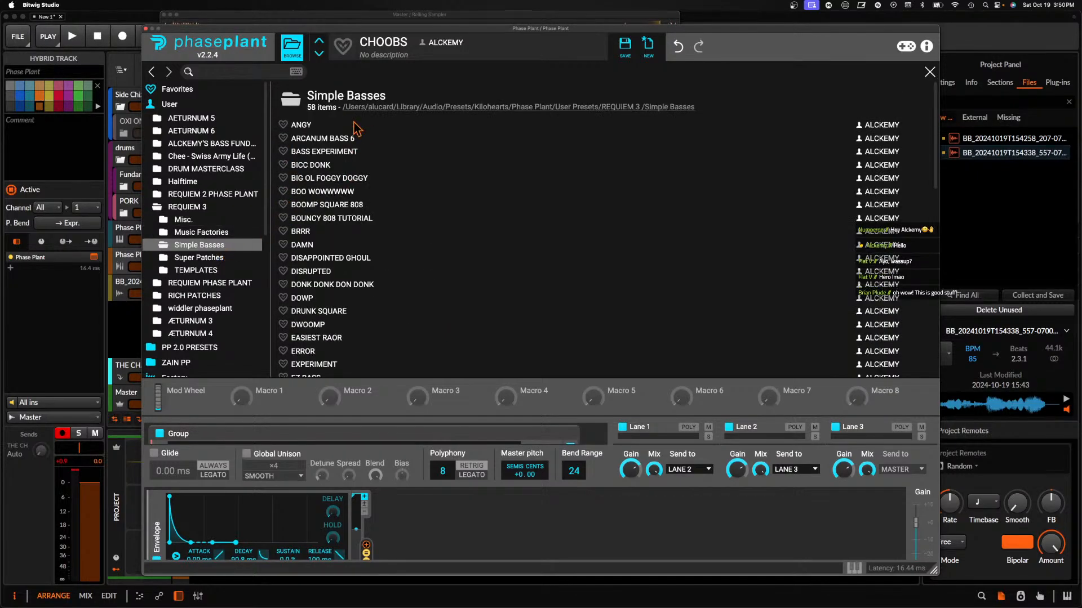
pyautogui.click(320, 125)
pyautogui.click(291, 48)
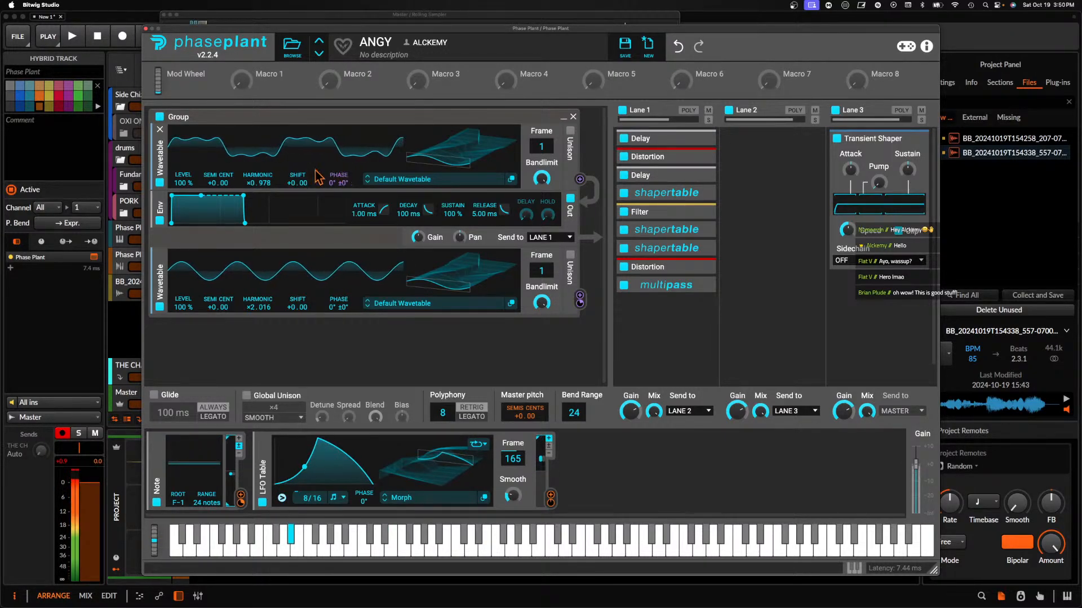
# Audition ARCANUM BASS 6 and BASS EXPERIMENT, trying out BASS EXPERIMENT's RANDOM and GLITCH macros
pyautogui.click(319, 54)
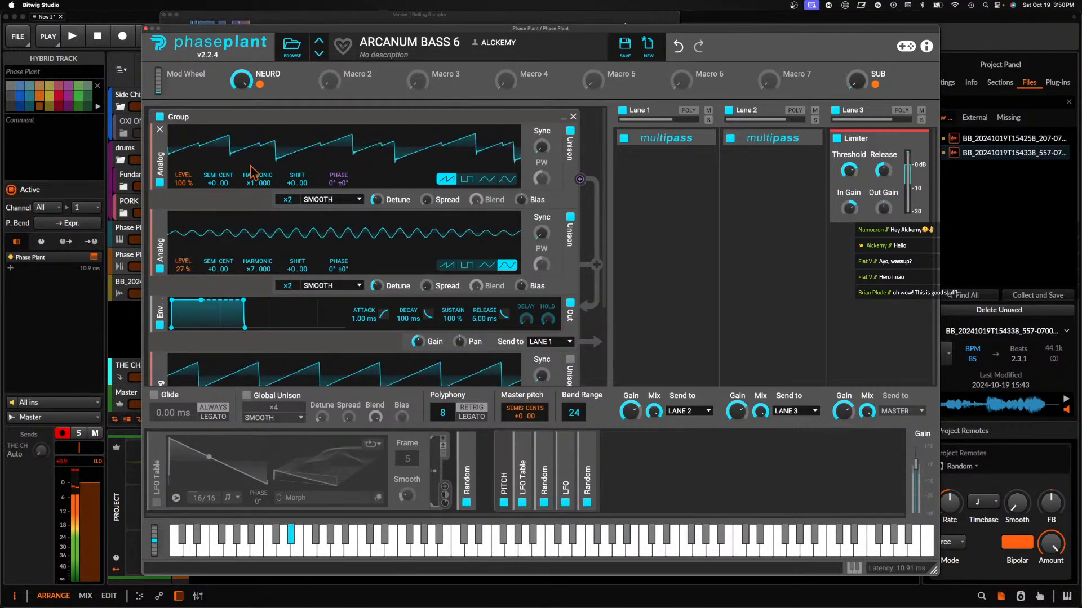
pyautogui.click(319, 54)
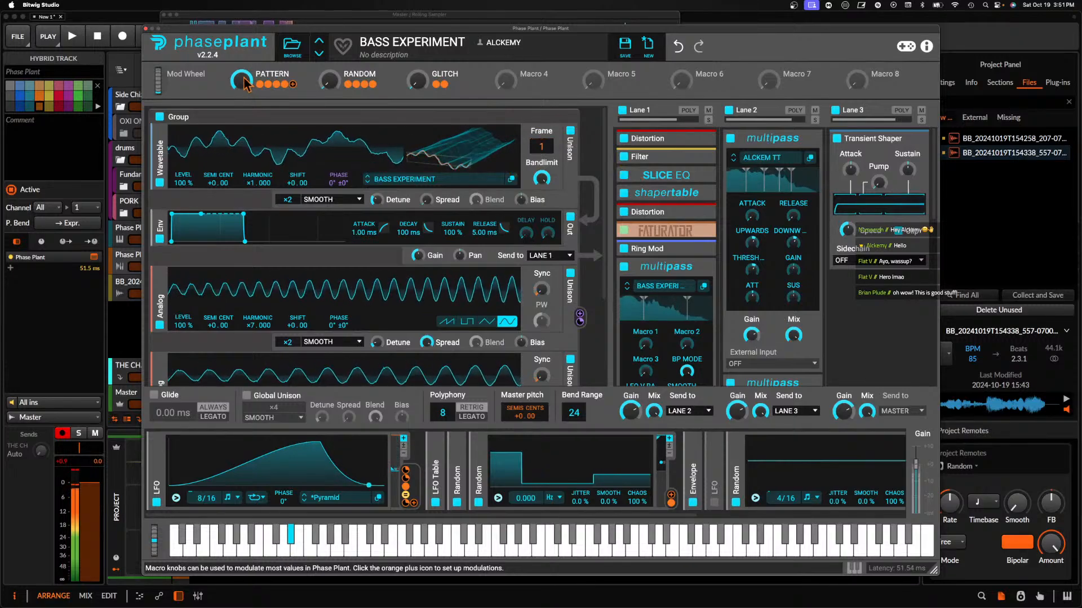
pyautogui.moveTo(330, 80); pyautogui.dragTo(331, 23)
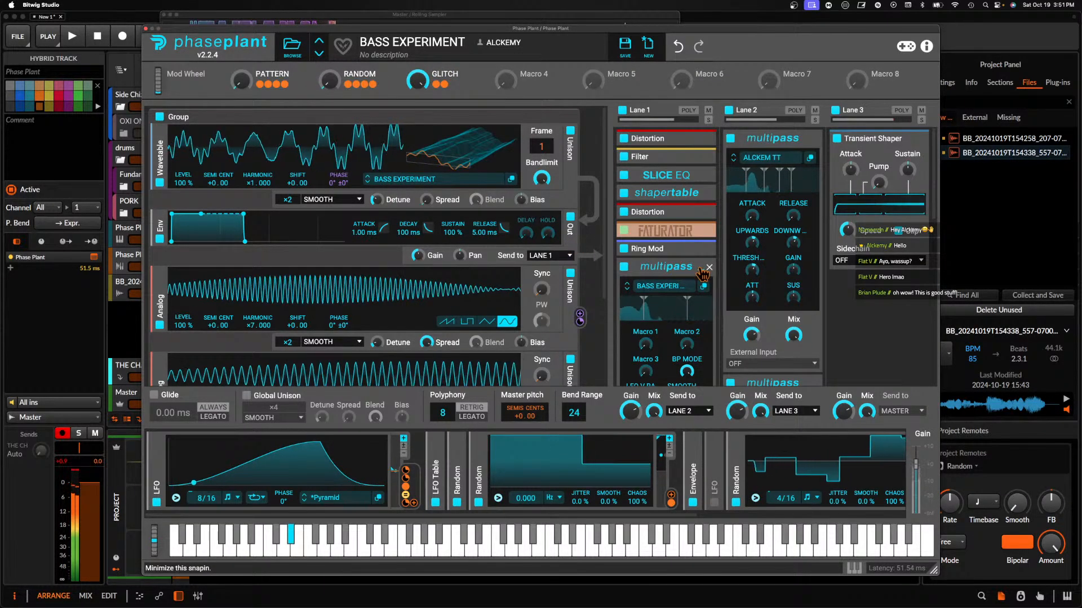
pyautogui.click(365, 85)
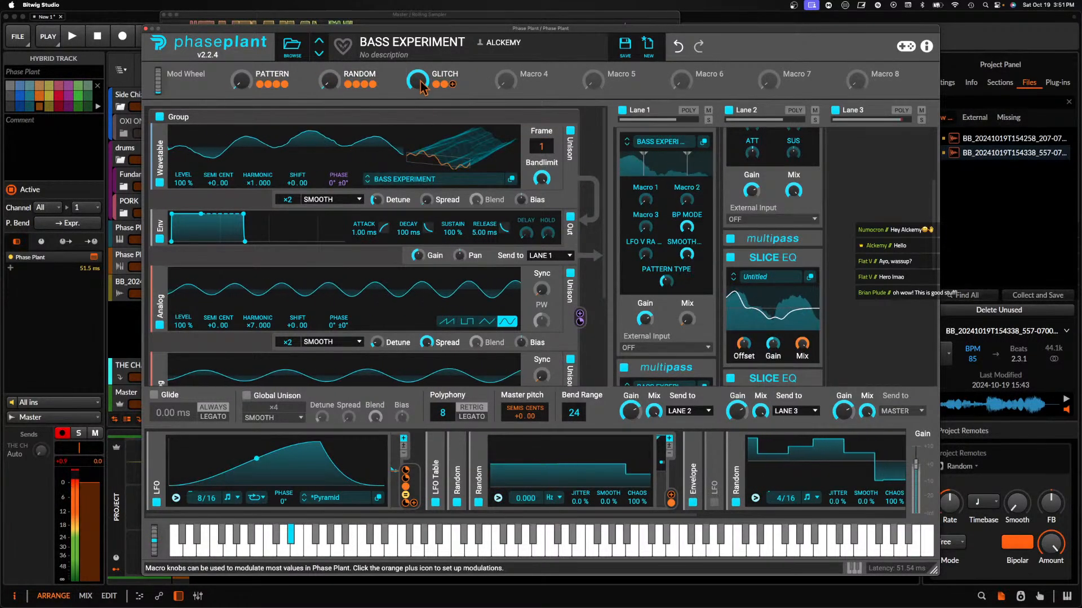
# Audition BICC DONK while moving its FILTER macro, followed by BIG OL FOGGY DOGGY and BOO WOWWWWW
pyautogui.click(319, 55)
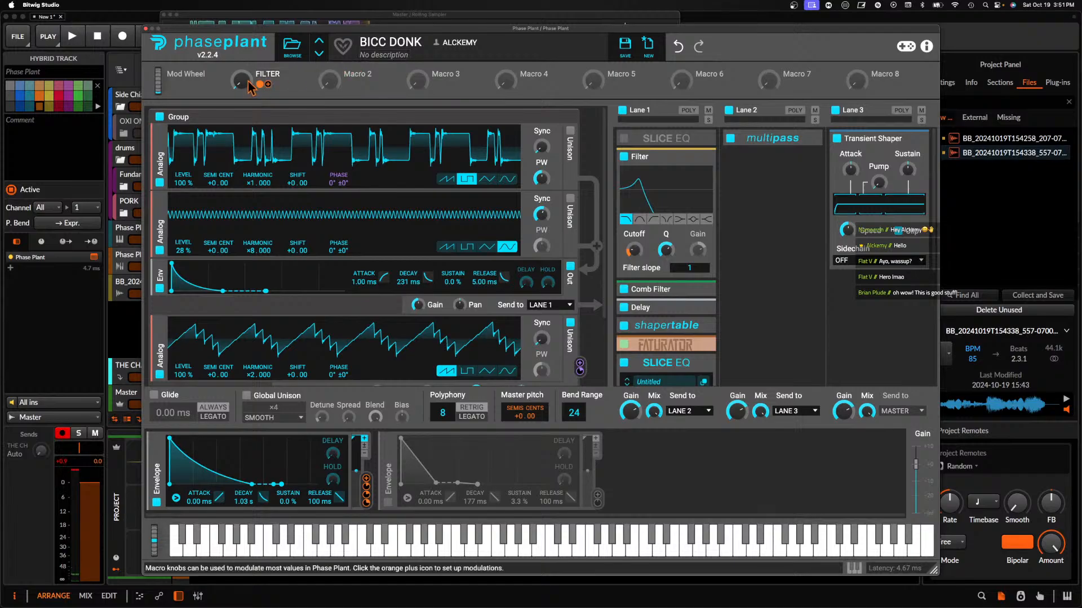
pyautogui.moveTo(241, 80); pyautogui.dragTo(241, 70)
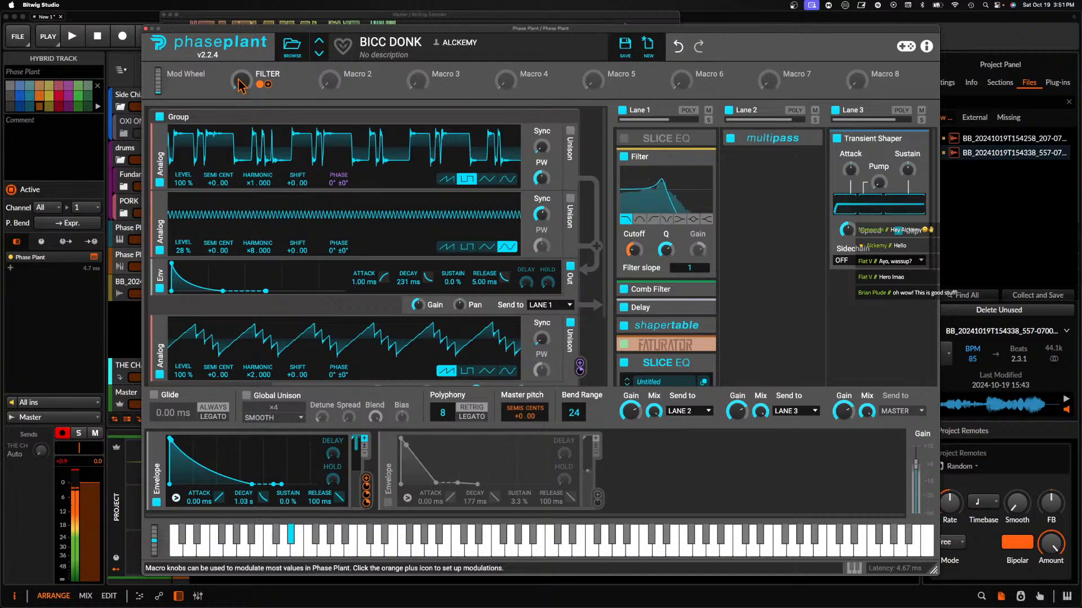
pyautogui.click(319, 54)
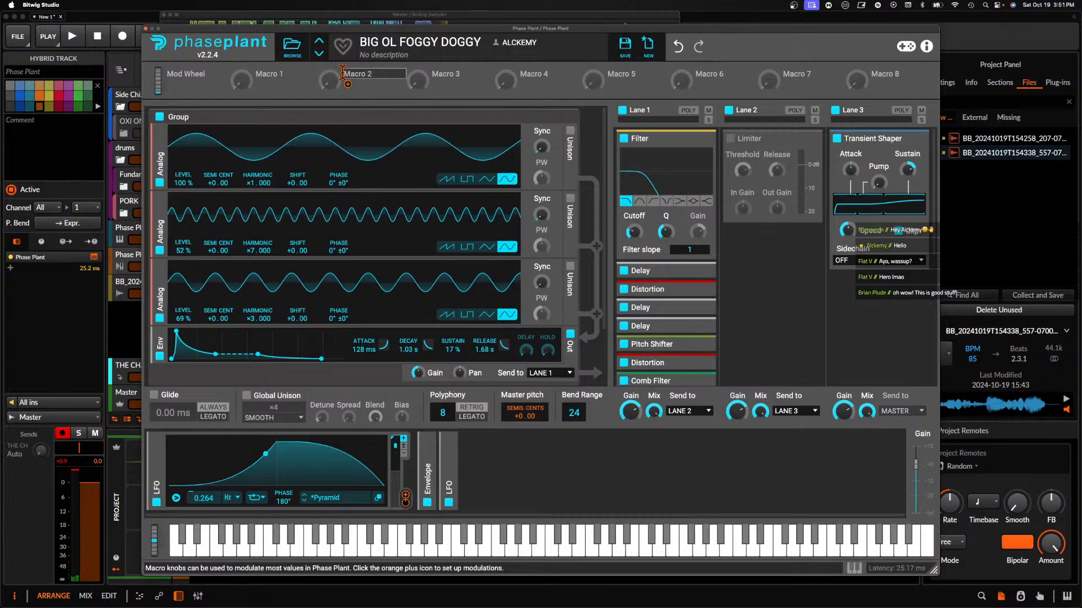
pyautogui.click(320, 54)
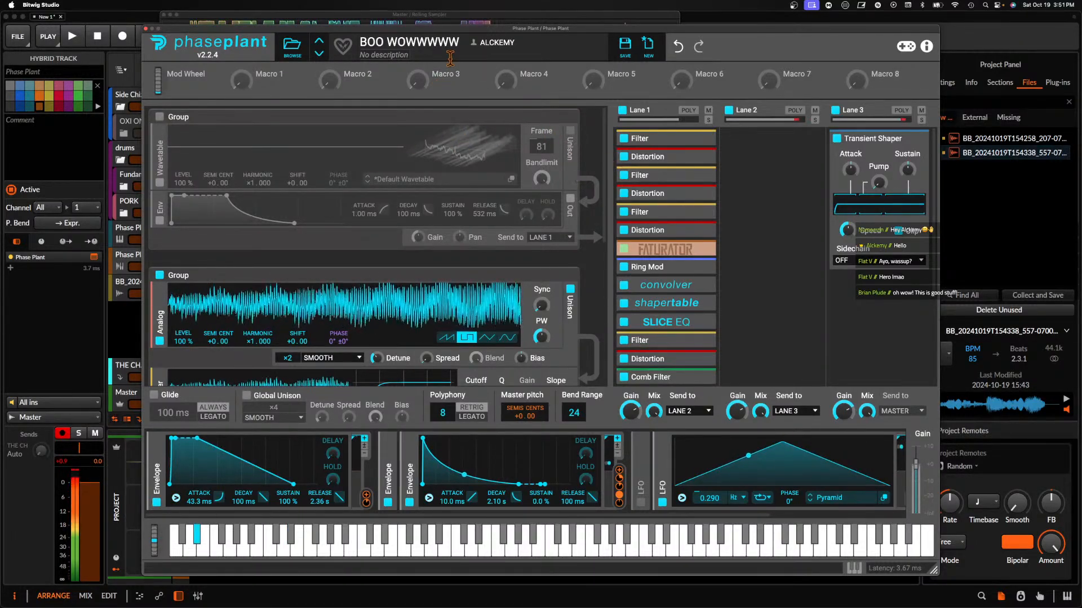
# Audition the Simple Basses presets BOOMP SQUARE 808, BOUNCY 808 TUTORIAL, BRRR and DAMN in order
pyautogui.click(318, 55)
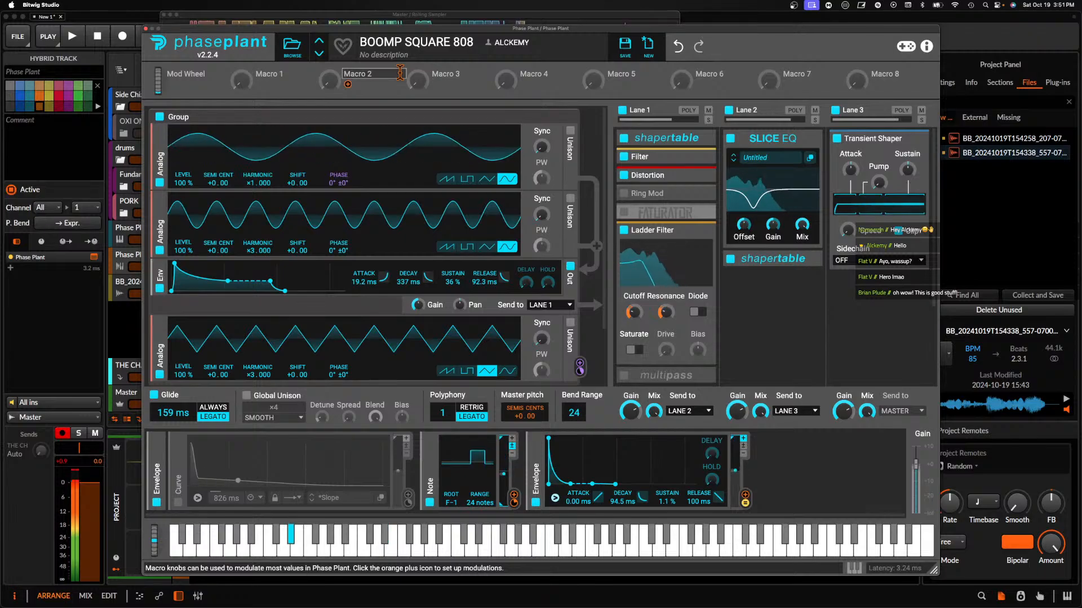
pyautogui.click(318, 55)
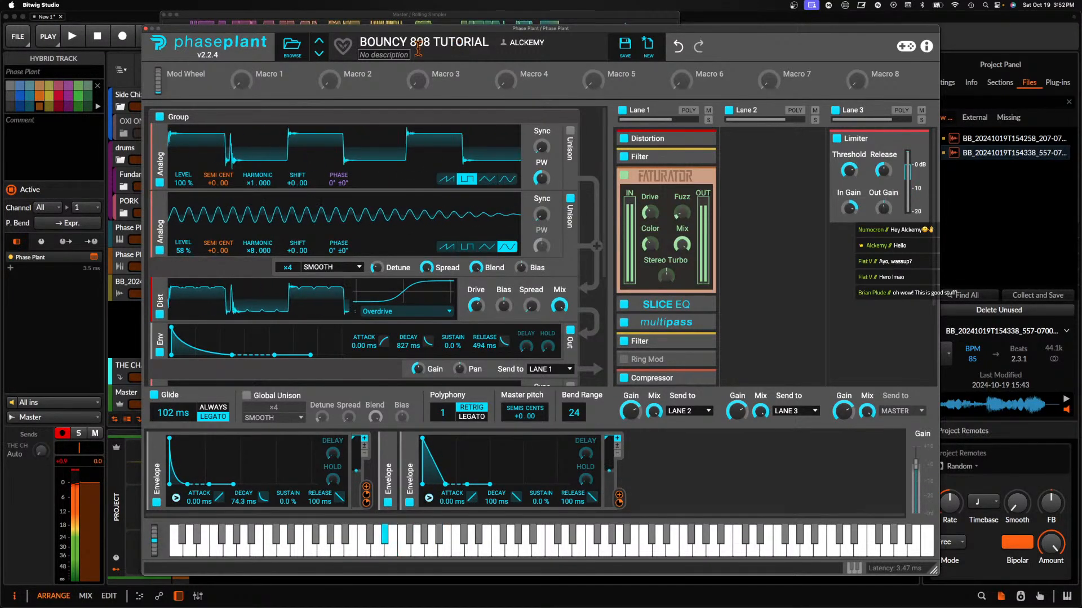
pyautogui.click(319, 56)
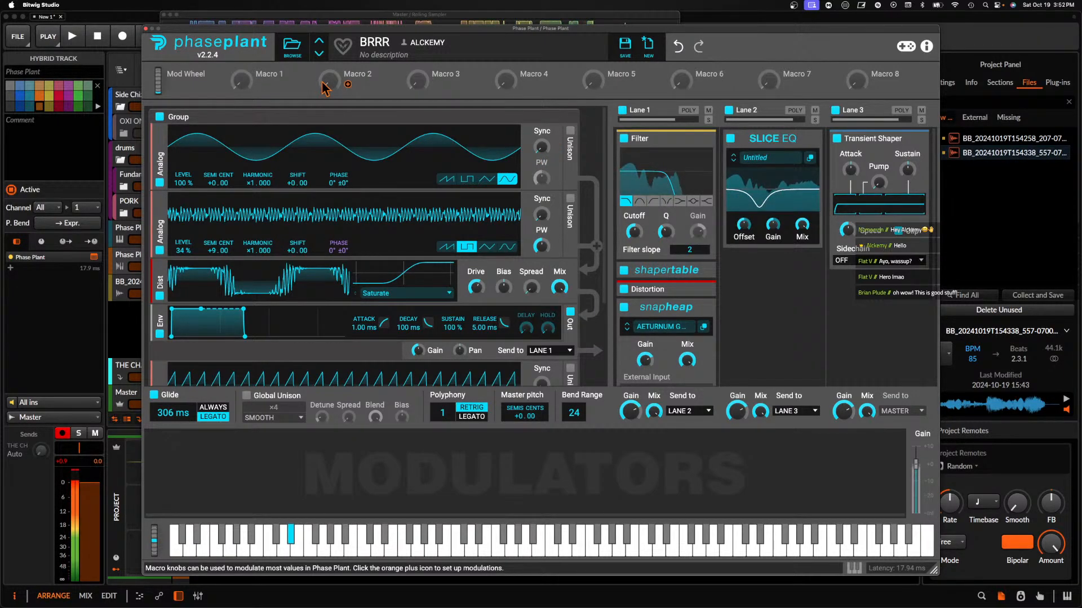
pyautogui.click(322, 55)
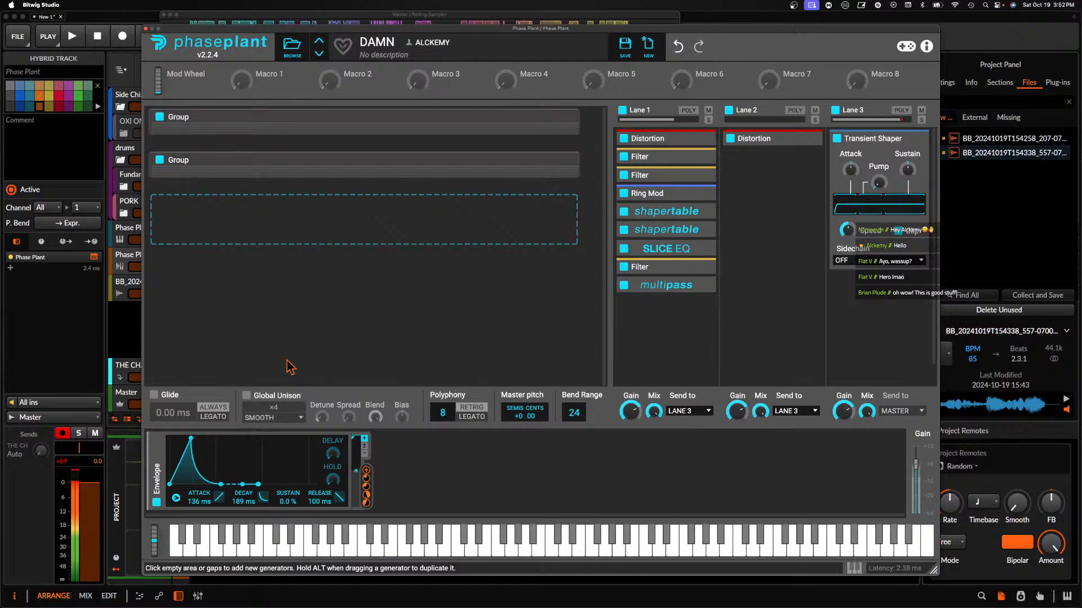
# Load DISAPPOINTED GHOUL and reshape the curves of its first two LFOs, adding a node on the second LFO's falling slope
pyautogui.click(319, 54)
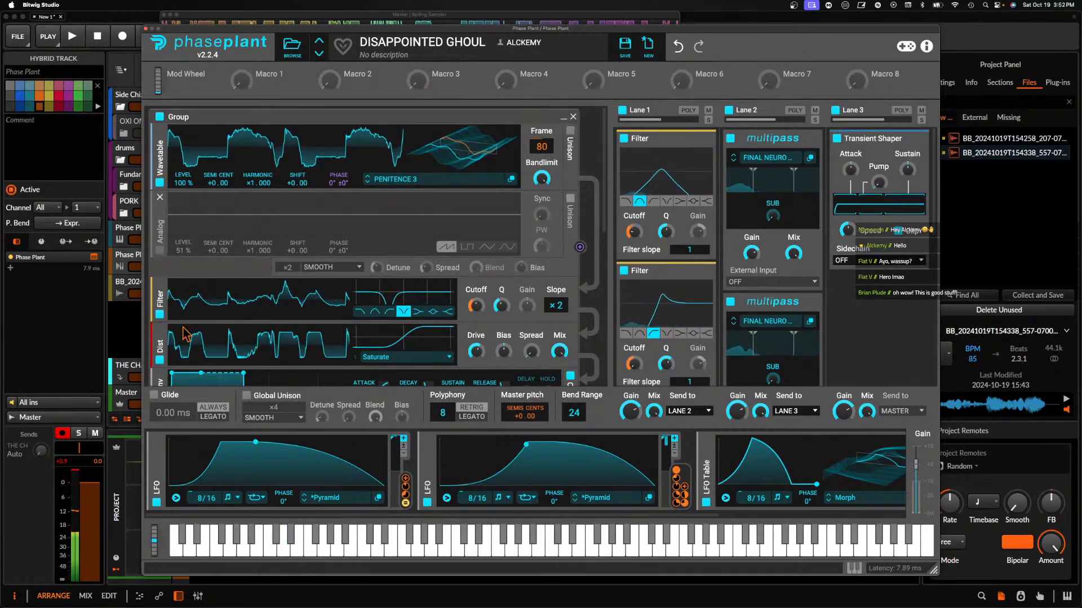
pyautogui.moveTo(214, 473); pyautogui.dragTo(193, 433)
pyautogui.moveTo(302, 448); pyautogui.dragTo(288, 512)
pyautogui.moveTo(225, 451); pyautogui.dragTo(344, 433)
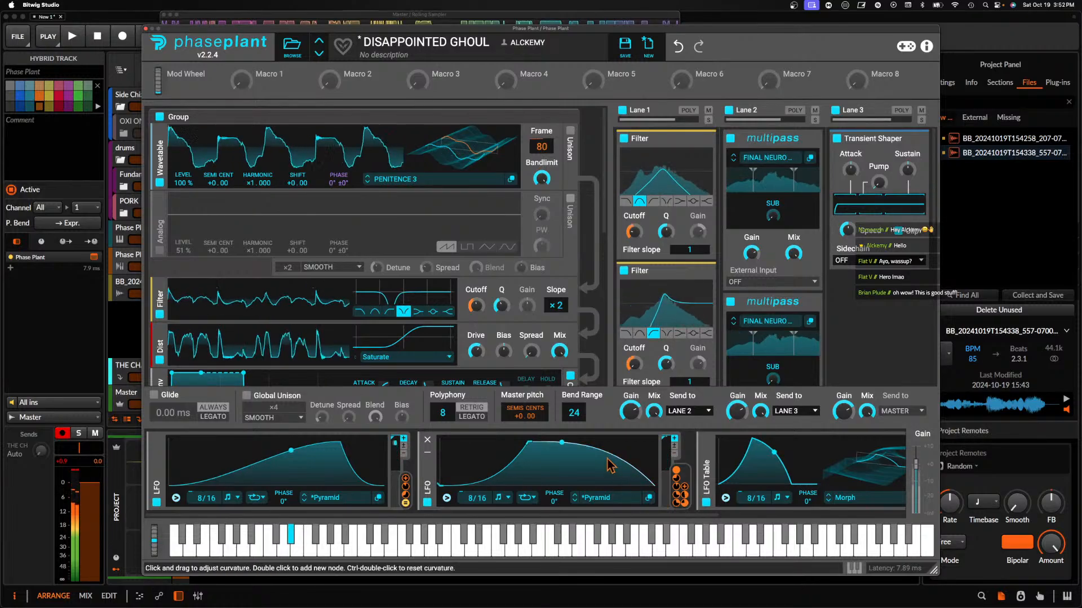
pyautogui.moveTo(608, 461); pyautogui.dragTo(572, 506)
pyautogui.moveTo(505, 472); pyautogui.dragTo(544, 466)
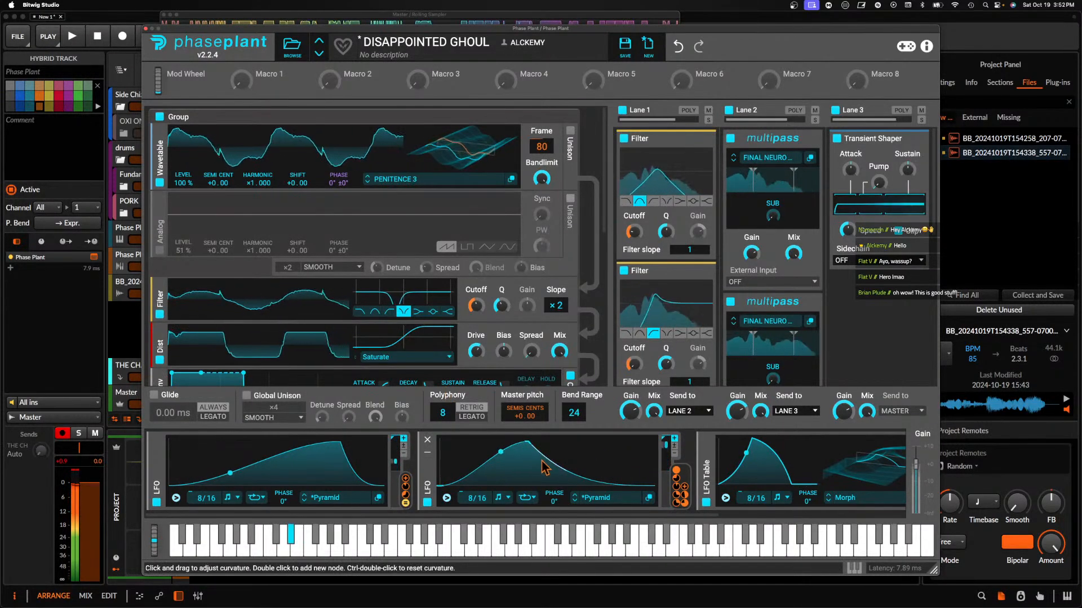
pyautogui.doubleClick(623, 453)
pyautogui.moveTo(642, 466)
pyautogui.mouseDown()
pyautogui.moveTo(587, 500)
pyautogui.moveTo(631, 477)
pyautogui.mouseUp()
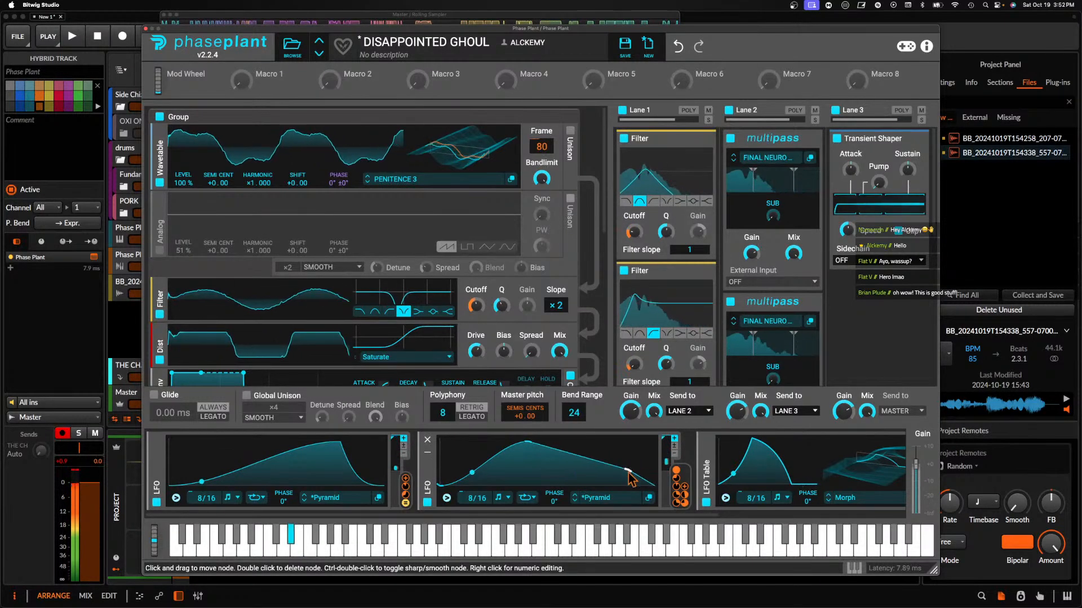
# Audition the DISRUPTED, DONK DONK DON DONK and DOWP bass presets
pyautogui.click(318, 55)
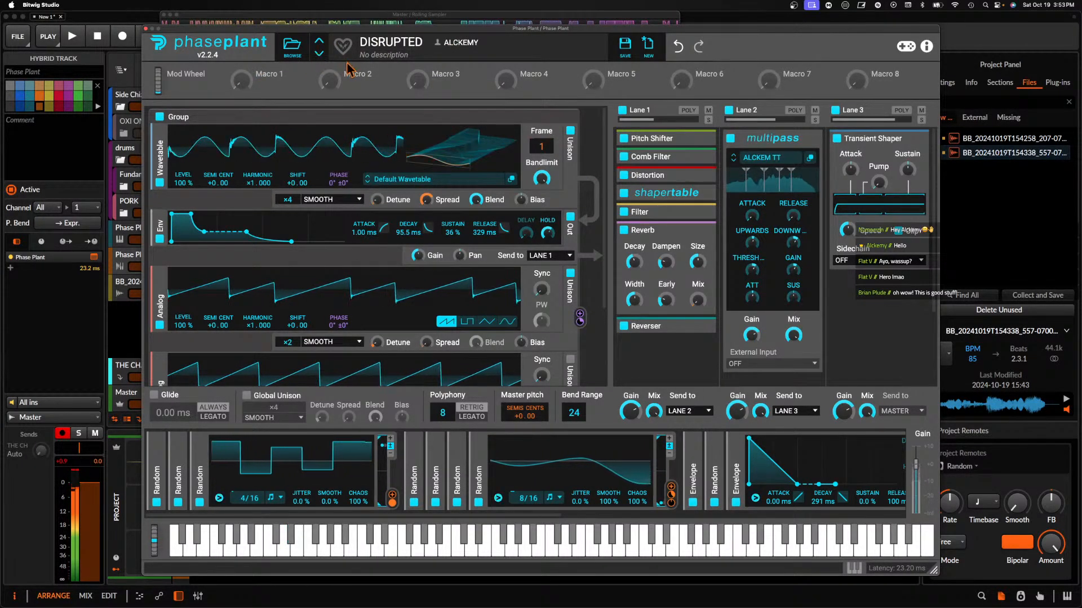
pyautogui.click(319, 54)
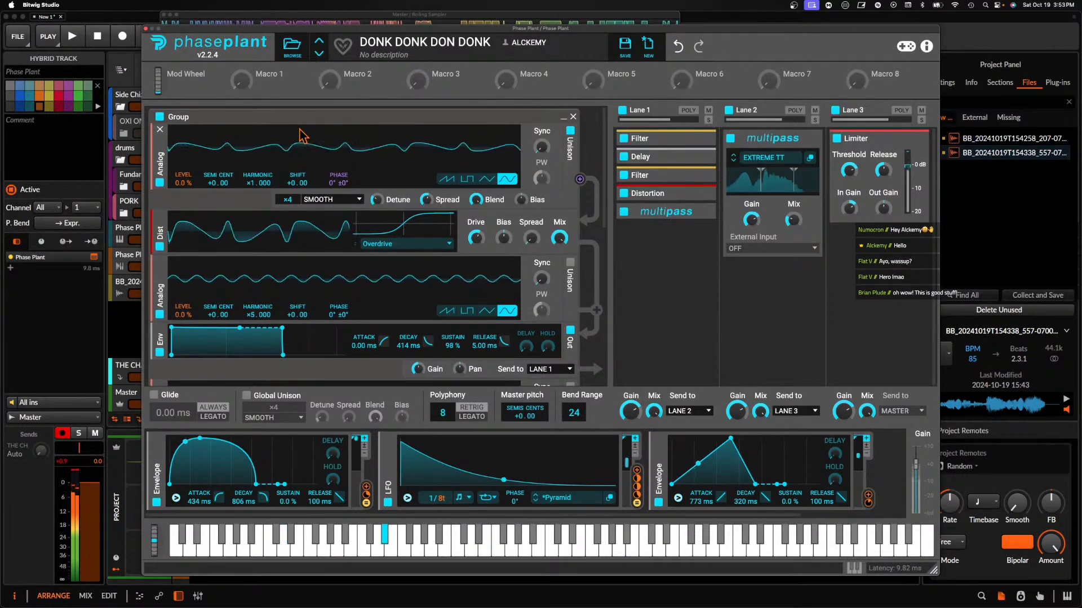
pyautogui.click(320, 57)
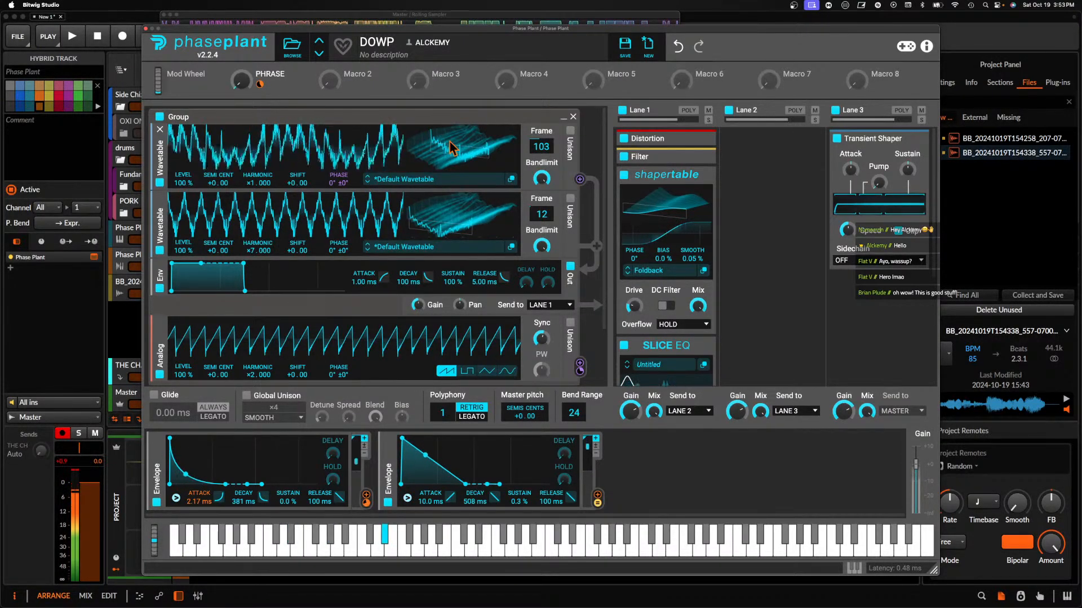
# Turn down the PHRASE macro on DOWP while auditioning it, and audition the DRUNK SQUARE preset
pyautogui.moveTo(242, 83)
pyautogui.mouseDown()
pyautogui.moveTo(251, 85)
pyautogui.moveTo(242, 98)
pyautogui.mouseUp()
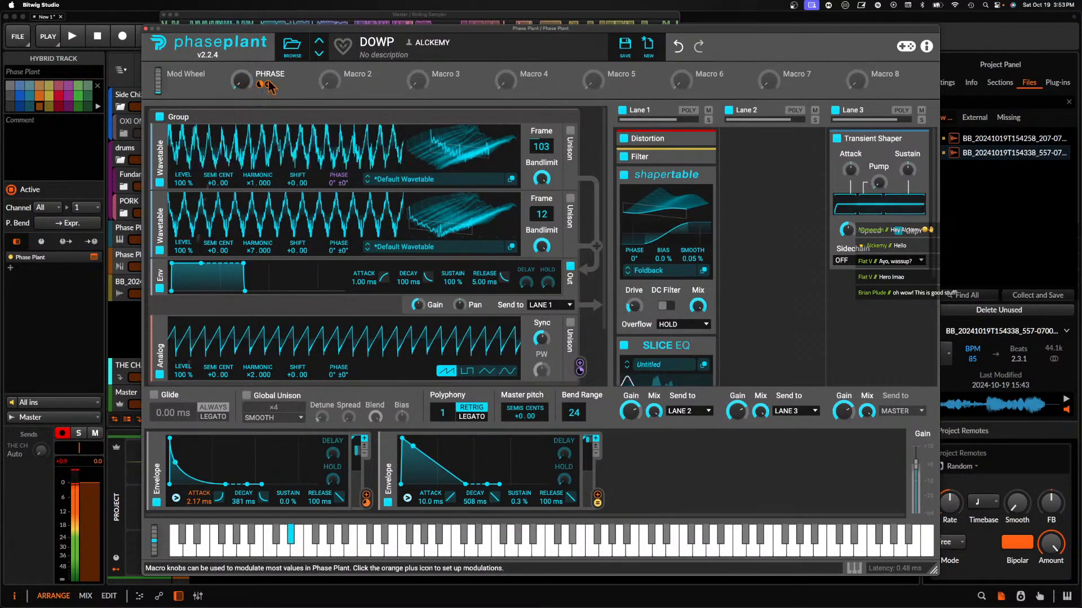
pyautogui.click(319, 53)
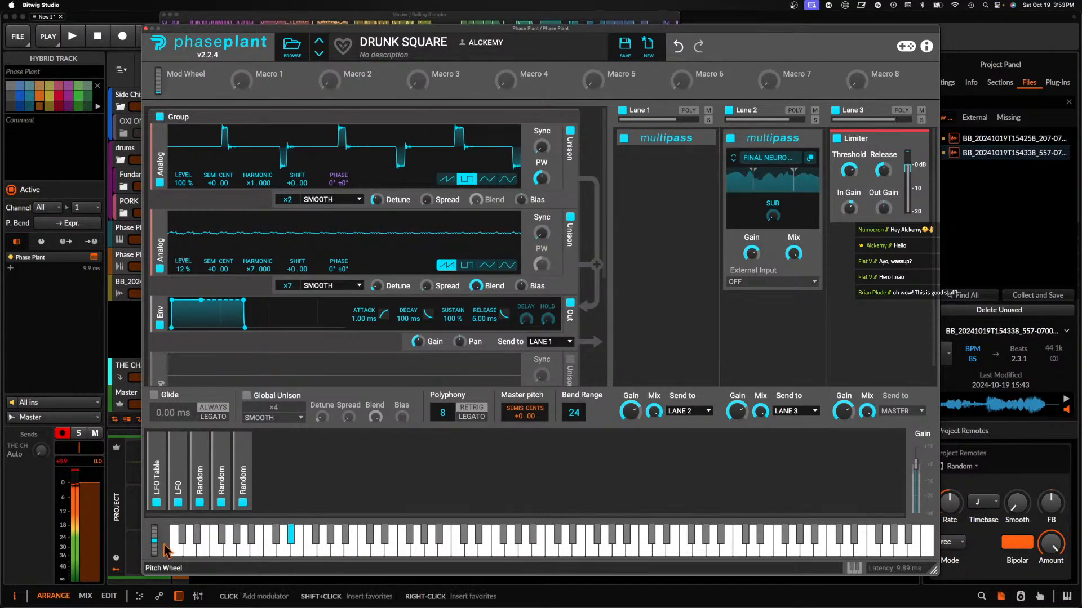
pyautogui.moveTo(155, 543); pyautogui.dragTo(70, 581)
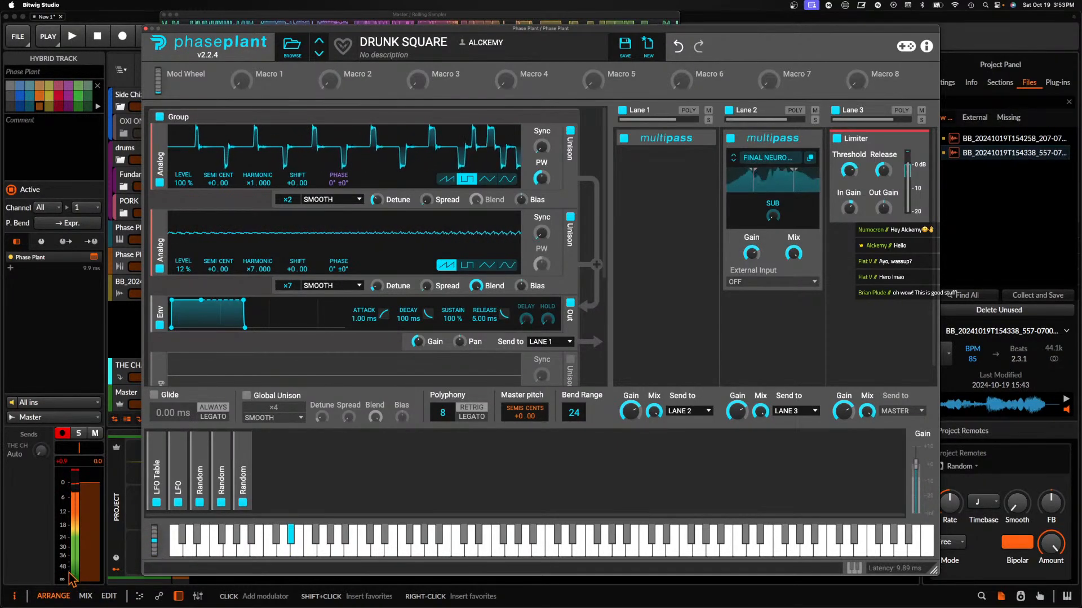
# Load the DWOOMP preset and inspect the Multipass and Compressor settings in its Lane 1
pyautogui.click(319, 54)
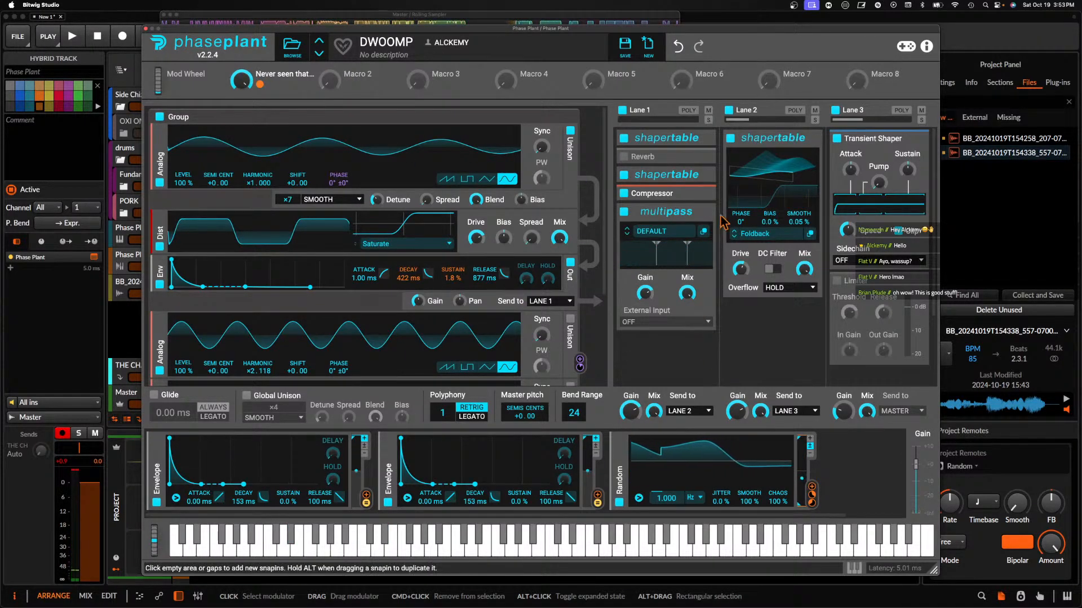
pyautogui.click(704, 231)
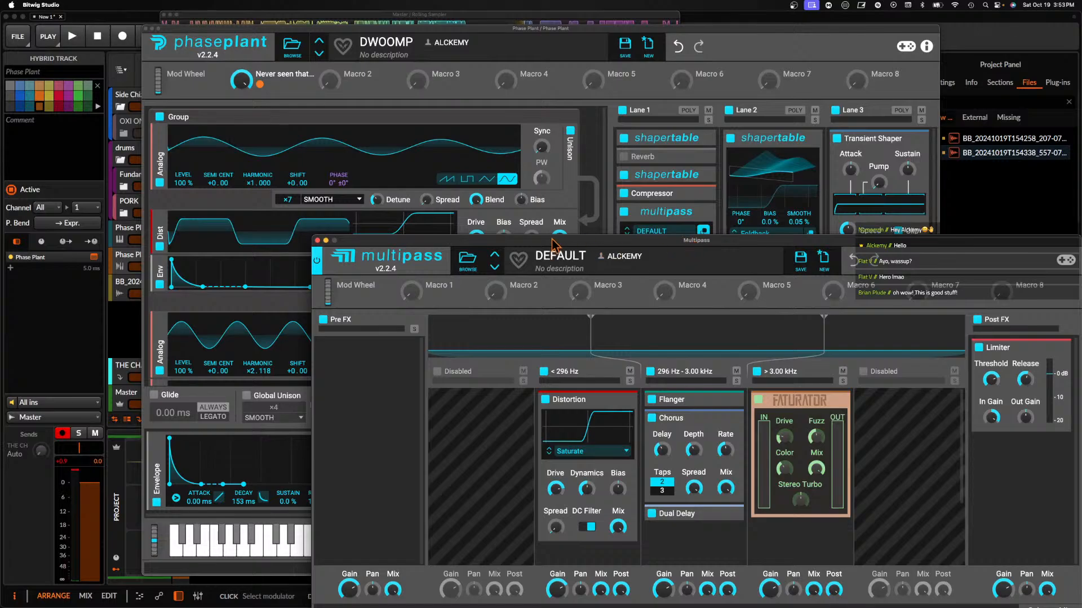
pyautogui.click(318, 240)
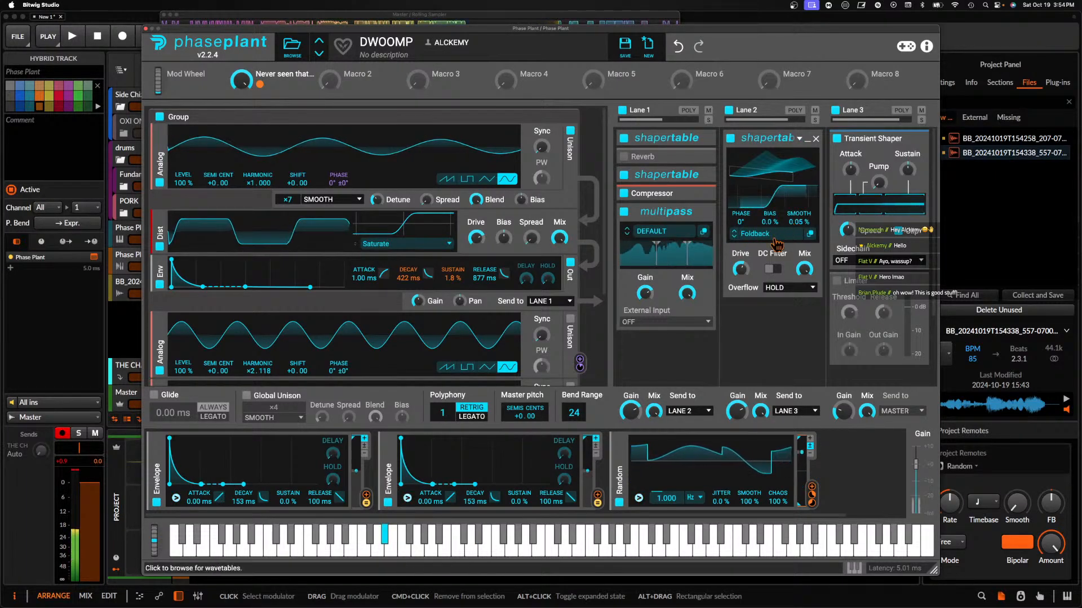
pyautogui.click(700, 196)
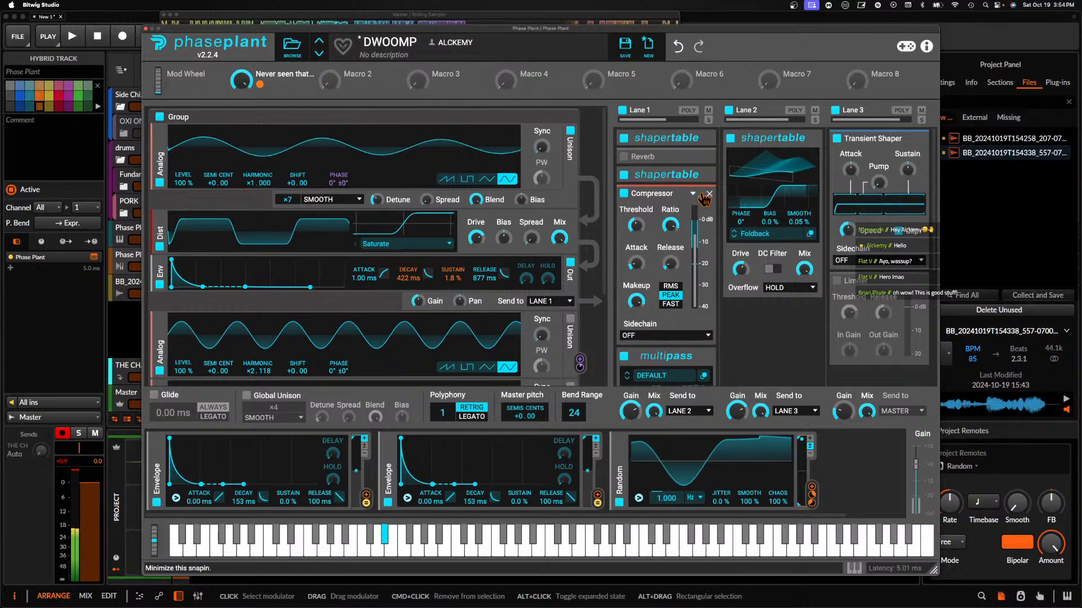
pyautogui.click(701, 194)
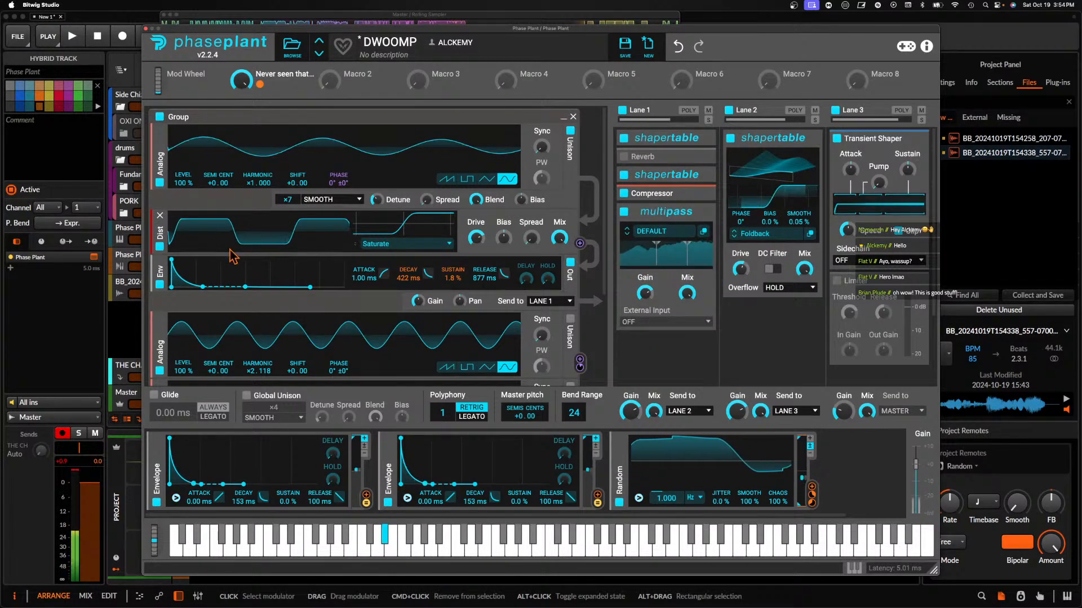
# Reshape DWOOMP's first output envelope to a 701 ms decay and 17% sustain, and adjust Lane 3's output gain
pyautogui.moveTo(204, 284); pyautogui.dragTo(223, 268)
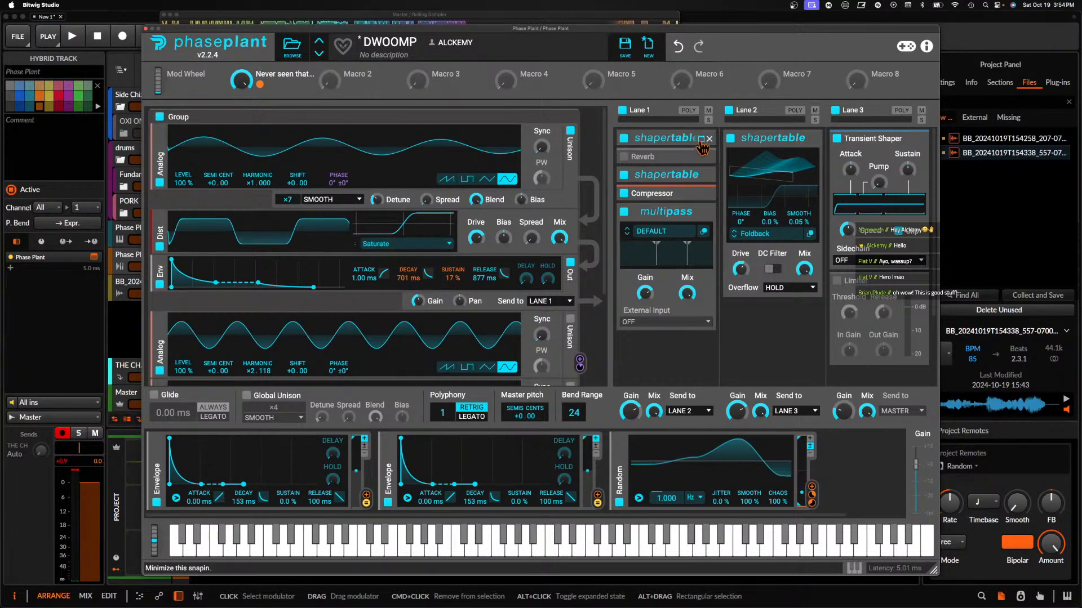
pyautogui.click(700, 144)
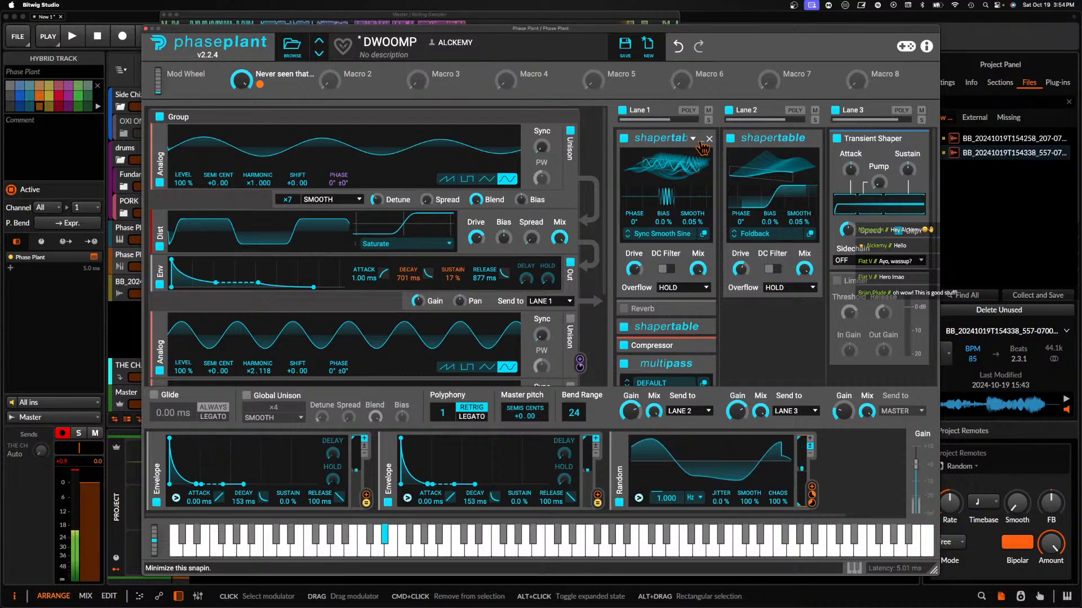
pyautogui.click(702, 145)
pyautogui.scroll(-3, 880, 227)
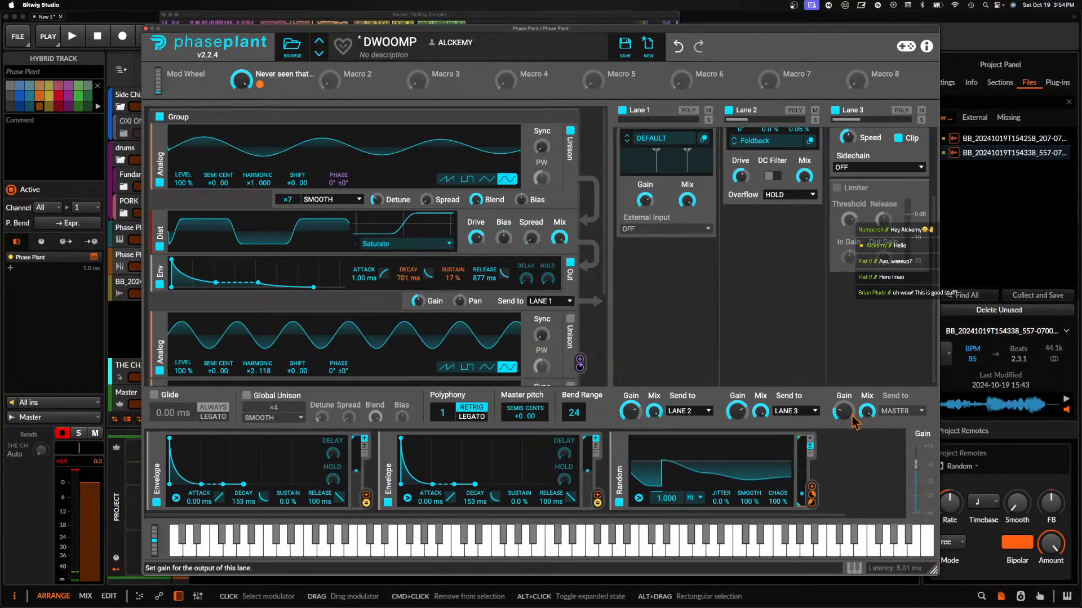
pyautogui.moveTo(845, 410); pyautogui.dragTo(845, 409)
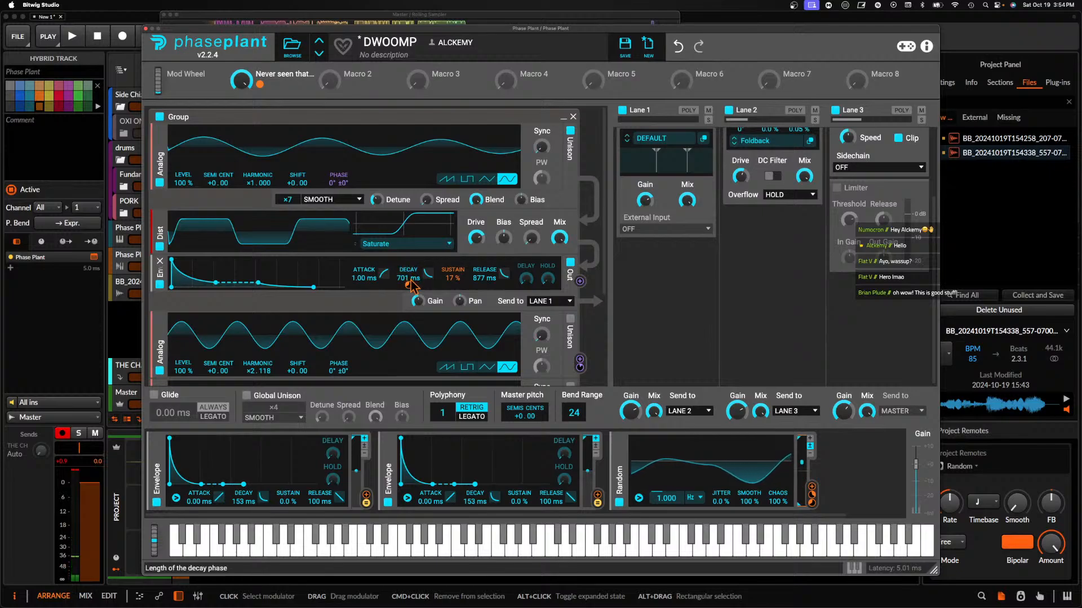
pyautogui.scroll(4, 685, 172)
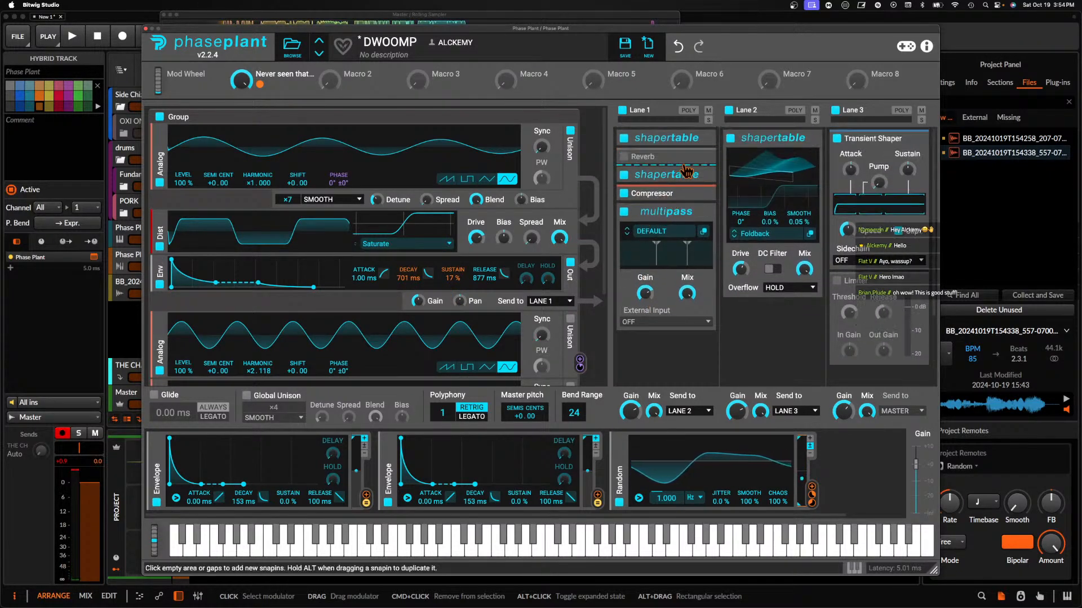
pyautogui.click(701, 139)
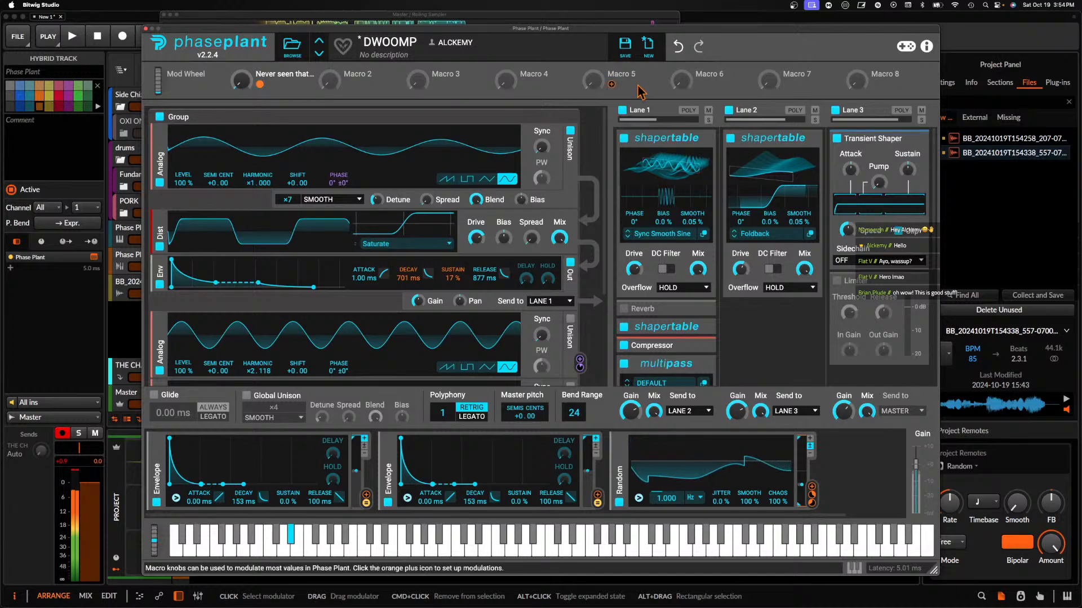
# Save the edited DWOOMP preset in the Simple Basses folder, overwriting the existing version
pyautogui.click(624, 54)
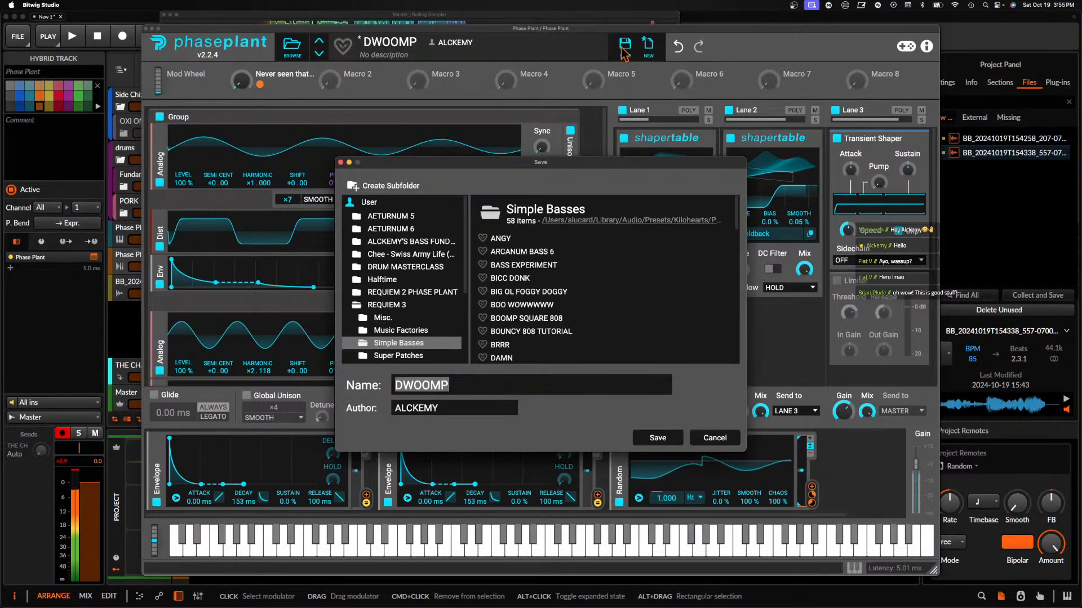
pyautogui.click(664, 437)
pyautogui.click(547, 326)
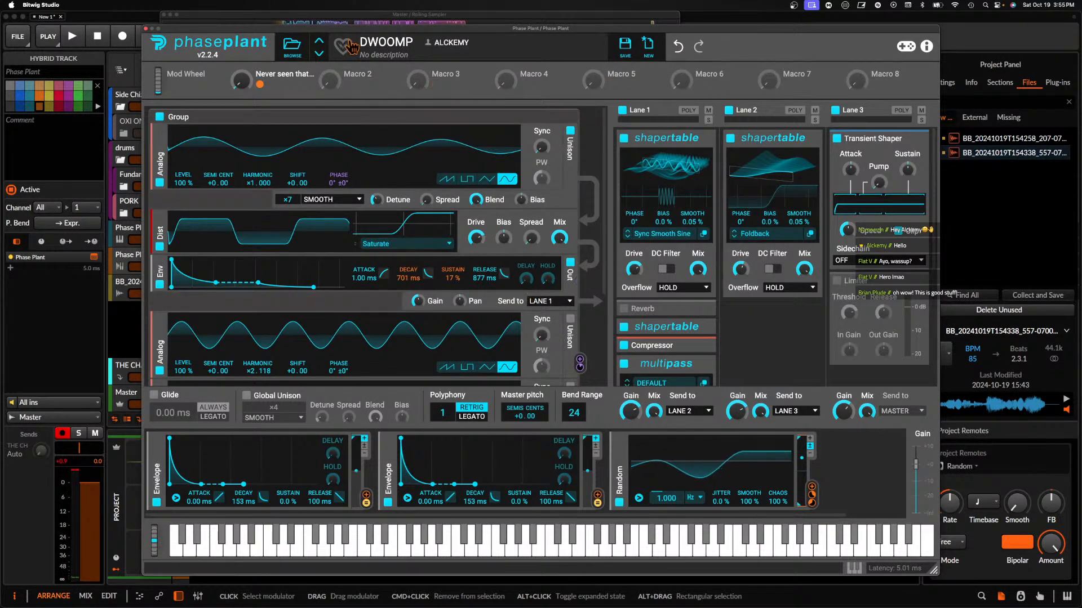
# Load the EASIEST RAOR preset and set the drive of Lane 2's Shaper Table to about 0.33 dB
pyautogui.click(320, 56)
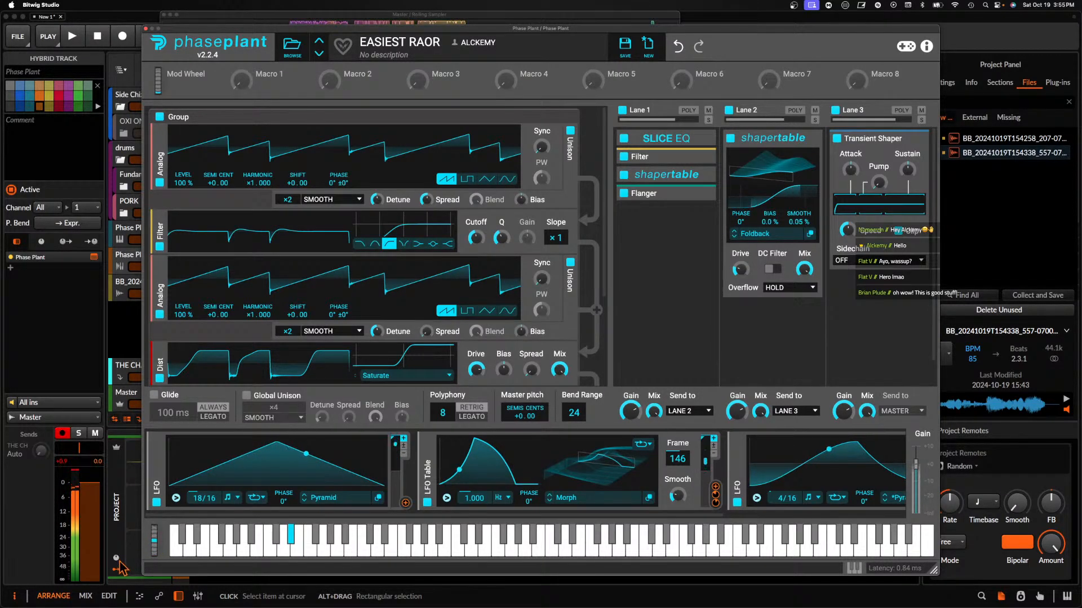
pyautogui.click(787, 345)
pyautogui.click(772, 248)
pyautogui.moveTo(740, 269); pyautogui.dragTo(740, 268)
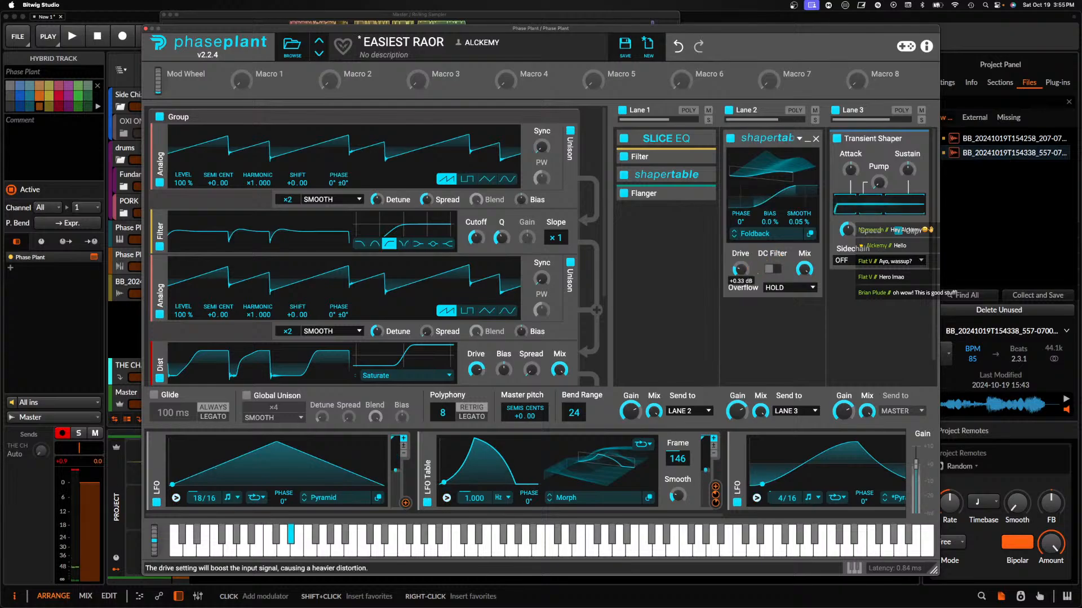
# Add a Multipass below Lane 2's Shaper Table, load the favourite FINAL NEURO CHAIN preset into it and open its editor
pyautogui.click(766, 321)
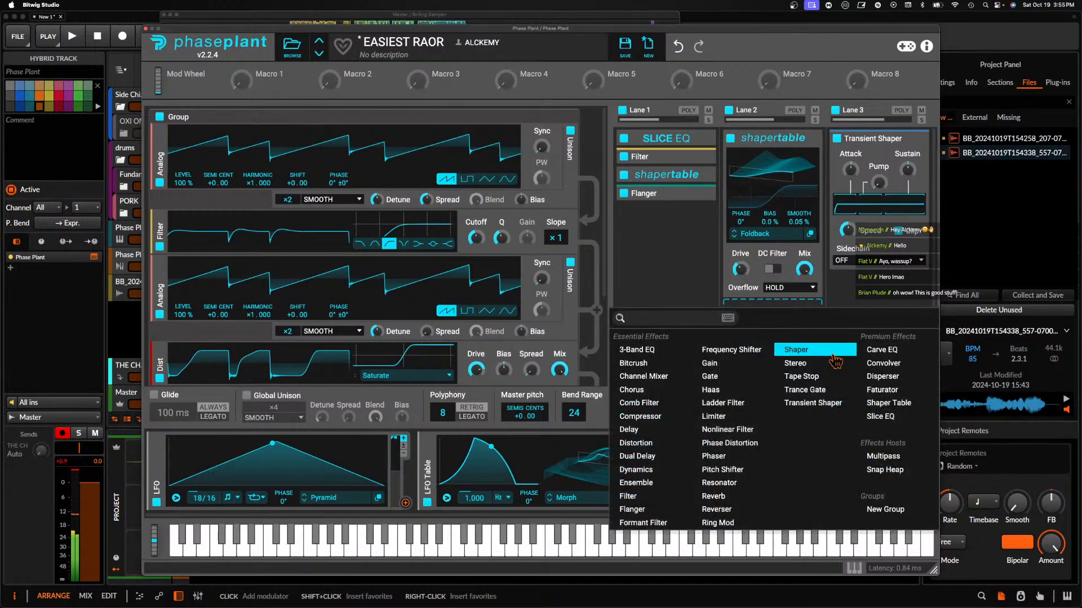
pyautogui.click(883, 457)
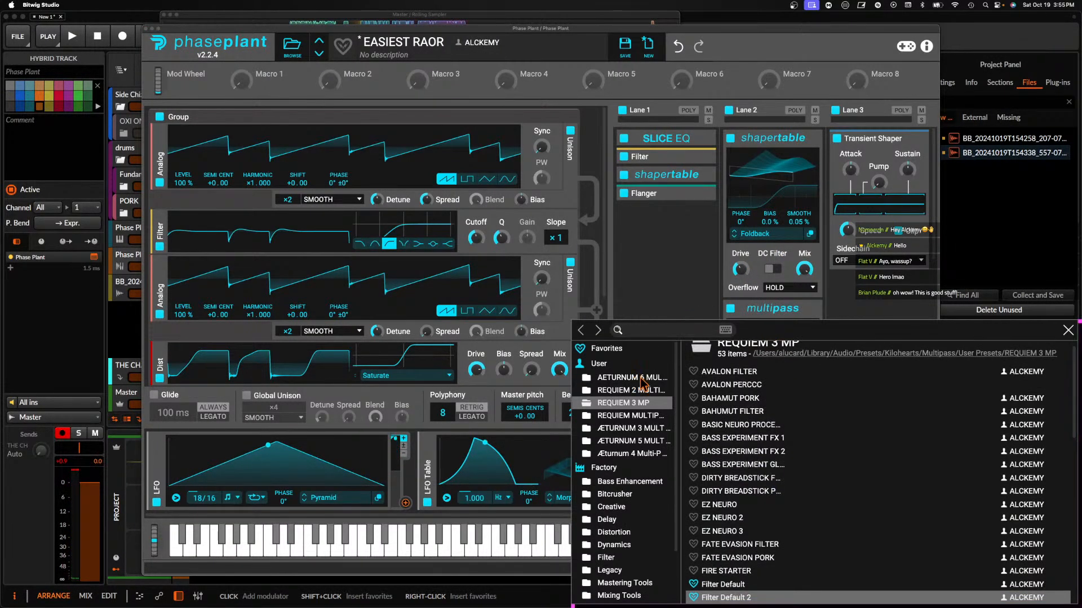
pyautogui.click(606, 350)
pyautogui.doubleClick(721, 504)
pyautogui.click(810, 328)
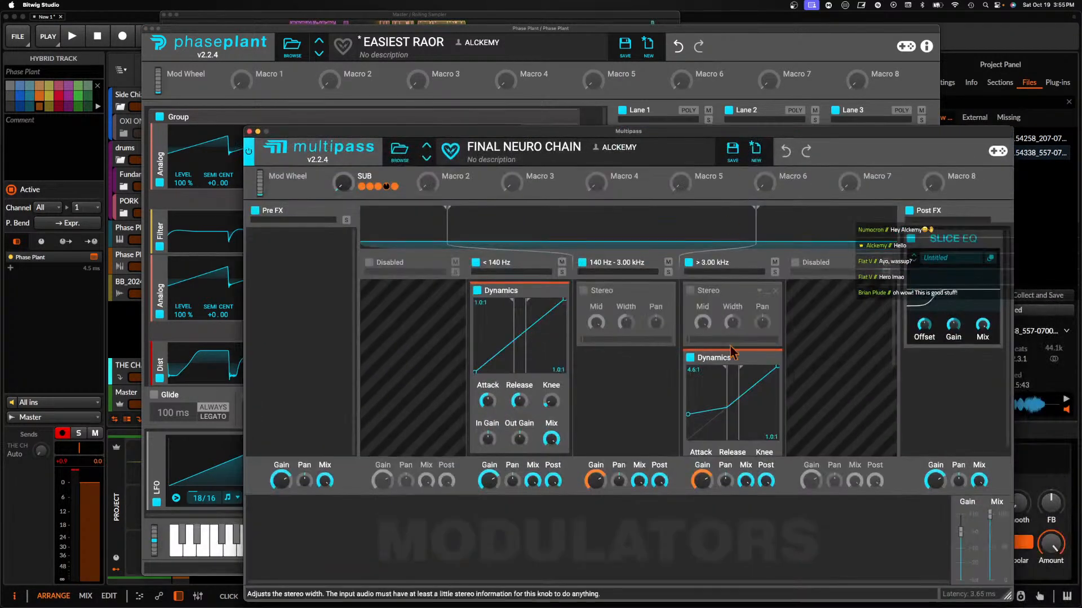
# Raise the Dynamics thresholds to about -17.7 and -7.7 dB in the high band and -11.0 and -1.0 dB in the mid band
pyautogui.moveTo(732, 373); pyautogui.dragTo(747, 373)
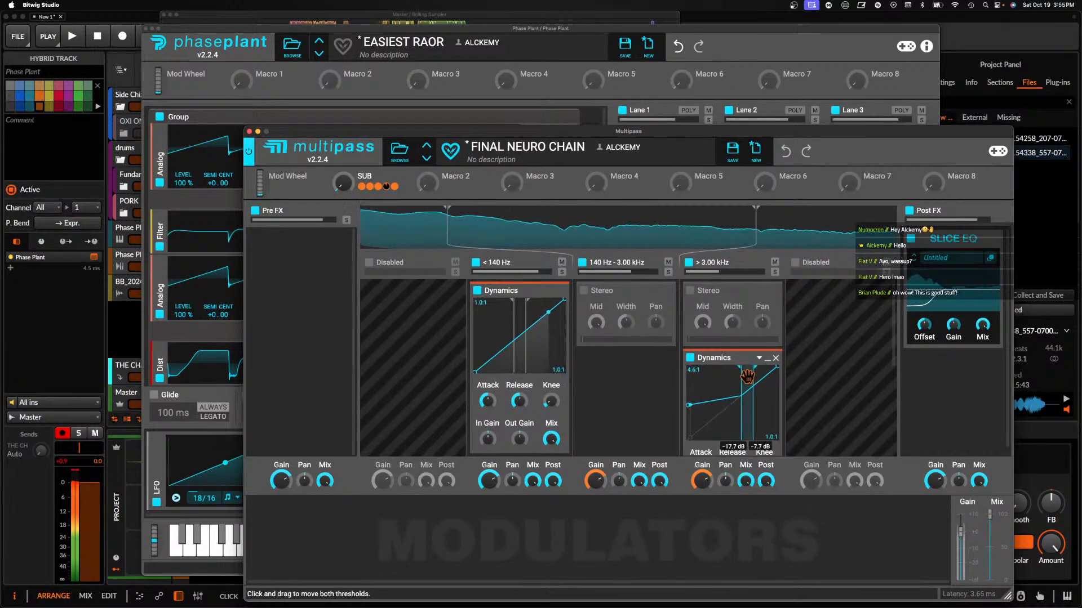
pyautogui.moveTo(546, 305); pyautogui.dragTo(626, 374)
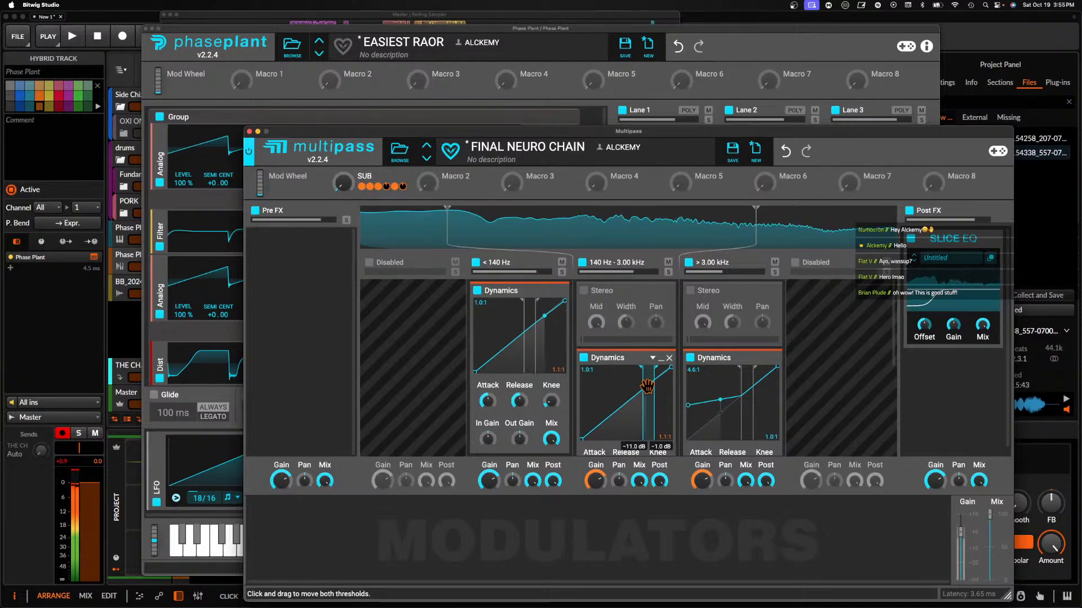
pyautogui.click(662, 359)
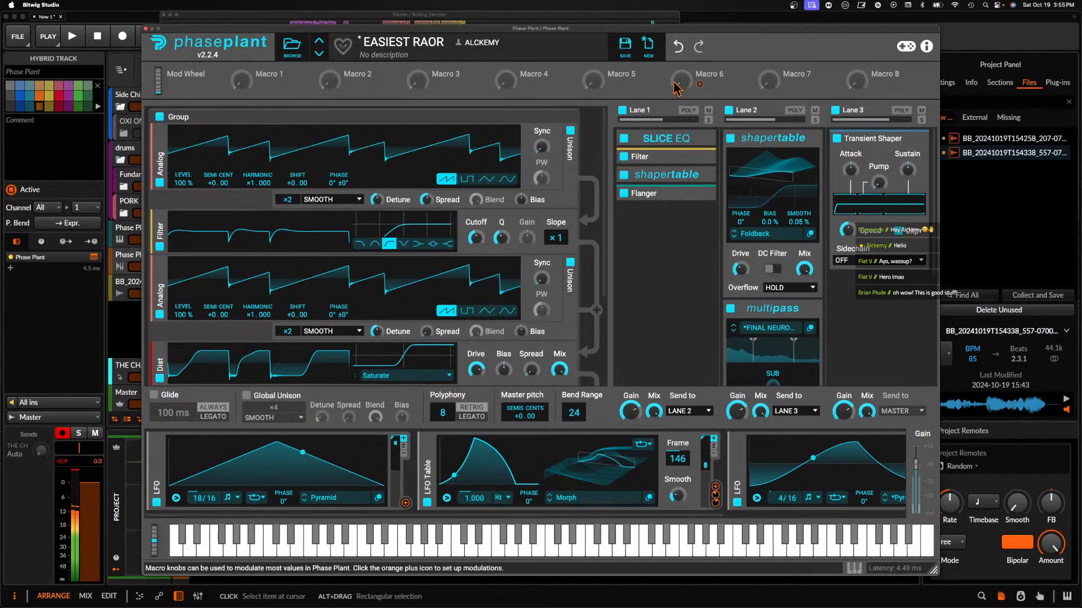
# Save the edited EASIEST RAOR preset in Simple Basses, overwriting the existing version
pyautogui.click(625, 45)
pyautogui.click(657, 437)
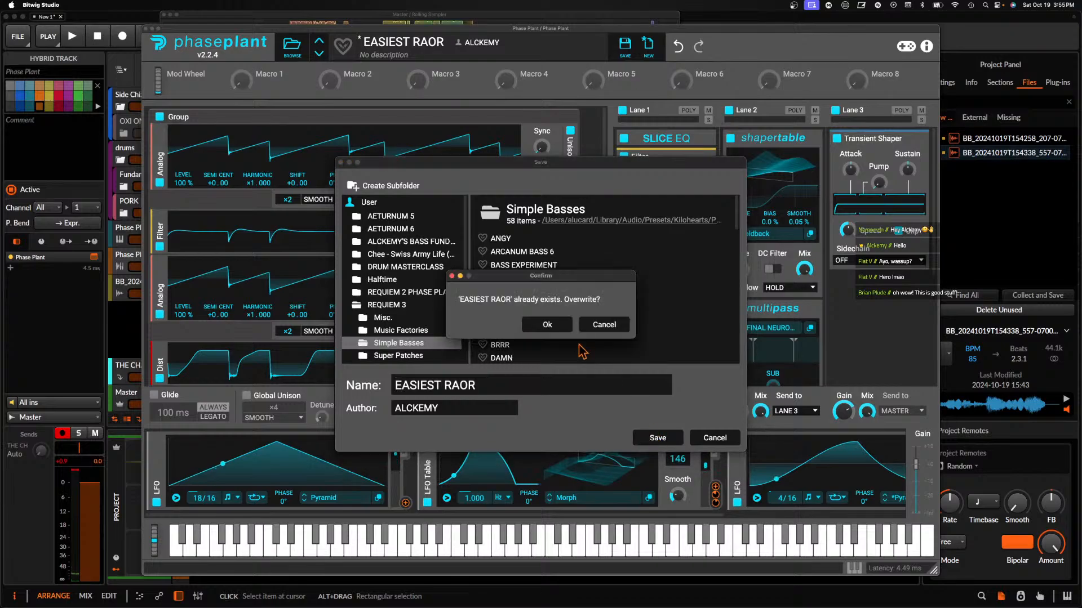
pyautogui.click(548, 326)
# Audition the ERROR and EXPERIMENT bass presets in order
pyautogui.click(331, 55)
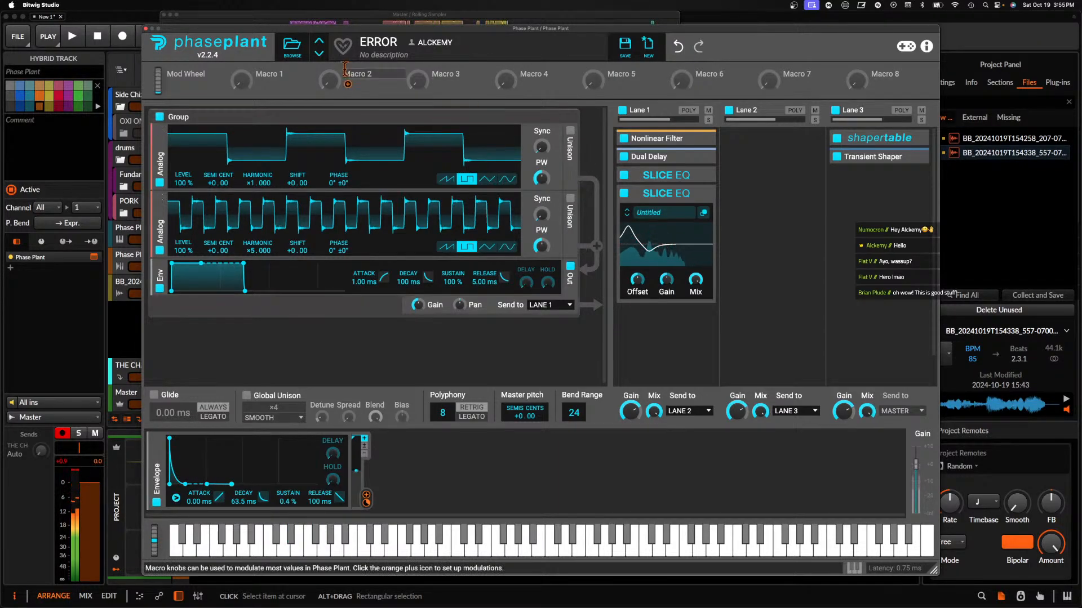
pyautogui.click(319, 54)
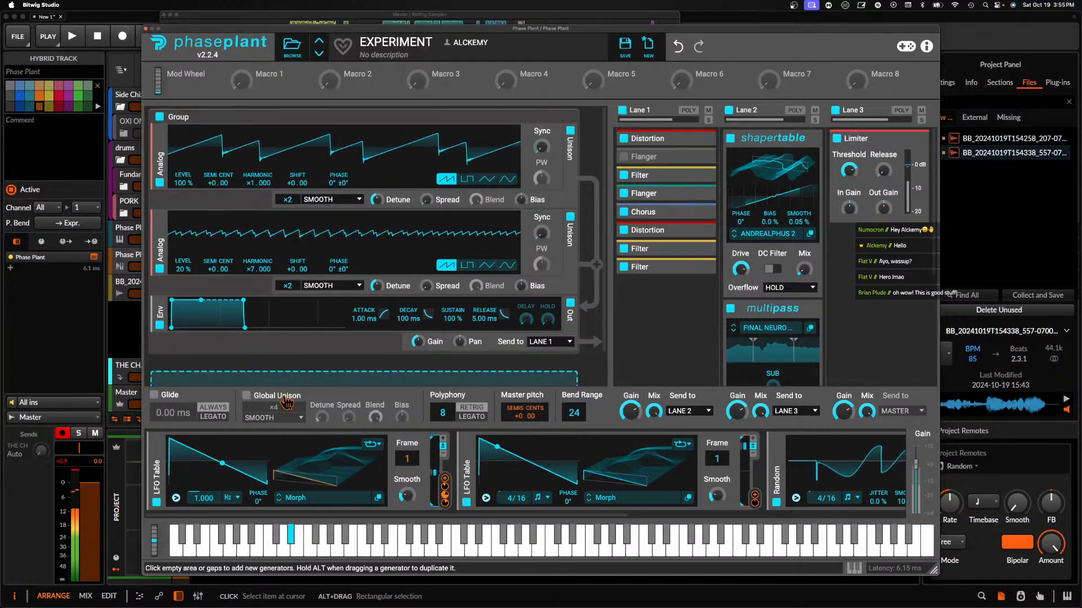
pyautogui.moveTo(145, 545); pyautogui.dragTo(144, 550)
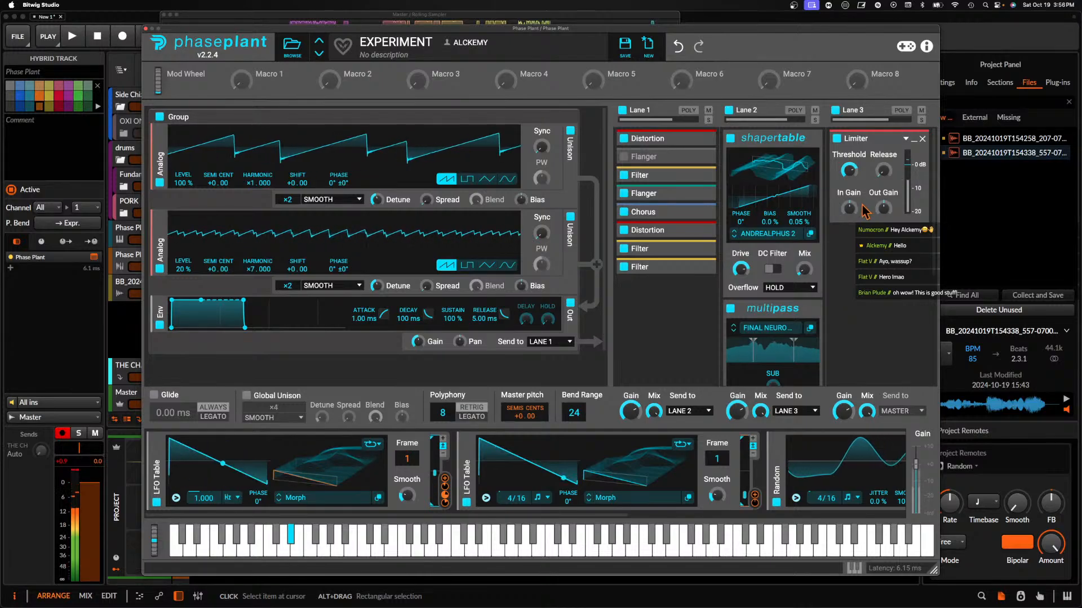
# Replace the Limiter in EXPERIMENT's Lane 3 with a Transient Shaper
pyautogui.click(856, 138)
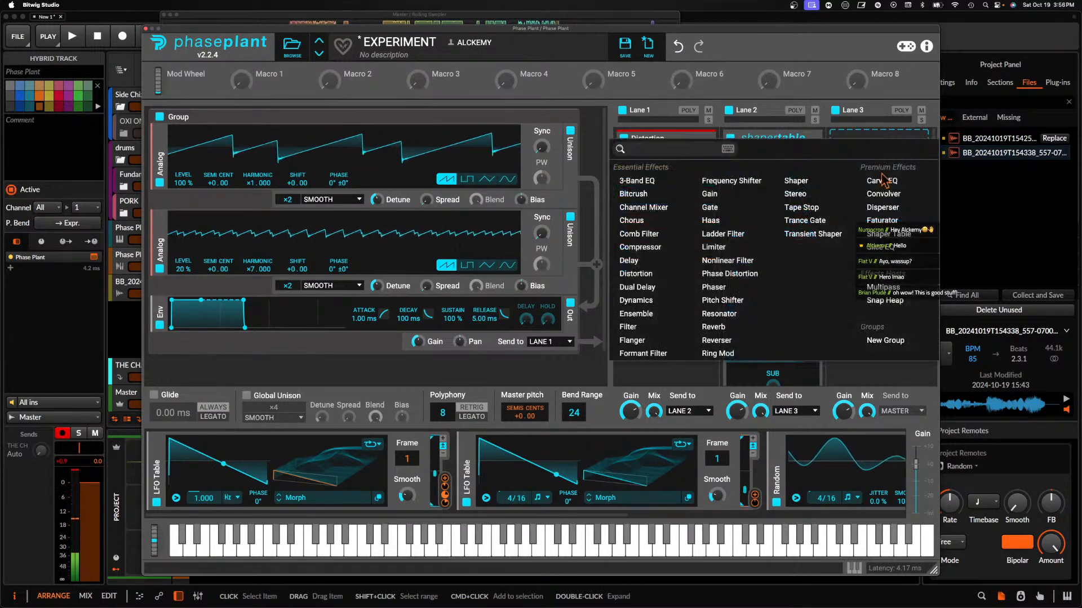
pyautogui.click(871, 236)
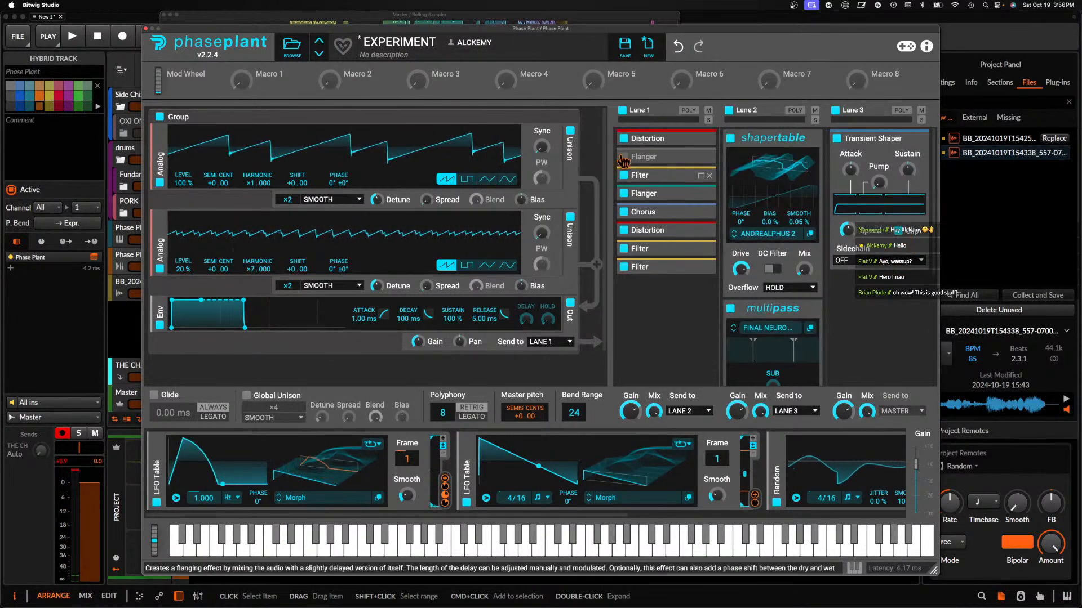
# In Lane 2's Multipass, set the low band's downward Dynamics ratio to 1:1.3 and collapse the mid band's Chorus
pyautogui.scroll(-3, 741, 313)
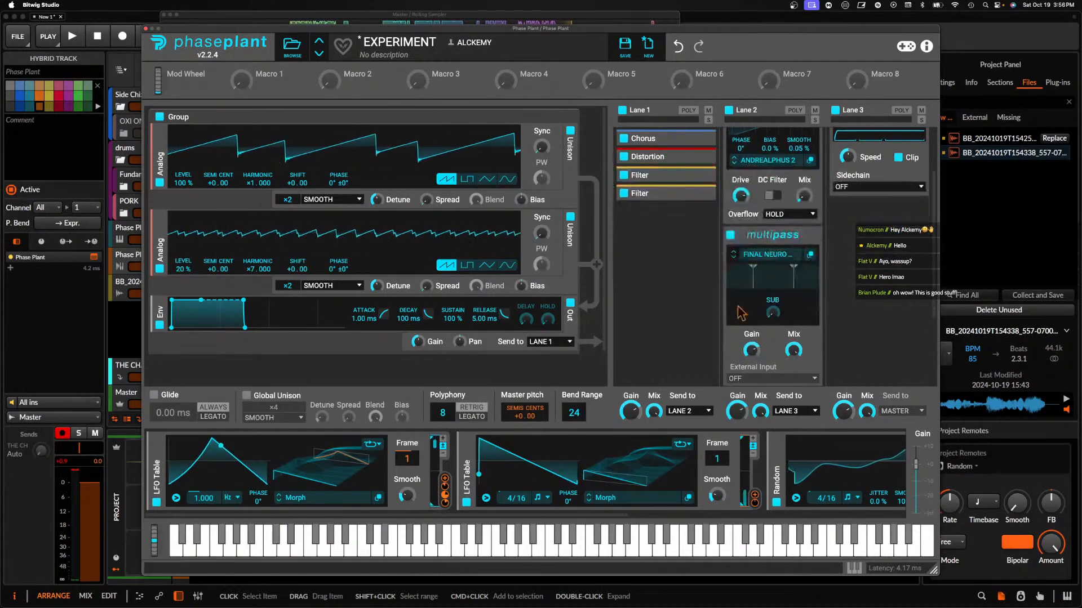
pyautogui.click(780, 293)
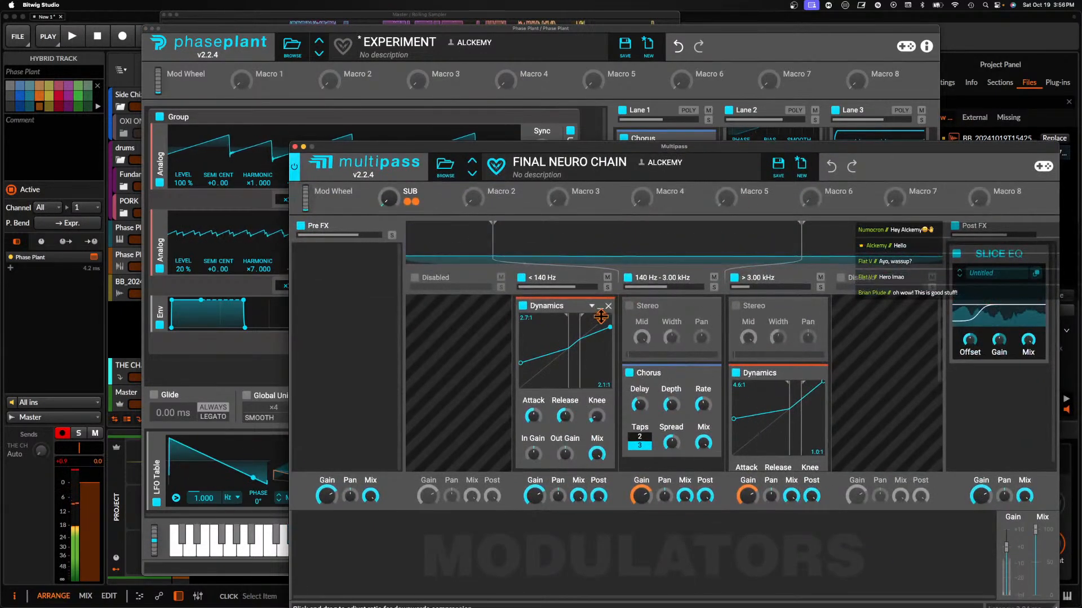
pyautogui.moveTo(604, 319); pyautogui.dragTo(604, 308)
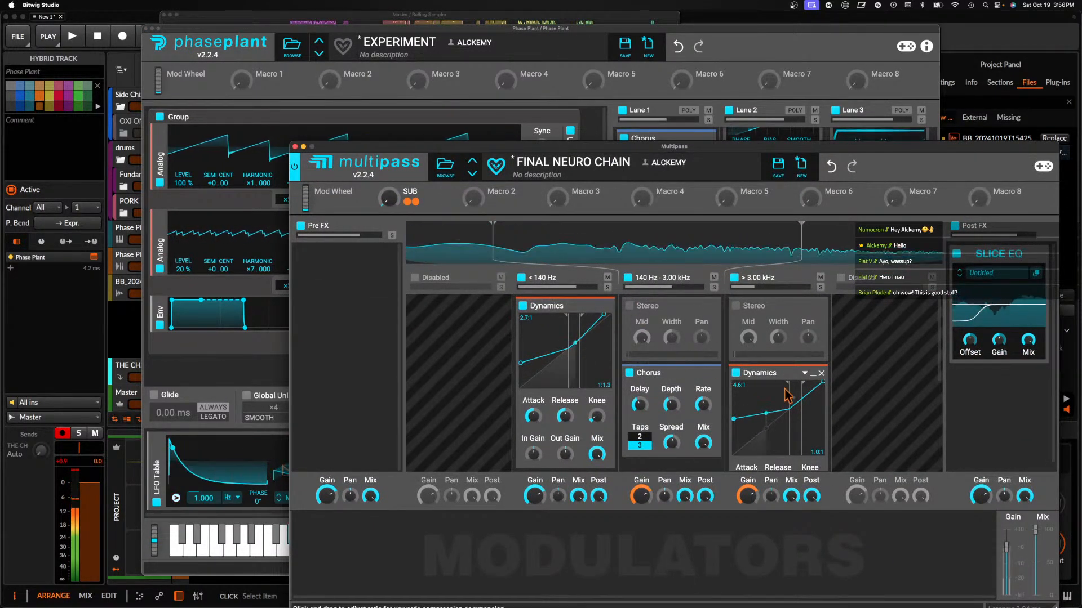
pyautogui.click(702, 375)
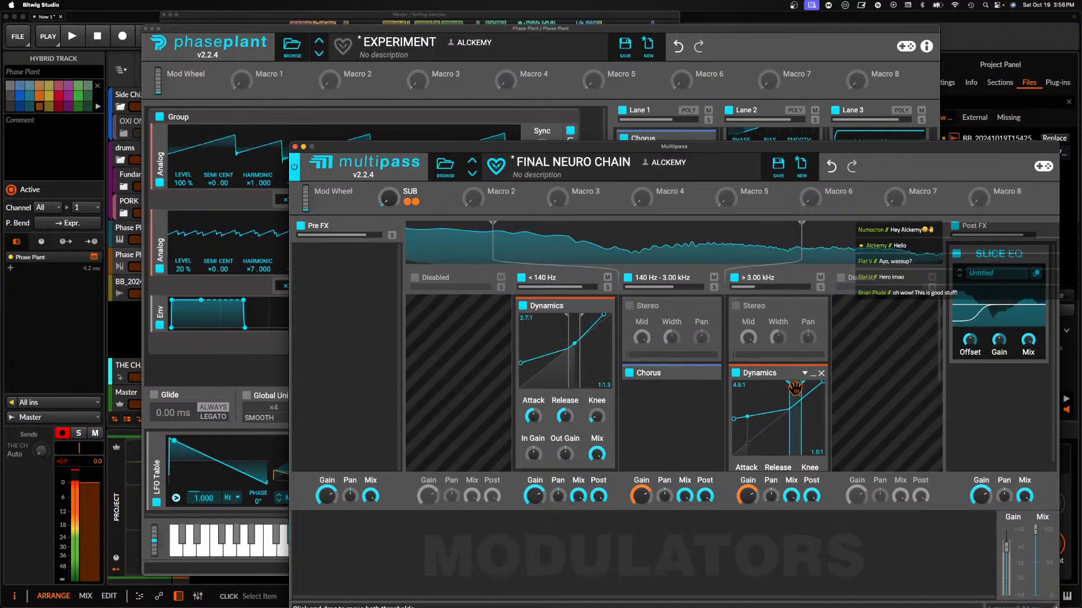
pyautogui.click(294, 146)
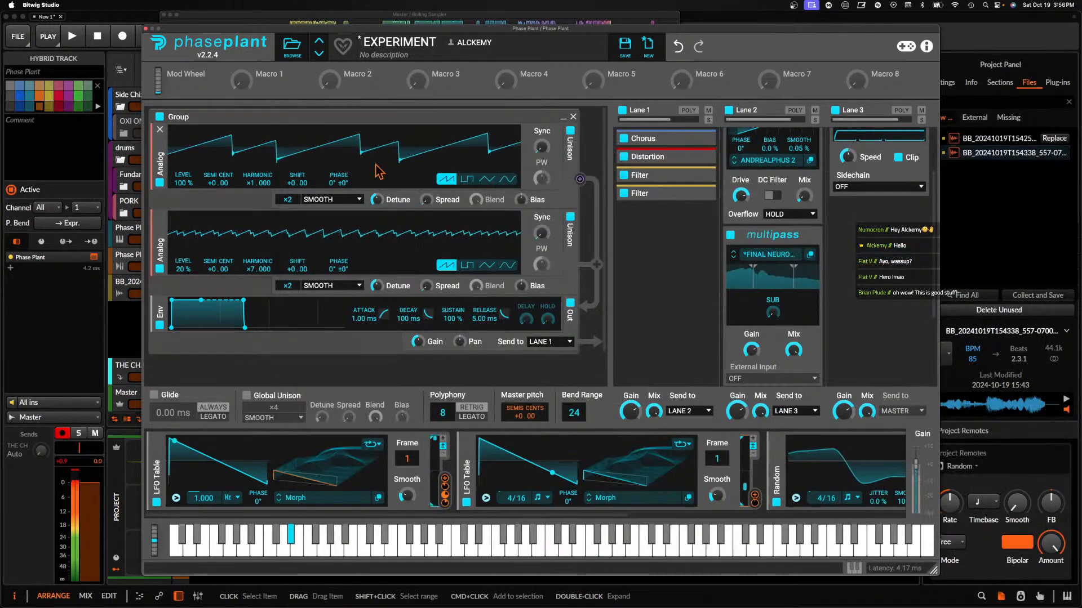
# In Lane 2's Multipass, set the upward Dynamics ratio of the band above 3.00 kHz to 2.0:1
pyautogui.click(807, 284)
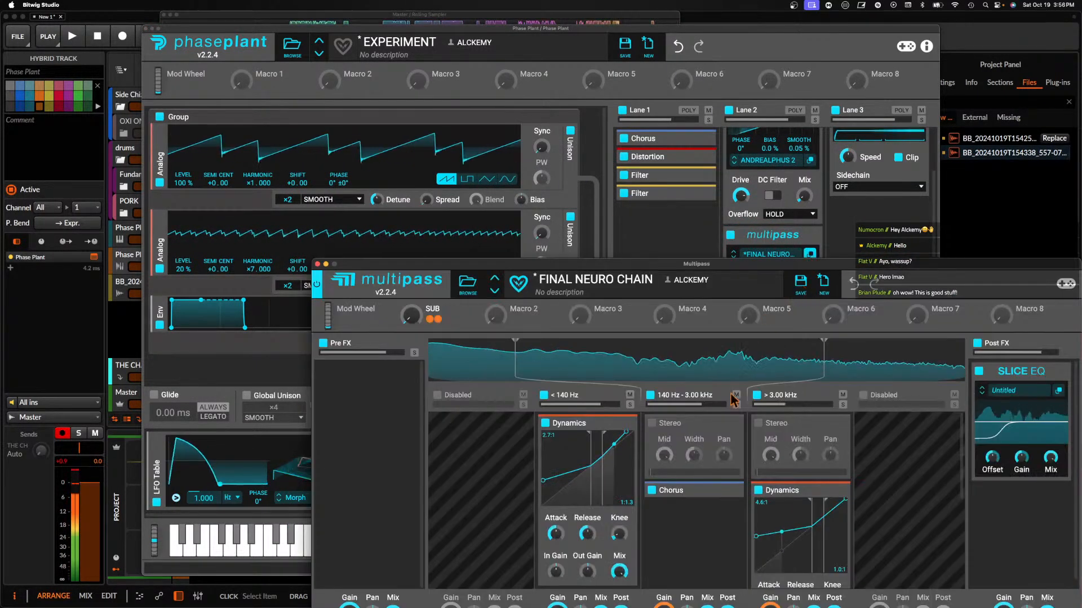
pyautogui.moveTo(677, 264); pyautogui.dragTo(542, 90)
pyautogui.moveTo(631, 372); pyautogui.dragTo(622, 385)
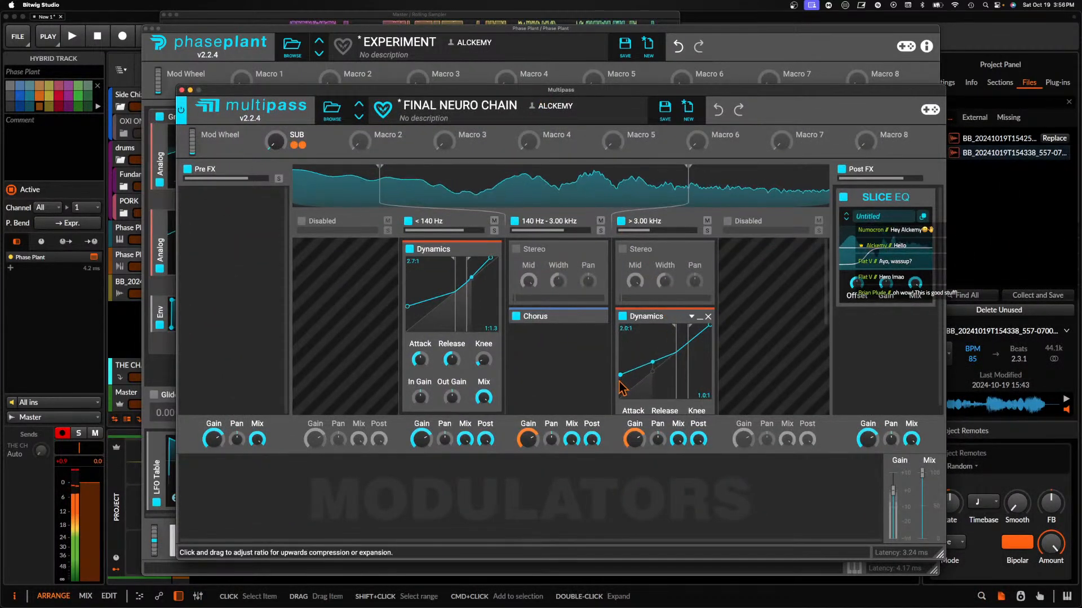
# Add a Dynamics effect ahead of the Chorus in the Multipass's 140 Hz - 3.00 kHz band, and close the Multipass editor
pyautogui.click(545, 339)
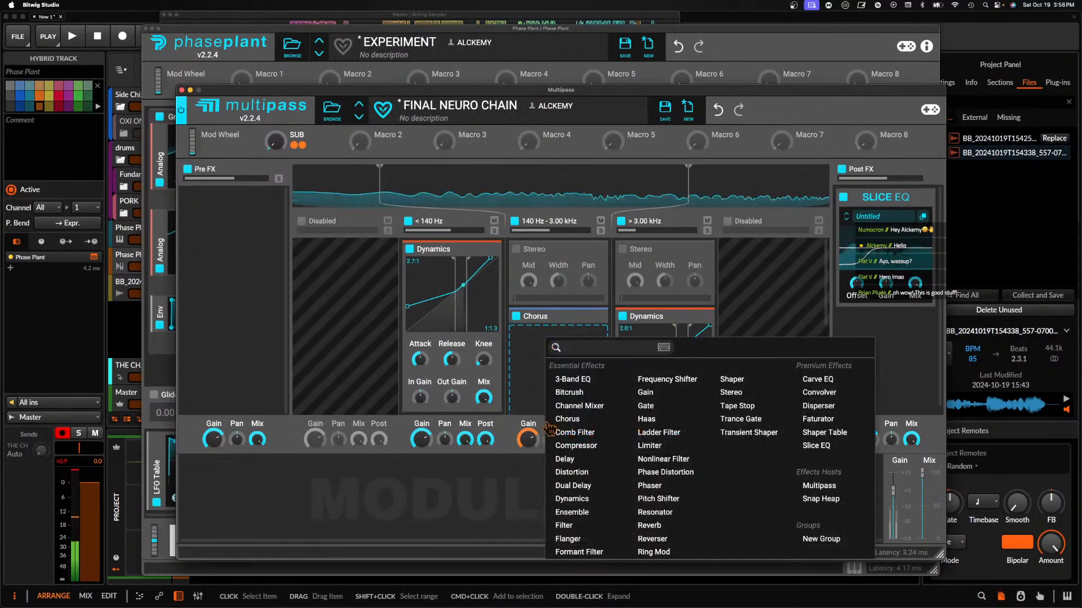
pyautogui.click(570, 499)
pyautogui.moveTo(565, 352); pyautogui.dragTo(560, 316)
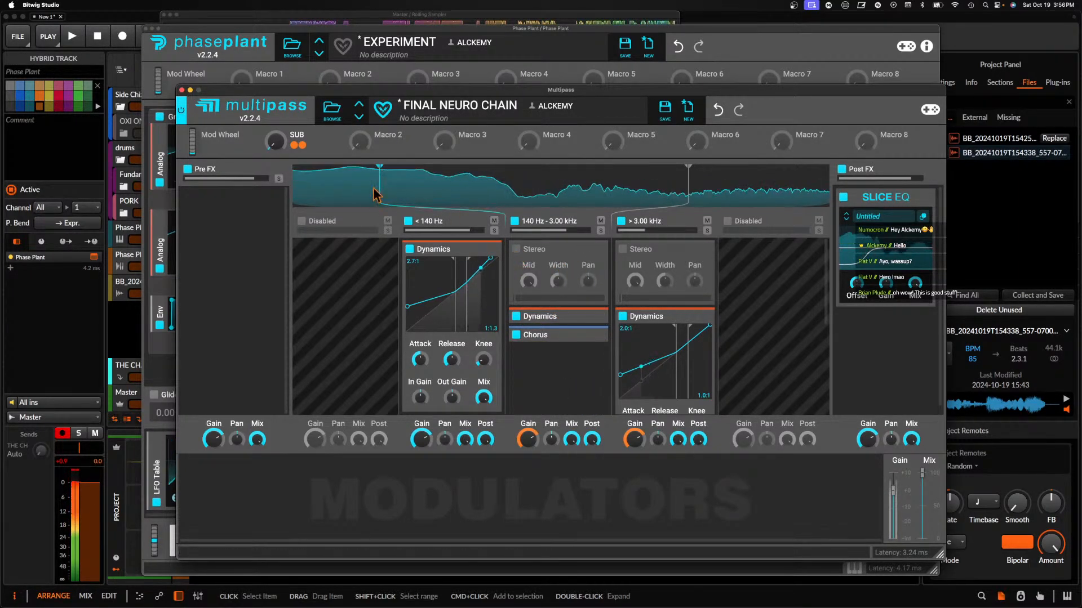
pyautogui.click(181, 90)
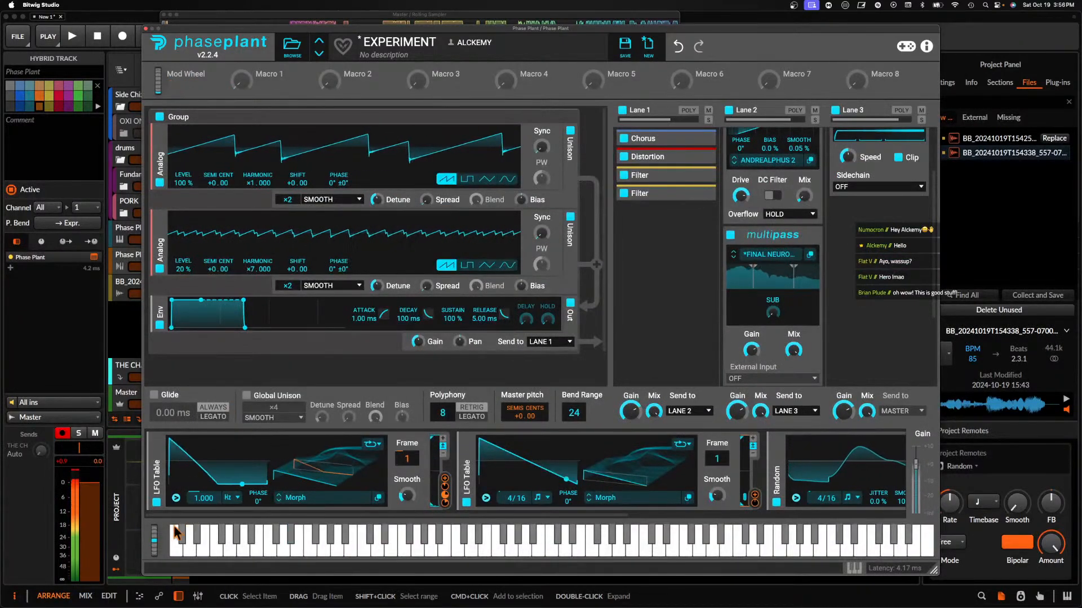
# Save the edited EXPERIMENT preset in Simple Basses, overwriting the existing version
pyautogui.click(624, 45)
pyautogui.click(657, 438)
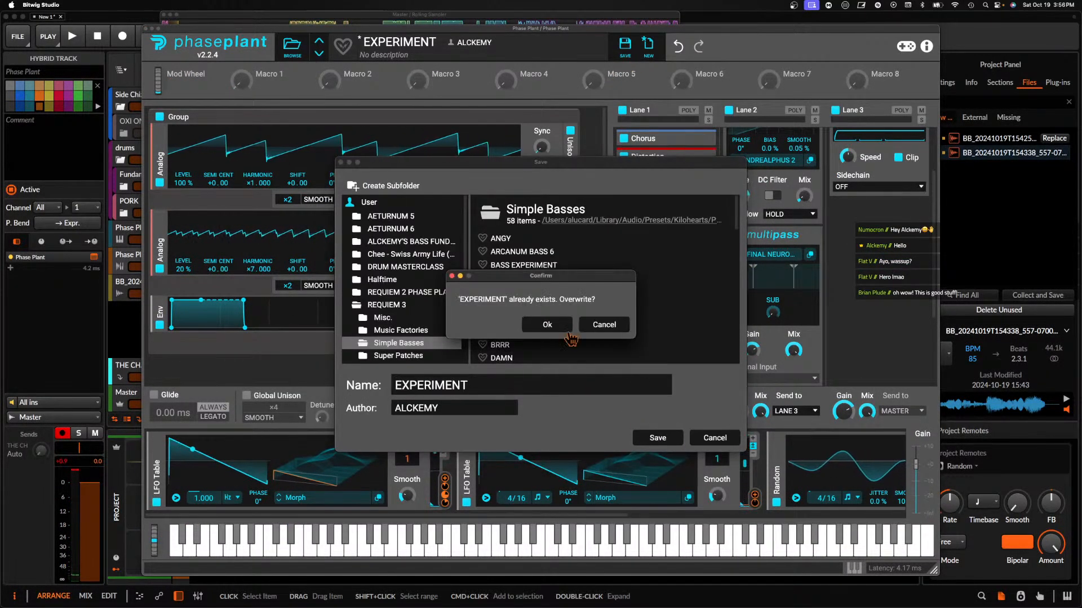
pyautogui.click(541, 325)
# Load the EZ BASS preset and set its first LFO Table's frame to 76
pyautogui.click(319, 53)
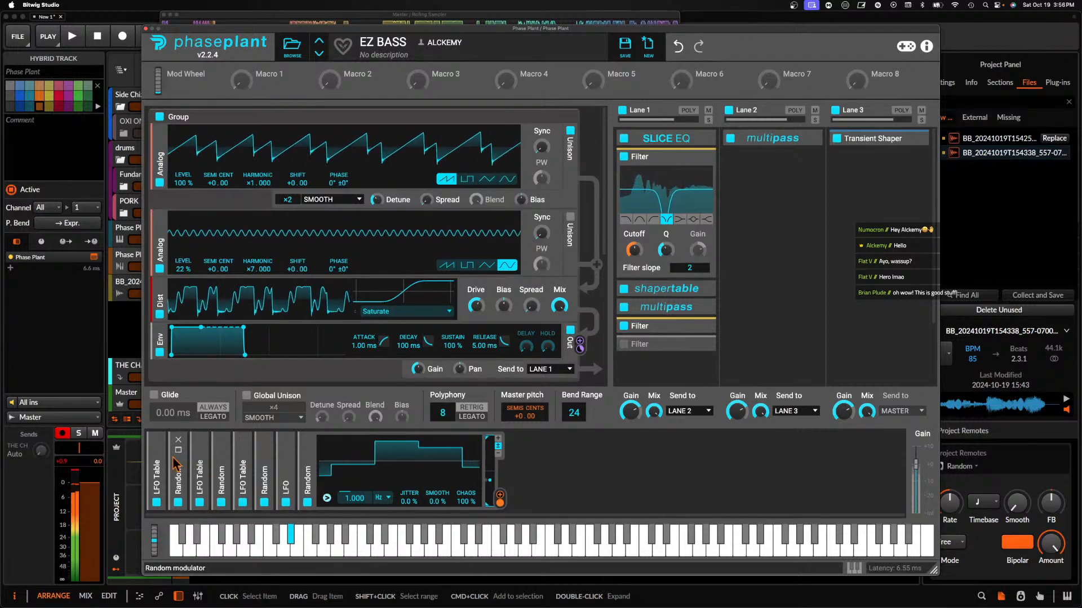
pyautogui.click(156, 461)
pyautogui.moveTo(347, 461); pyautogui.dragTo(346, 495)
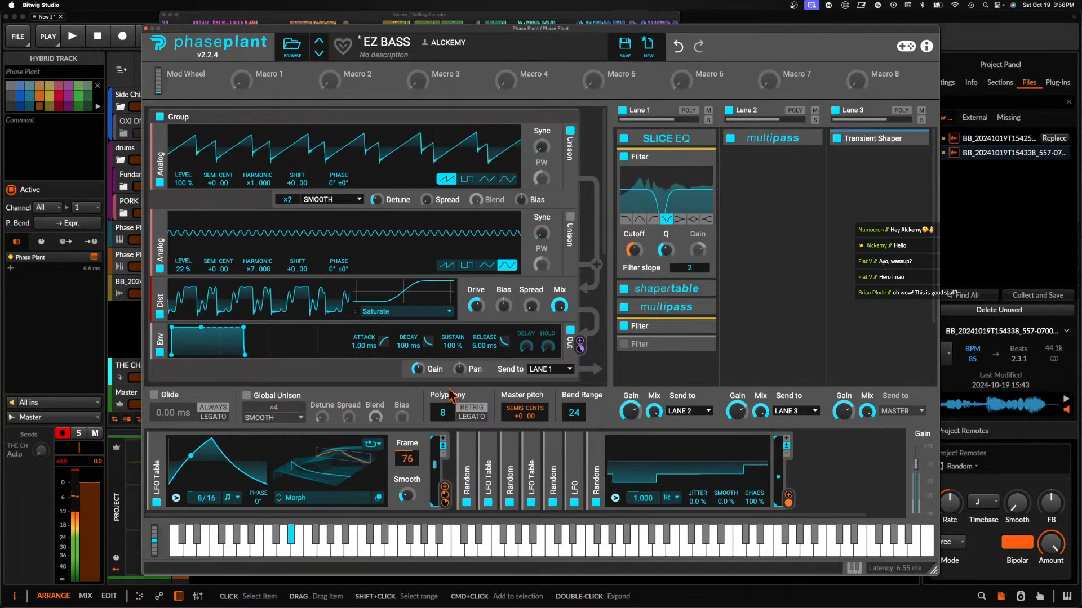
# Insert a Shaper Table ahead of the Multipass in EZ BASS's Lane 2, leaving the Multipass editor closed
pyautogui.click(807, 139)
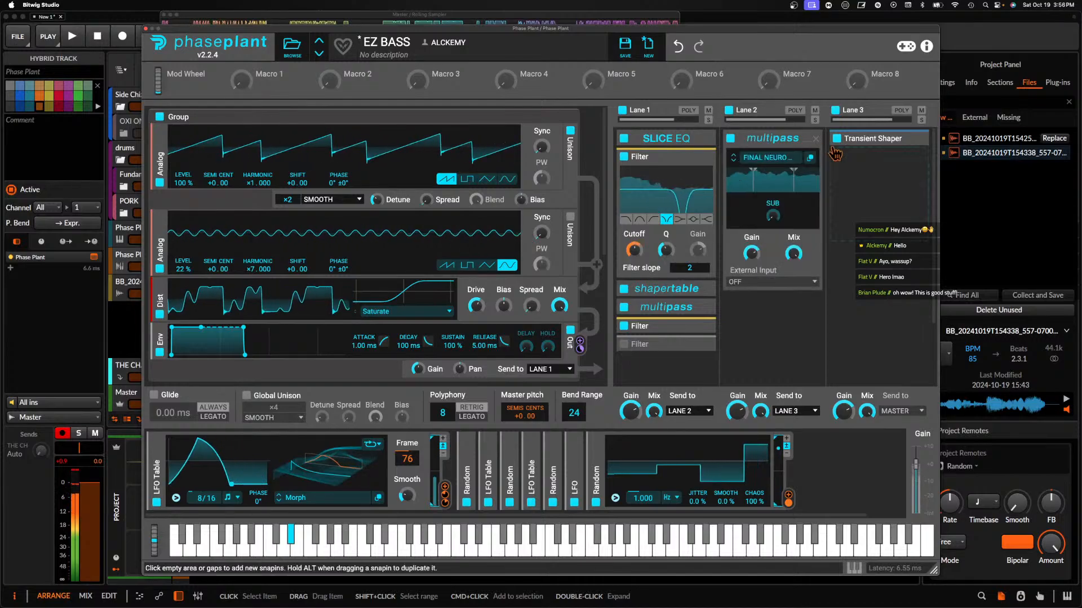
pyautogui.click(809, 158)
pyautogui.click(807, 139)
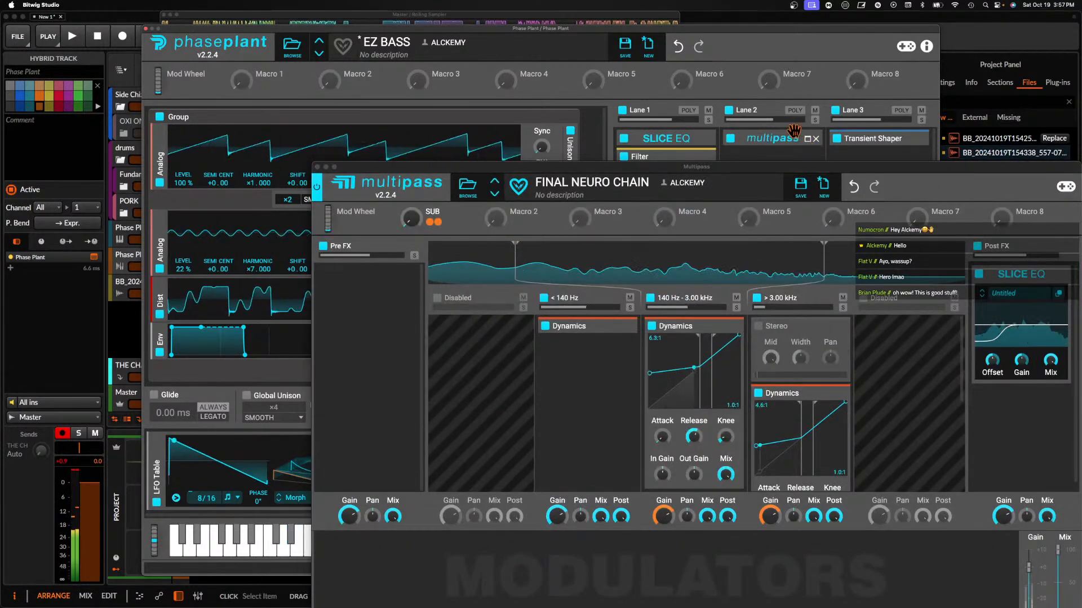
pyautogui.click(797, 152)
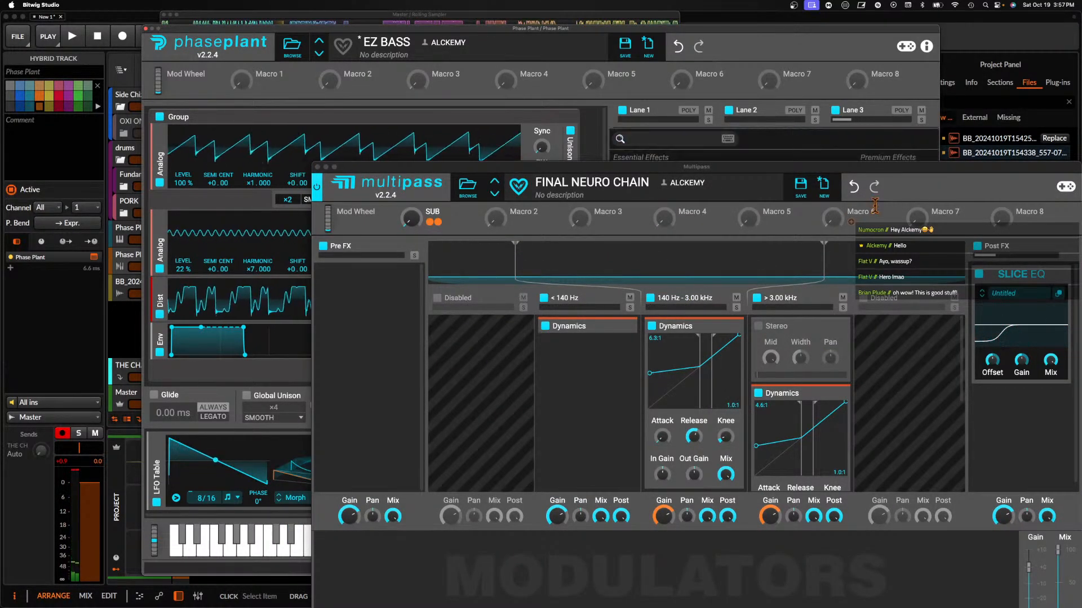
pyautogui.click(317, 167)
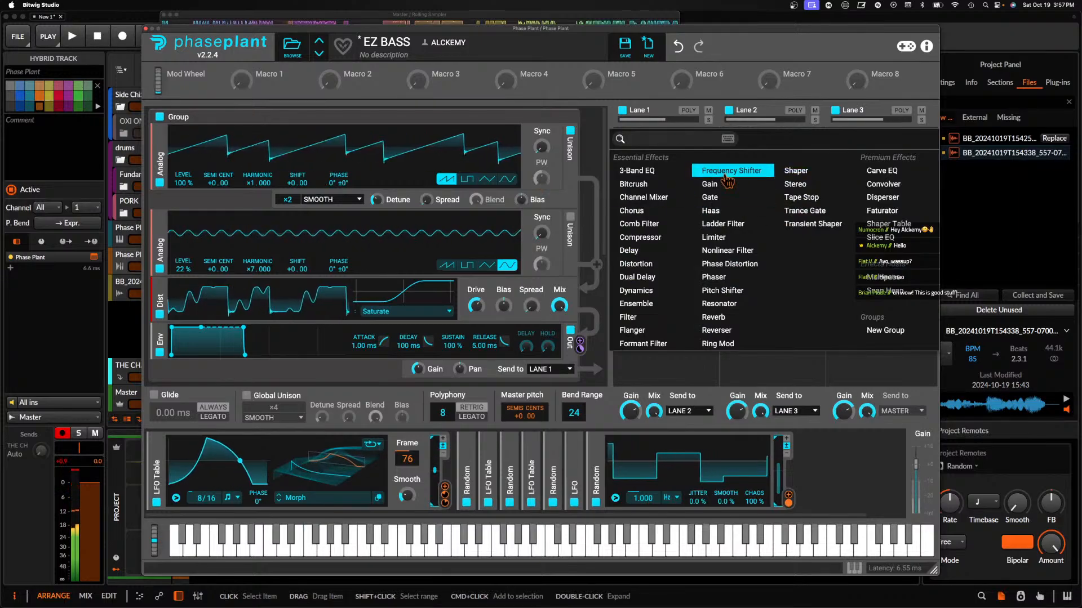
pyautogui.click(885, 225)
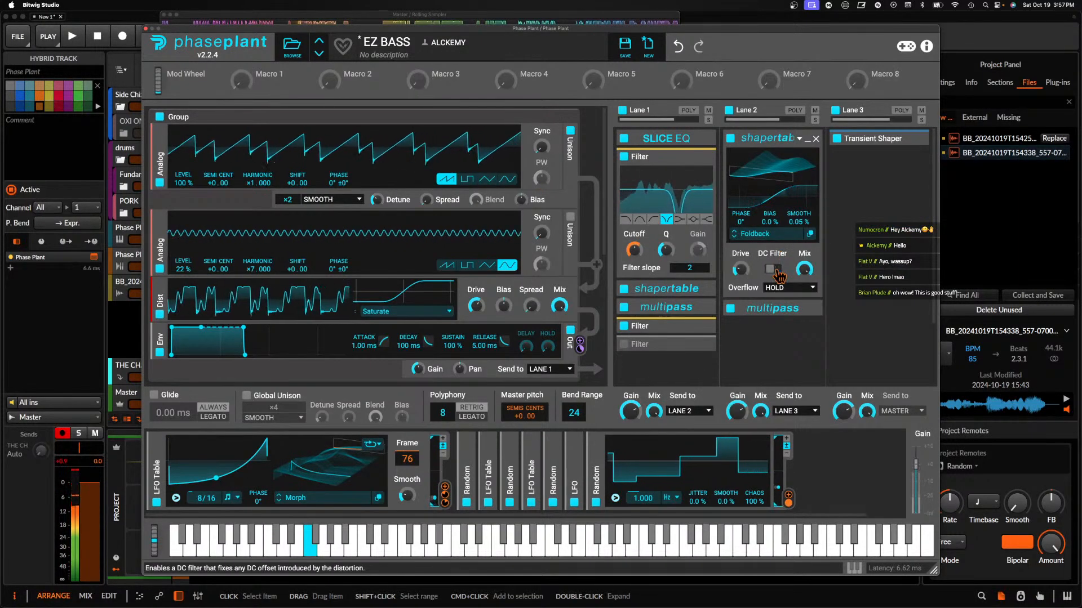
# Save the edited EZ BASS preset in Simple Basses, overwriting the existing version
pyautogui.click(627, 52)
pyautogui.click(654, 437)
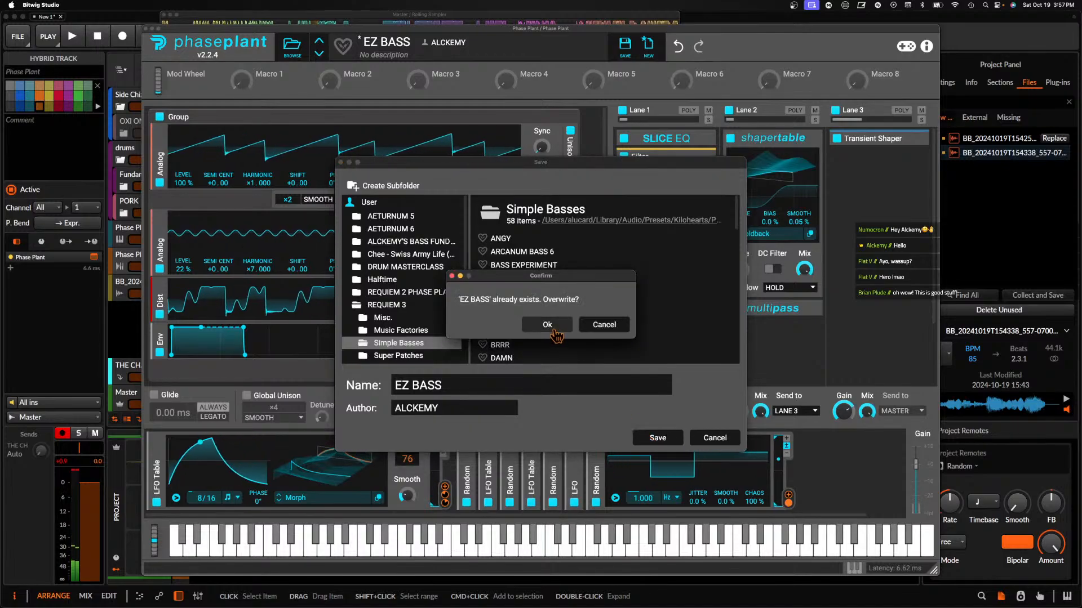
pyautogui.click(550, 321)
# Audition the presets from EZ NEEERUPPPOOOO through FART BASS and FLABBY to FM GENESIS BASS in order
pyautogui.click(320, 54)
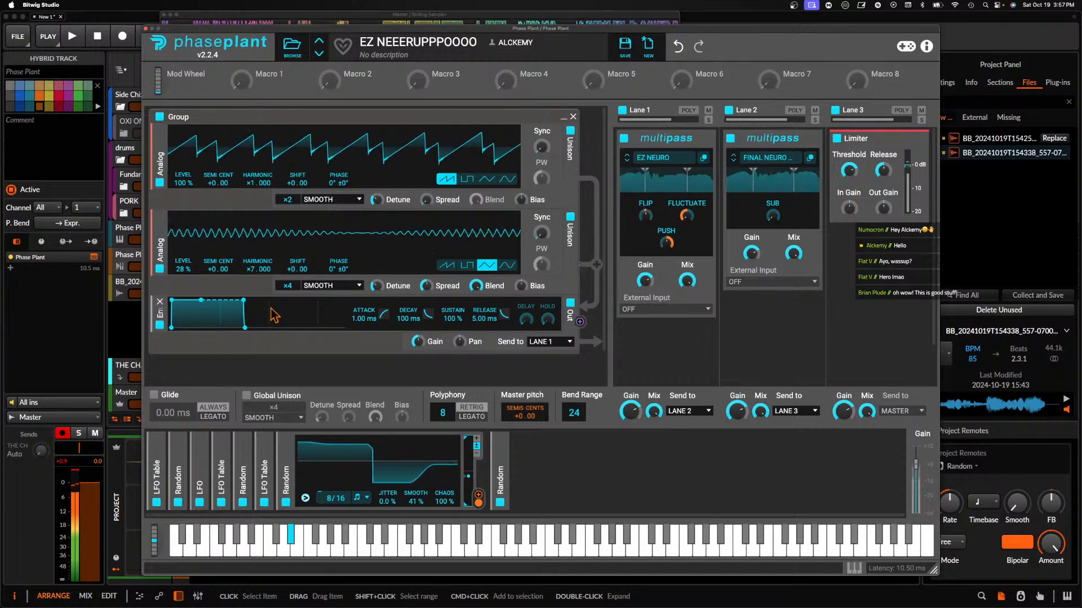
pyautogui.click(319, 55)
pyautogui.click(319, 55)
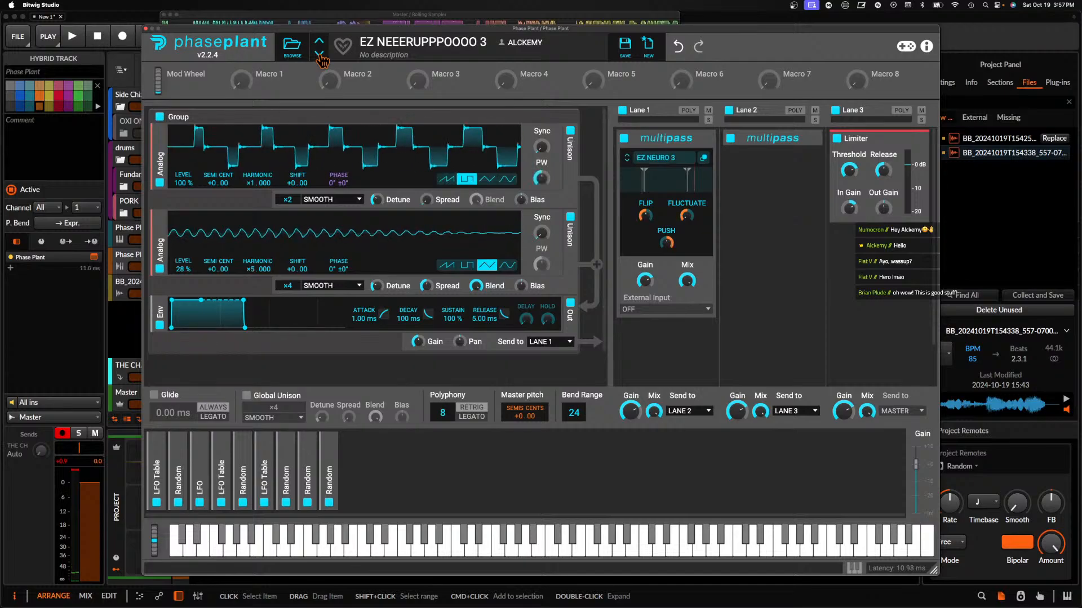
pyautogui.click(319, 55)
pyautogui.click(320, 55)
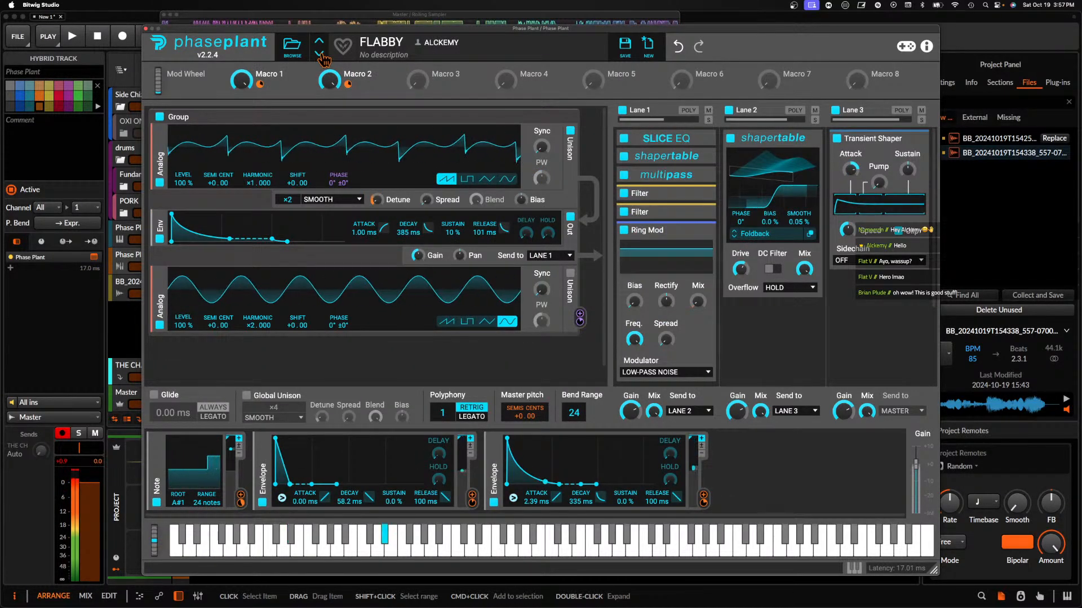
pyautogui.click(319, 55)
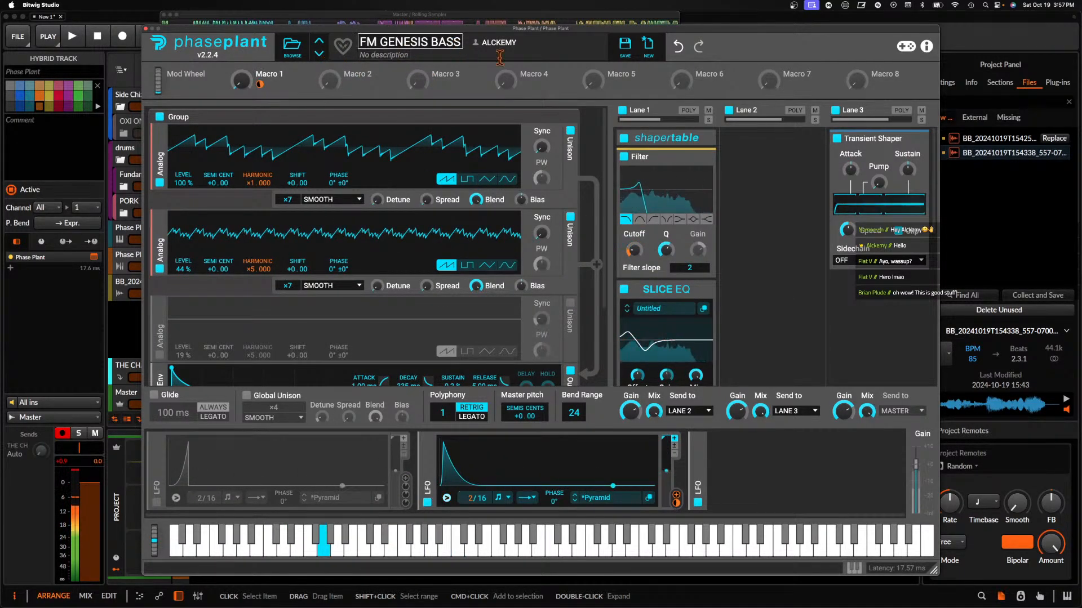
# Add a Shaper Table to FM GENESIS BASS's empty Lane 2 and adjust its drive slightly
pyautogui.click(770, 169)
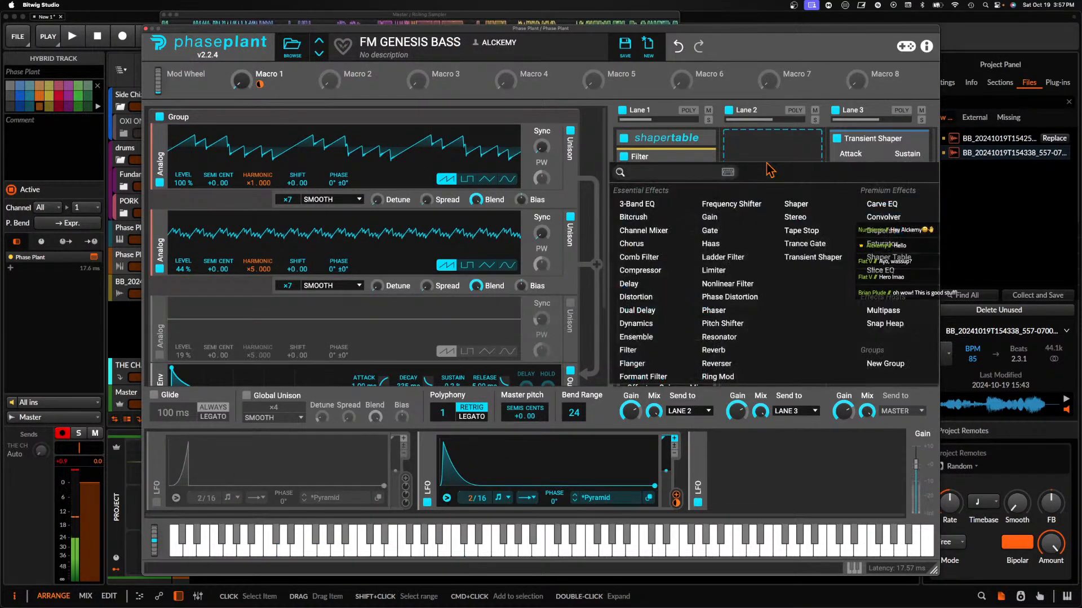
pyautogui.click(871, 264)
pyautogui.moveTo(740, 270); pyautogui.dragTo(740, 267)
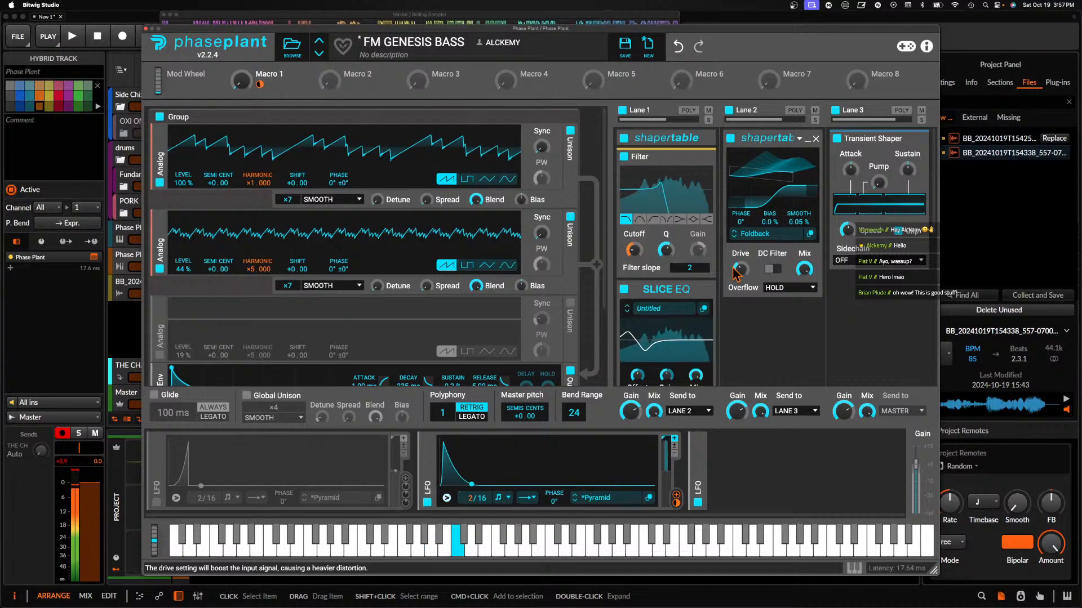
# Try out Macro 1 on FM GENESIS BASS and save the preset in Simple Basses, overwriting the existing version
pyautogui.moveTo(281, 84)
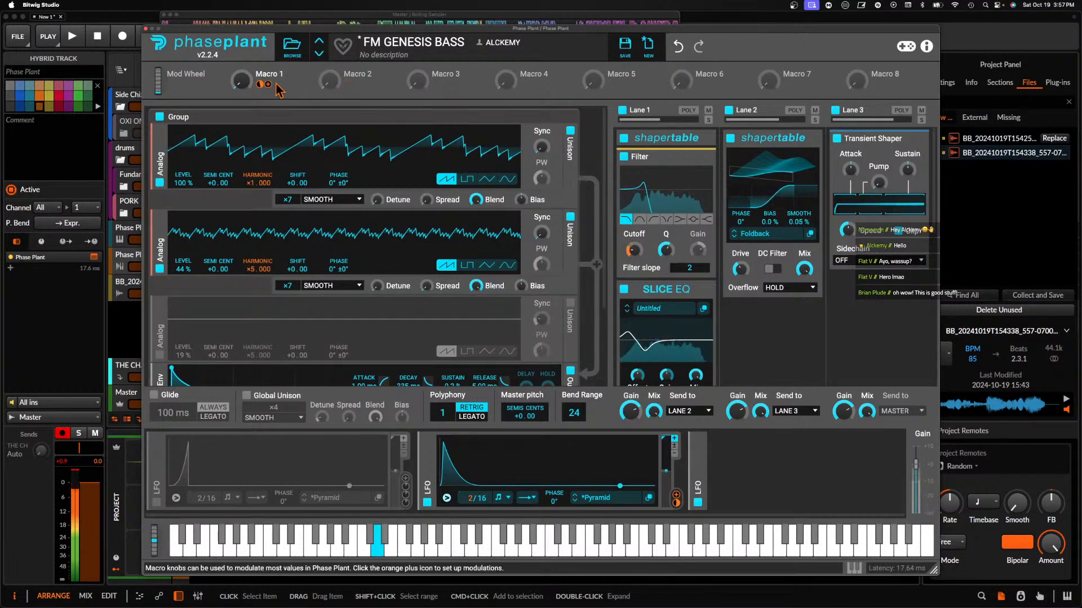
pyautogui.moveTo(242, 80); pyautogui.dragTo(242, 88)
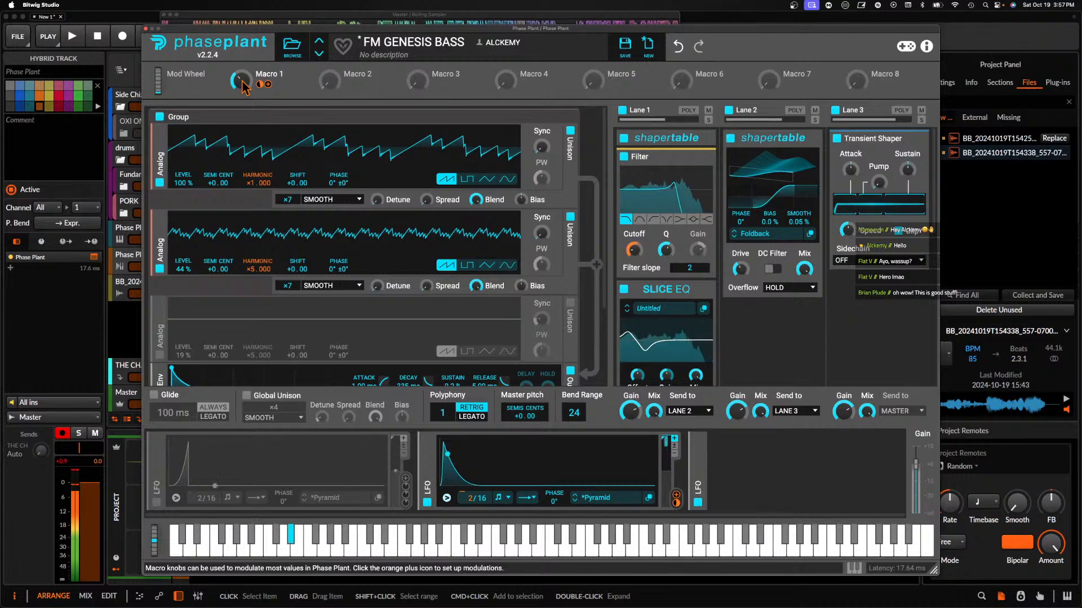
pyautogui.click(625, 45)
pyautogui.click(657, 438)
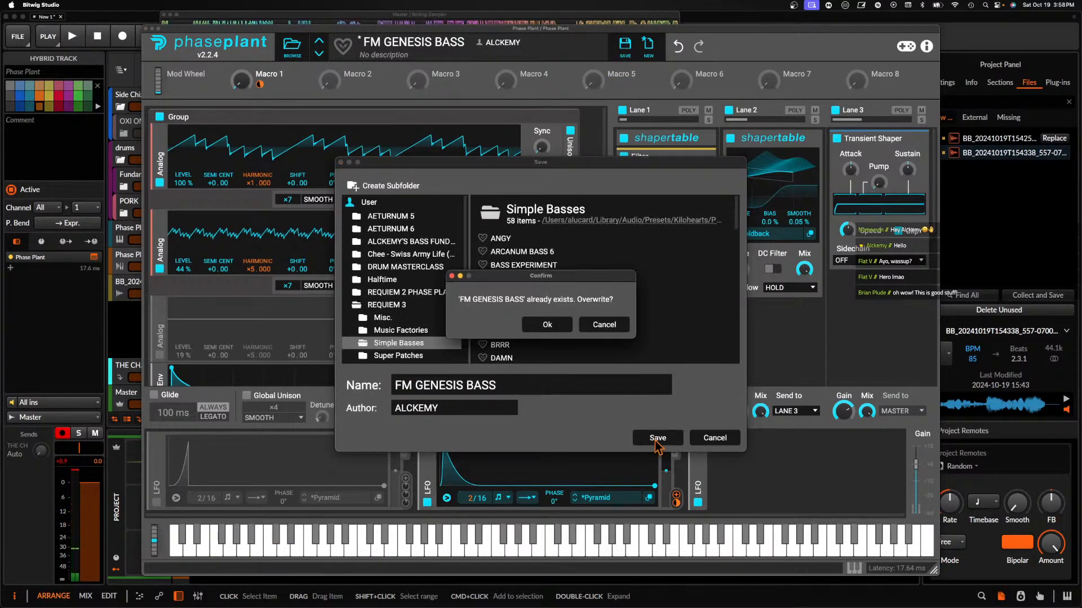
pyautogui.click(569, 332)
# Audition the GORDO SAW and GROWLY GRRROL presets, going back briefly to FM GENESIS BASS for comparison
pyautogui.click(319, 53)
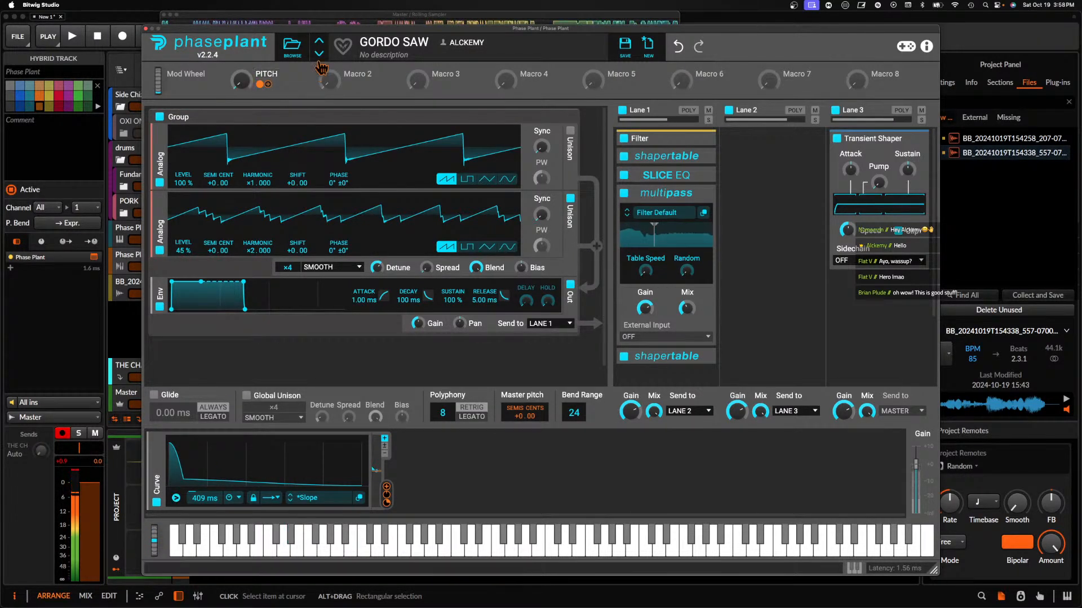
pyautogui.click(319, 40)
pyautogui.click(319, 54)
pyautogui.click(321, 53)
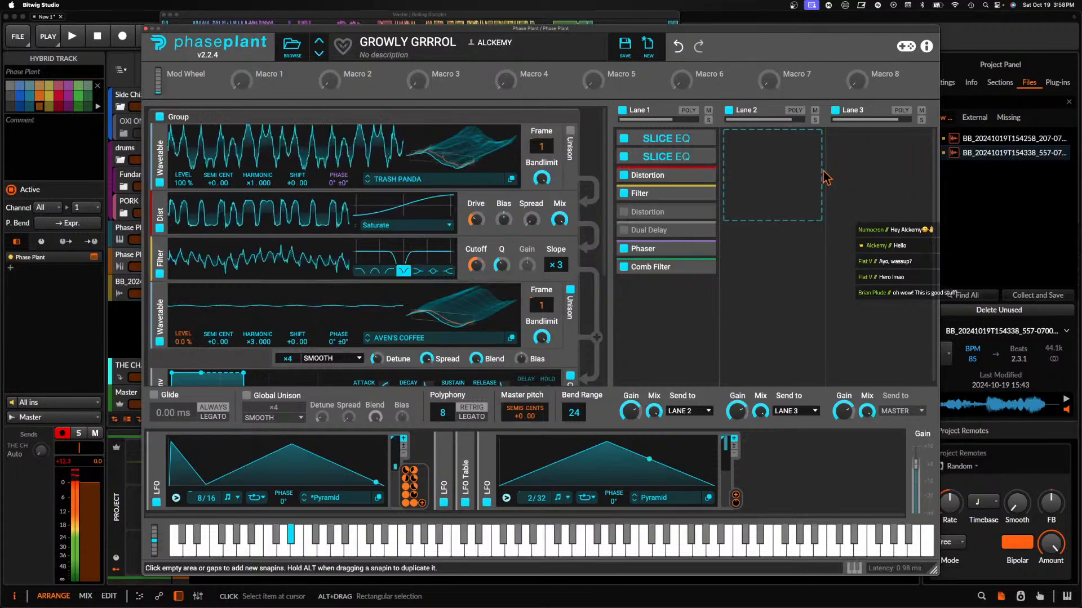
# Add a Transient Shaper to GROWLY GRRROL's empty Lane 3 and save the preset over the existing version
pyautogui.click(845, 169)
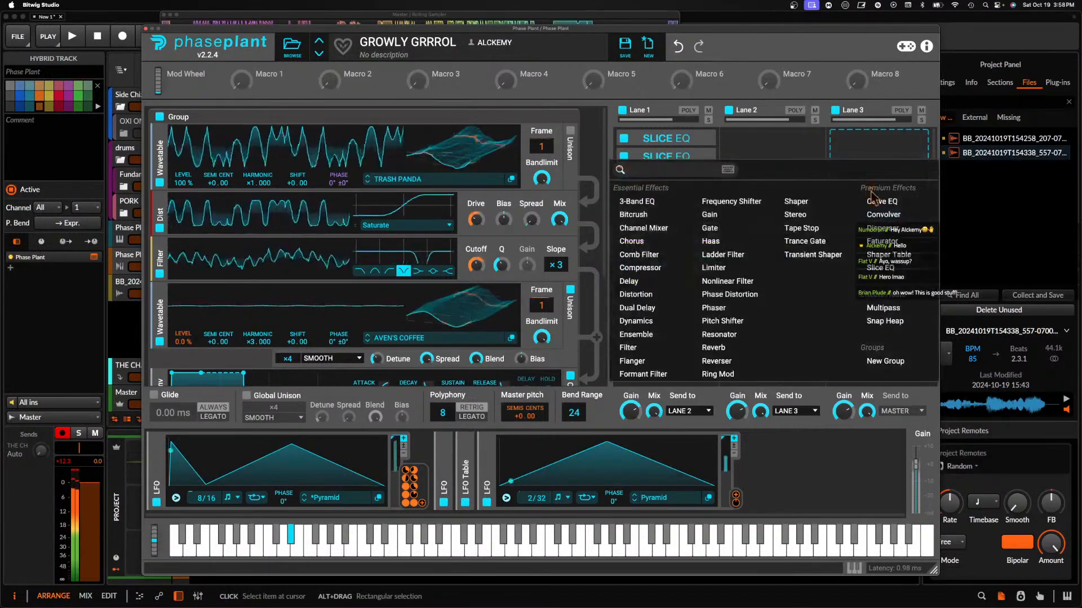
pyautogui.click(805, 243)
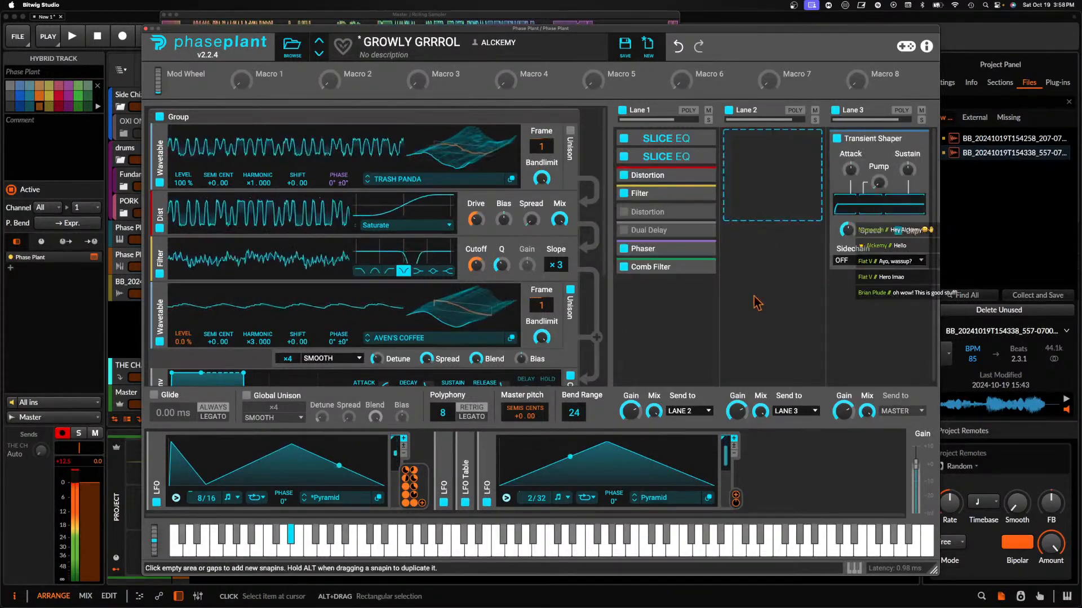
pyautogui.click(625, 45)
pyautogui.click(658, 438)
pyautogui.click(542, 325)
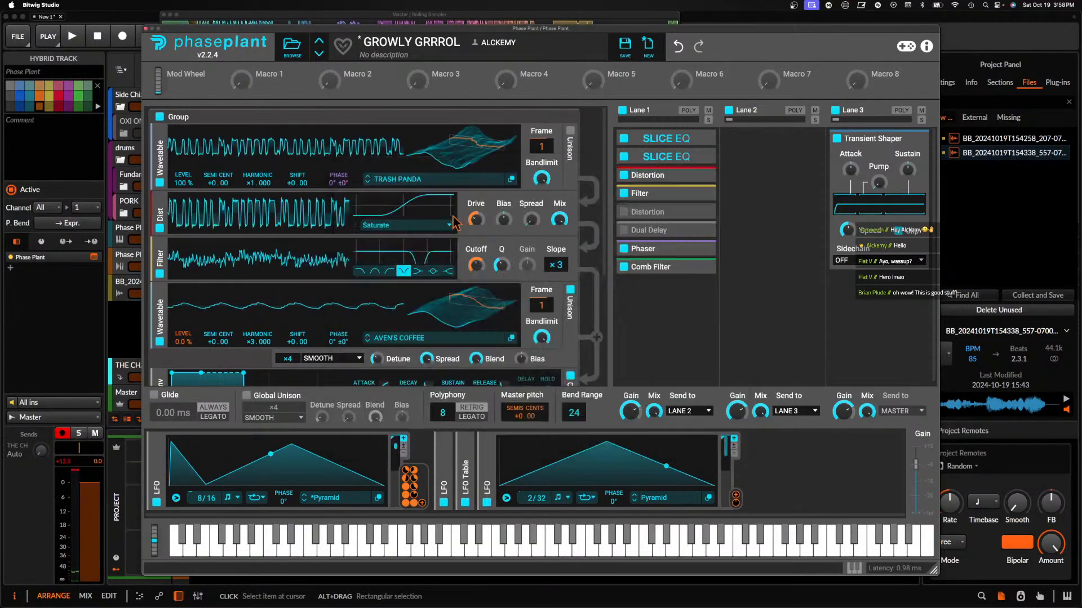
# Audition the HELL SQUARE preset and look through the remaining presets in the Simple Basses folder
pyautogui.click(319, 53)
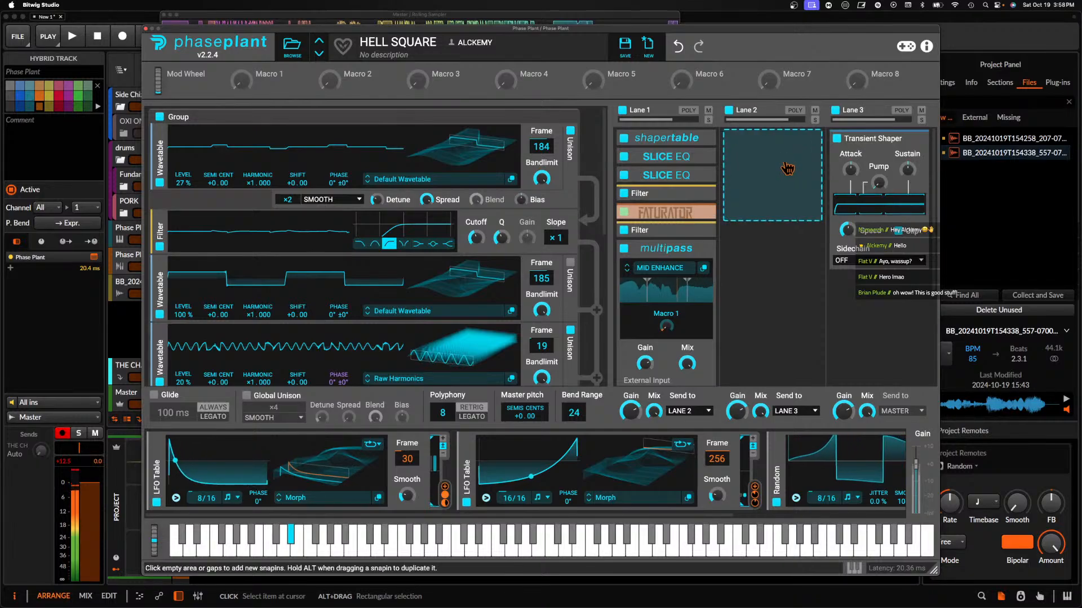
pyautogui.click(292, 46)
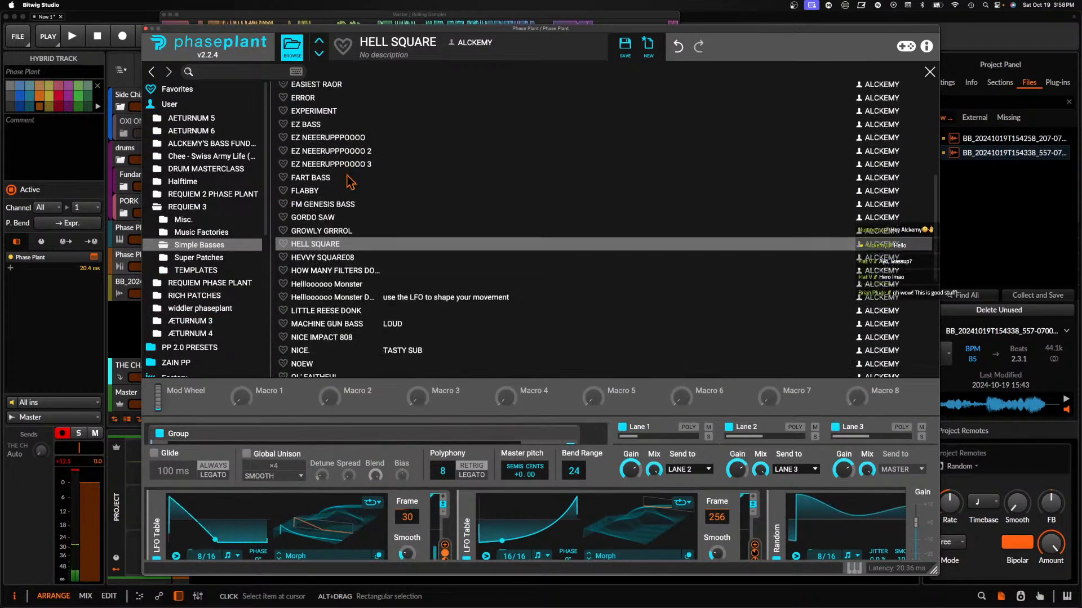
pyautogui.scroll(3, 349, 182)
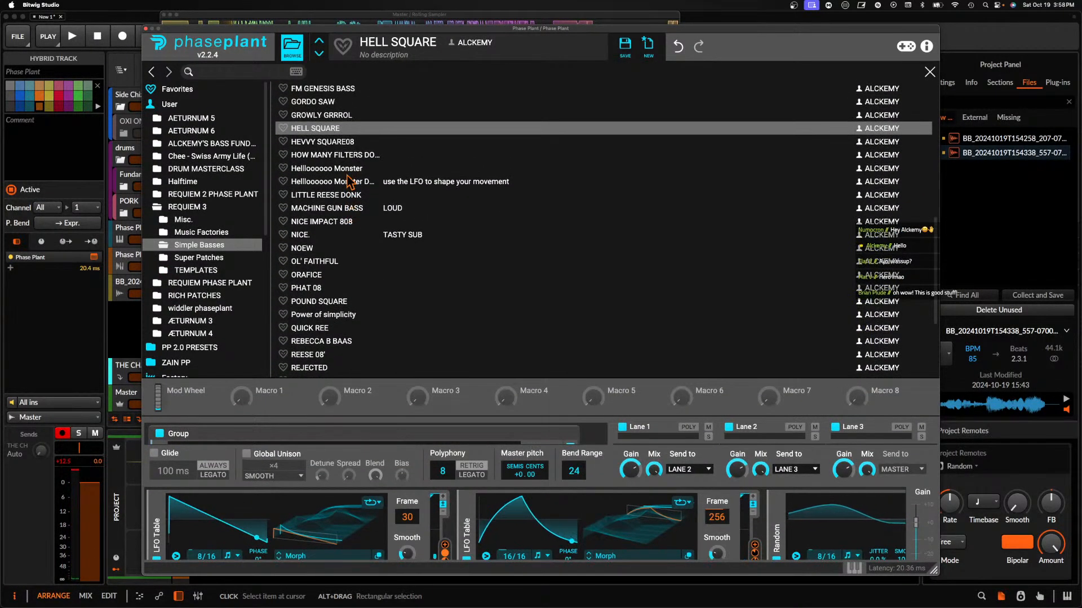
pyautogui.scroll(-3, 349, 181)
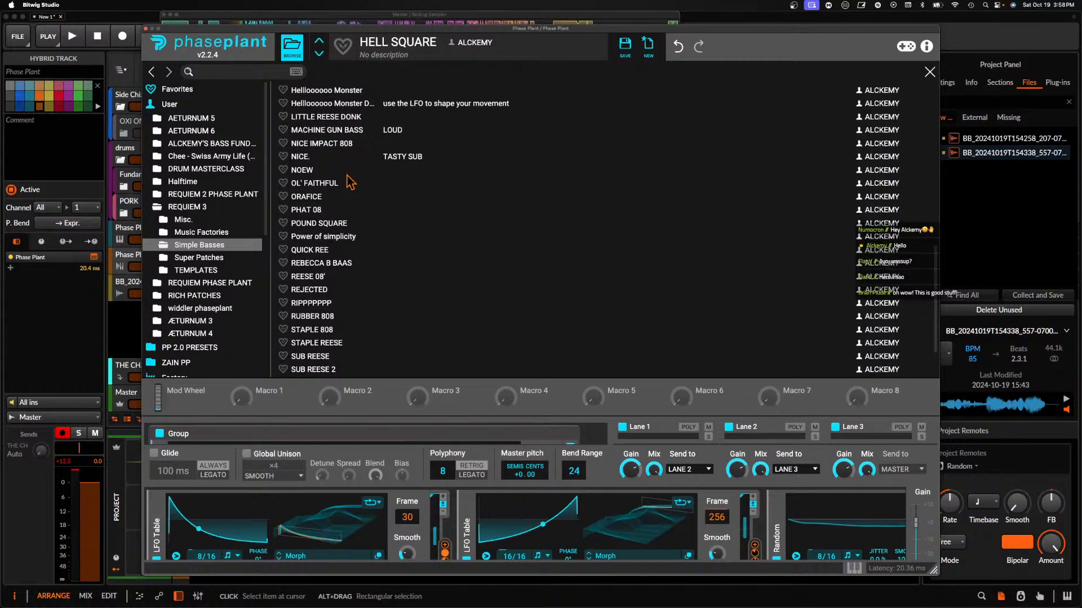
pyautogui.scroll(-3, 349, 182)
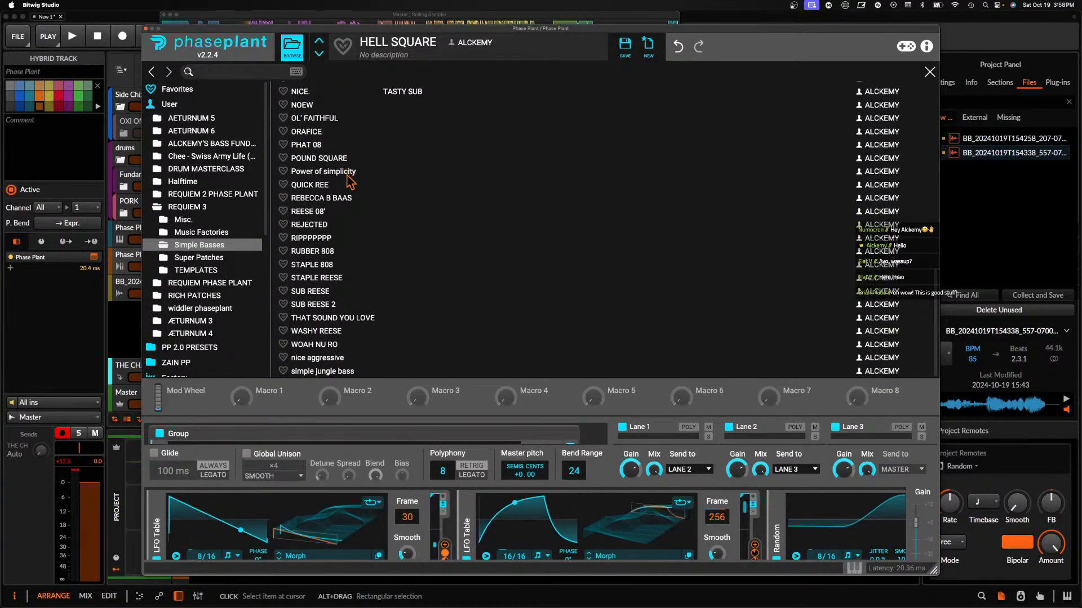
pyautogui.scroll(1, 341, 213)
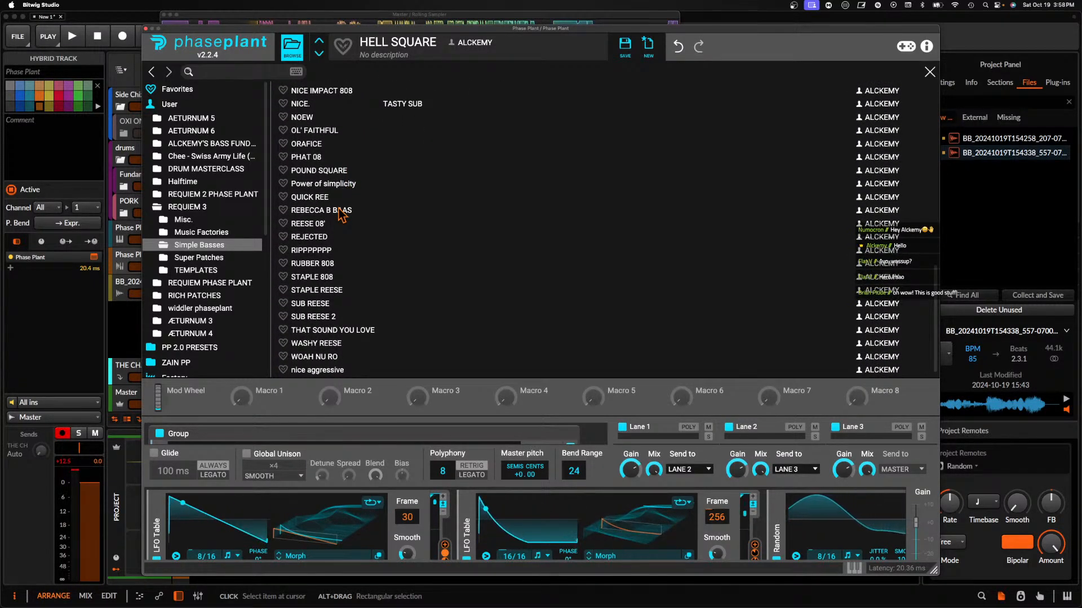
pyautogui.scroll(4, 341, 213)
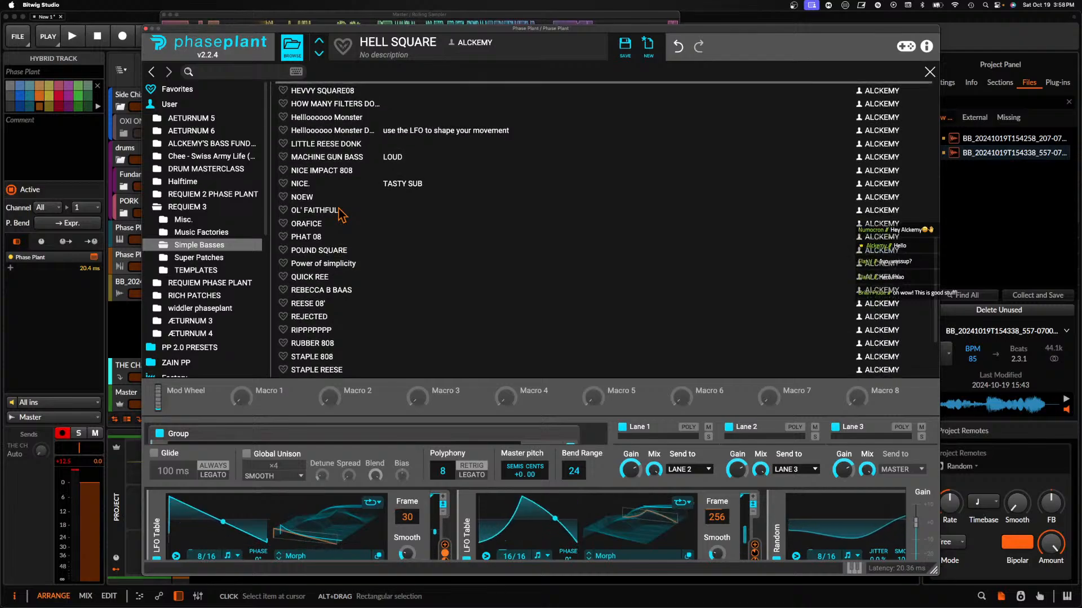
# Audition the MACHINE GUN BASS preset and look over the remaining presets further down the Simple Basses folder
pyautogui.click(327, 165)
pyautogui.click(292, 46)
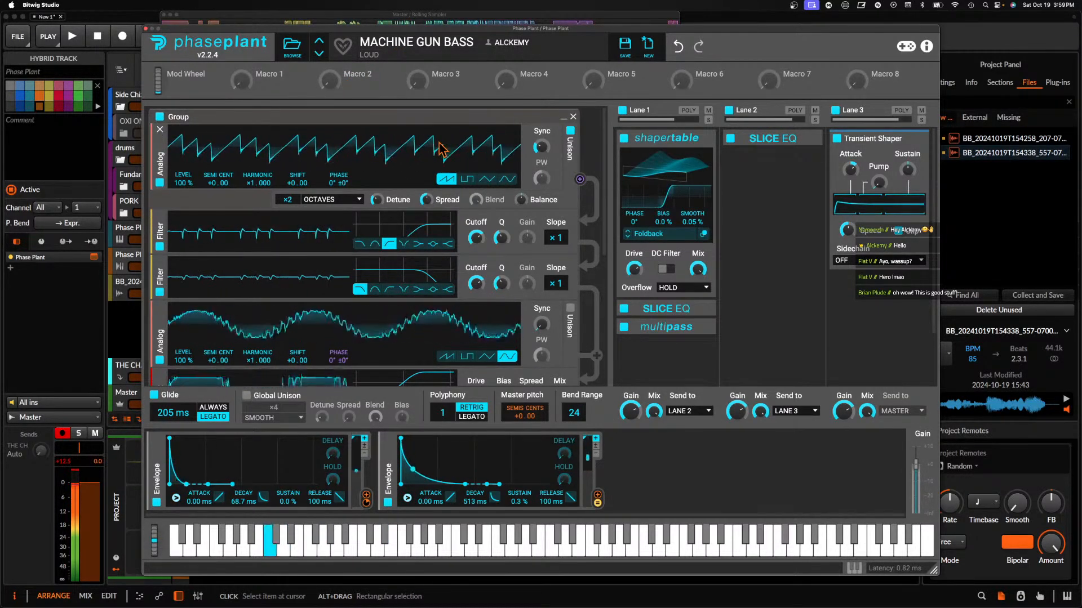
pyautogui.click(292, 52)
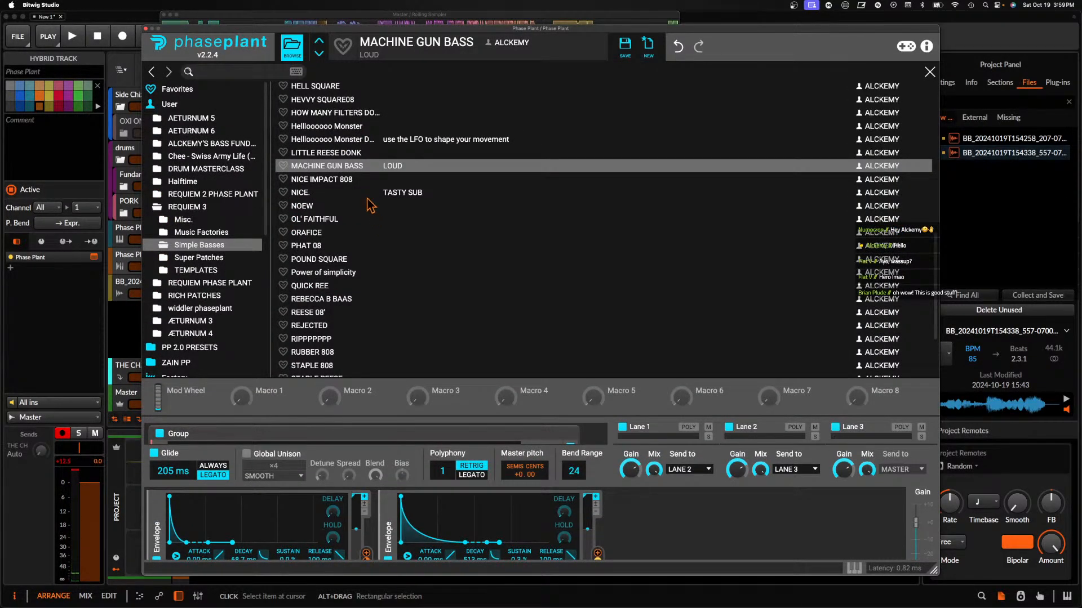
pyautogui.scroll(-5, 369, 206)
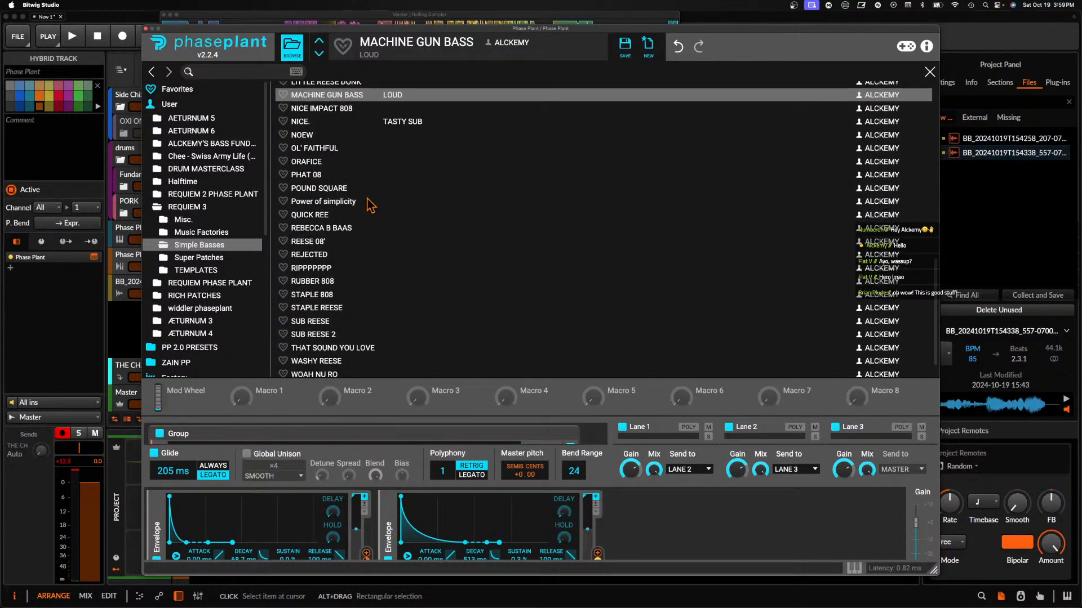
pyautogui.scroll(-2, 347, 246)
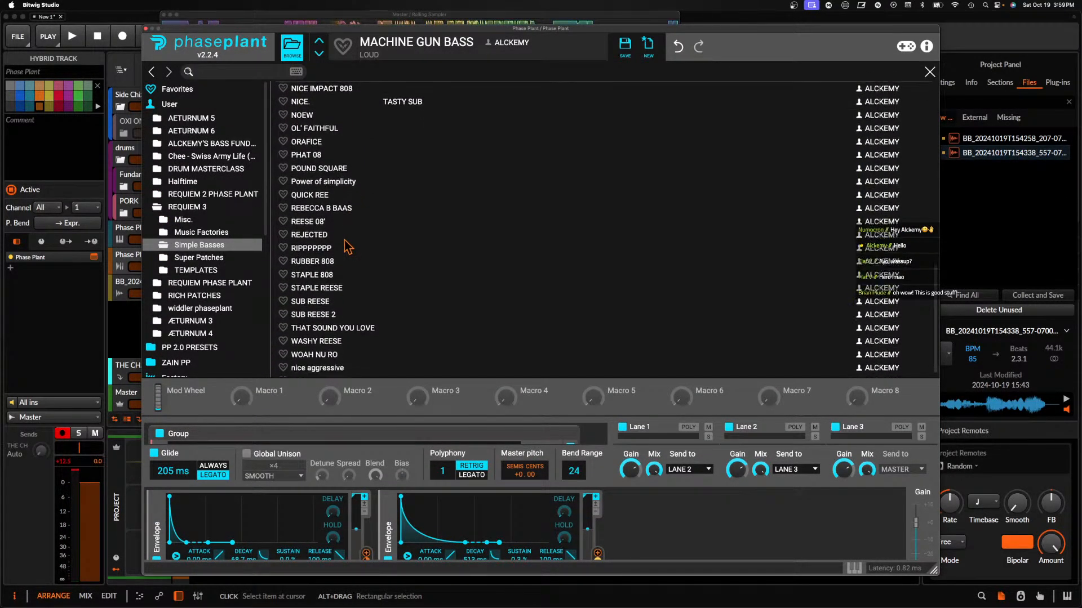
# Look through the REQUIEM 3 preset folders: Super Patches, Music Factories, Misc., Simple Basses and TEMPLATES
pyautogui.click(216, 258)
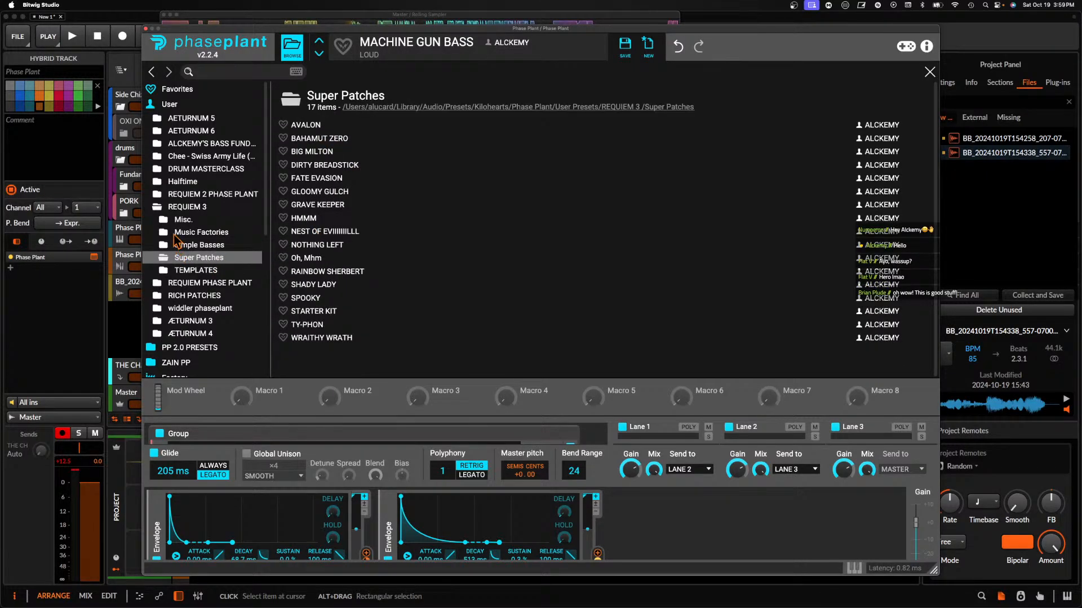
pyautogui.click(178, 233)
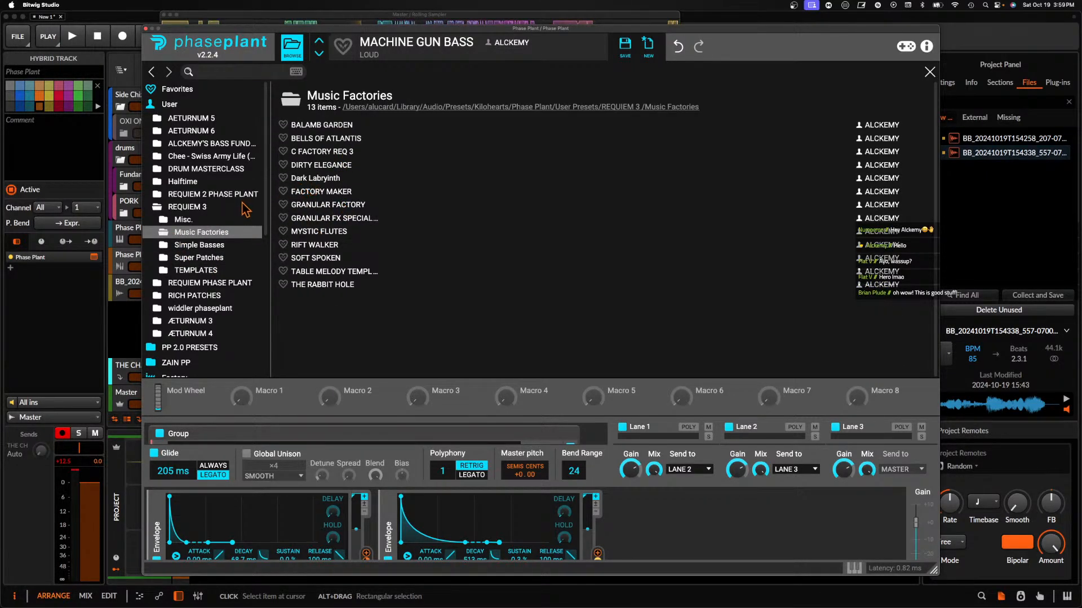
pyautogui.click(205, 220)
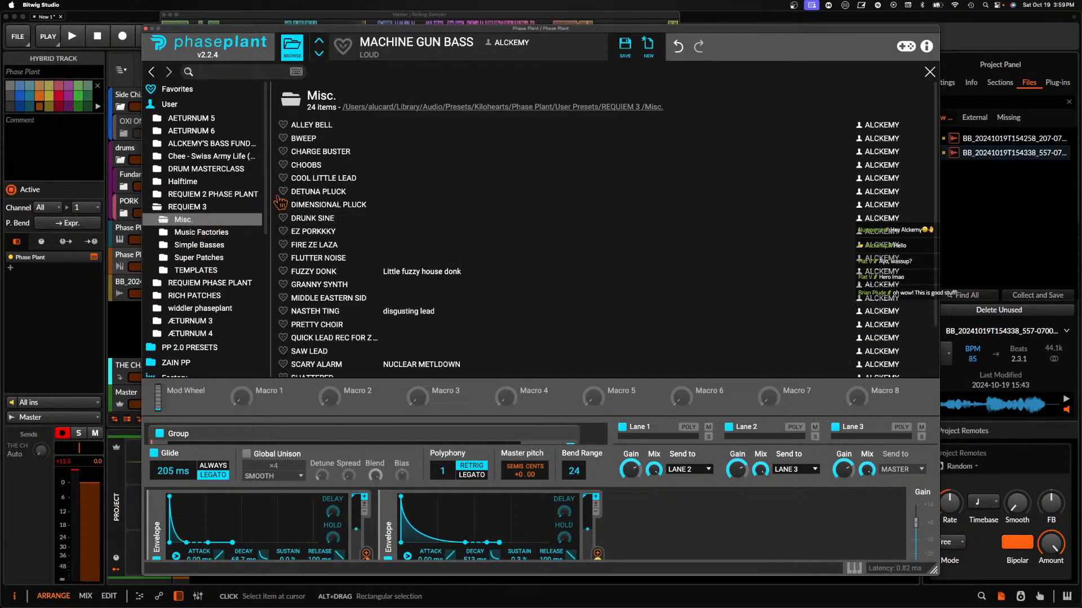
pyautogui.click(207, 234)
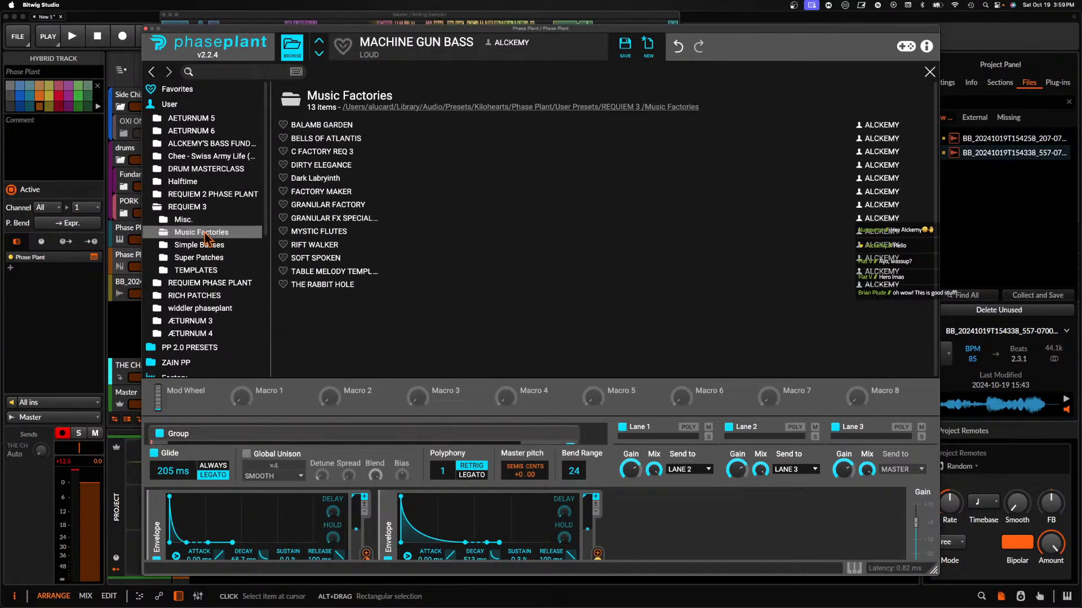
pyautogui.click(208, 246)
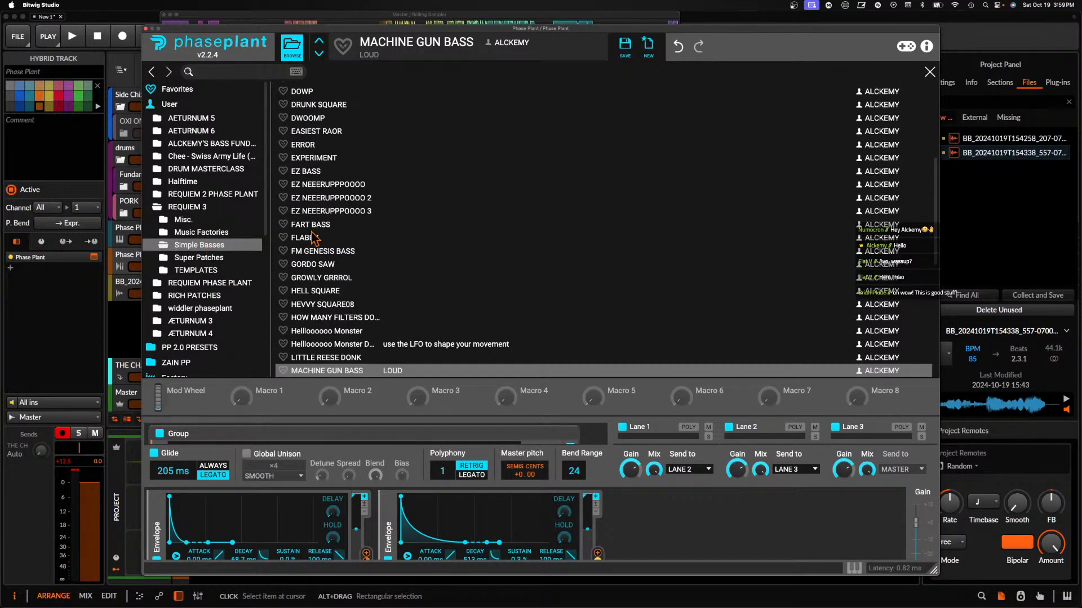
pyautogui.scroll(5, 314, 240)
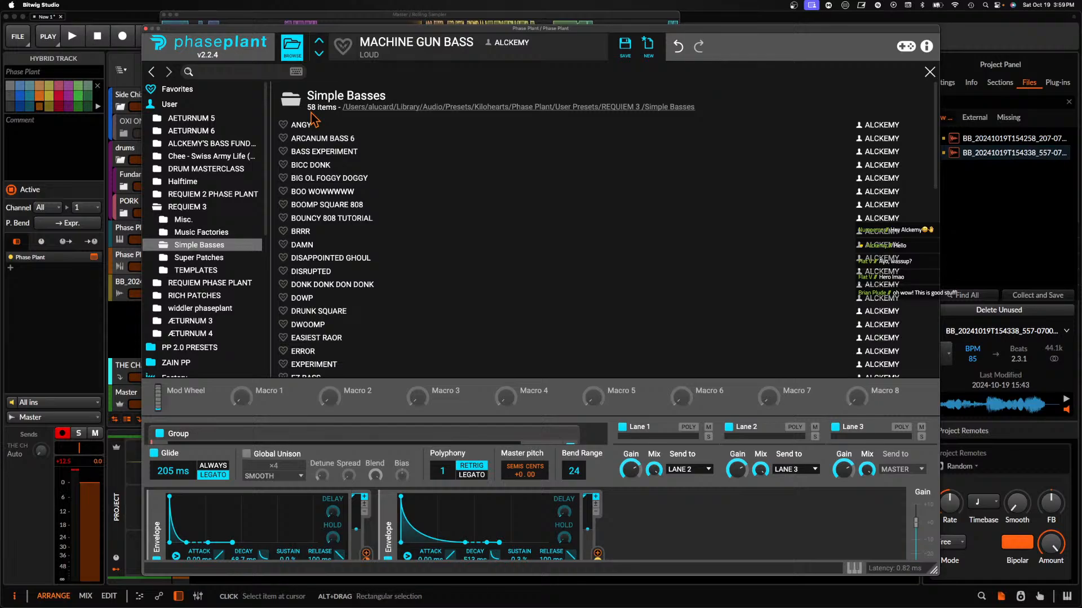
pyautogui.click(213, 259)
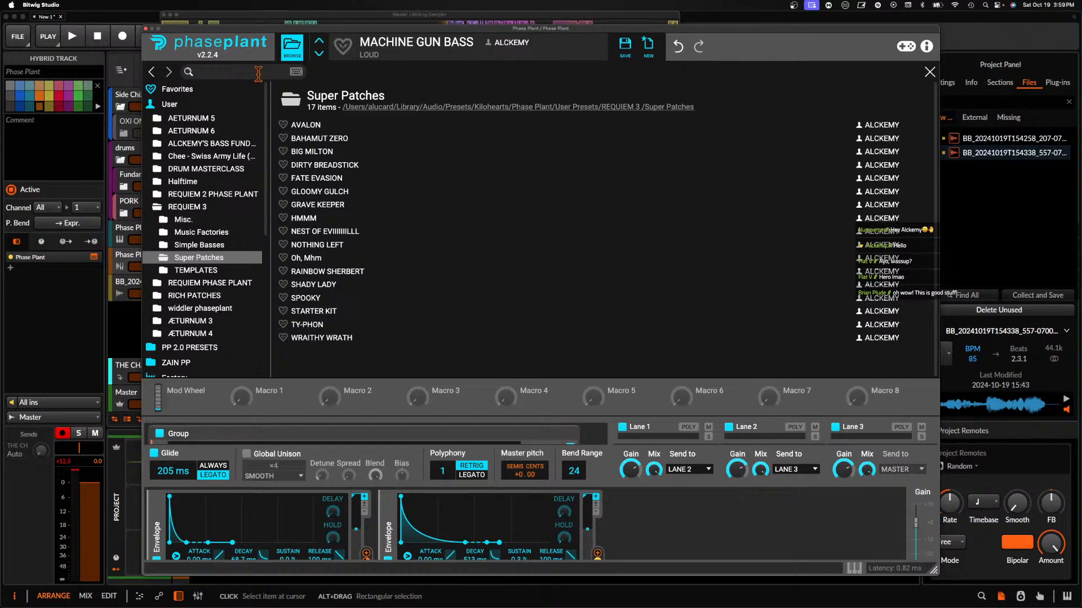
pyautogui.click(214, 271)
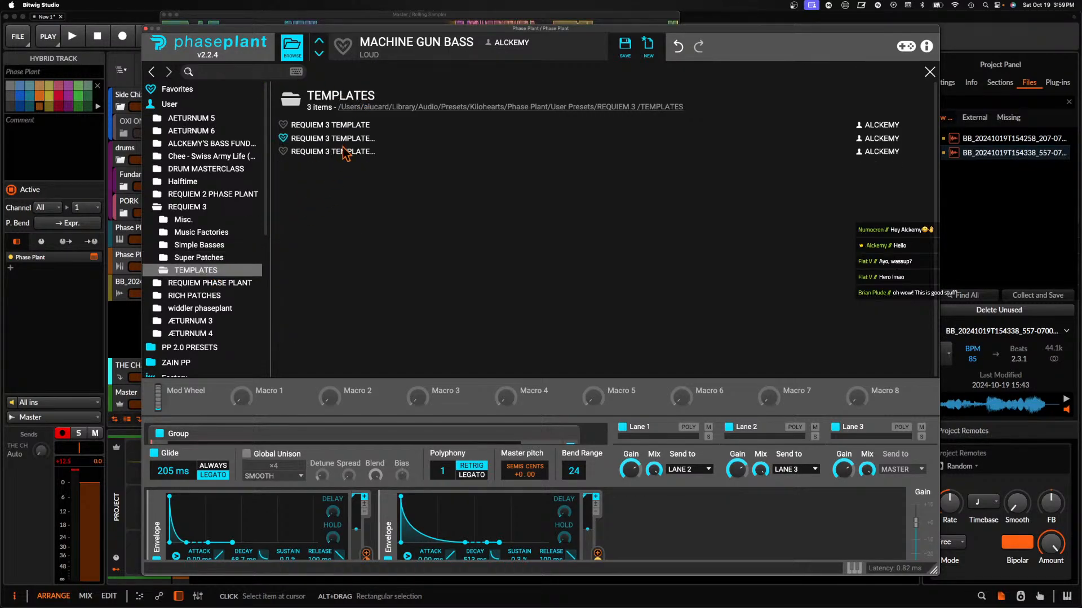
# Load the WRAITHY WRATH preset from the Super Patches folder and view its patch layout
pyautogui.click(202, 259)
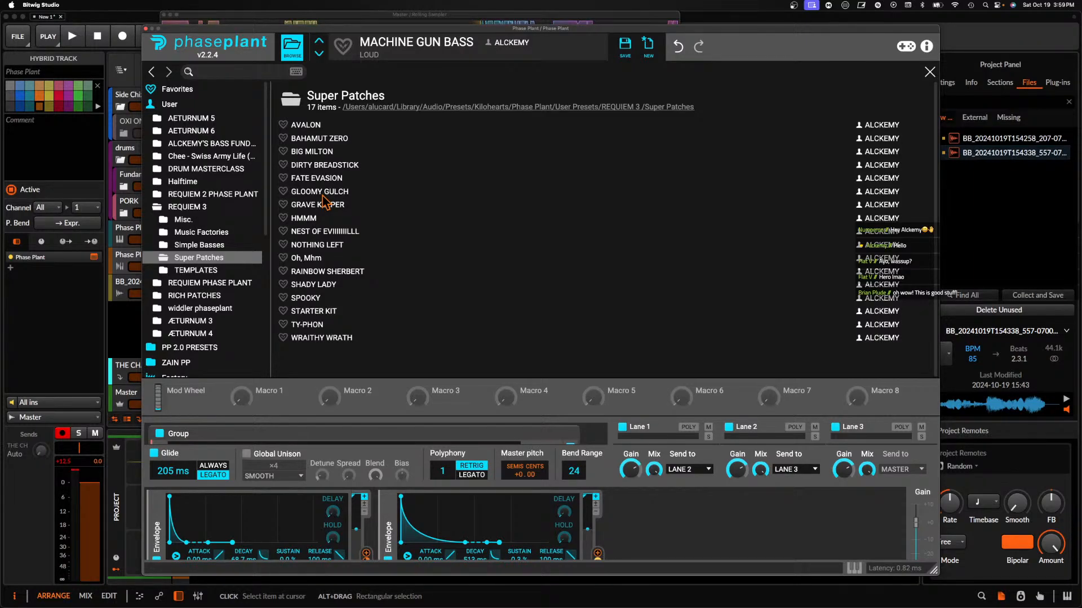
pyautogui.click(307, 338)
pyautogui.click(302, 55)
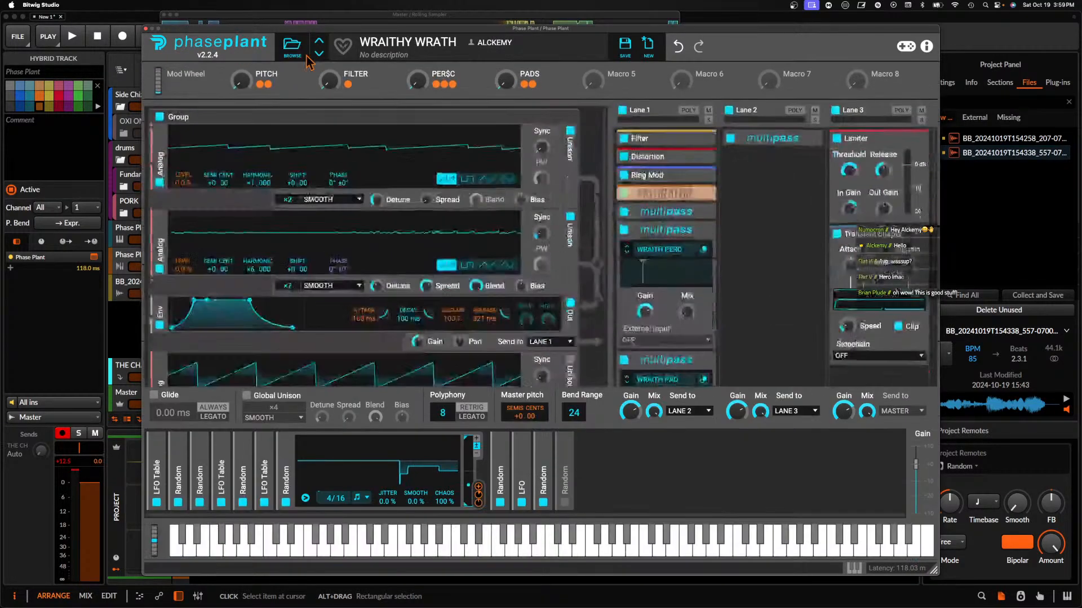
# Load the REQUIEM 3 TEMPLATE DELTA preset from the REQUIEM 3 TEMPLATES folder
pyautogui.click(303, 53)
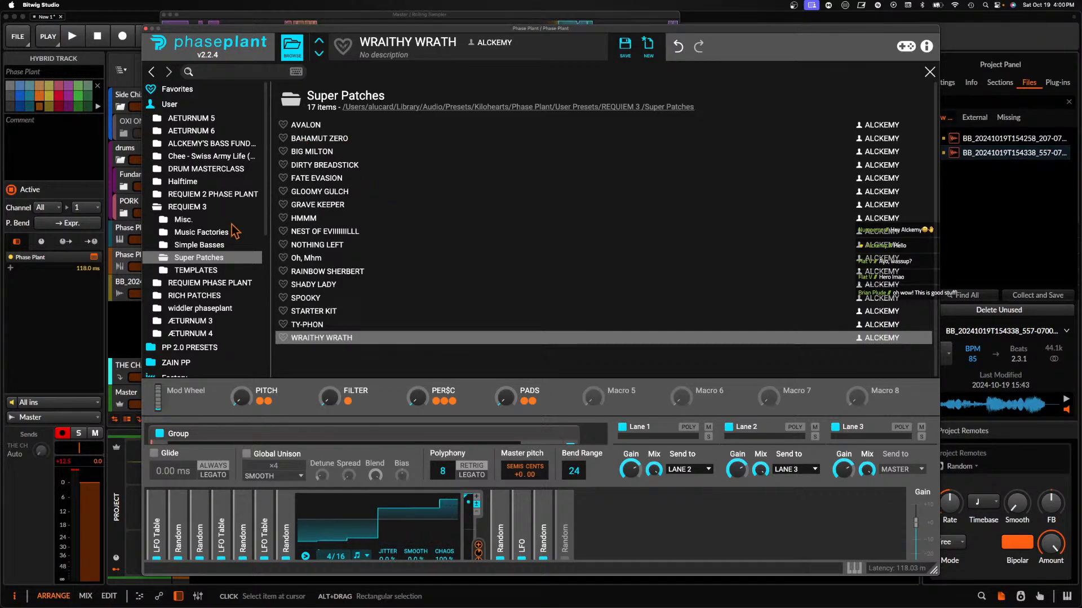
pyautogui.click(195, 270)
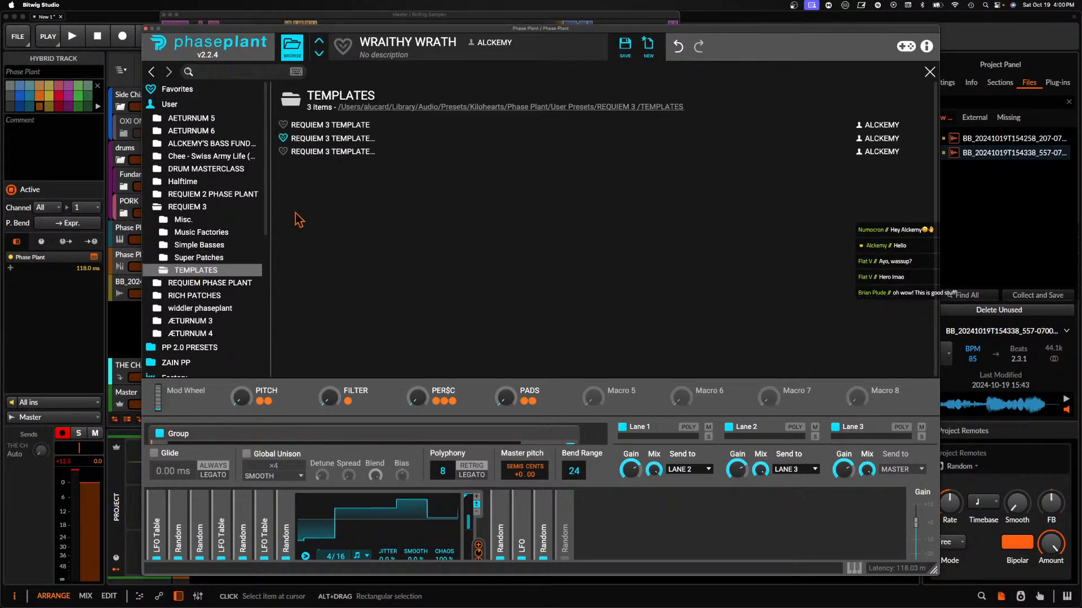
pyautogui.click(319, 54)
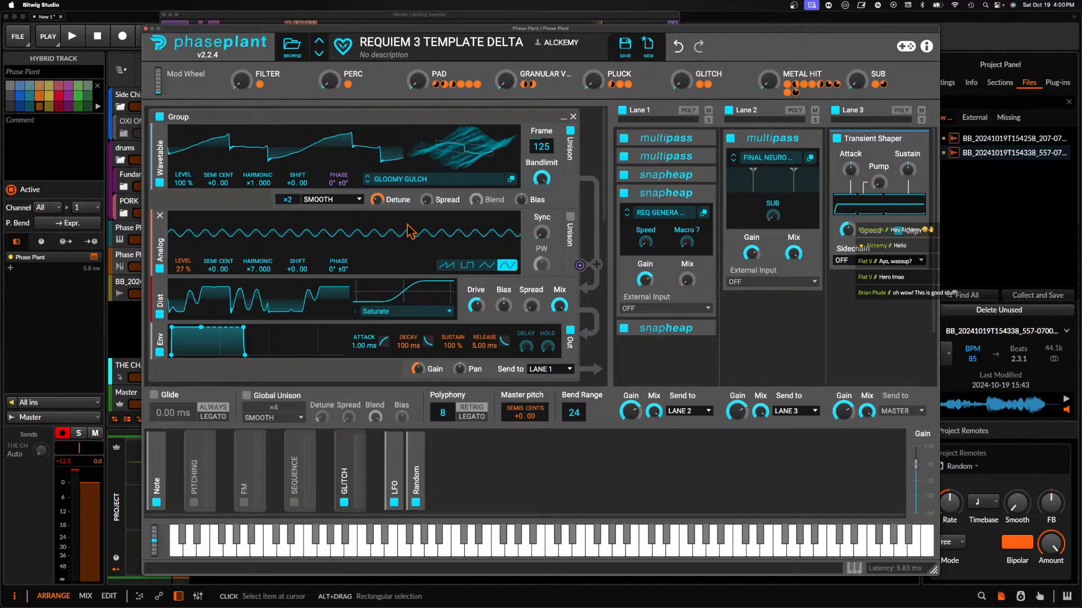
# Close the synth window, select the other Phase Plant track briefly, and reopen the synth on the hybrid Phase Plant track
pyautogui.click(145, 28)
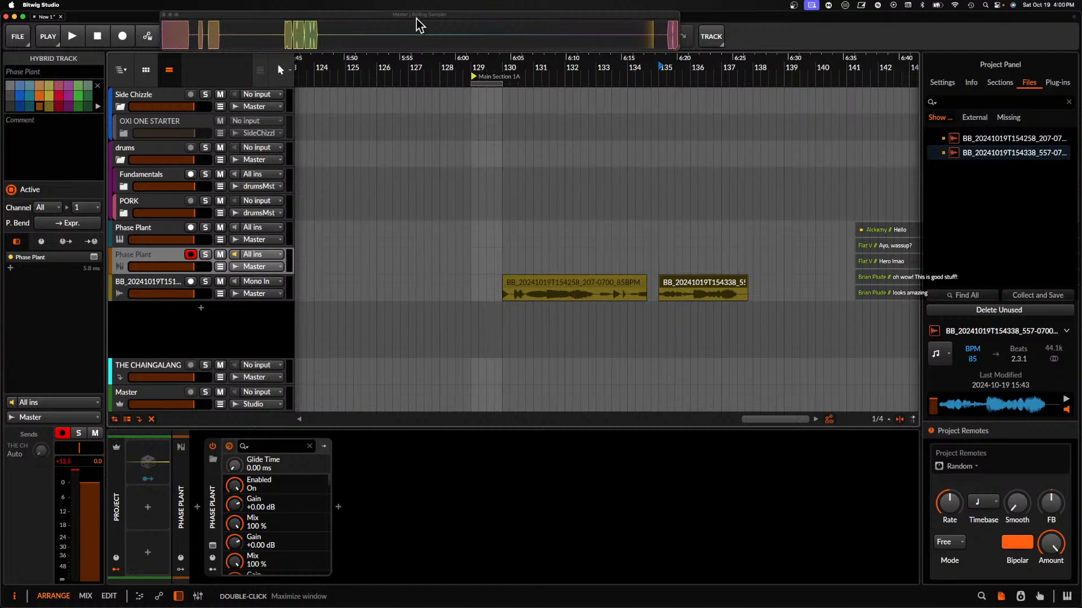
pyautogui.click(152, 232)
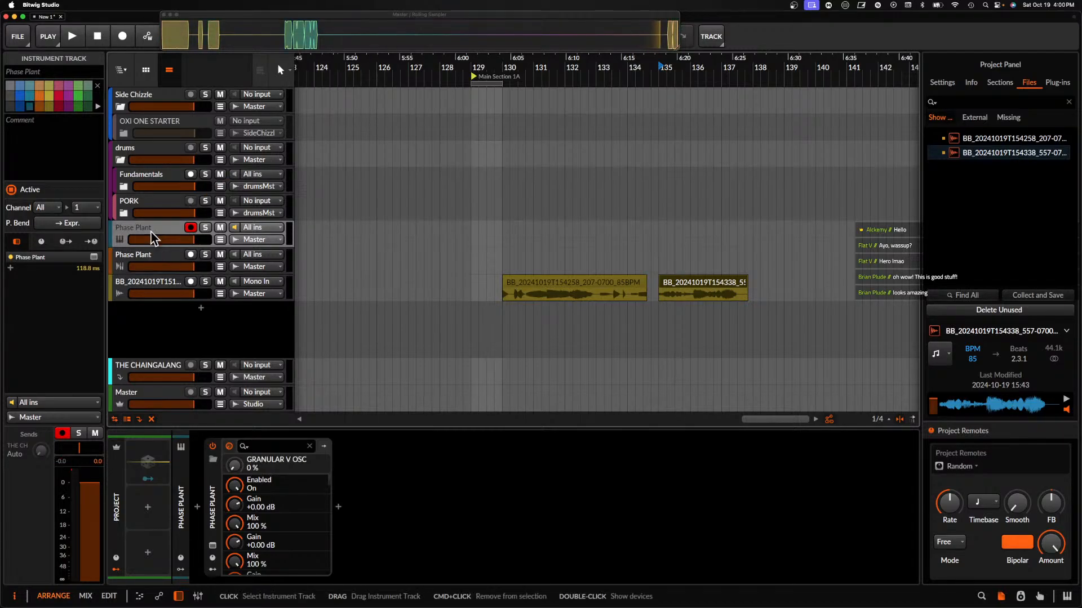
pyautogui.click(159, 260)
pyautogui.click(213, 546)
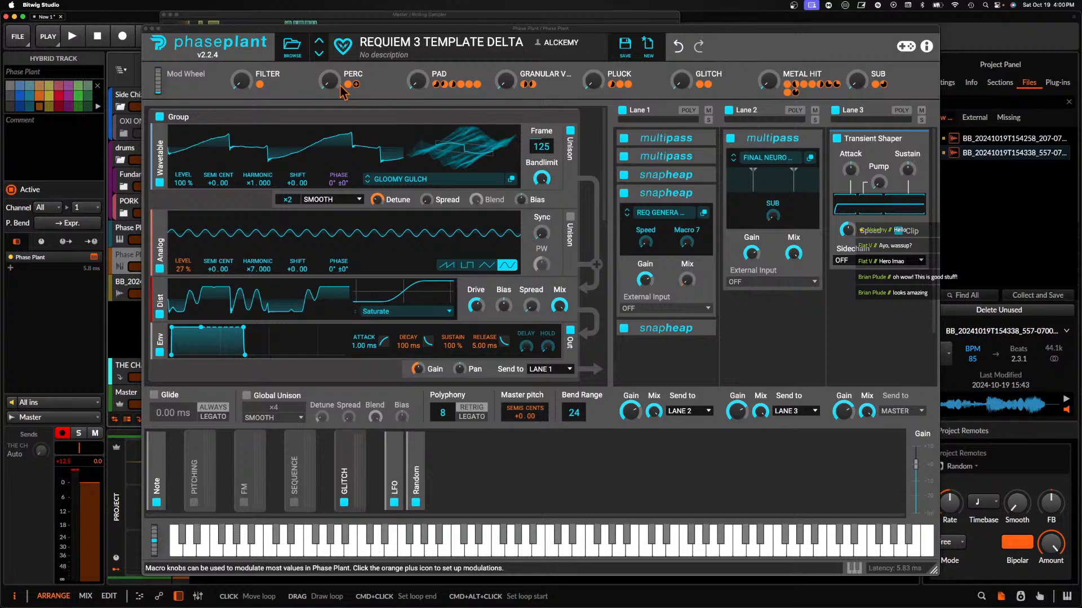
# Audition the GRAVE KEEPER and NEST OF EVIIIIIIIILLL presets from the REQUIEM 3 Super Patches folder
pyautogui.click(293, 47)
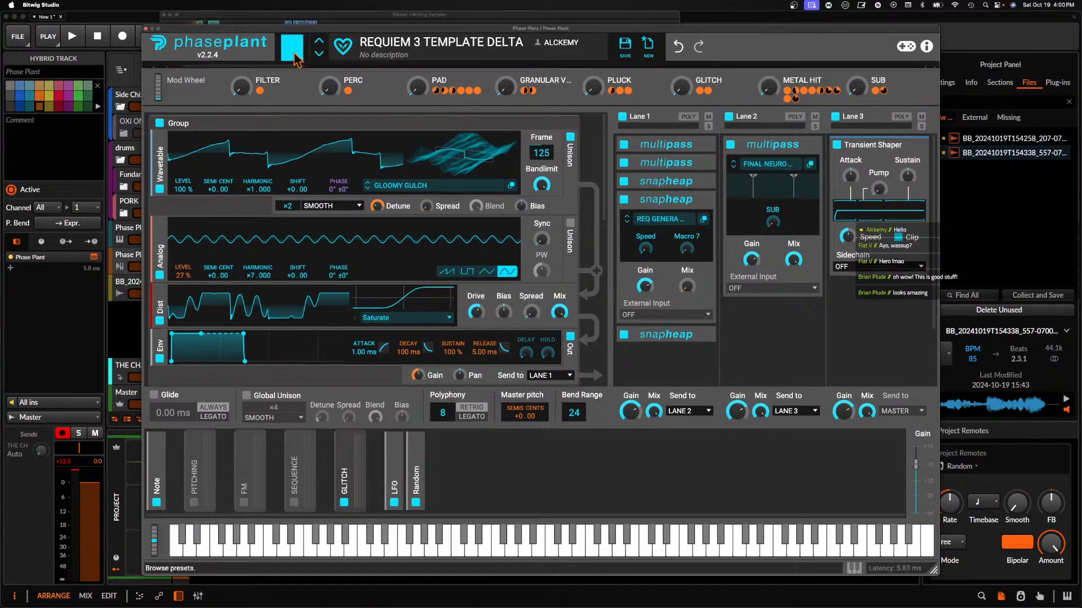
pyautogui.click(217, 257)
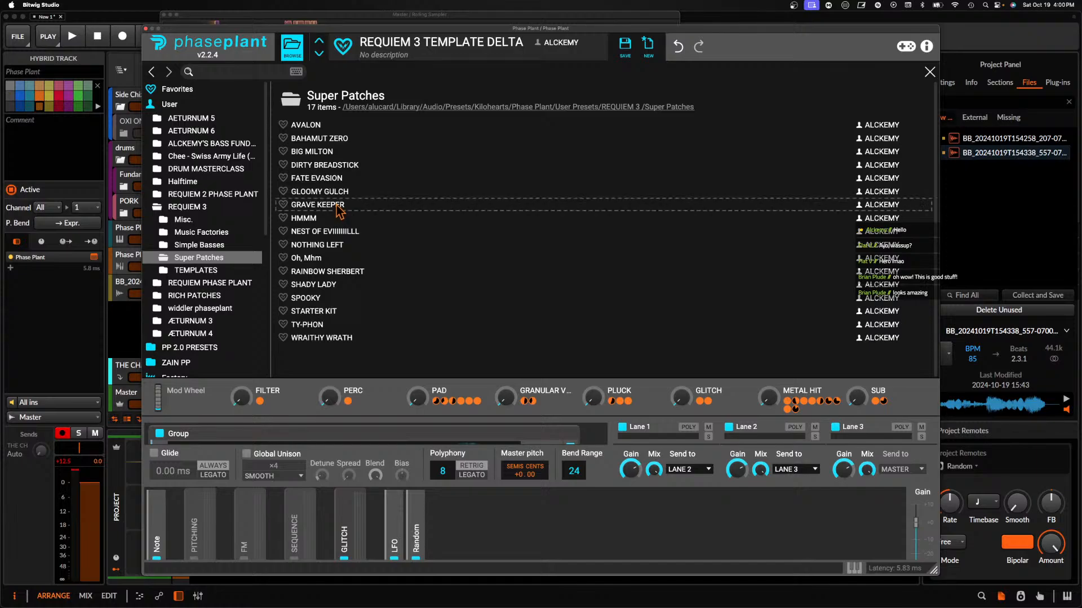
pyautogui.click(318, 204)
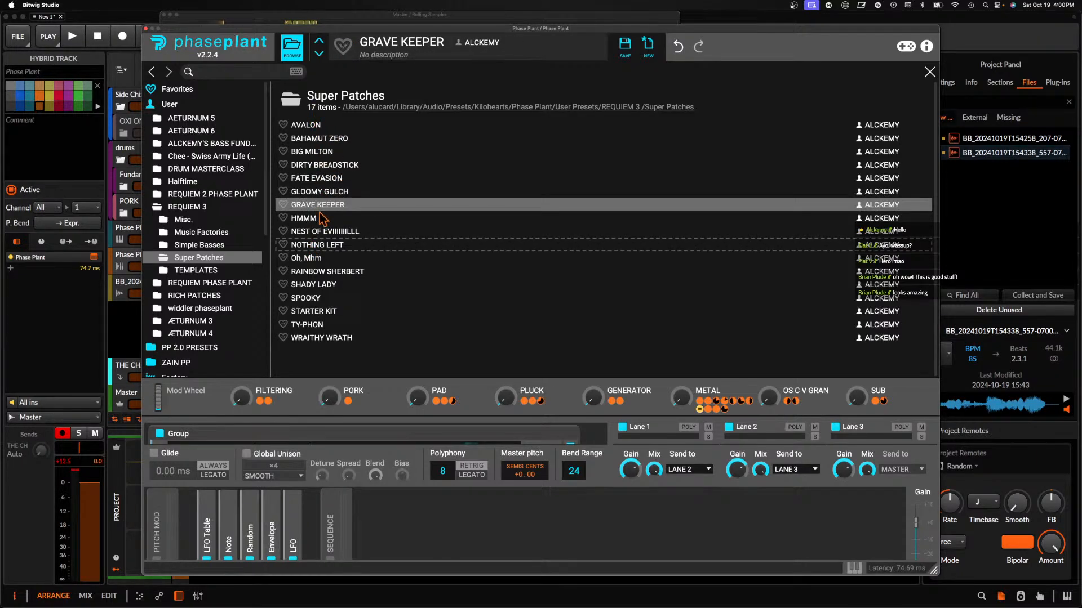
pyautogui.click(317, 244)
pyautogui.click(293, 53)
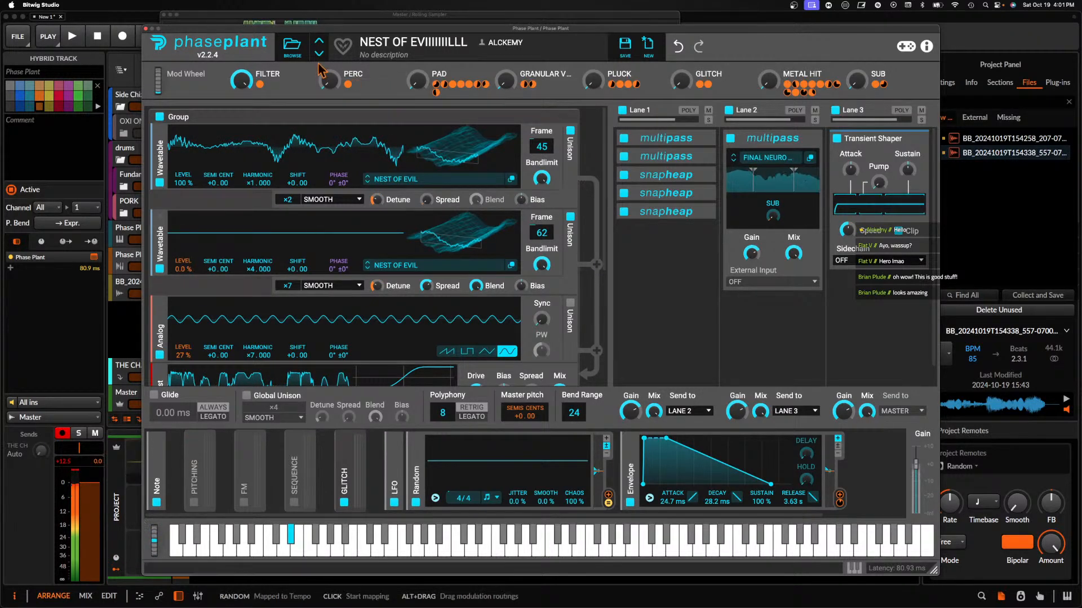
# Look through the REQUIEM 2 KITS presets inside the REQUIEM 2 PHASE PLANT folder
pyautogui.click(289, 58)
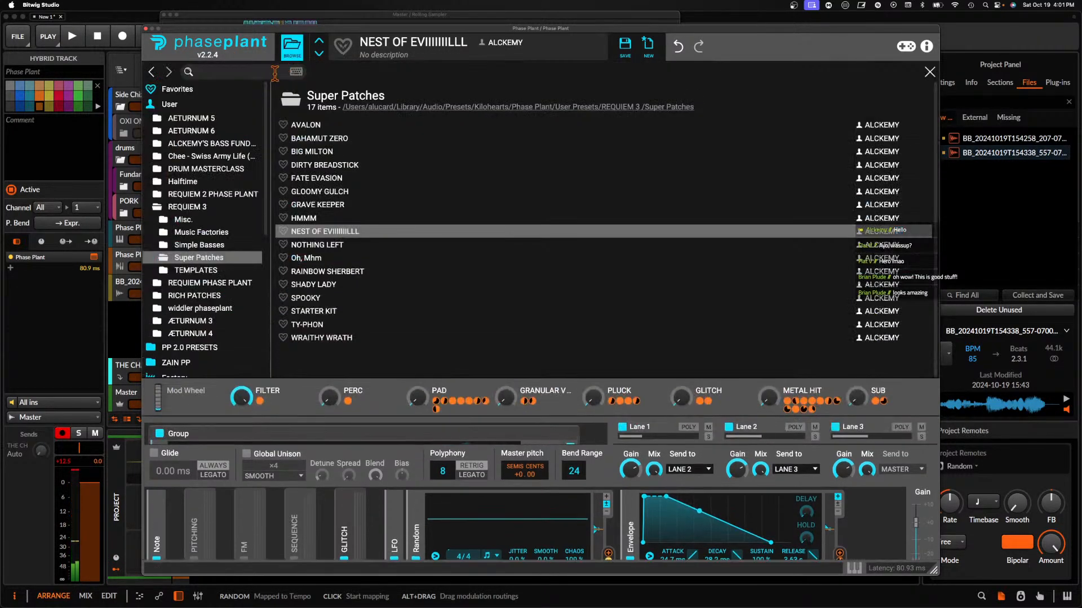
pyautogui.click(188, 194)
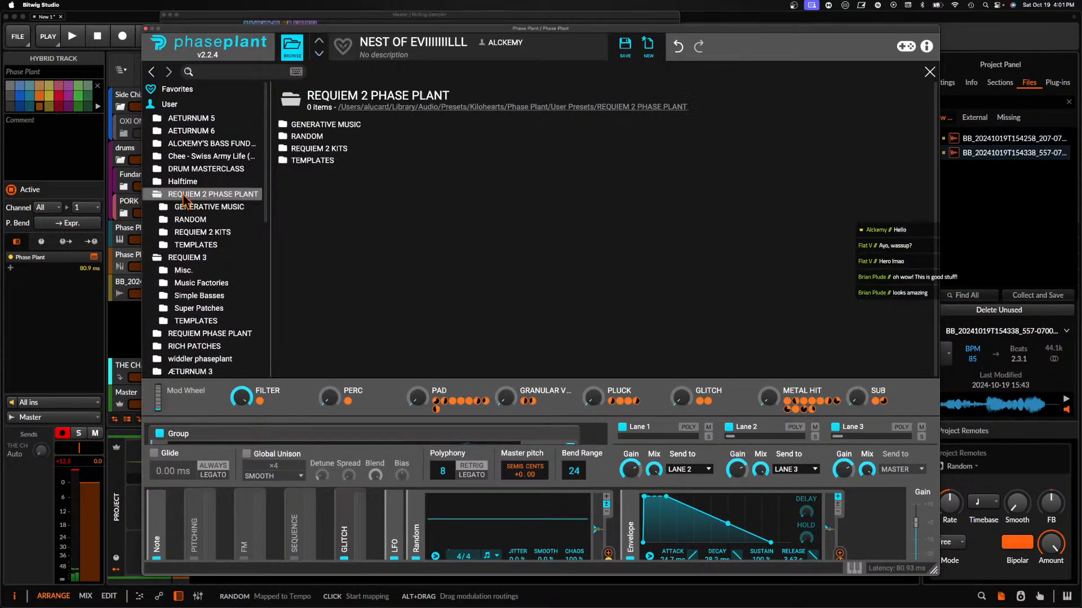
pyautogui.click(315, 150)
pyautogui.scroll(-1, 344, 158)
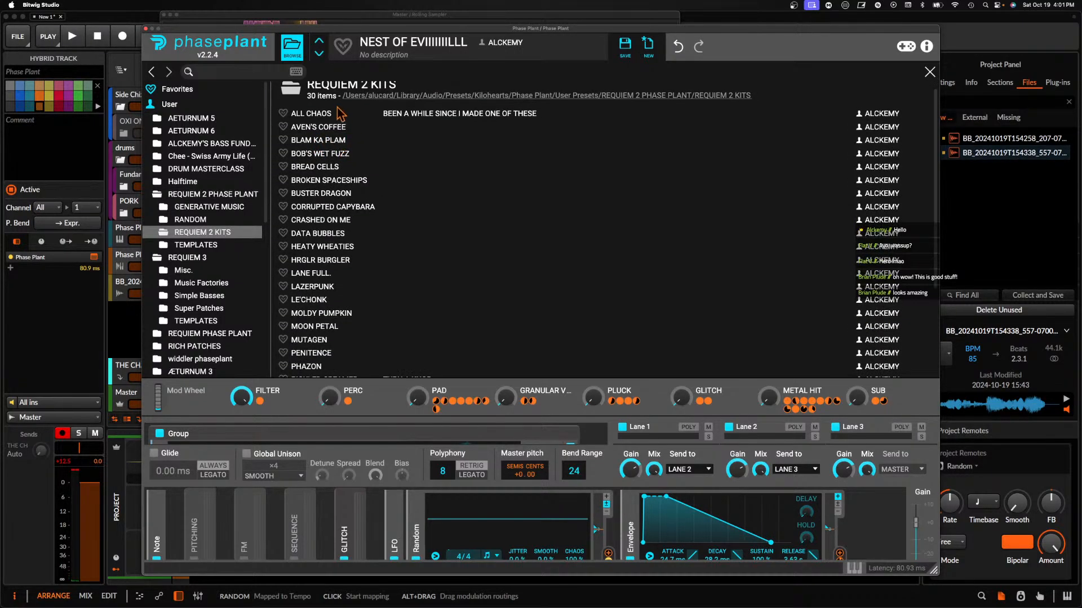
# Browse the REQUIEM 2 PHASE PLANT preset folders and load VALHEIM KNIGHT from REQUIEM 2 KITS to audition it
pyautogui.click(204, 220)
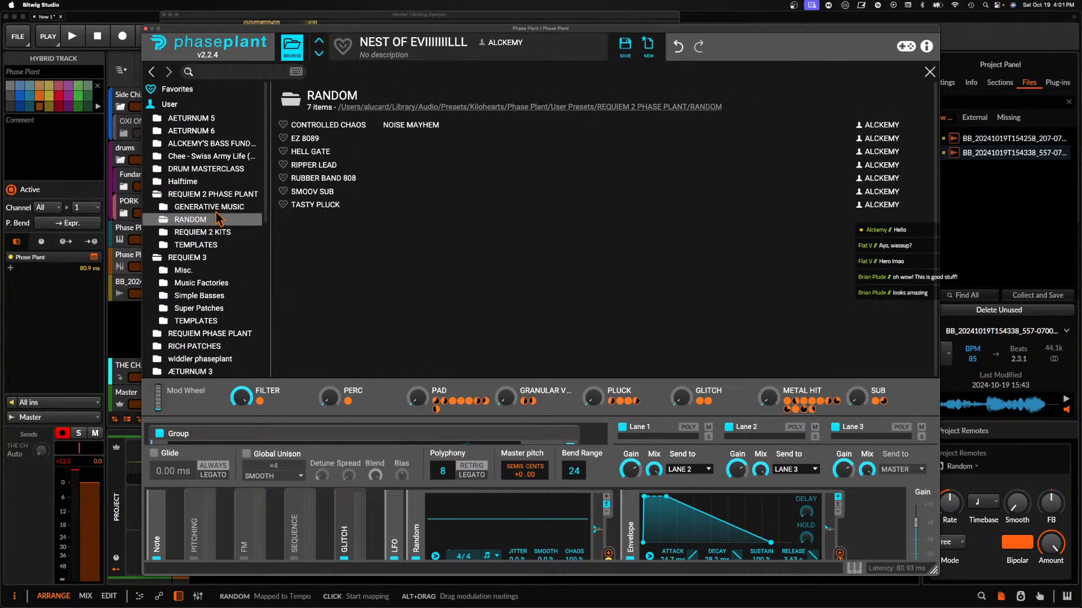
pyautogui.press('Up')
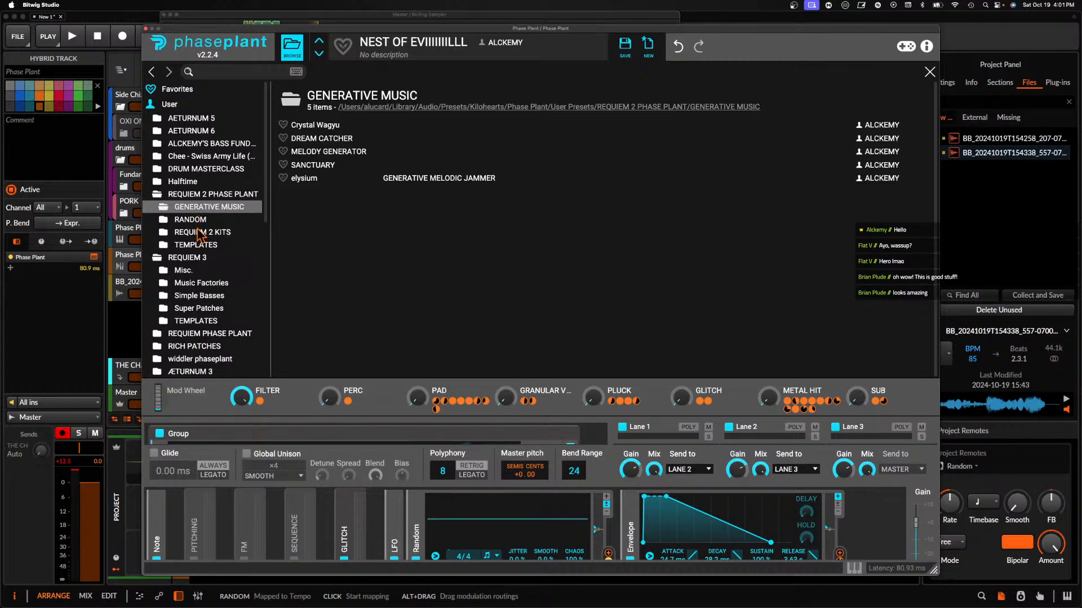
pyautogui.click(194, 223)
pyautogui.click(197, 233)
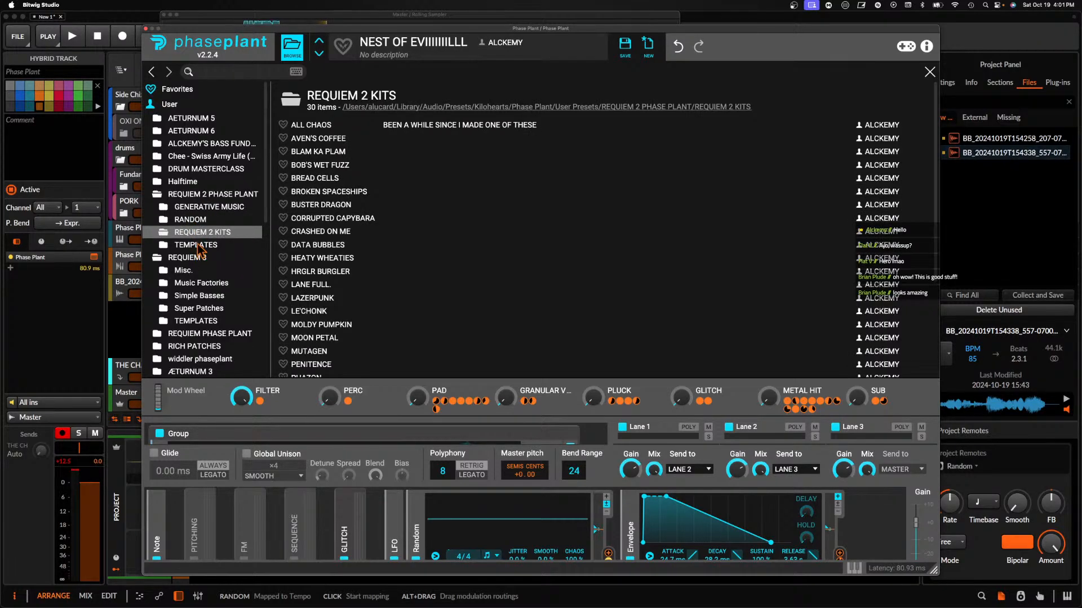
pyautogui.scroll(-5, 320, 204)
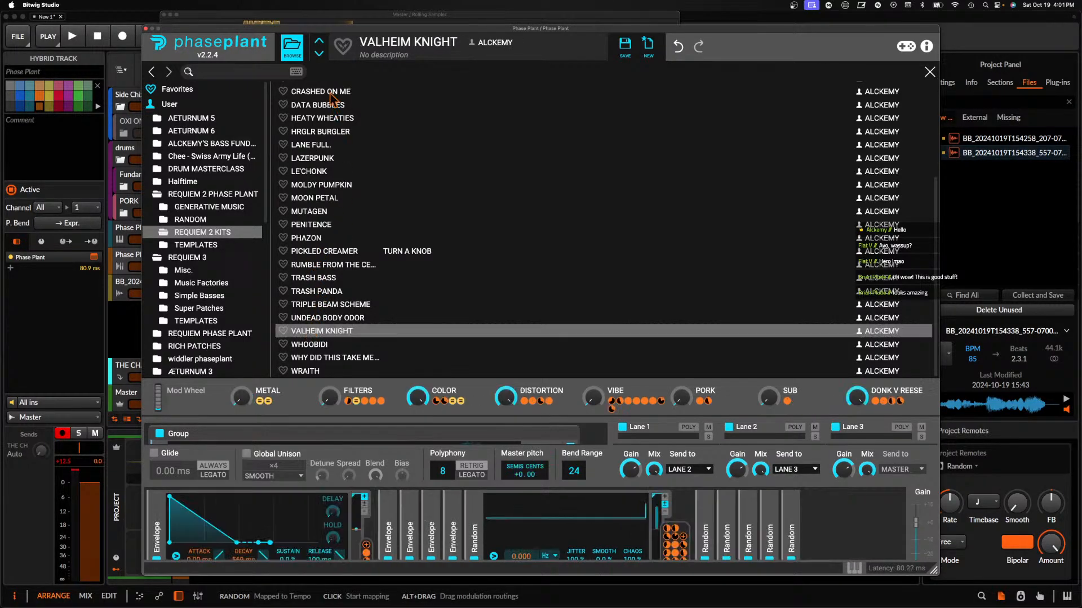
pyautogui.click(293, 52)
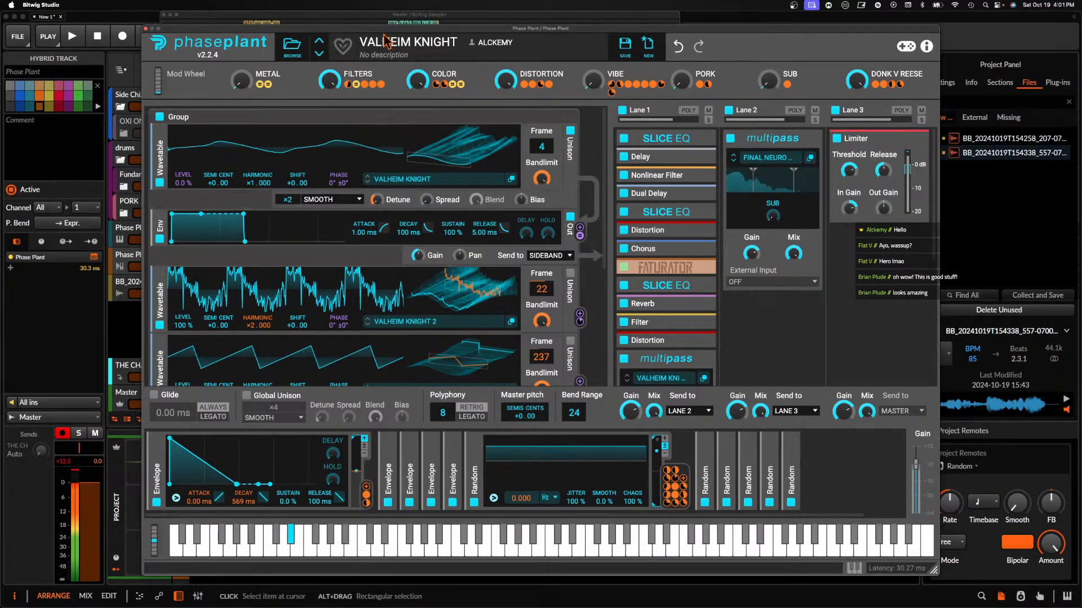
# Load the WHOOBIDI preset and audition it with its distortion macro turned up to full
pyautogui.click(319, 54)
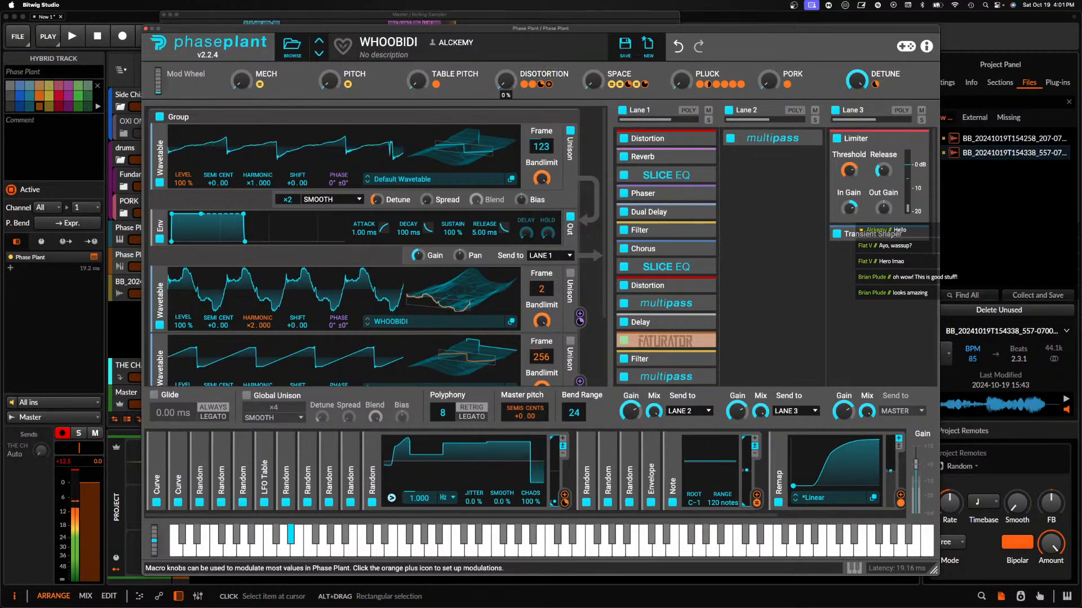
pyautogui.moveTo(506, 80); pyautogui.dragTo(507, 23)
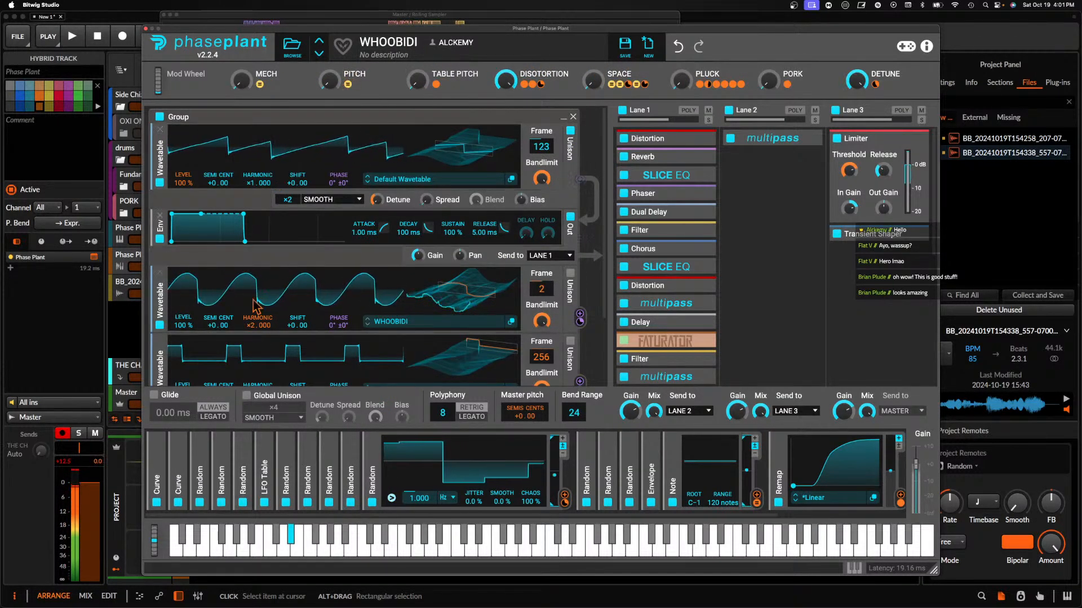
pyautogui.moveTo(352, 86)
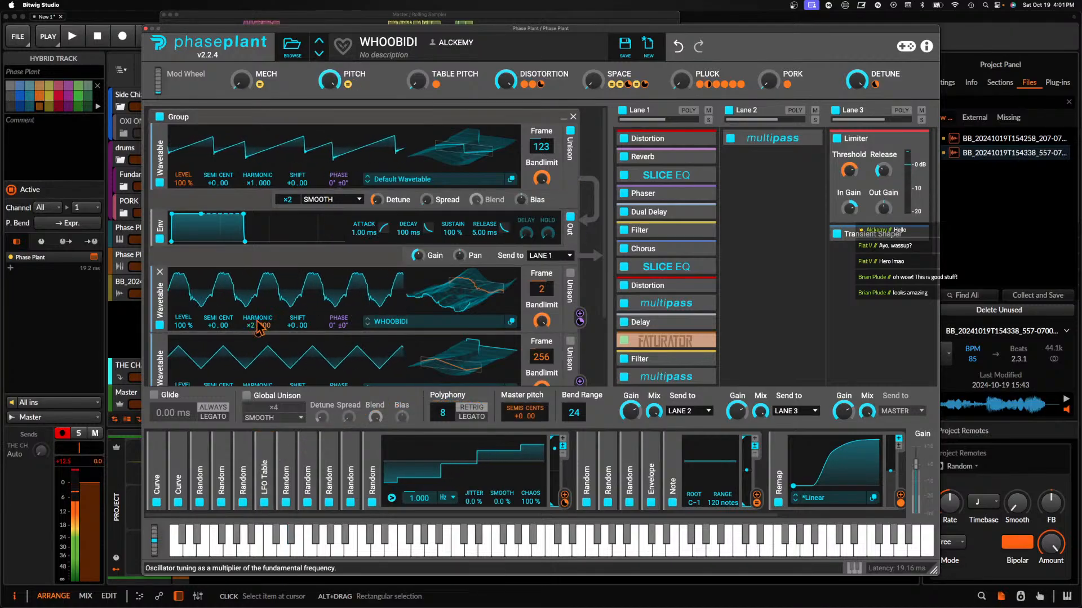
pyautogui.moveTo(630, 88)
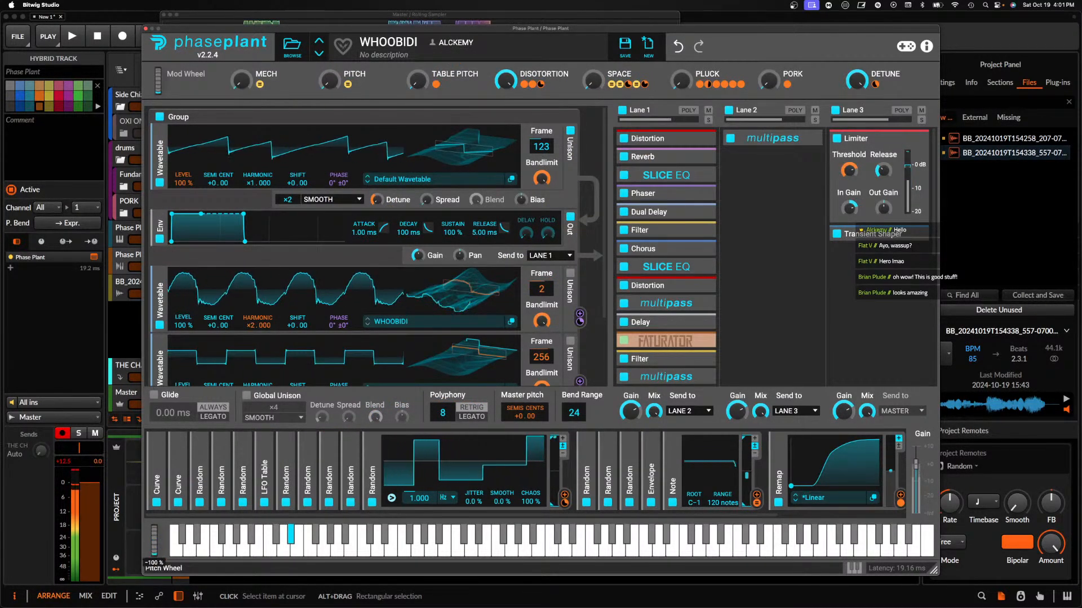
# Load the WHY DID THIS TAKE ME 2 HOURS preset, raise its MECHA macro to full while auditioning, and reset that macro
pyautogui.click(319, 53)
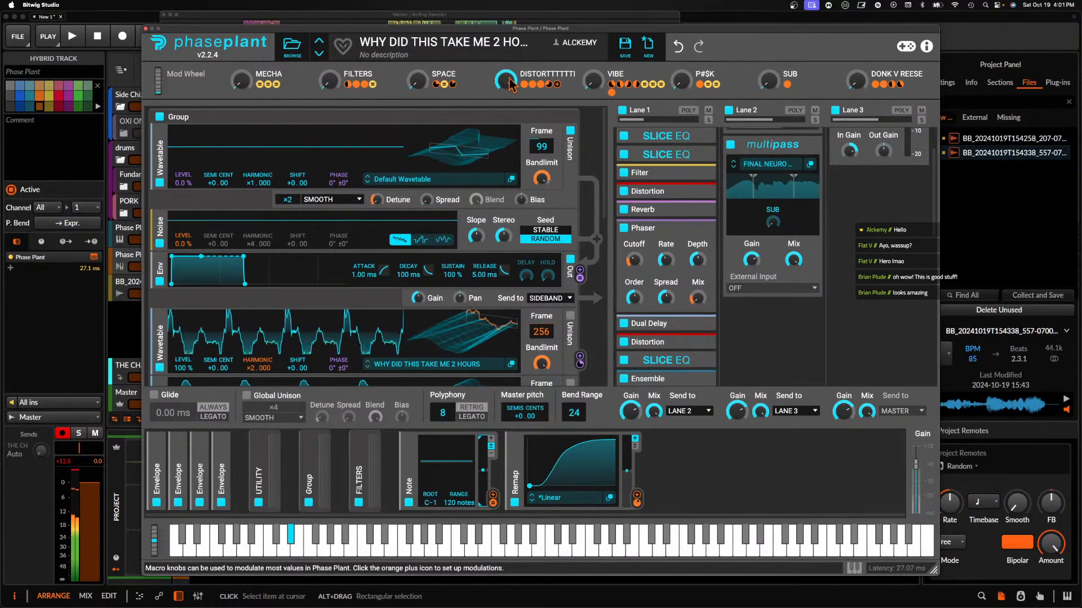
pyautogui.moveTo(241, 80); pyautogui.dragTo(241, 48)
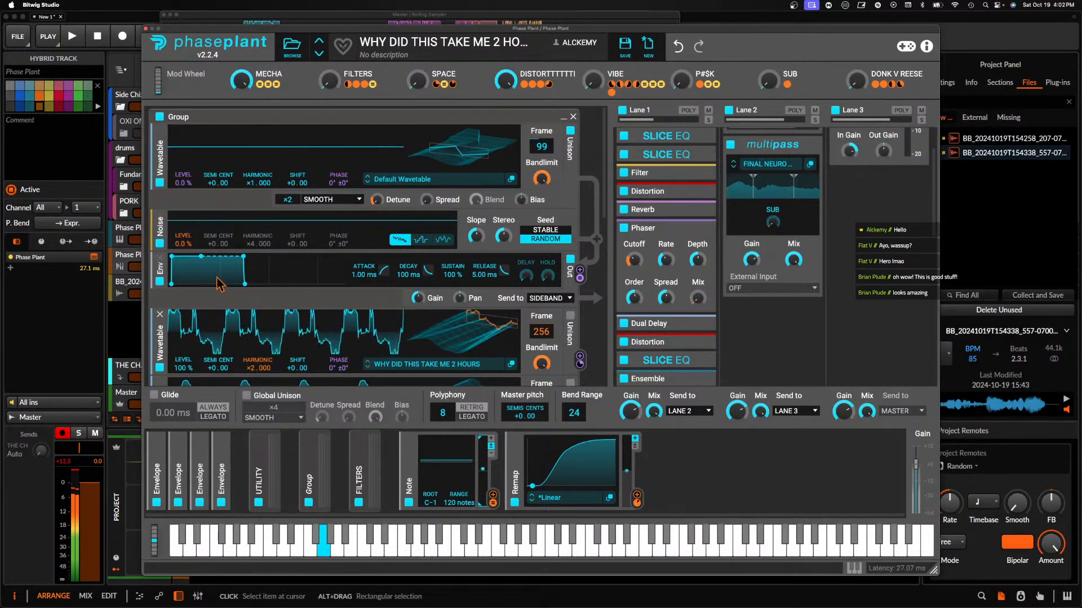
pyautogui.doubleClick(241, 80)
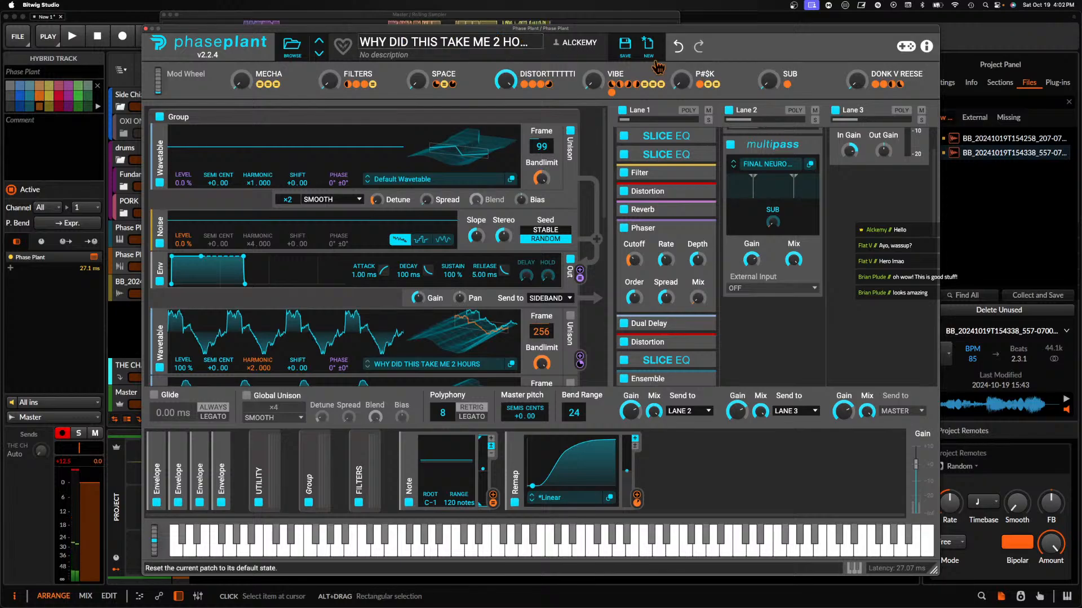
# Load the LAZERPUNK preset from REQUIEM 2 KITS and audition it while bending the pitch wheel
pyautogui.click(319, 42)
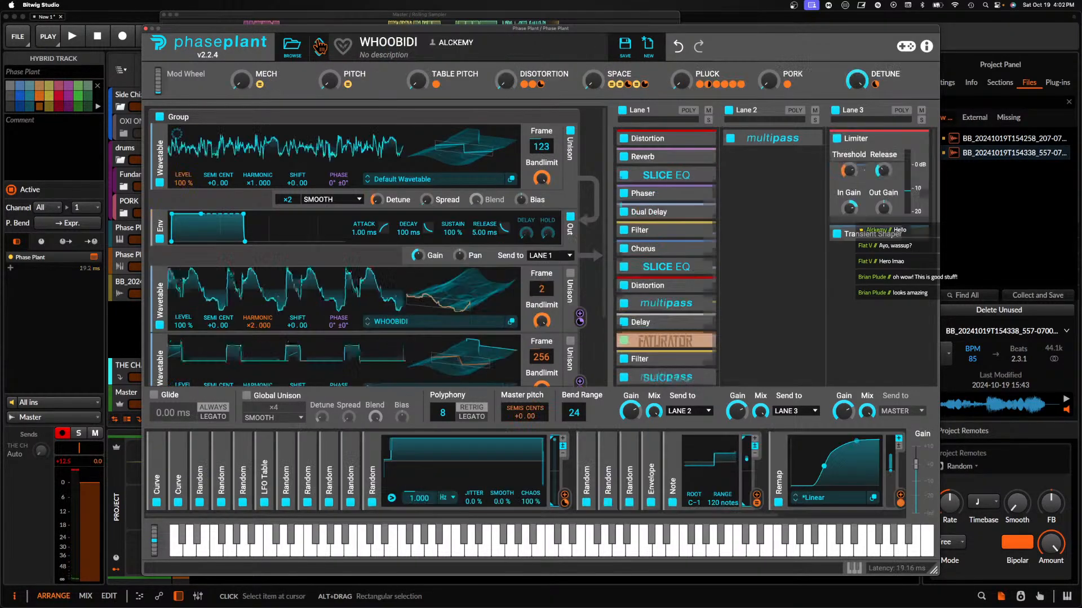
pyautogui.click(292, 45)
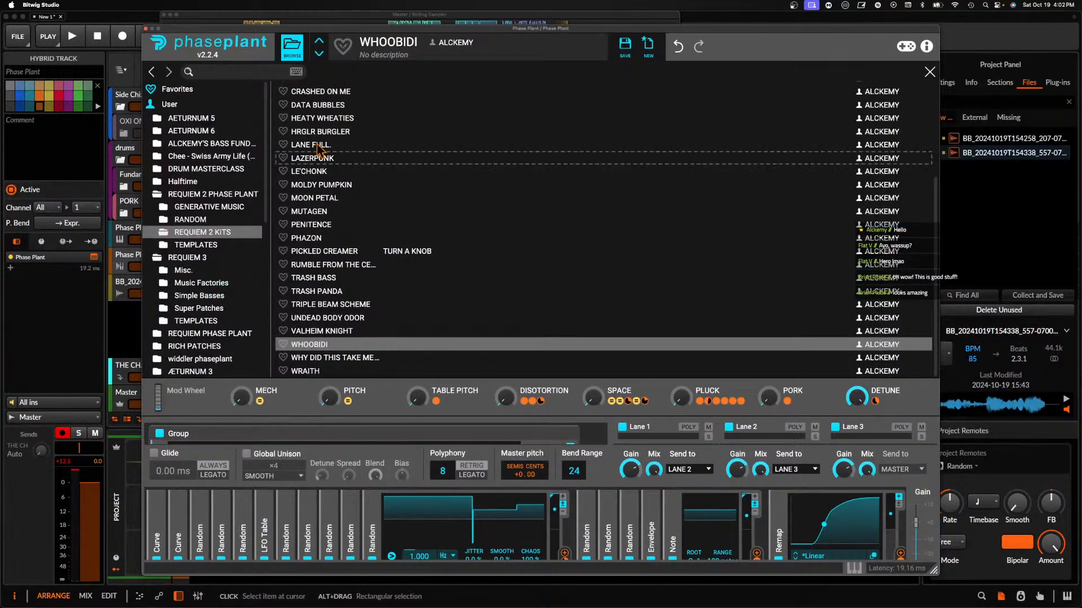
pyautogui.click(322, 159)
pyautogui.click(292, 45)
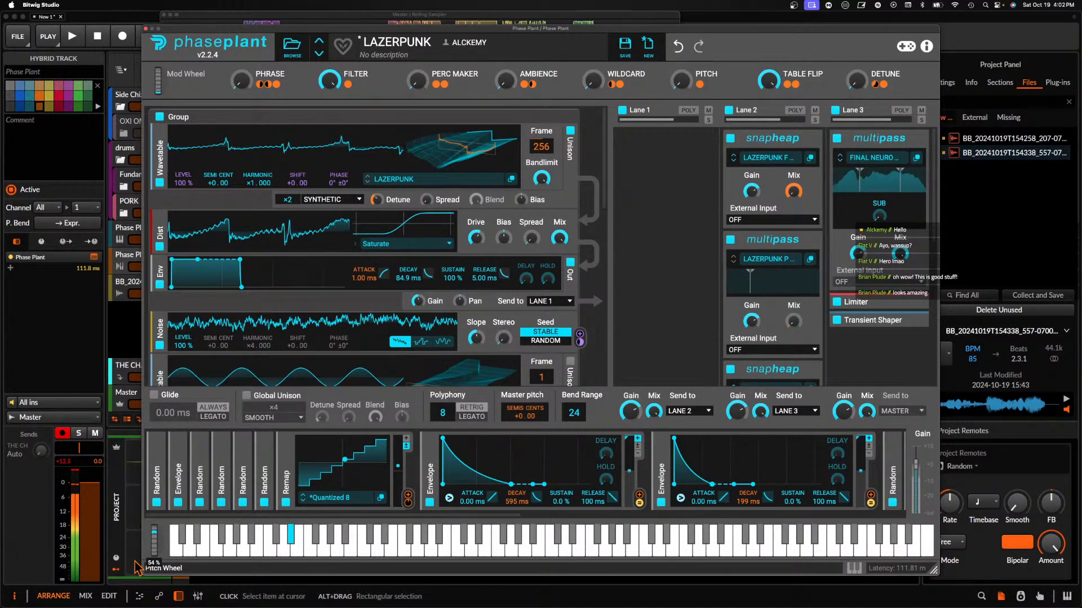
pyautogui.moveTo(136, 562); pyautogui.dragTo(135, 607)
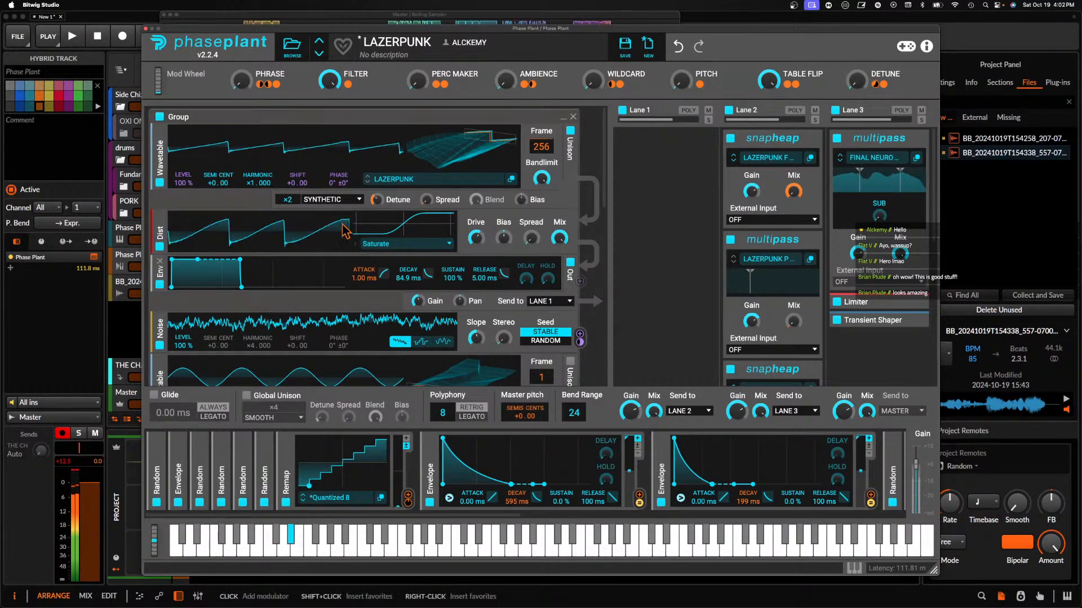
# Load DIRTY BREADSTICK from the REQUIEM 3 Super Patches folder, audition its FILTER macro at full and reset that macro
pyautogui.click(291, 49)
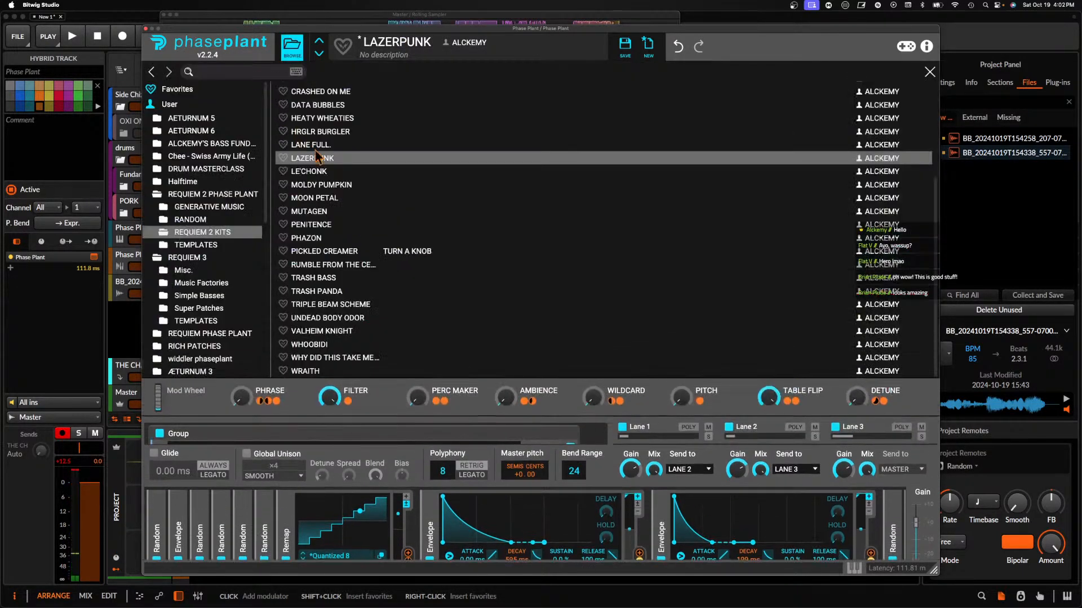
pyautogui.click(199, 309)
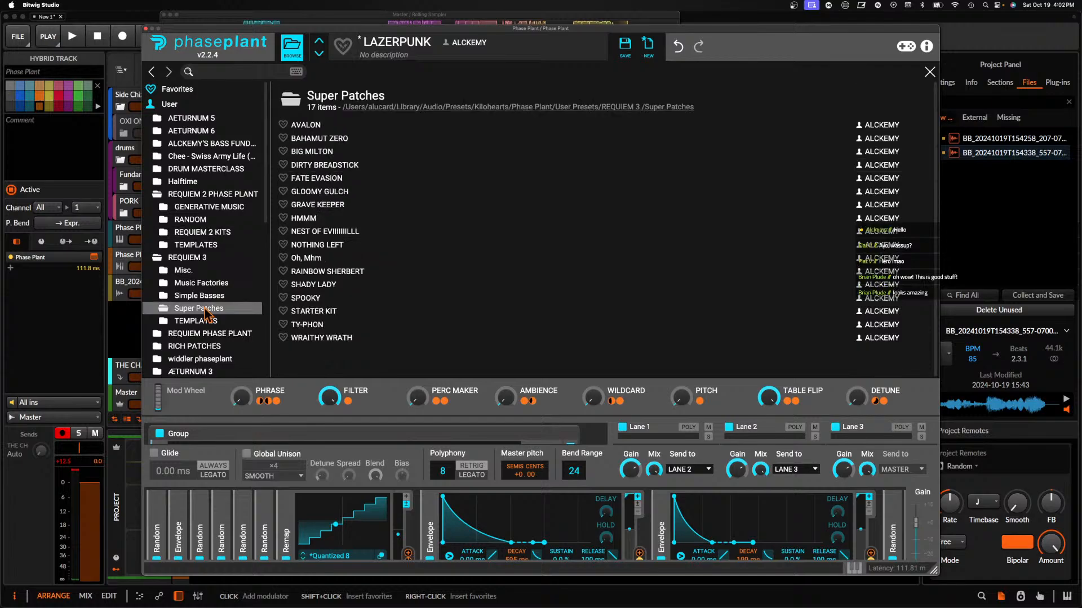
pyautogui.click(292, 50)
pyautogui.moveTo(329, 80); pyautogui.dragTo(329, 34)
pyautogui.moveTo(135, 532); pyautogui.dragTo(55, 559)
pyautogui.doubleClick(329, 81)
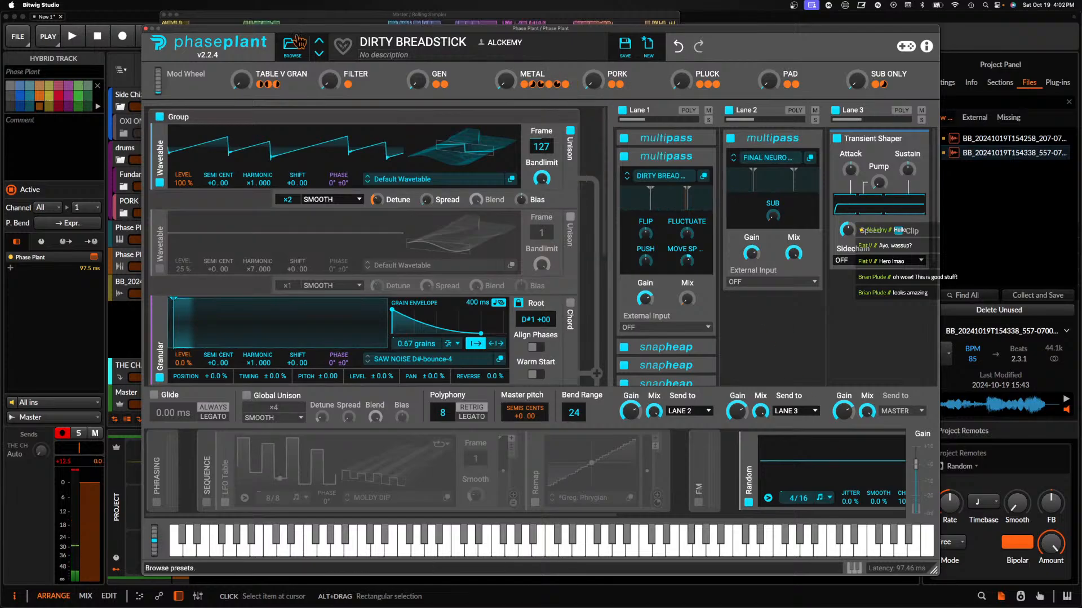
# Check the AVALON patch on the Phase Plant instrument track, then delete the Phase Plant device from that track
pyautogui.click(145, 28)
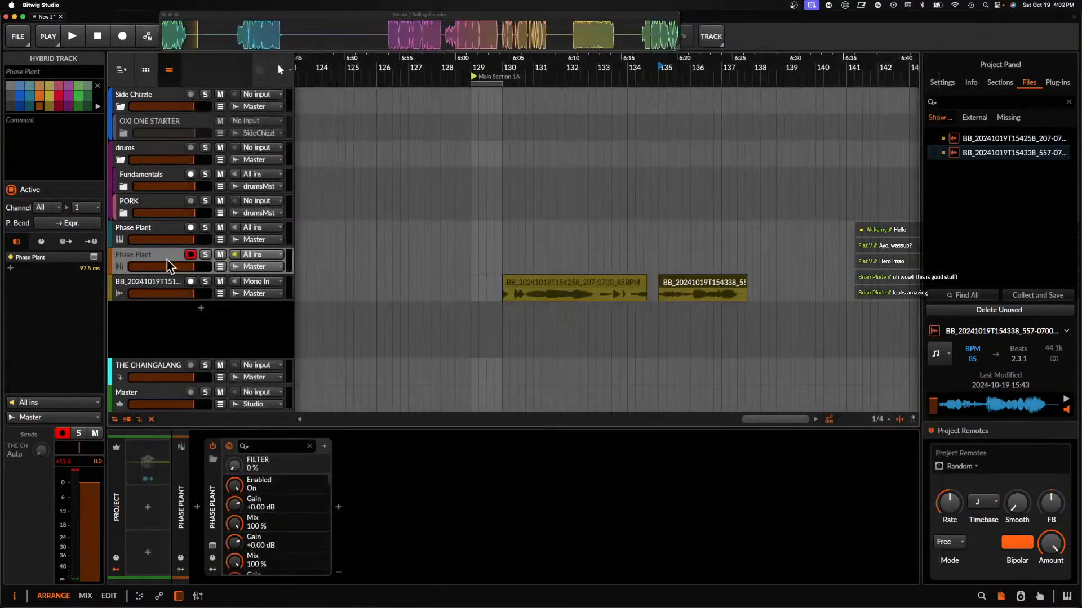
pyautogui.click(163, 236)
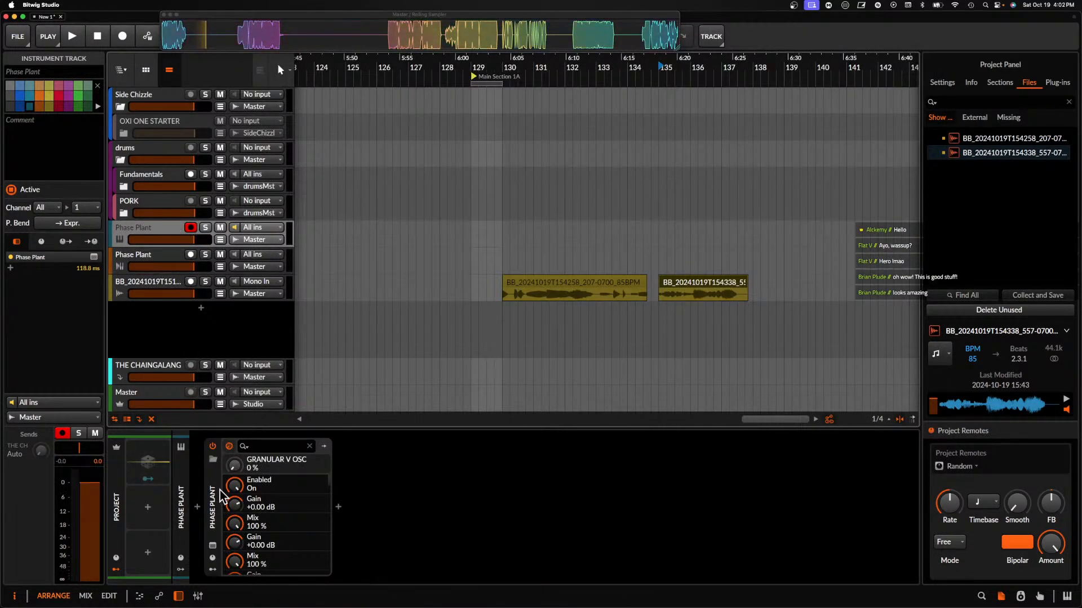
pyautogui.click(212, 545)
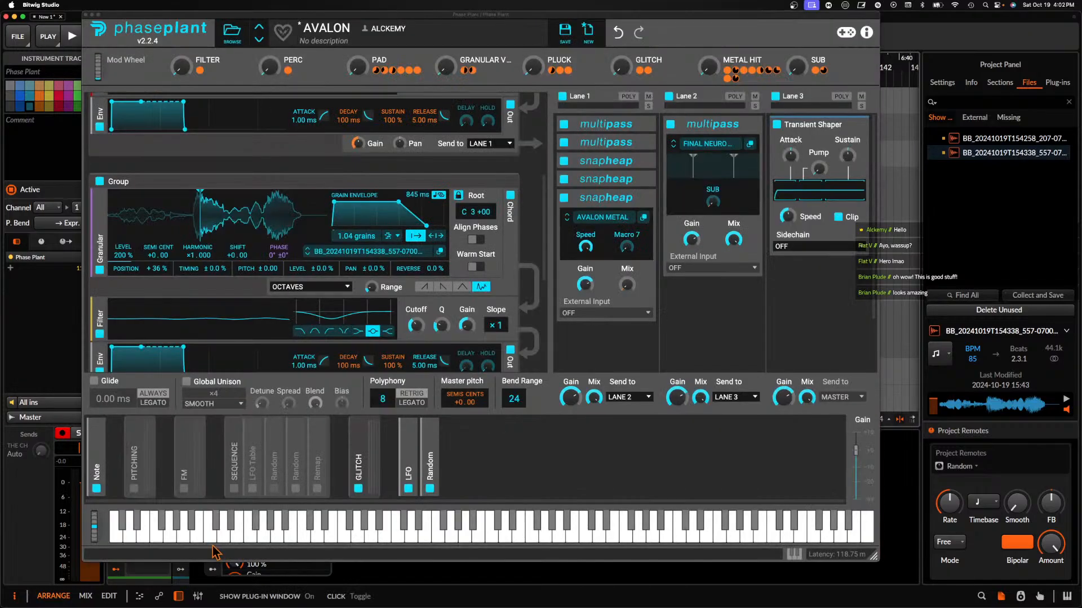
pyautogui.click(86, 15)
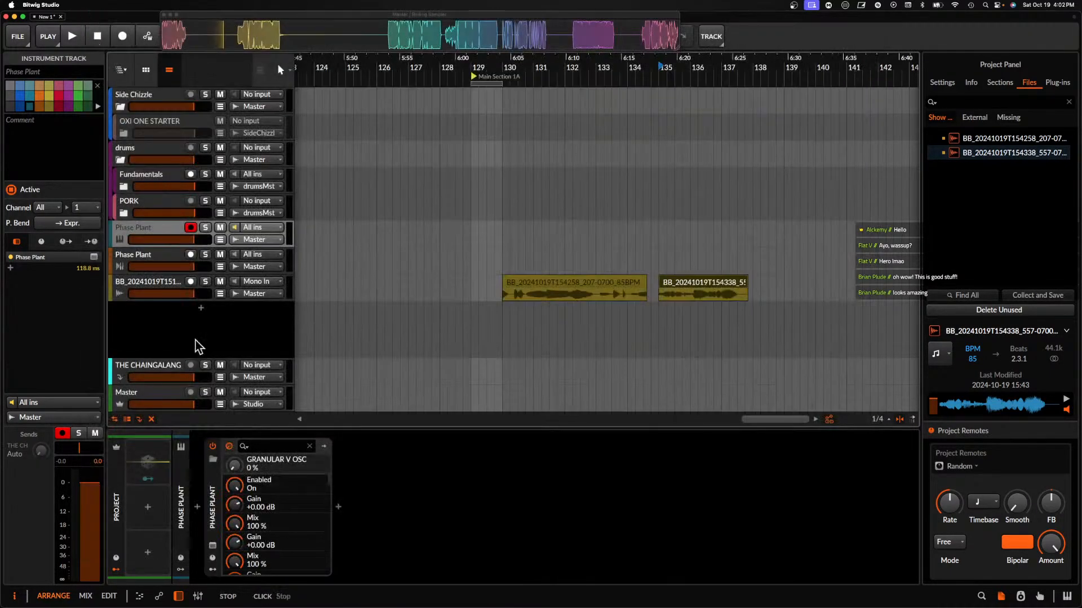
pyautogui.click(216, 516)
pyautogui.press('Delete')
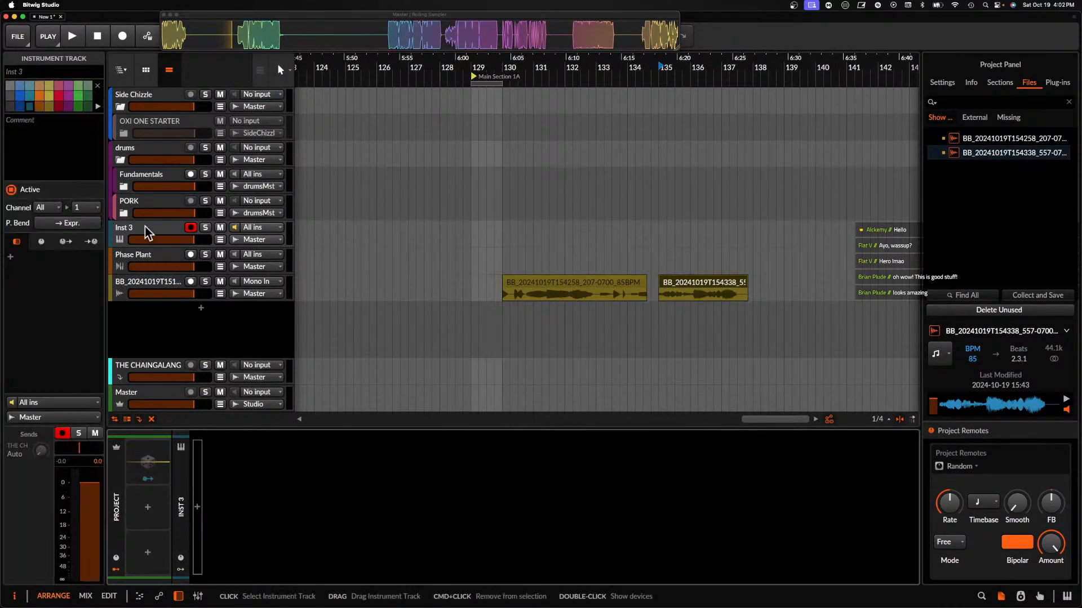
# Search the device browser for PHASE and insert a fresh Phase Plant on the Inst 3 track
pyautogui.click(197, 507)
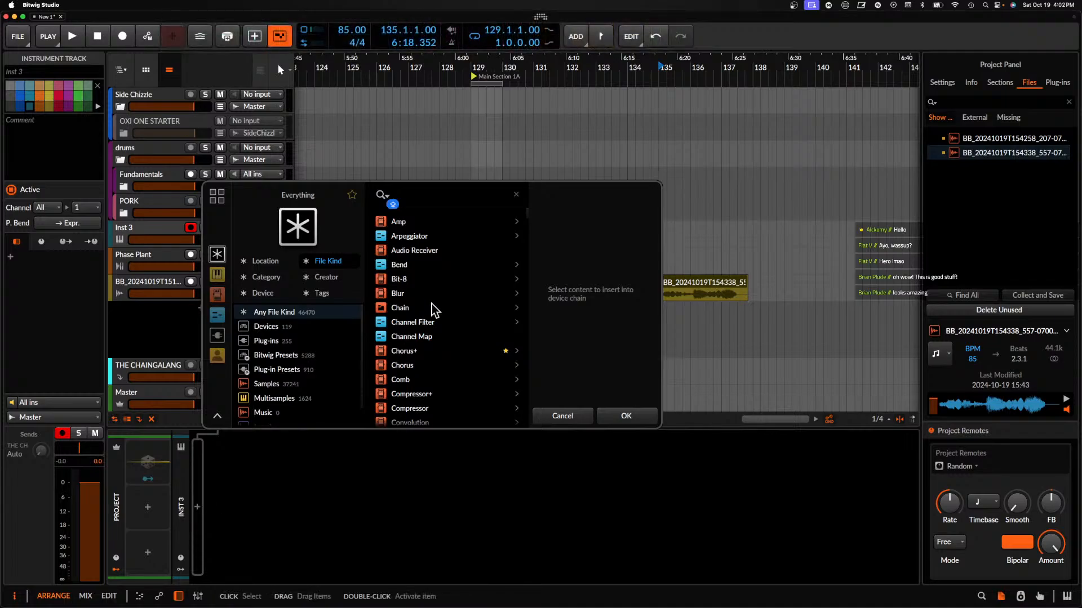
pyautogui.write('PHASE')
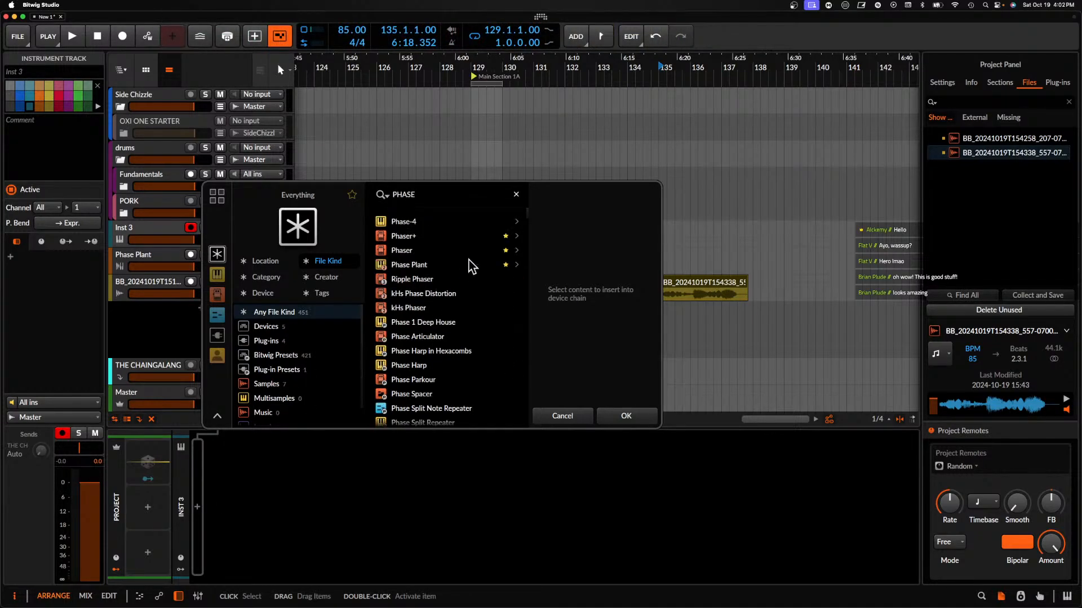
pyautogui.click(435, 263)
pyautogui.click(619, 415)
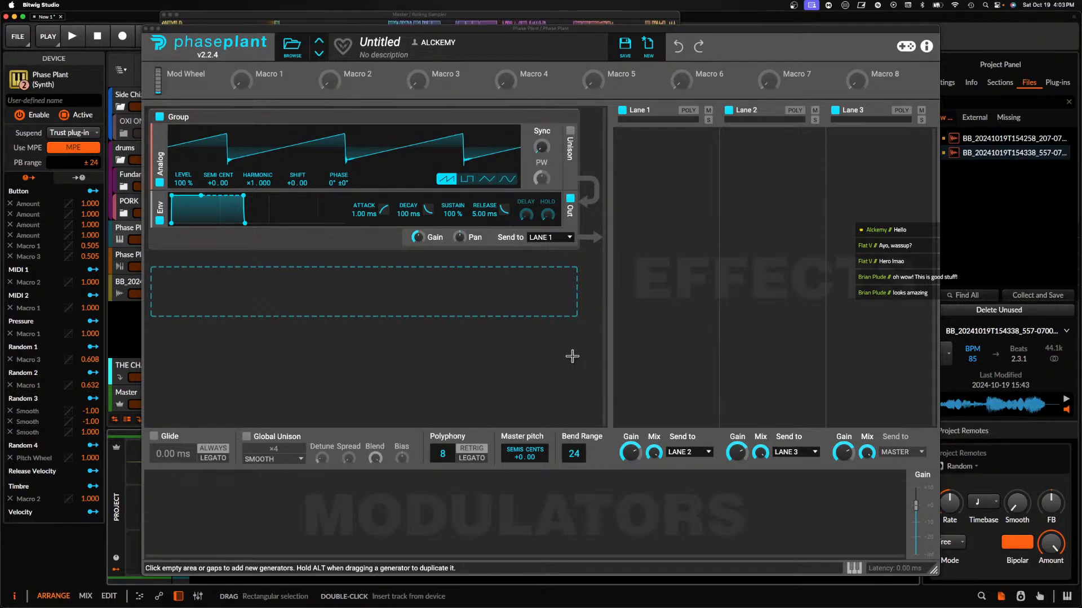
# Load the REQUIEM 3 TEMPLATE DELTA preset from the REQUIEM 3 TEMPLATES folder and close the preset browser
pyautogui.click(292, 48)
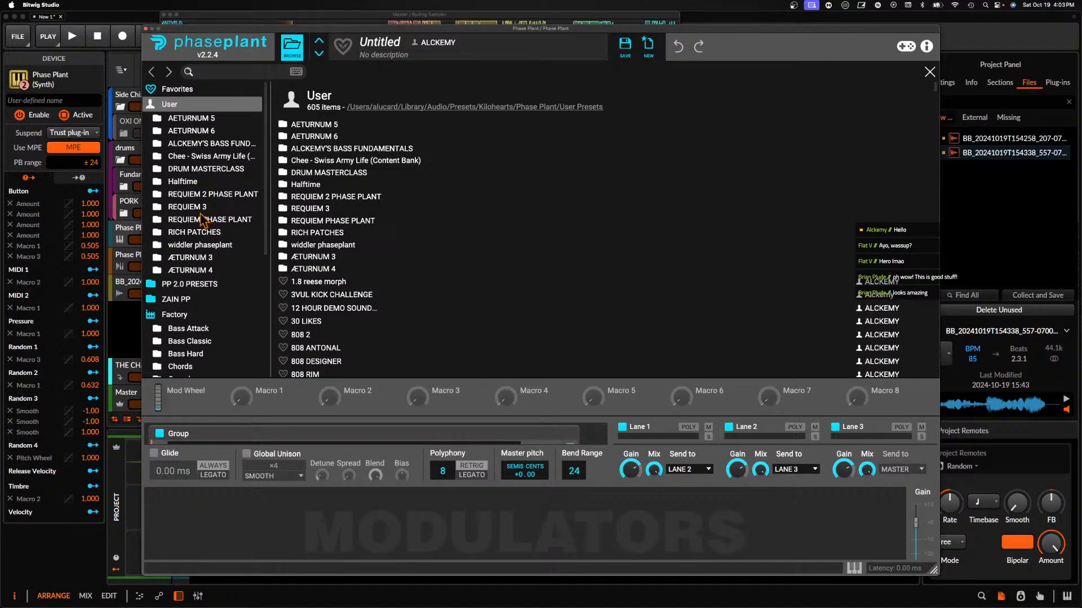
pyautogui.click(191, 207)
pyautogui.doubleClick(298, 173)
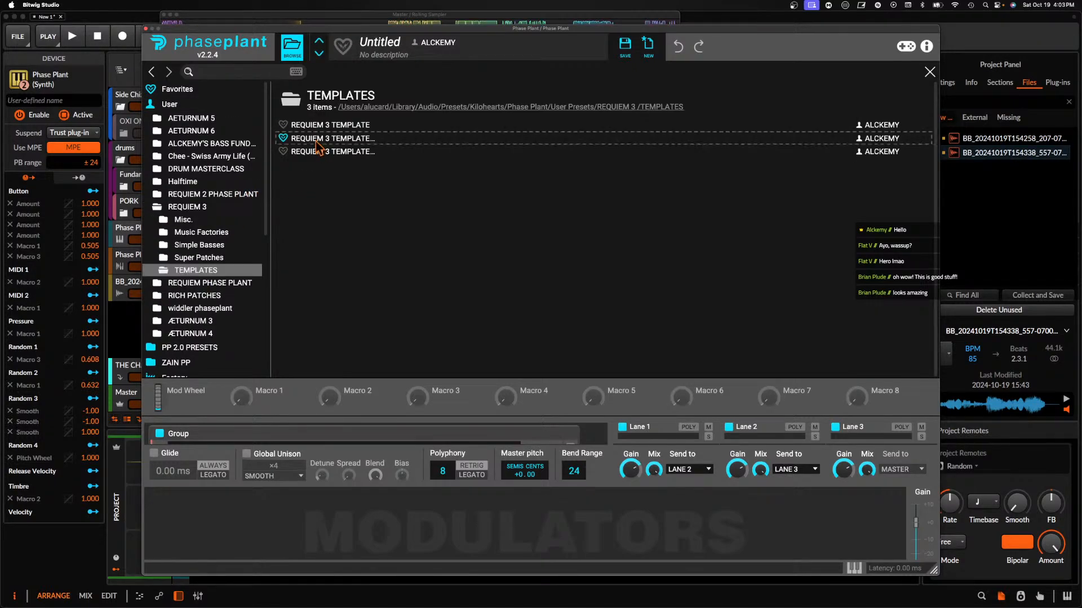
pyautogui.click(294, 51)
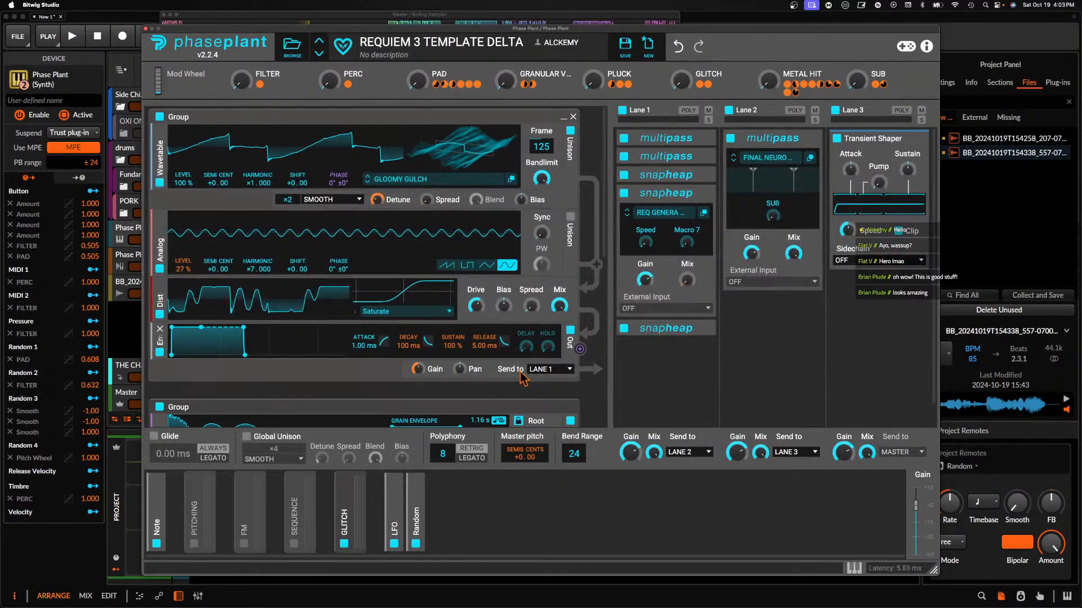
# Open the GLOOMY GULCH wavetable in the Wavetable Editor and examine frame 1 with the Brush and Harmonic Edit tools
pyautogui.click(510, 179)
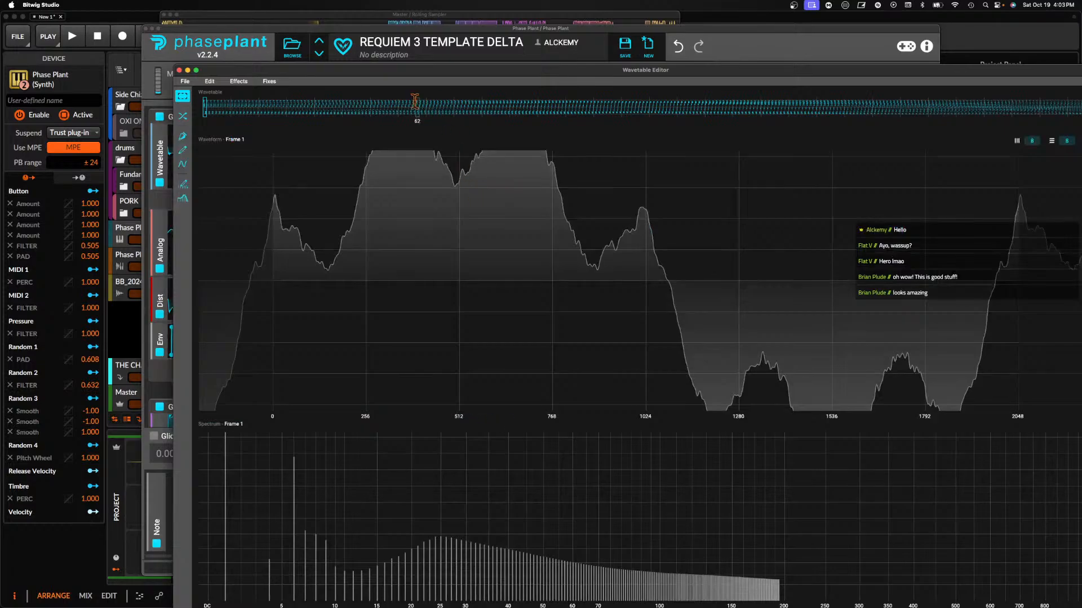
pyautogui.click(182, 151)
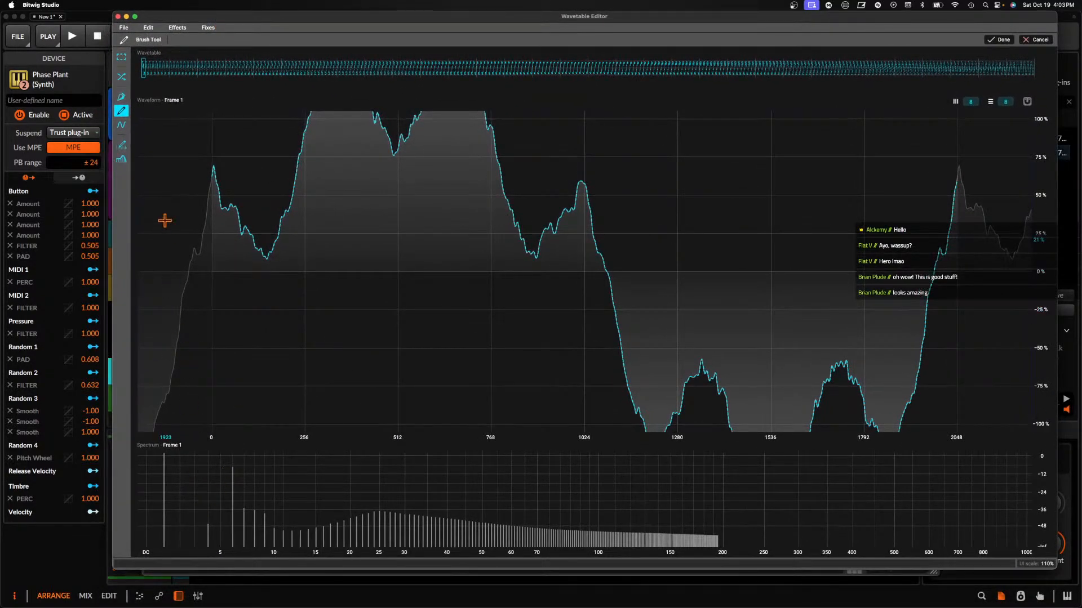
pyautogui.click(122, 145)
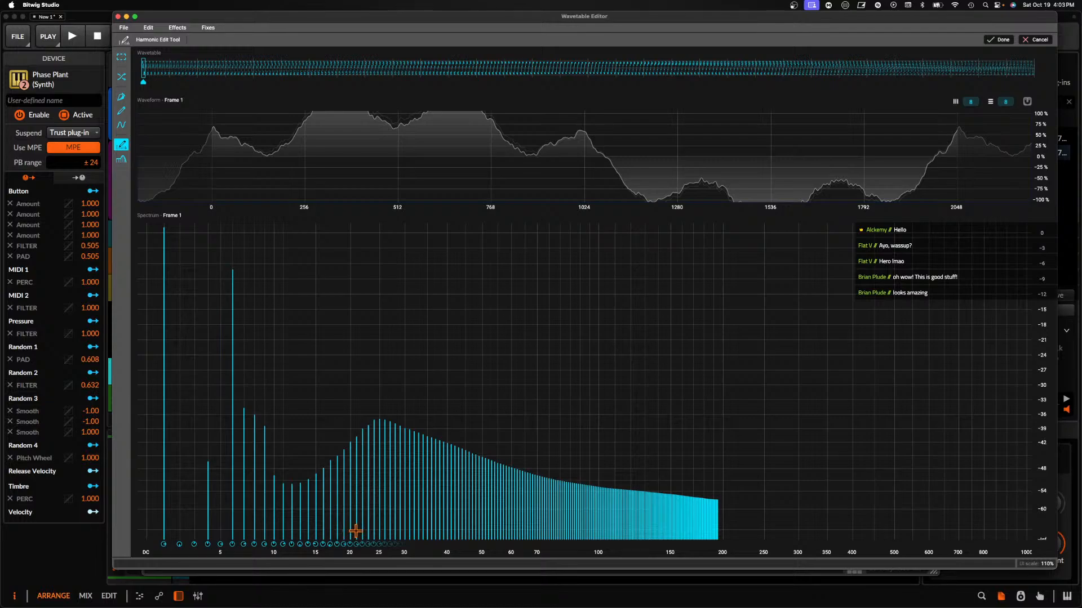
pyautogui.scroll(5, 355, 531)
pyautogui.scroll(-5, 356, 531)
# Switch to the Wave Tool and set its shape to SAW for frame 1 of the wavetable
pyautogui.click(123, 110)
pyautogui.click(121, 125)
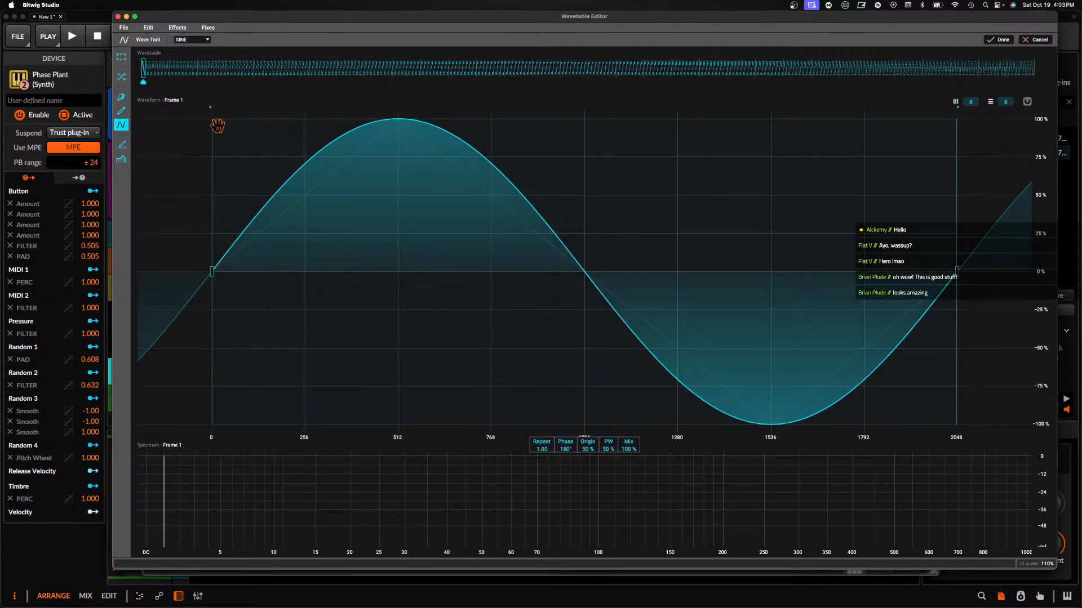
pyautogui.click(195, 41)
pyautogui.click(199, 56)
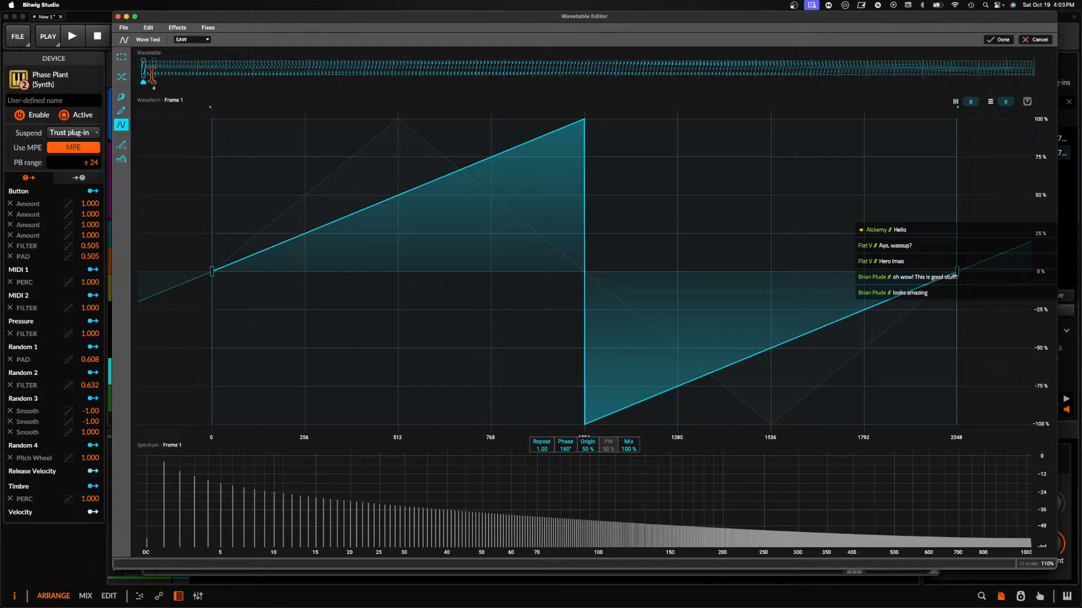
# Examine the harmonics of the saw waveform in frame 1 with the Harmonic Edit Tool, then inspect frame 126
pyautogui.click(121, 147)
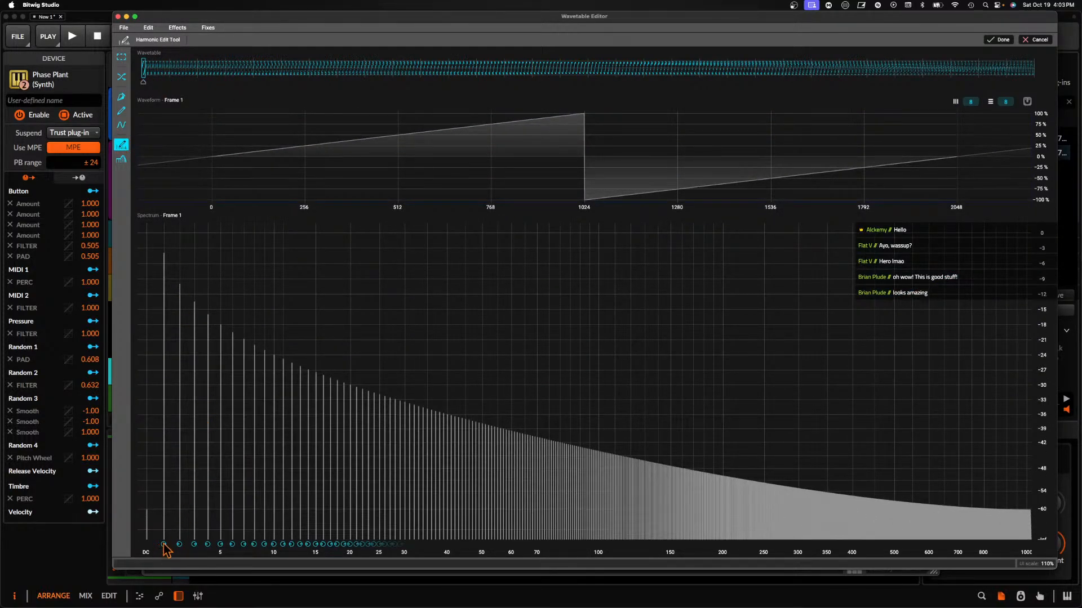
pyautogui.click(145, 517)
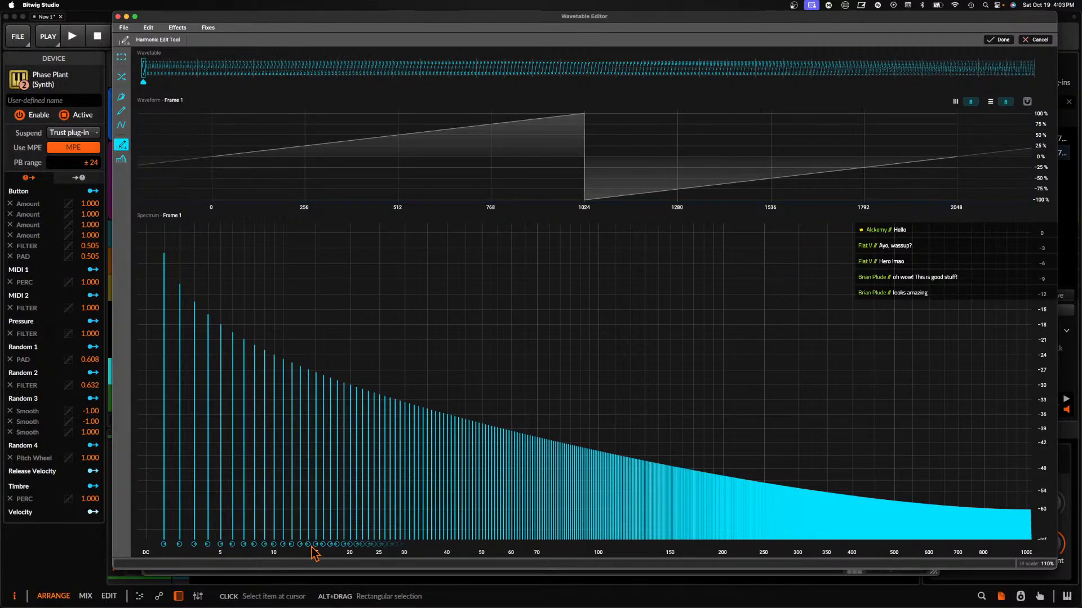
pyautogui.scroll(10, 398, 510)
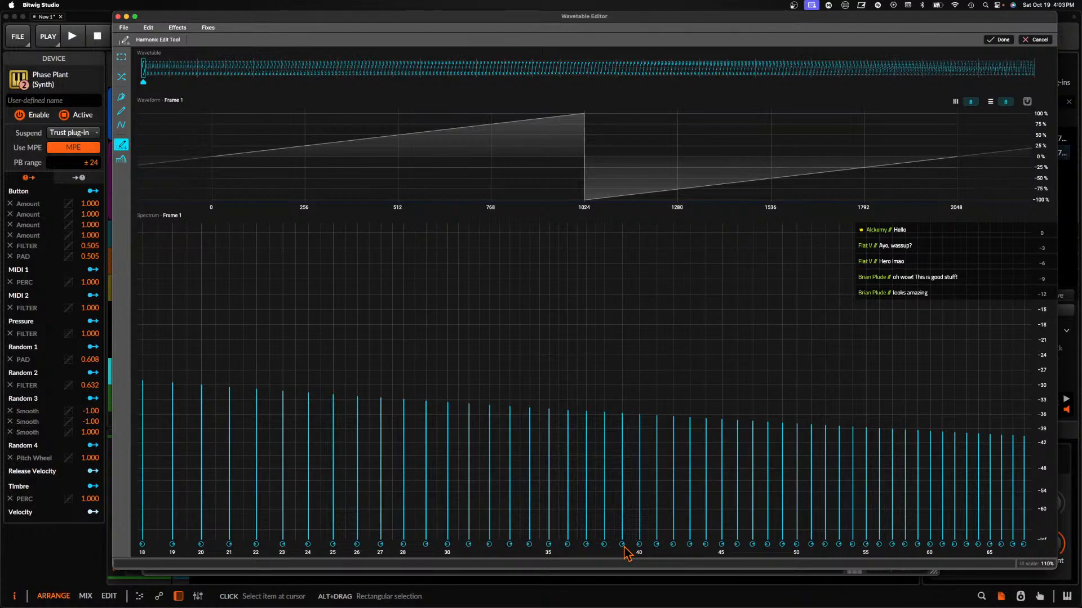
pyautogui.scroll(-10, 913, 490)
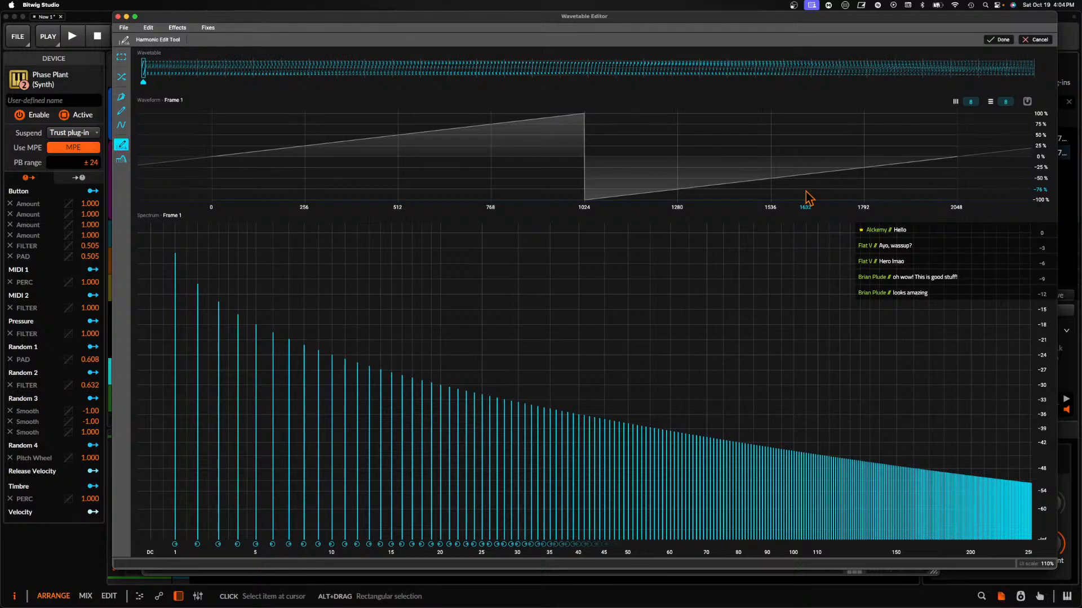
pyautogui.scroll(10, 403, 440)
pyautogui.scroll(-15, 402, 441)
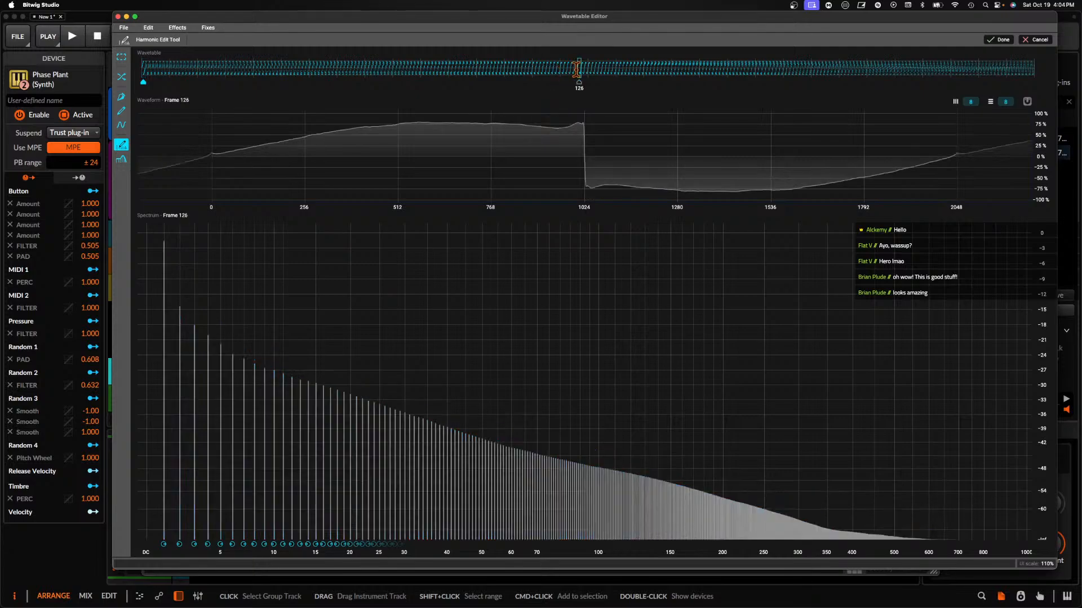
# Blend the SAW wave into frame 126 at 21 % mix and into frame 256 with Repeat 0.59, and apply the edit
pyautogui.click(121, 125)
pyautogui.moveTo(629, 448); pyautogui.dragTo(629, 493)
pyautogui.moveTo(932, 84); pyautogui.dragTo(1017, 73)
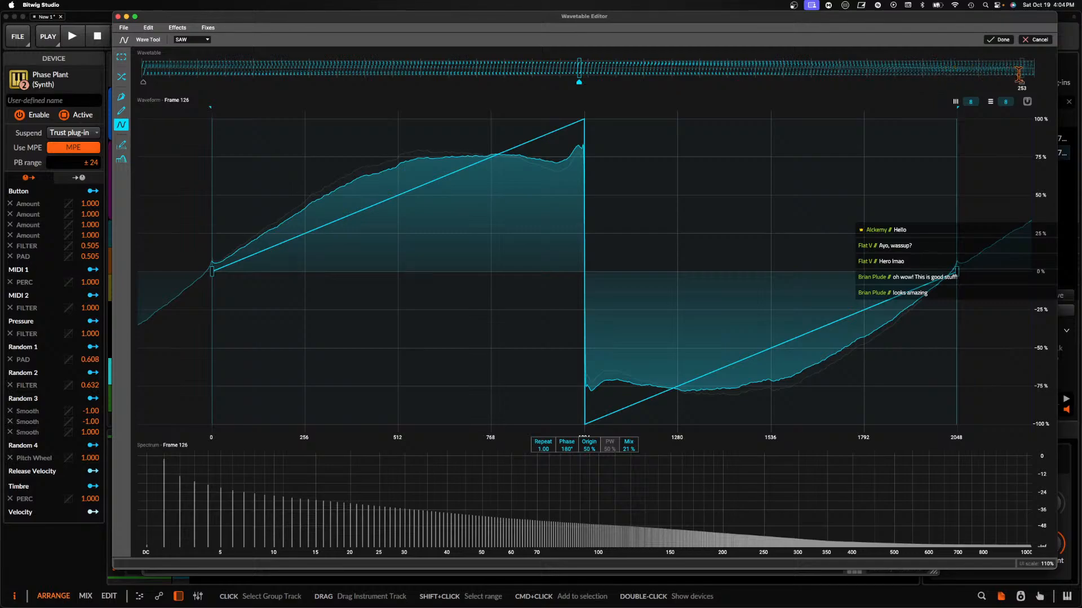
pyautogui.click(1034, 70)
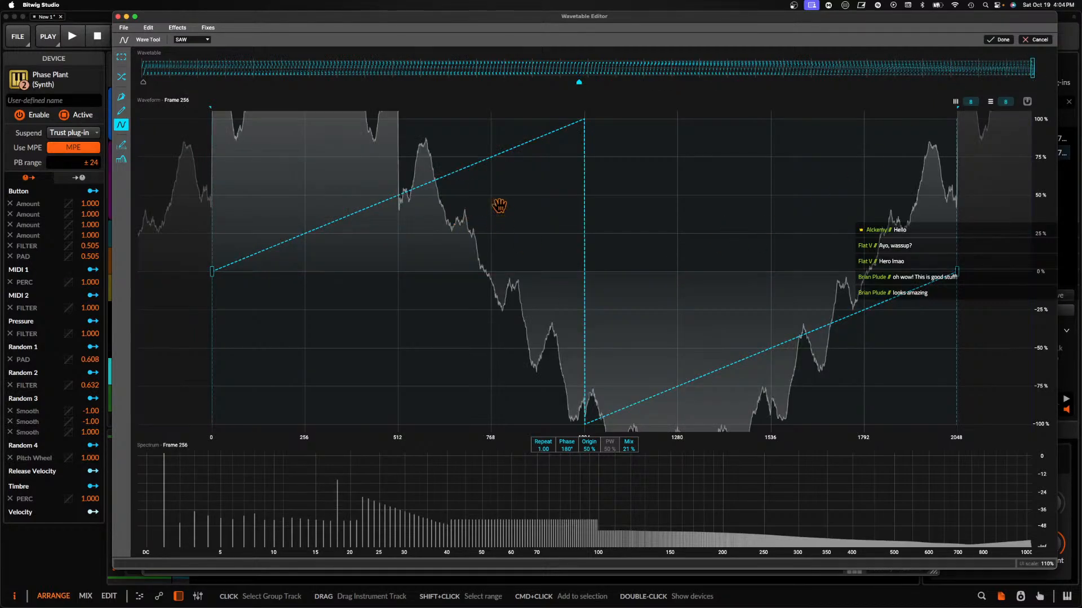
pyautogui.moveTo(586, 449); pyautogui.dragTo(544, 457)
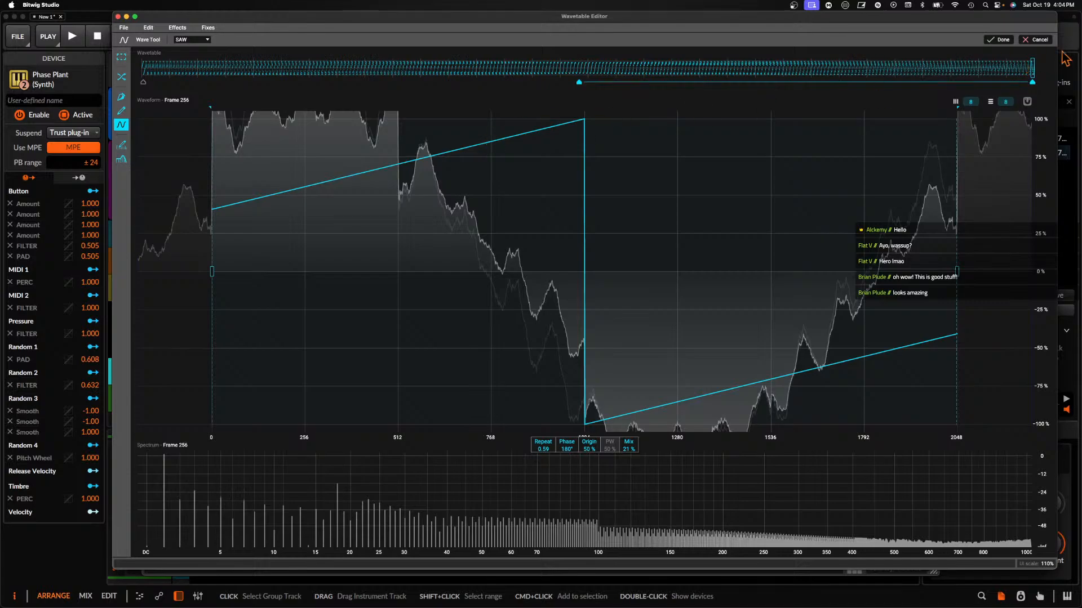
pyautogui.click(999, 40)
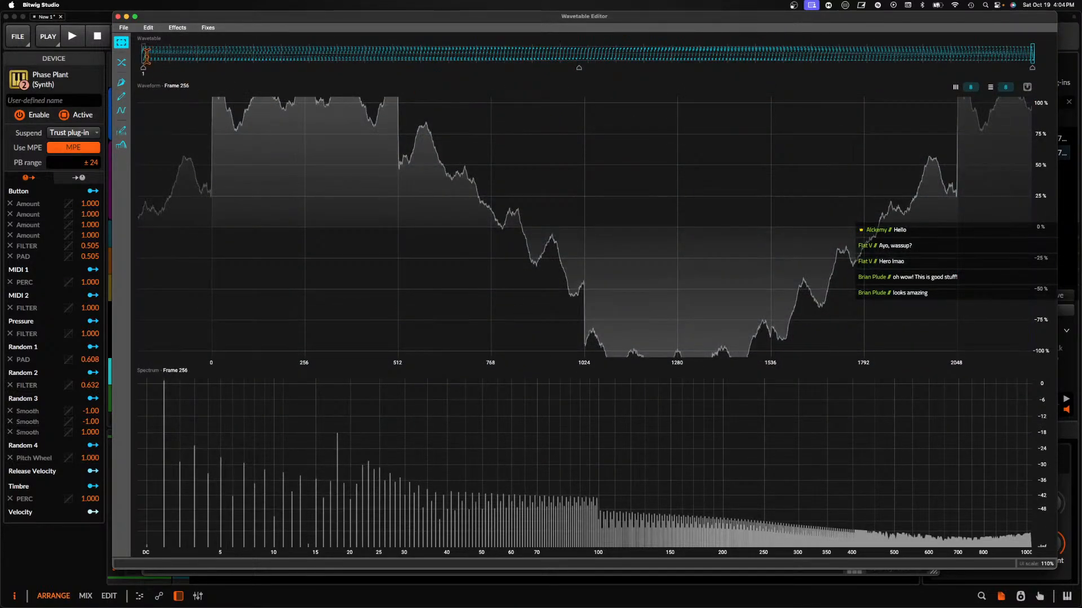
# Raise the first harmonic to the maximum in frames 1 and 256 with the Harmonic Edit Tool
pyautogui.click(146, 54)
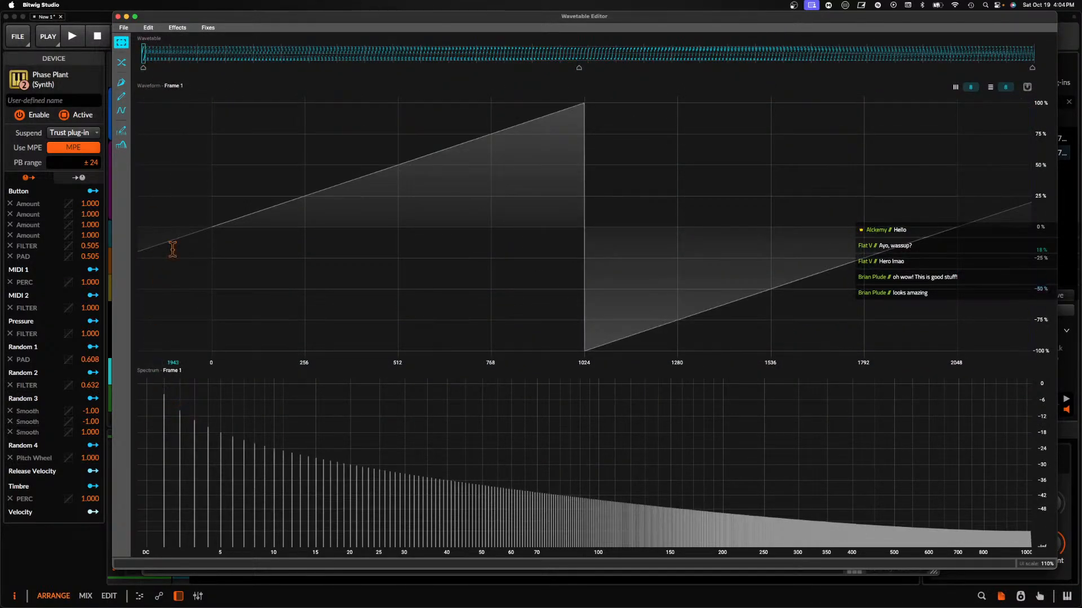
pyautogui.click(121, 133)
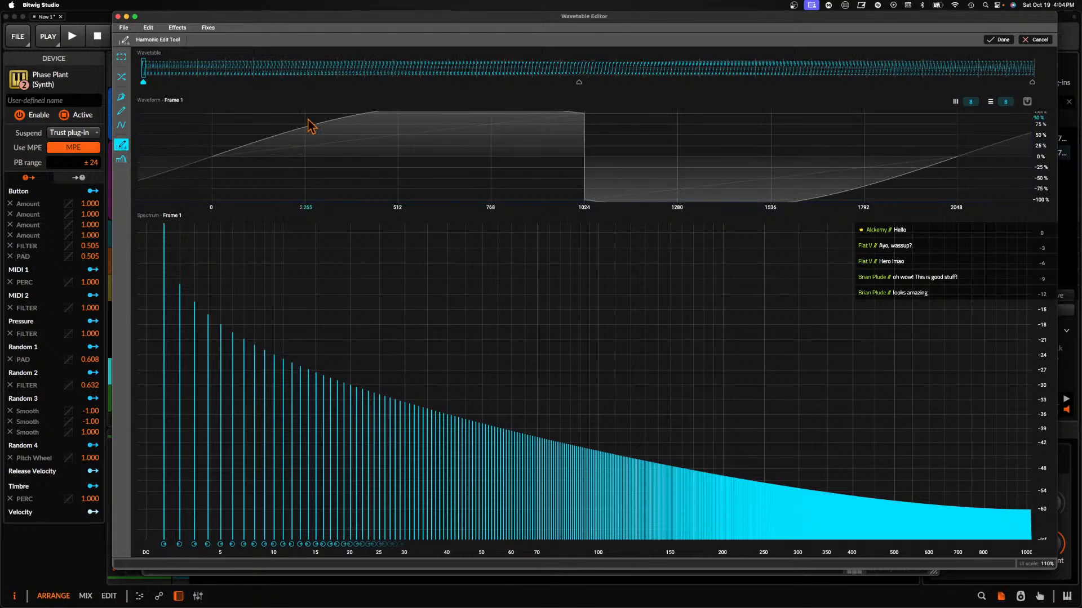
pyautogui.click(1036, 69)
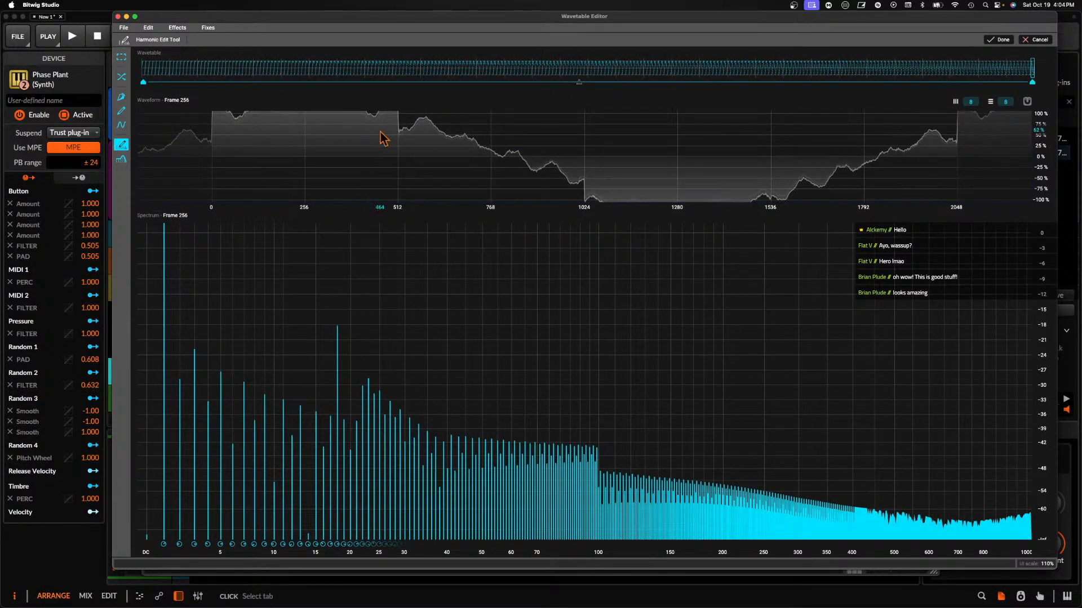
# Raise the seventh harmonic and lower harmonics 2 to 6 in frame 99, and redraw the higher harmonics of a frame between 99 and 216
pyautogui.click(291, 64)
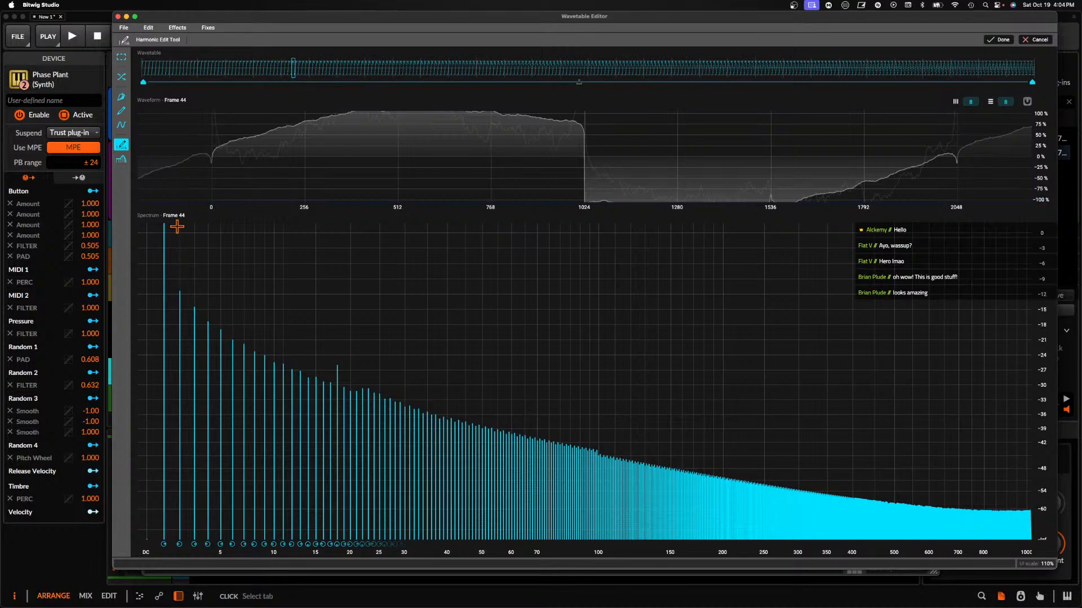
pyautogui.click(485, 83)
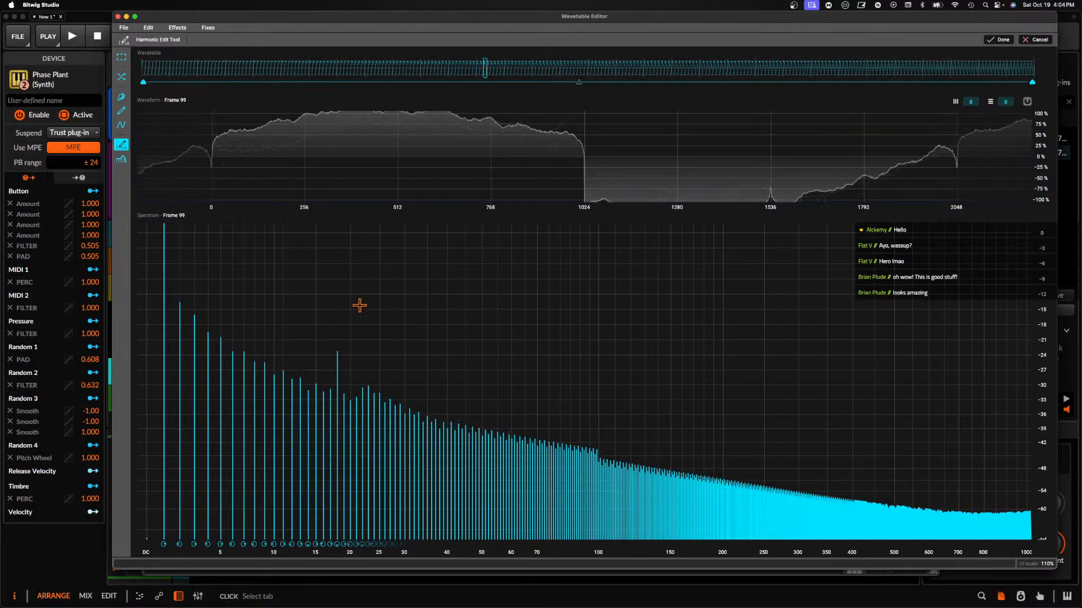
pyautogui.moveTo(243, 349); pyautogui.dragTo(241, 289)
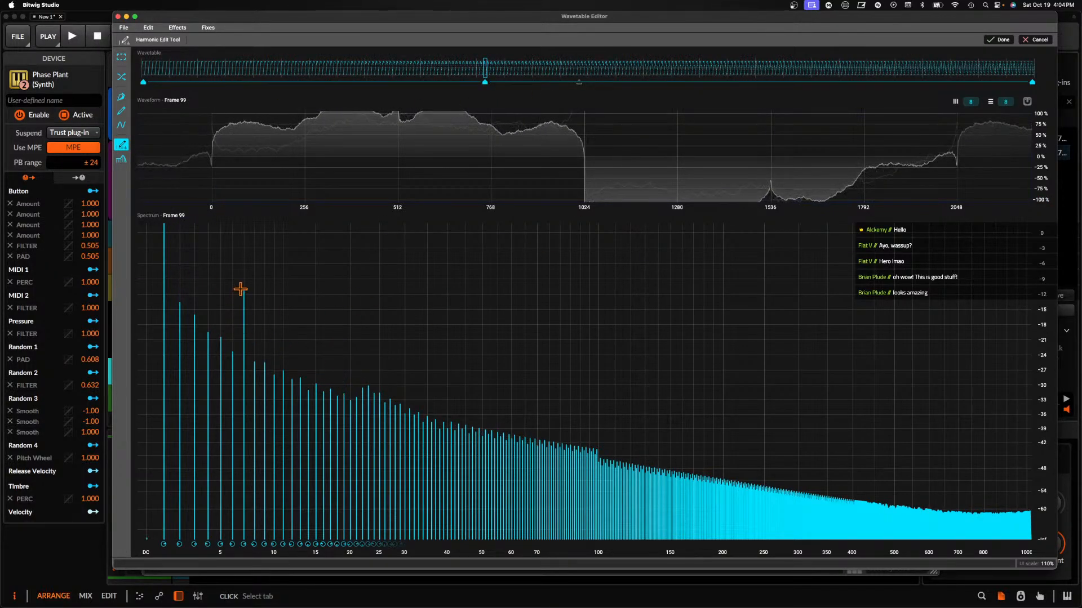
pyautogui.moveTo(181, 322); pyautogui.dragTo(228, 457)
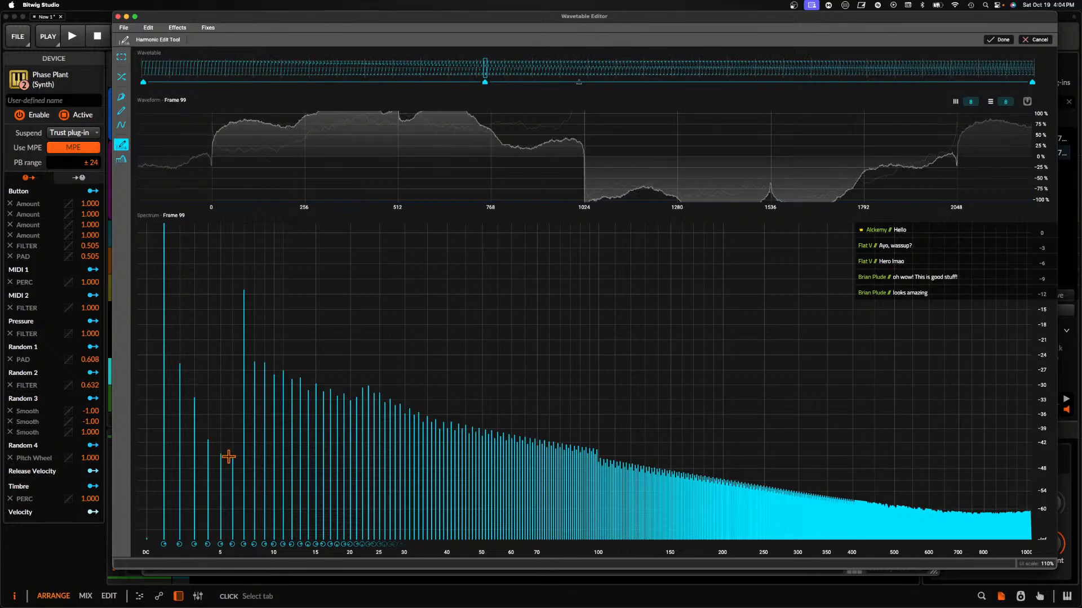
pyautogui.moveTo(283, 435)
pyautogui.mouseDown()
pyautogui.moveTo(481, 490)
pyautogui.moveTo(632, 496)
pyautogui.moveTo(665, 454)
pyautogui.mouseUp()
pyautogui.click(753, 64)
# In frame 216, raise the third harmonic to about -8 dB, lower the seventh, and flatten the harmonics from 17 to about 30
pyautogui.click(889, 69)
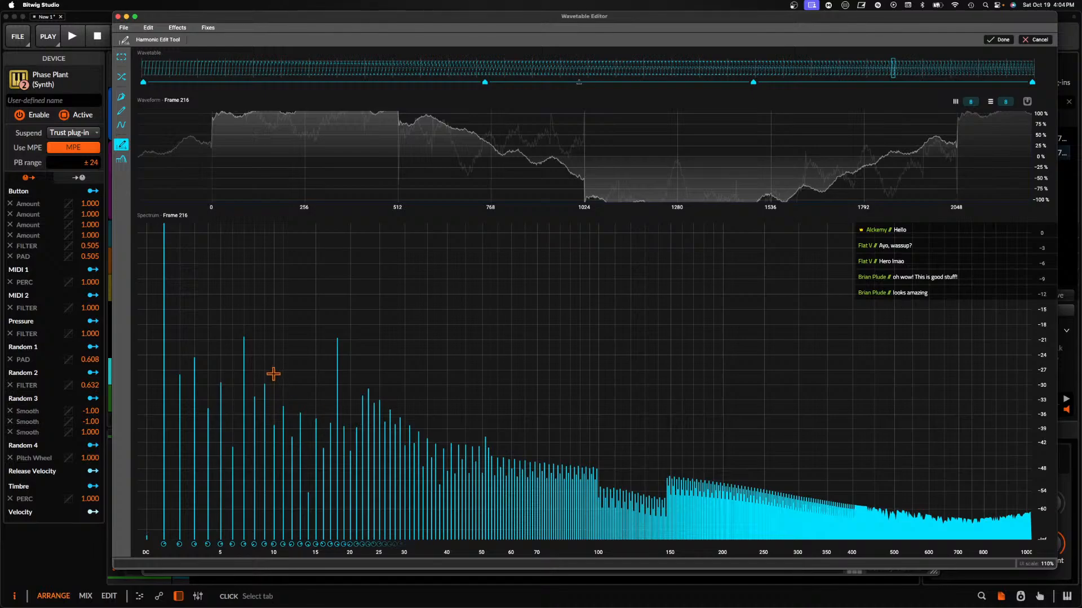
pyautogui.moveTo(201, 339); pyautogui.dragTo(200, 274)
pyautogui.moveTo(243, 338); pyautogui.dragTo(243, 384)
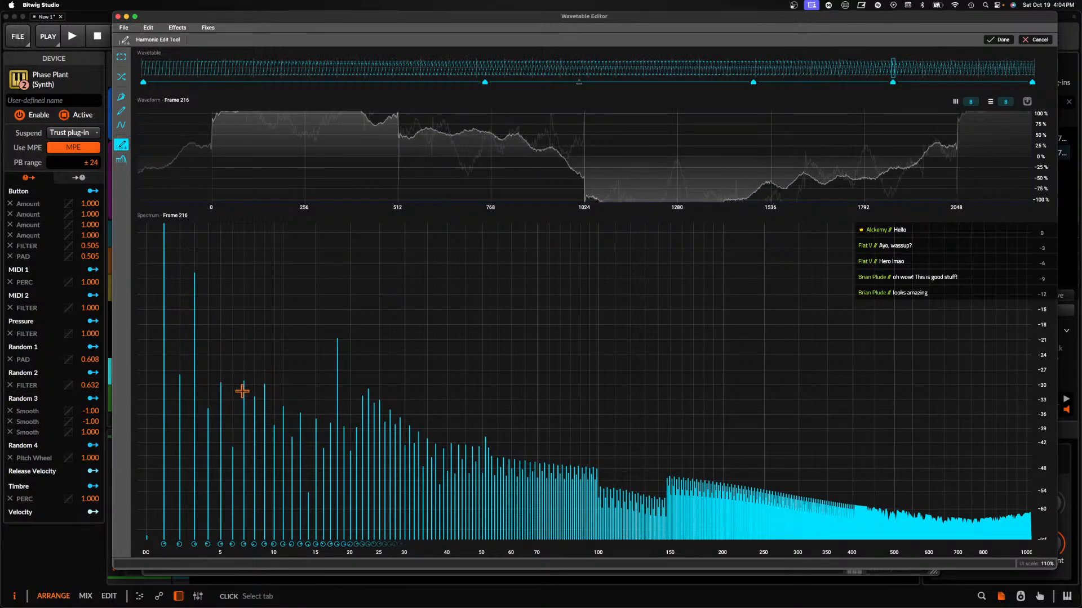
pyautogui.moveTo(337, 387); pyautogui.dragTo(339, 404)
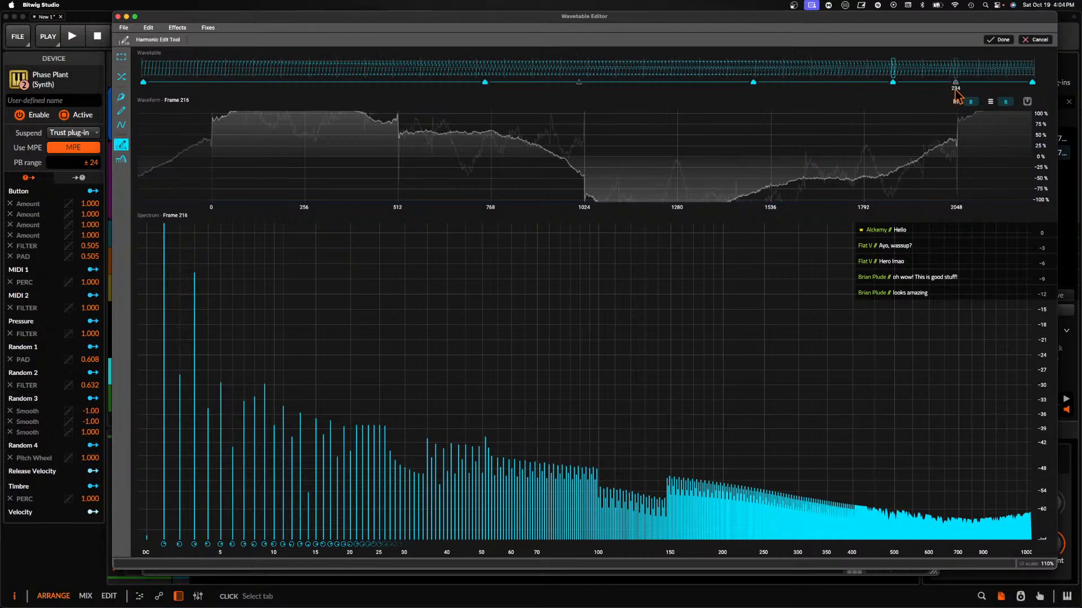
# Redraw frame 239 with a stronger fifth harmonic and reshaped harmonics above 14, apply the edit, and close the Wavetable Editor
pyautogui.click(970, 71)
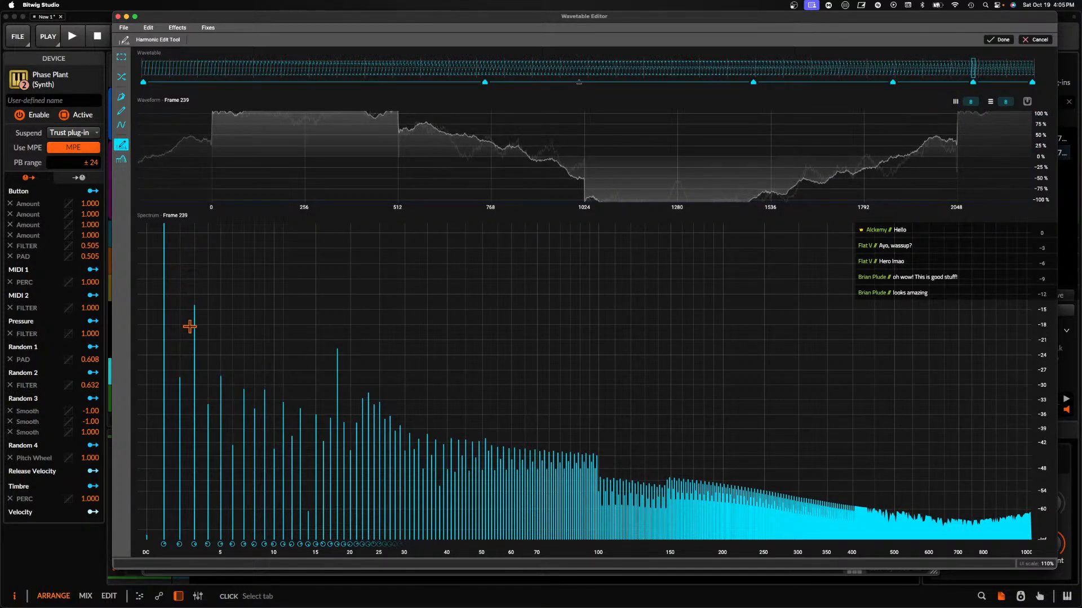
pyautogui.moveTo(192, 312); pyautogui.dragTo(232, 402)
pyautogui.moveTo(334, 400)
pyautogui.mouseDown()
pyautogui.moveTo(316, 389)
pyautogui.moveTo(388, 379)
pyautogui.moveTo(578, 446)
pyautogui.mouseUp()
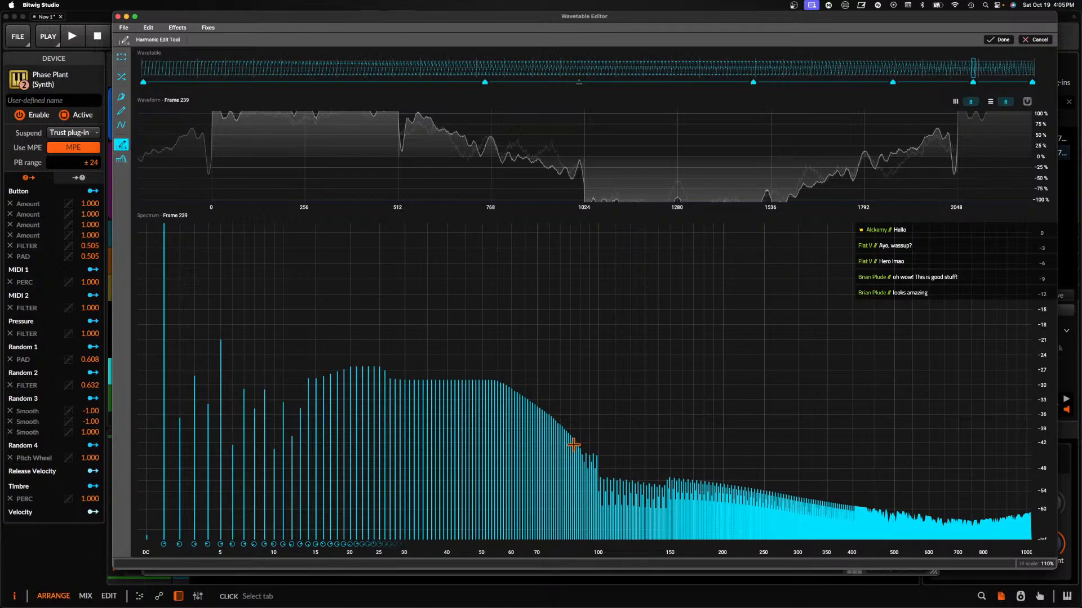
pyautogui.moveTo(308, 381)
pyautogui.mouseDown()
pyautogui.moveTo(374, 429)
pyautogui.moveTo(501, 485)
pyautogui.mouseUp()
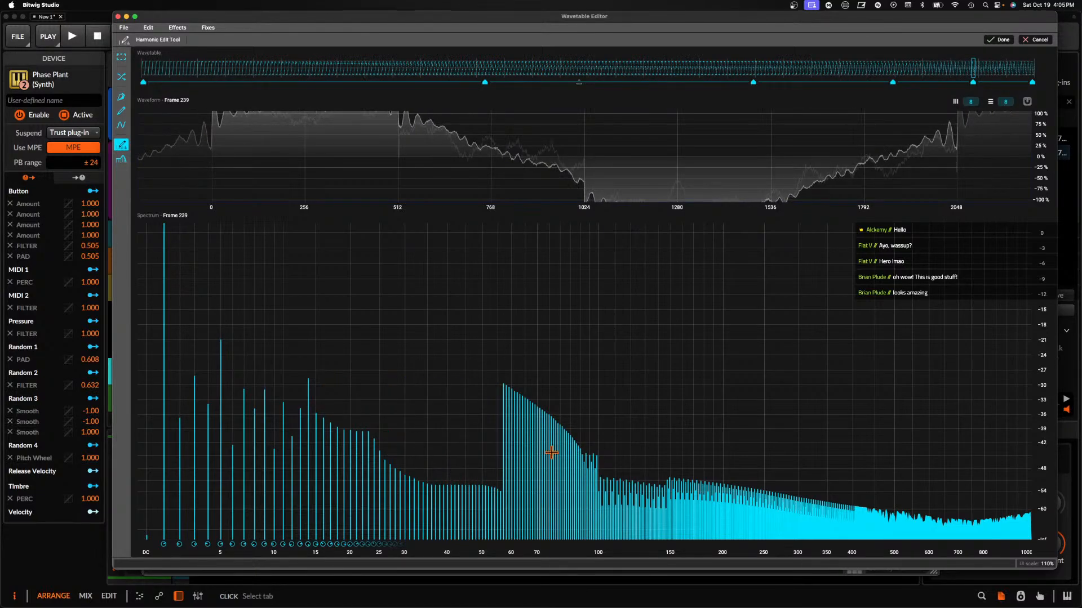
pyautogui.click(1000, 41)
pyautogui.moveTo(145, 53)
pyautogui.mouseDown()
pyautogui.moveTo(274, 53)
pyautogui.moveTo(128, 53)
pyautogui.moveTo(1033, 52)
pyautogui.mouseUp()
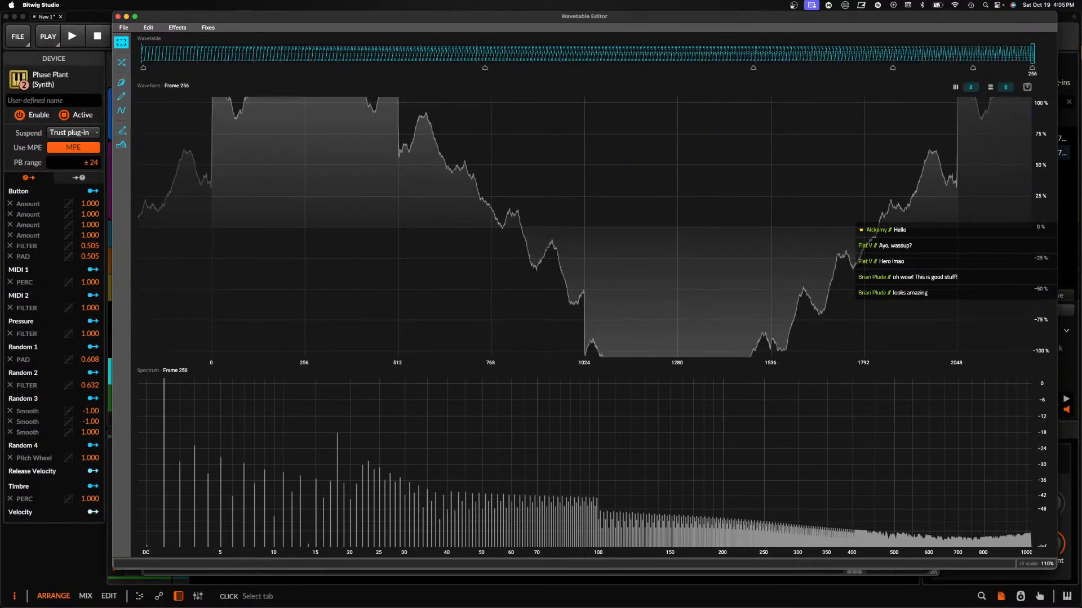
pyautogui.click(118, 16)
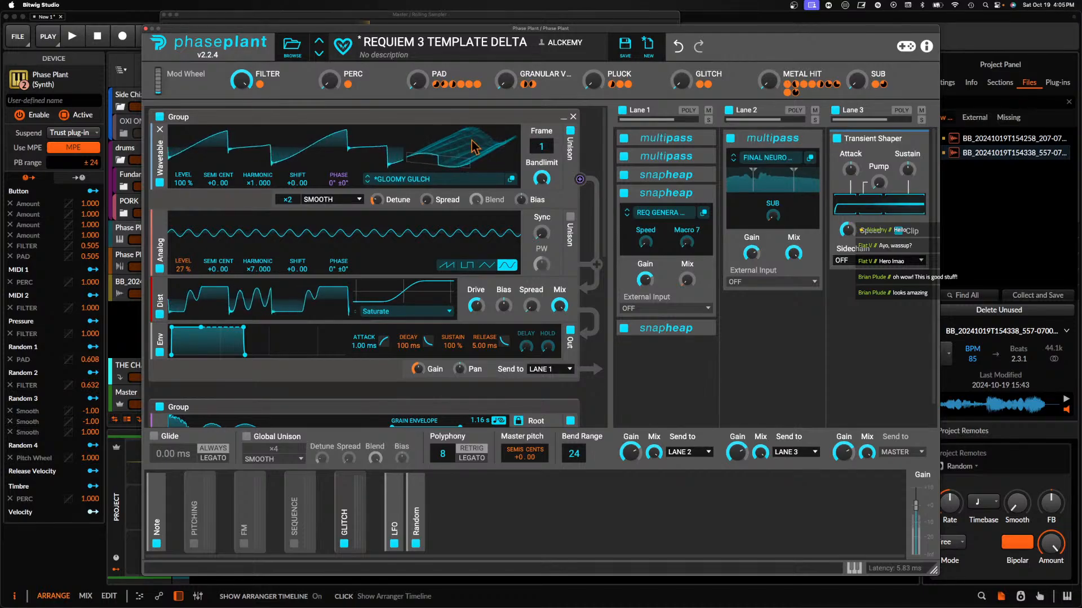
# Open the first Multipass of Lane 1 in its own window and add a Shaper Table after the Snap Heap in Pre FX
pyautogui.click(700, 139)
pyautogui.click(702, 159)
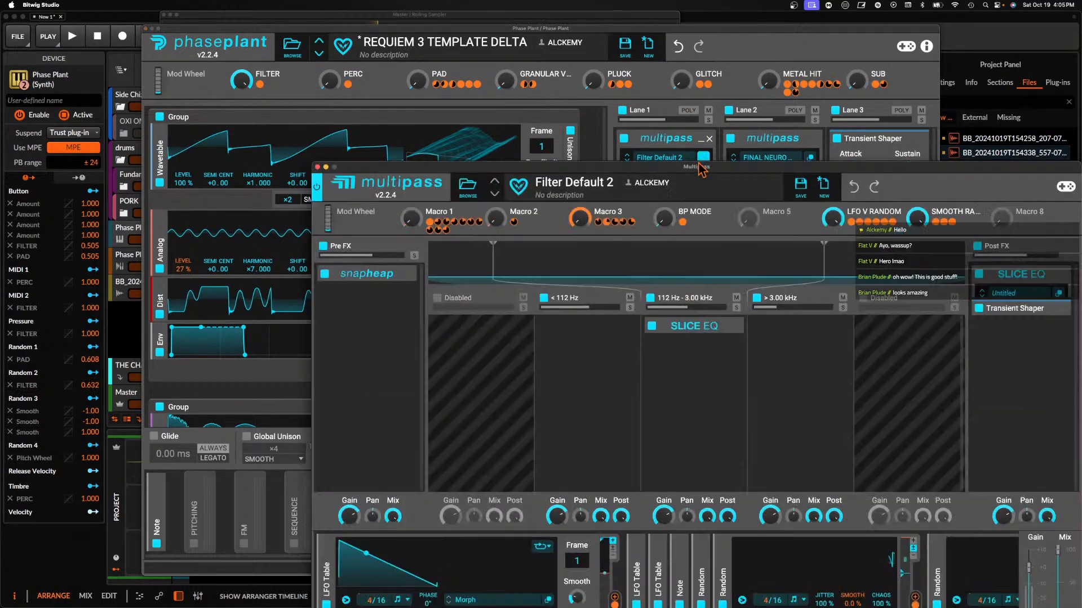
pyautogui.moveTo(614, 165); pyautogui.dragTo(522, 17)
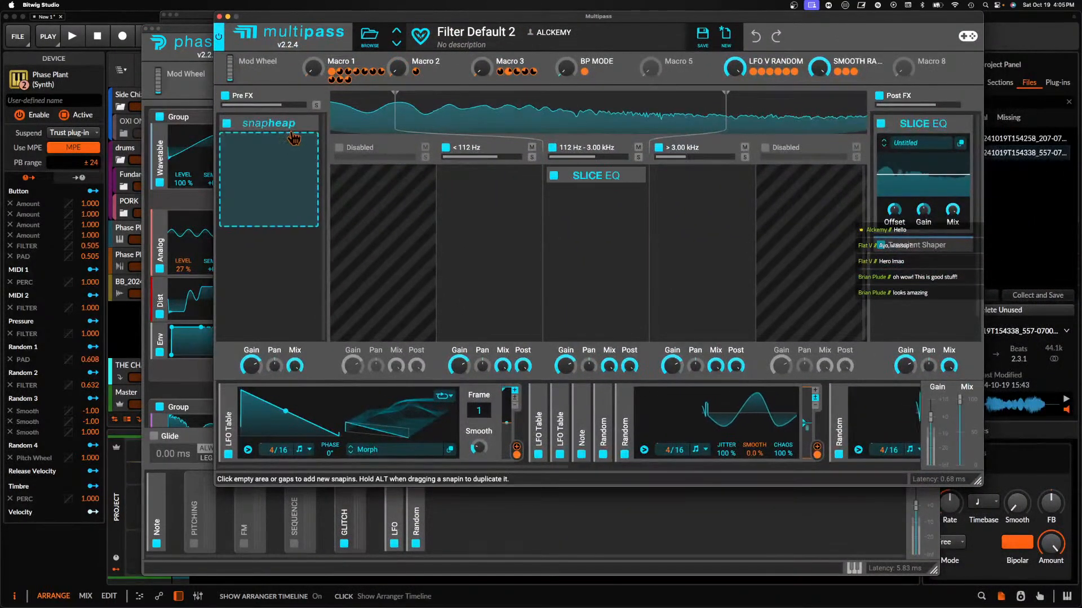
pyautogui.click(268, 145)
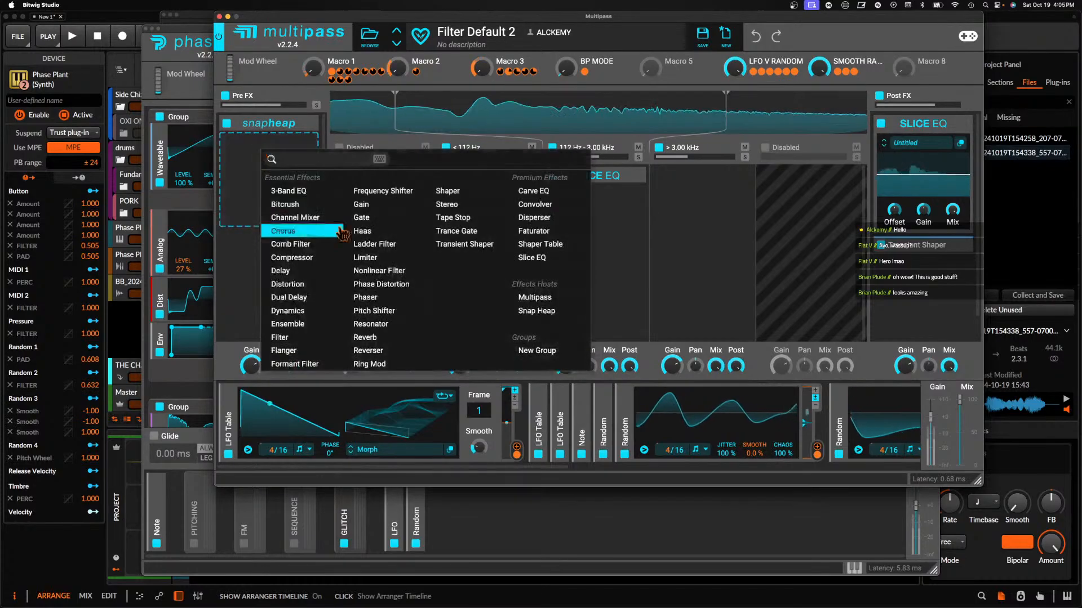
pyautogui.click(538, 247)
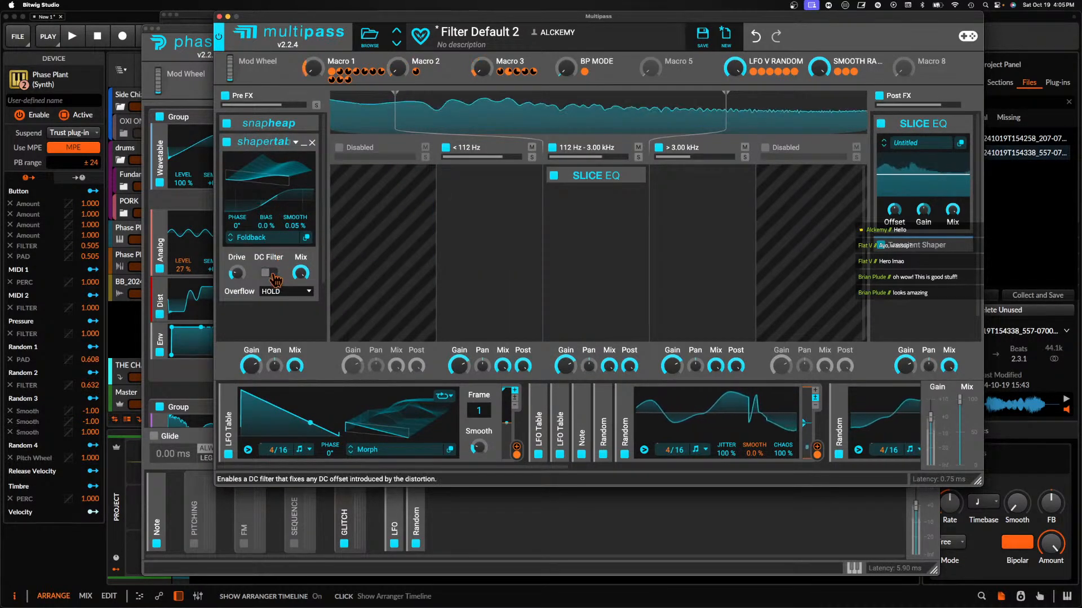
# Collapse the Shaper Table and add a Filter in peak mode below it in Pre FX
pyautogui.click(302, 146)
pyautogui.click(304, 161)
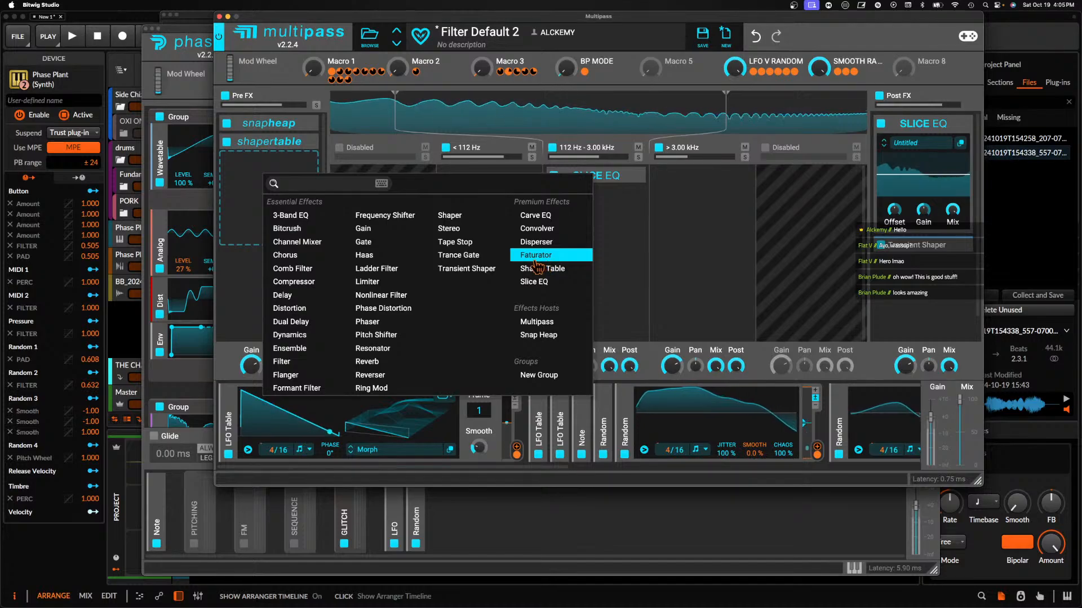
pyautogui.click(282, 362)
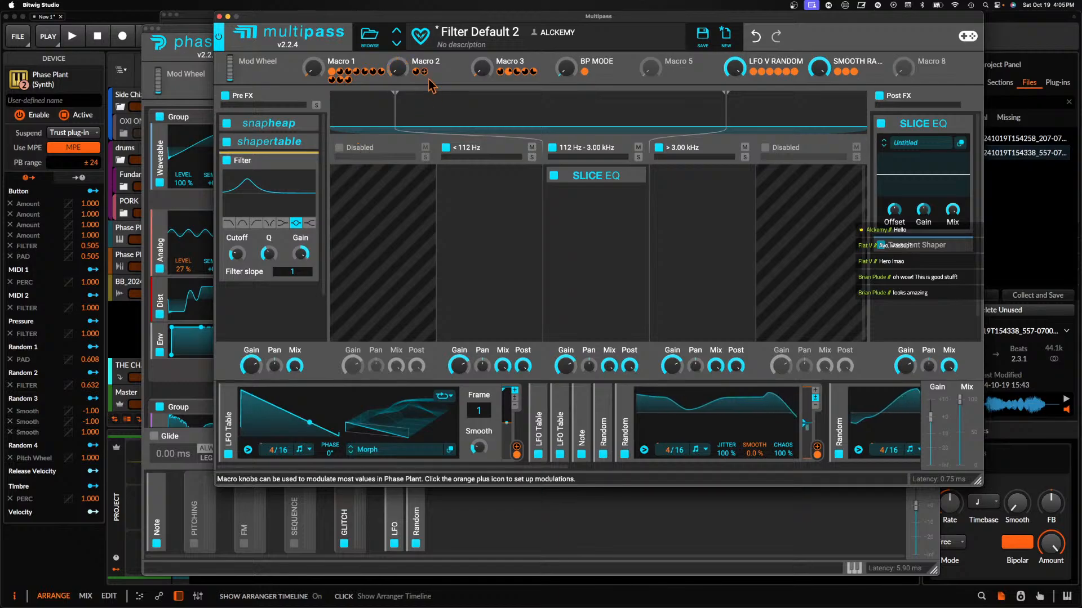
# Modulate the Filter's cutoff upward with Macro 2 and set the cutoff to about 87.4 Hz
pyautogui.click(424, 71)
pyautogui.moveTo(238, 265); pyautogui.dragTo(237, 258)
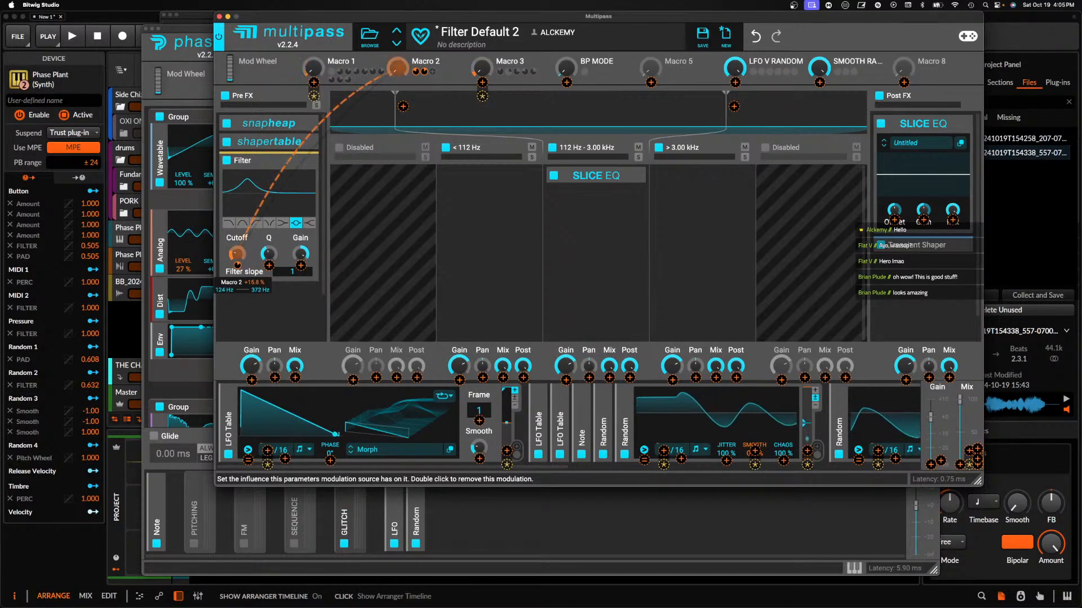
pyautogui.click(246, 246)
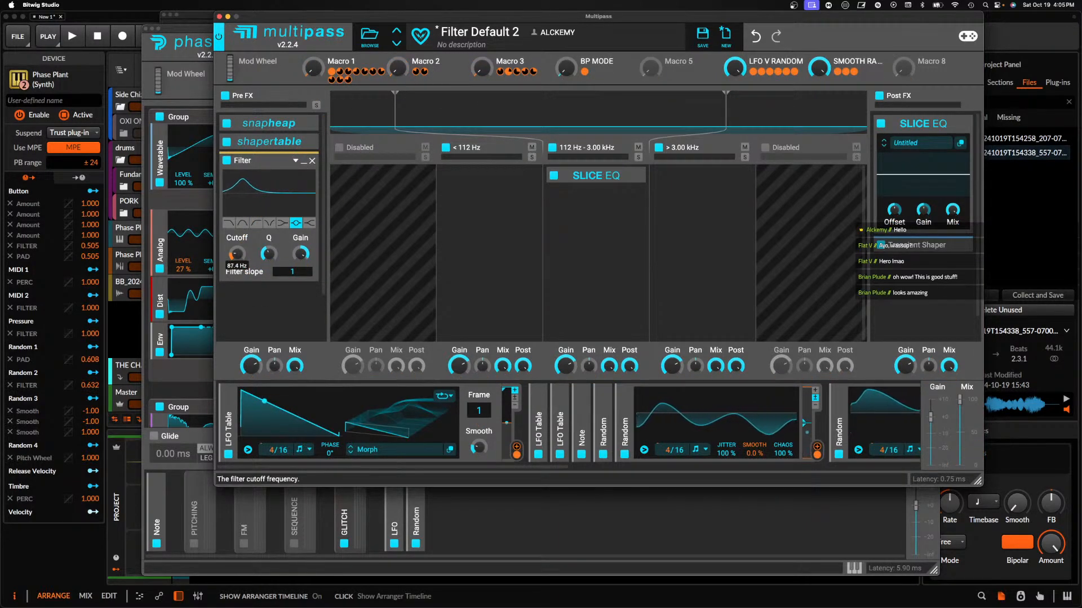
# Assign Macro 1 to modulate the Filter's Q and collapse the Filter
pyautogui.click(356, 80)
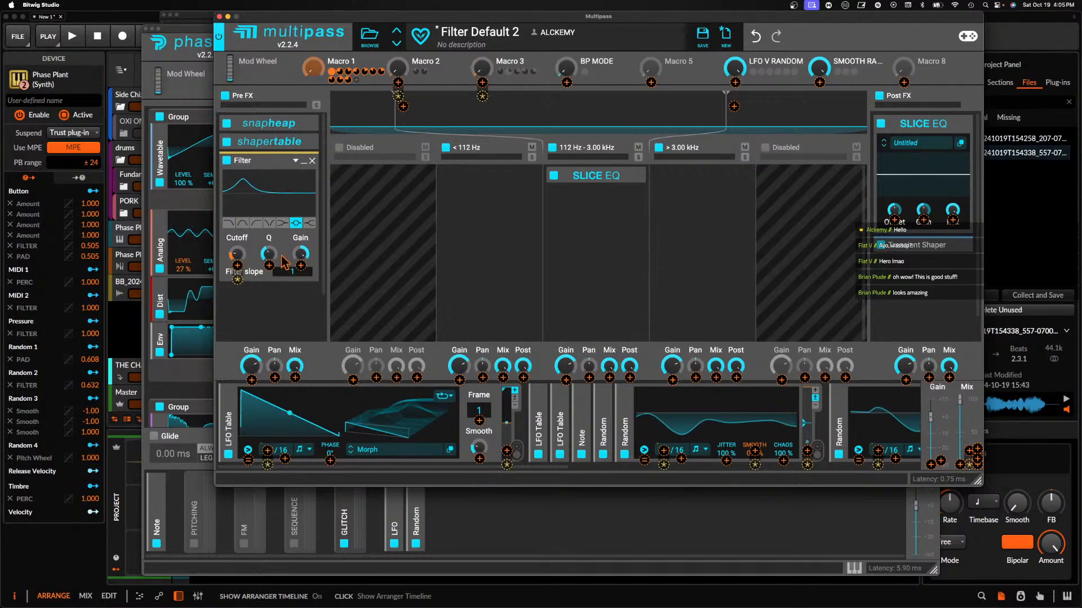
pyautogui.click(273, 241)
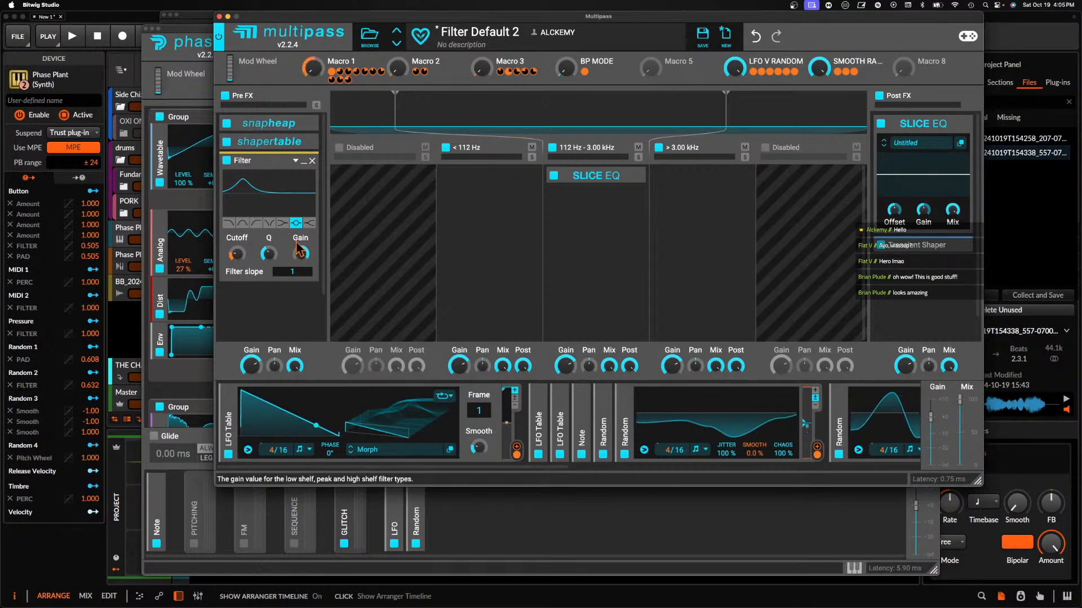
pyautogui.click(304, 164)
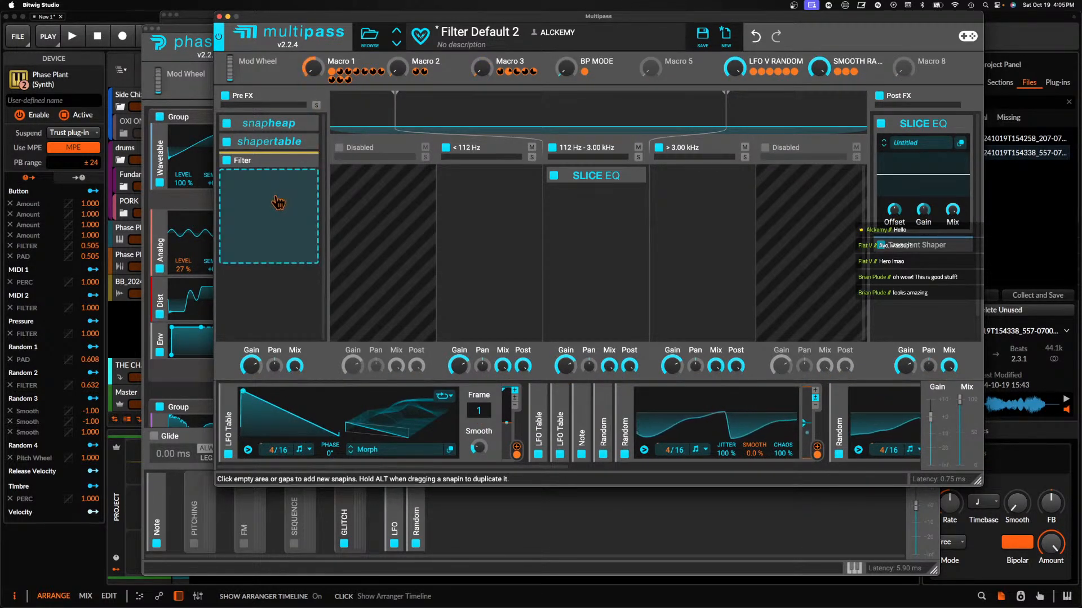
# Add a notch Filter with slope 3 below the first Filter in Pre FX, modulate its cutoff with Macro 2, and collapse it
pyautogui.click(276, 209)
pyautogui.click(312, 387)
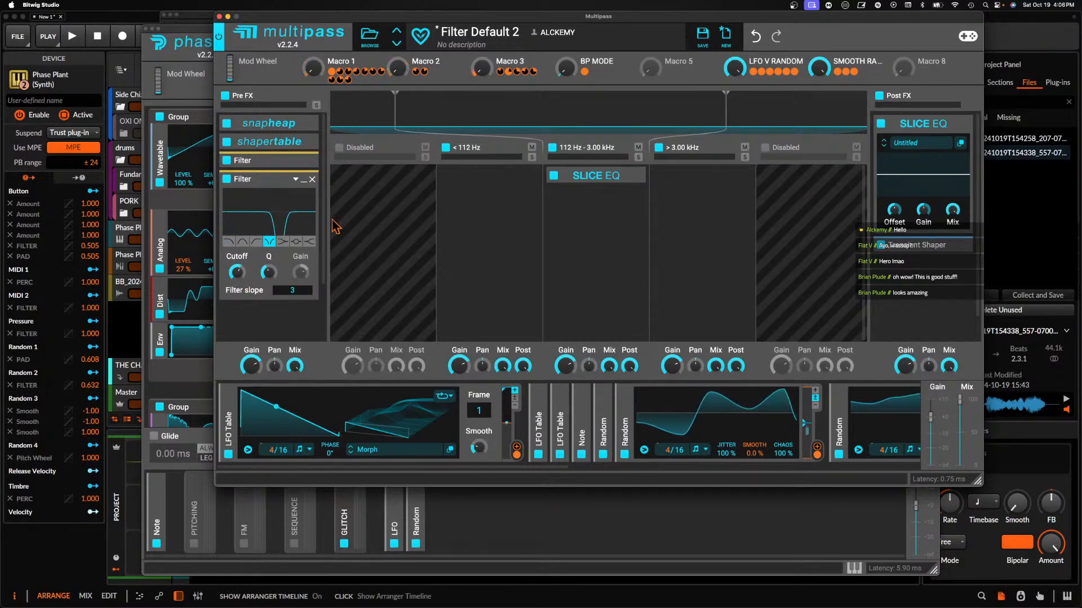
pyautogui.click(432, 72)
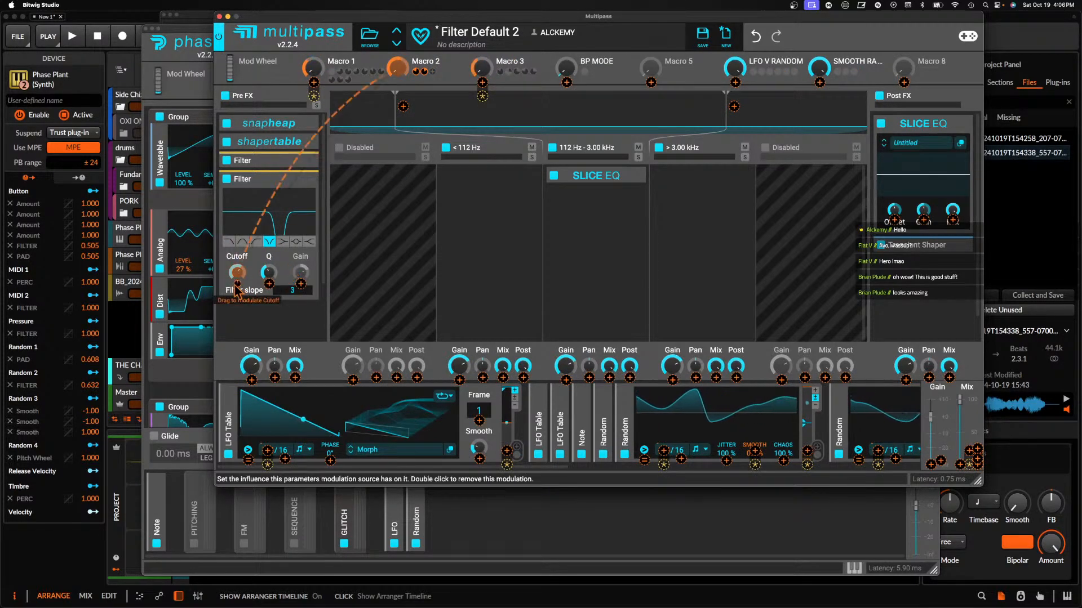
pyautogui.moveTo(237, 282); pyautogui.dragTo(242, 275)
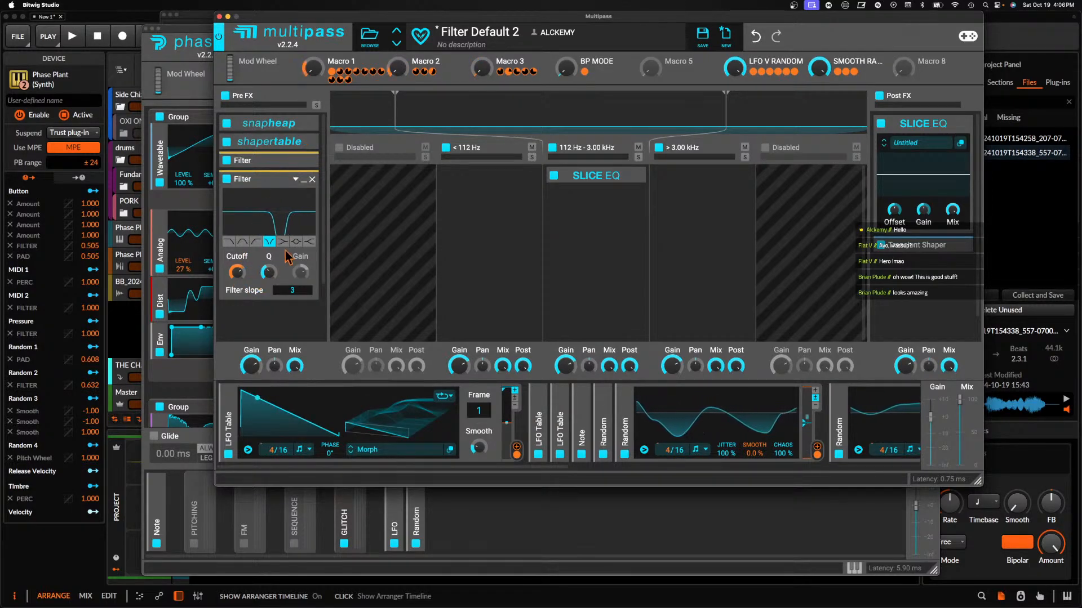
pyautogui.click(304, 179)
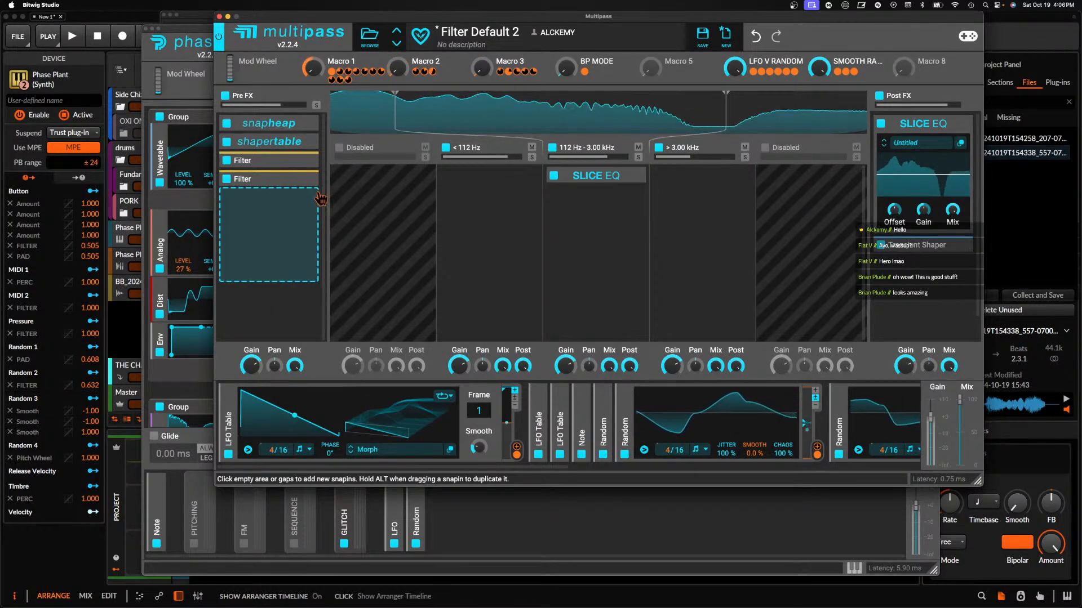
# Add a Faturator at the end of Pre FX, assign Macro 1 to modulate its Color, and collapse it
pyautogui.click(267, 202)
pyautogui.click(550, 280)
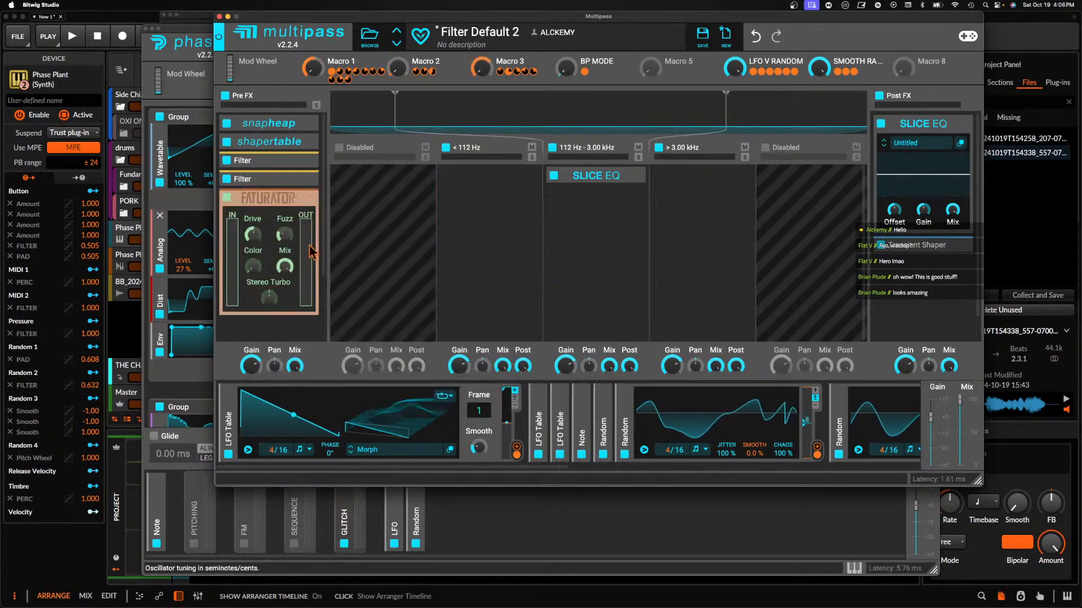
pyautogui.moveTo(356, 81); pyautogui.dragTo(260, 268)
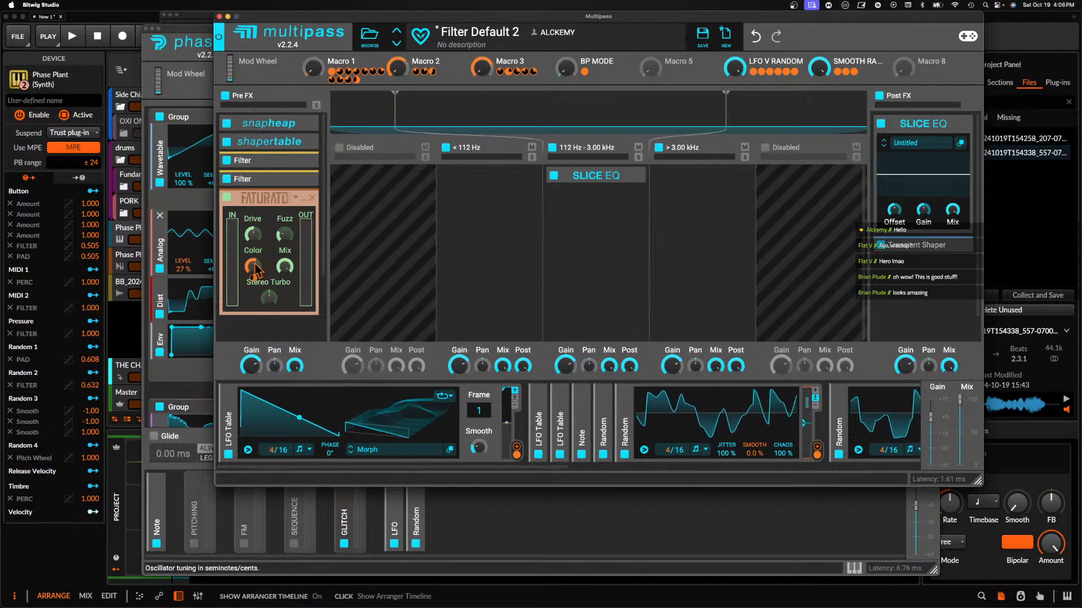
pyautogui.click(307, 201)
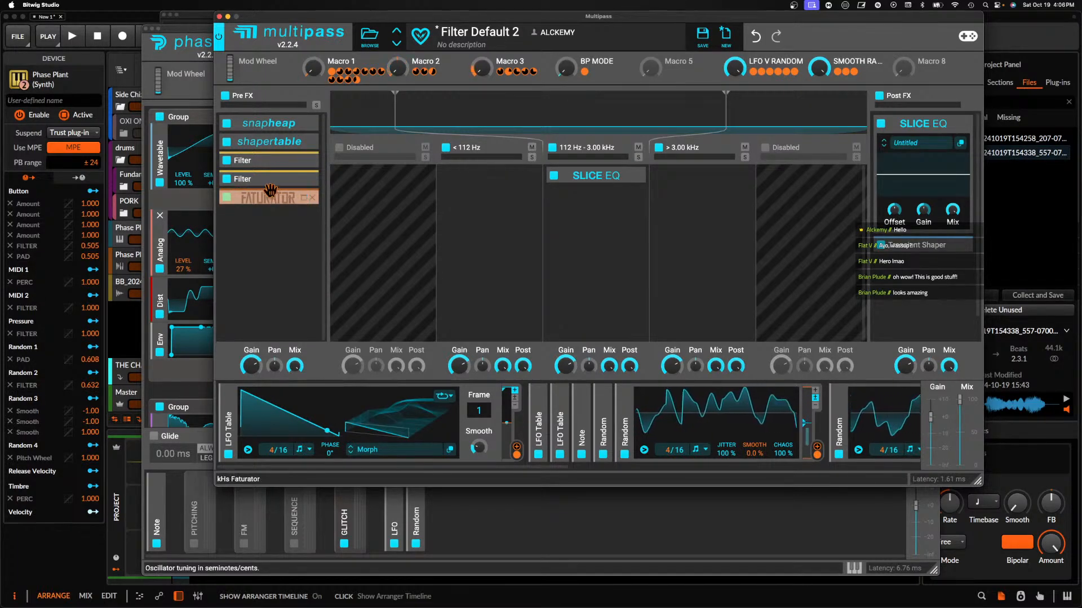
pyautogui.click(304, 200)
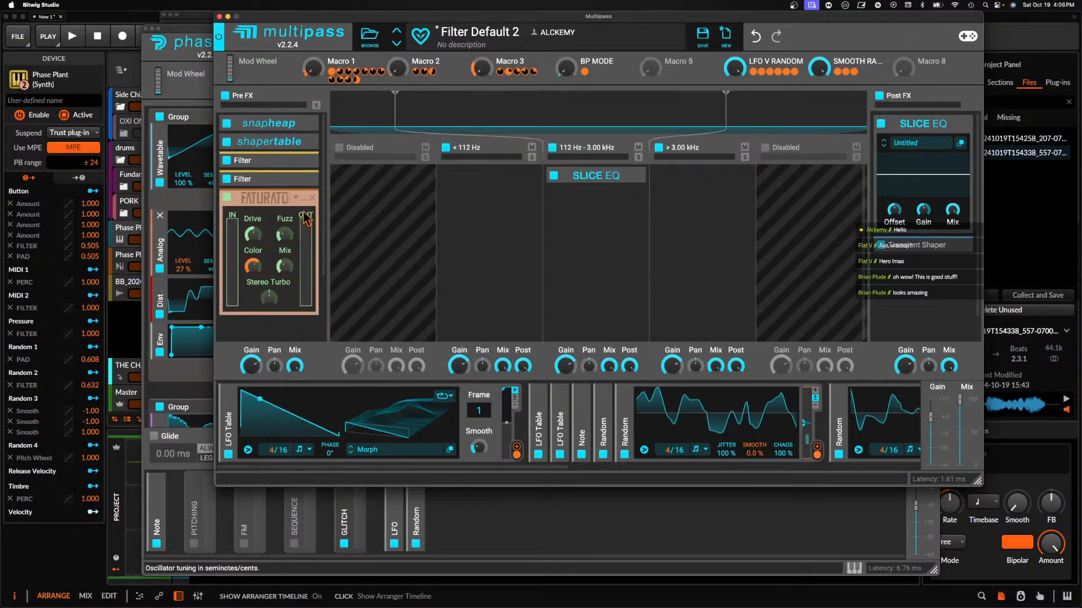
pyautogui.click(304, 199)
# Insert a Ring Mod between the second Filter and the Faturator, using low-pass noise as its modulator
pyautogui.click(288, 189)
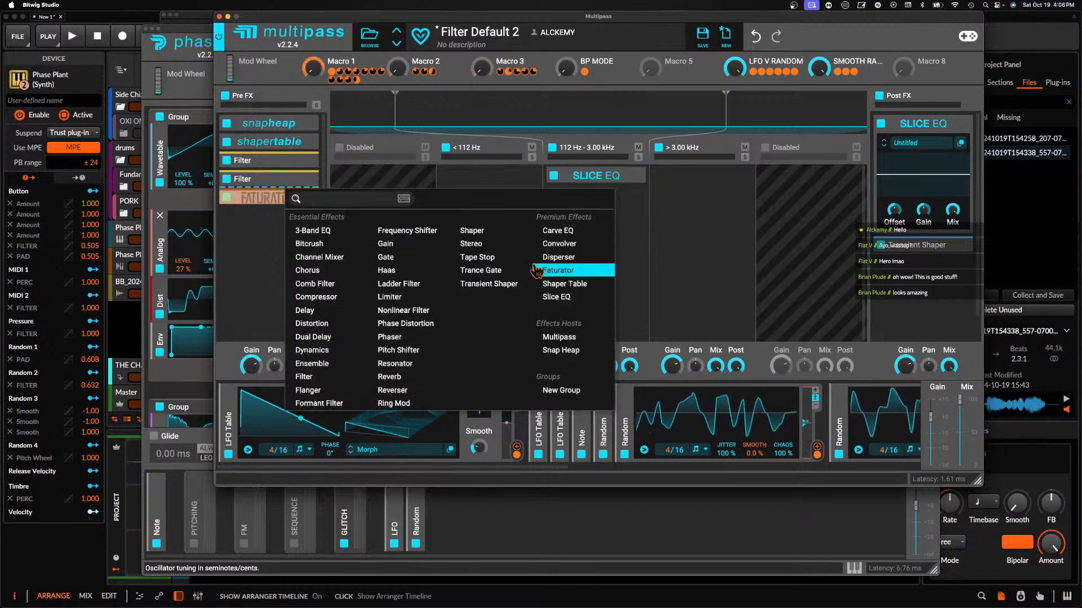
pyautogui.click(393, 403)
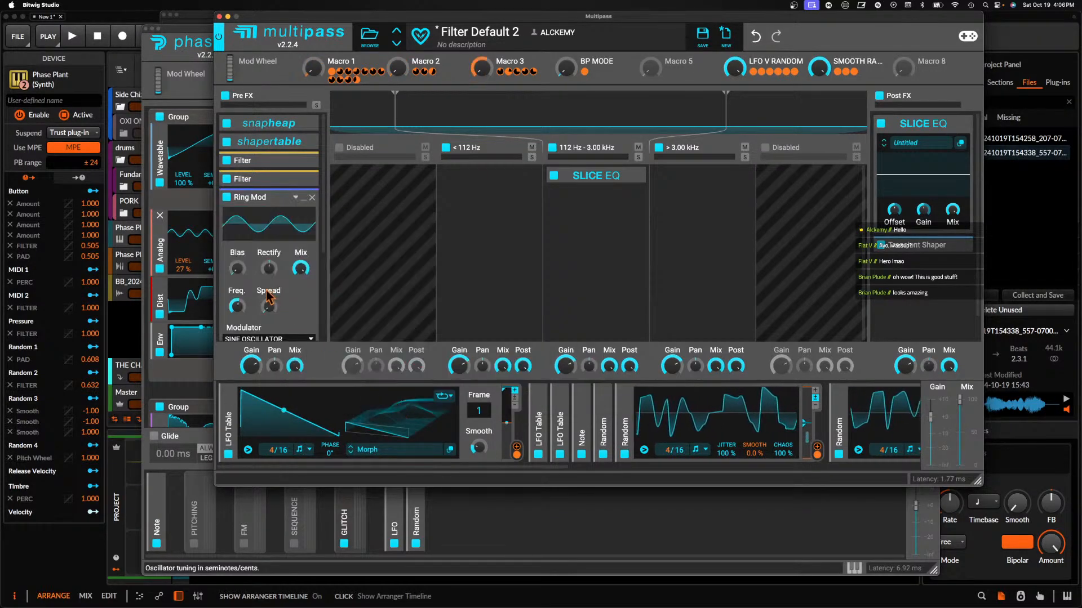
pyautogui.click(254, 344)
pyautogui.click(262, 349)
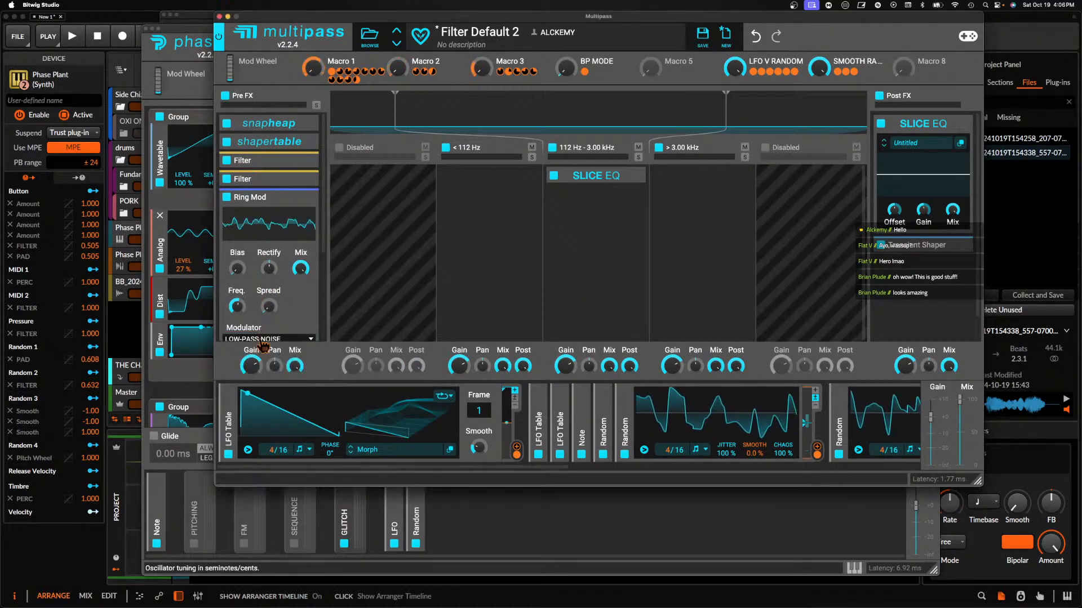
# Set the Ring Mod's mix to about 7.8 %, collapse it, and move the second Filter below the Faturator
pyautogui.moveTo(300, 268); pyautogui.dragTo(300, 287)
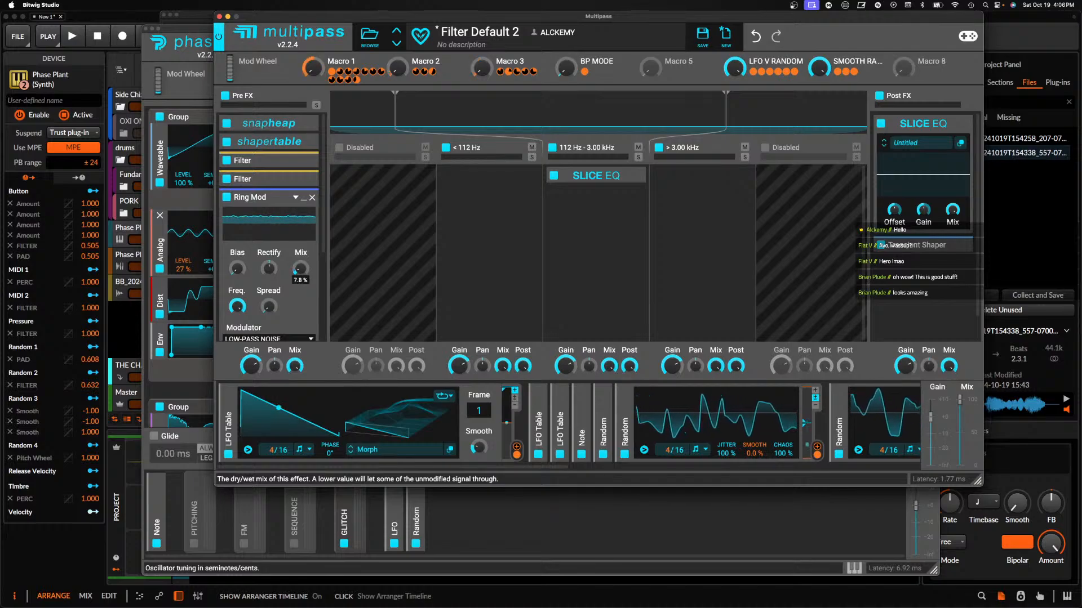
pyautogui.click(306, 198)
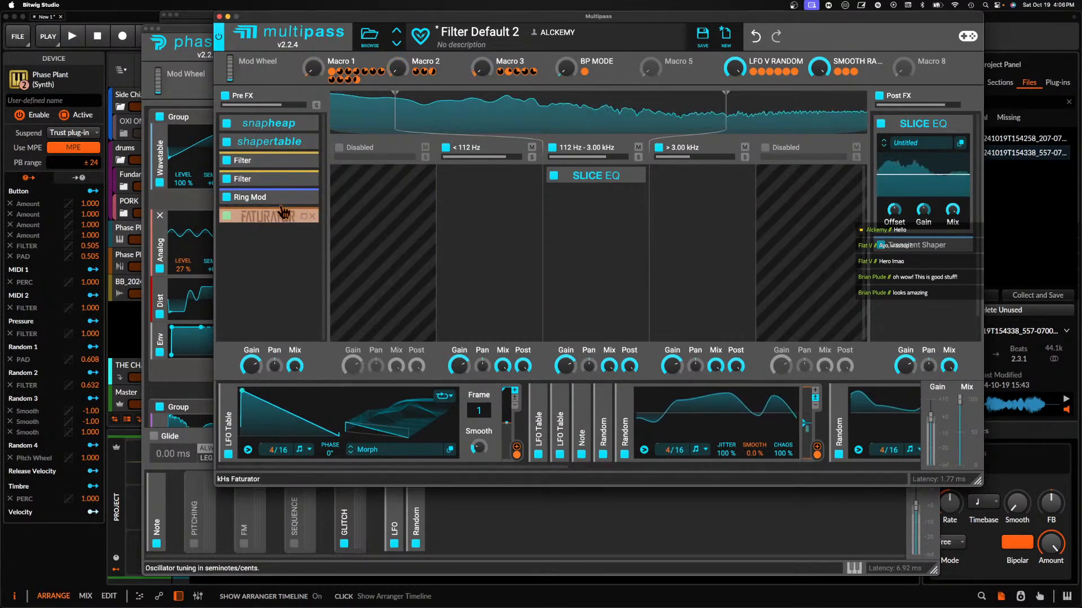
pyautogui.moveTo(247, 178); pyautogui.dragTo(336, 243)
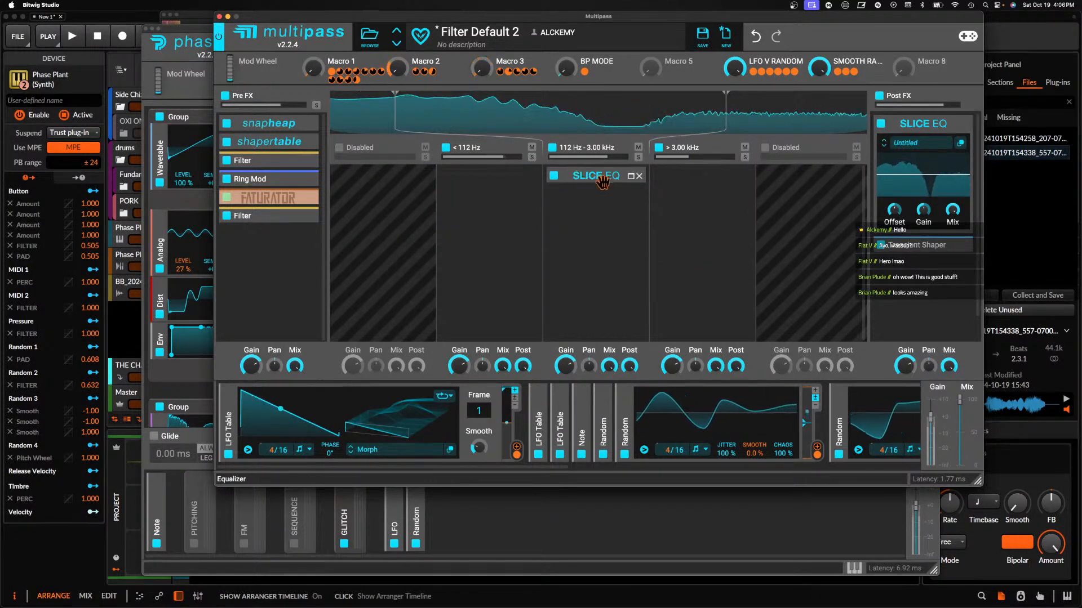
# Open the 112 Hz–3.00 kHz band's Slice EQ and move its peak filters into alternating boosts and deep cuts across the spectrum
pyautogui.click(631, 176)
pyautogui.click(634, 195)
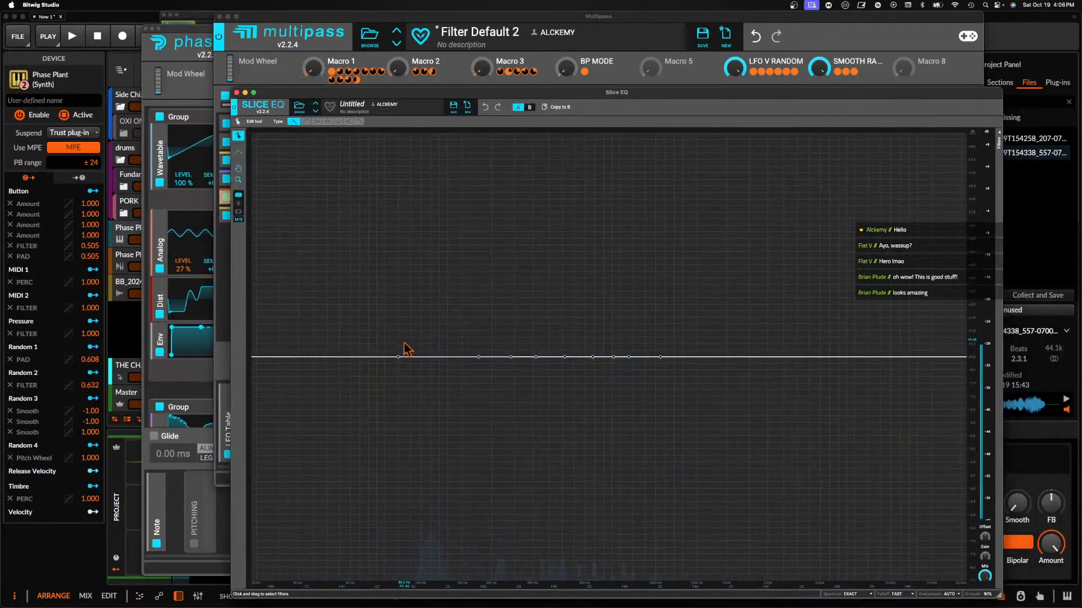
pyautogui.moveTo(399, 357); pyautogui.dragTo(355, 190)
pyautogui.moveTo(479, 357); pyautogui.dragTo(427, 519)
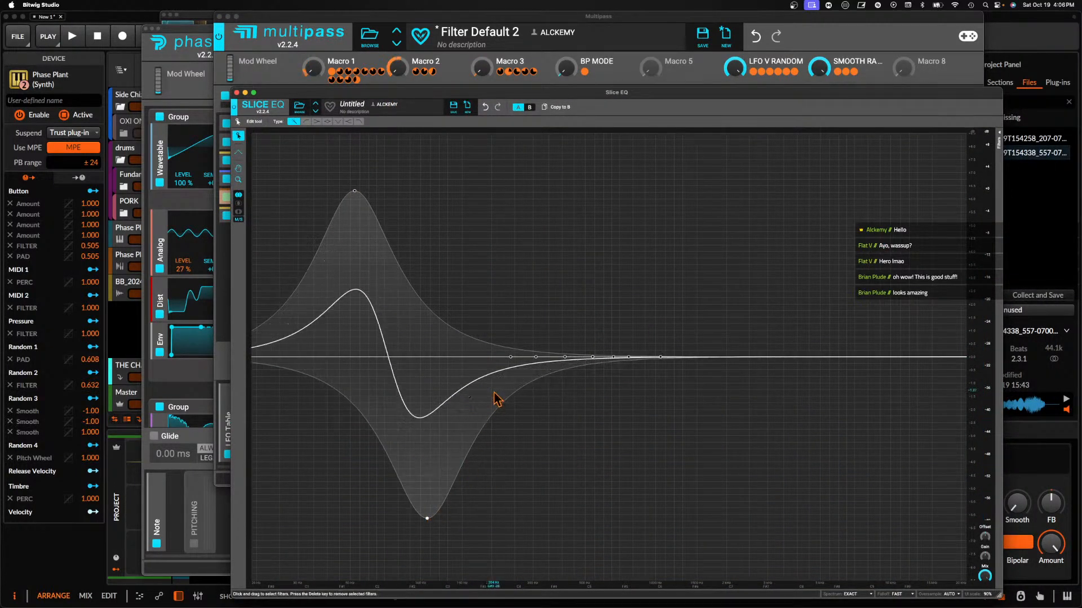
pyautogui.moveTo(510, 358); pyautogui.dragTo(585, 512)
pyautogui.scroll(3, 505, 224)
pyautogui.moveTo(565, 358); pyautogui.dragTo(579, 297)
pyautogui.doubleClick(579, 298)
pyautogui.moveTo(565, 358); pyautogui.dragTo(623, 513)
pyautogui.moveTo(596, 358); pyautogui.dragTo(598, 262)
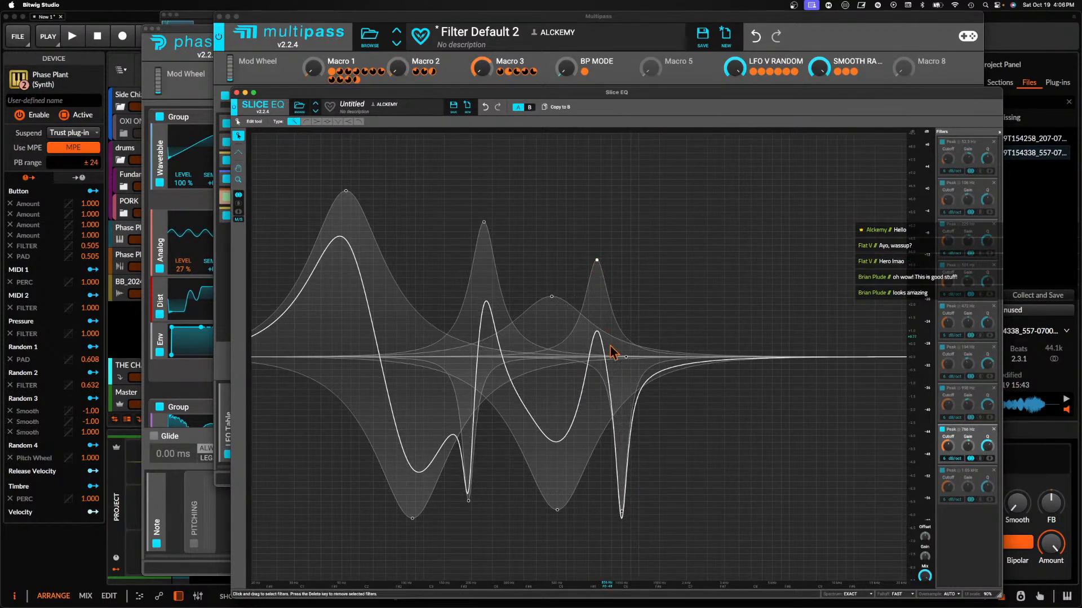
pyautogui.moveTo(626, 358); pyautogui.dragTo(747, 575)
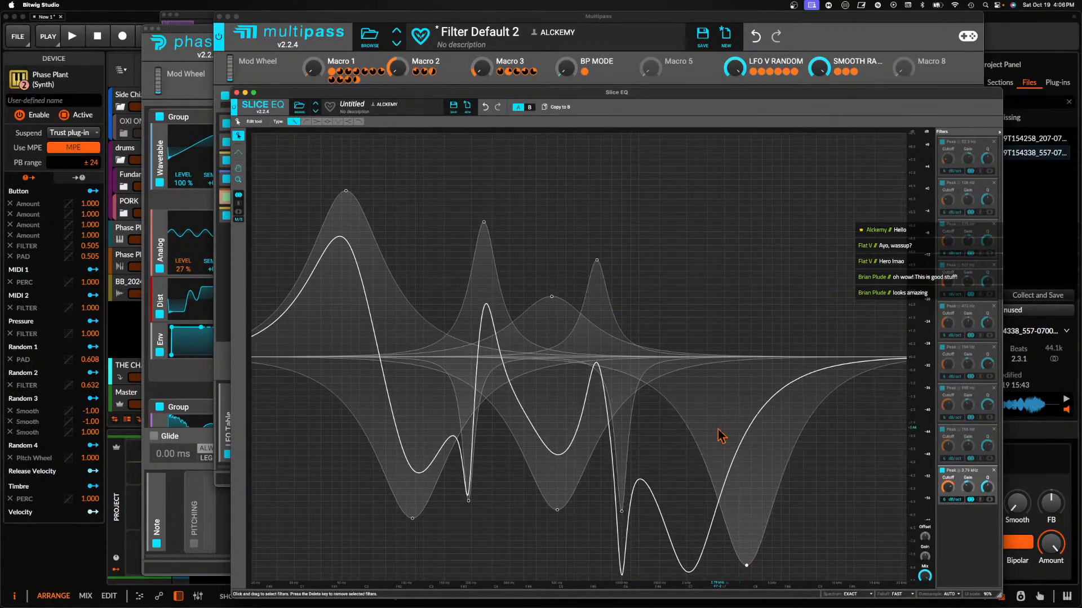
pyautogui.click(236, 93)
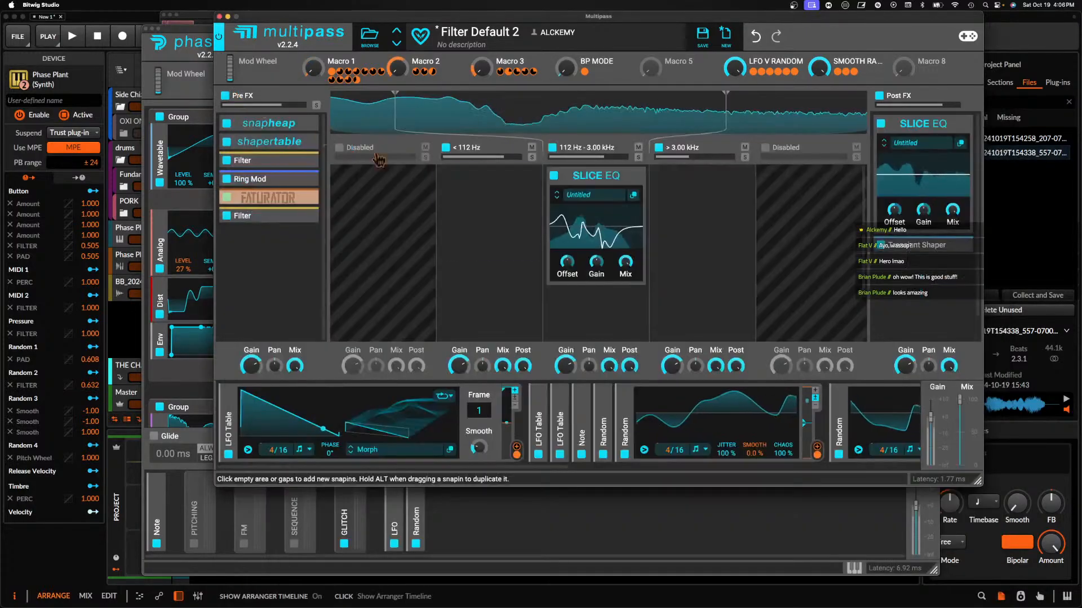
# Add a notch Filter with slope 2 below the mid band's Slice EQ, its cutoff at about 173 Hz and modulated +32.1 % by Macro 3
pyautogui.click(589, 208)
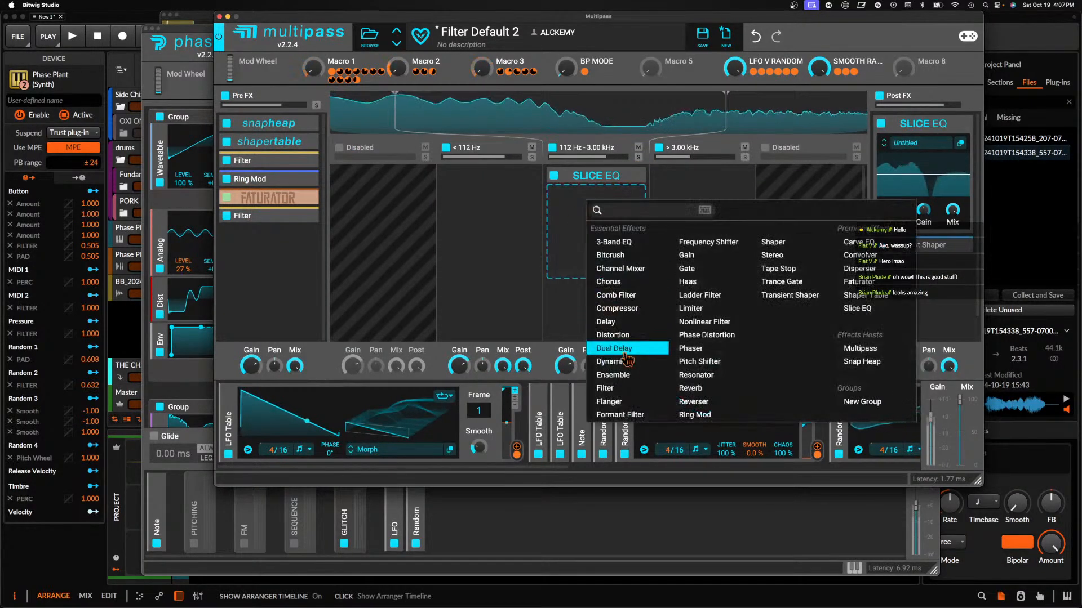
pyautogui.click(566, 389)
pyautogui.moveTo(617, 306); pyautogui.dragTo(564, 286)
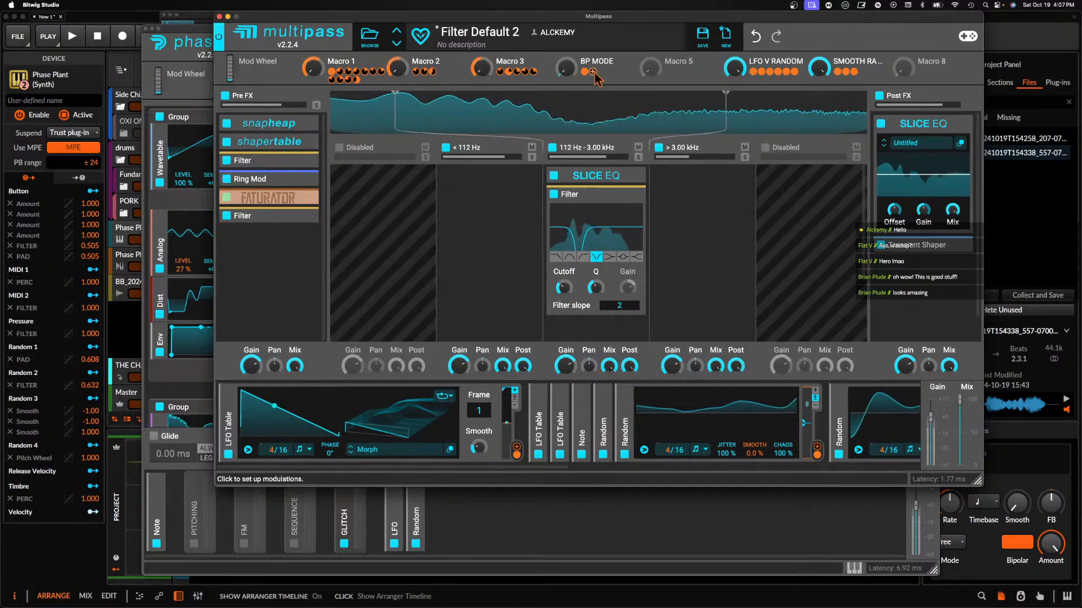
pyautogui.click(539, 72)
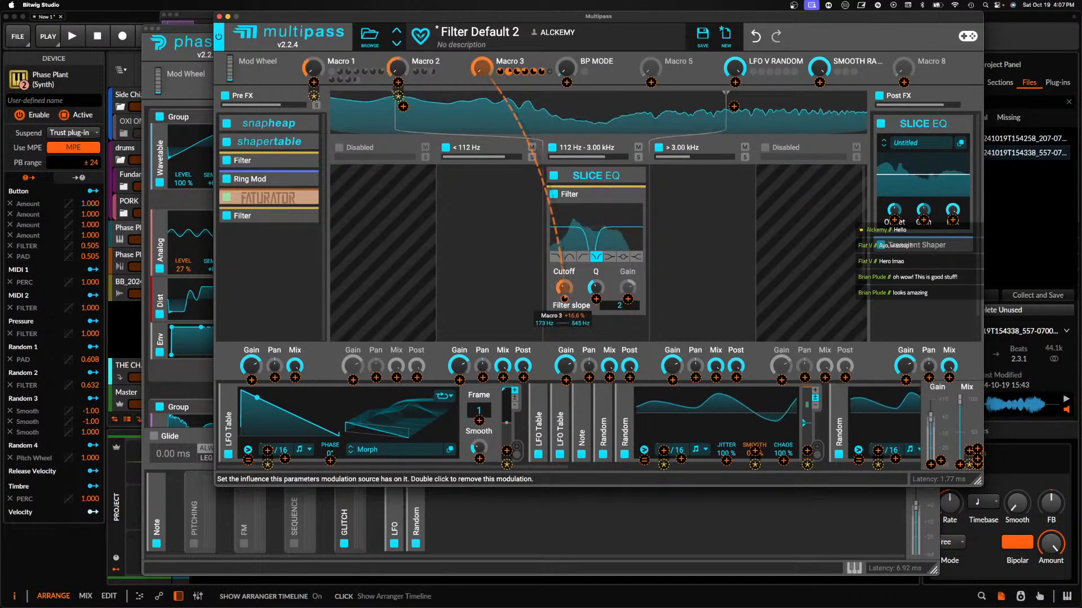
pyautogui.moveTo(570, 307); pyautogui.dragTo(569, 306)
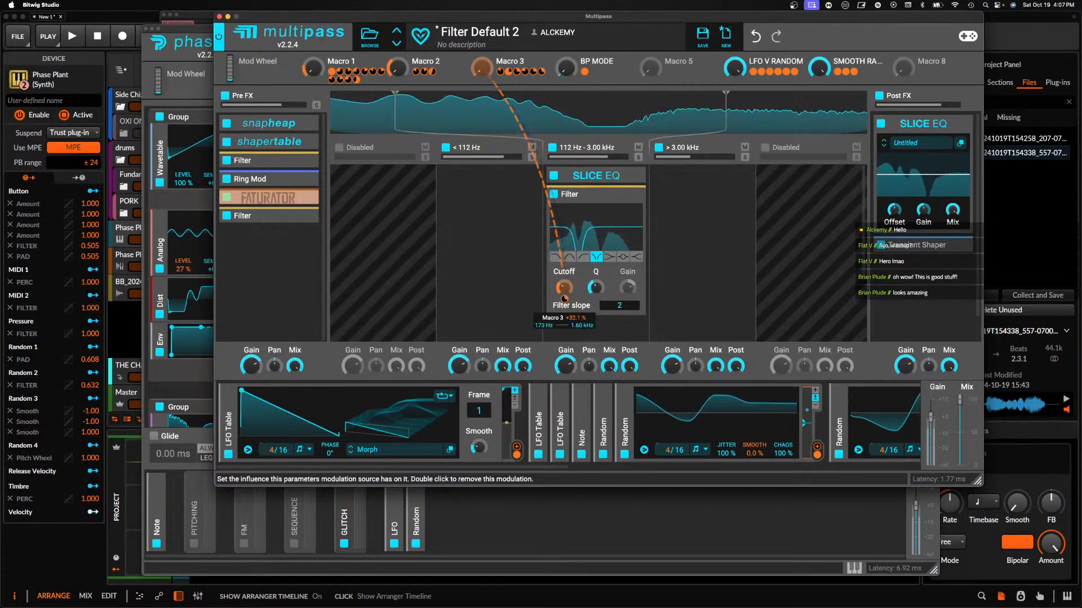
pyautogui.click(632, 196)
# Add a Chorus below the mid band's Filter, adjust its spread, and collapse it
pyautogui.click(604, 236)
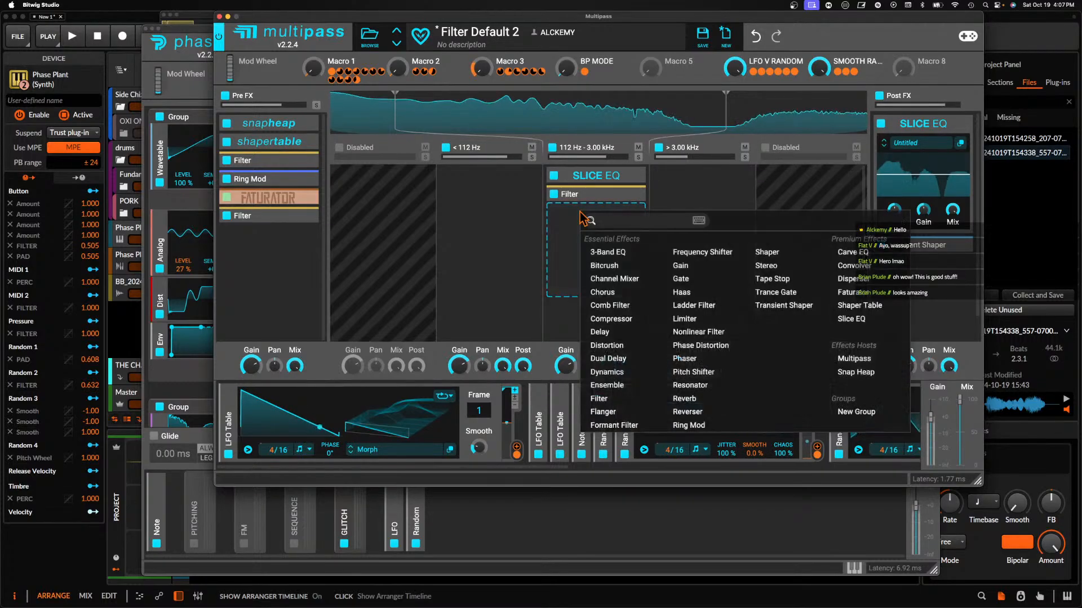
pyautogui.click(610, 300)
pyautogui.moveTo(608, 288); pyautogui.dragTo(607, 291)
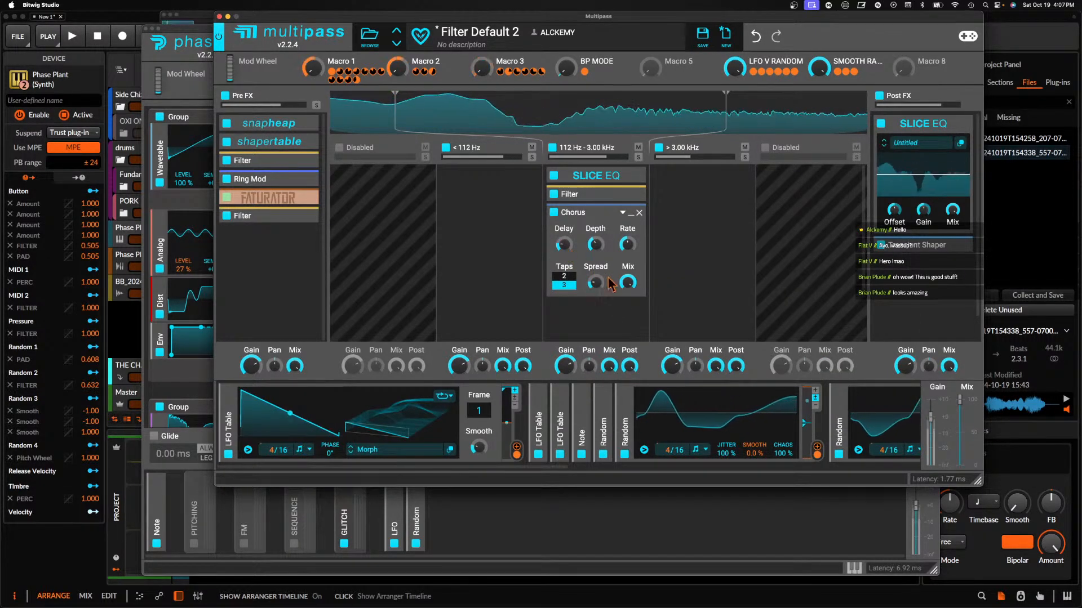
pyautogui.click(632, 219)
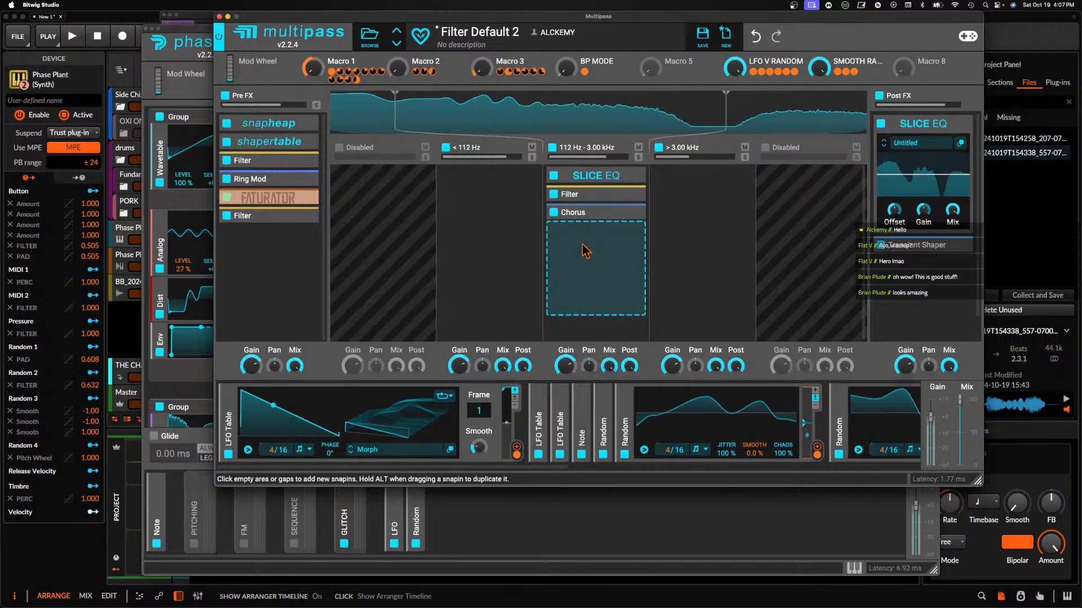
# Add an Overdrive Distortion below the Chorus in the mid band and collapse it
pyautogui.click(579, 275)
pyautogui.click(611, 380)
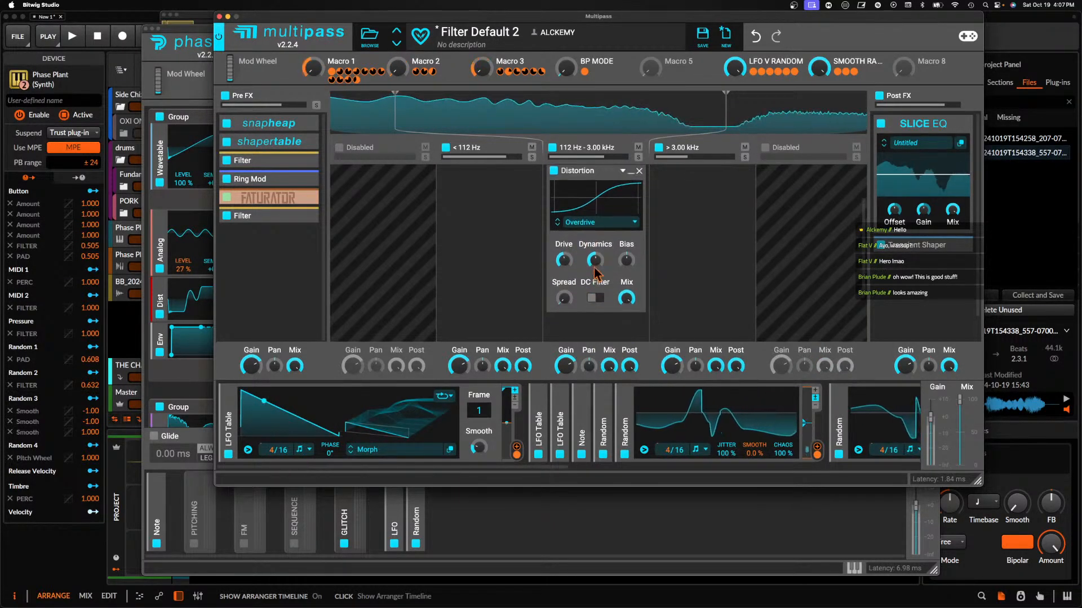
pyautogui.click(633, 231)
# Add a Comb Filter below the mid band's Distortion, modulate its frequency with the Pyramid LFO, and collapse it
pyautogui.click(579, 257)
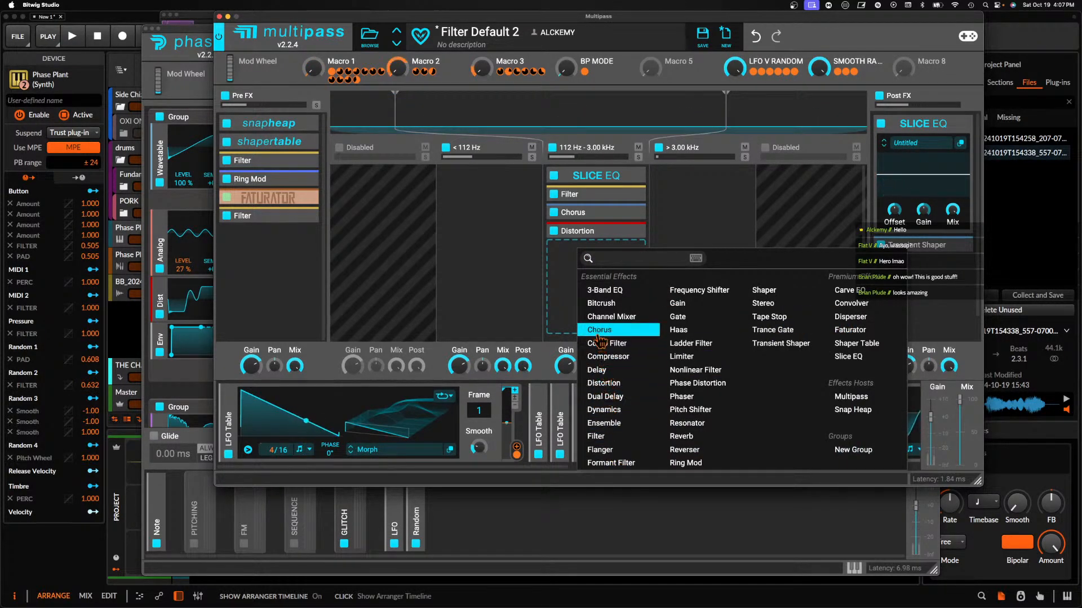
pyautogui.click(602, 349)
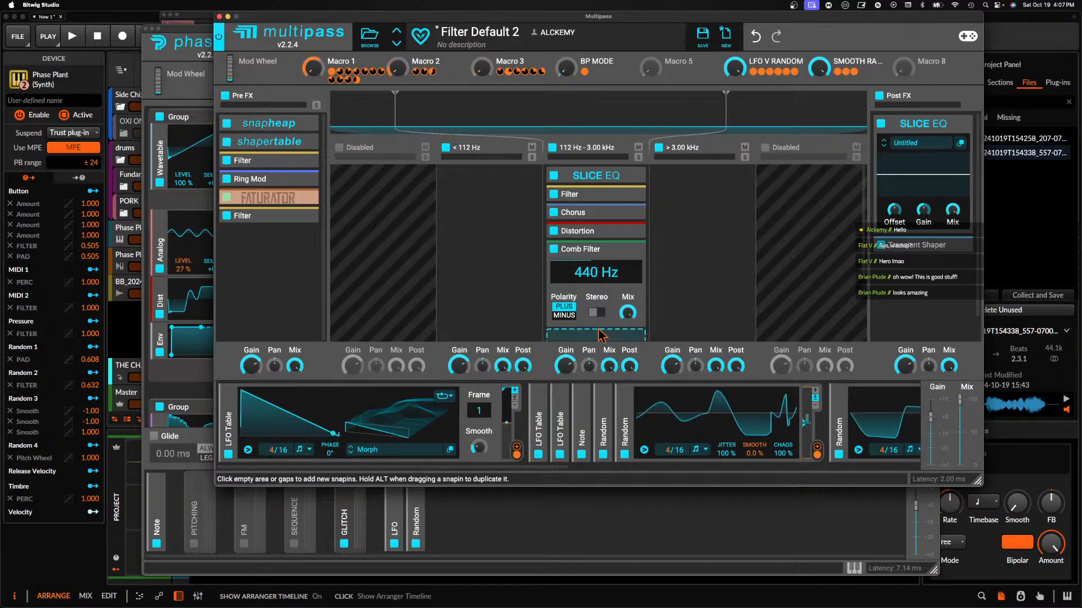
pyautogui.hscroll(10, 691, 442)
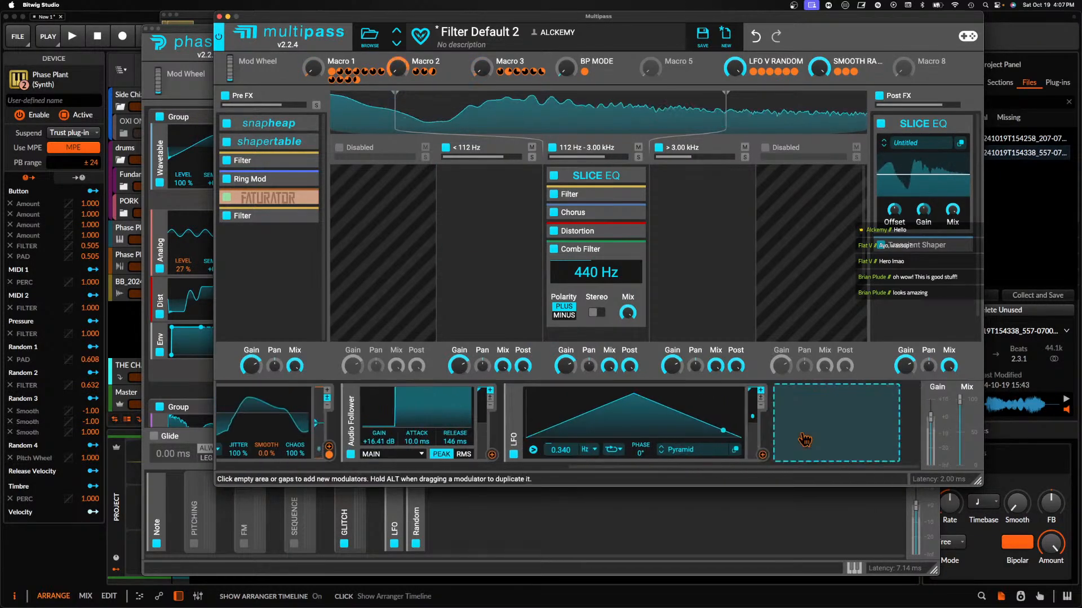
pyautogui.click(762, 455)
pyautogui.moveTo(596, 287); pyautogui.dragTo(596, 273)
pyautogui.click(631, 251)
# Add a Convolver below the Comb Filter, load the Short Diffuse Ambience impulse response from Spaces Artificial, and trim its start
pyautogui.click(596, 281)
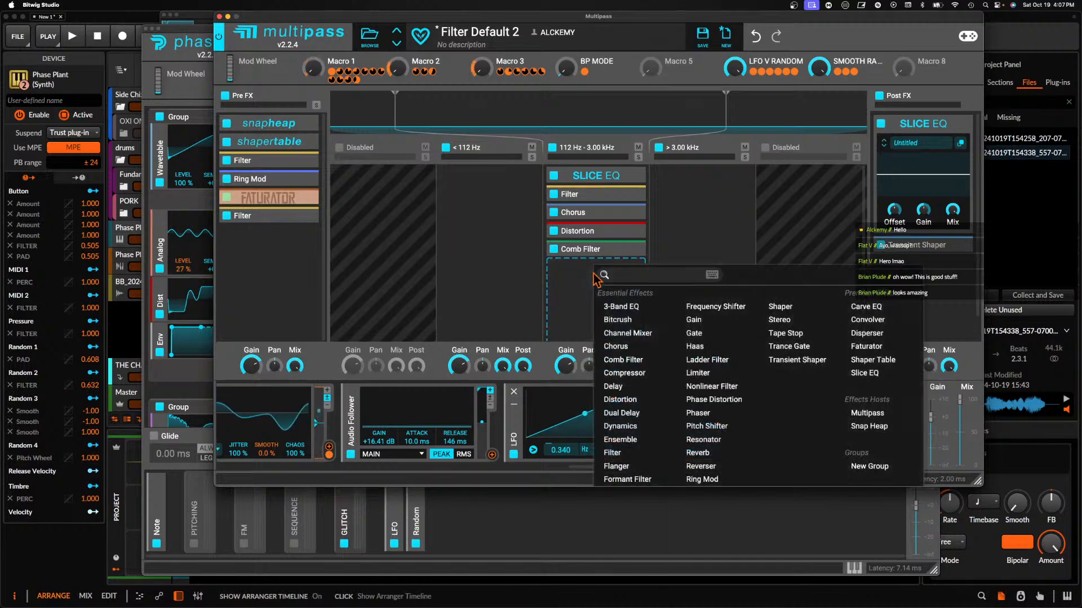
pyautogui.click(861, 320)
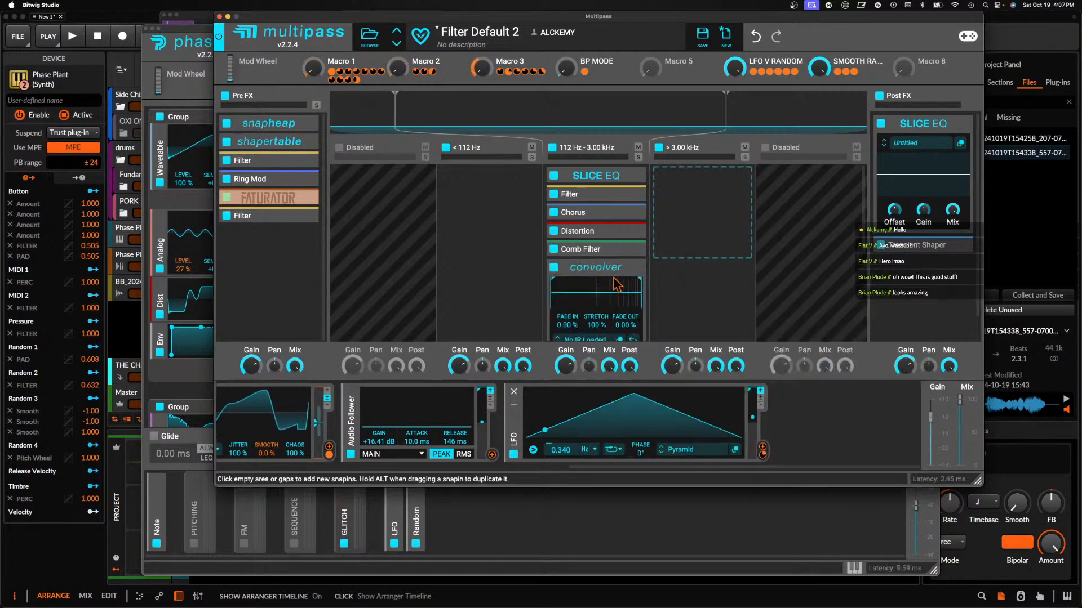
pyautogui.click(574, 251)
pyautogui.click(773, 420)
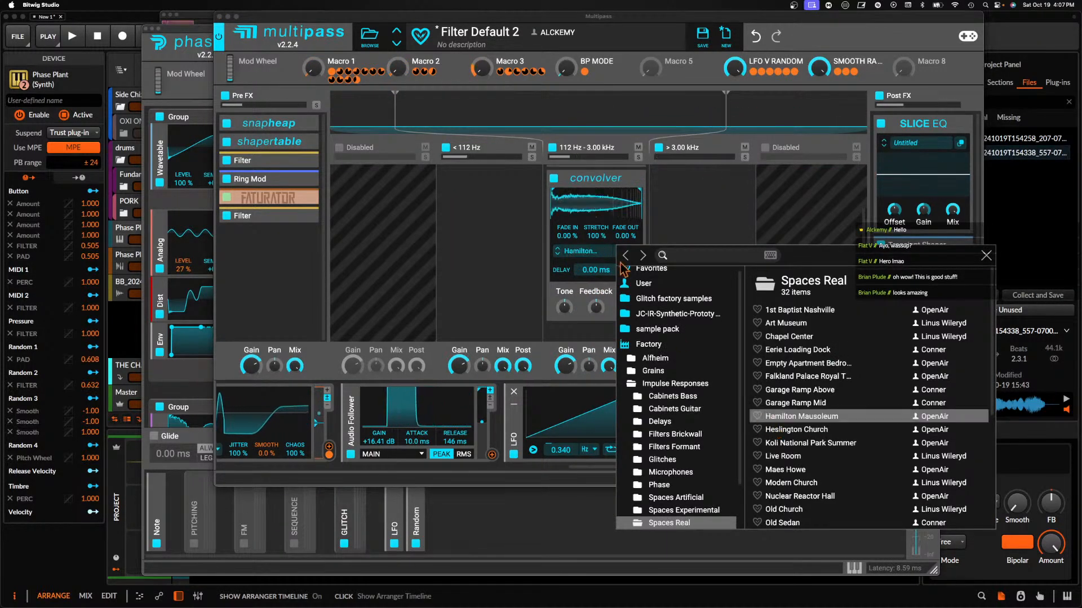
pyautogui.scroll(-3, 783, 466)
pyautogui.click(676, 497)
pyautogui.scroll(-5, 800, 428)
pyautogui.click(791, 444)
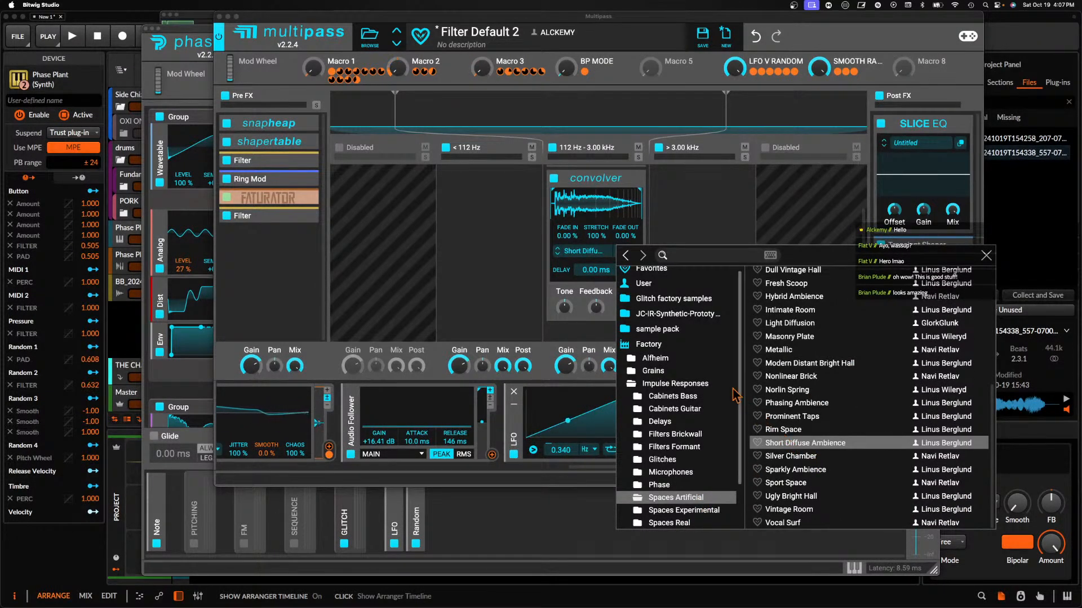
pyautogui.click(589, 211)
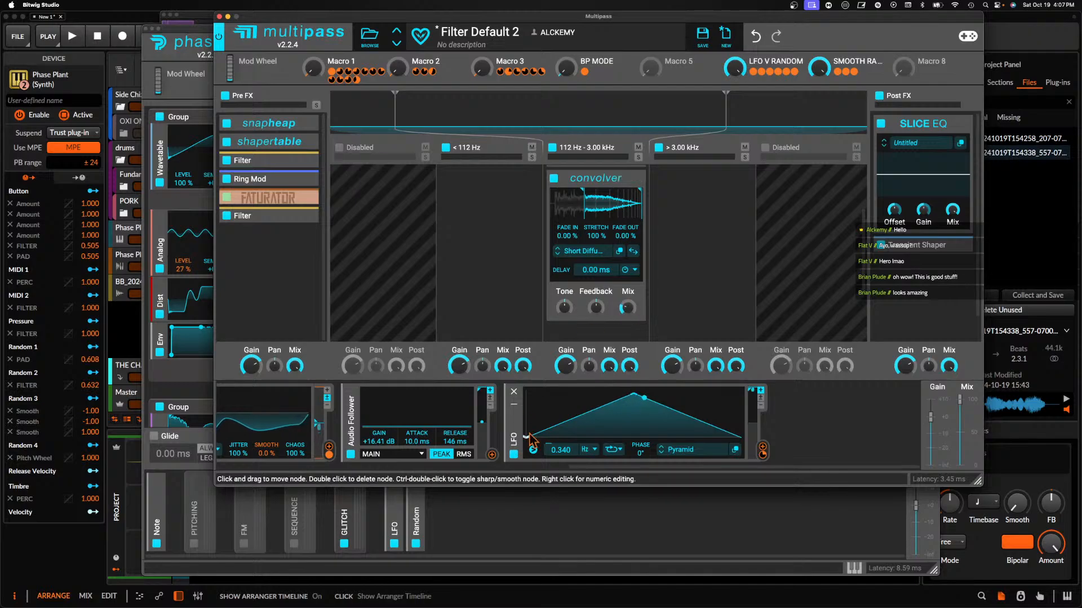
# Modulate the Convolver's Mix by a negative amount from the Audio Follower and collapse the Convolver
pyautogui.moveTo(492, 455); pyautogui.dragTo(627, 319)
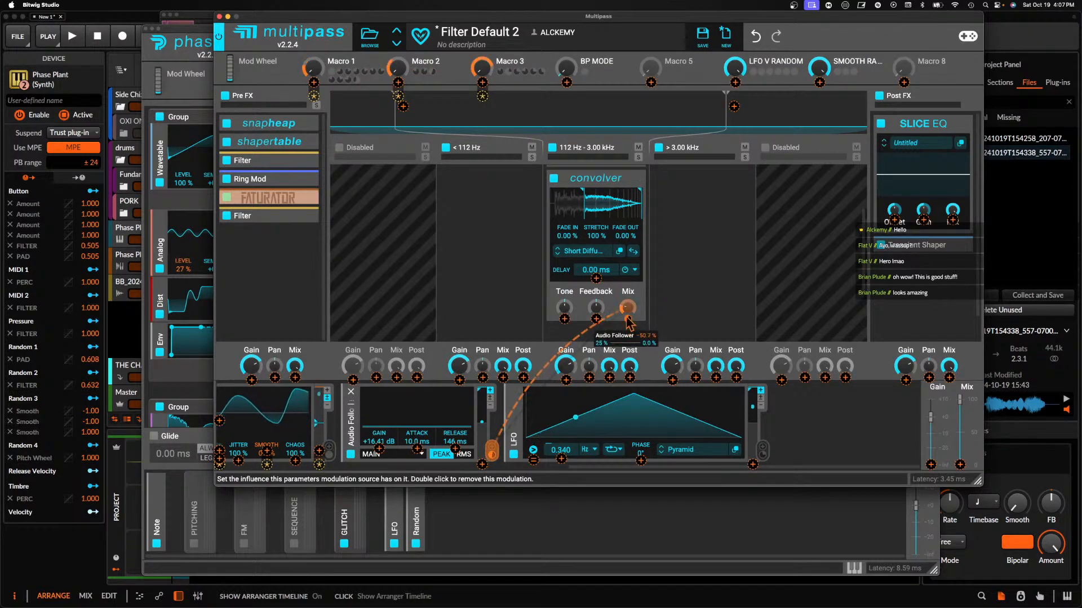
pyautogui.scroll(3, 634, 262)
pyautogui.click(635, 271)
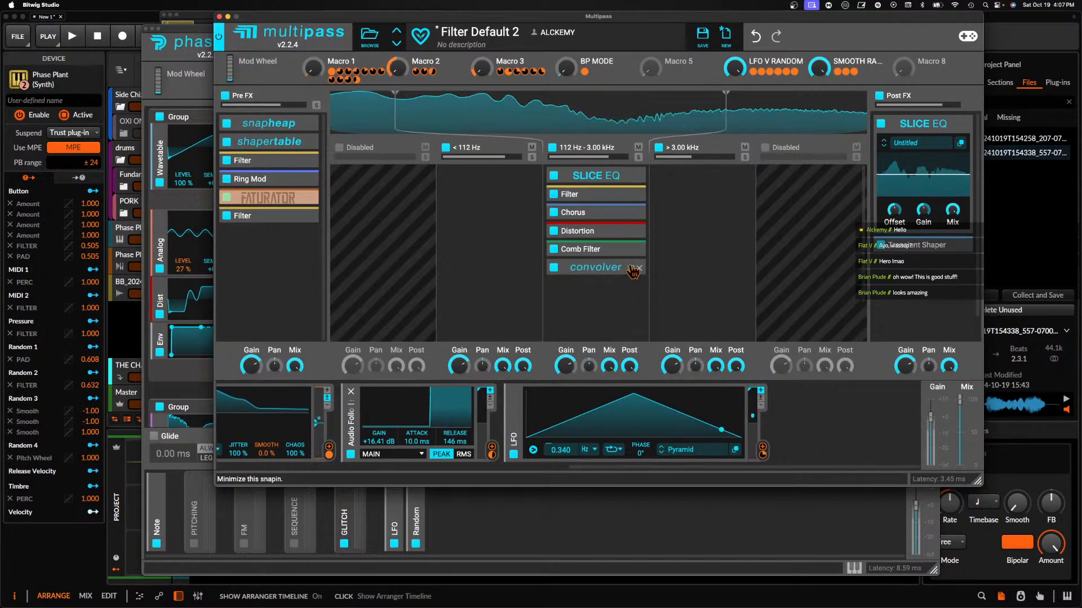
# Add a Faturator to the > 3.00 kHz band, modulate its Color by about +59.5 % with Macro 3, and collapse it
pyautogui.click(709, 220)
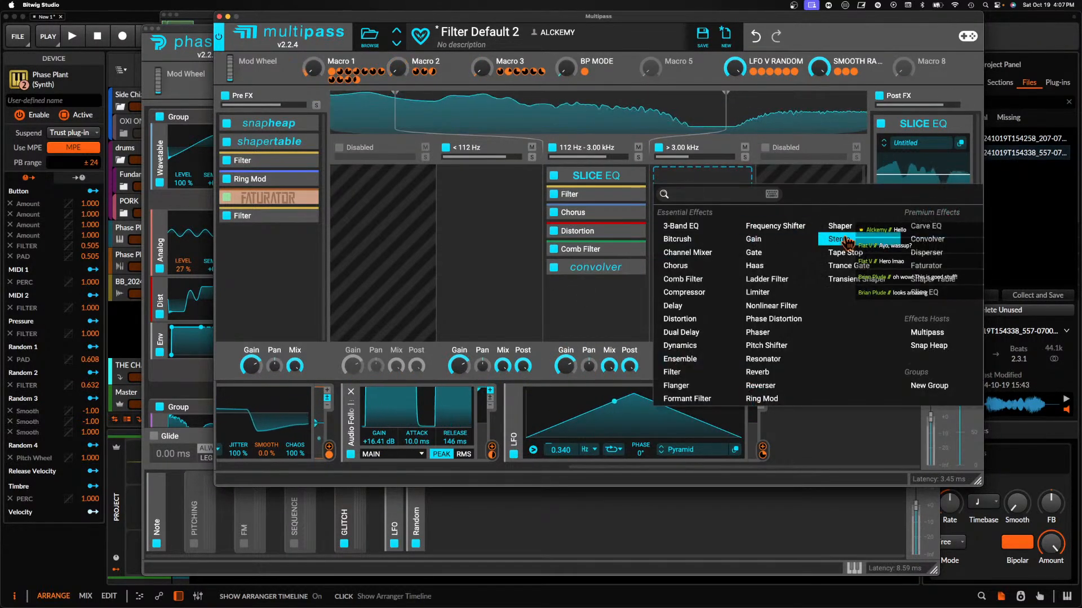
pyautogui.click(926, 265)
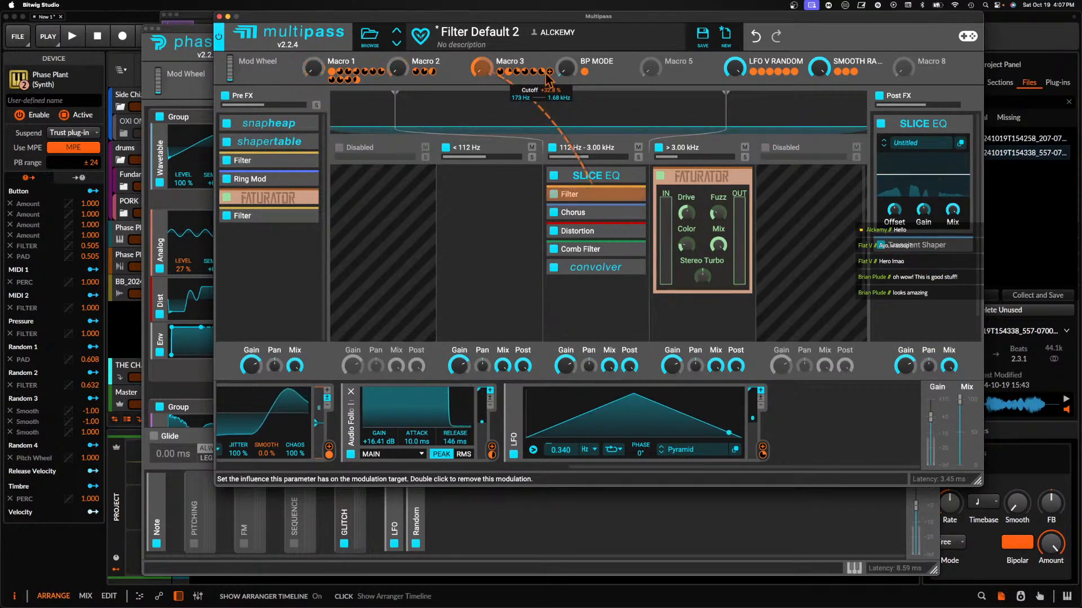
pyautogui.moveTo(548, 72); pyautogui.dragTo(687, 226)
pyautogui.click(699, 247)
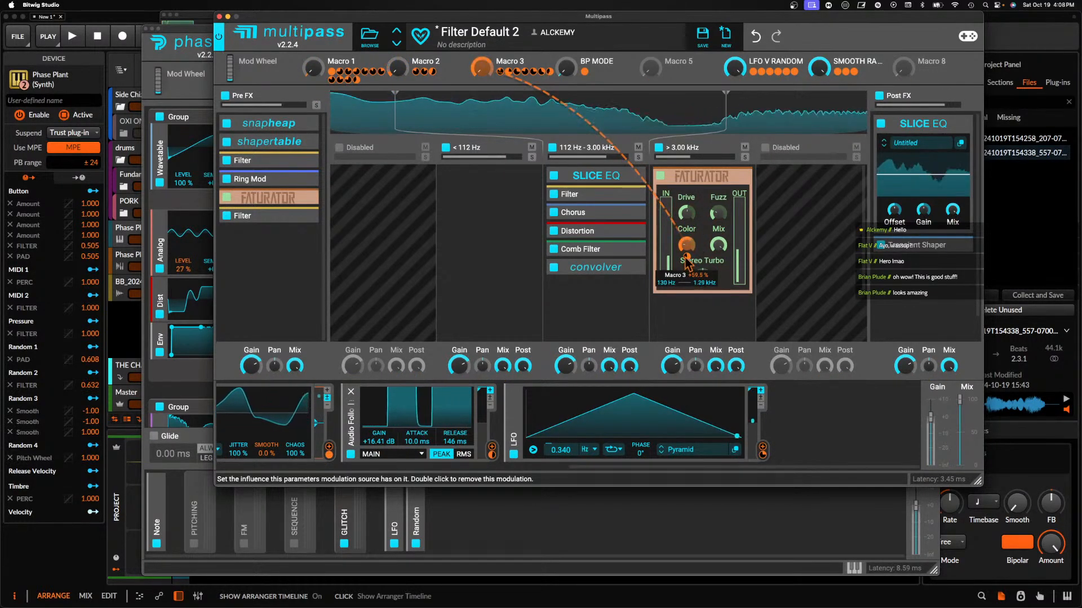
pyautogui.click(738, 177)
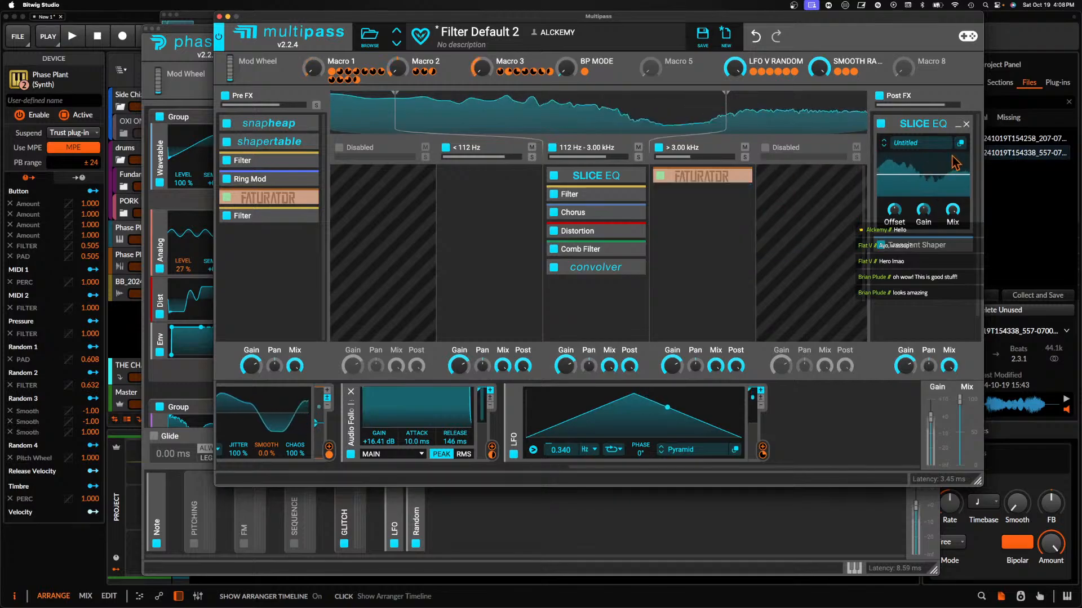
# Shape the Post FX Slice EQ with two peak boosts and three peak cuts, then close its editor
pyautogui.click(961, 143)
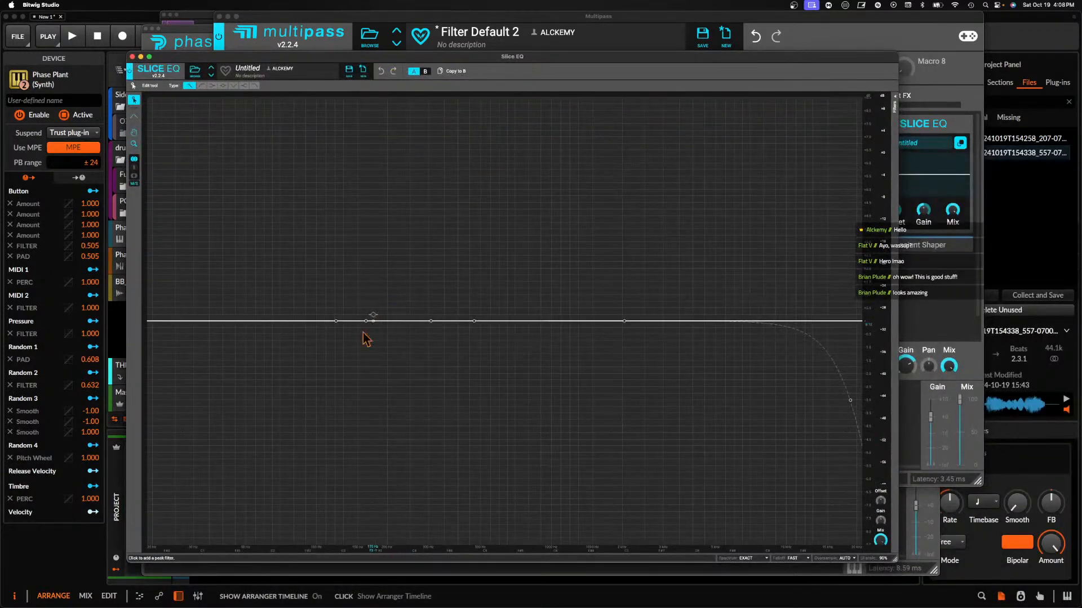
pyautogui.moveTo(336, 321); pyautogui.dragTo(367, 467)
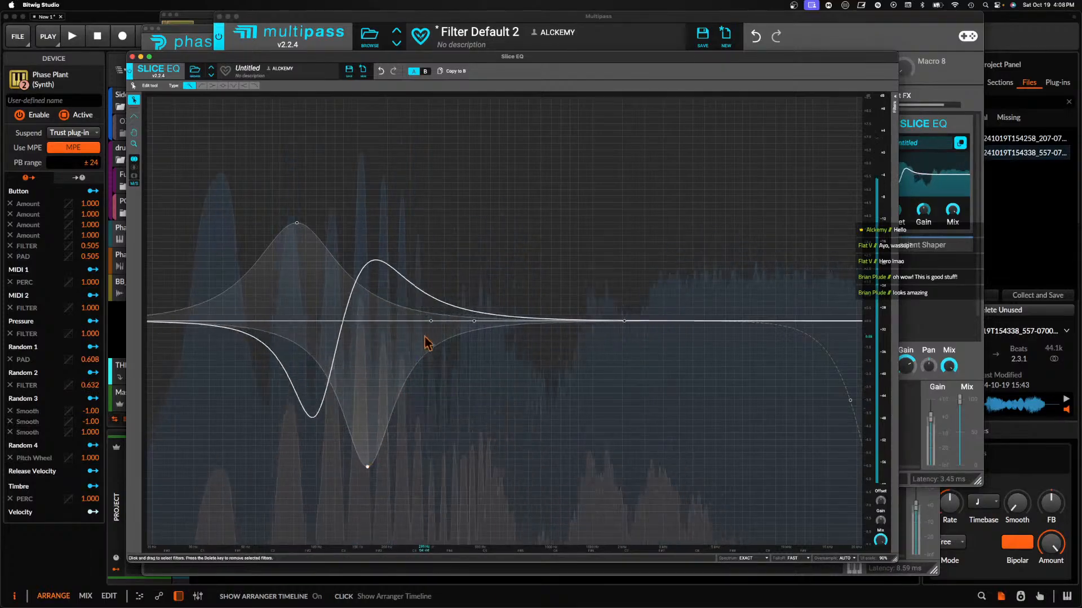
pyautogui.moveTo(431, 331); pyautogui.dragTo(431, 444)
pyautogui.moveTo(297, 223); pyautogui.dragTo(319, 179)
pyautogui.moveTo(474, 320); pyautogui.dragTo(475, 499)
pyautogui.moveTo(623, 322); pyautogui.dragTo(417, 275)
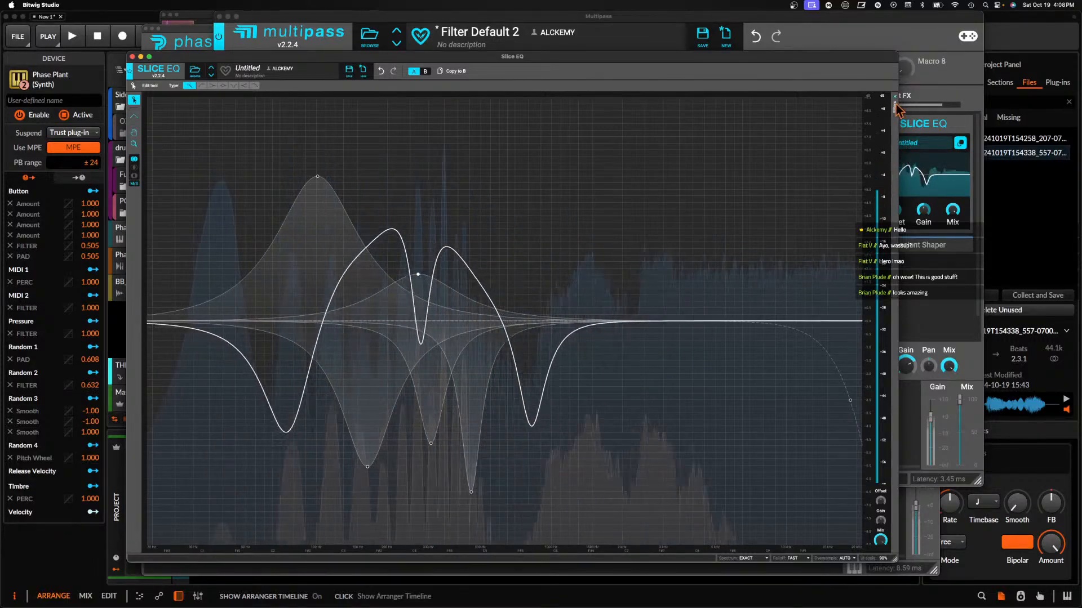
pyautogui.click(895, 100)
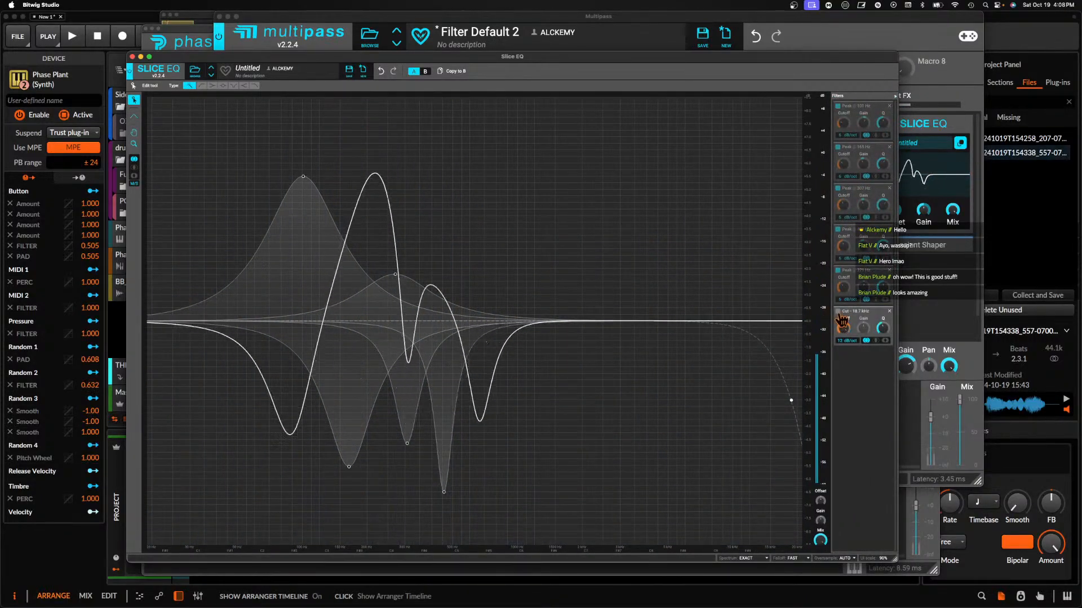
pyautogui.click(132, 56)
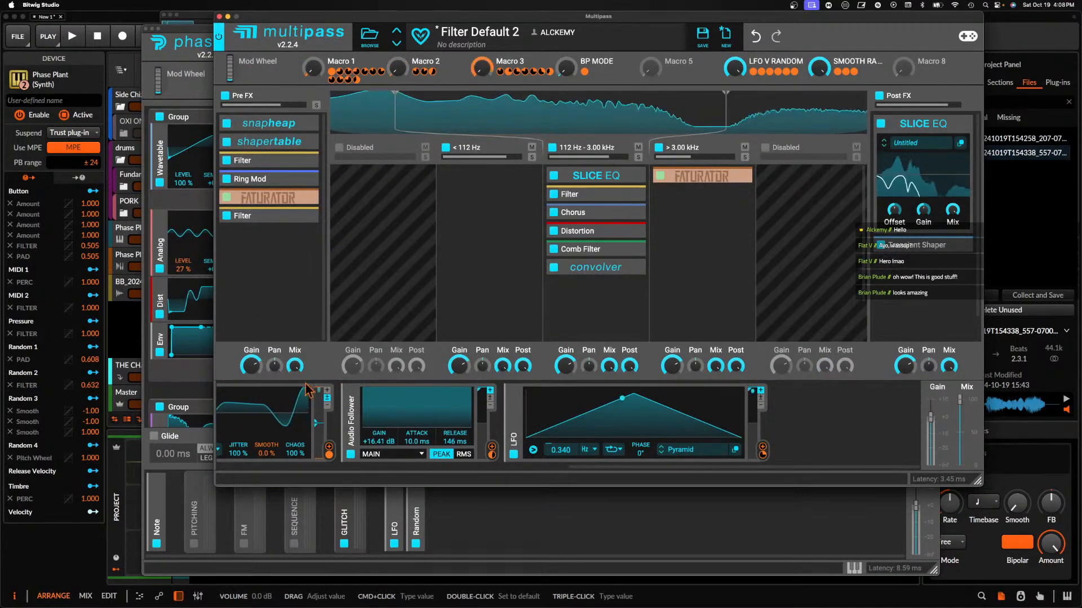
# Show Phase Plant's on-screen keyboard and test the patch with the pitch wheel
pyautogui.click(853, 568)
pyautogui.moveTo(154, 541); pyautogui.dragTo(153, 562)
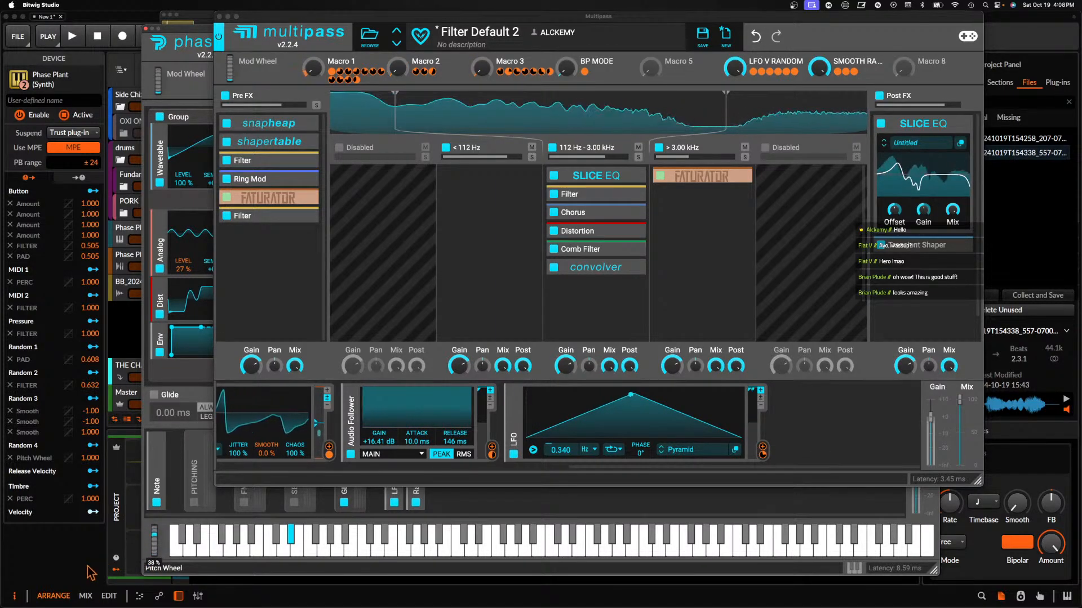
# Insert a Shaper Table between the Slice EQ and Transient Shaper in Post FX and collapse it
pyautogui.click(912, 243)
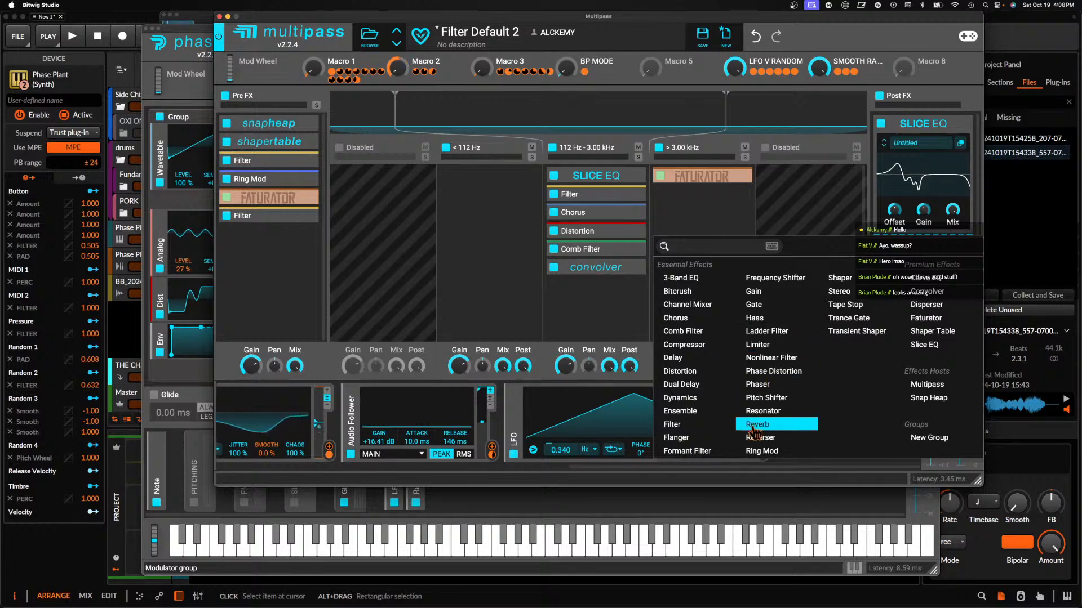
pyautogui.click(934, 330)
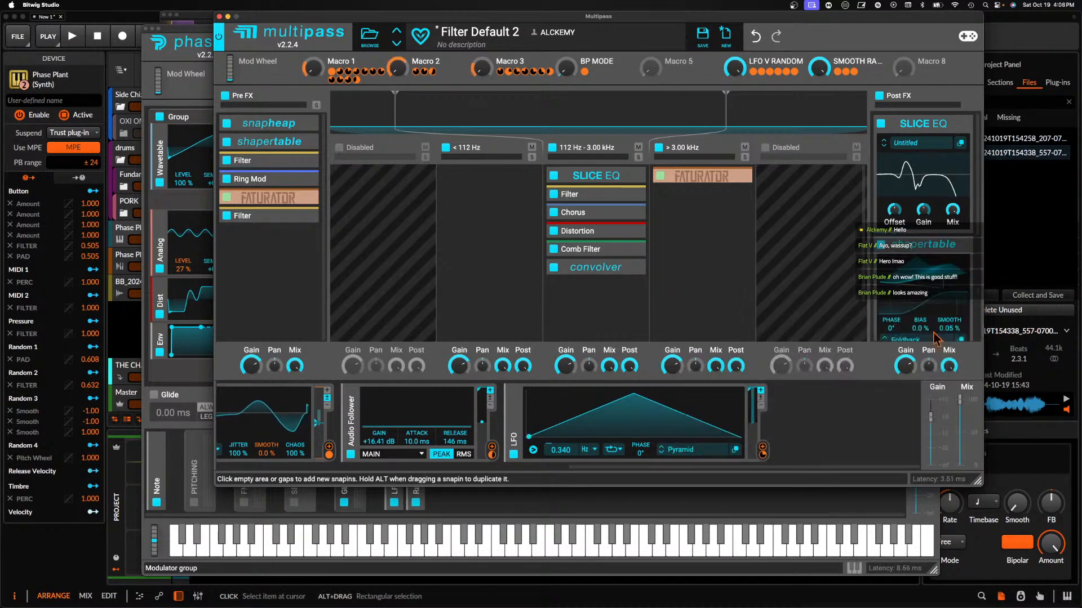
pyautogui.scroll(-3, 935, 315)
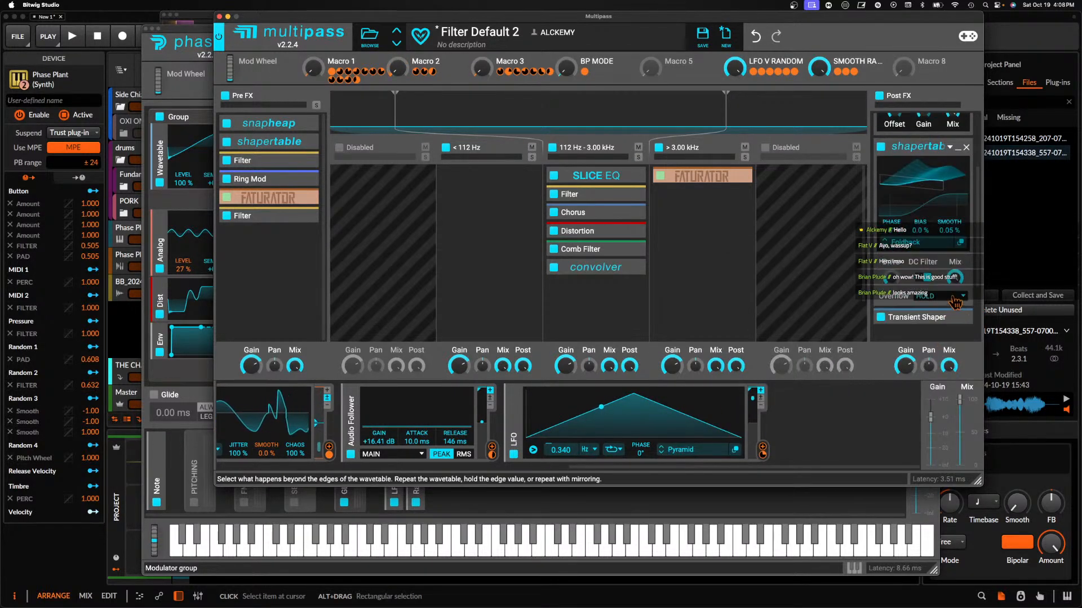
pyautogui.click(957, 148)
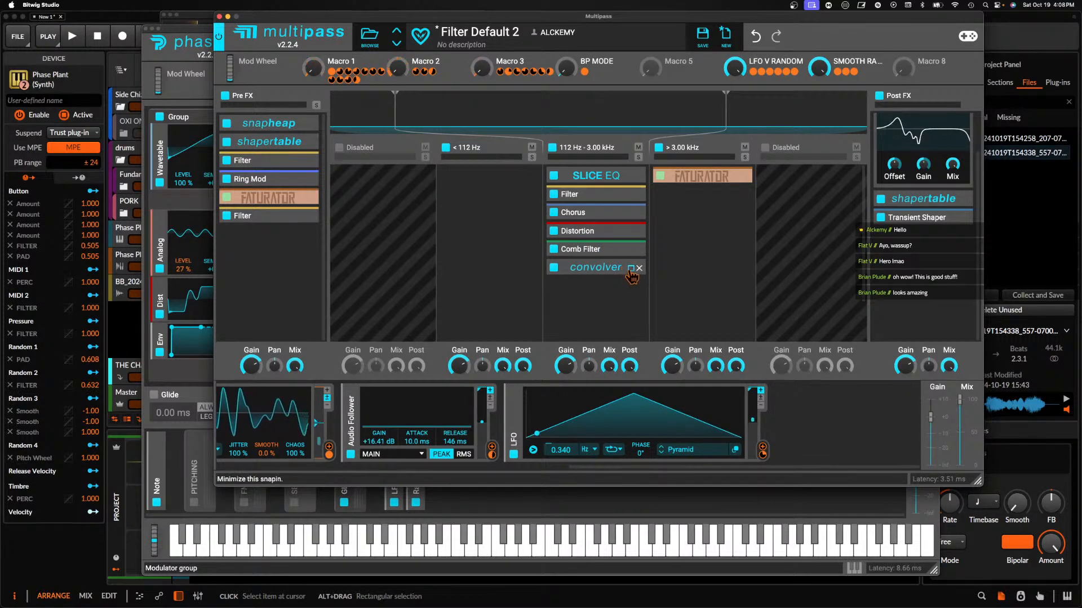
# Expand the mid band's Convolver and review its impulse response settings
pyautogui.click(630, 269)
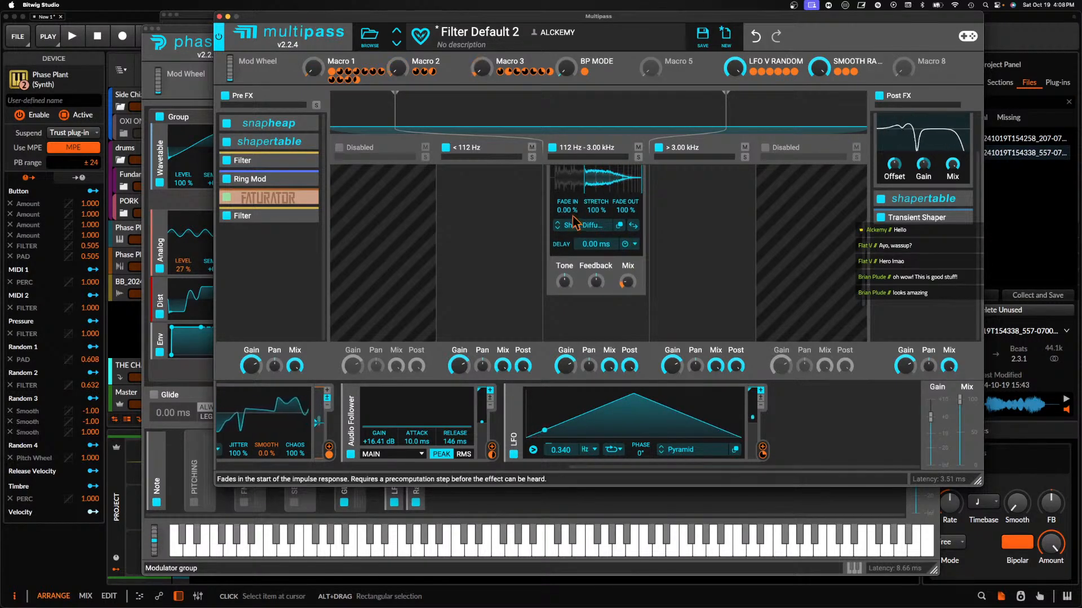
pyautogui.scroll(4, 578, 219)
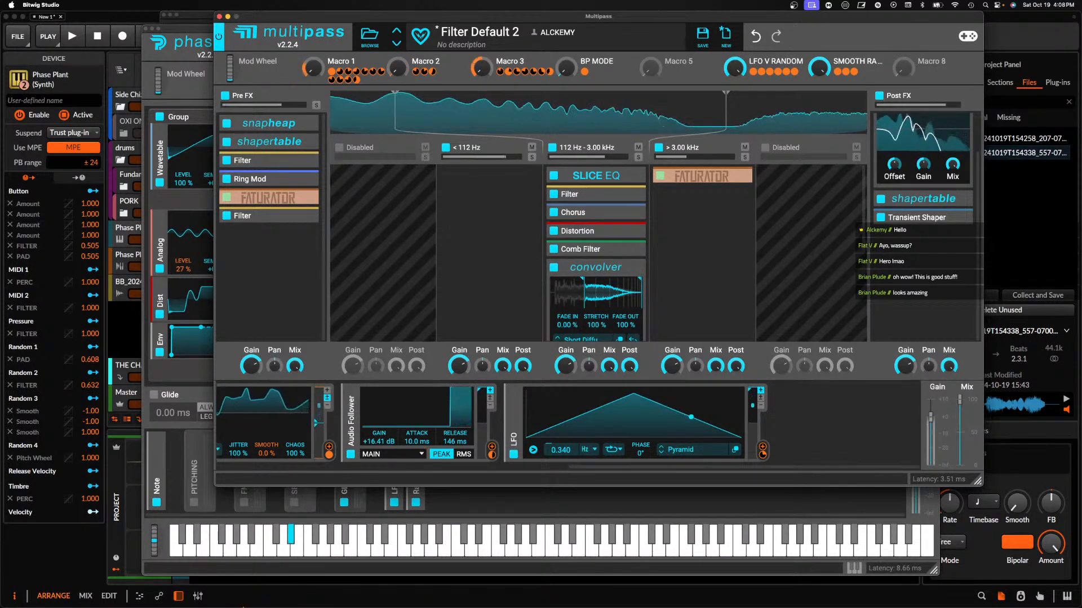
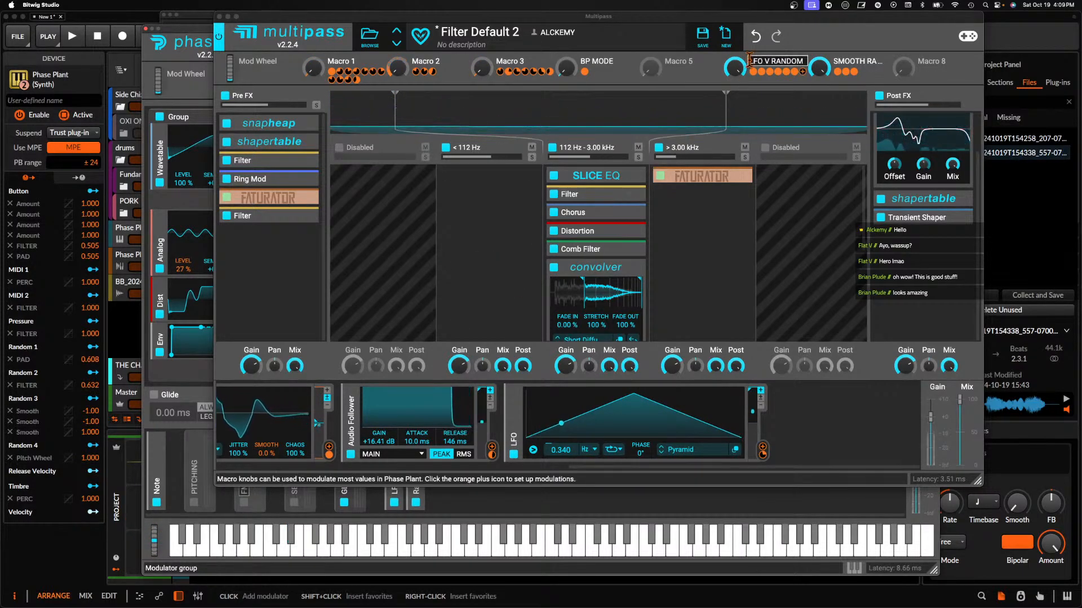
pyautogui.scroll(2, 925, 134)
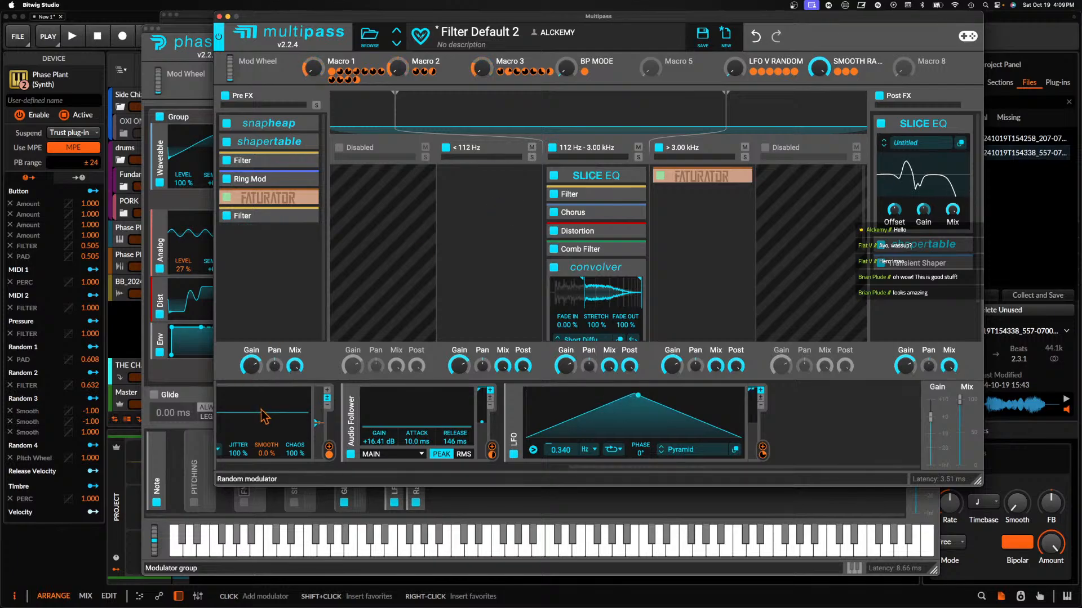
# Set the second LFO Table modulator's frame to 222, collapse it, and check the third LFO Table's shape
pyautogui.hscroll(-5, 265, 417)
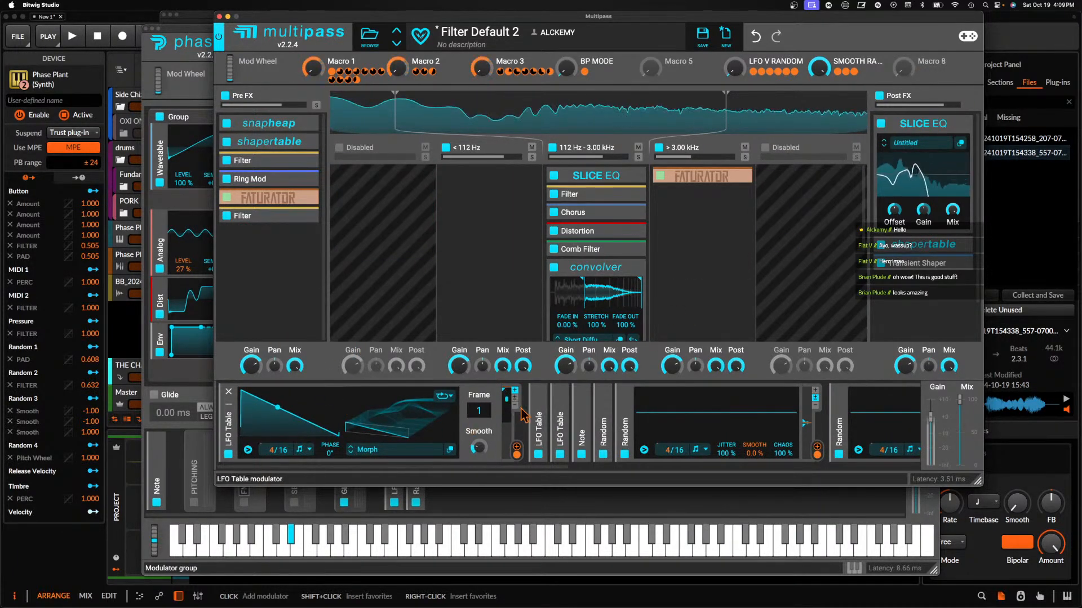
pyautogui.click(540, 408)
pyautogui.moveTo(787, 418); pyautogui.dragTo(786, 372)
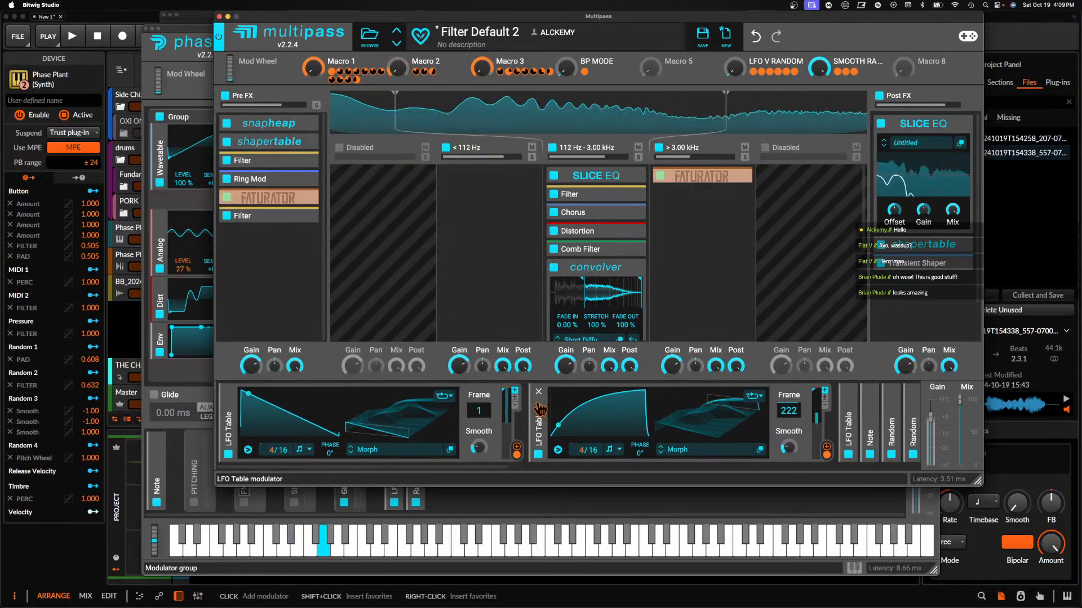
pyautogui.click(540, 408)
pyautogui.click(559, 417)
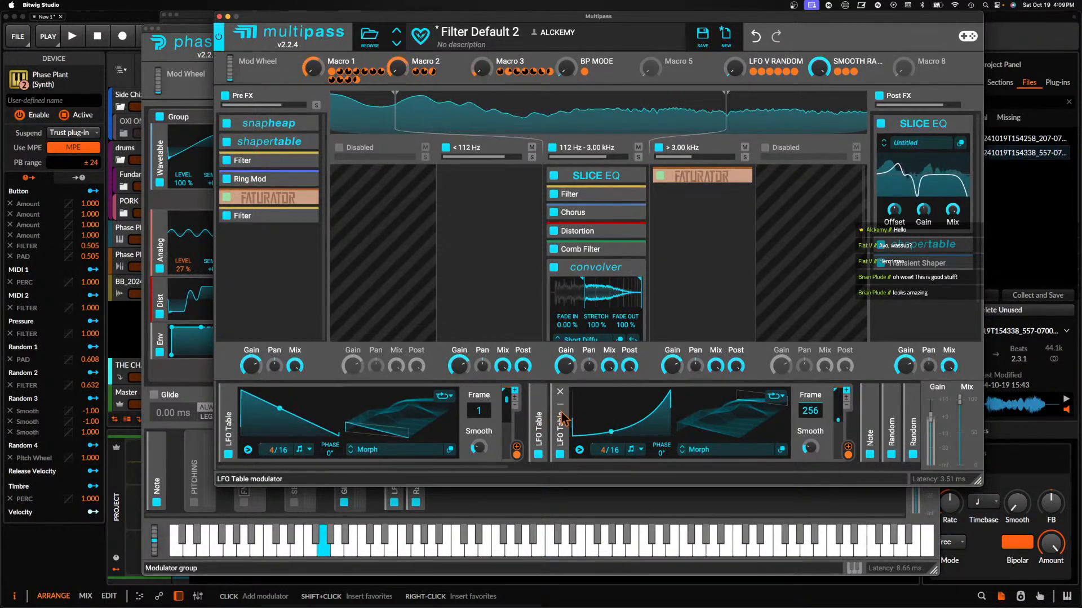
pyautogui.click(562, 418)
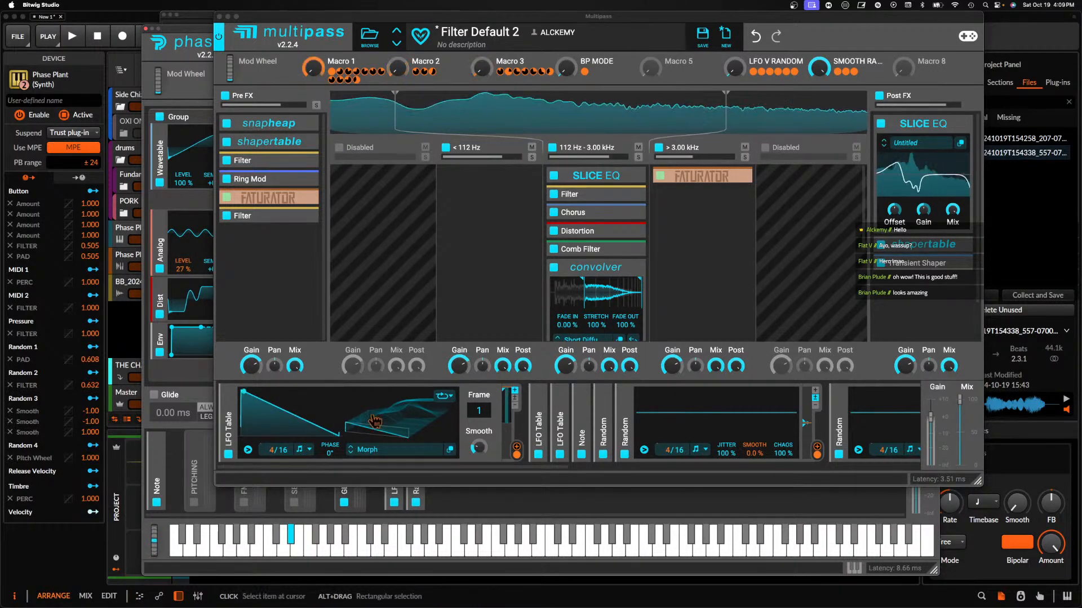
# Turn the LFO V RANDOM macro fully up and rework the second and third LFO Table shapes, with the second at frame 101
pyautogui.moveTo(735, 70); pyautogui.dragTo(735, 23)
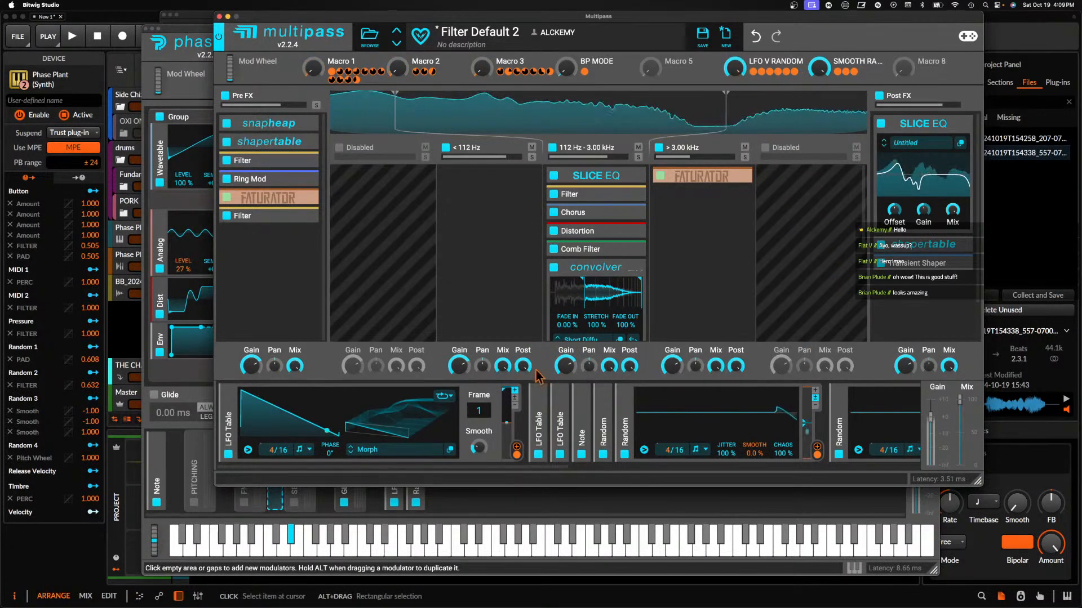
pyautogui.click(556, 407)
pyautogui.moveTo(720, 407); pyautogui.dragTo(671, 428)
pyautogui.click(540, 415)
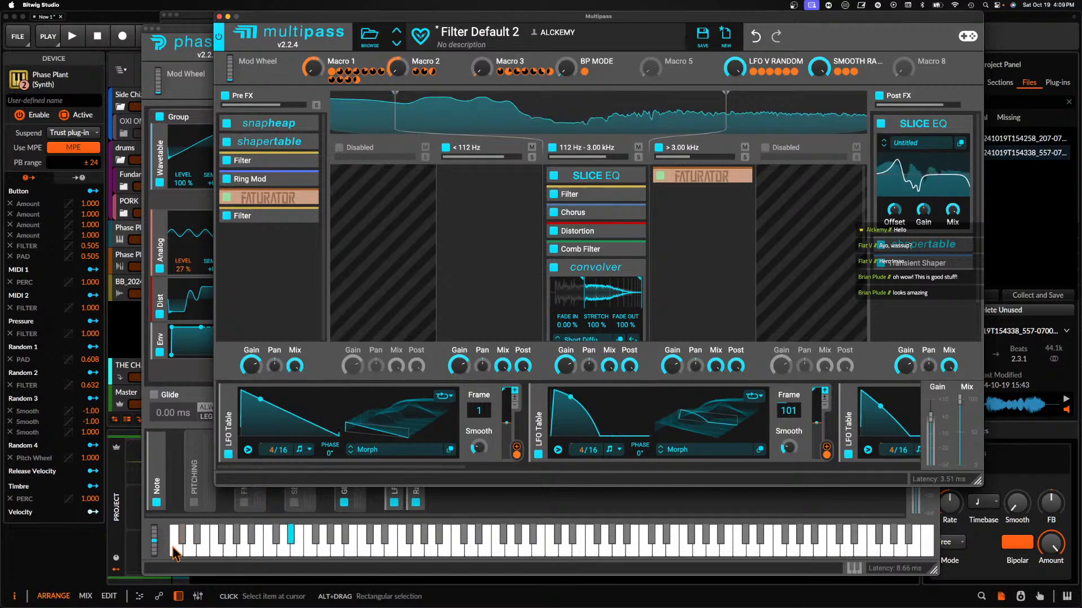
# Test the patch with the pitch wheel and turn the BP MODE macro fully up
pyautogui.moveTo(156, 554); pyautogui.dragTo(135, 540)
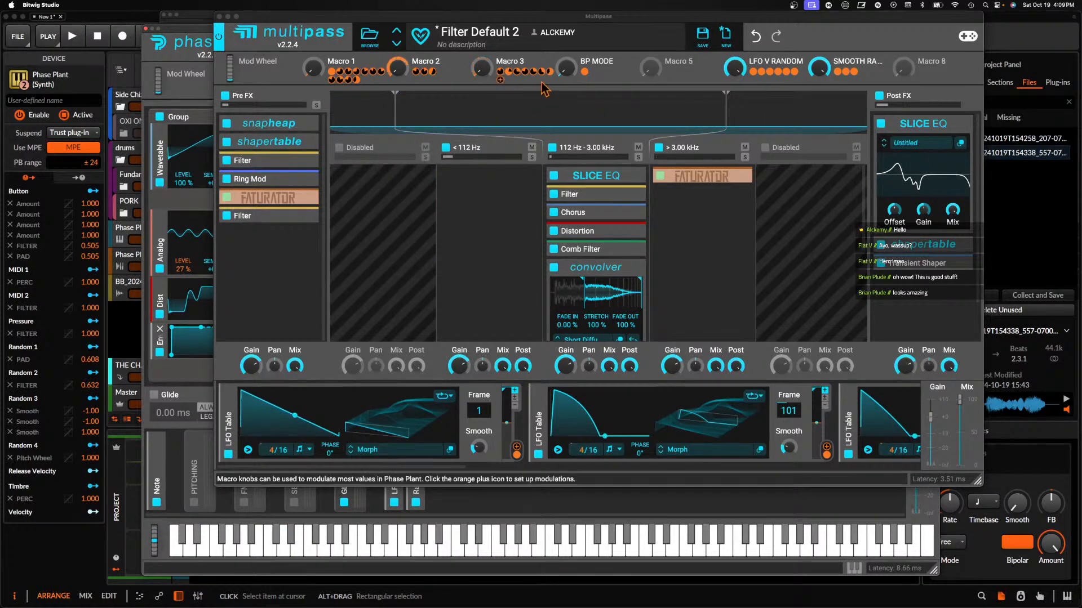
pyautogui.click(566, 70)
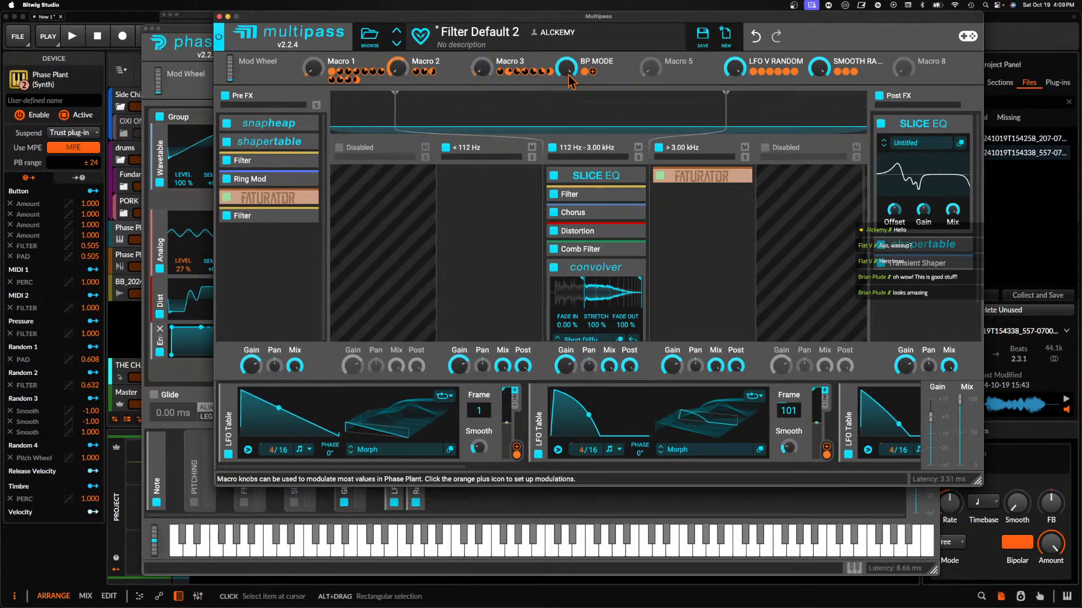
# Open the Band pass Mix Snap Heap from Pre FX and add a Multipass below its Nonlinear Filter
pyautogui.click(304, 124)
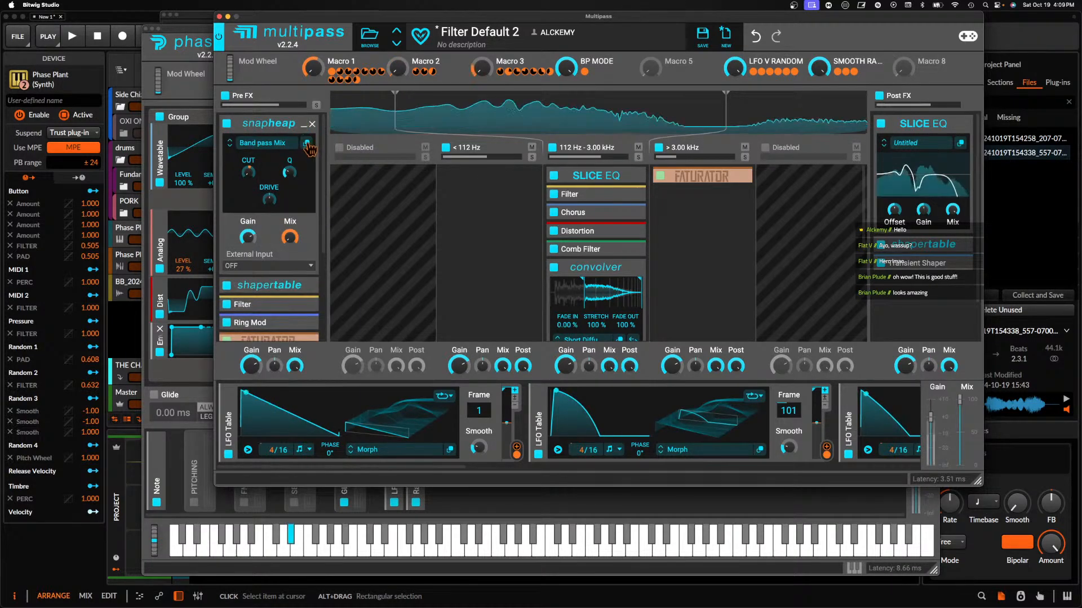
pyautogui.click(306, 142)
pyautogui.moveTo(322, 155); pyautogui.dragTo(320, 76)
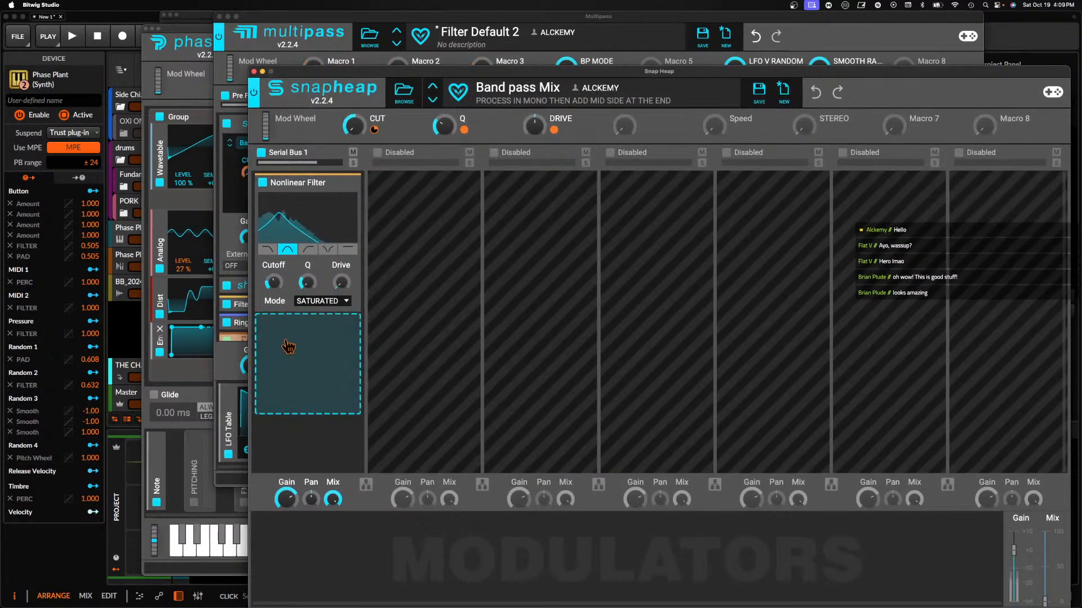
pyautogui.click(290, 349)
pyautogui.click(581, 498)
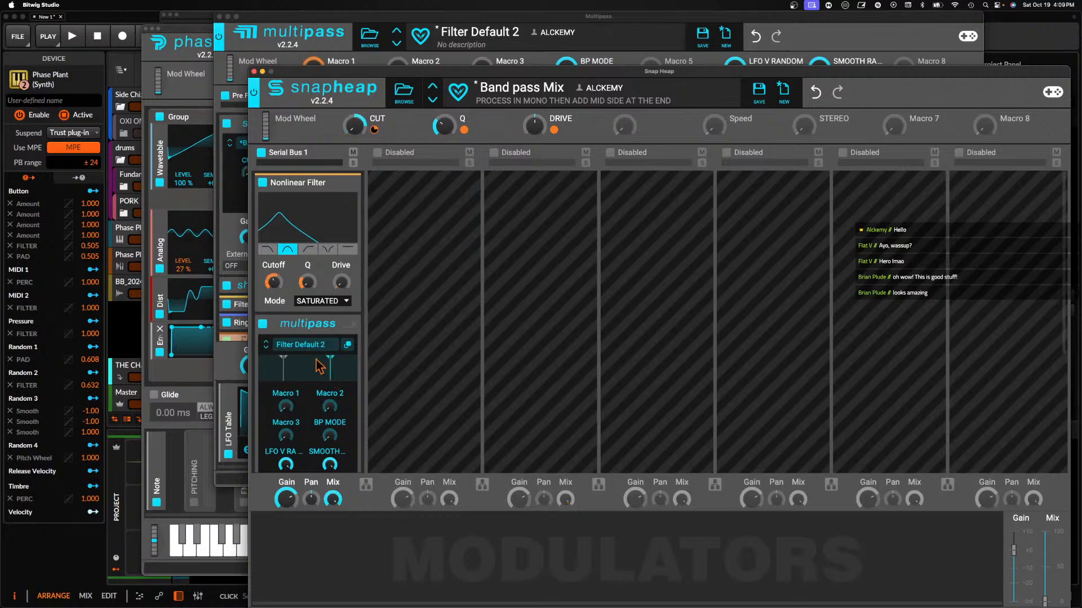
# Load the FINAL NEURO CHAIN preset from Favorites into the Snap Heap's Multipass
pyautogui.click(312, 346)
pyautogui.click(342, 349)
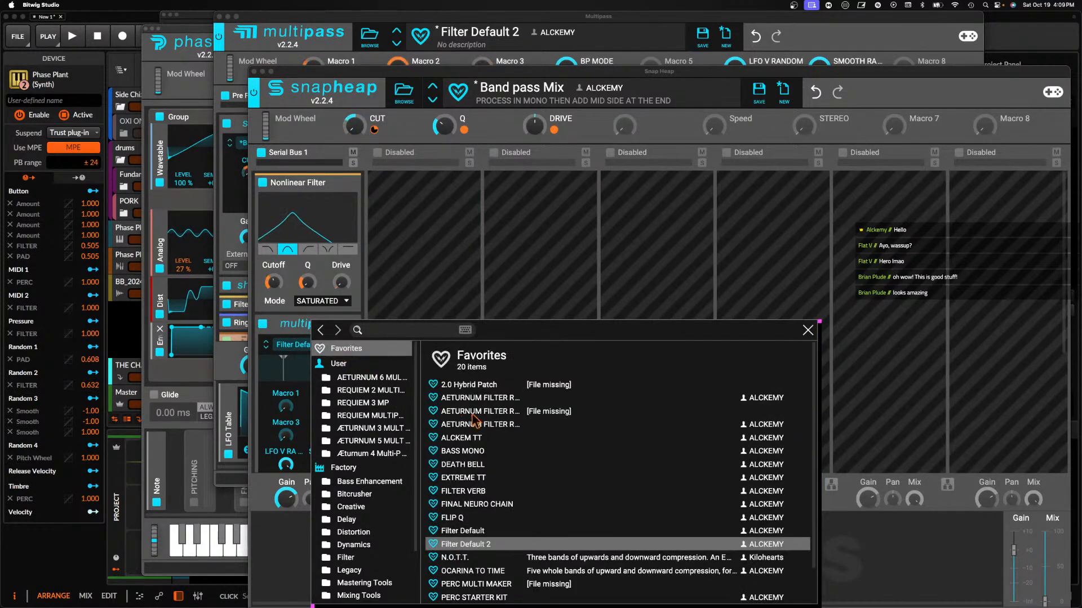
pyautogui.doubleClick(463, 504)
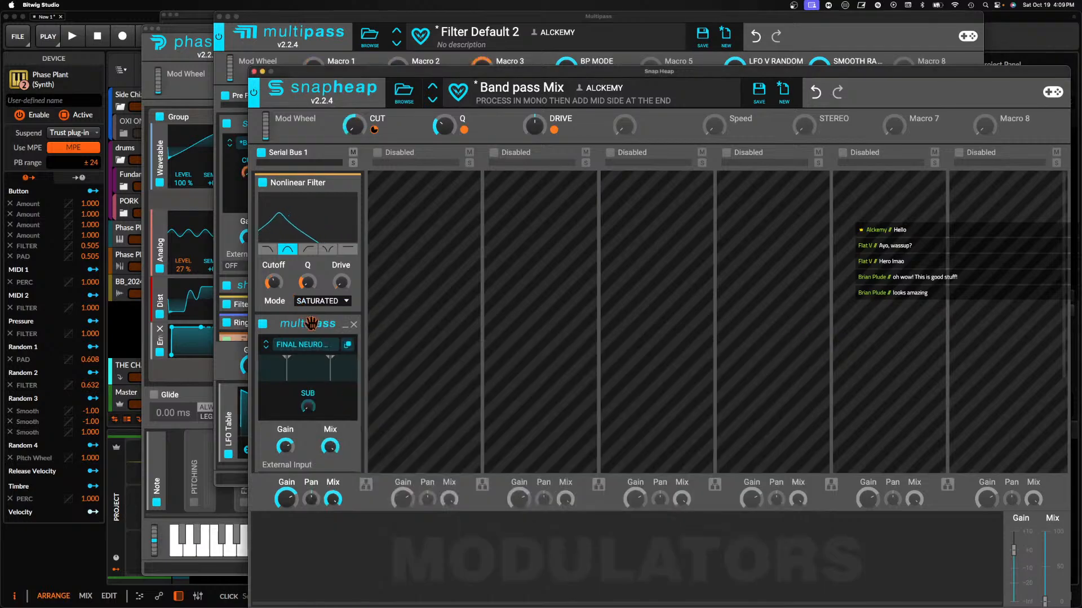
# Open the nested FINAL NEURO CHAIN Multipass and set the < 140 Hz band's upper Dynamics ratio to 1:2.0
pyautogui.click(347, 346)
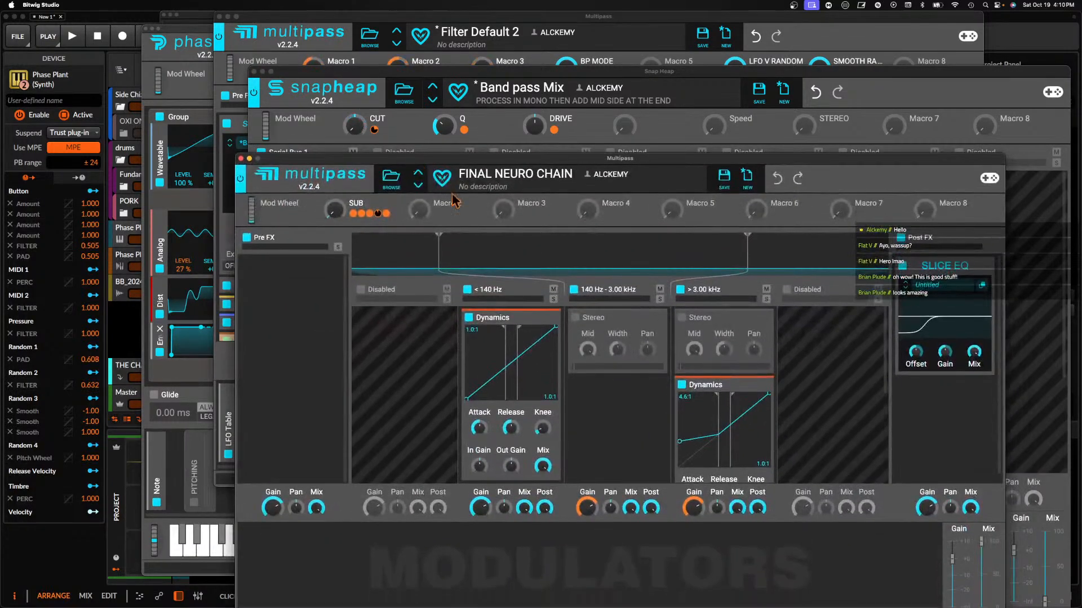
pyautogui.moveTo(549, 342); pyautogui.dragTo(544, 322)
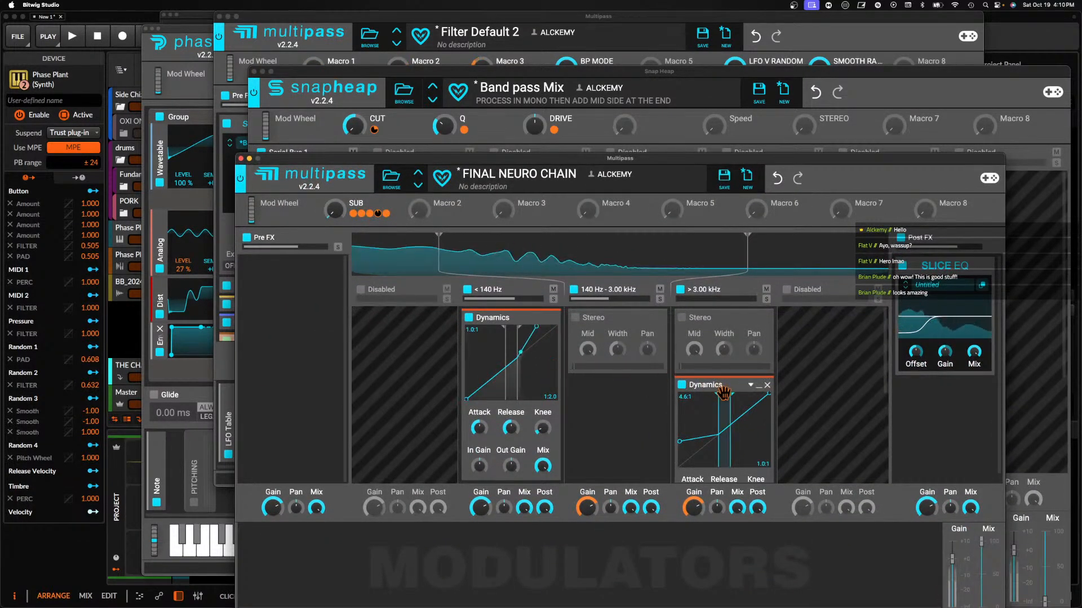
# Shift the > 3.00 kHz band's Dynamics thresholds to -20.2 dB and -10.2 dB, and close the nested Multipass and Snap Heap windows
pyautogui.moveTo(724, 415); pyautogui.dragTo(736, 414)
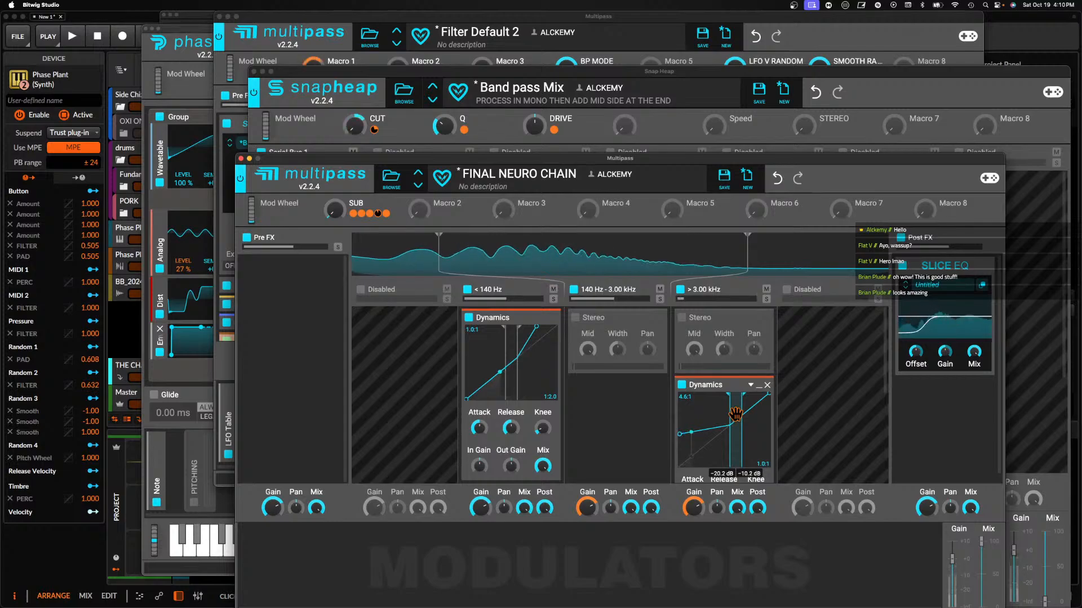
pyautogui.click(241, 159)
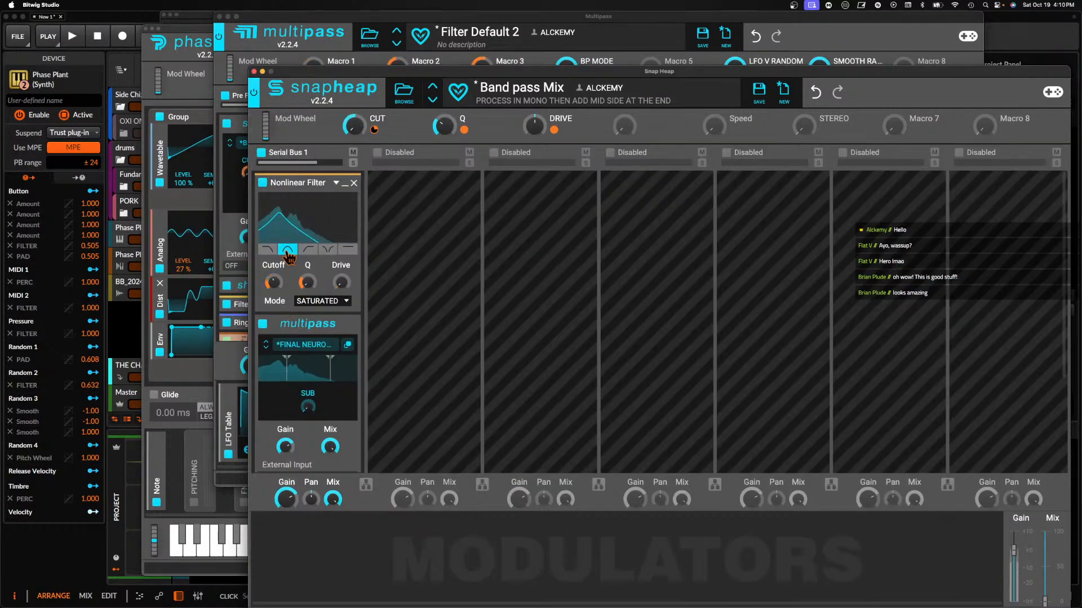
pyautogui.click(254, 71)
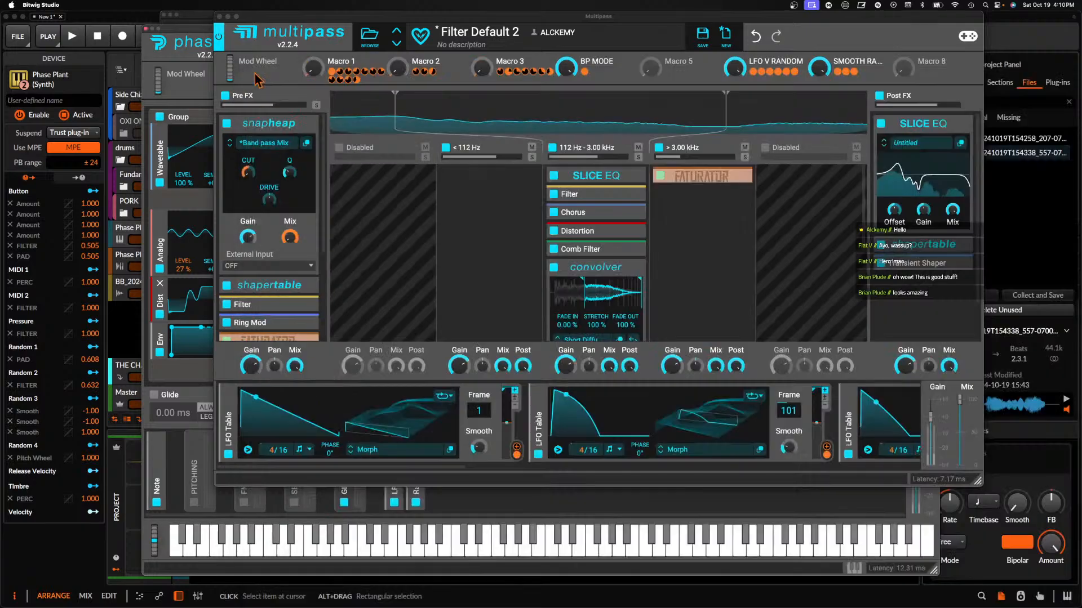
# Reset the BP MODE macro to zero, testing the patch with the pitch wheel before and after the change
pyautogui.click(571, 71)
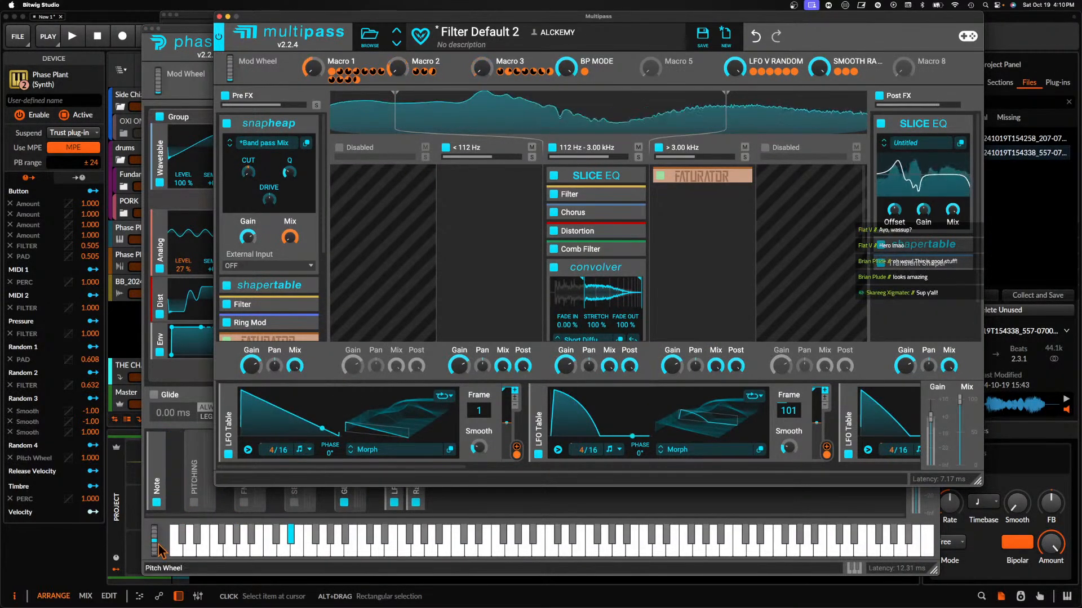
pyautogui.moveTo(154, 541); pyautogui.dragTo(137, 558)
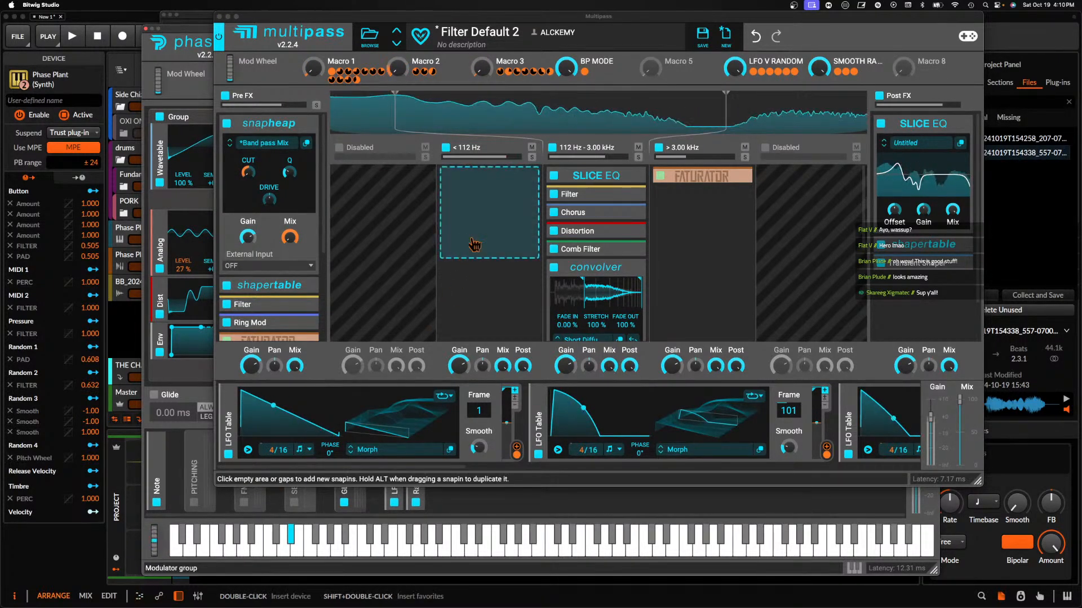
pyautogui.doubleClick(568, 73)
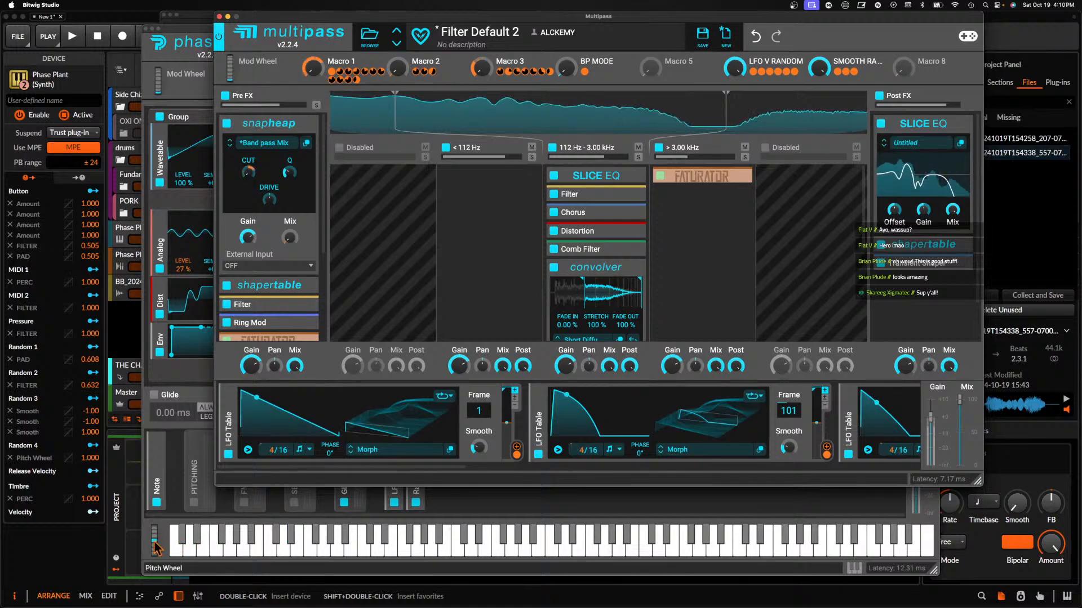
pyautogui.moveTo(155, 543); pyautogui.dragTo(147, 527)
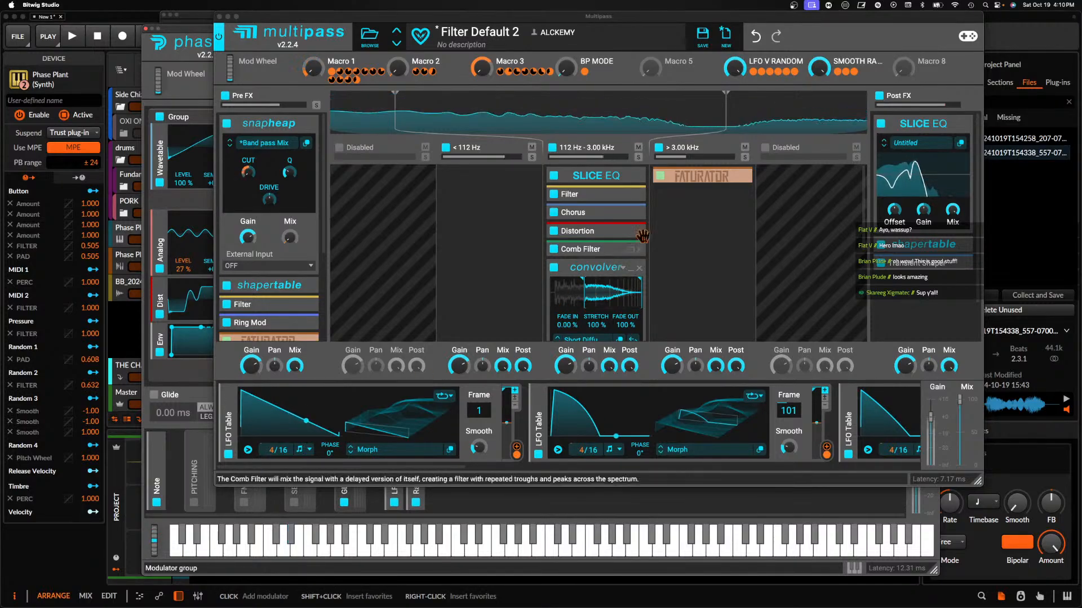
# Add a Flanger to the > 3.00 kHz band, enable its Scroll and adjust its Spread and Feedback
pyautogui.click(682, 223)
pyautogui.click(700, 419)
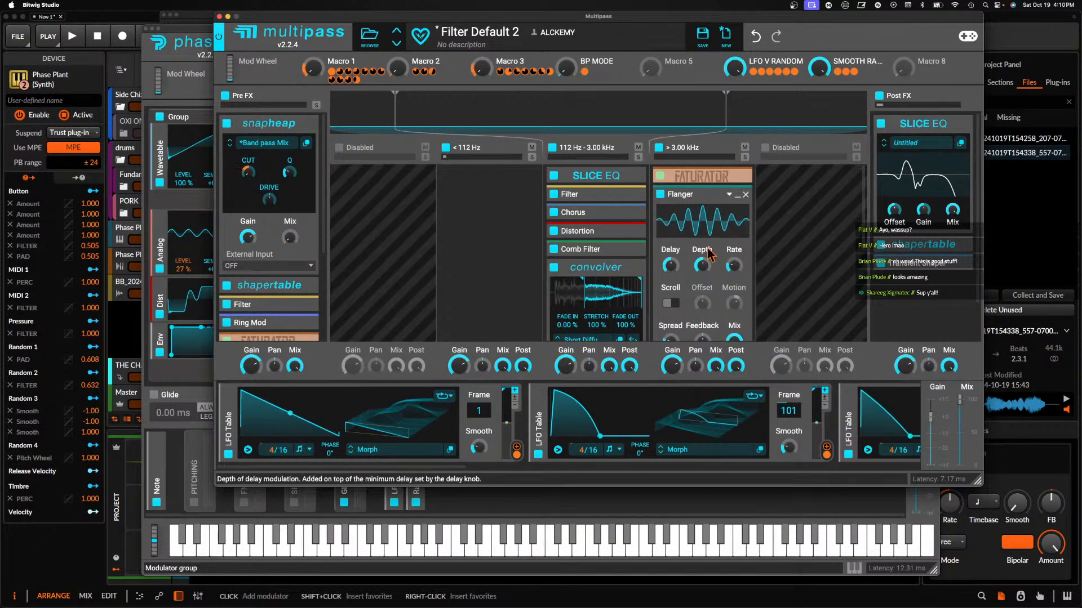
pyautogui.scroll(-3, 732, 203)
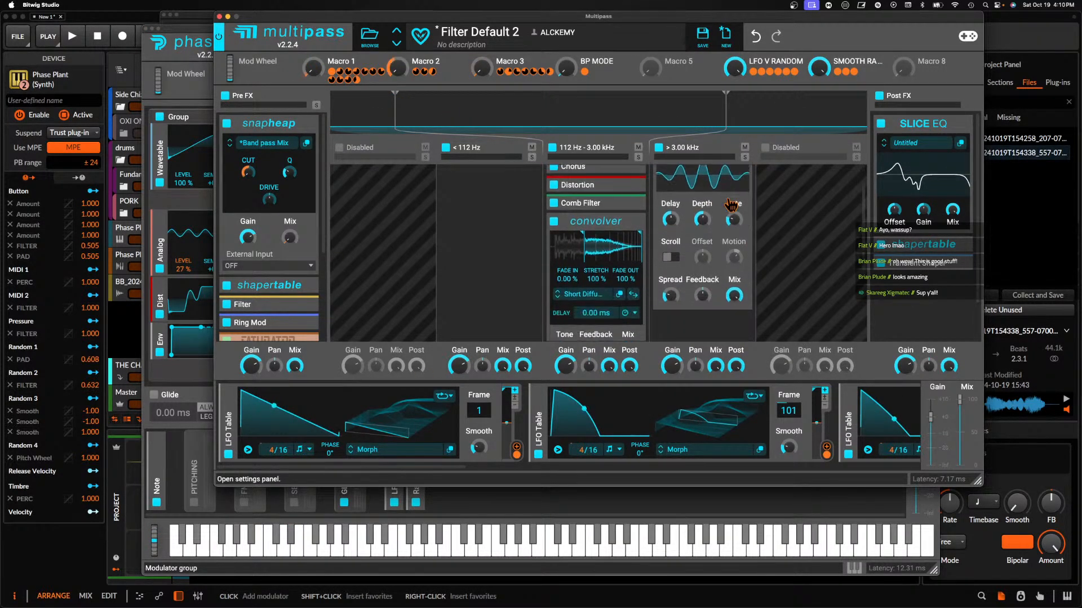
pyautogui.moveTo(670, 296); pyautogui.dragTo(670, 282)
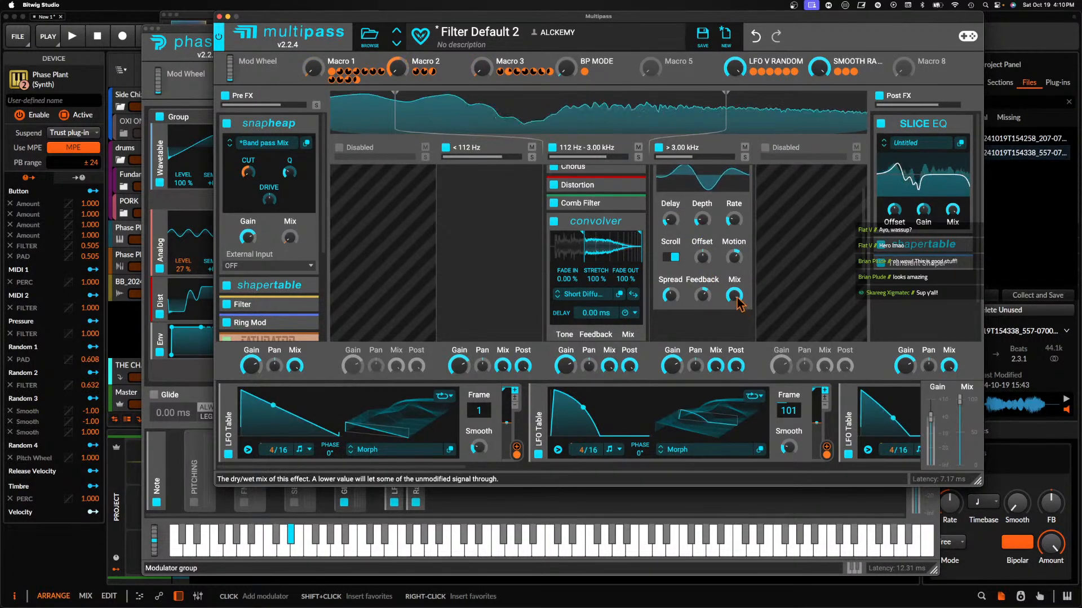
# Collapse the Flanger, place it before the Faturator in the > 3.00 kHz band and test the patch with the pitch wheel
pyautogui.scroll(2, 738, 186)
pyautogui.click(737, 196)
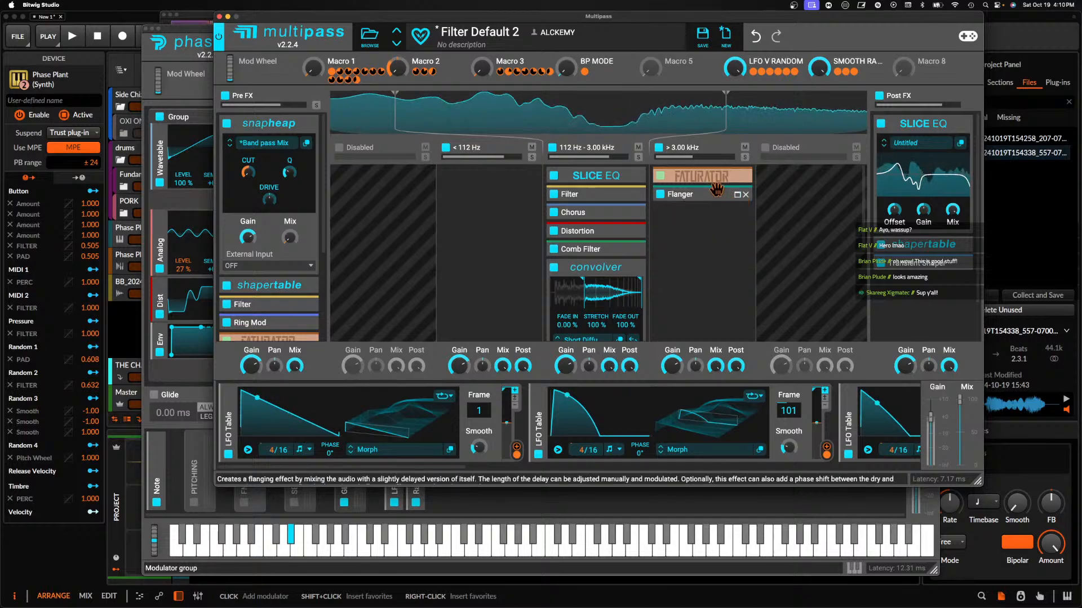
pyautogui.moveTo(707, 176); pyautogui.dragTo(709, 221)
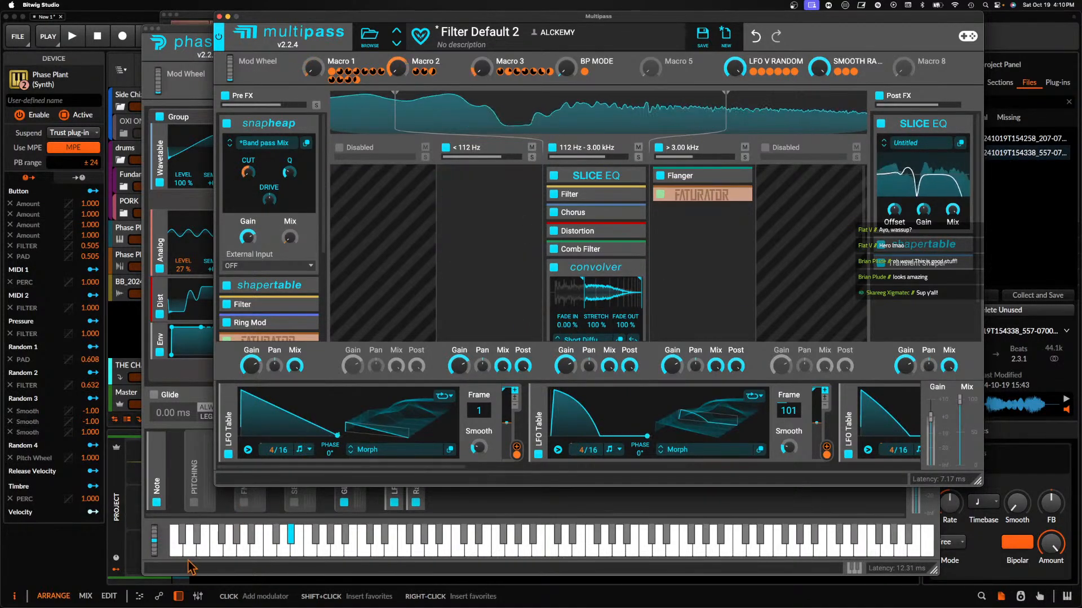
pyautogui.moveTo(158, 543); pyautogui.dragTo(142, 564)
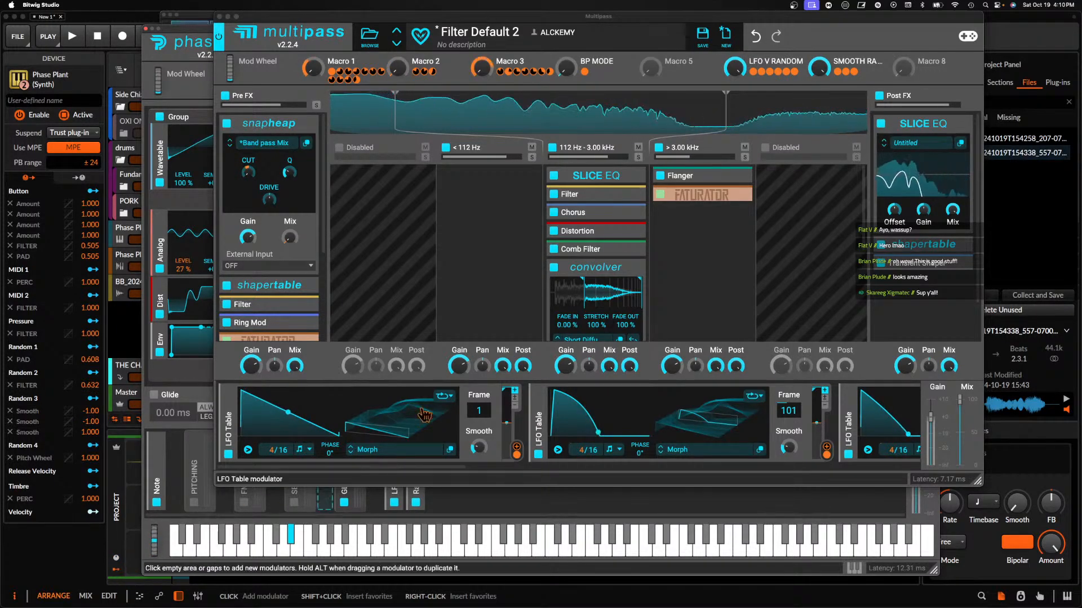
# Set the Distortion Drive in the 112 Hz - 3.00 kHz band to about 5.95 dB and leave Distortion and Convolver collapsed
pyautogui.click(631, 269)
pyautogui.click(632, 232)
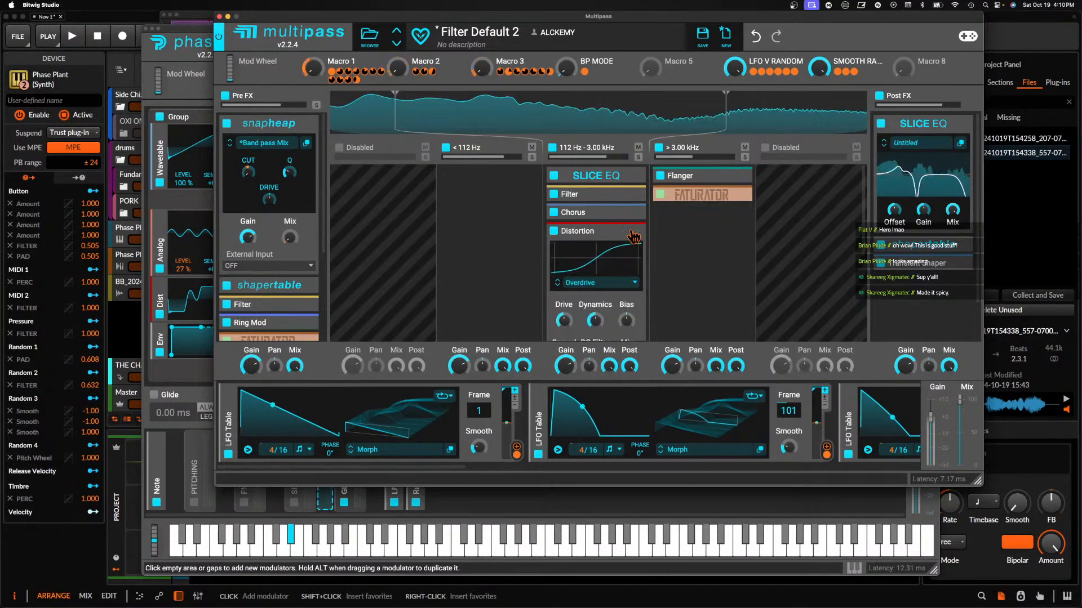
pyautogui.moveTo(564, 321); pyautogui.dragTo(564, 318)
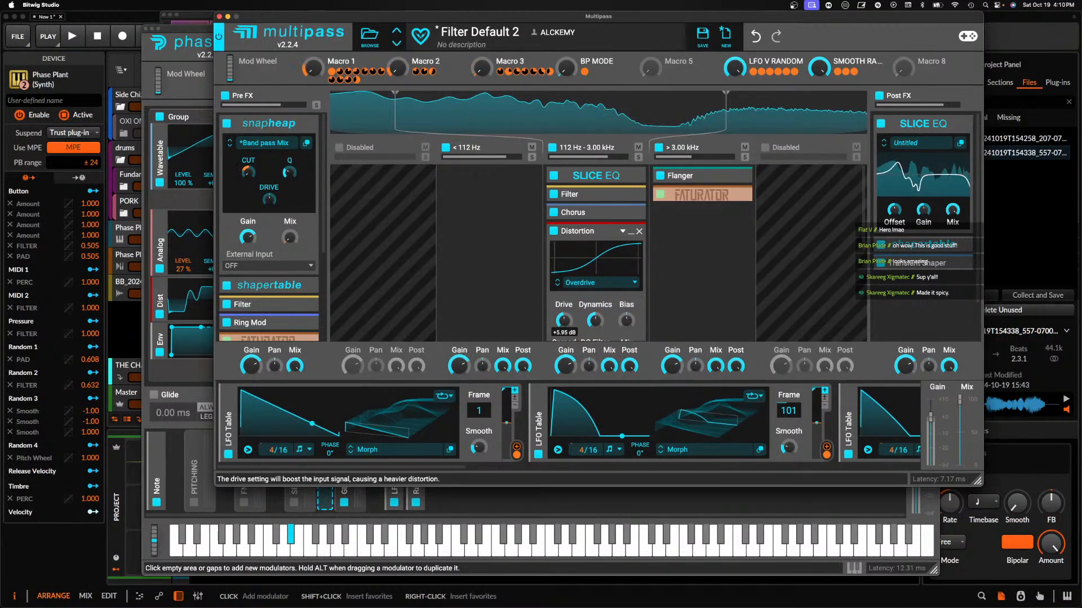
pyautogui.click(630, 232)
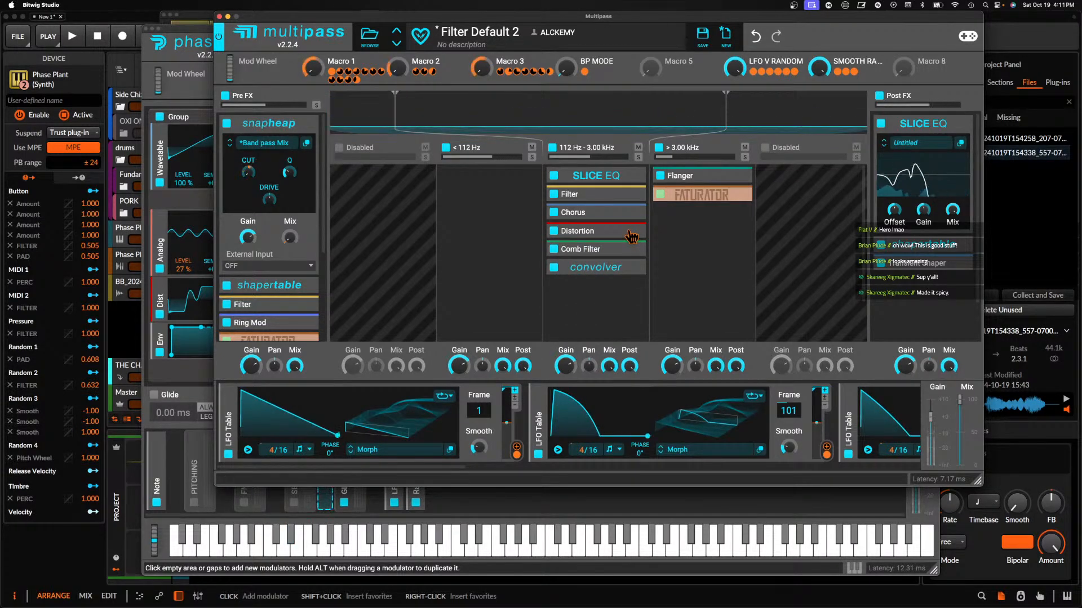
# Expand the Post FX Shaper Table, fine-tune its Drive and collapse it again
pyautogui.click(951, 245)
pyautogui.scroll(-3, 912, 282)
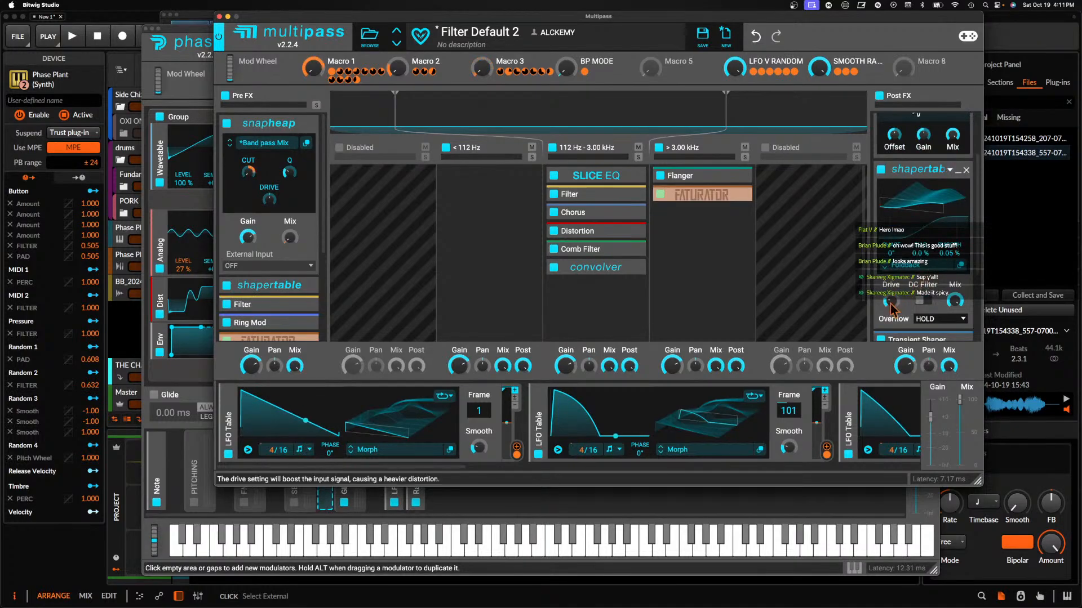
pyautogui.moveTo(891, 308); pyautogui.dragTo(891, 307)
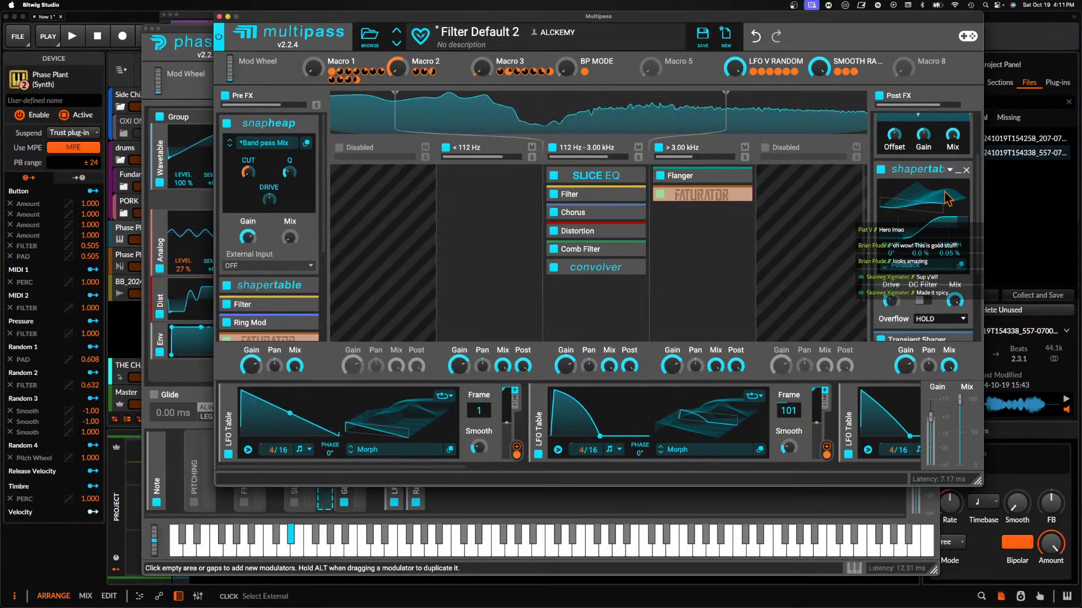
pyautogui.click(957, 176)
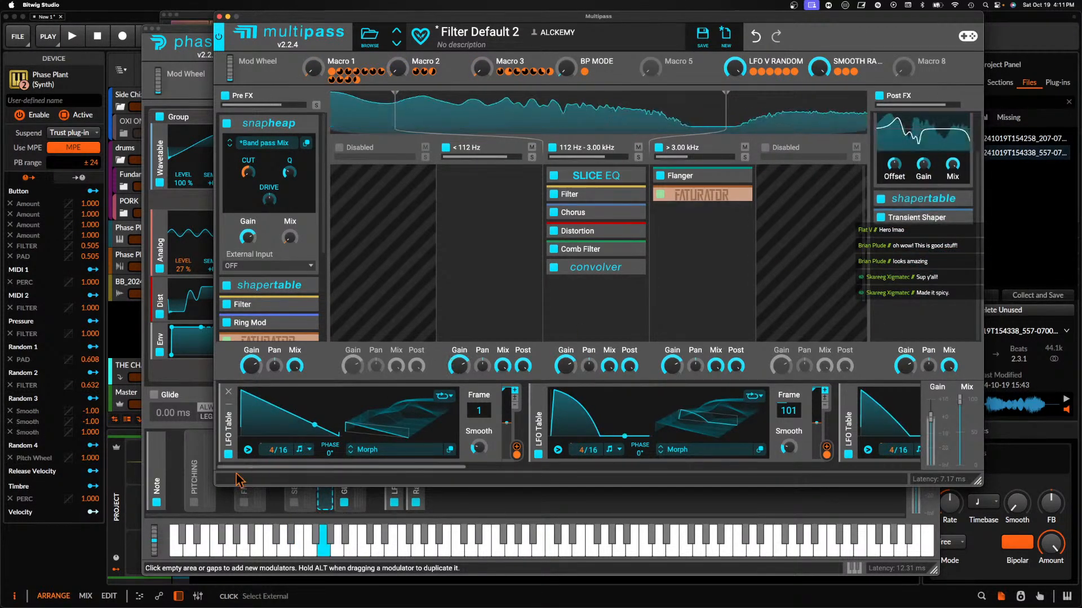
# Insert a Slice EQ between the Shaper Table and Transient Shaper in Post FX and open its editor
pyautogui.click(921, 213)
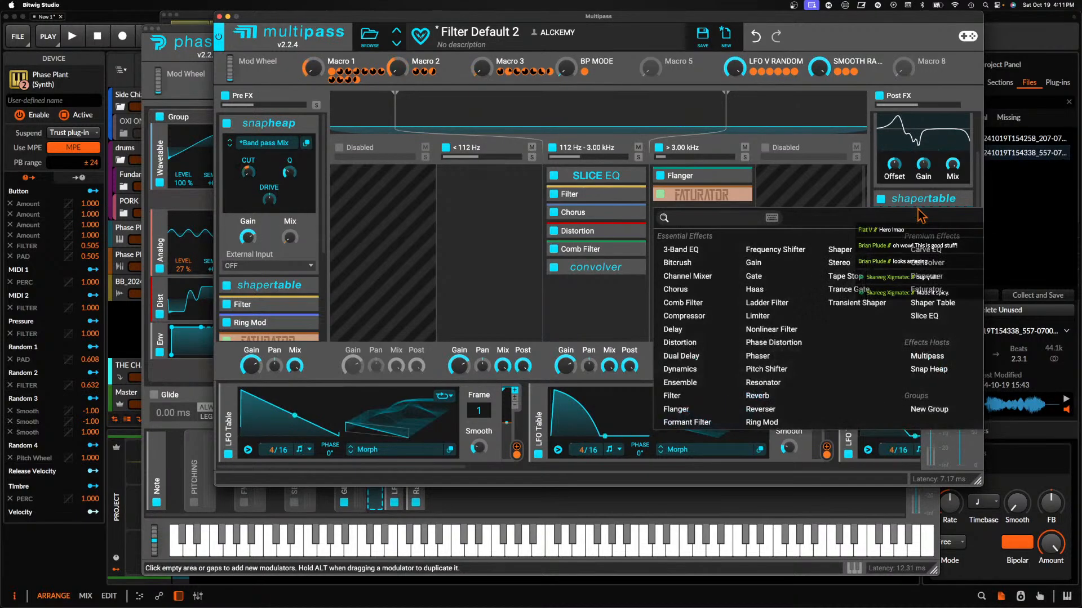
pyautogui.click(942, 309)
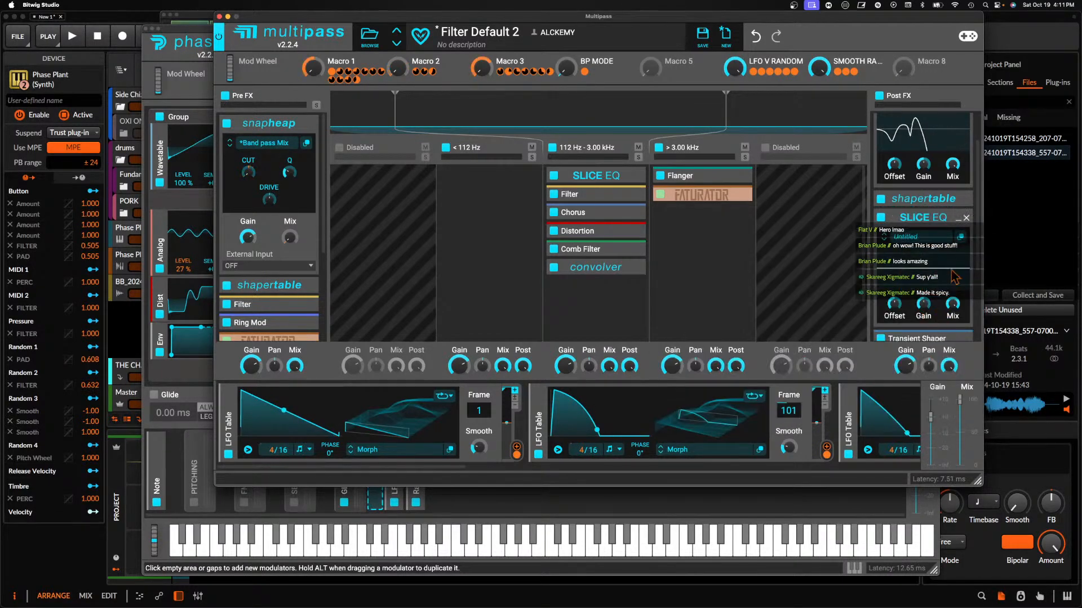
pyautogui.click(960, 237)
pyautogui.moveTo(916, 248); pyautogui.dragTo(546, 60)
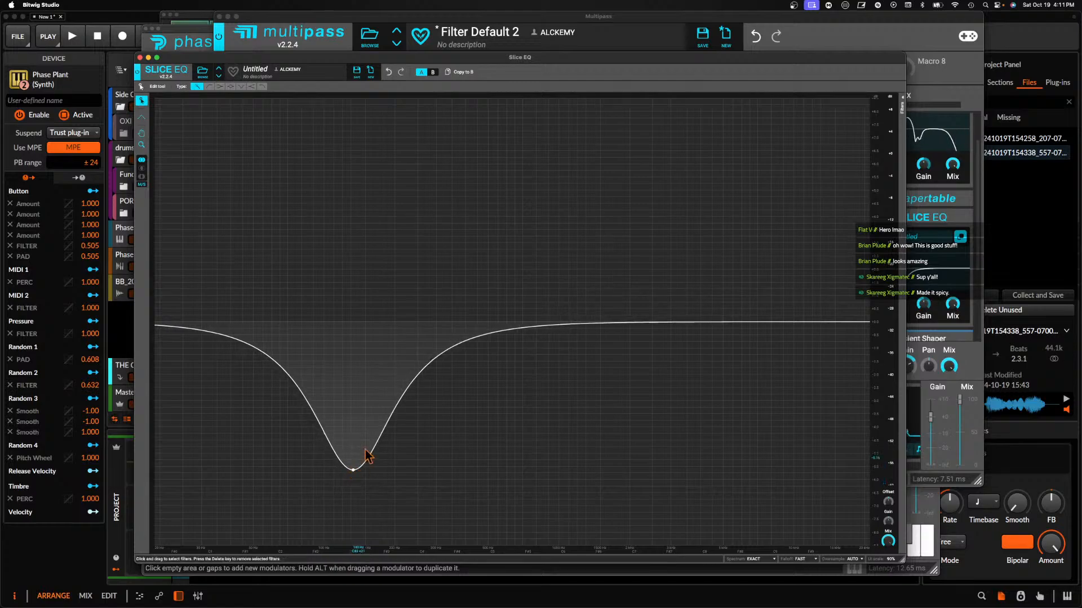
# Shape the new Slice EQ with a sub boost, a deep low cut, a shallower low-mid cut and a high-end boost, and close it
pyautogui.moveTo(451, 342); pyautogui.dragTo(224, 269)
pyautogui.moveTo(509, 336); pyautogui.dragTo(494, 343)
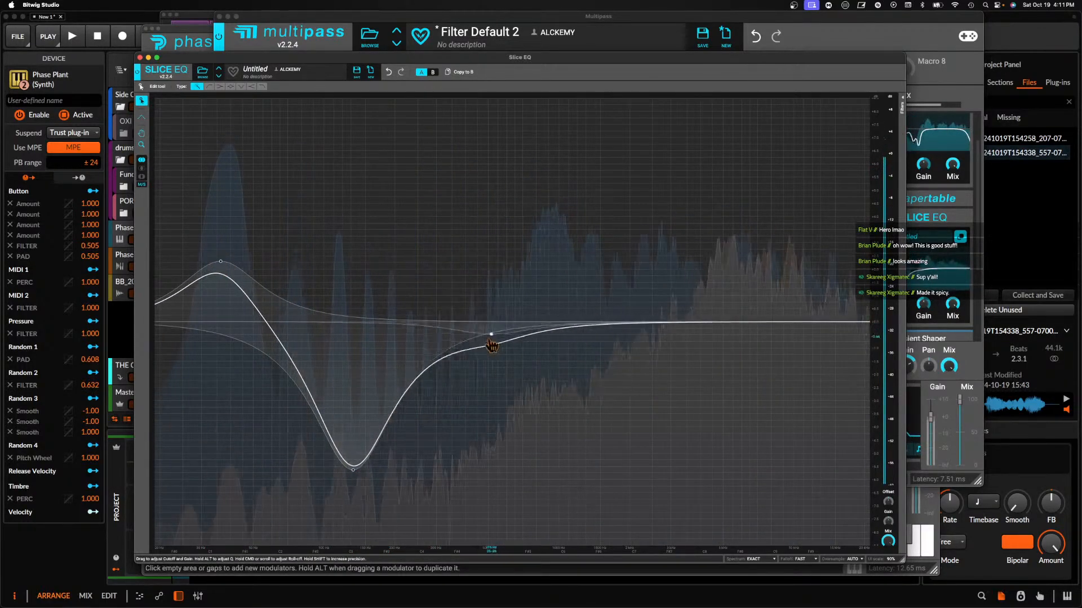
pyautogui.moveTo(353, 471); pyautogui.dragTo(312, 475)
pyautogui.scroll(3, 312, 502)
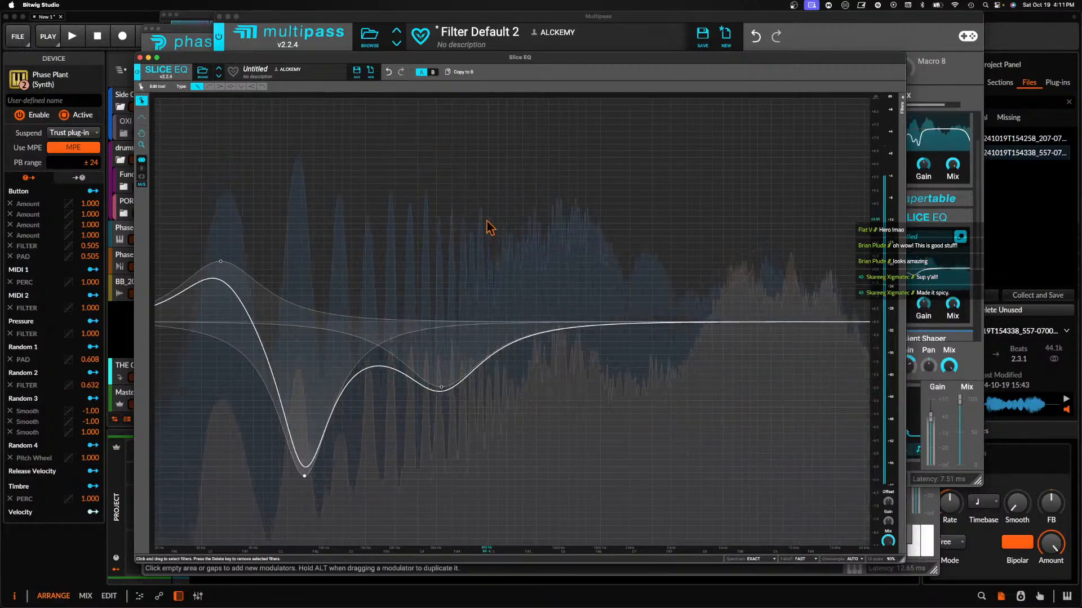
pyautogui.moveTo(691, 231); pyautogui.dragTo(862, 240)
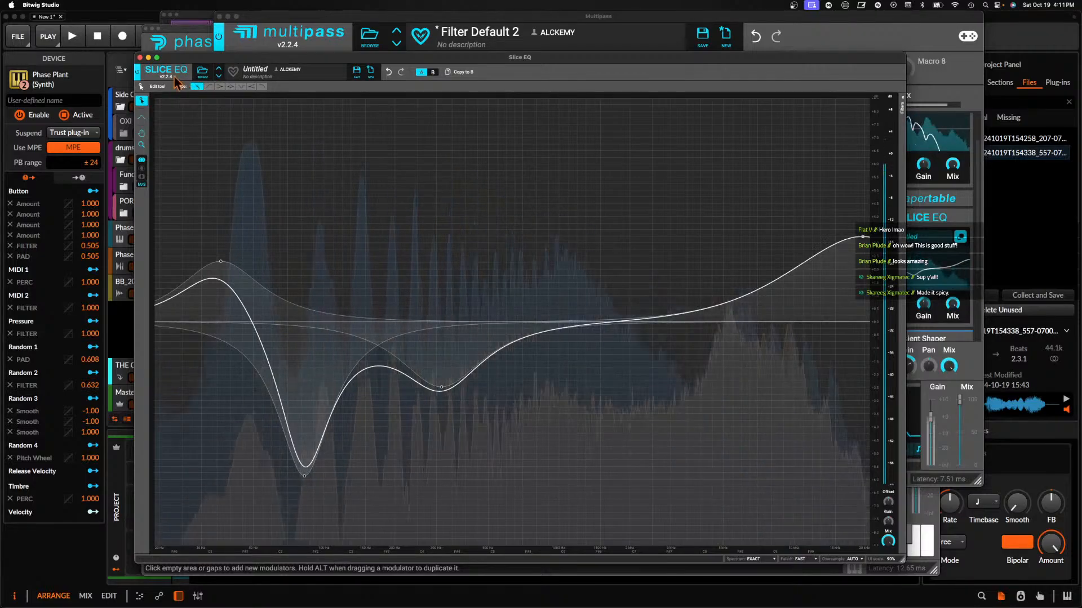
pyautogui.click(141, 57)
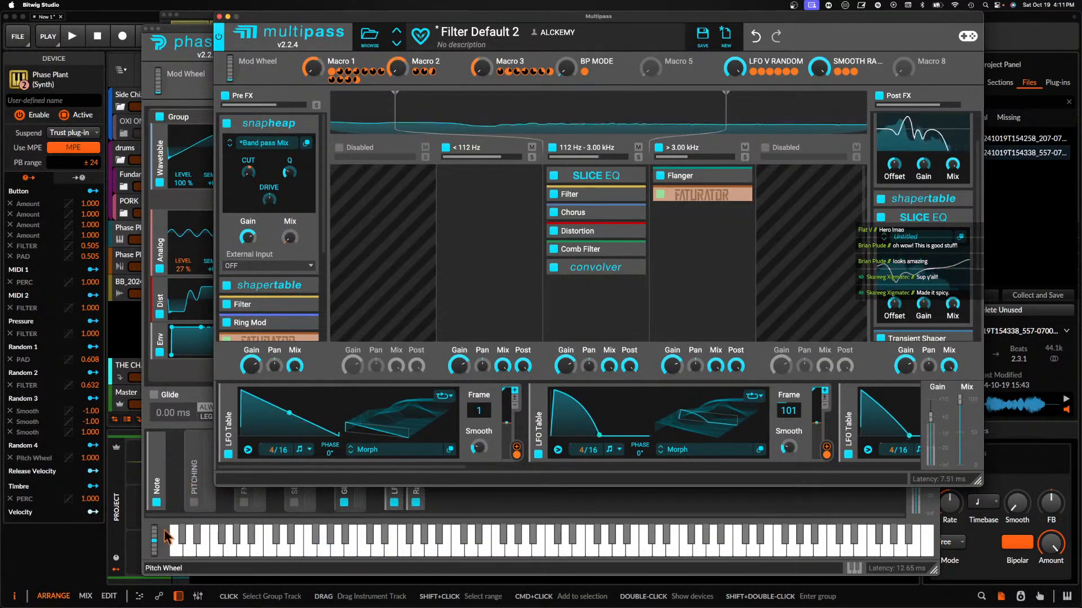
# Test the patch with the pitch wheel and add another cut between the Slice EQ's low and low-mid dips
pyautogui.moveTo(154, 540); pyautogui.dragTo(155, 547)
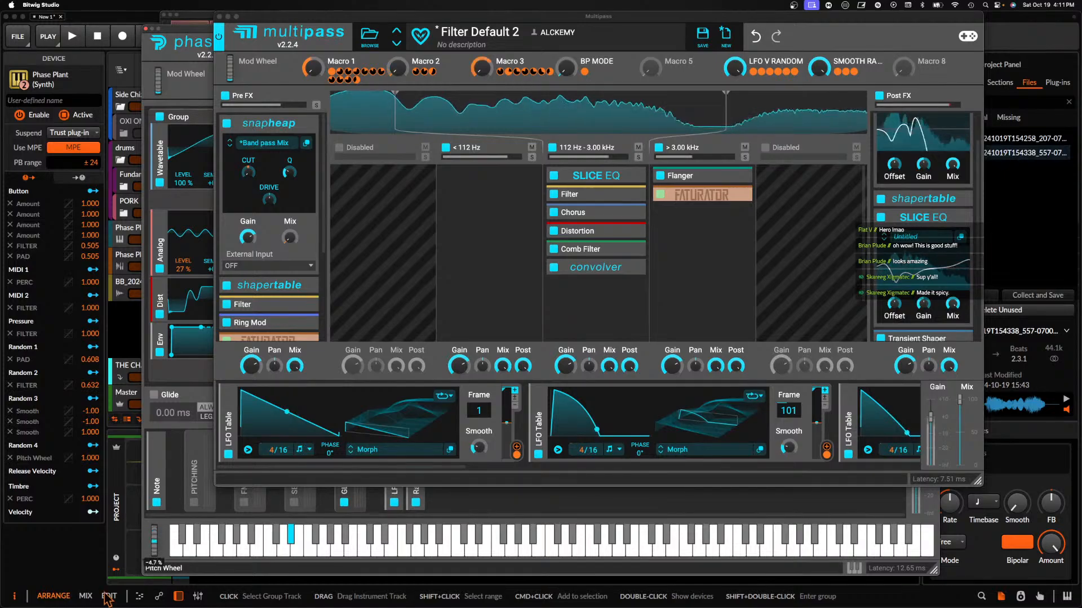
pyautogui.click(960, 237)
pyautogui.moveTo(594, 454)
pyautogui.mouseDown()
pyautogui.moveTo(586, 428)
pyautogui.moveTo(601, 478)
pyautogui.moveTo(595, 464)
pyautogui.mouseUp()
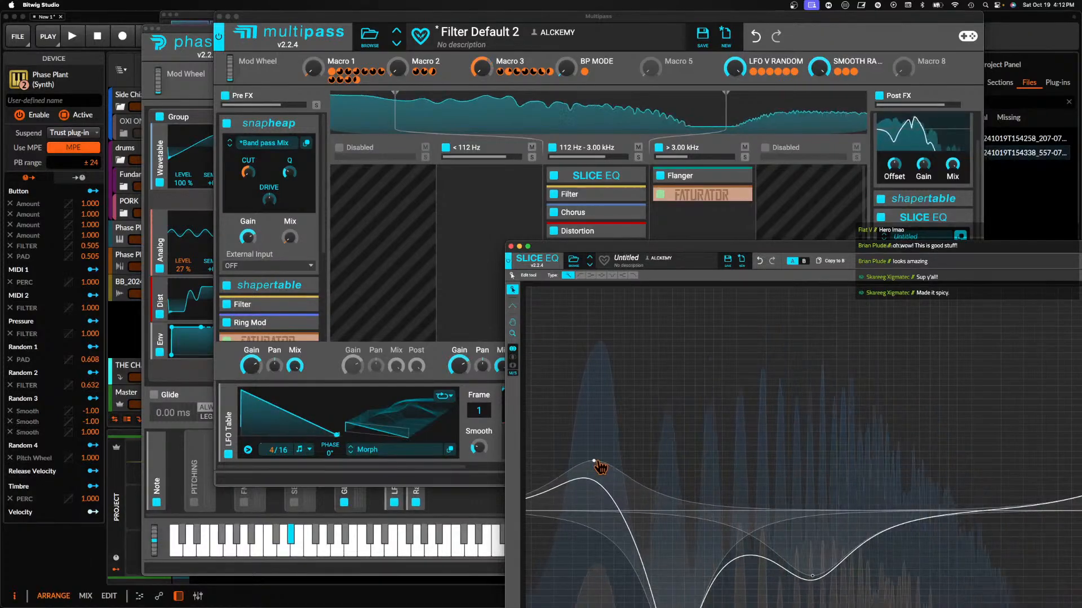
pyautogui.moveTo(681, 249); pyautogui.dragTo(540, 19)
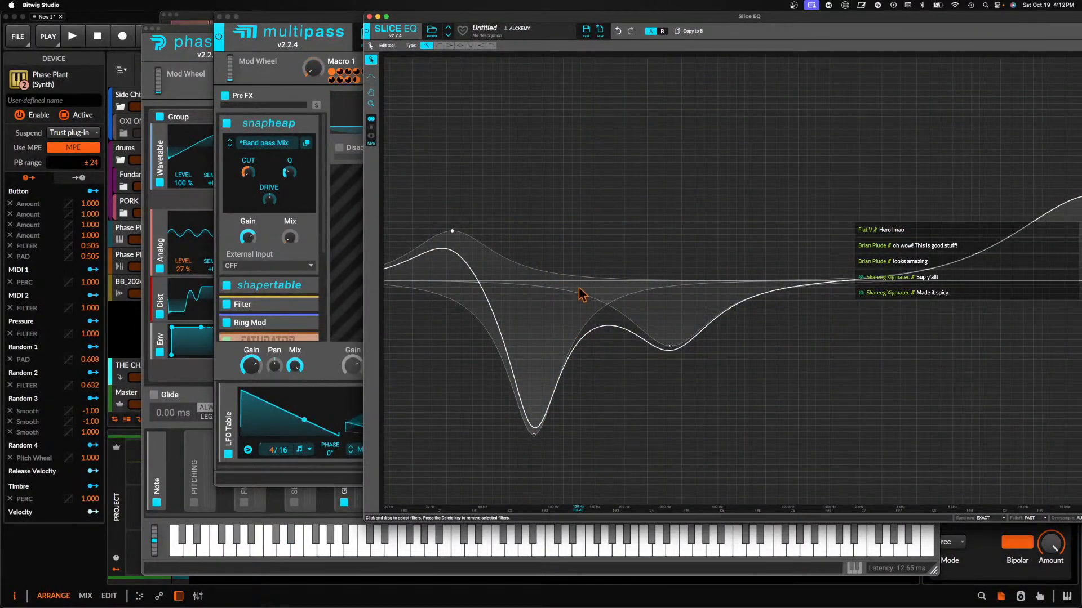
pyautogui.moveTo(586, 292); pyautogui.dragTo(585, 391)
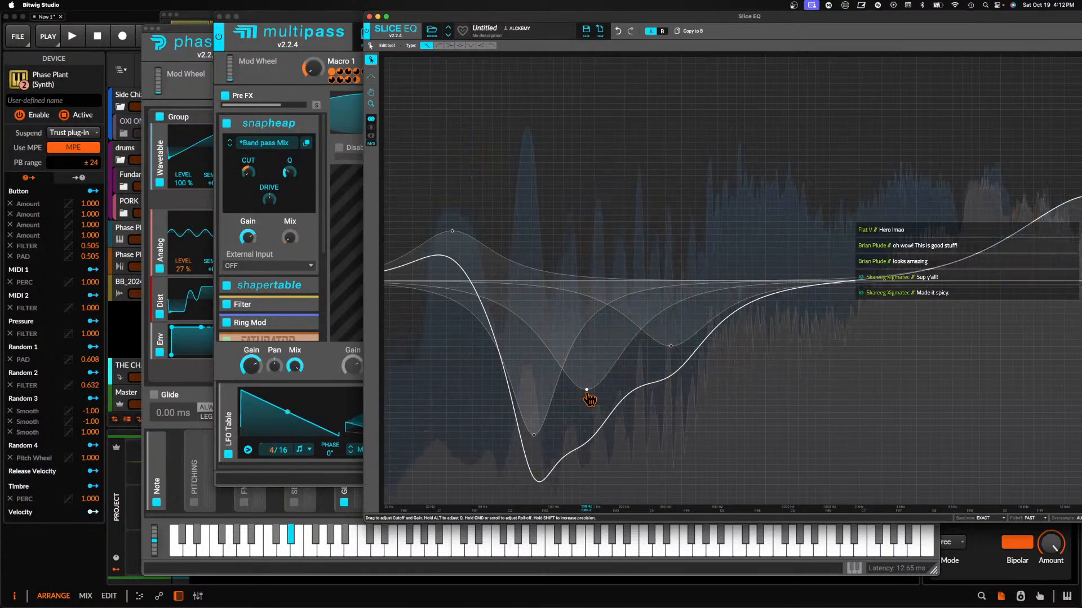
pyautogui.click(370, 17)
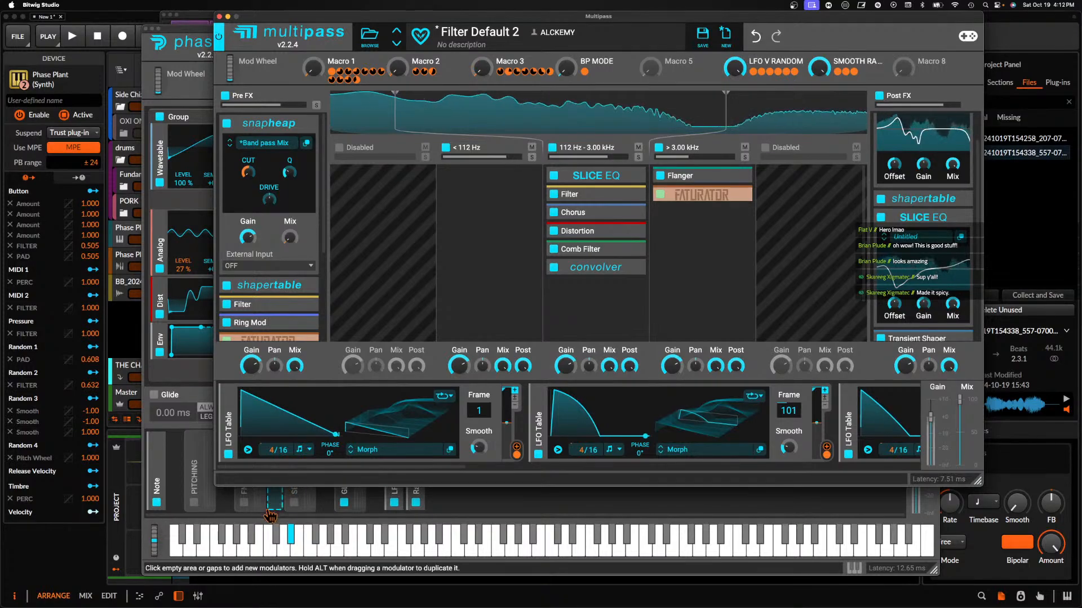
# Move the new Slice EQ above the Shaper Table in Post FX and close the Multipass after testing with the pitch wheel
pyautogui.moveTo(154, 542); pyautogui.dragTo(153, 574)
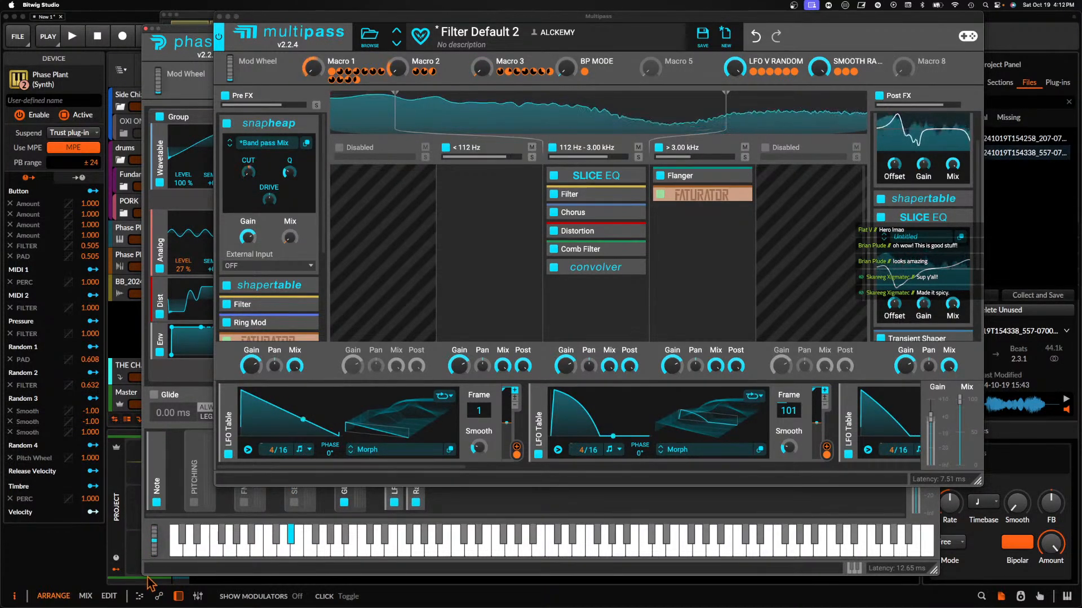
pyautogui.moveTo(931, 217); pyautogui.dragTo(929, 199)
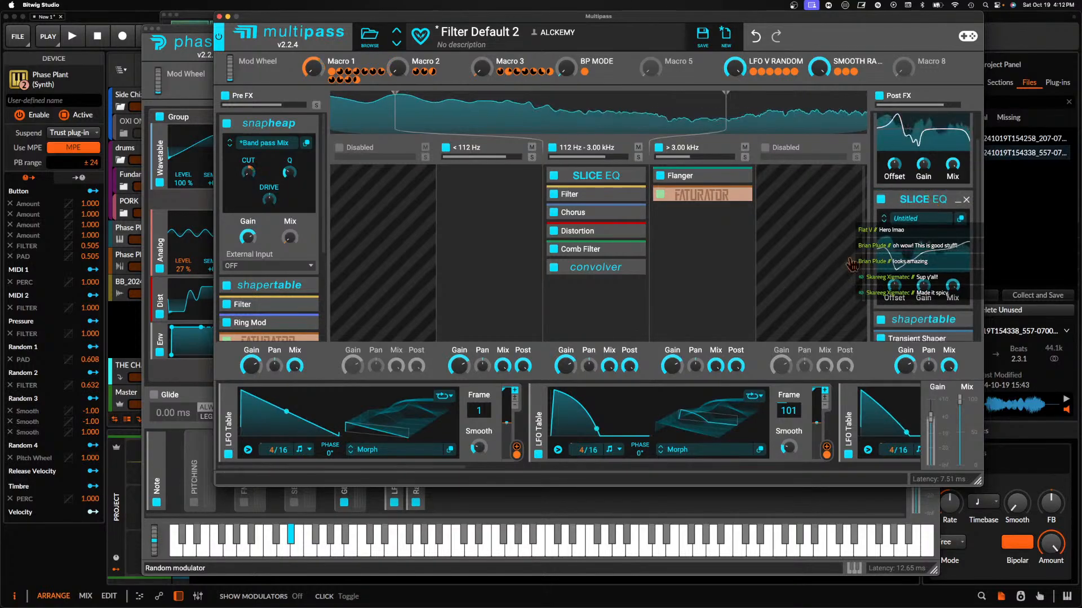
pyautogui.moveTo(164, 543); pyautogui.dragTo(157, 581)
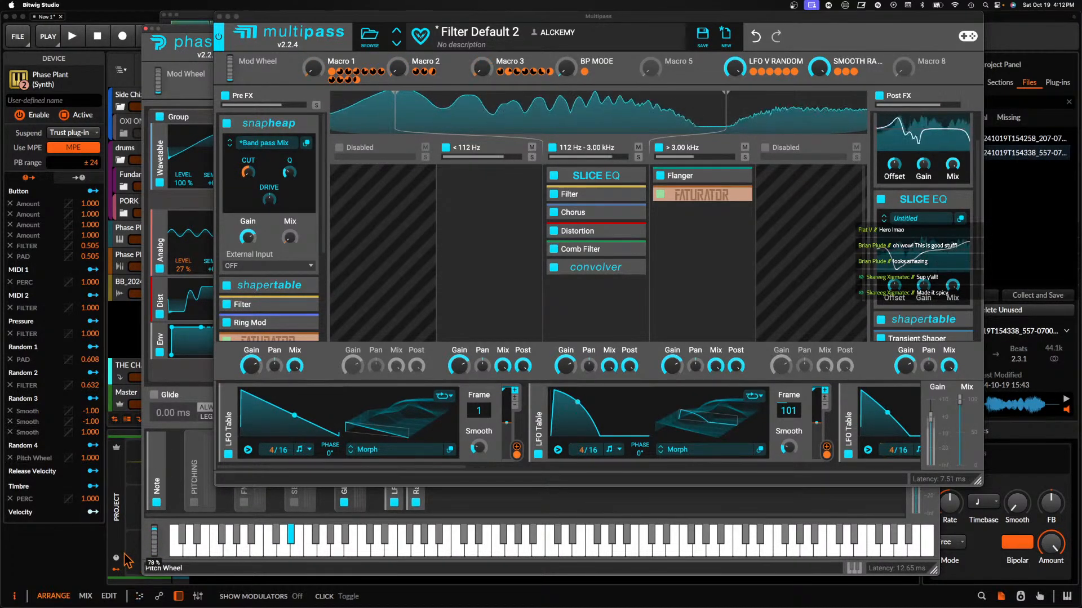
pyautogui.click(219, 17)
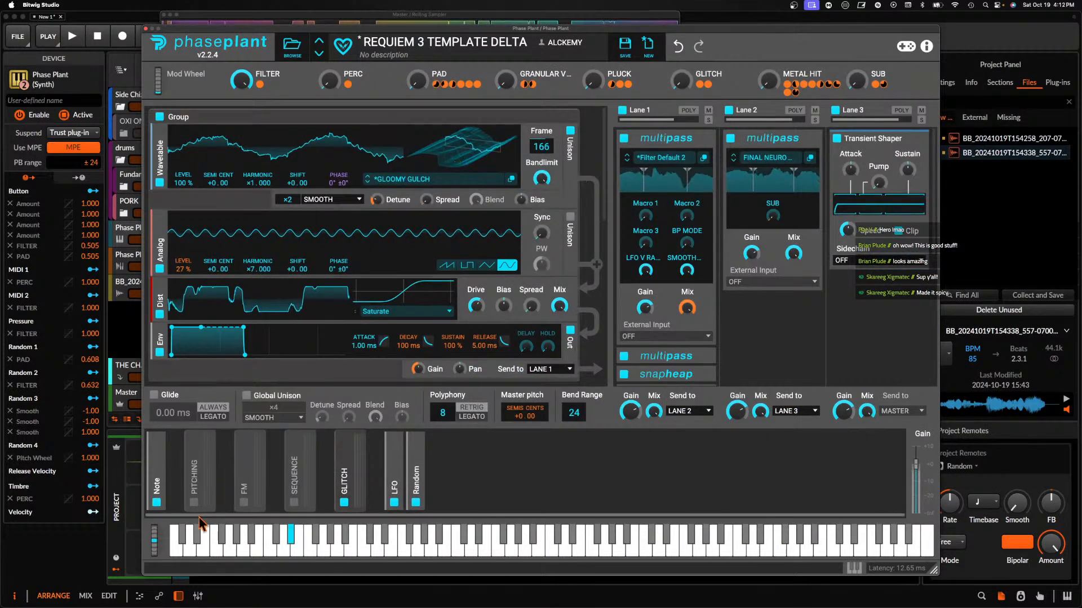
# Collapse Lane 1's first Multipass and open the second one, PERC STARTER KIT, in its own window
pyautogui.moveTo(145, 537); pyautogui.dragTo(142, 569)
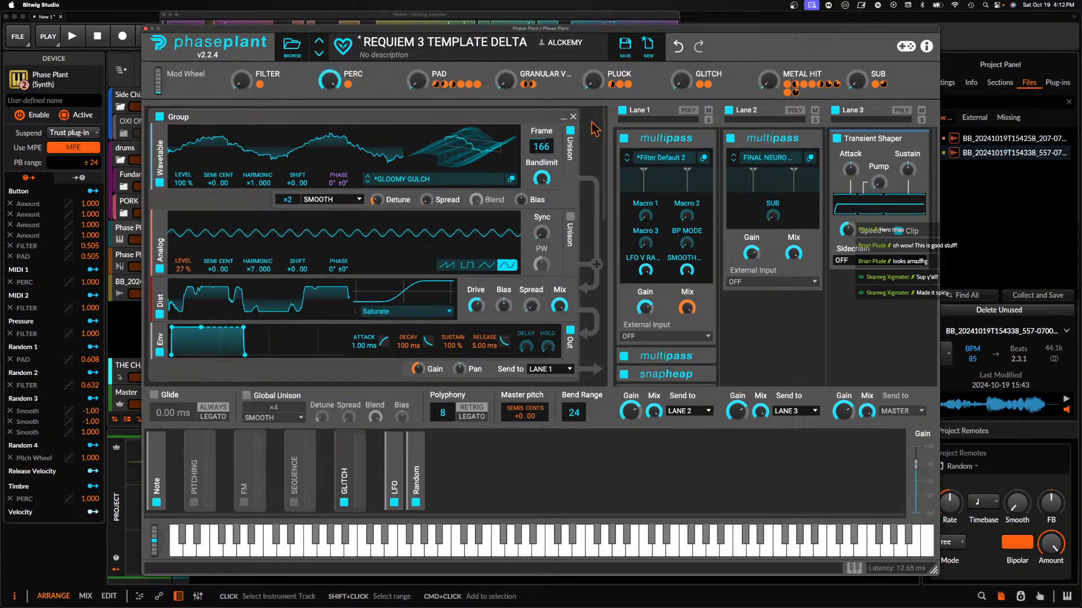
pyautogui.click(701, 139)
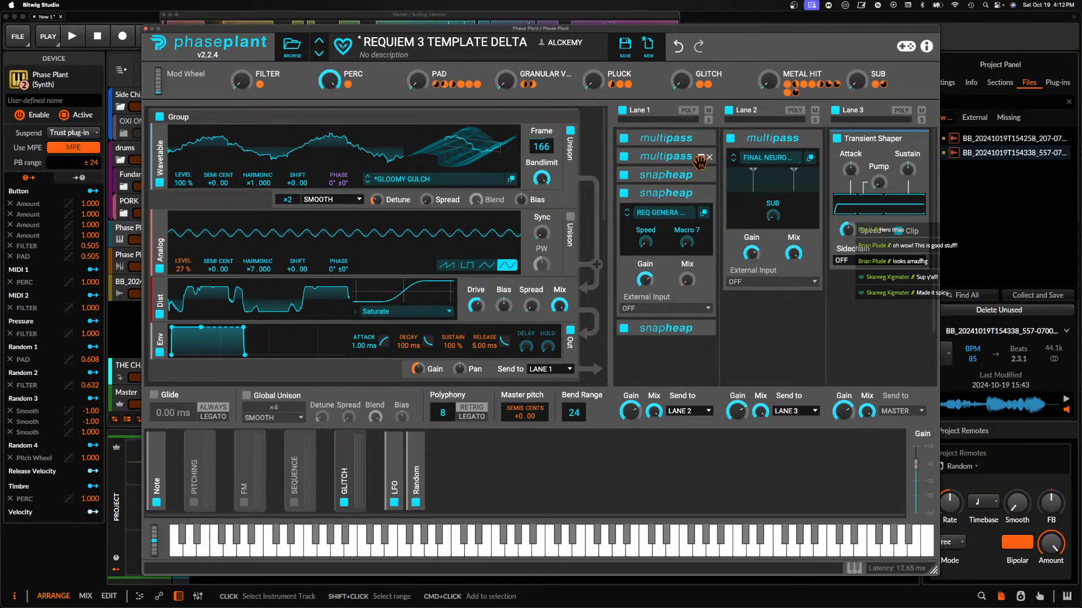
pyautogui.click(702, 158)
pyautogui.click(703, 175)
pyautogui.moveTo(603, 190); pyautogui.dragTo(371, 31)
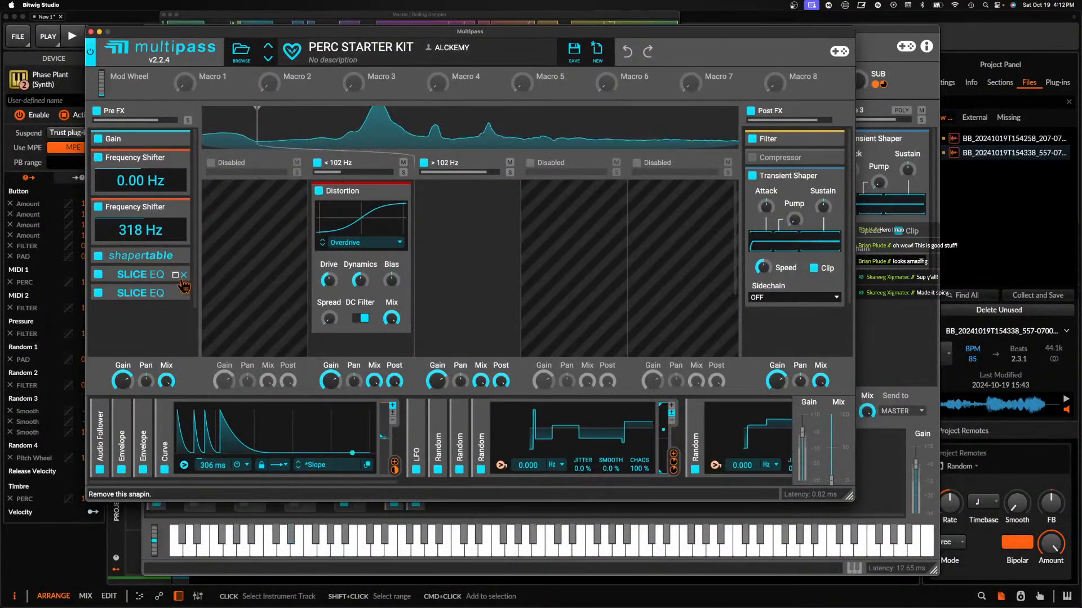
# Open the upper Slice EQ in Pre FX and shape it with a deep narrow low cut and a wider deep high cut
pyautogui.click(178, 281)
pyautogui.click(178, 293)
pyautogui.moveTo(272, 302); pyautogui.dragTo(272, 131)
pyautogui.moveTo(241, 176); pyautogui.dragTo(317, 549)
pyautogui.moveTo(426, 250); pyautogui.dragTo(657, 542)
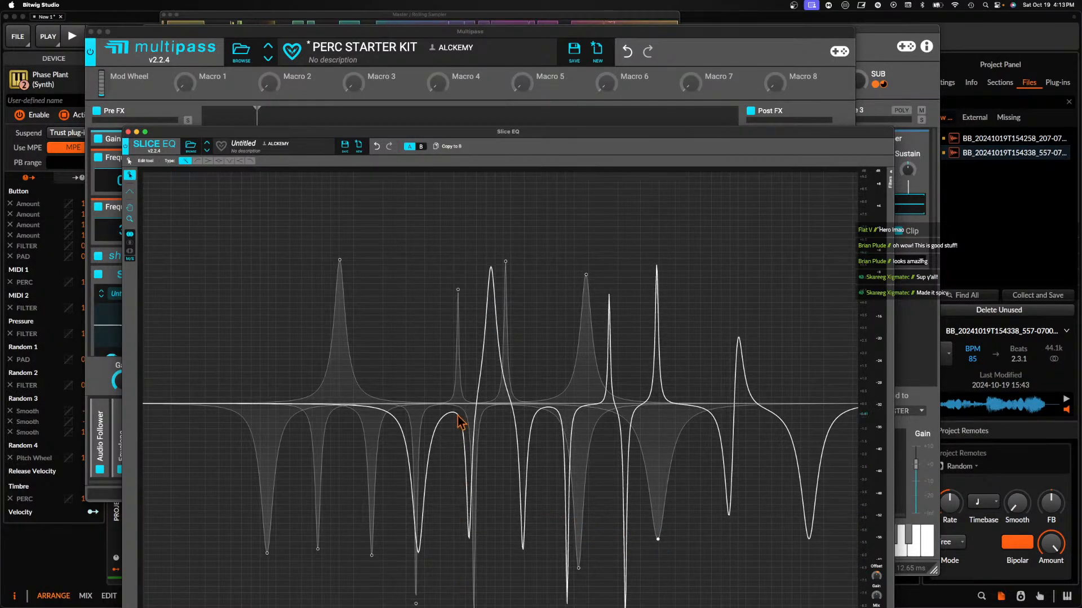
pyautogui.moveTo(462, 133); pyautogui.dragTo(459, 21)
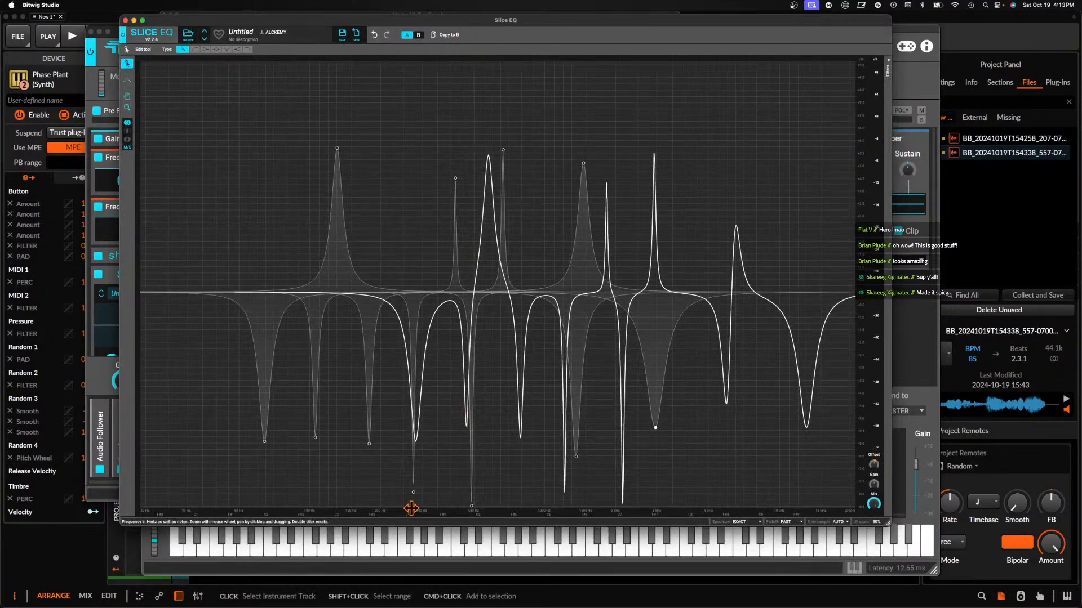
# Spread the Slice EQ's narrow cuts and peaks across the spectrum and close its editor
pyautogui.moveTo(414, 498); pyautogui.dragTo(338, 497)
pyautogui.moveTo(468, 512); pyautogui.dragTo(499, 465)
pyautogui.moveTo(455, 178); pyautogui.dragTo(383, 178)
pyautogui.moveTo(503, 149); pyautogui.dragTo(558, 144)
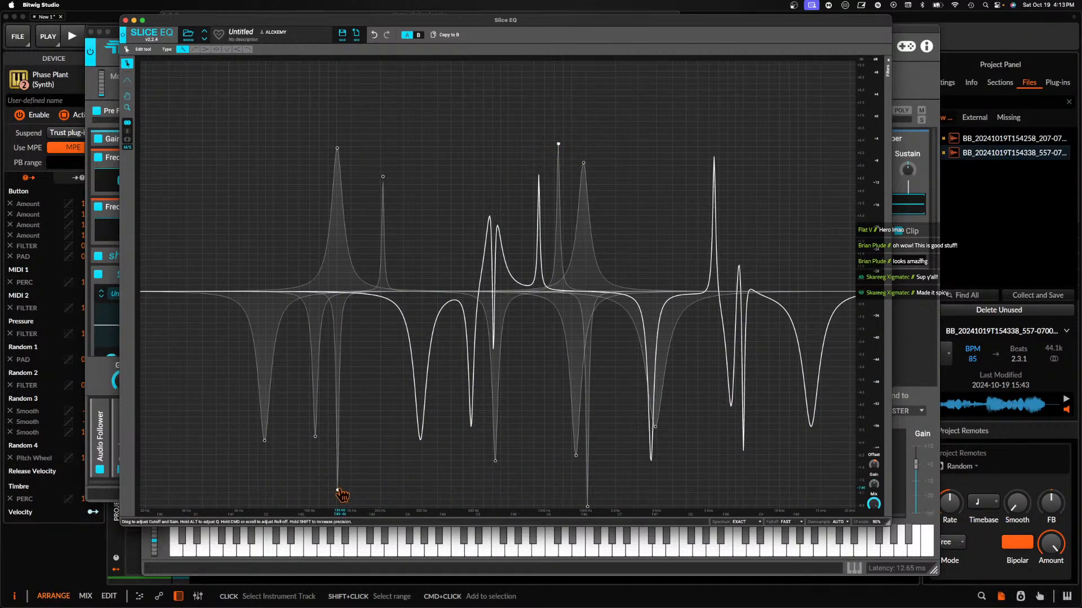
pyautogui.moveTo(338, 490); pyautogui.dragTo(413, 490)
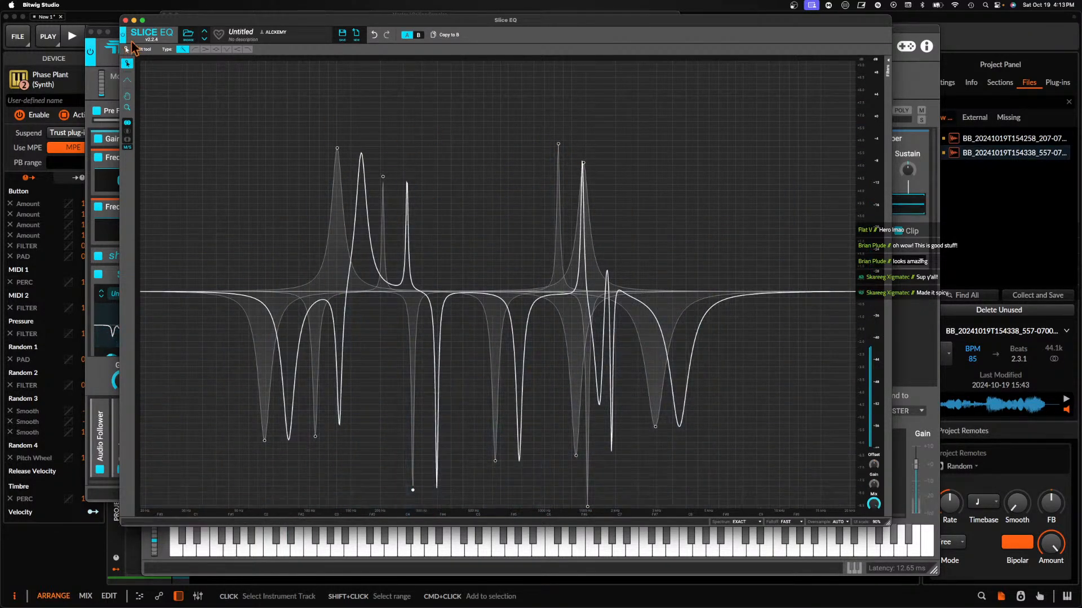
pyautogui.click(127, 21)
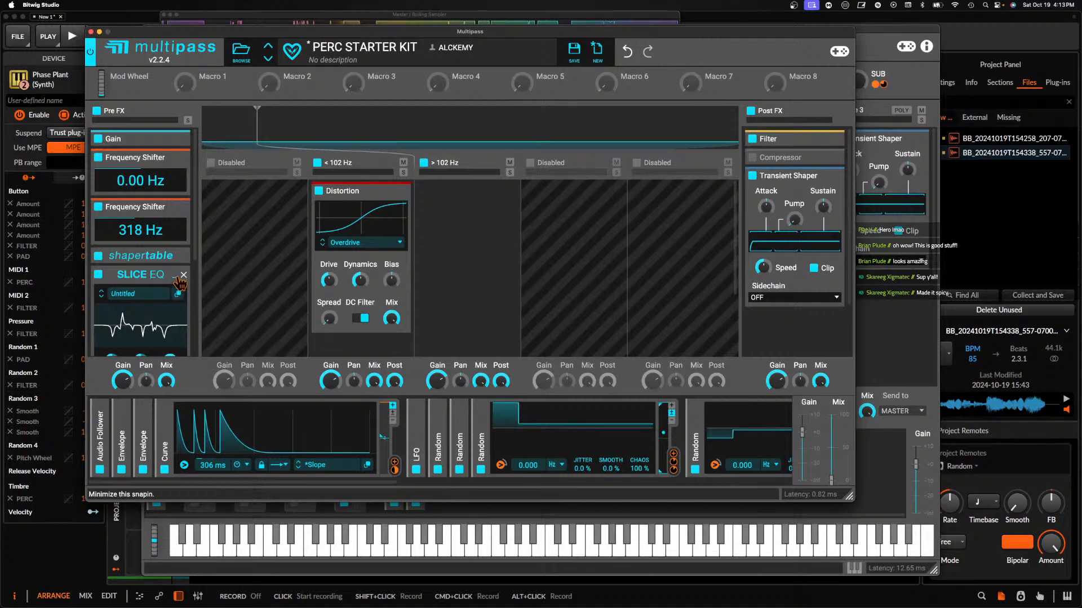
# Compare the curves of both Pre FX Slice EQs while playing the patch, and collapse them again
pyautogui.click(177, 279)
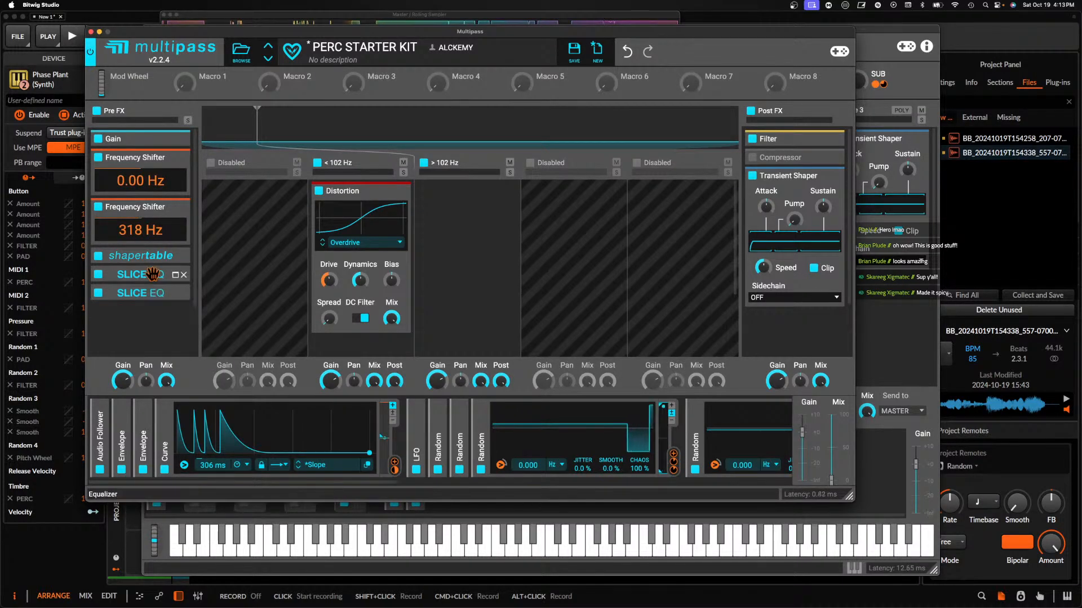
pyautogui.click(180, 280)
pyautogui.scroll(-3, 178, 282)
pyautogui.click(177, 295)
pyautogui.scroll(-2, 177, 302)
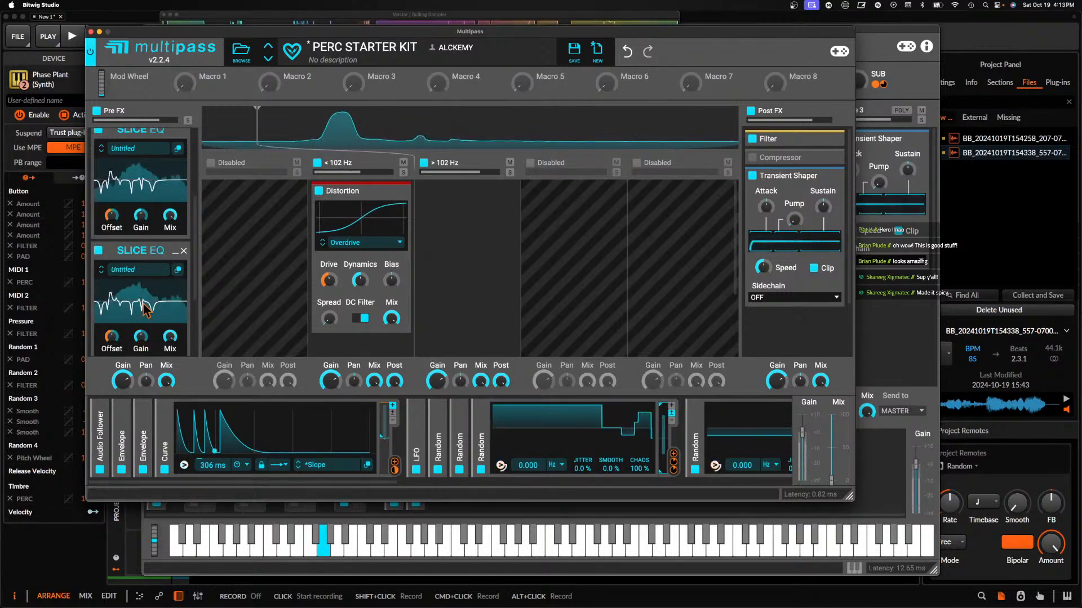
pyautogui.click(175, 250)
pyautogui.scroll(3, 177, 225)
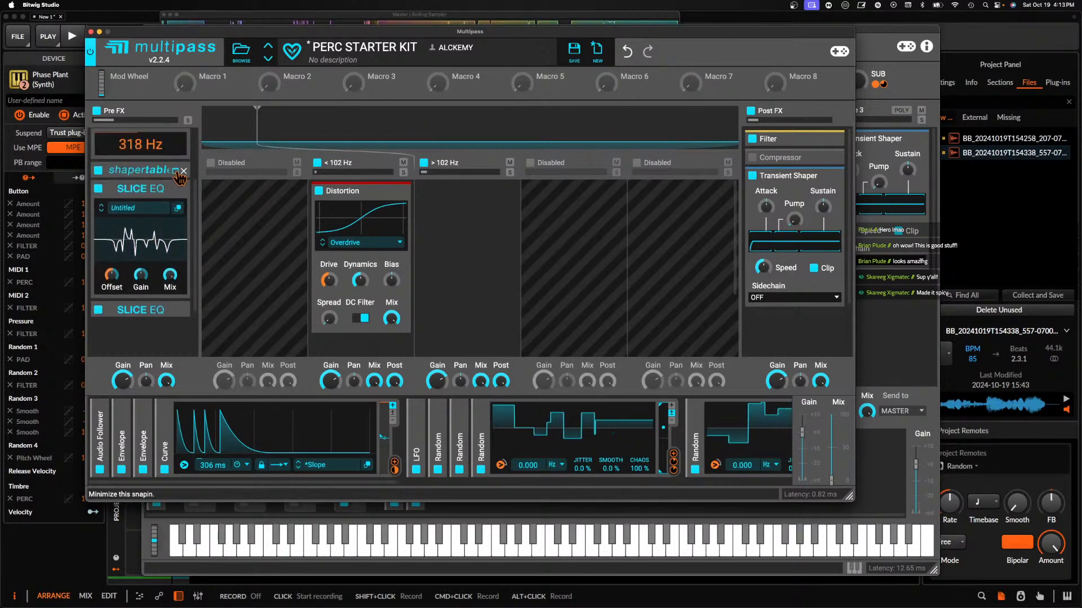
pyautogui.click(180, 191)
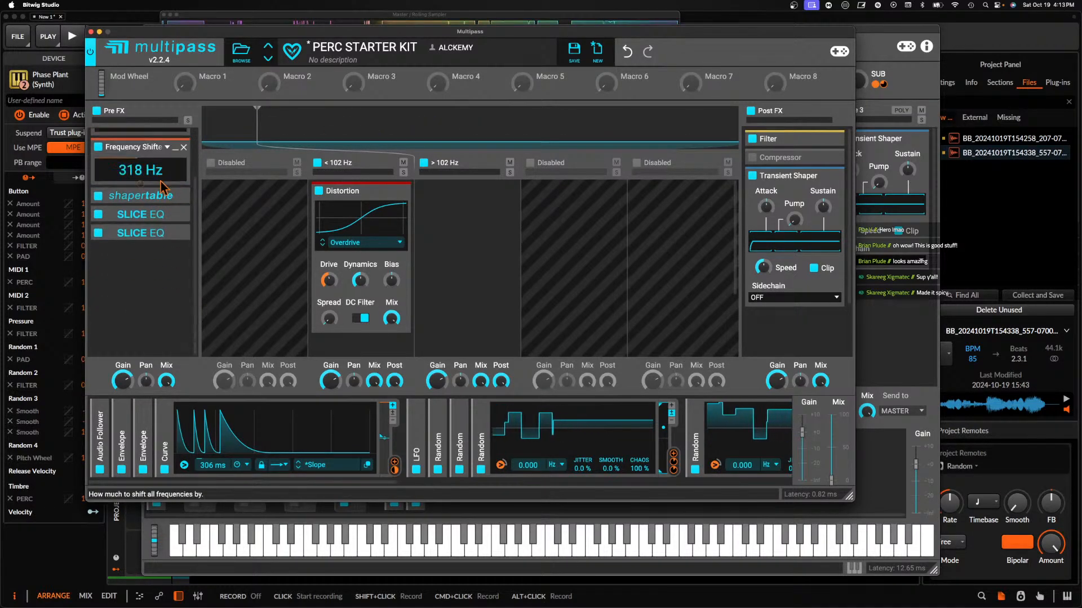
# Insert a Ring Mod before the Shaper Table in Pre FX with a Low-Pass Noise modulator and 5.8% mix, and collapse it
pyautogui.click(130, 188)
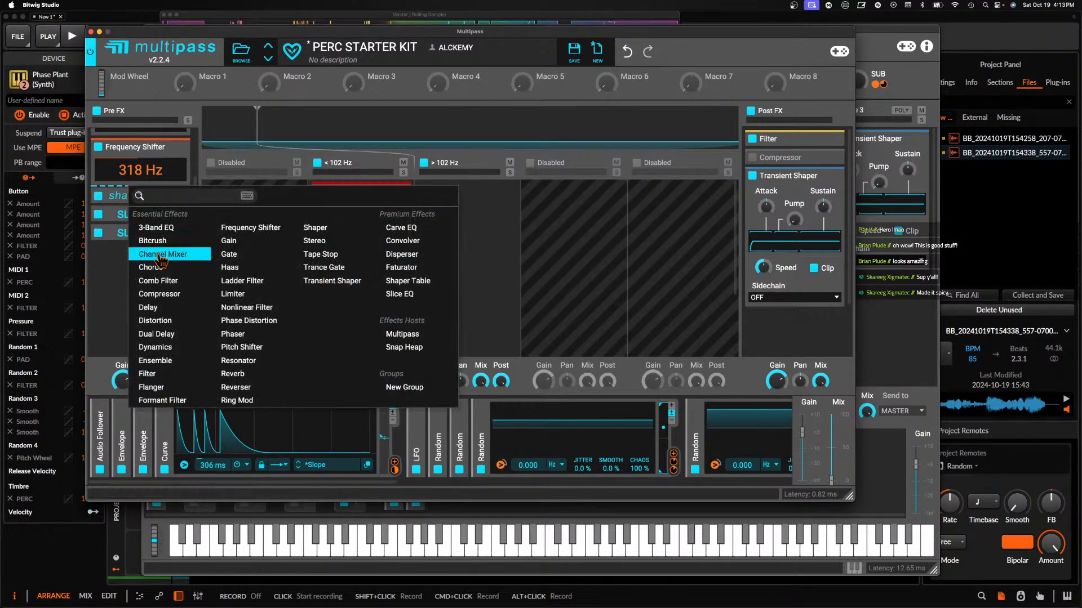
pyautogui.click(234, 401)
pyautogui.click(140, 338)
pyautogui.click(118, 351)
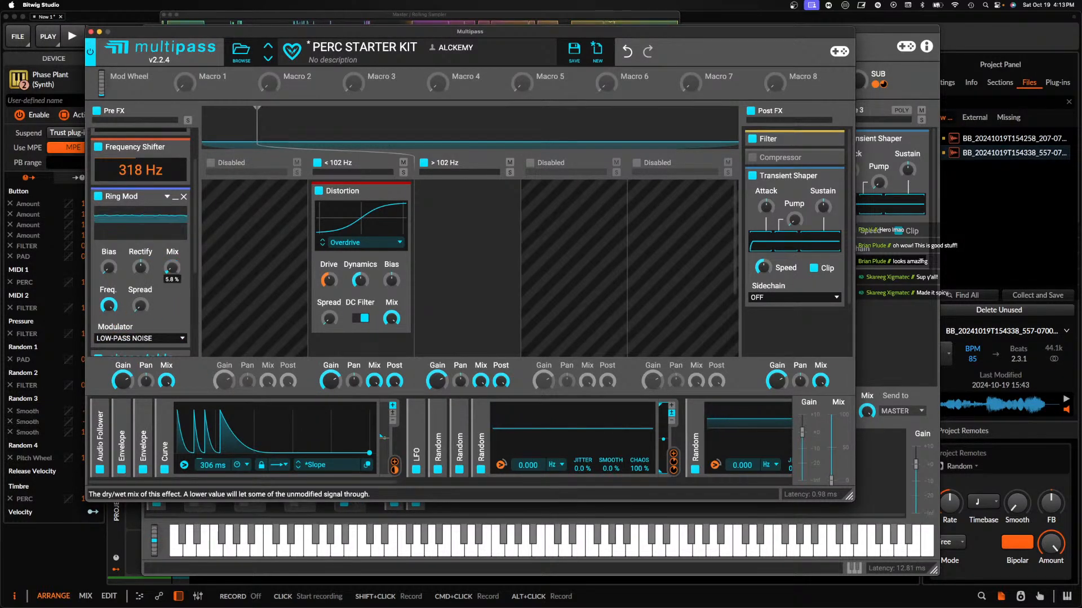
pyautogui.click(175, 198)
# Add a Convolver at the end of Pre FX and load the Crusher impulse response from Cabinets Guitar
pyautogui.click(141, 315)
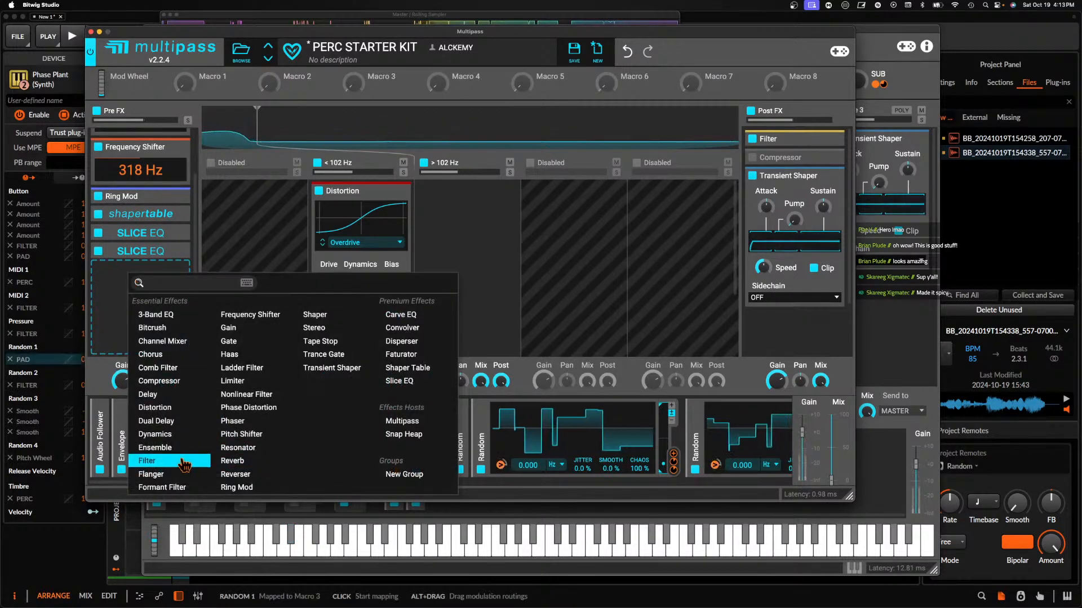
pyautogui.click(402, 327)
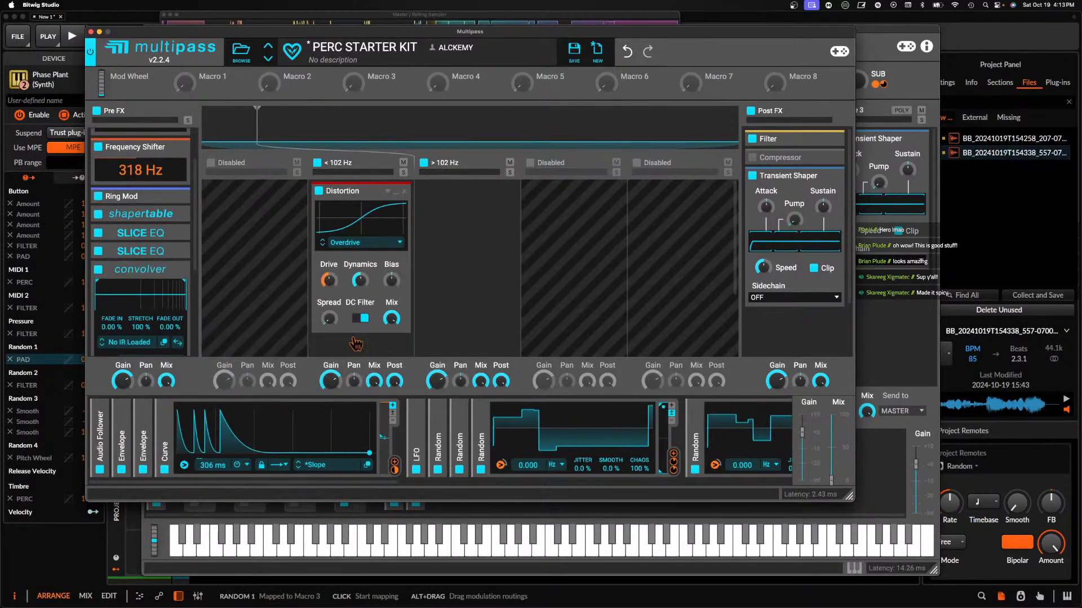
pyautogui.click(130, 342)
pyautogui.scroll(-3, 276, 439)
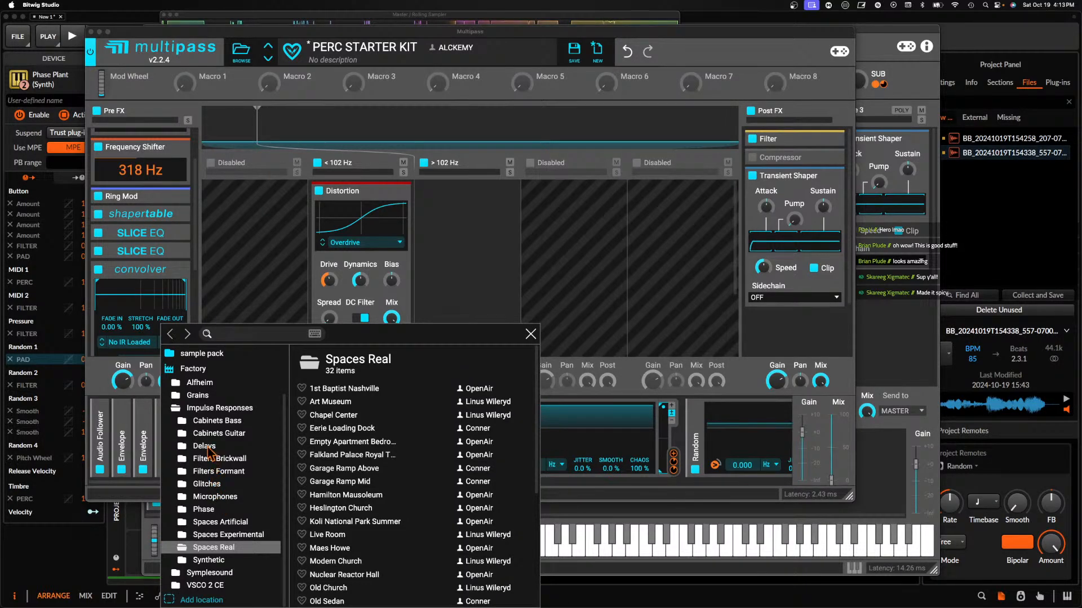
pyautogui.click(207, 433)
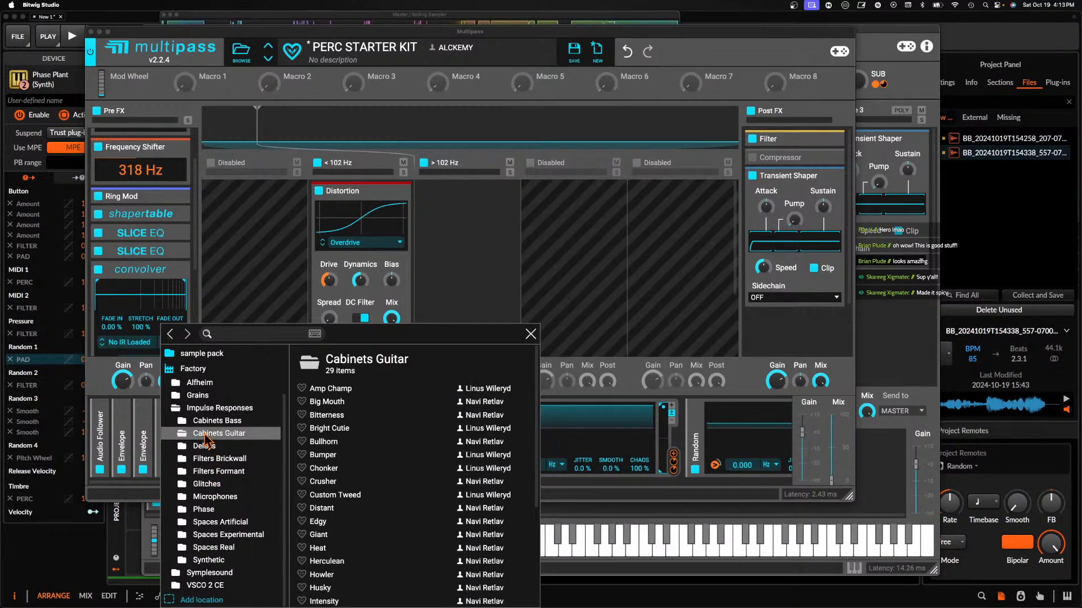
pyautogui.doubleClick(323, 481)
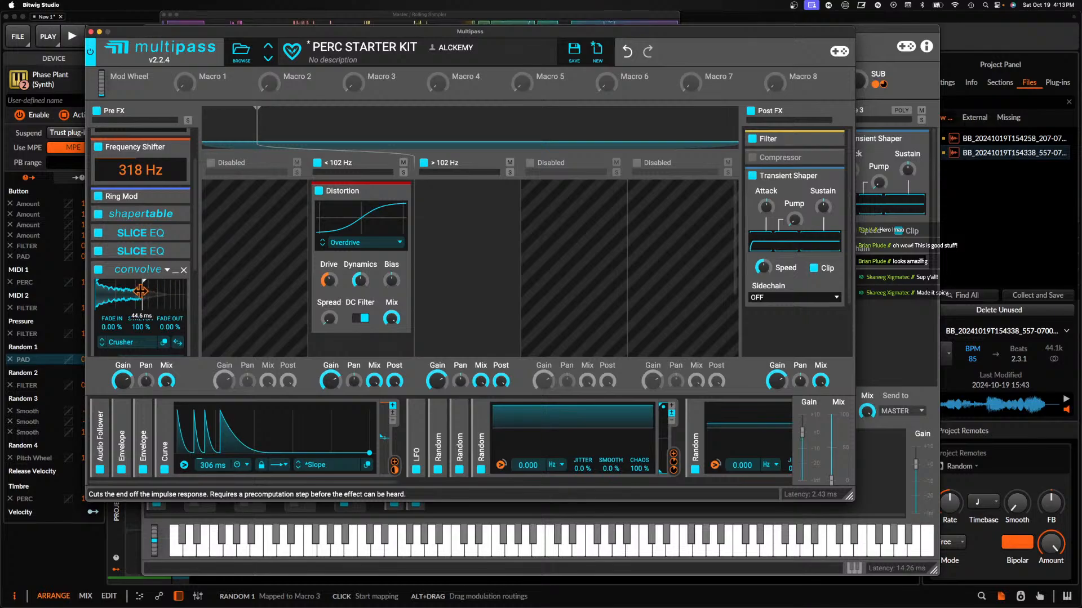
# Shorten the Convolver's tail with a 91.2% fade-out, modulate its Mix with a Random modulator, and collapse it
pyautogui.moveTo(133, 299); pyautogui.dragTo(107, 298)
pyautogui.scroll(-3, 169, 259)
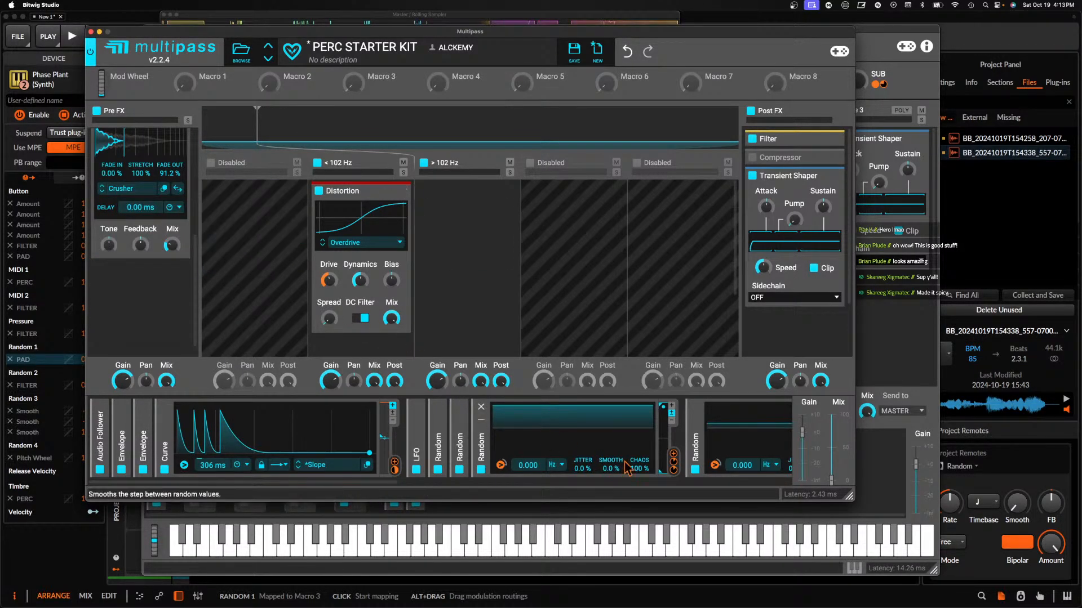
pyautogui.hscroll(5, 625, 451)
pyautogui.click(583, 470)
pyautogui.moveTo(172, 257); pyautogui.dragTo(172, 244)
pyautogui.click(152, 239)
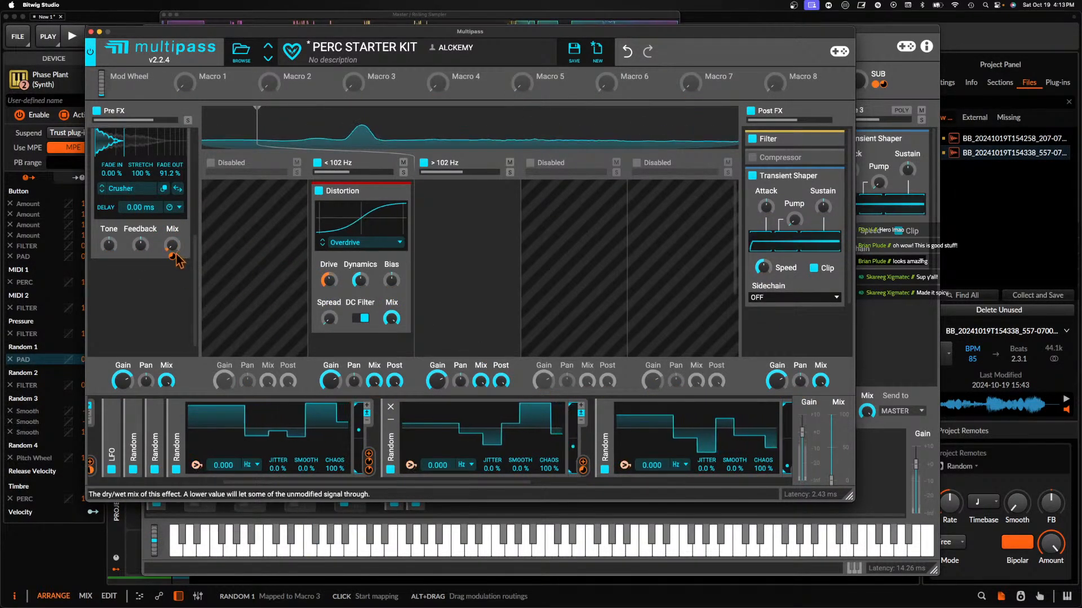
pyautogui.moveTo(171, 263)
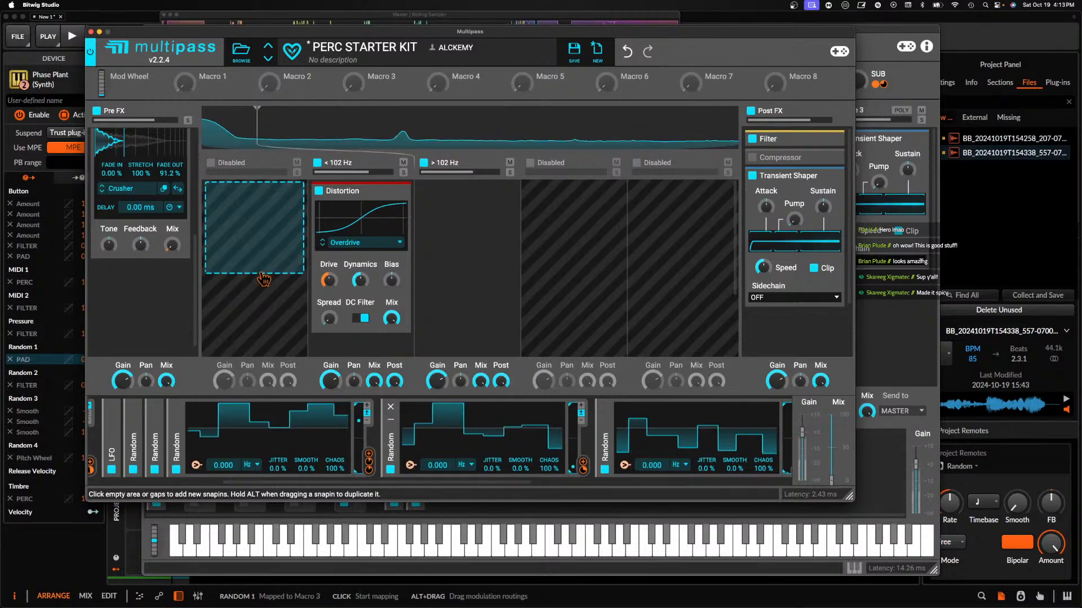
pyautogui.scroll(-5, 176, 155)
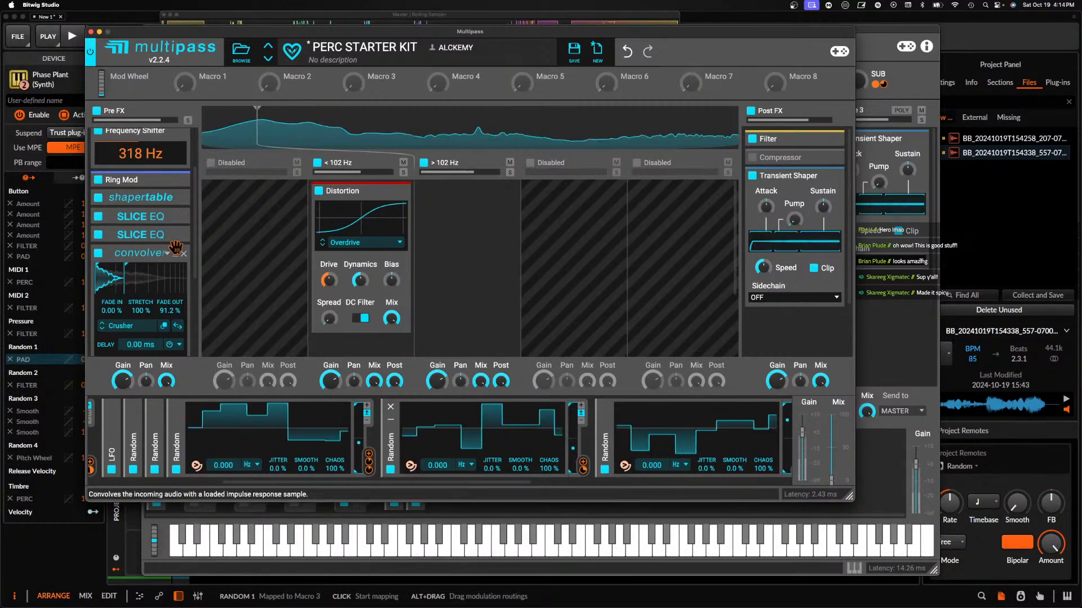
pyautogui.click(498, 239)
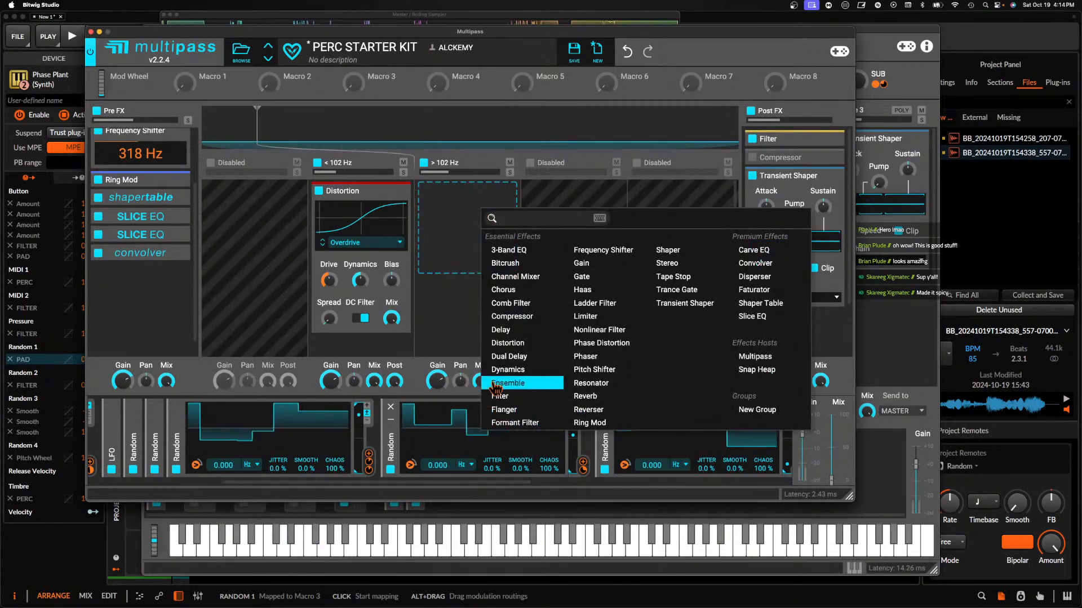
pyautogui.click(453, 379)
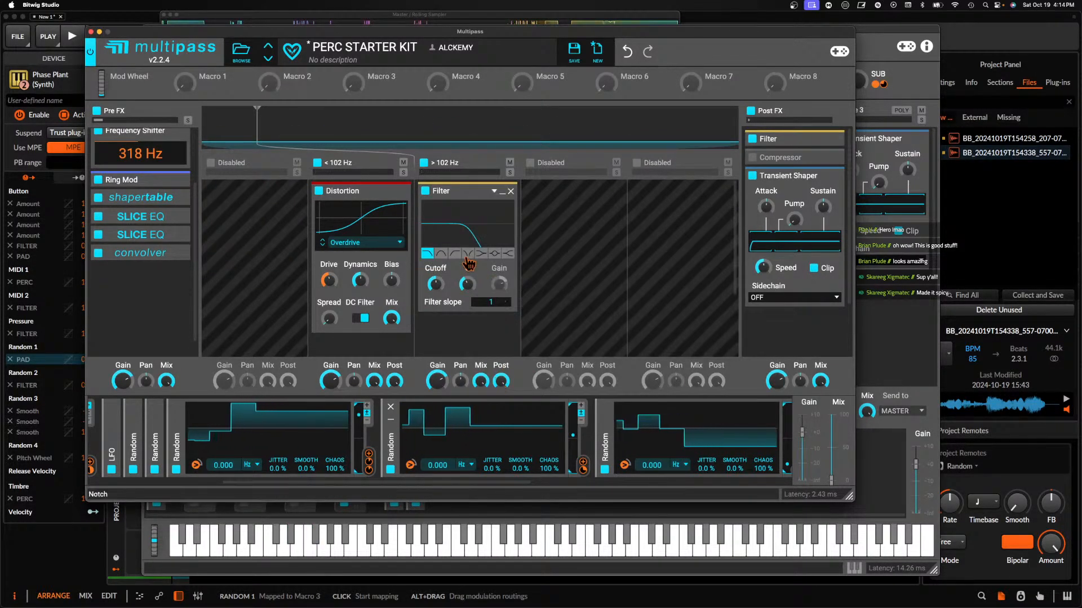
pyautogui.click(511, 191)
# Add a high-pass Nonlinear Filter in Saturated mode to the band above 102 Hz and modulate its cutoff with a Random modulator
pyautogui.click(482, 202)
pyautogui.click(580, 321)
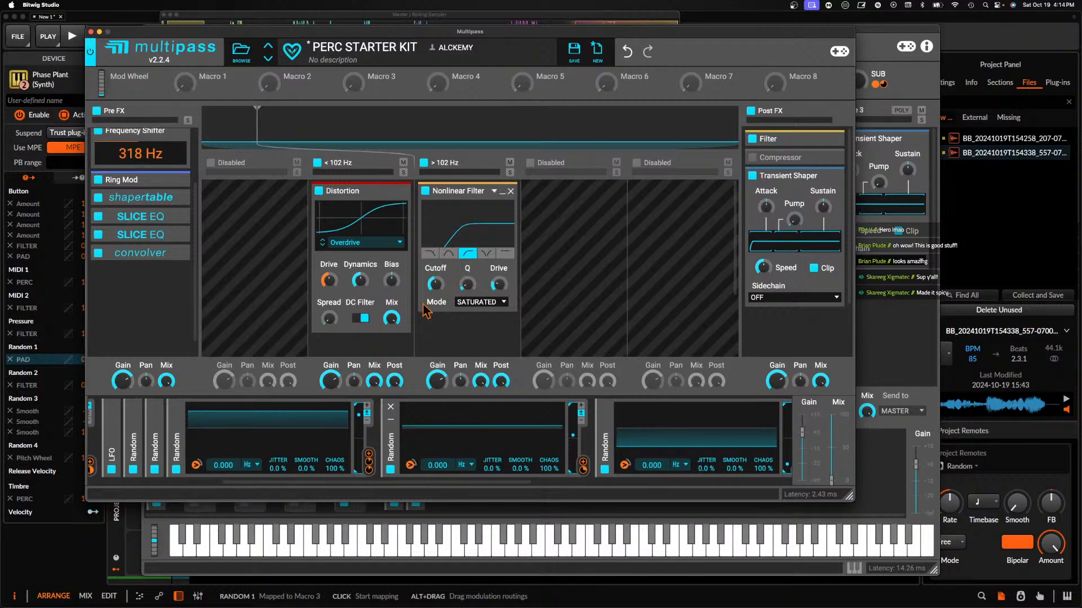
pyautogui.click(143, 174)
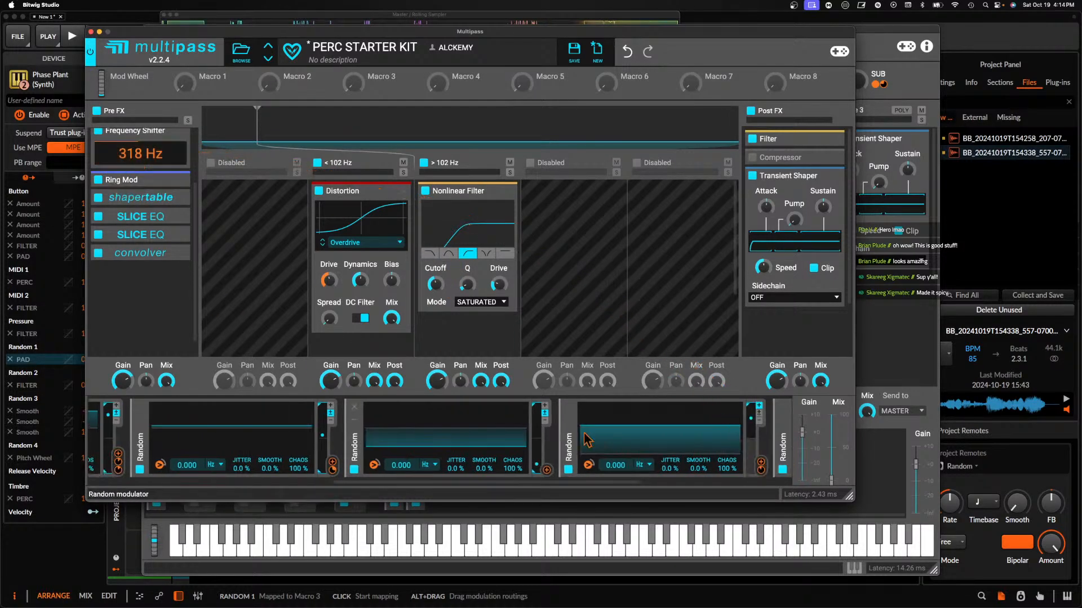
pyautogui.click(762, 465)
pyautogui.moveTo(436, 295); pyautogui.dragTo(436, 307)
pyautogui.click(422, 342)
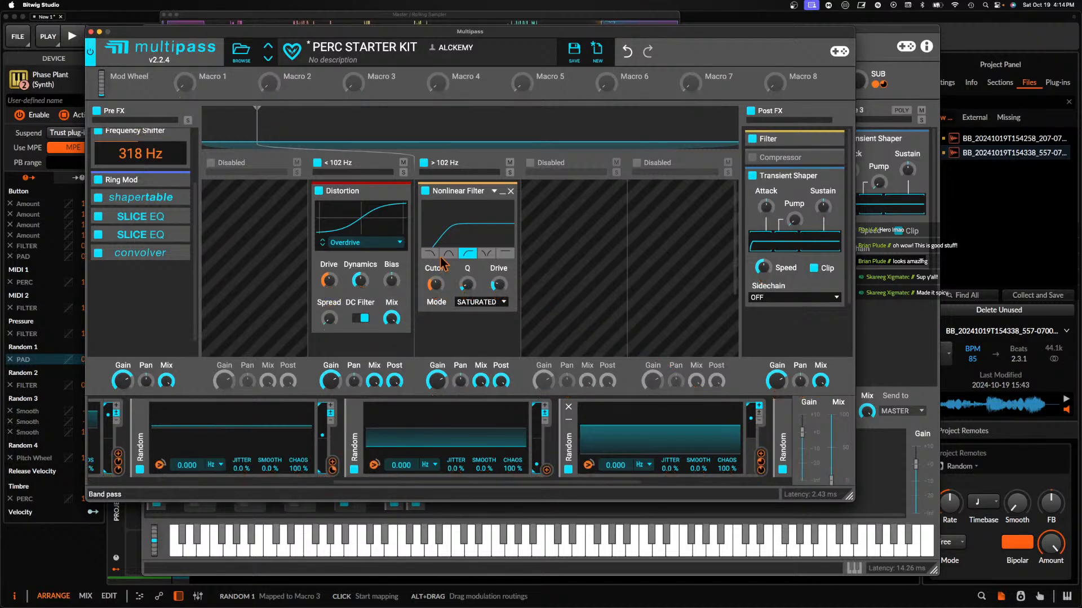
# Modulate the Nonlinear Filter's Q with the Curve modulator
pyautogui.hscroll(-10, 223, 451)
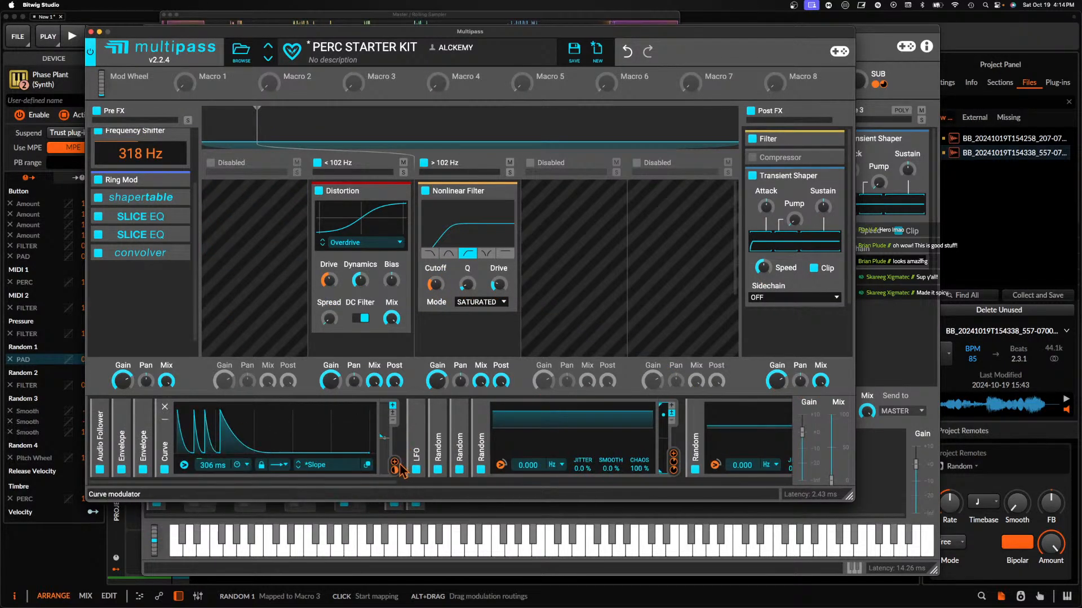
pyautogui.click(395, 469)
pyautogui.moveTo(467, 295); pyautogui.dragTo(467, 297)
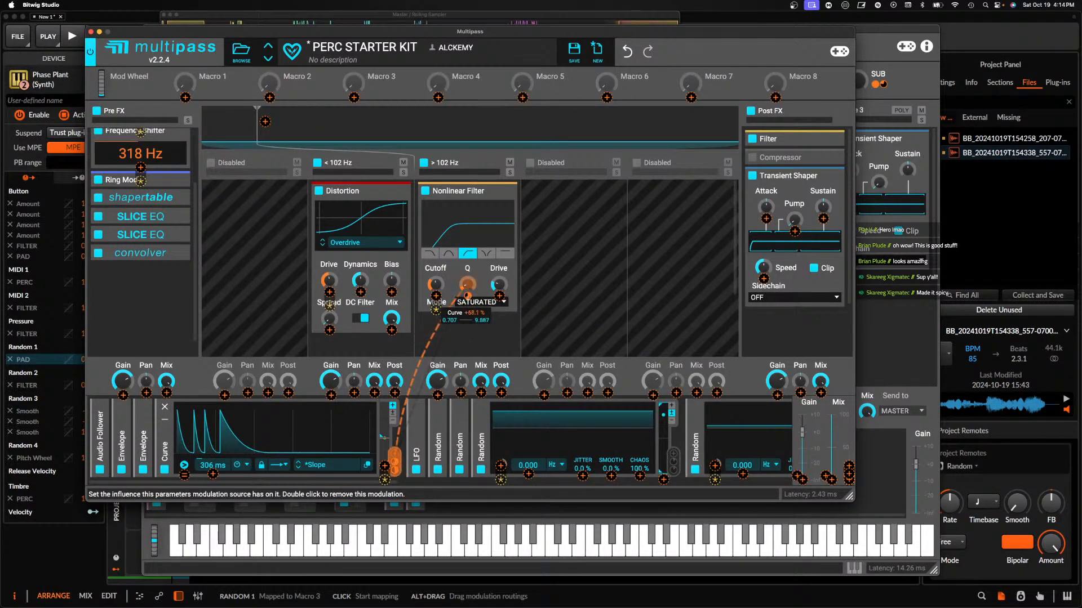
pyautogui.click(458, 286)
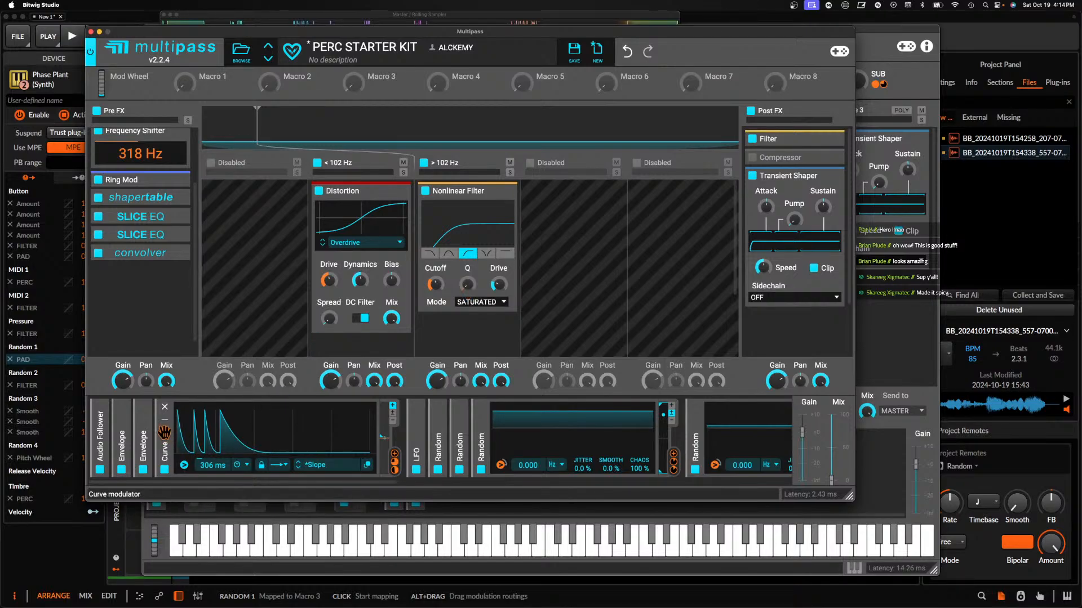
# Modulate the Nonlinear Filter's Q with the second Envelope, set its Drive to 68%, and collapse the filter
pyautogui.click(144, 421)
pyautogui.click(352, 454)
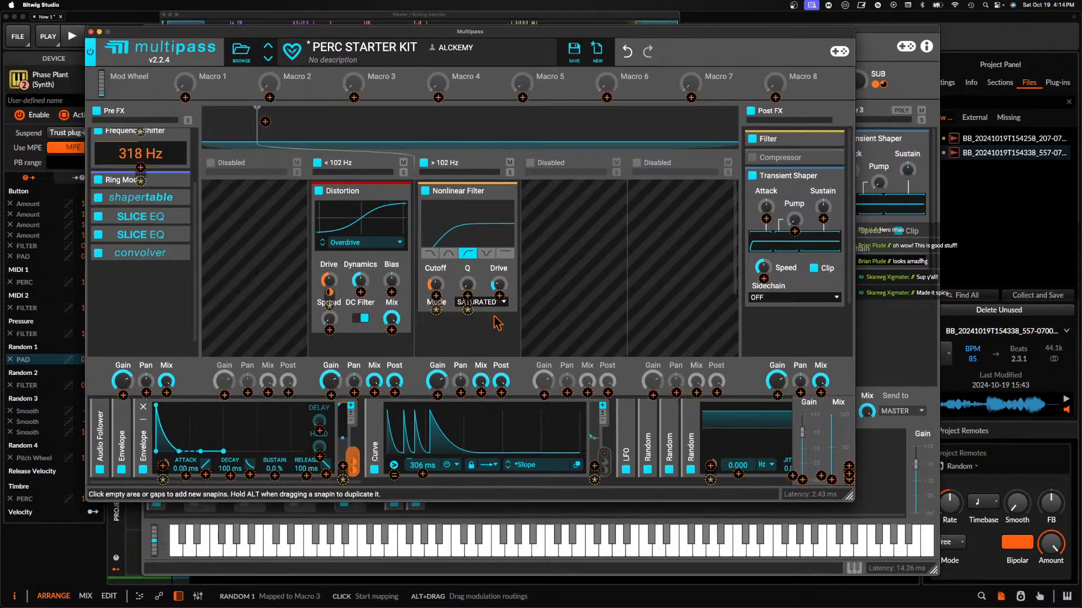
pyautogui.moveTo(467, 295); pyautogui.dragTo(467, 248)
pyautogui.click(482, 286)
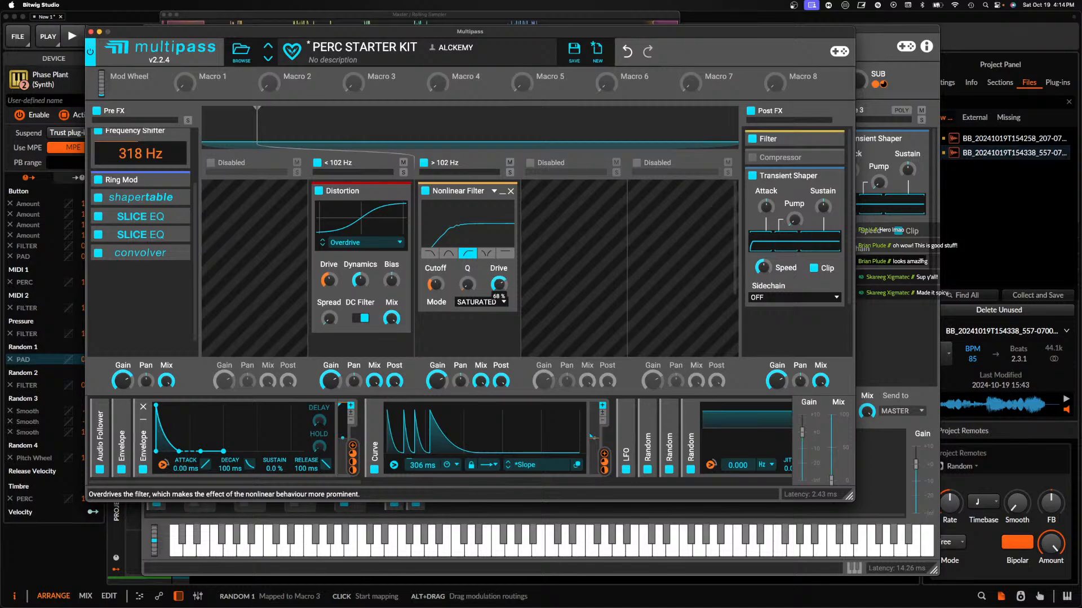
pyautogui.click(509, 195)
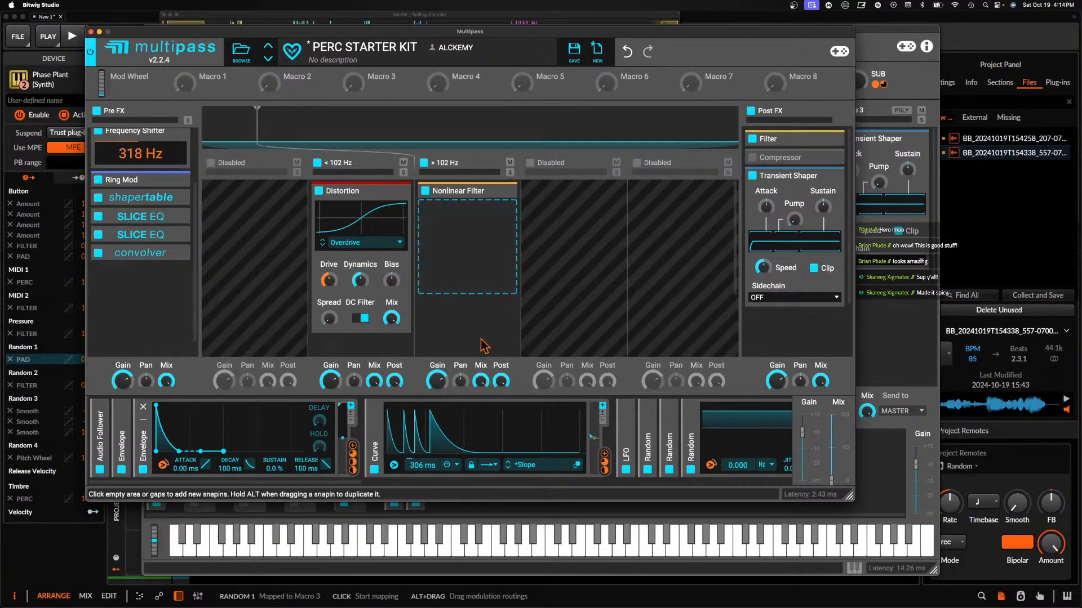
# Add a Bitcrush below the Nonlinear Filter in the band above 102 Hz and modulate its Mix with a Random modulator
pyautogui.click(473, 264)
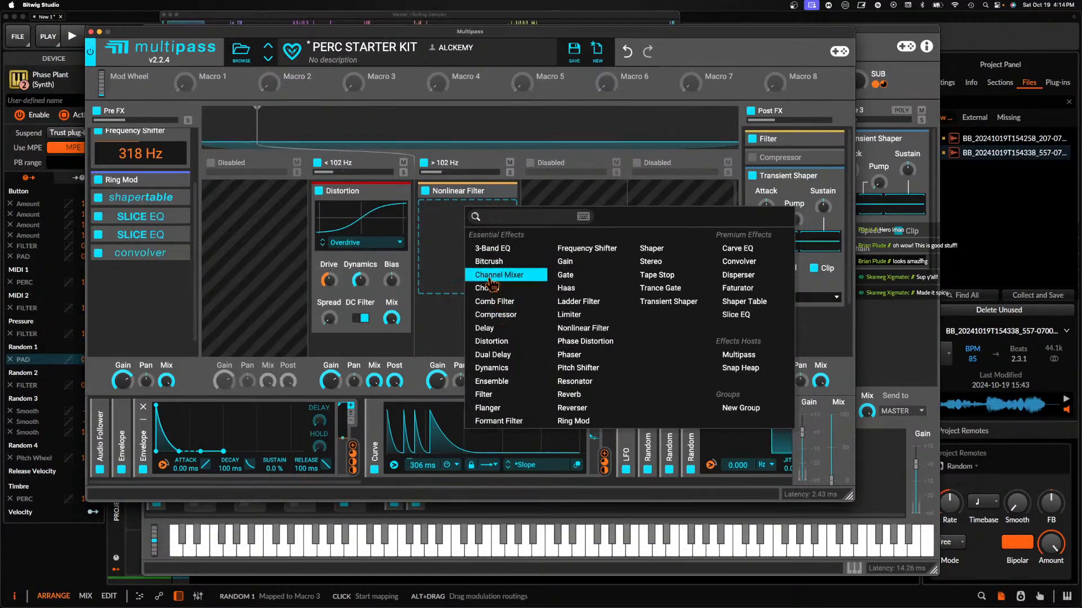
pyautogui.click(489, 261)
pyautogui.moveTo(465, 209); pyautogui.dragTo(465, 181)
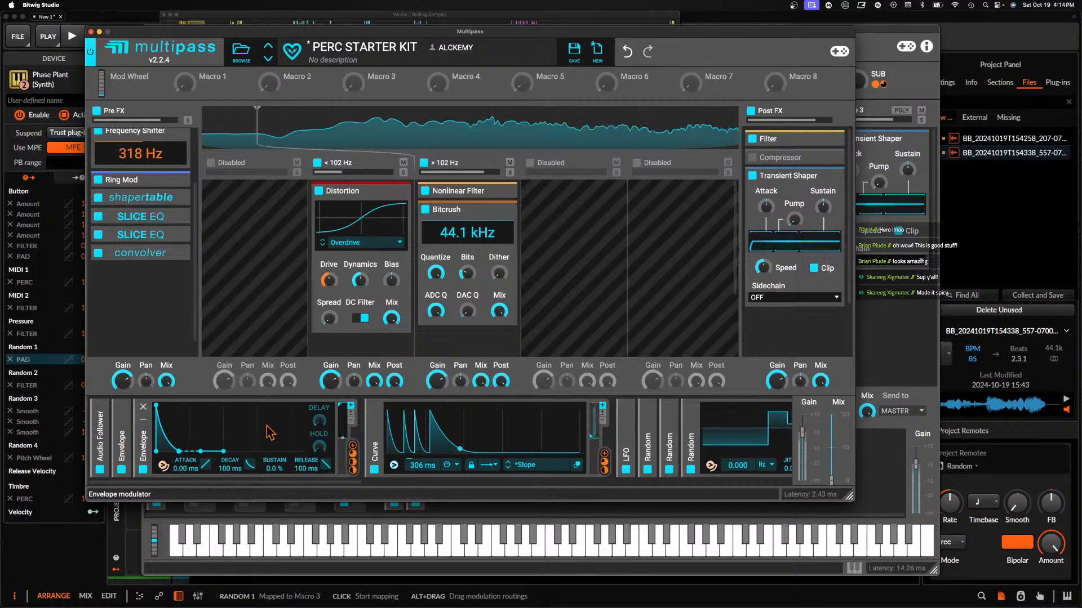
pyautogui.hscroll(2, 572, 420)
pyautogui.hscroll(6, 572, 420)
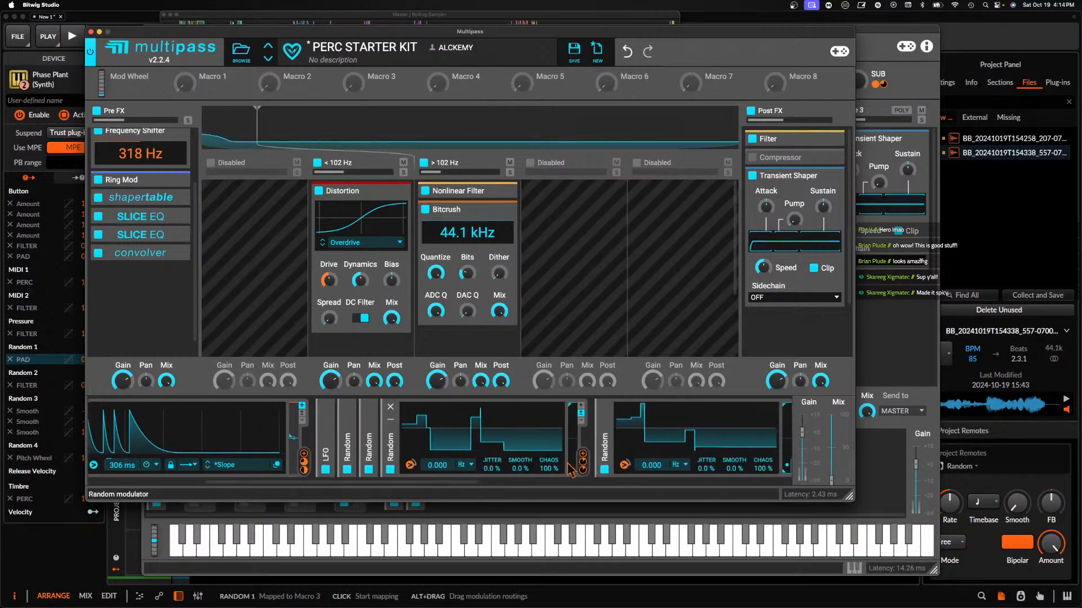
pyautogui.click(582, 459)
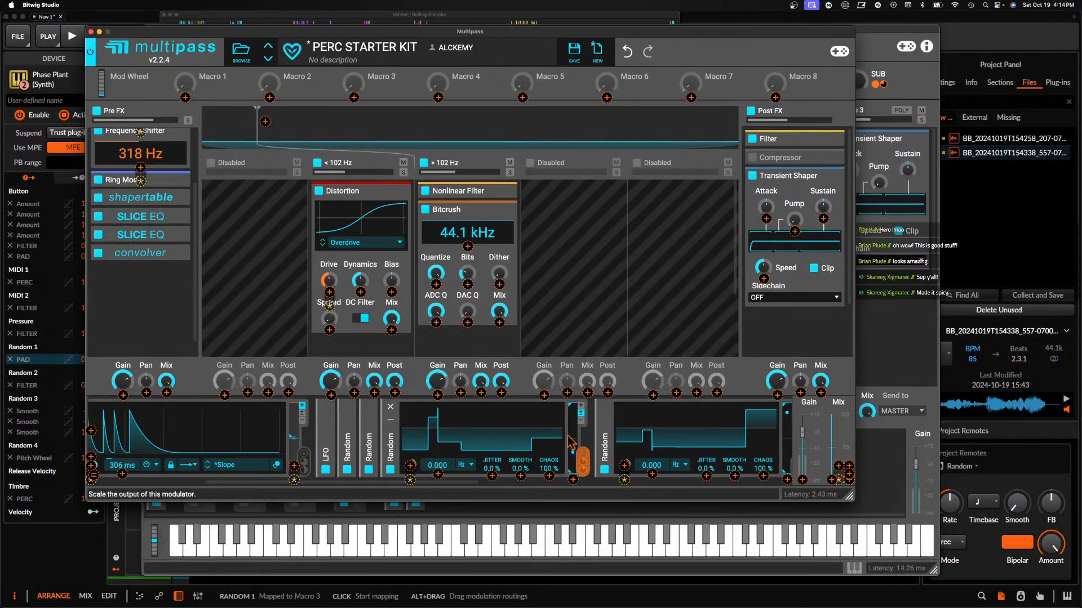
pyautogui.click(499, 322)
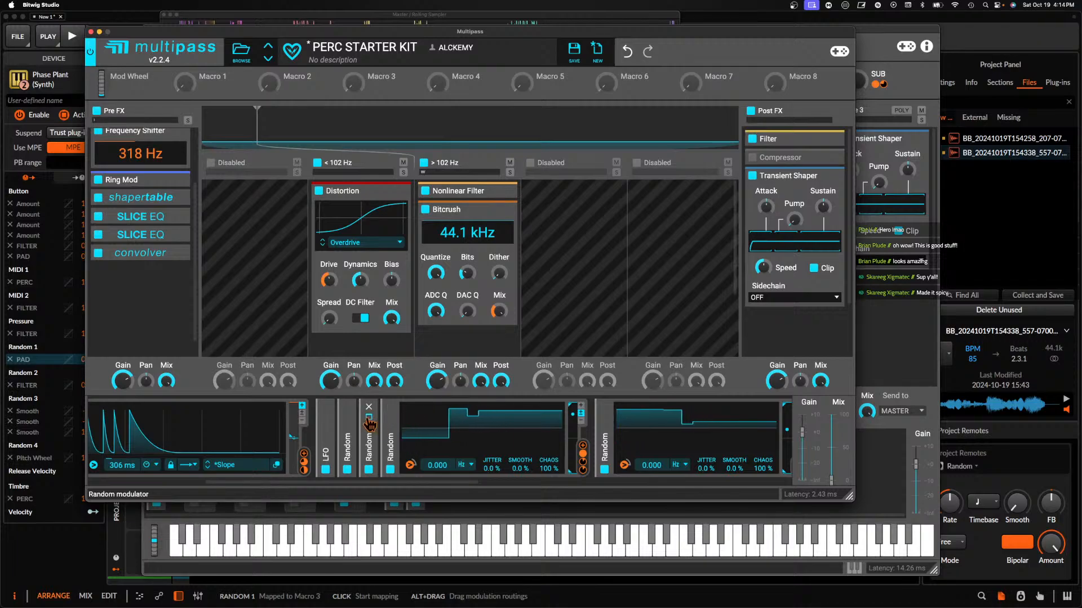
# Duplicate the last Random modulator and modulate the Bitcrush's Dither with the Random modulator beside the copy
pyautogui.click(369, 418)
pyautogui.moveTo(562, 476)
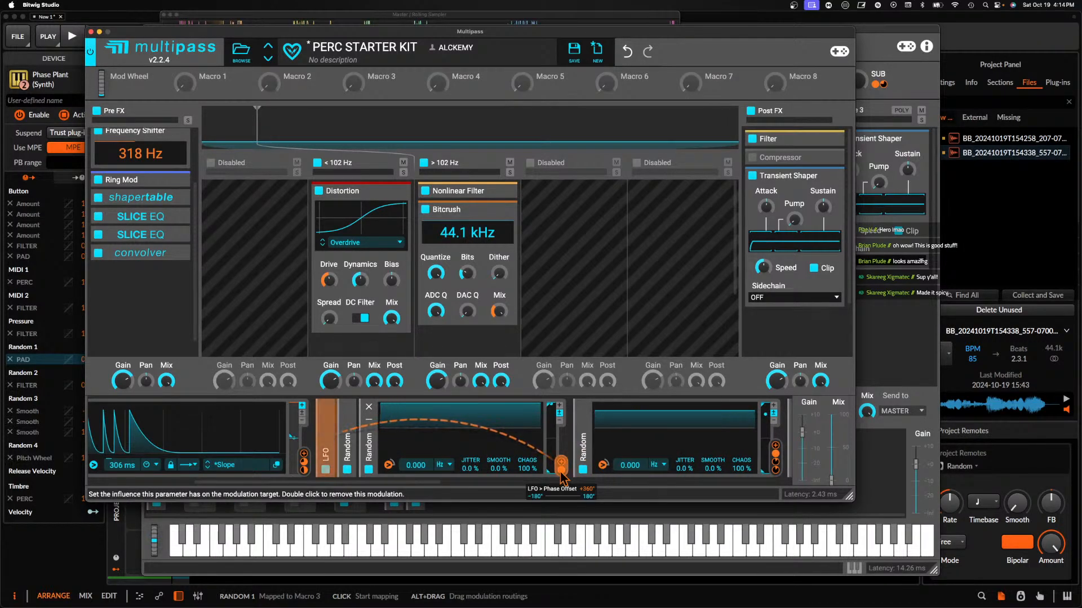
pyautogui.hscroll(10, 369, 427)
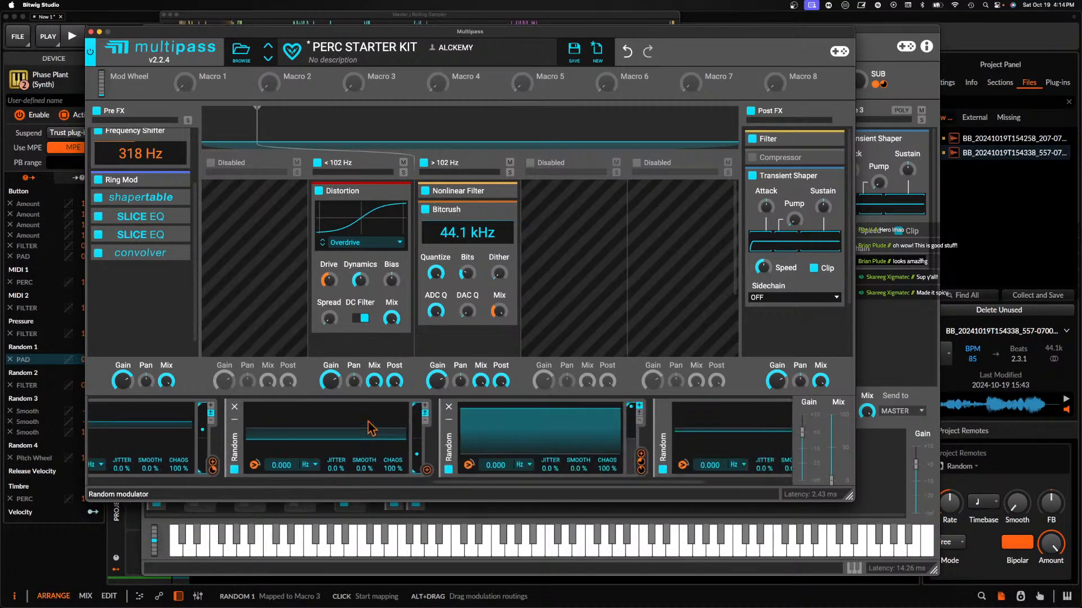
pyautogui.hscroll(3, 641, 482)
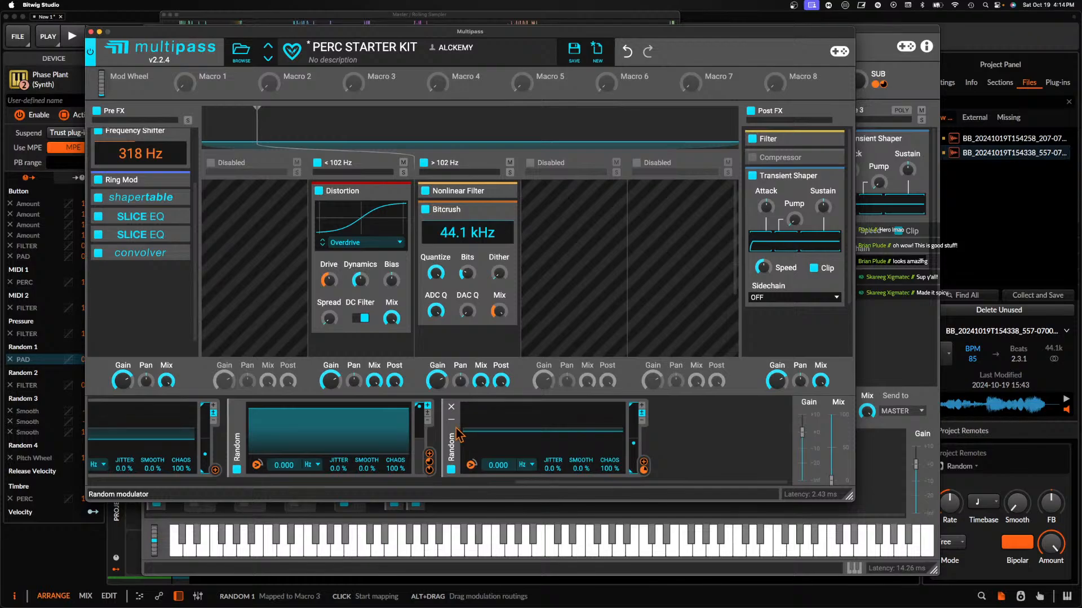
pyautogui.press('super+d')
pyautogui.click(643, 469)
pyautogui.moveTo(499, 284); pyautogui.dragTo(501, 272)
# Move the collapsed Bitcrush ahead of the Nonlinear Filter and expand the Post FX Filter
pyautogui.click(508, 249)
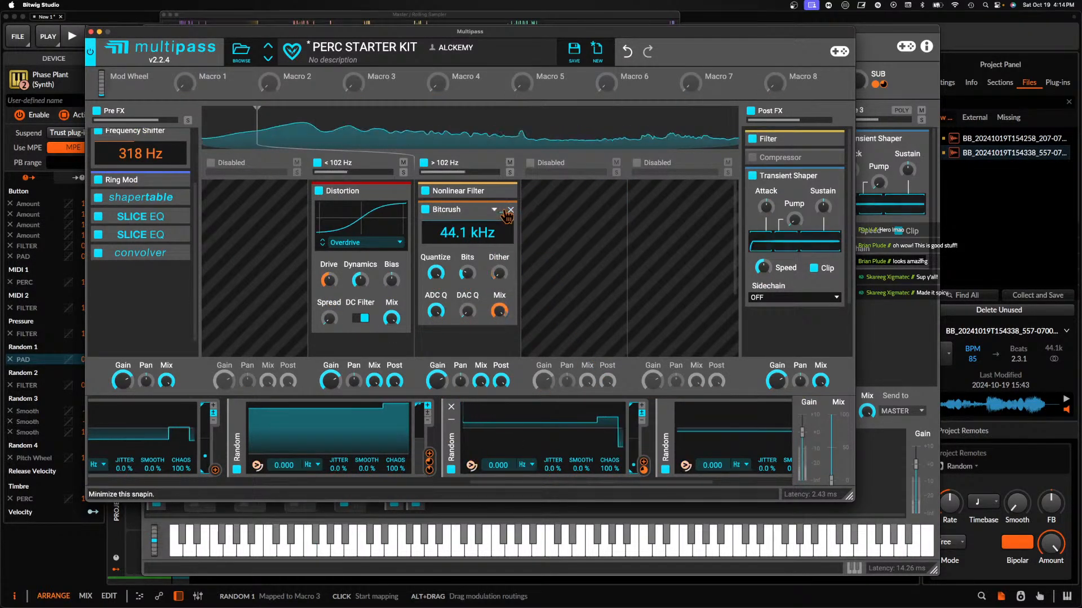
pyautogui.click(510, 210)
pyautogui.moveTo(495, 210); pyautogui.dragTo(496, 191)
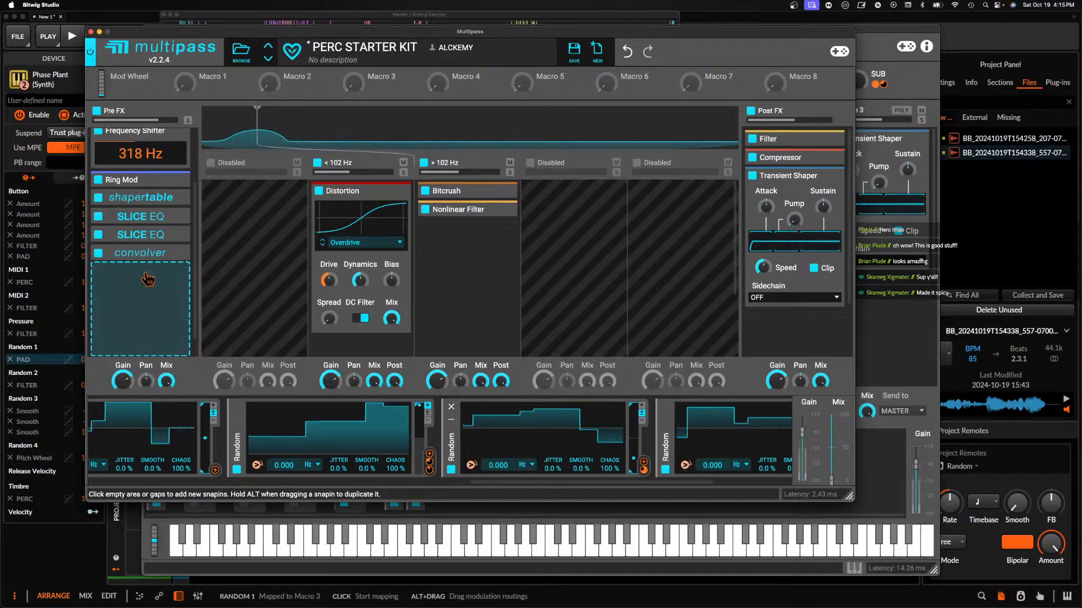
pyautogui.click(828, 140)
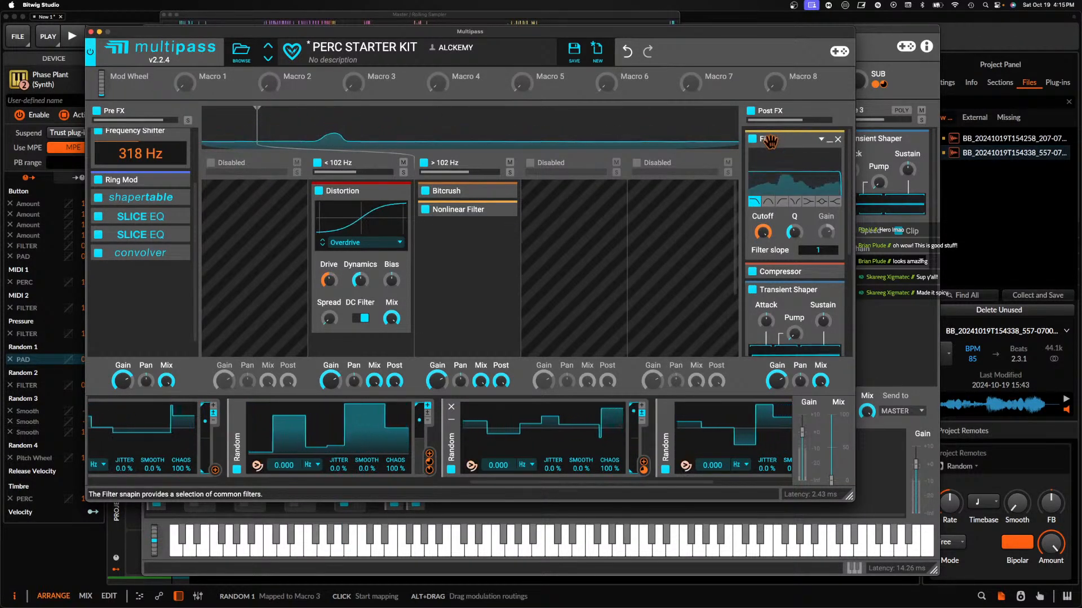
pyautogui.click(138, 279)
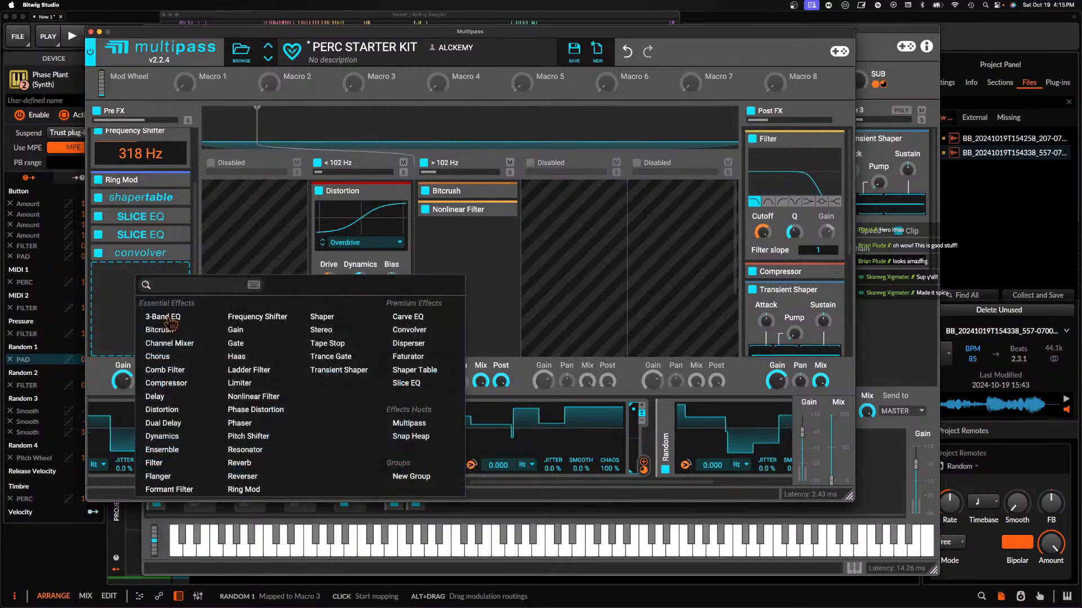
pyautogui.click(179, 463)
pyautogui.click(184, 271)
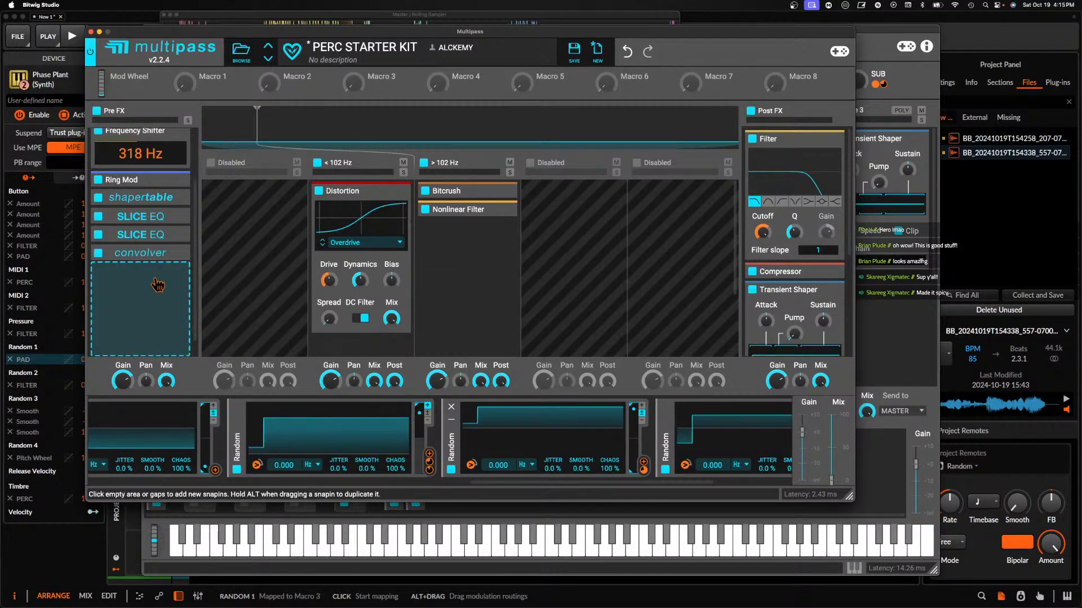
# Add a Slice EQ after the Convolver in Pre FX, with one cut filter at the low end and another at about 20 kHz
pyautogui.click(154, 279)
pyautogui.click(424, 388)
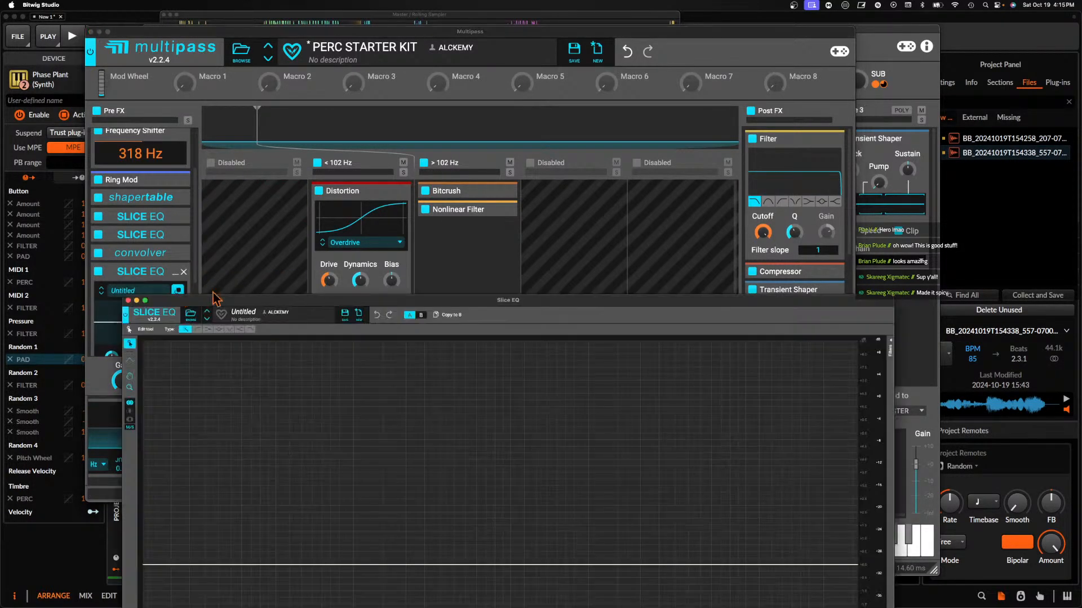
pyautogui.click(123, 385)
pyautogui.click(818, 388)
pyautogui.click(855, 171)
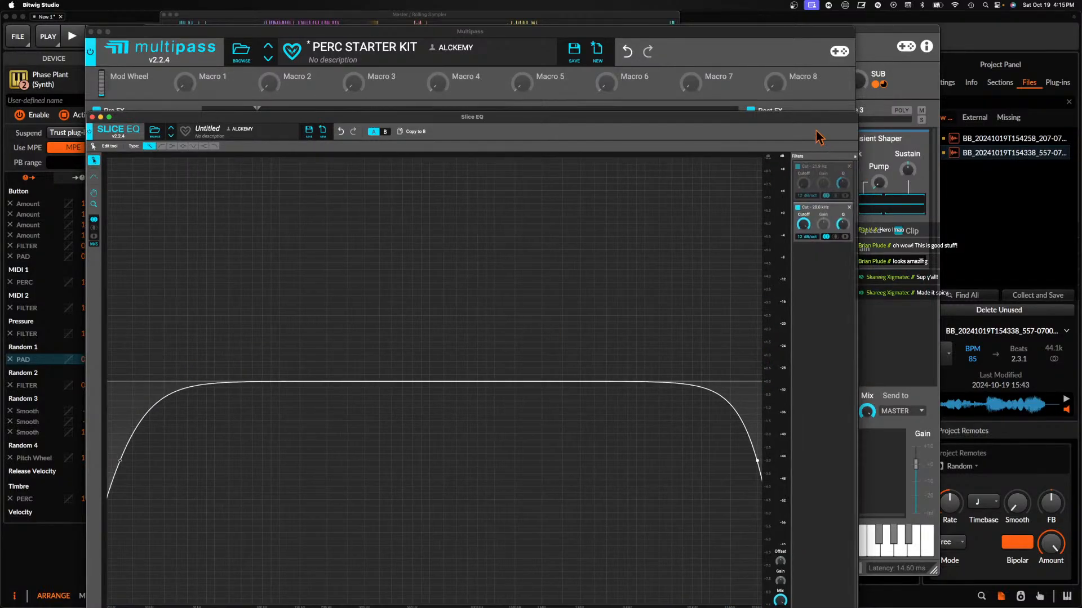
# Modulate the Slice EQ's low-end cut filter cutoff upward with a Random modulator
pyautogui.moveTo(808, 119); pyautogui.dragTo(579, 77)
pyautogui.hscroll(4, 672, 461)
pyautogui.hscroll(4, 674, 465)
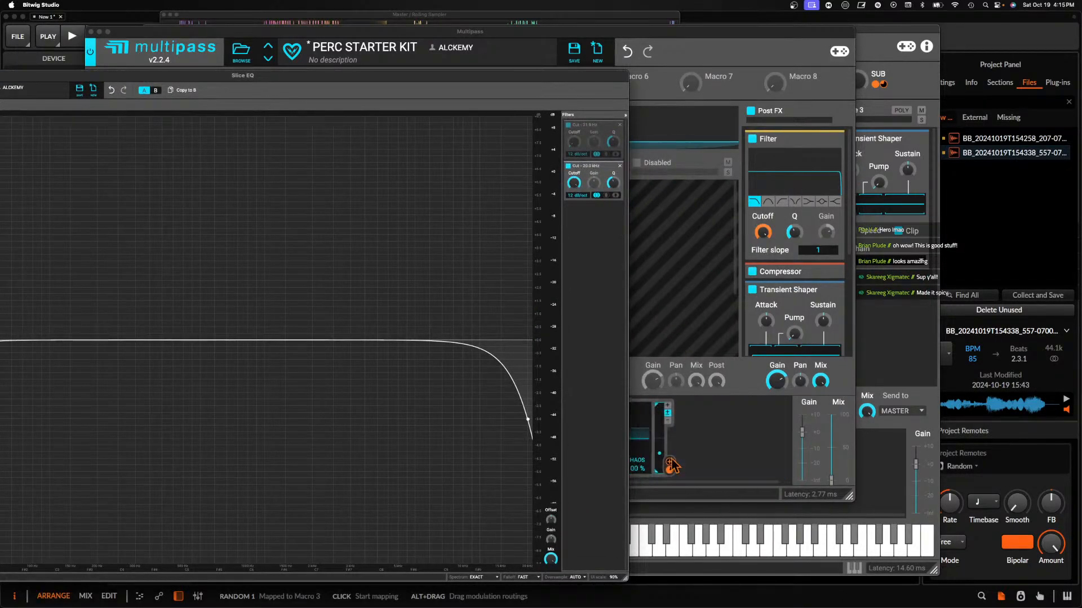
pyautogui.hscroll(6, 675, 465)
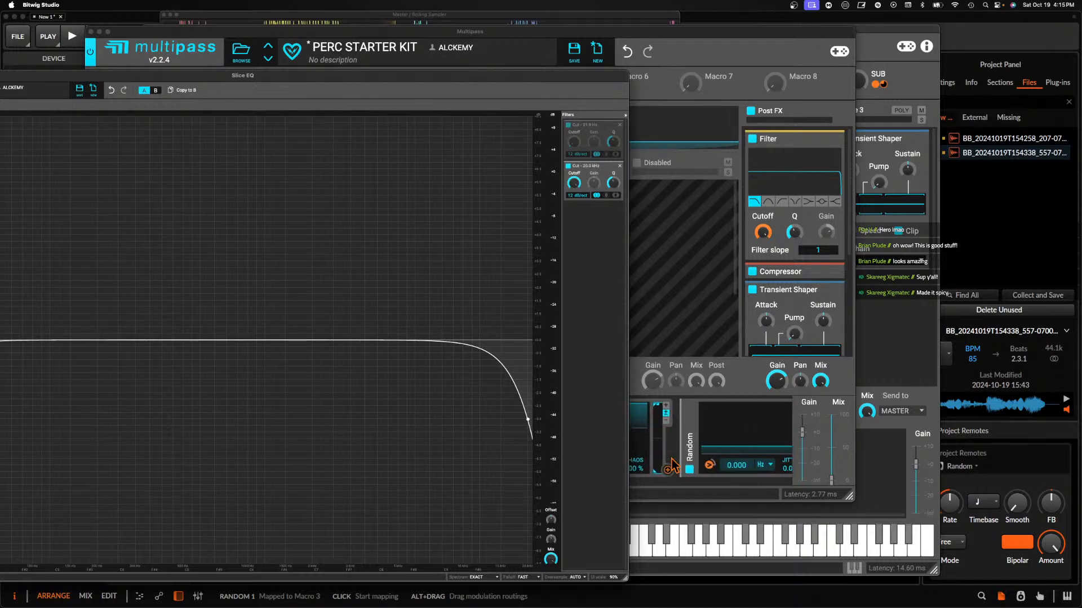
pyautogui.click(752, 470)
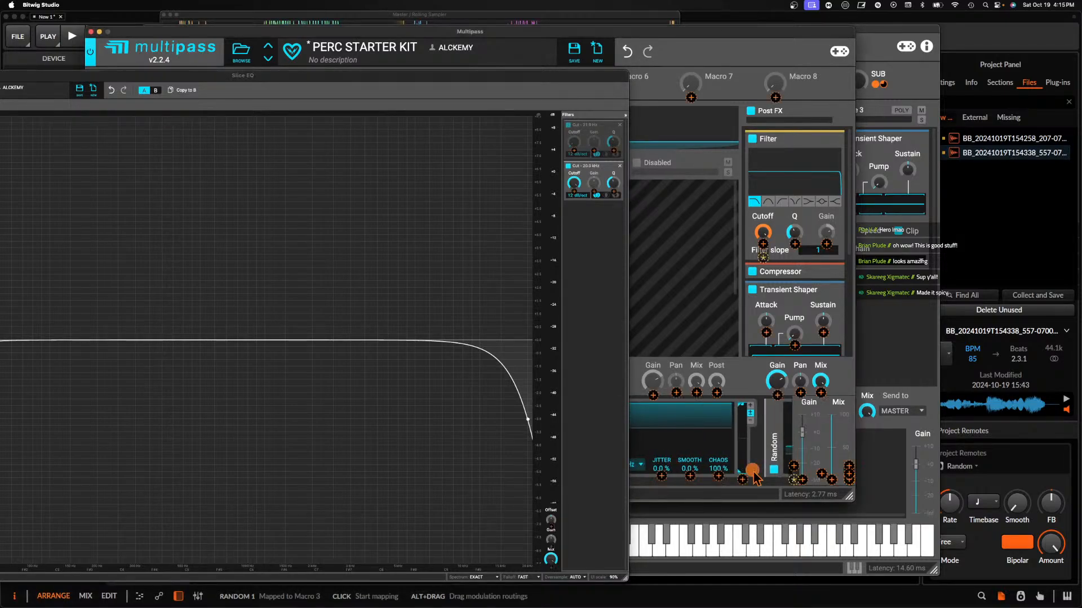
pyautogui.moveTo(575, 151); pyautogui.dragTo(574, 141)
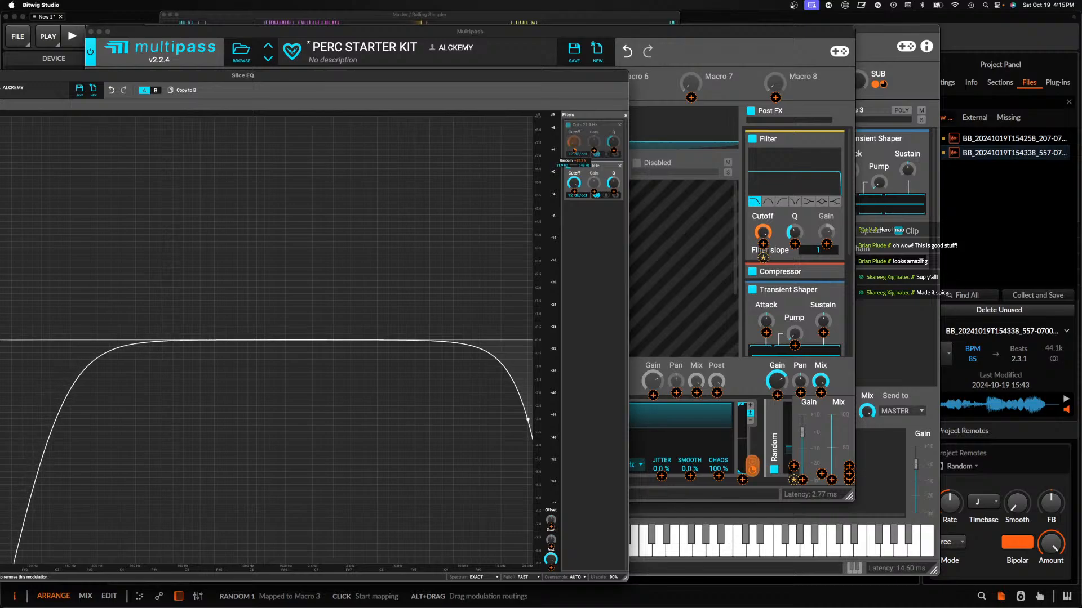
pyautogui.click(585, 232)
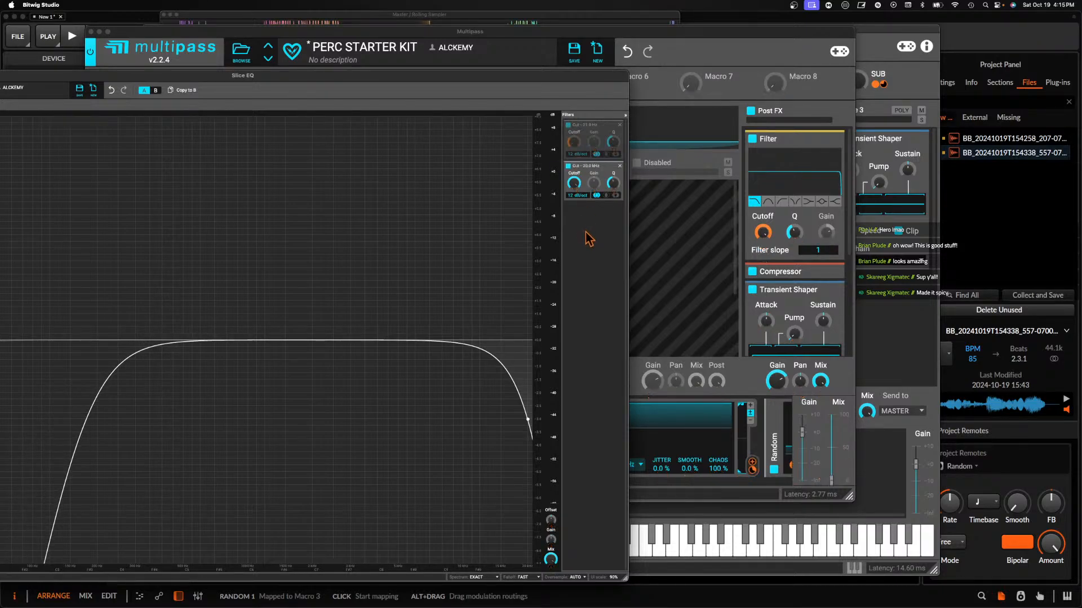
# Modulate the cutoff of the Slice EQ's high-end cut filter downward with another Random modulator
pyautogui.hscroll(3, 679, 421)
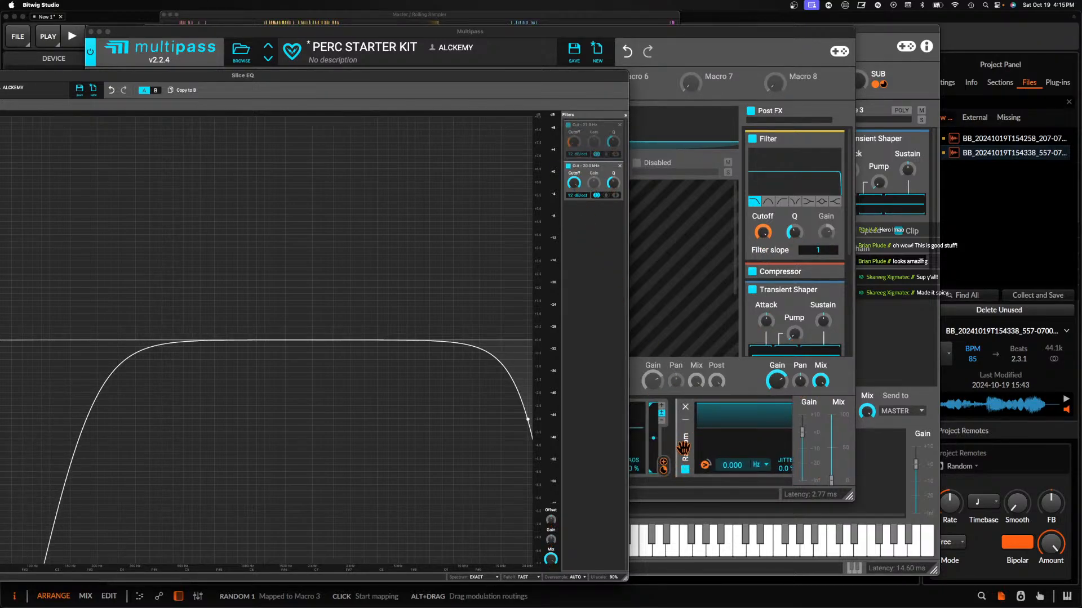
pyautogui.hscroll(-2, 683, 449)
pyautogui.click(683, 470)
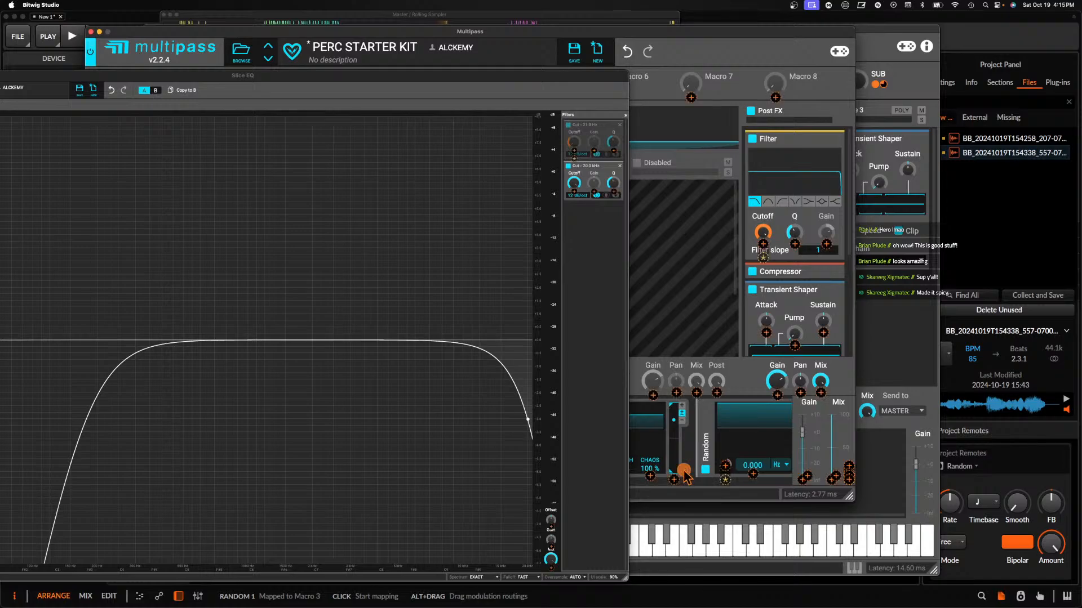
pyautogui.moveTo(577, 201); pyautogui.dragTo(577, 217)
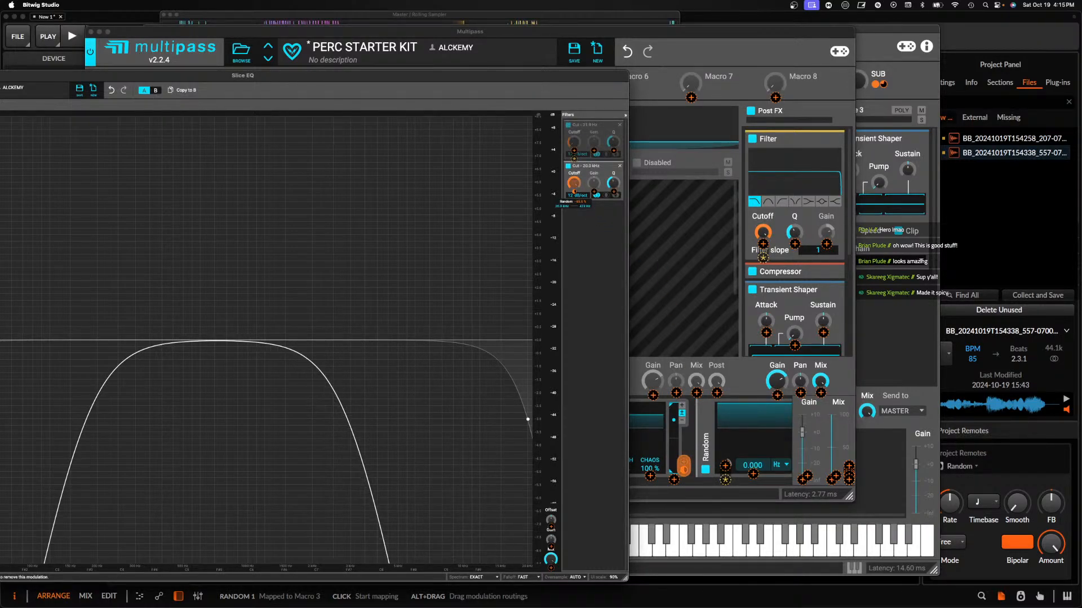
# Close the Slice EQ editor, and collapse the new Slice EQ and the 318 Hz Frequency Shifter in Pre FX
pyautogui.click(548, 79)
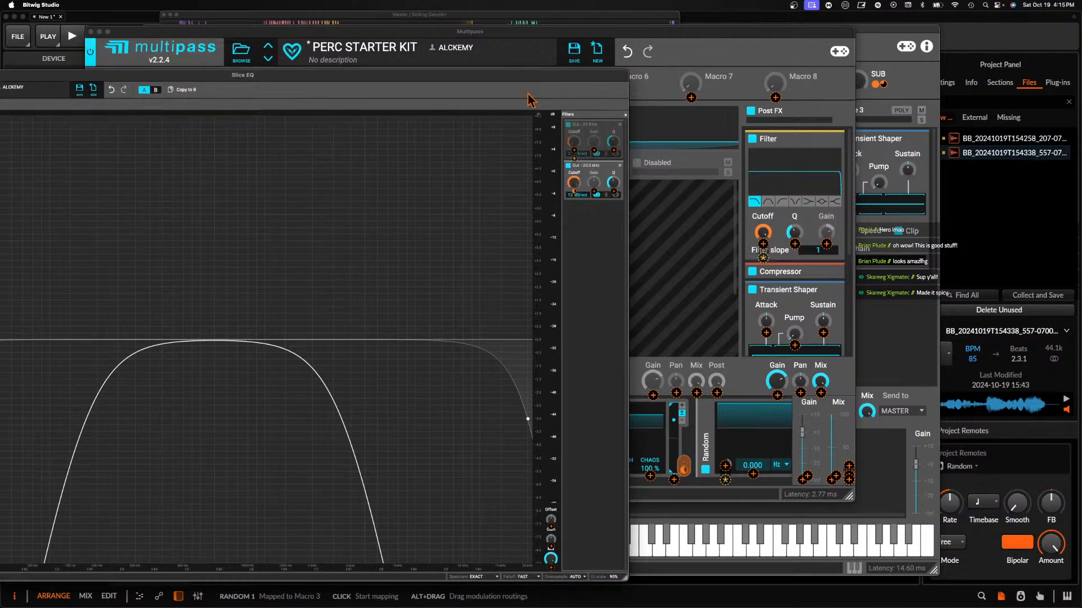
pyautogui.moveTo(85, 75); pyautogui.dragTo(363, 69)
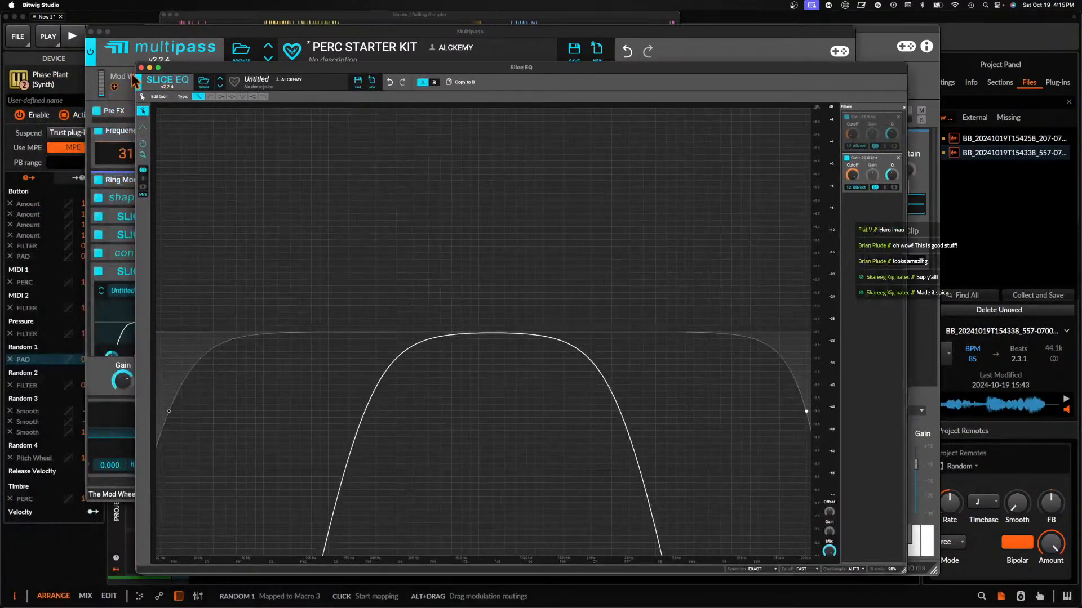
pyautogui.click(141, 68)
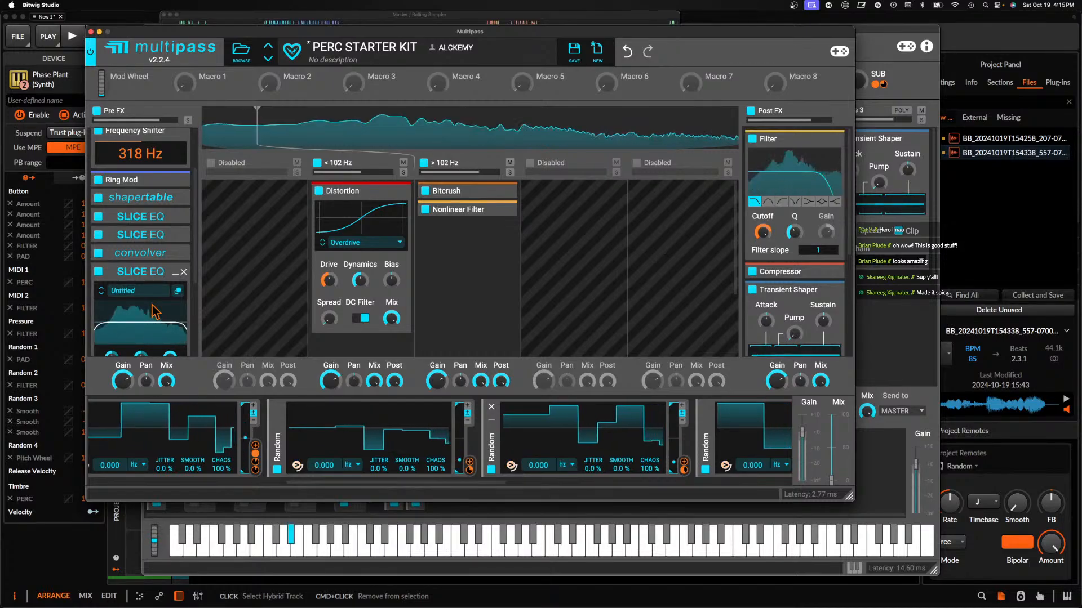
pyautogui.click(177, 280)
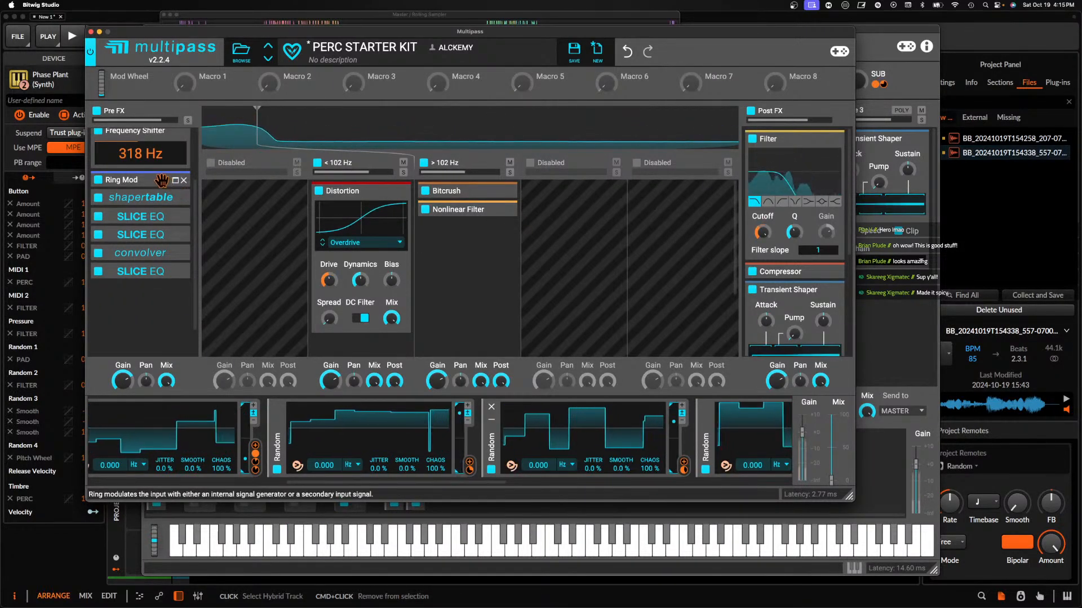
pyautogui.scroll(3, 150, 152)
pyautogui.click(174, 200)
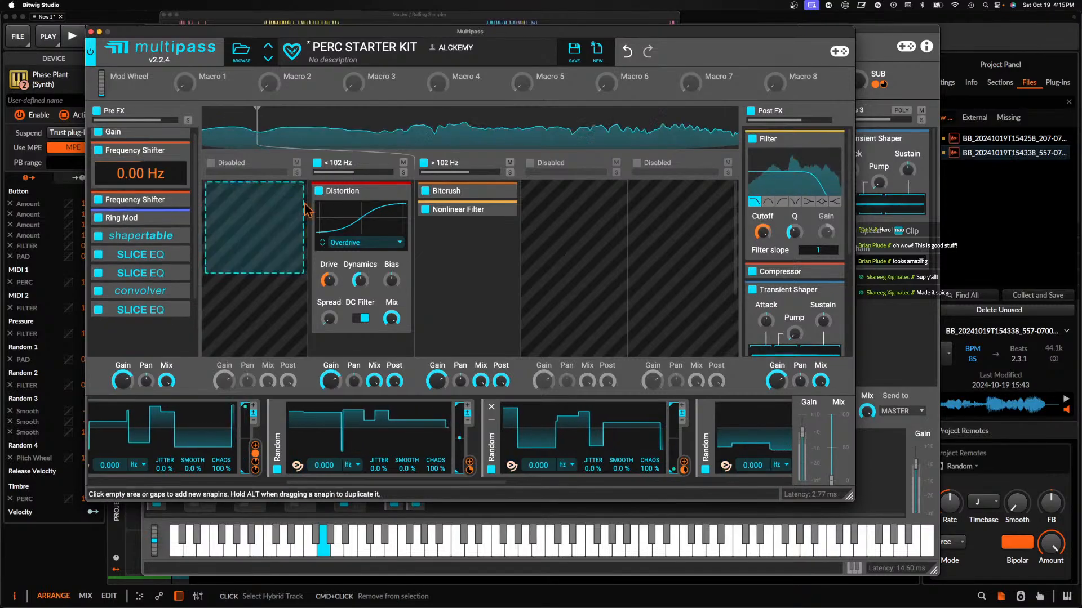
# Try a Ring Mod with low-pass noise as modulator between the Bitcrush and the Nonlinear Filter, and remove it
pyautogui.click(460, 191)
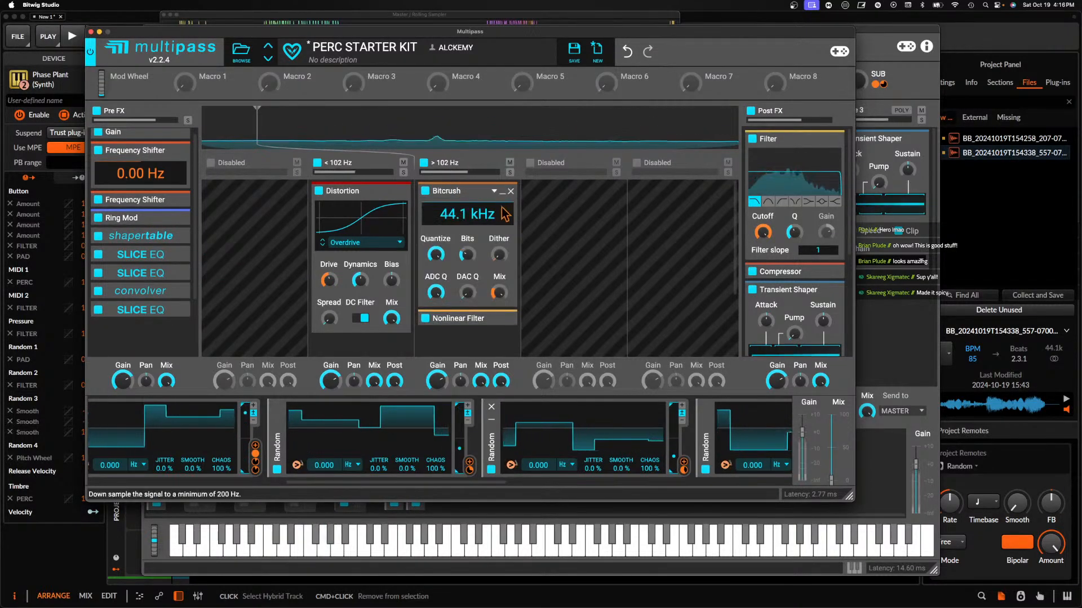
pyautogui.click(481, 194)
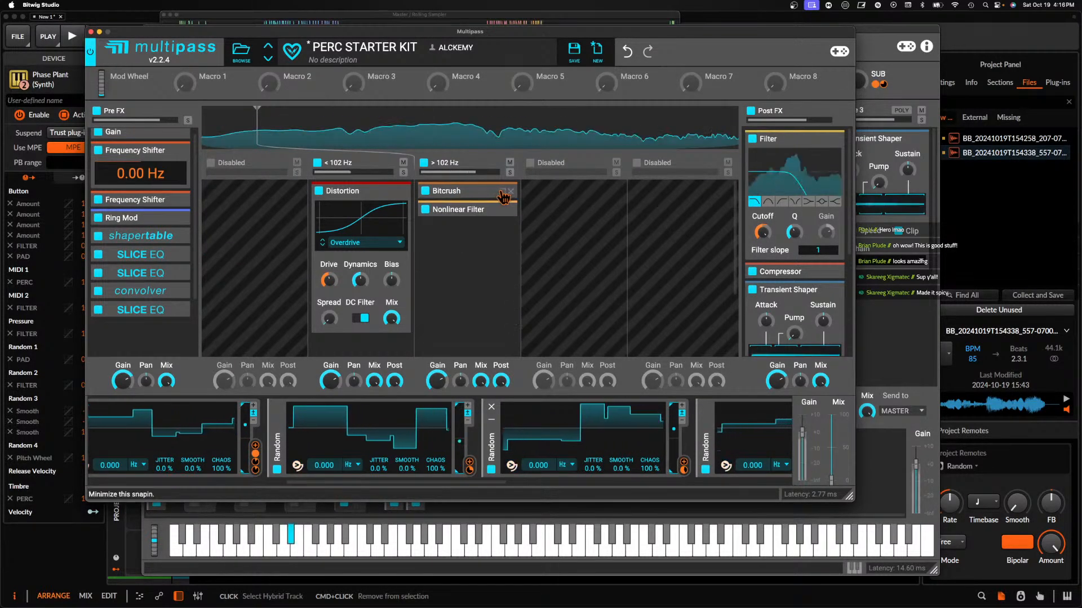
pyautogui.click(481, 200)
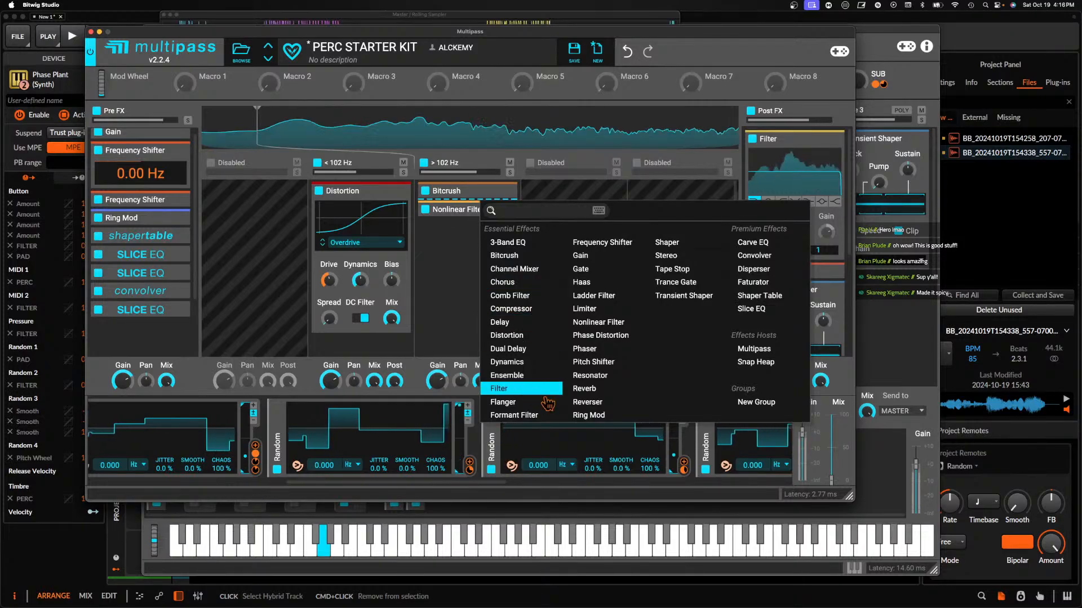
pyautogui.click(589, 415)
pyautogui.click(445, 351)
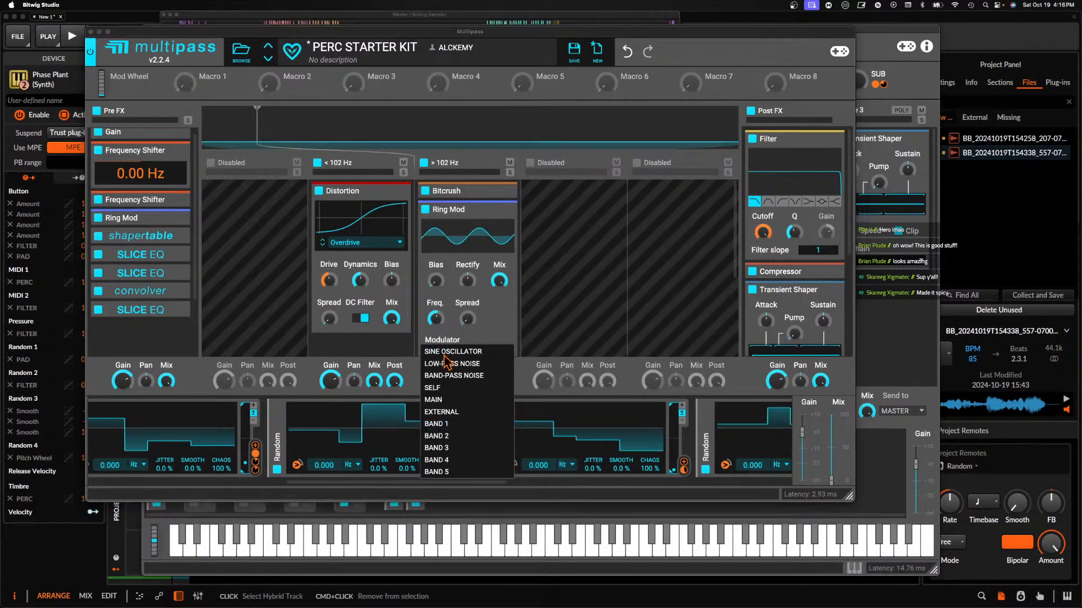
pyautogui.click(445, 365)
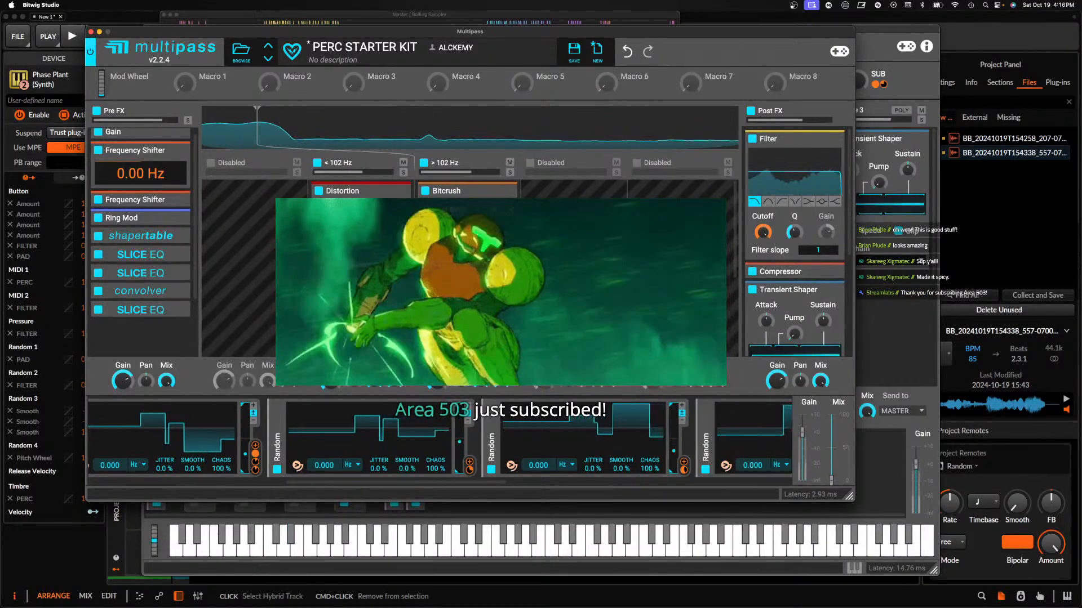
pyautogui.scroll(-2, 465, 271)
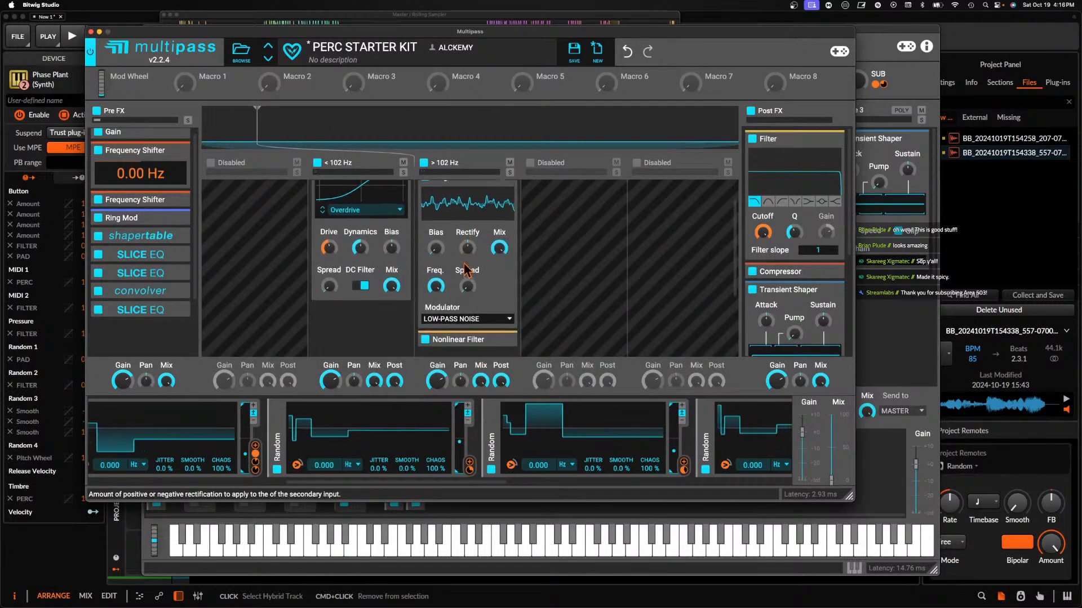
pyautogui.scroll(2, 467, 271)
pyautogui.click(512, 210)
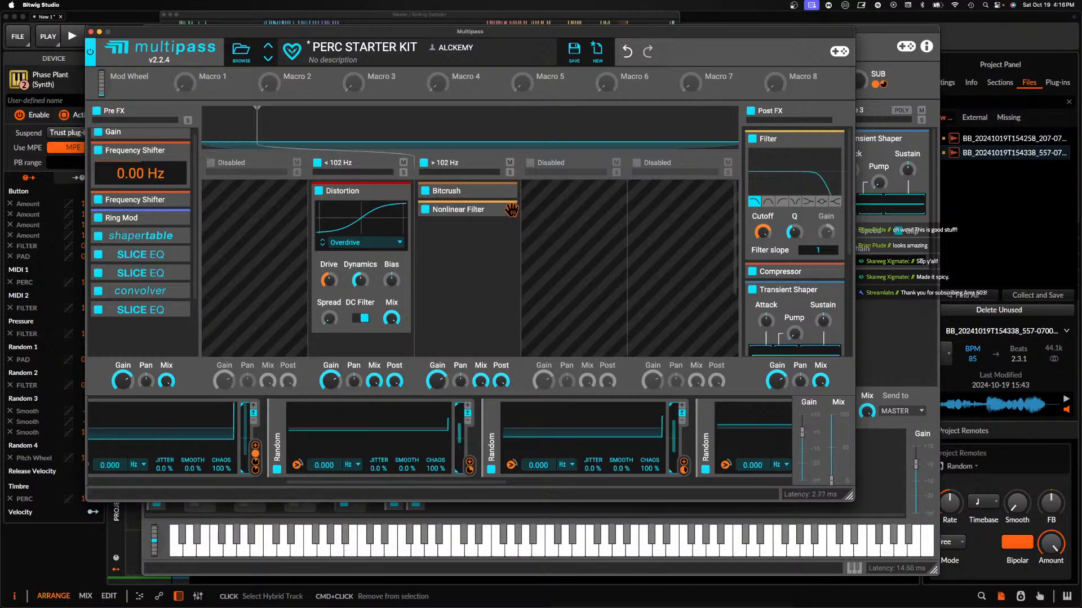
# Expand the Bitcrush in the band above 102 Hz, and dismiss the effect list opened before the Nonlinear Filter
pyautogui.click(467, 191)
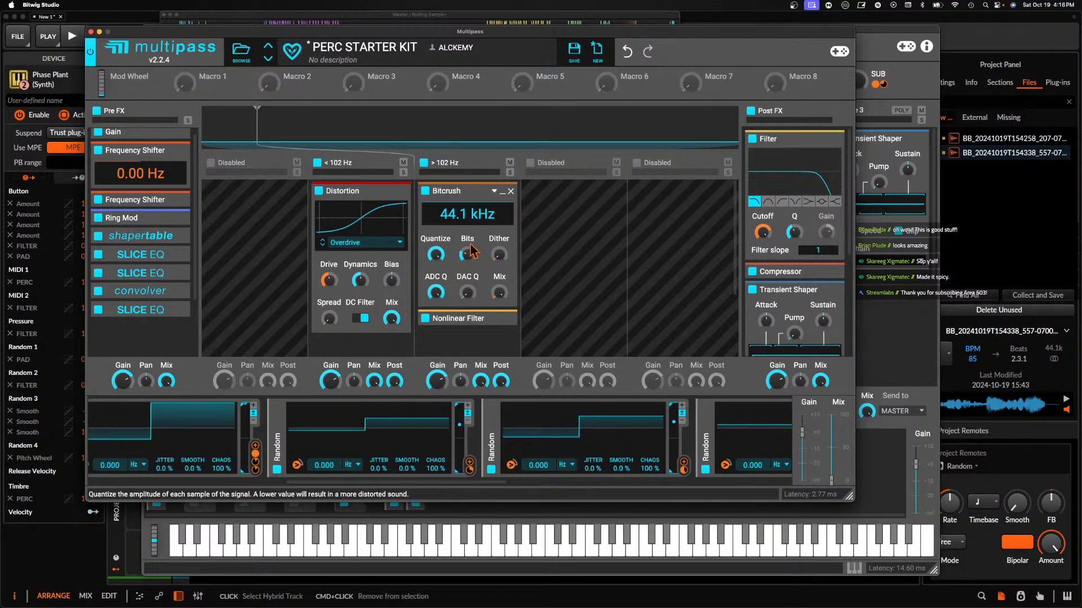
pyautogui.click(459, 310)
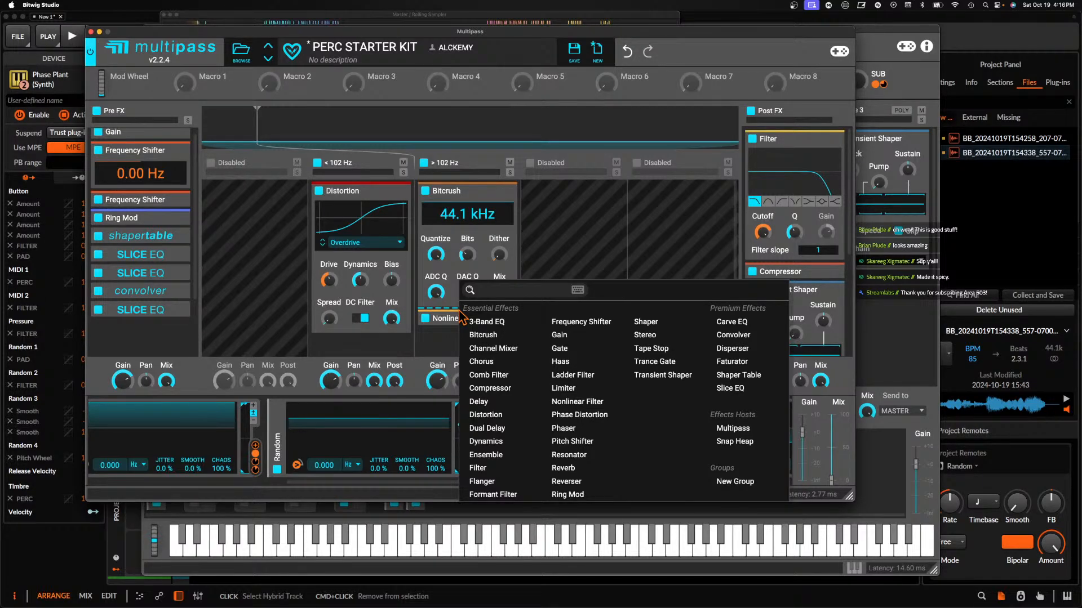
pyautogui.click(138, 231)
# Check the existing Shaper Table in Pre FX and collapse it, and insert another Shaper Table directly after the Ring Mod
pyautogui.click(181, 237)
pyautogui.scroll(-3, 131, 254)
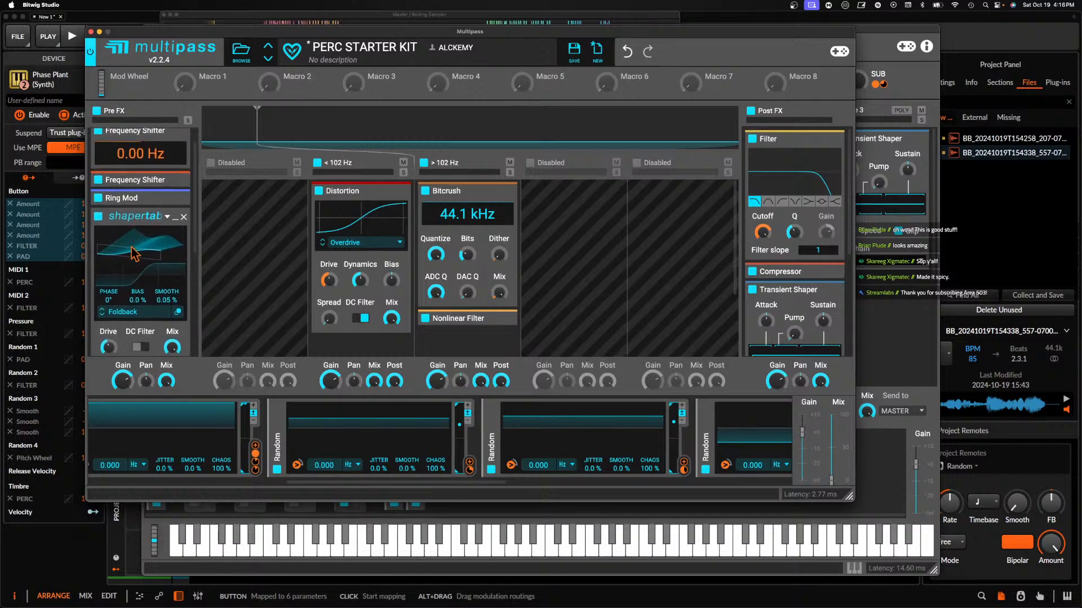
pyautogui.click(176, 198)
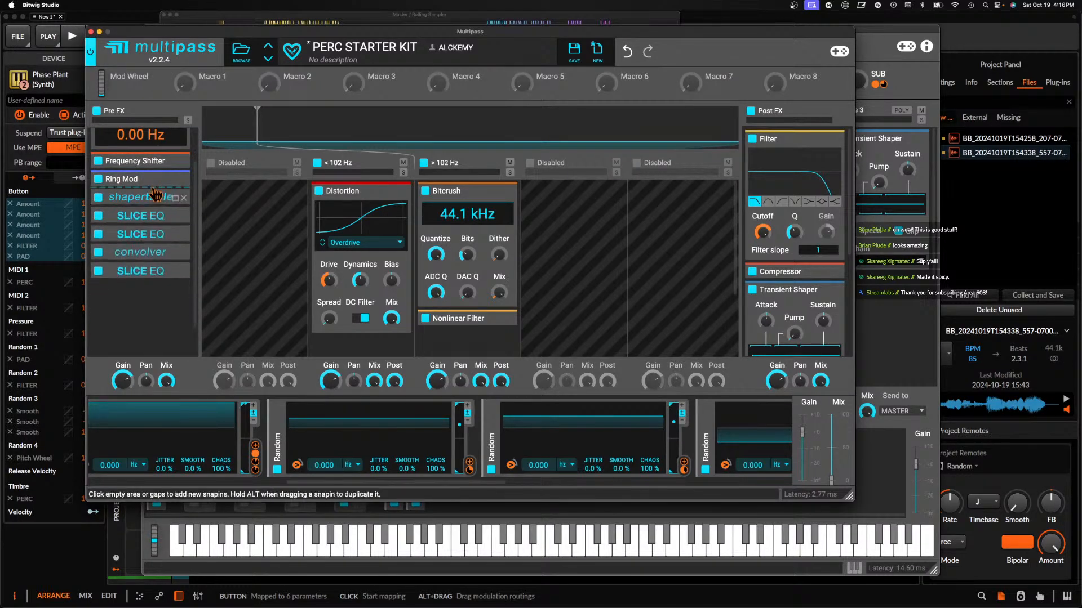
pyautogui.click(152, 188)
pyautogui.click(422, 284)
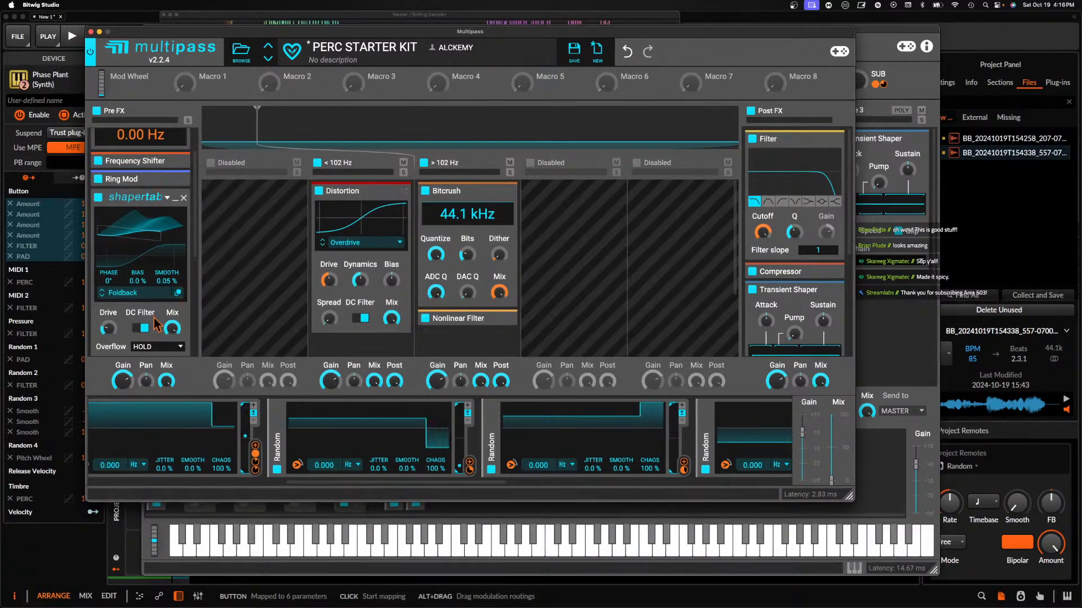
# Load the NEST OF EVIL wavetable from the user folder REQUIEM 3 TABLES into the new Shaper Table
pyautogui.click(133, 302)
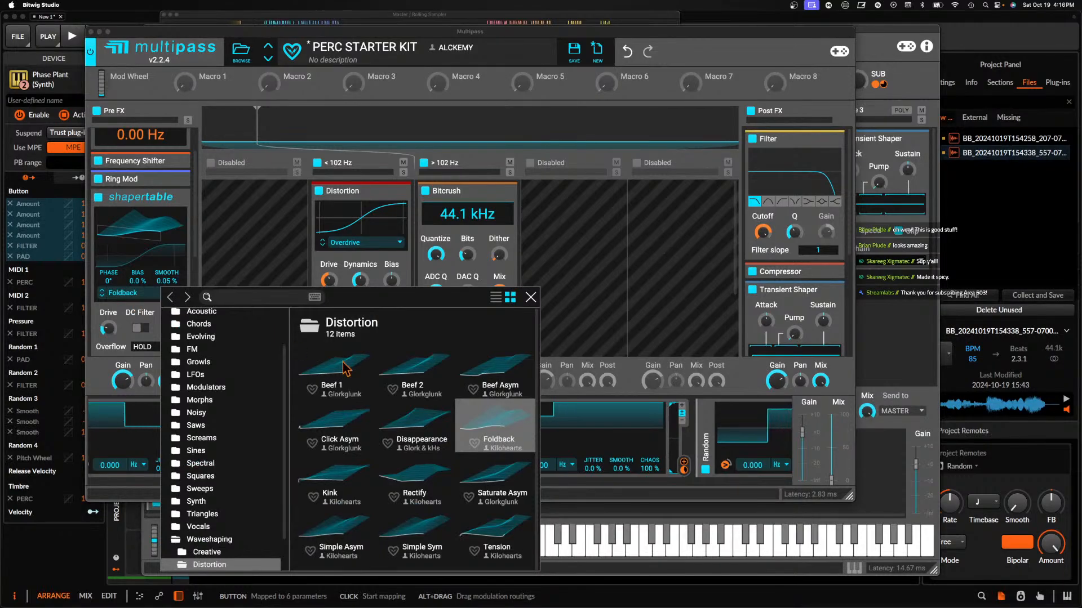
pyautogui.scroll(3, 206, 368)
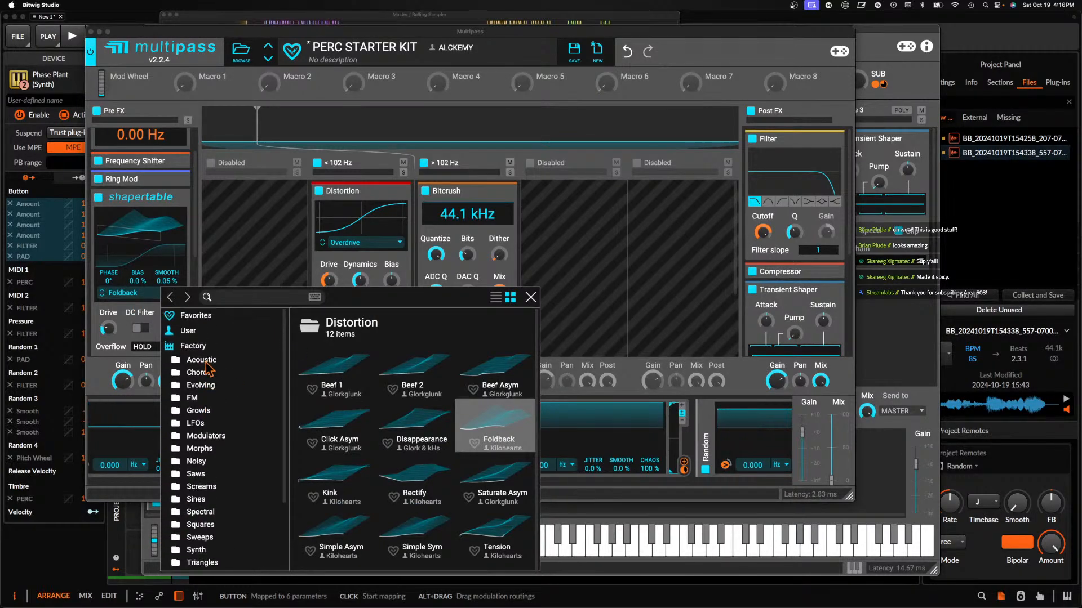
pyautogui.click(198, 333)
pyautogui.scroll(-2, 344, 404)
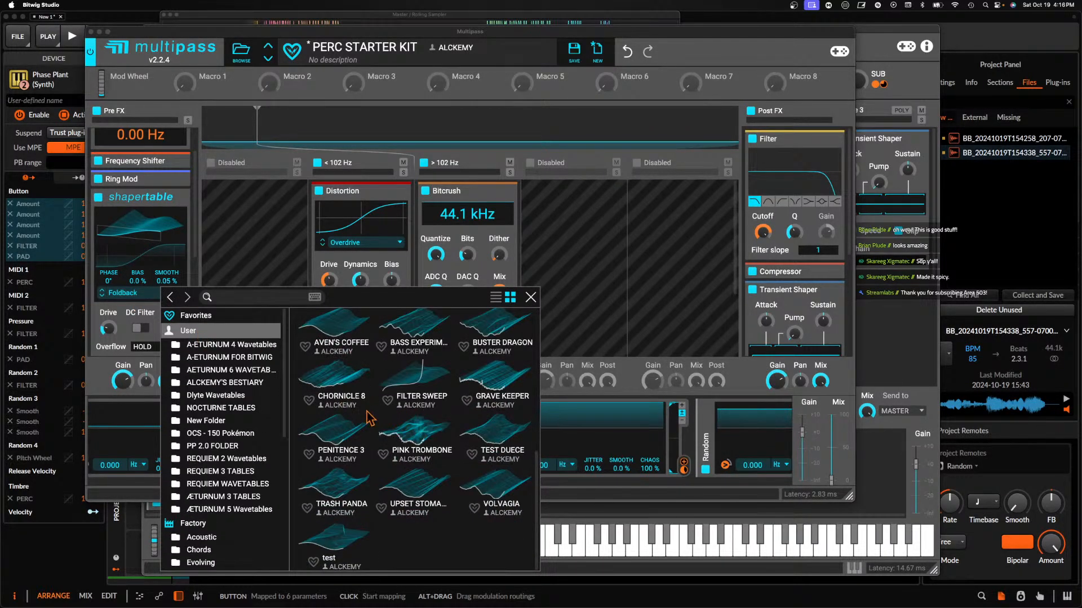
pyautogui.click(230, 473)
pyautogui.scroll(-1, 385, 431)
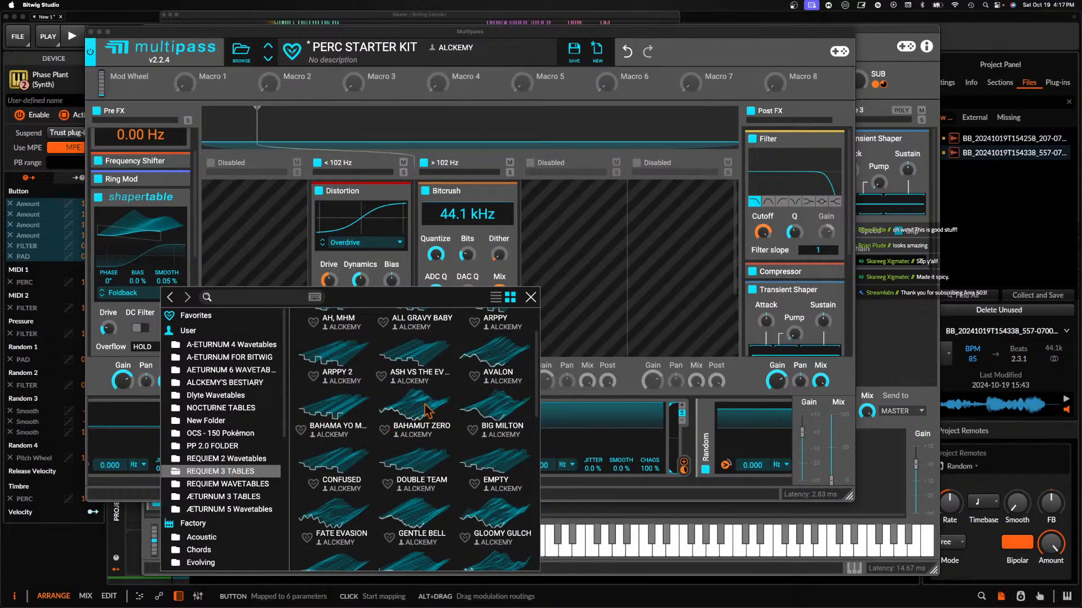
pyautogui.scroll(-6, 418, 410)
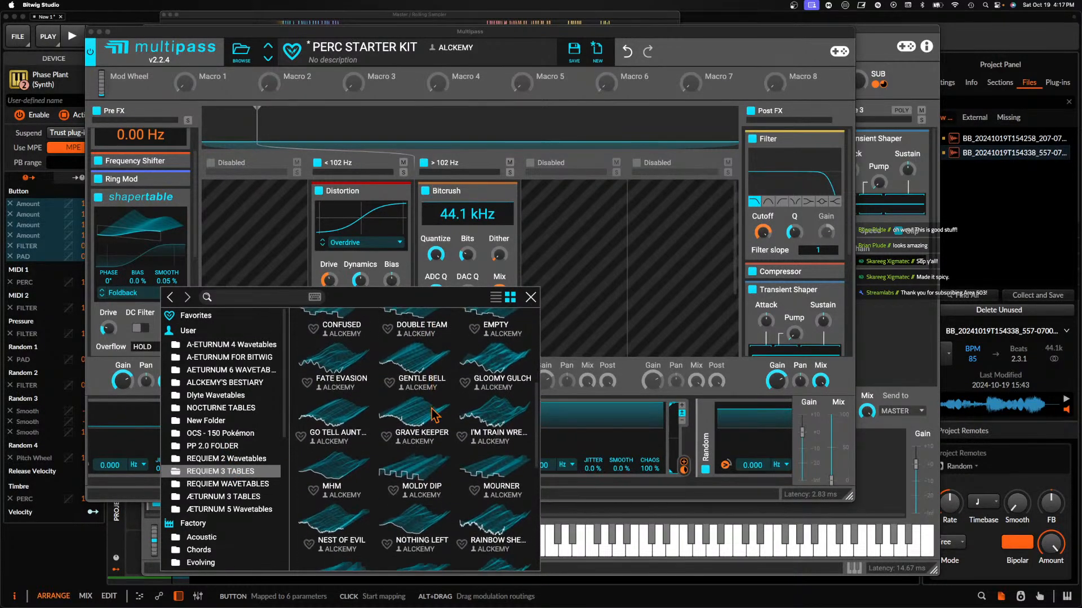
pyautogui.click(345, 497)
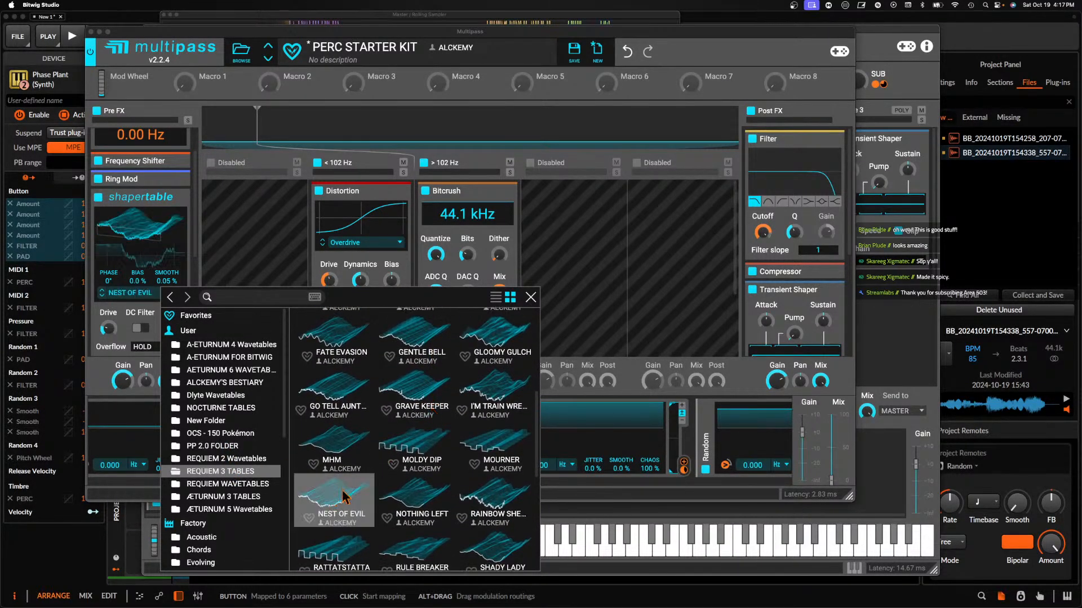
pyautogui.click(530, 297)
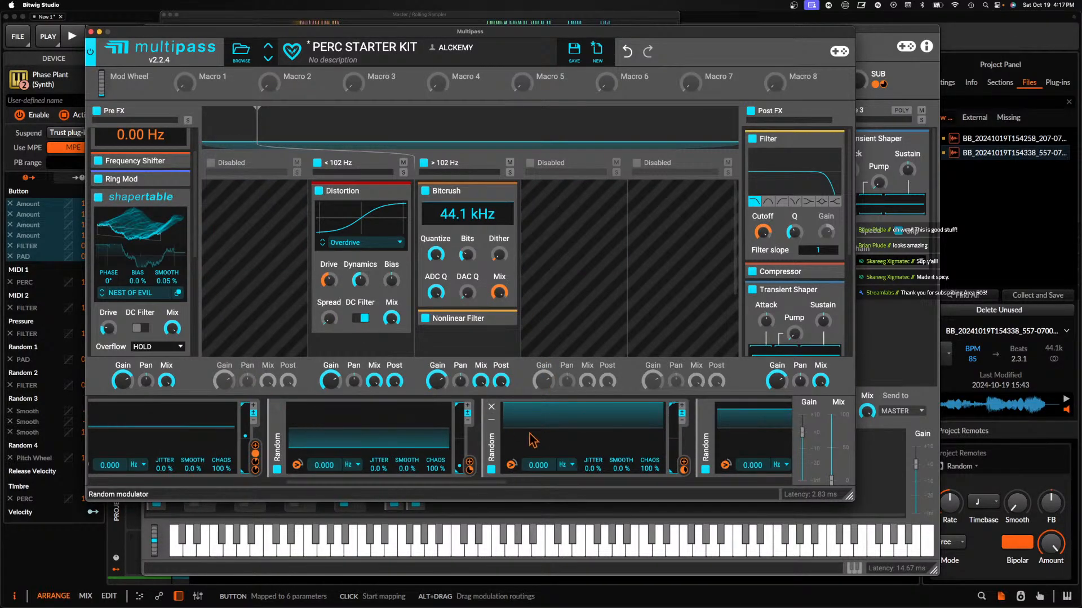
# Modulate the new Shaper Table's wavetable position with a Random modulator, and collapse it and the Post FX Transient Shaper
pyautogui.moveTo(683, 471); pyautogui.dragTo(134, 219)
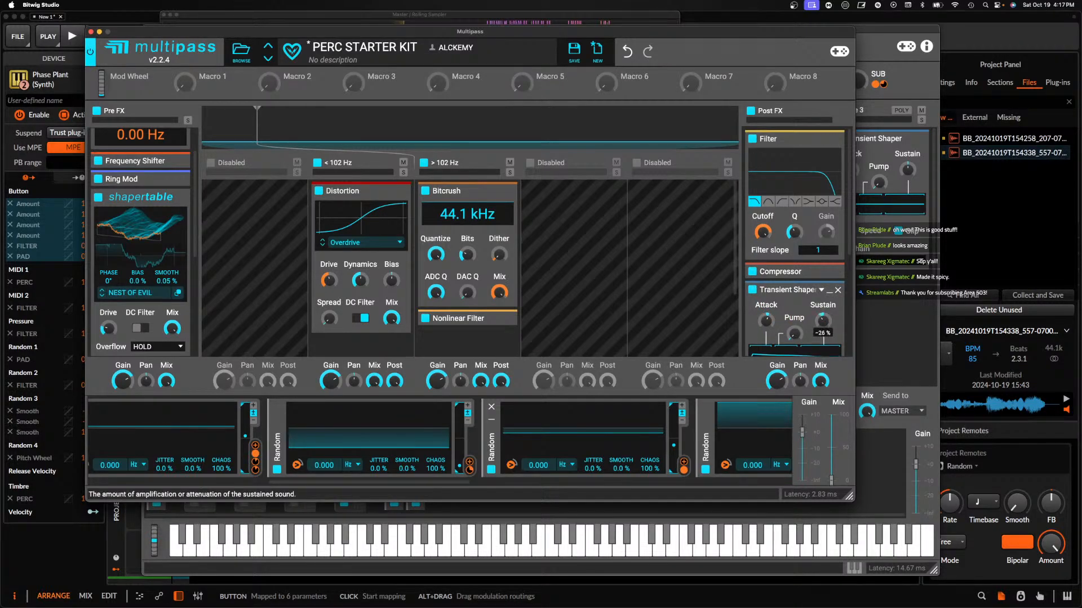
pyautogui.click(829, 290)
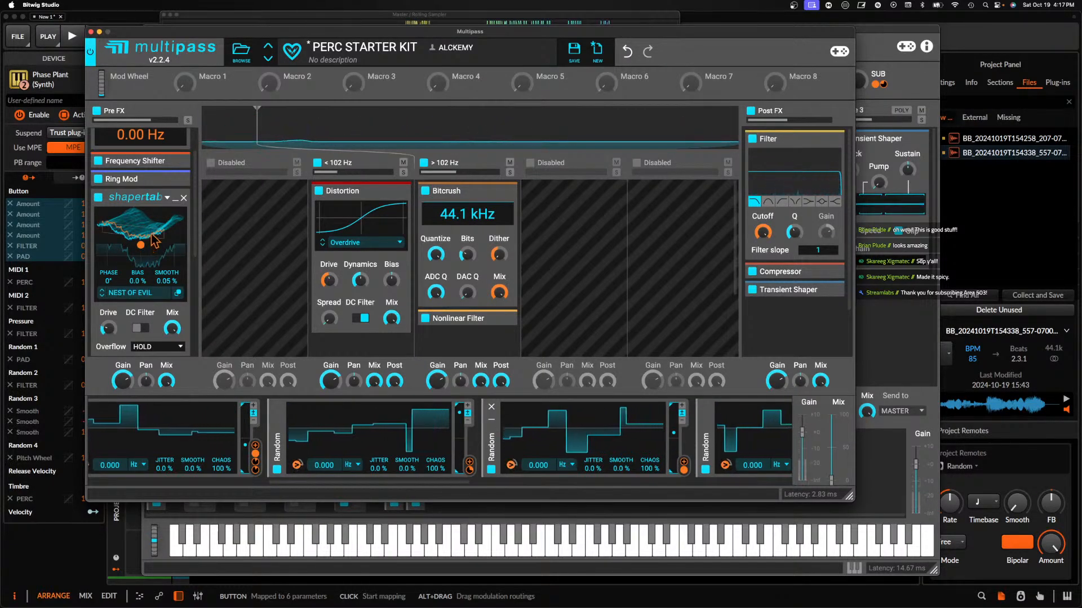
pyautogui.click(176, 197)
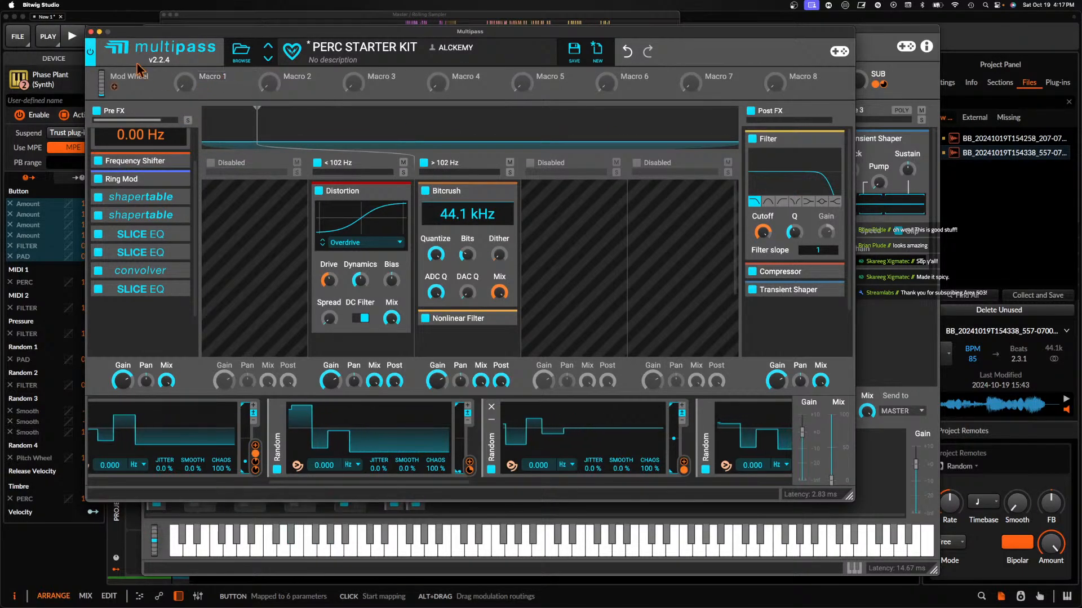
# Reopen the PERC STARTER KIT Multipass, set the Random modulation of the Convolver's Mix to about 47%, and collapse the Convolver
pyautogui.click(91, 32)
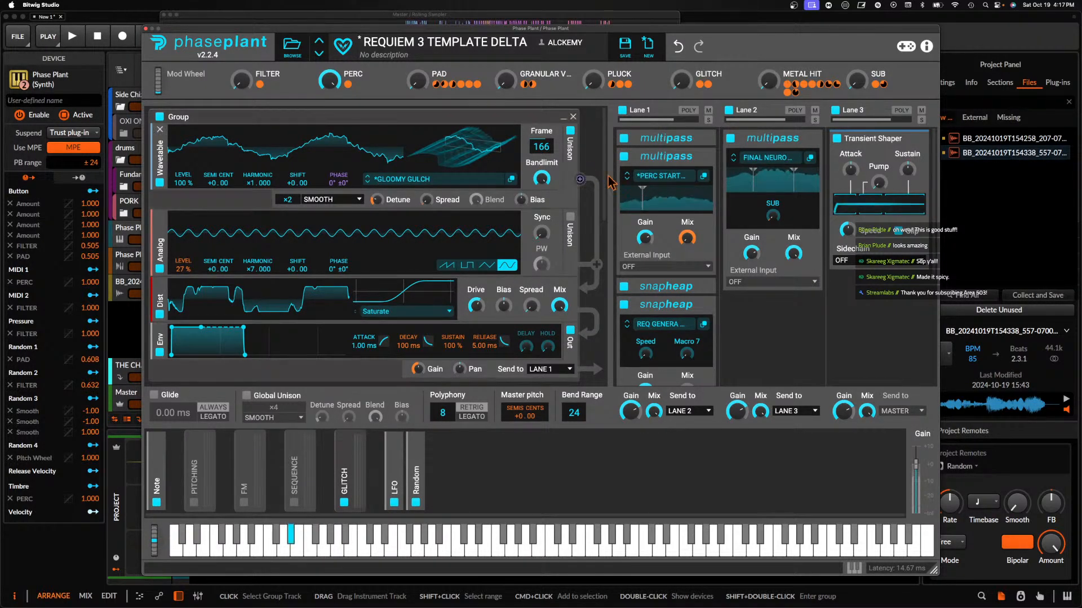
pyautogui.click(703, 178)
pyautogui.moveTo(431, 195); pyautogui.dragTo(347, 83)
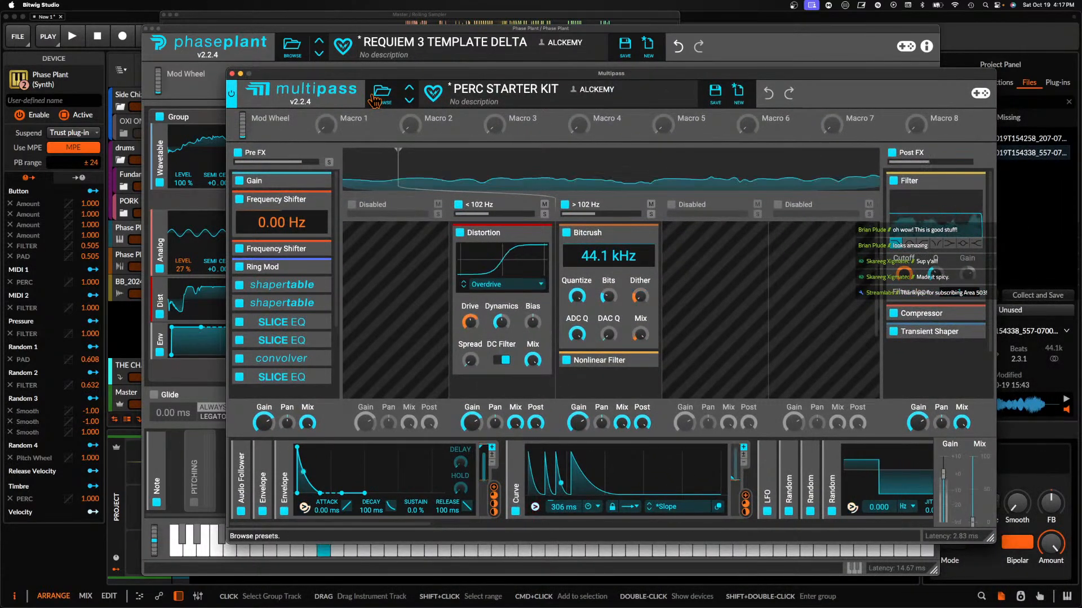
pyautogui.click(317, 365)
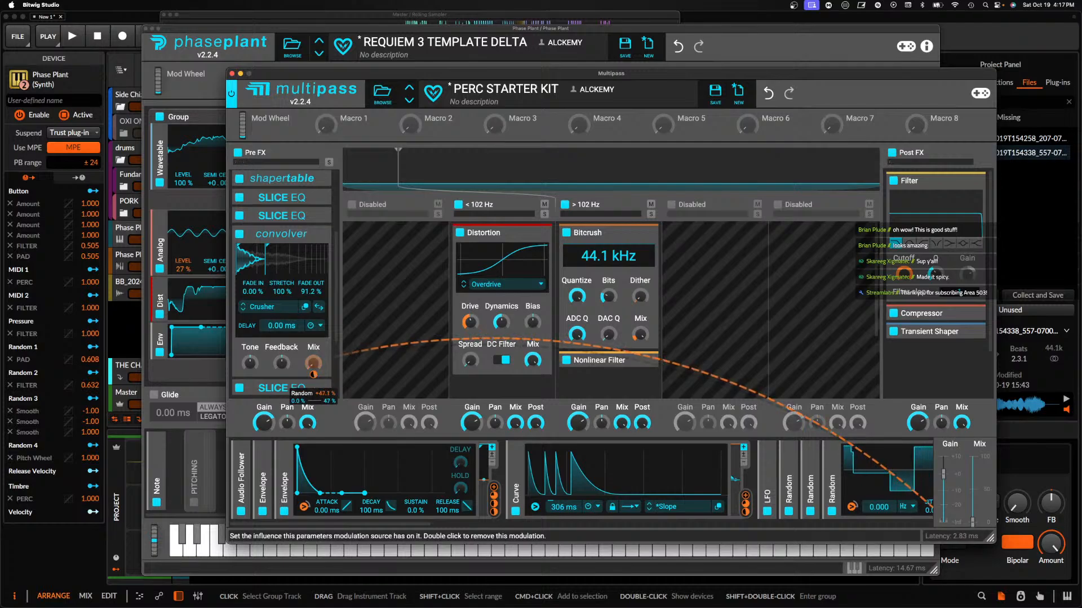
pyautogui.click(313, 374)
pyautogui.click(316, 236)
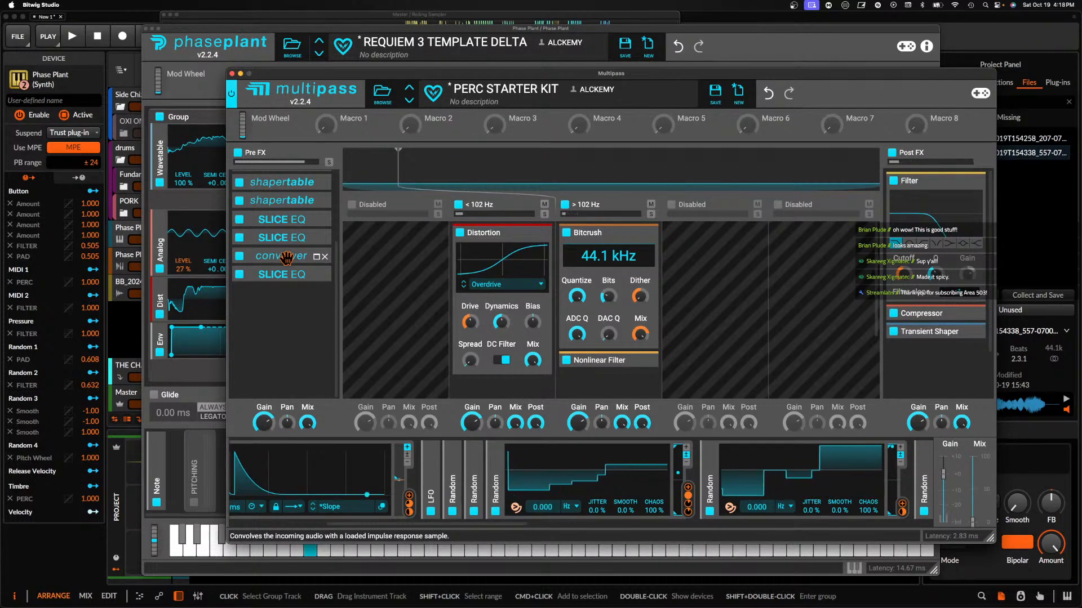
# Move the Convolver from Pre FX to the start of Post FX, expand the last Slice EQ and close the Multipass editor
pyautogui.moveTo(286, 258); pyautogui.dragTo(898, 194)
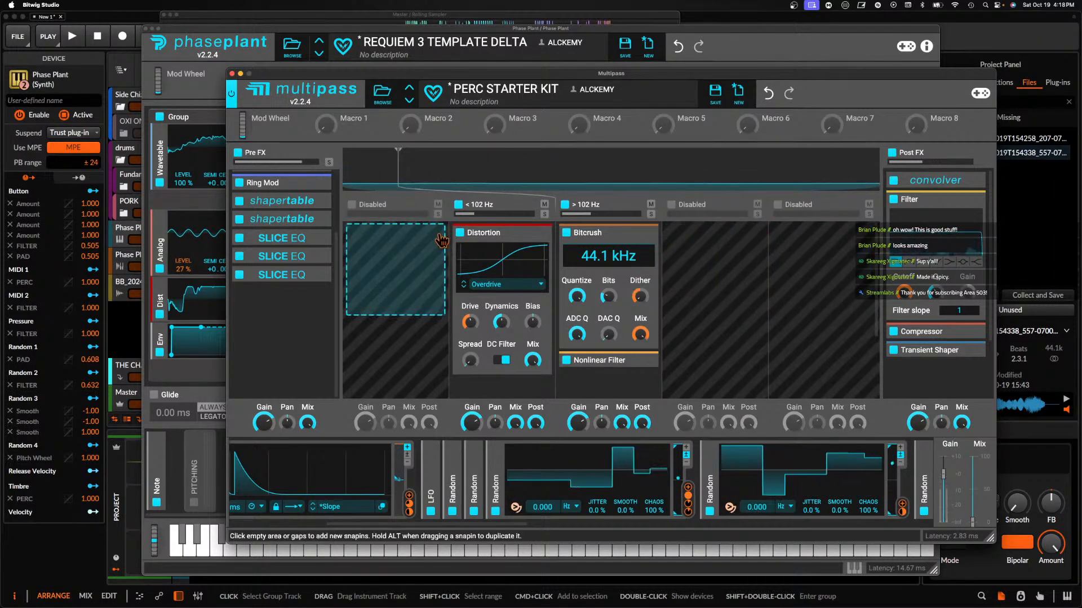
pyautogui.click(323, 280)
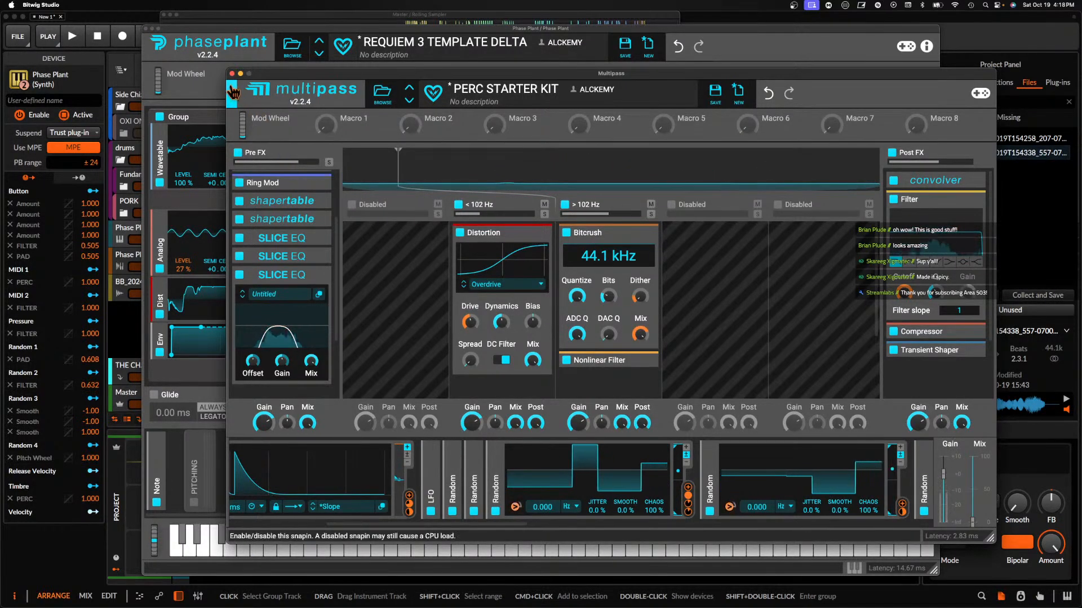
pyautogui.click(231, 74)
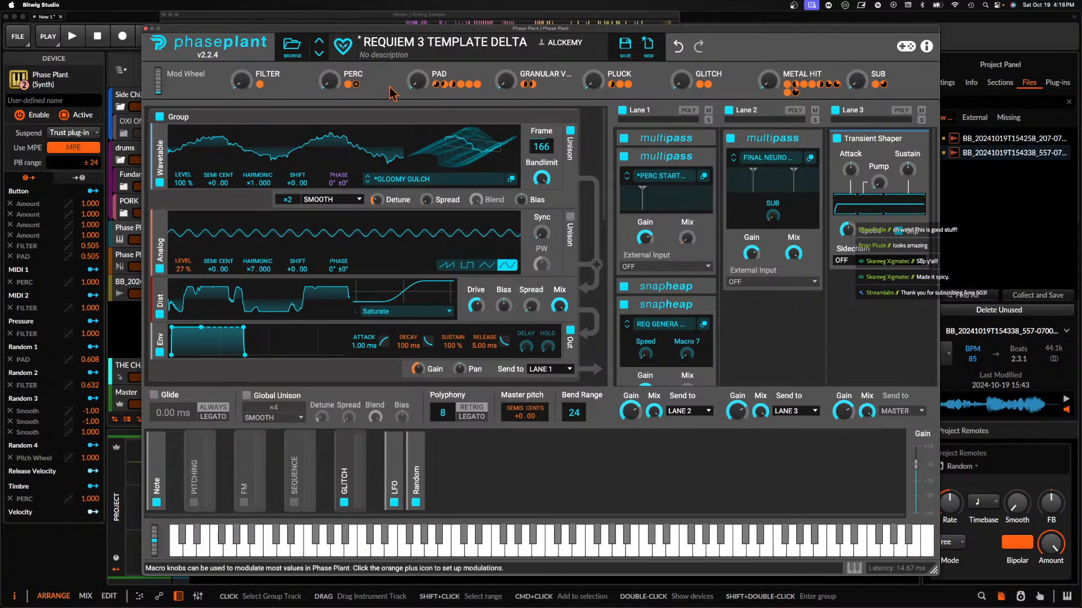
# Set the PAD macro to maximum and open the PLUCK V PAD TEMPLATE Snap Heap in Lane 1, collapsing the PERC Multipass
pyautogui.press('Return')
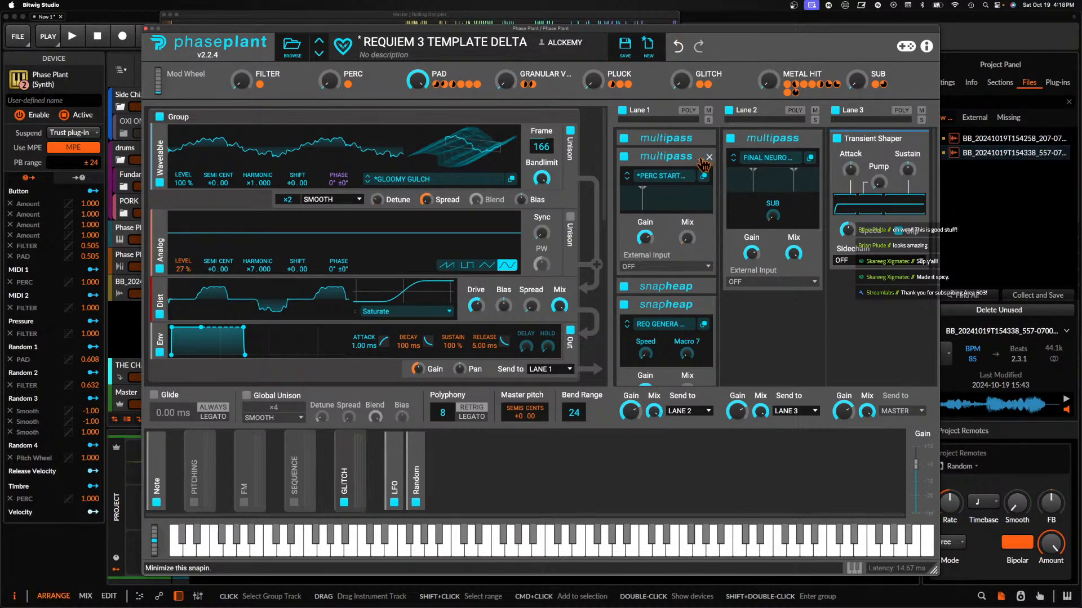
pyautogui.click(704, 160)
pyautogui.click(702, 177)
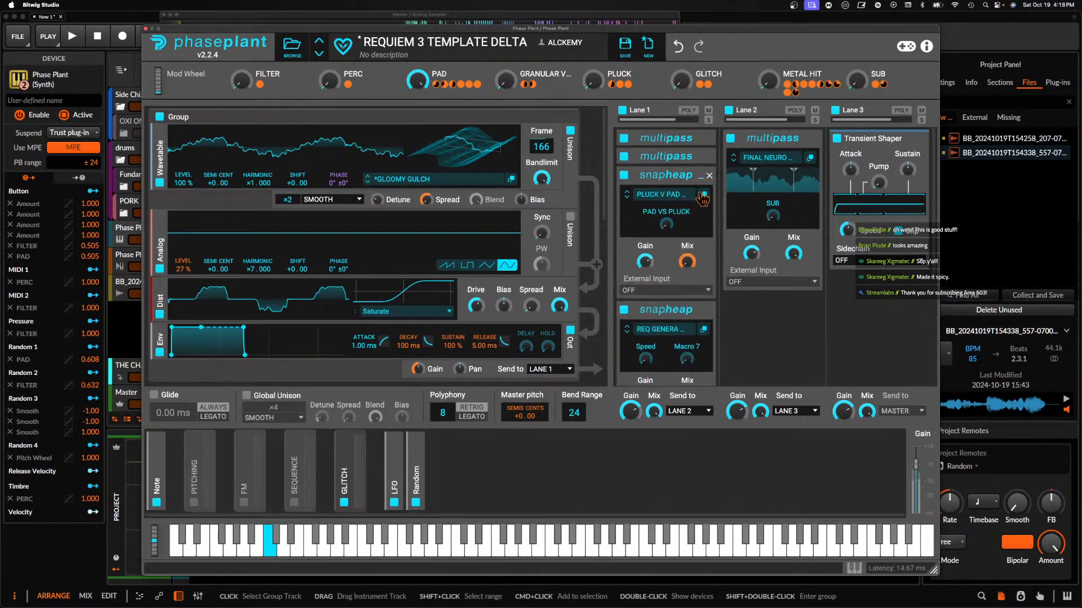
pyautogui.click(703, 195)
pyautogui.moveTo(492, 205); pyautogui.dragTo(456, 63)
# Add a Reverb and a Slice EQ below the Gain in the Snap Heap's Parallel Bus 1a, collapsing the Reverb
pyautogui.click(351, 249)
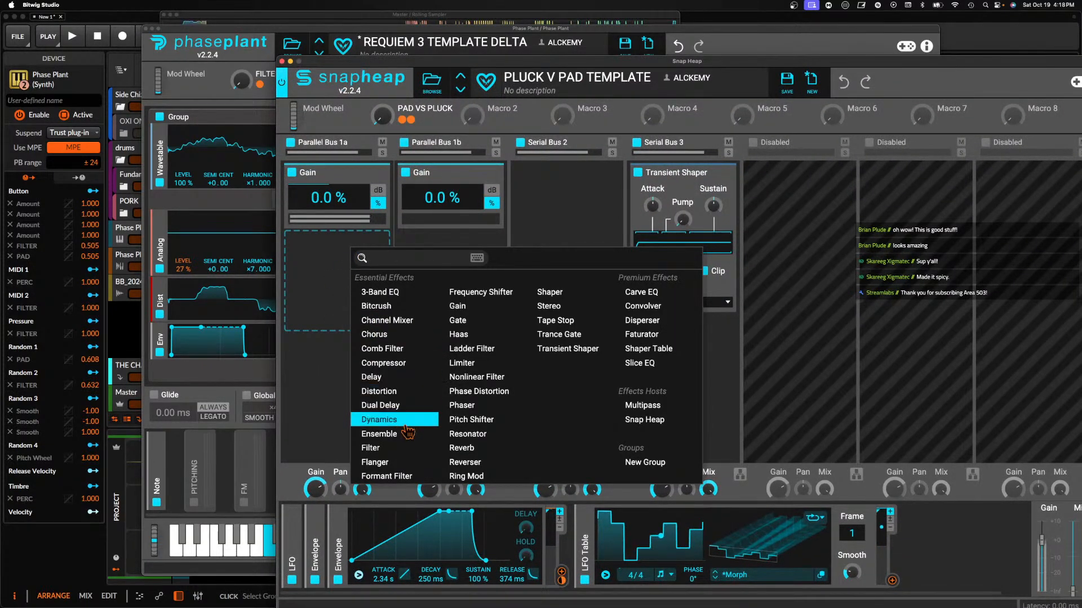
pyautogui.click(463, 448)
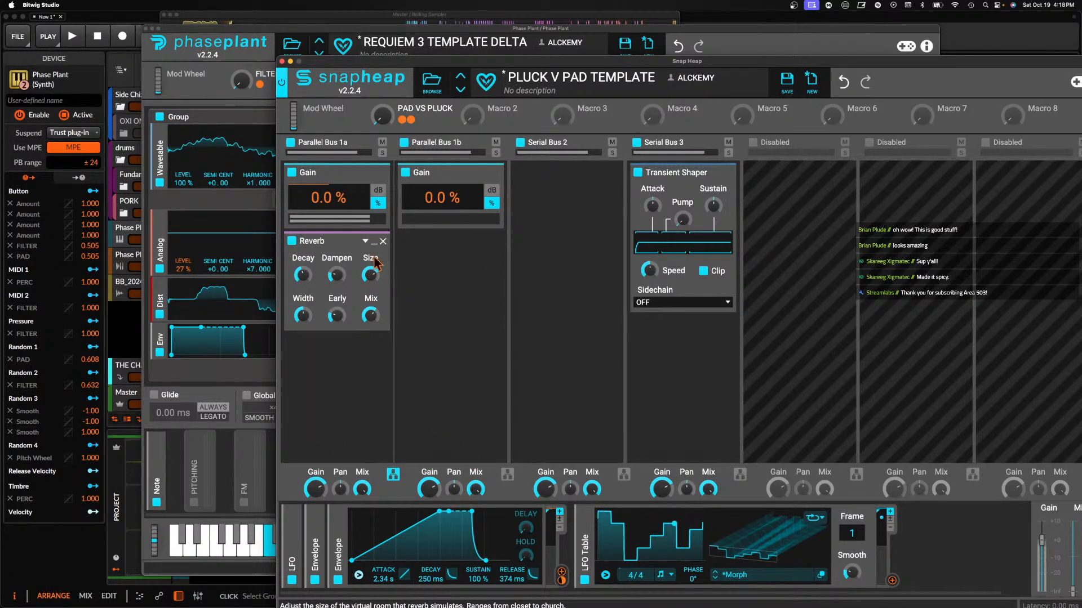
pyautogui.click(374, 241)
pyautogui.click(360, 271)
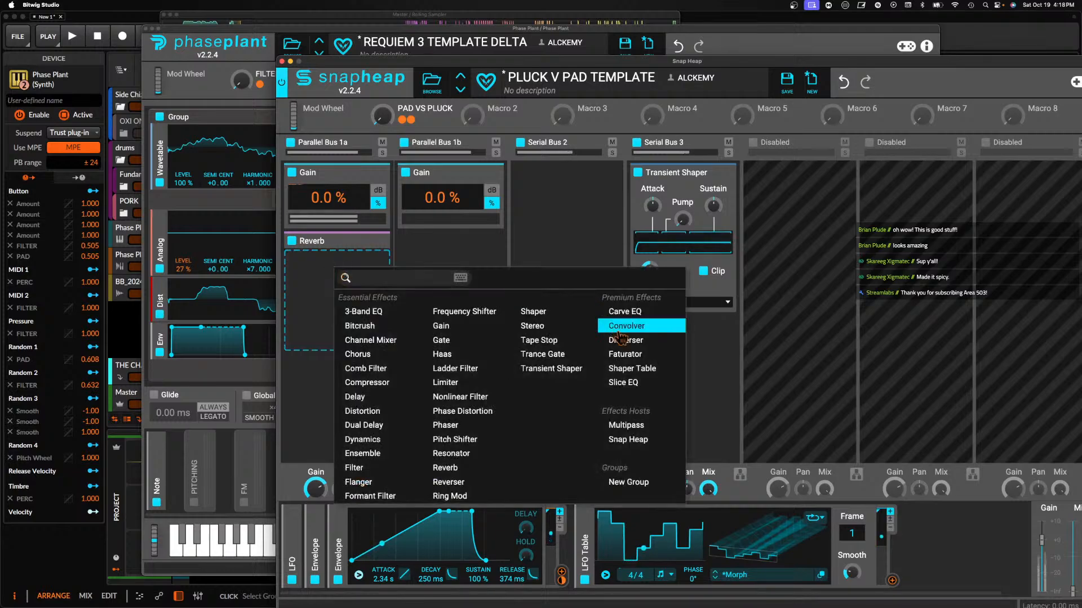
pyautogui.click(623, 383)
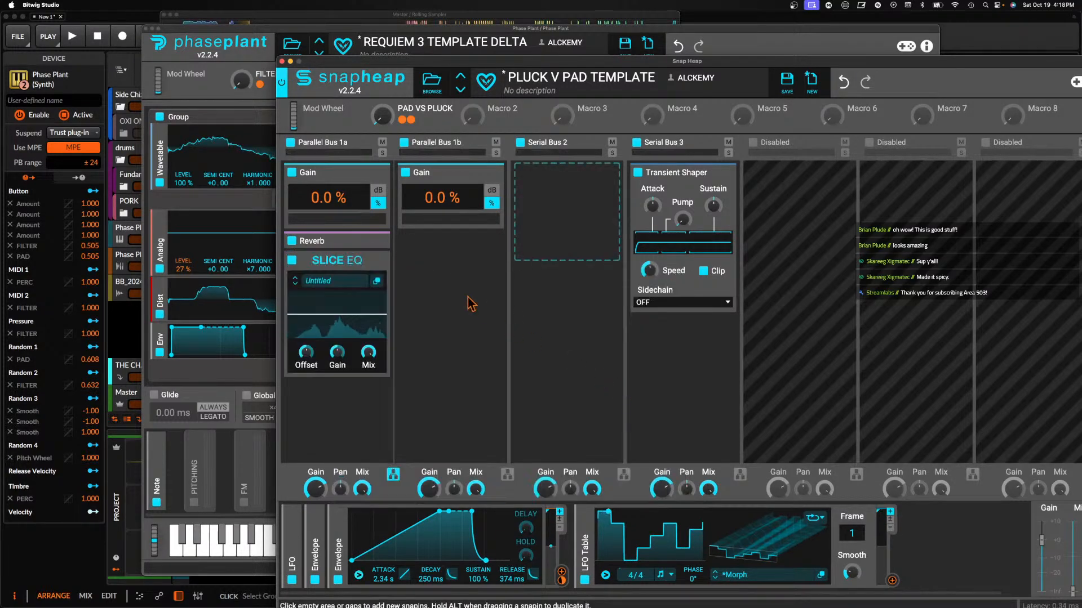
# Shape two deep peak-filter cuts in the Slice EQ's lows and low mids, and close the Slice EQ and Snap Heap editors
pyautogui.click(377, 289)
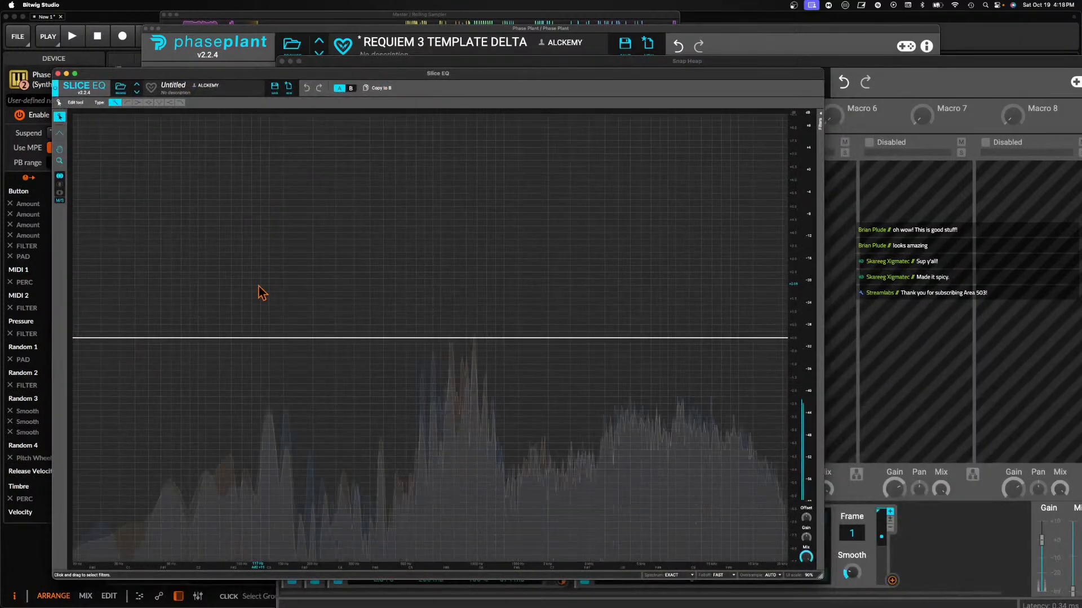
pyautogui.moveTo(307, 339); pyautogui.dragTo(278, 479)
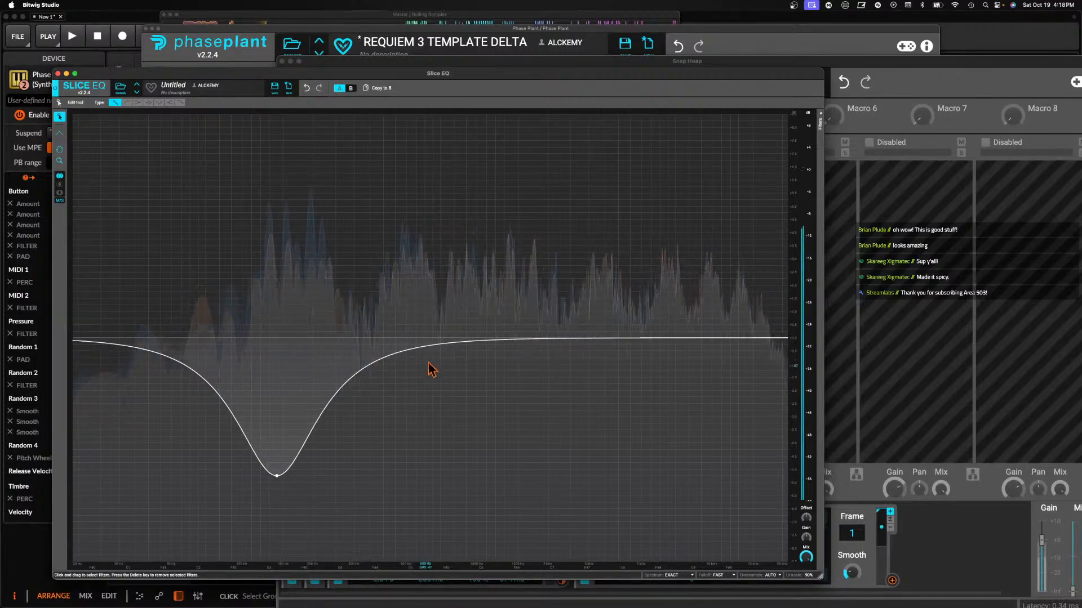
pyautogui.moveTo(439, 345); pyautogui.dragTo(432, 500)
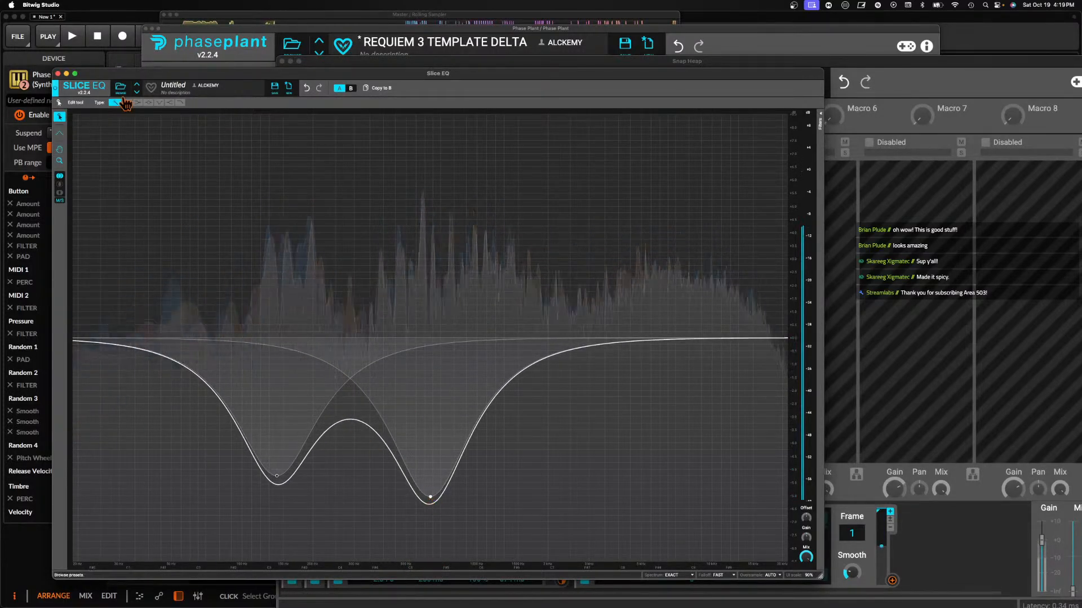
pyautogui.click(58, 73)
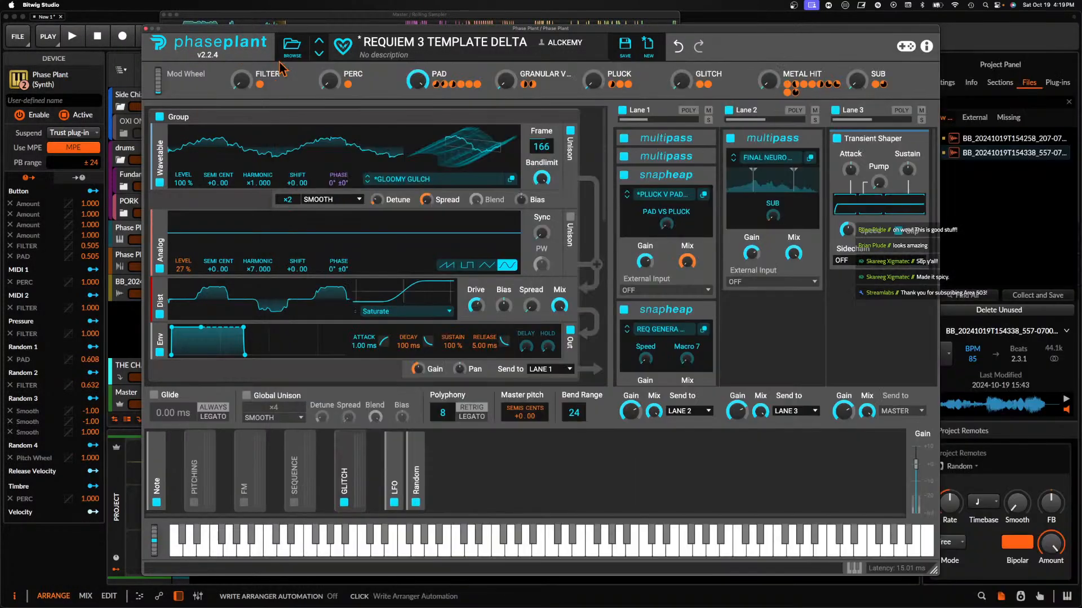
pyautogui.click(282, 61)
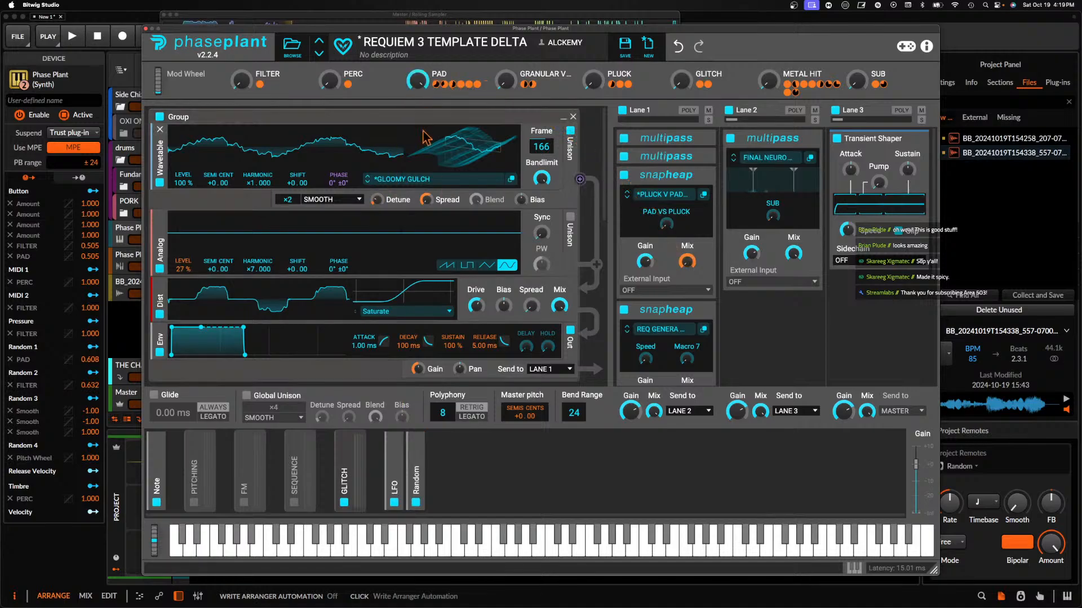
# Modulate the wavetable oscillator's unison Detune downward with the PAD macro by about 92 ct
pyautogui.moveTo(485, 84); pyautogui.dragTo(377, 201)
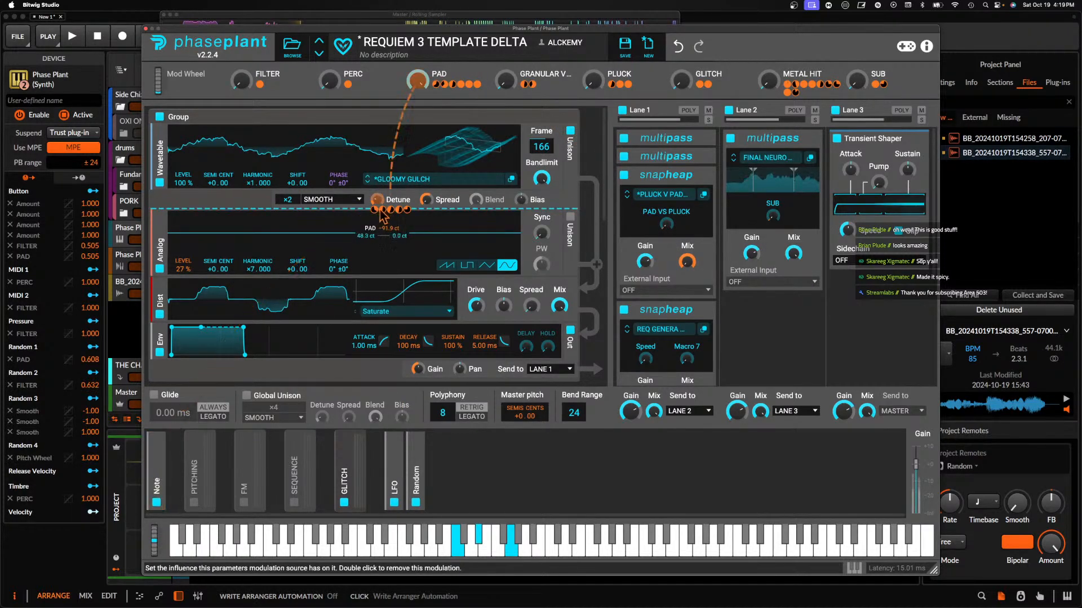
pyautogui.moveTo(383, 208); pyautogui.dragTo(384, 209)
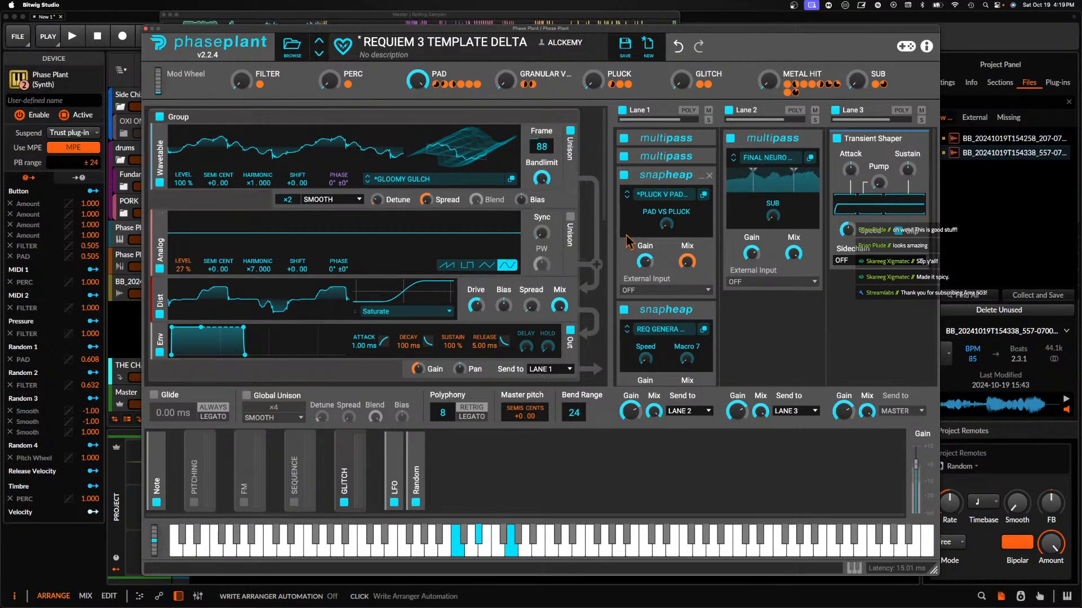
# Collapse the Slice EQ in the PLUCK V PAD TEMPLATE Snap Heap and reposition the editor clear of the PAD macro
pyautogui.click(703, 194)
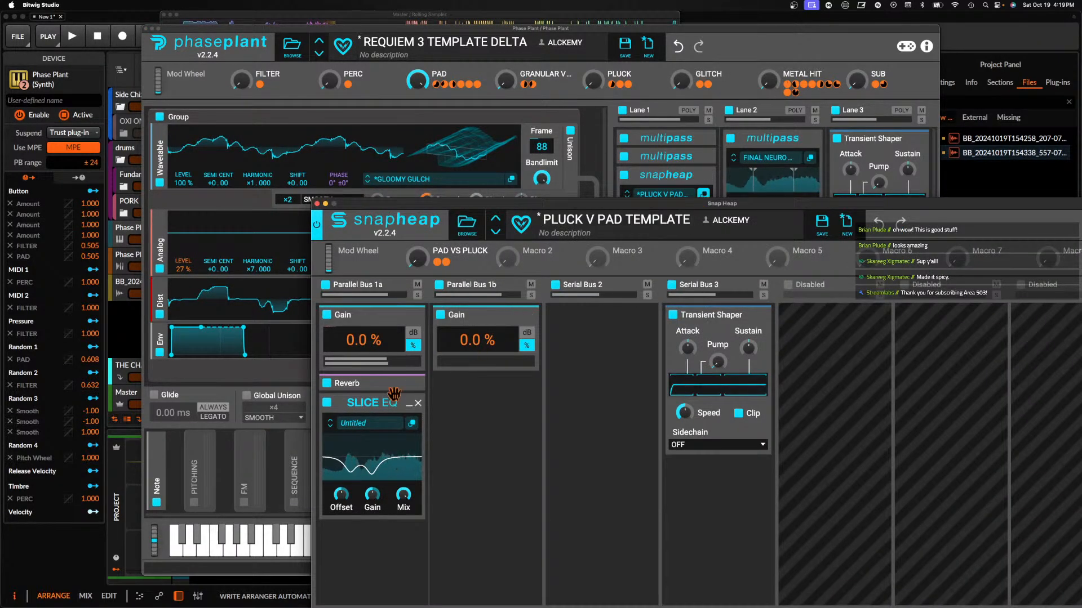
pyautogui.click(412, 406)
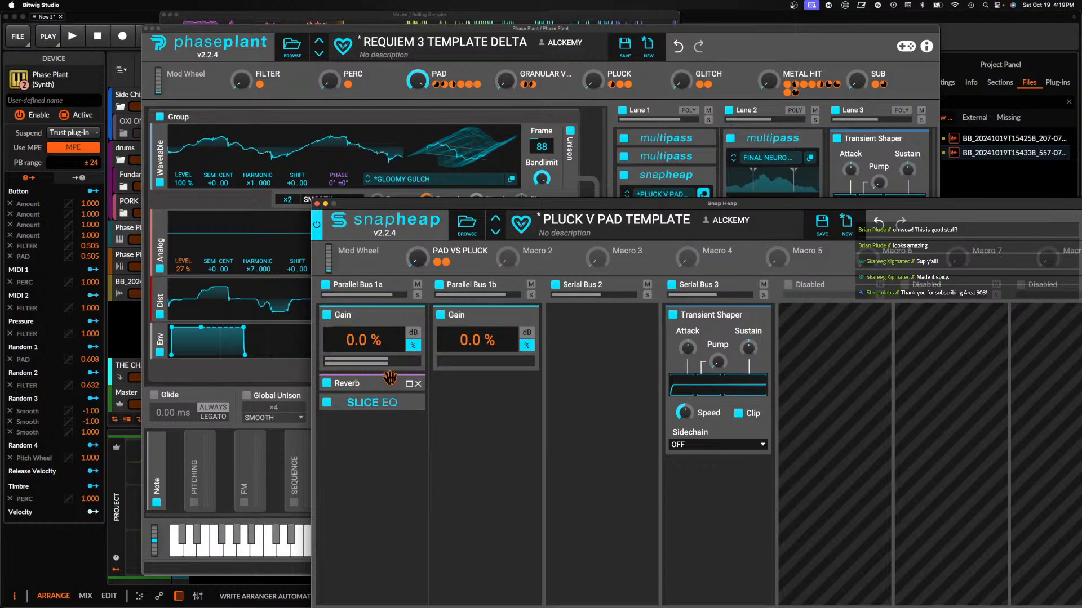
pyautogui.moveTo(396, 241); pyautogui.dragTo(430, 118)
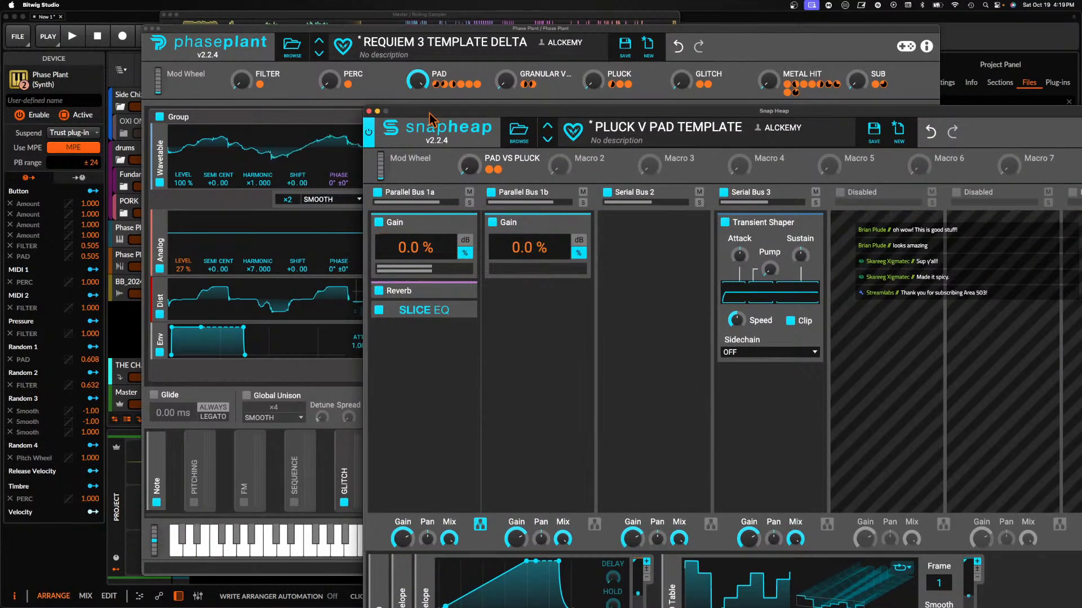
pyautogui.moveTo(430, 119); pyautogui.dragTo(586, 152)
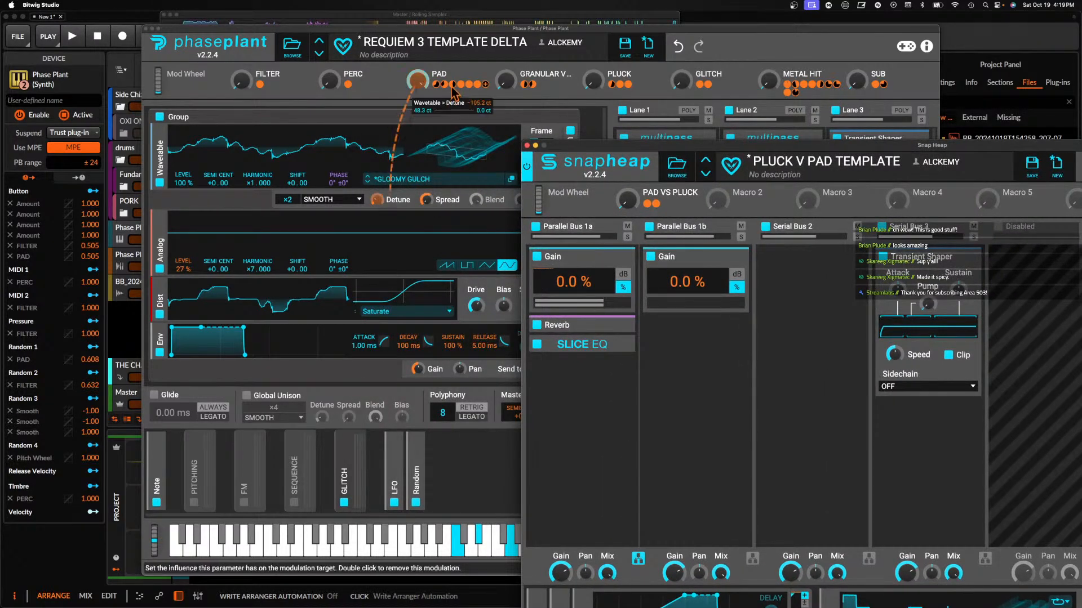
# Set the PAD macro's Detune modulation to about -132 ct and the wavetable Frame to 196, with the PLUCK V PAD Snap Heap closed and collapsed
pyautogui.moveTo(454, 86); pyautogui.dragTo(453, 90)
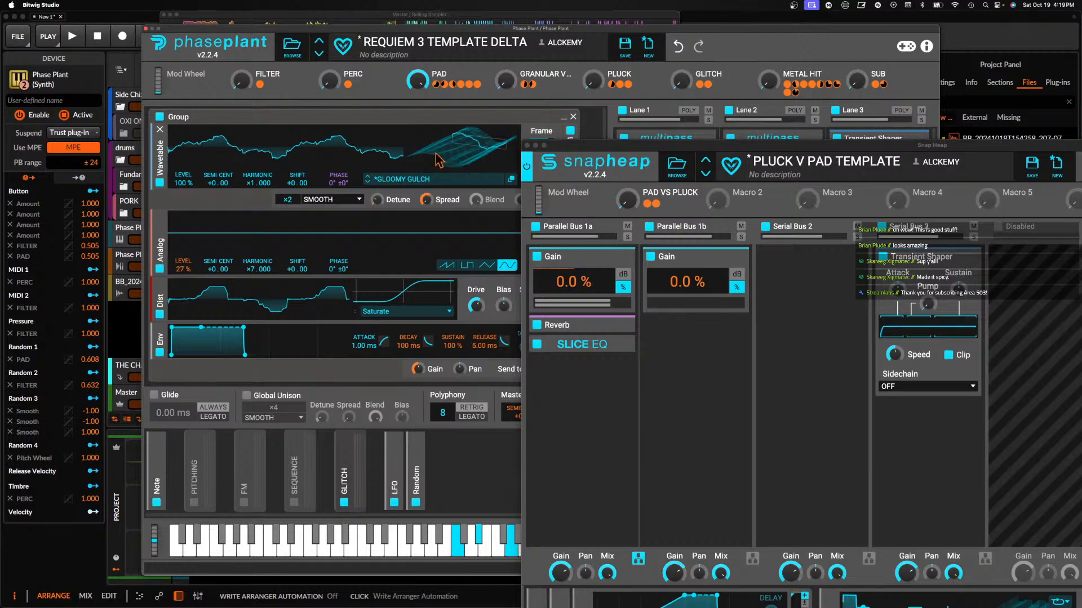
pyautogui.click(527, 145)
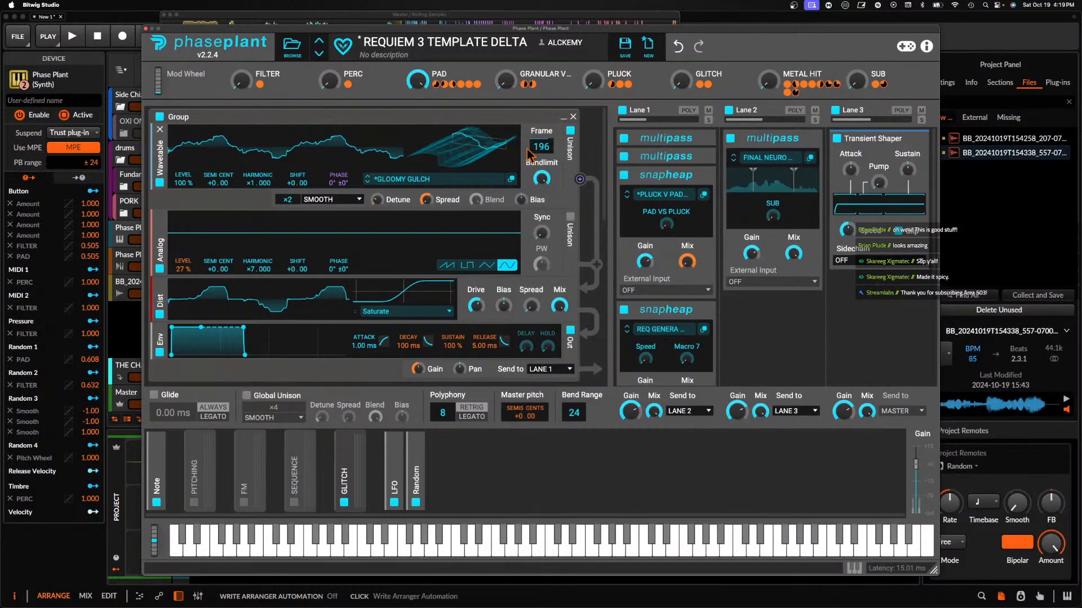
pyautogui.click(701, 141)
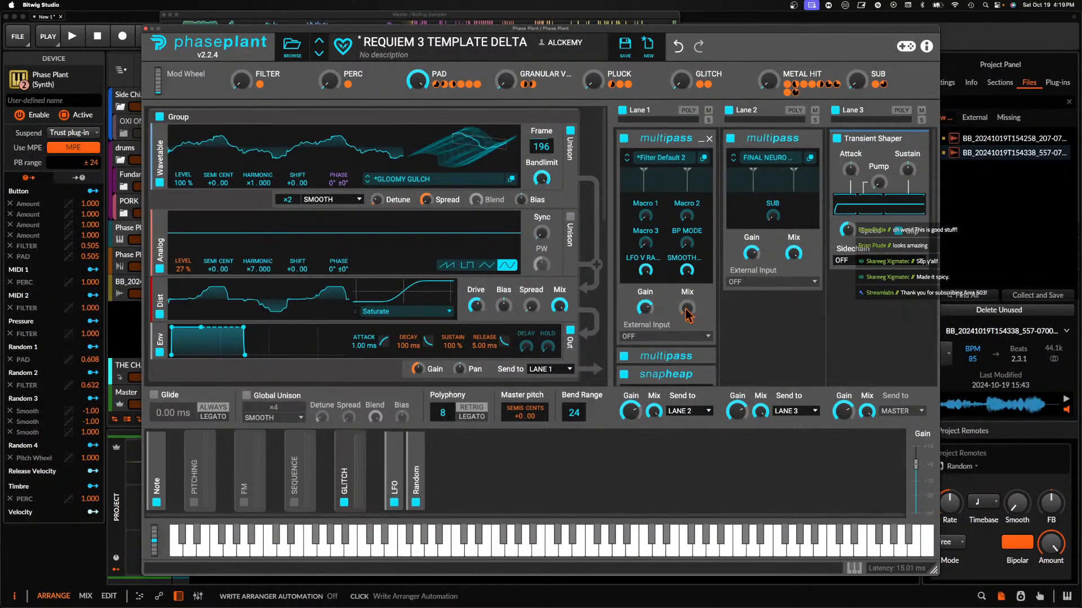
pyautogui.click(699, 135)
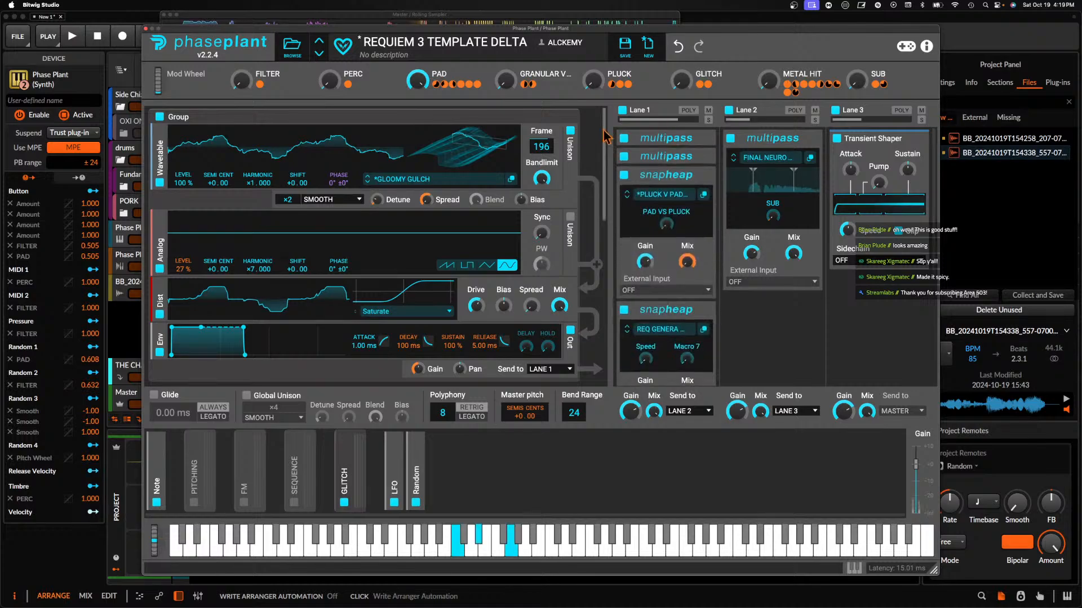
pyautogui.click(700, 178)
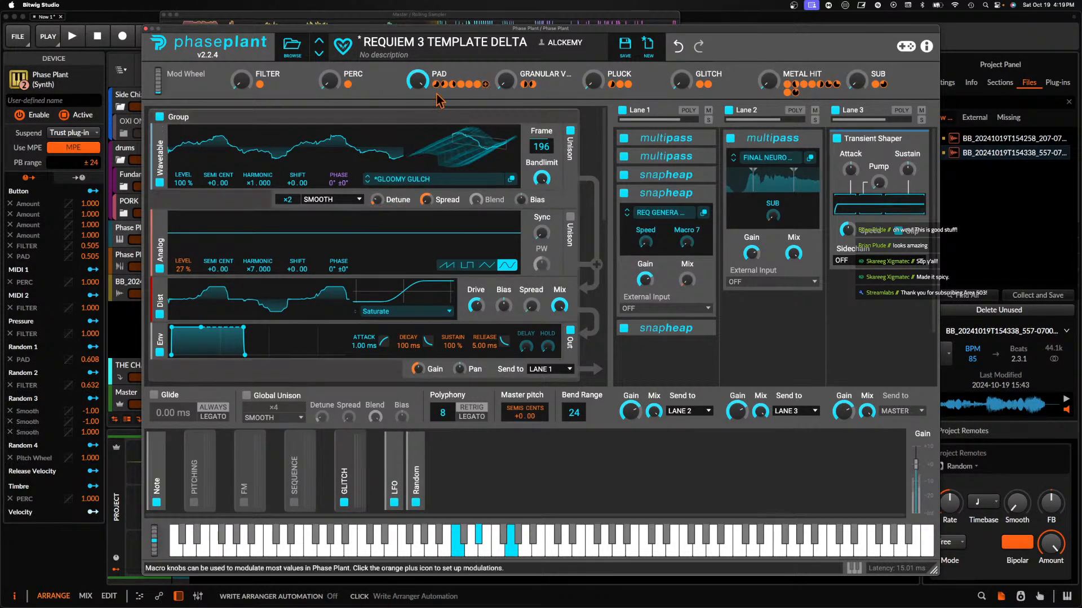
pyautogui.moveTo(437, 87)
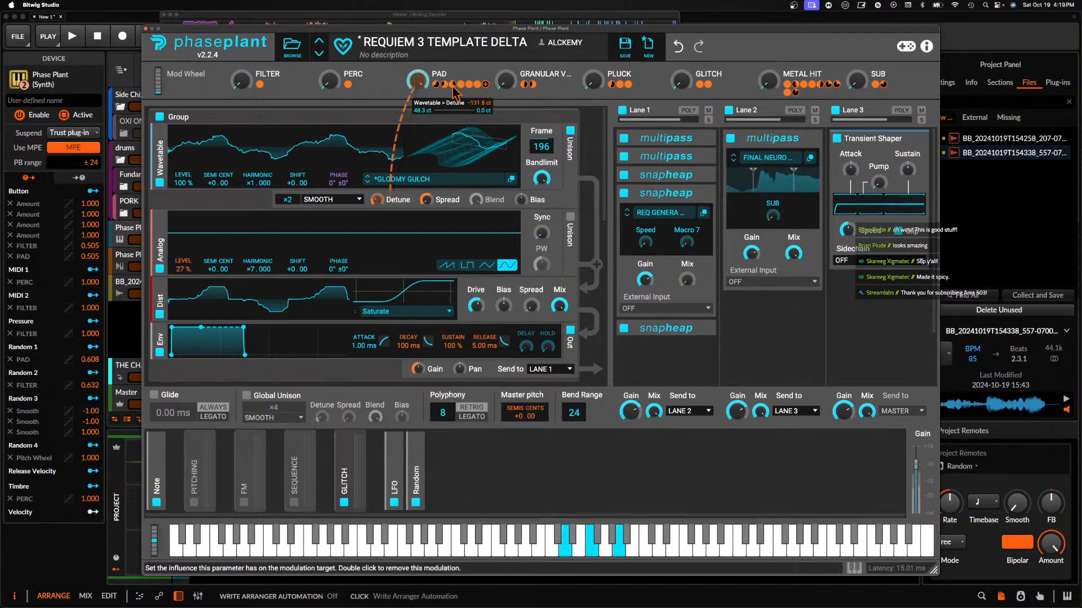
# Reopen the PLUCK V PAD TEMPLATE Snap Heap in Lane 1 and name its preset AGD
pyautogui.click(703, 213)
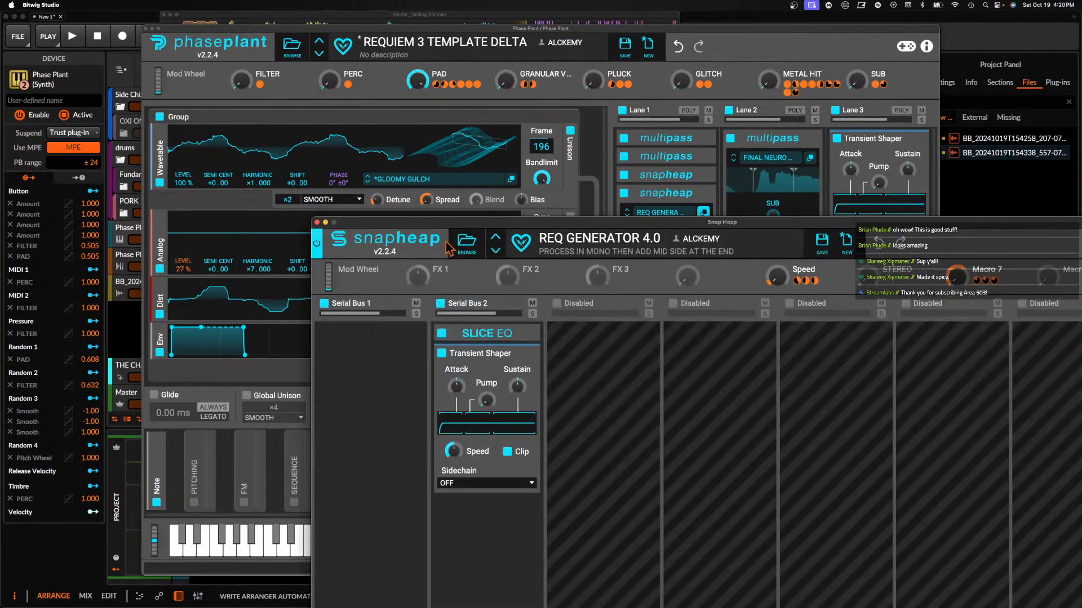
pyautogui.click(317, 223)
pyautogui.click(700, 177)
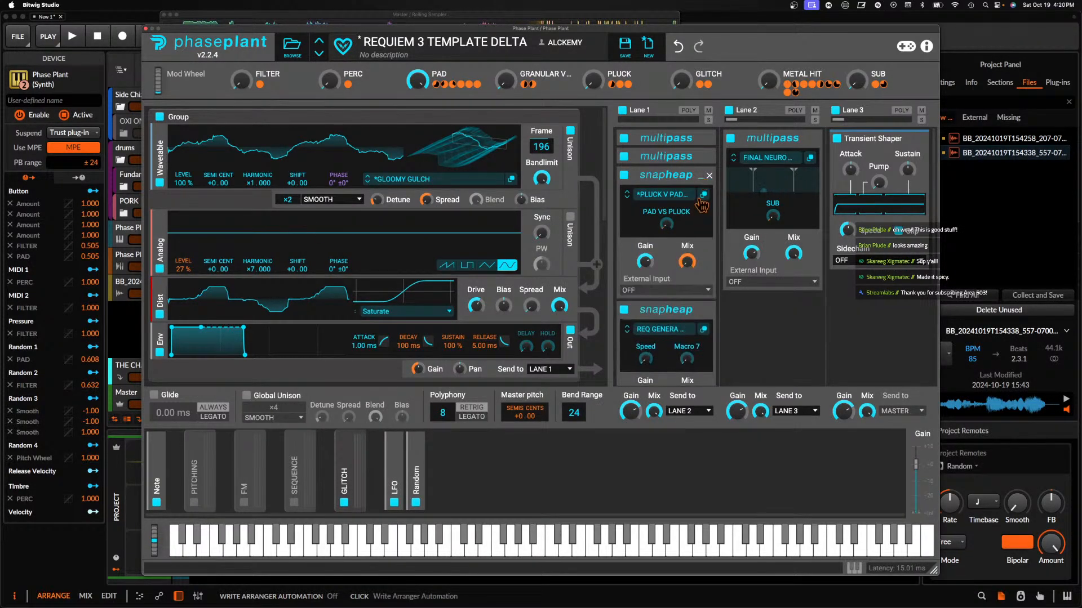
pyautogui.click(703, 193)
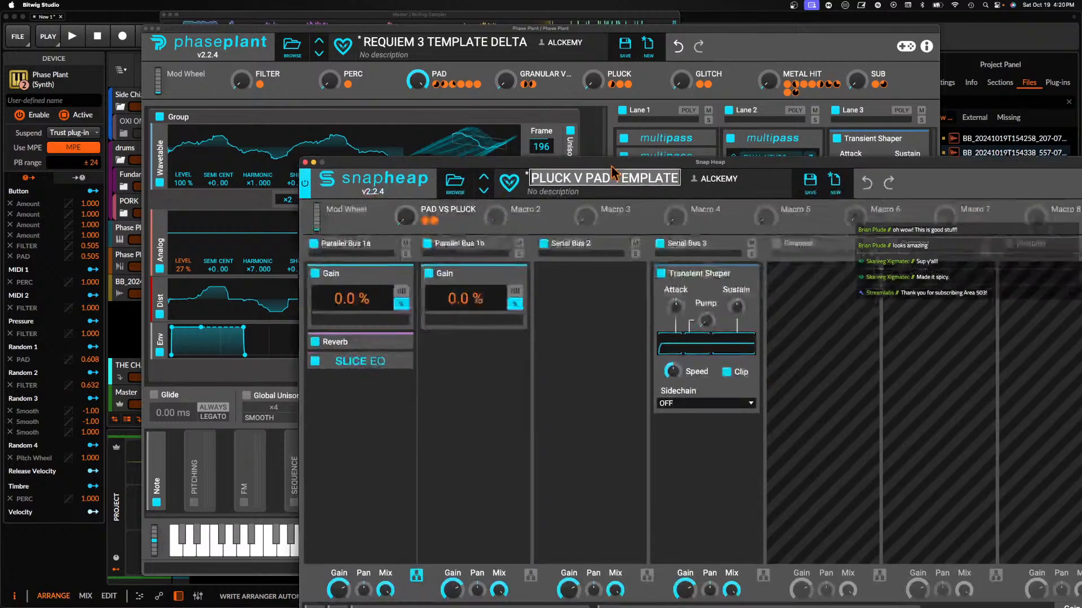
pyautogui.write('AGD')
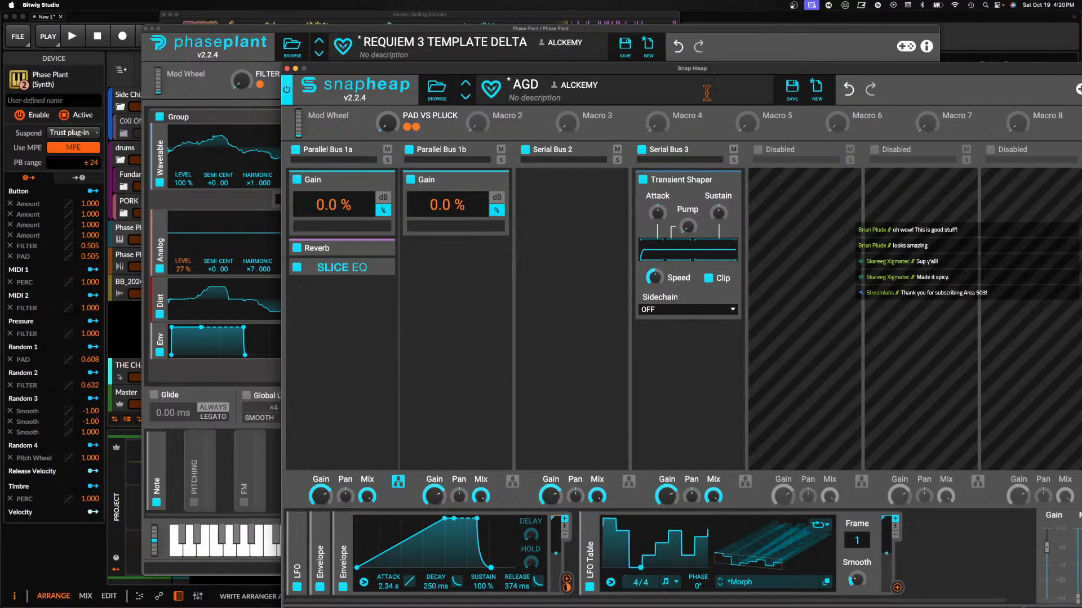
# Add a deep cut between the Slice EQ's two existing cuts and another above them, and close and collapse the Slice EQ
pyautogui.click(379, 267)
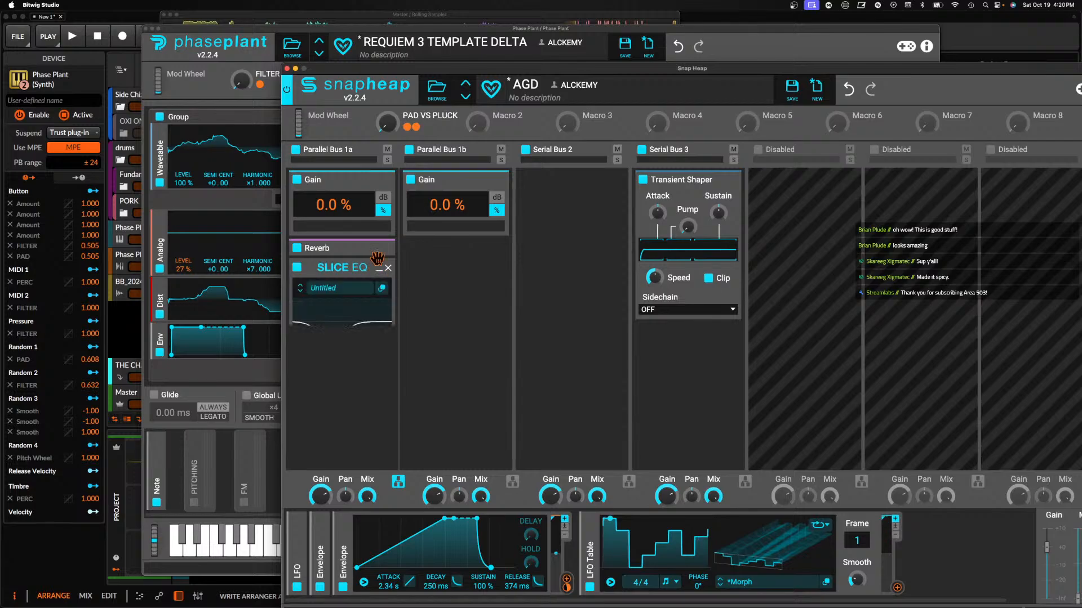
pyautogui.click(383, 289)
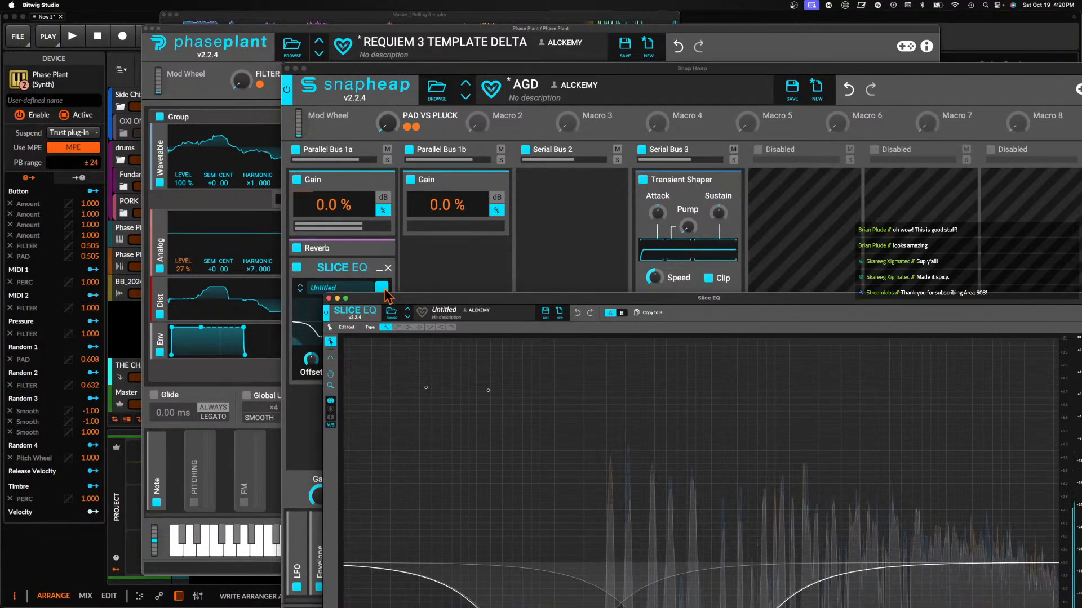
pyautogui.moveTo(507, 300); pyautogui.dragTo(365, 53)
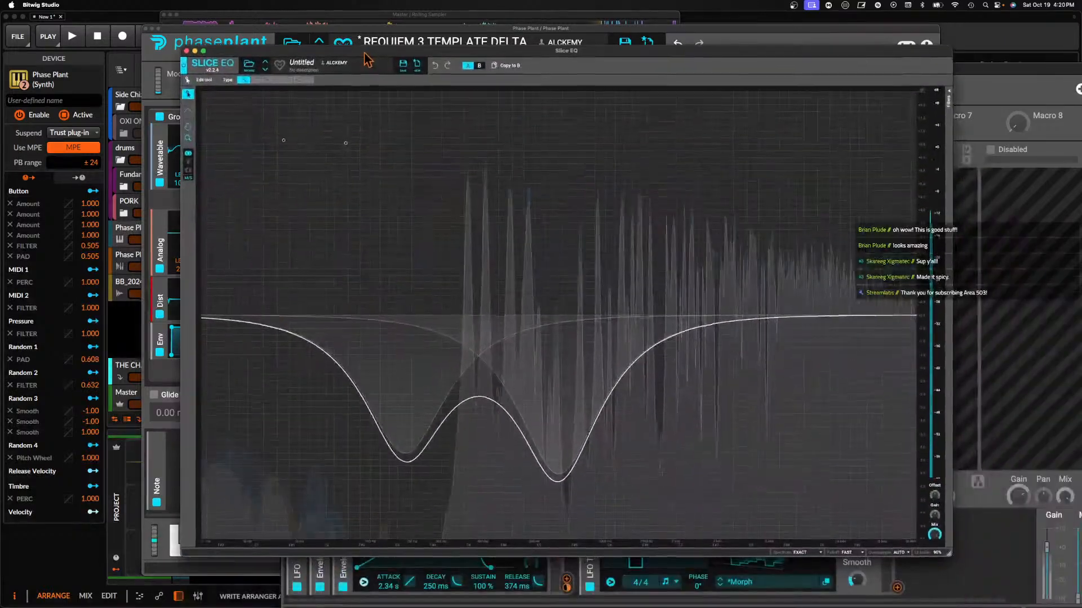
pyautogui.moveTo(495, 324); pyautogui.dragTo(482, 427)
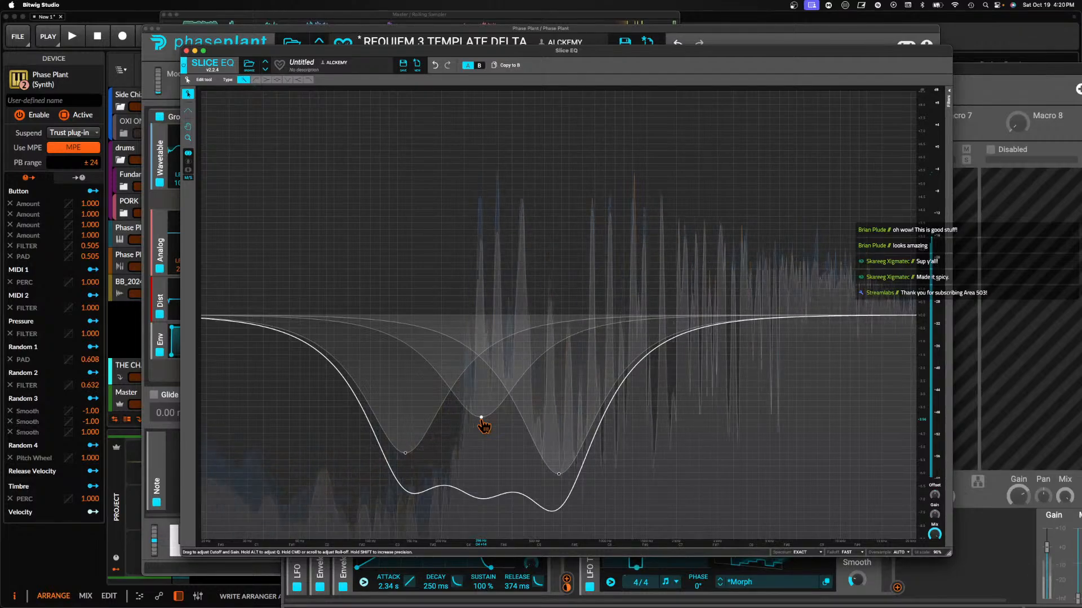
pyautogui.moveTo(690, 331); pyautogui.dragTo(647, 440)
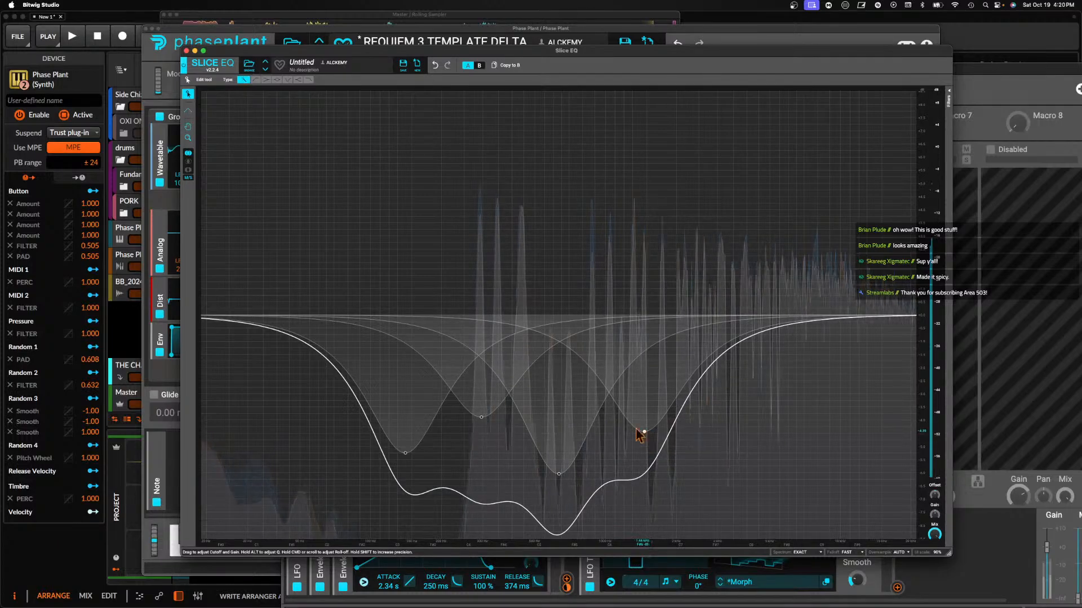
pyautogui.moveTo(483, 422); pyautogui.dragTo(483, 500)
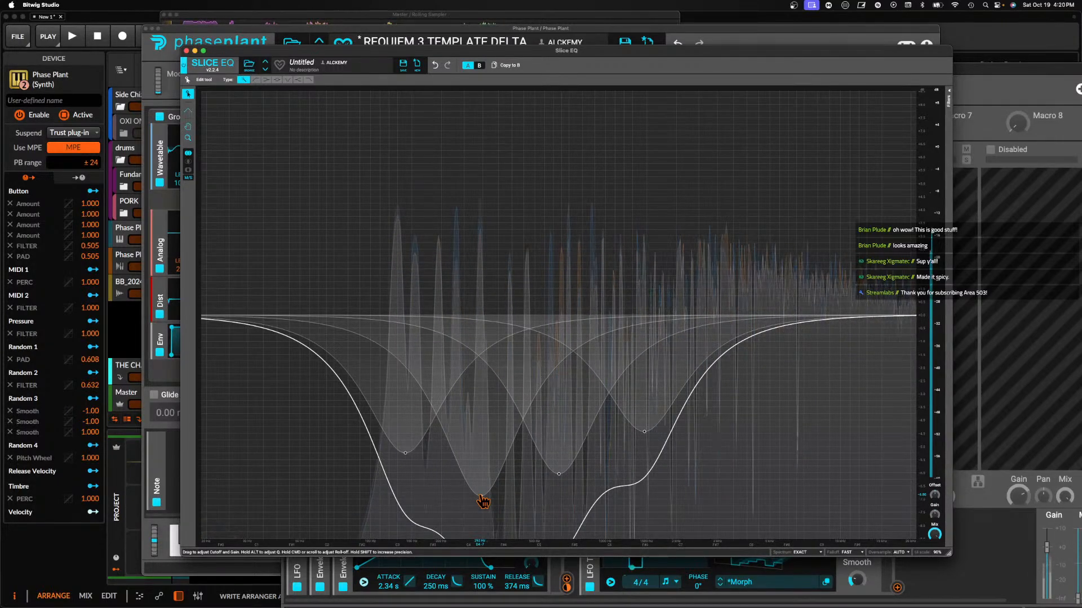
pyautogui.click(186, 51)
pyautogui.doubleClick(379, 271)
# Add a Dual Delay below the Slice EQ, synced to 3/16, with Duck raised to near maximum
pyautogui.click(338, 284)
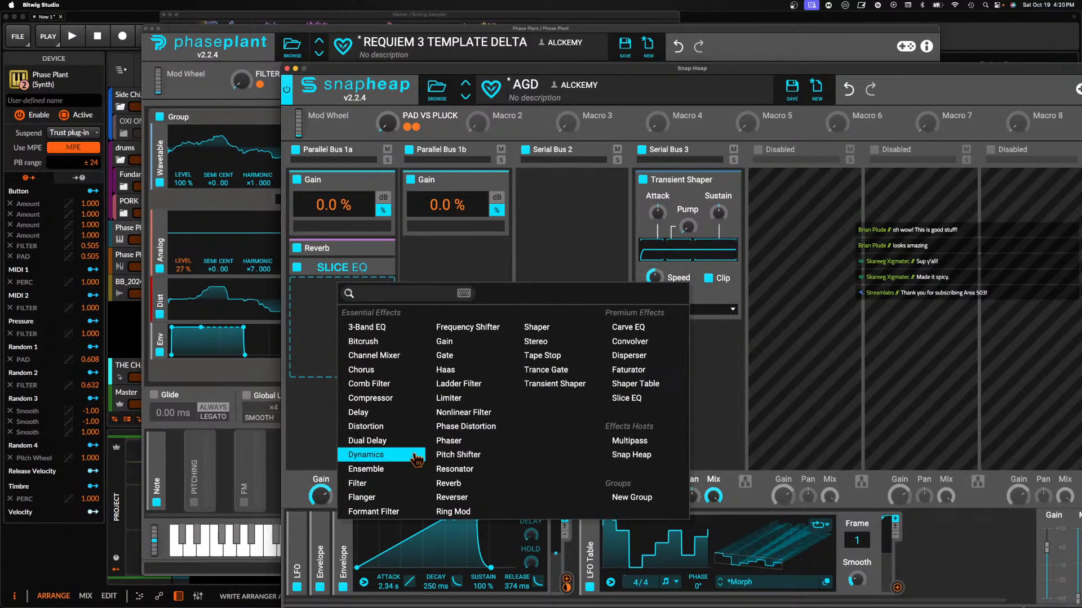
pyautogui.click(395, 440)
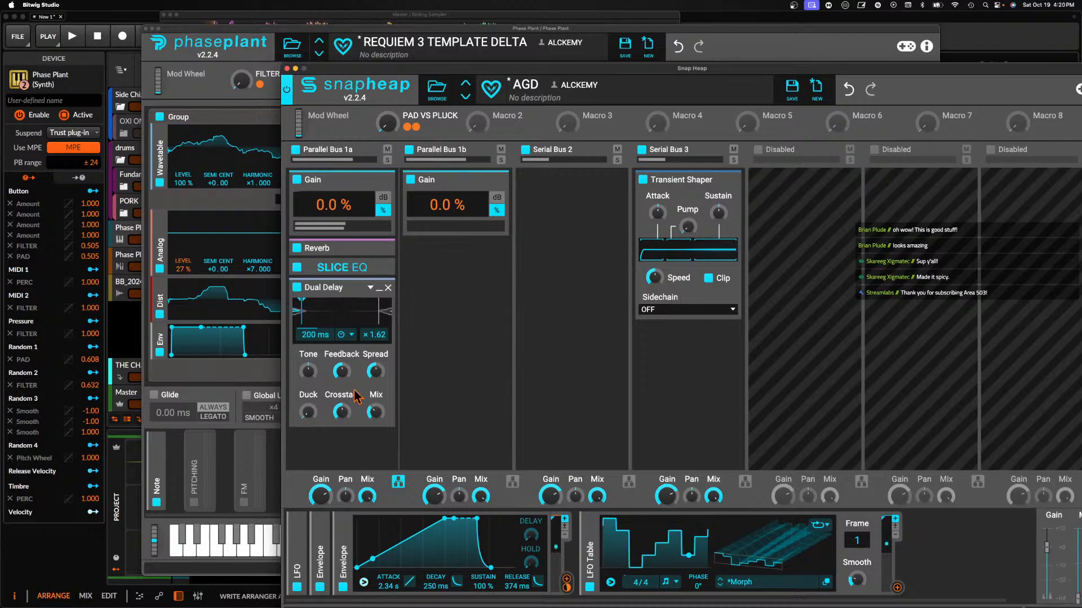
pyautogui.click(348, 337)
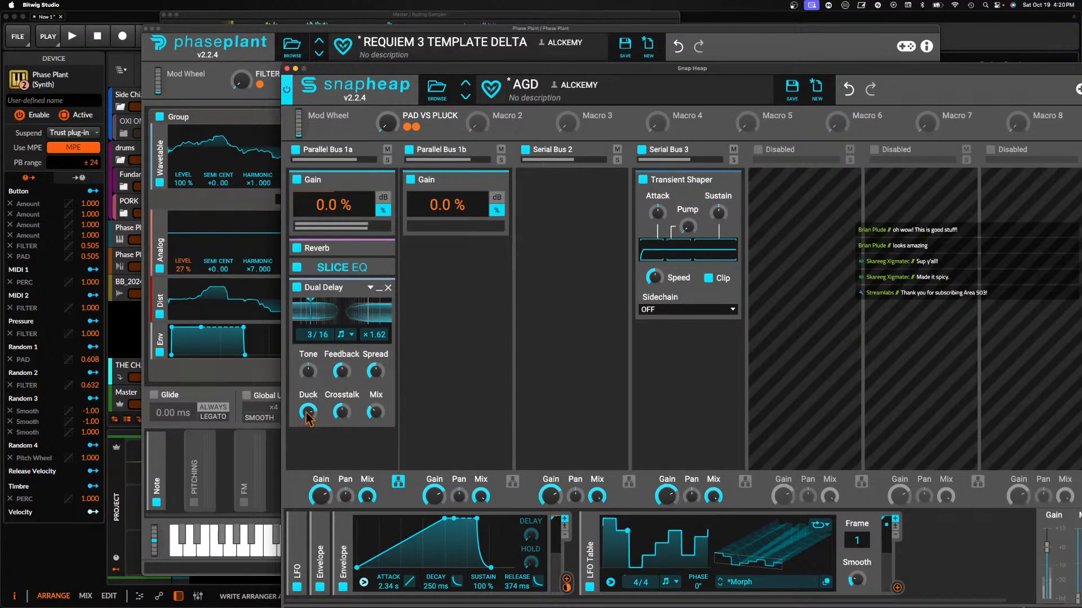
# Add an Audio Follower modulating the Dual Delay's Mix, lower the base Mix to minimum, and collapse the delay
pyautogui.click(343, 541)
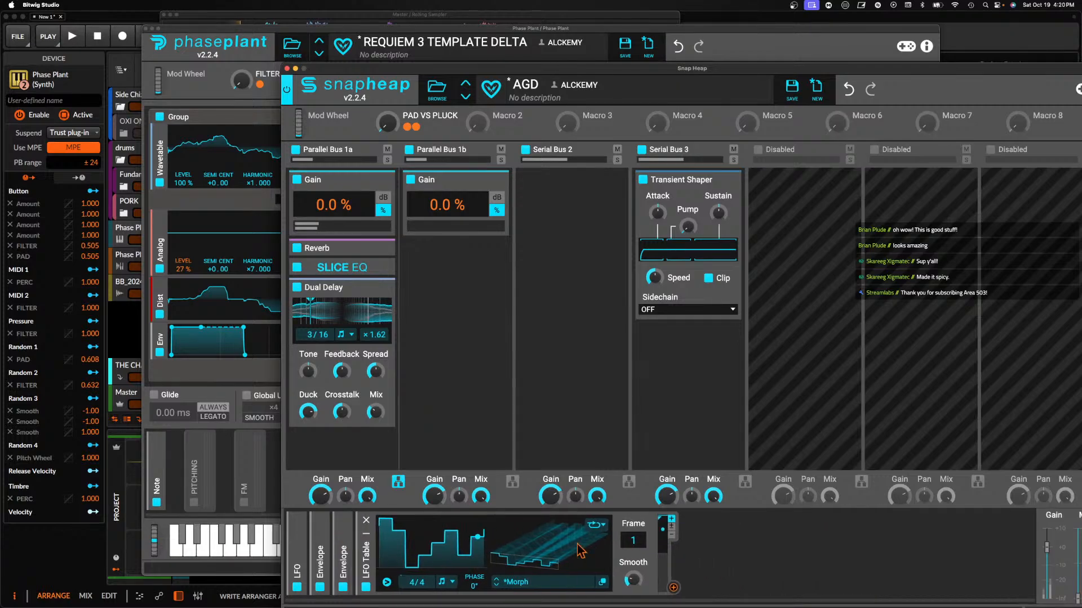
pyautogui.click(722, 542)
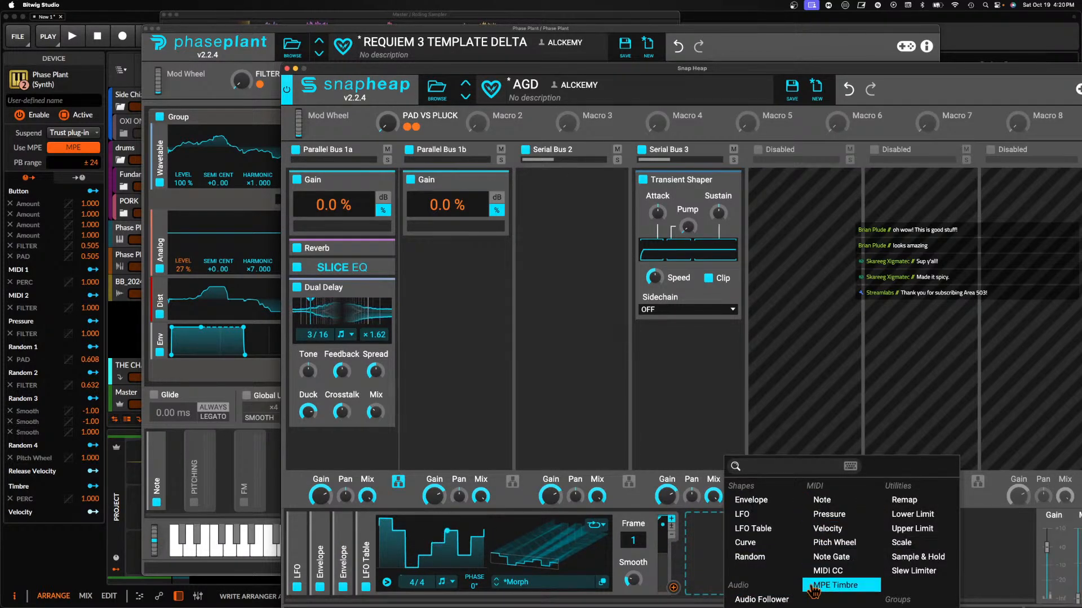
pyautogui.click(761, 599)
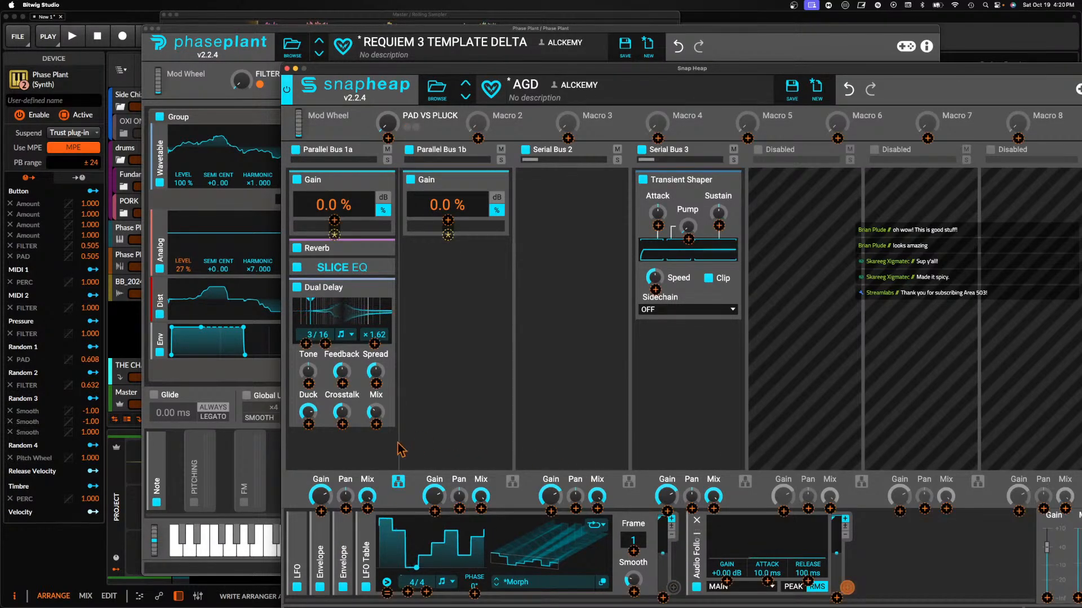
pyautogui.click(374, 423)
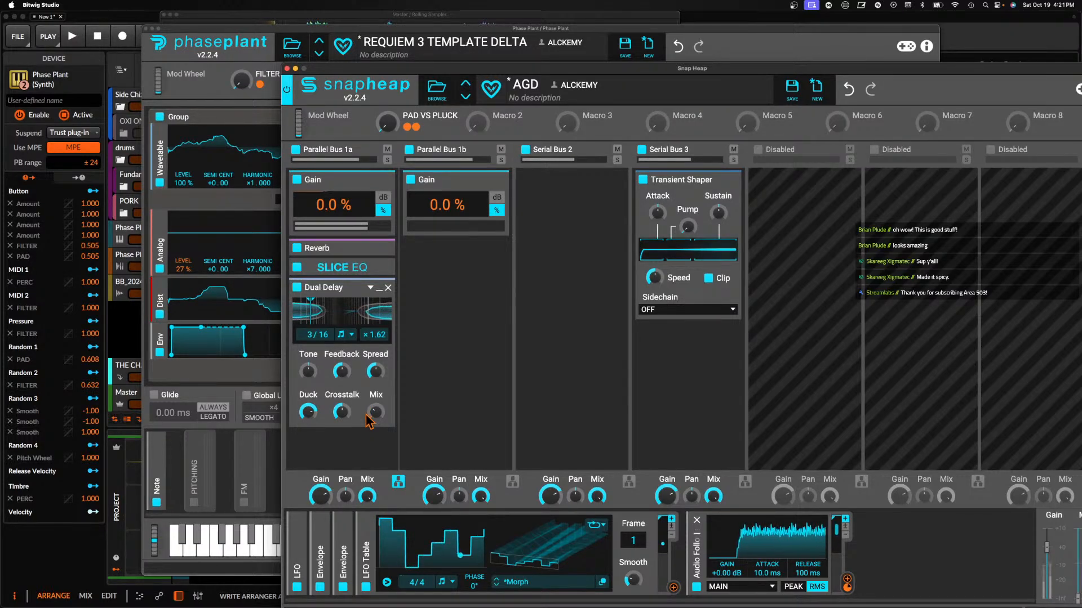
pyautogui.click(378, 290)
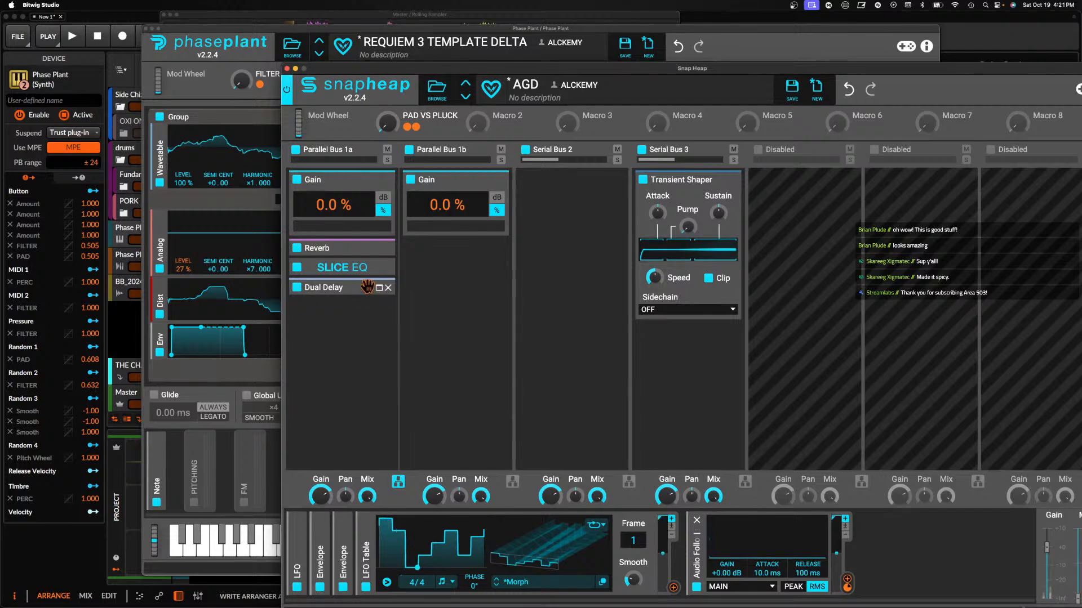
# Add an Ensemble to Parallel Bus 1a and place it between the Gain and the Reverb
pyautogui.click(348, 259)
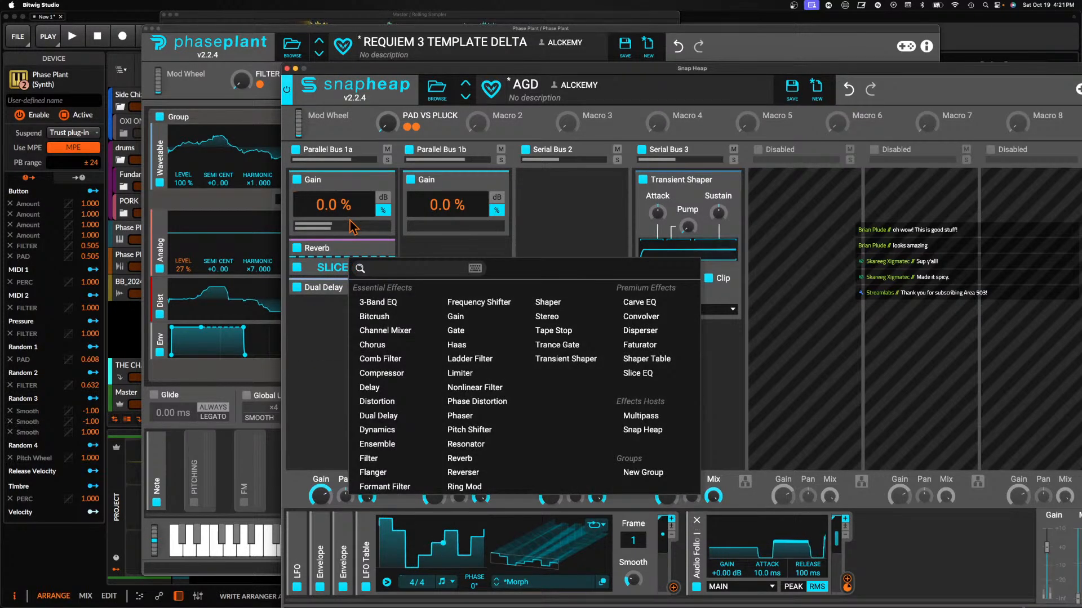
pyautogui.click(381, 443)
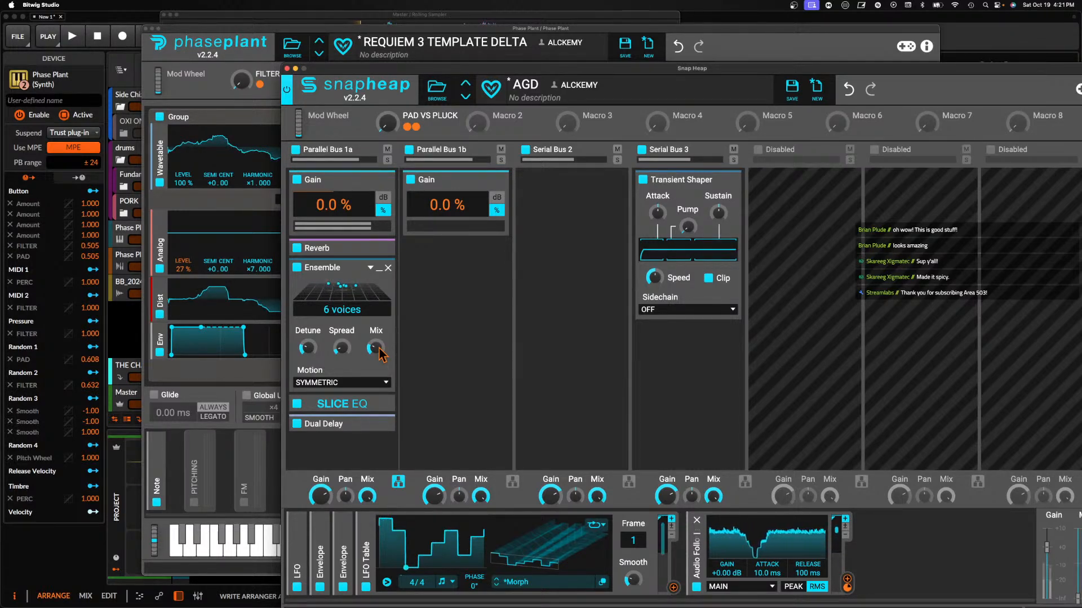
pyautogui.moveTo(341, 267); pyautogui.dragTo(339, 247)
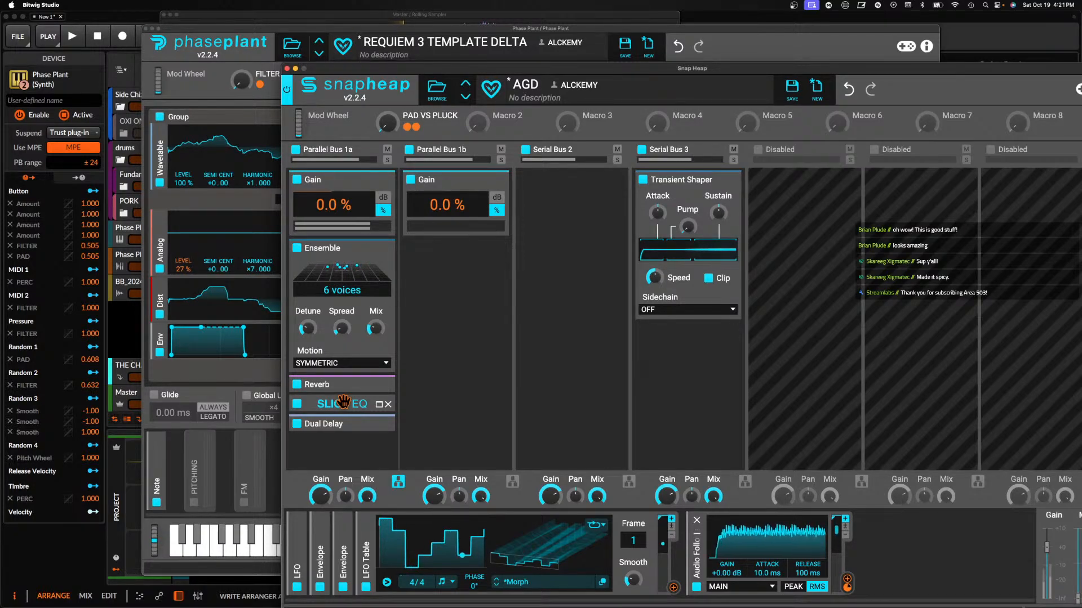
# Add a second Gain below the Dual Delay at the end of Parallel Bus 1a
pyautogui.click(342, 448)
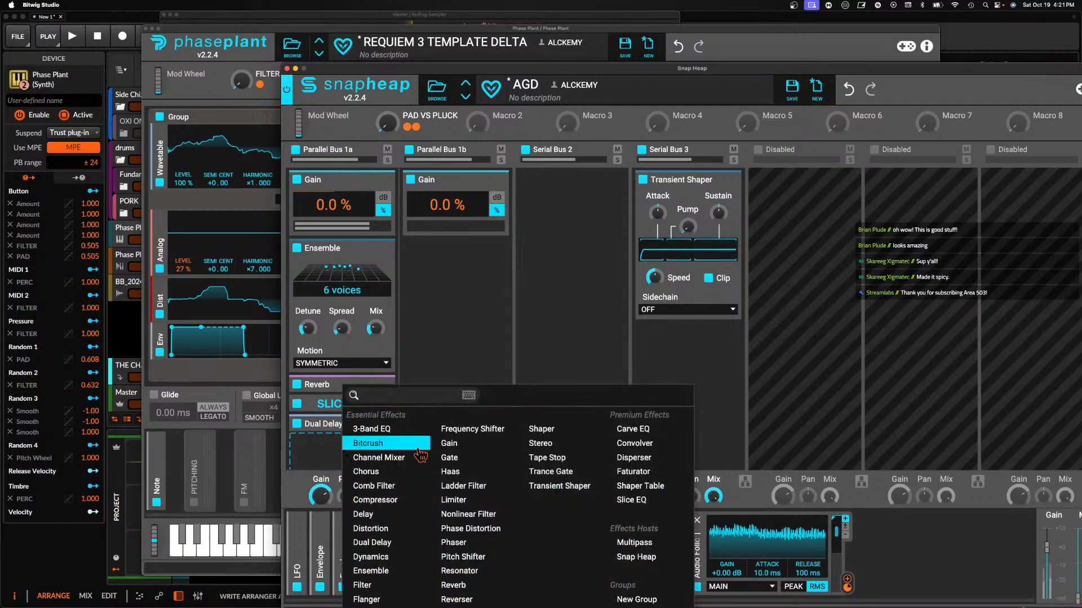
pyautogui.click(456, 449)
pyautogui.scroll(-3, 338, 428)
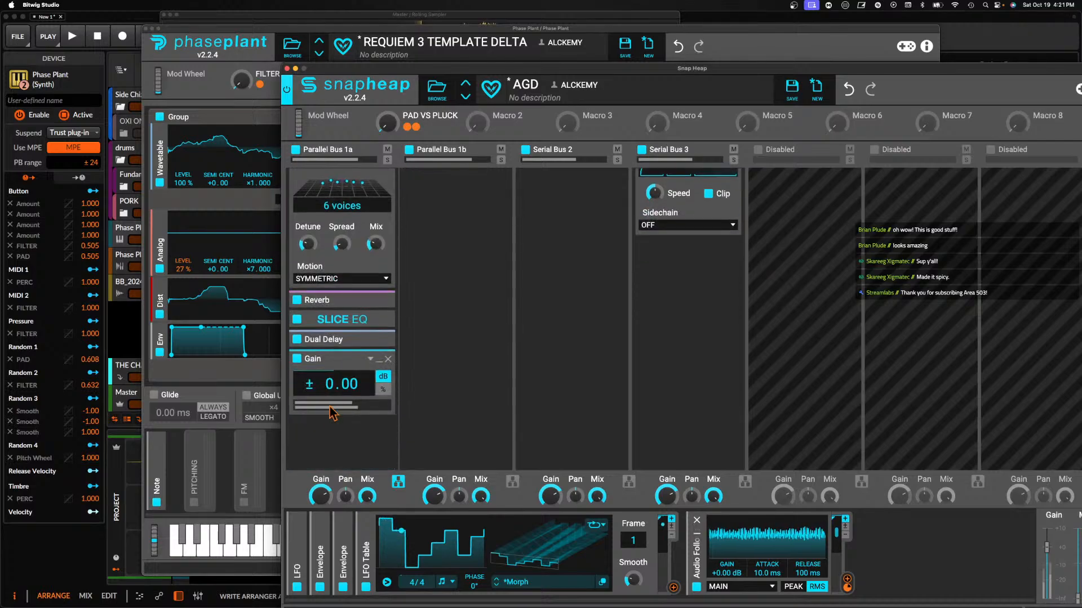
# Insert a nested Snap Heap between the Dual Delay and the final Gain, and open its editor
pyautogui.click(327, 351)
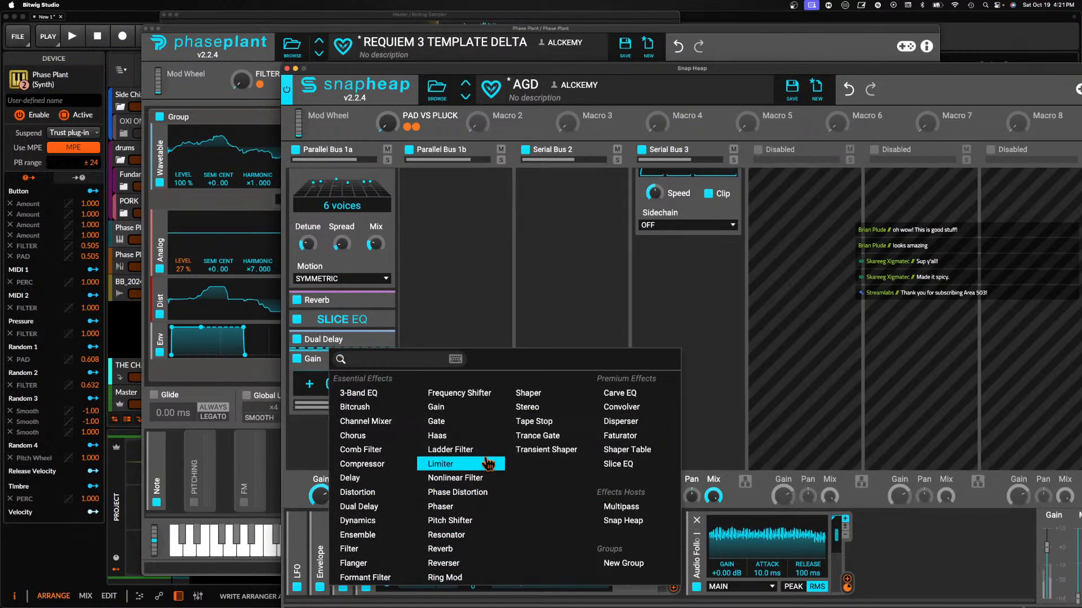
pyautogui.click(622, 521)
pyautogui.click(382, 379)
pyautogui.moveTo(419, 367); pyautogui.dragTo(412, 74)
# Make the nested Snap Heap's first two buses parallel and move the Transient Shaper to Serial Bus 2
pyautogui.click(377, 480)
pyautogui.moveTo(428, 179); pyautogui.dragTo(520, 177)
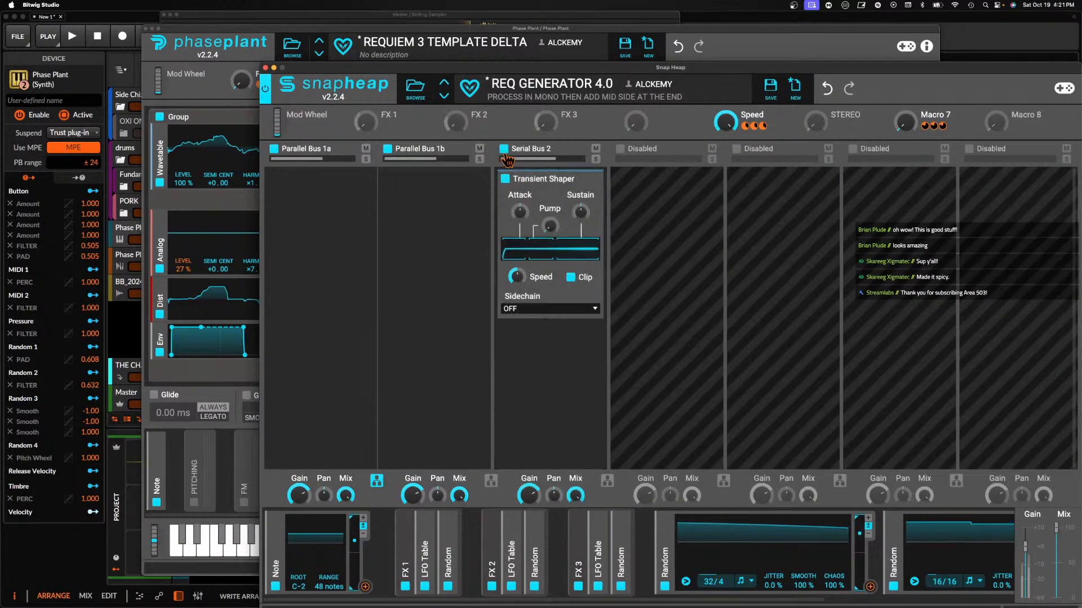
# Add a Haas to Parallel Bus 1b of the nested Snap Heap and set its channel to Left
pyautogui.click(383, 208)
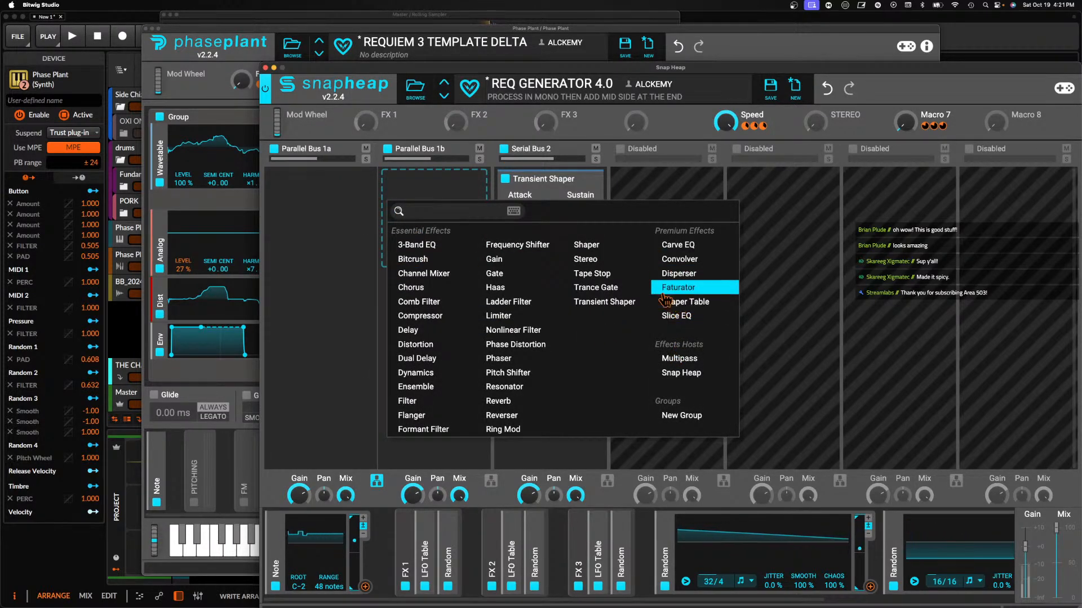
pyautogui.click(507, 288)
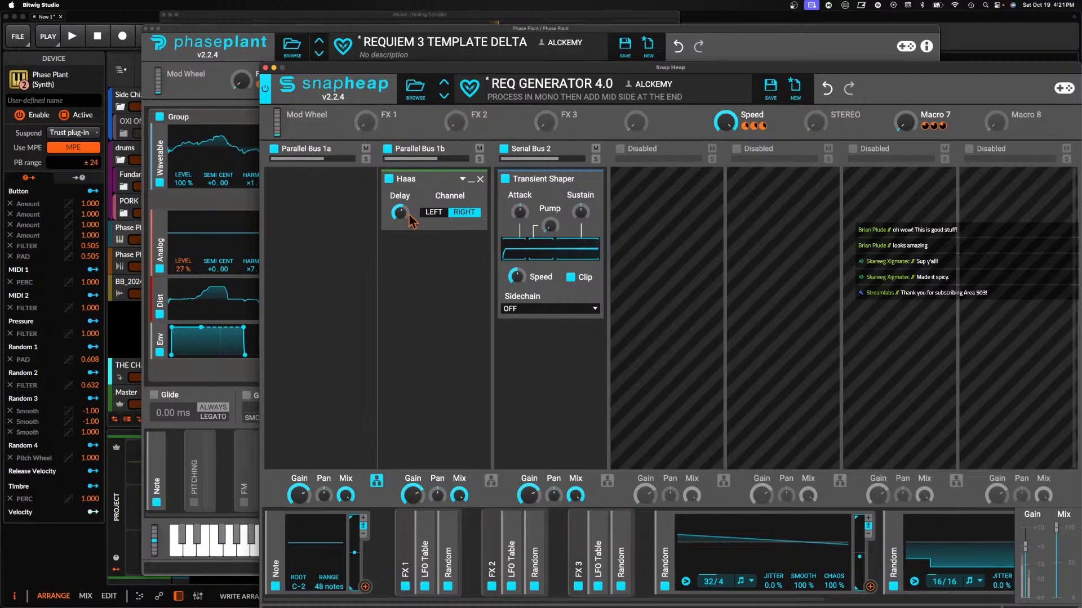
pyautogui.click(432, 216)
# Add a high-pass Filter below the Haas with its cutoff at about 586 Hz and collapse it
pyautogui.click(428, 265)
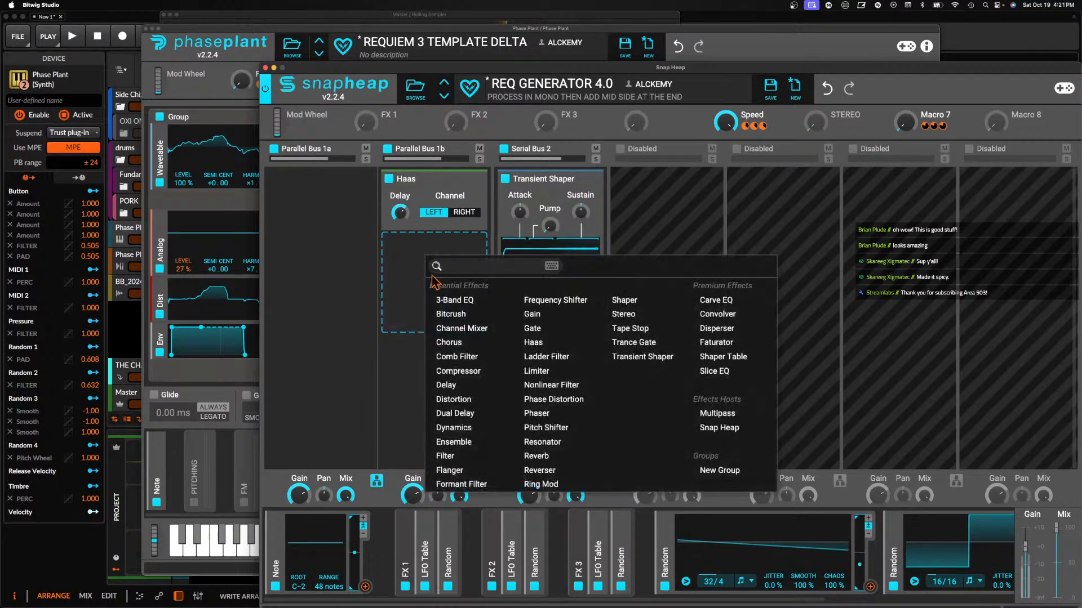
pyautogui.click(453, 451)
pyautogui.click(421, 310)
pyautogui.moveTo(401, 342); pyautogui.dragTo(400, 340)
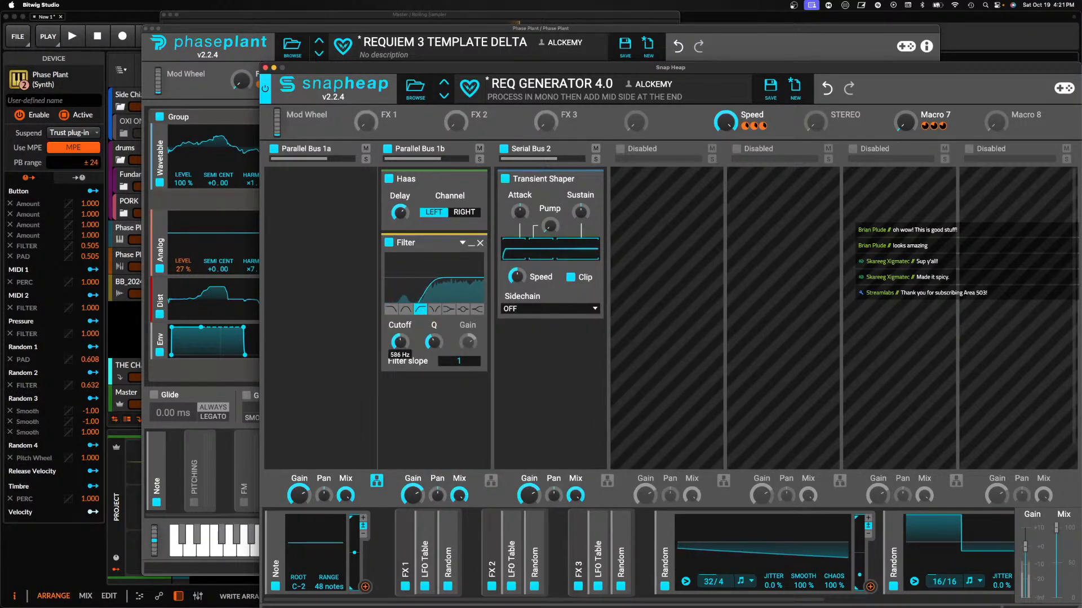
pyautogui.click(471, 243)
# Add a Pitch Shifter below the Filter and set it to +12.00 semitones
pyautogui.click(436, 269)
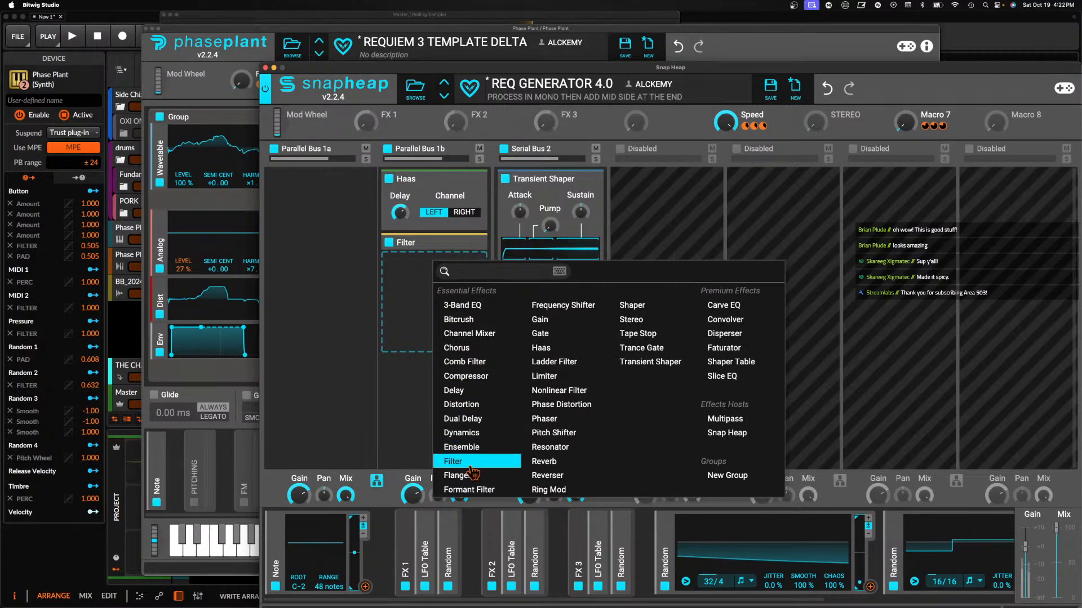
pyautogui.click(552, 433)
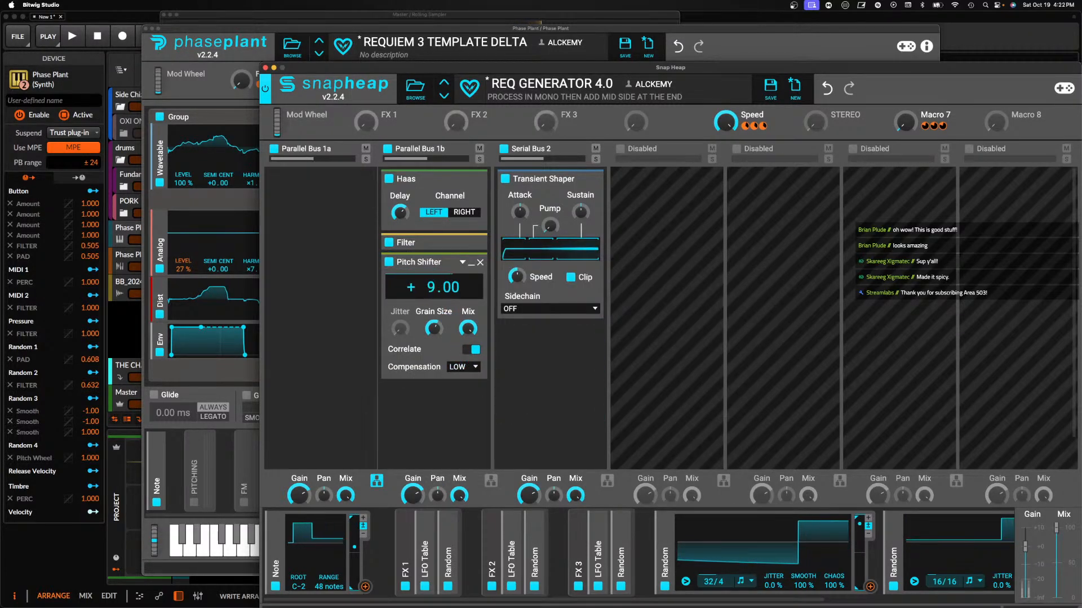
pyautogui.moveTo(435, 287); pyautogui.dragTo(435, 273)
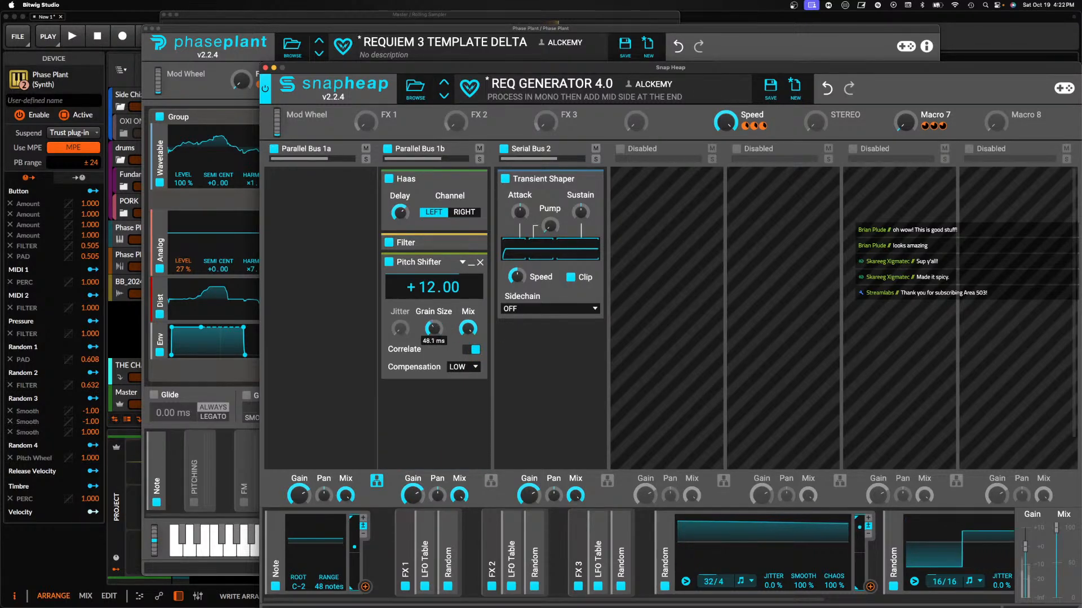
# Add a Chorus below the Pitch Shifter and close the nested Snap Heap's editor
pyautogui.click(421, 393)
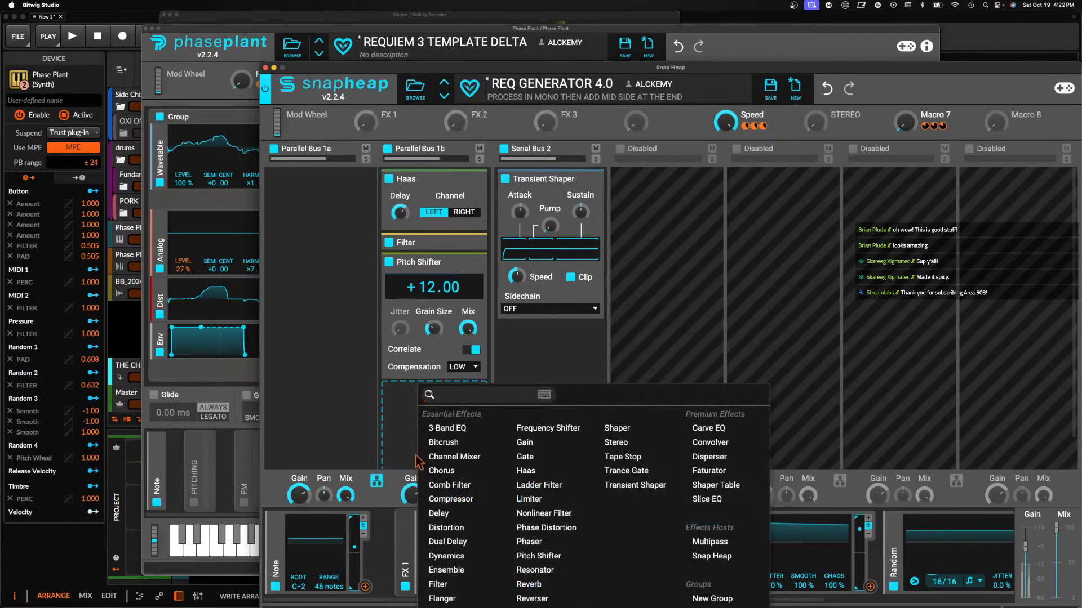
pyautogui.click(441, 472)
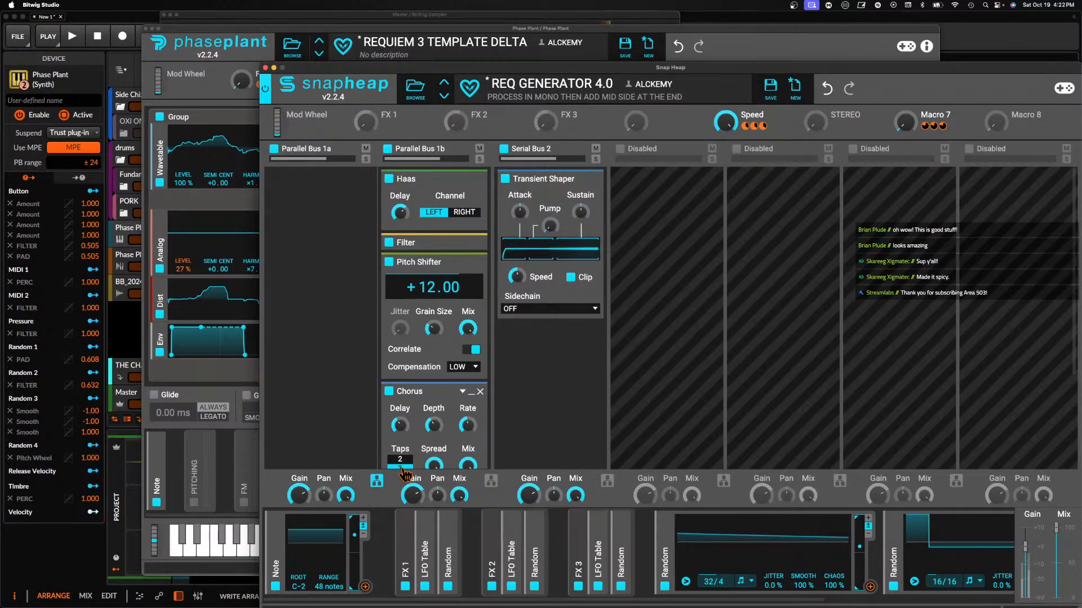
pyautogui.click(265, 68)
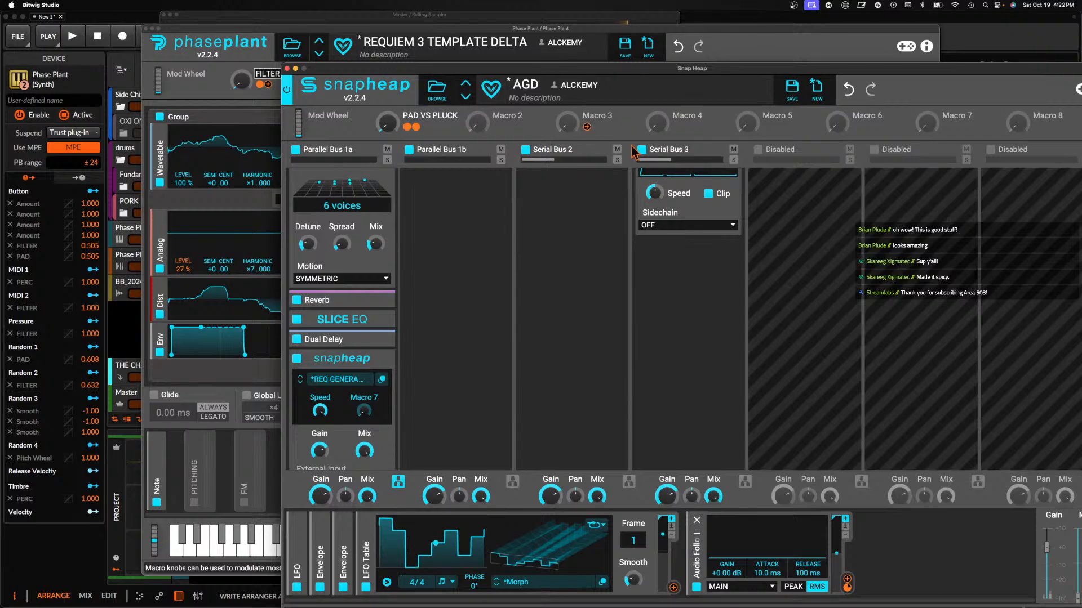
# Add a low-pass Filter above the Transient Shaper on Serial Bus 3 of the AGD Snap Heap
pyautogui.scroll(3, 639, 195)
pyautogui.click(669, 175)
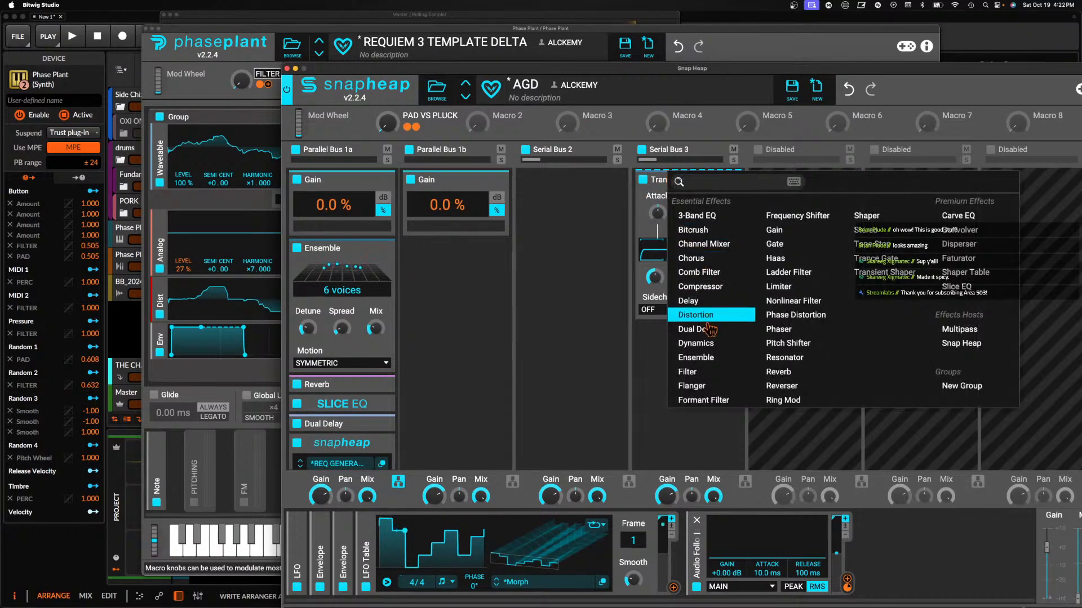
pyautogui.click(690, 377)
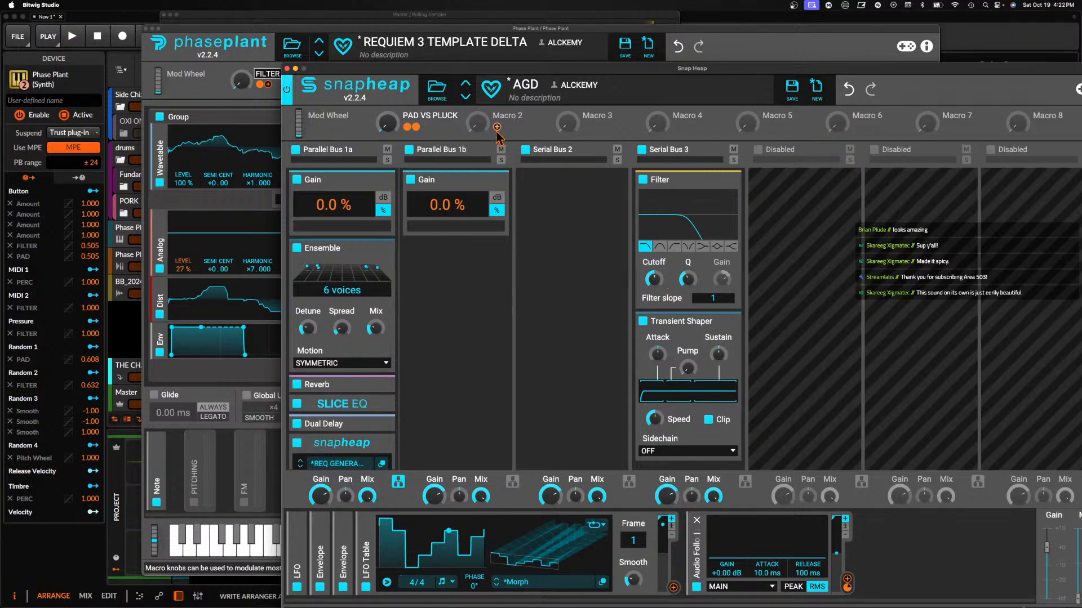
# Assign Macro 2 to the cutoff of the Serial Bus 3 Filter and rename the macro FILTER
pyautogui.click(497, 128)
pyautogui.click(655, 292)
pyautogui.doubleClick(518, 115)
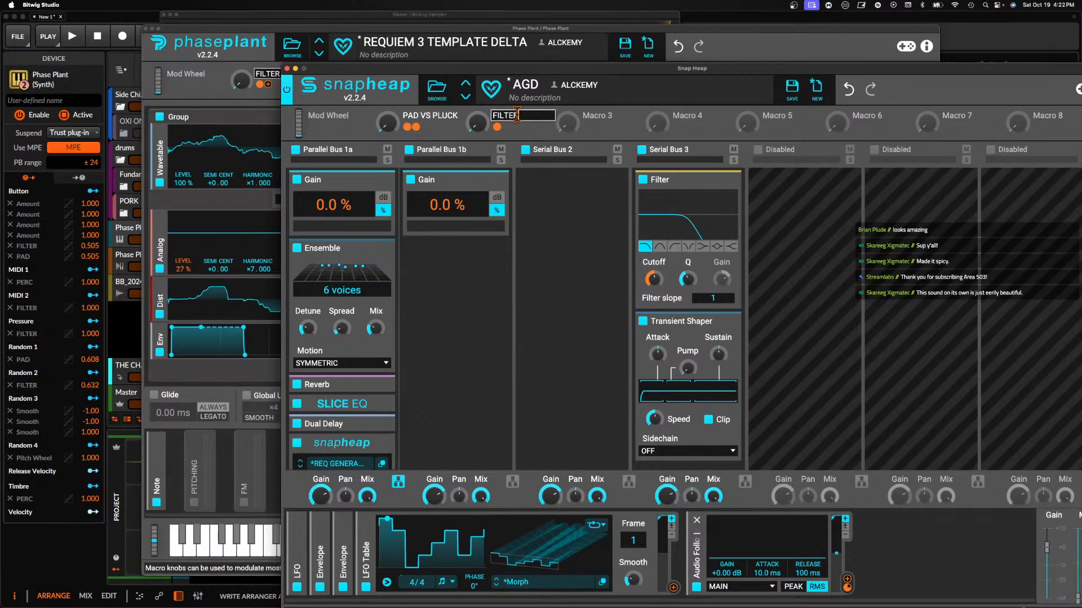
pyautogui.press('Return')
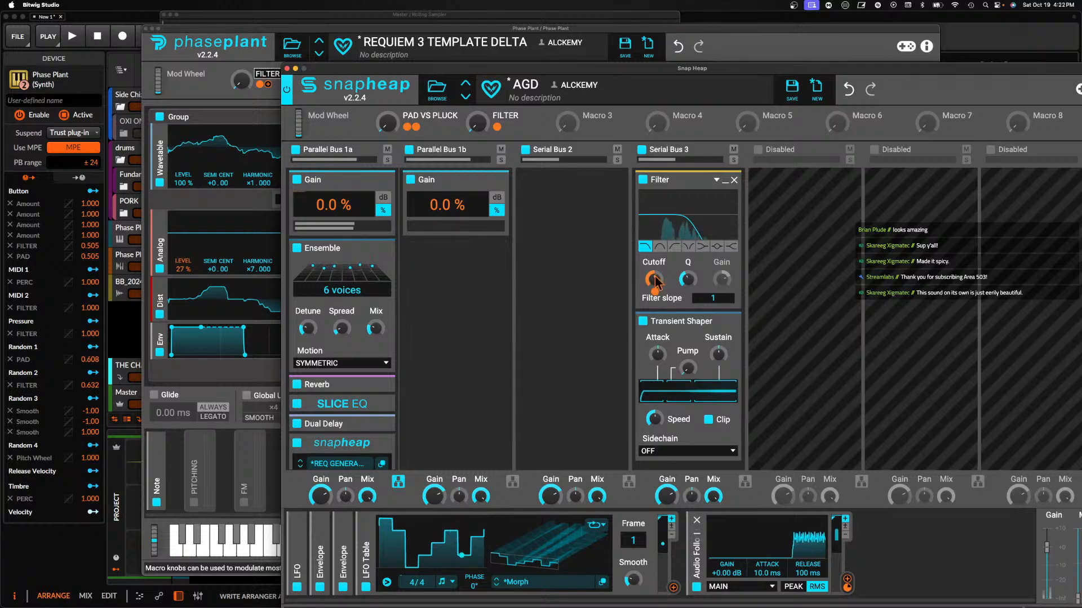
# Turn the AGD Snap Heap's FILTER macro up to its maximum
pyautogui.moveTo(477, 122)
pyautogui.mouseDown()
pyautogui.moveTo(476, 97)
pyautogui.moveTo(473, 125)
pyautogui.mouseUp()
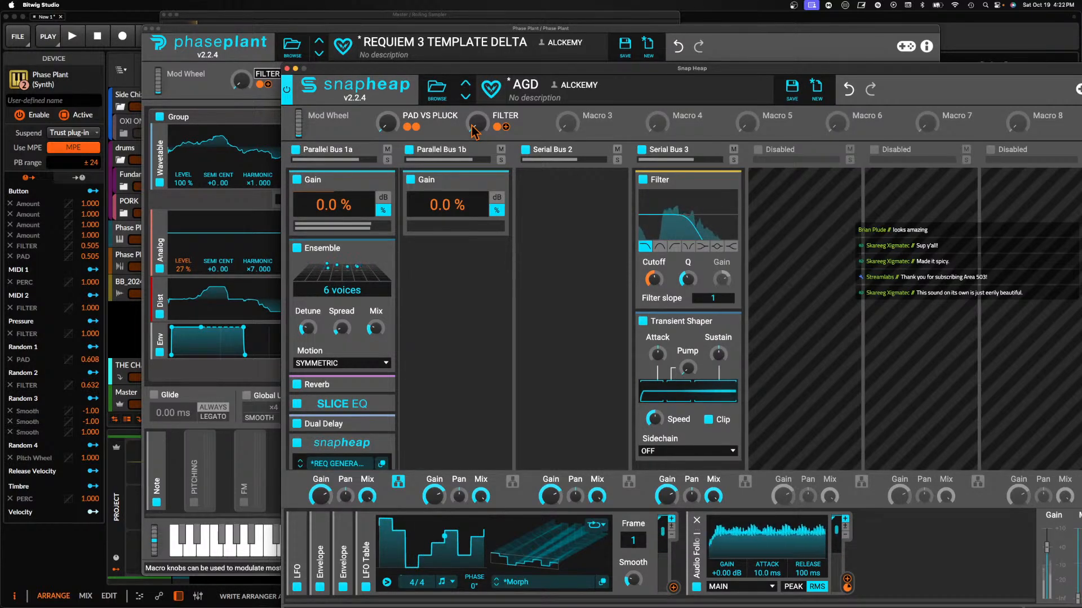
pyautogui.moveTo(473, 128); pyautogui.dragTo(473, 73)
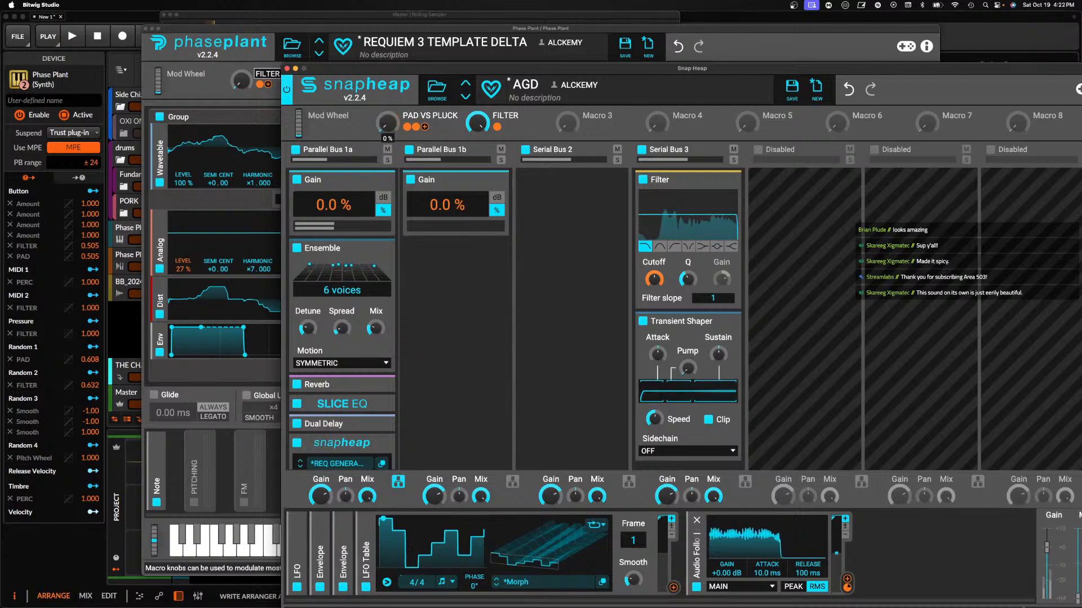
# Lower Phase Plant's PAD macro to zero and raise its PLUCK macro to full, moving the Snap Heap window aside and back
pyautogui.moveTo(383, 70); pyautogui.dragTo(376, 187)
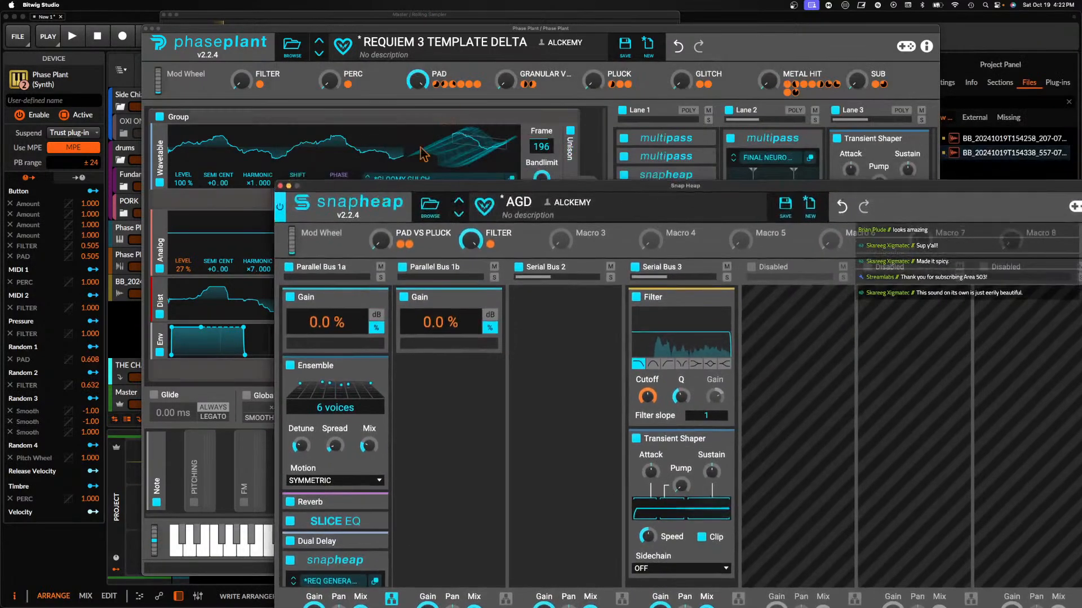
pyautogui.moveTo(593, 83); pyautogui.dragTo(593, 39)
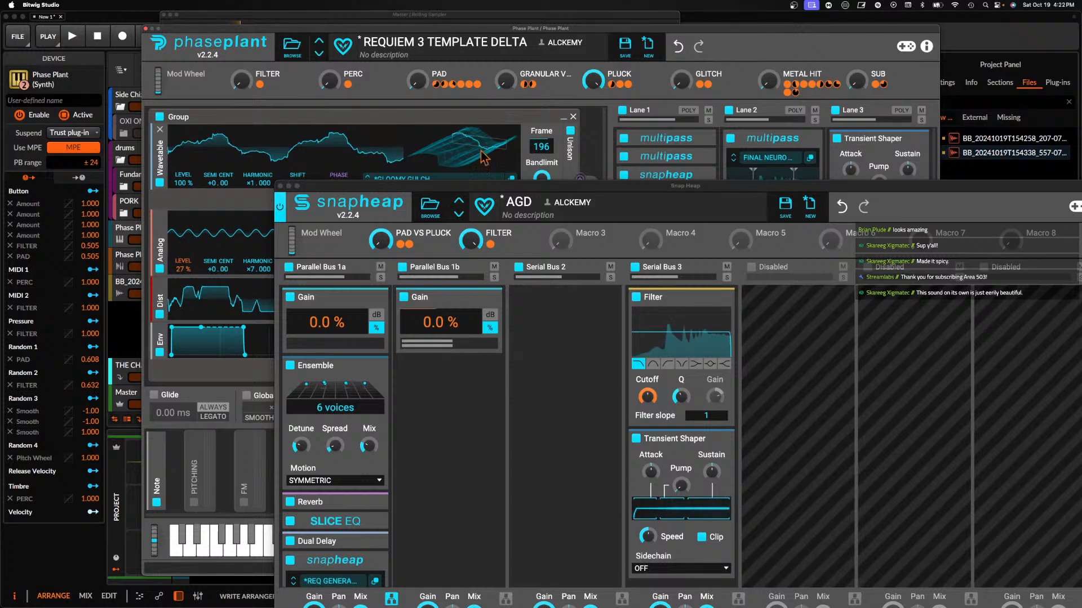
pyautogui.moveTo(463, 187); pyautogui.dragTo(465, 67)
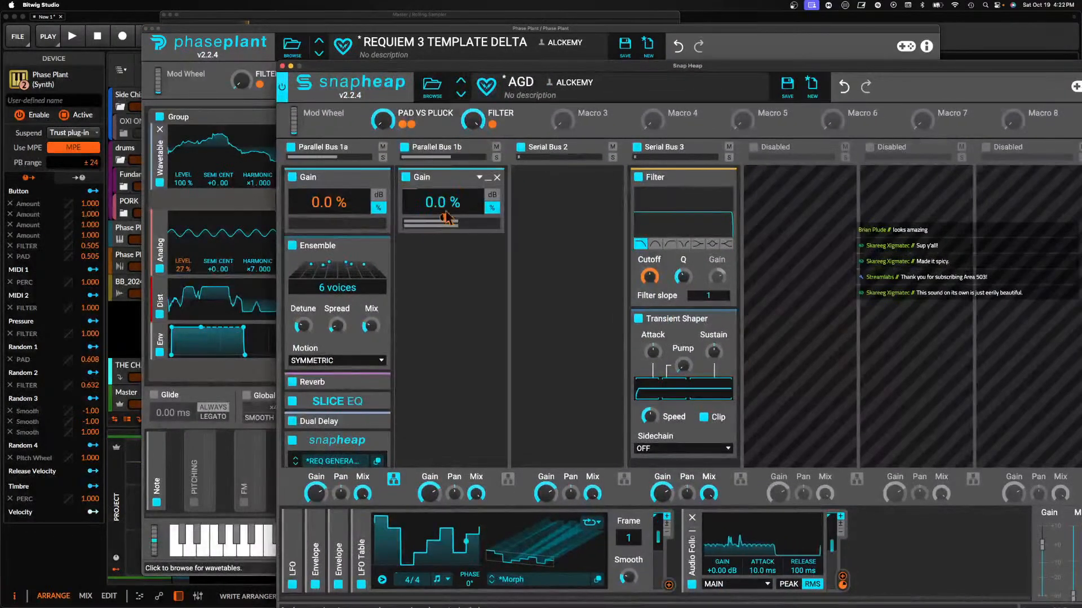
# Add an Overdrive Distortion below the Gain on Parallel Bus 1b and collapse it
pyautogui.click(445, 263)
pyautogui.click(467, 400)
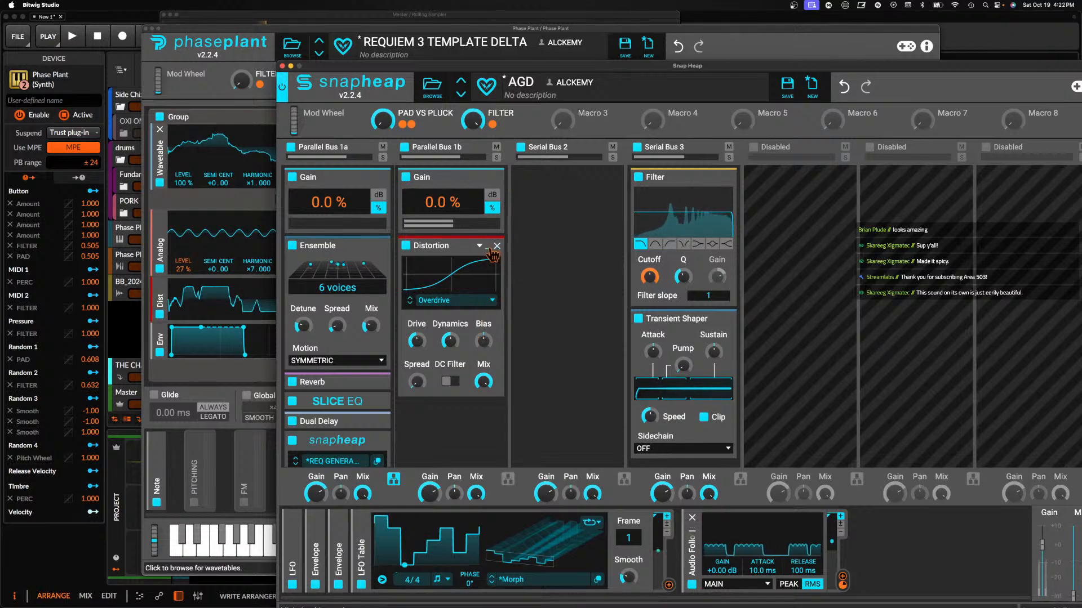
pyautogui.click(497, 245)
# Add a Dual Delay below the Distortion with a 55.6 ms time and 28% feedback, and collapse it
pyautogui.click(461, 293)
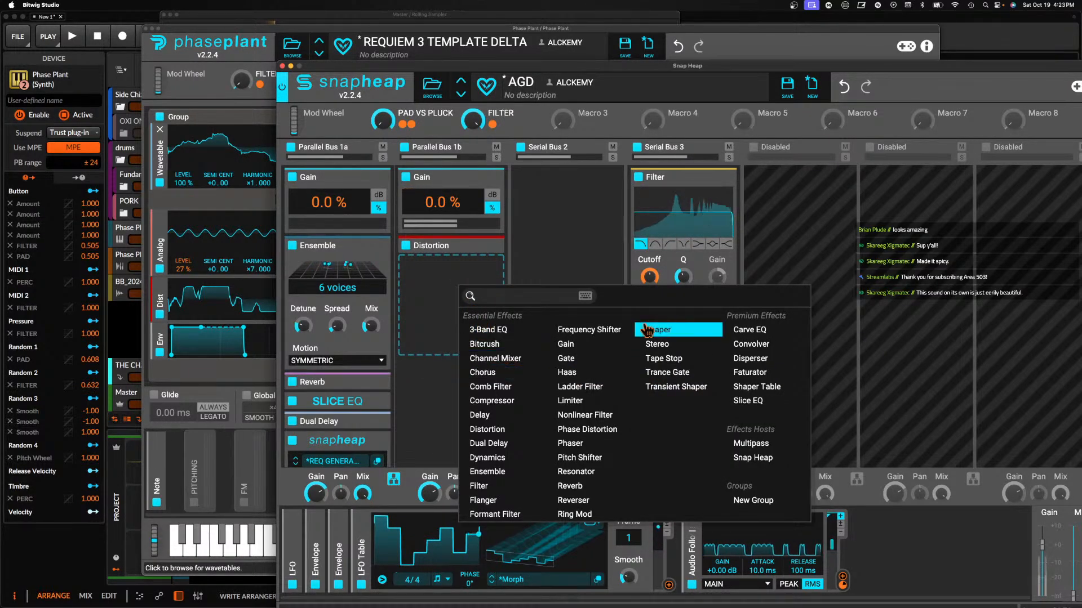
pyautogui.click(487, 443)
pyautogui.moveTo(429, 315); pyautogui.dragTo(431, 334)
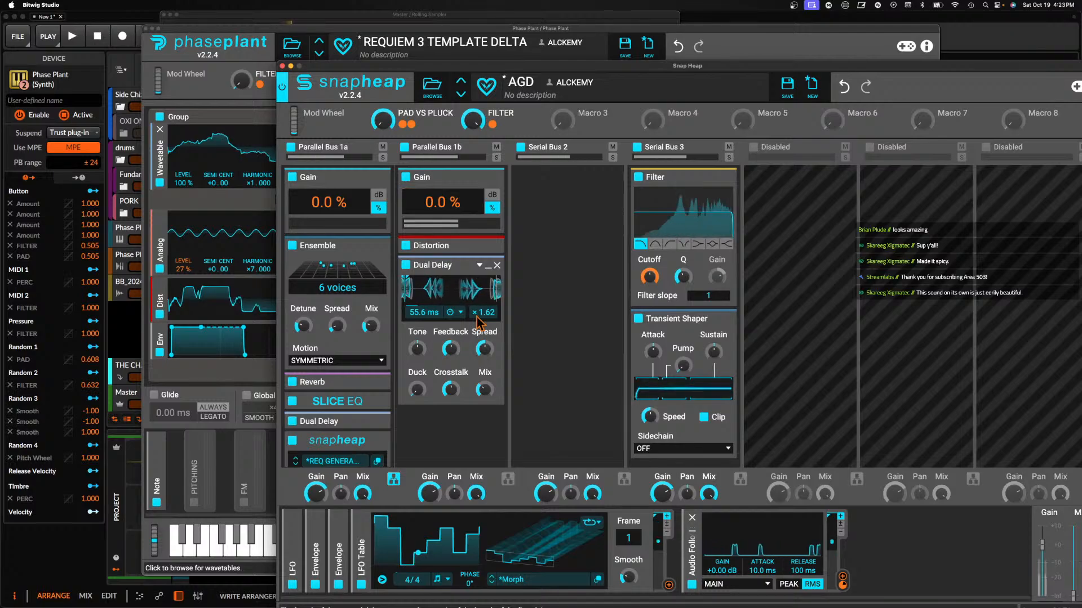
pyautogui.moveTo(451, 350); pyautogui.dragTo(451, 366)
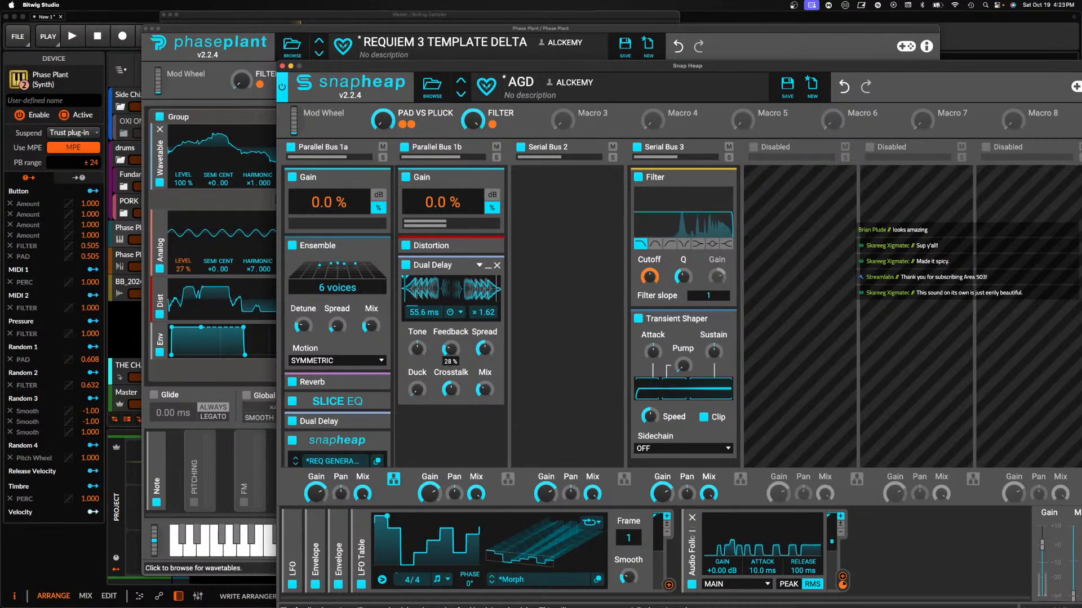
pyautogui.click(488, 266)
# Add a Ring Mod below the Dual Delay with the Low-Pass Noise modulator and 74% mix, and collapse it
pyautogui.click(457, 287)
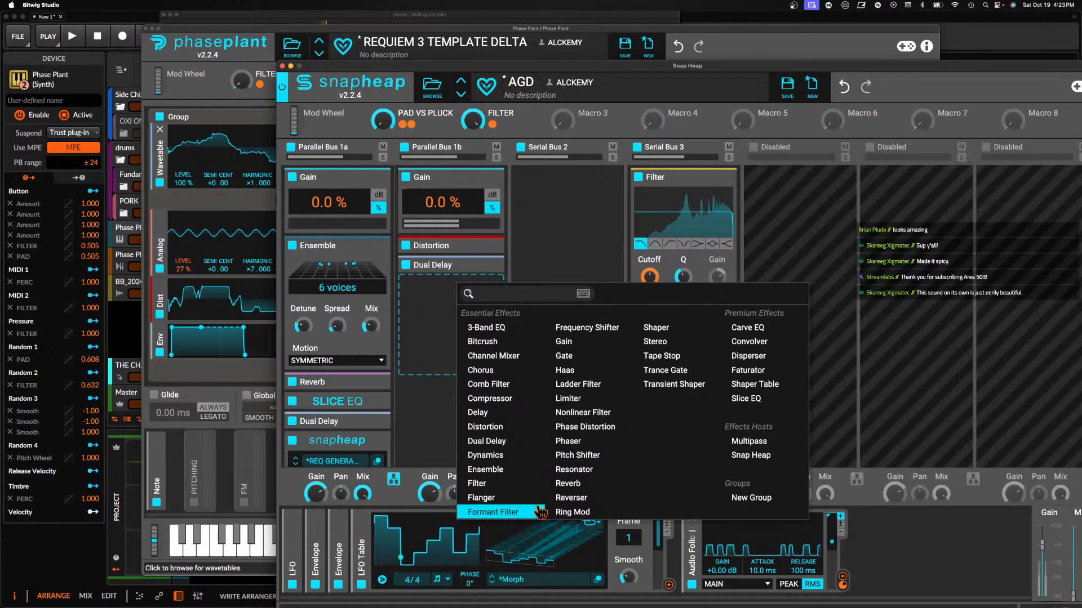
pyautogui.click(570, 512)
pyautogui.click(433, 438)
pyautogui.click(434, 449)
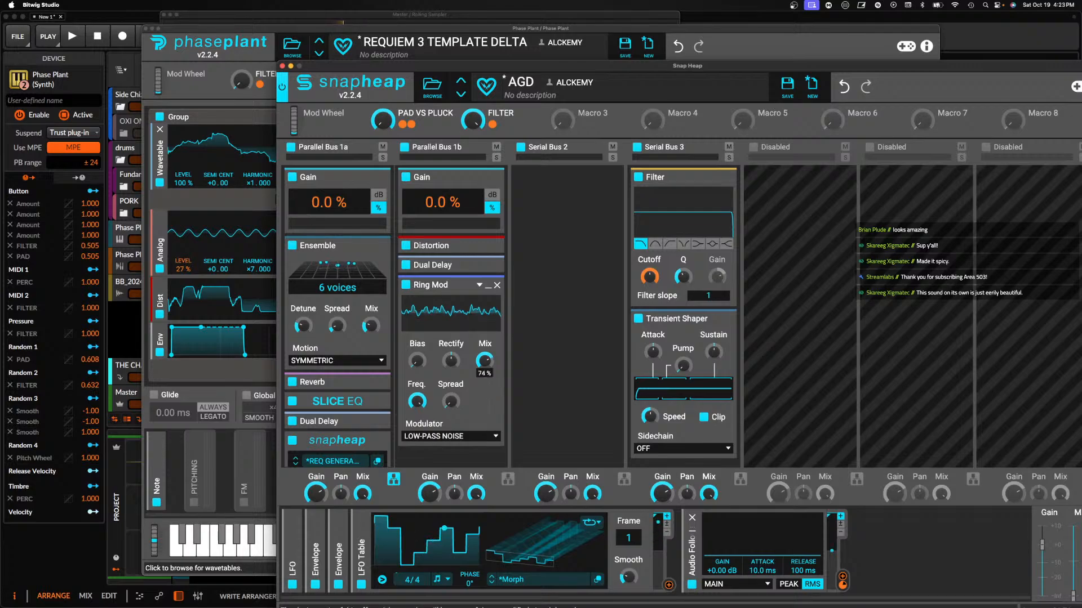
pyautogui.click(487, 288)
# Add a Slice EQ below the Ring Mod on Parallel Bus 1b and open its editor
pyautogui.click(458, 308)
pyautogui.click(722, 418)
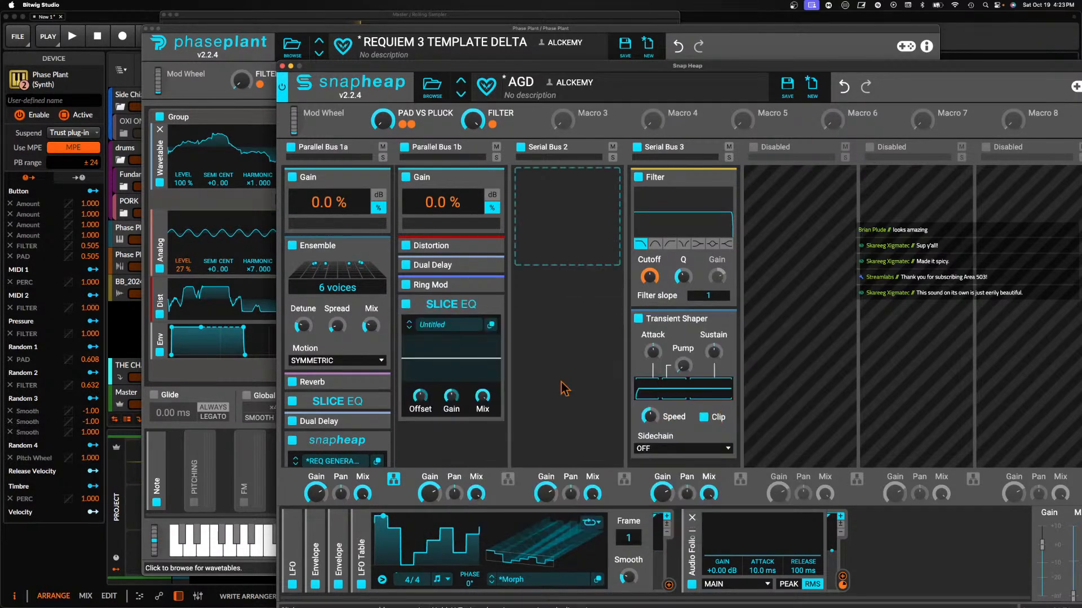
pyautogui.click(492, 326)
# Shape two tall narrow boosts and two narrow cuts across the low and low-mid range of the Slice EQ curve
pyautogui.moveTo(518, 323); pyautogui.dragTo(336, 146)
pyautogui.moveTo(515, 324); pyautogui.dragTo(496, 386)
pyautogui.click(971, 98)
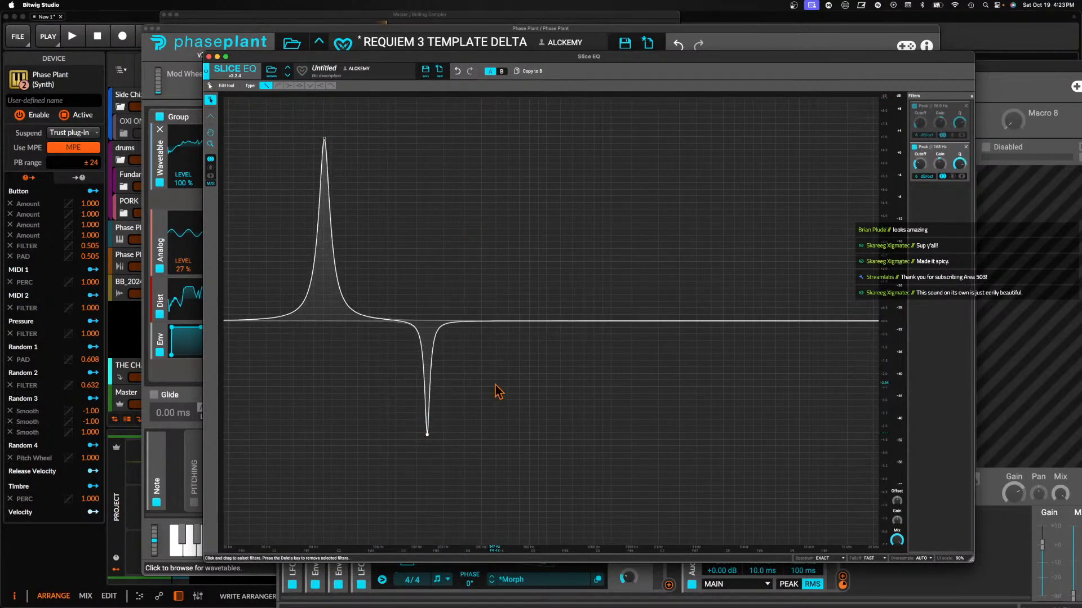
pyautogui.moveTo(493, 322); pyautogui.dragTo(493, 481)
pyautogui.scroll(10, 493, 482)
pyautogui.moveTo(472, 320); pyautogui.dragTo(469, 133)
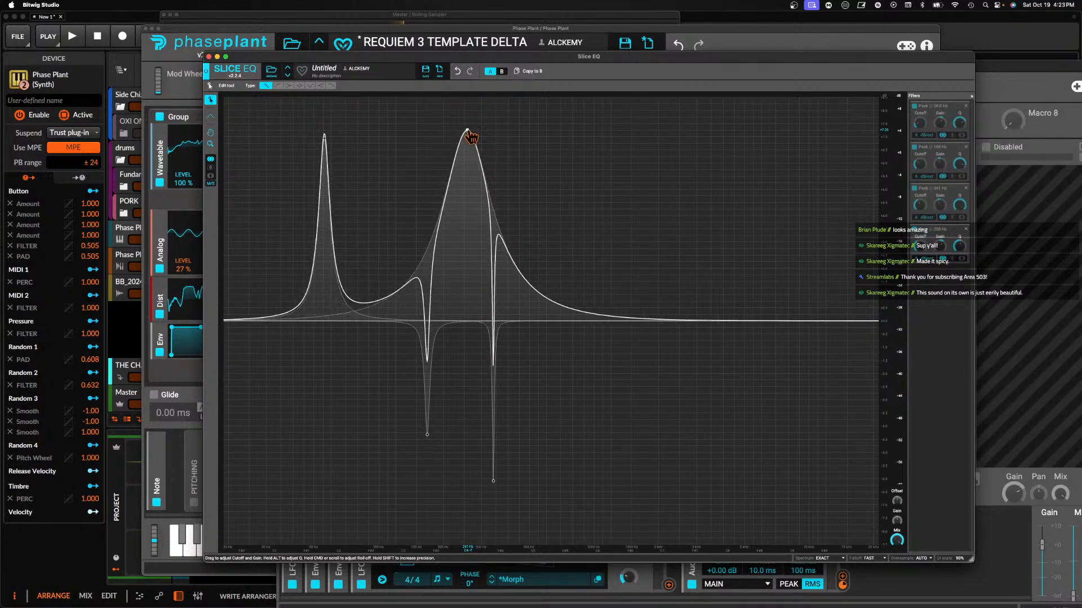
pyautogui.scroll(10, 471, 136)
# Add two more boosts and three deep cuts through the middle and upper range of the curve, and close the Slice EQ editor
pyautogui.moveTo(558, 320); pyautogui.dragTo(557, 545)
pyautogui.moveTo(626, 301); pyautogui.dragTo(581, 181)
pyautogui.moveTo(662, 299); pyautogui.dragTo(671, 541)
pyautogui.scroll(8, 671, 541)
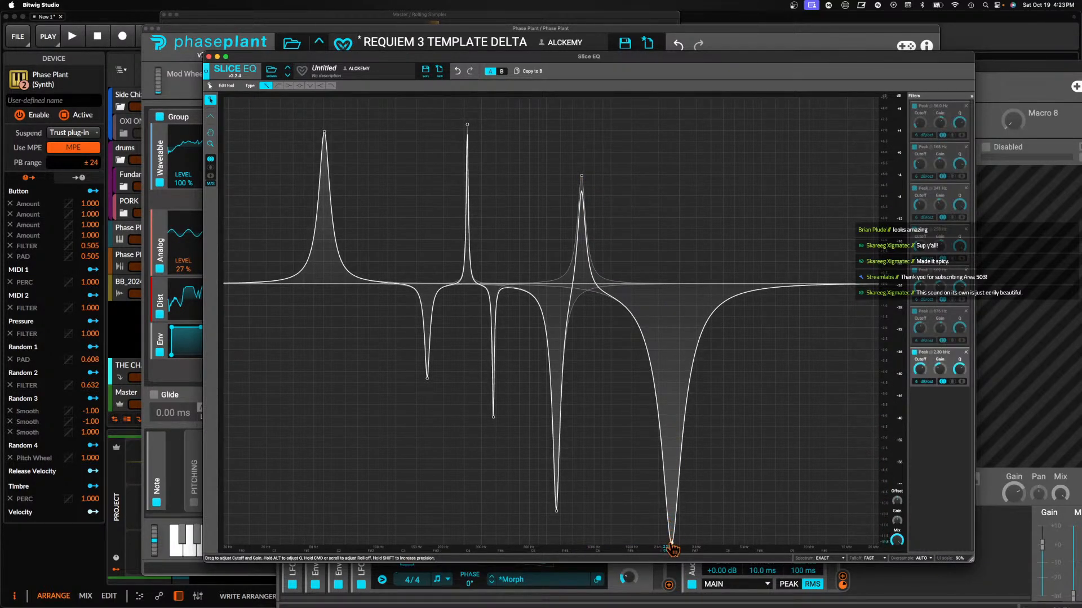
pyautogui.scroll(5, 672, 543)
pyautogui.doubleClick(623, 290)
pyautogui.moveTo(623, 289); pyautogui.dragTo(608, 513)
pyautogui.doubleClick(514, 292)
pyautogui.moveTo(514, 292); pyautogui.dragTo(515, 234)
pyautogui.click(209, 57)
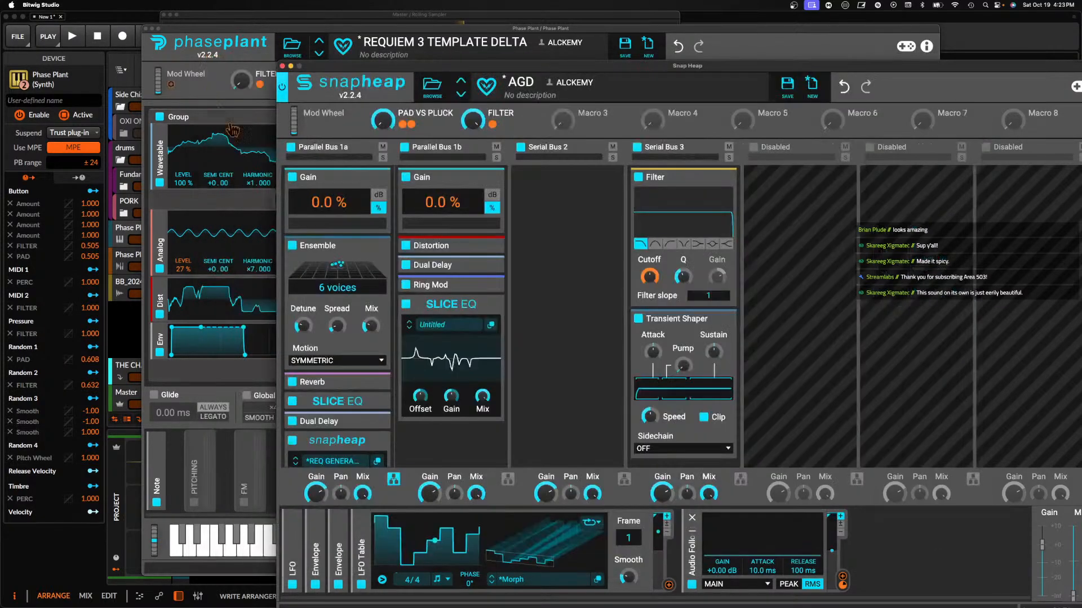
# Add a Note modulator after the Audio Follower with its root at C-1 and its range at 48 notes
pyautogui.click(842, 577)
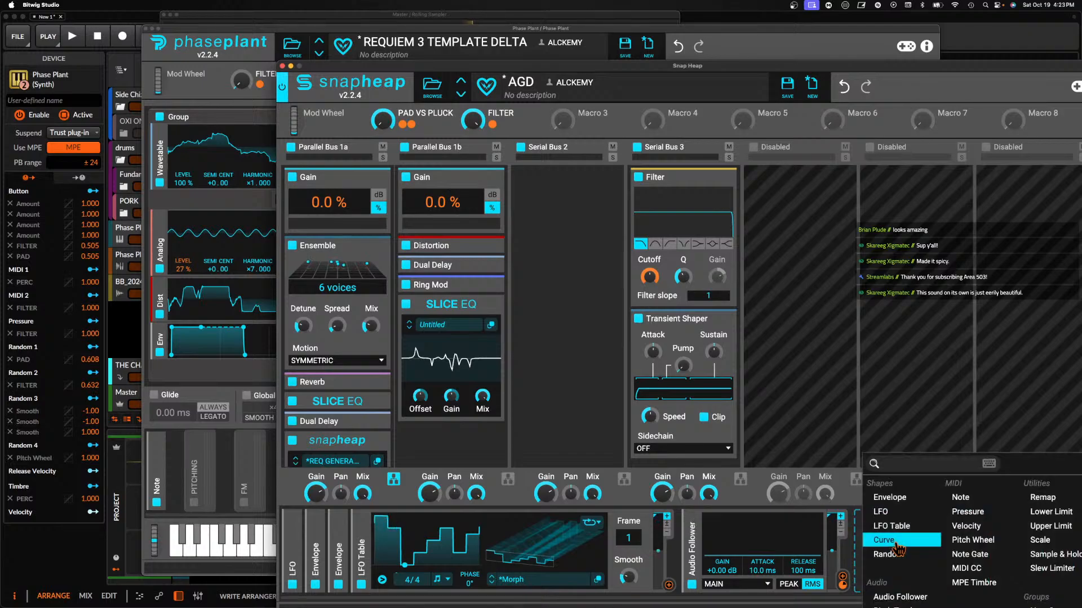
pyautogui.click(961, 502)
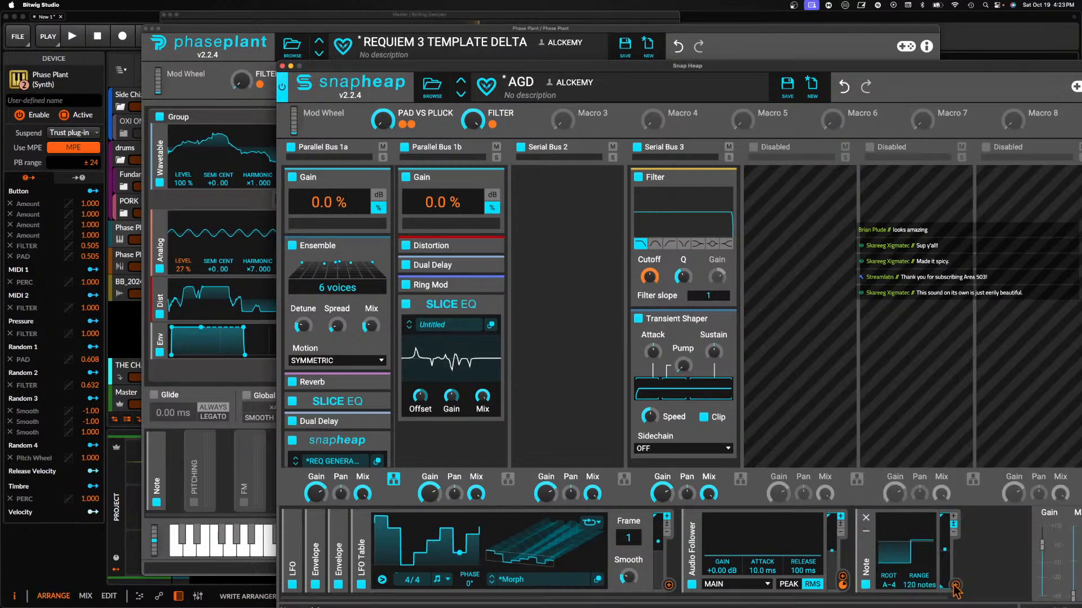
pyautogui.rightClick(889, 588)
pyautogui.write('c1')
pyautogui.press('Return')
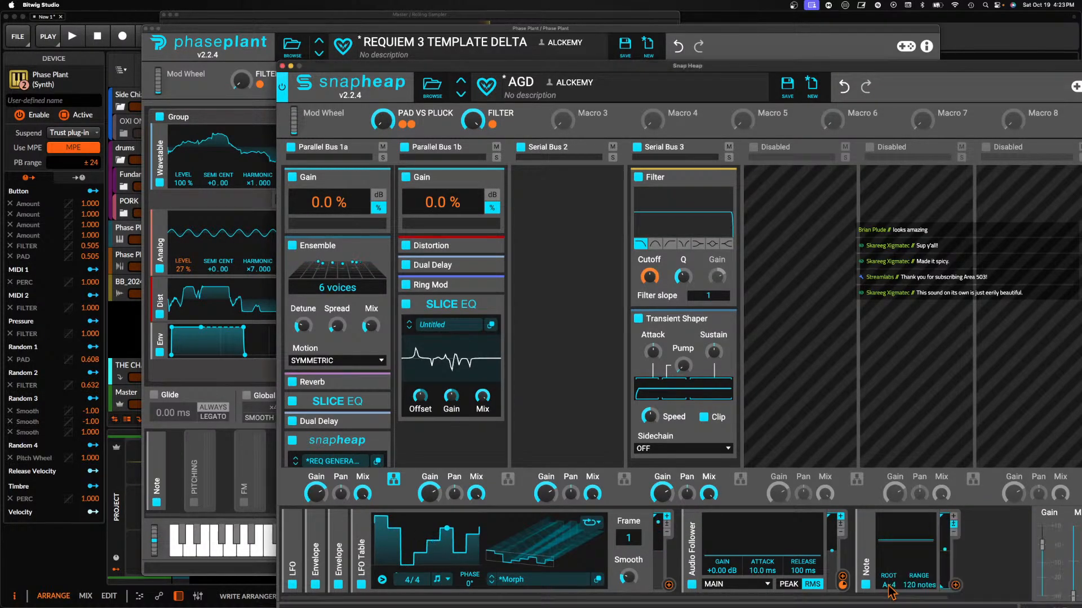
pyautogui.rightClick(908, 588)
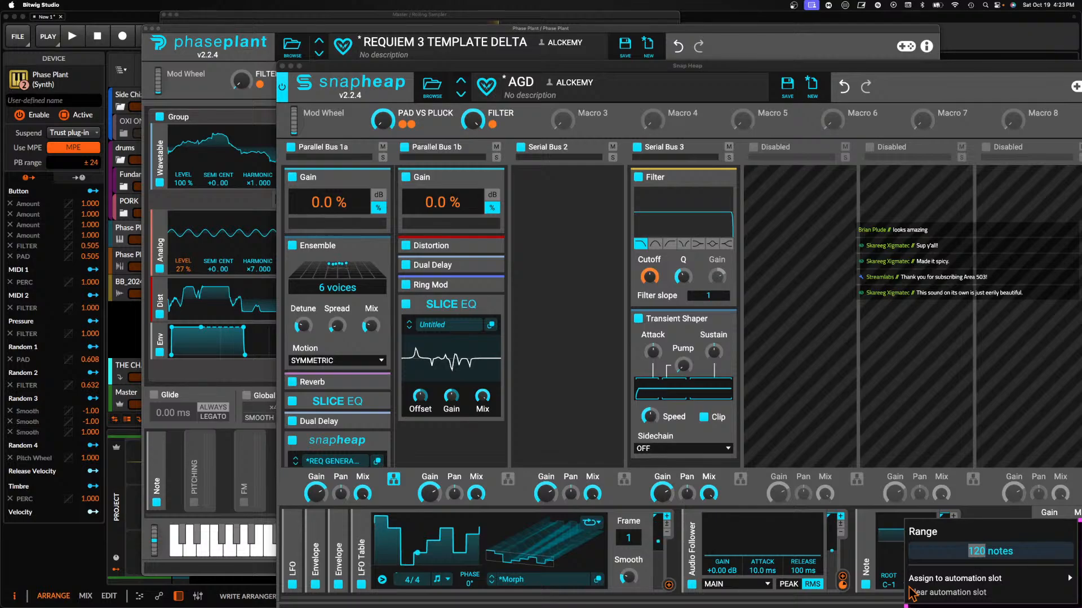
pyautogui.write('48')
pyautogui.press('Return')
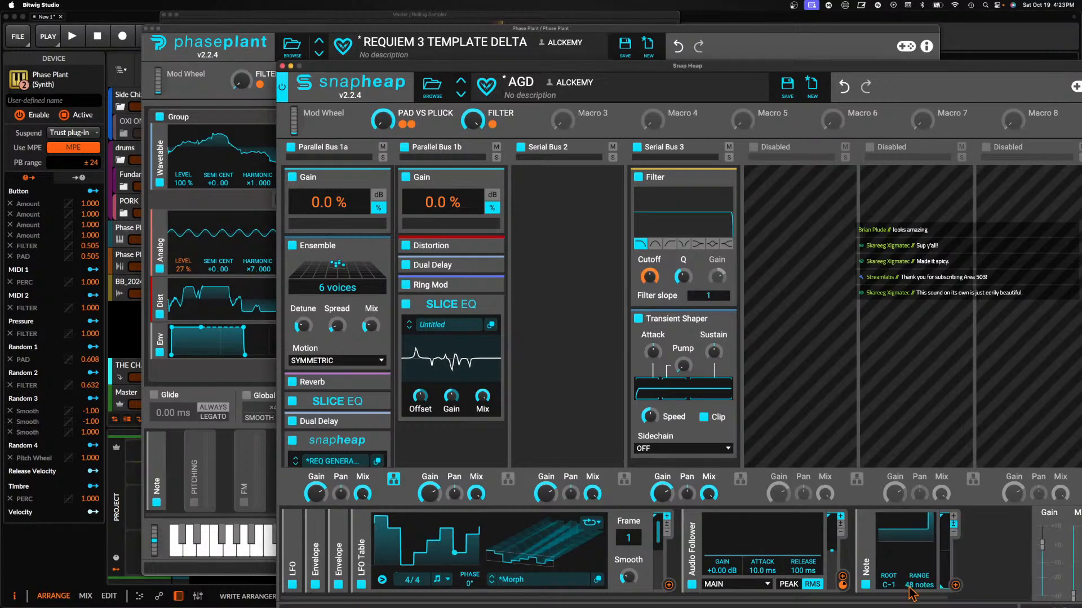
# Modulate the offset of Parallel Bus 1b's Slice EQ with the Note modulator, and collapse the Slice EQ
pyautogui.click(956, 586)
pyautogui.click(421, 408)
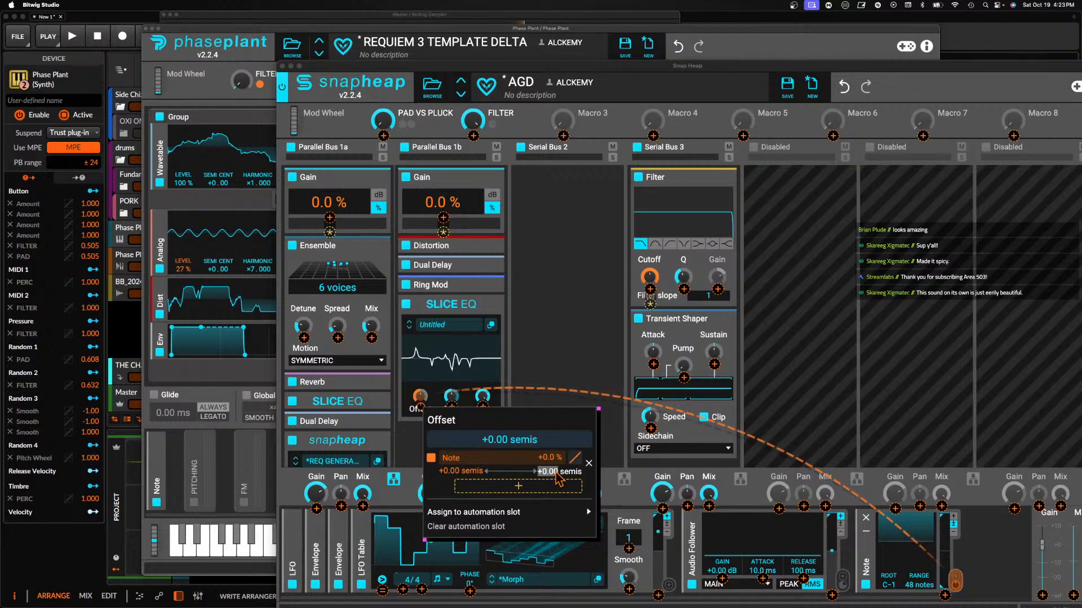
pyautogui.press('Escape')
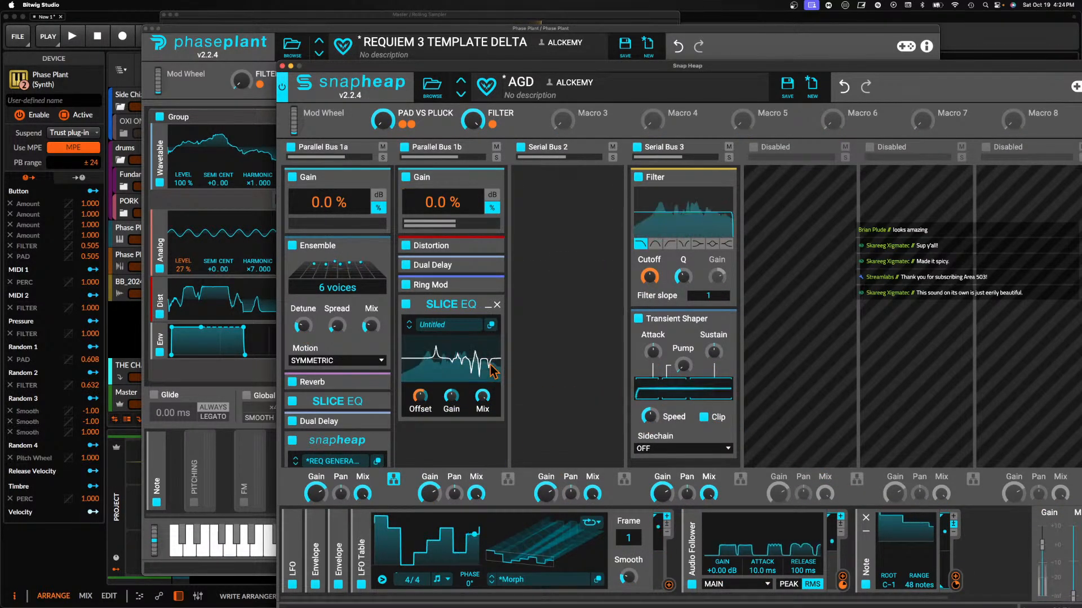
pyautogui.click(488, 305)
# Set the Ring Mod's mix to 13%, and insert a Reverb with a 25% mix between the Ring Mod and the Slice EQ
pyautogui.click(489, 286)
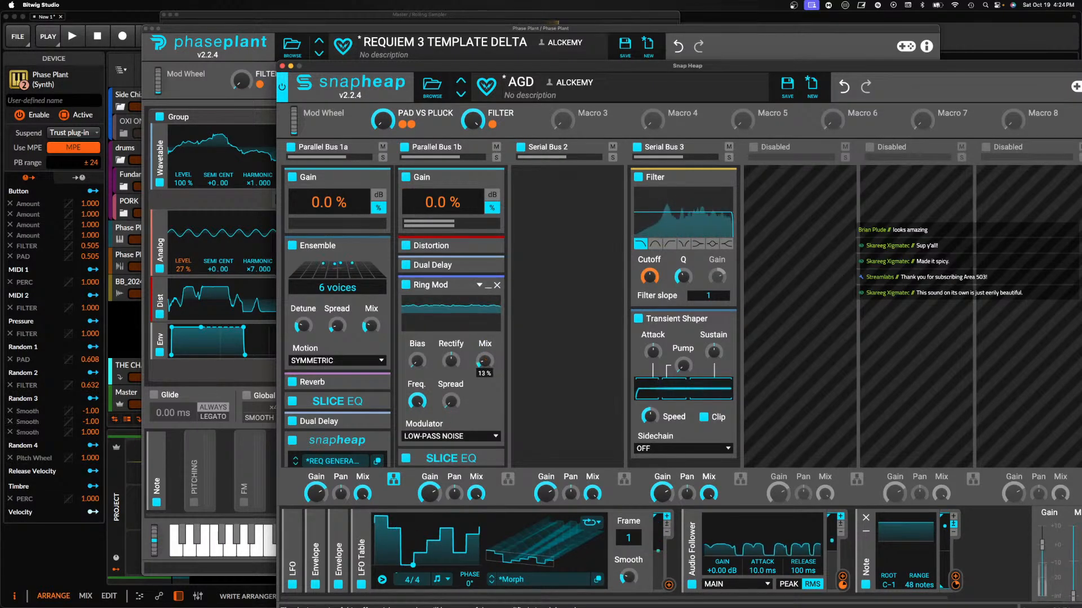
pyautogui.click(472, 285)
pyautogui.click(476, 294)
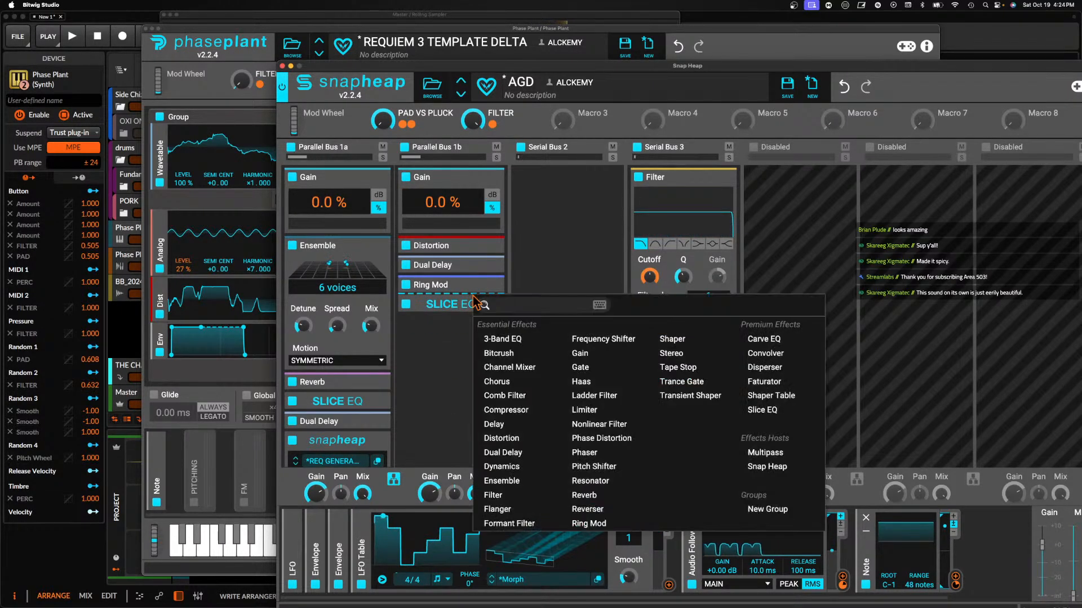
pyautogui.click(584, 496)
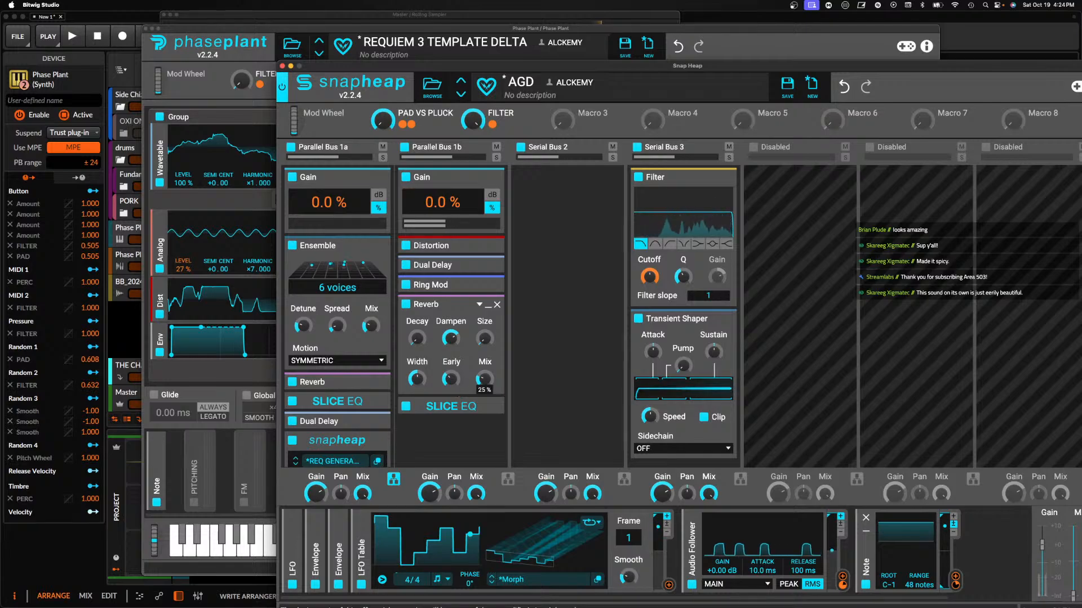
pyautogui.click(488, 308)
# Add a Gain effect below the Slice EQ on Parallel Bus 1b and raise it to +9.53 dB
pyautogui.click(445, 350)
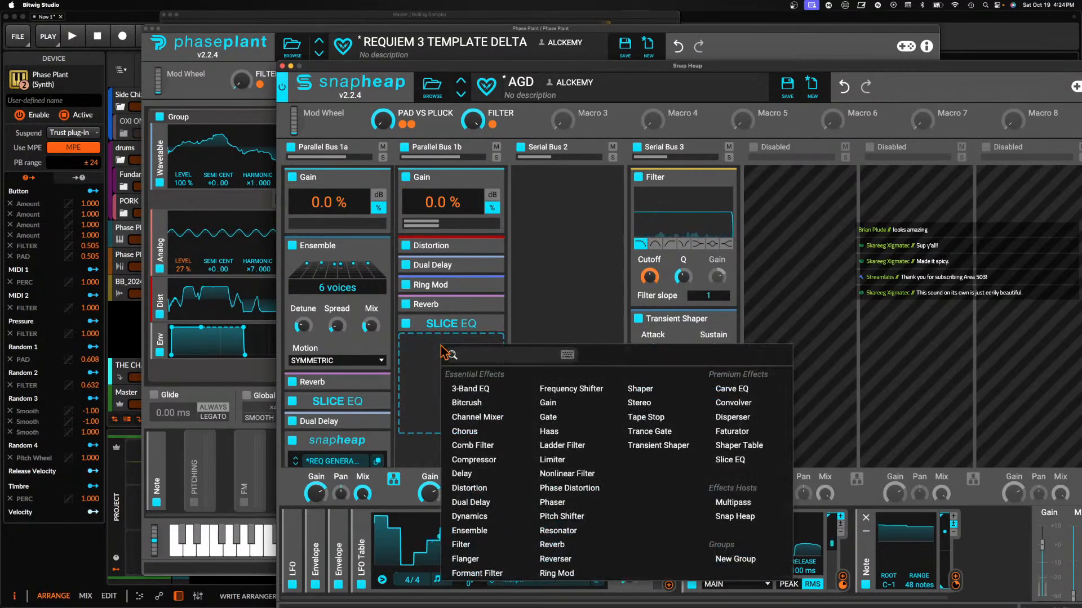
pyautogui.click(563, 403)
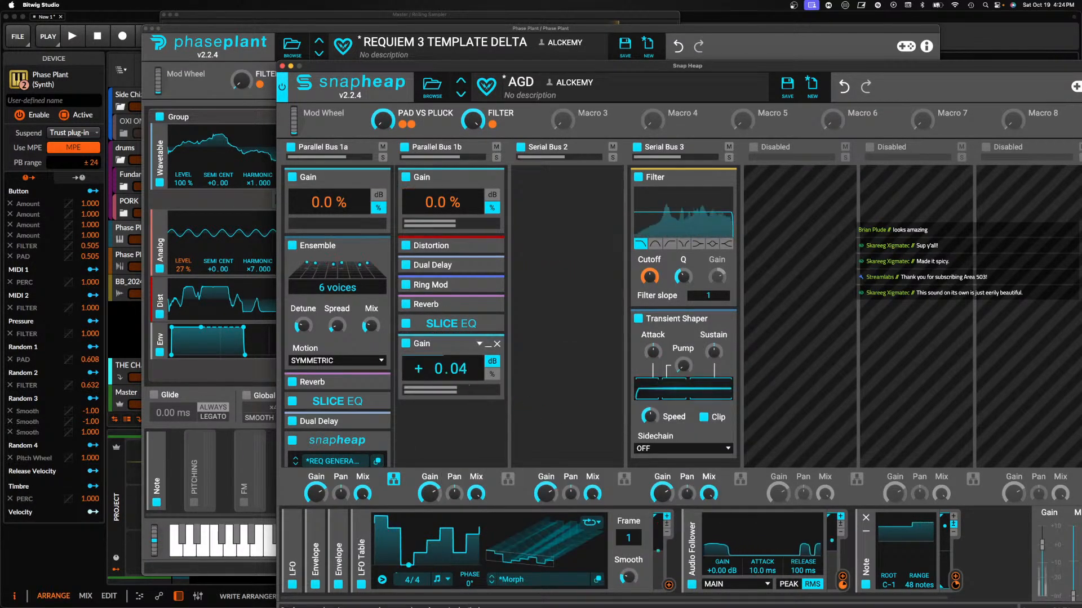
pyautogui.moveTo(446, 378); pyautogui.dragTo(446, 340)
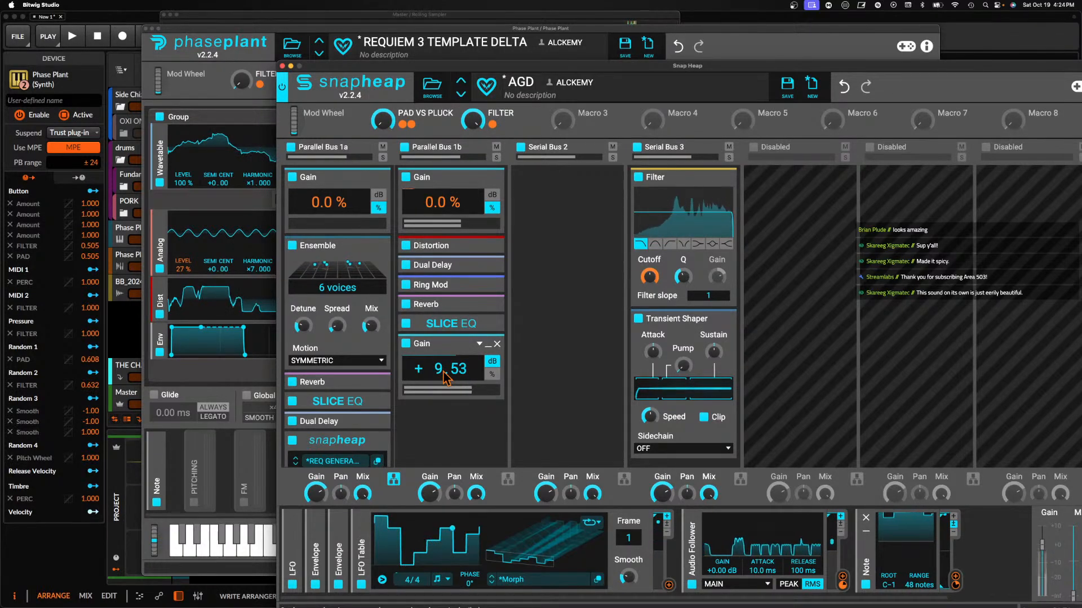
# Raise the duck amount of Parallel Bus 1b's Dual Delay, and close the AGD Snap Heap editor
pyautogui.moveTo(485, 70); pyautogui.dragTo(374, 223)
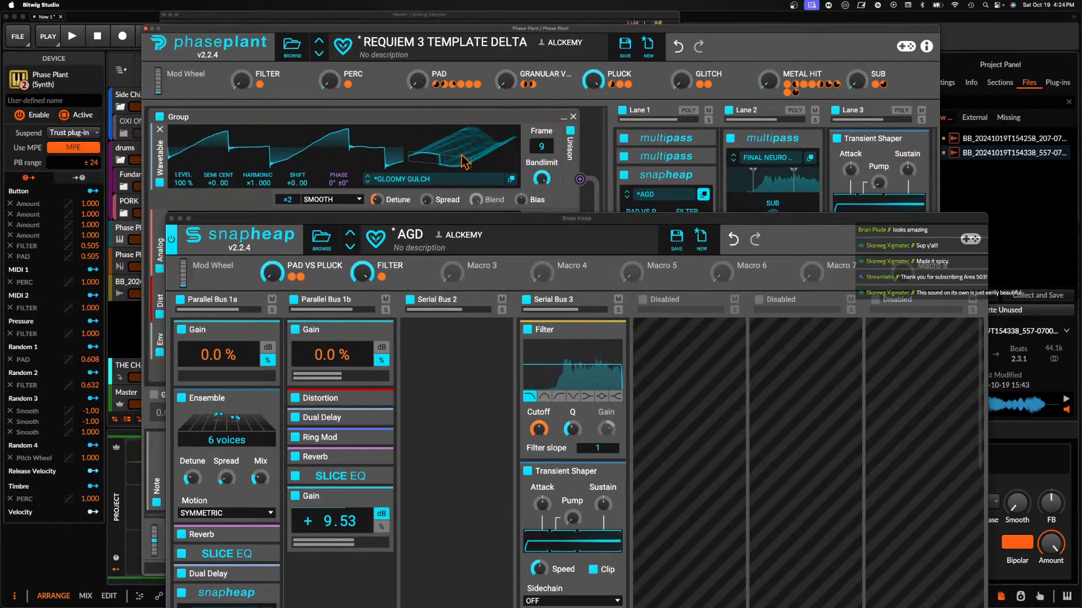
pyautogui.click(378, 419)
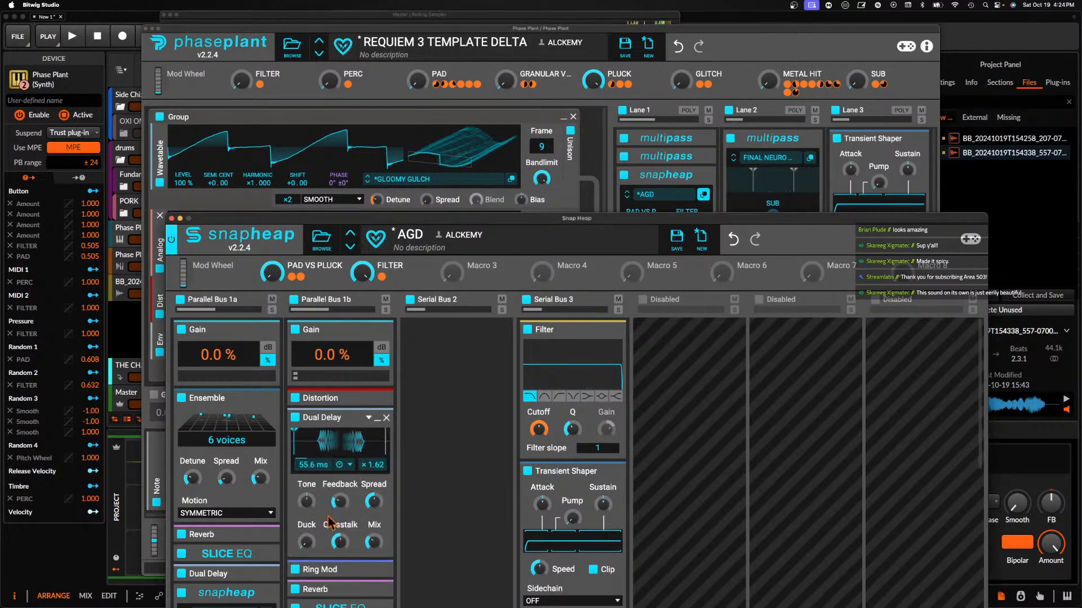
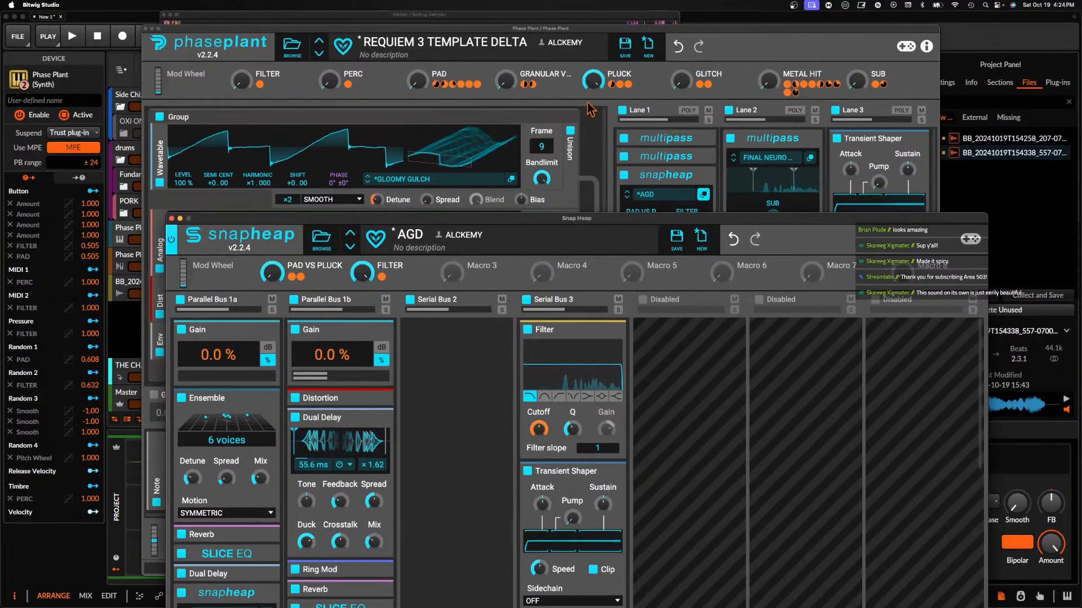
pyautogui.click(170, 219)
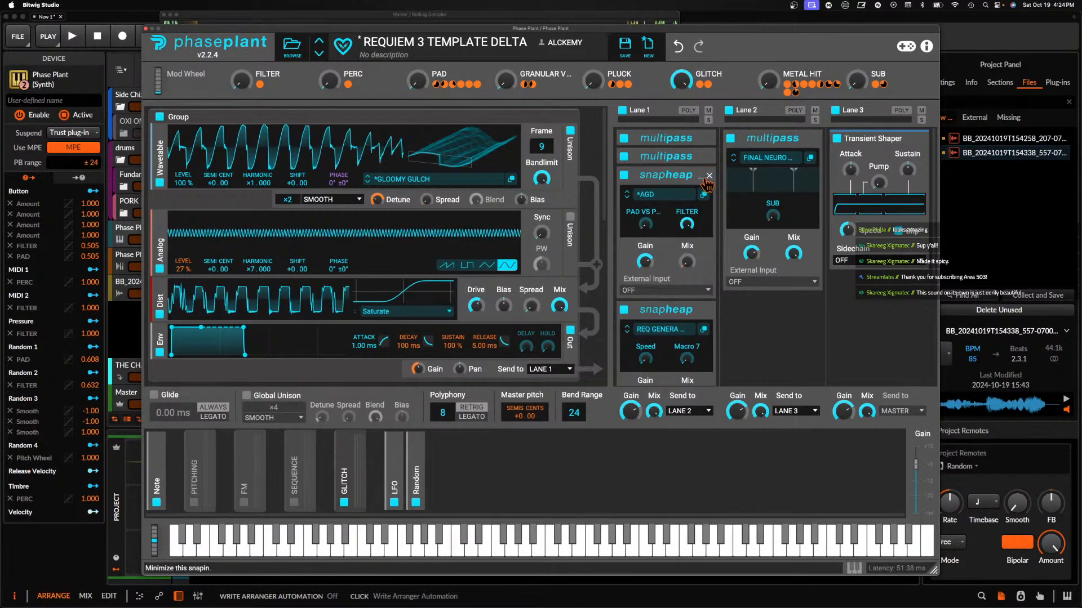
# Open the REQ GENERATOR Snap Heap on Lane 1, add a Disperser to Serial Bus 1 and modulate its frequency with the FX 1 macro
pyautogui.click(703, 332)
pyautogui.moveTo(665, 336); pyautogui.dragTo(615, 17)
pyautogui.click(360, 154)
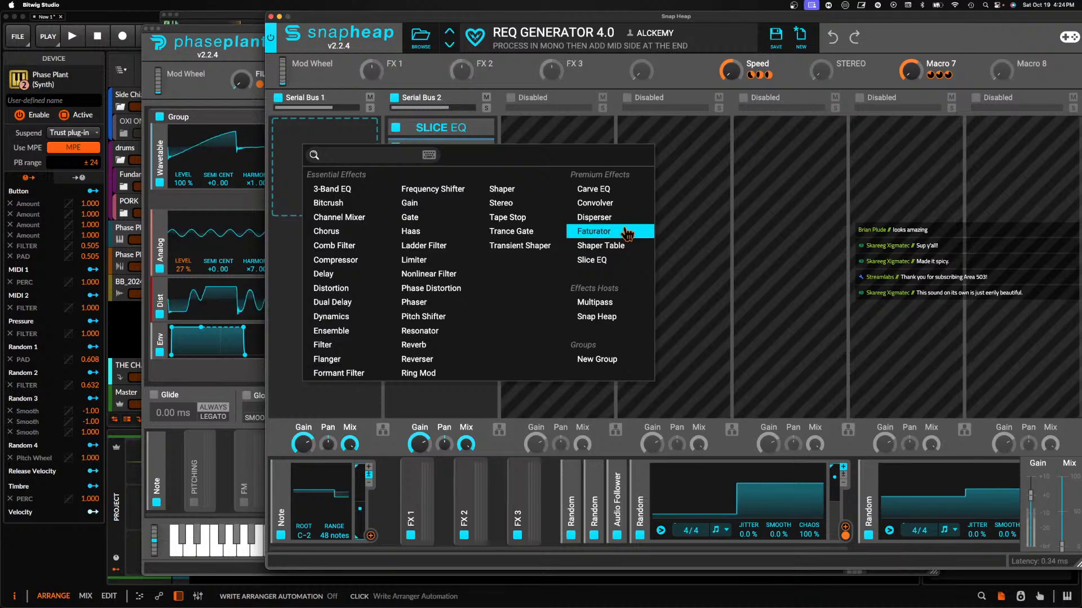
pyautogui.click(594, 216)
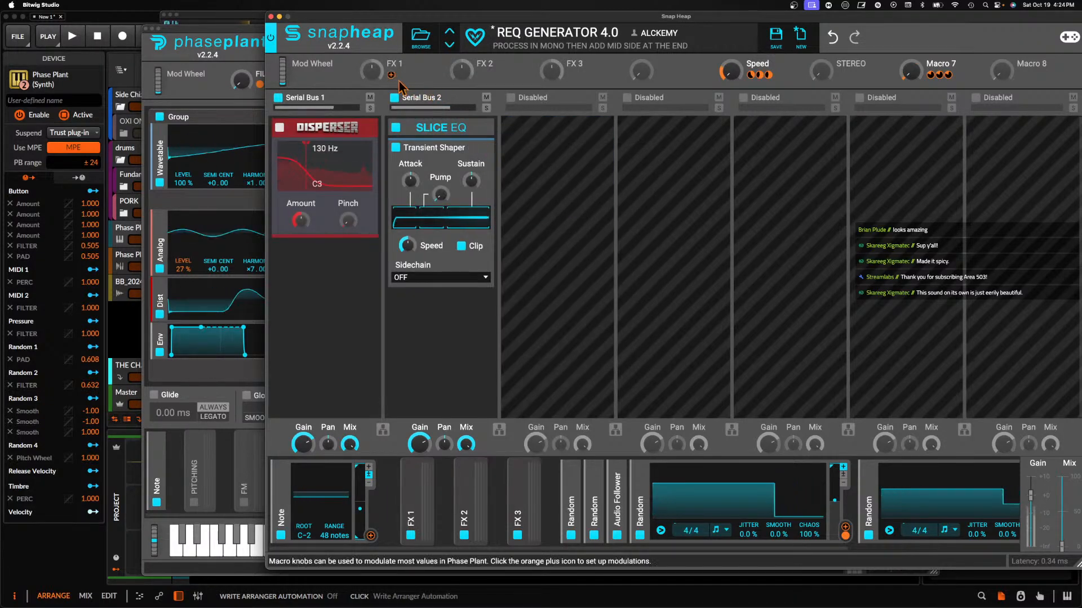
pyautogui.click(302, 233)
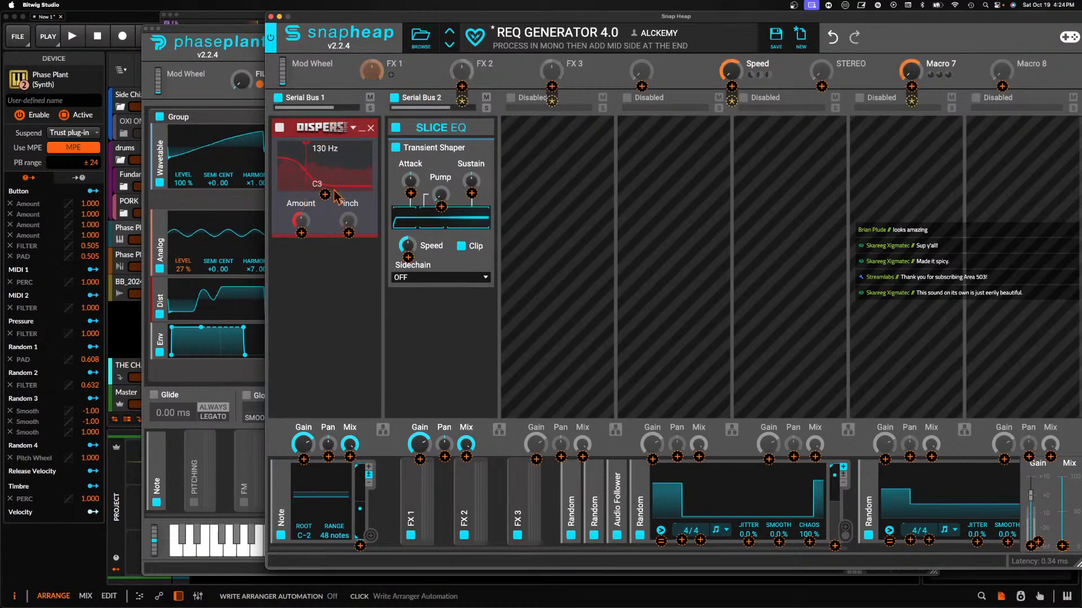
pyautogui.moveTo(325, 195); pyautogui.dragTo(325, 164)
# Add a Shaper Table below the Disperser and modulate its table frame with the FX 2 macro
pyautogui.click(321, 262)
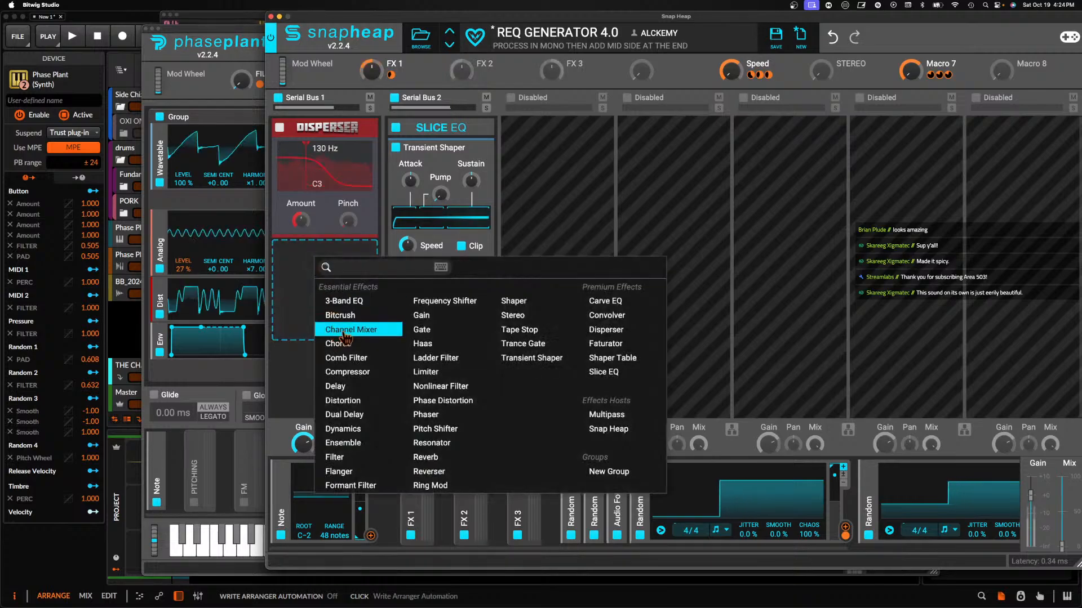
pyautogui.click(622, 359)
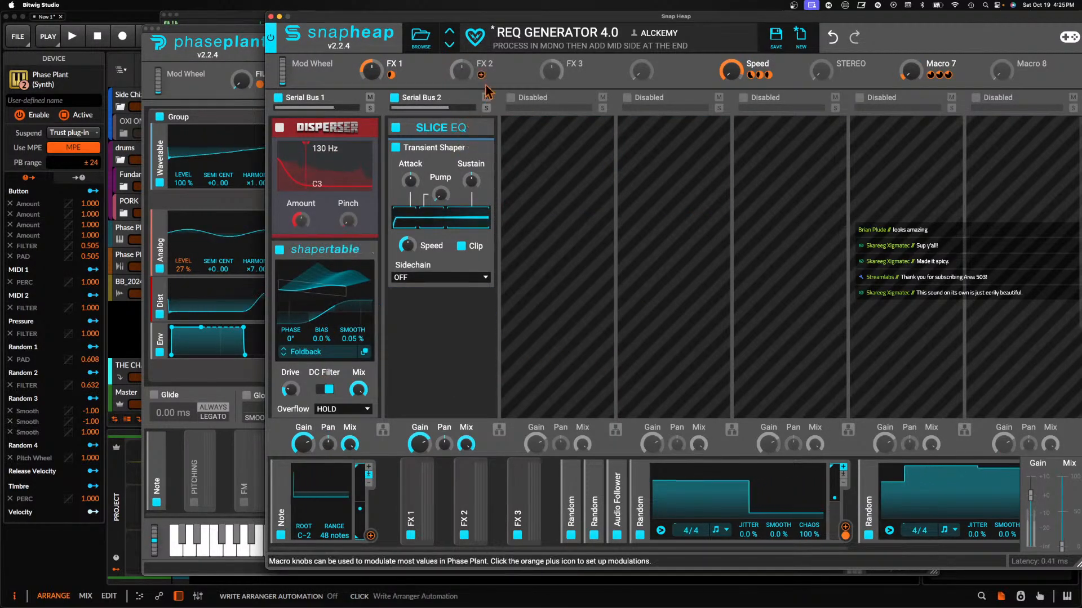
pyautogui.click(481, 76)
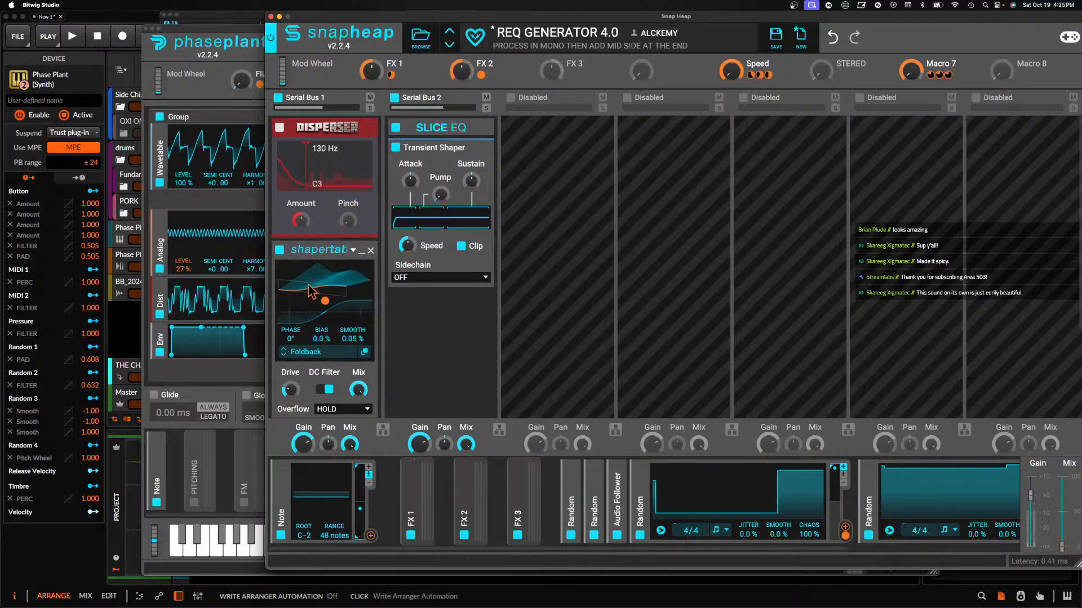
pyautogui.click(326, 299)
# Load the BAHAMA YO M... wavetable from the user's REQUIEM 3 TABLES folder into the Shaper Table
pyautogui.scroll(3, 403, 345)
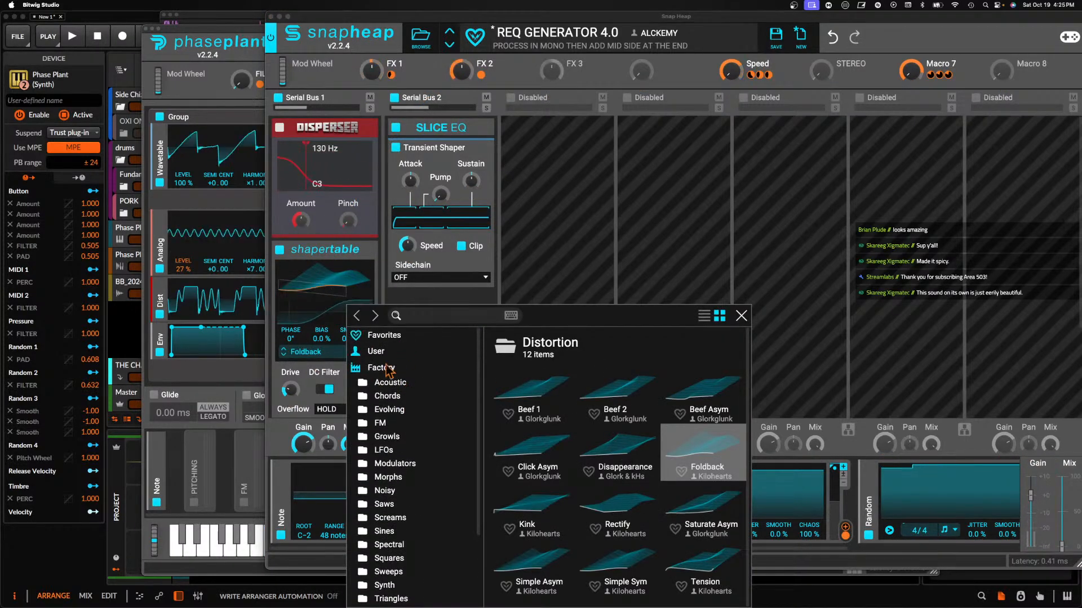
pyautogui.click(376, 351)
pyautogui.doubleClick(559, 476)
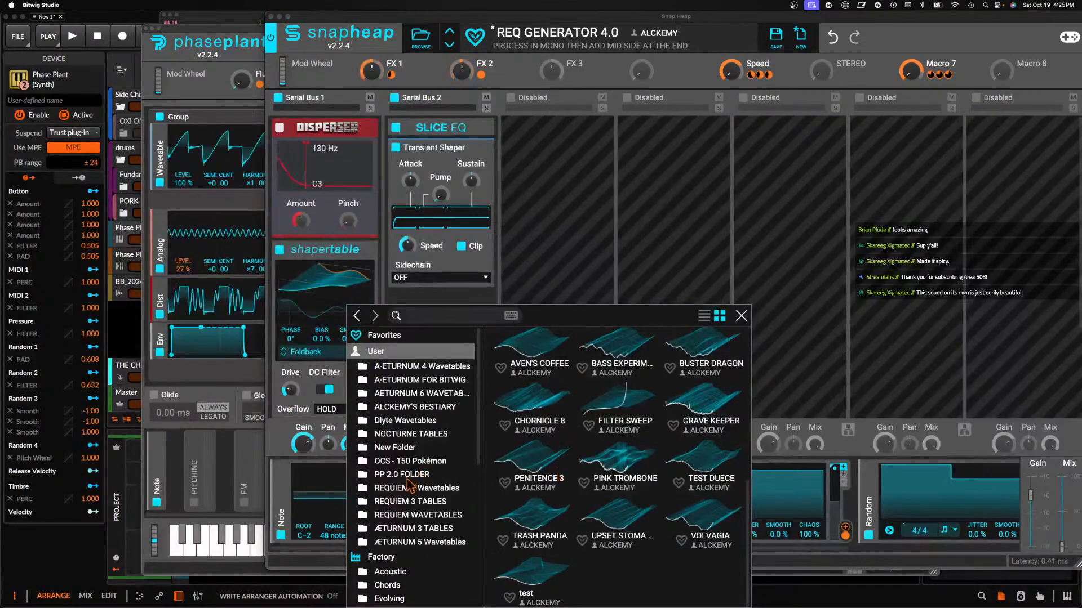
pyautogui.click(409, 501)
pyautogui.doubleClick(530, 504)
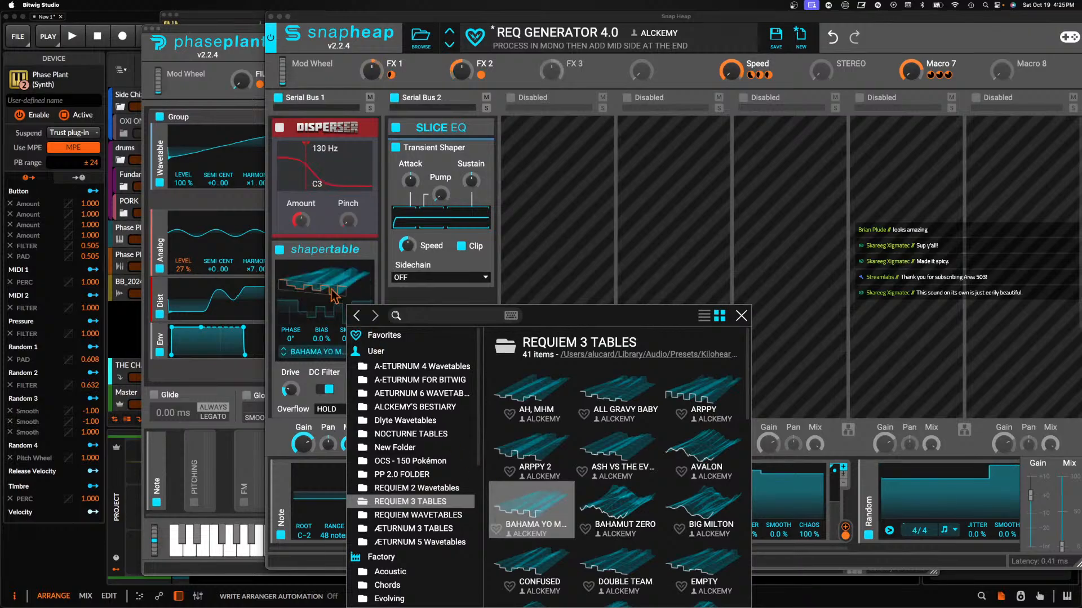
# Turn off the Shaper Table's DC filter, lower its mix and modulate the mix with the FX 3 macro, and collapse the effect
pyautogui.click(328, 390)
pyautogui.moveTo(355, 397)
pyautogui.mouseDown()
pyautogui.moveTo(355, 431)
pyautogui.moveTo(354, 412)
pyautogui.mouseUp()
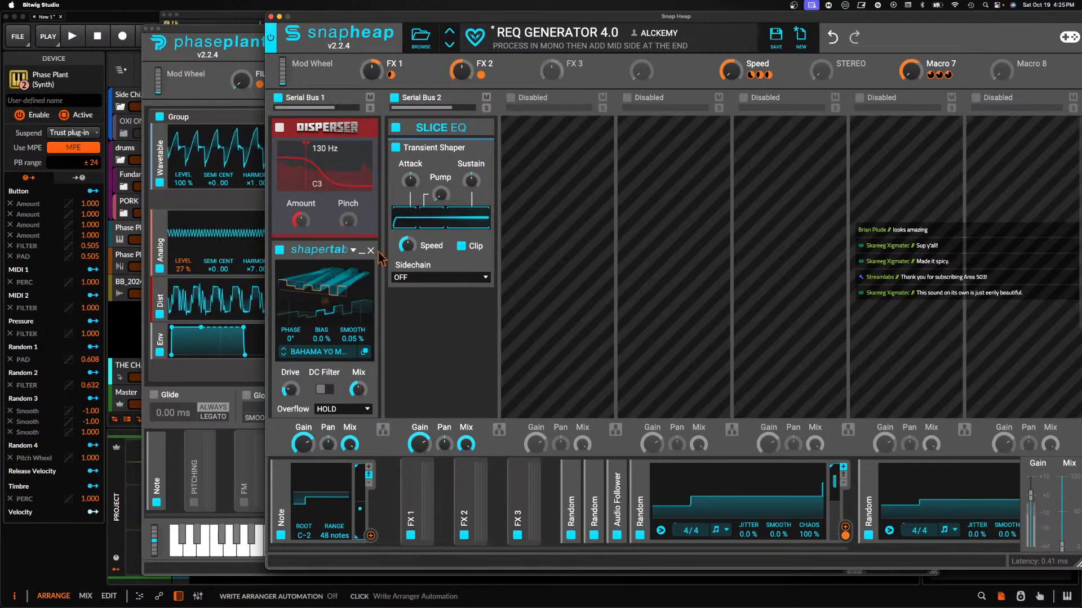
pyautogui.moveTo(551, 70); pyautogui.dragTo(441, 213)
pyautogui.moveTo(361, 416); pyautogui.dragTo(358, 389)
pyautogui.click(361, 251)
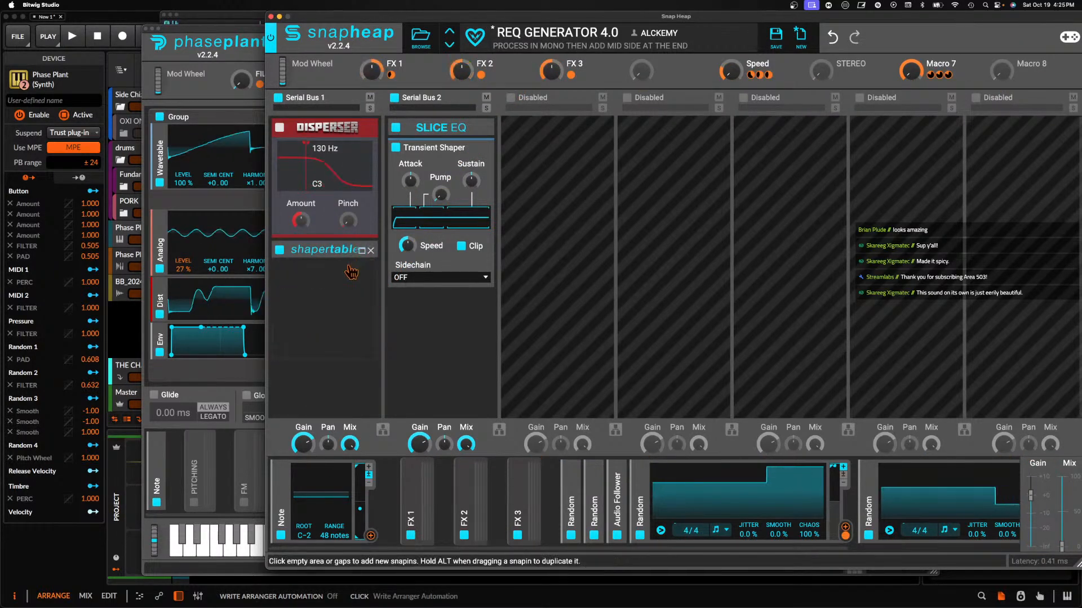
# Add an Ensemble below the Shaper Table on Serial Bus 1 and modulate its mix with the FX 2 macro
pyautogui.click(338, 276)
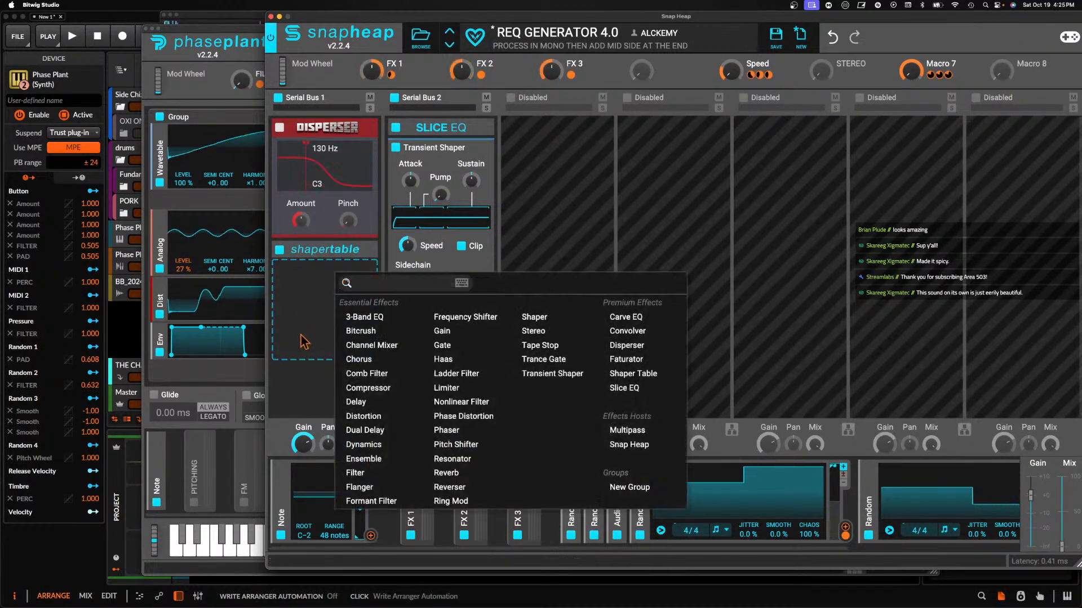
pyautogui.click(364, 458)
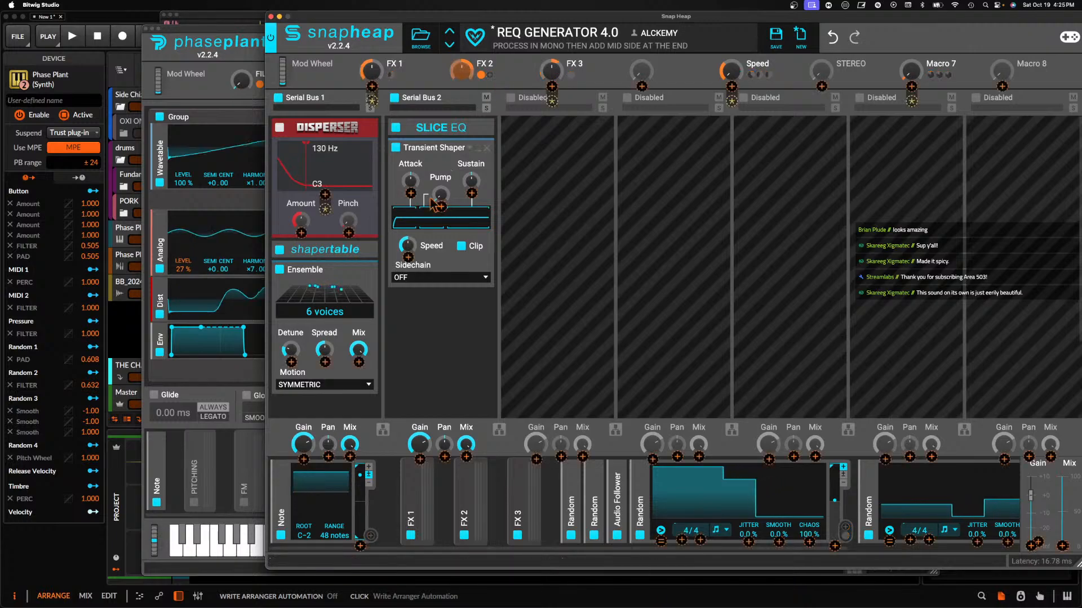
pyautogui.moveTo(489, 75); pyautogui.dragTo(357, 350)
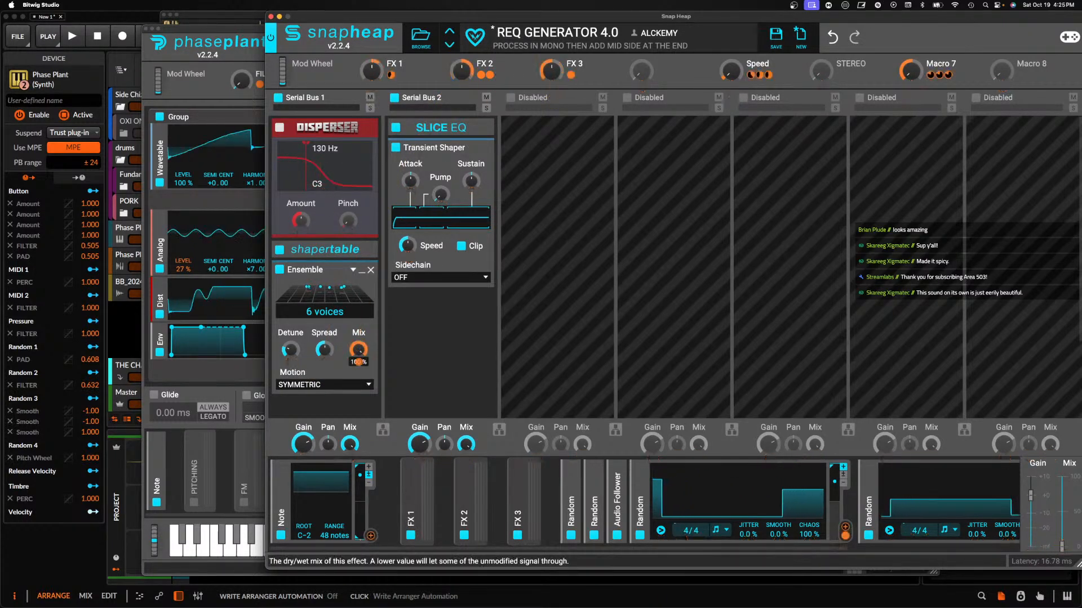
# Modulate the Ensemble's Mix with the FX 1 macro, lower its Detune and minimize the module
pyautogui.moveTo(399, 74); pyautogui.dragTo(357, 218)
pyautogui.moveTo(329, 365); pyautogui.dragTo(295, 362)
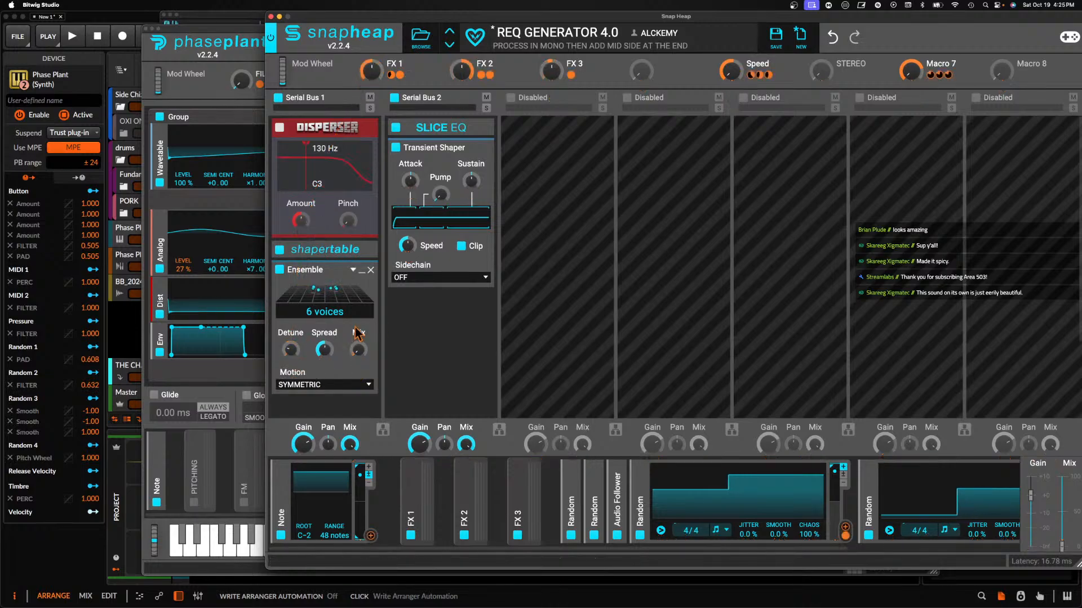
pyautogui.click(362, 273)
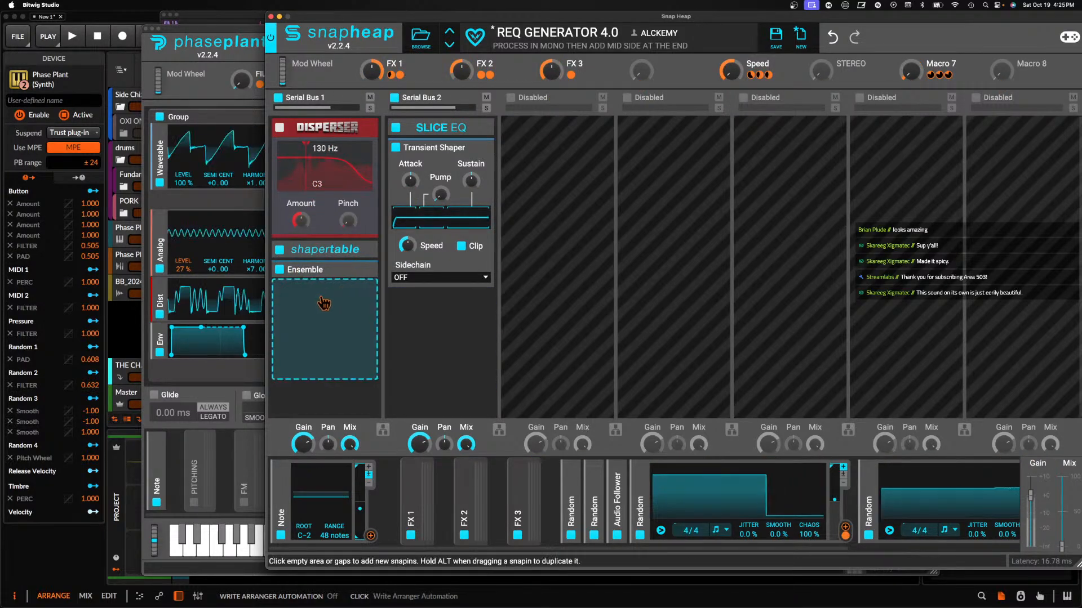
# Add a Dynamics module before the Transient Shaper on Serial Bus 2, with ratios of 8.7:1 and 8.9:1
pyautogui.click(459, 147)
pyautogui.click(486, 310)
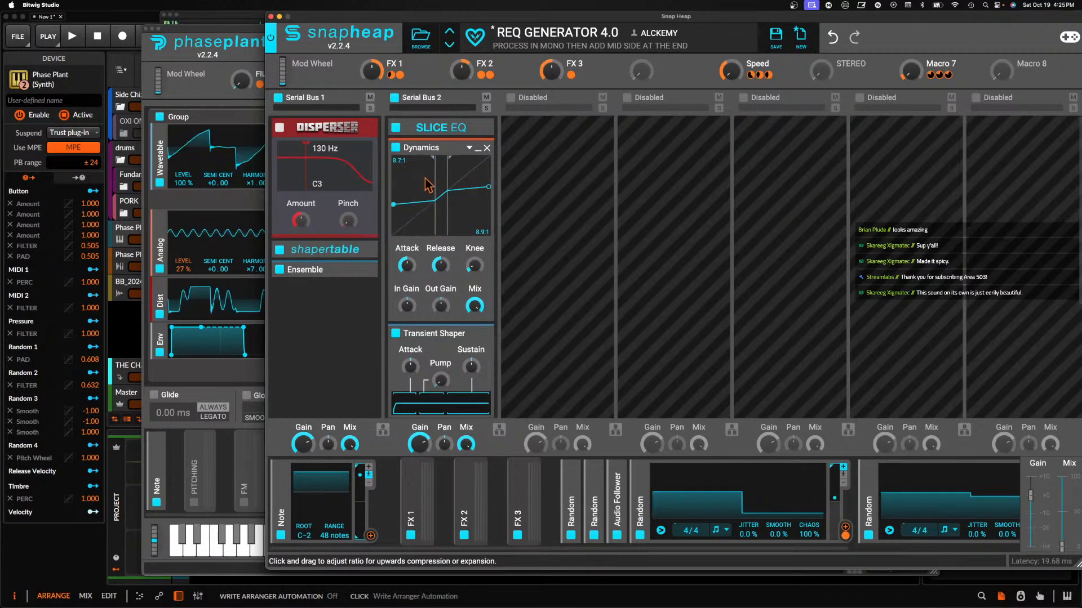
# Add a Slice EQ after the Ensemble on Serial Bus 1 and open its full editor
pyautogui.click(350, 300)
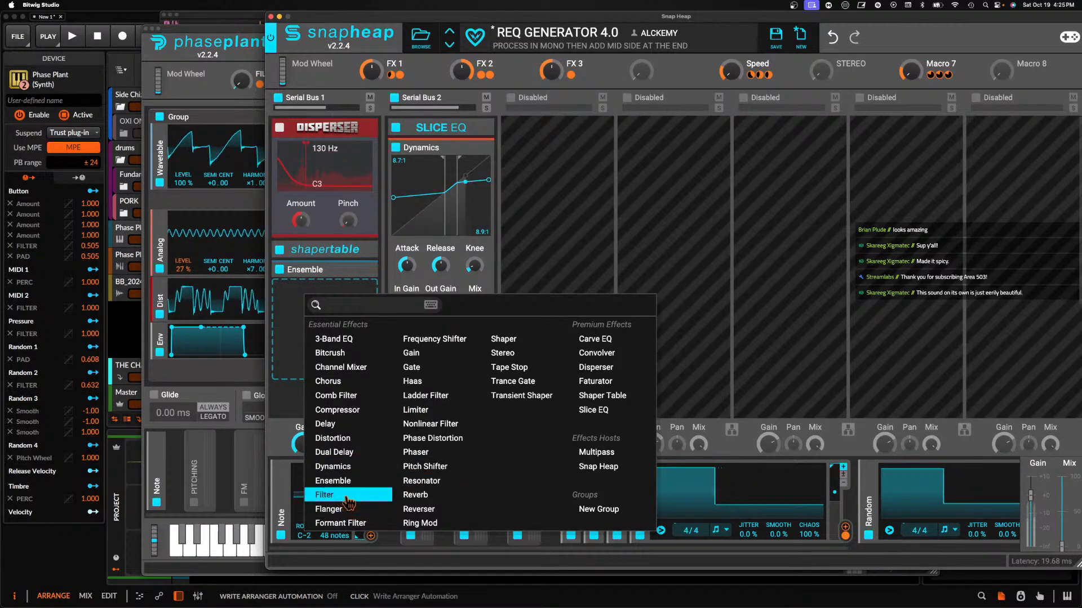
pyautogui.click(593, 410)
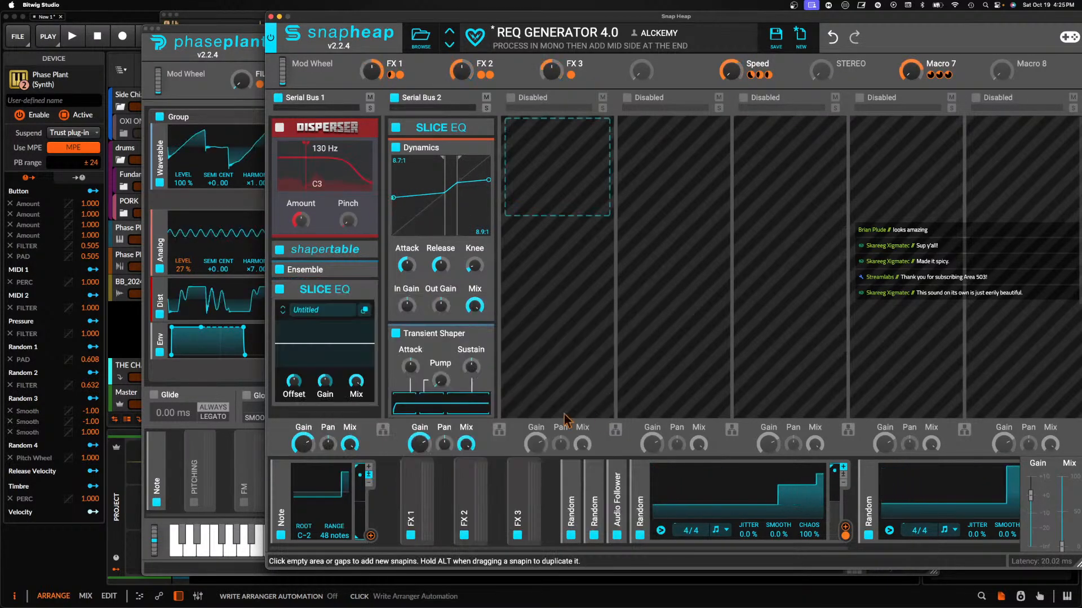
pyautogui.click(365, 311)
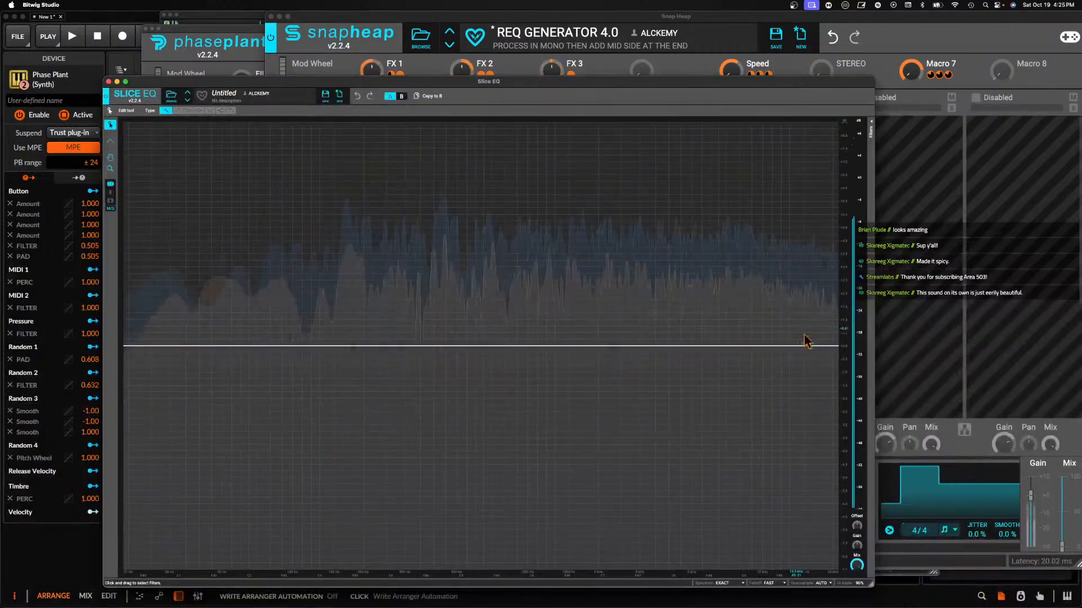
# Add a high-cut filter at the top of the spectrum and a narrow peak boost in the lowest frequencies
pyautogui.doubleClick(824, 353)
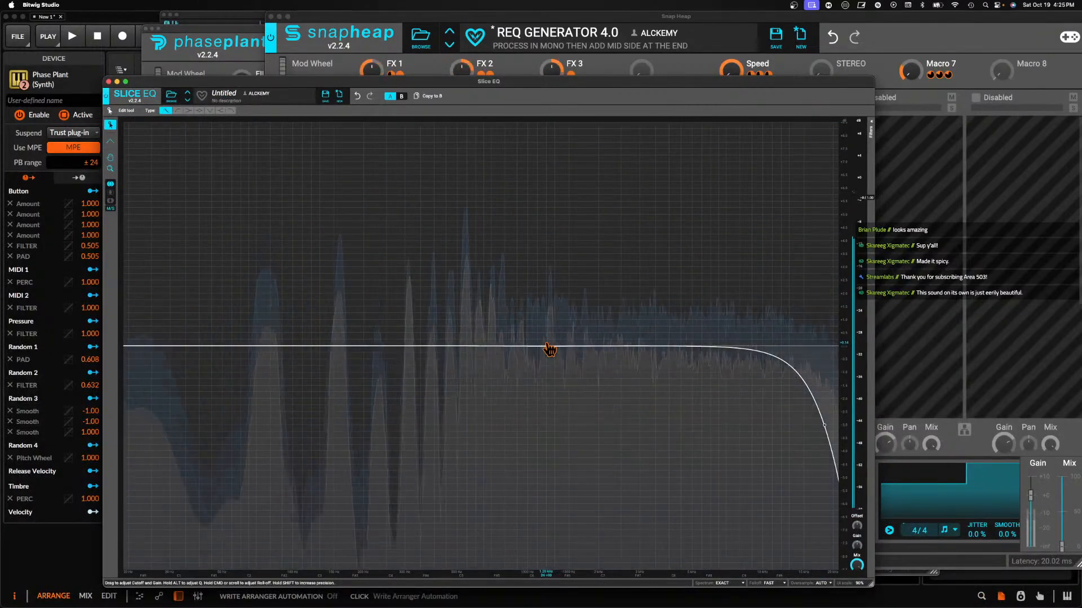
pyautogui.doubleClick(550, 350)
pyautogui.moveTo(549, 349); pyautogui.dragTo(203, 169)
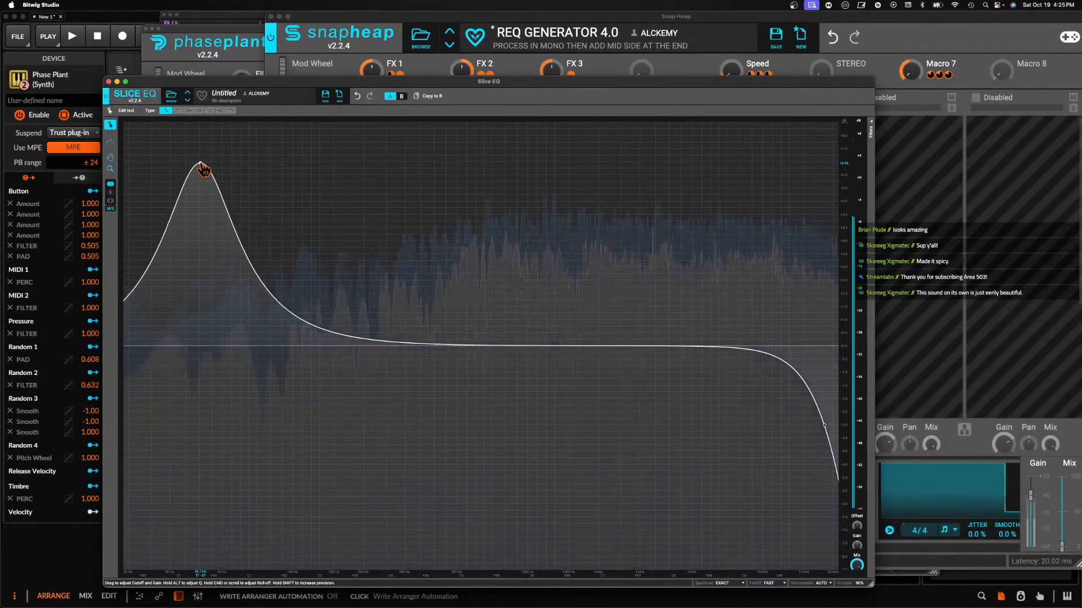
pyautogui.scroll(3, 201, 166)
# Add a deep narrow cut just above the low-end boost and a broader cut in the midrange
pyautogui.doubleClick(327, 346)
pyautogui.moveTo(326, 346); pyautogui.dragTo(286, 518)
pyautogui.scroll(3, 286, 518)
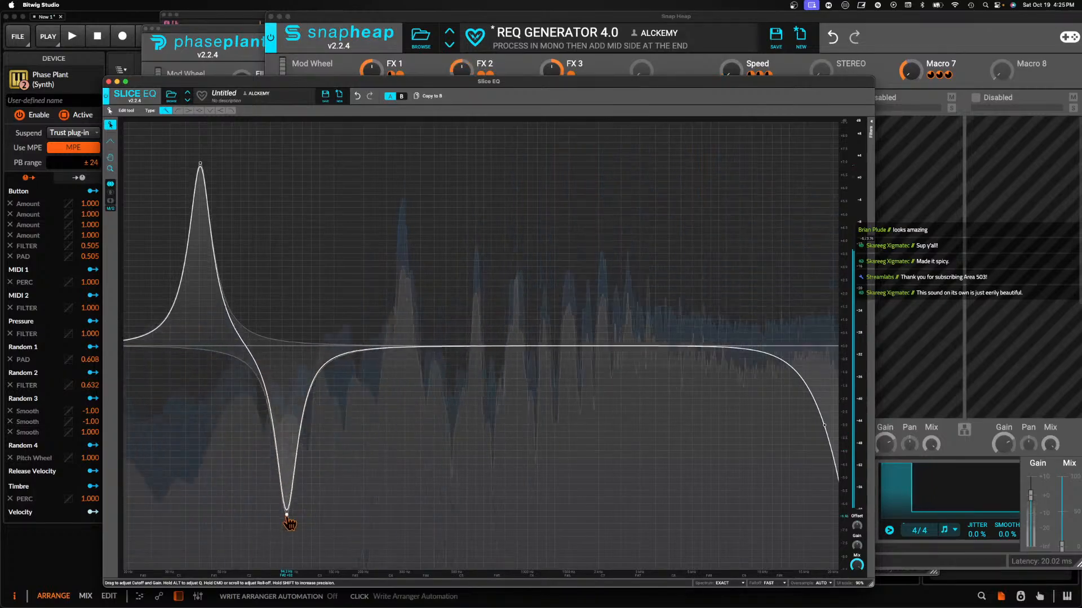
pyautogui.moveTo(529, 347); pyautogui.dragTo(570, 454)
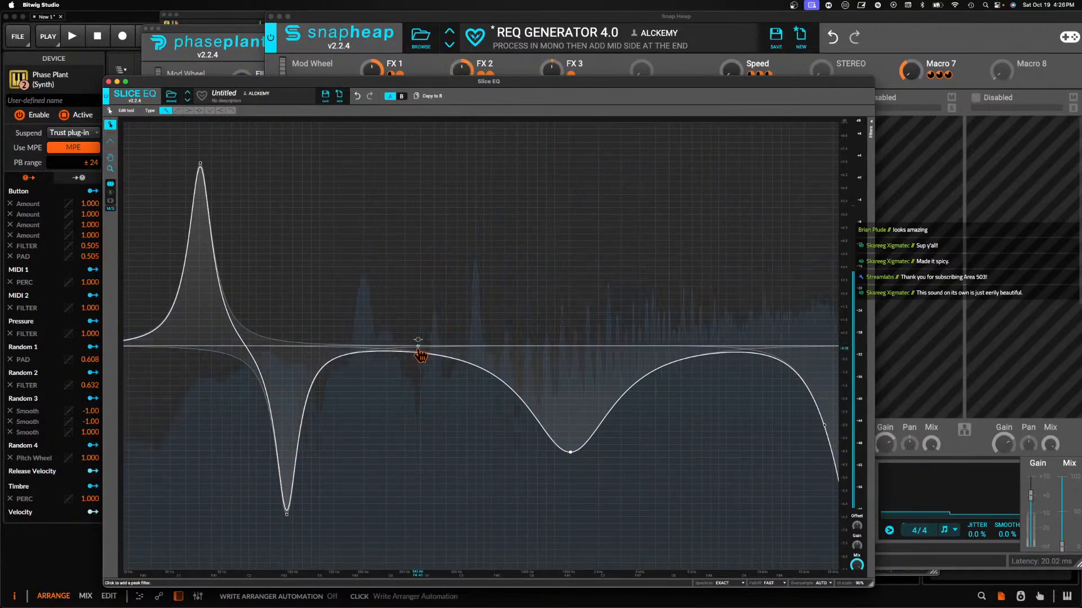
# Add a narrow boost and a deep cut in the low mids, finishing the EQ curve, and close the Slice EQ editor
pyautogui.moveTo(418, 348); pyautogui.dragTo(362, 263)
pyautogui.scroll(3, 362, 262)
pyautogui.moveTo(428, 350); pyautogui.dragTo(406, 572)
pyautogui.click(108, 82)
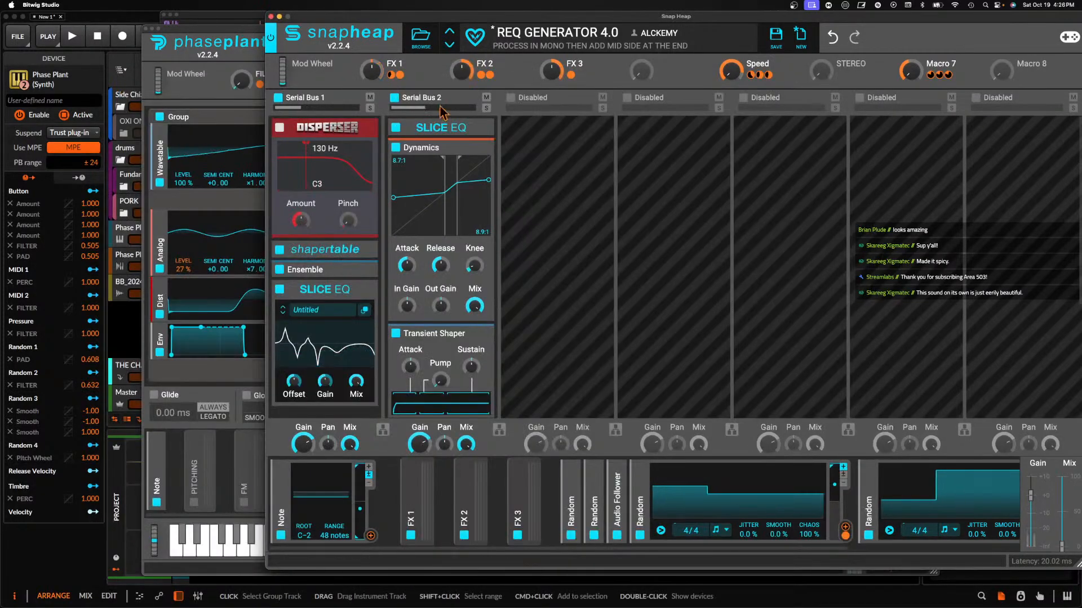
# Modulate the new Slice EQ's Offset with the FX 3 macro and minimize the module
pyautogui.click(579, 75)
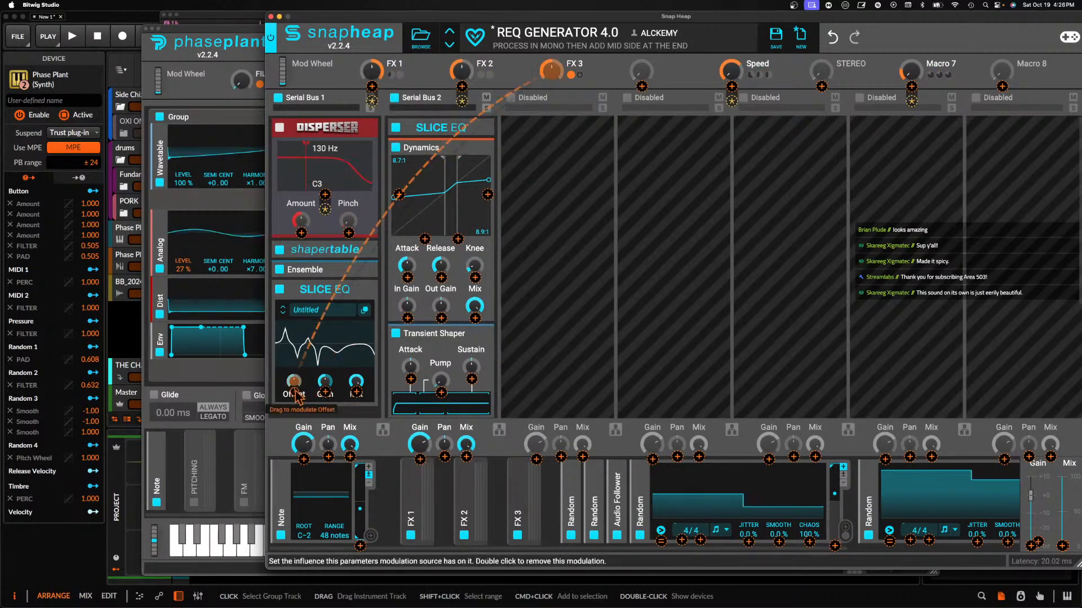
pyautogui.click(360, 290)
pyautogui.doubleClick(361, 290)
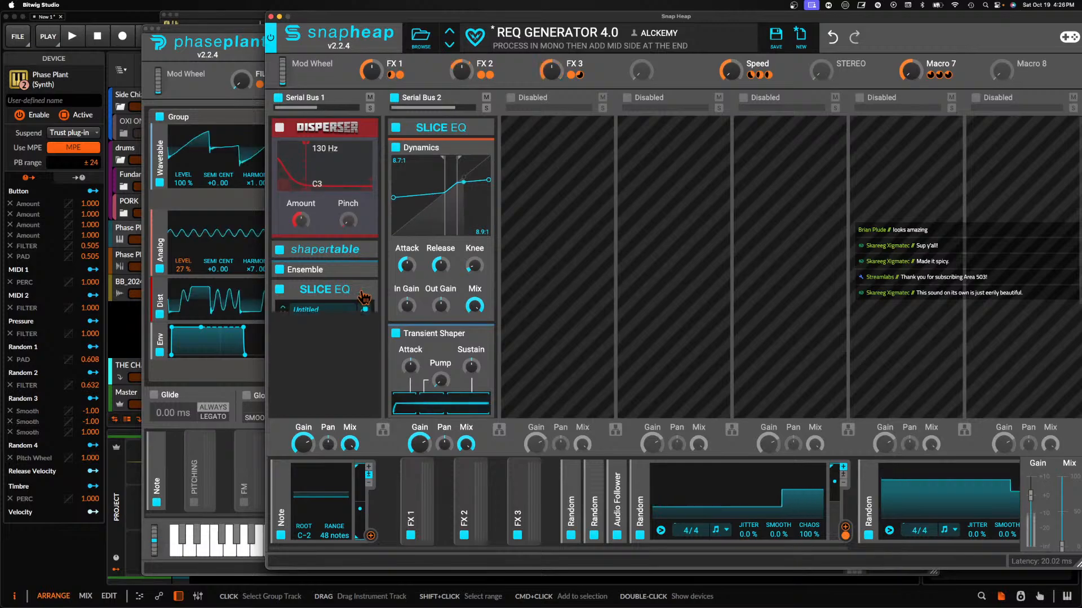
# Add a Dual Delay after the Slice EQ on Serial Bus 1 and modulate its delay time with FX 1
pyautogui.click(363, 333)
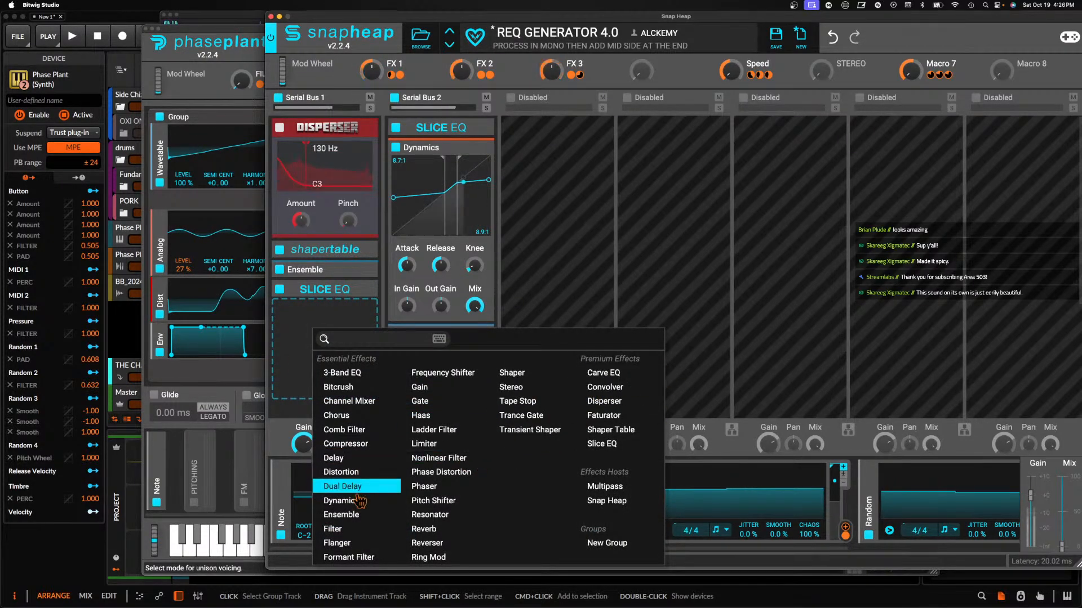
pyautogui.click(357, 491)
pyautogui.scroll(-3, 331, 305)
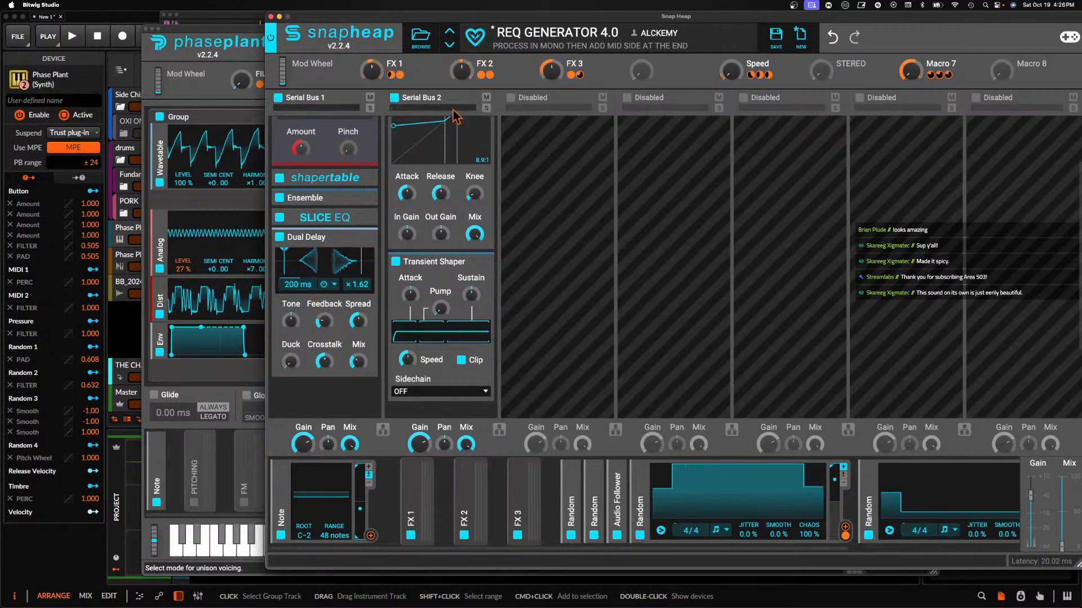
pyautogui.moveTo(371, 70); pyautogui.dragTo(298, 292)
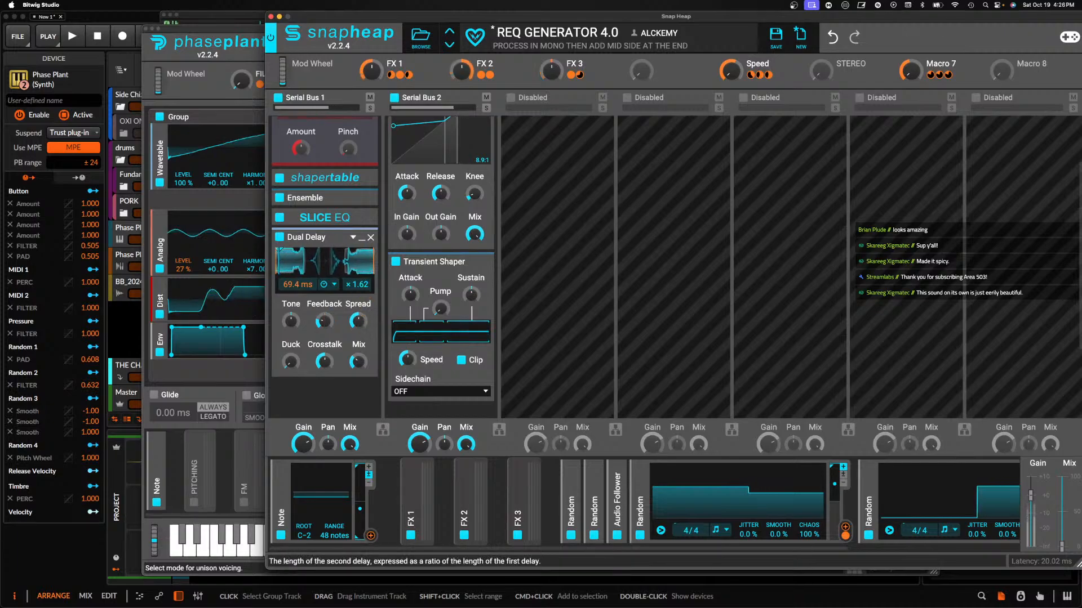
# Set the Dual Delay's second delay ratio to 0.96, modulate its Mix with FX 3 and minimize it
pyautogui.moveTo(357, 285); pyautogui.dragTo(357, 268)
pyautogui.moveTo(588, 74); pyautogui.dragTo(345, 358)
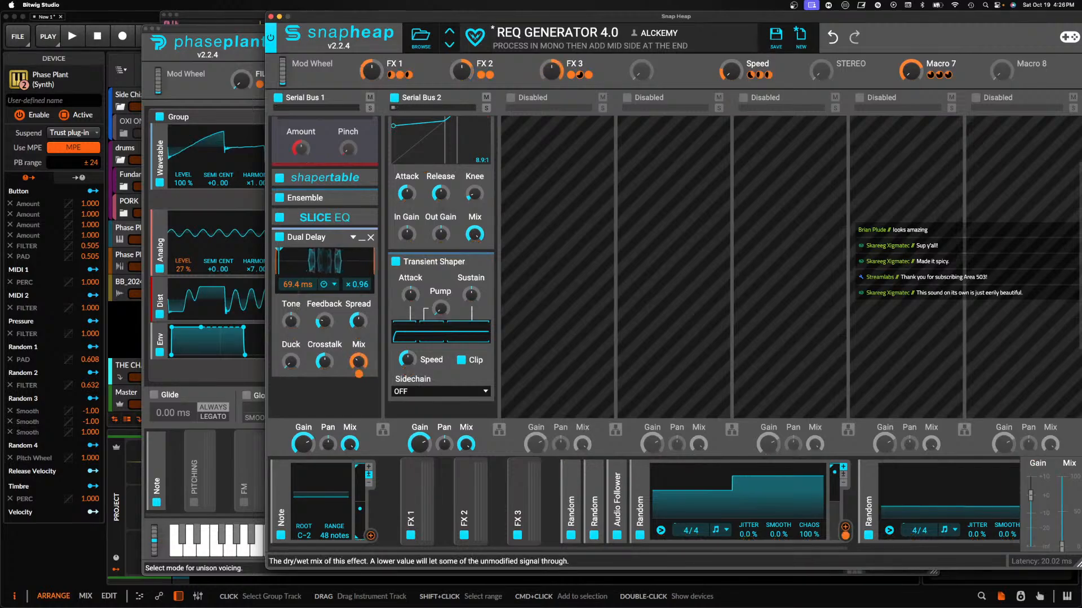
pyautogui.click(361, 238)
# Add a low-pass Filter after the Dual Delay and modulate its Cutoff with the FX 2 macro
pyautogui.click(299, 290)
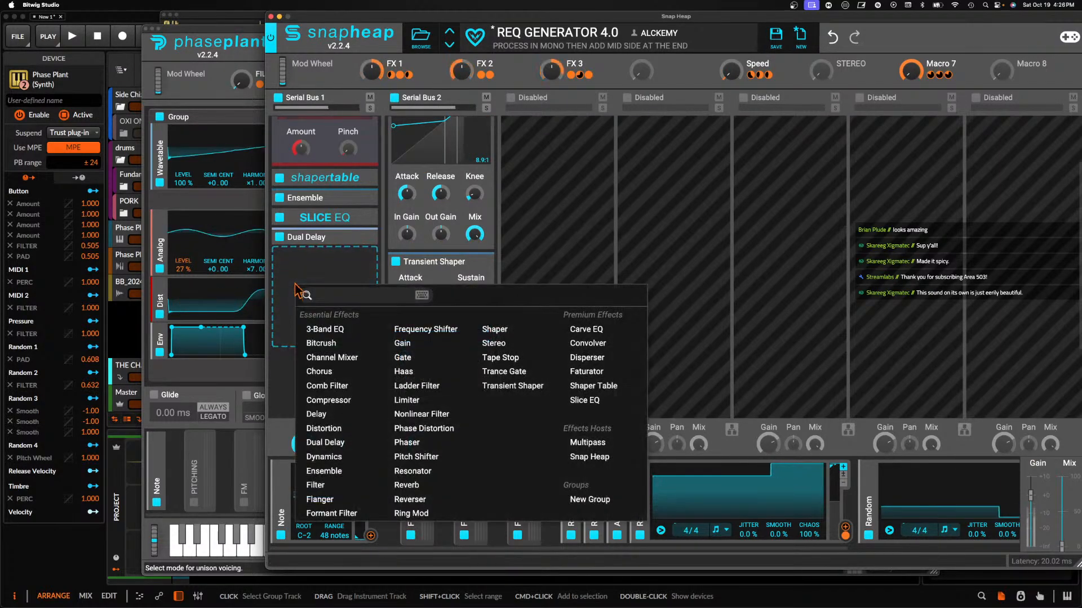
pyautogui.click(321, 483)
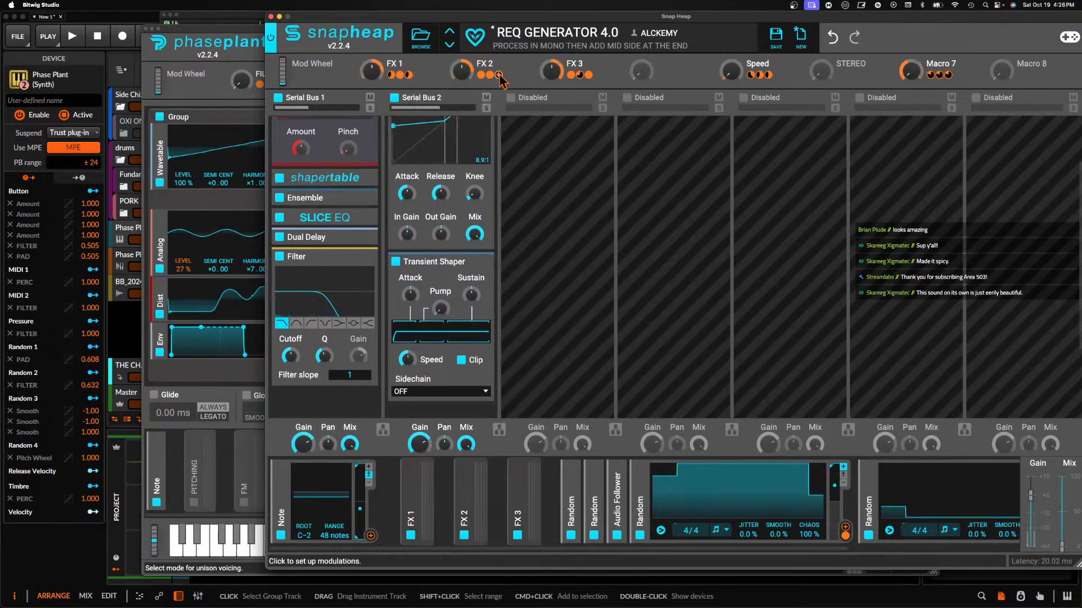
pyautogui.moveTo(498, 74); pyautogui.dragTo(349, 275)
pyautogui.moveTo(291, 369); pyautogui.dragTo(291, 368)
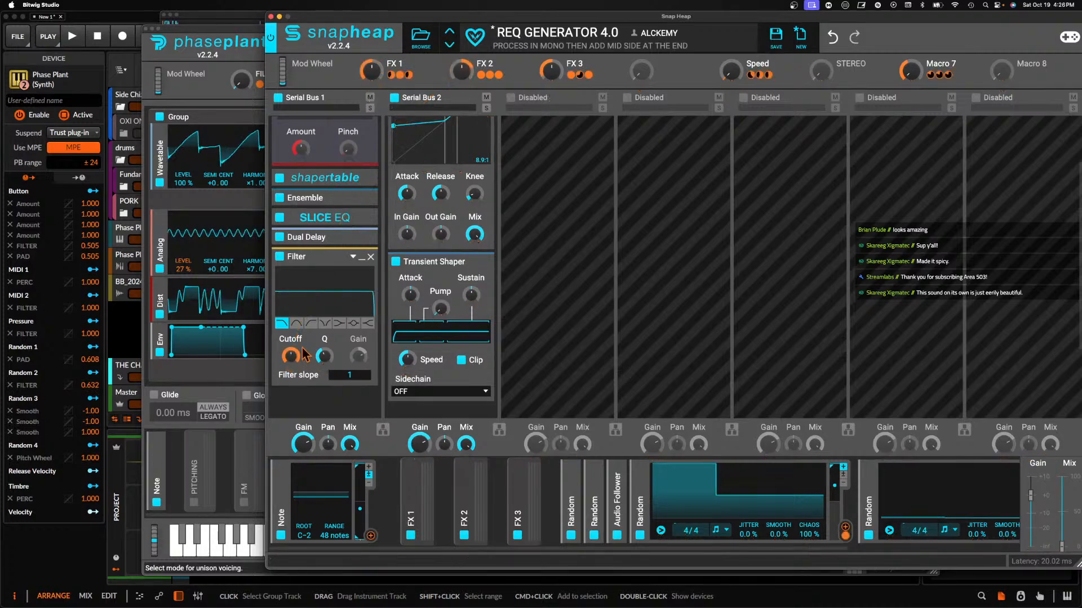
# Expand the Slice EQ on Serial Bus 1 to check its Offset modulation, and minimize it again
pyautogui.click(363, 218)
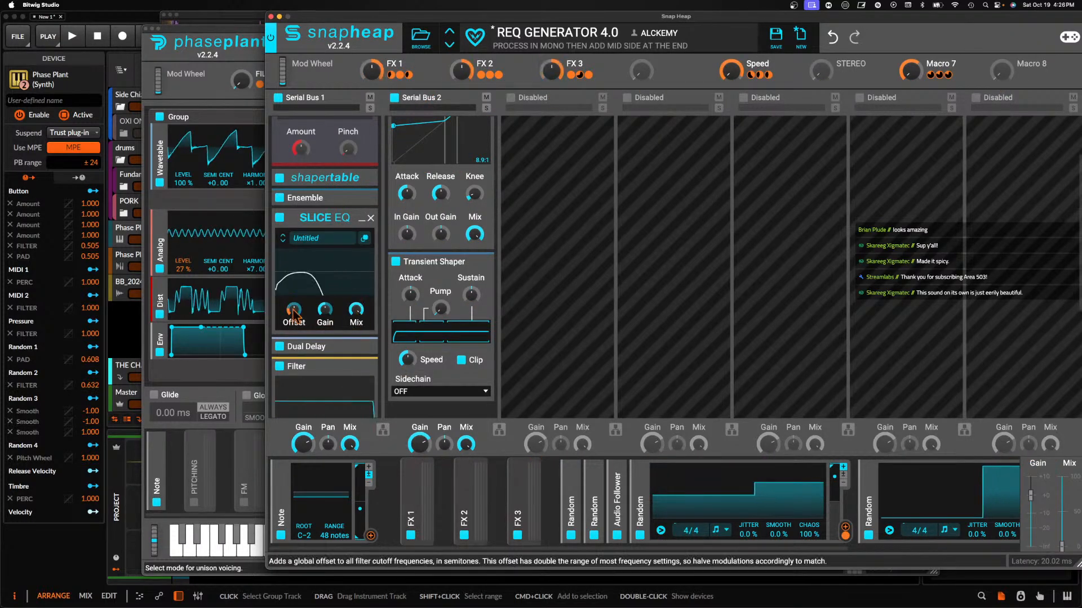
pyautogui.scroll(-2, 317, 307)
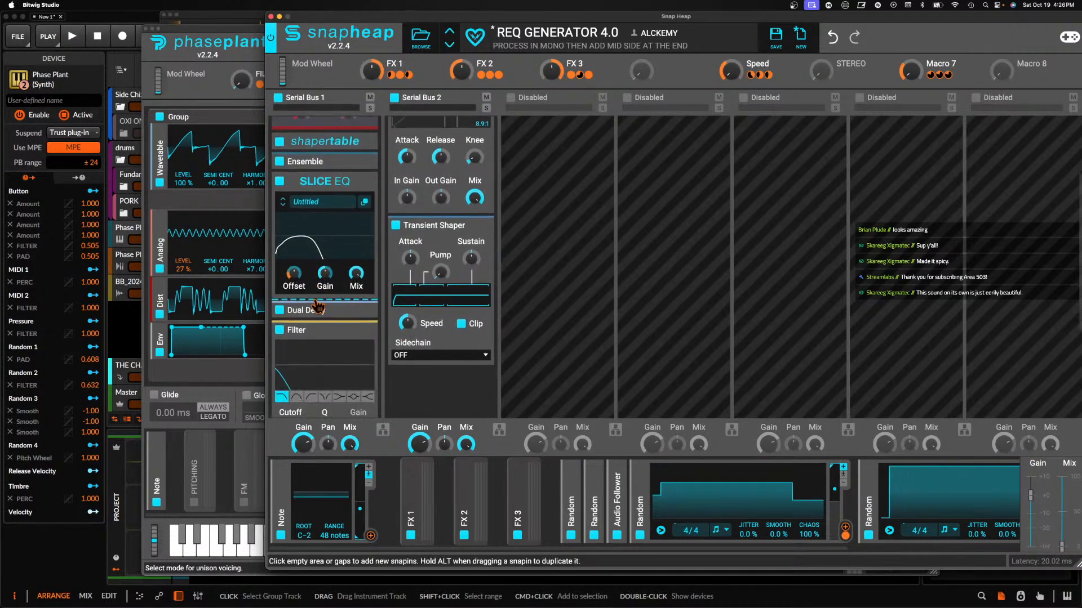
pyautogui.moveTo(294, 287)
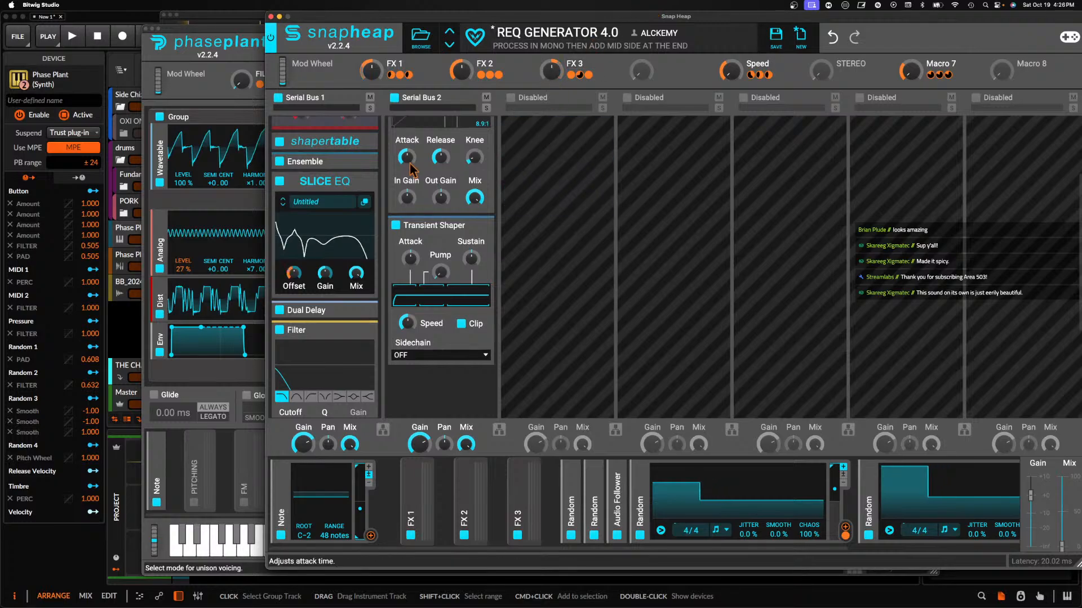
pyautogui.click(361, 186)
# Minimize the Disperser and Filter modules and add a Reverb at the end of Serial Bus 1
pyautogui.moveTo(360, 166)
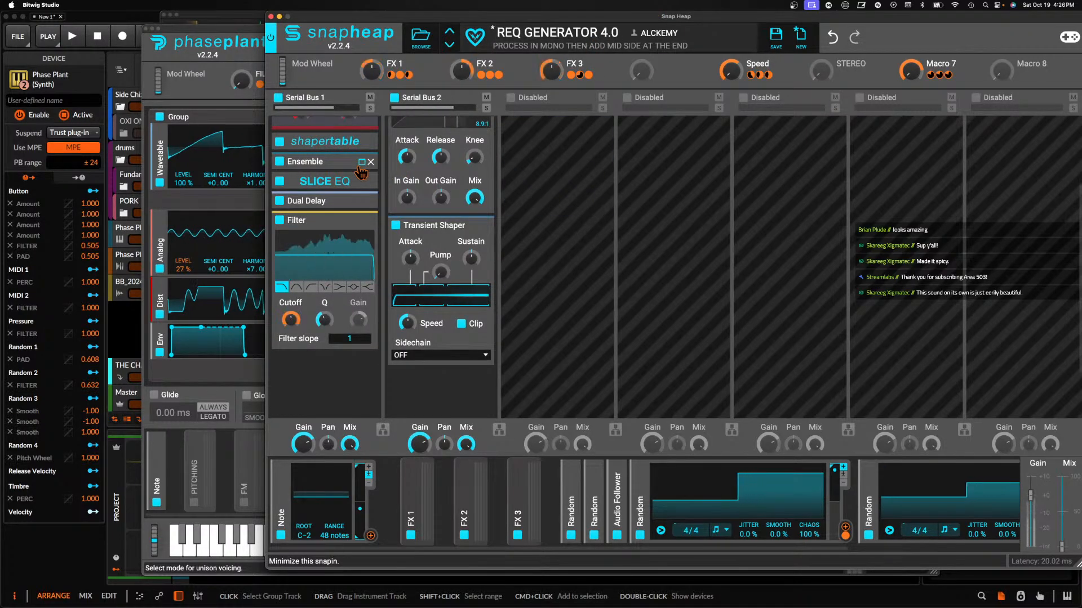
pyautogui.scroll(3, 361, 172)
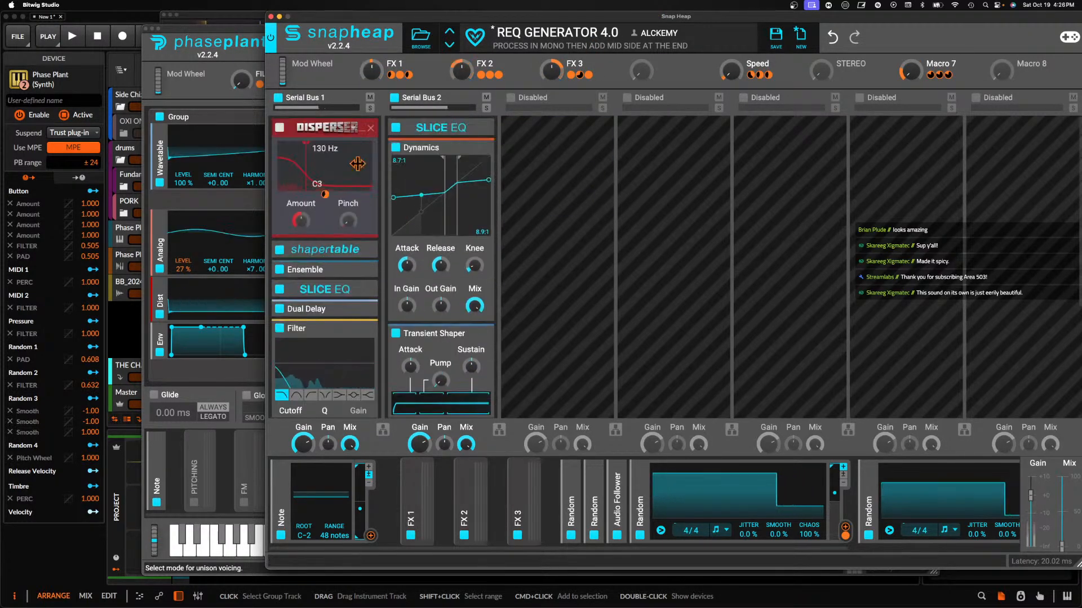
pyautogui.click(361, 225)
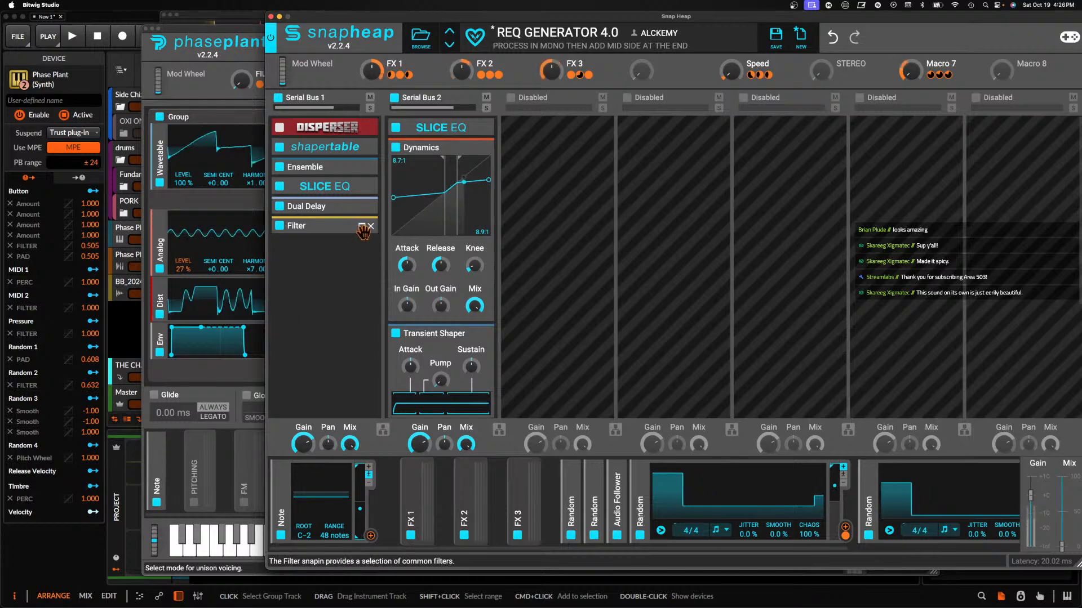
pyautogui.click(301, 255)
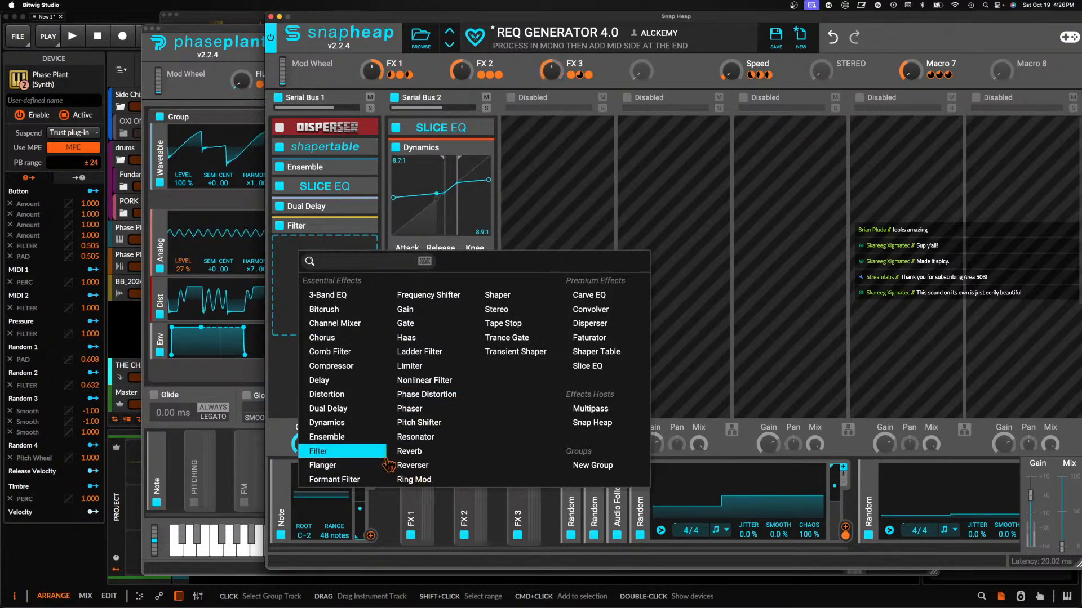
pyautogui.click(410, 452)
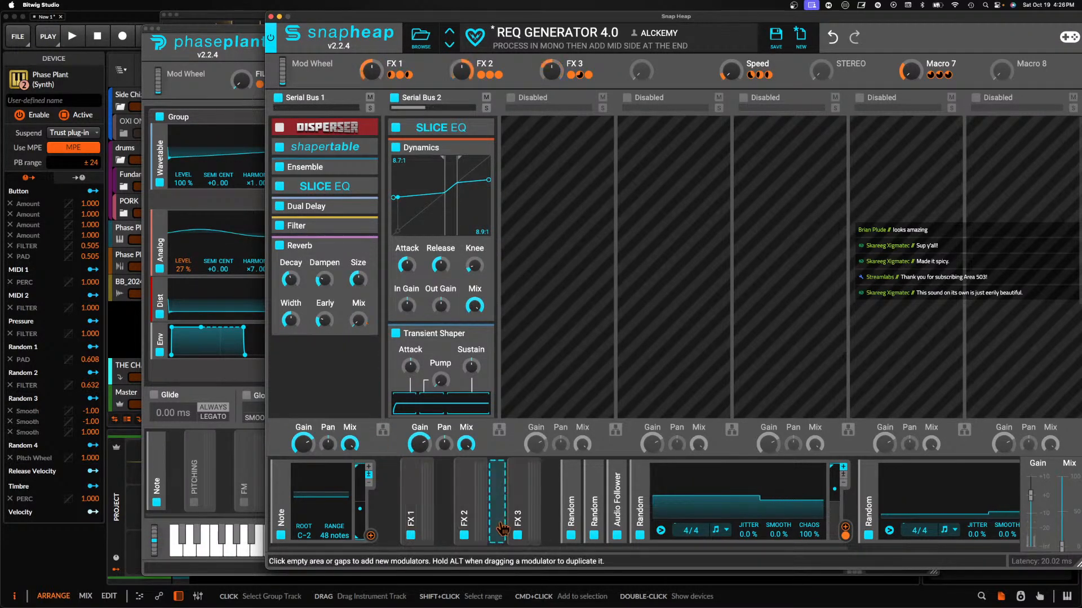
# Expand the first Random modulator, set its rate to 2/4 and route it to the Reverb's Mix
pyautogui.click(572, 487)
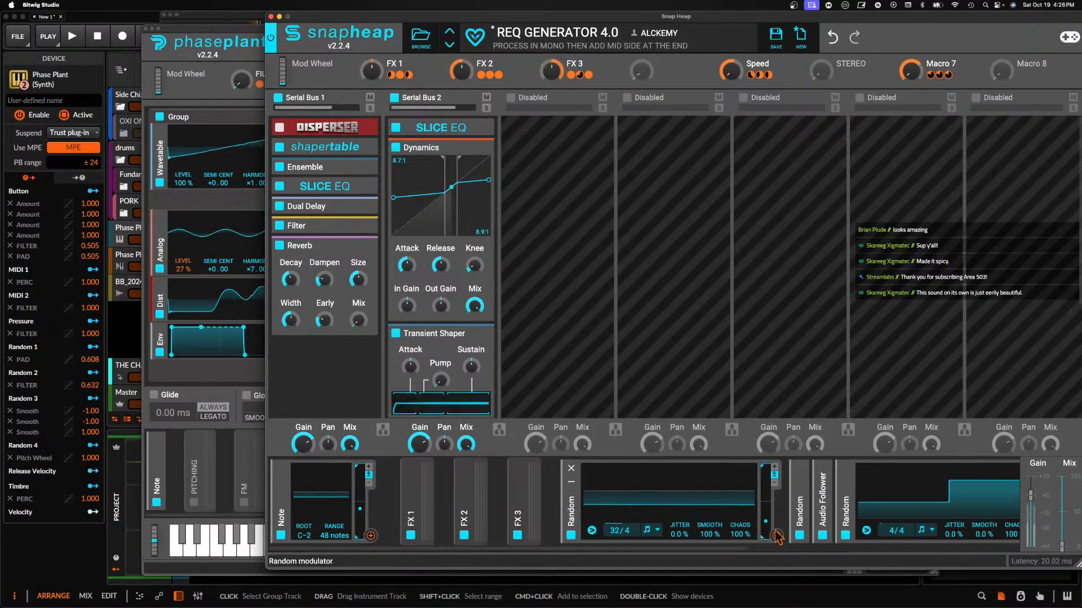
pyautogui.moveTo(614, 530); pyautogui.dragTo(611, 535)
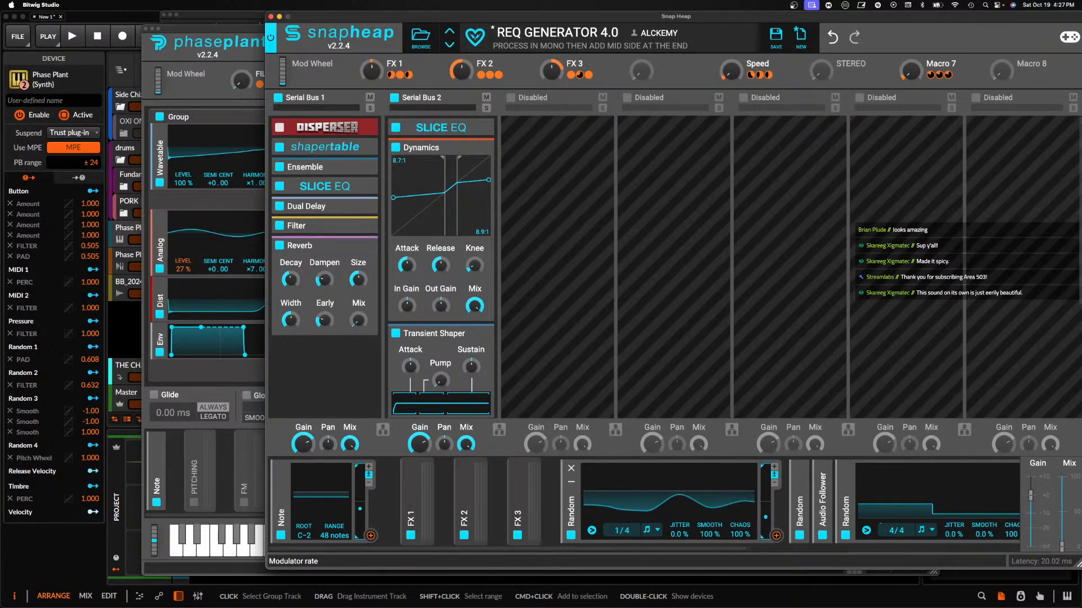
pyautogui.moveTo(776, 532); pyautogui.dragTo(380, 323)
# Minimize the Reverb and the Random modulator, and move the Reverb ahead of the Dual Delay
pyautogui.click(370, 246)
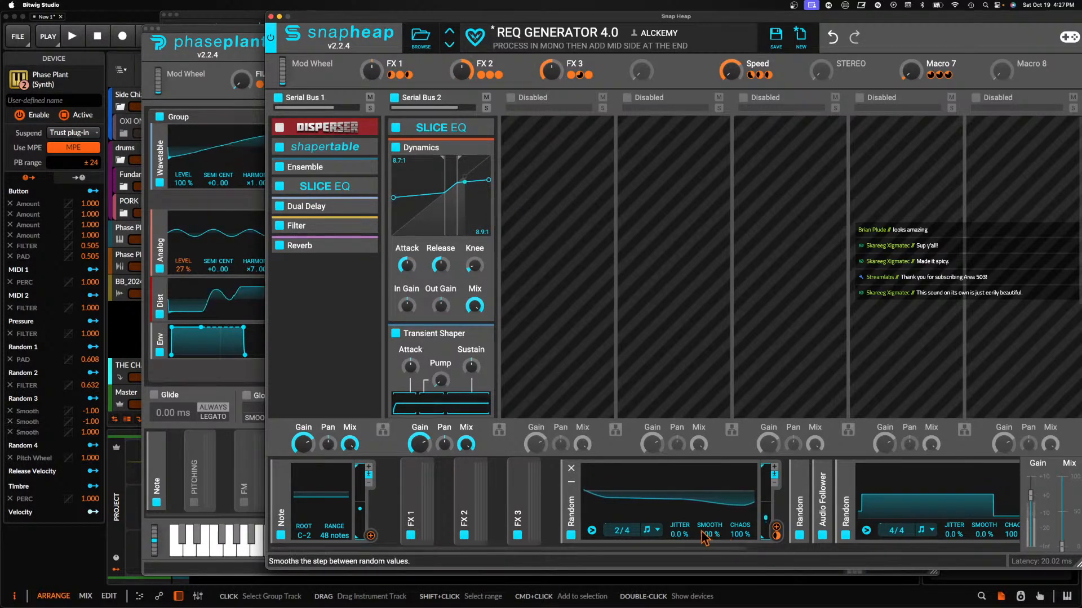
pyautogui.click(571, 482)
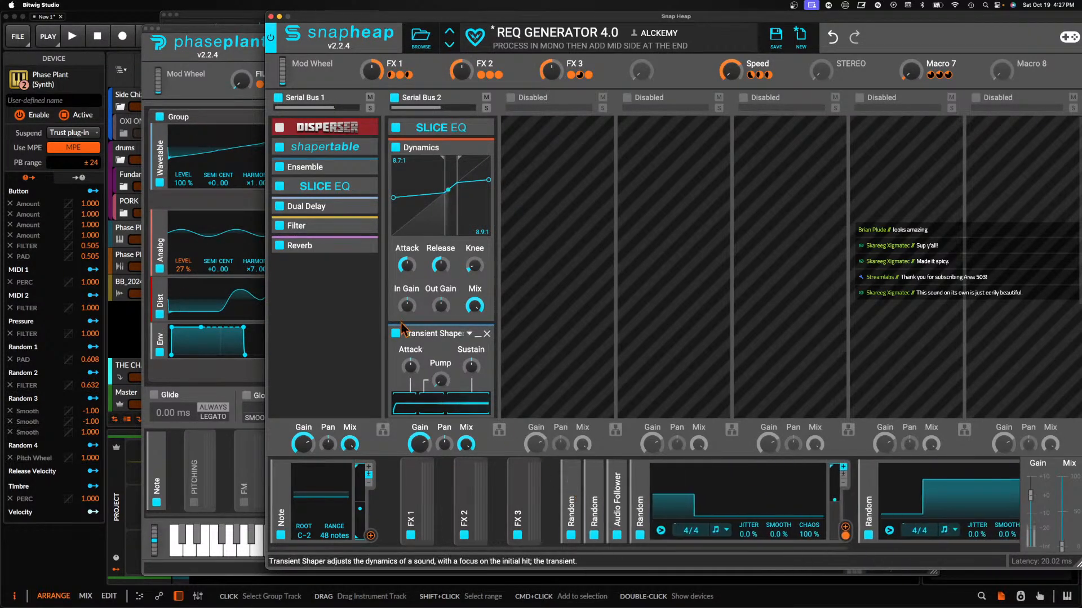
pyautogui.moveTo(326, 244); pyautogui.dragTo(325, 205)
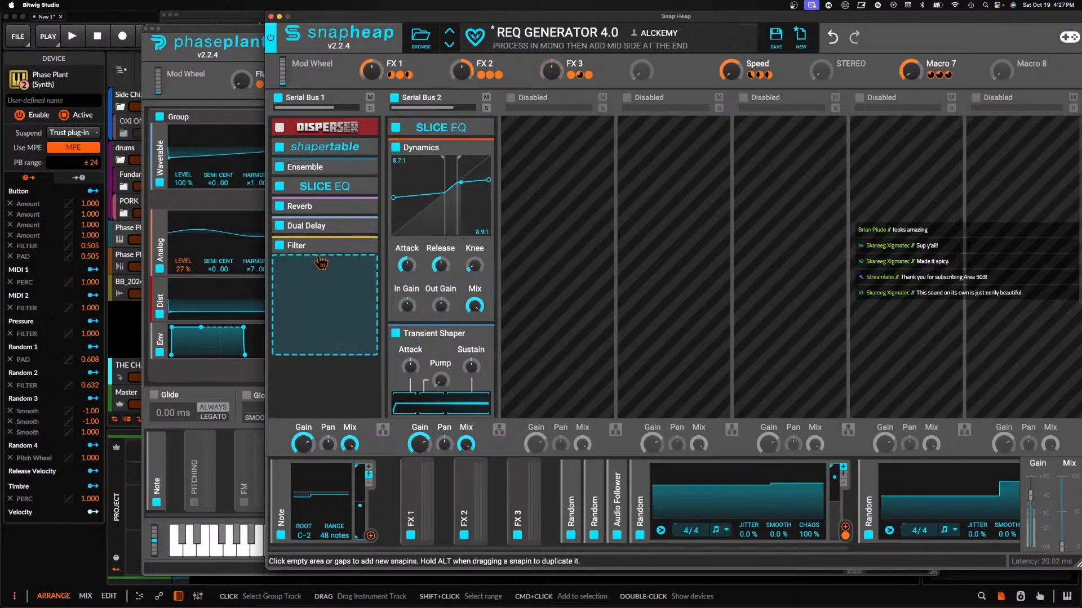
# Disable the 4/4 Random modulator located right after the Audio Follower
pyautogui.hscroll(5, 647, 507)
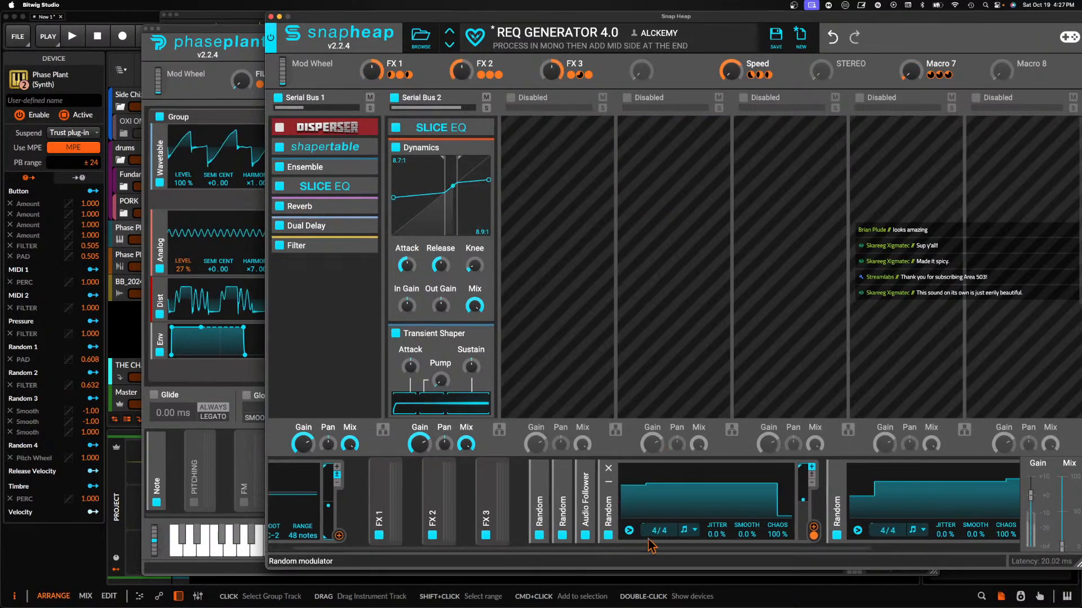
pyautogui.click(417, 535)
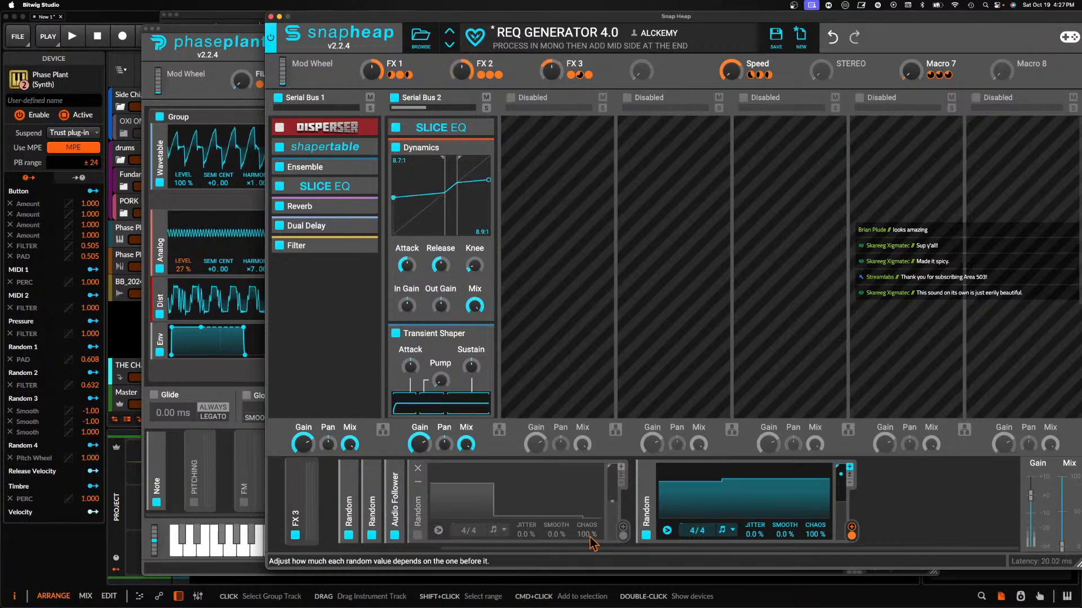
# Disable the last 4/4 Random modulator in the modulator row
pyautogui.click(646, 535)
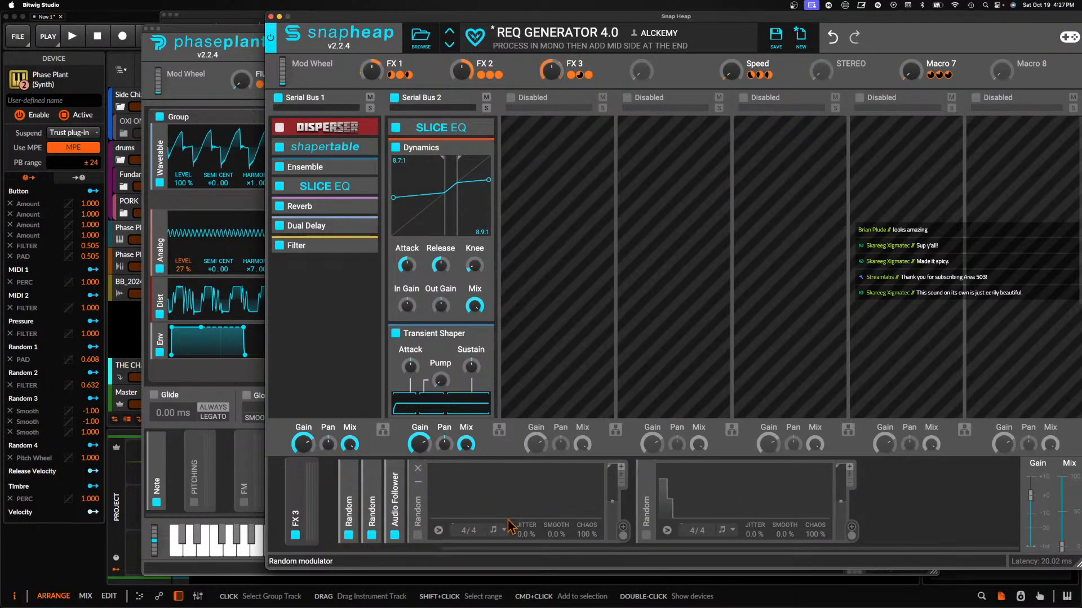
pyautogui.hscroll(-4, 509, 527)
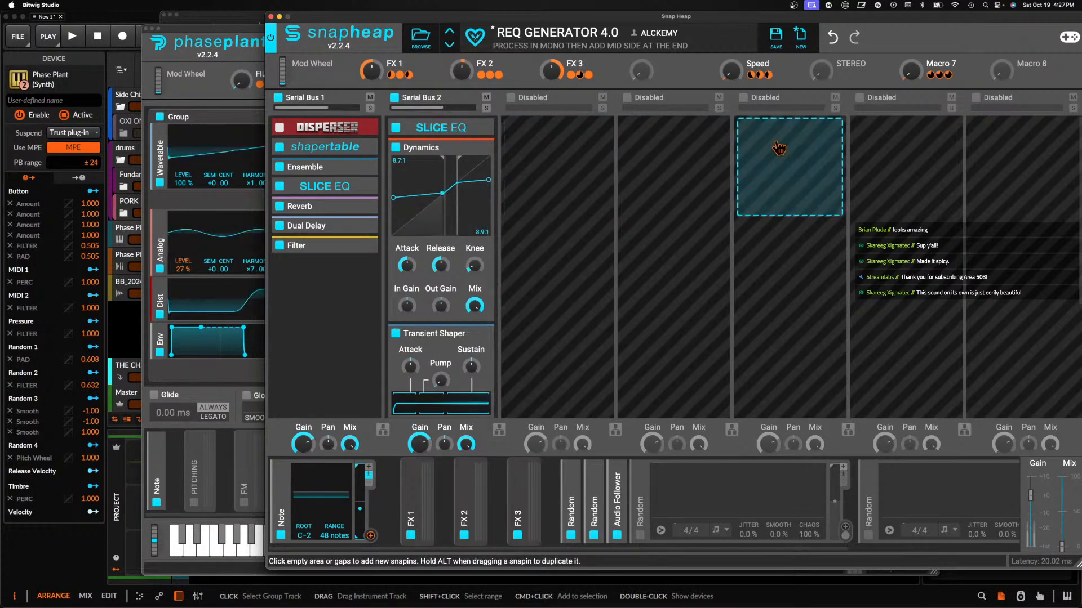
pyautogui.click(319, 264)
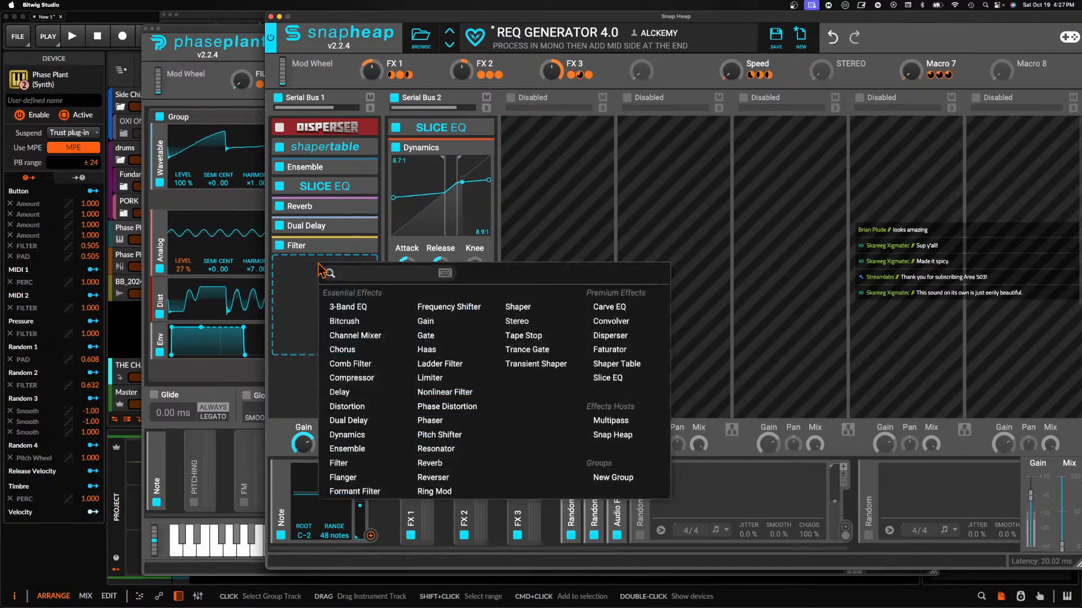
pyautogui.click(352, 246)
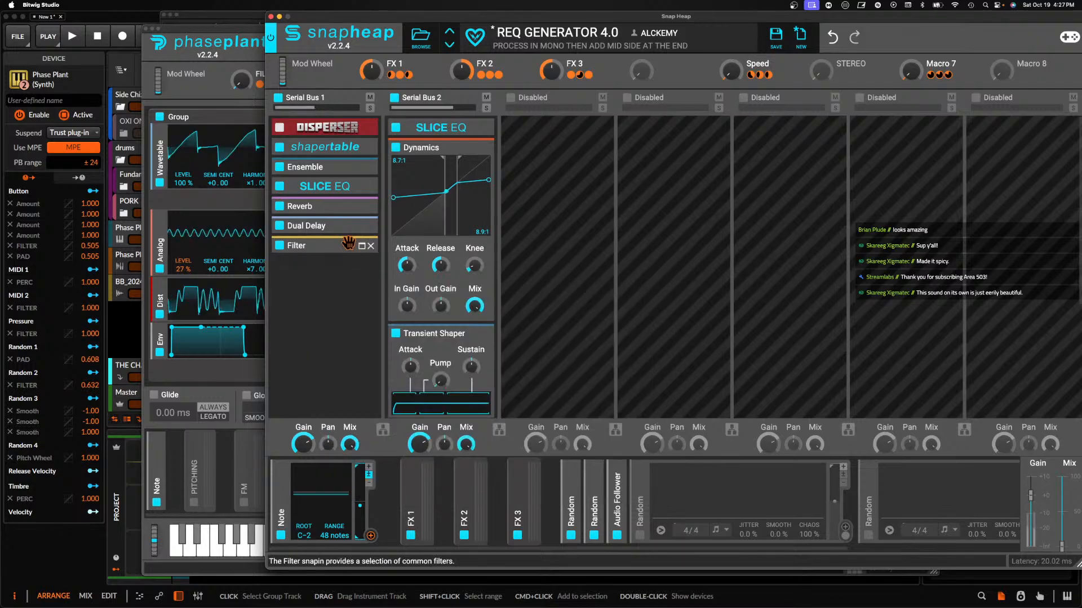
# Set the upper ratio of the Dynamics module in Serial Bus 2 to 30:1 and minimize the module
pyautogui.moveTo(488, 181); pyautogui.dragTo(486, 193)
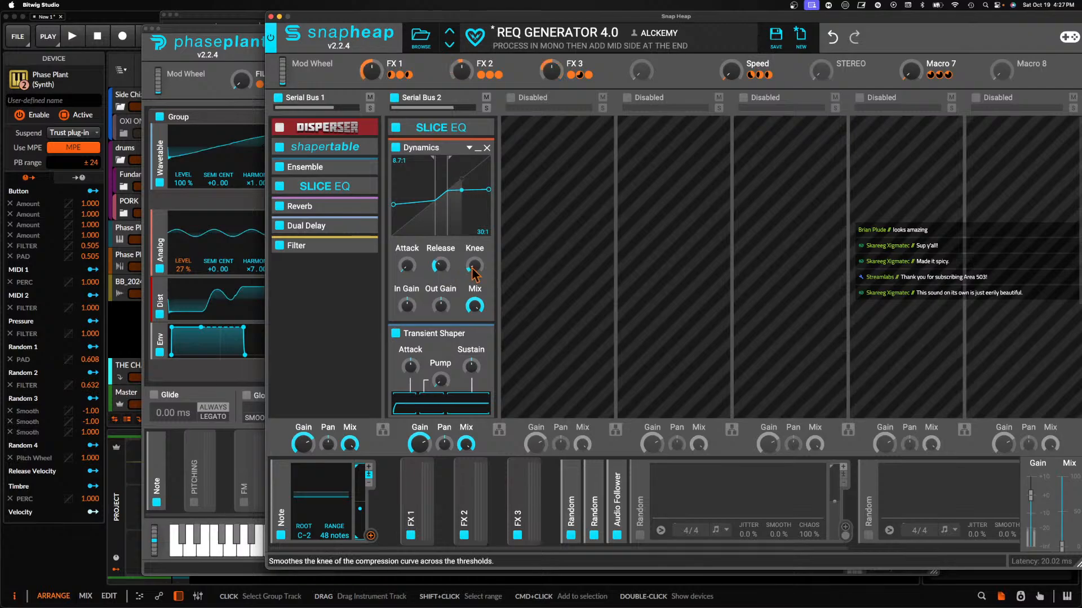
pyautogui.click(479, 150)
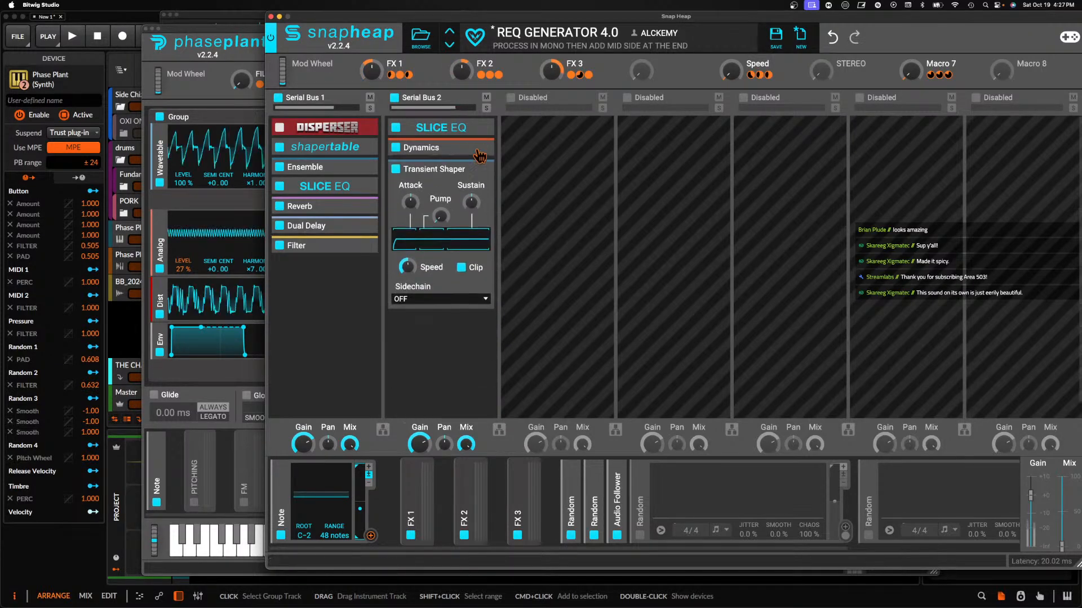
# Insert a Gain module between Dynamics and Transient Shaper, raise it to about 2 dB and minimize it
pyautogui.click(434, 157)
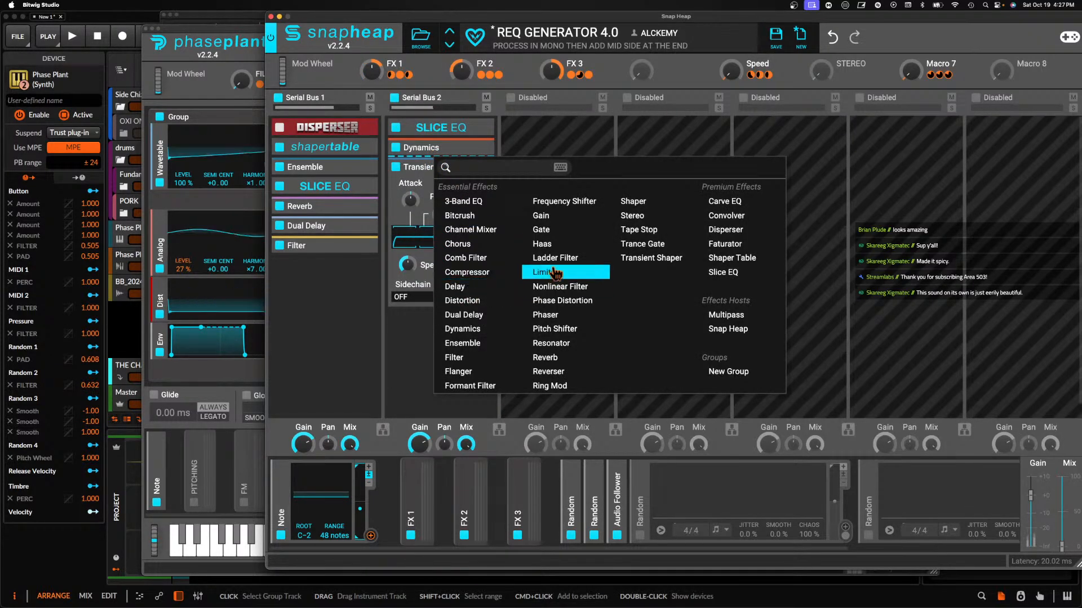
pyautogui.click(541, 216)
pyautogui.moveTo(440, 192); pyautogui.dragTo(439, 184)
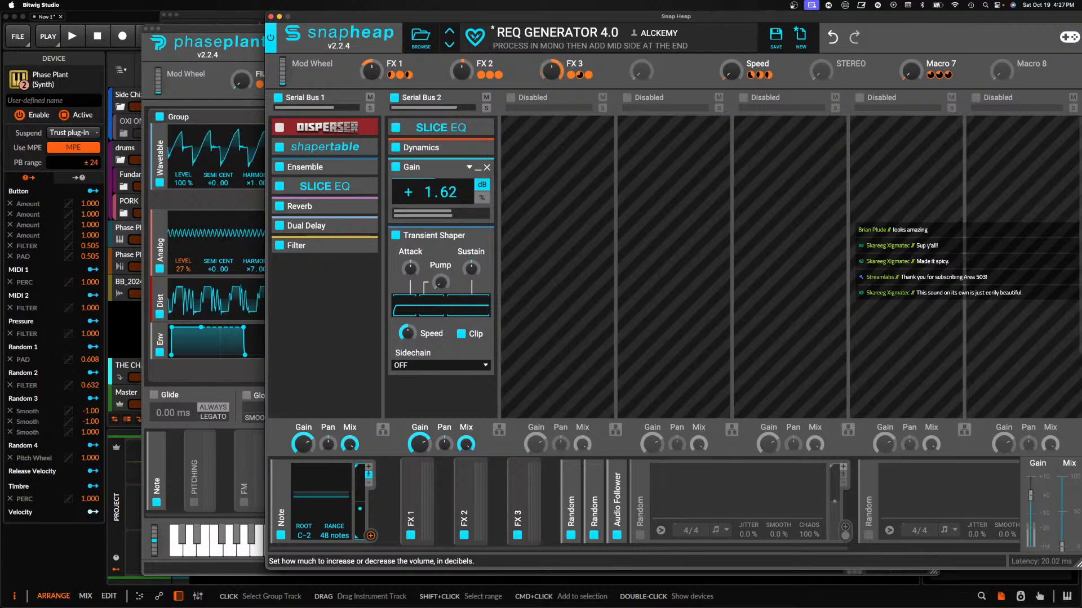
pyautogui.click(480, 169)
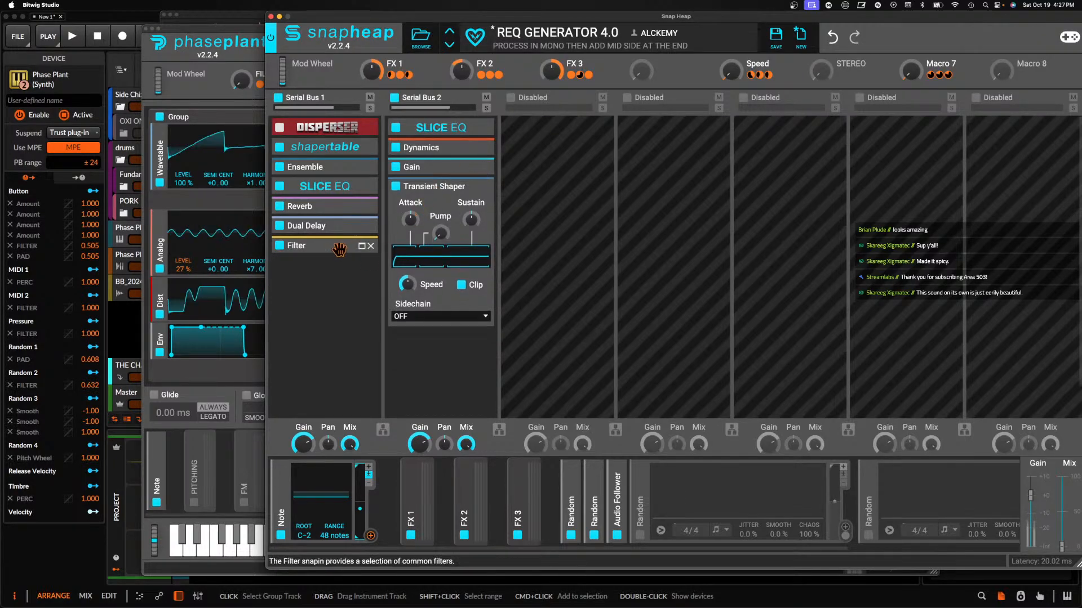
# Set the FX 2 modulation of the Serial Bus 1 Filter's Cutoff to -96.5 % and minimize the Filter
pyautogui.click(362, 246)
pyautogui.moveTo(296, 347)
pyautogui.mouseDown()
pyautogui.moveTo(296, 293)
pyautogui.moveTo(291, 349)
pyautogui.mouseUp()
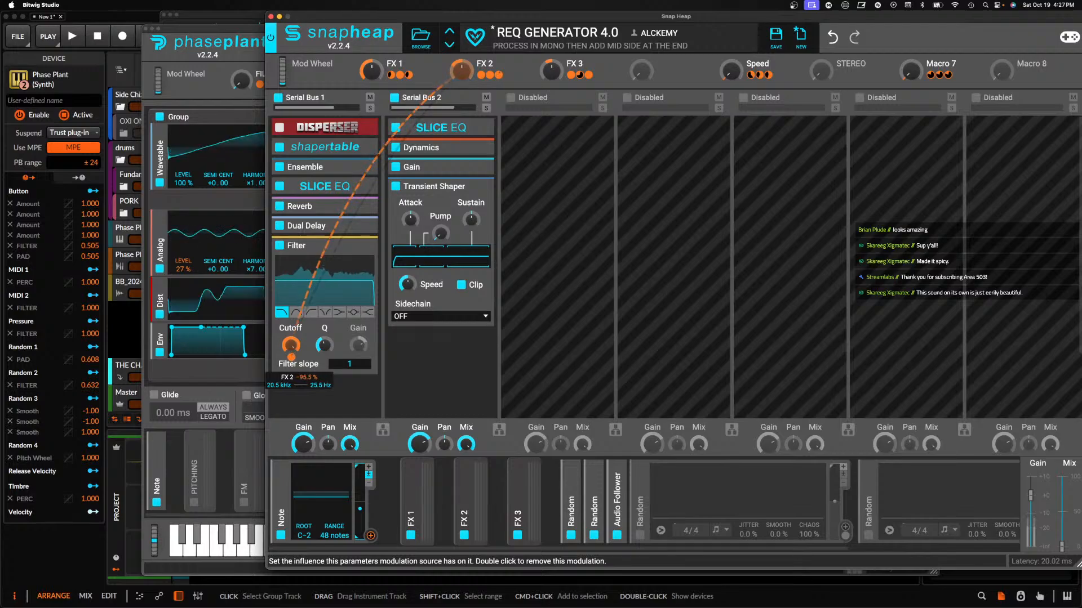
pyautogui.click(363, 253)
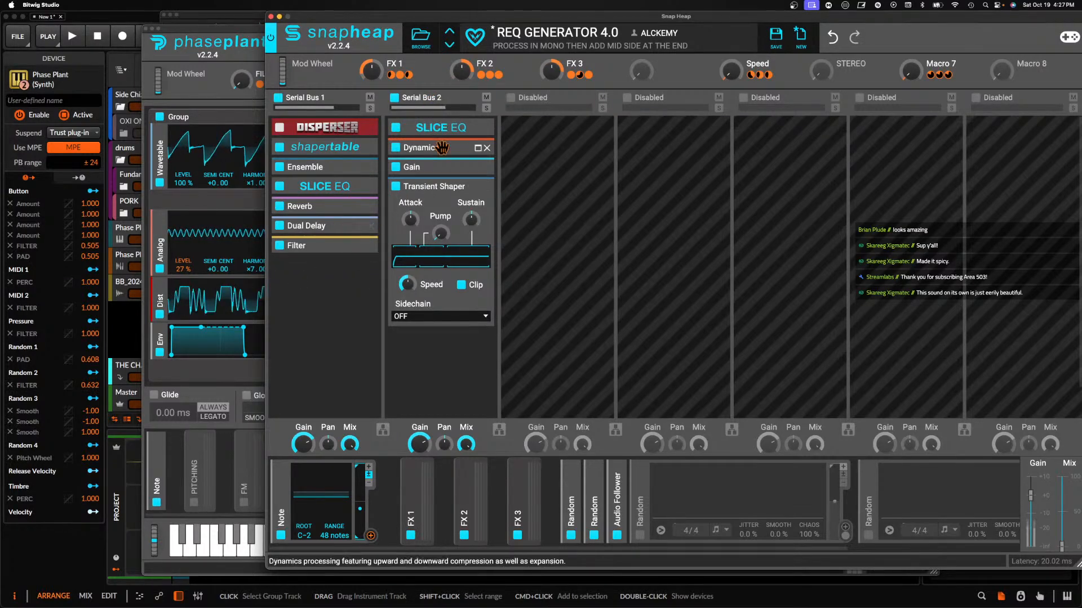
pyautogui.click(336, 285)
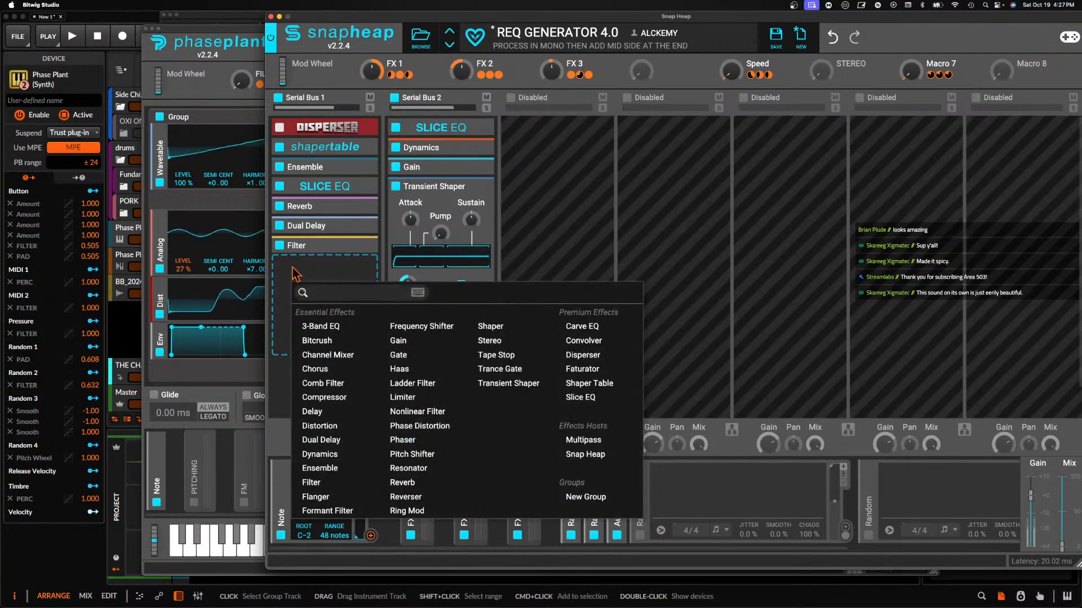
pyautogui.press('Escape')
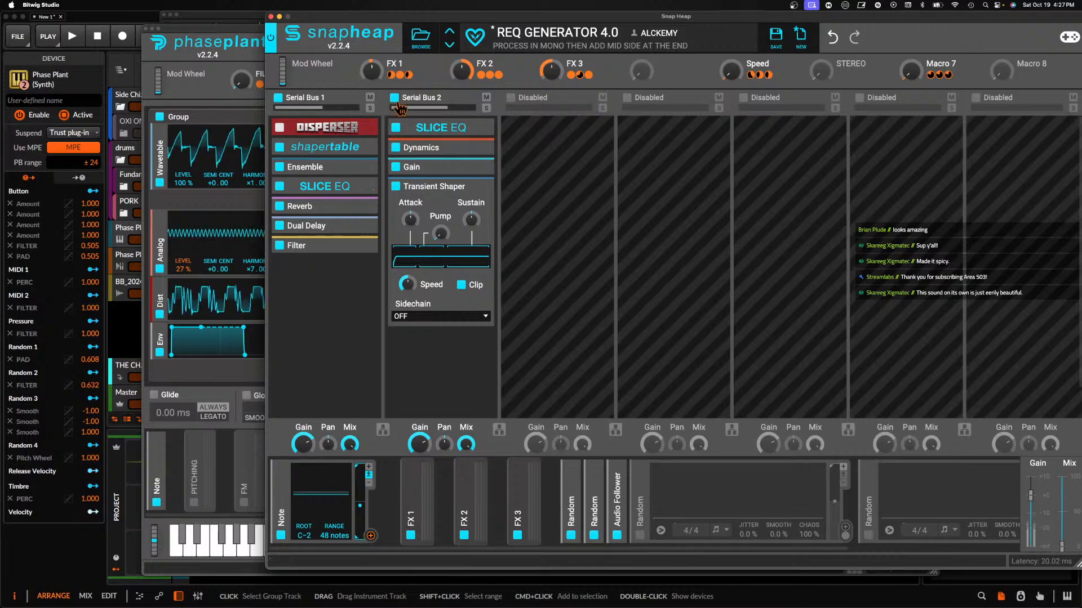
# Fine-tune the level of the Gain module in Serial Bus 2 and minimize it again
pyautogui.click(439, 167)
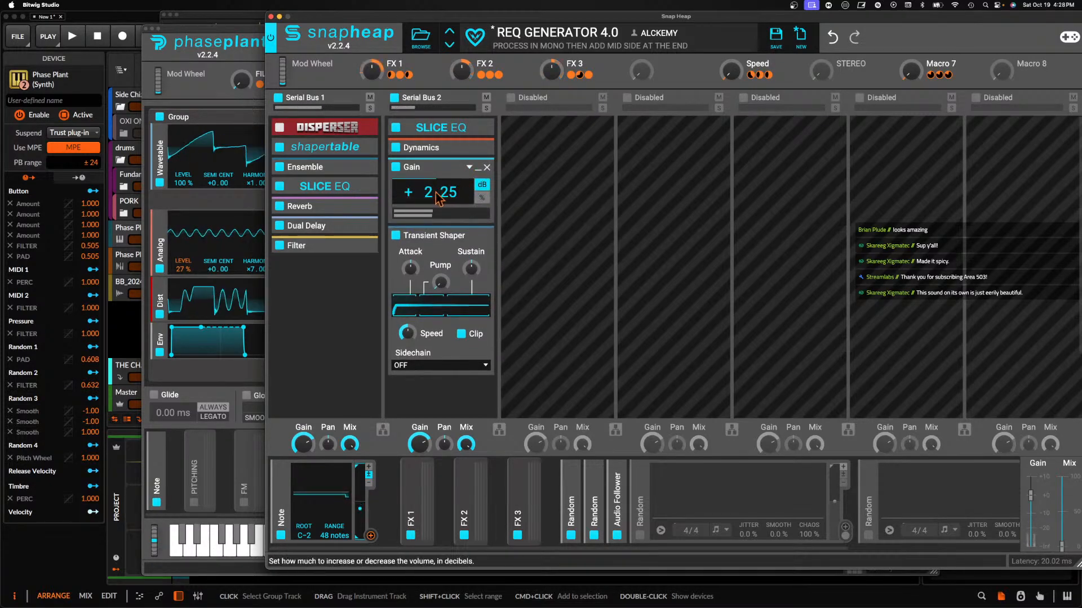
pyautogui.moveTo(446, 196); pyautogui.dragTo(445, 194)
pyautogui.click(478, 169)
pyautogui.click(329, 283)
pyautogui.click(453, 135)
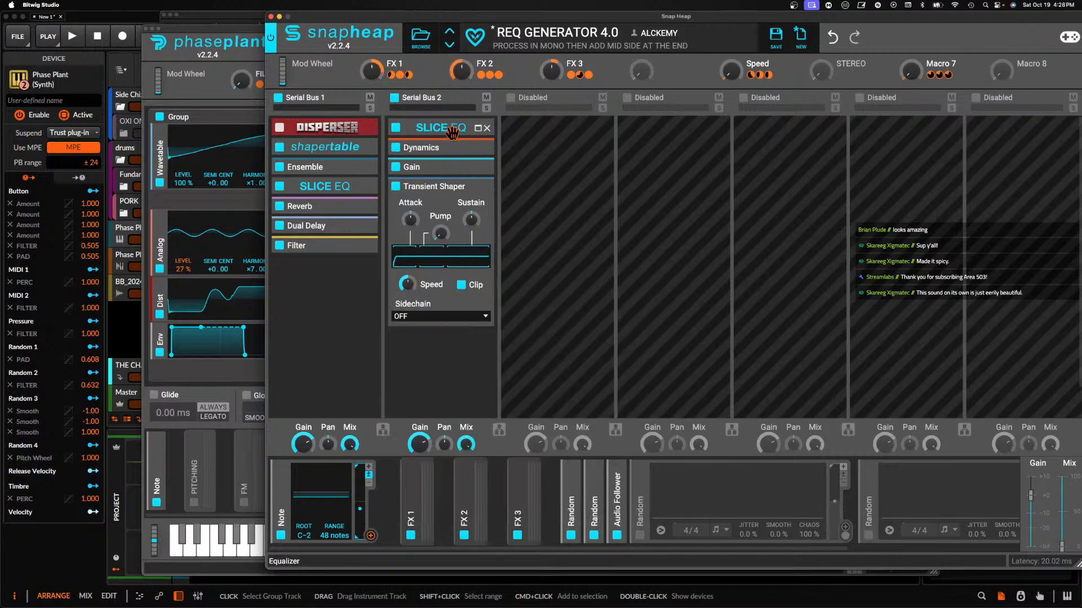
# In the Slice EQ editor of Serial Bus 2, deepen the existing dip at a higher frequency and add a second deep dip below it
pyautogui.click(480, 137)
pyautogui.click(477, 128)
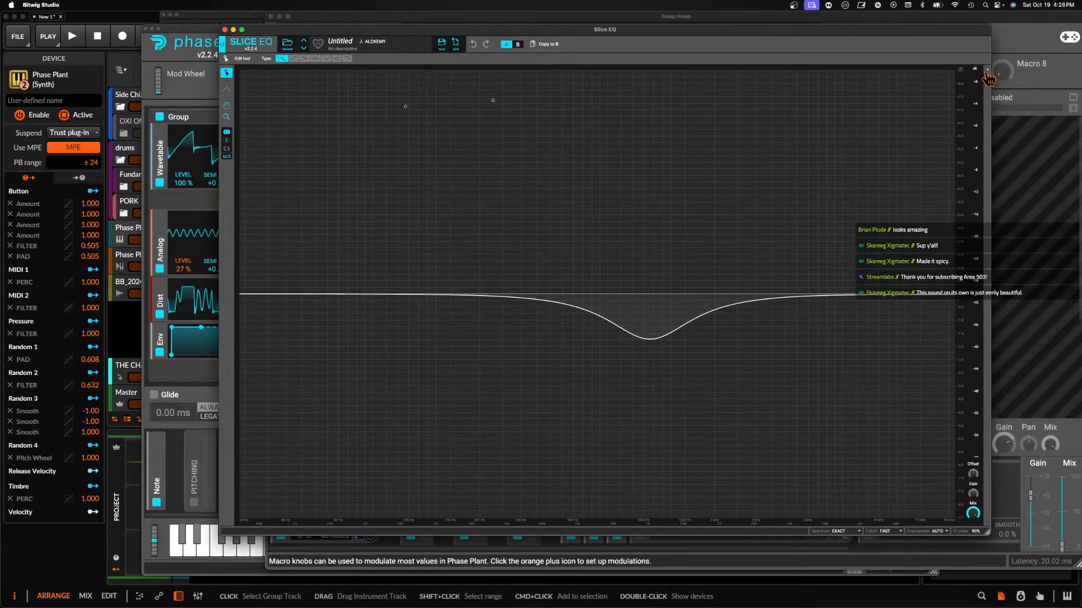
pyautogui.click(987, 70)
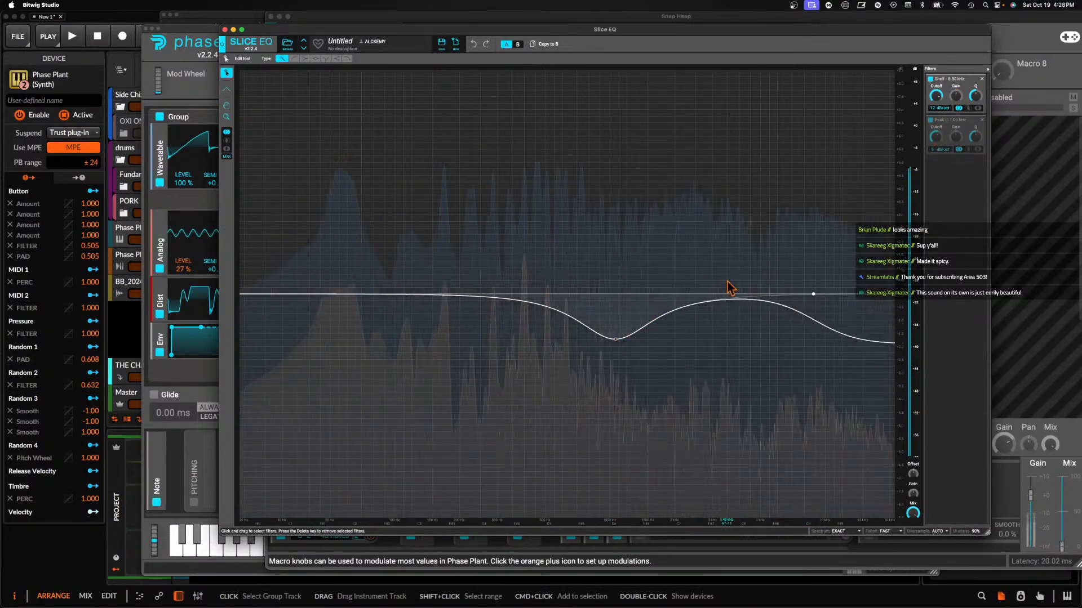
pyautogui.moveTo(612, 342); pyautogui.dragTo(688, 393)
pyautogui.moveTo(569, 294); pyautogui.dragTo(558, 407)
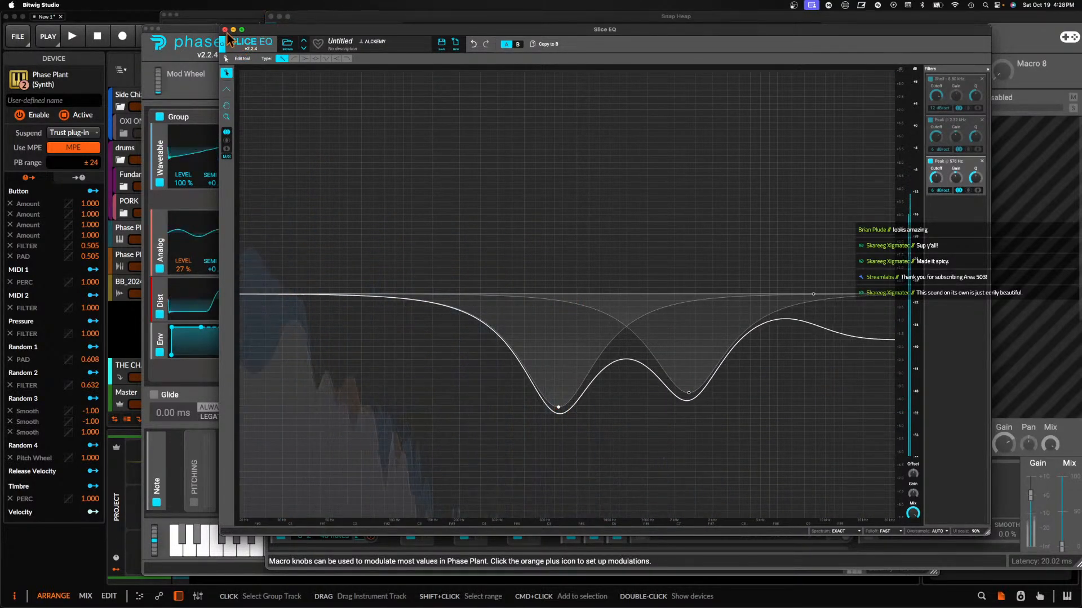
pyautogui.press('super+w')
# Add a Shaper Table at the end of Serial Bus 1 and minimize it
pyautogui.click(329, 278)
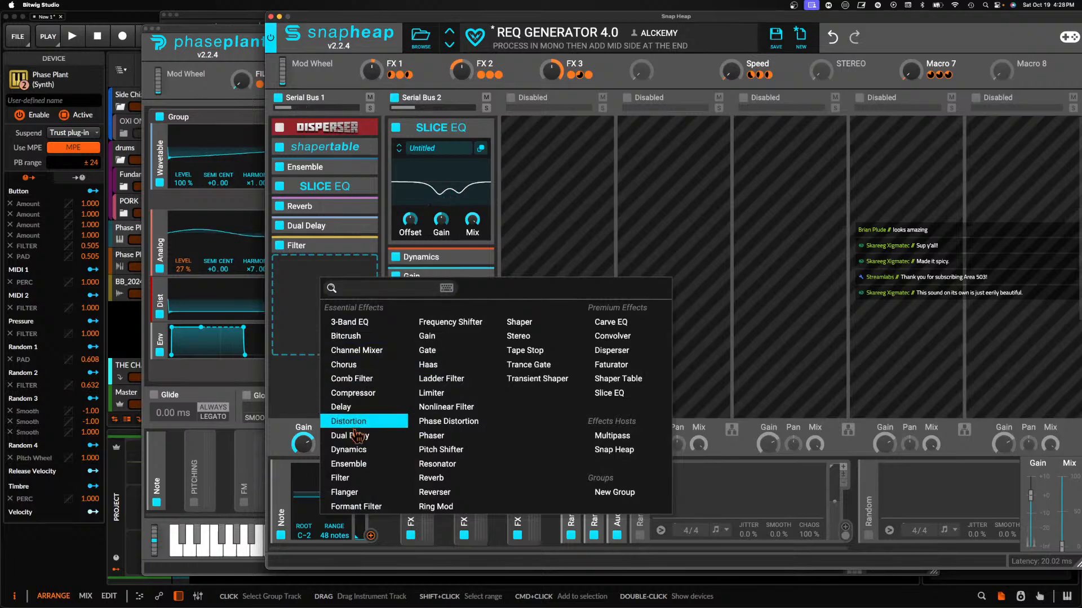
pyautogui.click(611, 384)
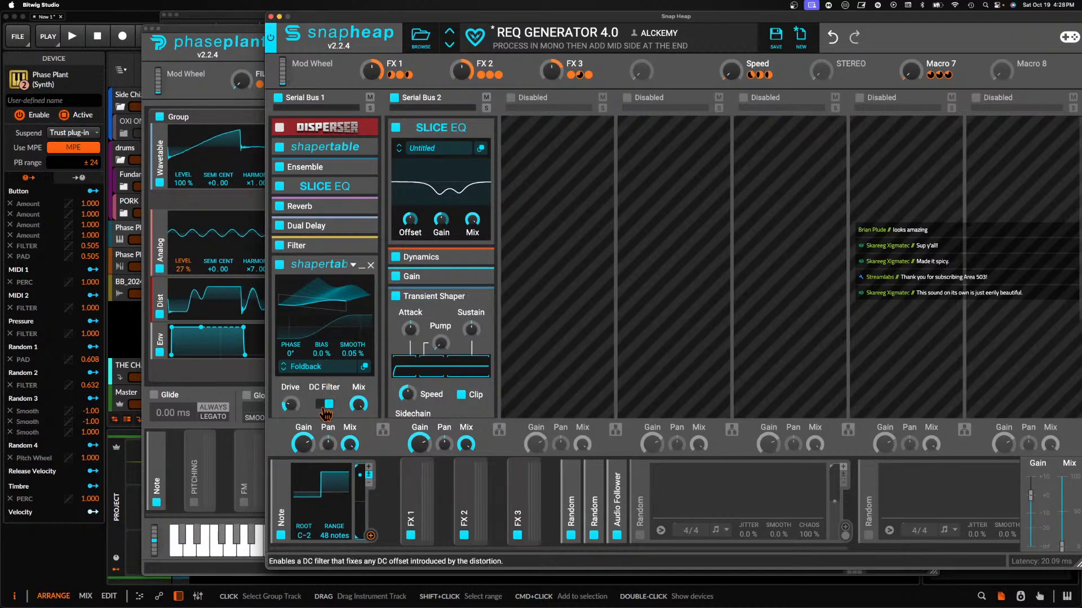
pyautogui.click(360, 272)
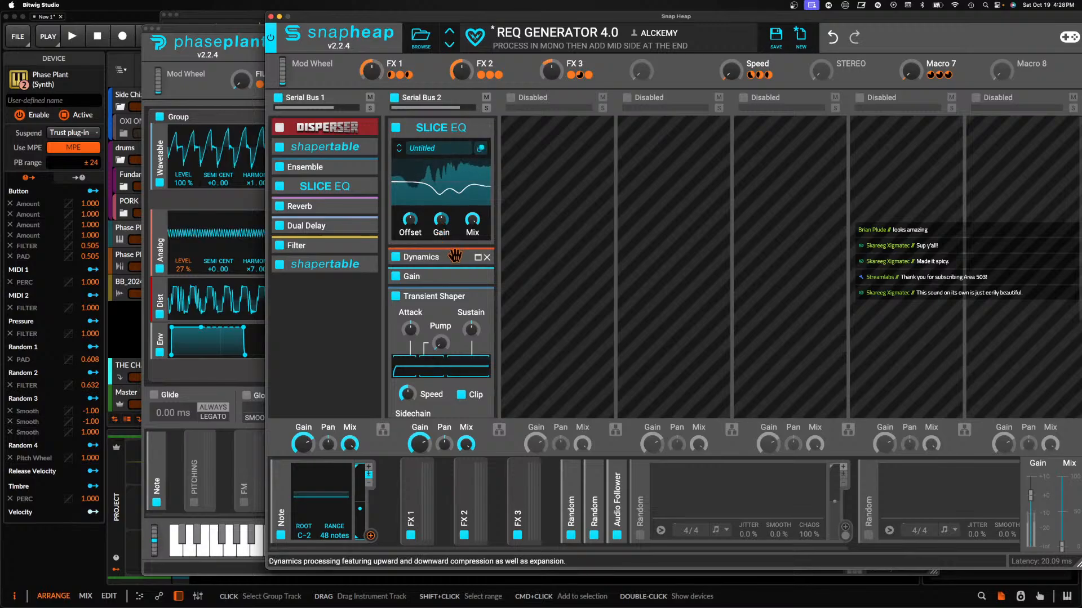
# Expand the Gain module in Serial Bus 2, raise its level further and collapse it
pyautogui.click(477, 276)
pyautogui.moveTo(444, 310); pyautogui.dragTo(443, 297)
pyautogui.click(478, 278)
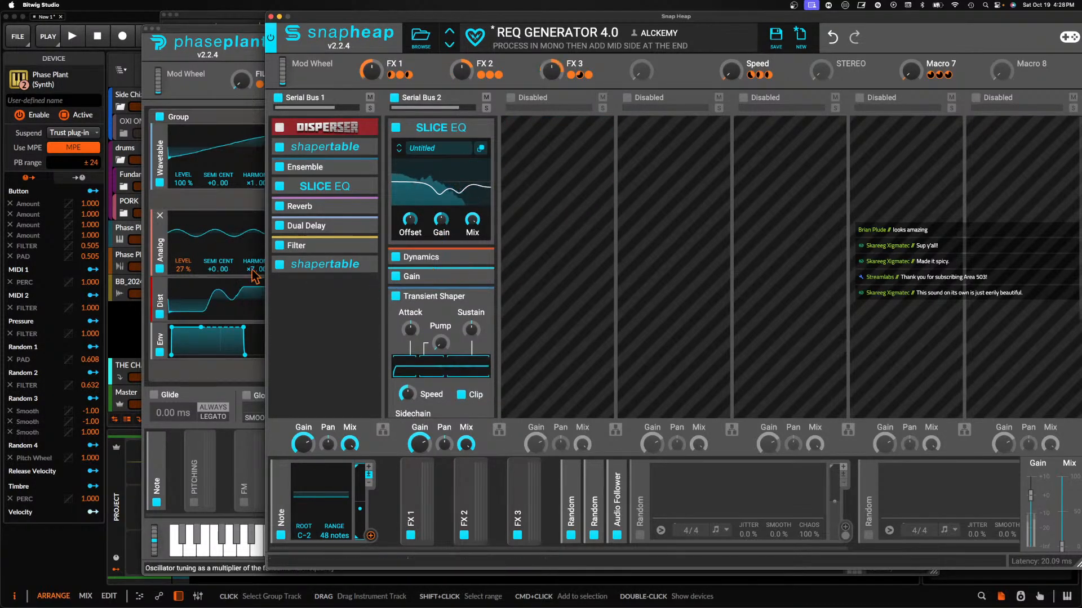
# Move the effects window aside and add a second Filter after the last Shaper Table in Serial Bus 1
pyautogui.moveTo(370, 17); pyautogui.dragTo(302, 20)
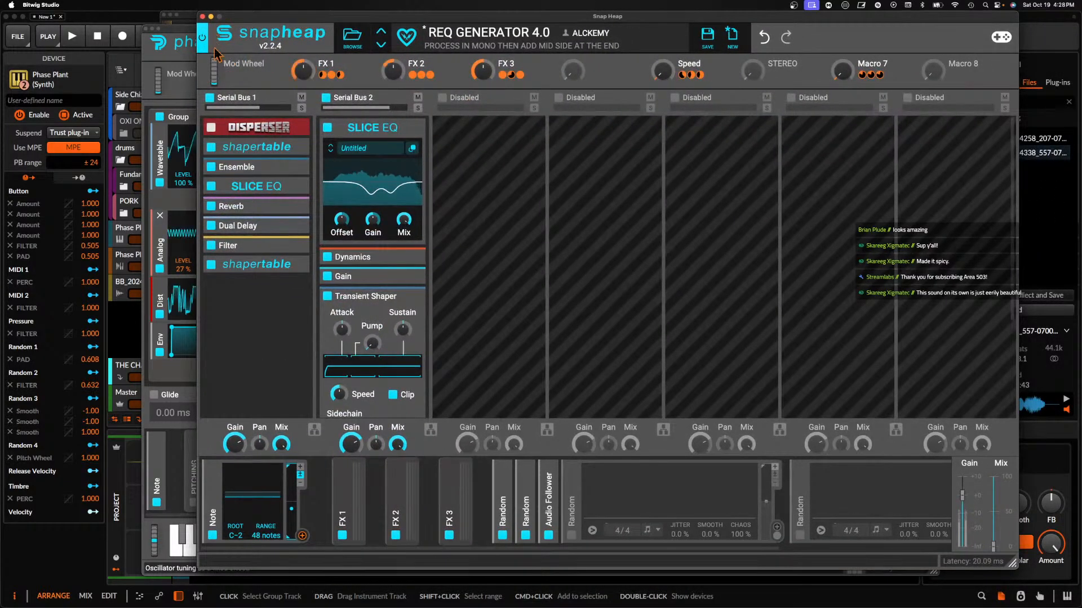
pyautogui.click(239, 294)
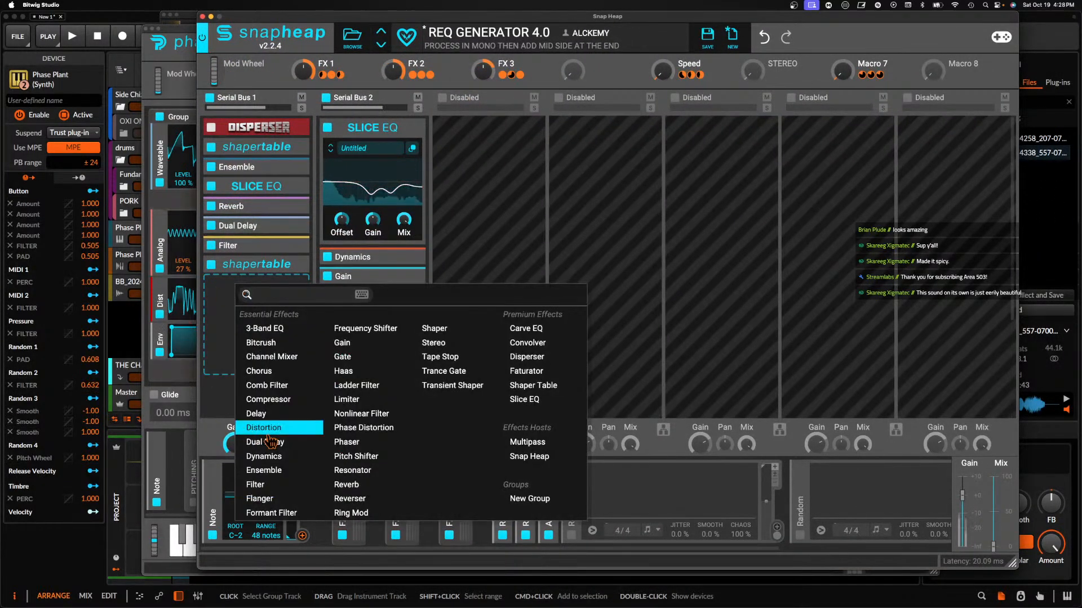
pyautogui.click(256, 484)
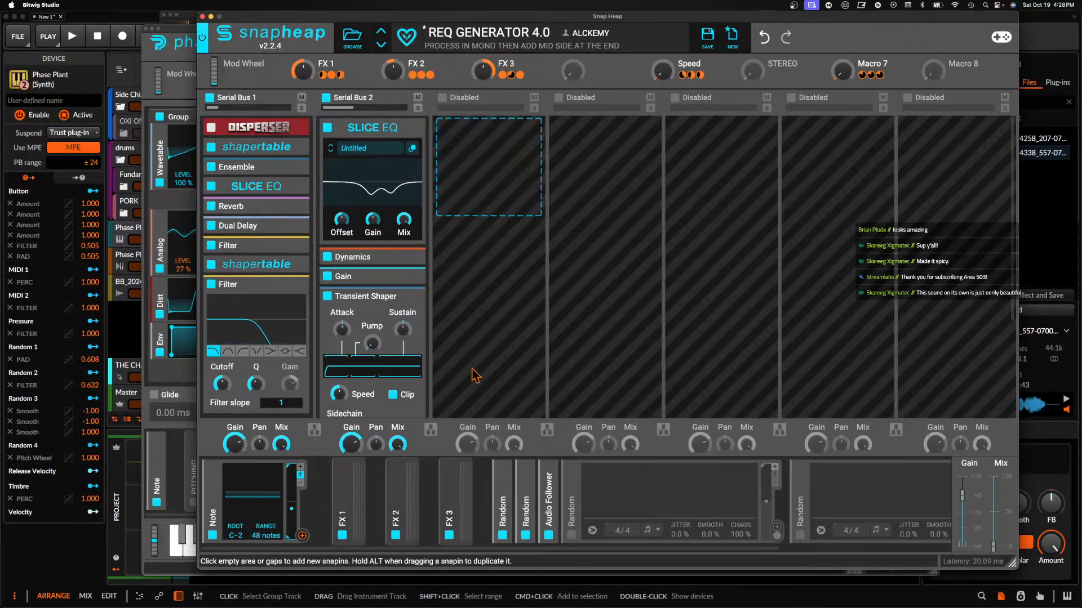
# Duplicate the first Random modulator and modulate the new Filter's Cutoff with Random, using a filter slope of 5
pyautogui.click(503, 487)
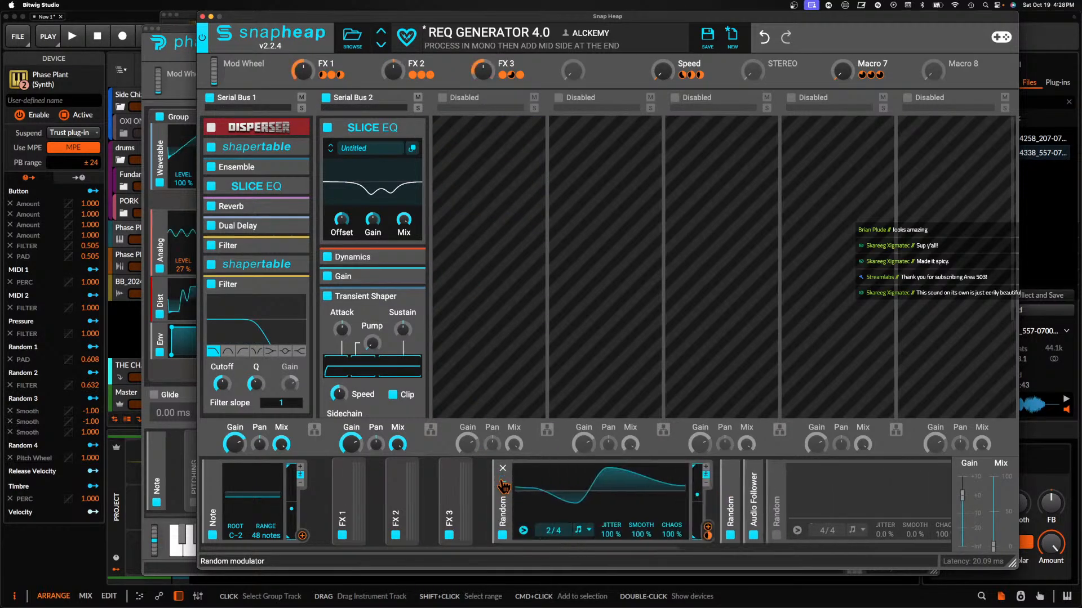
pyautogui.keyDown('super'); pyautogui.click(501, 498); pyautogui.keyUp('super')
pyautogui.moveTo(708, 535)
pyautogui.mouseDown()
pyautogui.moveTo(264, 411)
pyautogui.moveTo(233, 388)
pyautogui.moveTo(281, 372)
pyautogui.moveTo(256, 423)
pyautogui.mouseUp()
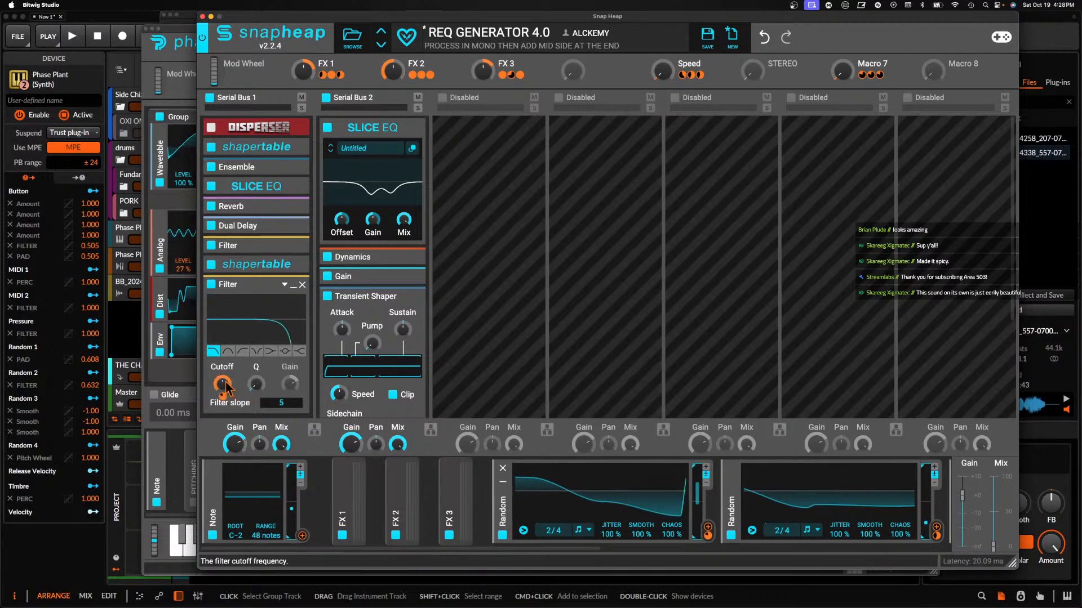
pyautogui.moveTo(222, 396)
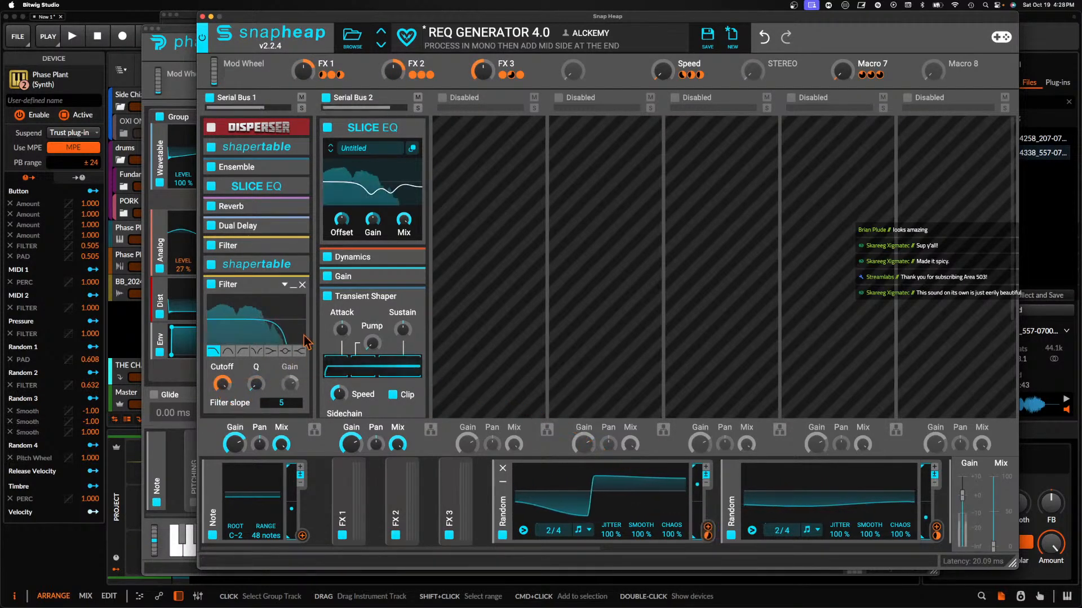
# Set the first Random modulator's rate to 1/4 and minimize it
pyautogui.moveTo(563, 529); pyautogui.dragTo(562, 534)
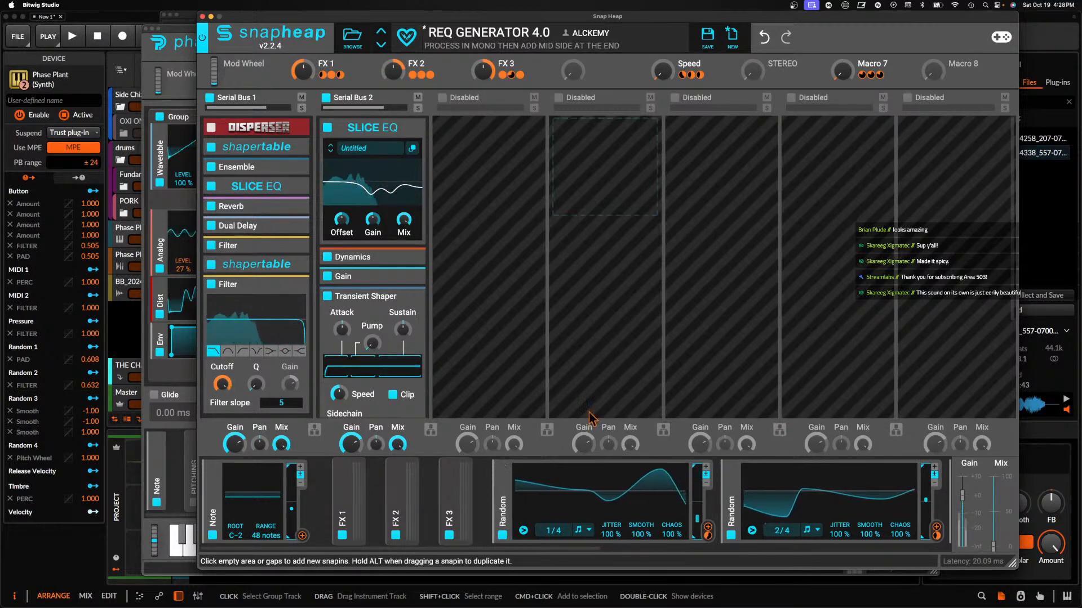
pyautogui.click(502, 477)
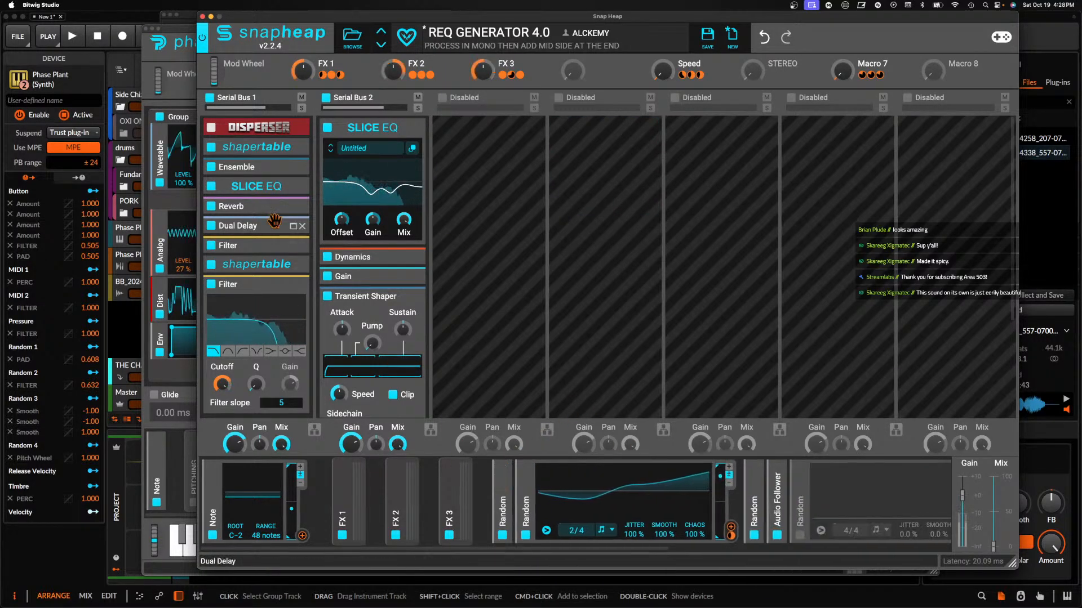
# Move the new Filter ahead of the last Shaper Table and minimize both the Filter and the Transient Shaper
pyautogui.moveTo(260, 283); pyautogui.dragTo(260, 264)
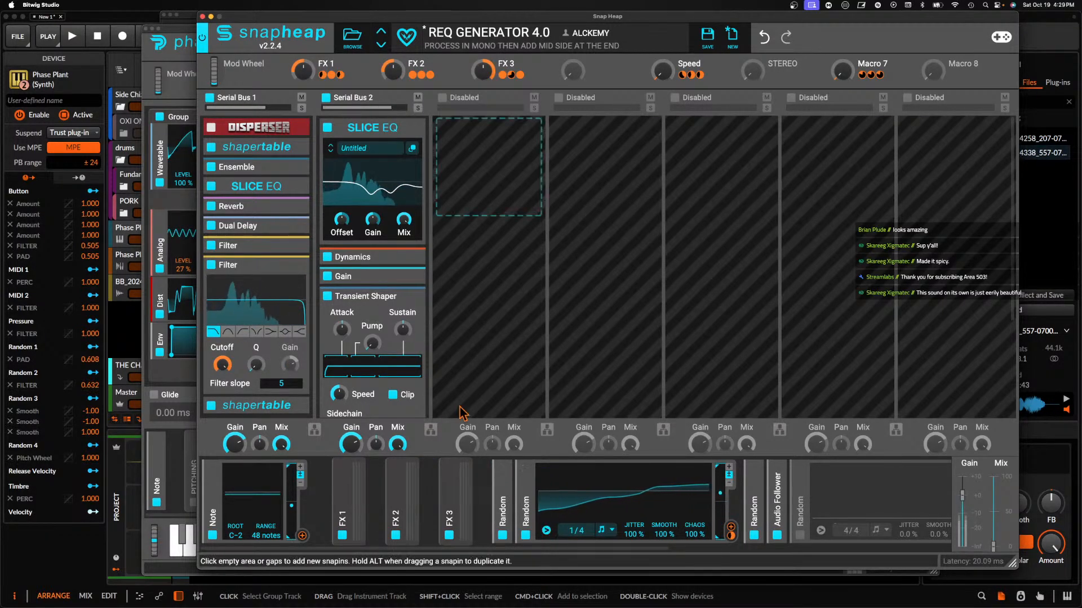
pyautogui.click(290, 267)
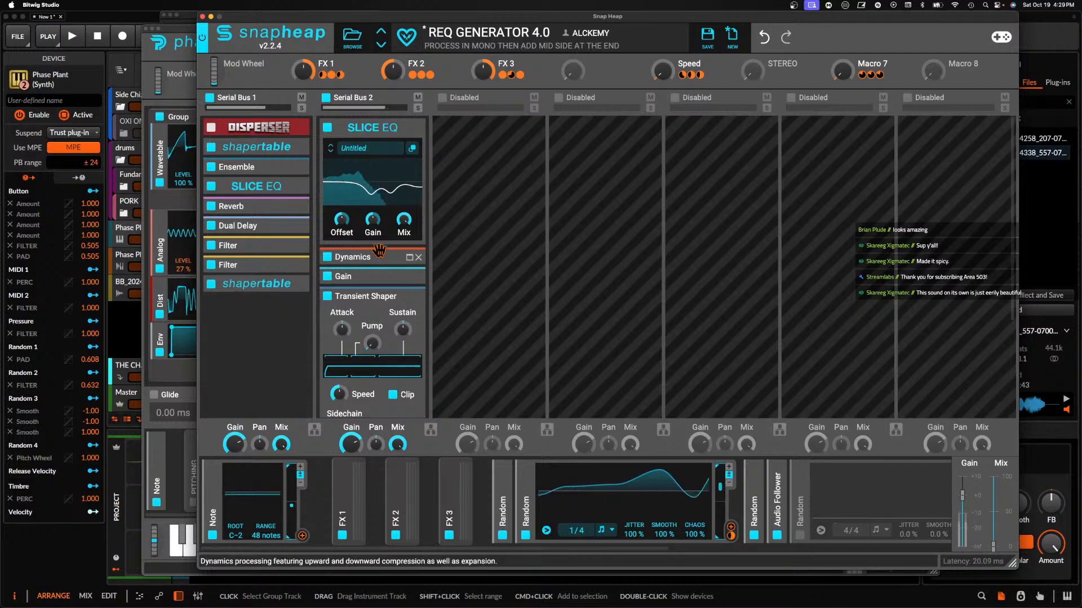
pyautogui.click(270, 299)
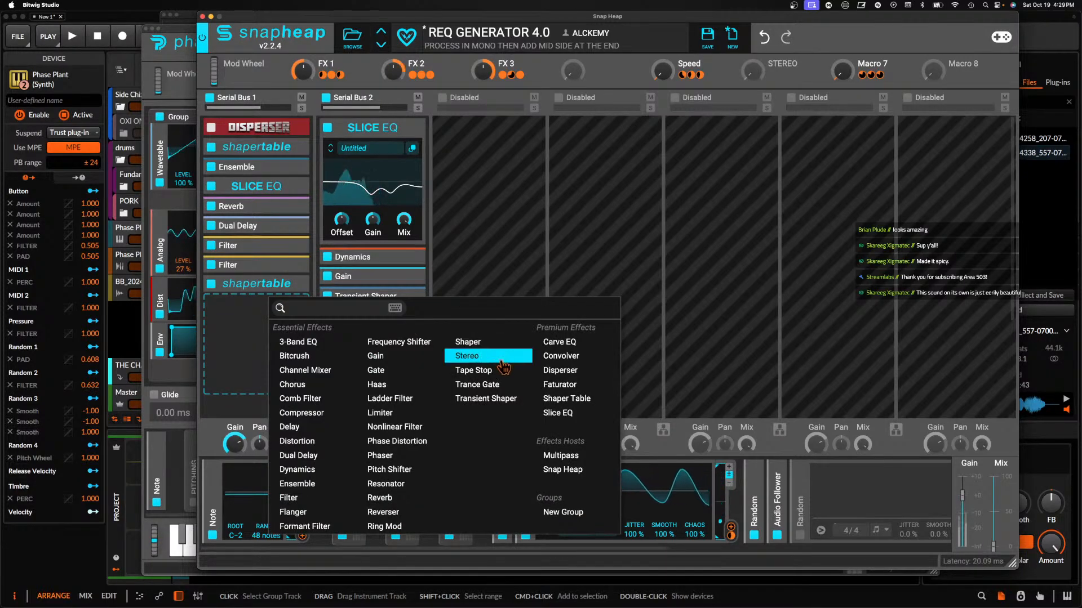
pyautogui.click(228, 313)
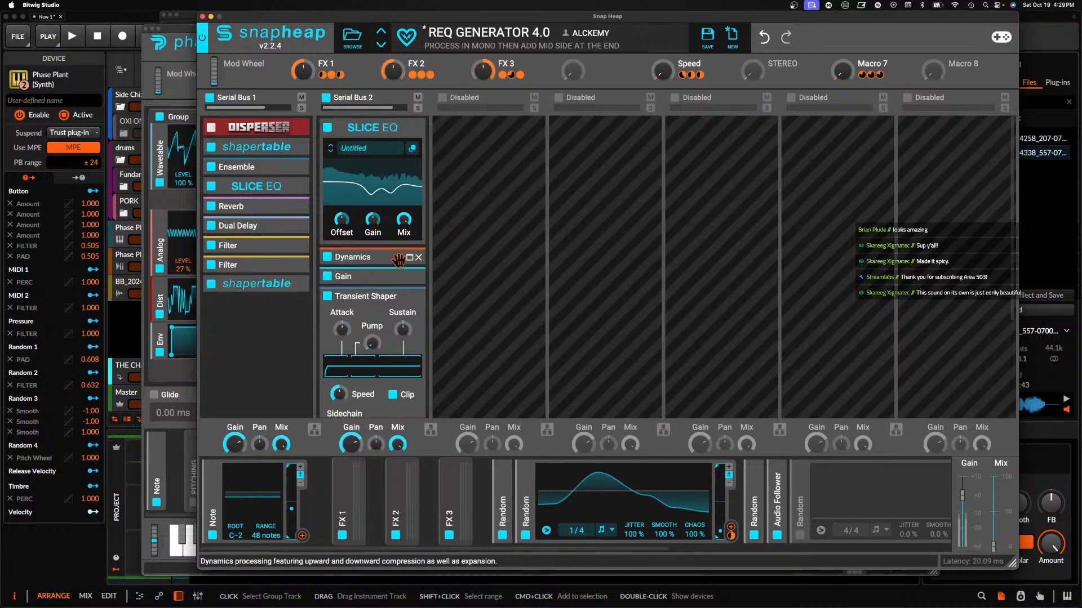
pyautogui.click(407, 300)
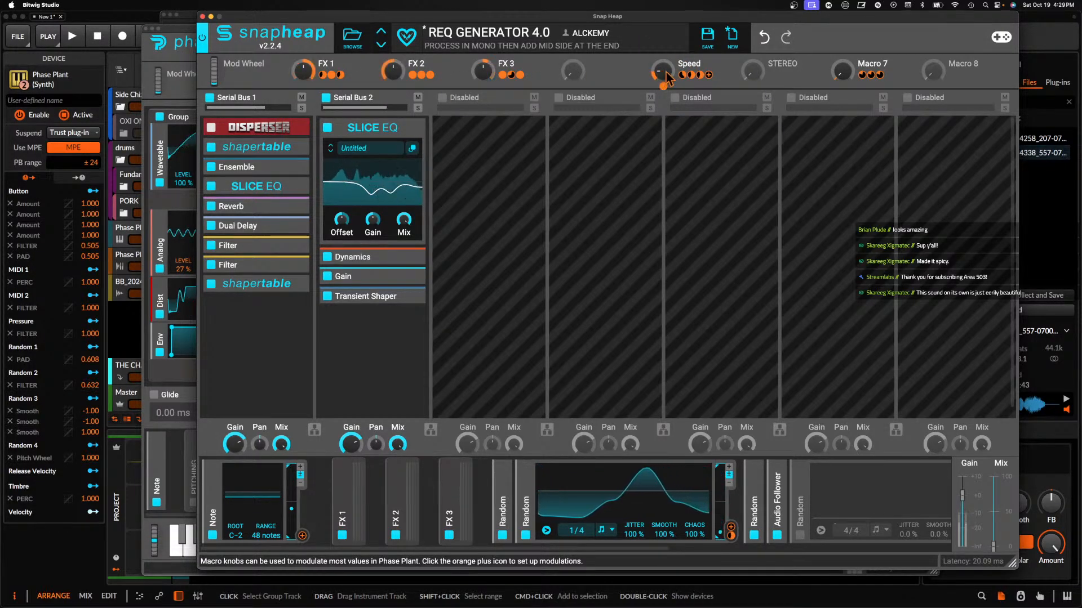
# Close the REQ GENERATOR 4.0 effects window and turn the FILTER and GLITCH macros fully up in Phase Plant
pyautogui.click(202, 17)
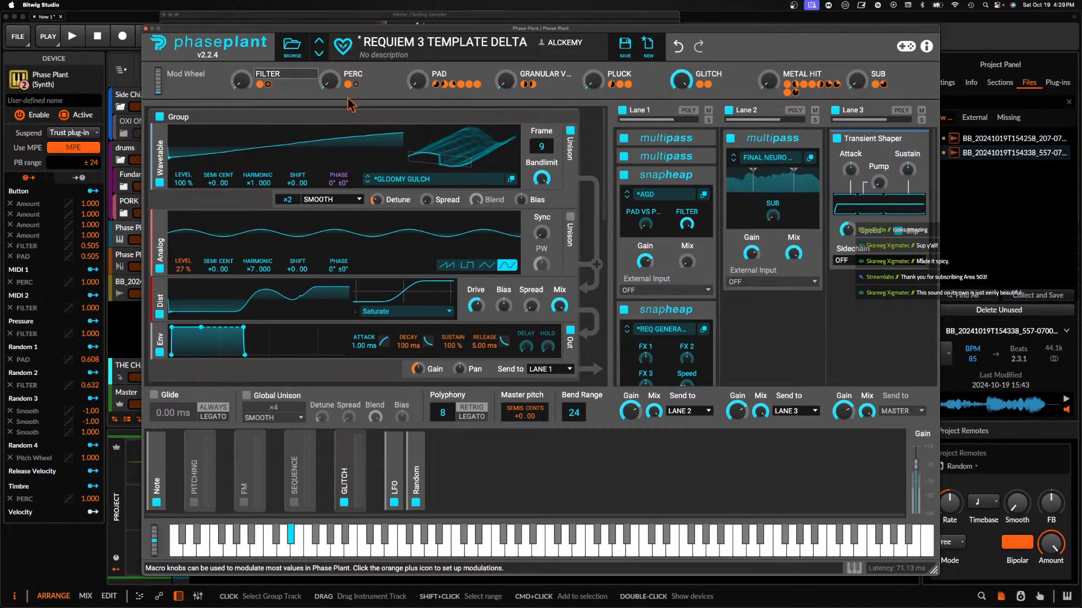
pyautogui.click(703, 194)
pyautogui.click(703, 195)
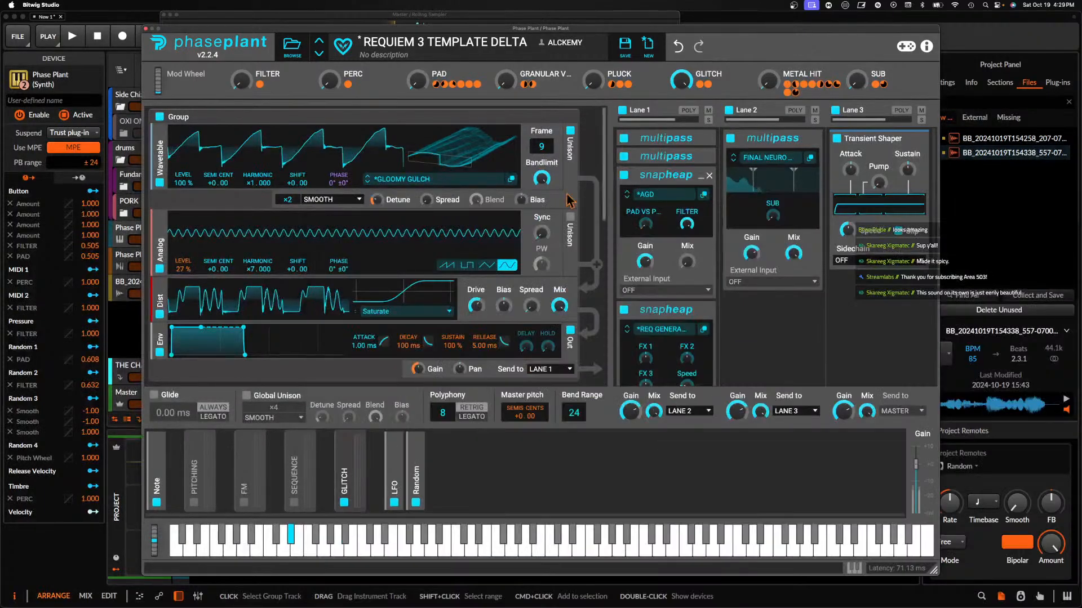
pyautogui.moveTo(681, 81)
pyautogui.mouseDown()
pyautogui.moveTo(690, 75)
pyautogui.moveTo(681, 81)
pyautogui.mouseUp()
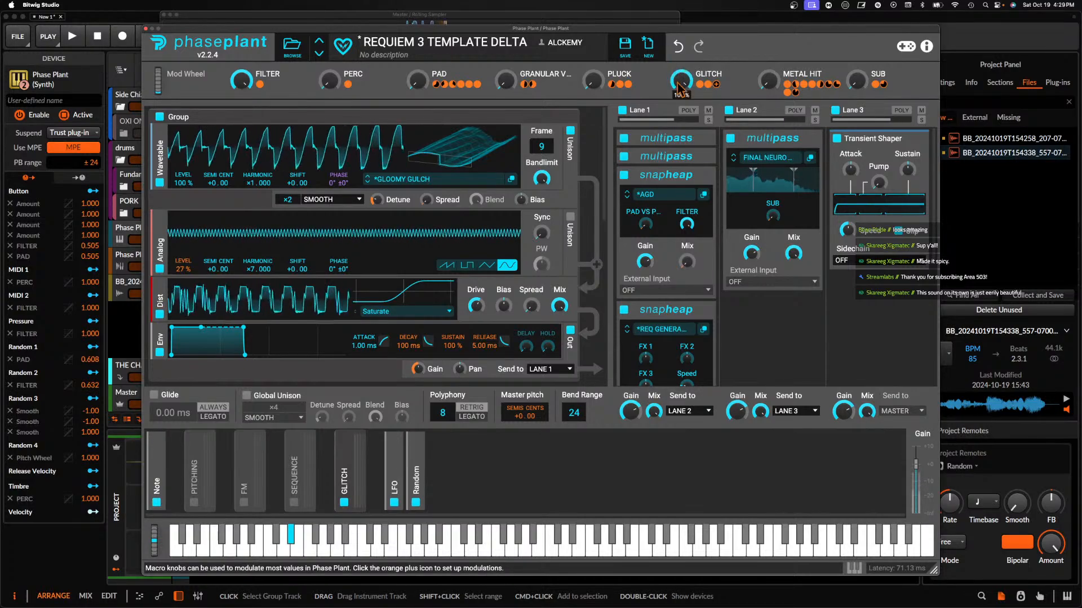
# Examine the two Random modulators in the GLITCH group and the second one's Master Pitch modulation, and audition the GLITCH macro
pyautogui.click(345, 454)
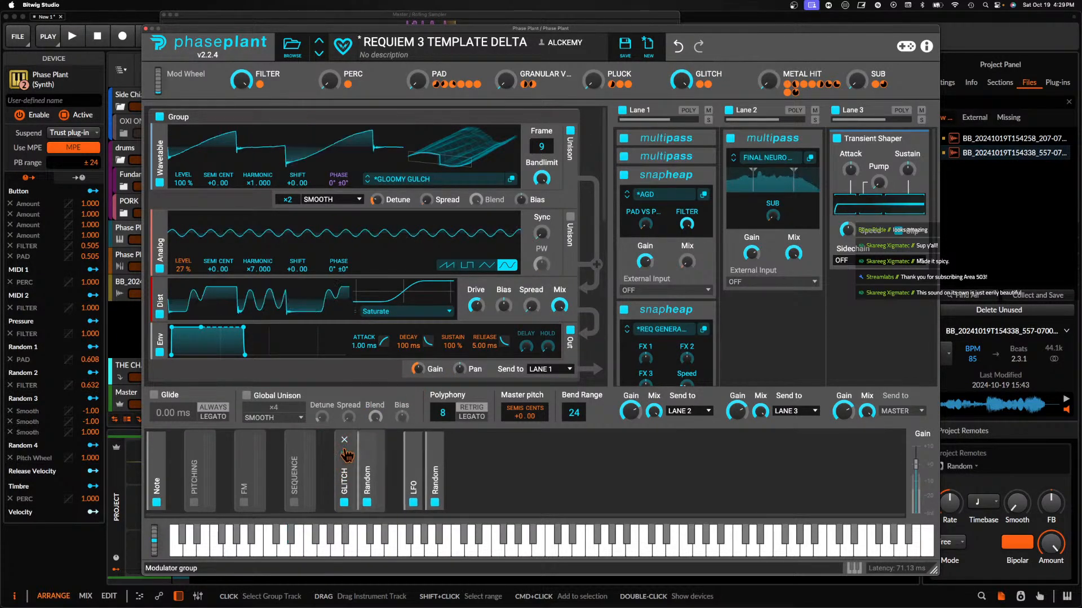
pyautogui.click(363, 452)
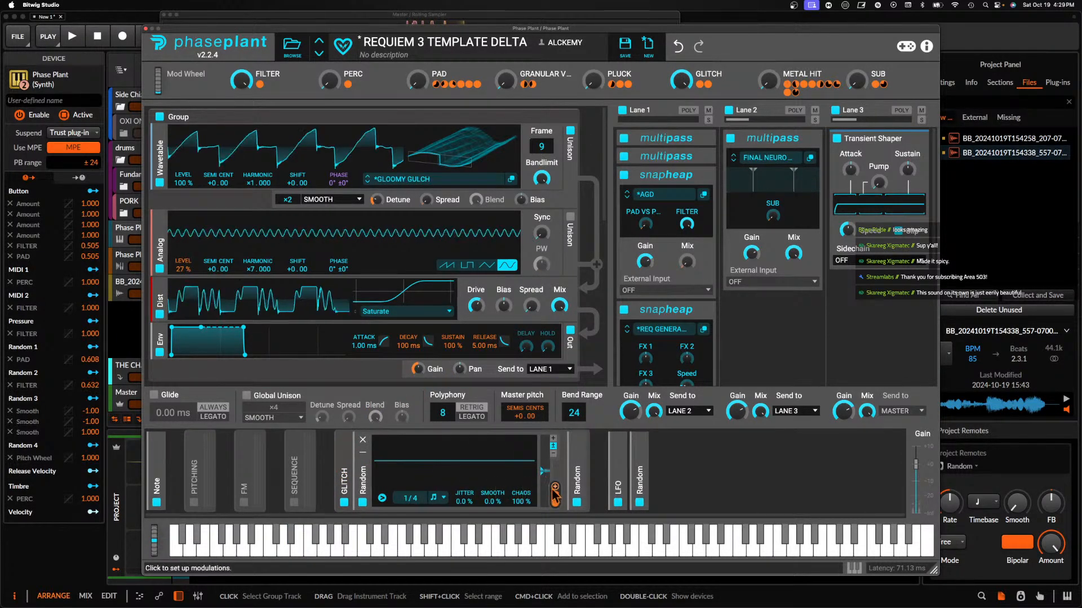
pyautogui.click(578, 461)
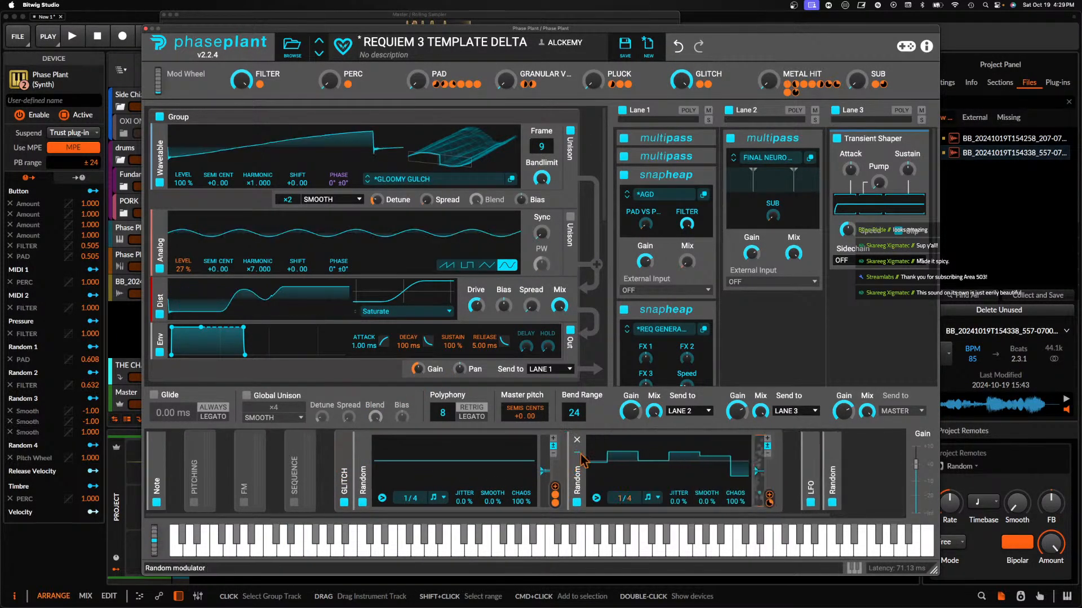
pyautogui.rightClick(770, 505)
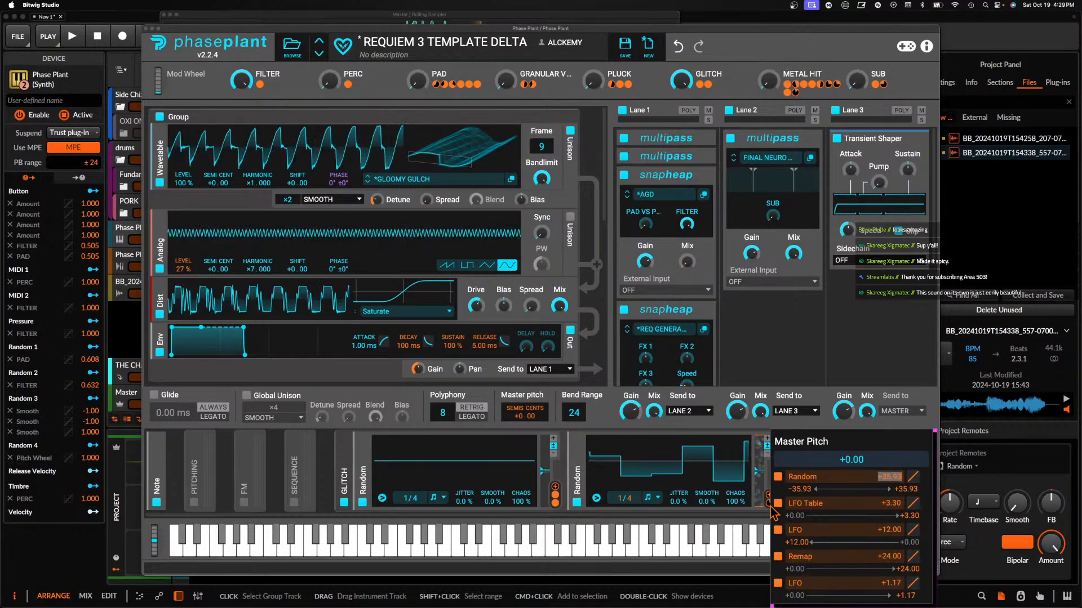
pyautogui.click(770, 506)
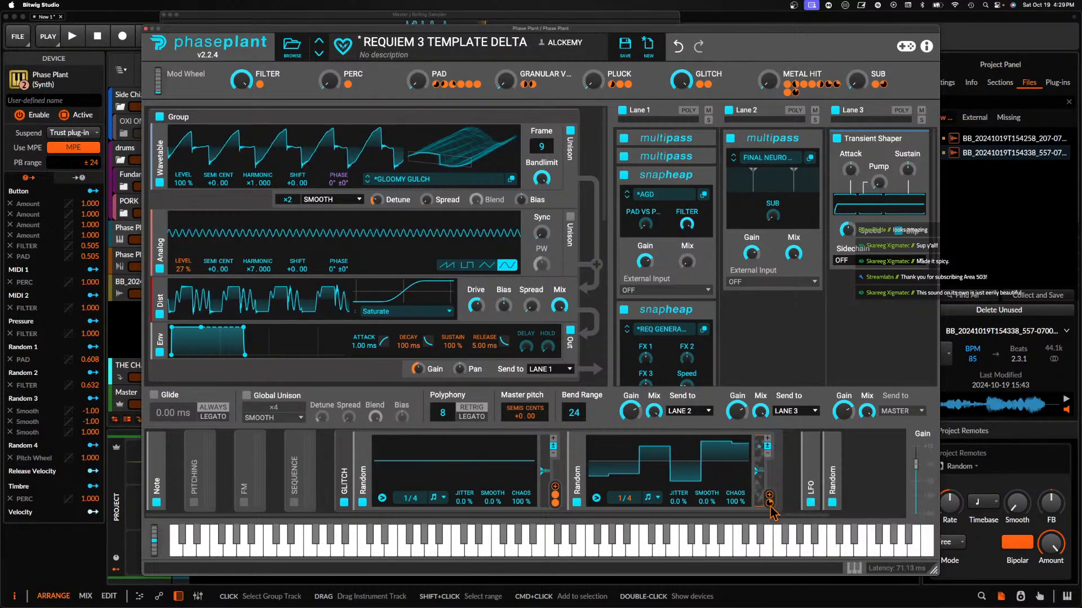
pyautogui.click(362, 459)
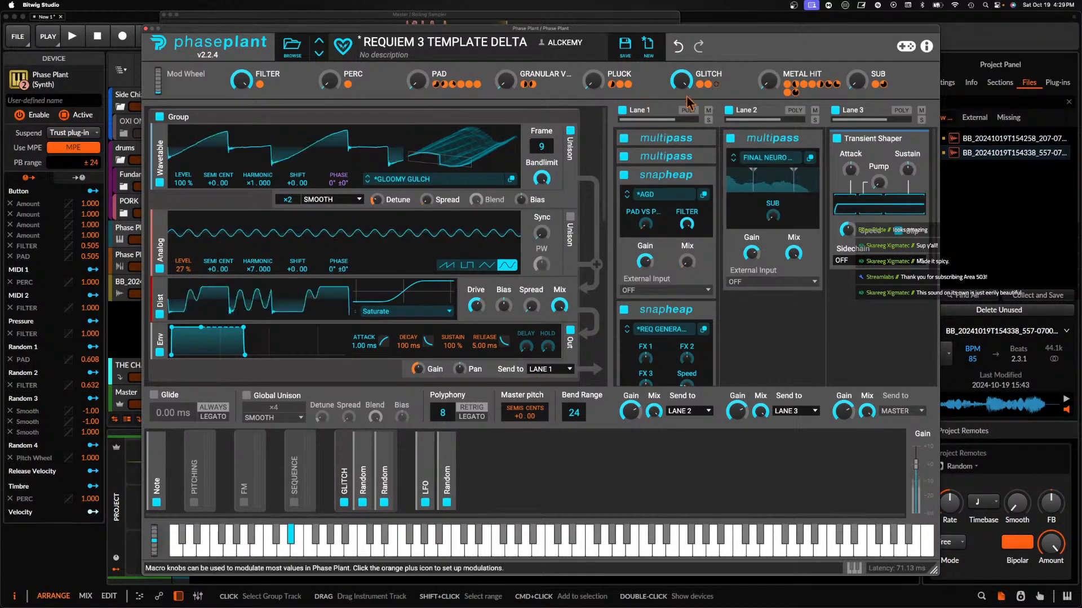
pyautogui.moveTo(680, 85); pyautogui.dragTo(679, 107)
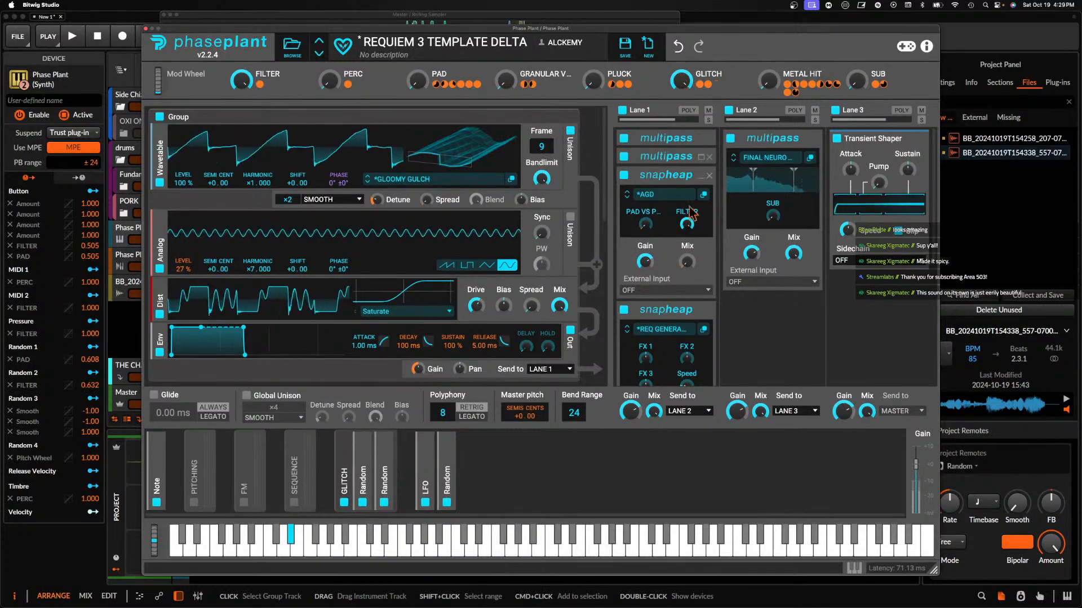
# Reopen the REQ GENERATOR 4.0 effects, reposition the window and minimize the Slice EQ in Serial Bus 2
pyautogui.click(703, 329)
pyautogui.moveTo(659, 339); pyautogui.dragTo(521, 28)
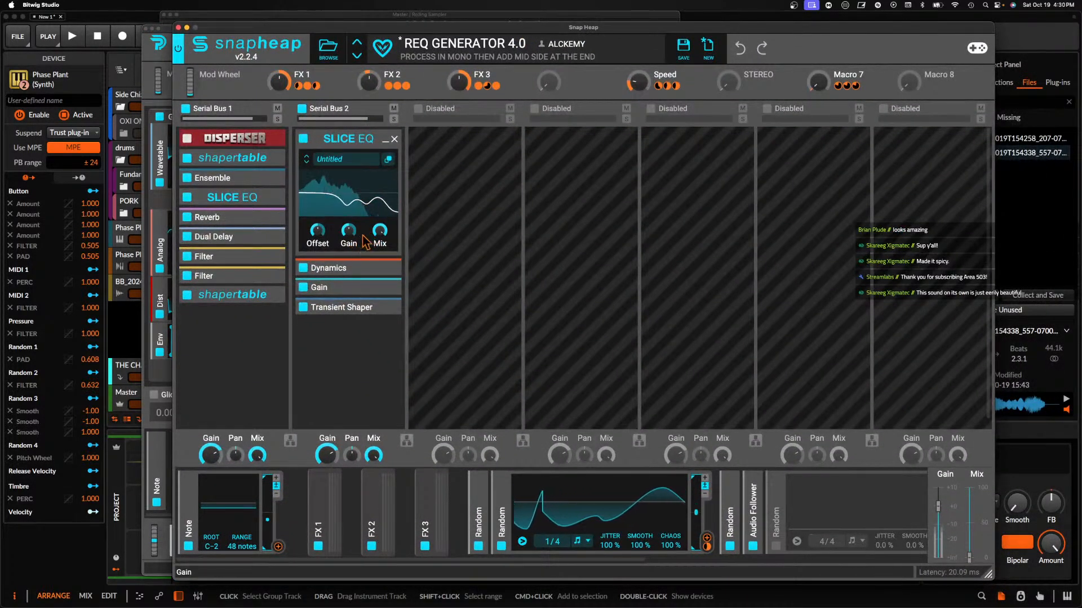
pyautogui.click(387, 144)
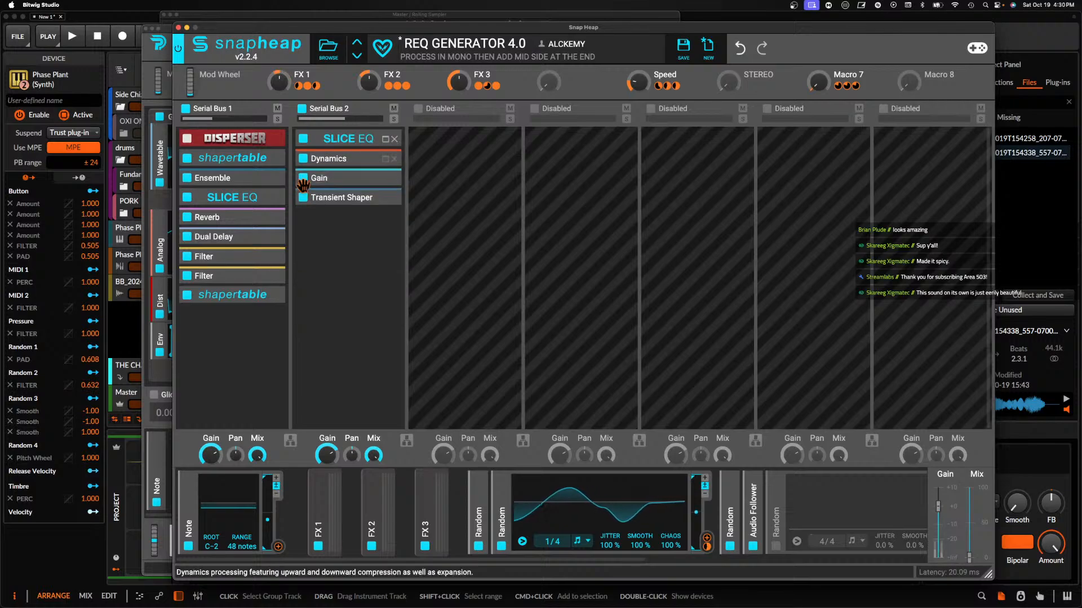
# Add a Convolver after Dual Delay in Serial Bus 1, loading the Stairwell 2nd Floor impulse response with a low Mix
pyautogui.click(233, 248)
pyautogui.click(527, 317)
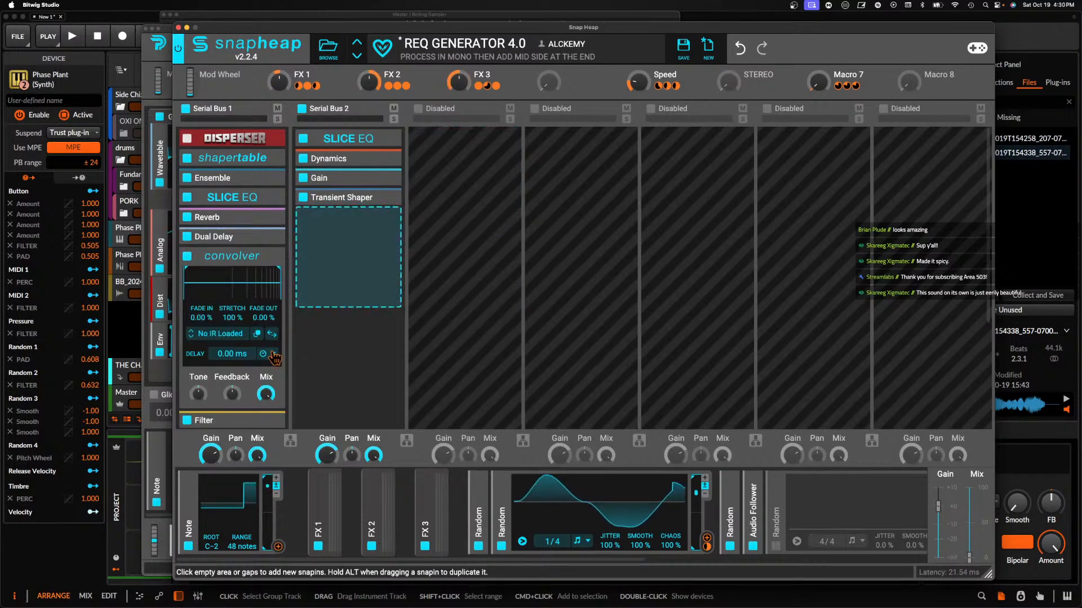
pyautogui.click(236, 334)
pyautogui.scroll(-6, 433, 495)
pyautogui.click(436, 515)
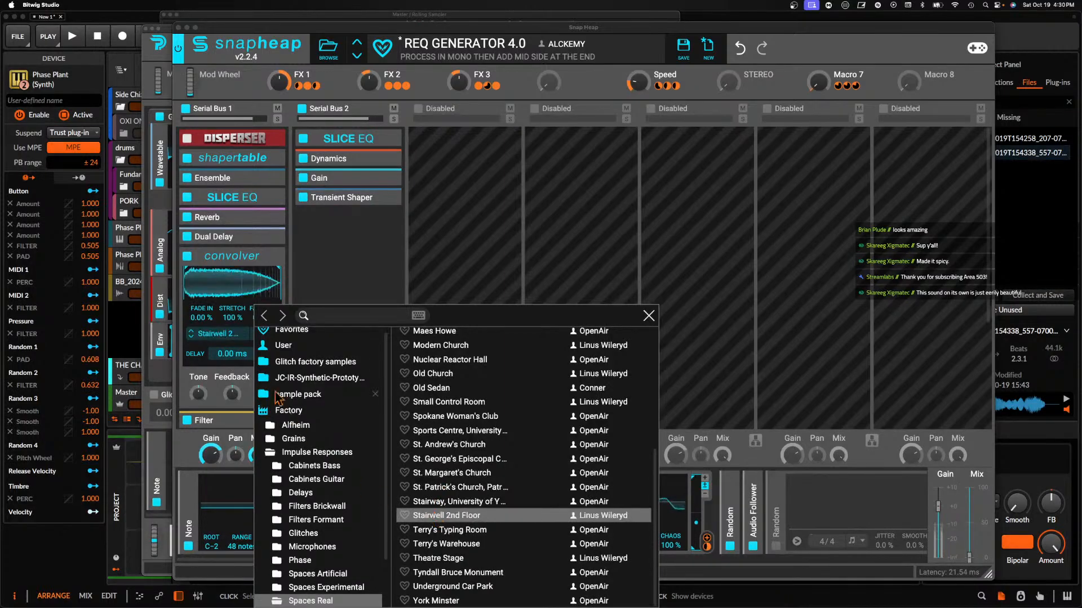
pyautogui.click(216, 290)
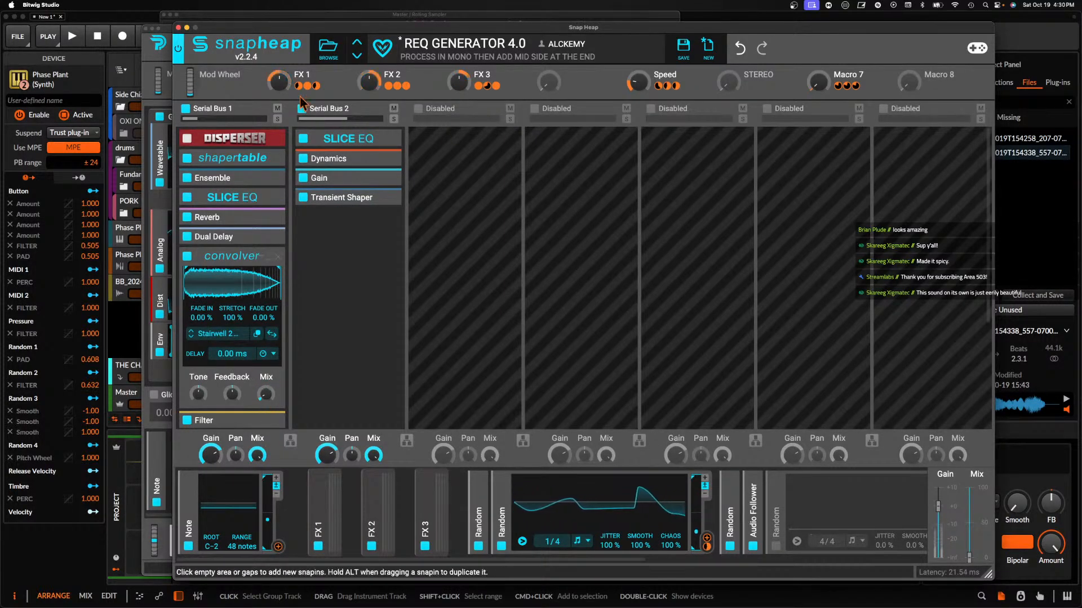
# Modulate the Convolver's Mix with the FX 3 macro and remove the Filter directly below the Convolver
pyautogui.moveTo(505, 86); pyautogui.dragTo(266, 394)
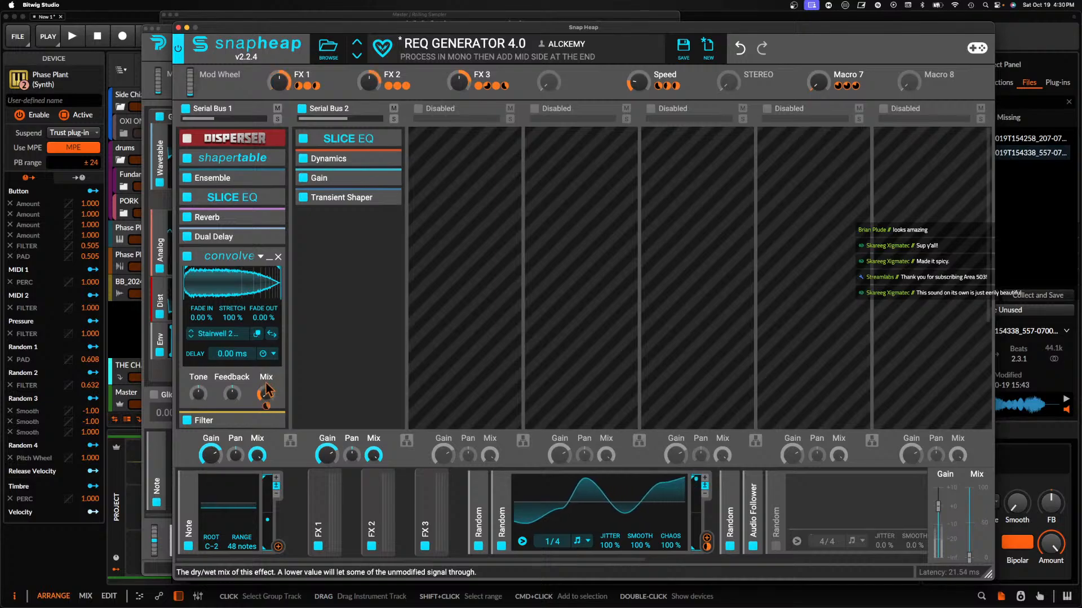
pyautogui.click(270, 257)
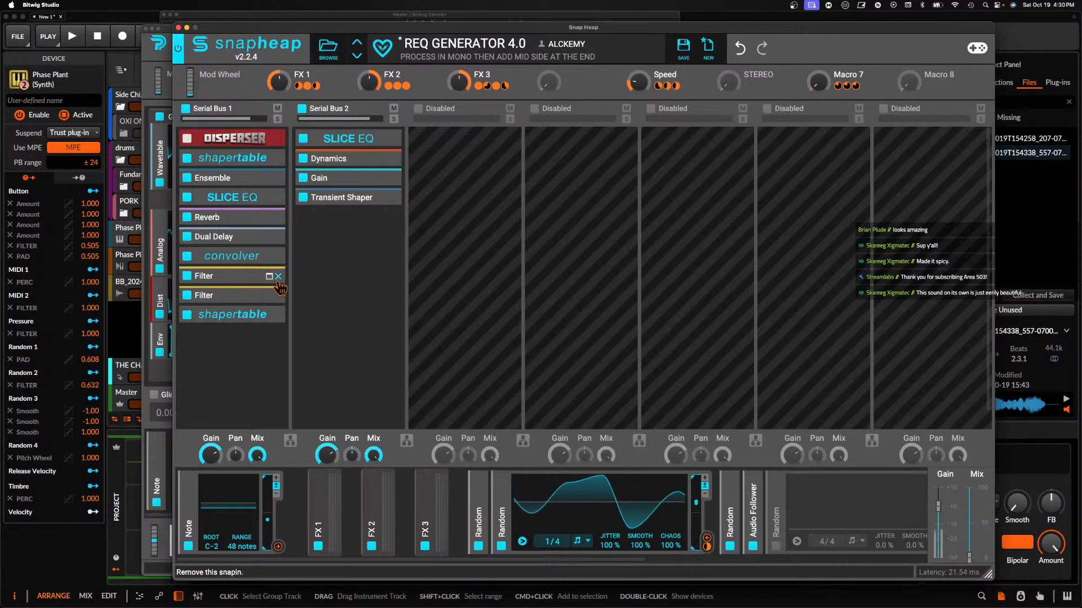
pyautogui.click(269, 276)
pyautogui.click(278, 278)
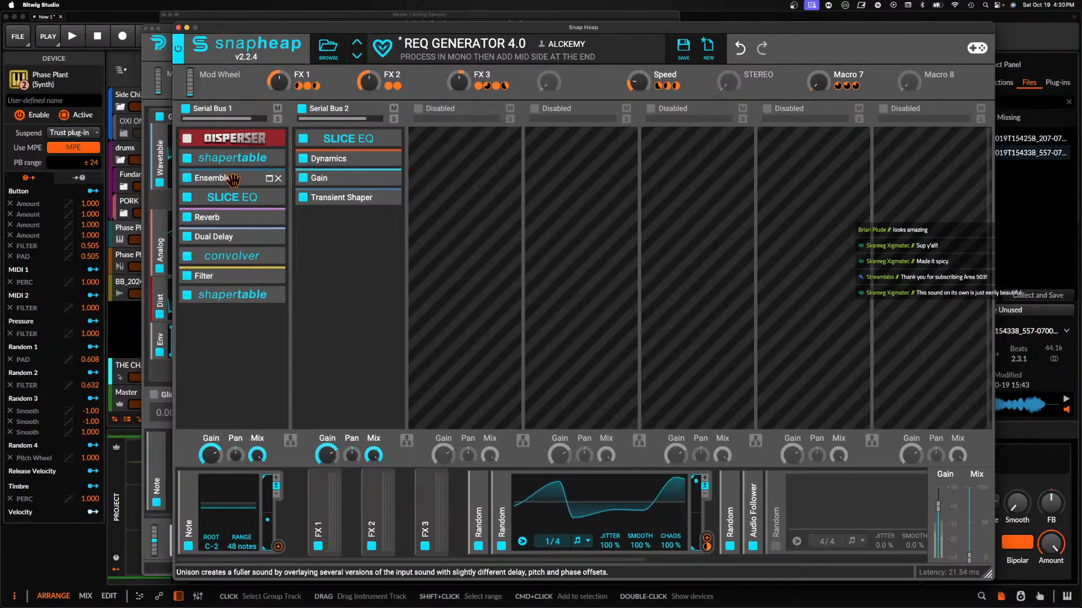
# Adjust the modulation amount on the first Shaper Table's Mix and review the Dynamics settings in Serial Bus 2
pyautogui.click(269, 161)
pyautogui.moveTo(266, 310)
pyautogui.mouseDown()
pyautogui.moveTo(266, 288)
pyautogui.moveTo(271, 315)
pyautogui.mouseUp()
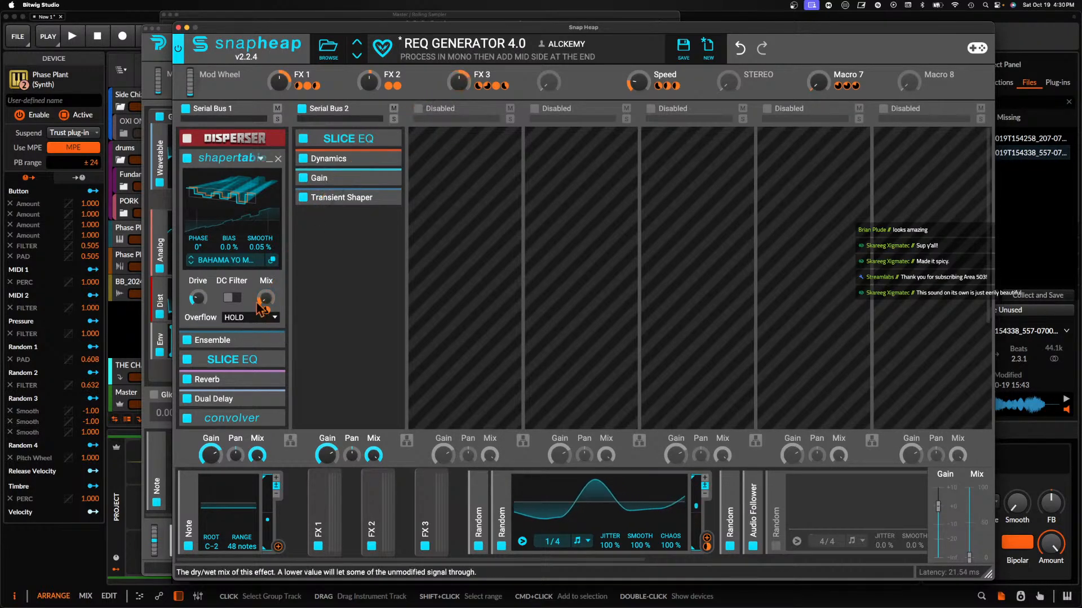
pyautogui.click(271, 164)
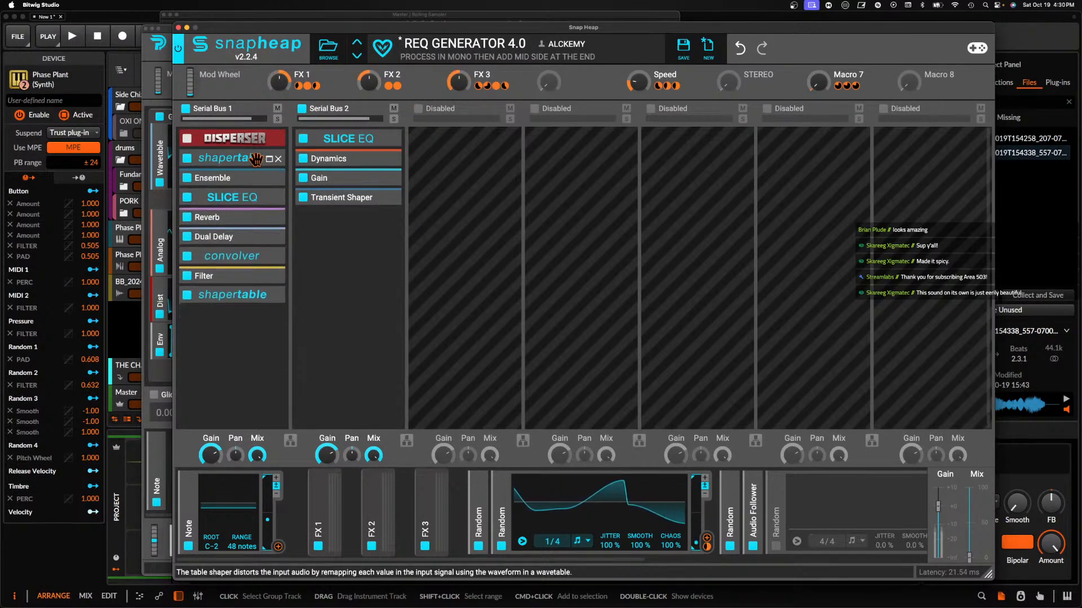
pyautogui.click(378, 162)
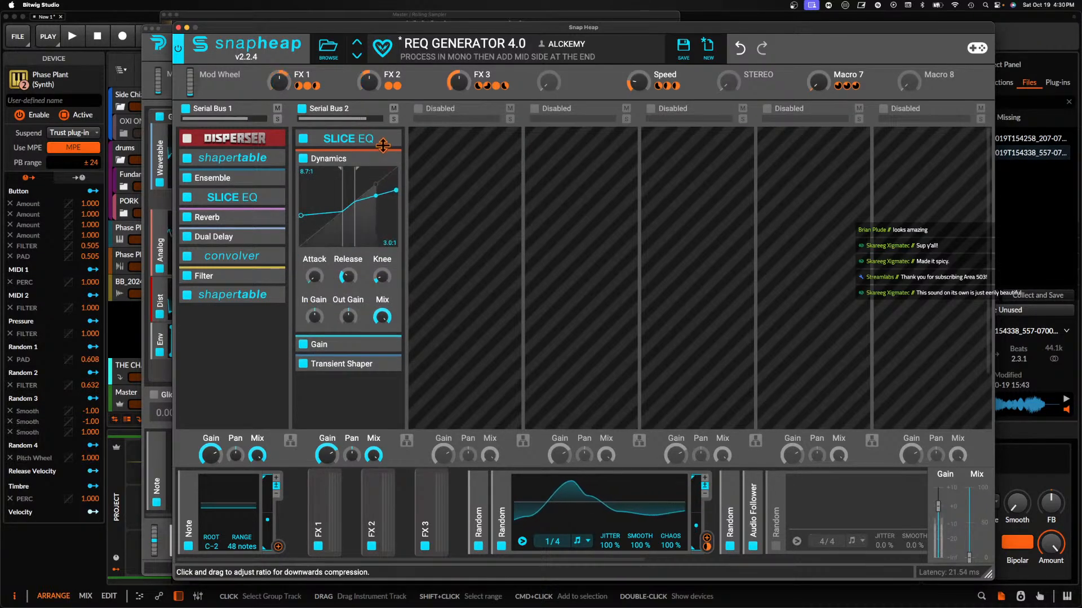
pyautogui.click(378, 159)
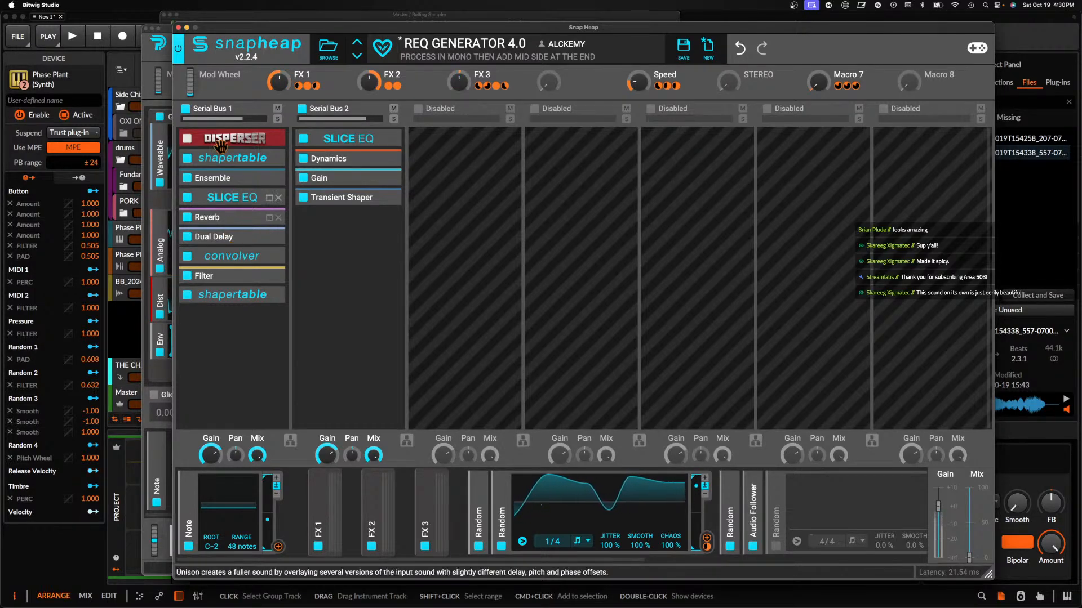
# Close the effects window, audition the FILTER macro and turn the GLITCH macro down to zero
pyautogui.click(178, 28)
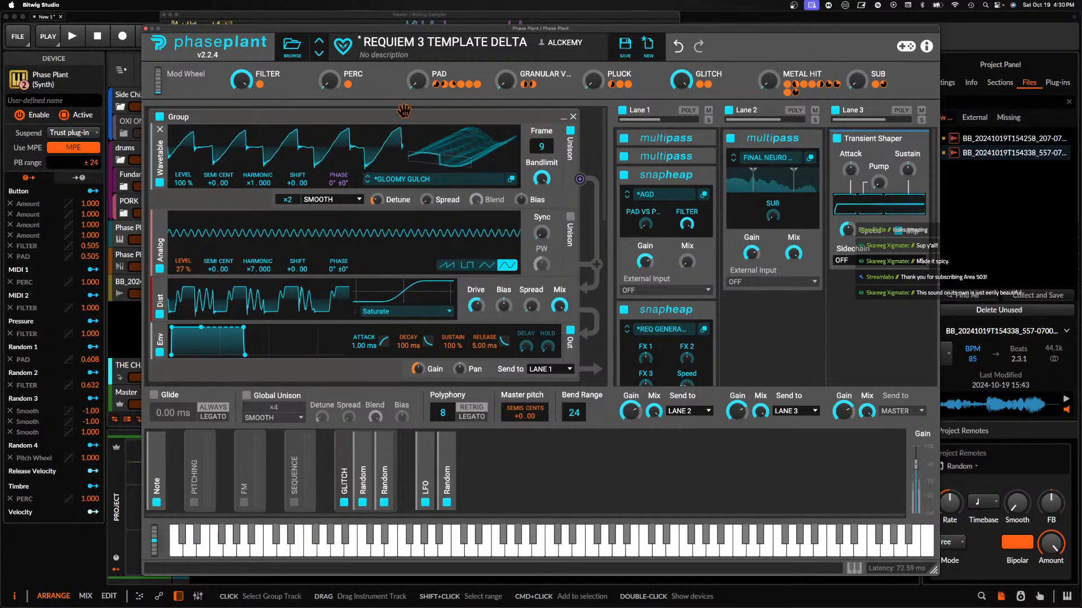
pyautogui.moveTo(242, 85); pyautogui.dragTo(243, 181)
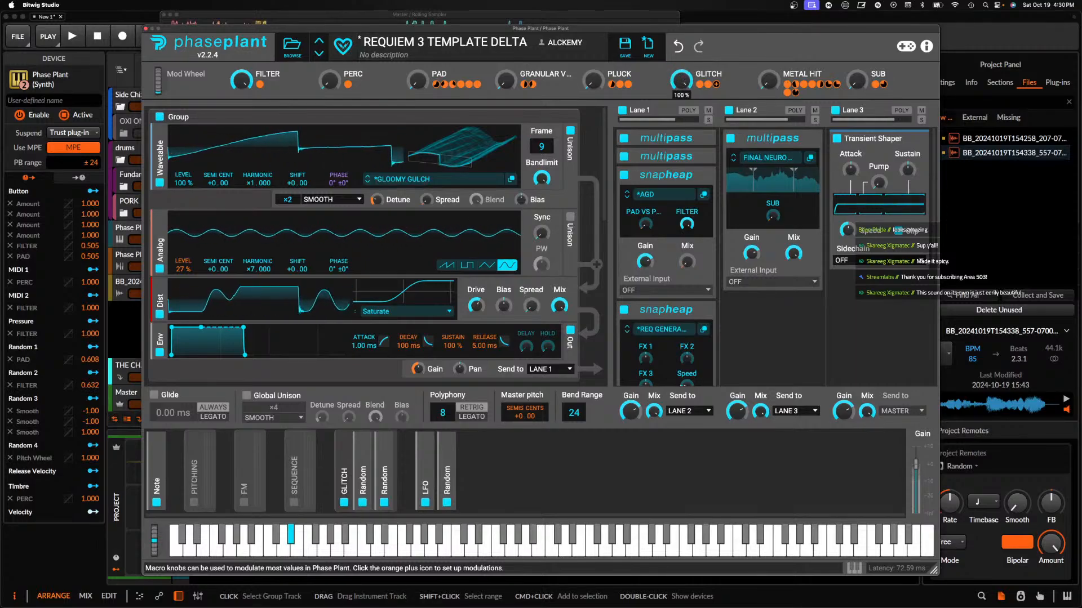
pyautogui.moveTo(685, 83); pyautogui.dragTo(685, 112)
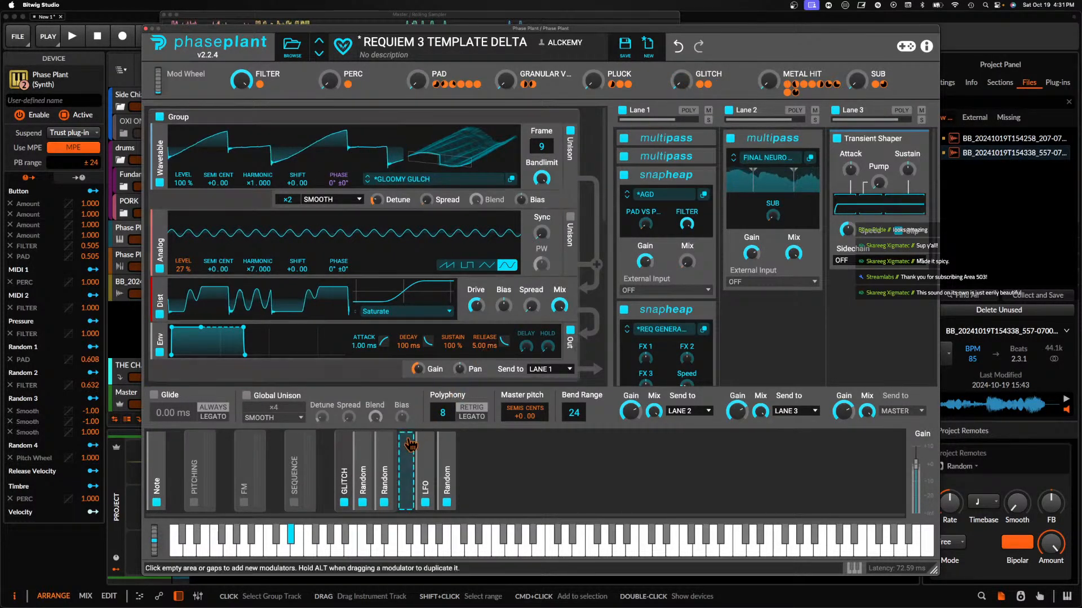
# Expand the second Random modulator in the GLITCH group and check the first Random's modulation of its rate
pyautogui.click(386, 457)
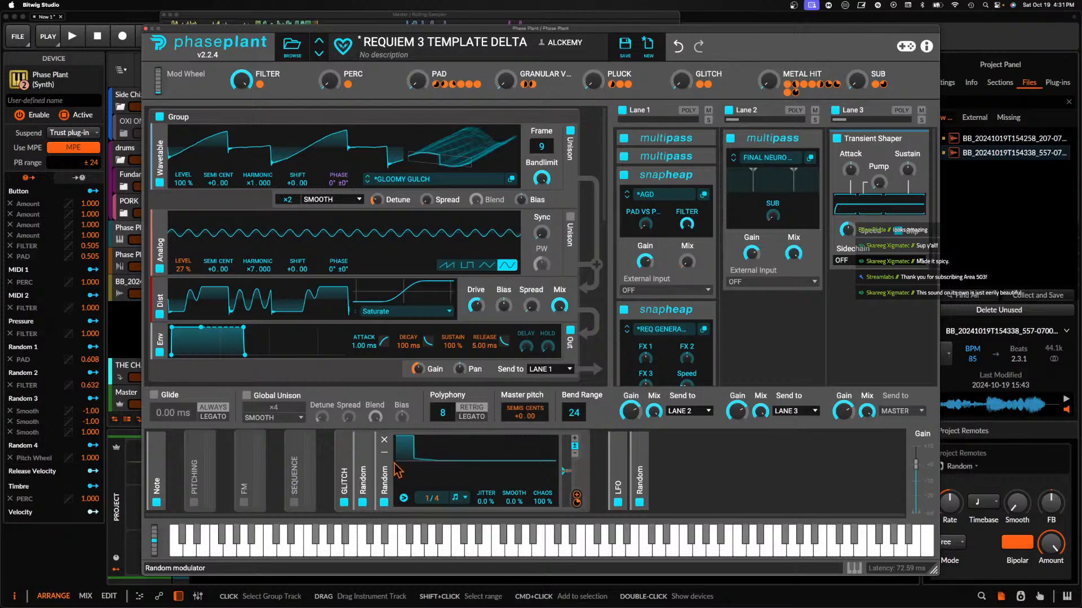
pyautogui.doubleClick(367, 463)
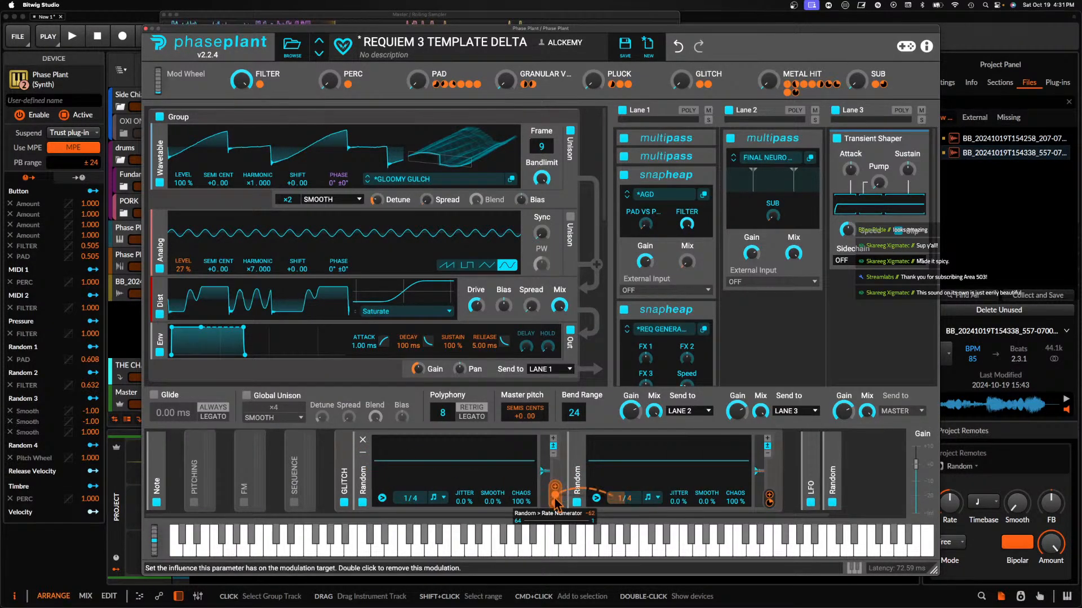
pyautogui.doubleClick(366, 461)
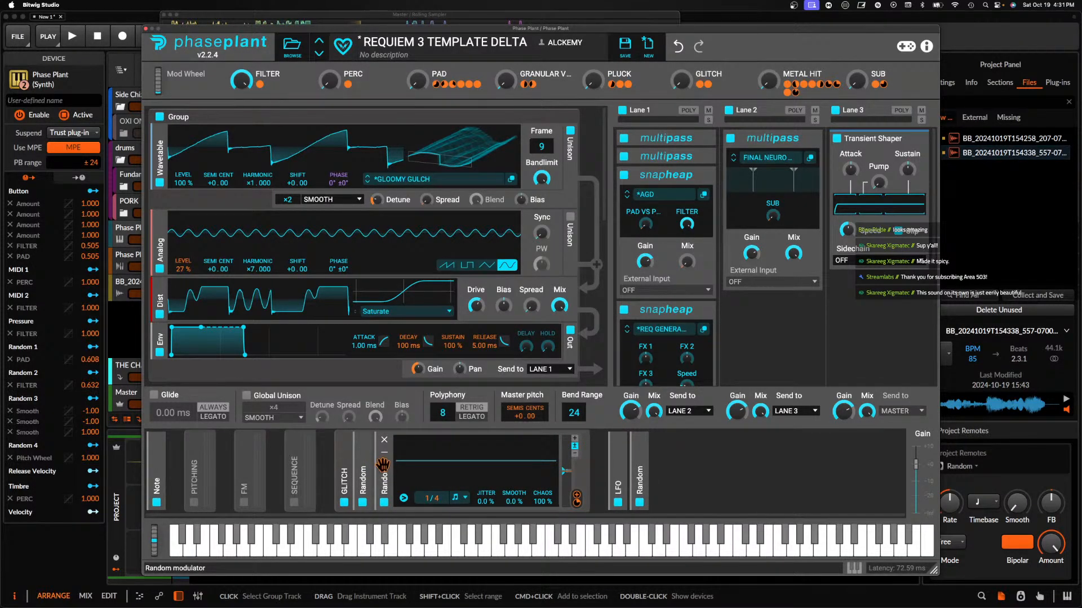
# Set the second GLITCH Random modulator's Smooth to 100% and duplicate the modulator twice
pyautogui.press('super+d')
pyautogui.moveTo(577, 507); pyautogui.dragTo(576, 506)
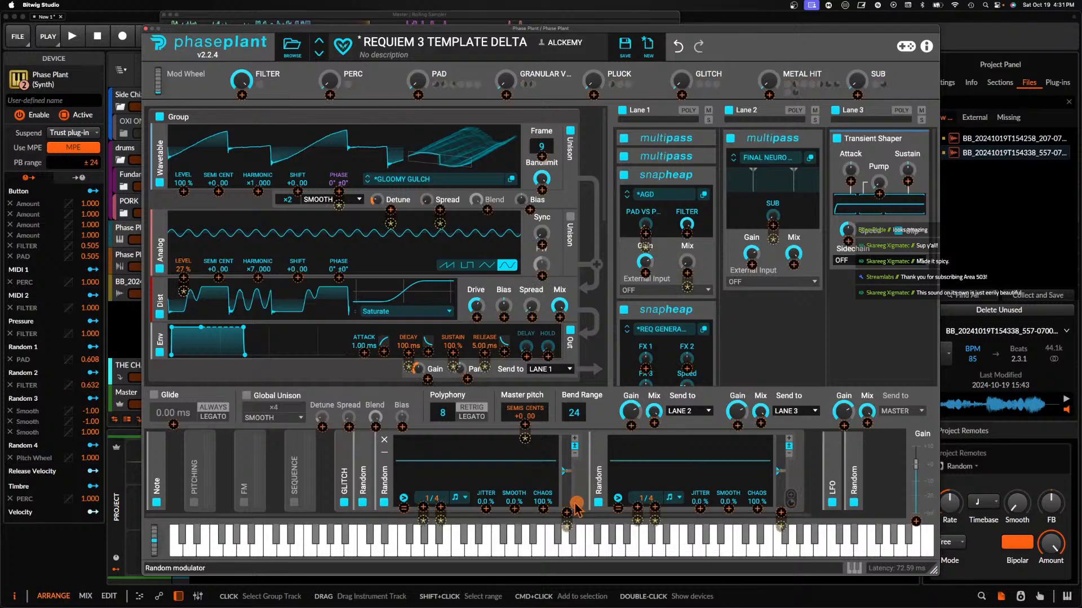
pyautogui.moveTo(542, 445); pyautogui.dragTo(514, 466)
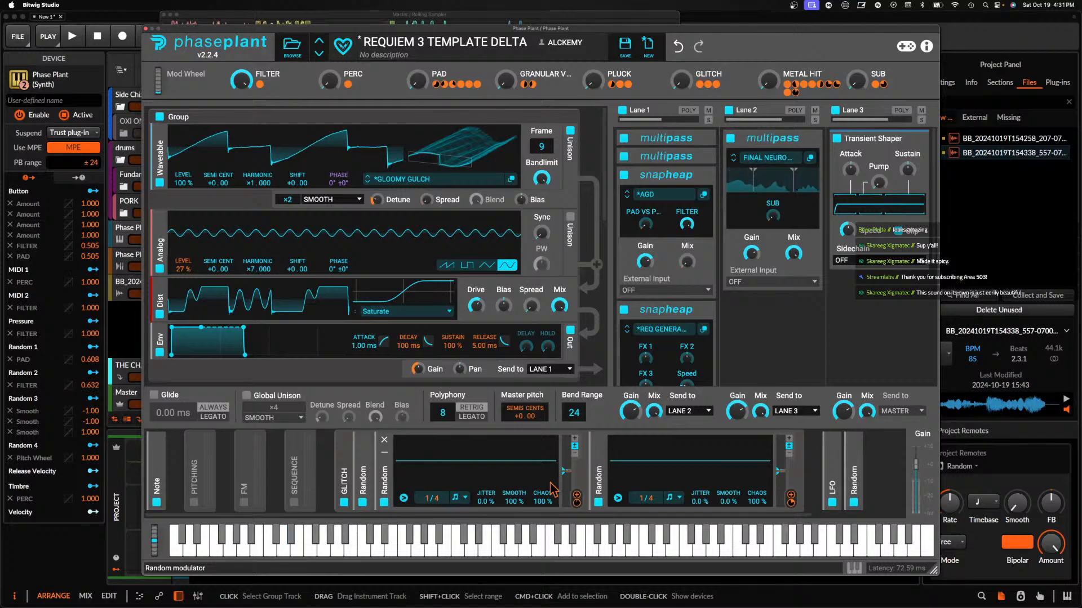
pyautogui.moveTo(578, 507)
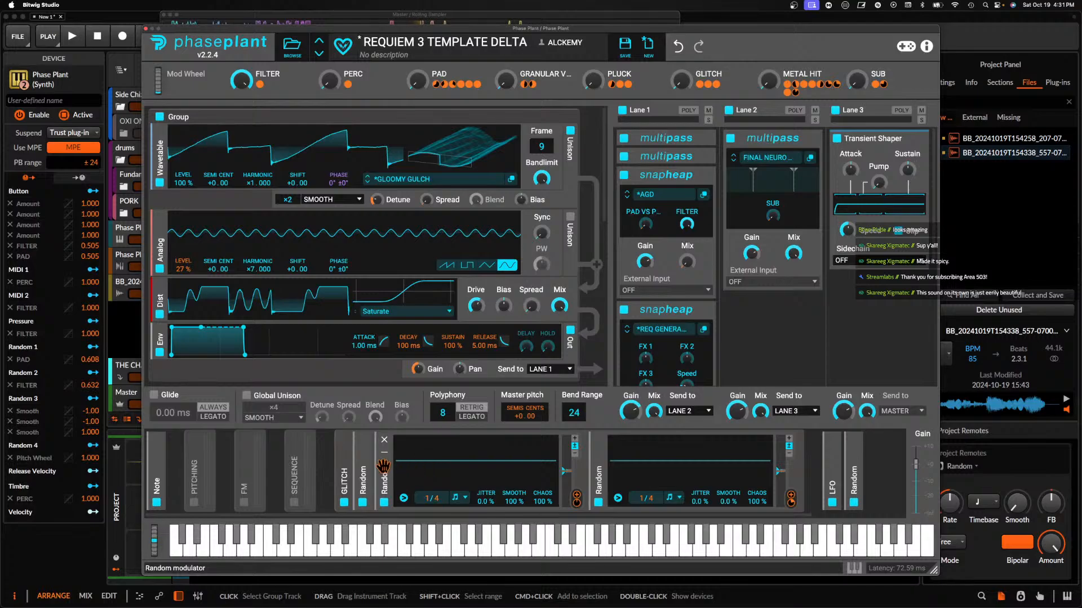
pyautogui.press('super+d')
# Modulate the first duplicate Random's output depth with the original Random at 100%, and set the duplicate's rate to 2/4
pyautogui.click(576, 504)
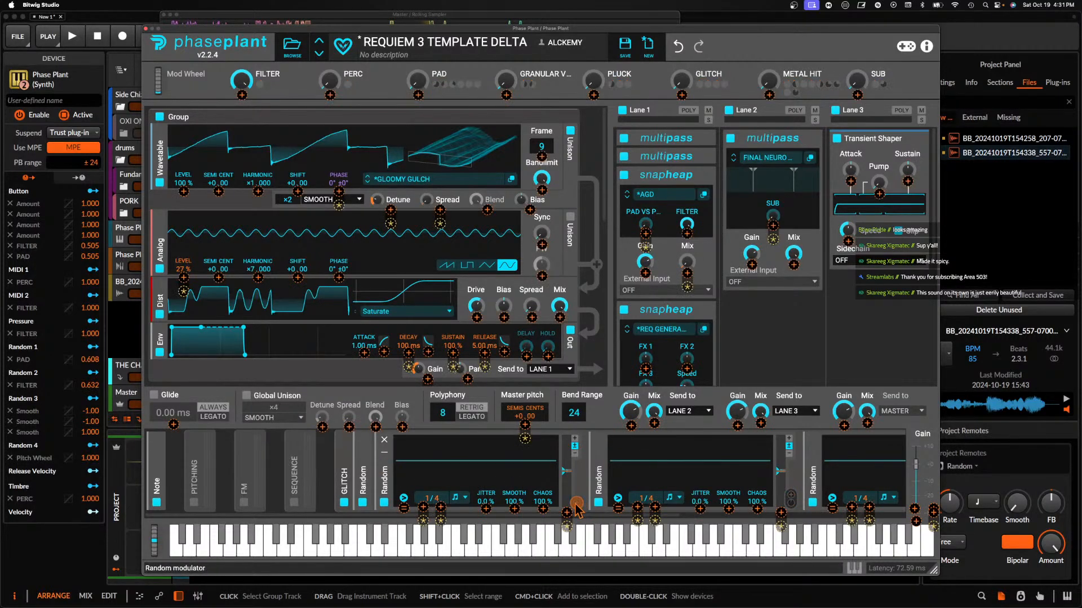
pyautogui.moveTo(780, 512); pyautogui.dragTo(782, 477)
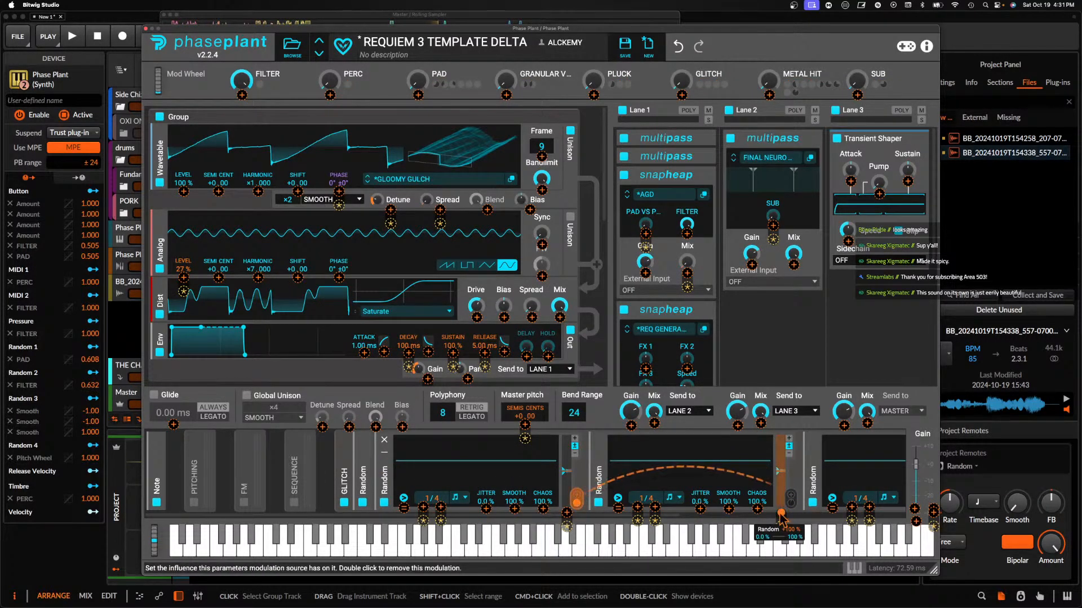
pyautogui.click(724, 459)
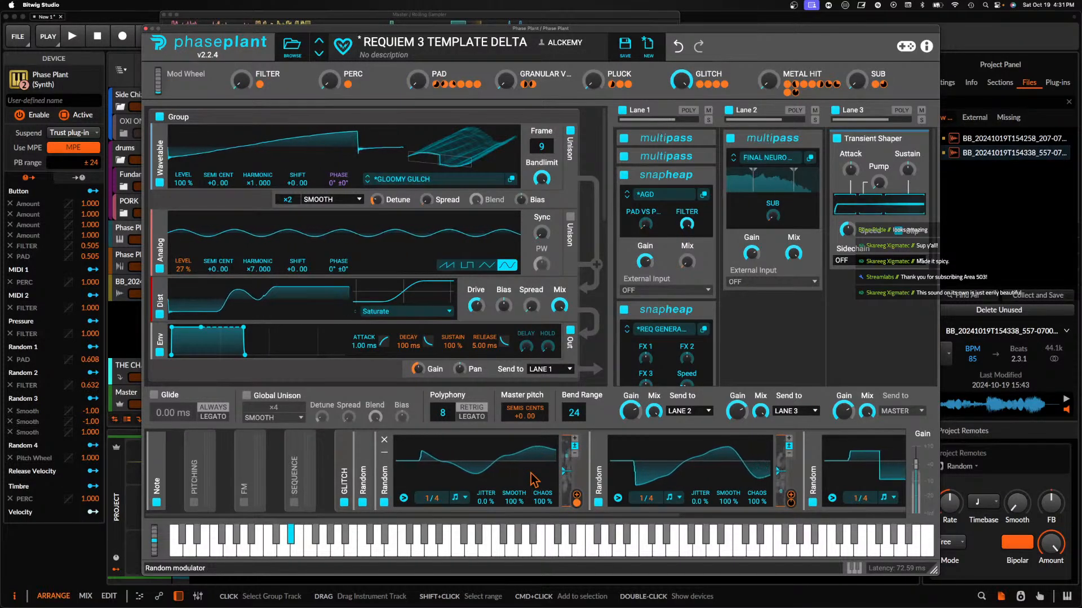
pyautogui.scroll(1, 641, 501)
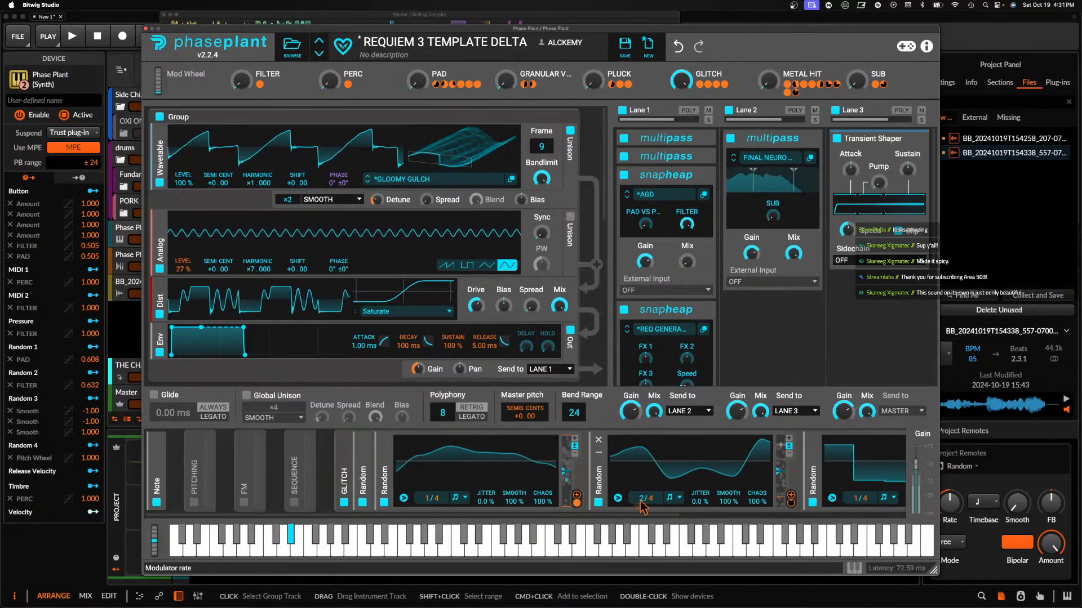
# Set the second GLITCH Random modulator's rate to 5/4 and the third one's to 4/4, collapsing the modulators that need no editing
pyautogui.click(598, 452)
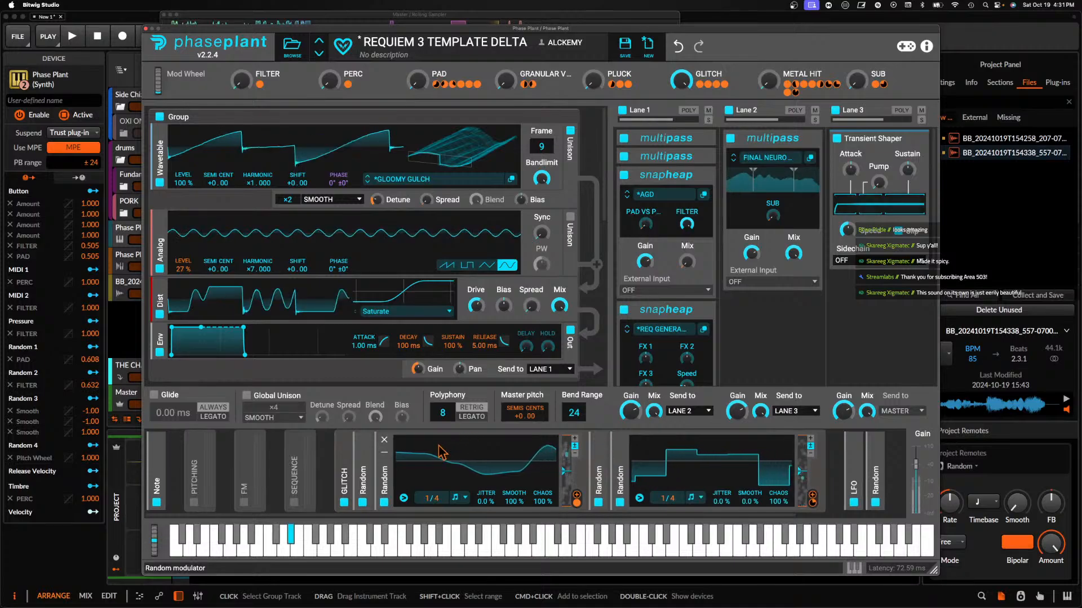
pyautogui.click(386, 455)
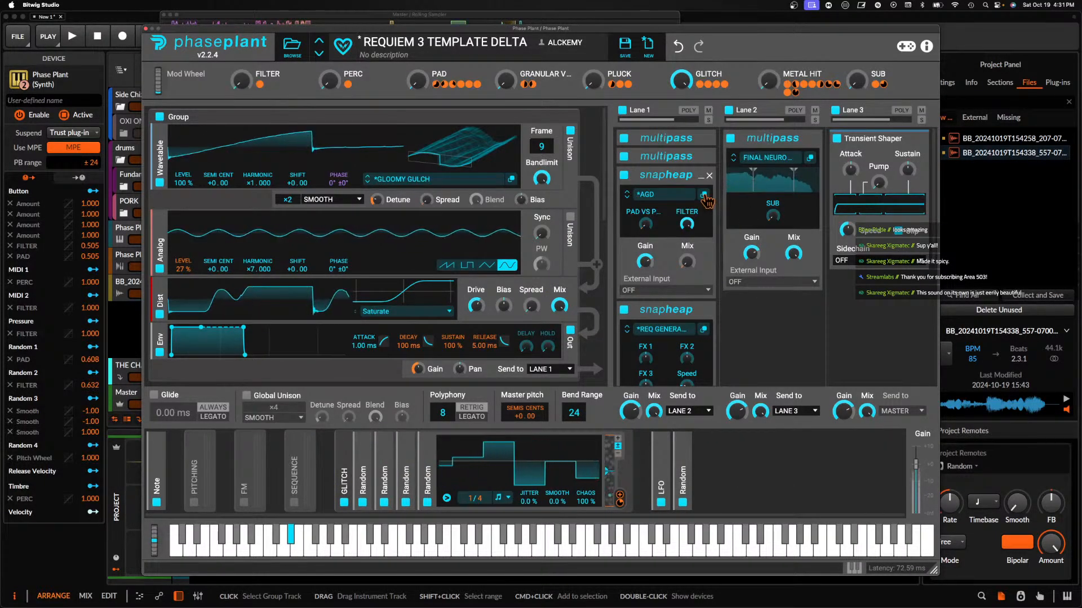
pyautogui.click(406, 451)
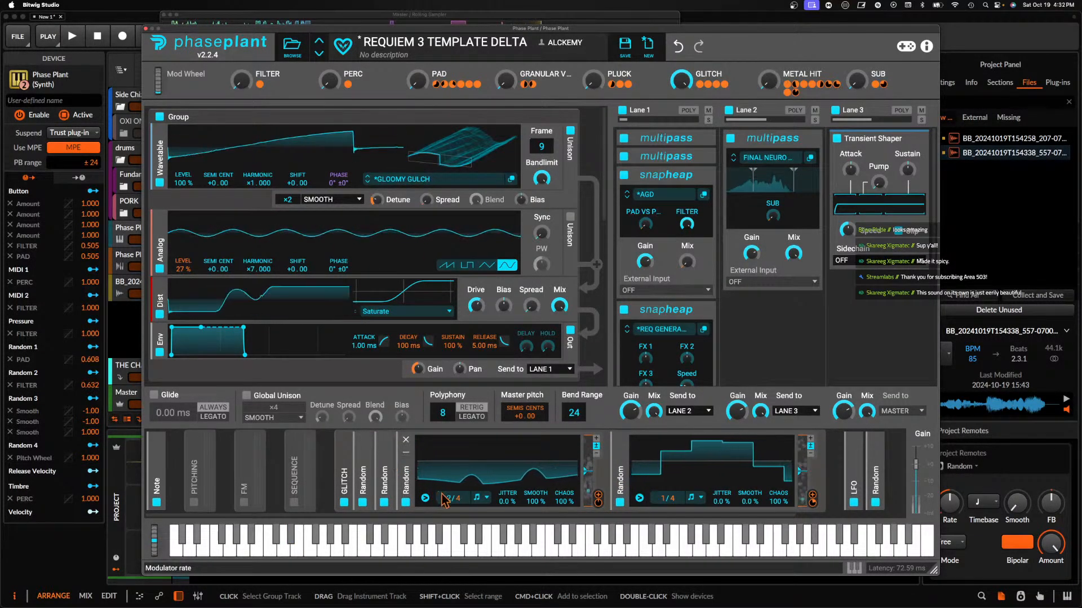
pyautogui.moveTo(453, 498); pyautogui.dragTo(454, 503)
pyautogui.click(384, 453)
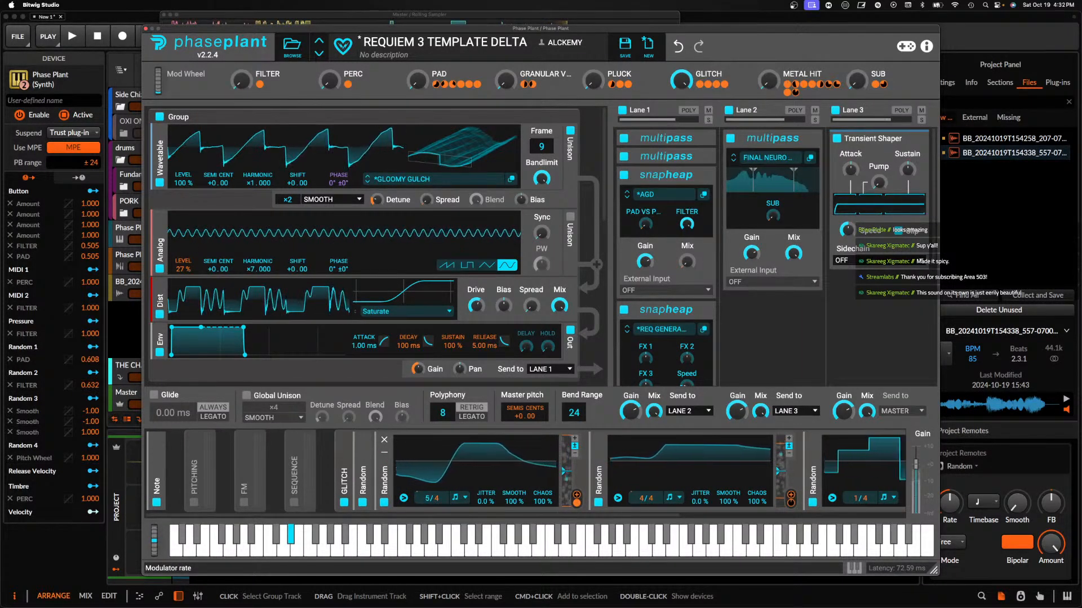
pyautogui.click(384, 452)
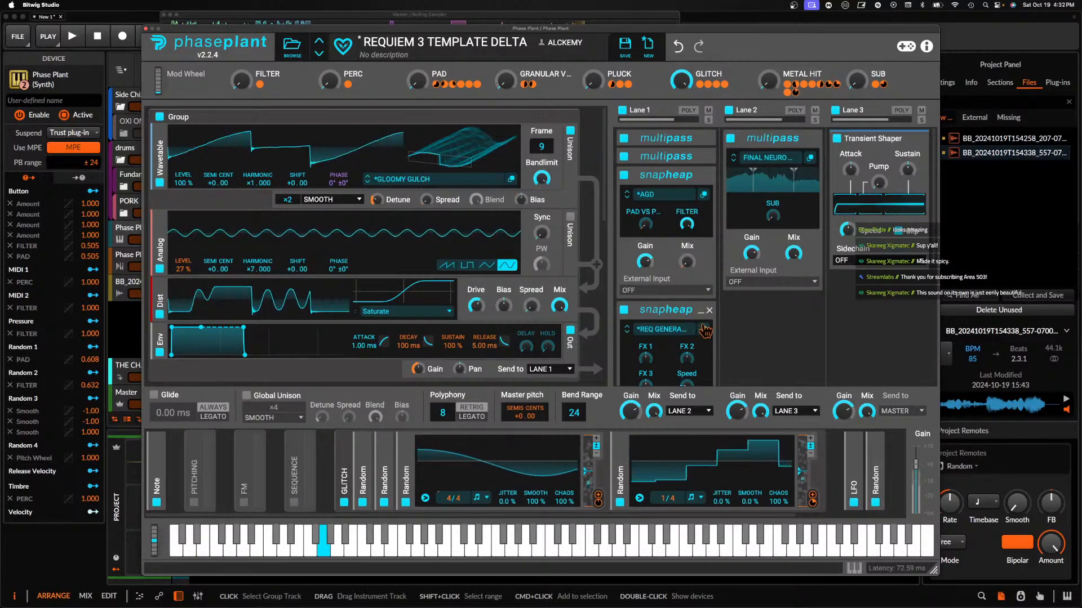
# Open the REQ GENERATOR 4.0 effects and insert a Flanger between Shaper Table and Ensemble in Serial Bus 1
pyautogui.click(704, 329)
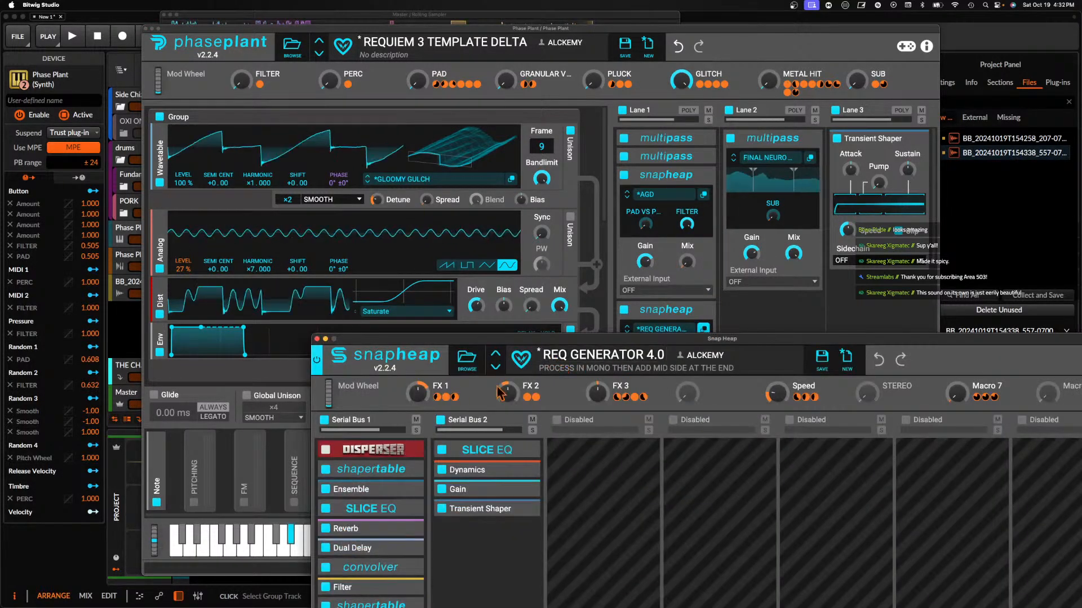
pyautogui.click(524, 469)
pyautogui.moveTo(542, 338); pyautogui.dragTo(507, 186)
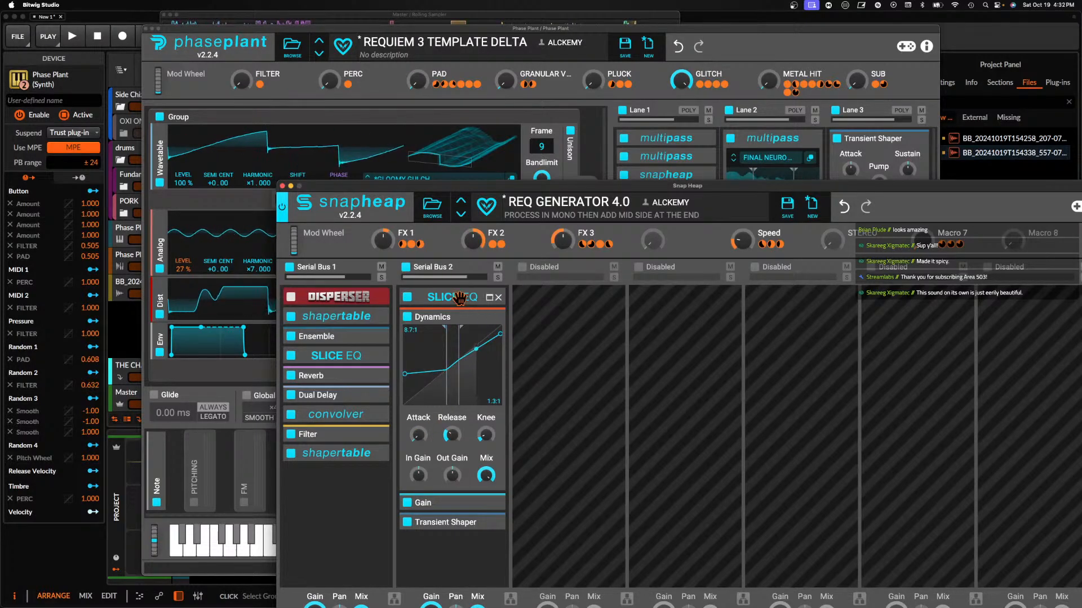
pyautogui.click(489, 318)
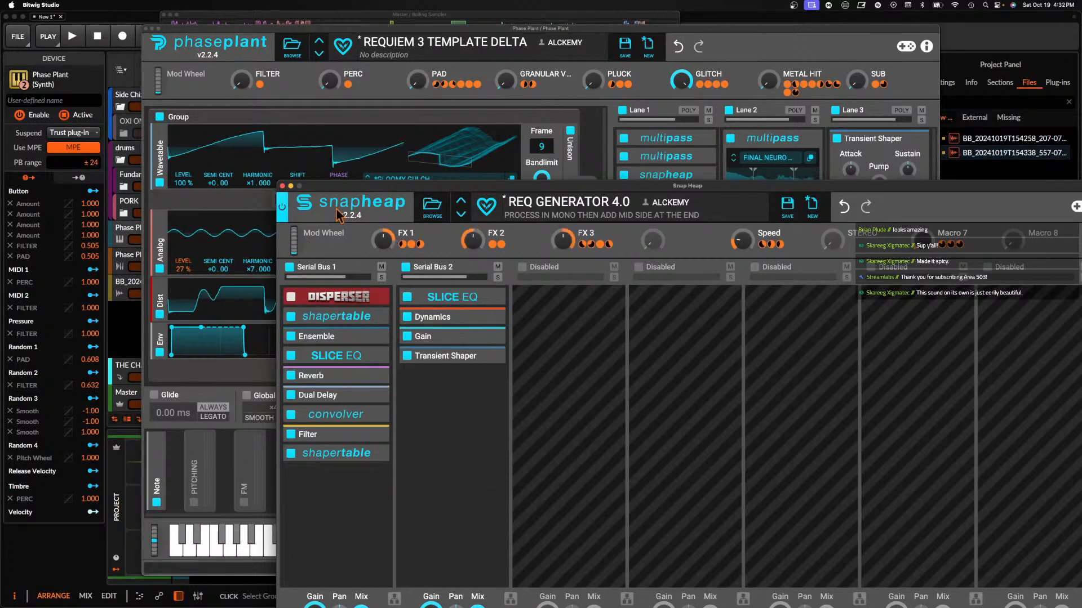
pyautogui.click(334, 328)
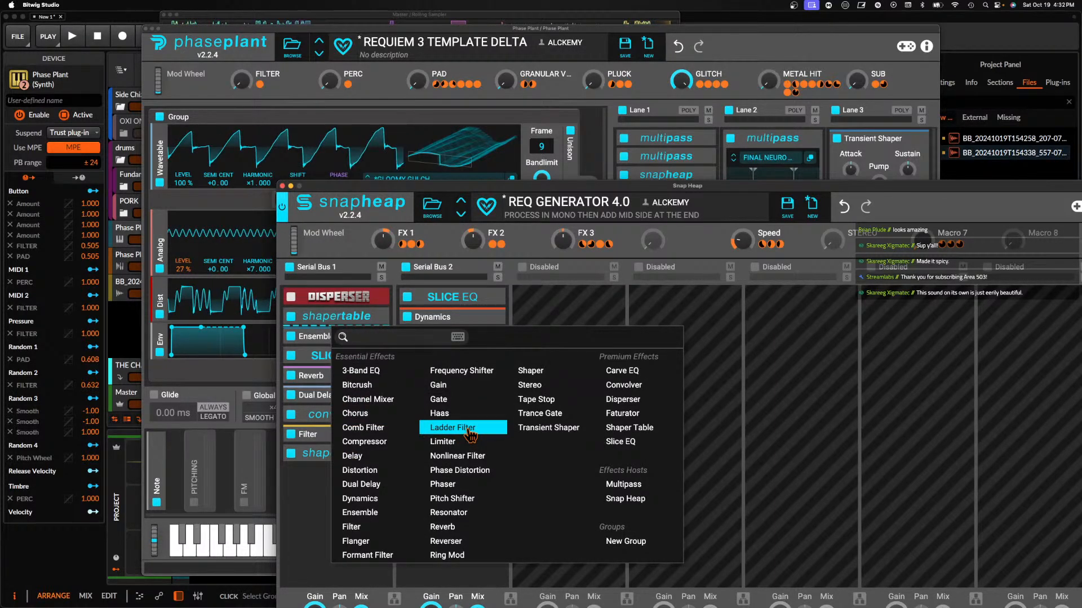
pyautogui.click(357, 541)
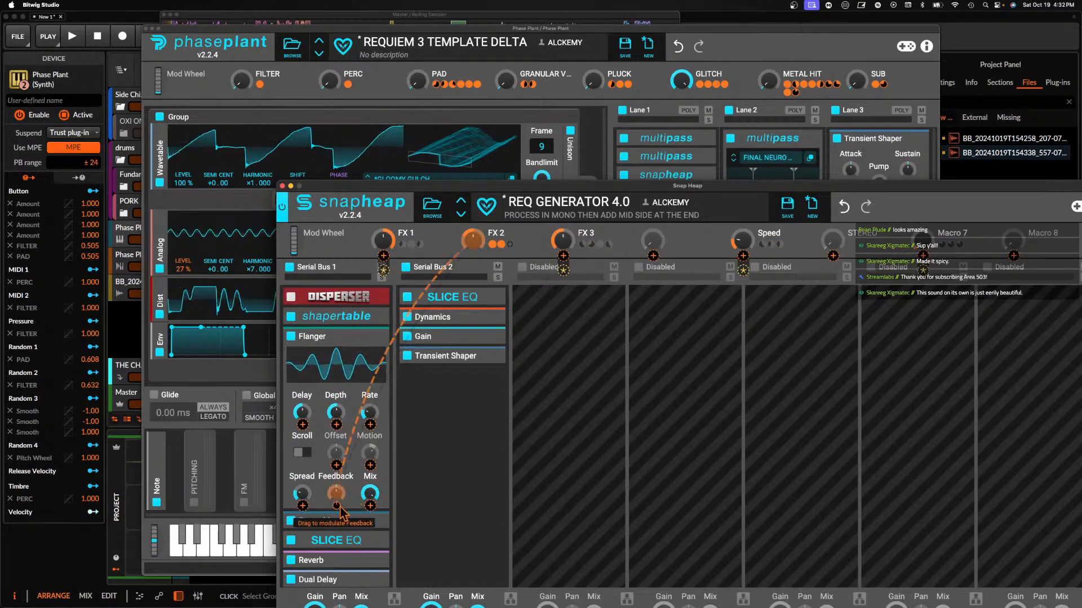
# Modulate the Flanger's Feedback with the FX 2 macro and its Mix with the FX 1 macro, and collapse the Flanger
pyautogui.click(427, 244)
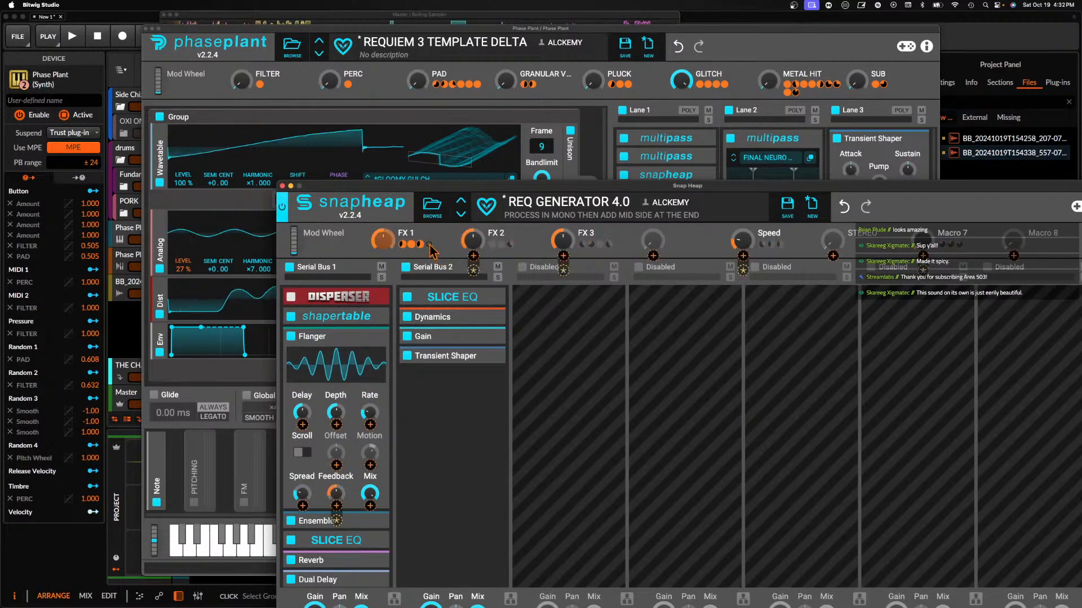
pyautogui.moveTo(370, 506); pyautogui.dragTo(370, 529)
pyautogui.click(322, 488)
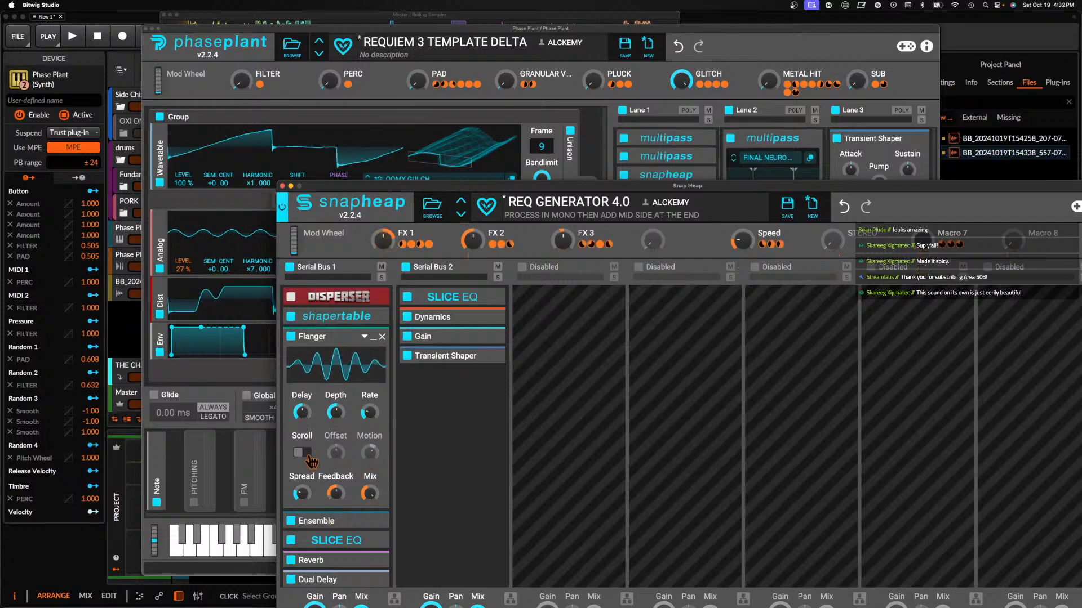
pyautogui.click(373, 338)
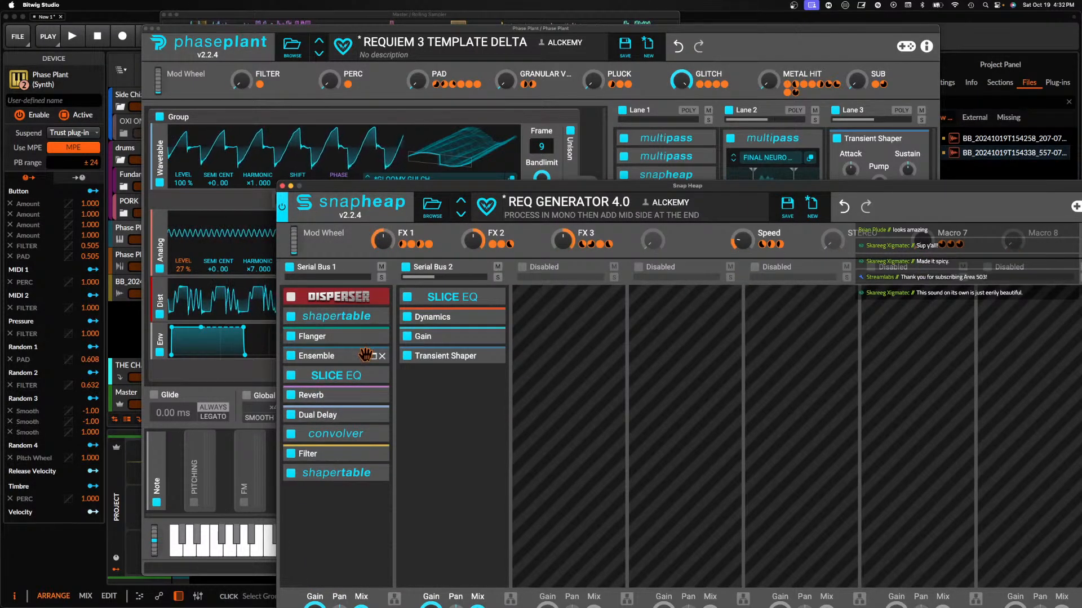
# Close the effects window and audition the patch with FILTER at maximum, sweeping the GLITCH macro down and back to 100%
pyautogui.click(282, 186)
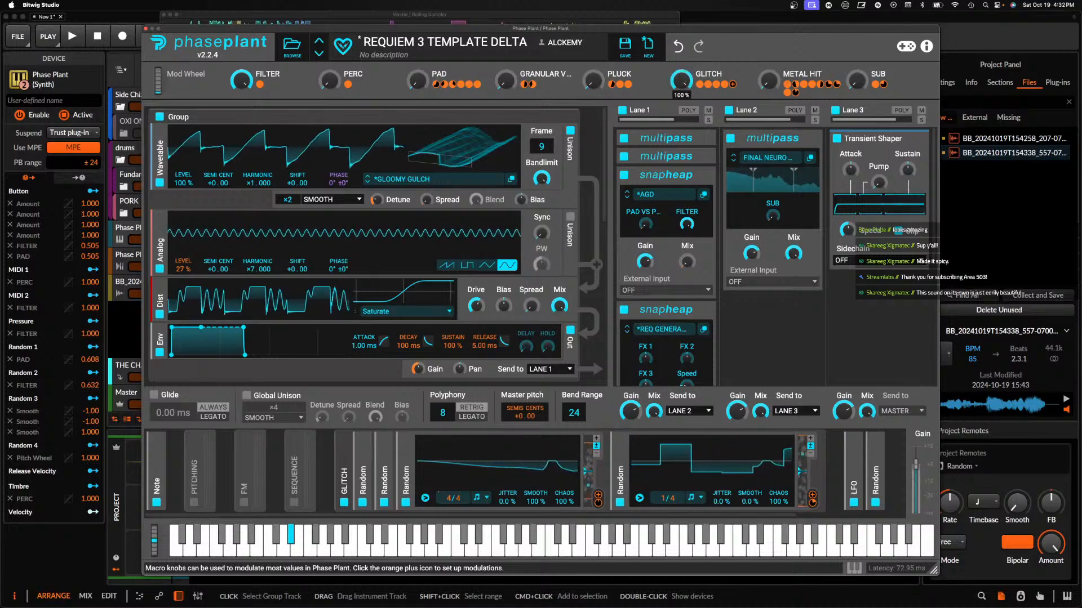
pyautogui.moveTo(681, 80); pyautogui.dragTo(682, 194)
pyautogui.moveTo(681, 80)
pyautogui.mouseDown()
pyautogui.moveTo(681, 61)
pyautogui.moveTo(682, 114)
pyautogui.moveTo(681, 62)
pyautogui.mouseUp()
# Reopen the REQ GENERATOR 4.0 effects, set the Serial Bus 2 Dynamics' upper ratio to 2.8:1 and close the effects window
pyautogui.click(703, 329)
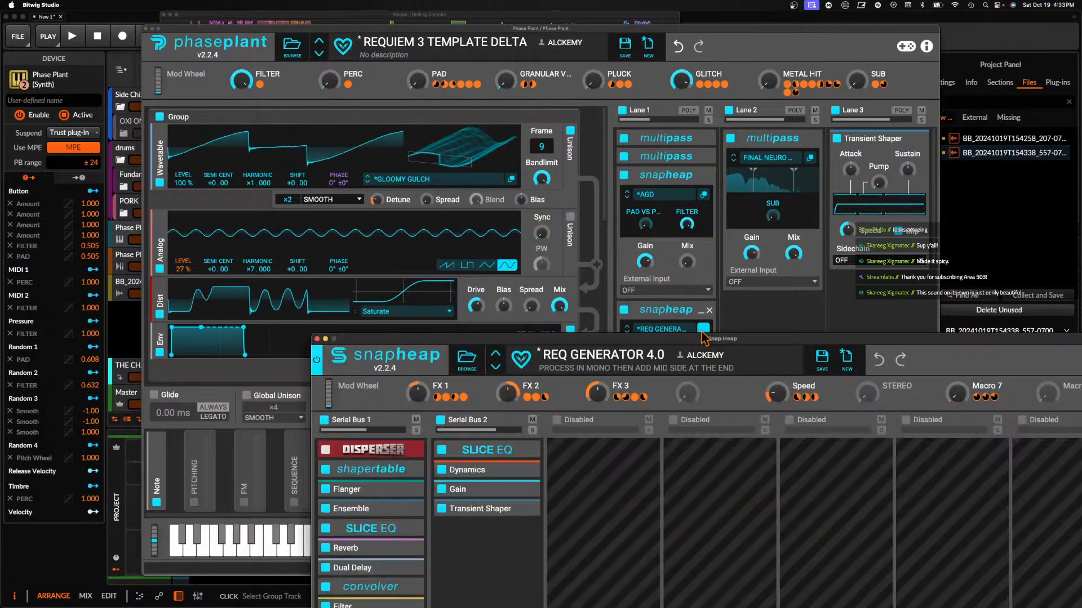
pyautogui.click(521, 471)
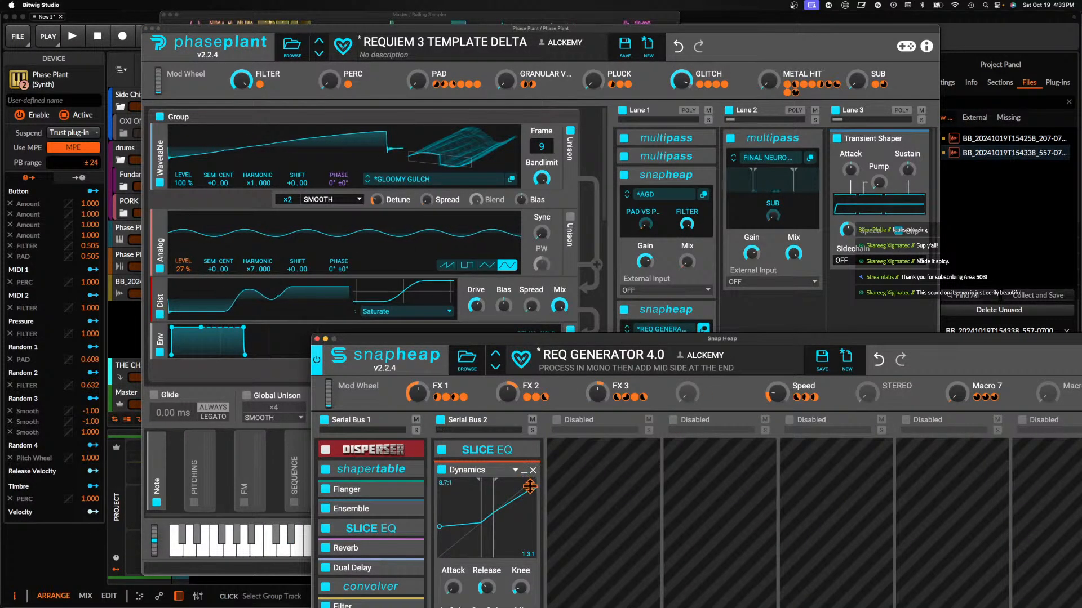
pyautogui.click(316, 338)
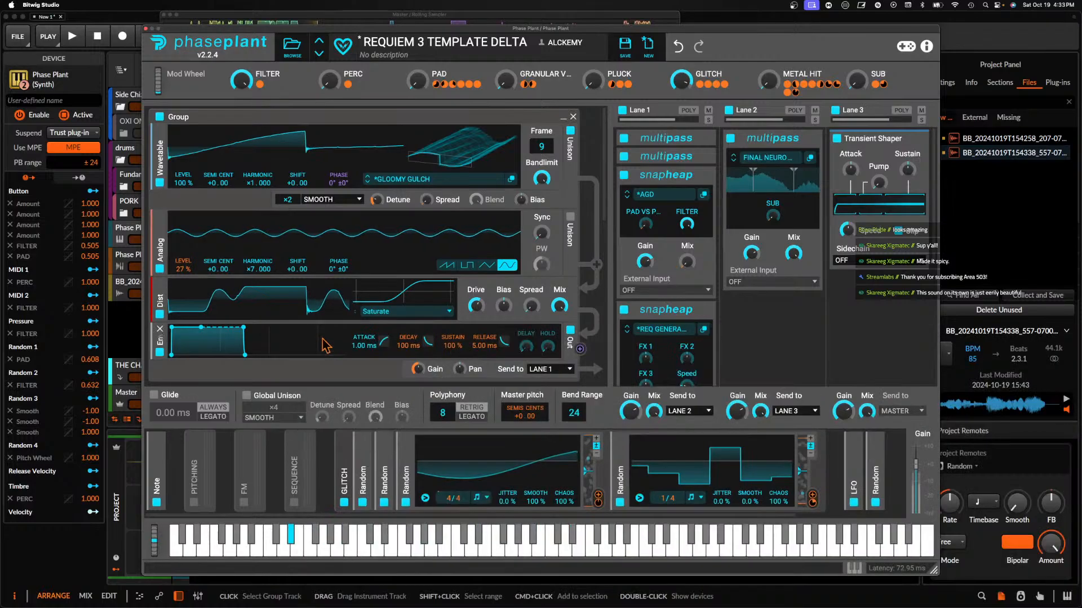
# Collapse the third GLITCH Random modulator and audition the GLITCH macro, turning it down to zero
pyautogui.moveTo(682, 81); pyautogui.dragTo(682, 80)
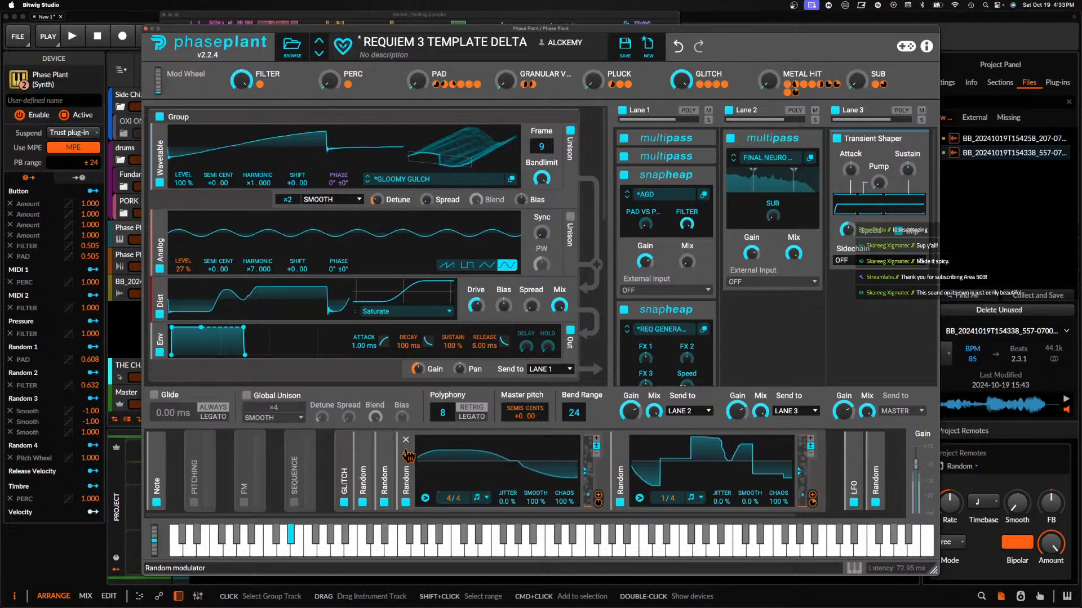
pyautogui.click(405, 440)
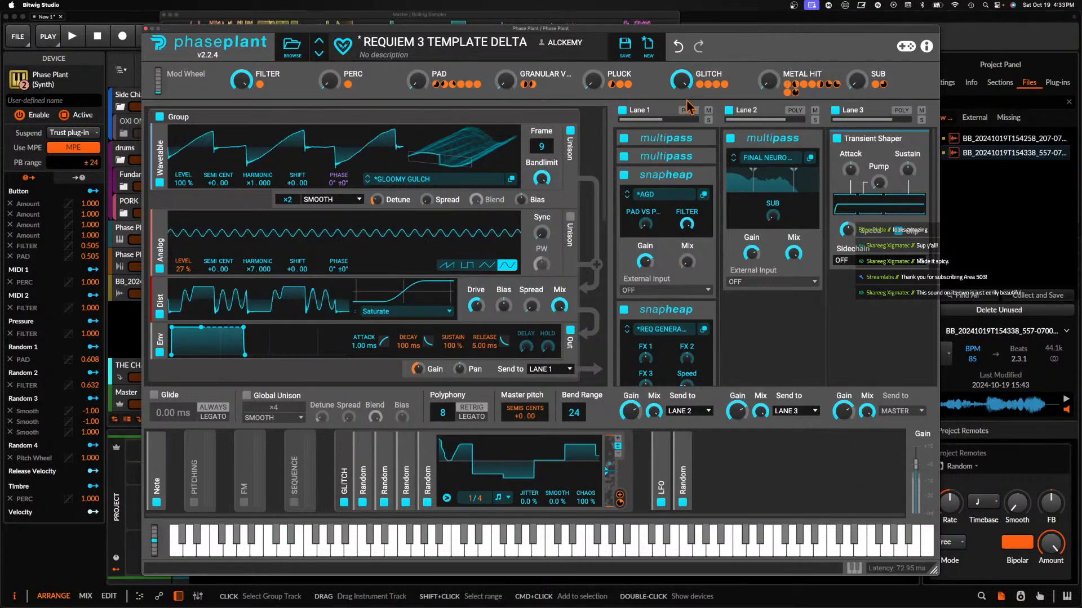
pyautogui.moveTo(682, 82); pyautogui.dragTo(683, 78)
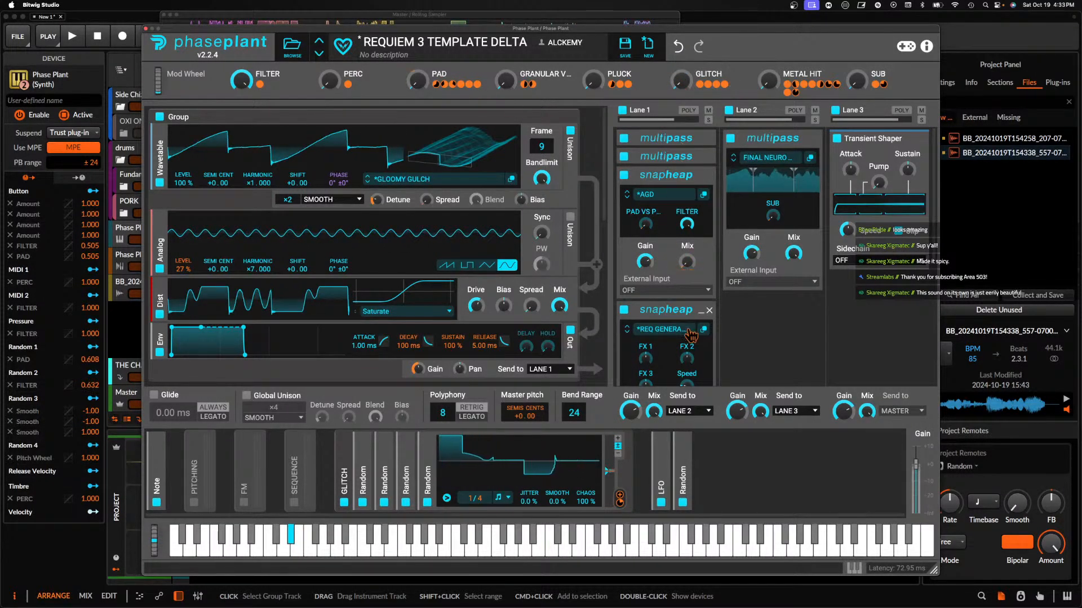
# Reopen the REQ GENERATOR 4.0 effects and review the FX 1 modulation of Dual Delay's delay time and the FX 3 macro's assignments
pyautogui.click(704, 329)
pyautogui.moveTo(519, 328); pyautogui.dragTo(519, 159)
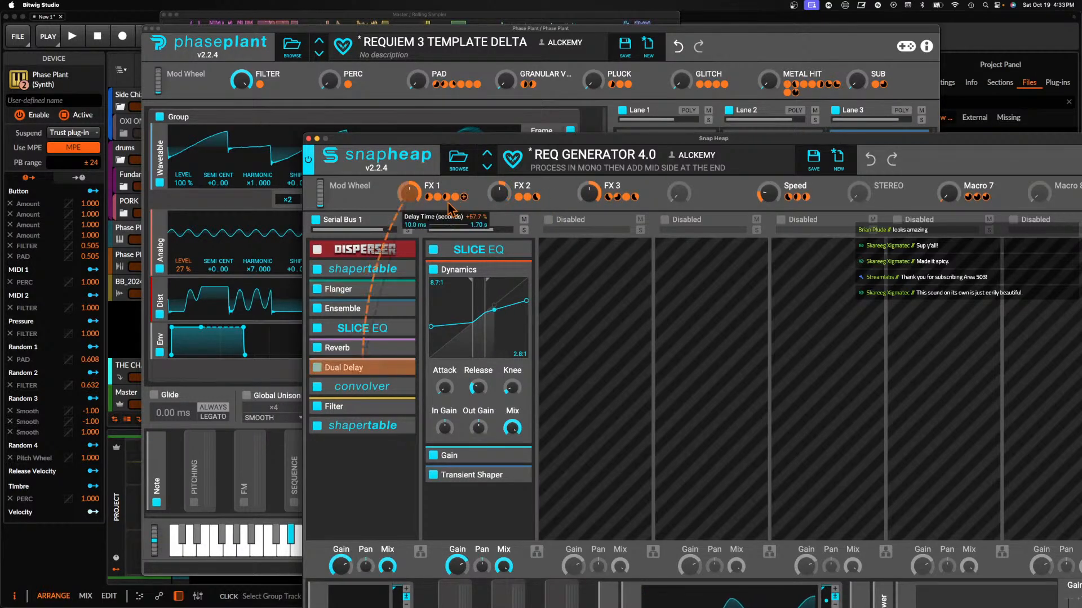
pyautogui.moveTo(450, 202)
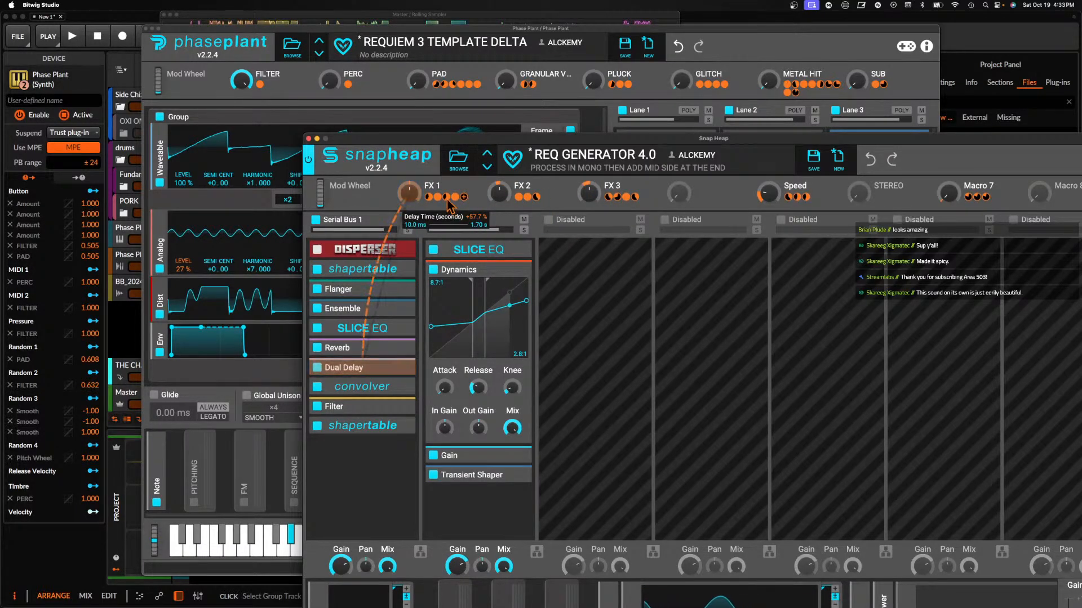
pyautogui.click(564, 155)
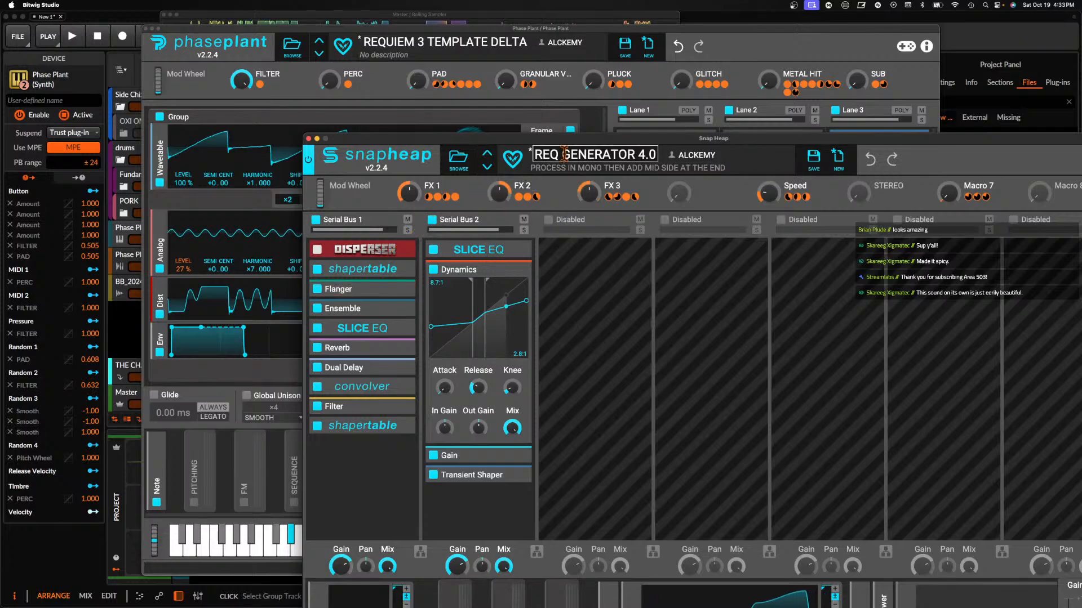
pyautogui.doubleClick(609, 186)
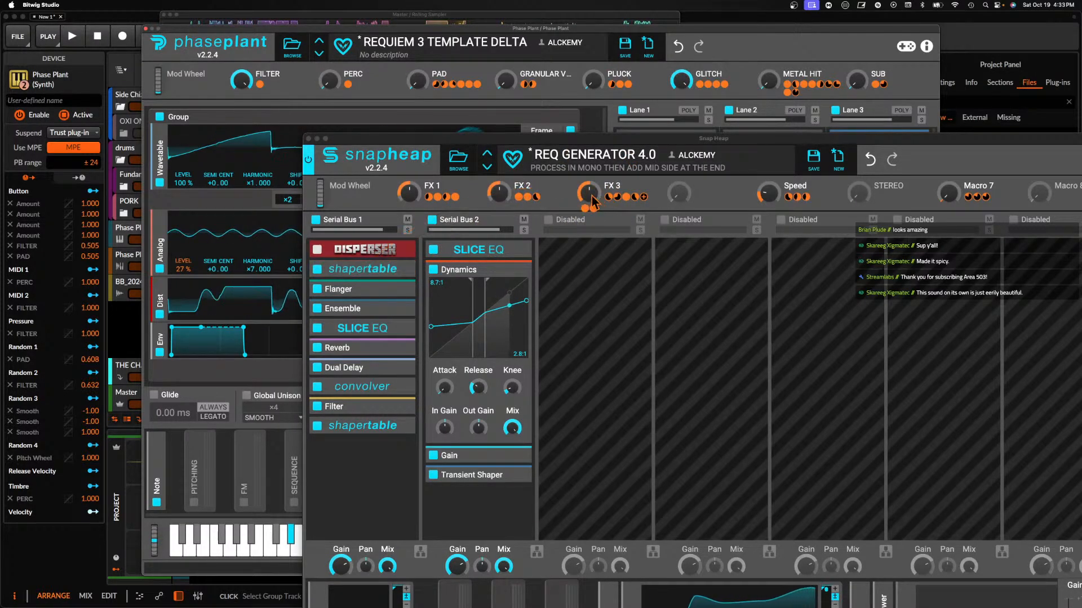
pyautogui.moveTo(593, 201); pyautogui.dragTo(369, 260)
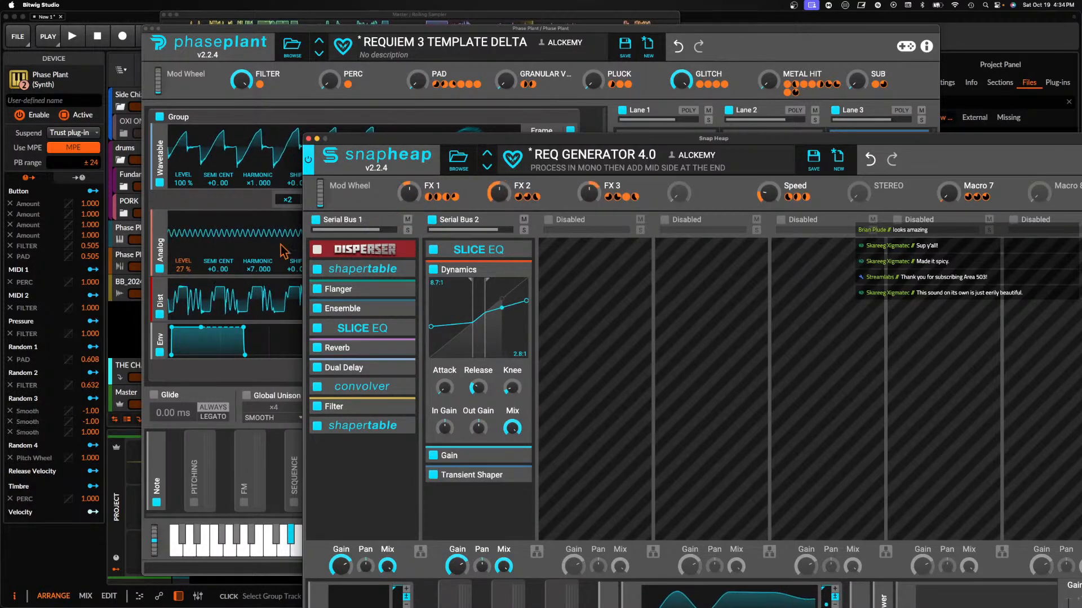
# In the Serial Bus 2 Slice EQ, deepen the upper dip and lower its frequency, and move the other dip above it
pyautogui.click(399, 409)
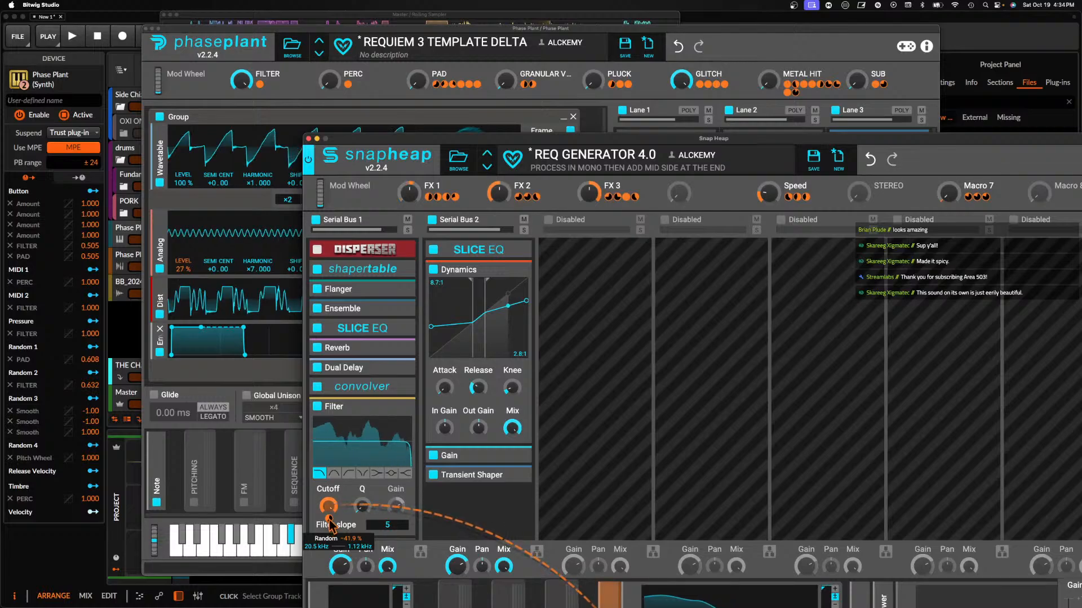
pyautogui.click(515, 252)
pyautogui.click(517, 269)
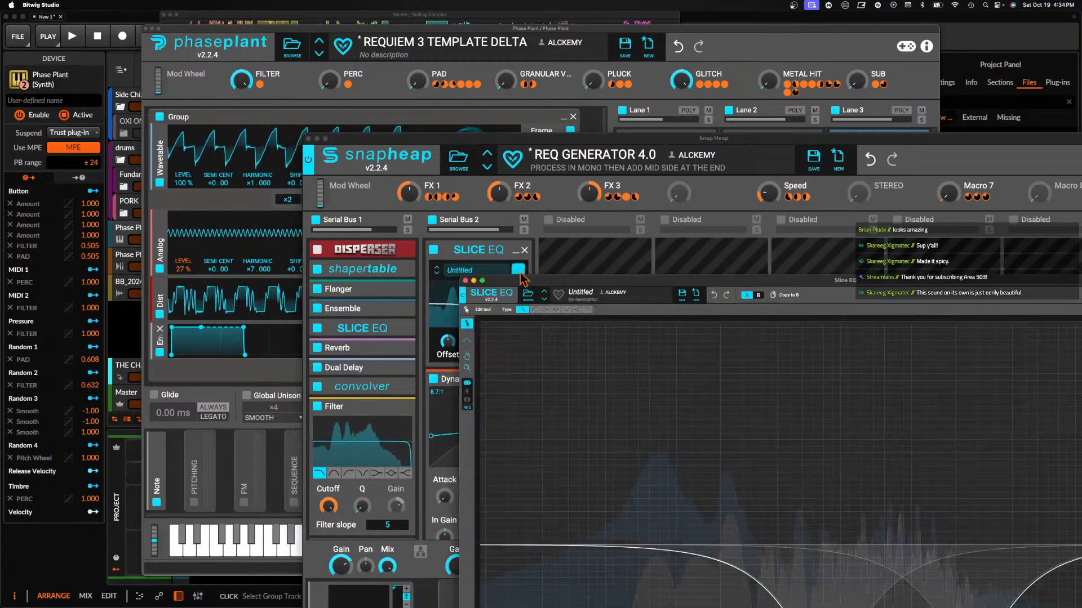
pyautogui.doubleClick(546, 274)
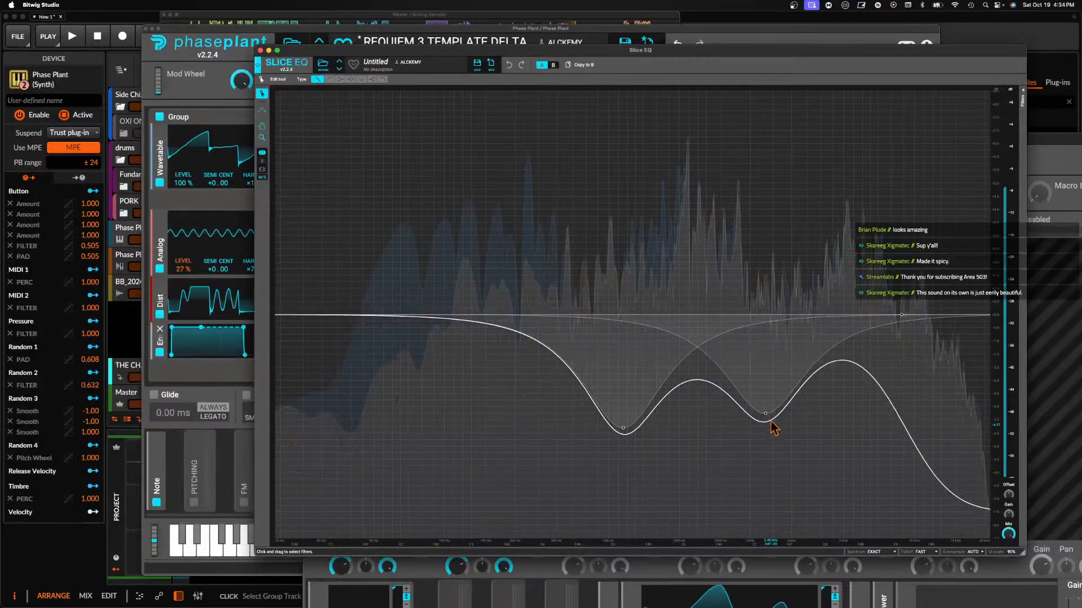
pyautogui.moveTo(749, 447); pyautogui.dragTo(688, 490)
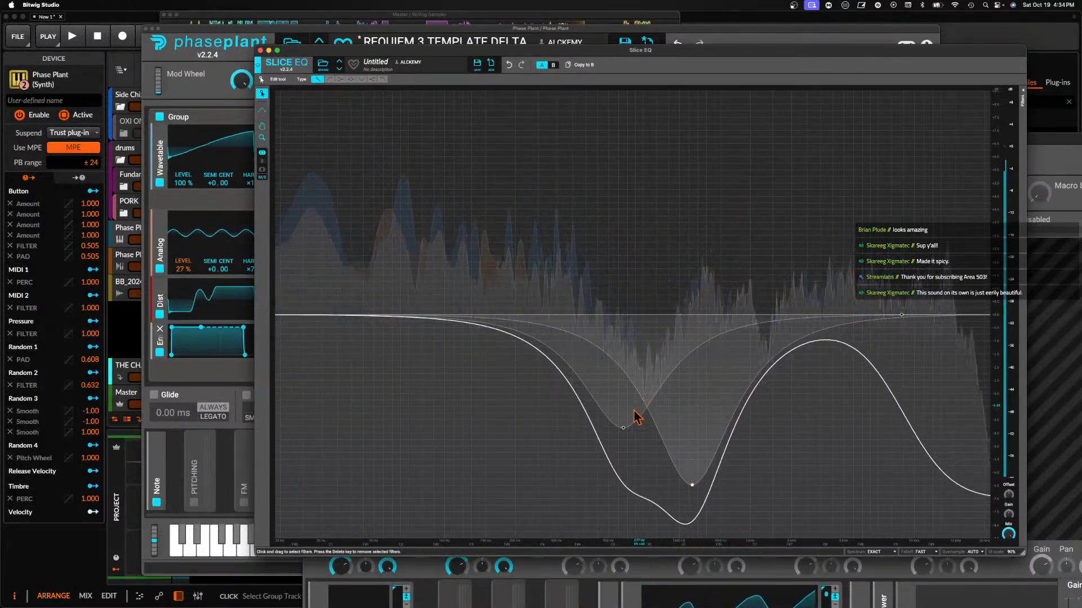
pyautogui.moveTo(623, 429); pyautogui.dragTo(778, 441)
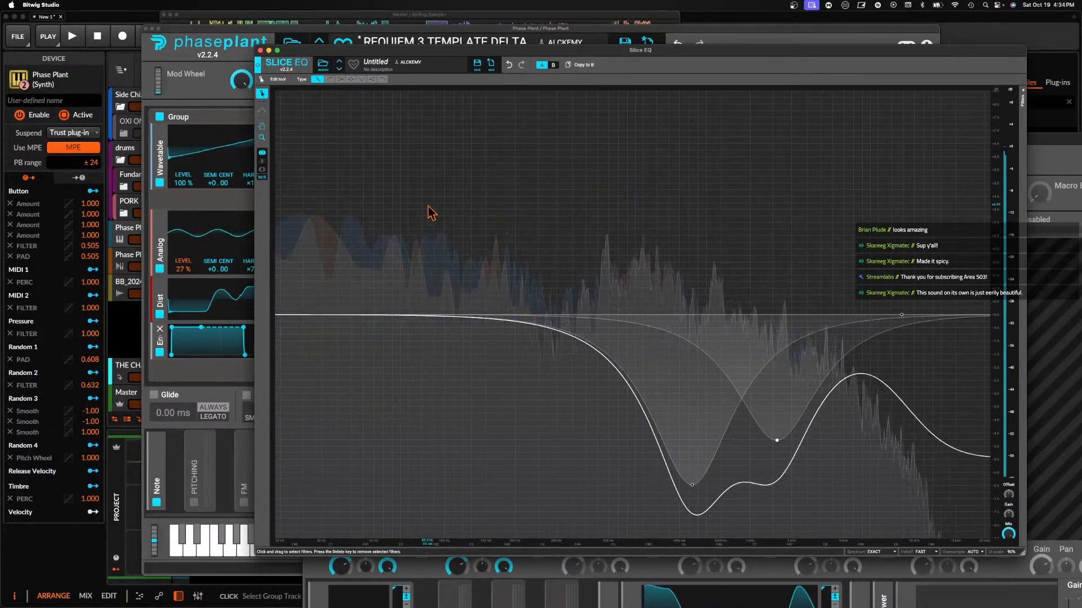
pyautogui.click(260, 51)
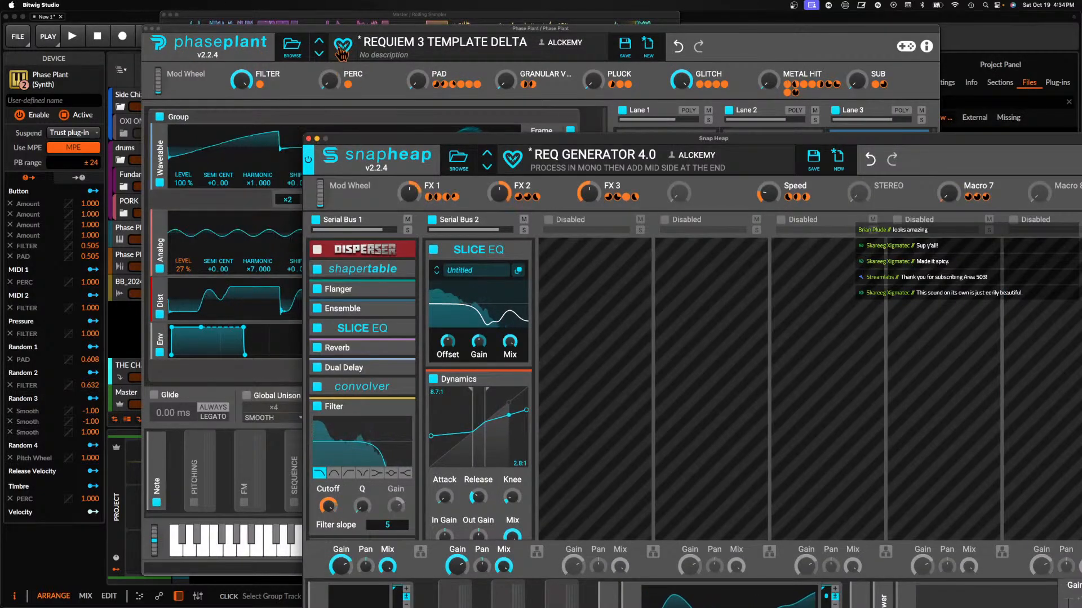
# Rearrange the Phase Plant and Rolling Sampler windows so the sampler's recorded waveform shows above the synth
pyautogui.moveTo(337, 39); pyautogui.dragTo(338, 71)
pyautogui.moveTo(273, 15); pyautogui.dragTo(509, 18)
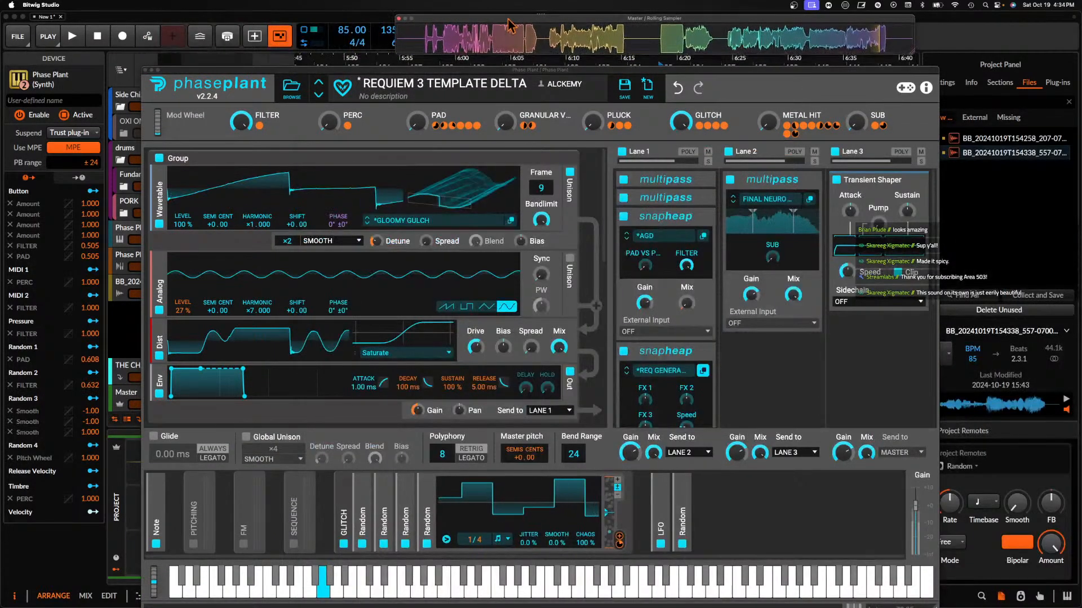
pyautogui.moveTo(444, 70); pyautogui.dragTo(404, 43)
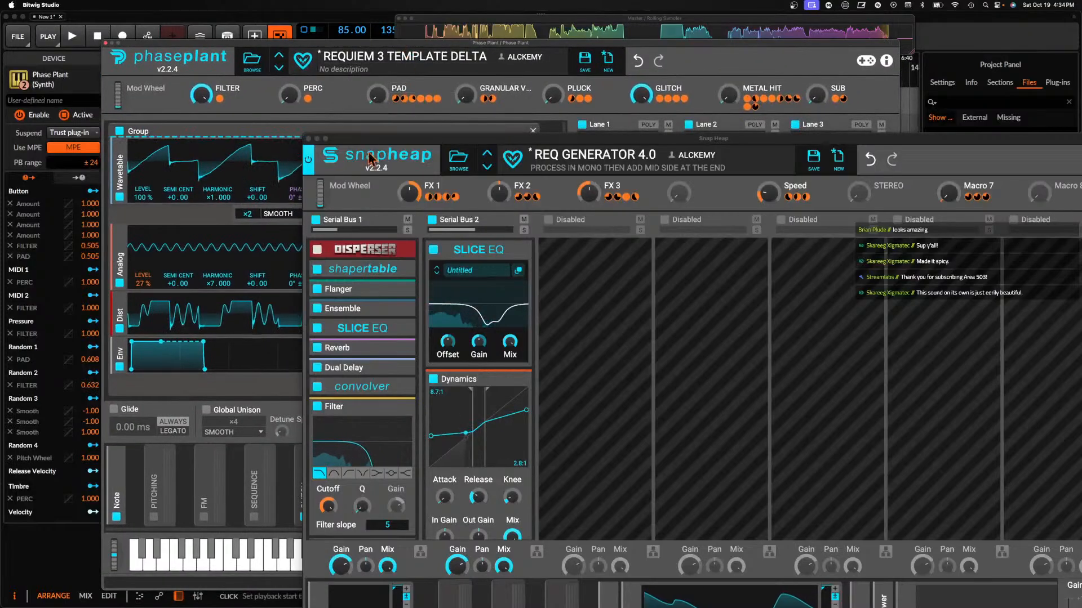
# Close the effects window, turn the FILTER macro down to zero and reopen the REQ GENERATOR 4.0 effects over the synth
pyautogui.click(308, 138)
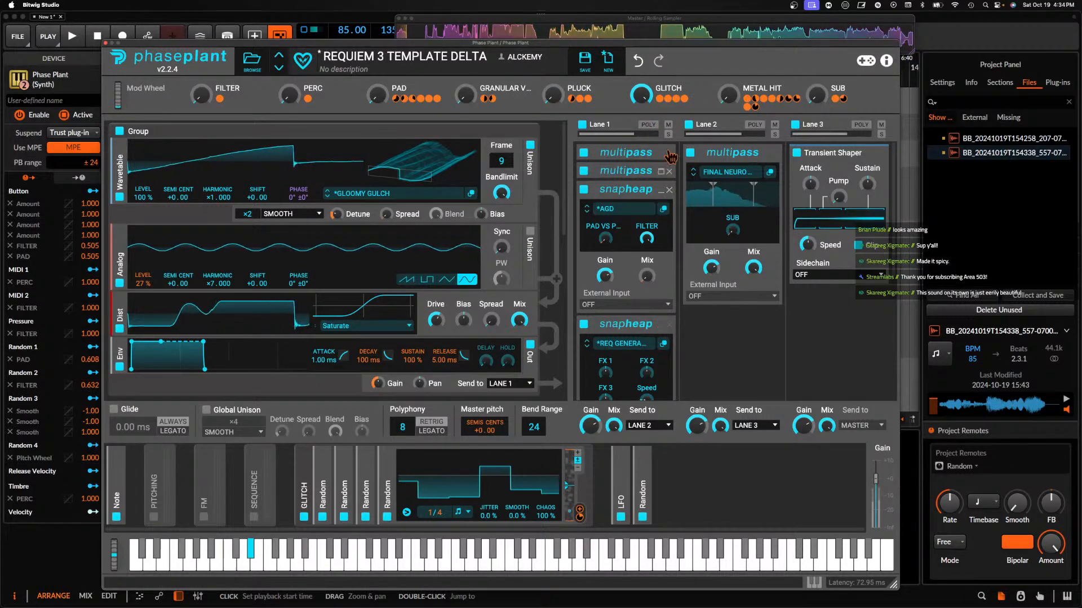
pyautogui.click(662, 345)
pyautogui.moveTo(663, 352); pyautogui.dragTo(582, 135)
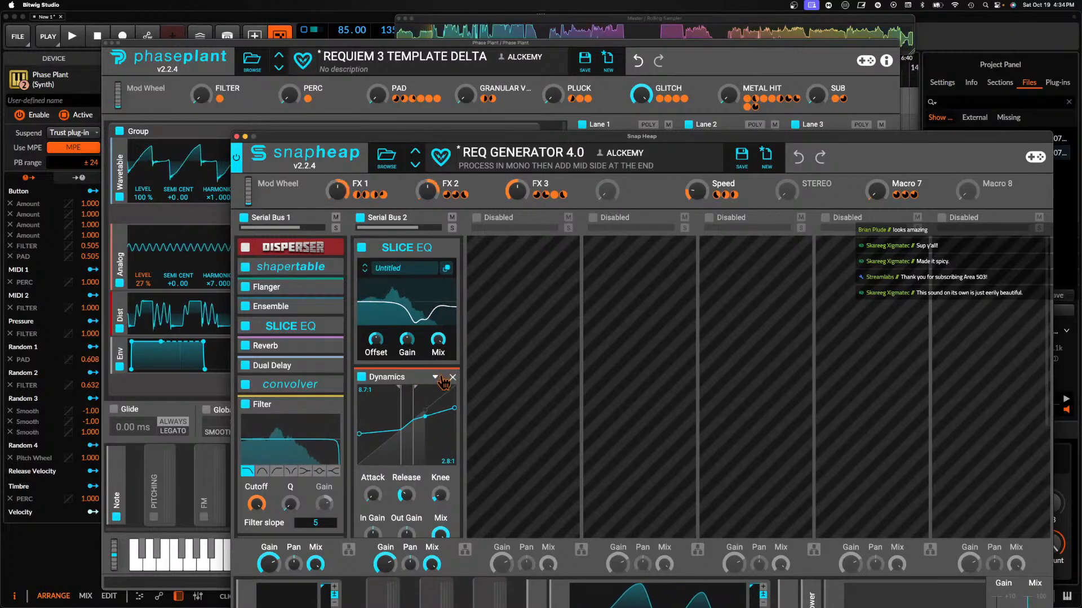
# Minimize the Dynamics and Filter effects and move the Snap Heap window up until its modulators are in view
pyautogui.click(444, 379)
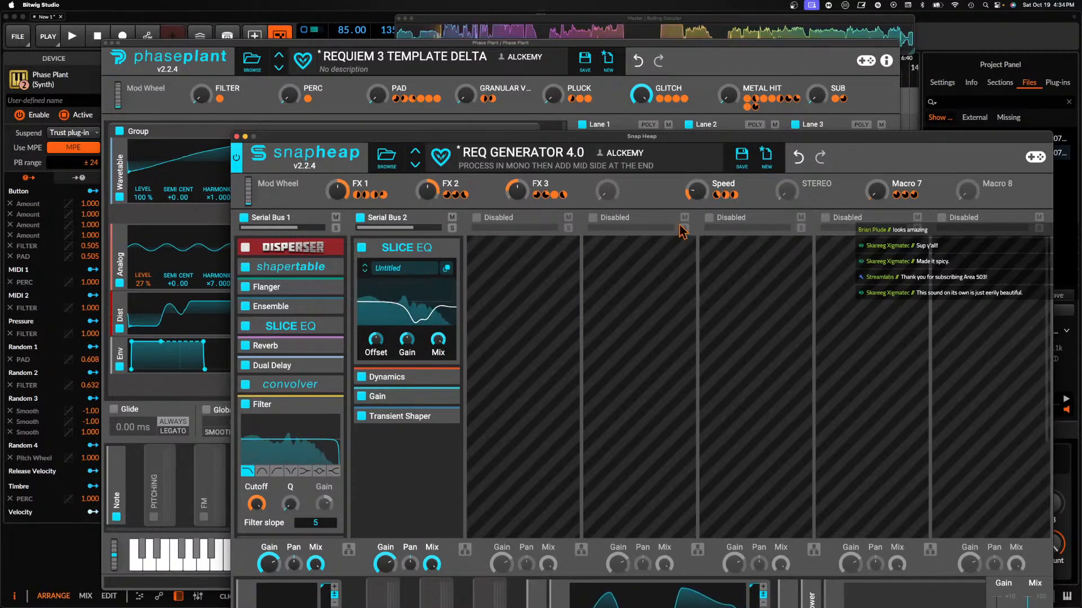
pyautogui.moveTo(257, 520)
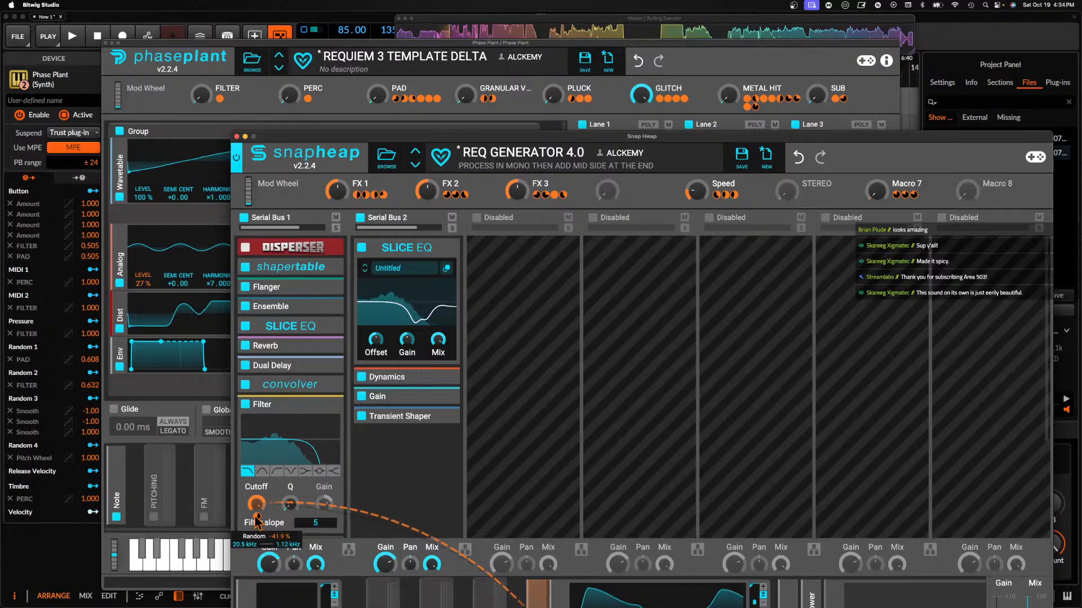
pyautogui.moveTo(346, 136); pyautogui.dragTo(321, 28)
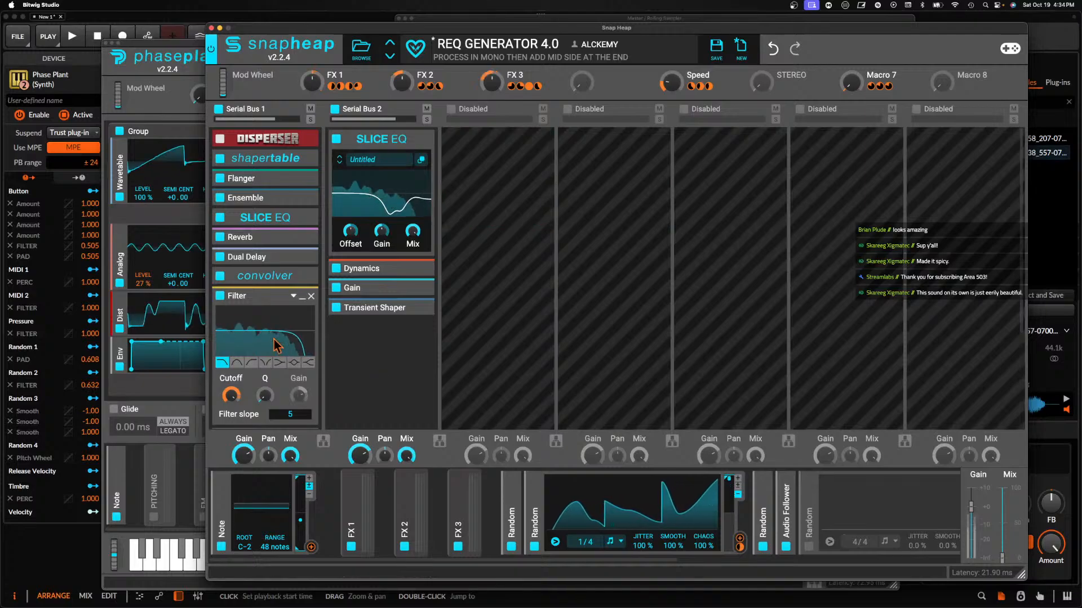
pyautogui.click(303, 297)
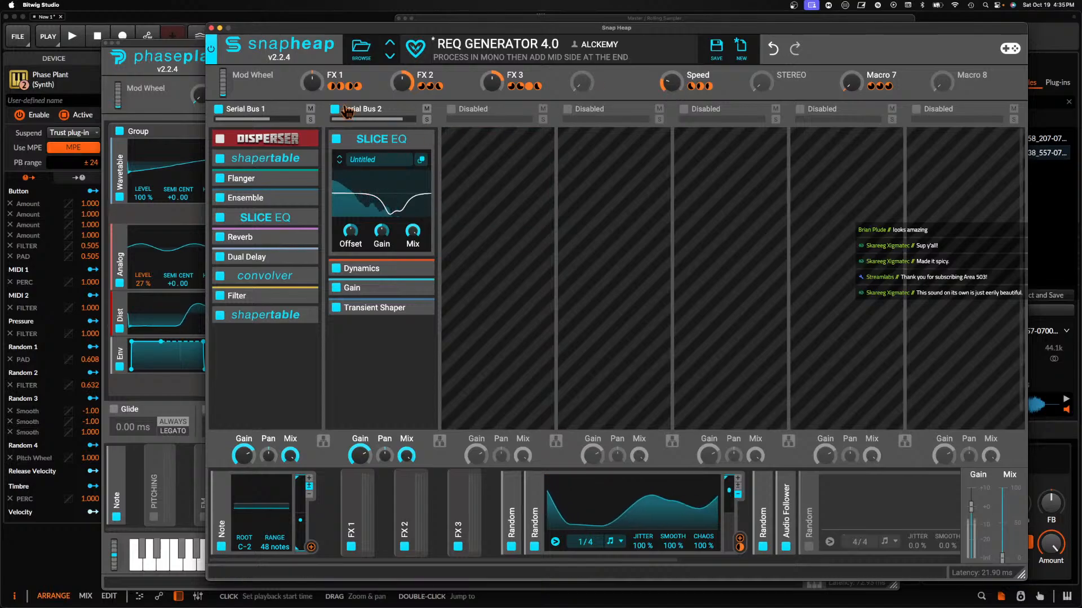
# Insert a Delay between Convolver and Filter in Serial Bus 1 and set its delay time to 10.0 ms
pyautogui.click(235, 344)
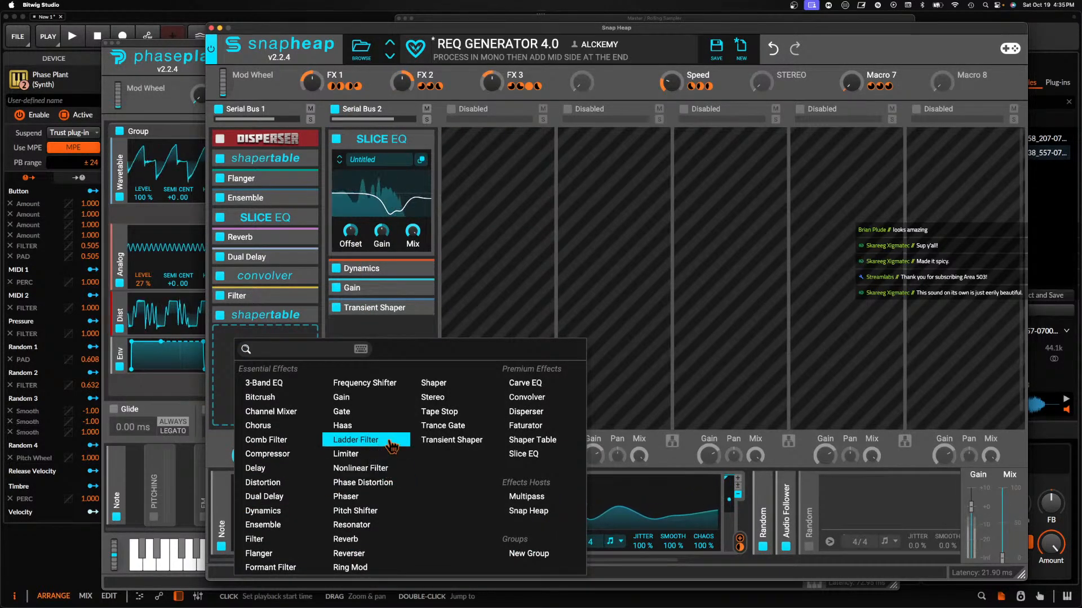
pyautogui.click(281, 257)
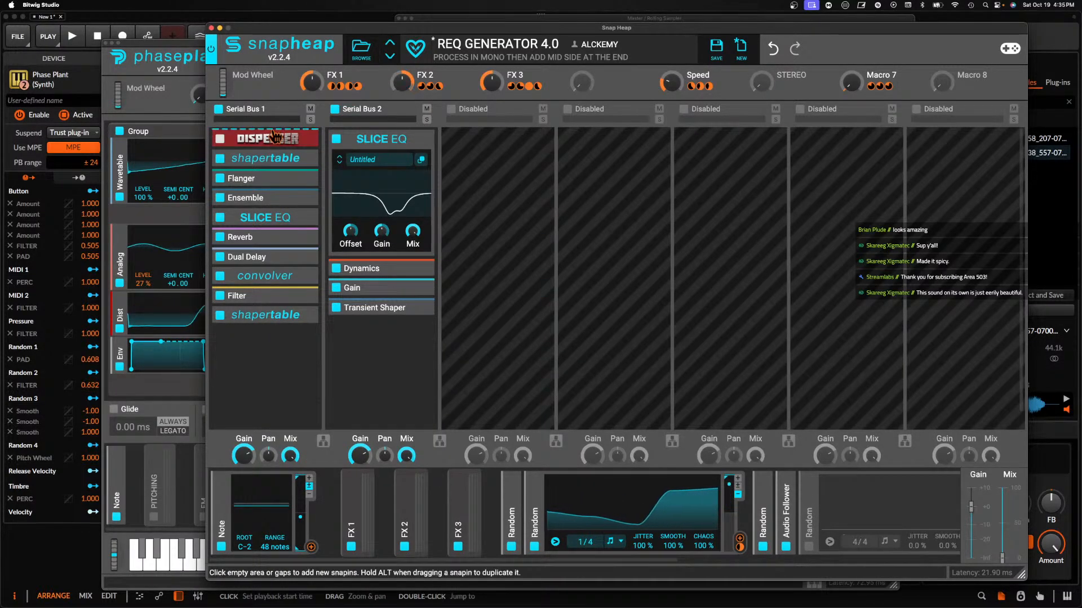
pyautogui.click(247, 286)
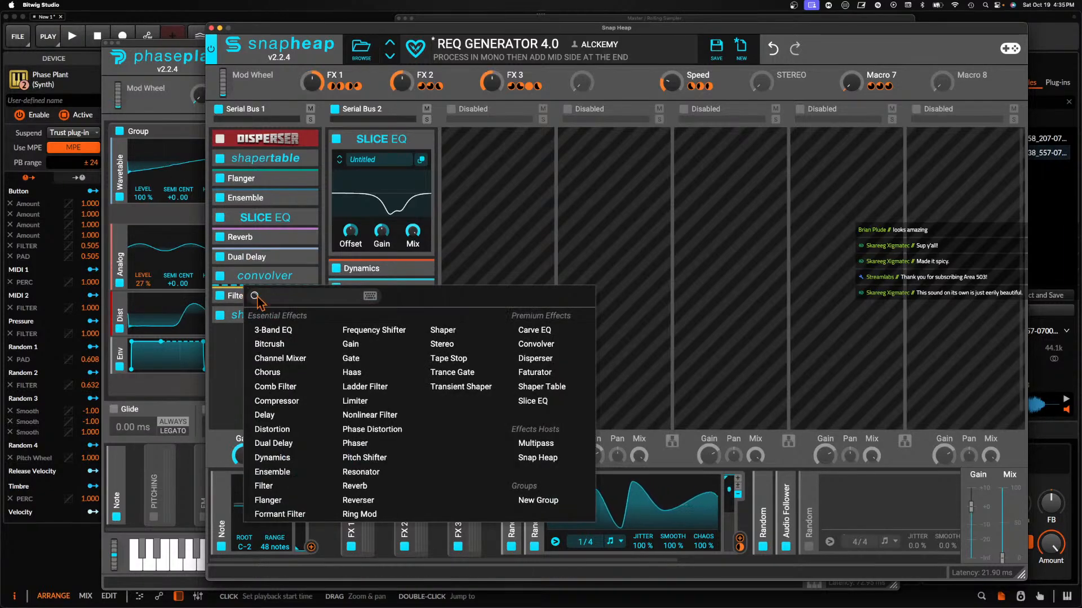
pyautogui.click(267, 415)
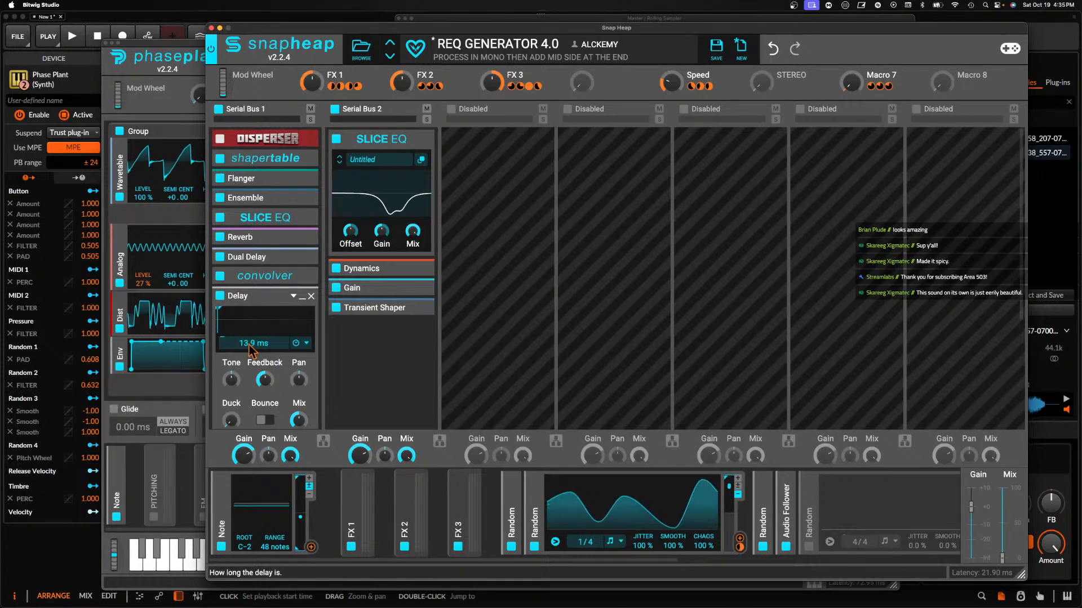
pyautogui.scroll(-4, 270, 349)
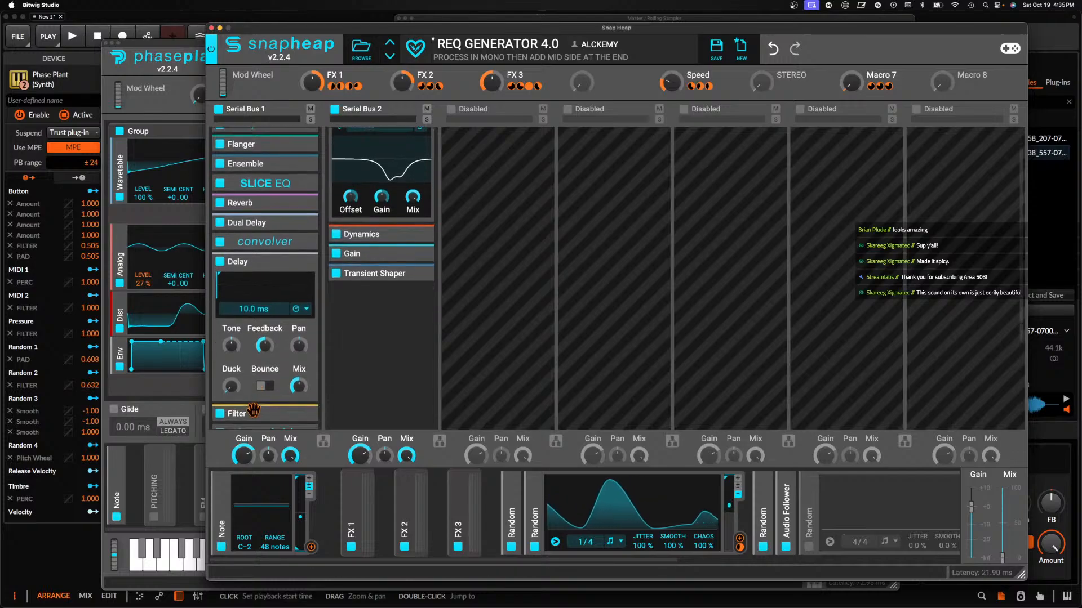
# Assign the FX 2 macro to the new Delay's time, lower its feedback and minimize the effect
pyautogui.click(302, 327)
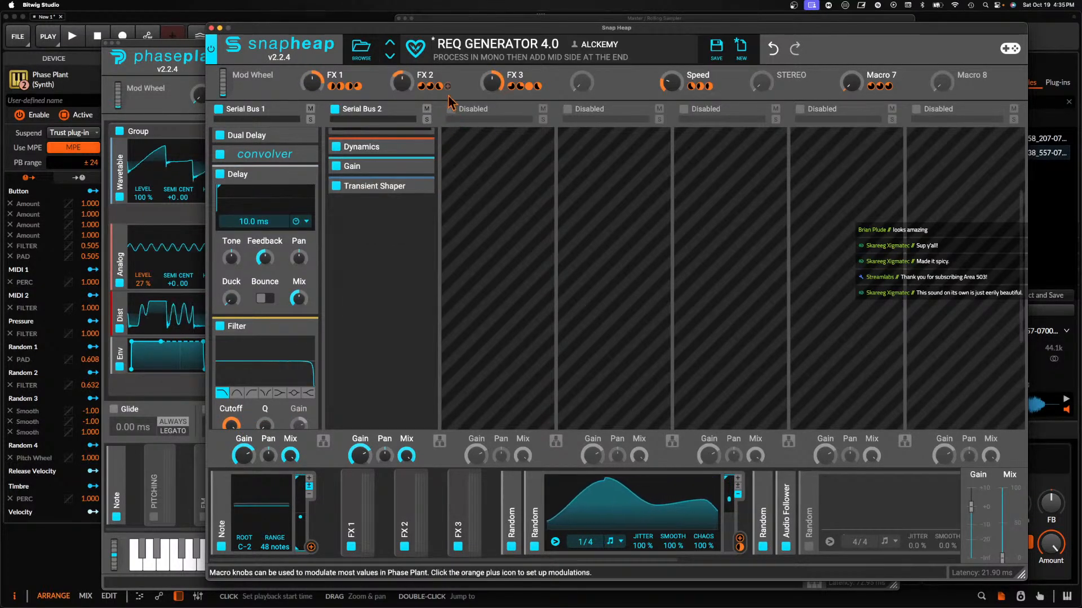
pyautogui.click(448, 86)
pyautogui.moveTo(254, 231); pyautogui.dragTo(250, 204)
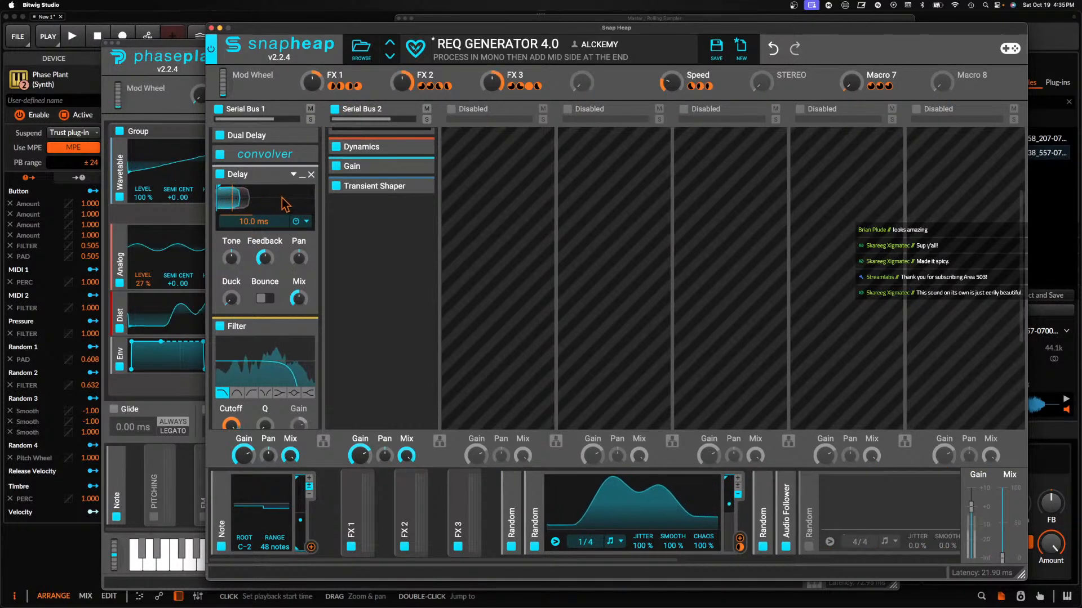
pyautogui.moveTo(265, 259); pyautogui.dragTo(265, 287)
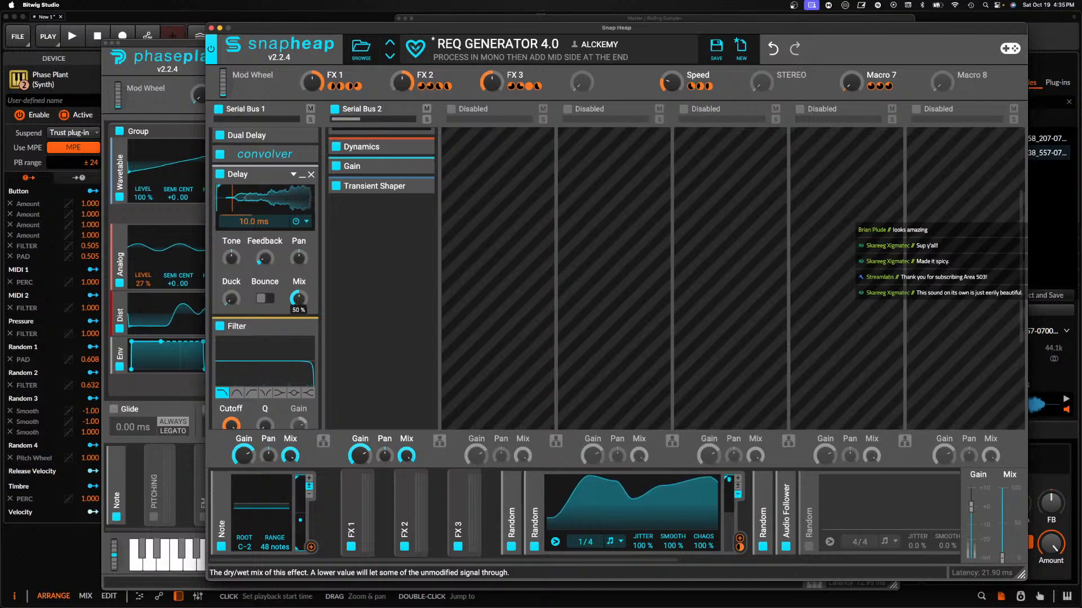
pyautogui.click(302, 174)
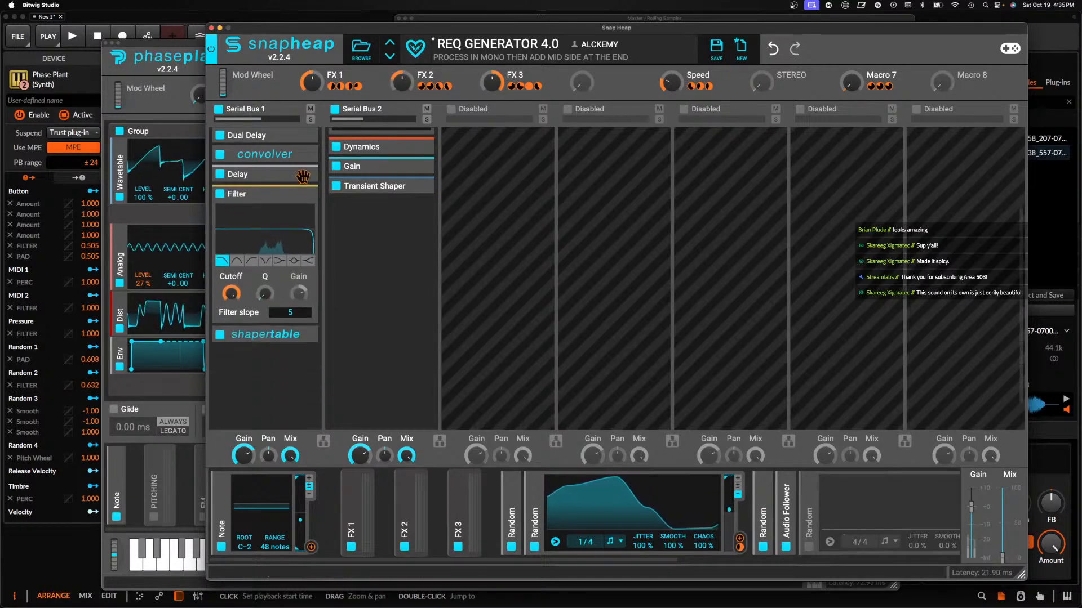
# Check the Reverb's mix modulation and slightly adjust the modulation amount on Convolver's mix, keeping the effects minimized
pyautogui.click(271, 192)
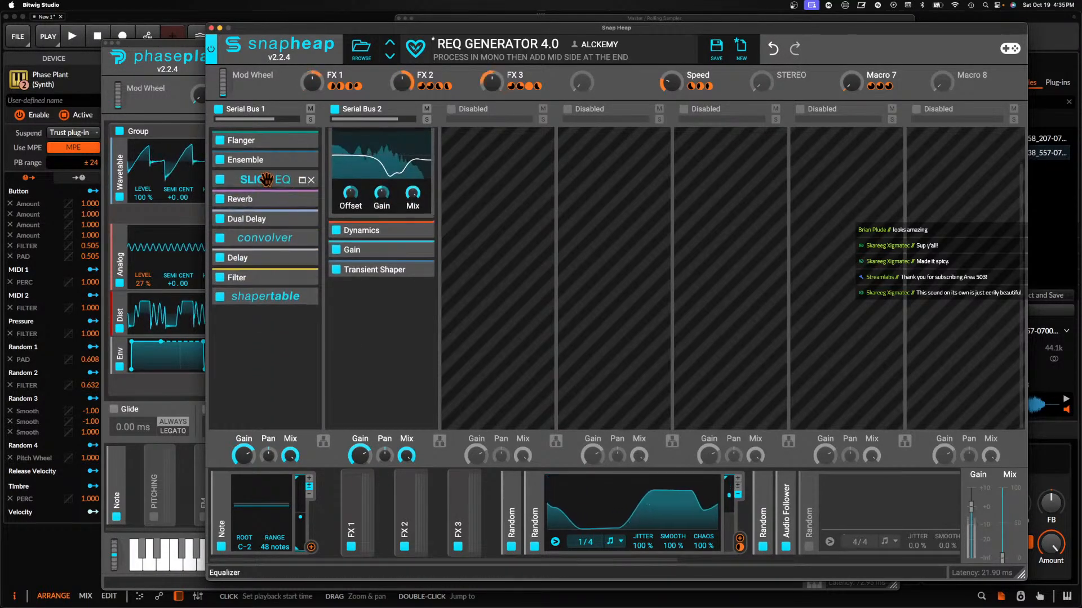
pyautogui.scroll(2, 266, 180)
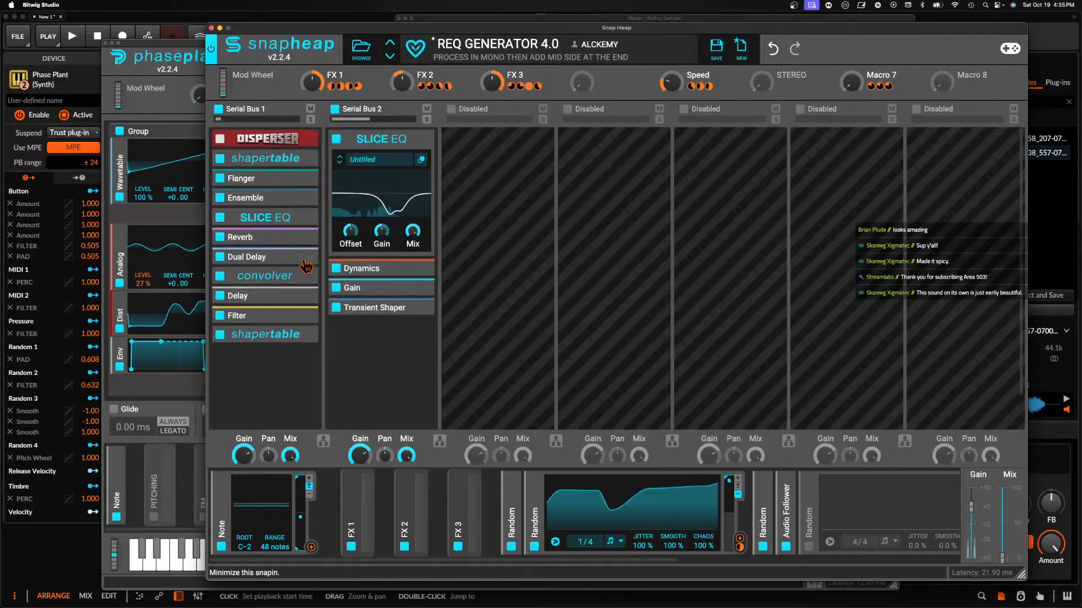
pyautogui.click(302, 238)
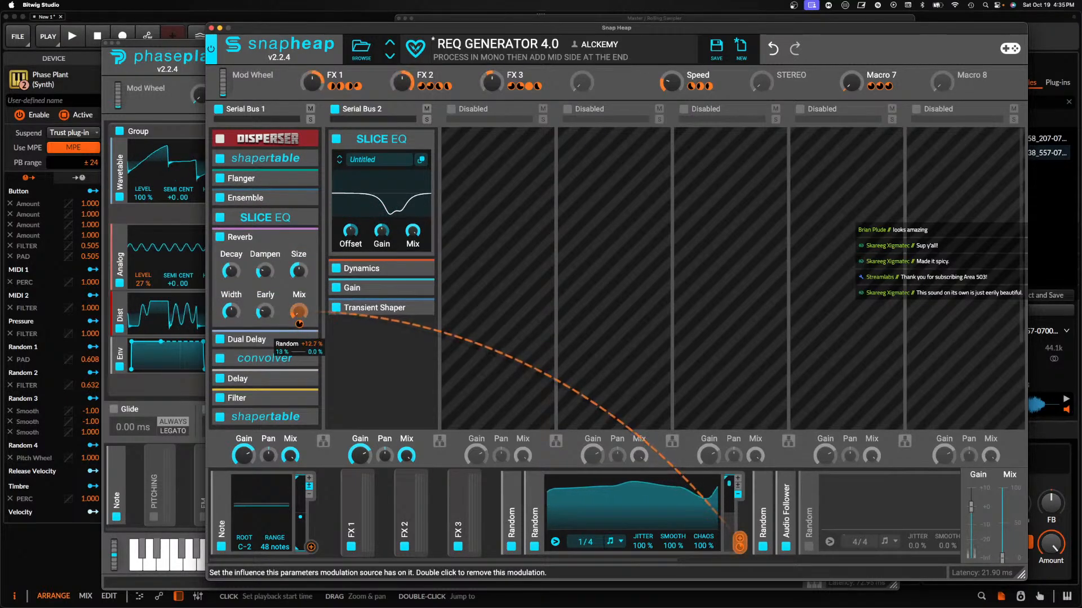
pyautogui.click(285, 238)
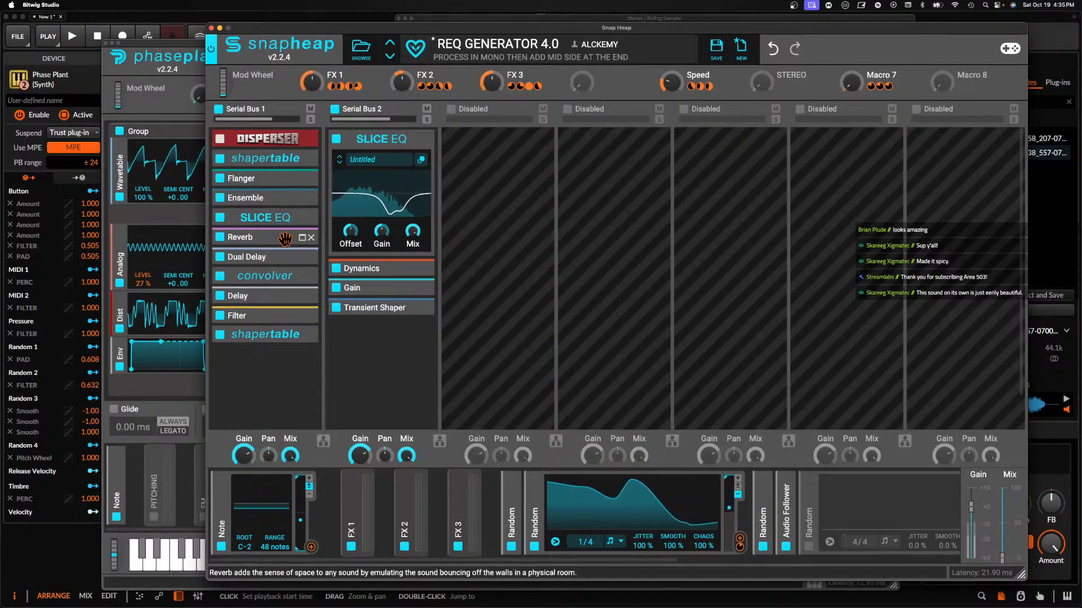
pyautogui.click(301, 276)
pyautogui.scroll(-3, 305, 310)
pyautogui.moveTo(300, 289); pyautogui.dragTo(300, 295)
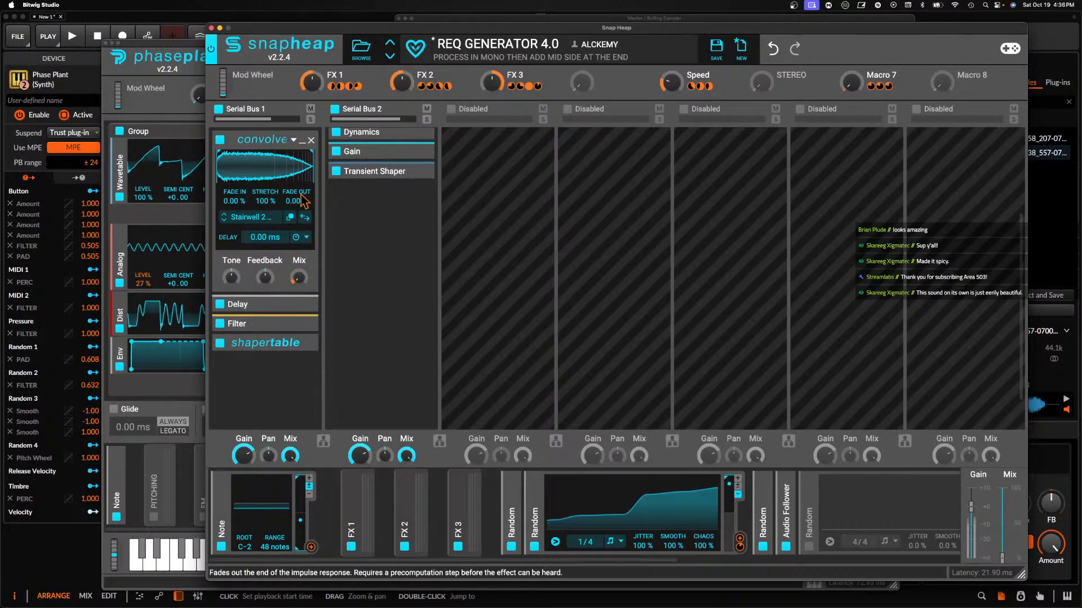
pyautogui.click(303, 145)
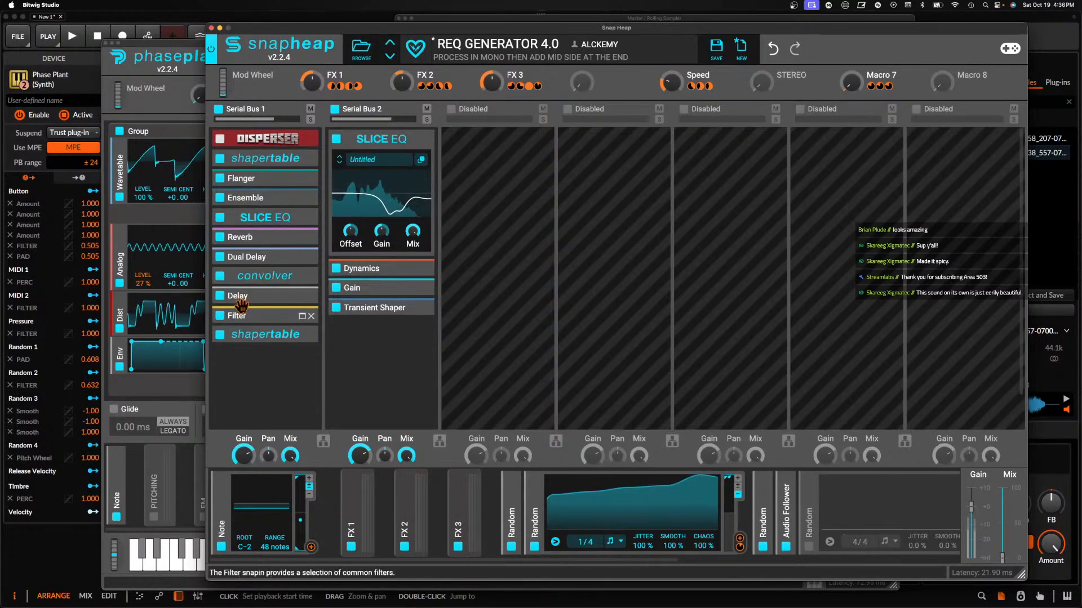
# Insert a notch Filter with slope 2 between Dual Delay and Convolver and modulate its cutoff with the FX 1 macro
pyautogui.click(243, 266)
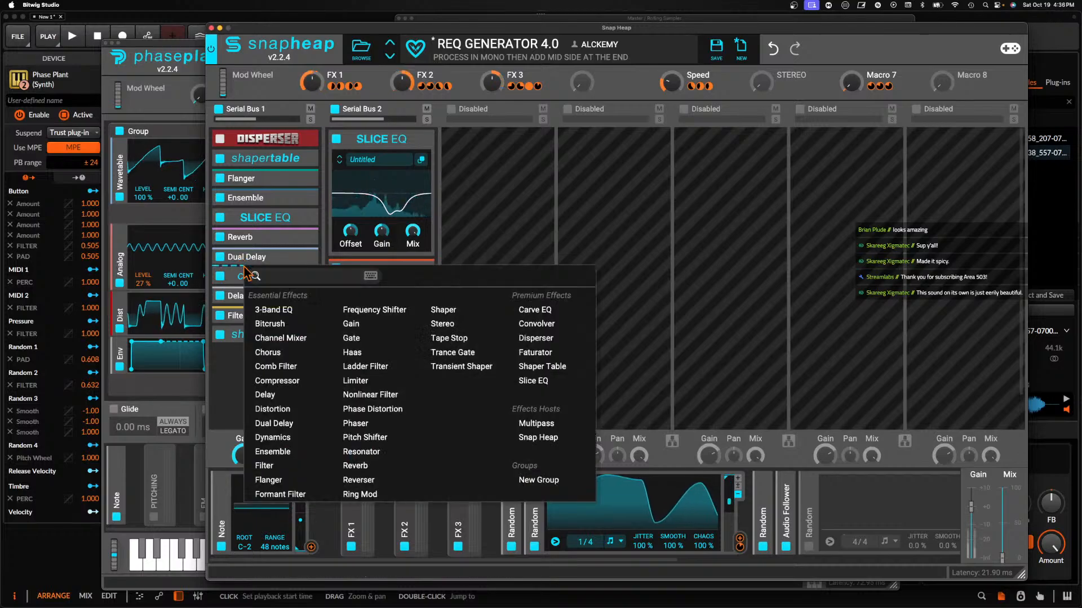
pyautogui.click(256, 466)
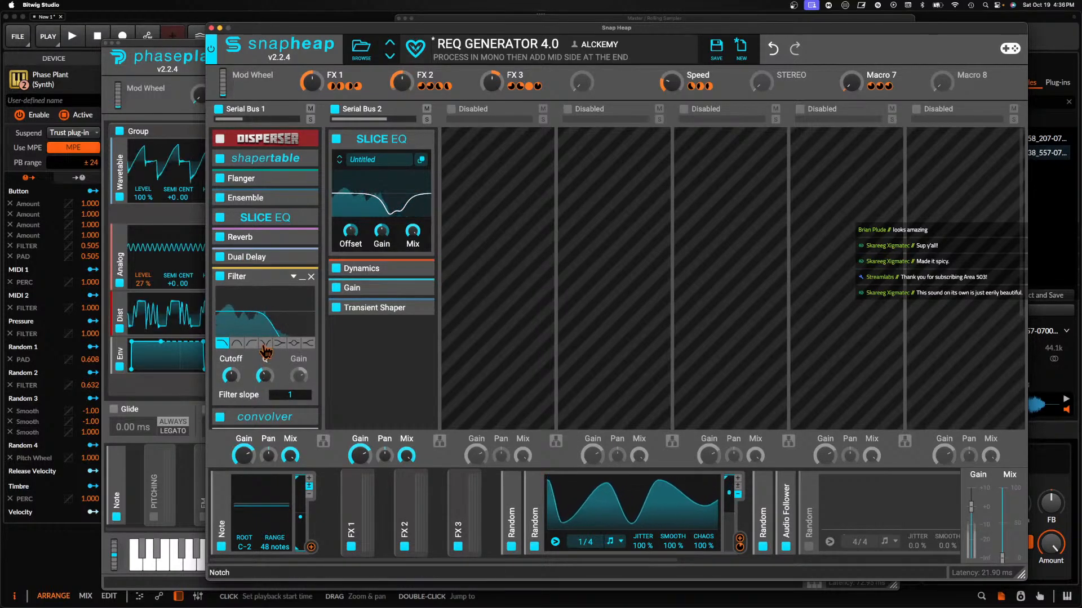
pyautogui.click(367, 86)
pyautogui.click(230, 386)
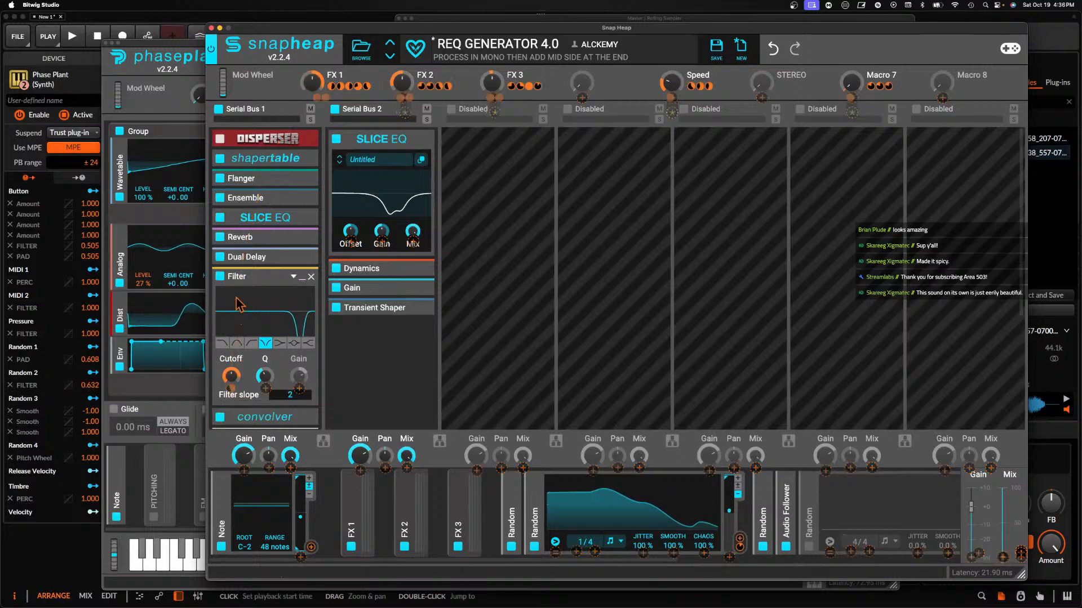
# Insert a Saturate Distortion between Reverb and Dual Delay, switch off its DC Filter and minimize it
pyautogui.click(243, 251)
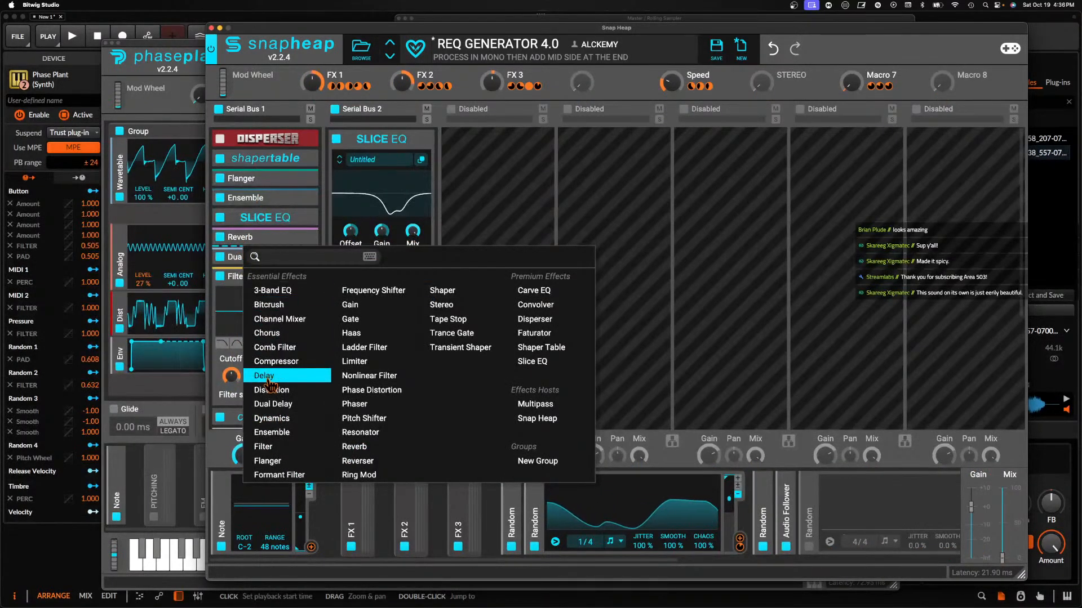
pyautogui.click(270, 389)
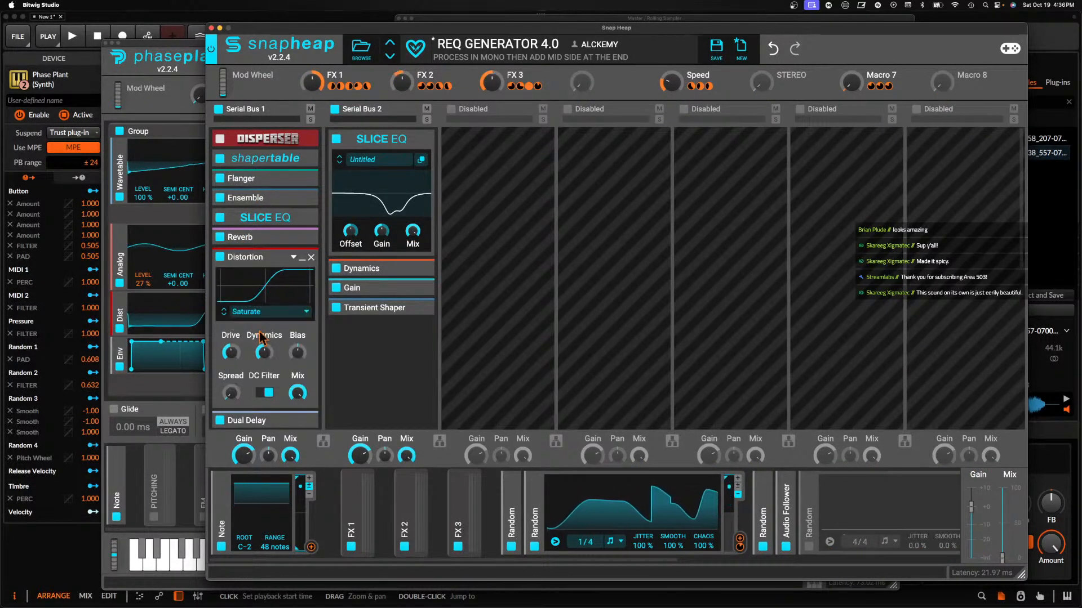
pyautogui.click(264, 393)
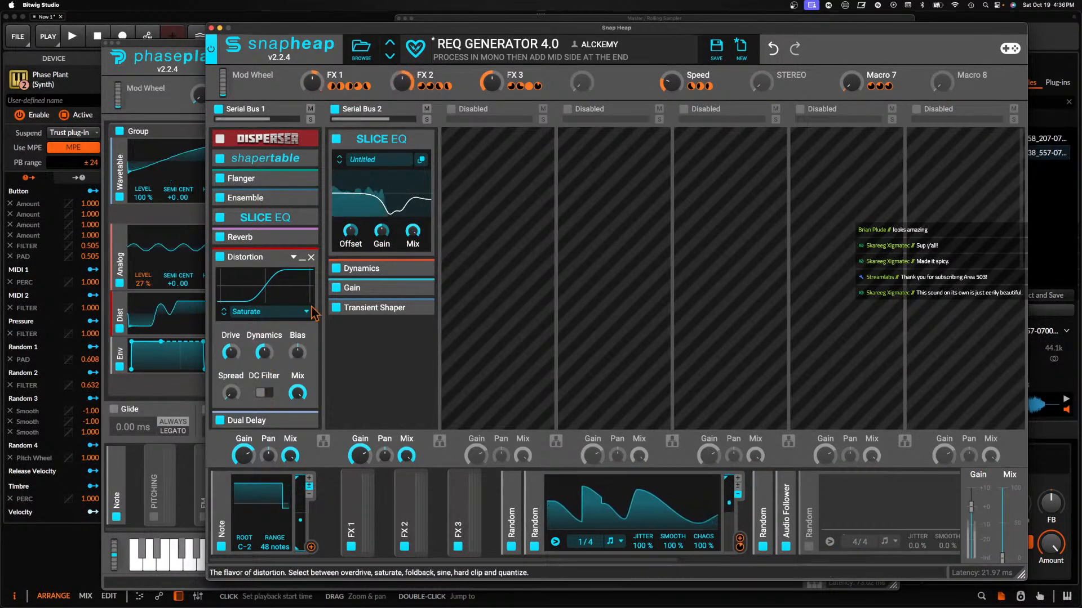
pyautogui.click(308, 262)
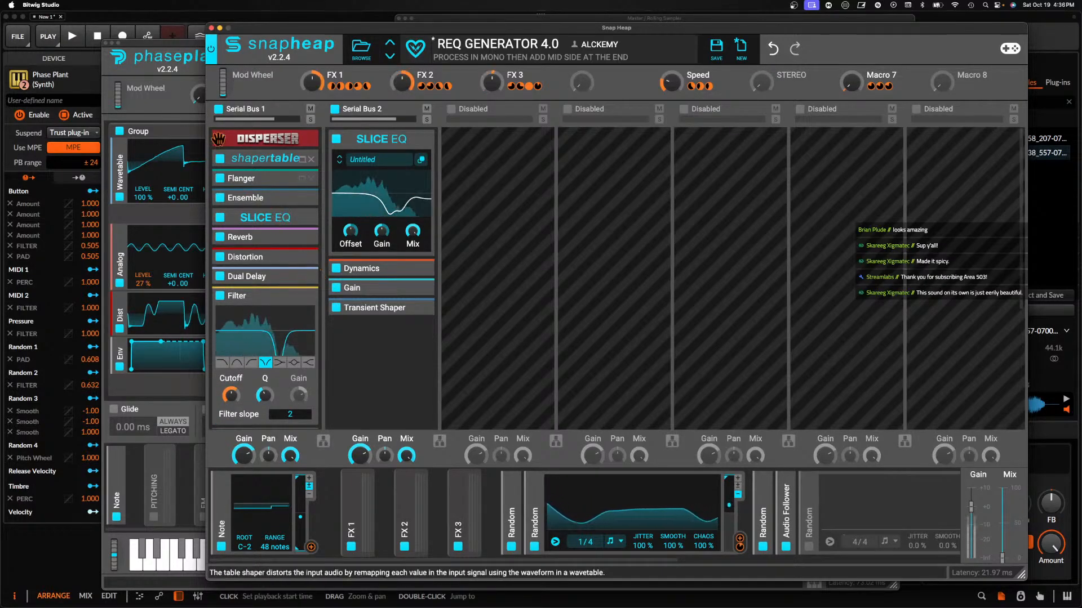
# Close the effects window, turn the FILTER macro up and reopen the REQ GENERATOR 4.0 effects
pyautogui.click(211, 28)
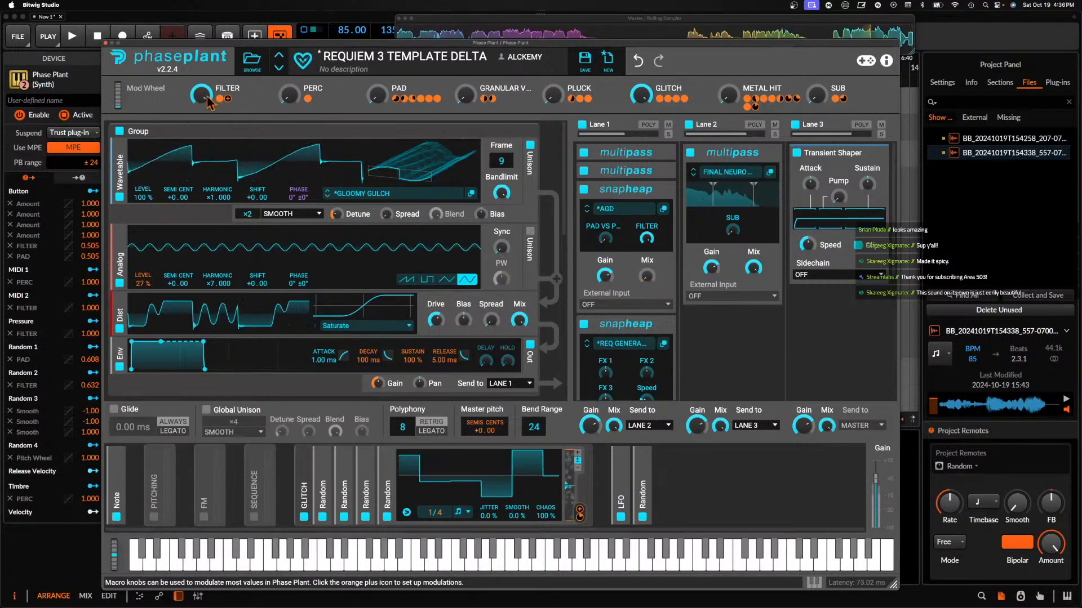
pyautogui.moveTo(208, 97); pyautogui.dragTo(207, 97)
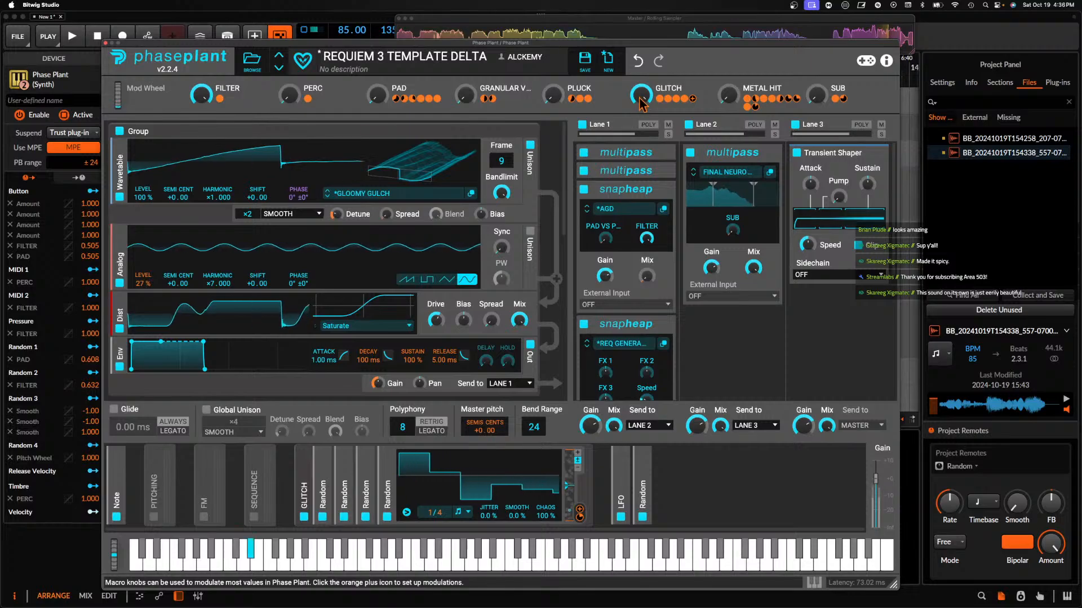
pyautogui.click(587, 211)
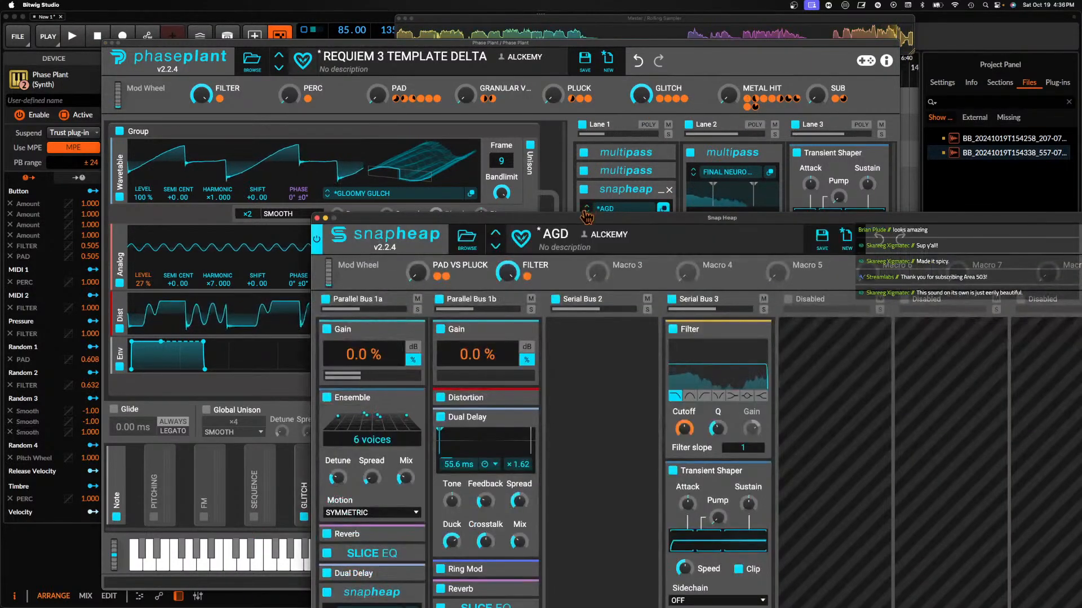
pyautogui.click(316, 218)
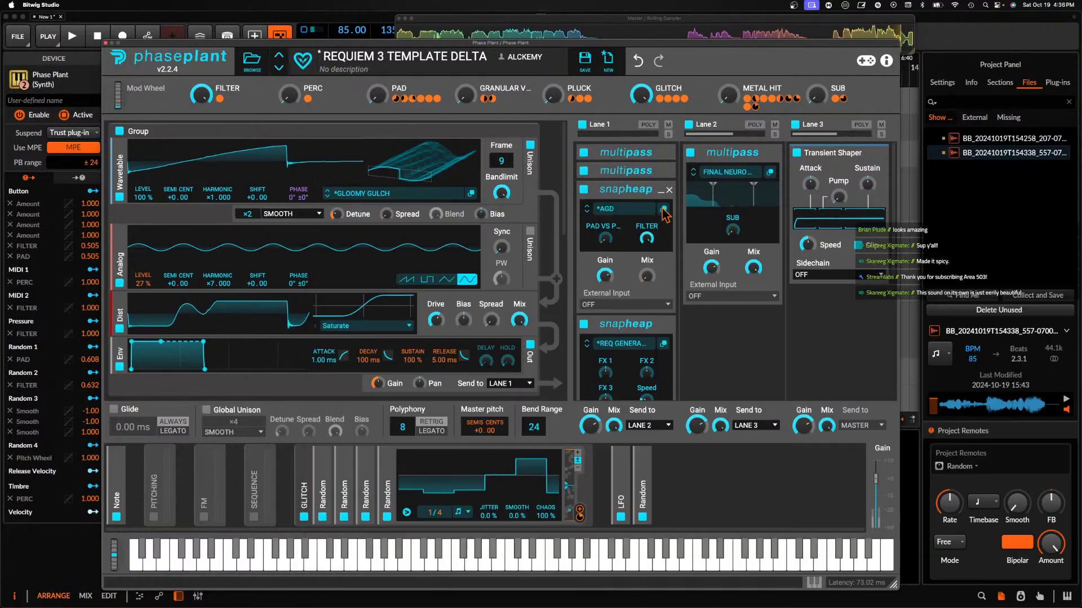
pyautogui.click(663, 345)
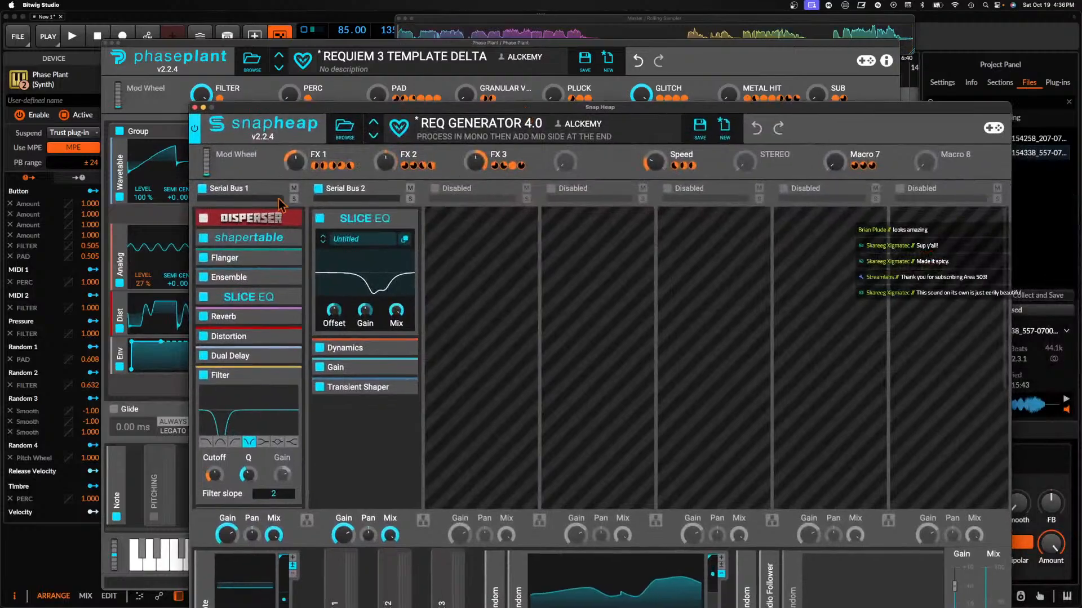
# Delete the Flanger from Serial Bus 1 and review the Ensemble's settings before minimizing it again
pyautogui.click(294, 259)
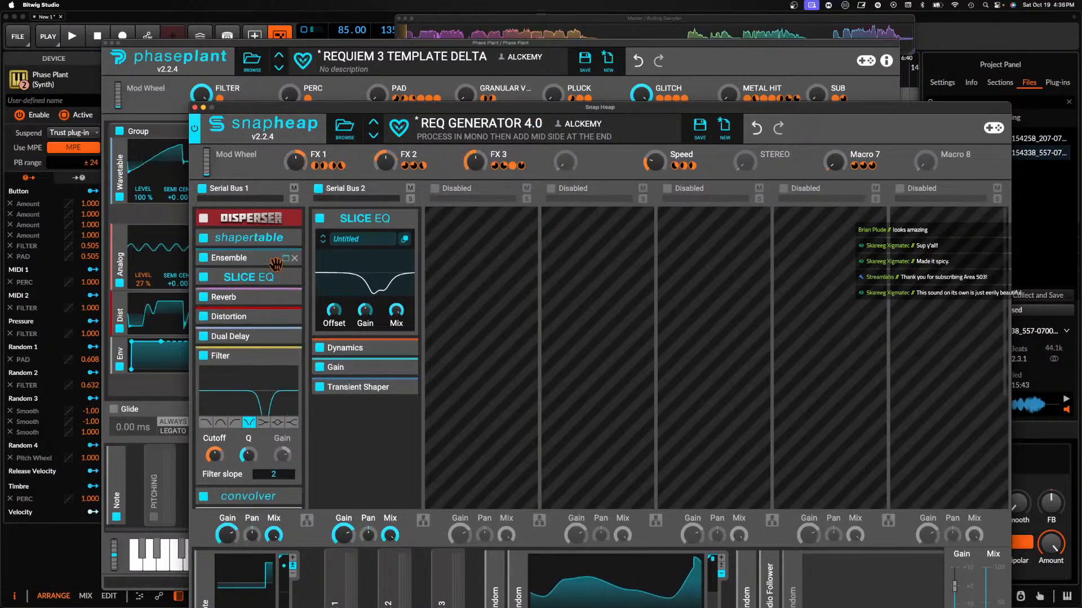
pyautogui.click(285, 261)
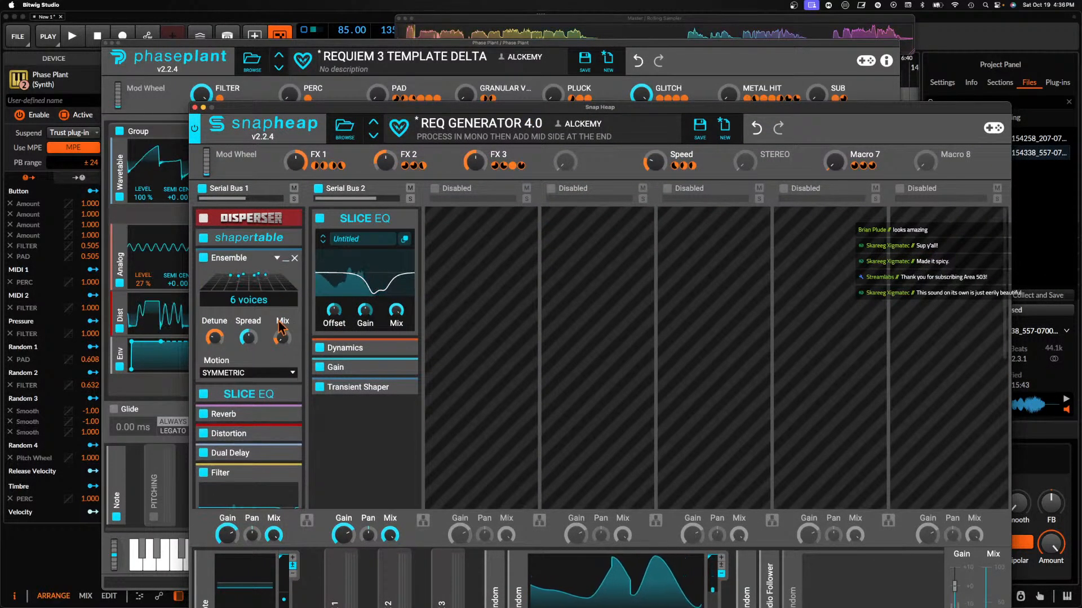
pyautogui.click(287, 262)
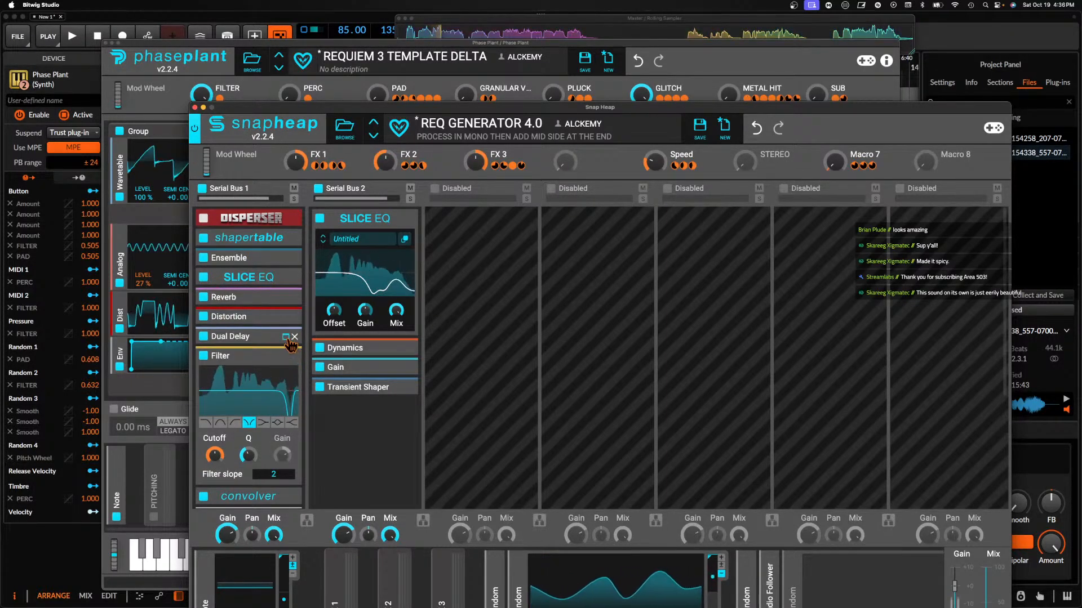
pyautogui.scroll(-5, 268, 333)
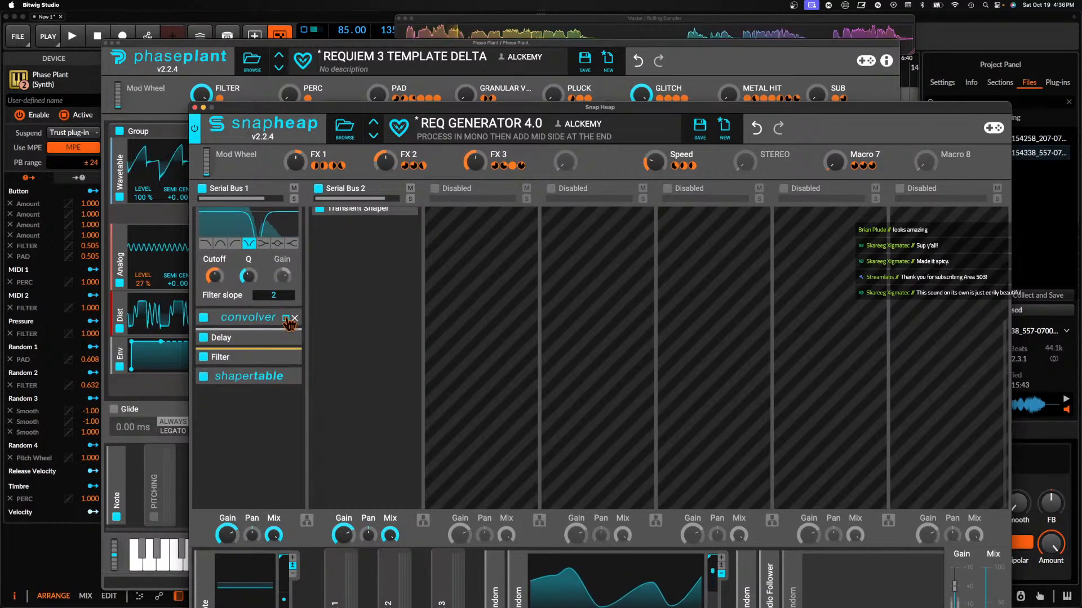
# Move the Delay to the start of Serial Bus 1, ahead of Disperser, and review its settings before minimizing it
pyautogui.click(280, 338)
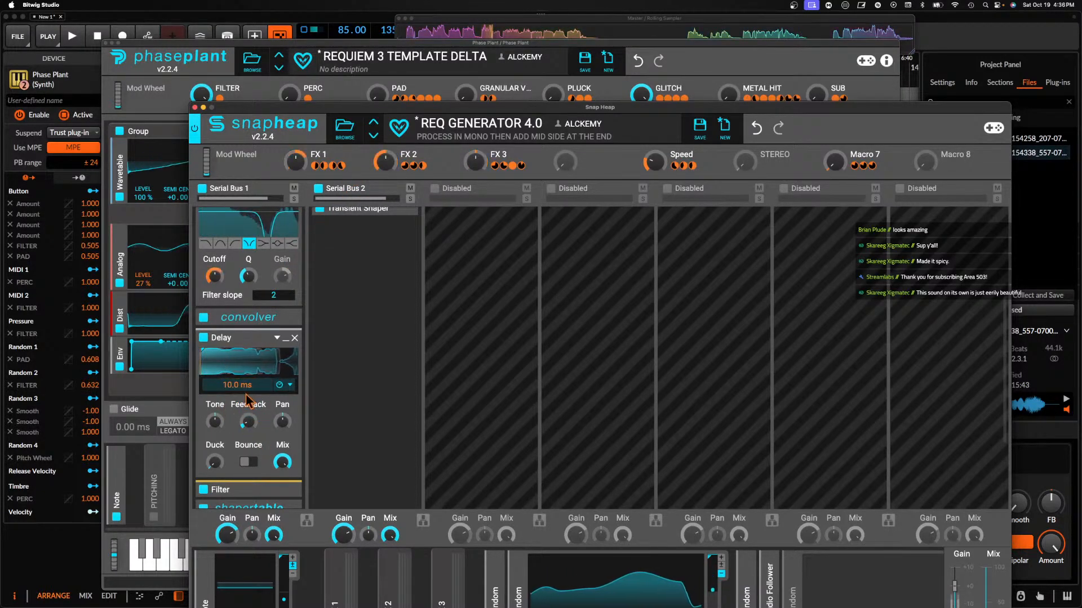
pyautogui.click(289, 337)
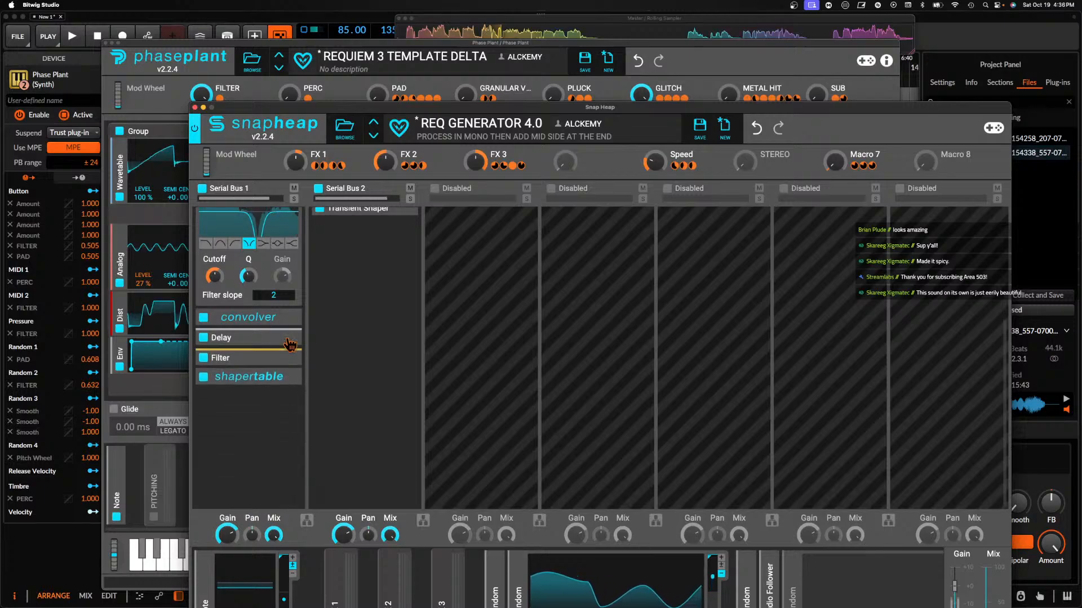
pyautogui.scroll(3, 248, 343)
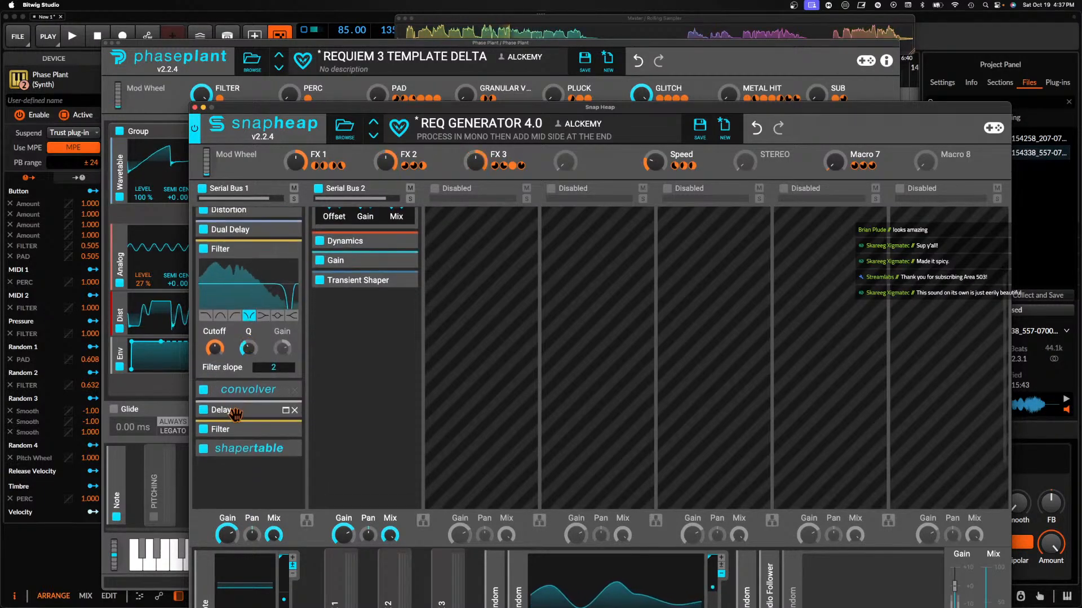
pyautogui.scroll(5, 236, 427)
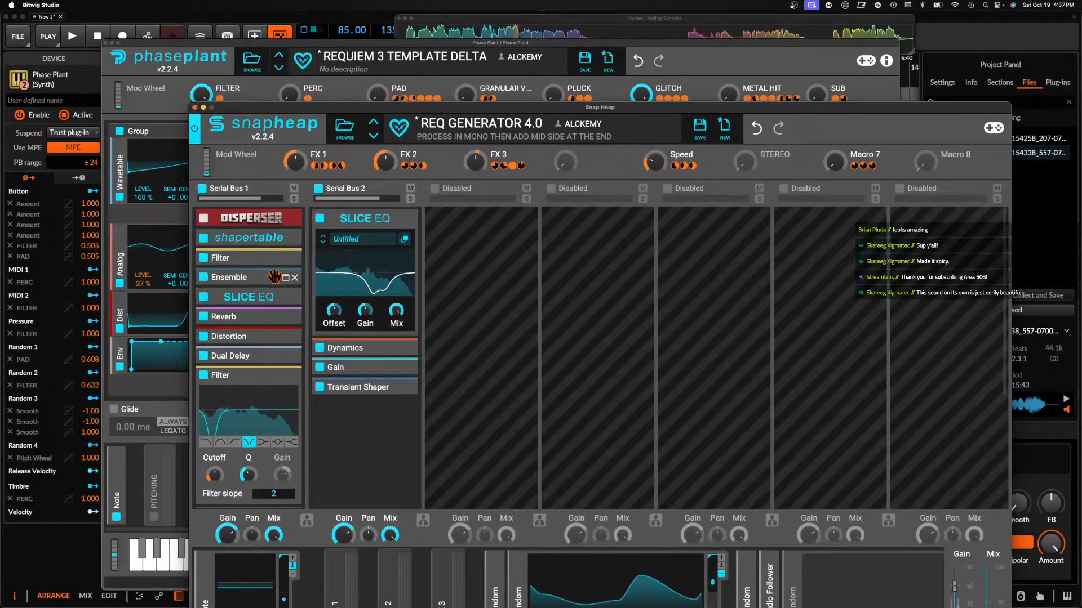
pyautogui.scroll(-6, 274, 276)
pyautogui.moveTo(239, 381); pyautogui.dragTo(262, 216)
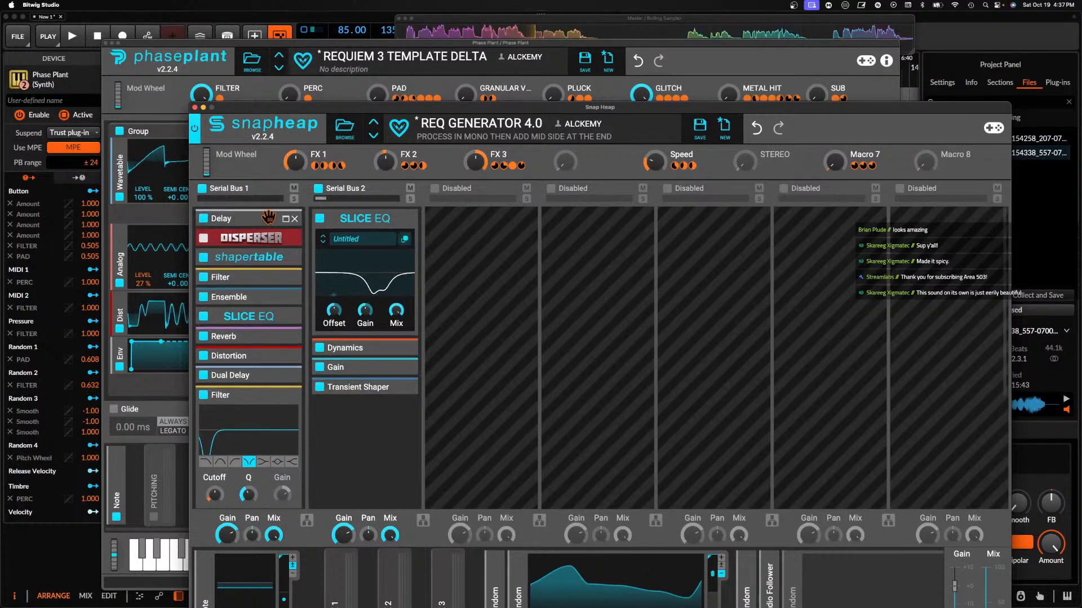
pyautogui.click(287, 219)
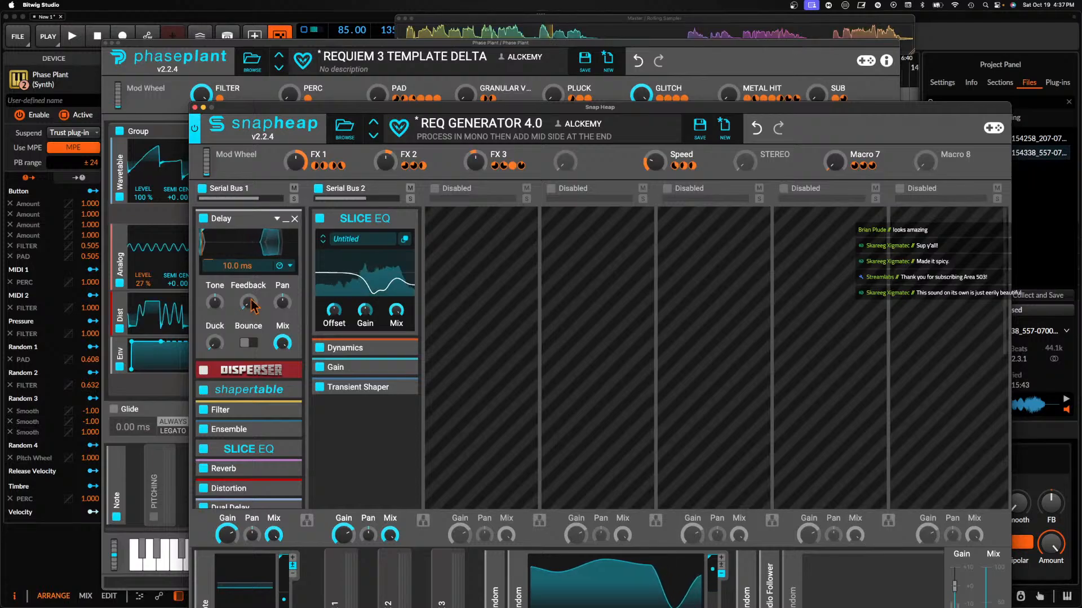
pyautogui.click(286, 220)
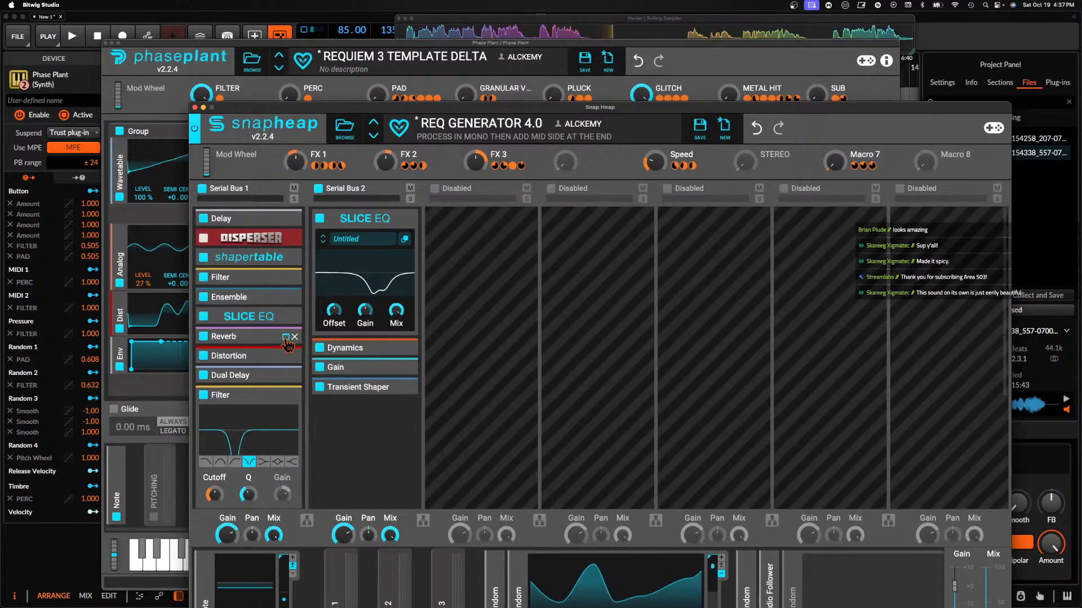
# Check the Reverb's settings and insert a Frequency Shifter between Filter and Ensemble on Serial Bus 1
pyautogui.click(251, 338)
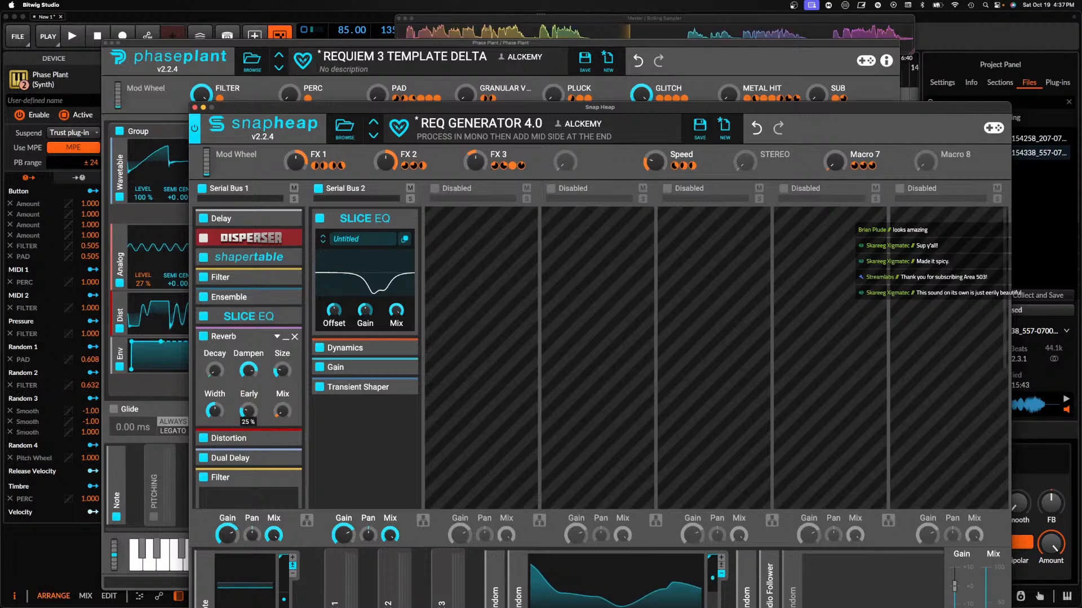
pyautogui.click(286, 338)
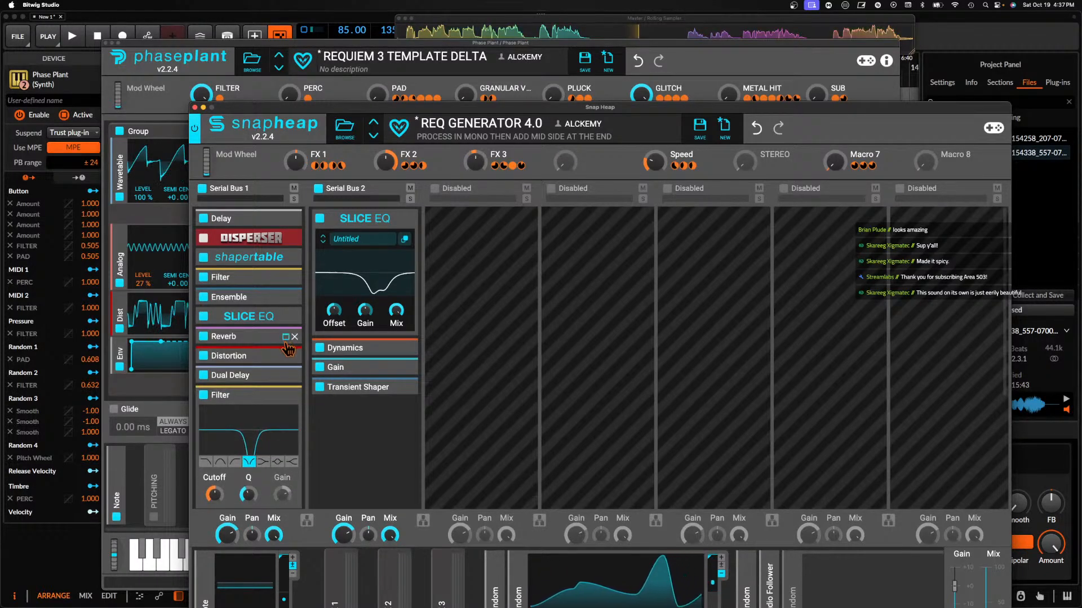
pyautogui.click(259, 293)
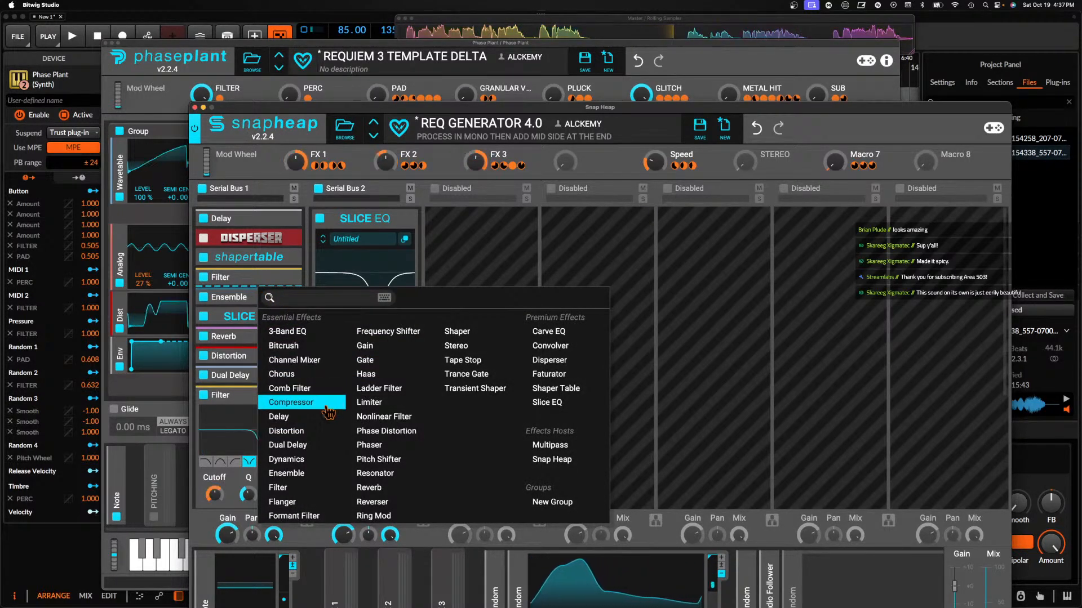
pyautogui.click(388, 331)
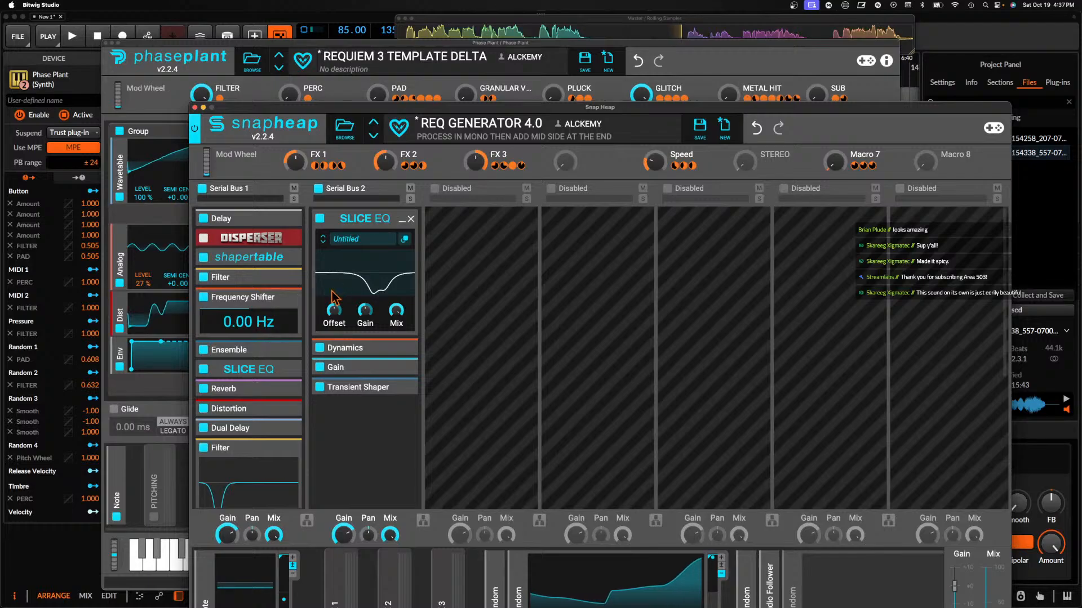
# Add a Random modulator after FX 3, use it to modulate the Frequency Shifter's shift amount, and minimize the Frequency Shifter
pyautogui.hscroll(2, 422, 597)
pyautogui.moveTo(479, 106); pyautogui.dragTo(405, 16)
pyautogui.click(360, 484)
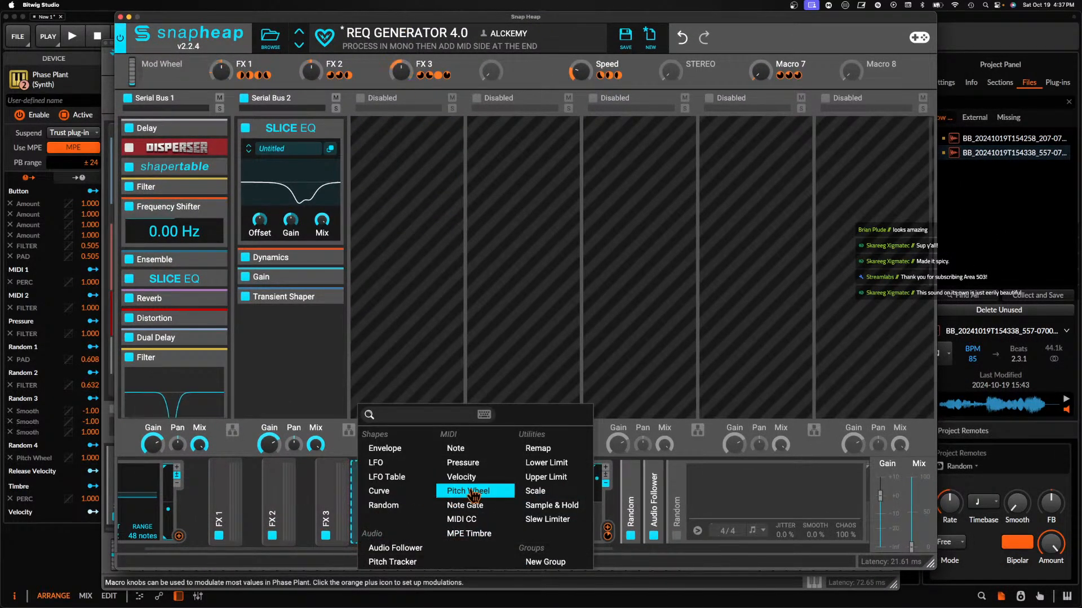
pyautogui.click(384, 506)
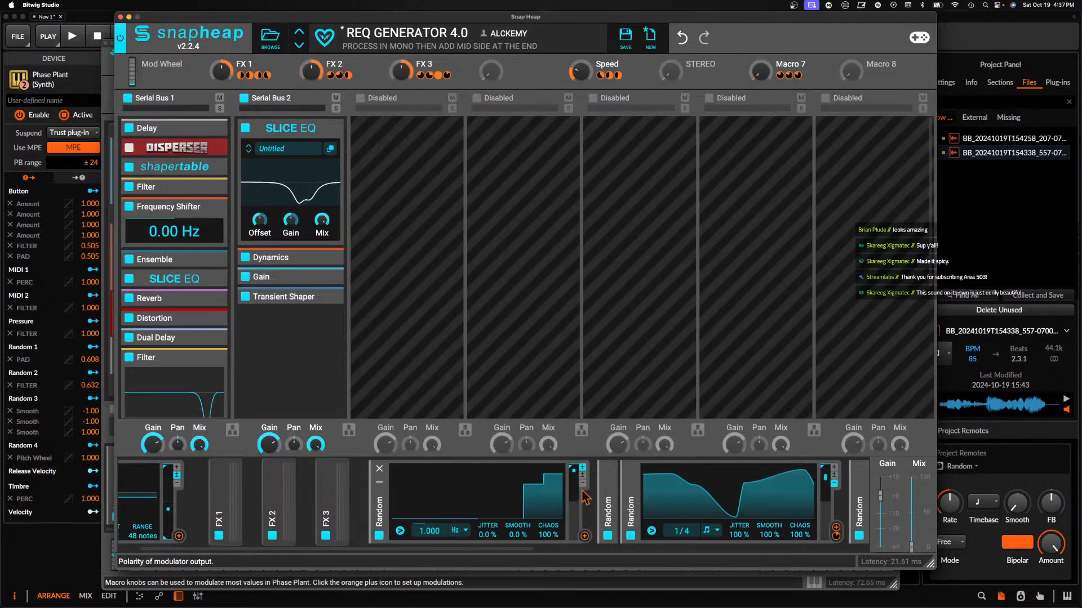
pyautogui.click(584, 536)
pyautogui.moveTo(585, 536); pyautogui.dragTo(175, 261)
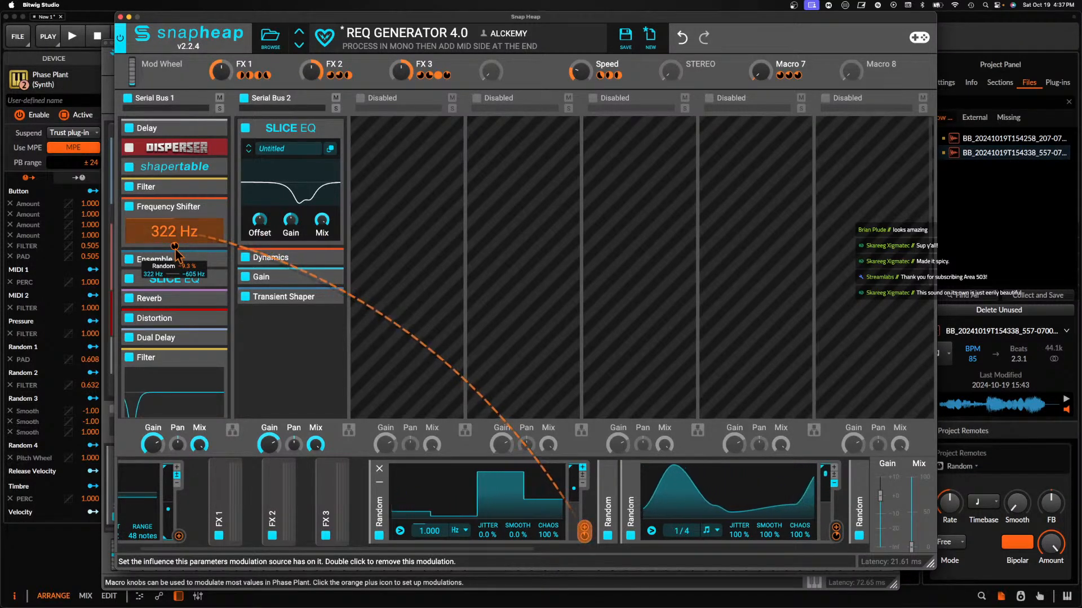
pyautogui.click(214, 212)
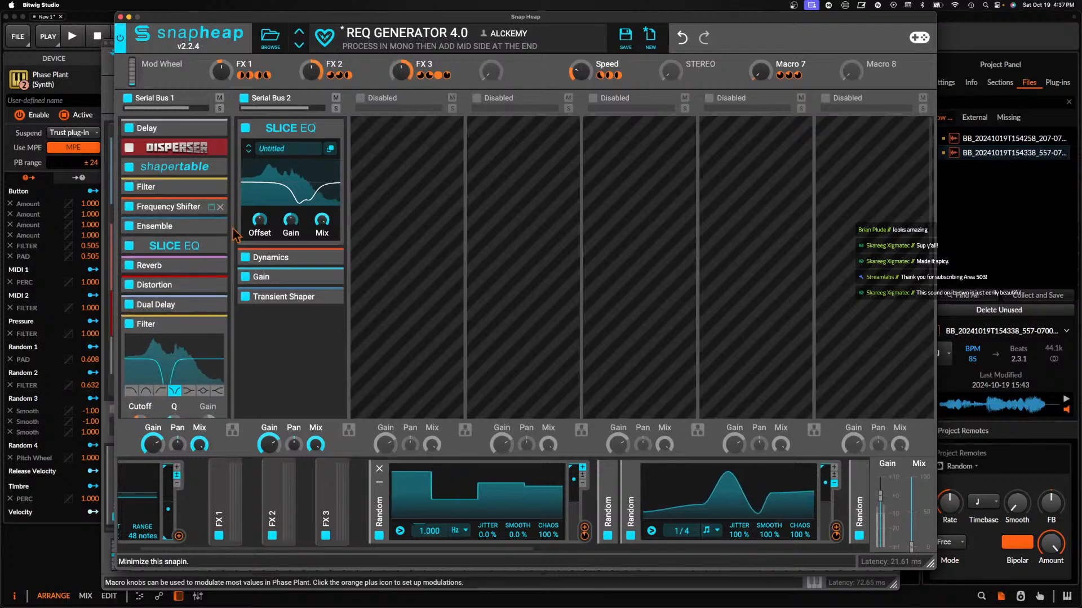
# Switch the new Random modulator to a tempo-synced rate of 4/16 and minimize it
pyautogui.click(459, 530)
pyautogui.click(457, 544)
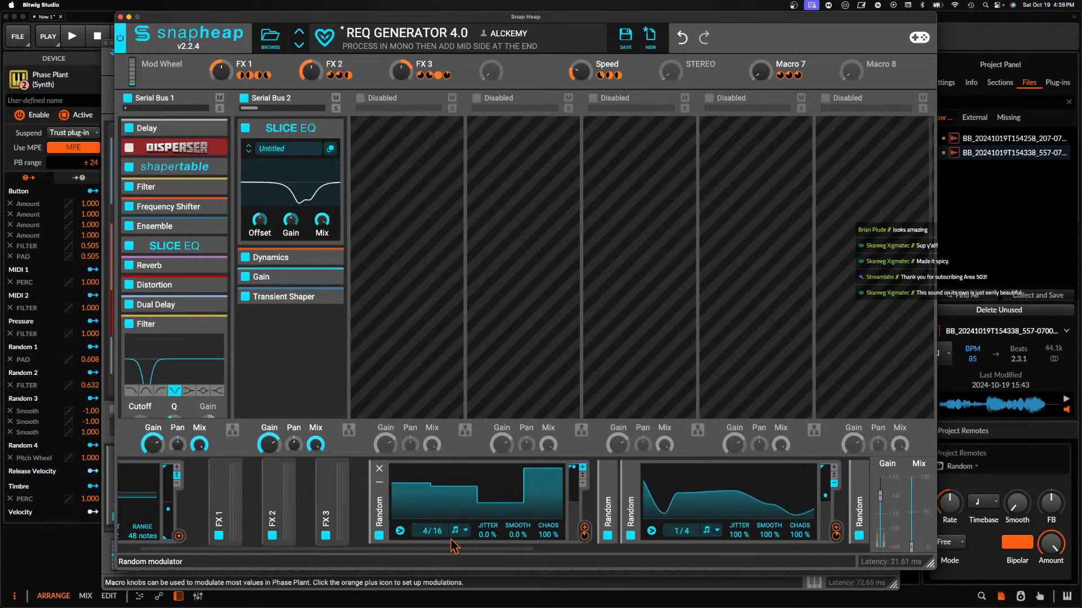
pyautogui.click(379, 480)
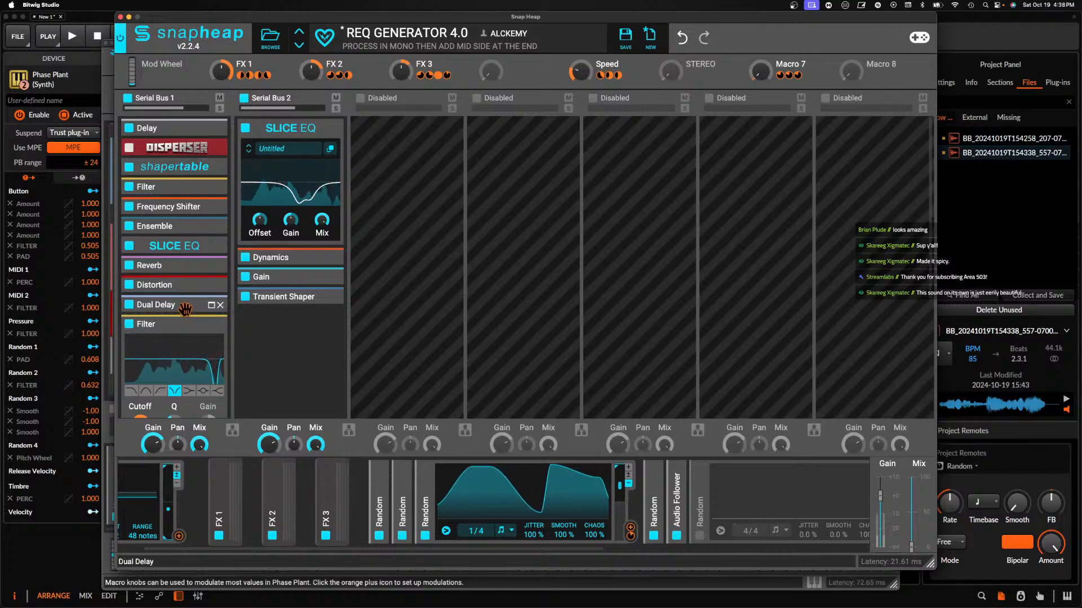
# Minimize the notch Filter and lower the downward compression ratio of Dynamics on Serial Bus 2 to 2.2:1
pyautogui.click(212, 325)
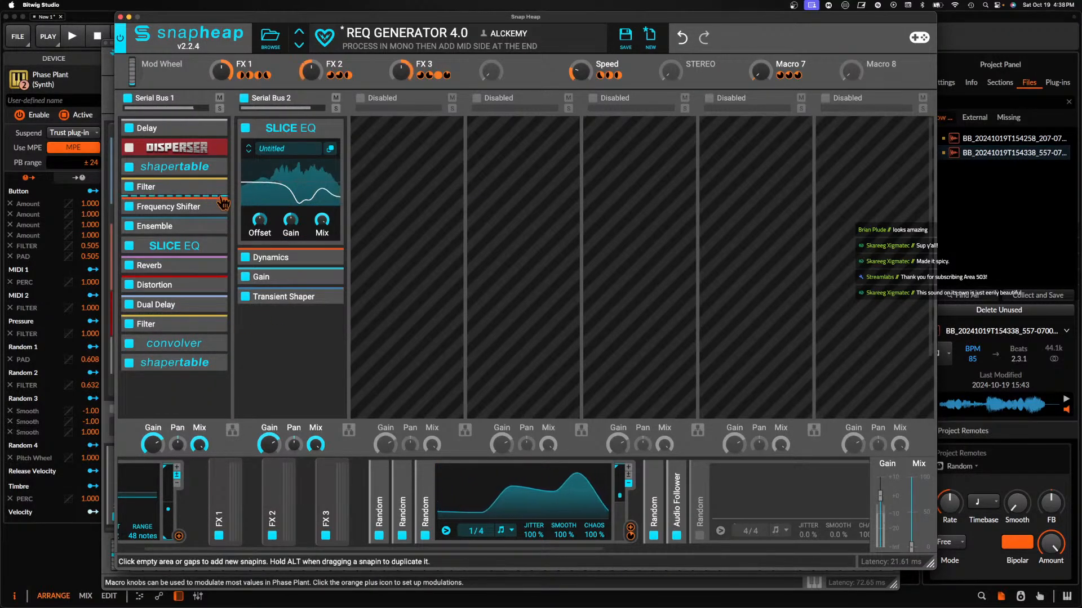
pyautogui.click(330, 257)
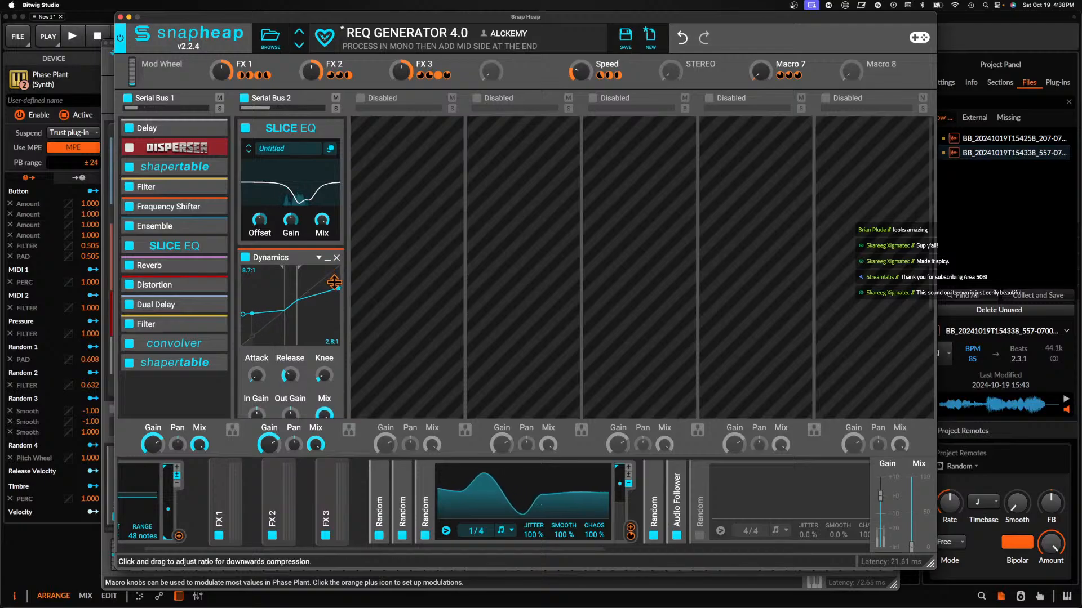
pyautogui.click(328, 261)
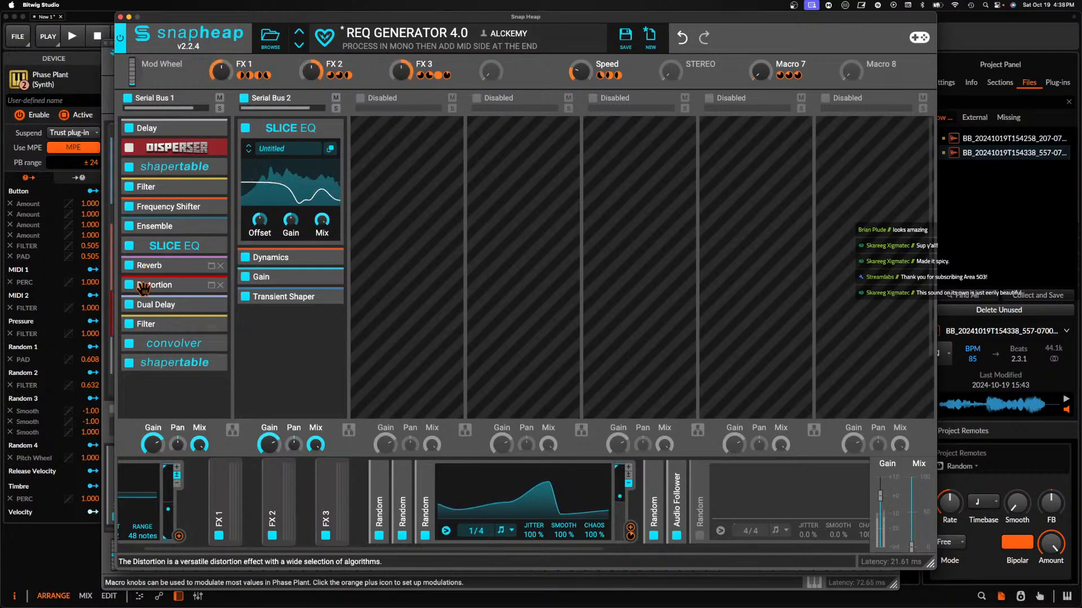
# Insert a Bitcrush between the notch Filter and Convolver and set its sample rate to 35.5 kHz
pyautogui.click(179, 334)
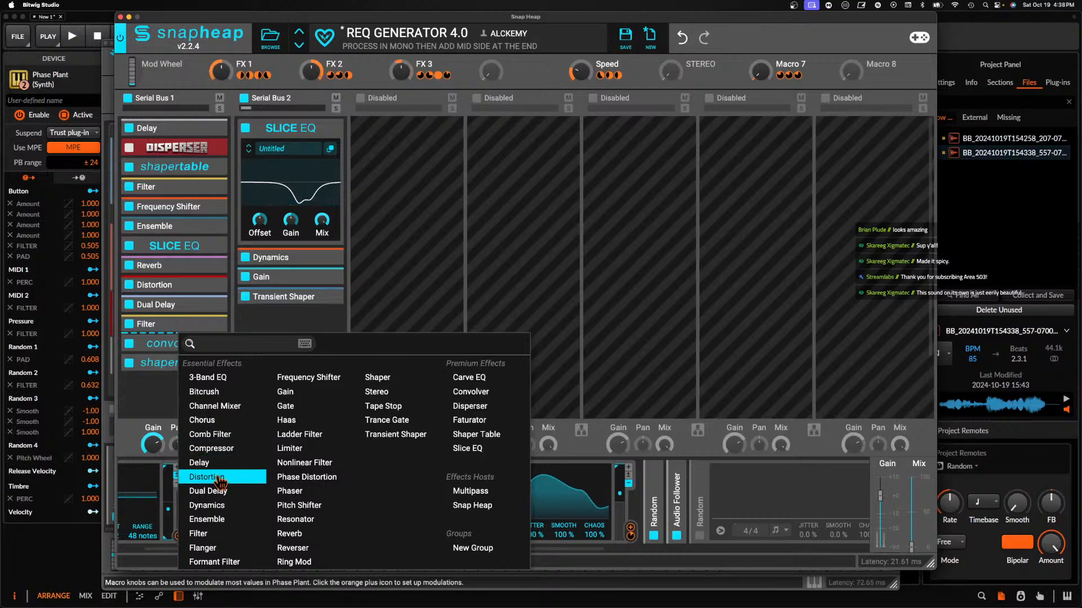
pyautogui.click(194, 392)
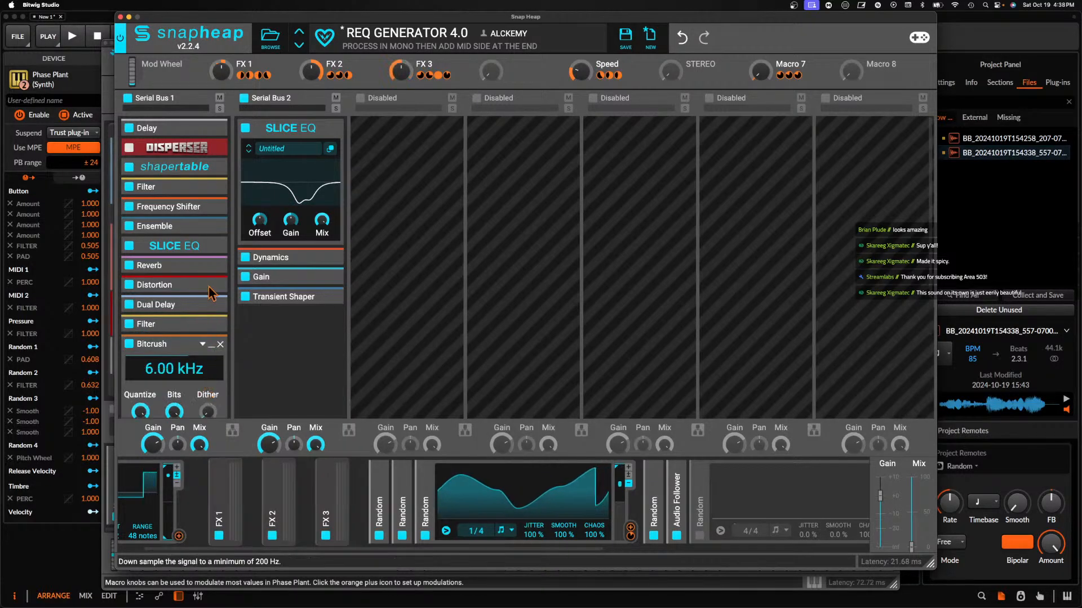
pyautogui.moveTo(174, 369); pyautogui.dragTo(174, 338)
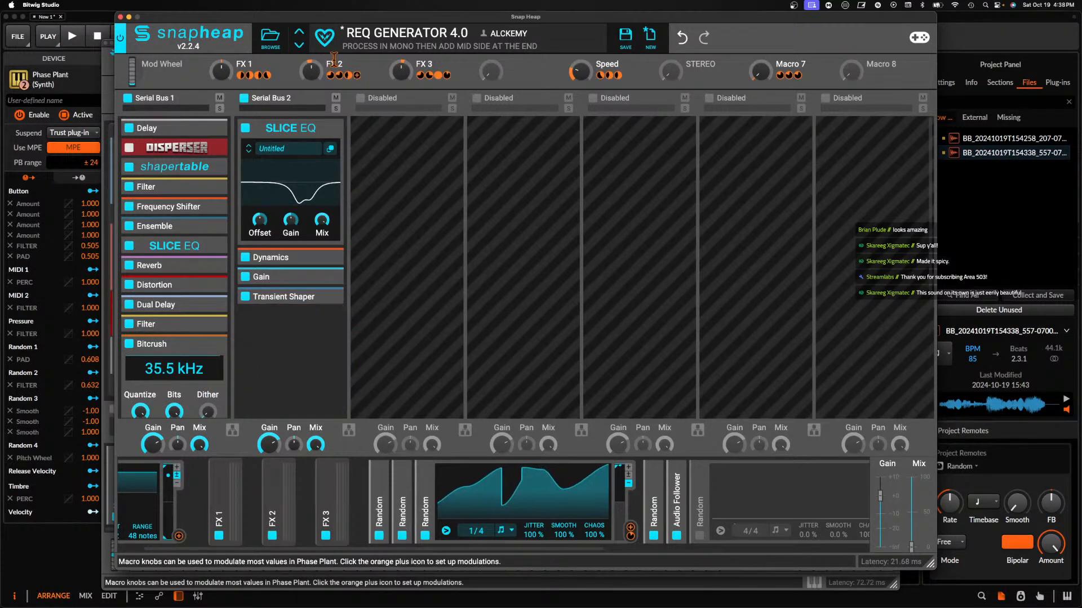
# Modulate the Bitcrush sample rate with the FX 3 macro, lower its DAC Q to about 29% and minimize it
pyautogui.scroll(-3, 452, 79)
pyautogui.moveTo(455, 75); pyautogui.dragTo(170, 307)
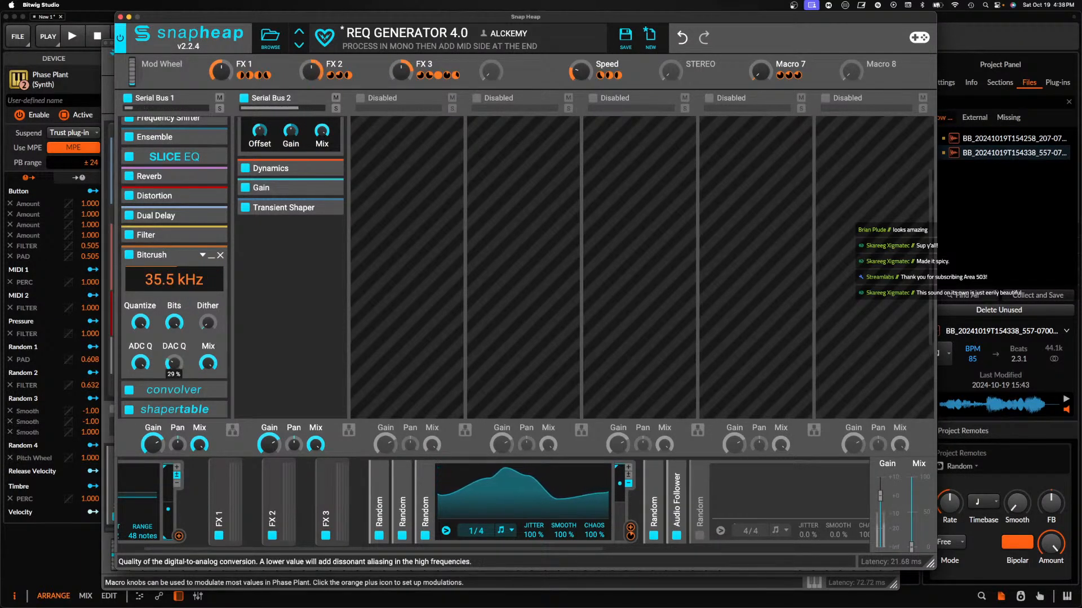
pyautogui.click(212, 259)
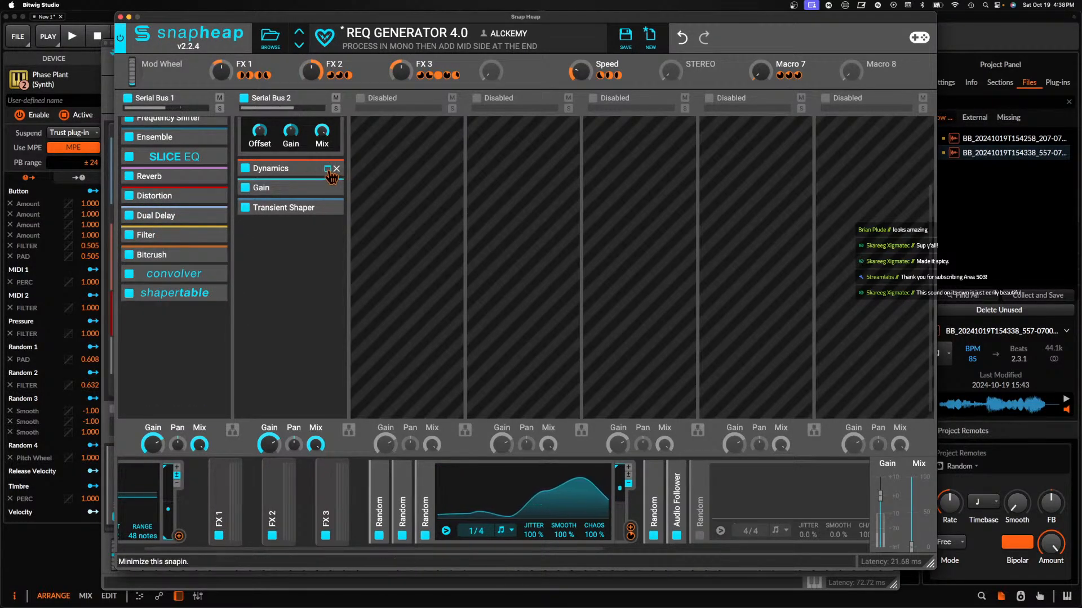
# Expand Dynamics on Serial Bus 2 to review its curve and close the effects window
pyautogui.click(337, 169)
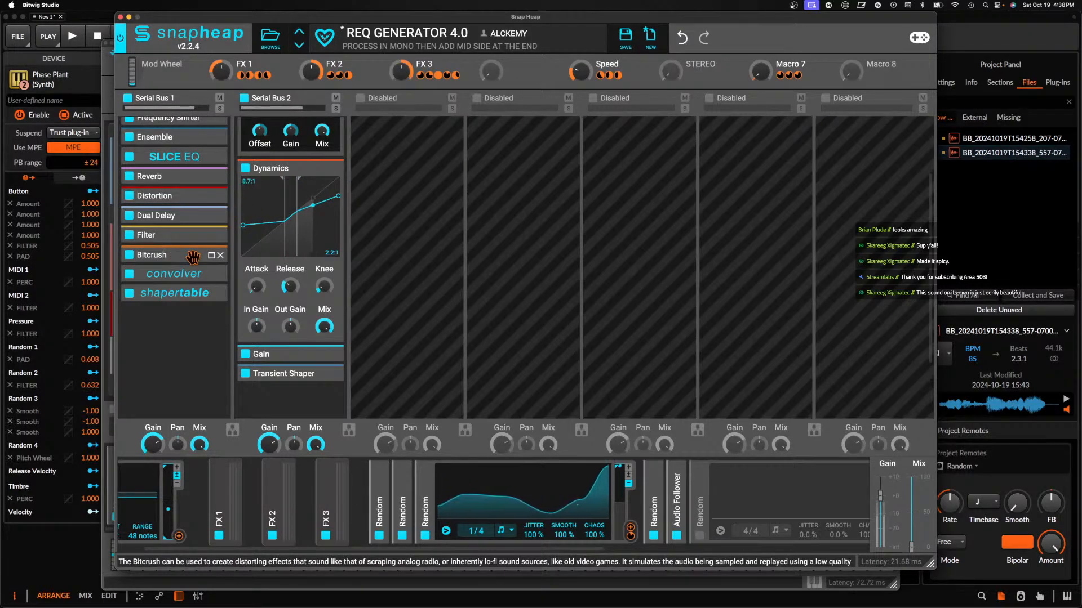
pyautogui.scroll(3, 193, 257)
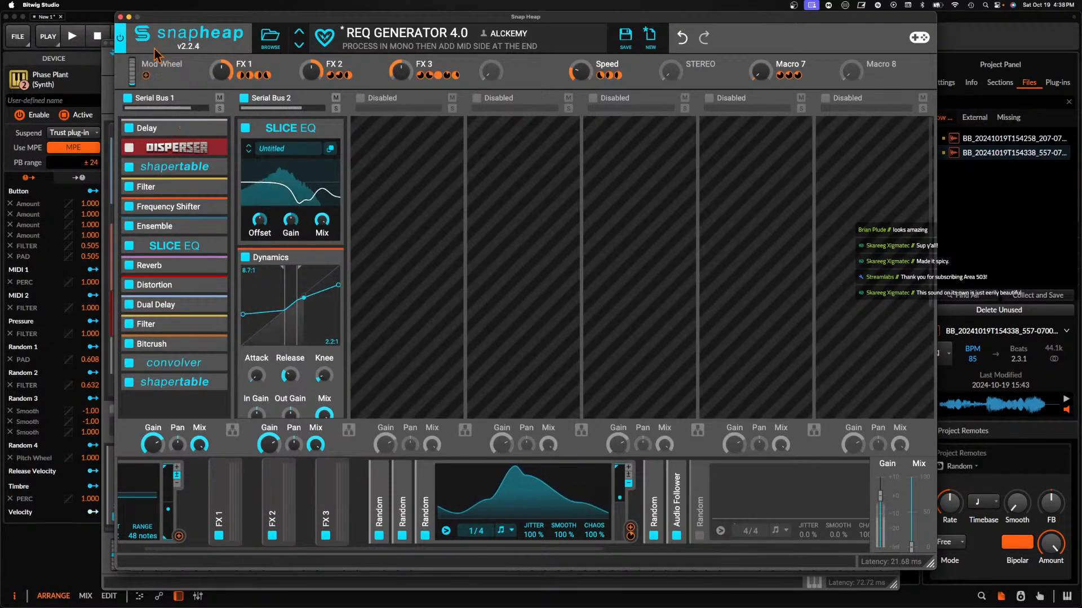
pyautogui.click(120, 17)
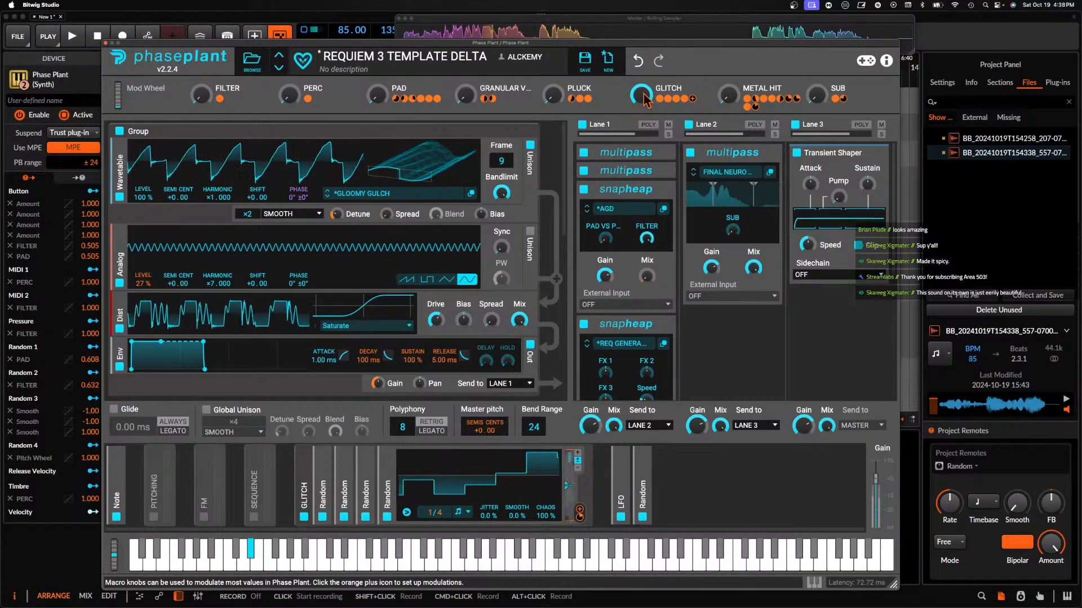
# Reopen the REQ GENERATOR 4.0 effects, minimize Dynamics, delete the Gain from Serial Bus 2 and close the window
pyautogui.click(664, 344)
pyautogui.moveTo(555, 312); pyautogui.dragTo(497, 141)
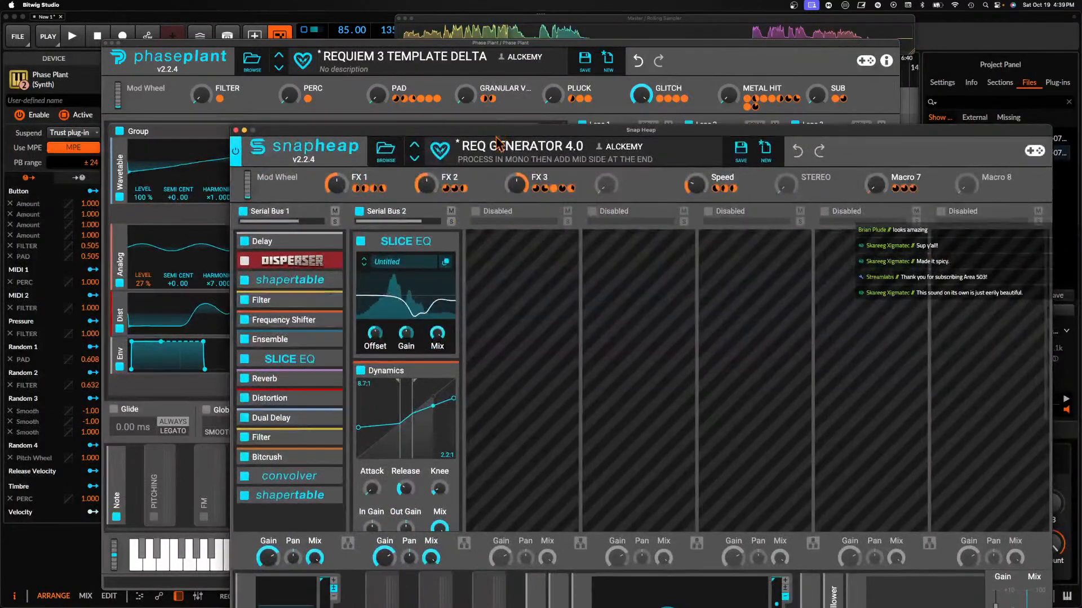
pyautogui.click(443, 371)
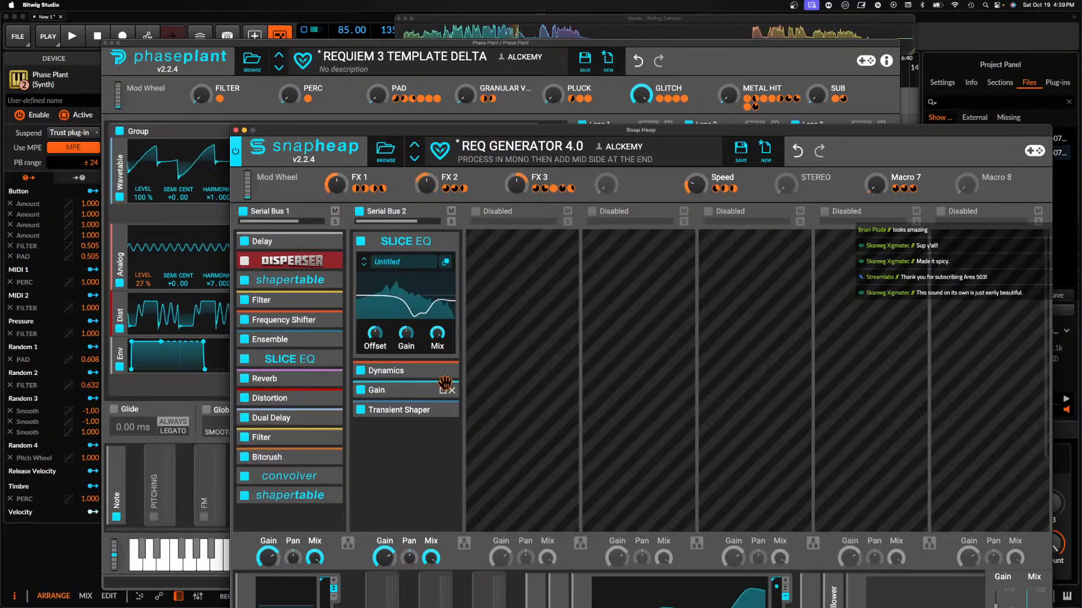
pyautogui.click(443, 391)
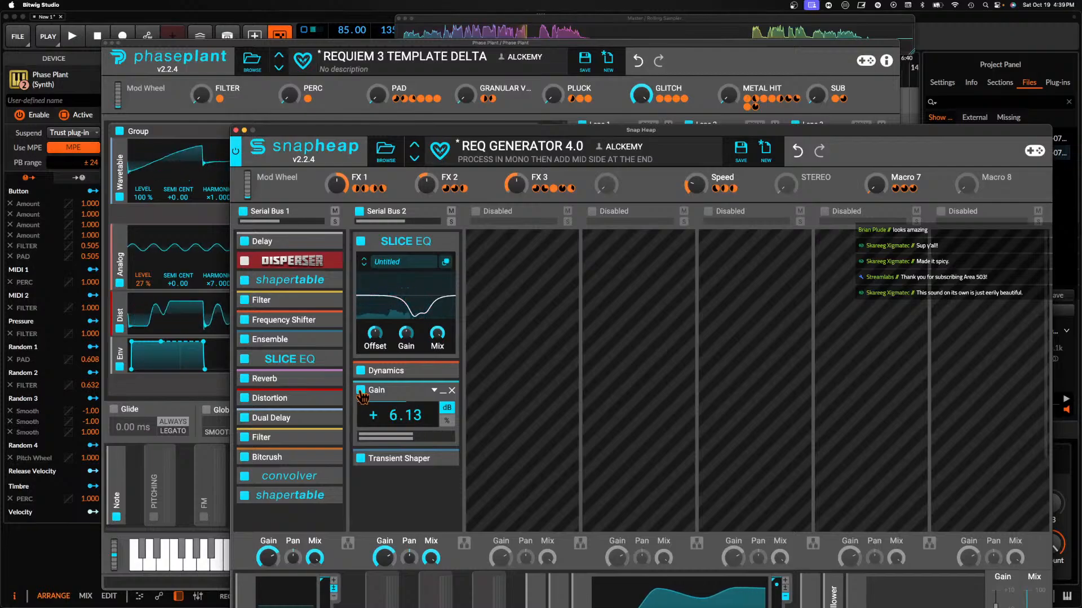
pyautogui.click(452, 390)
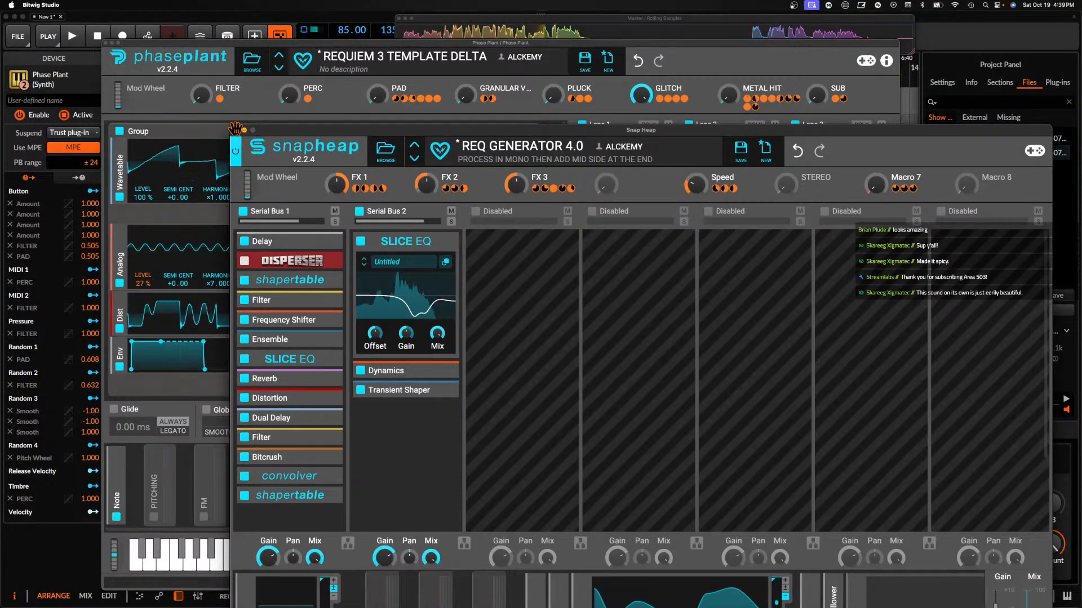
pyautogui.click(236, 130)
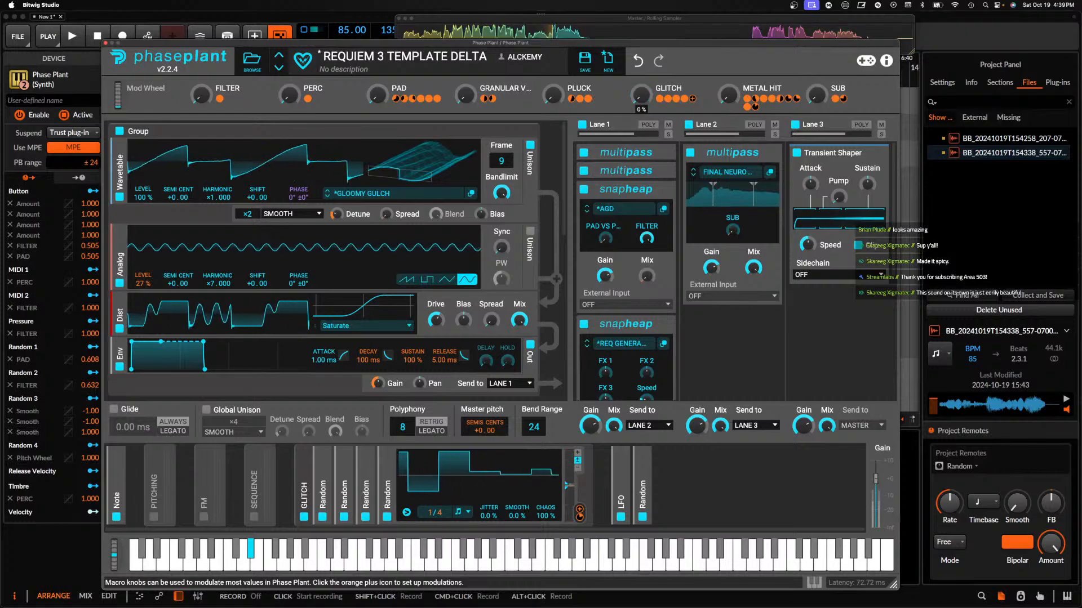
# Turn the FILTER macro fully up and sweep the GLITCH macro, leaving it at 100%
pyautogui.moveTo(201, 95); pyautogui.dragTo(201, 80)
pyautogui.moveTo(641, 95); pyautogui.dragTo(641, 169)
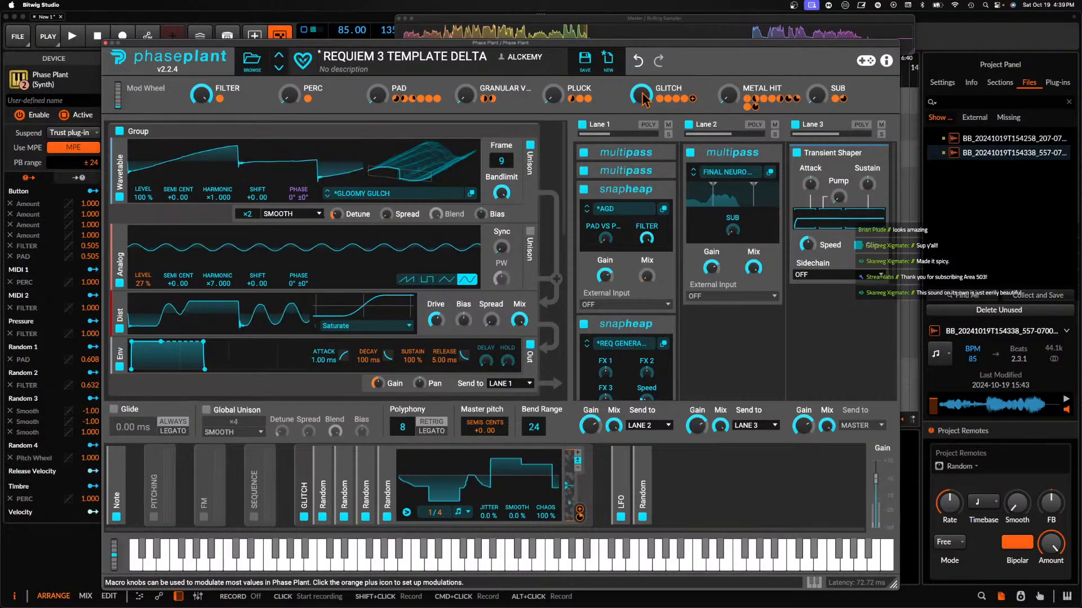
pyautogui.moveTo(641, 95); pyautogui.dragTo(645, 163)
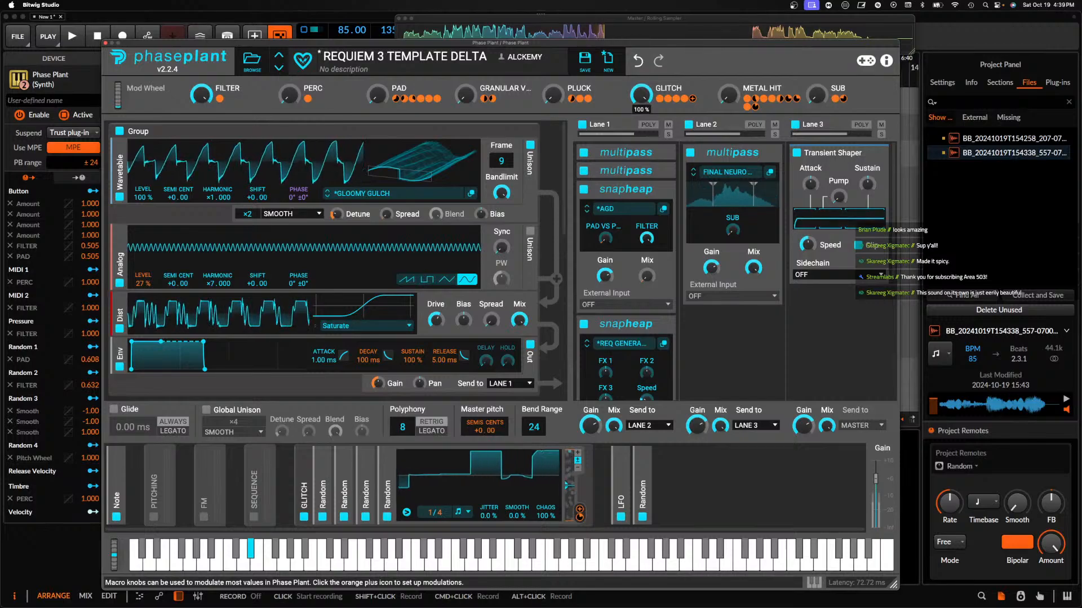
# Turn the GLITCH and FILTER macros fully down and turn the METAL HIT macro fully up
pyautogui.moveTo(641, 94); pyautogui.dragTo(641, 99)
pyautogui.moveTo(201, 95); pyautogui.dragTo(201, 169)
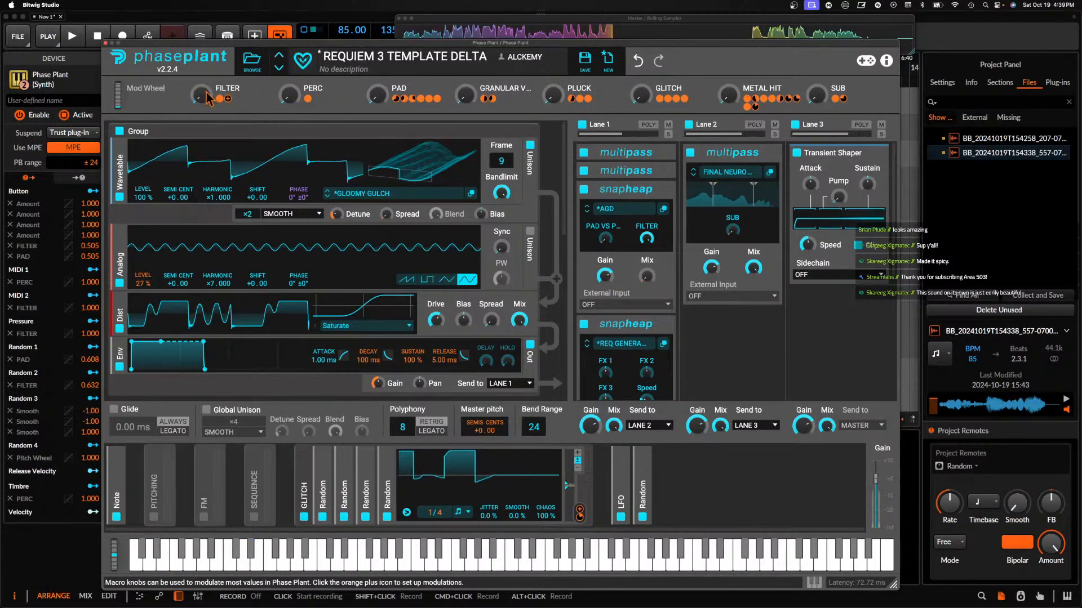
pyautogui.moveTo(335, 43); pyautogui.dragTo(289, 21)
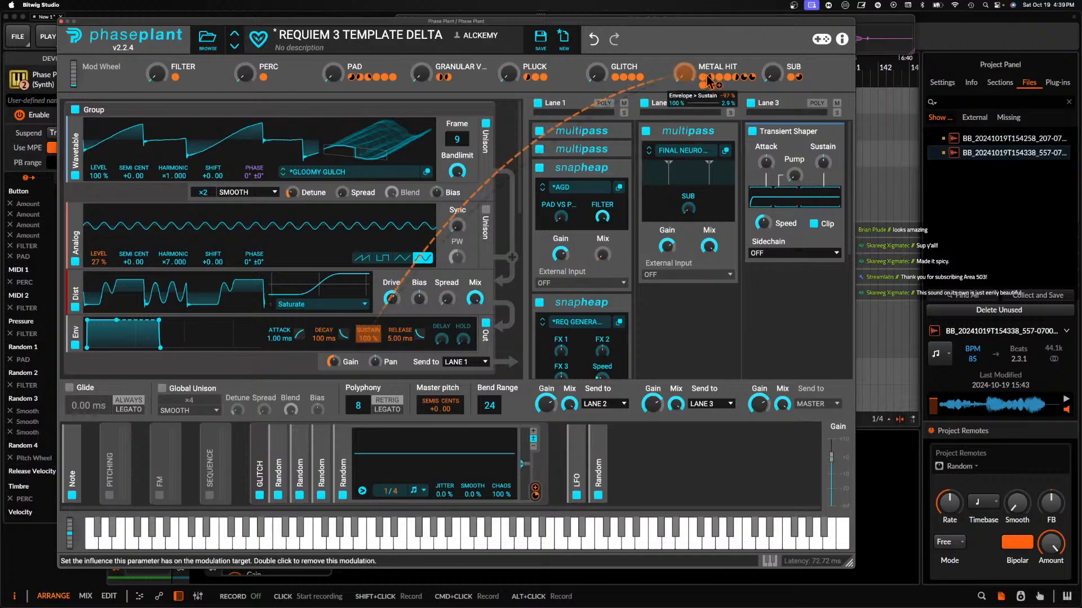
pyautogui.moveTo(683, 76); pyautogui.dragTo(683, 11)
# Open the METAL HIT Snap Heap at the end of Lane 1 and place its window beside the synth's generators
pyautogui.scroll(-10, 627, 301)
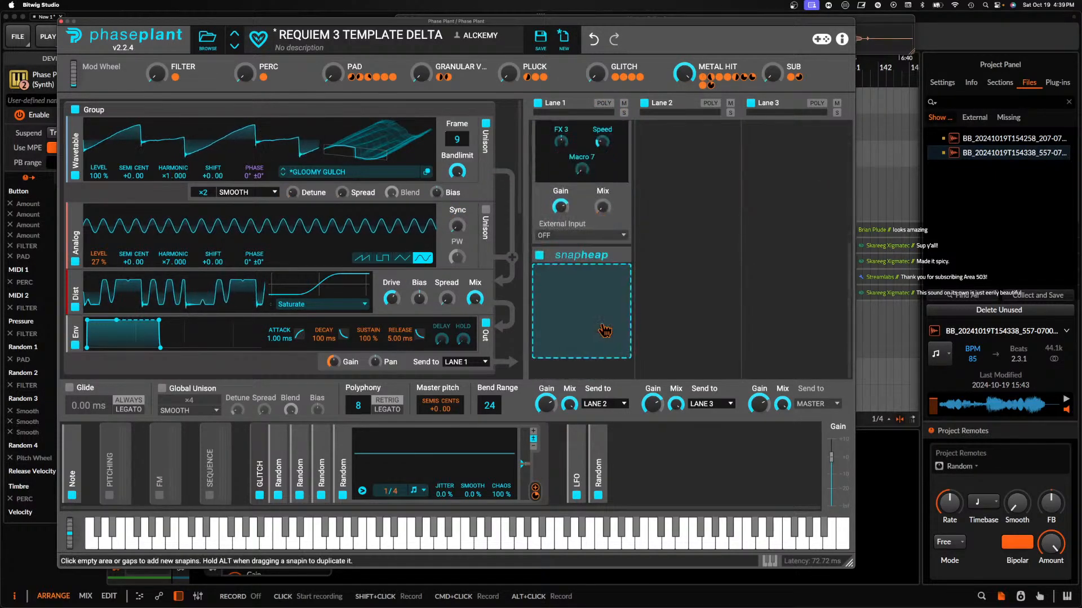
pyautogui.click(616, 258)
pyautogui.click(619, 275)
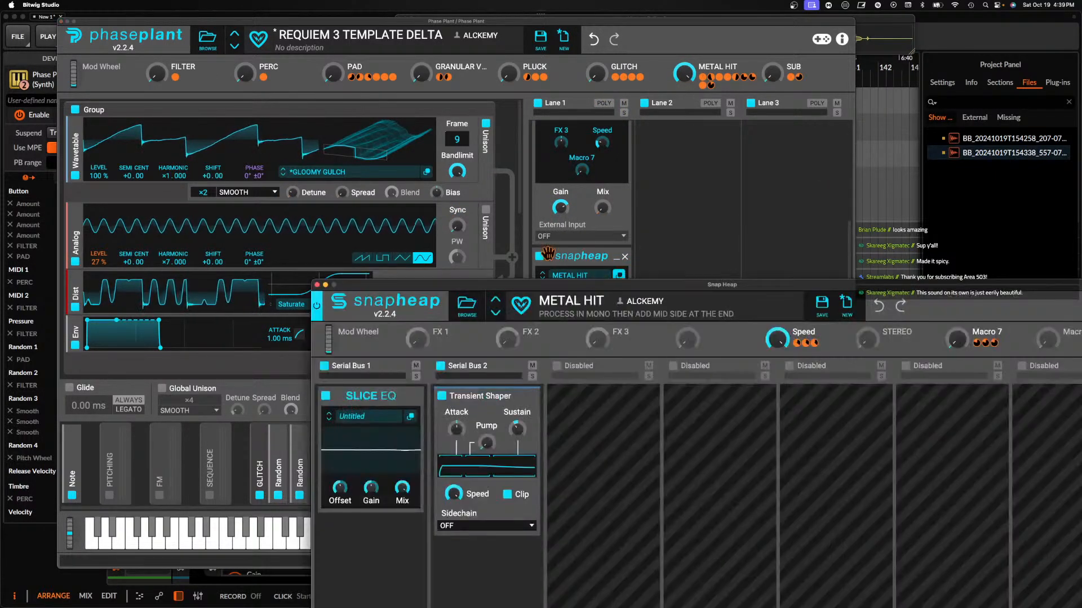
pyautogui.moveTo(534, 287); pyautogui.dragTo(744, 113)
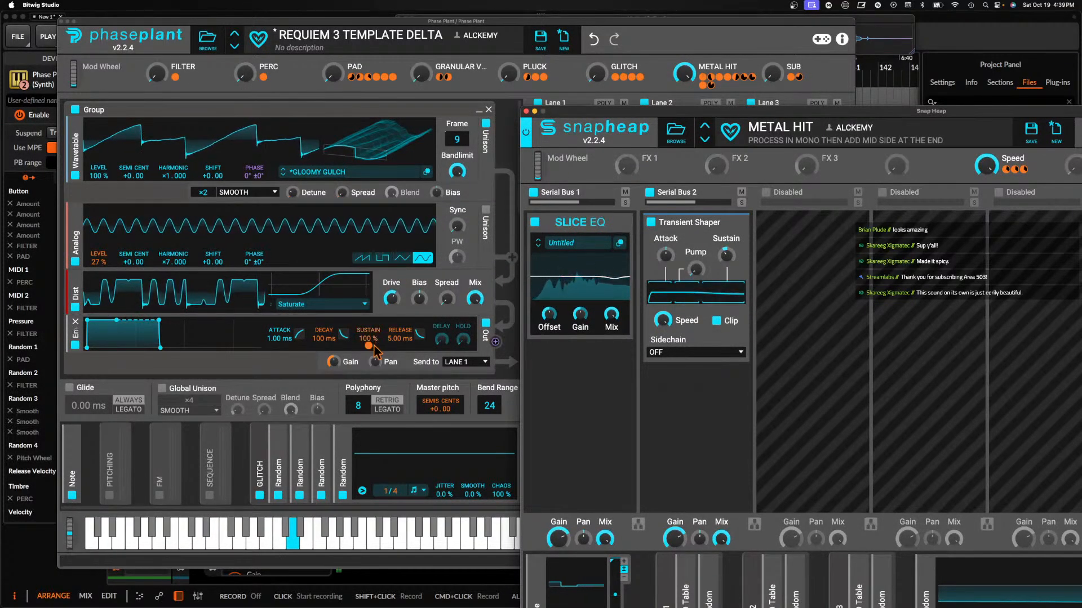
# Check the macro modulations on the envelope's Sustain and Decay and on the wavetable's unison Detune
pyautogui.moveTo(369, 349)
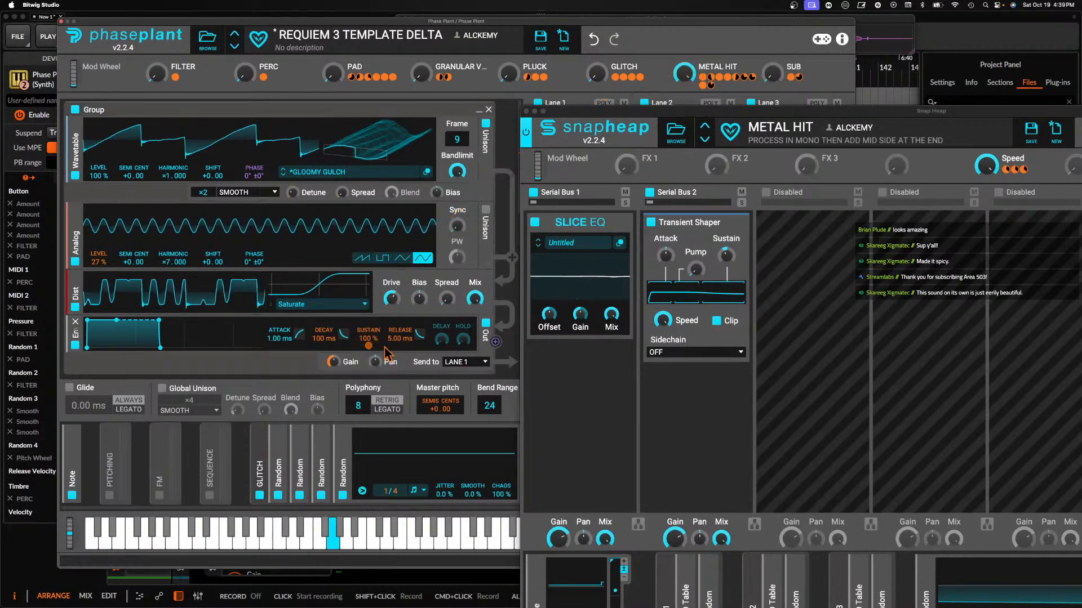
pyautogui.moveTo(328, 345)
pyautogui.moveTo(326, 344); pyautogui.dragTo(326, 348)
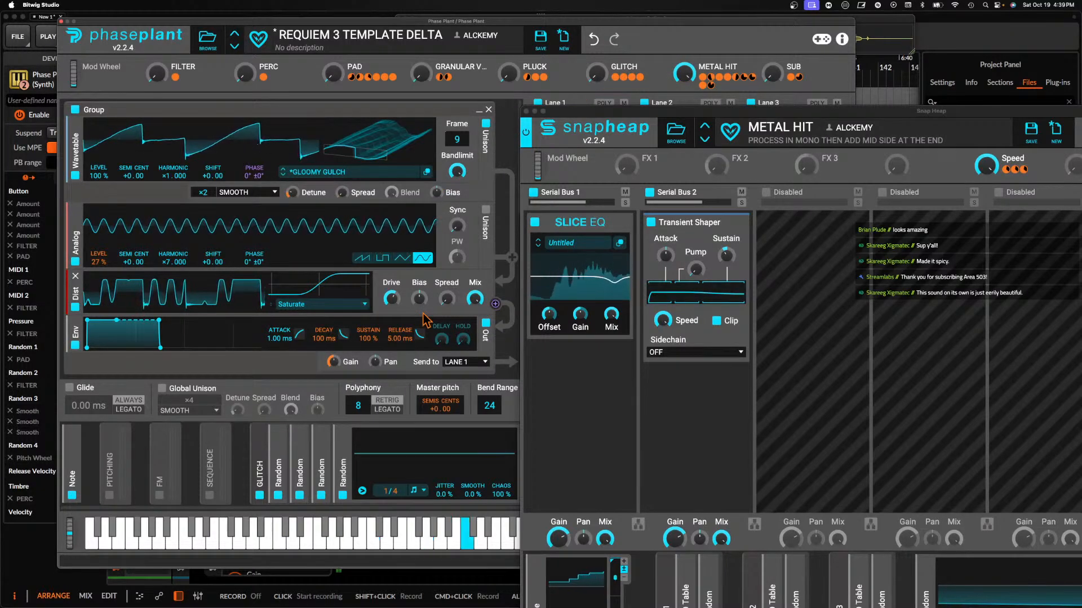
pyautogui.moveTo(295, 202)
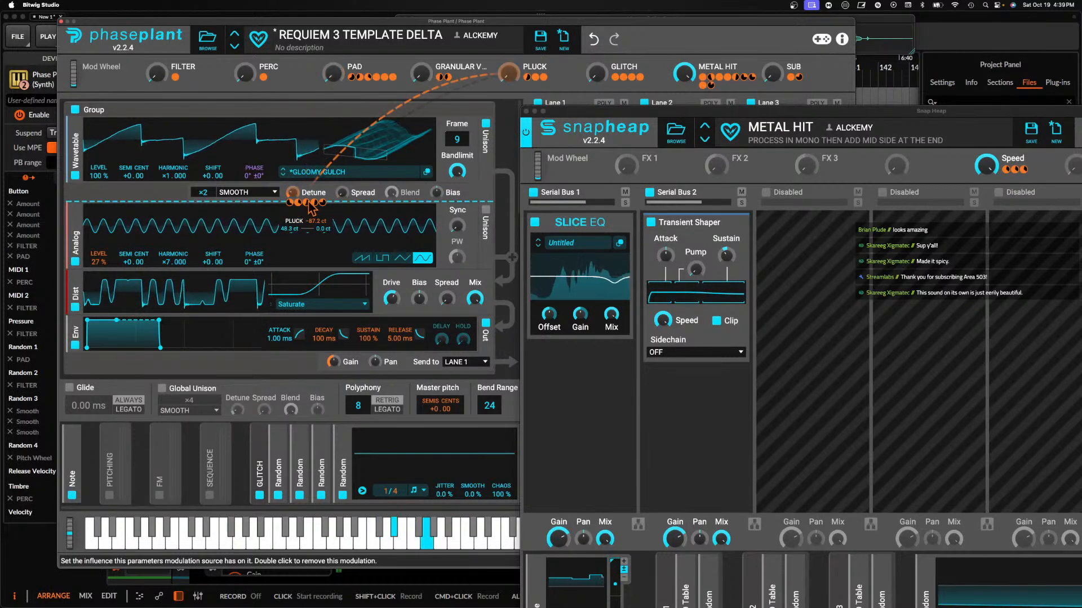
pyautogui.moveTo(315, 204); pyautogui.dragTo(317, 210)
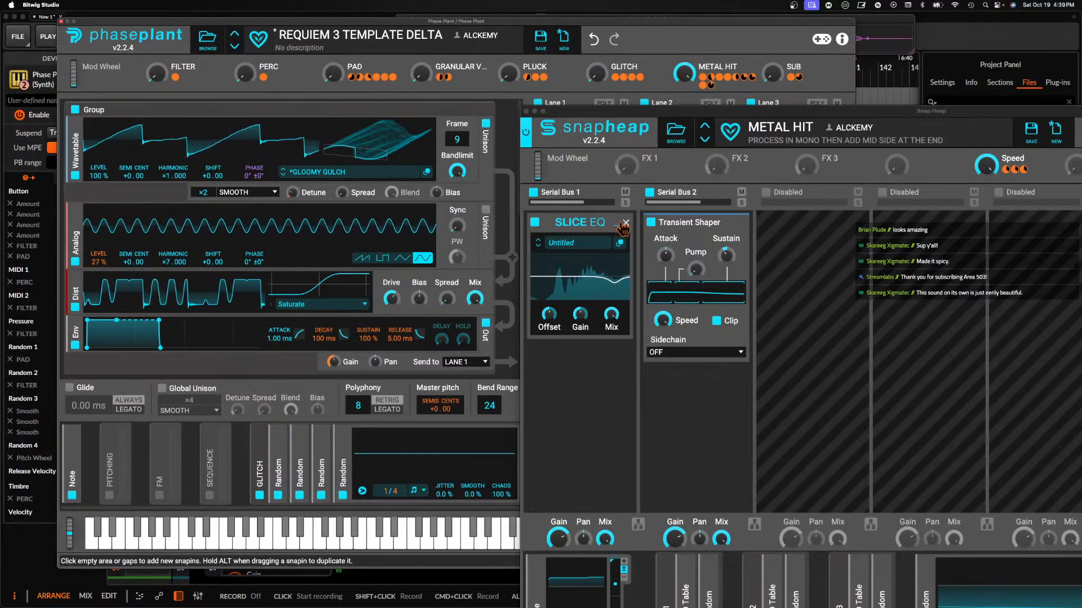
# Minimize the Slice EQ on Serial Bus 1, insert a Faturator above it, raise the Faturator's Color and minimize it
pyautogui.click(617, 229)
pyautogui.click(600, 214)
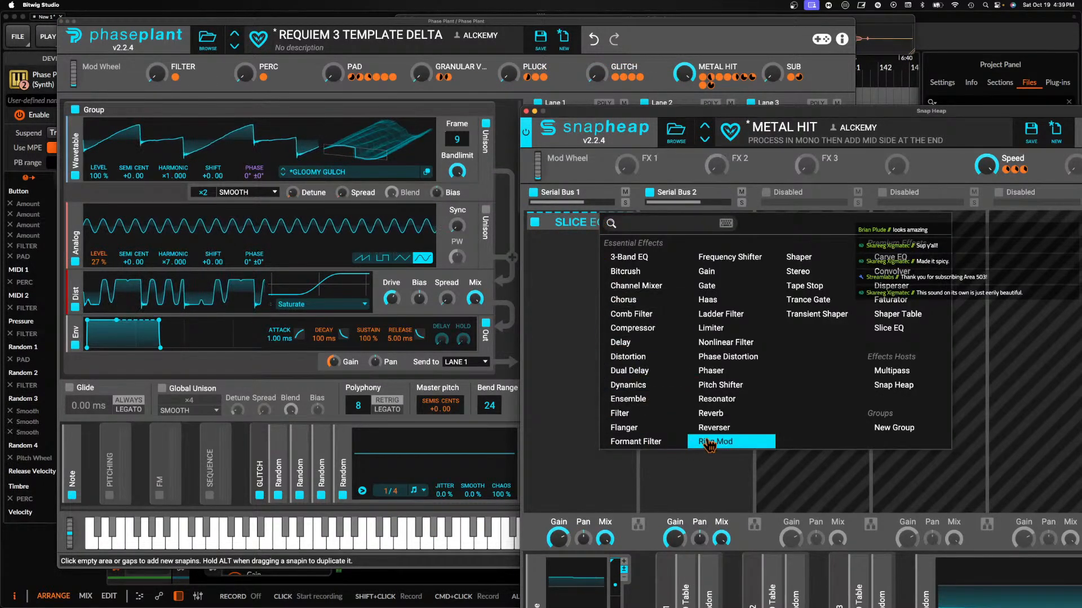
pyautogui.click(890, 299)
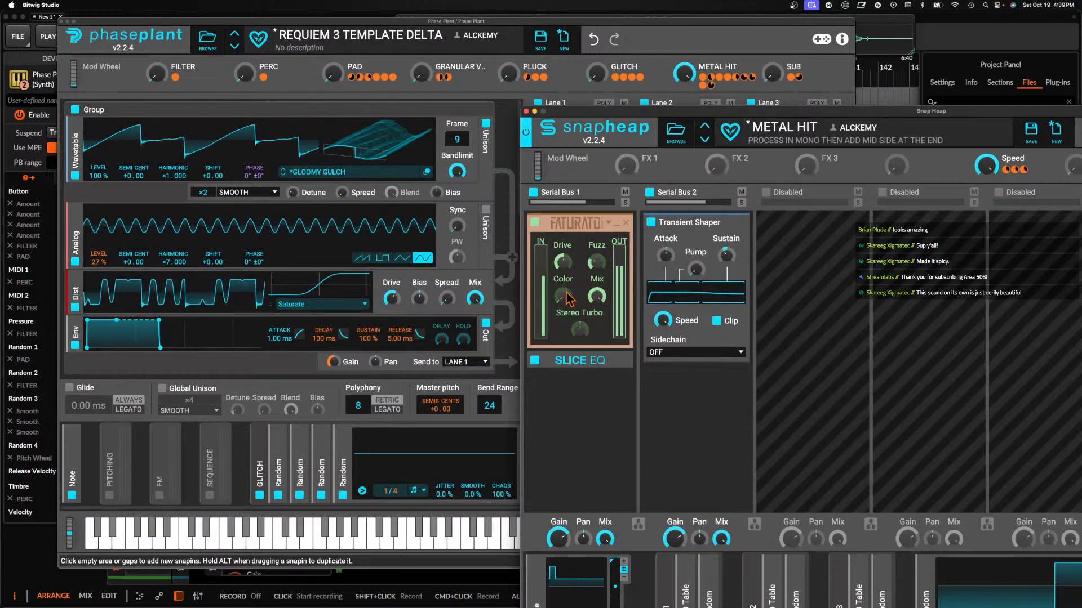
pyautogui.moveTo(566, 293); pyautogui.dragTo(567, 262)
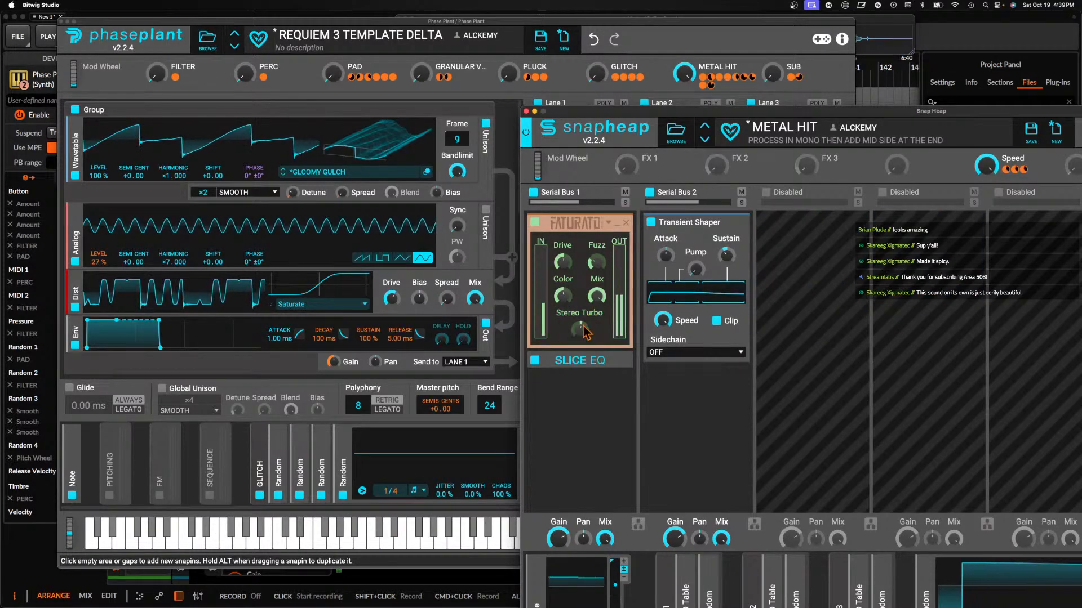
pyautogui.click(616, 229)
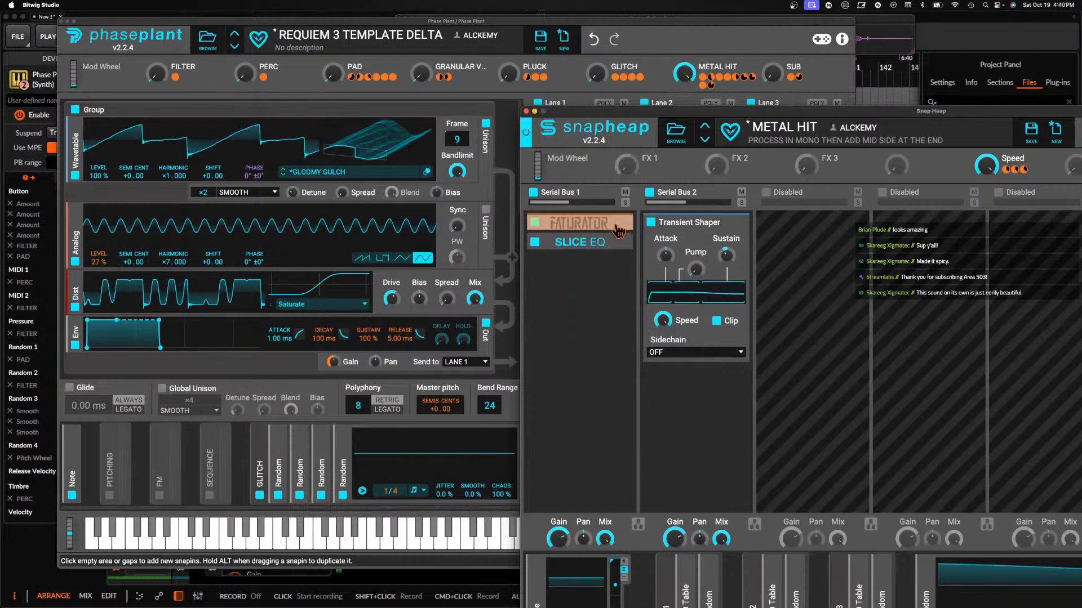
# Set the METAL HIT macro's modulation of the wavetable Detune to -152.6 ct and dismiss the effects list
pyautogui.click(587, 241)
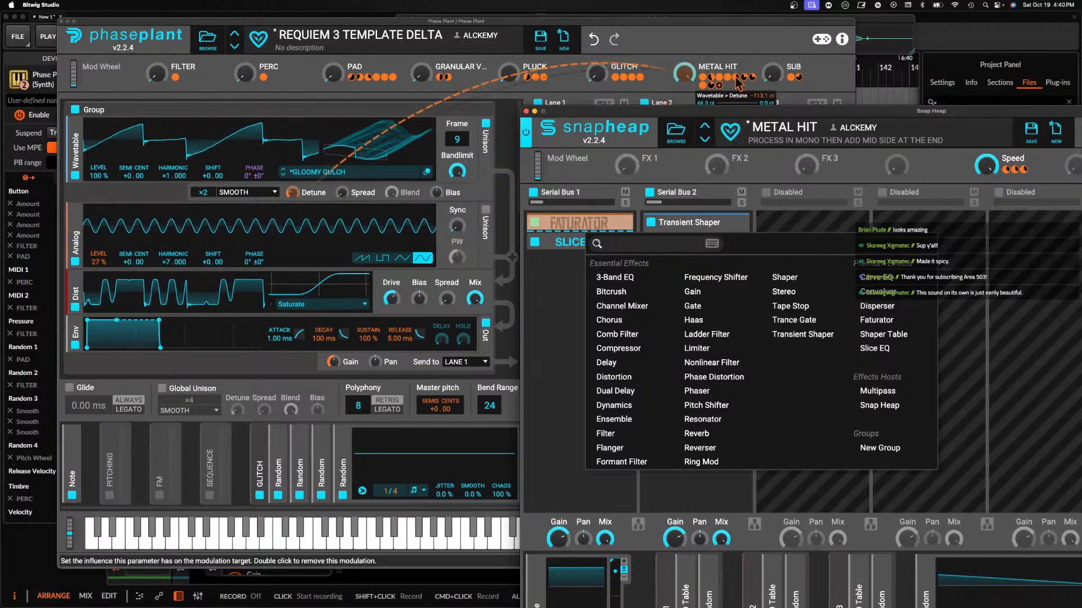
pyautogui.moveTo(737, 83); pyautogui.dragTo(737, 87)
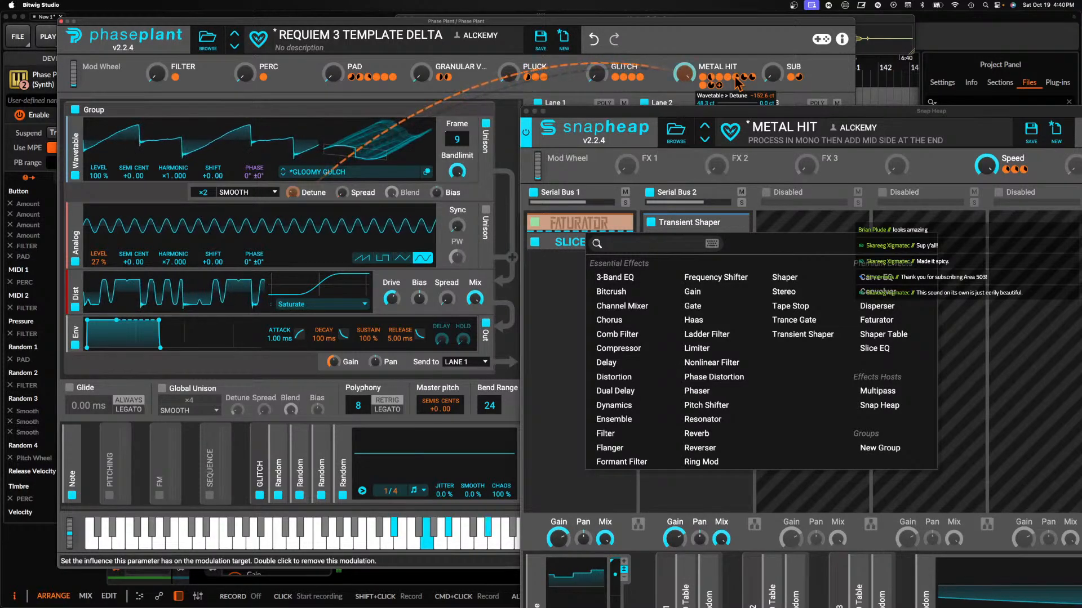
pyautogui.click(562, 273)
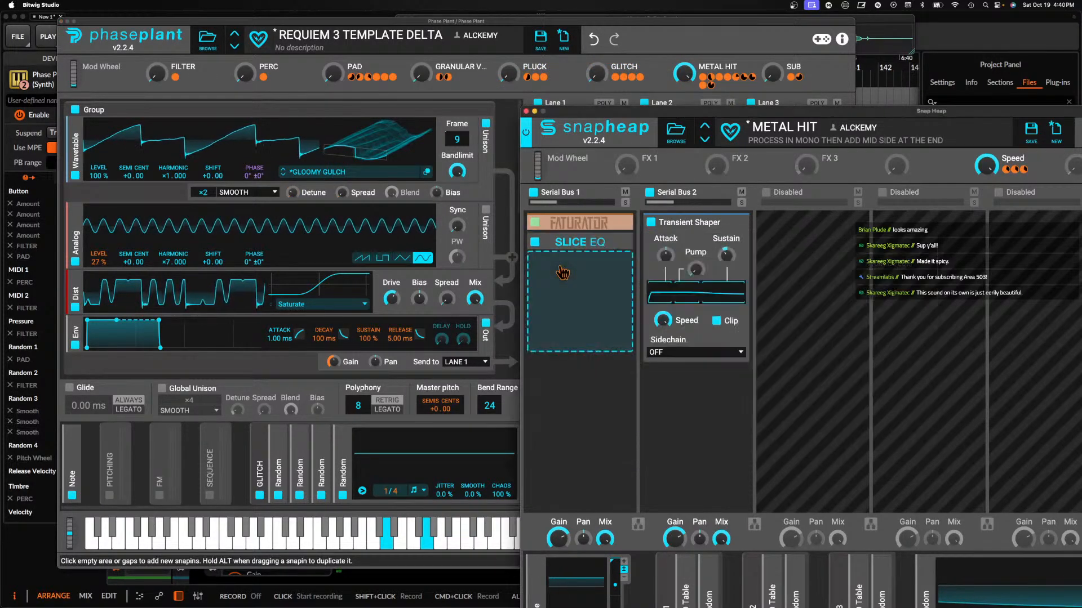
# Add a Delay below the Slice EQ on Serial Bus 1, set its time to 17.9 ms and minimize it
pyautogui.click(562, 272)
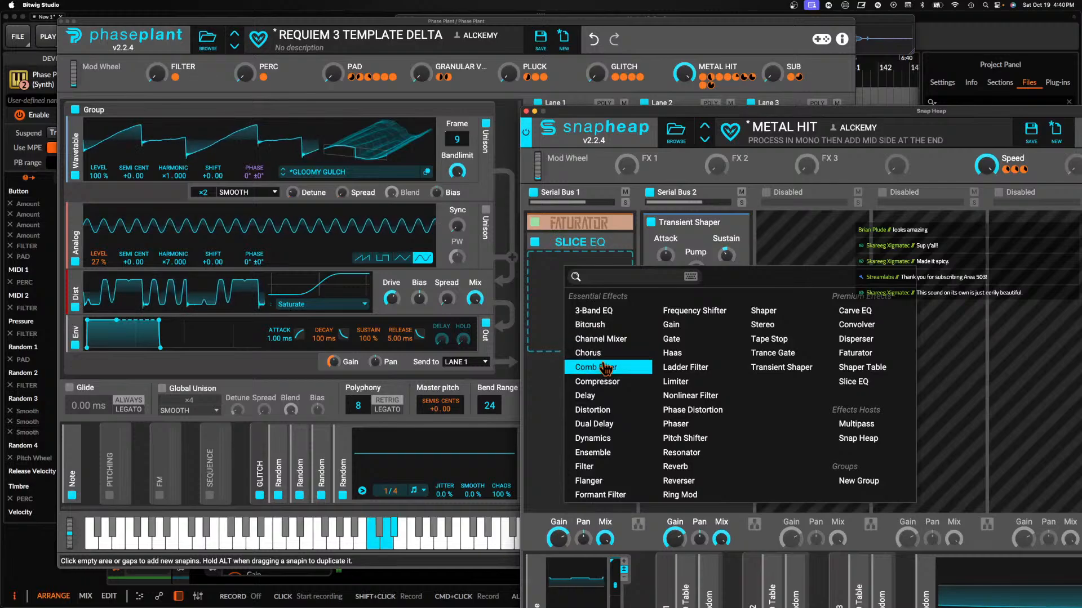
pyautogui.click(597, 395)
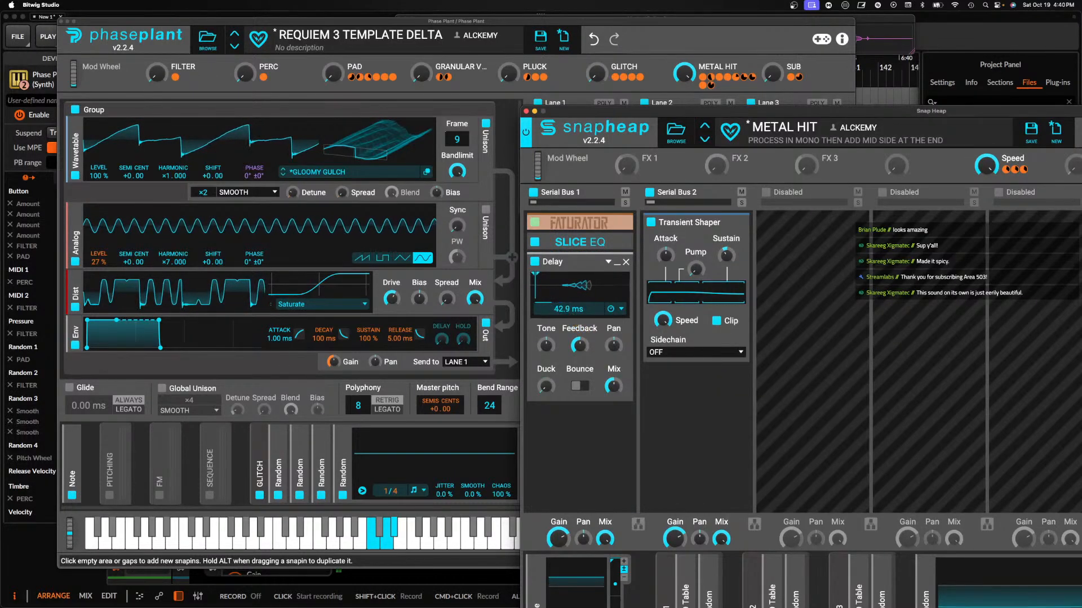
pyautogui.moveTo(569, 312); pyautogui.dragTo(569, 317)
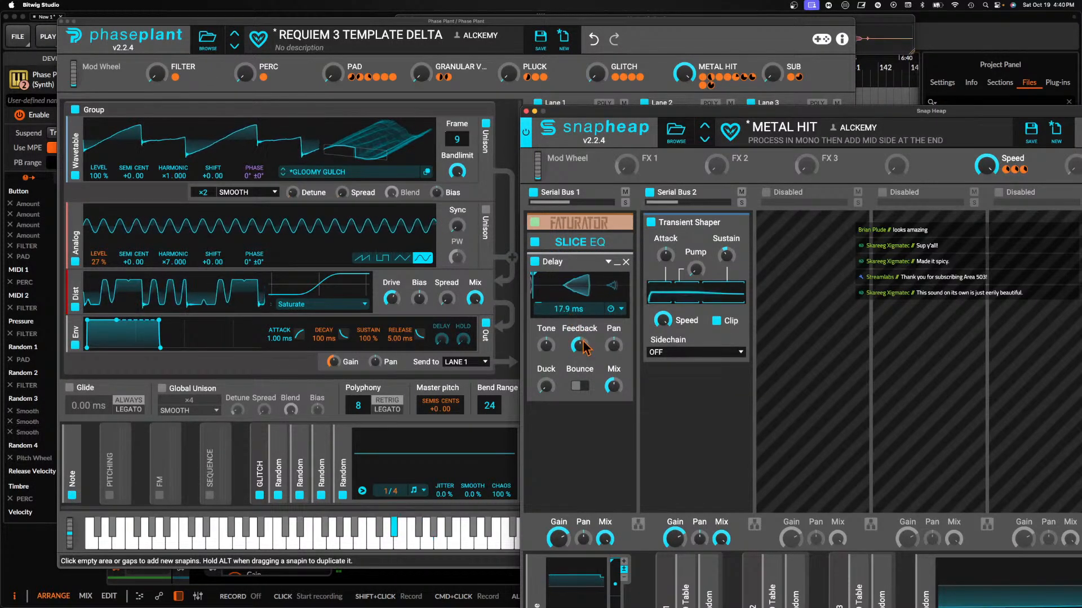
pyautogui.click(617, 262)
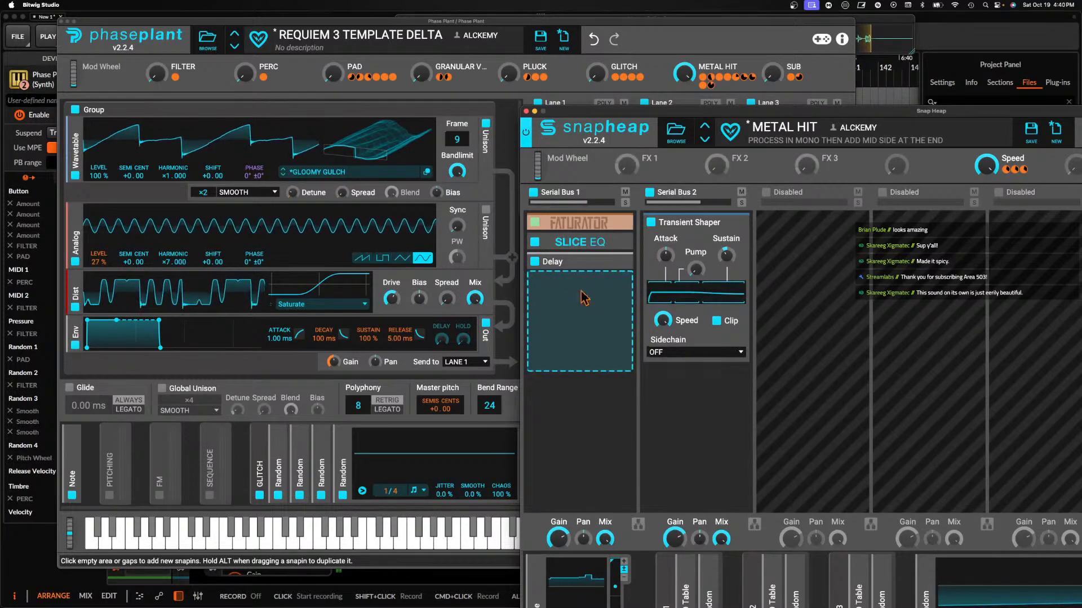
# Add a Shaper Table below the Delay, then lower the Delay's Feedback and minimize the Delay again
pyautogui.click(584, 297)
pyautogui.click(749, 366)
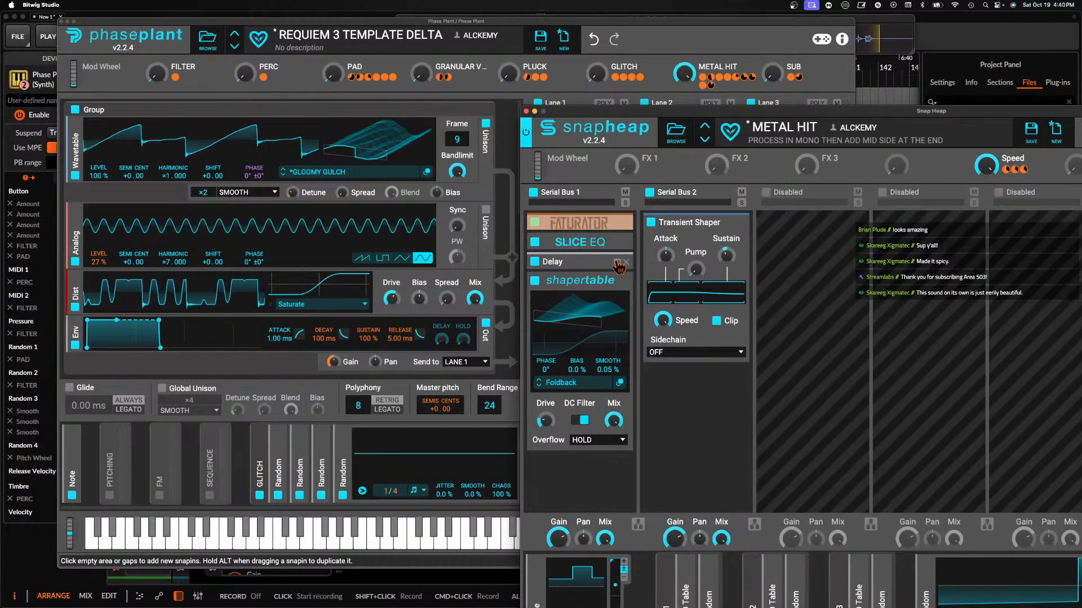
pyautogui.click(617, 262)
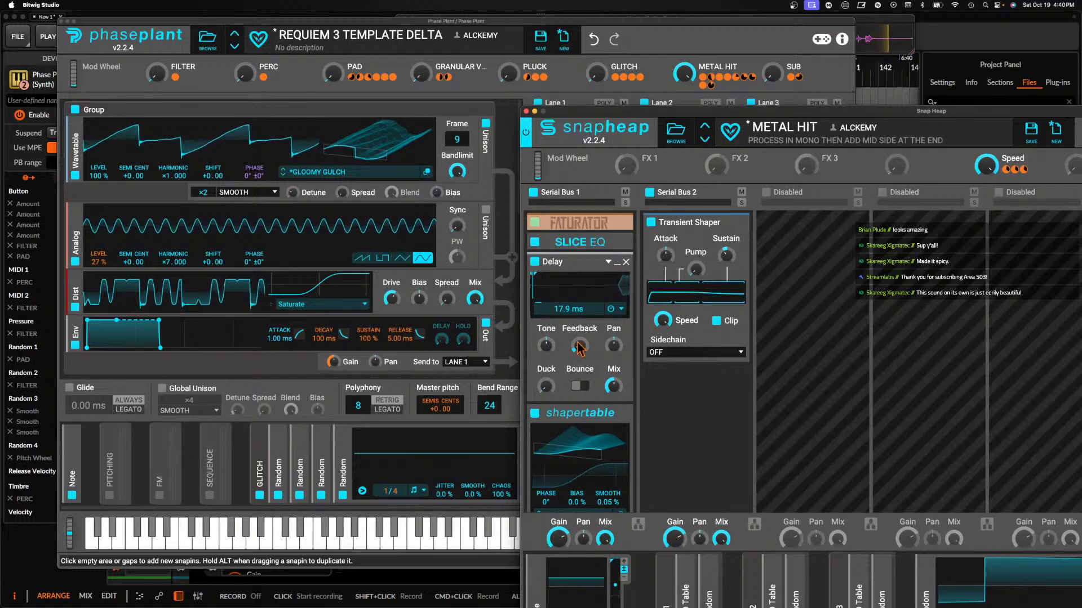
pyautogui.click(619, 264)
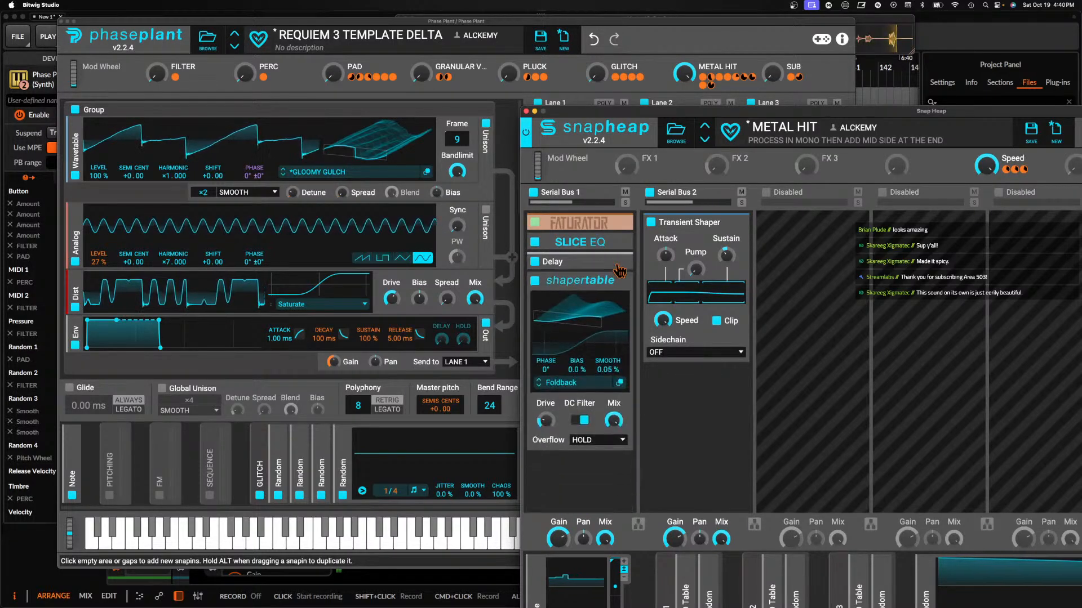
# Check and minimize the existing Slice EQ, insert a second Slice EQ between it and the Delay, and open its editor
pyautogui.click(616, 242)
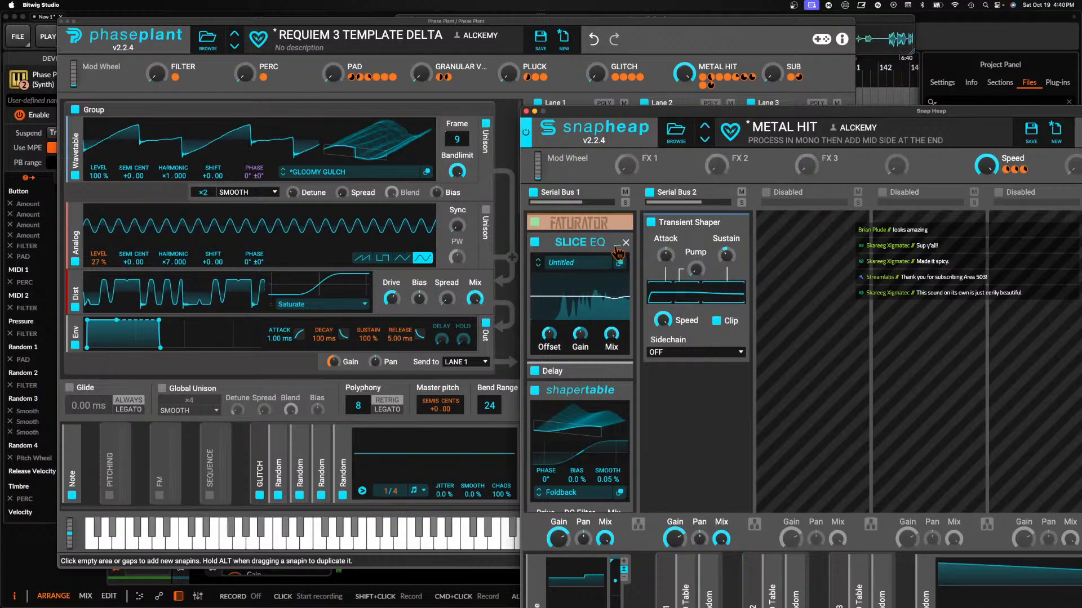
pyautogui.click(617, 249)
pyautogui.click(590, 256)
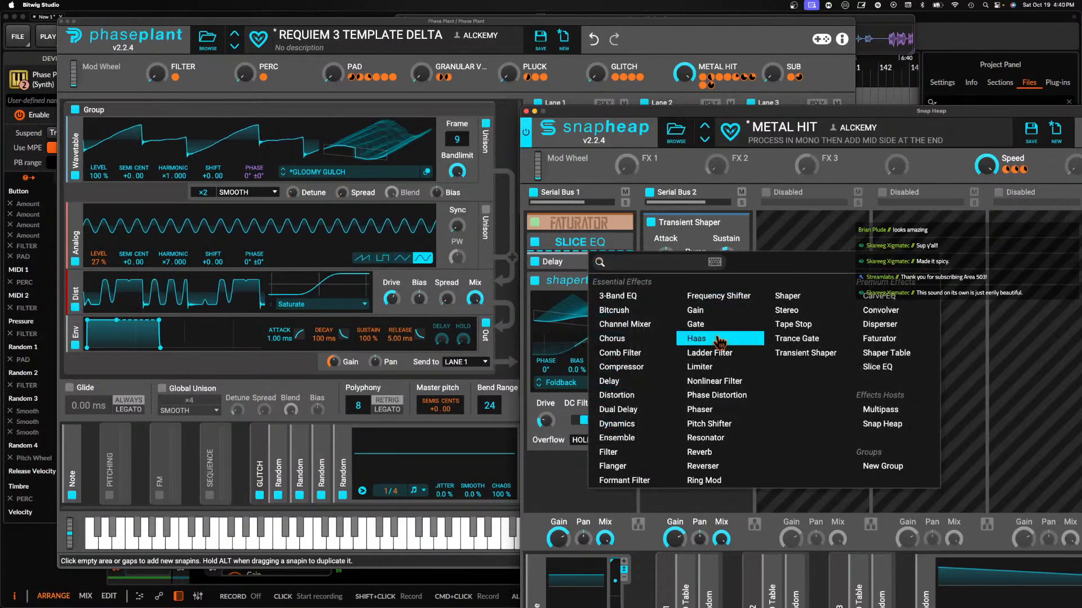
pyautogui.click(812, 429)
pyautogui.click(620, 283)
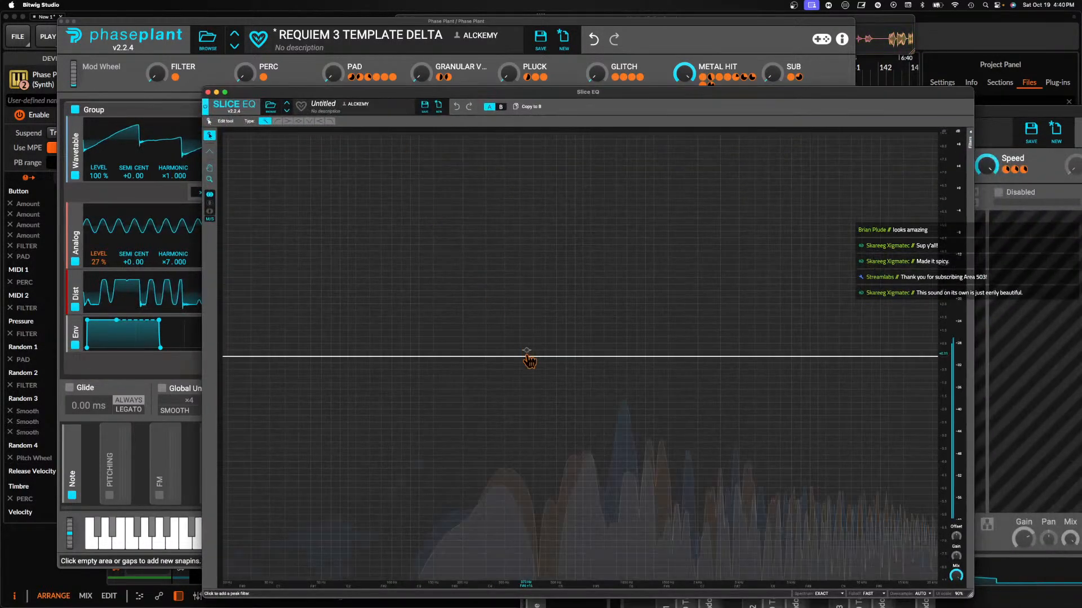
# Shape the new Slice EQ with a boost near 117 Hz, a cut near 189 Hz and three deep cuts at higher frequencies
pyautogui.moveTo(530, 356); pyautogui.dragTo(415, 234)
pyautogui.moveTo(563, 357); pyautogui.dragTo(589, 447)
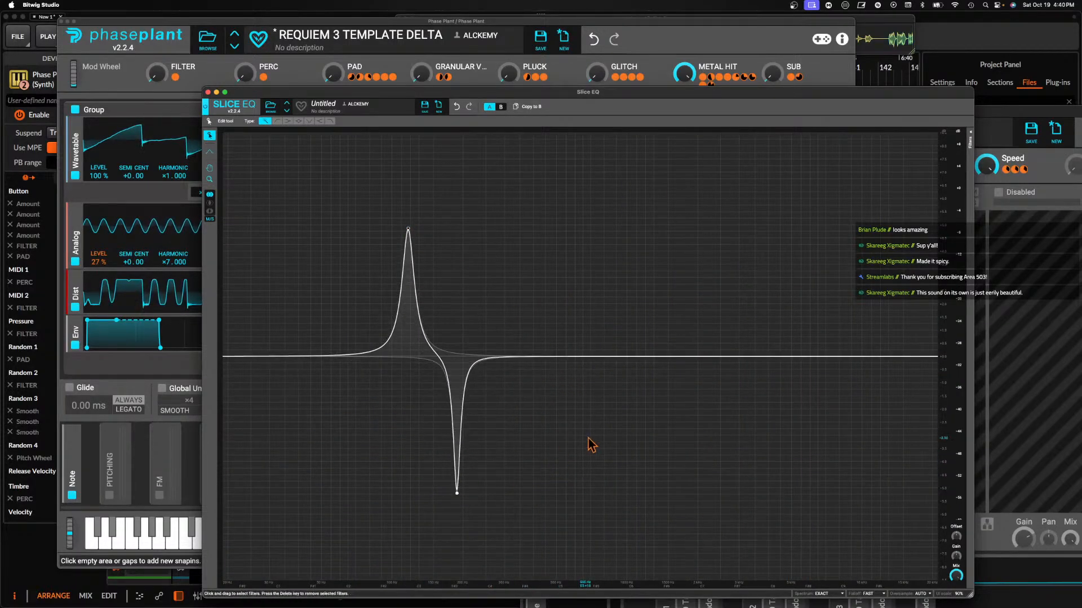
pyautogui.moveTo(601, 357); pyautogui.dragTo(649, 579)
pyautogui.moveTo(738, 356); pyautogui.dragTo(730, 579)
pyautogui.moveTo(606, 356); pyautogui.dragTo(700, 535)
# Add four narrow peak boosts around the high-frequency cuts, raising the third one highest
pyautogui.moveTo(625, 357); pyautogui.dragTo(618, 306)
pyautogui.moveTo(683, 357); pyautogui.dragTo(679, 296)
pyautogui.moveTo(731, 350); pyautogui.dragTo(730, 310)
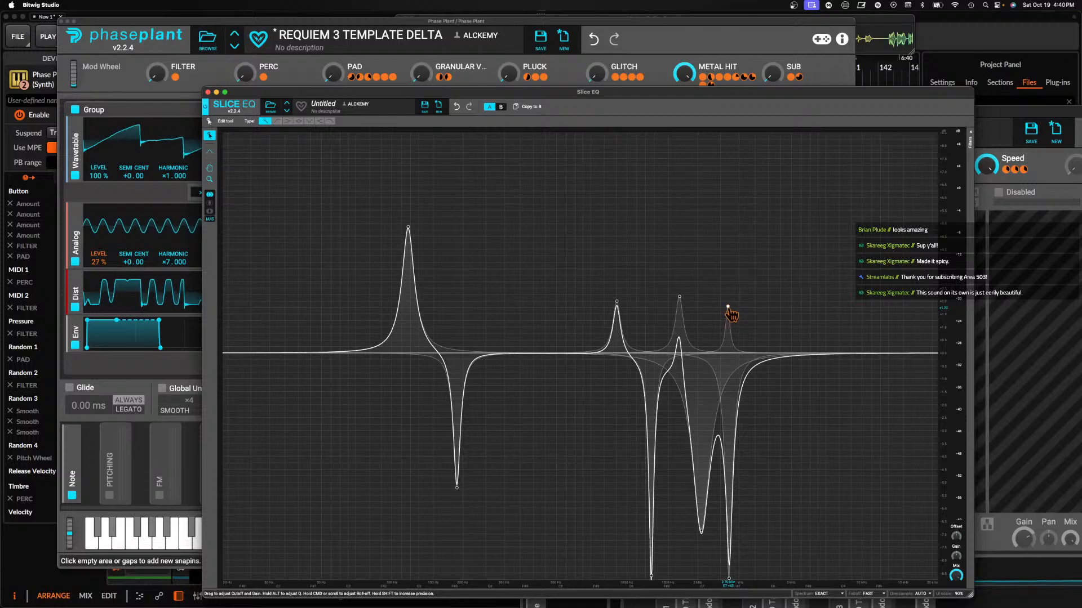
pyautogui.moveTo(726, 253); pyautogui.dragTo(716, 254)
pyautogui.moveTo(772, 355); pyautogui.dragTo(770, 307)
# Add a deep cut near 685 Hz, widen it and close the Slice EQ editor
pyautogui.moveTo(550, 353); pyautogui.dragTo(557, 574)
pyautogui.scroll(5, 557, 499)
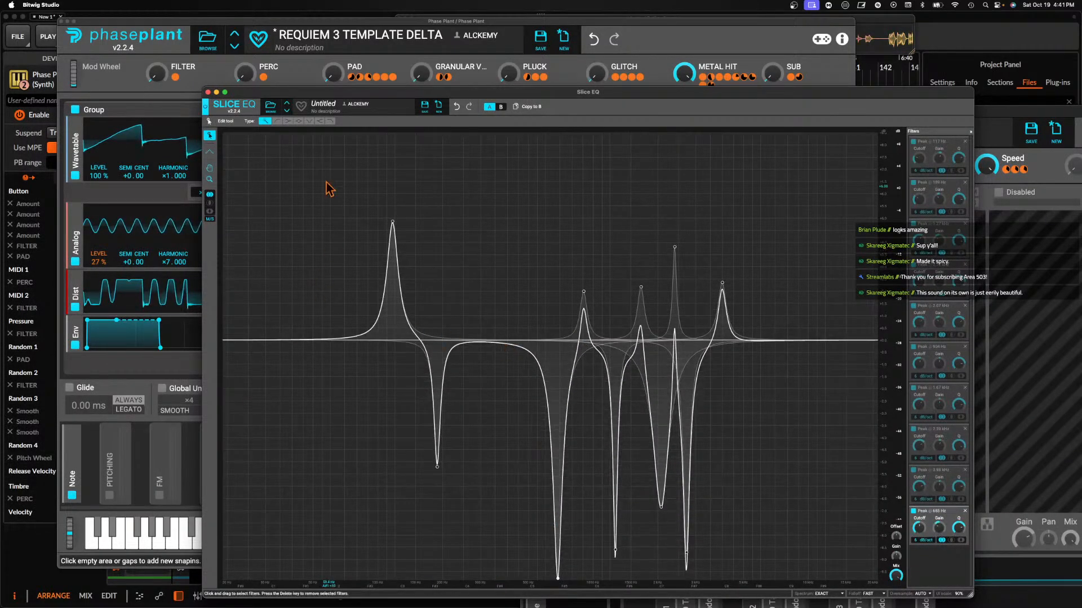
pyautogui.click(333, 192)
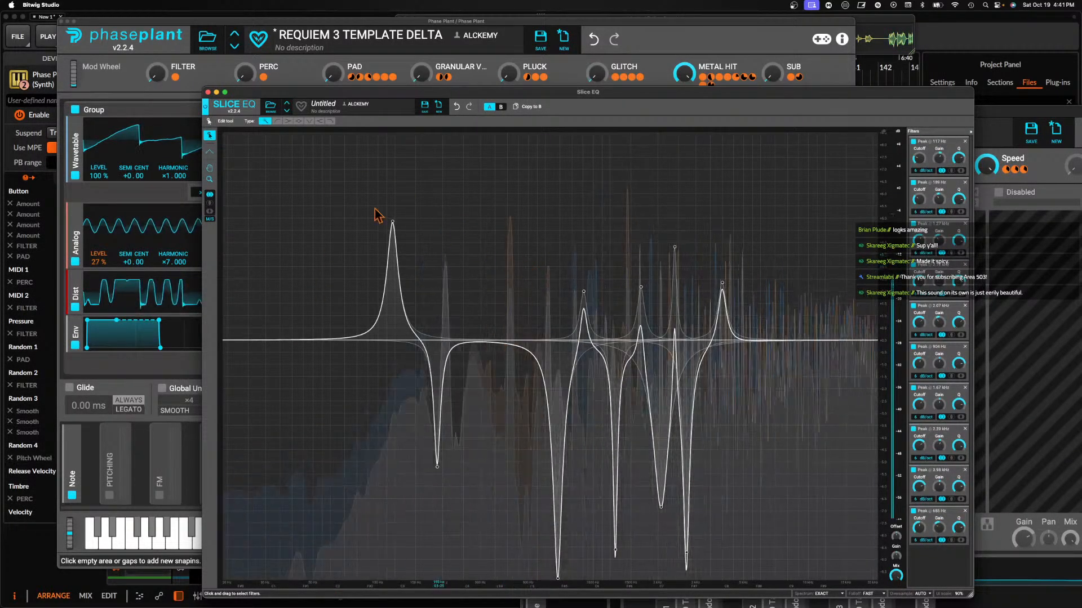
pyautogui.click(208, 92)
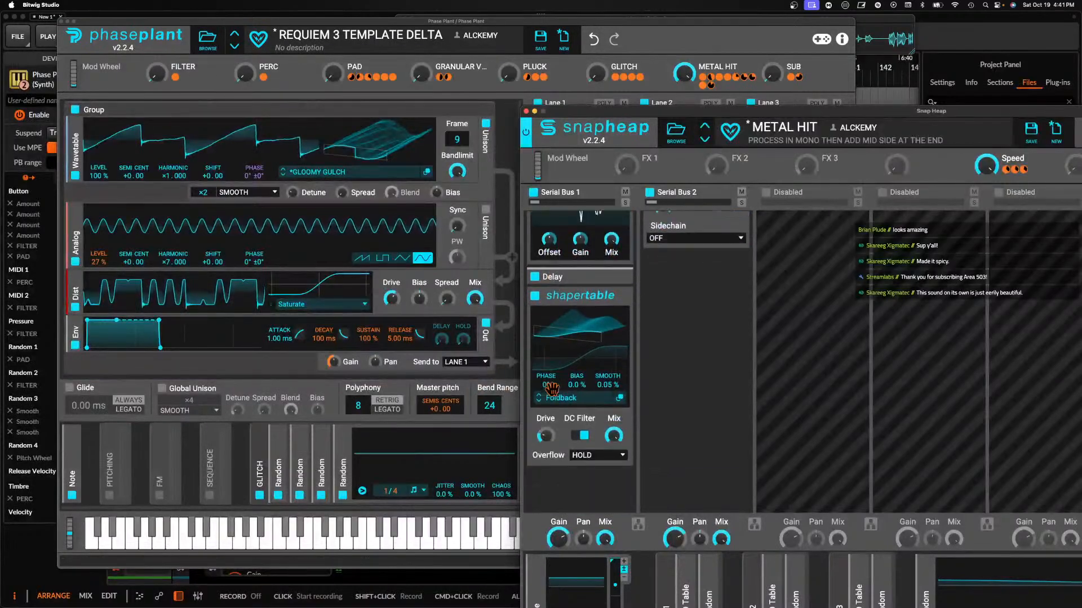
# Modulate the second Slice EQ's Offset with the Note modulator and duplicate that Slice EQ
pyautogui.moveTo(598, 110); pyautogui.dragTo(235, 15)
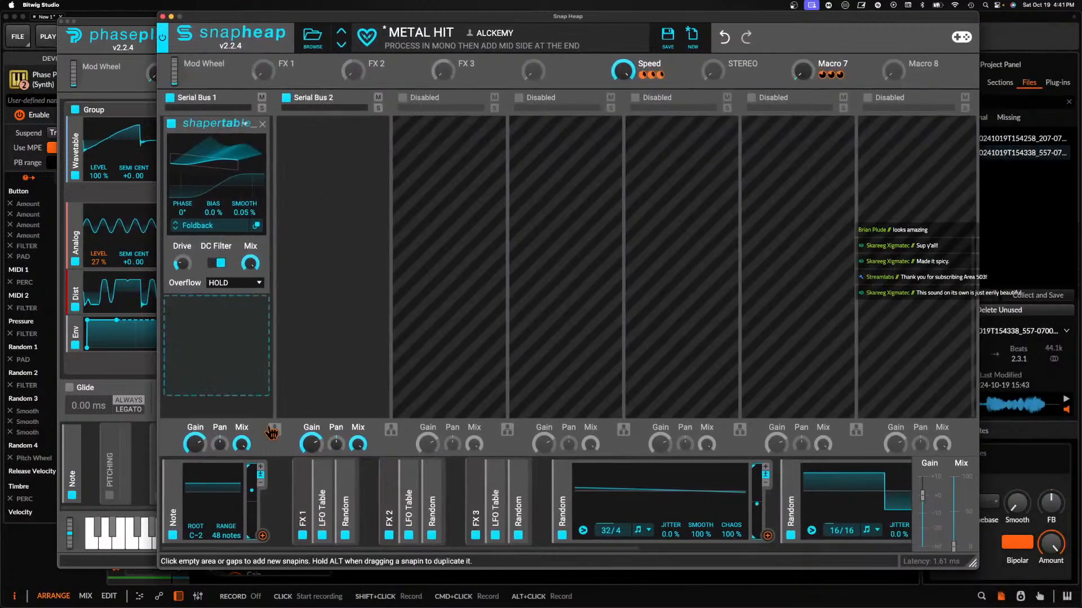
pyautogui.click(263, 535)
pyautogui.moveTo(192, 272); pyautogui.dragTo(193, 262)
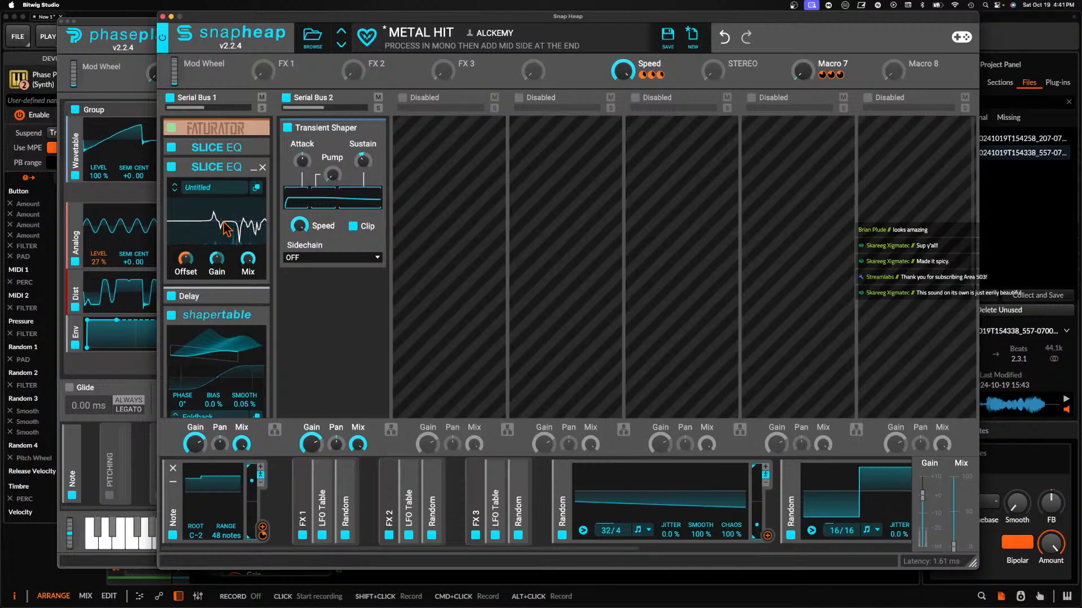
pyautogui.press('super+d')
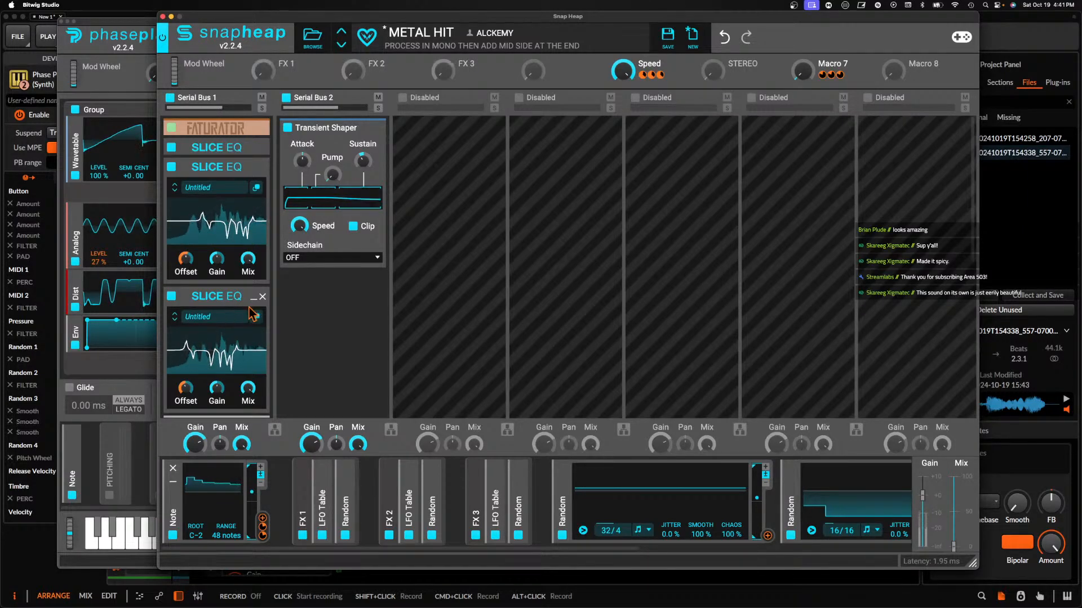
# Minimize the duplicated Slice EQ, move the Faturator down between the Delay and the Shaper Table, and expand it
pyautogui.click(211, 295)
pyautogui.moveTo(210, 146); pyautogui.dragTo(228, 330)
pyautogui.click(254, 318)
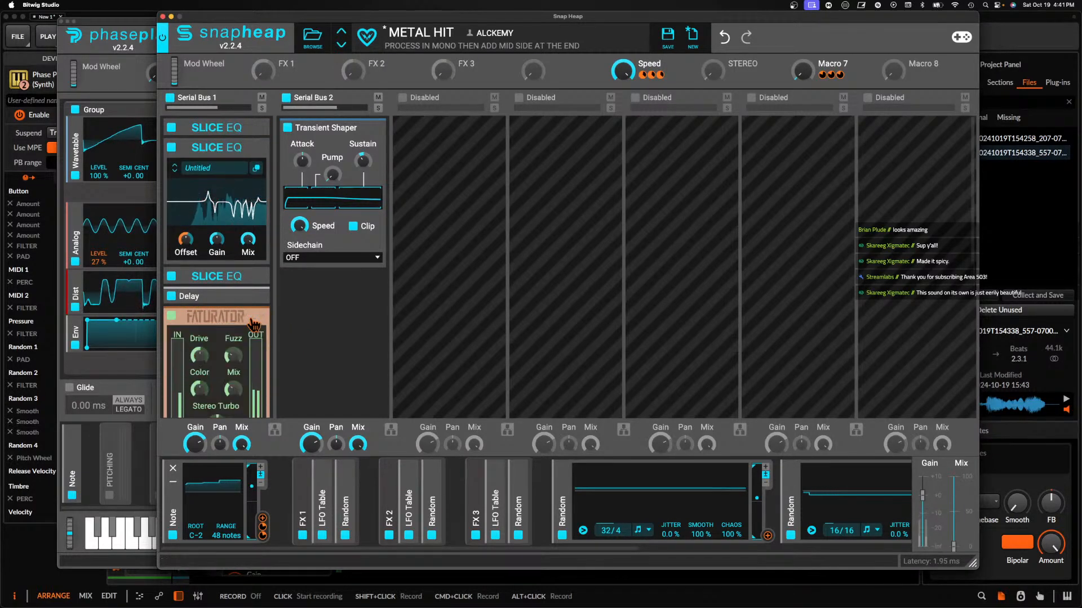
# Lower the Faturator's Drive, raise its Fuzz and Mix, and minimize it
pyautogui.moveTo(199, 356); pyautogui.dragTo(199, 380)
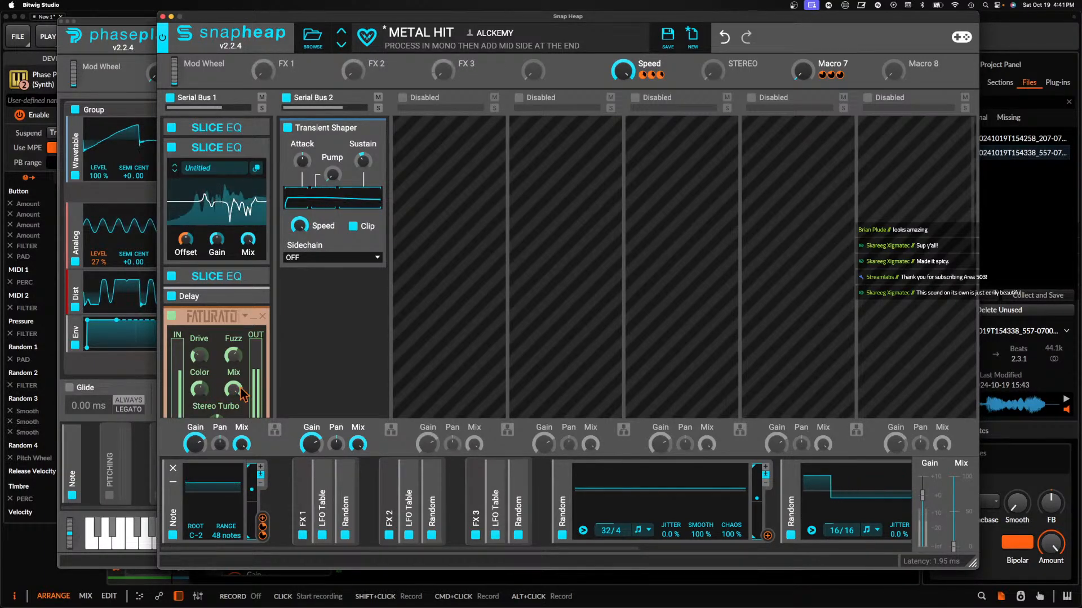
pyautogui.click(253, 317)
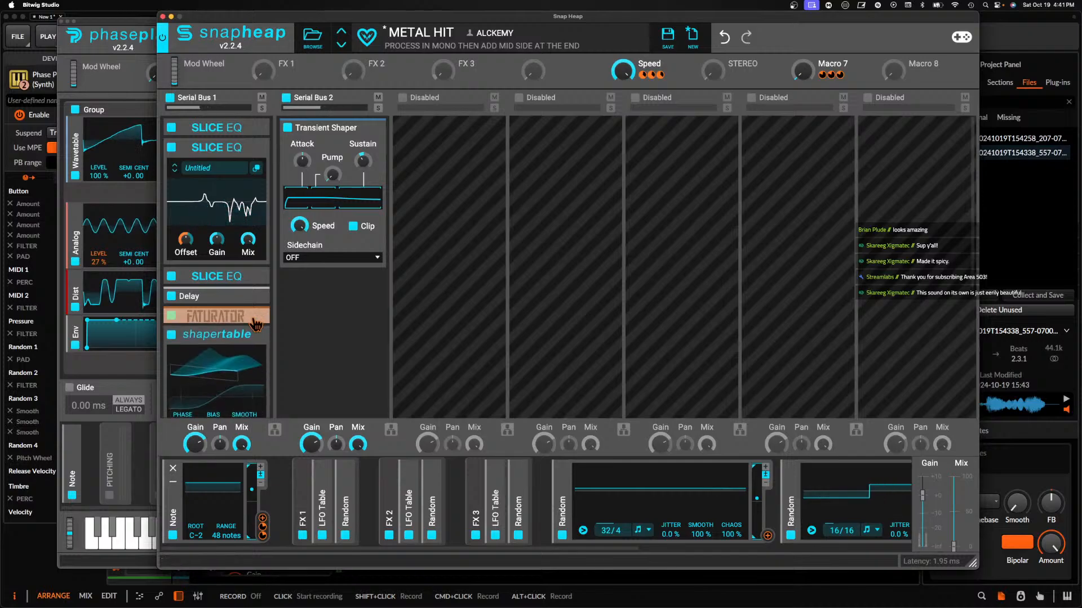
# Insert a Convolver between the Faturator and the Shaper Table and load the Edgy impulse response from Cabinets Guitar
pyautogui.click(236, 327)
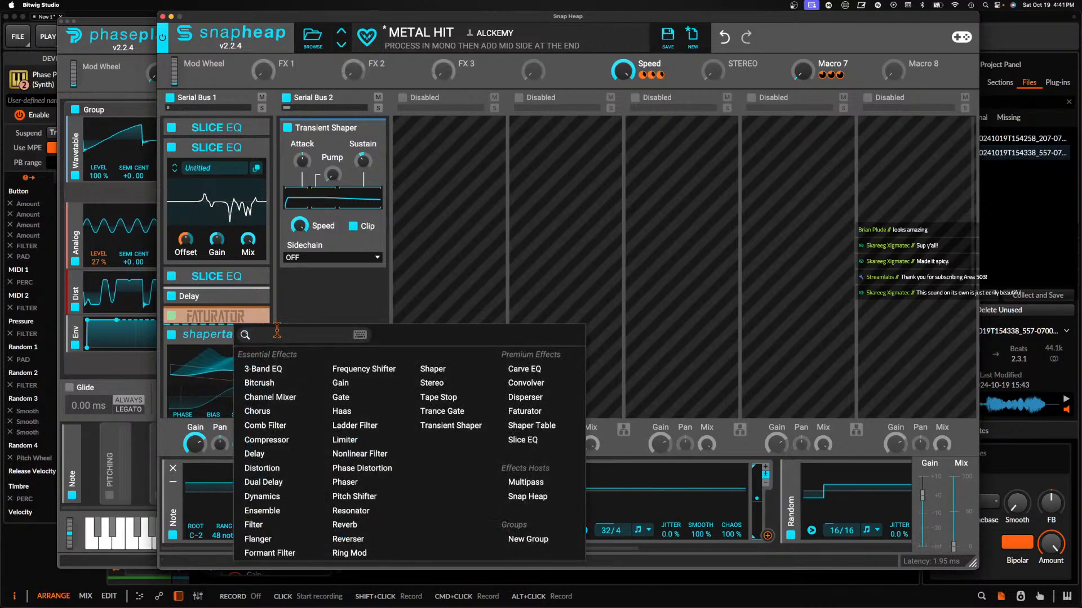
pyautogui.click(526, 383)
pyautogui.click(217, 412)
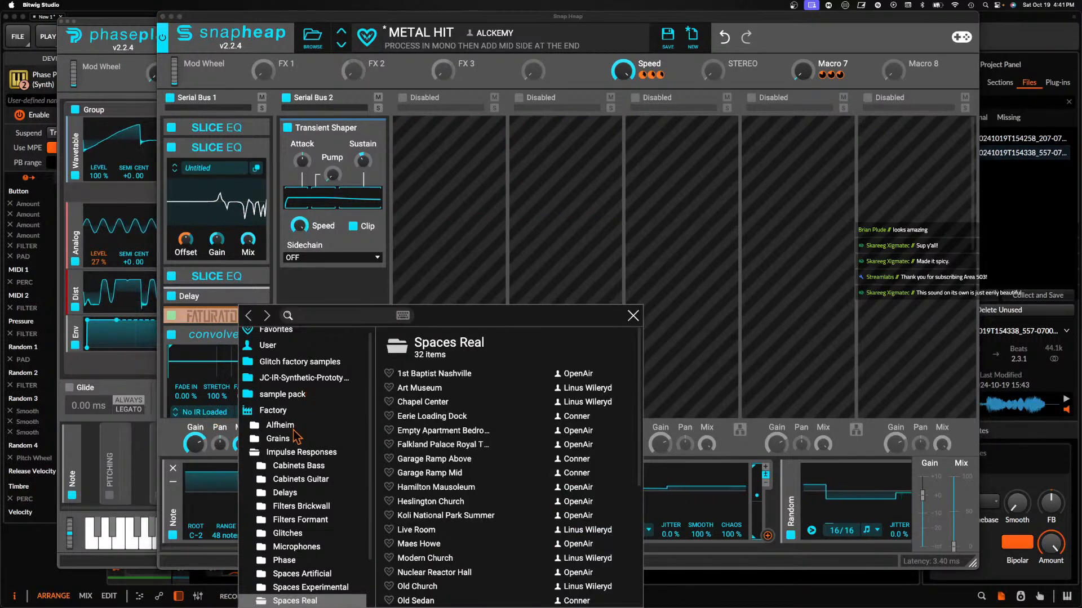
pyautogui.click(299, 480)
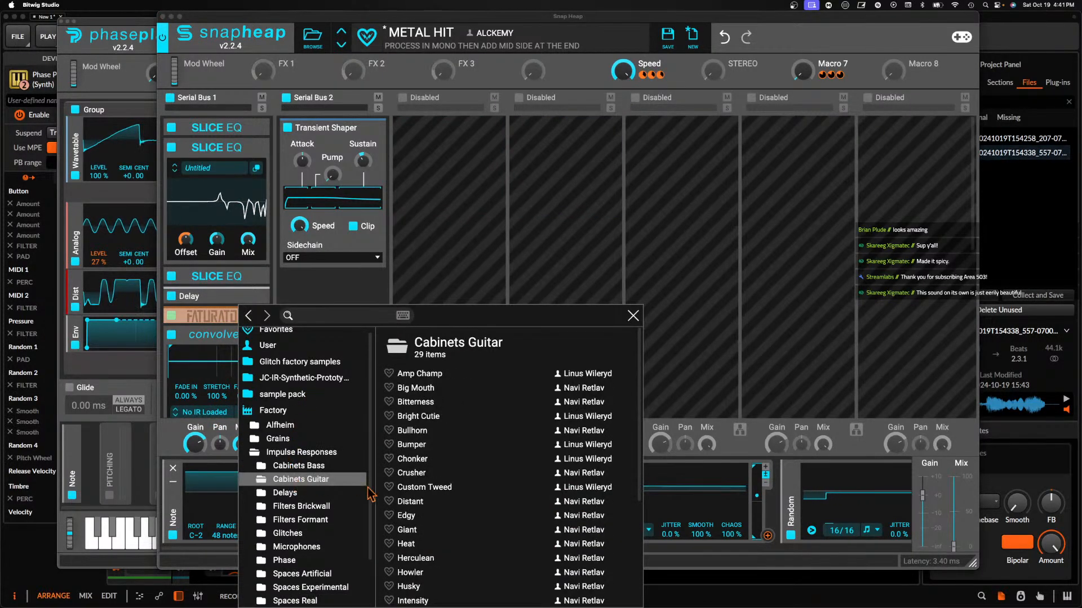
pyautogui.doubleClick(416, 517)
# Set the Convolver's Stretch to 44 %, turn its Mix down low and minimize it
pyautogui.moveTo(248, 385); pyautogui.dragTo(287, 270)
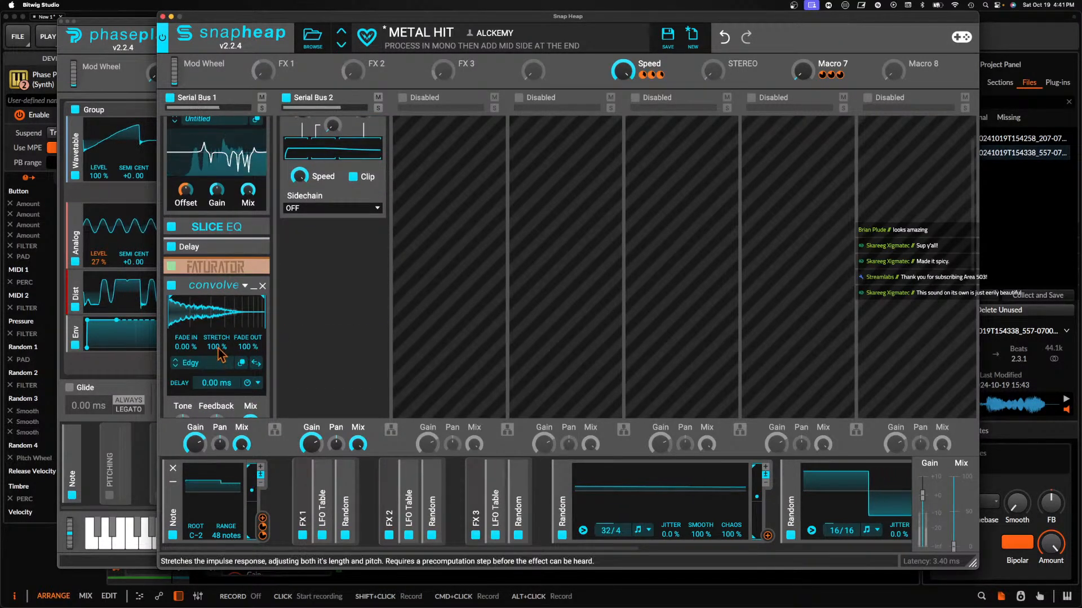
pyautogui.moveTo(218, 348); pyautogui.dragTo(218, 383)
pyautogui.scroll(-1, 218, 348)
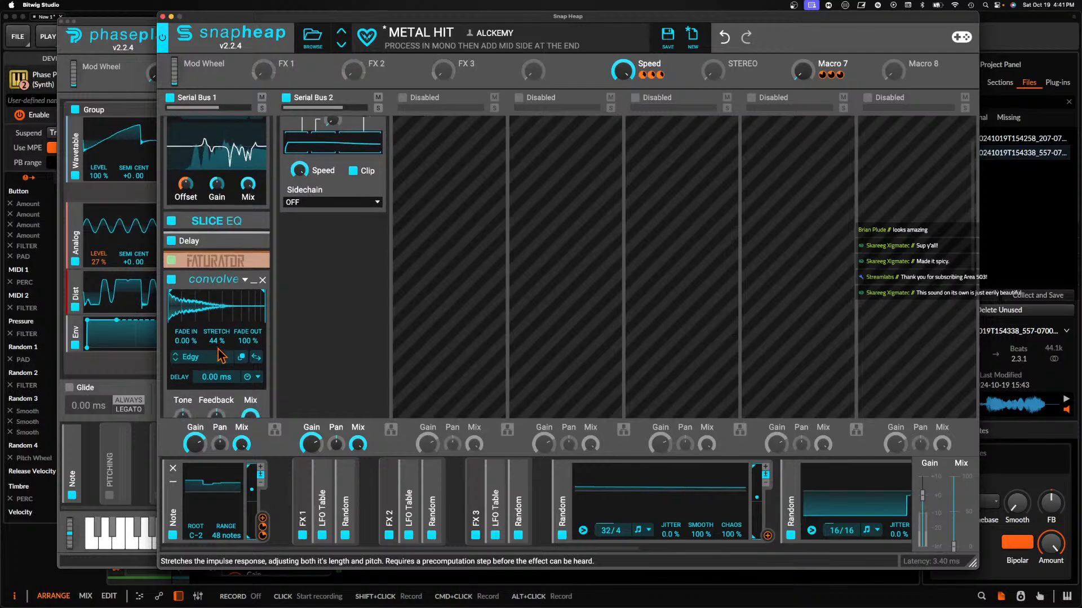
pyautogui.scroll(-1, 220, 356)
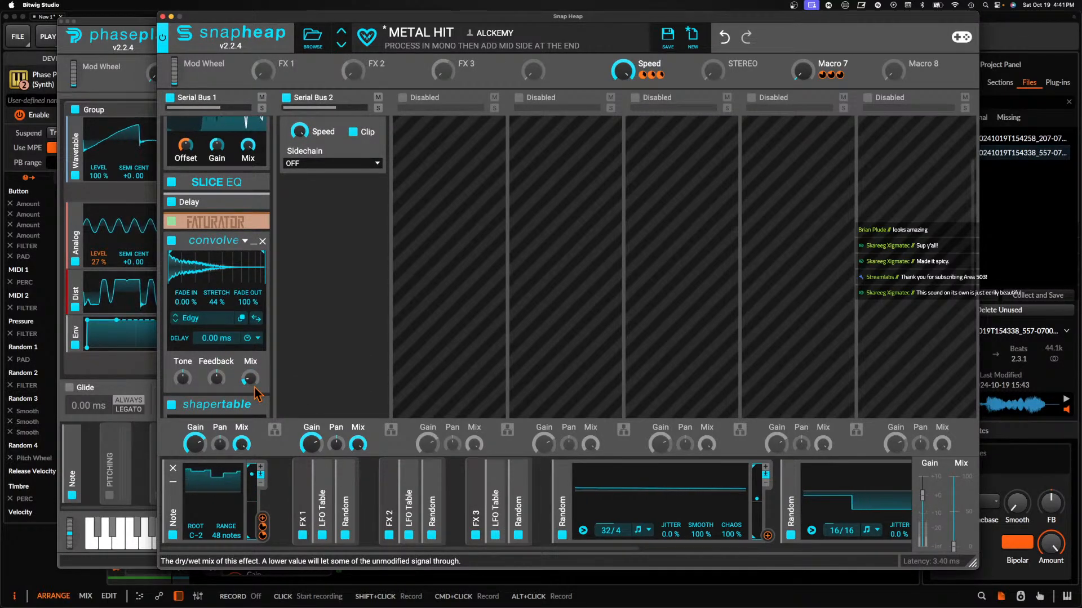
pyautogui.click(253, 243)
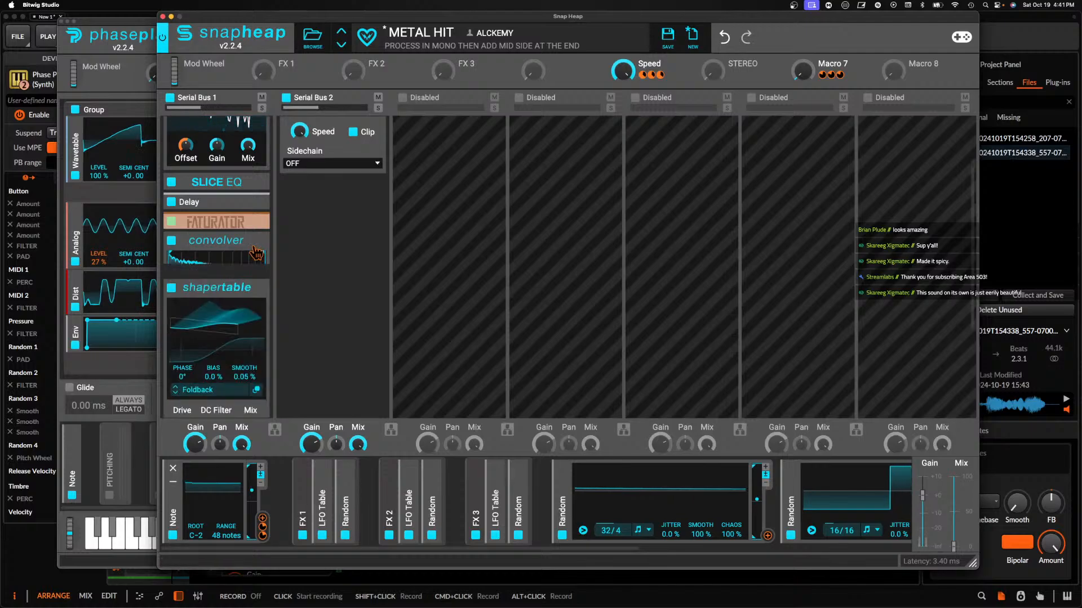
# Reopen the METAL HIT Snap Heap, add a Slice EQ after the Shaper Table and open its editor
pyautogui.click(162, 16)
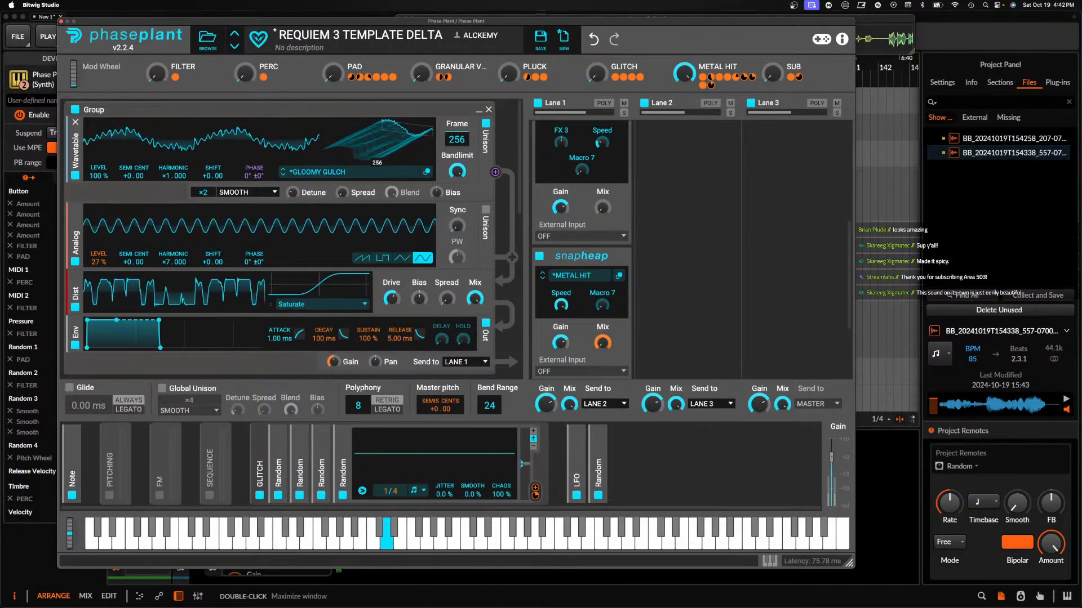
pyautogui.click(621, 277)
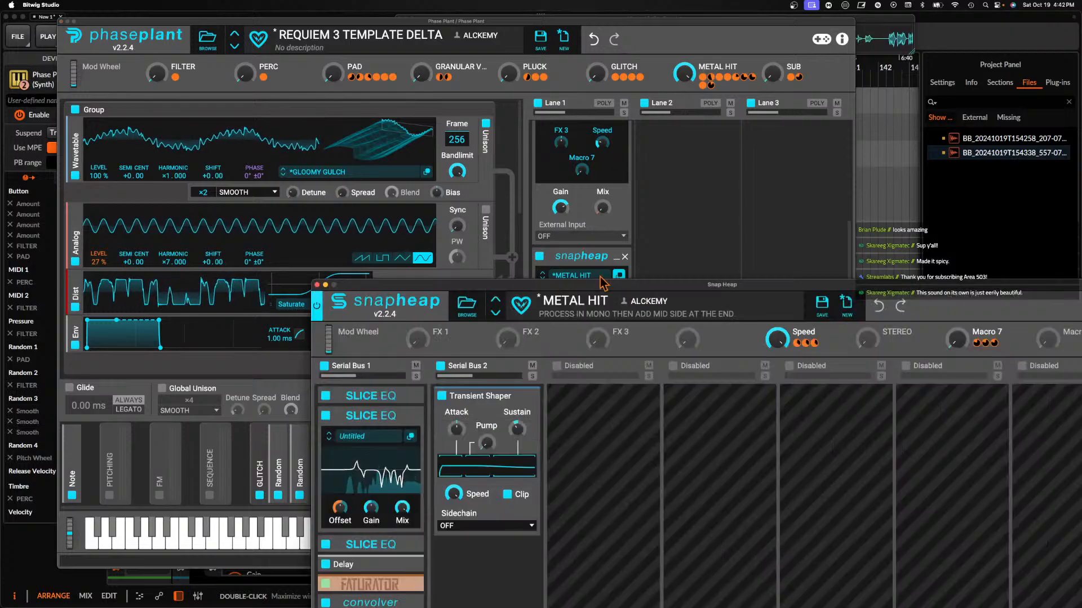
pyautogui.scroll(-3, 309, 307)
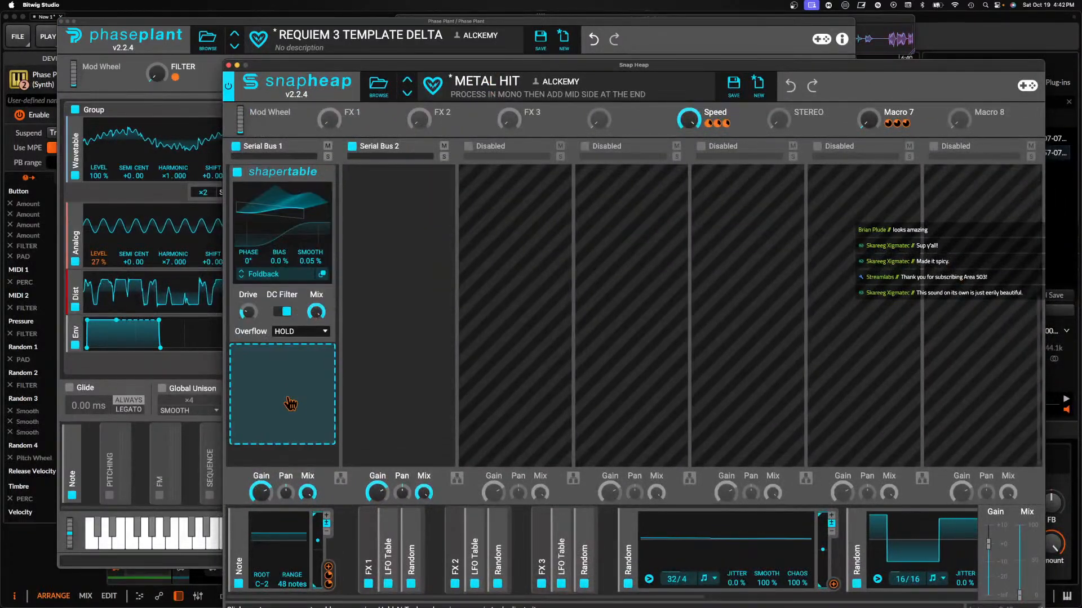
pyautogui.click(285, 376)
pyautogui.click(588, 494)
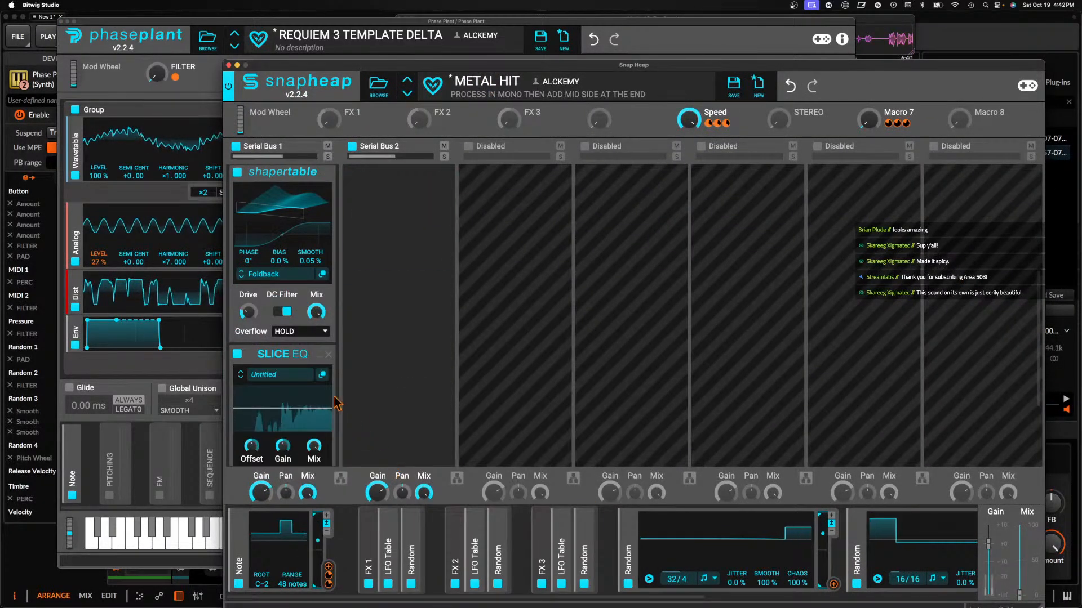
pyautogui.click(321, 375)
pyautogui.moveTo(365, 385); pyautogui.dragTo(122, 93)
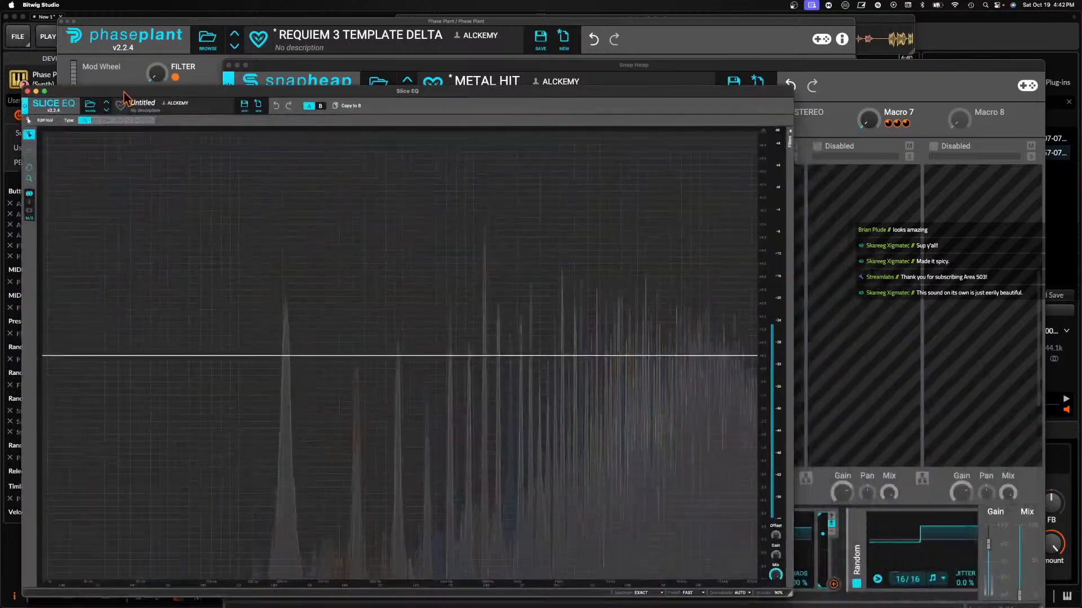
# Carve two deep, broad cuts into the new Slice EQ and place it minimized ahead of the Shaper Table
pyautogui.moveTo(485, 357); pyautogui.dragTo(452, 498)
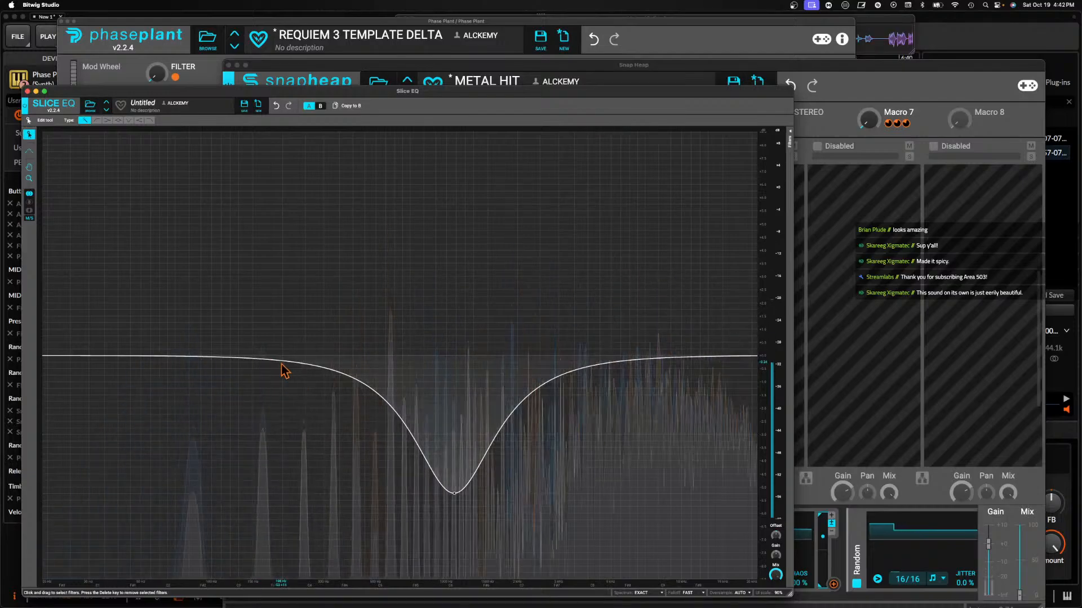
pyautogui.moveTo(282, 359); pyautogui.dragTo(226, 487)
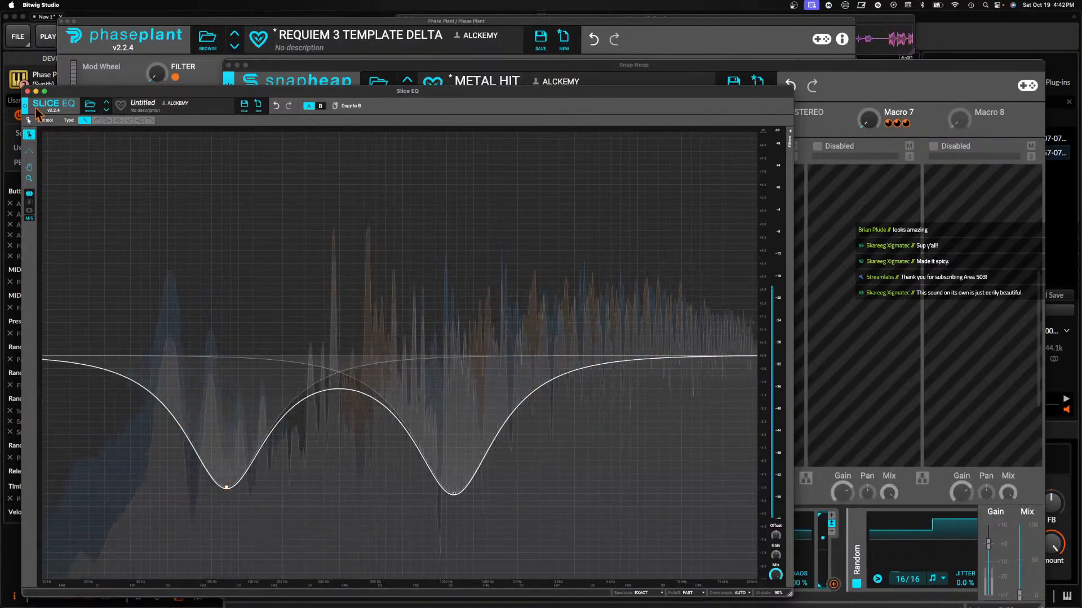
pyautogui.click(27, 92)
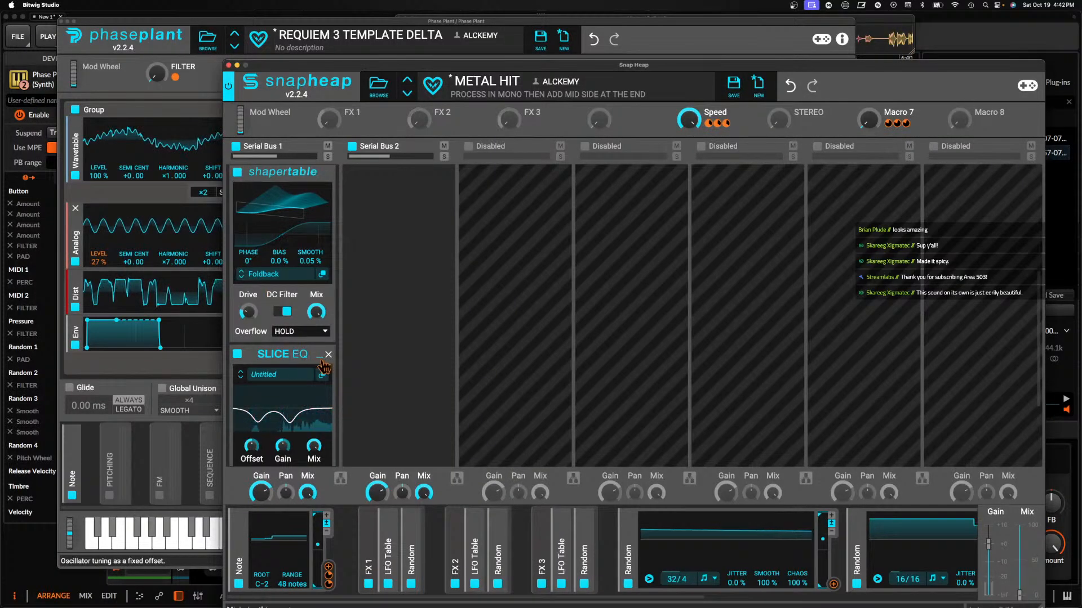
pyautogui.moveTo(281, 354); pyautogui.dragTo(293, 217)
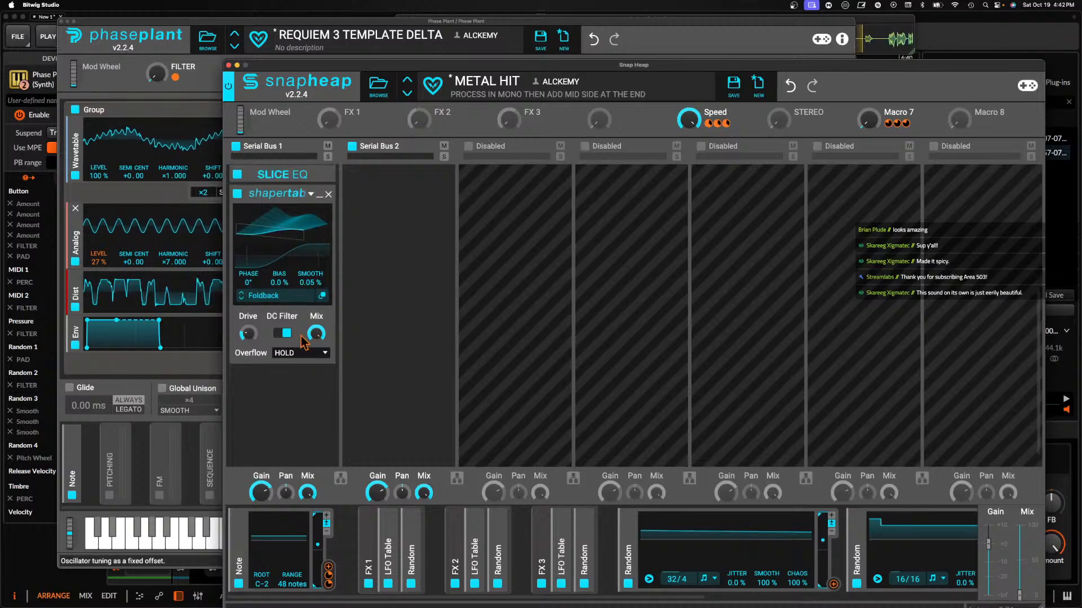
pyautogui.moveTo(248, 333); pyautogui.dragTo(248, 336)
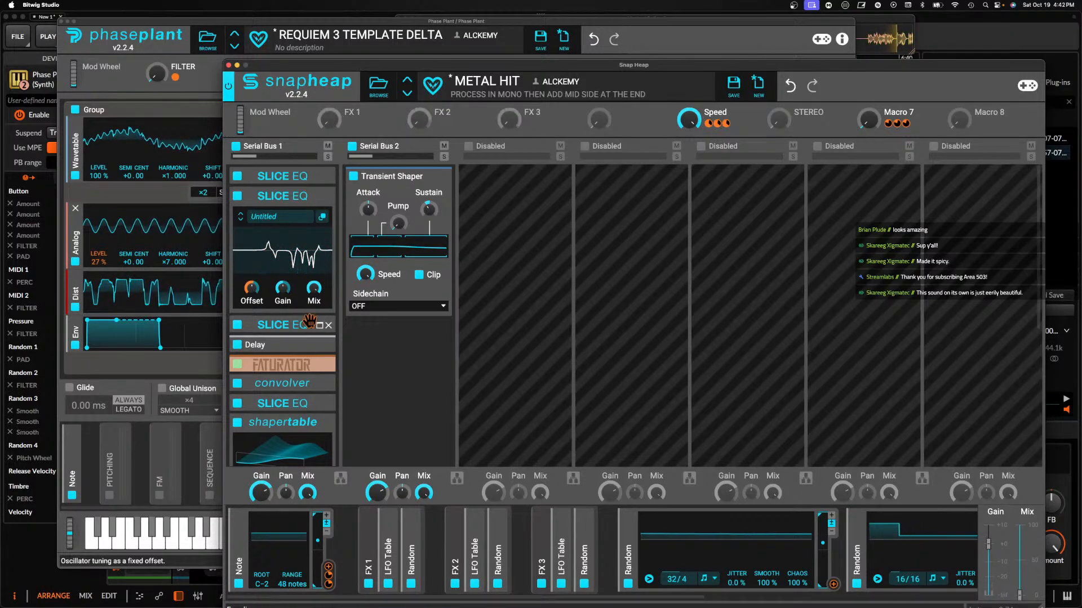
# Review the Faturator's settings, minimize it again and close the METAL HIT Snap Heap editor
pyautogui.click(320, 367)
pyautogui.scroll(-3, 299, 364)
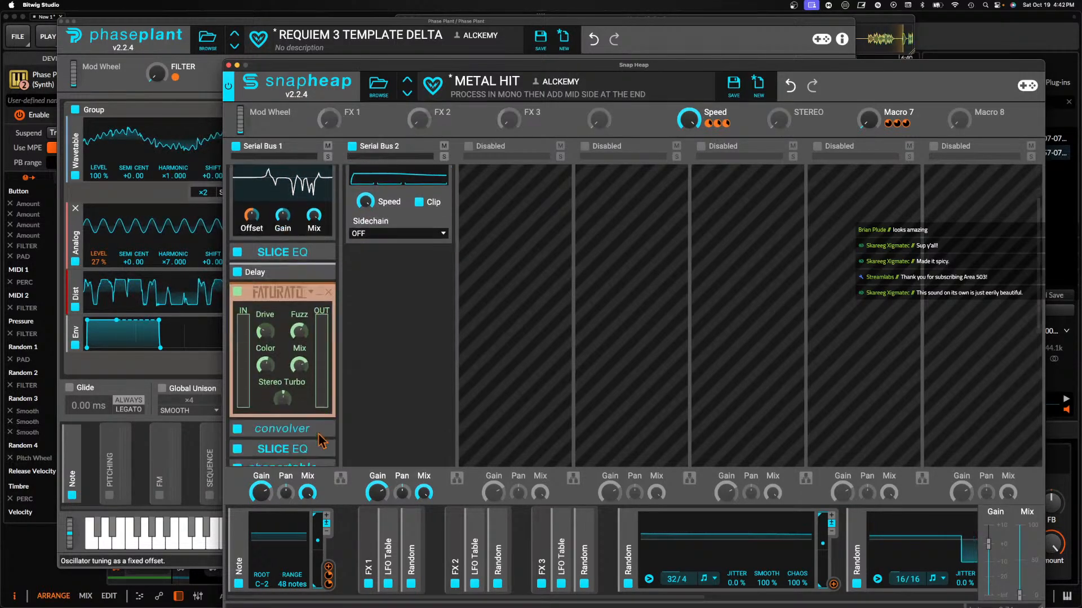
pyautogui.click(323, 297)
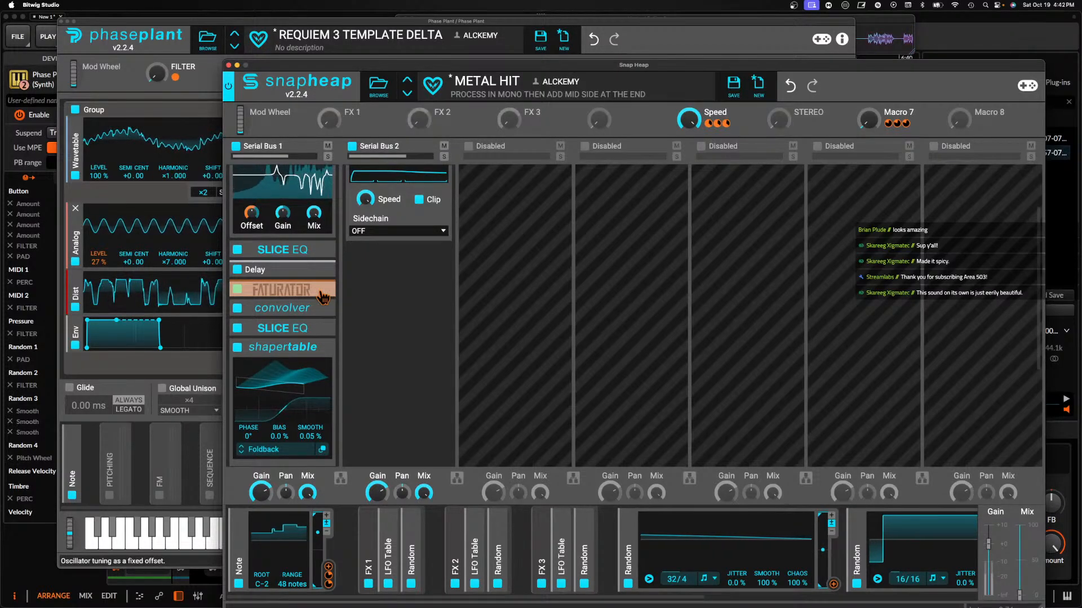
pyautogui.scroll(3, 324, 297)
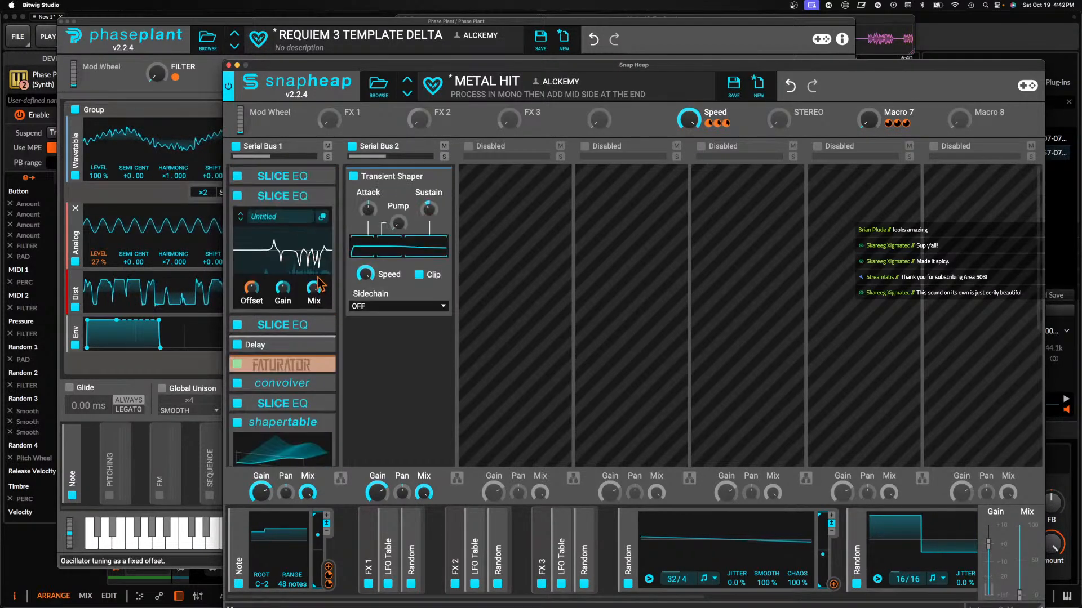
pyautogui.click(228, 66)
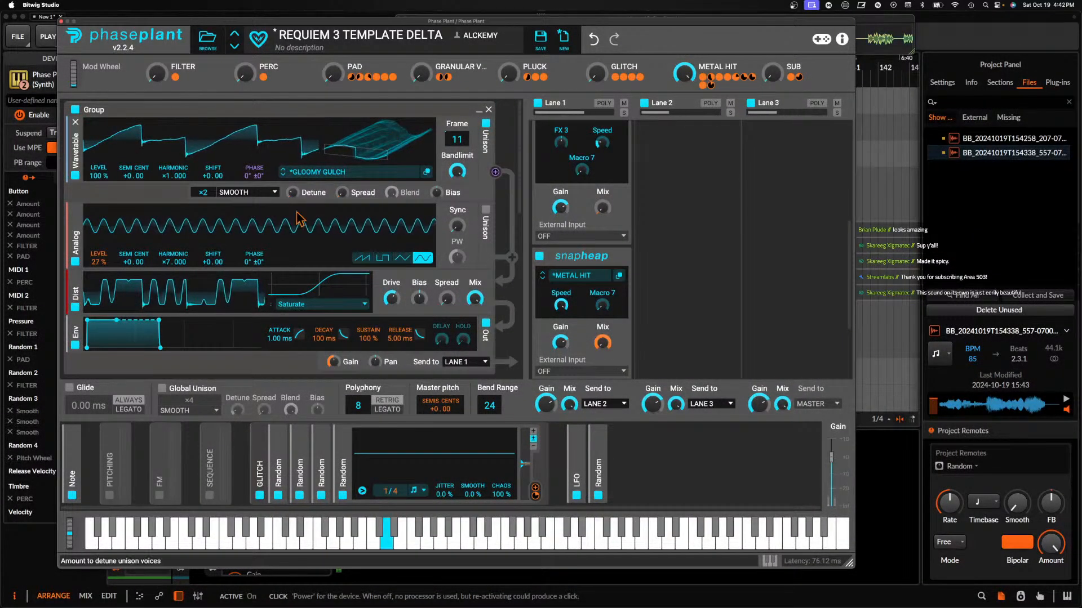
# Try enabling the FM modulator group and audition the patch with the PAD macro at maximum
pyautogui.click(159, 495)
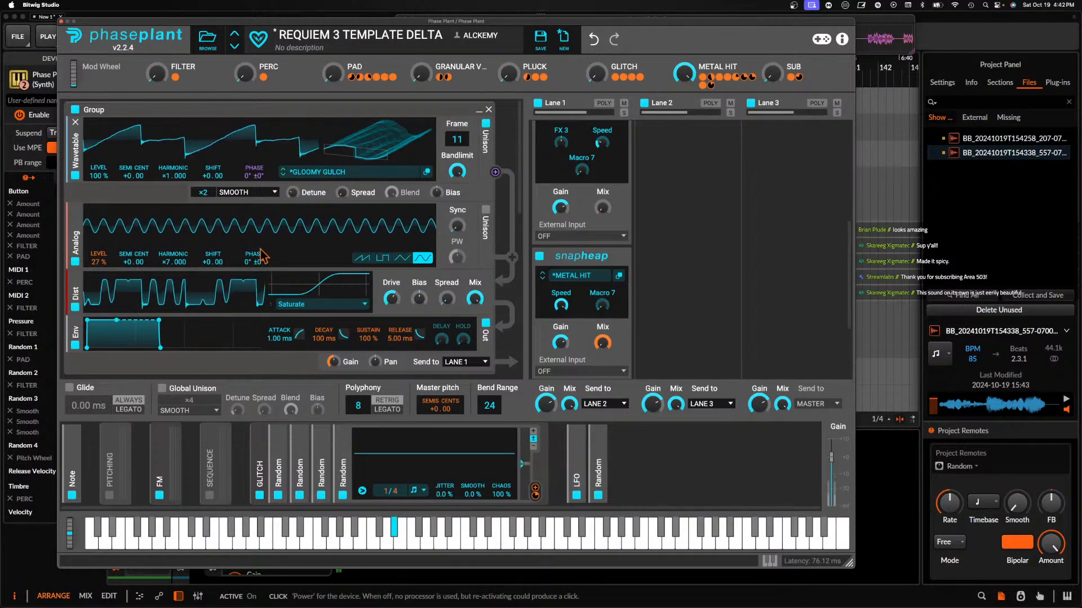
pyautogui.click(186, 450)
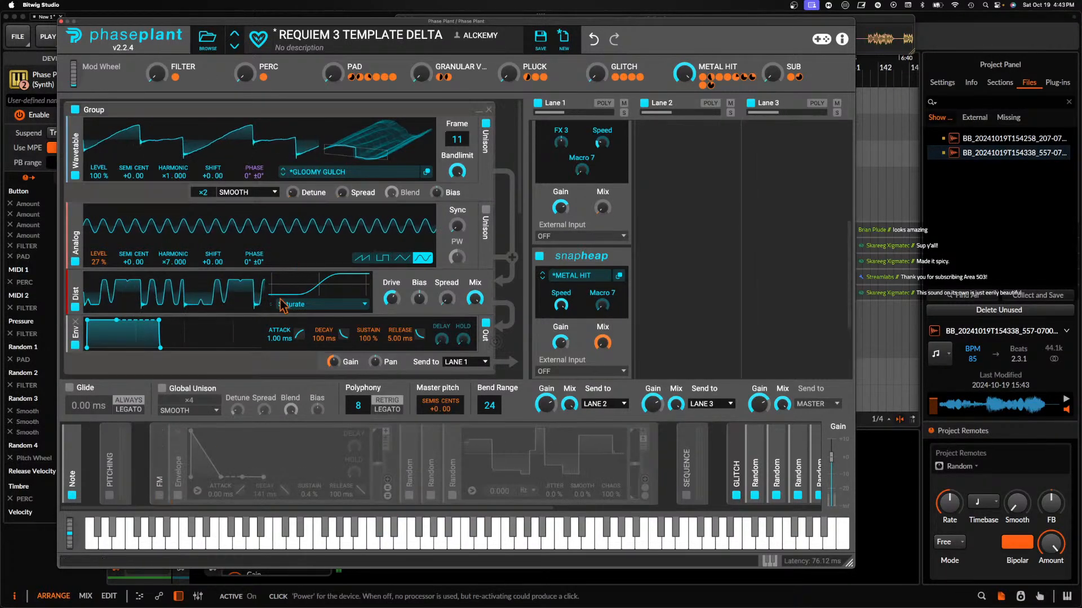
pyautogui.scroll(5, 671, 169)
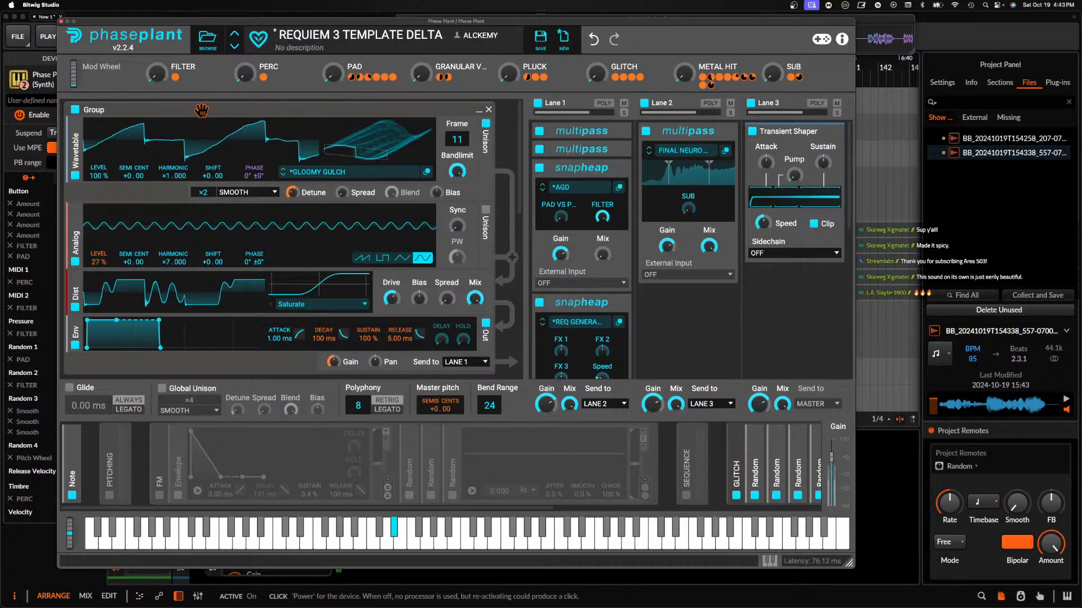
pyautogui.moveTo(332, 78); pyautogui.dragTo(331, 22)
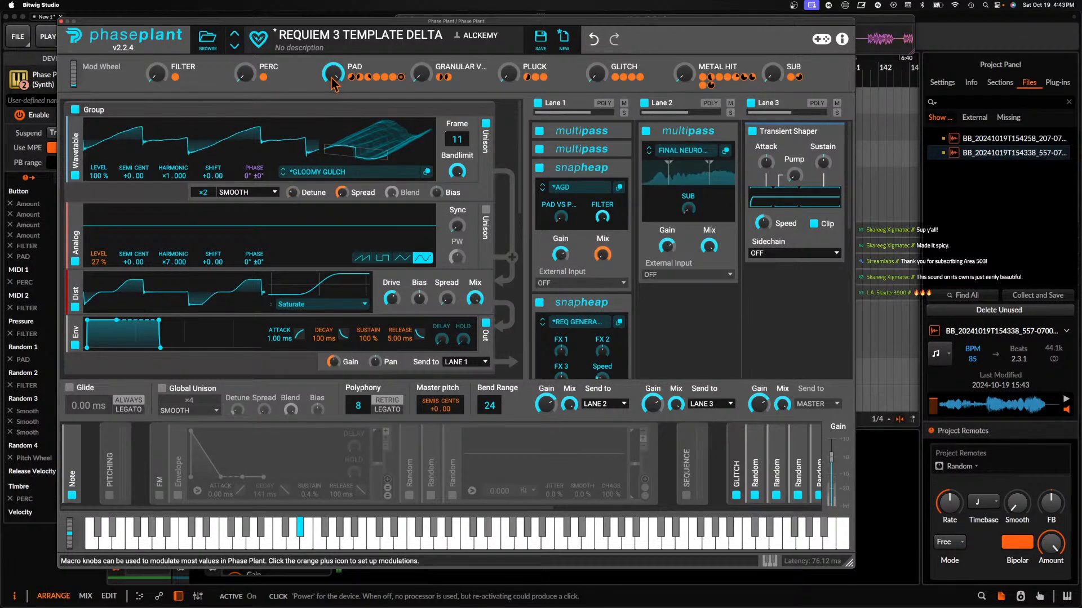
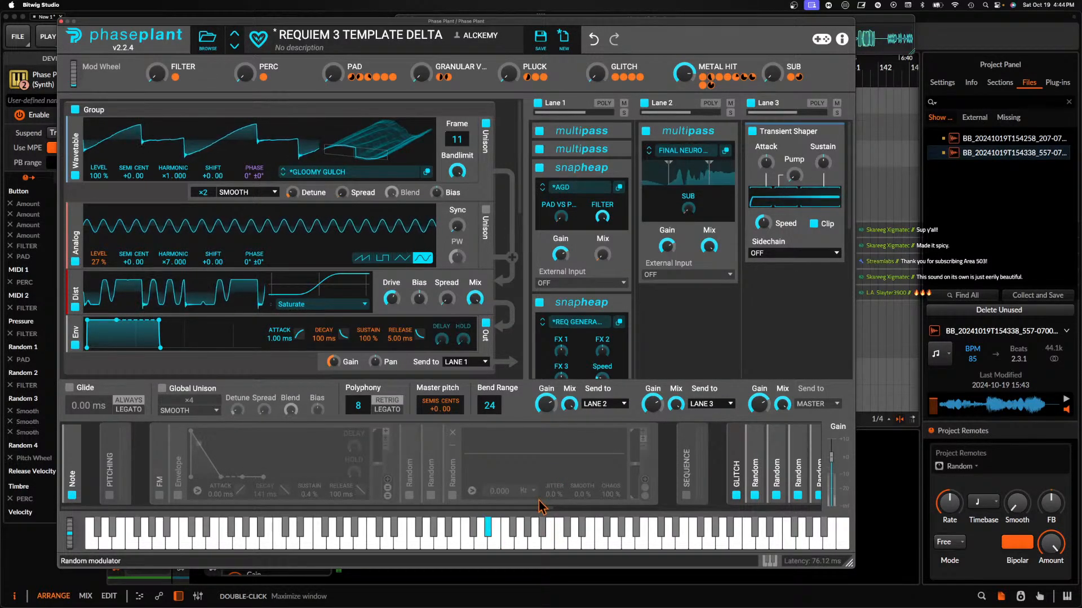
# Add an Envelope modulator at the end of the modulator row, lengthen its attack to 87.4 ms and assign it to Master pitch
pyautogui.hscroll(10, 532, 485)
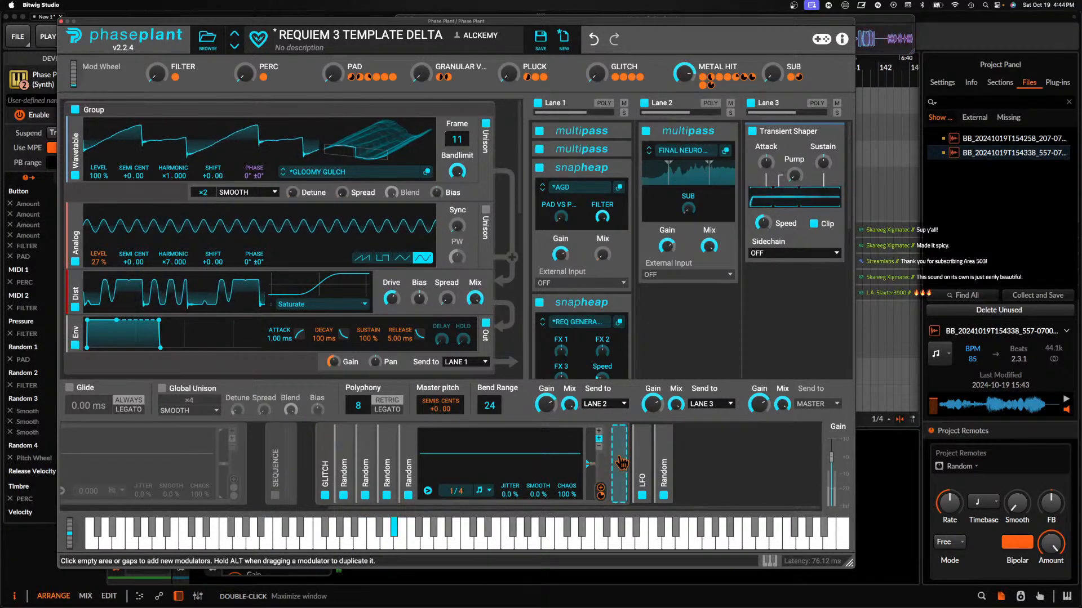
pyautogui.click(622, 463)
pyautogui.click(652, 446)
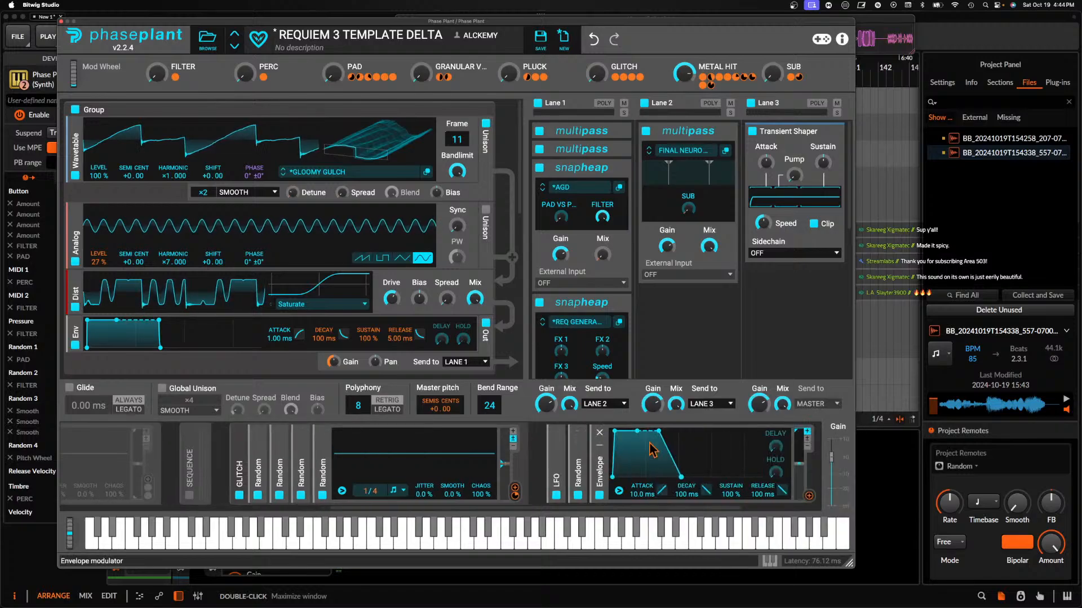
pyautogui.hscroll(-1, 610, 448)
pyautogui.moveTo(627, 431); pyautogui.dragTo(643, 431)
pyautogui.hscroll(5, 642, 434)
pyautogui.moveTo(665, 501); pyautogui.dragTo(439, 421)
# Set the new Envelope's release to 0 ms and attack to 50.5 ms with a -100 % curve, scaling its output with METAL HIT
pyautogui.moveTo(543, 478); pyautogui.dragTo(532, 476)
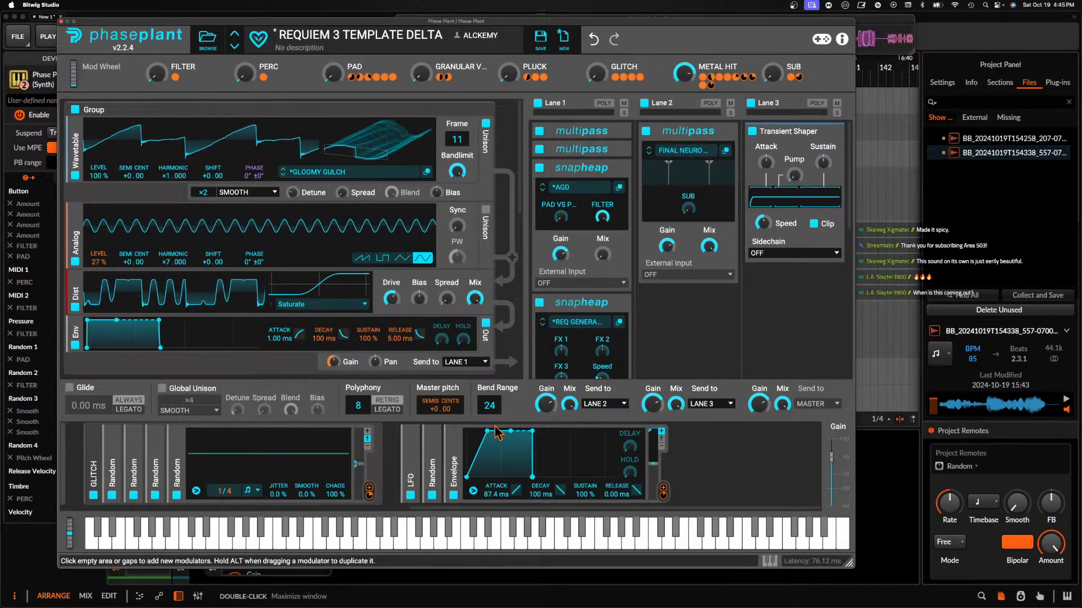
pyautogui.moveTo(487, 453); pyautogui.dragTo(488, 496)
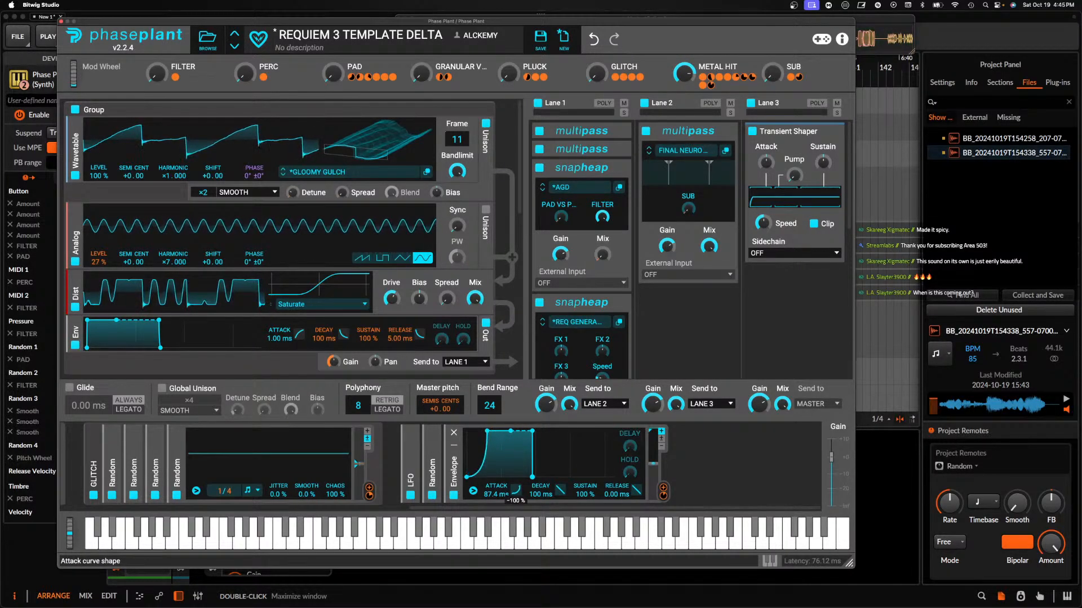
pyautogui.moveTo(487, 431); pyautogui.dragTo(479, 430)
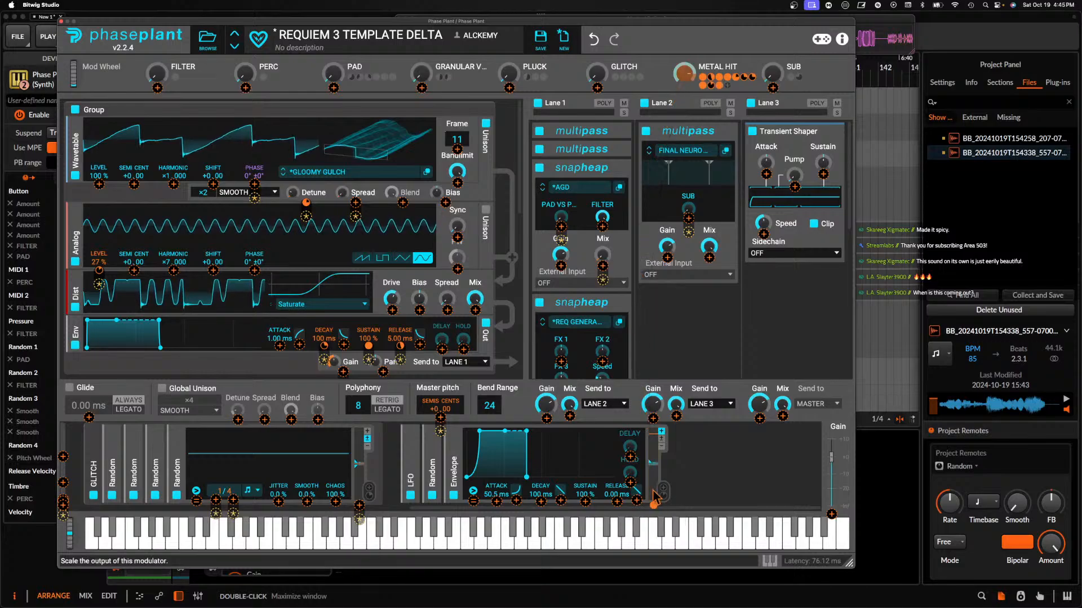
pyautogui.hscroll(-10, 458, 454)
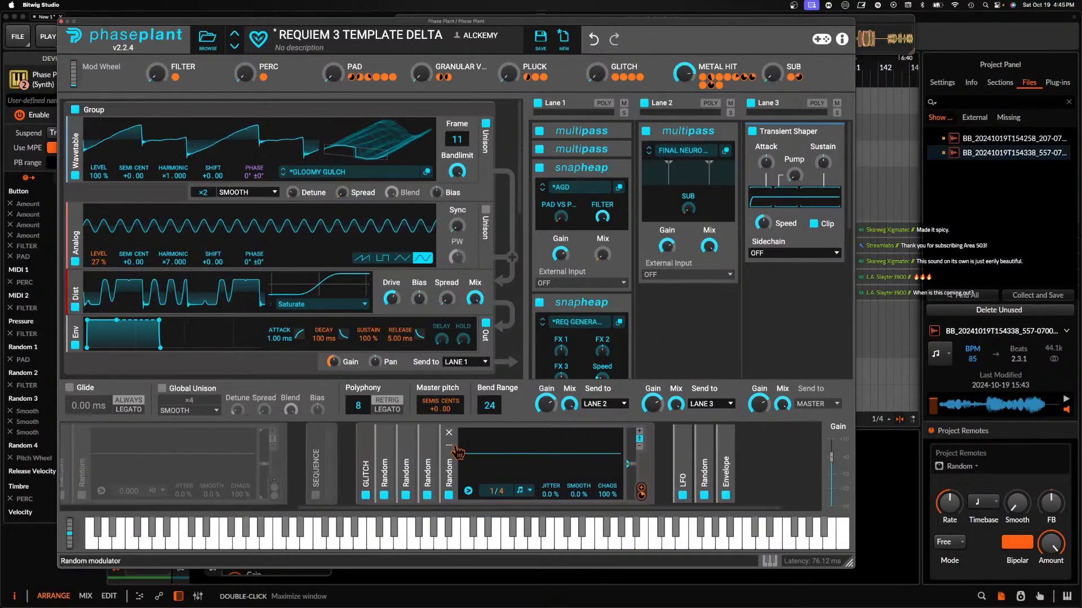
pyautogui.hscroll(2, 583, 461)
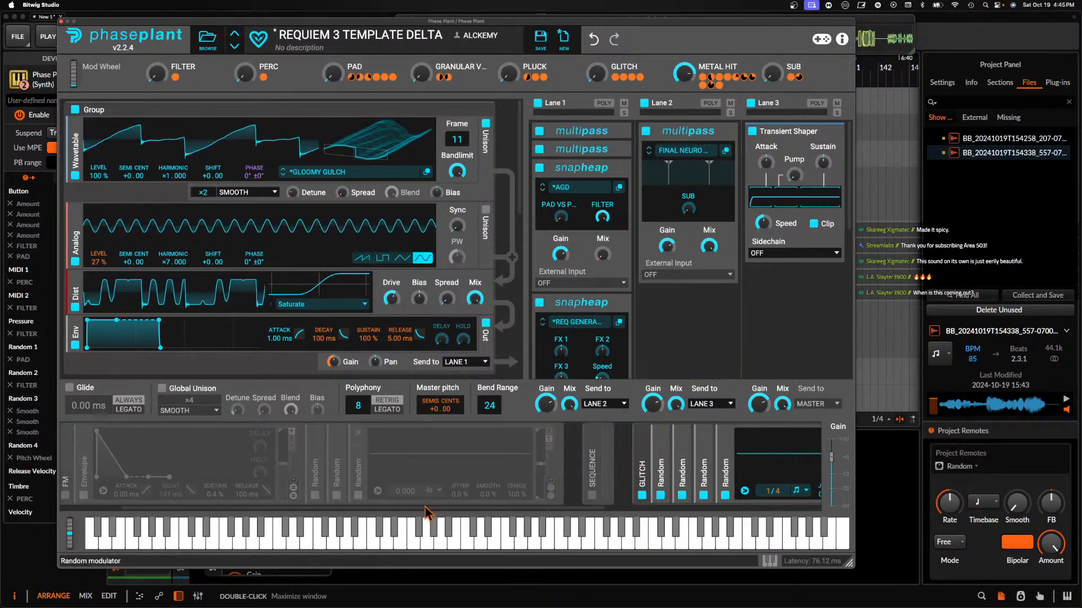
# Try enabling a 185 ms Glide in Always and Legato modes, with its time modulated by METAL HIT
pyautogui.hscroll(-3, 347, 450)
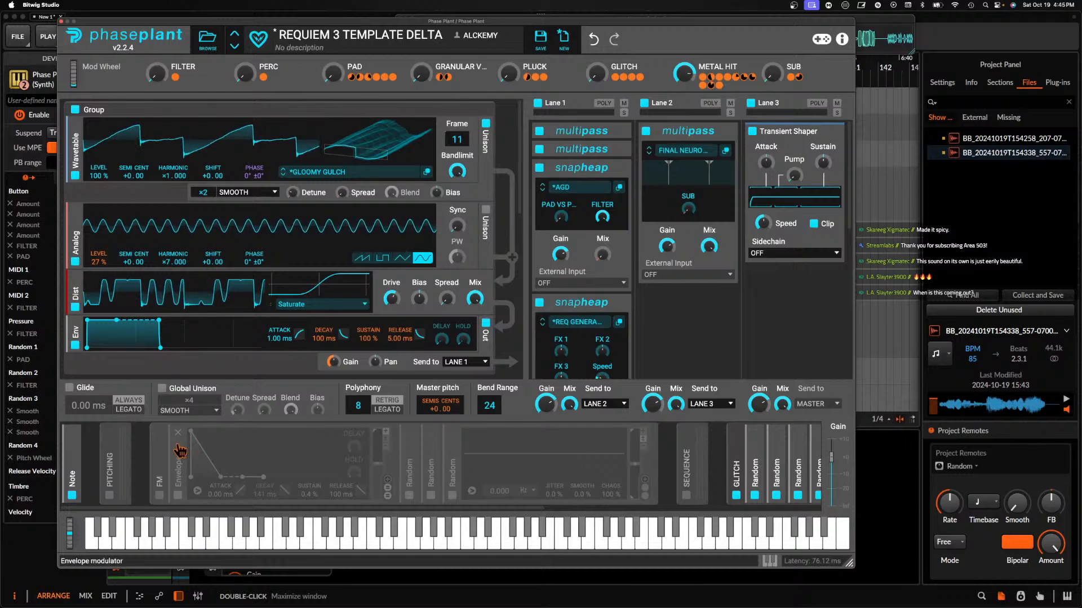
pyautogui.hscroll(6, 181, 451)
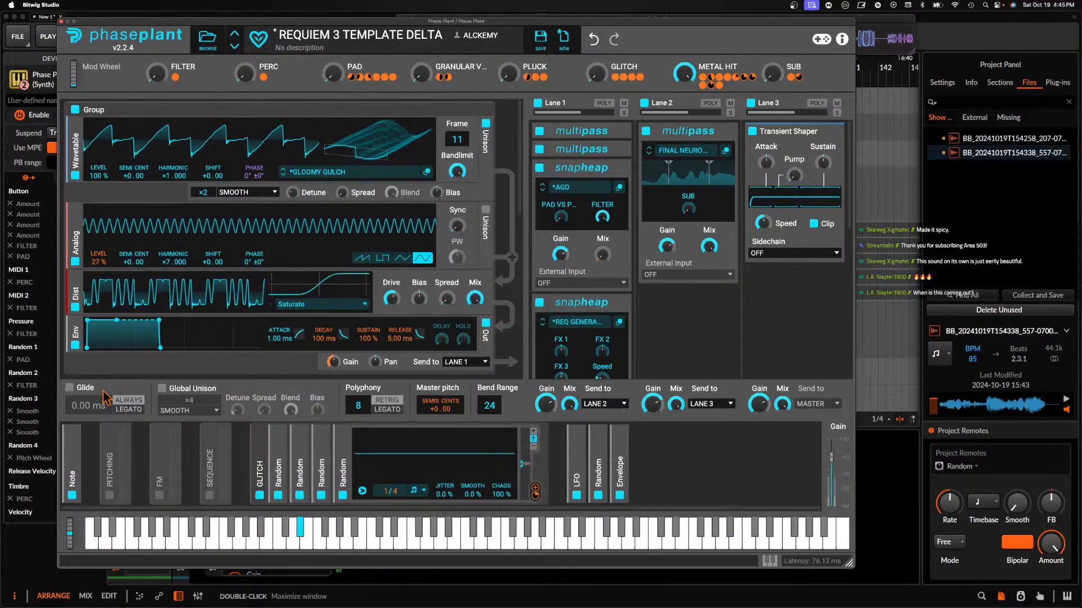
pyautogui.click(121, 400)
pyautogui.click(121, 410)
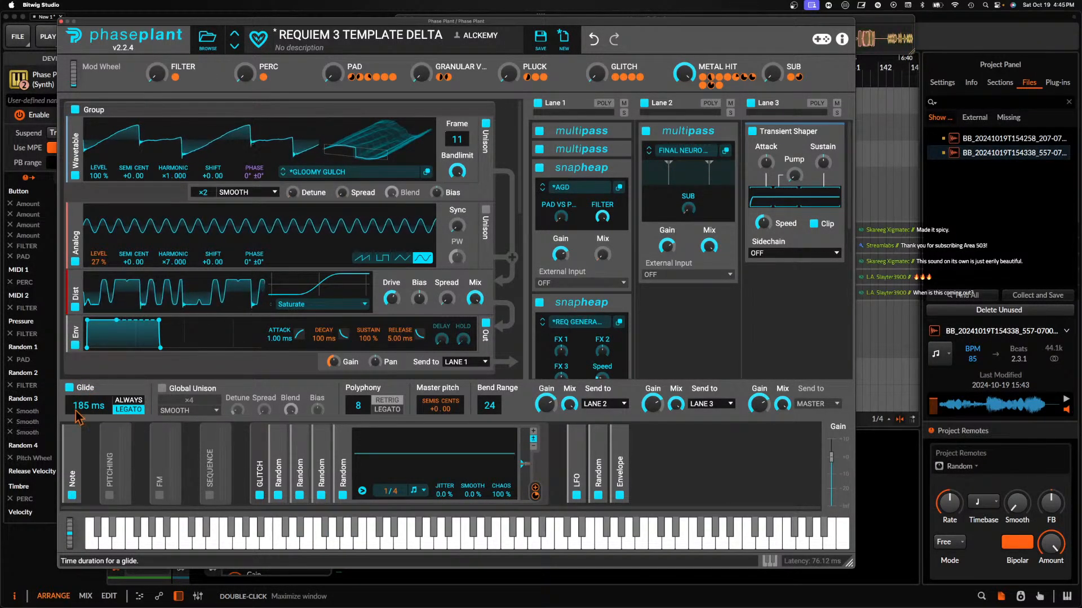
pyautogui.click(727, 86)
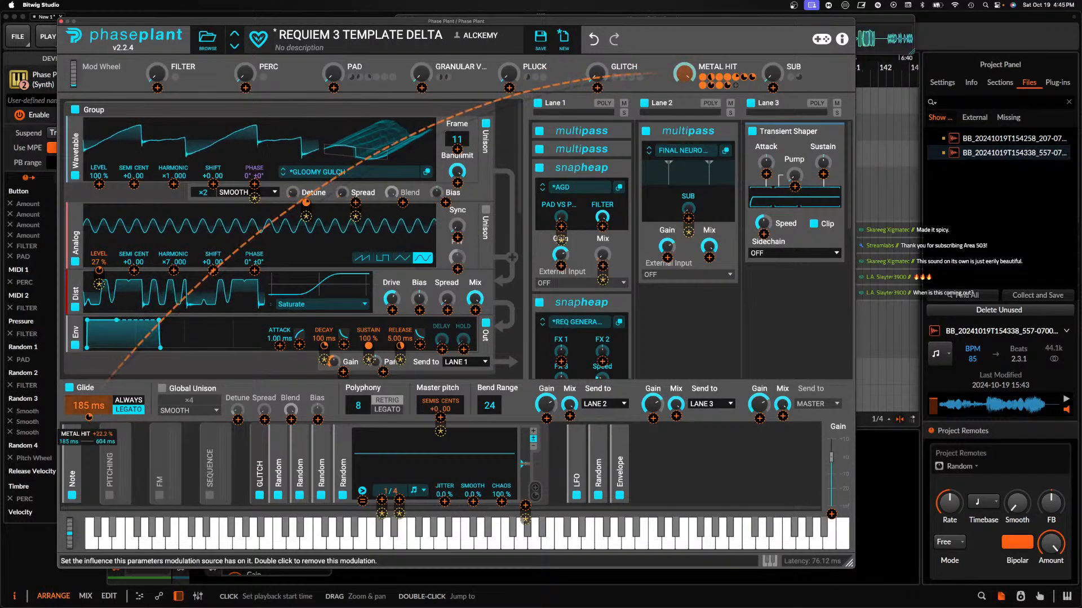
pyautogui.click(89, 425)
pyautogui.moveTo(89, 418); pyautogui.dragTo(89, 385)
pyautogui.click(85, 392)
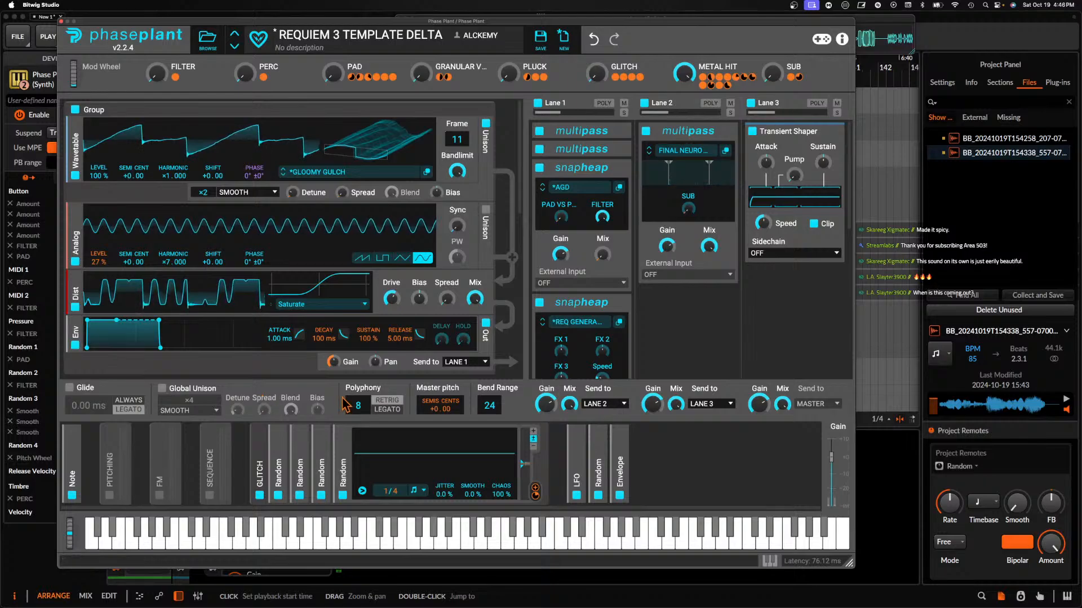
pyautogui.click(388, 410)
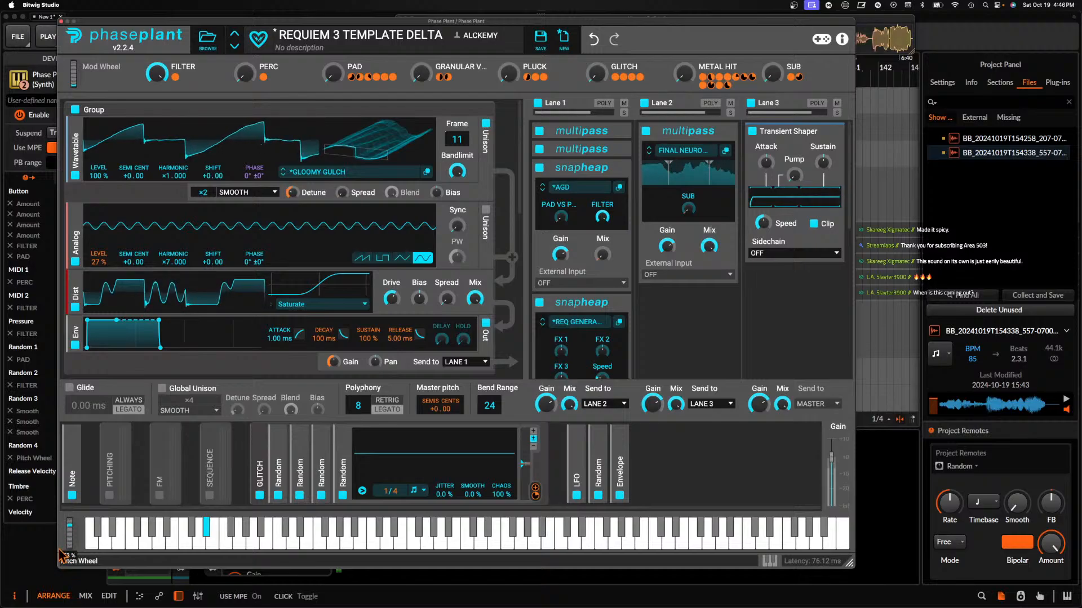
# Open the Filter Default 2 Multipass in Lane 1 and insert a Phaser between Distortion and Comb Filter in the 112 Hz - 3.00 kHz band
pyautogui.moveTo(59, 551)
pyautogui.mouseDown()
pyautogui.moveTo(63, 563)
pyautogui.moveTo(60, 553)
pyautogui.moveTo(41, 566)
pyautogui.moveTo(67, 562)
pyautogui.mouseUp()
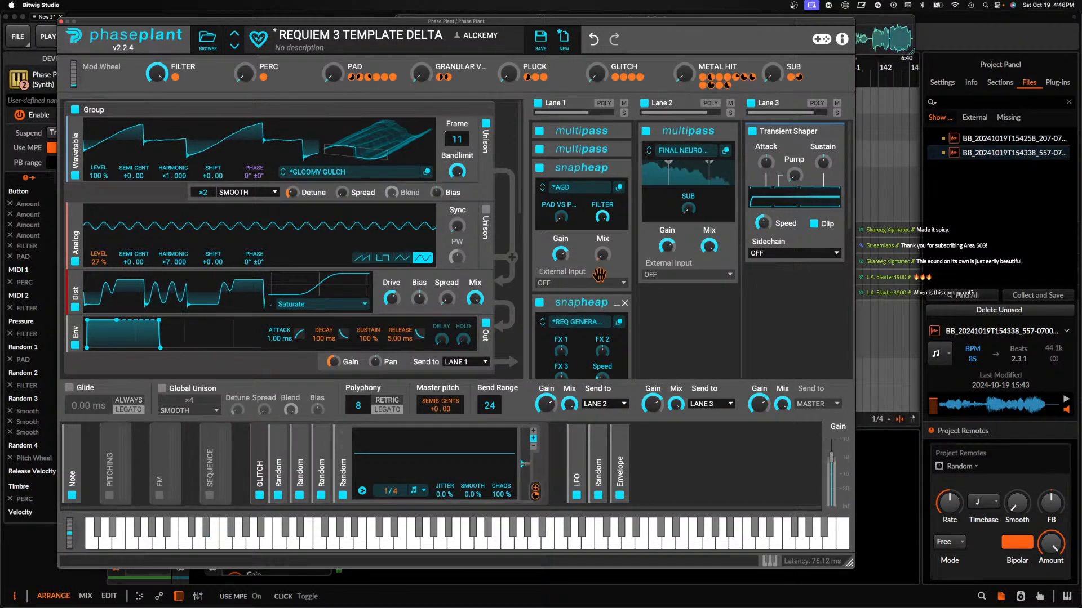
pyautogui.click(616, 169)
pyautogui.click(616, 132)
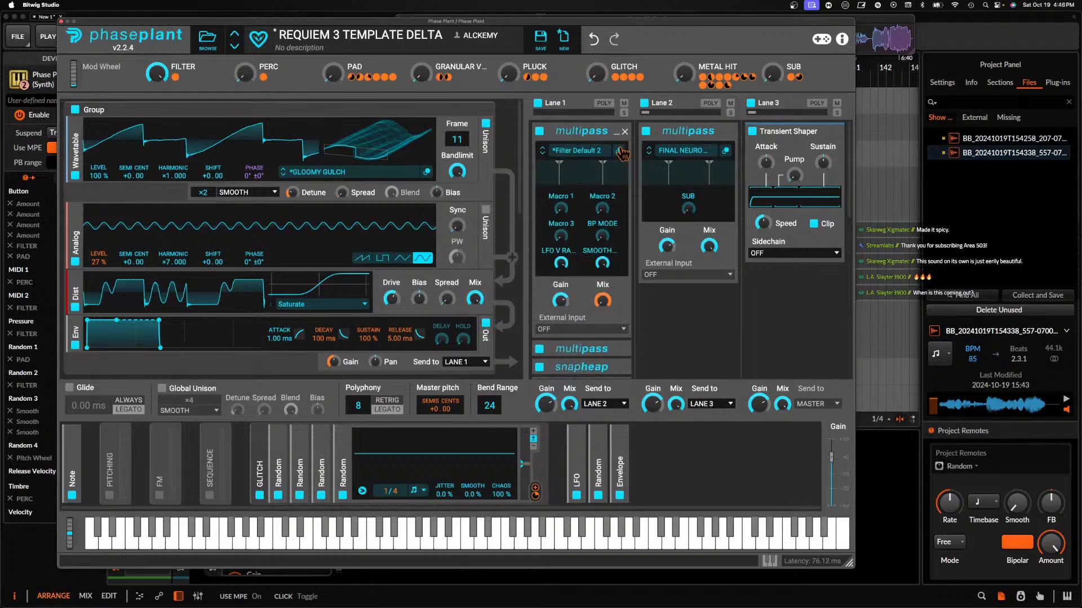
pyautogui.click(619, 151)
pyautogui.moveTo(621, 162); pyautogui.dragTo(532, 102)
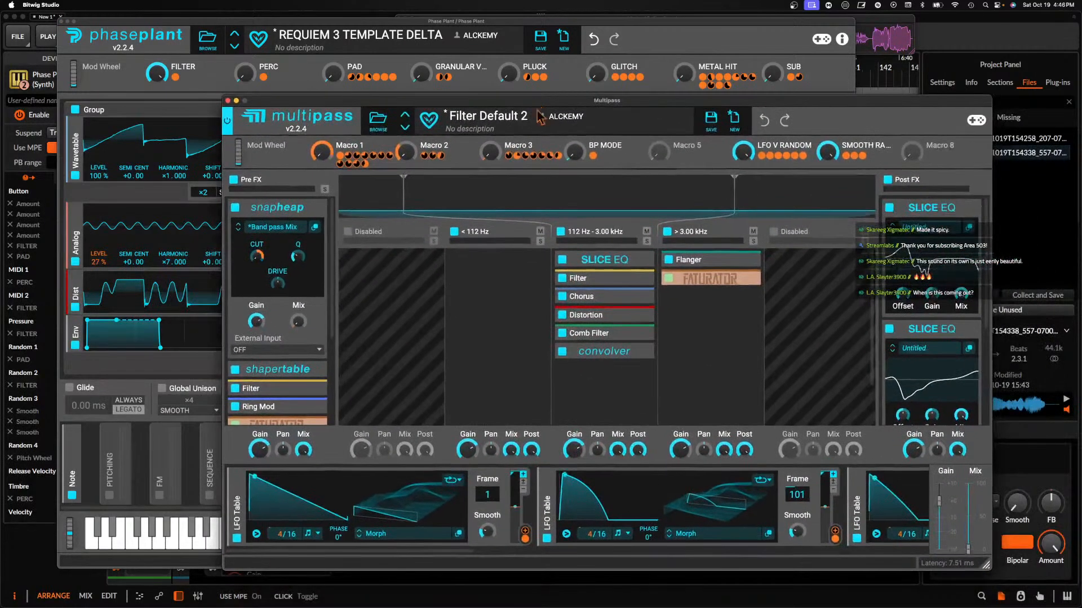
pyautogui.click(591, 325)
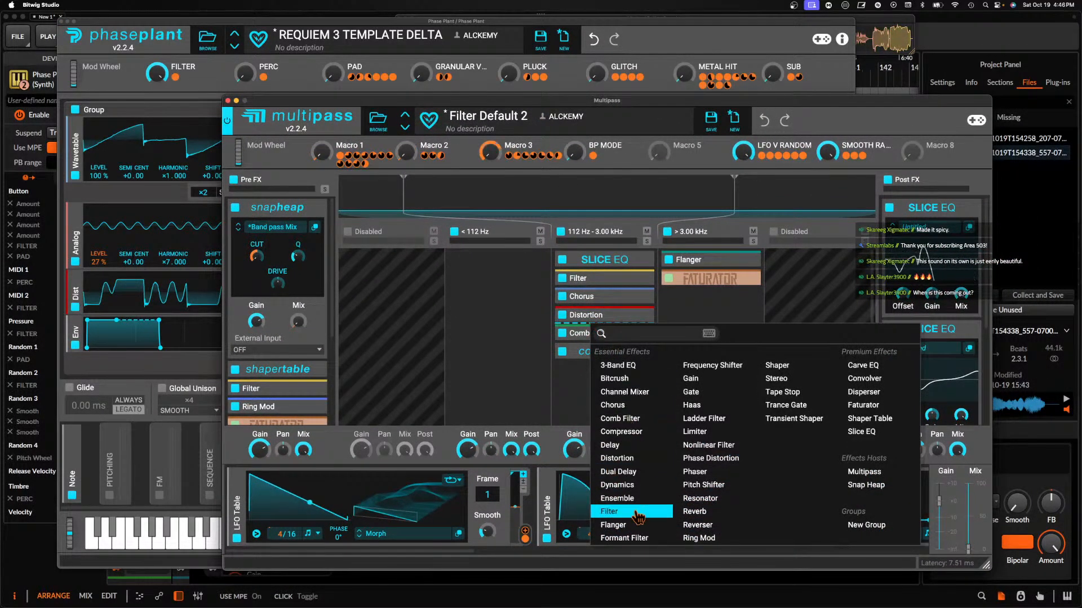
pyautogui.click(694, 472)
# Assign Macro 2 to the Phaser's Cutoff, close the Multipass editor and audition the patch with pitch bends
pyautogui.moveTo(450, 156); pyautogui.dragTo(572, 365)
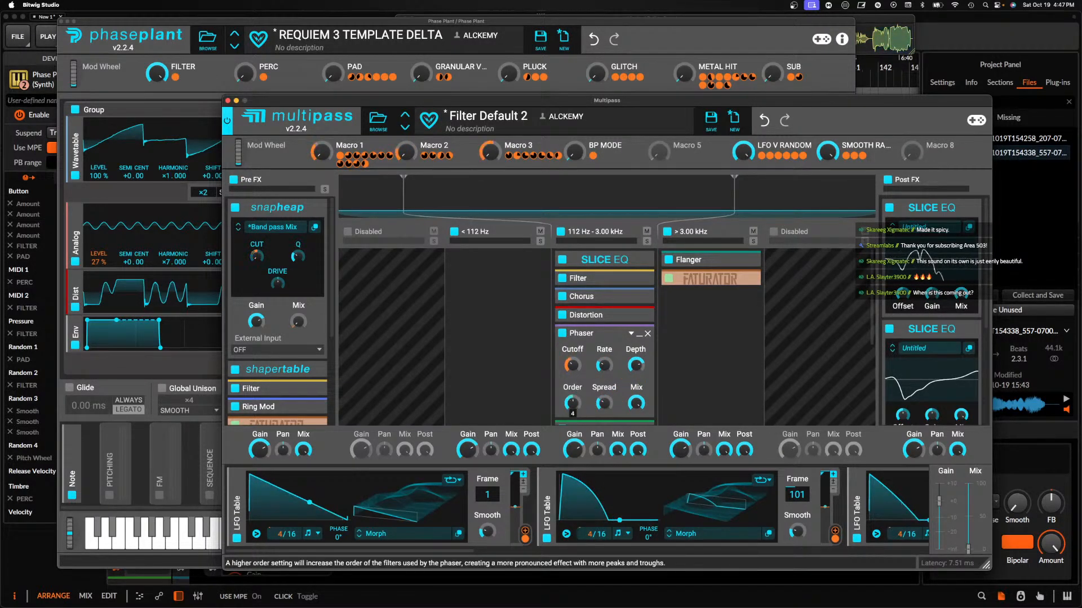
pyautogui.click(227, 100)
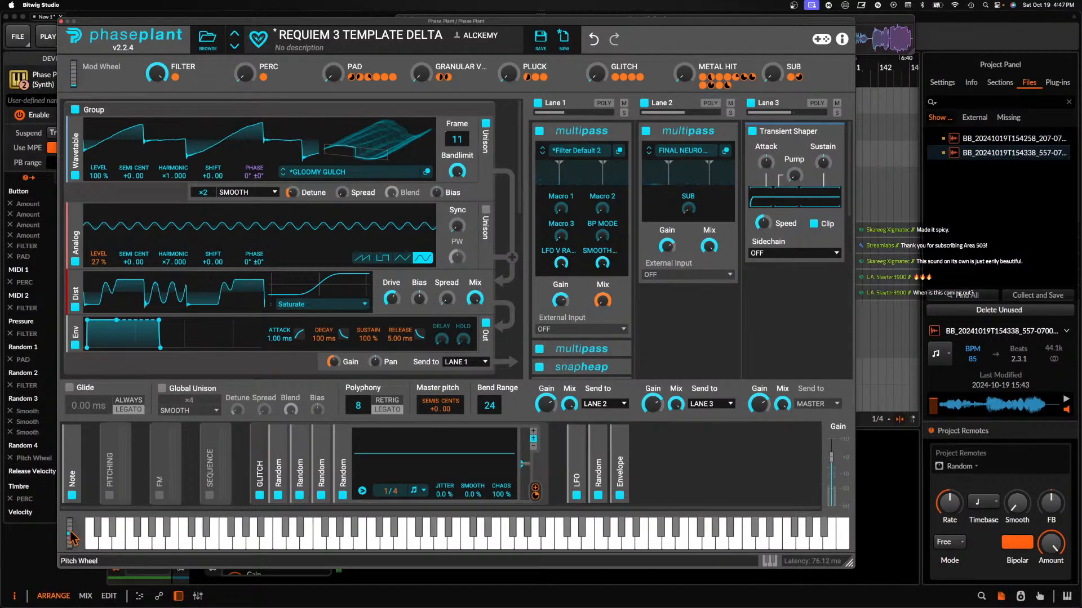
pyautogui.moveTo(69, 540)
pyautogui.mouseDown()
pyautogui.moveTo(68, 515)
pyautogui.moveTo(68, 550)
pyautogui.moveTo(61, 524)
pyautogui.mouseUp()
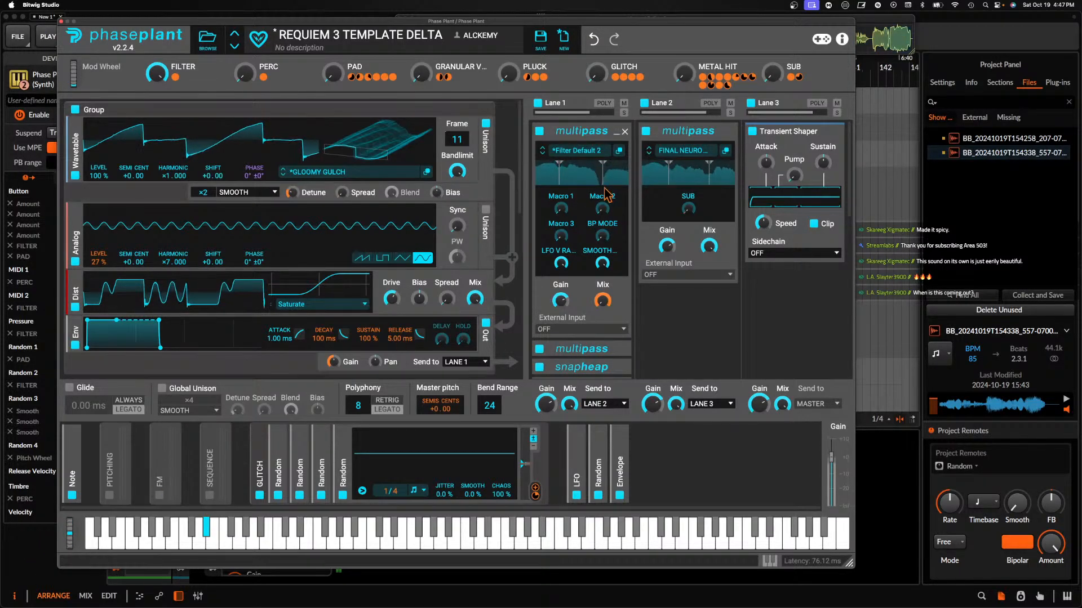
# Reopen the Filter Default 2 editor and set Macro 2's modulation of the Phaser Cutoff to +63.3 %, auditioning with pitch bends
pyautogui.click(621, 151)
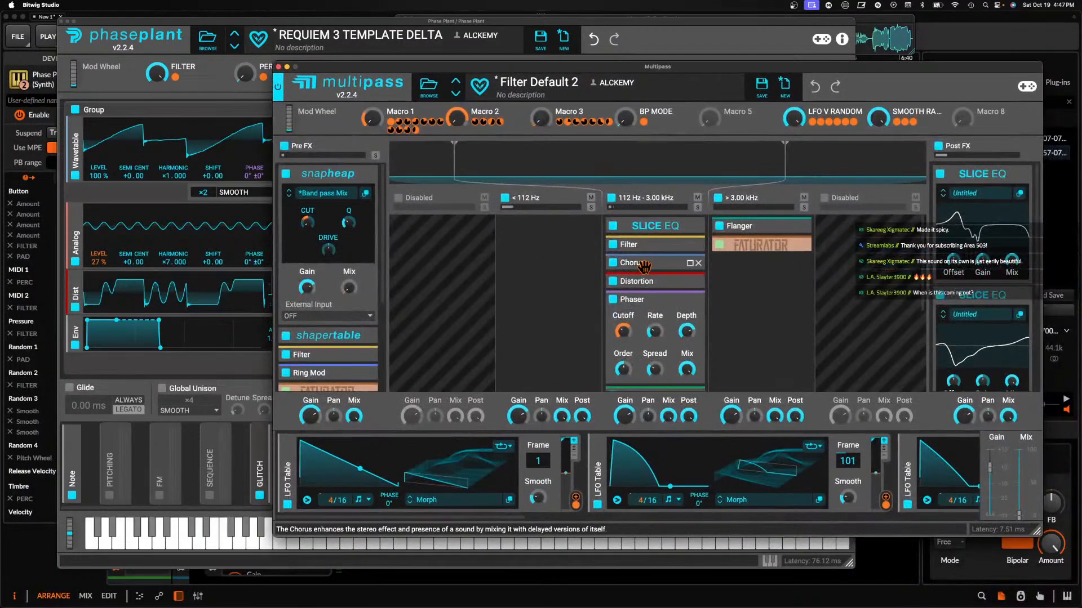
pyautogui.moveTo(653, 332)
pyautogui.moveTo(686, 332)
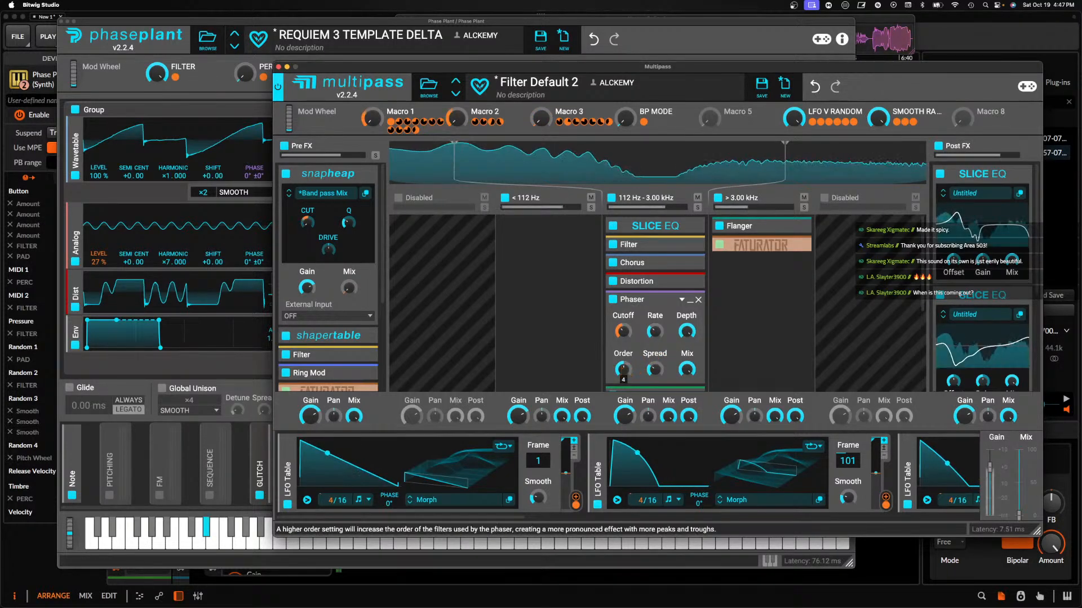
pyautogui.moveTo(69, 533); pyautogui.dragTo(36, 534)
pyautogui.moveTo(620, 334); pyautogui.dragTo(624, 321)
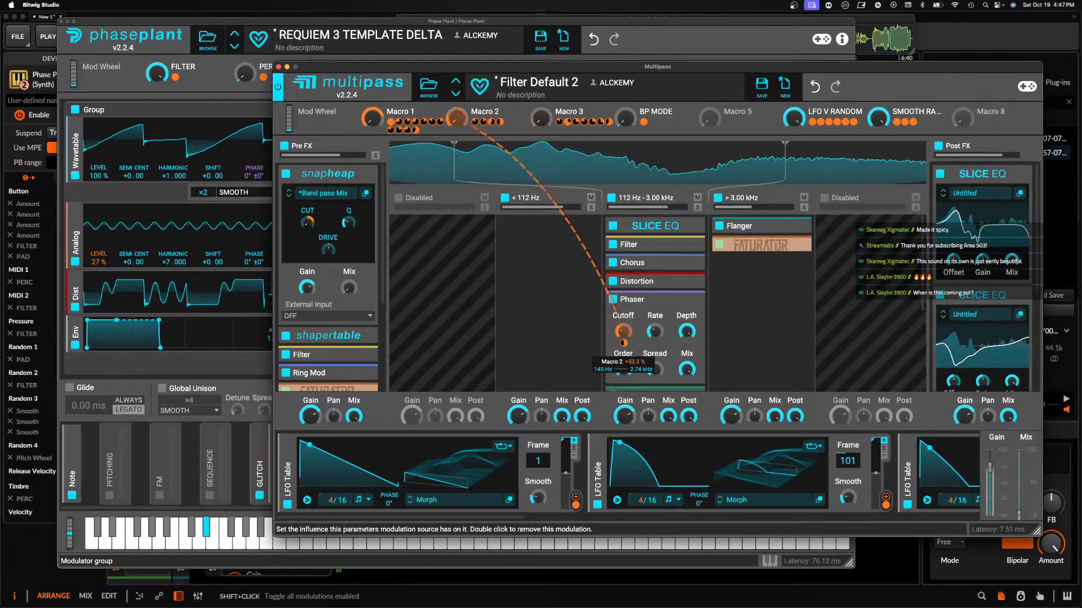
pyautogui.moveTo(69, 532); pyautogui.dragTo(69, 535)
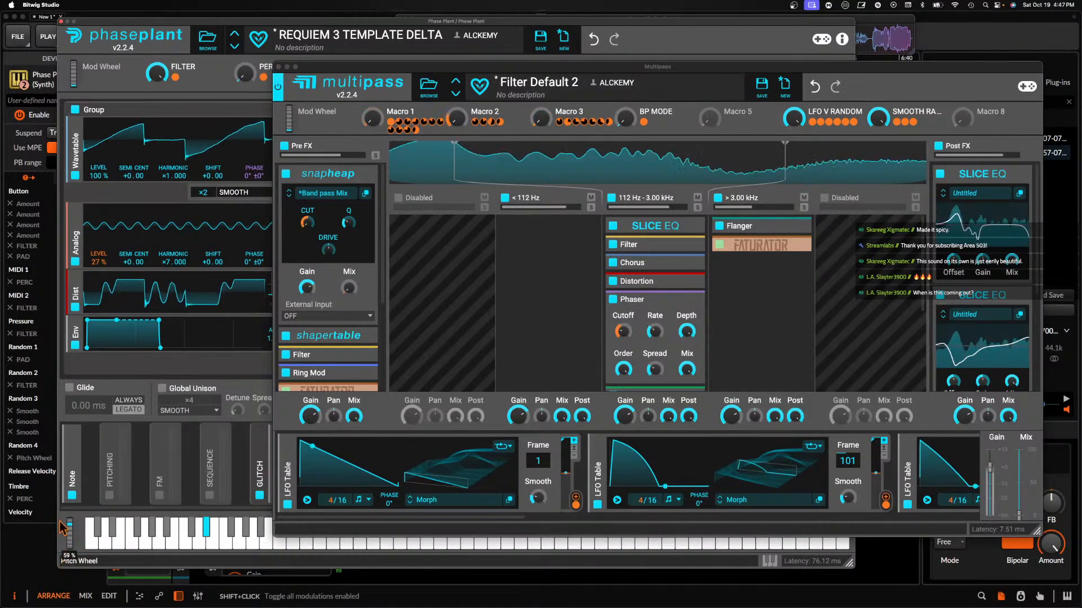
pyautogui.moveTo(54, 523); pyautogui.dragTo(46, 538)
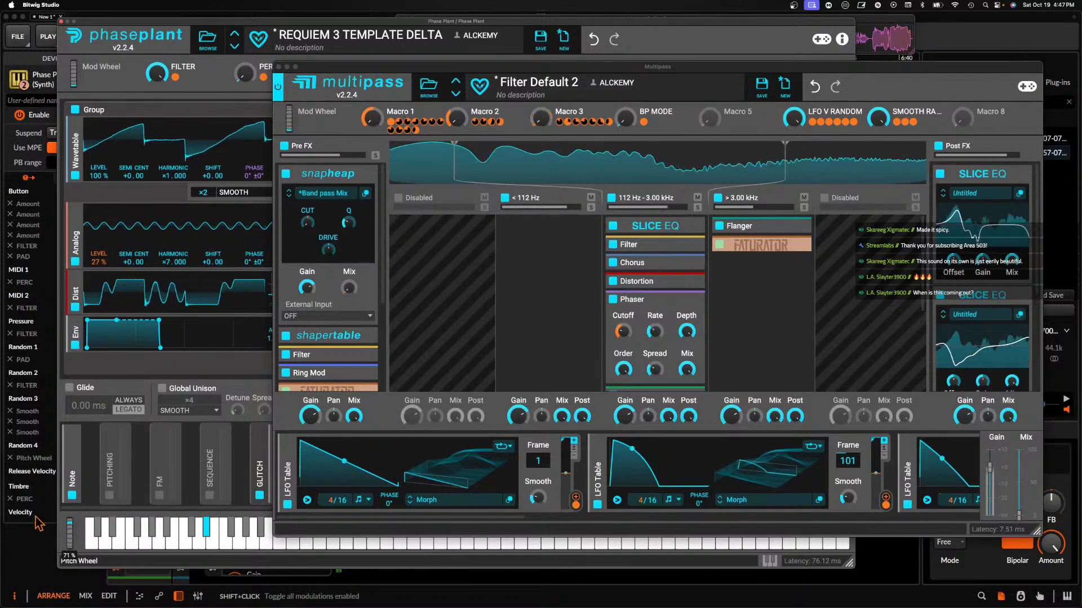
# Lower the Phaser's Mix, Spread and Order while auditioning with pitch bends, and minimize the Phaser
pyautogui.click(686, 368)
pyautogui.moveTo(66, 544); pyautogui.dragTo(47, 555)
pyautogui.moveTo(655, 371); pyautogui.dragTo(648, 403)
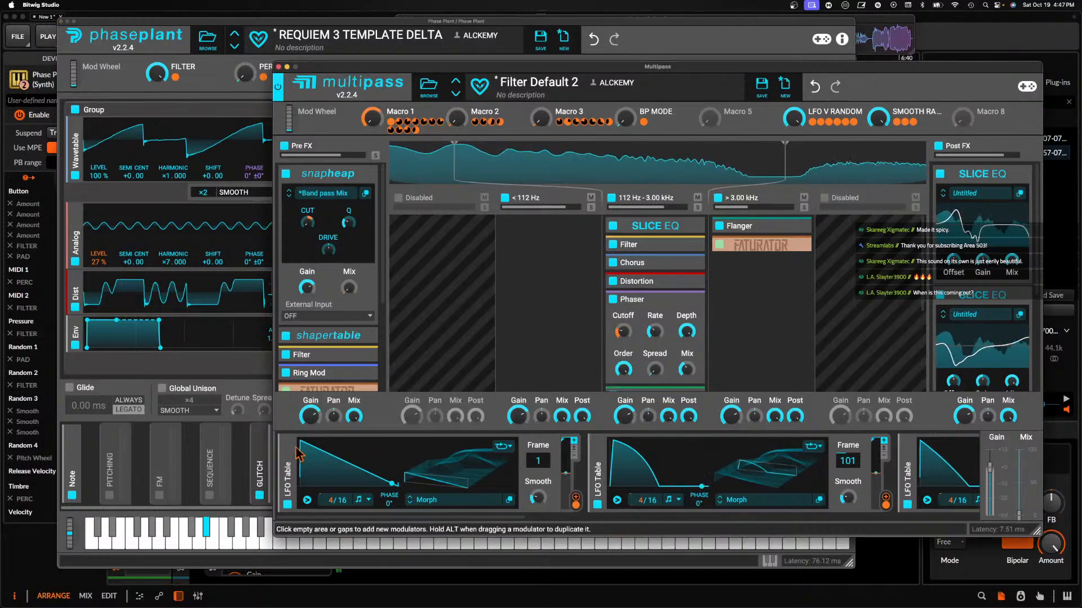
pyautogui.moveTo(69, 538); pyautogui.dragTo(66, 569)
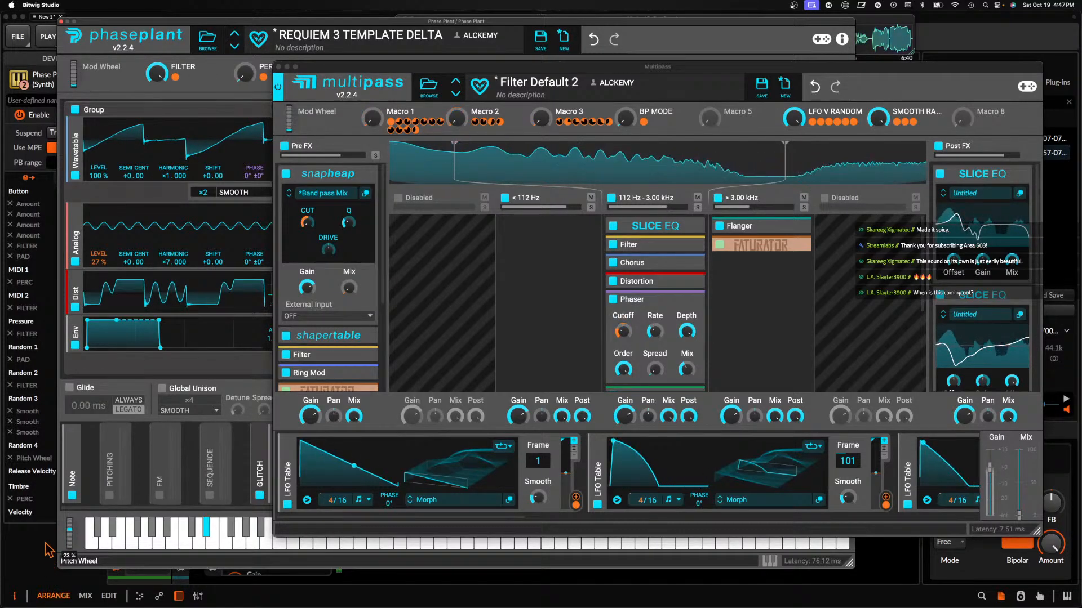
pyautogui.moveTo(623, 370); pyautogui.dragTo(624, 388)
pyautogui.moveTo(70, 542); pyautogui.dragTo(53, 588)
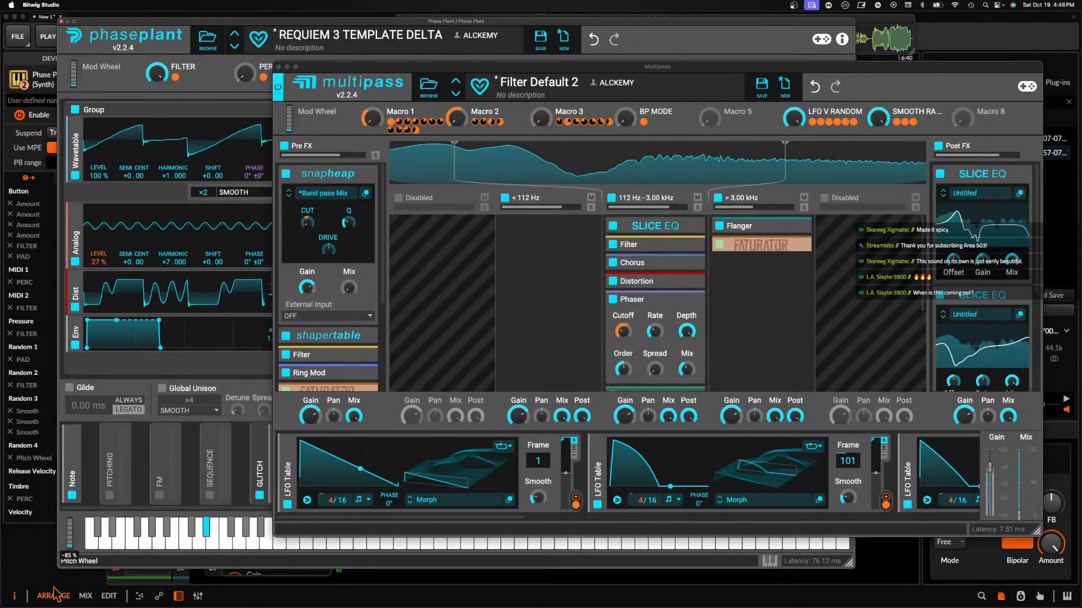
pyautogui.click(696, 301)
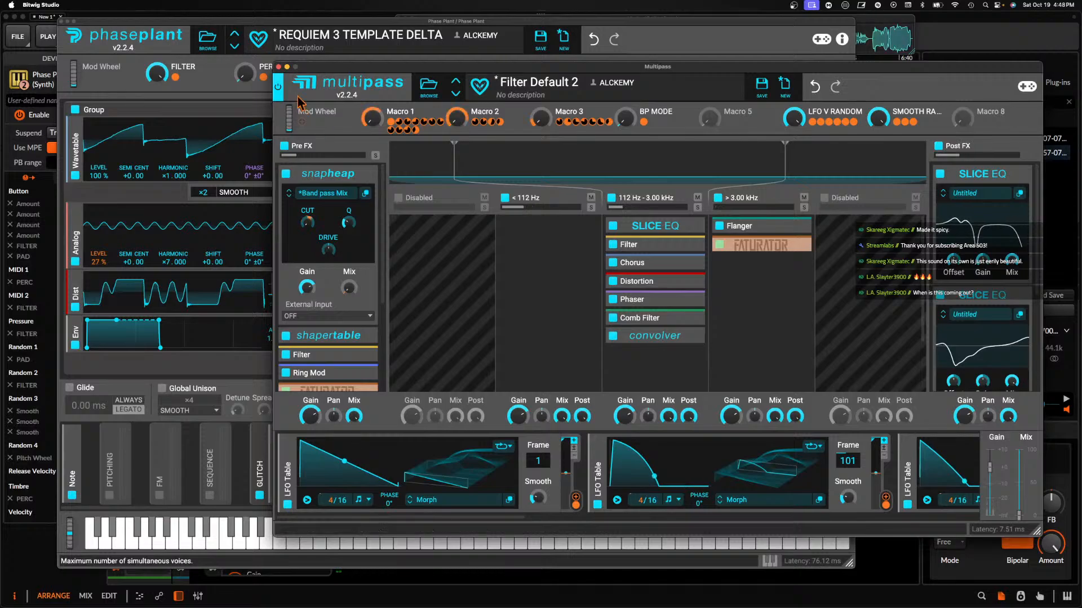
# Return the FILTER macro to its minimum and open the GLOOMY GULCH wavetable in the Wavetable Editor
pyautogui.click(189, 89)
pyautogui.moveTo(160, 75); pyautogui.dragTo(160, 152)
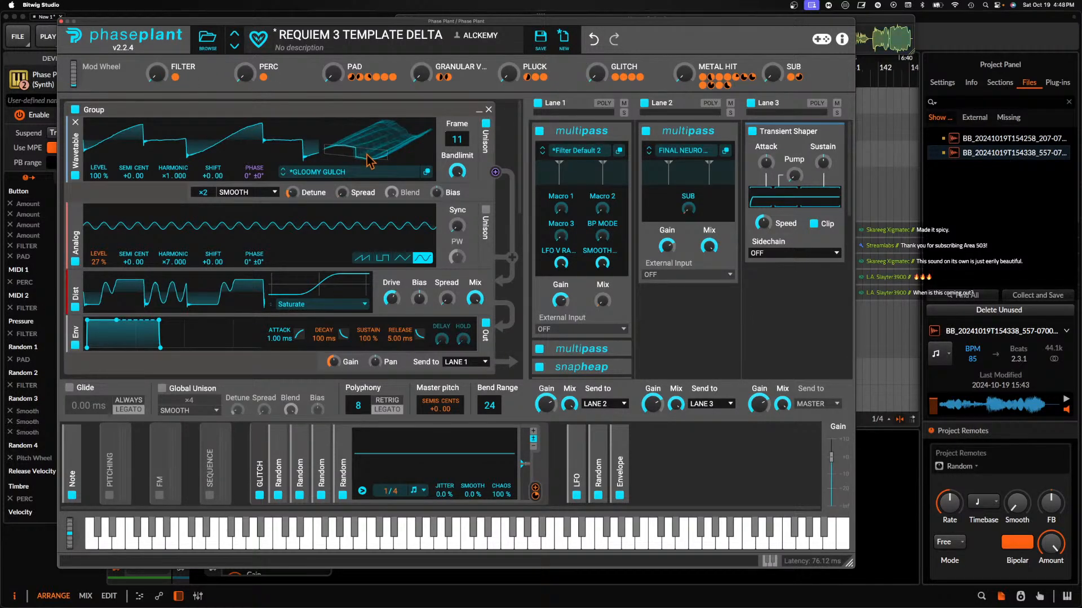
pyautogui.click(373, 172)
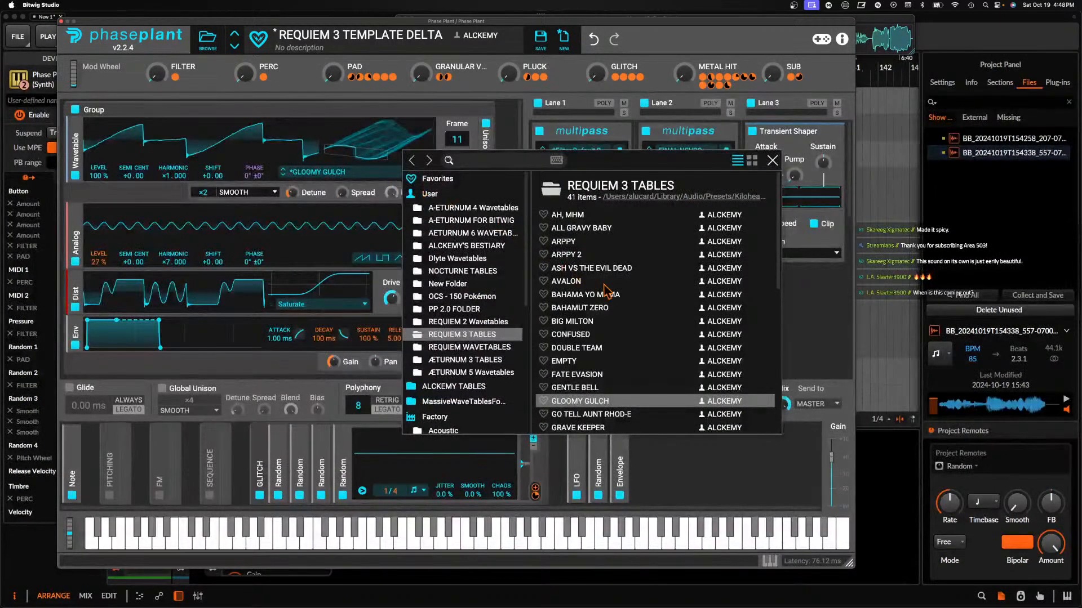
pyautogui.click(352, 144)
pyautogui.click(424, 170)
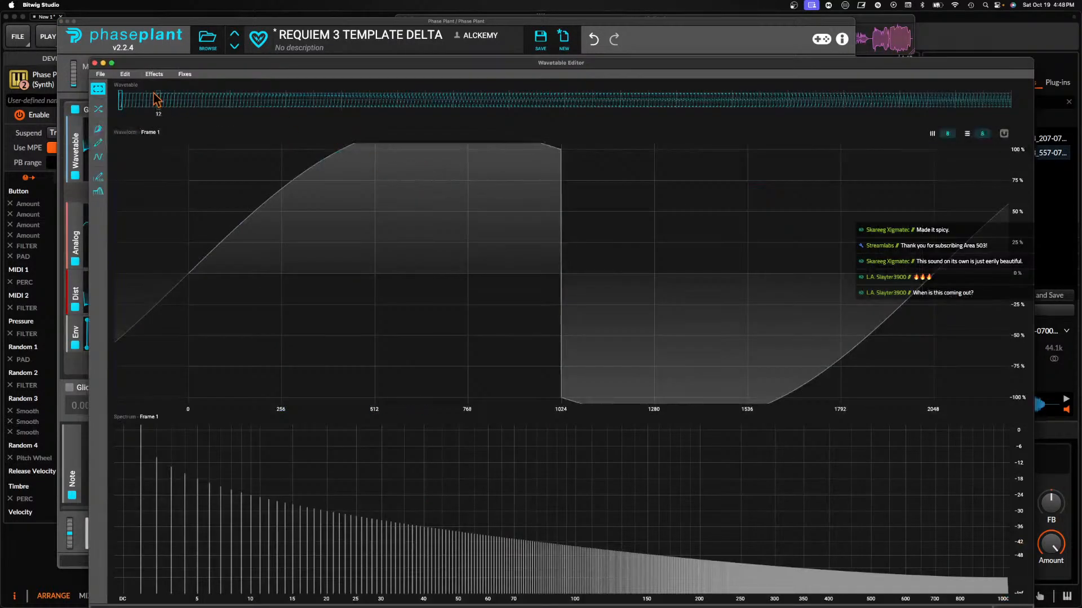
# Save the wavetable as AGGABAGGA in the REQUIEM 3 TABLES folder as WAV and close the Wavetable Editor
pyautogui.click(101, 74)
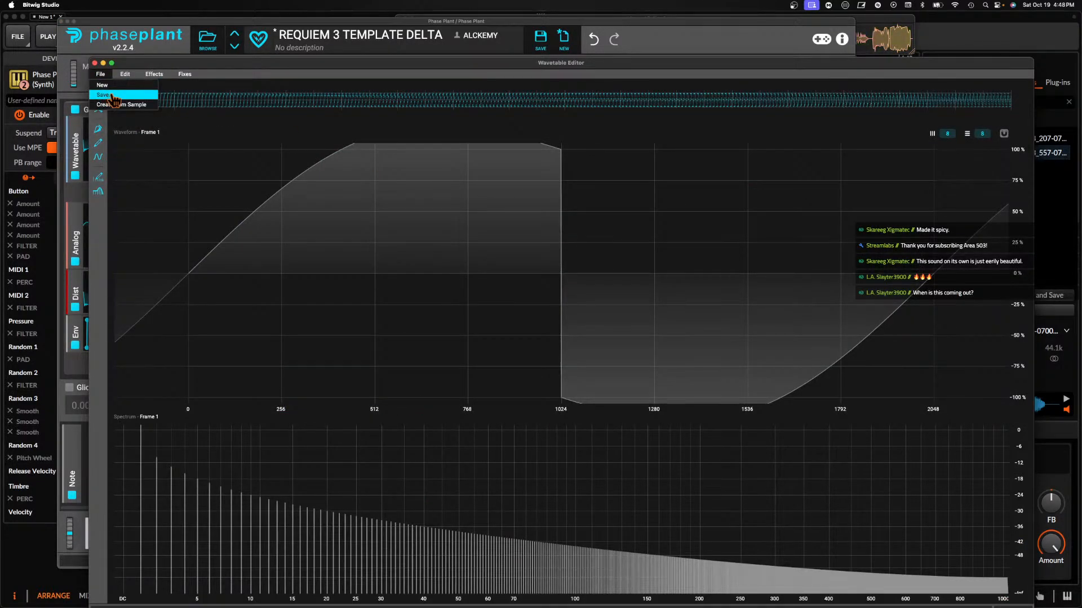
pyautogui.click(113, 96)
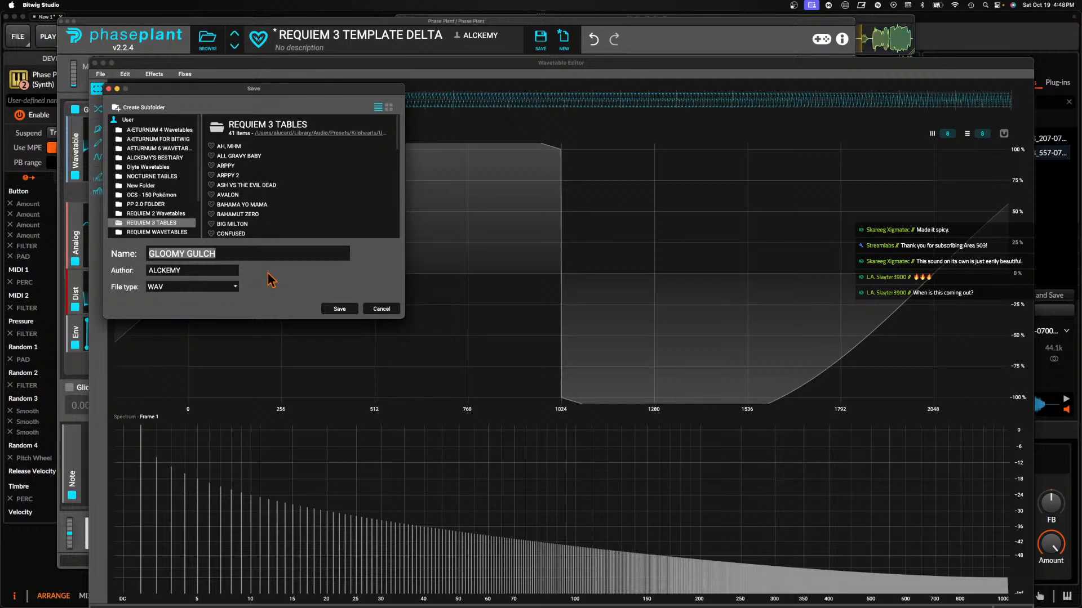
pyautogui.write('AGGABAGGA')
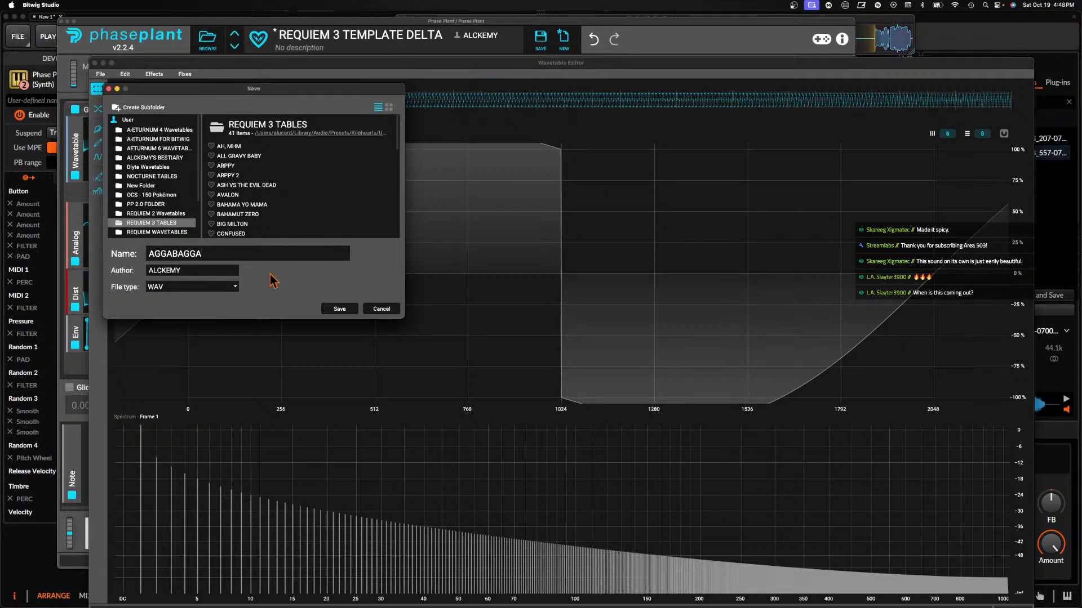
pyautogui.click(339, 309)
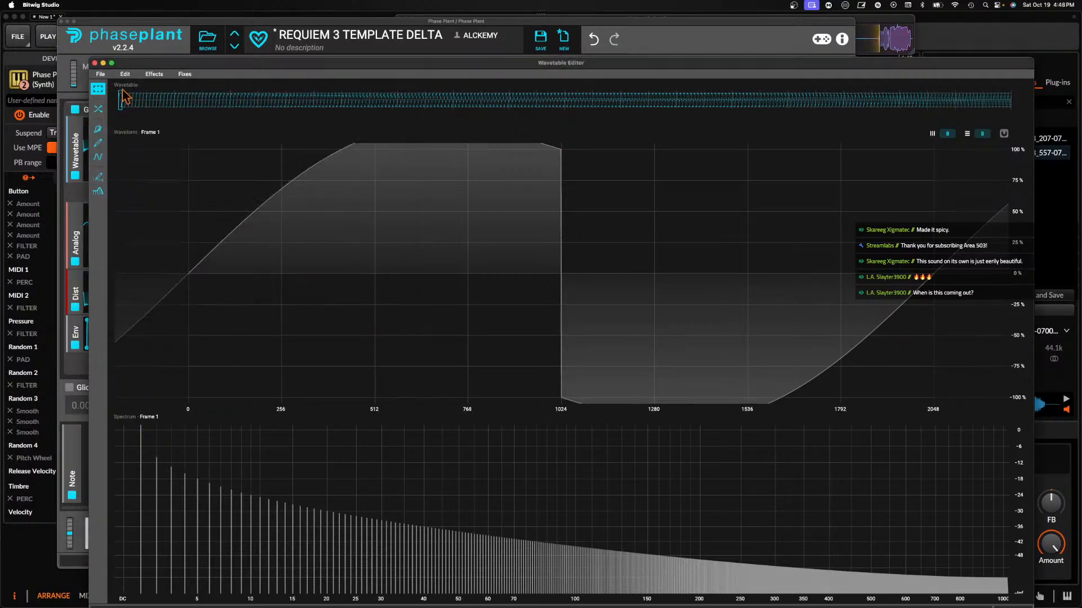
pyautogui.click(95, 63)
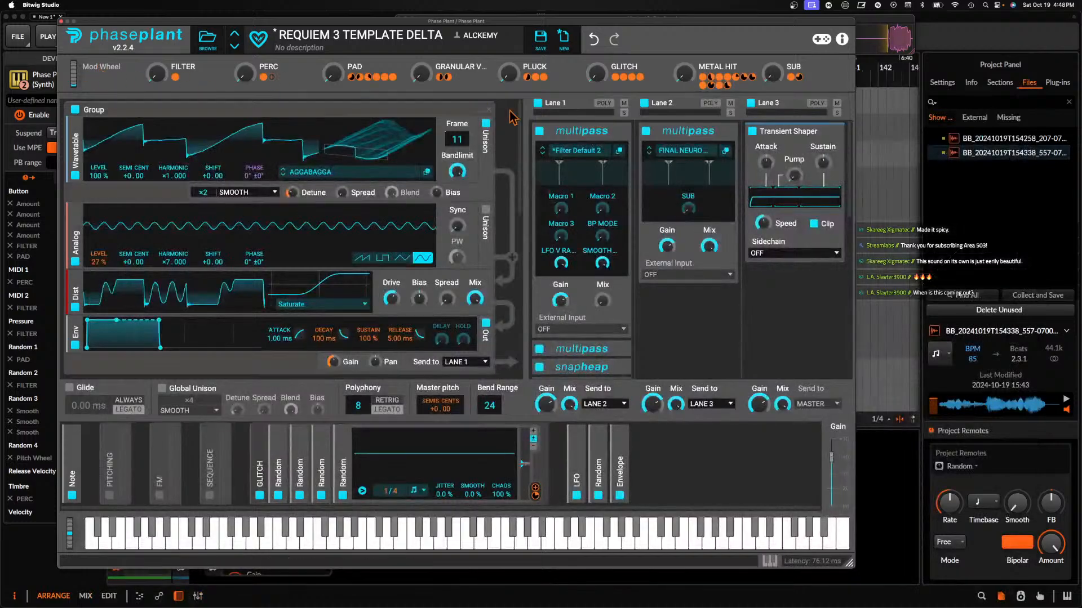
# Save the Filter Default 2 Multipass preset as AGGABAGGA in the REQUIEM 3 MP folder and close its editor
pyautogui.click(619, 150)
pyautogui.click(801, 179)
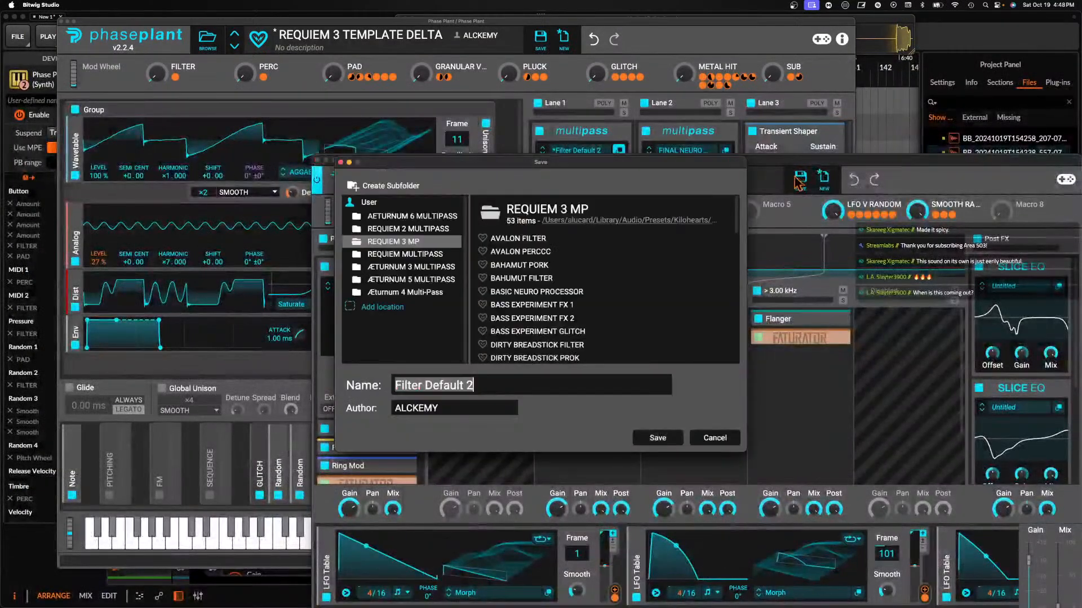
pyautogui.write('AGGA')
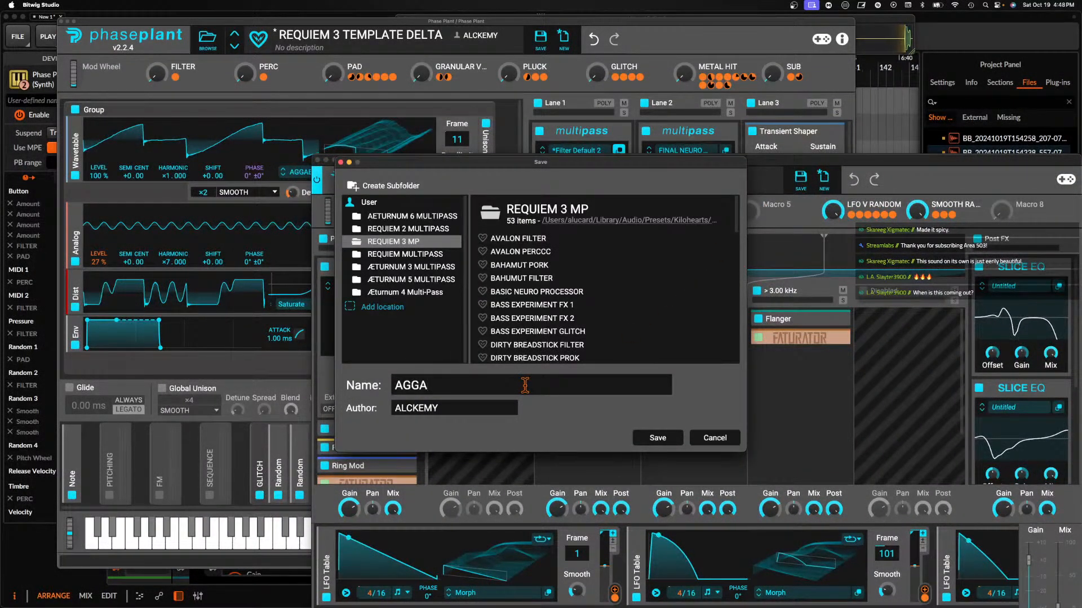
pyautogui.write('BAGGA')
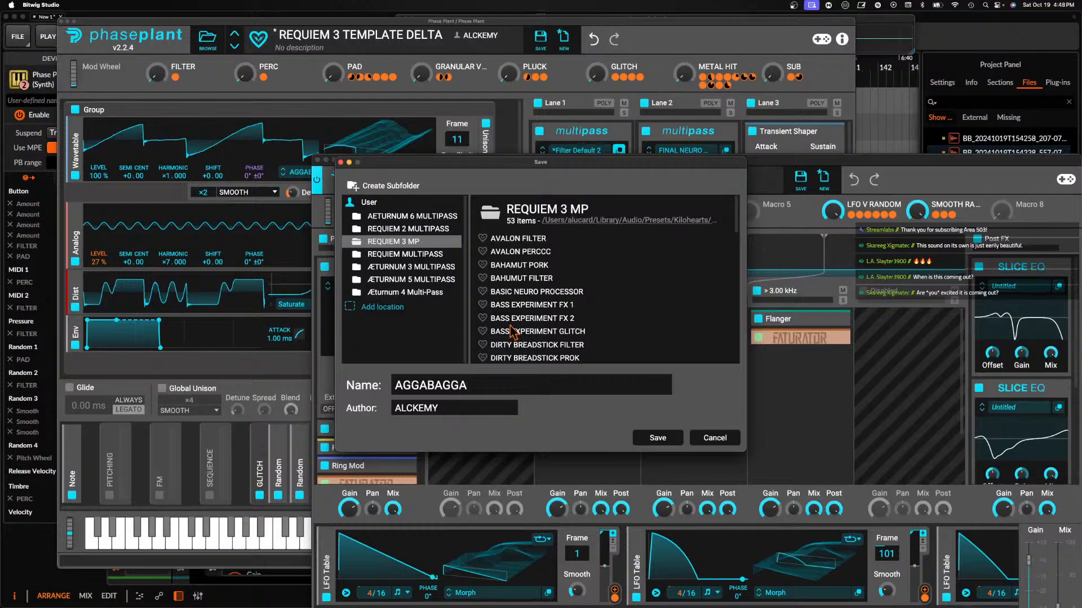
pyautogui.click(658, 438)
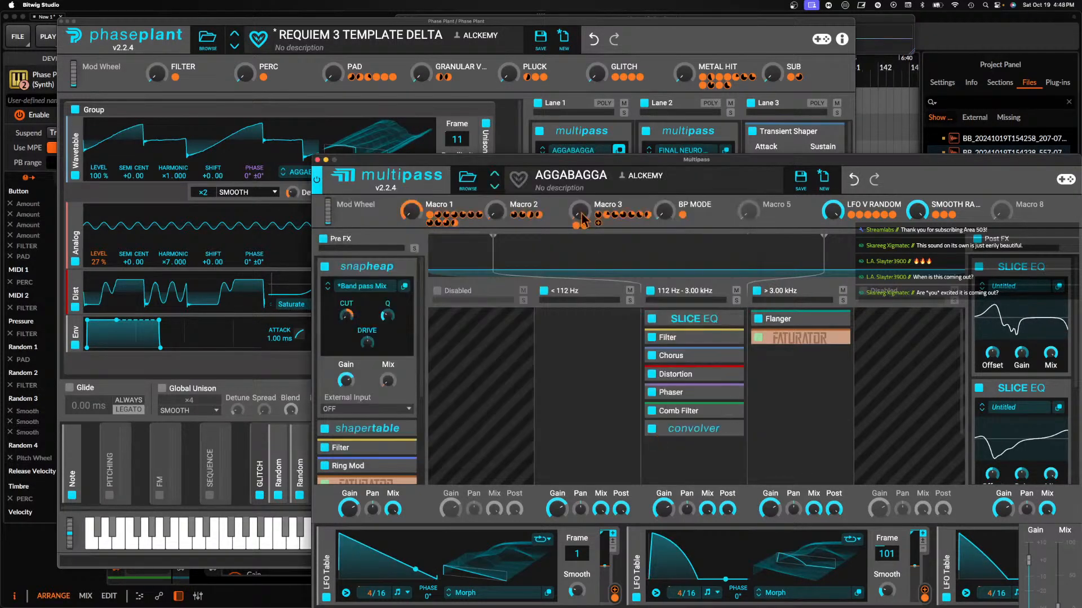
pyautogui.click(317, 160)
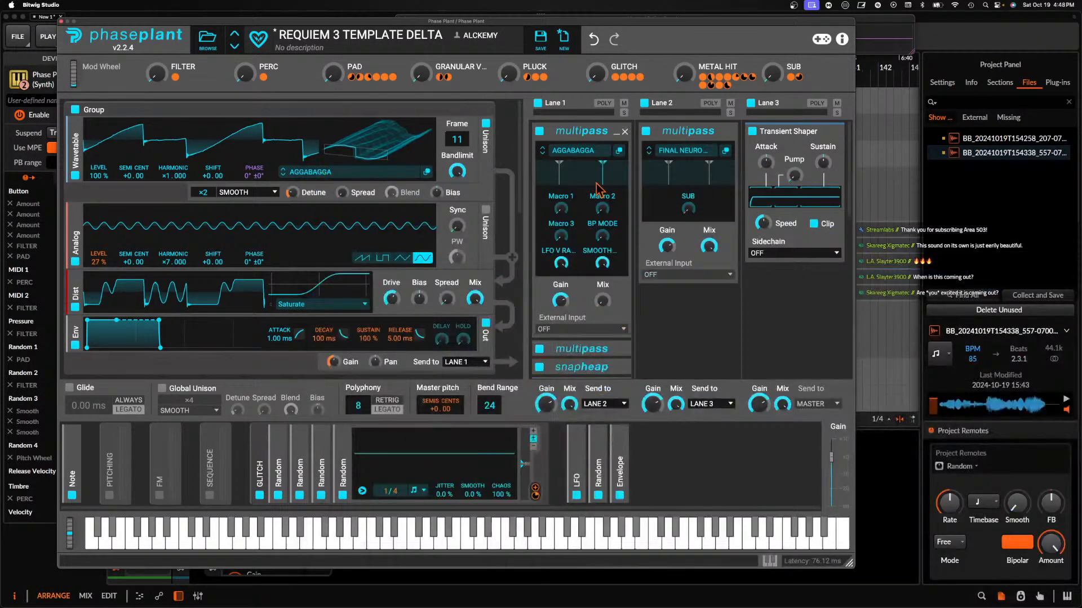
# Minimize the AGGABAGGA Multipass in Lane 1 and open the PERC STARTER KIT Multipass editor
pyautogui.click(617, 134)
pyautogui.click(619, 149)
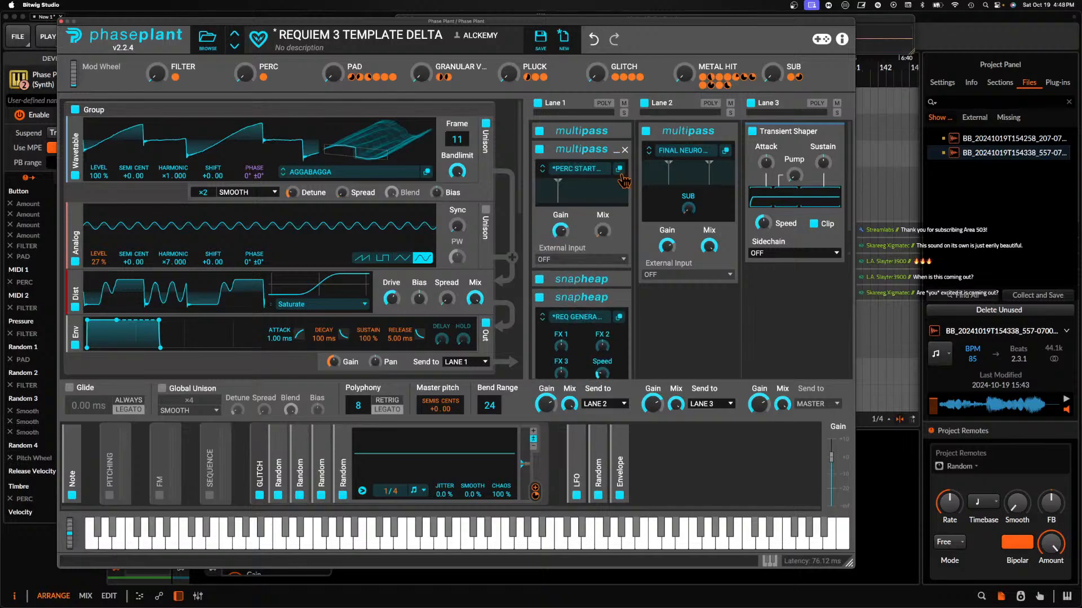
pyautogui.click(619, 169)
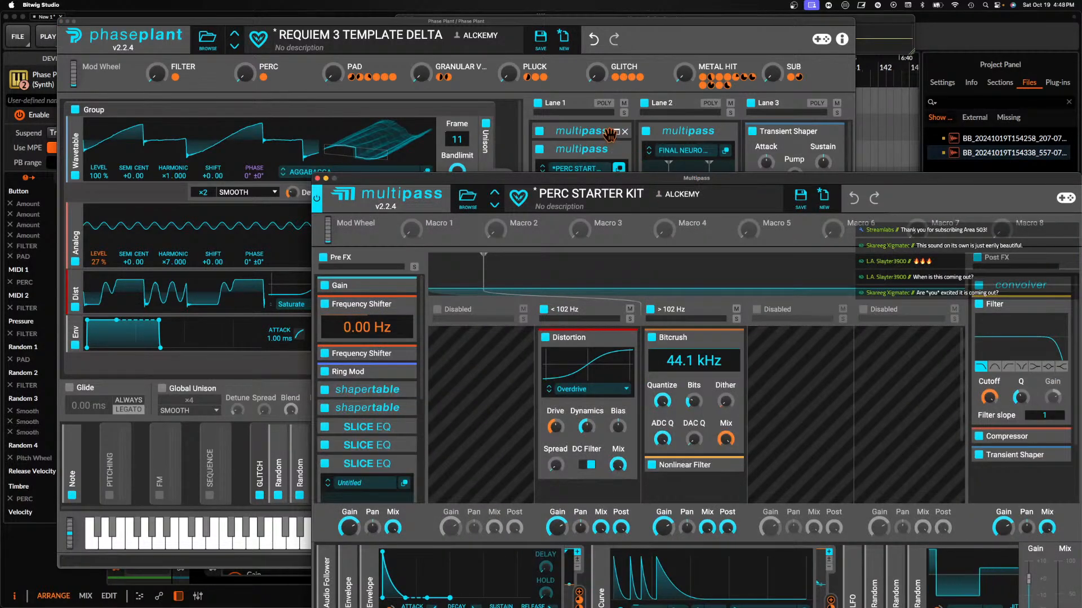
# Reopen the AGGABAGGA Multipass editor, rename the preset AGGABAGGA FILTER and save it in the REQUIEM 3 MP folder
pyautogui.click(615, 134)
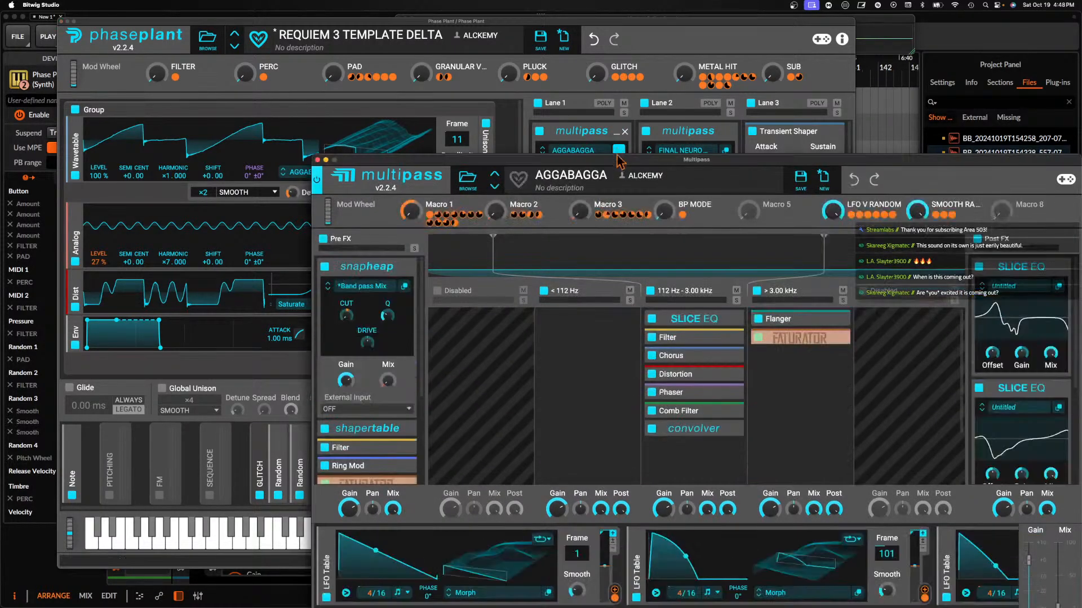
pyautogui.click(619, 150)
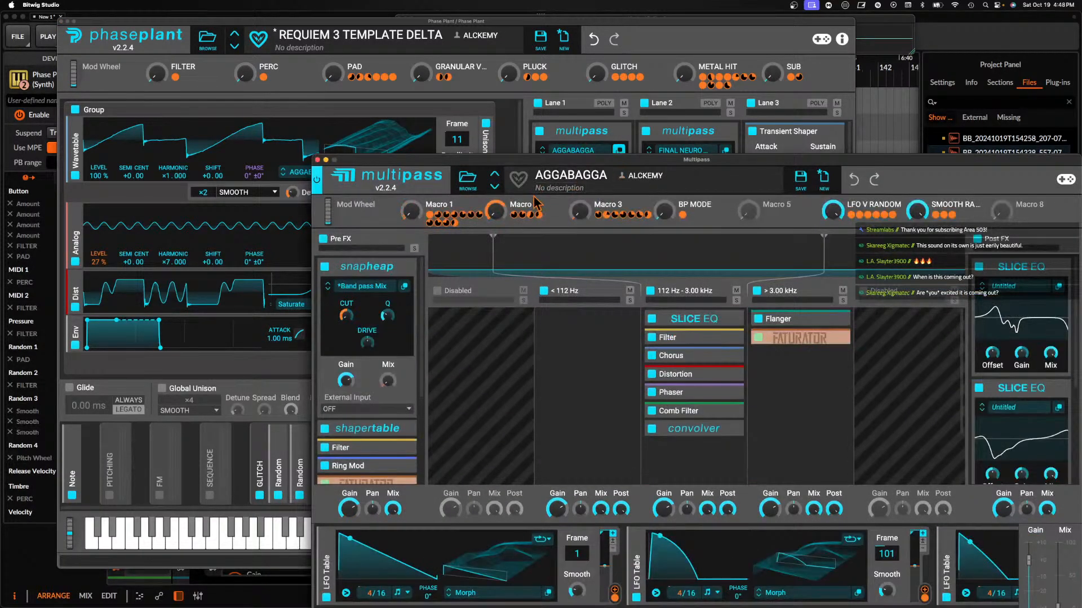
pyautogui.click(606, 175)
pyautogui.click(606, 175)
pyautogui.write('FILTER')
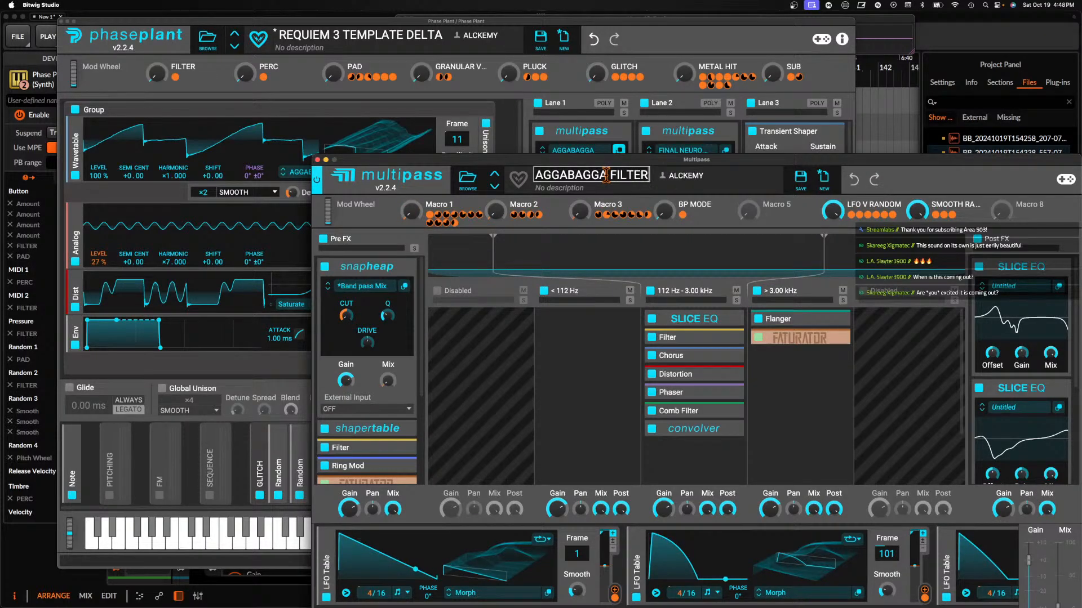
pyautogui.click(805, 178)
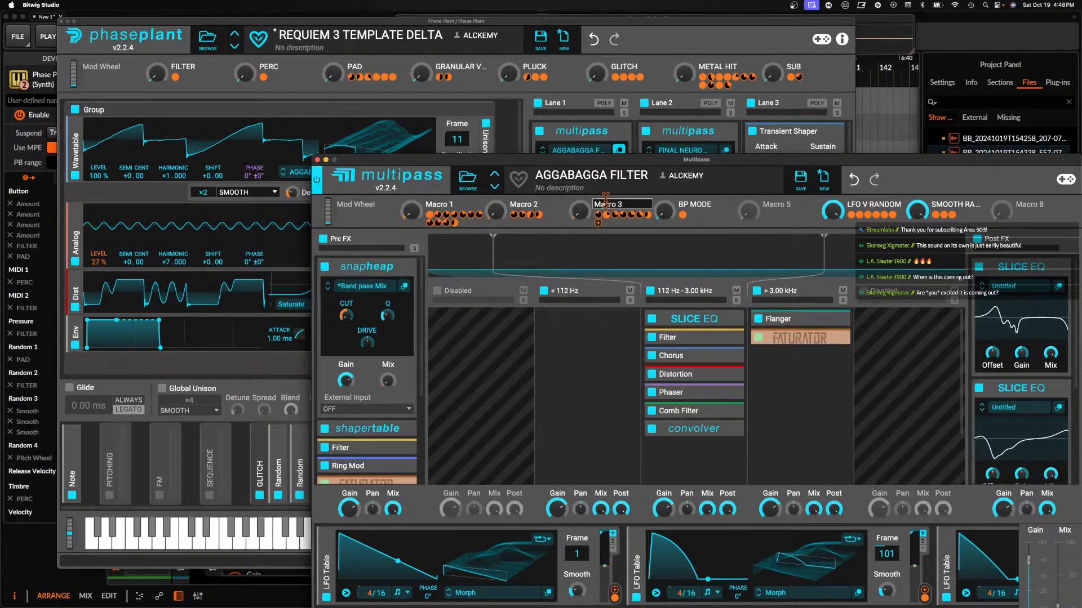
pyautogui.click(806, 178)
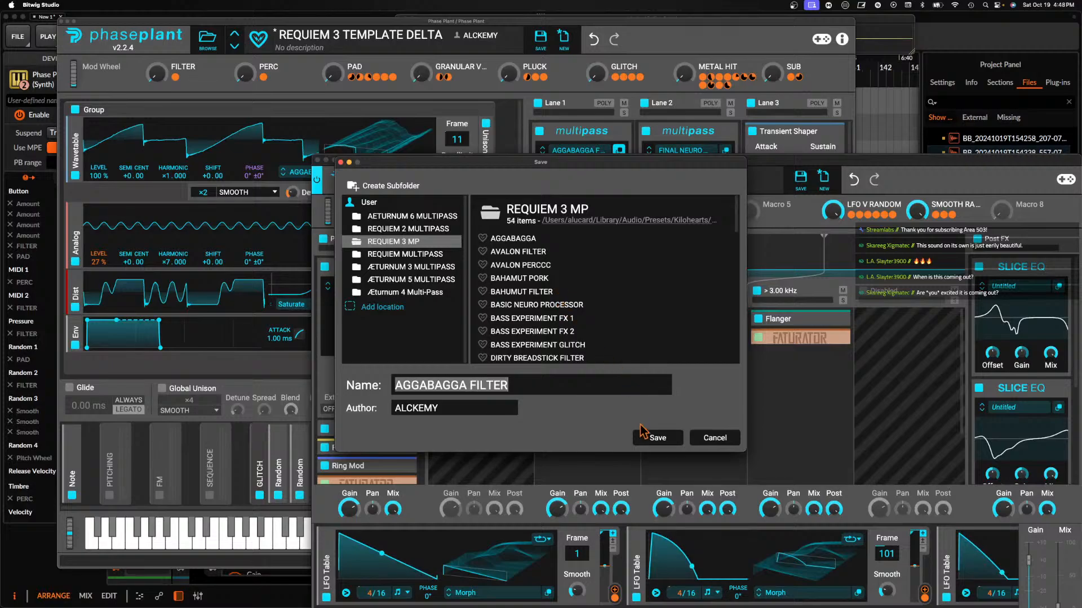
pyautogui.click(649, 438)
# Delete the AGGABAGGA.multipass file from the REQUIEM 3 MP folder in Finder and return to the Phase Plant window
pyautogui.click(800, 179)
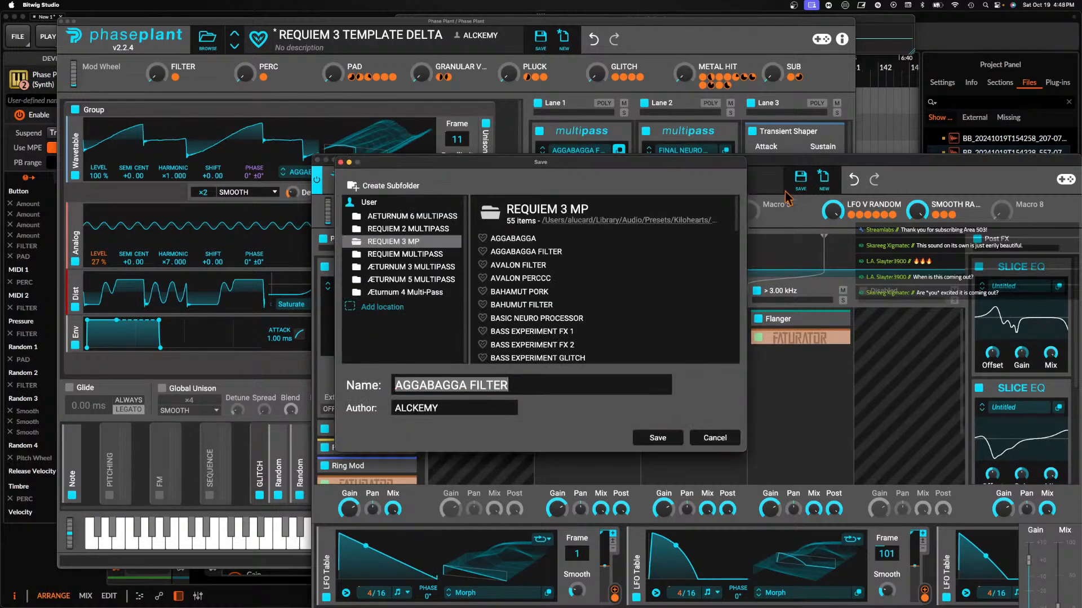
pyautogui.click(618, 223)
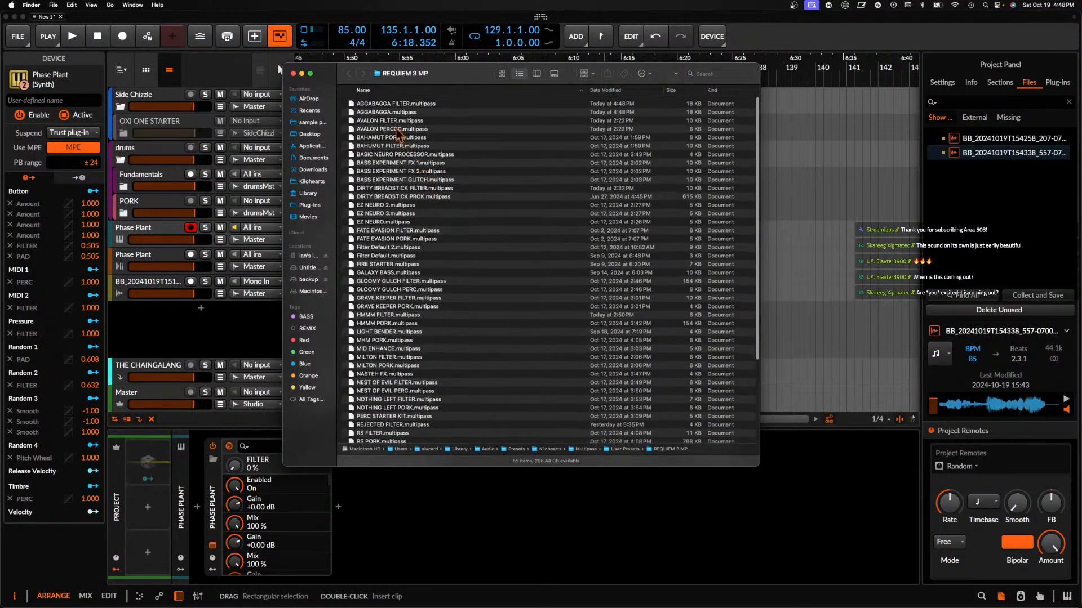
pyautogui.click(387, 112)
pyautogui.press('super+BackSpace')
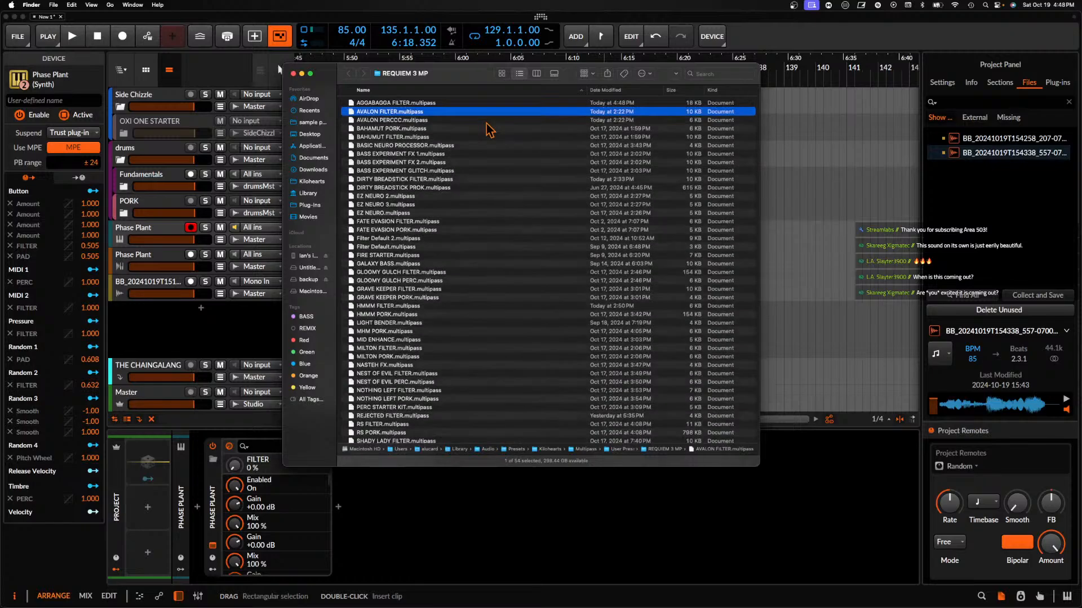
pyautogui.click(293, 73)
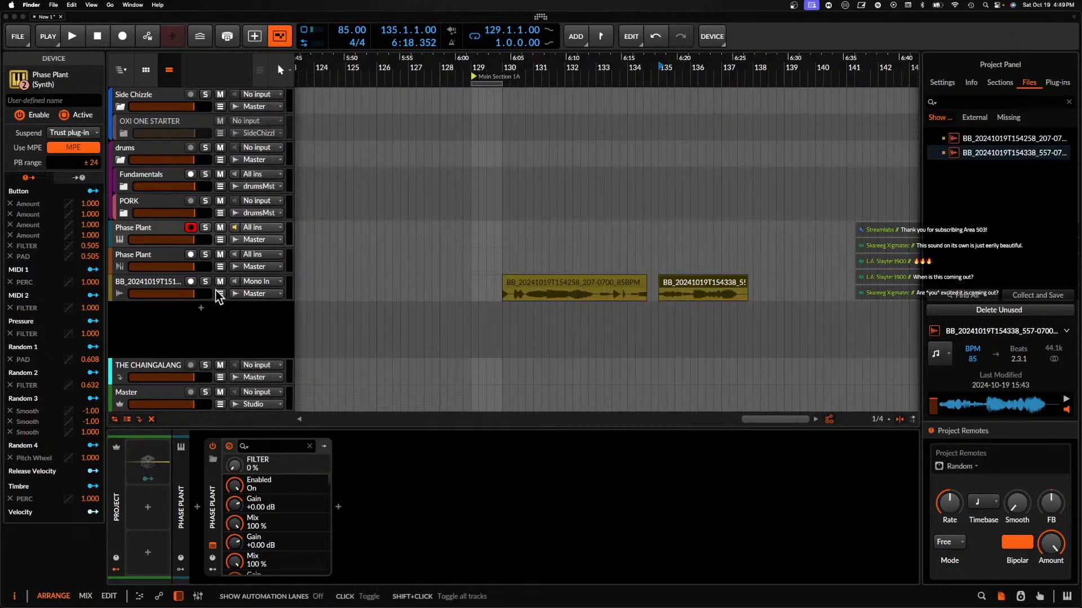
pyautogui.click(169, 242)
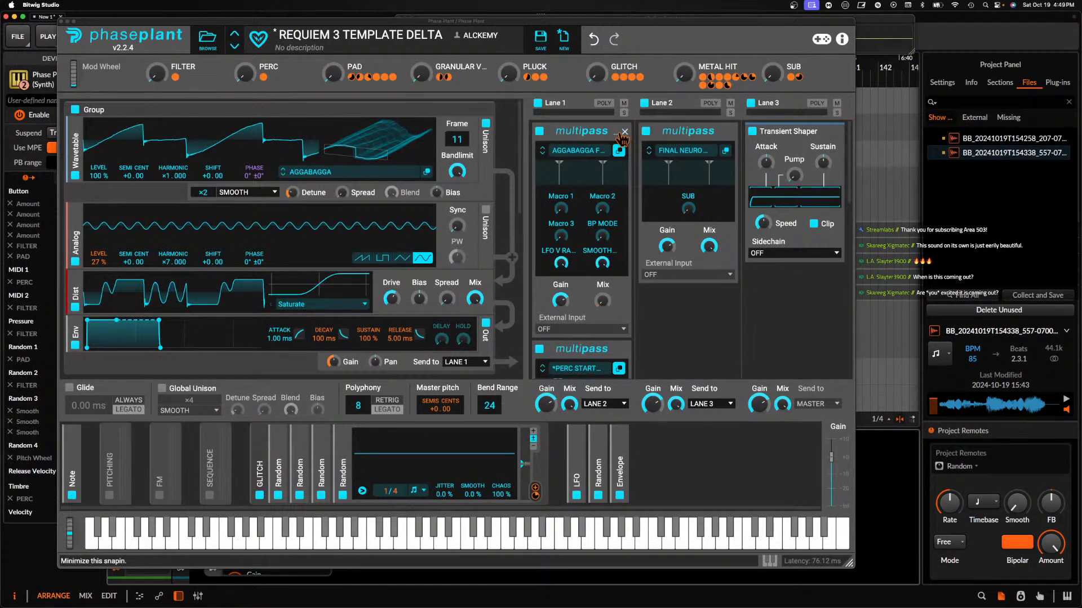
# Minimize the AGGABAGGA FILTER Multipass and close its save dialog and editor
pyautogui.click(616, 131)
pyautogui.click(341, 163)
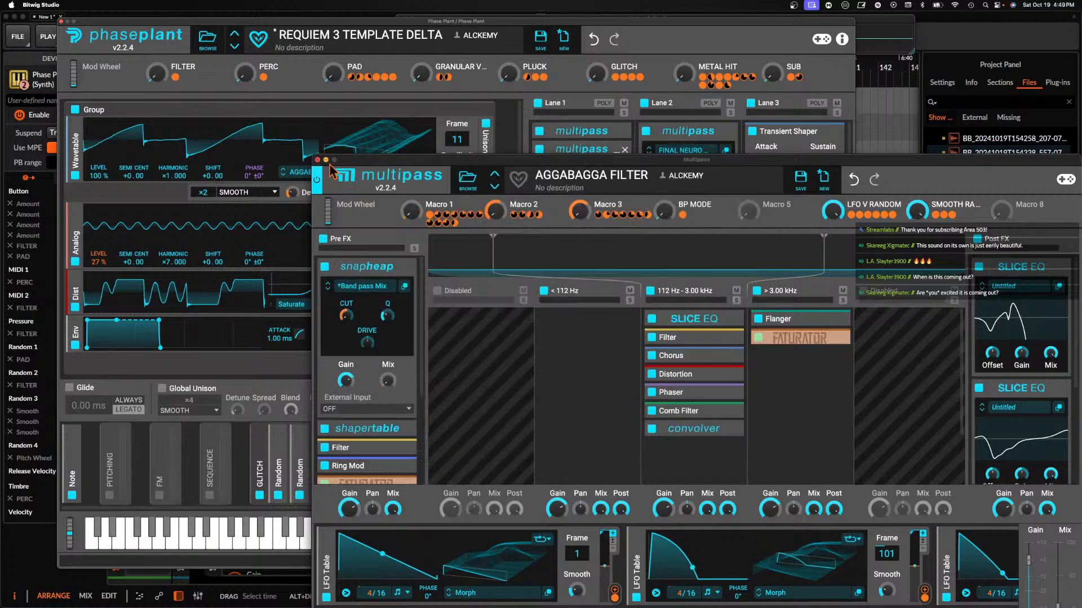
pyautogui.click(317, 160)
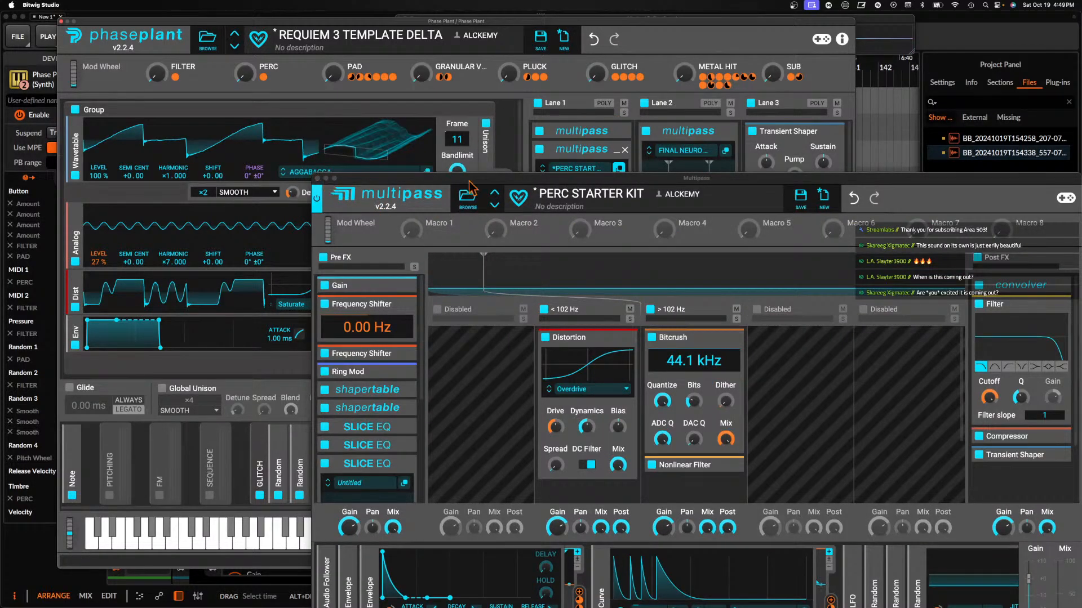
# Save the PERC STARTER KIT Multipass preset as AGGA BAGGA PORK in the REQUIEM 3 MP folder and close its editor
pyautogui.click(800, 196)
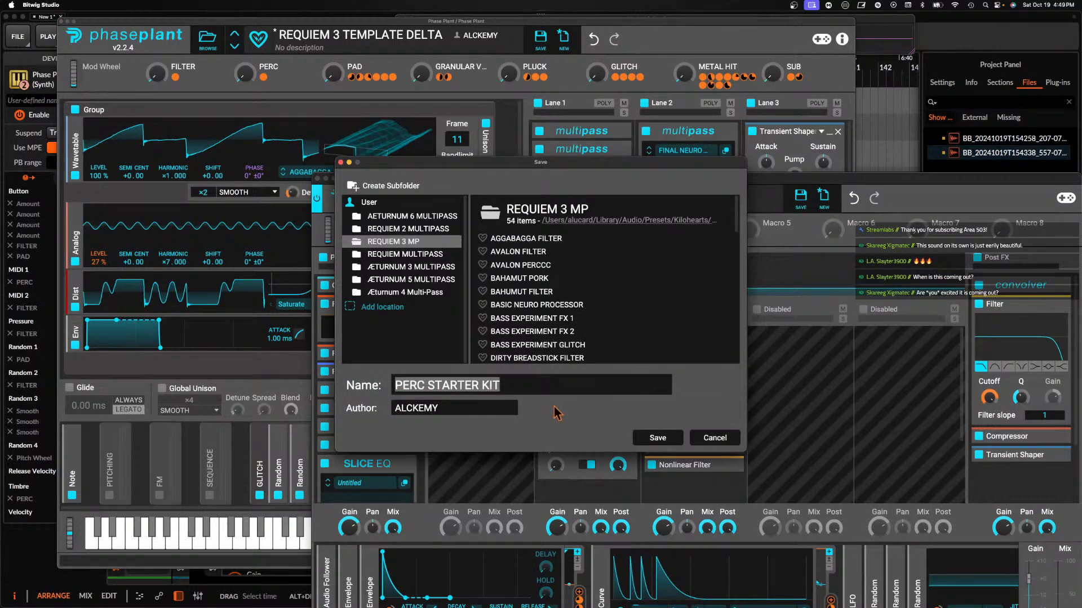
pyautogui.write('AGGA BAGGA PORK')
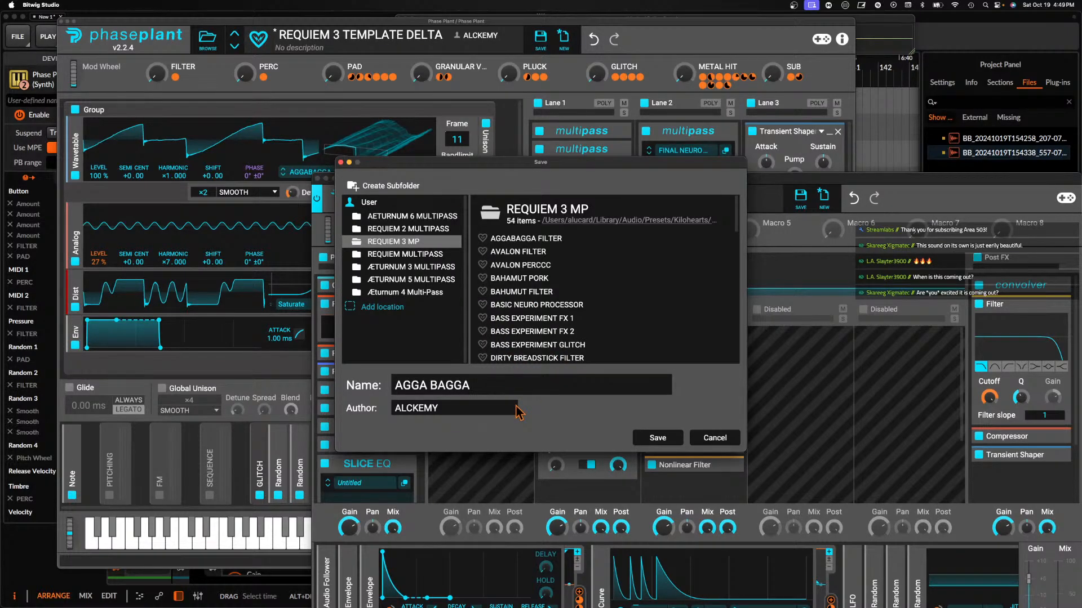
pyautogui.click(668, 442)
pyautogui.click(317, 178)
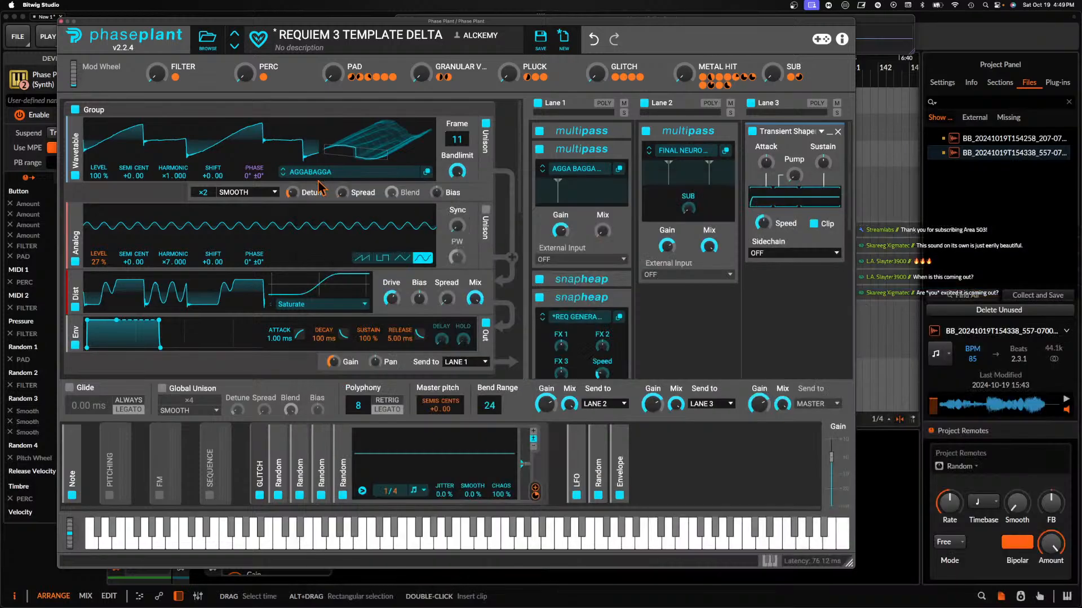
# Open the AGD Snap Heap's editor and save its preset as AGGA BAGGA P-P in the REQUIEM 3 SH folder
pyautogui.click(616, 150)
pyautogui.click(616, 168)
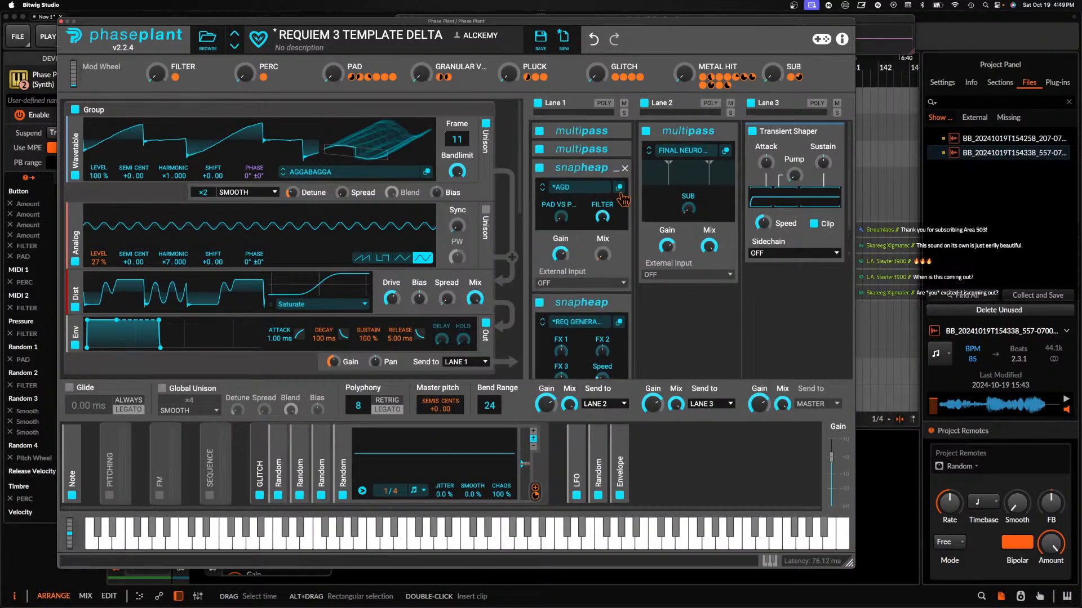
pyautogui.click(619, 187)
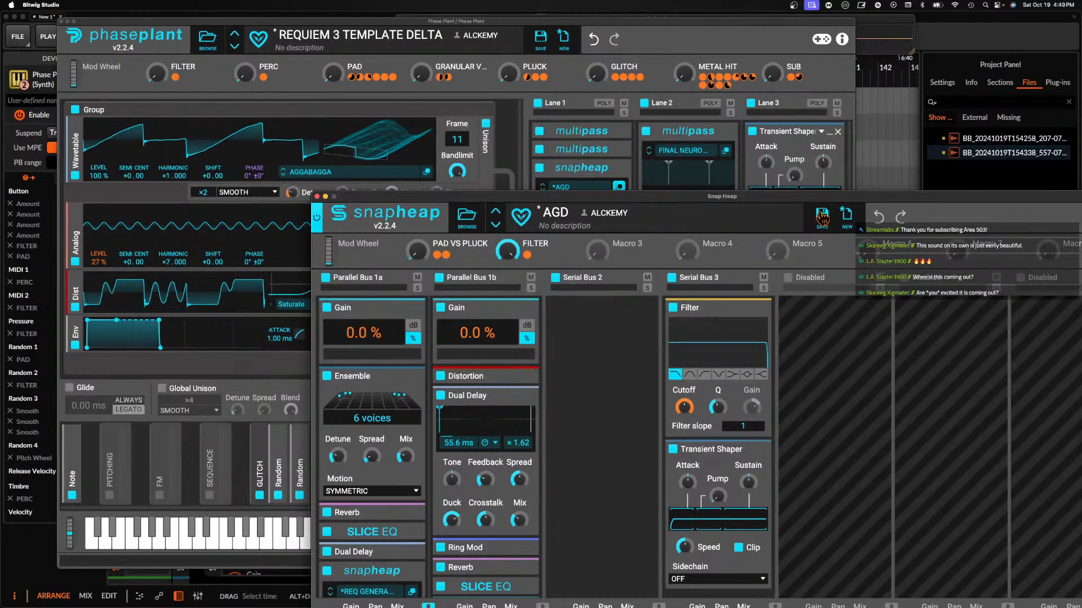
pyautogui.moveTo(806, 199); pyautogui.dragTo(680, 163)
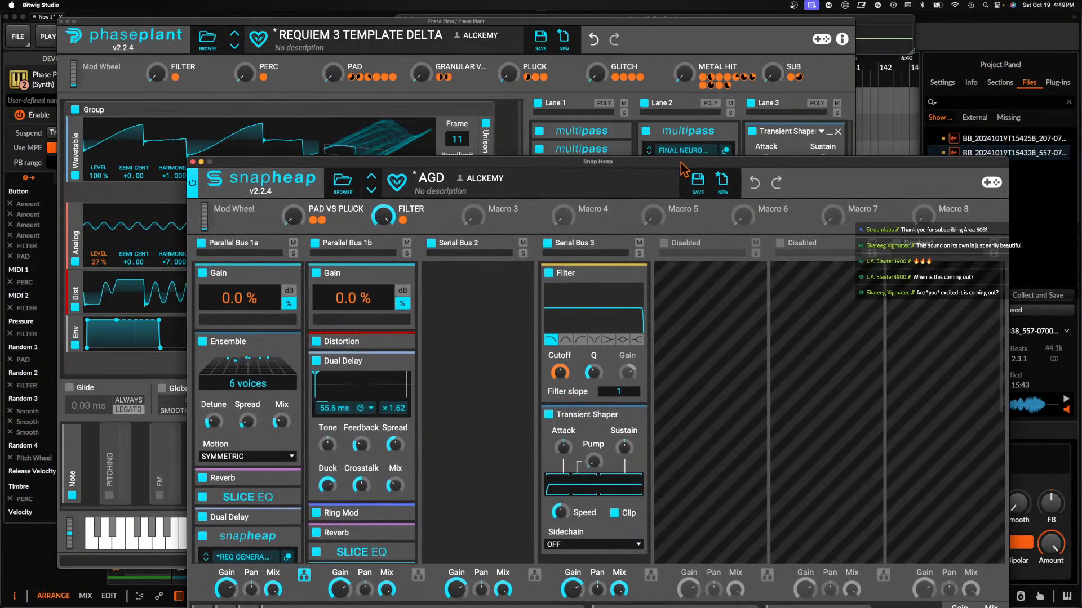
pyautogui.click(444, 185)
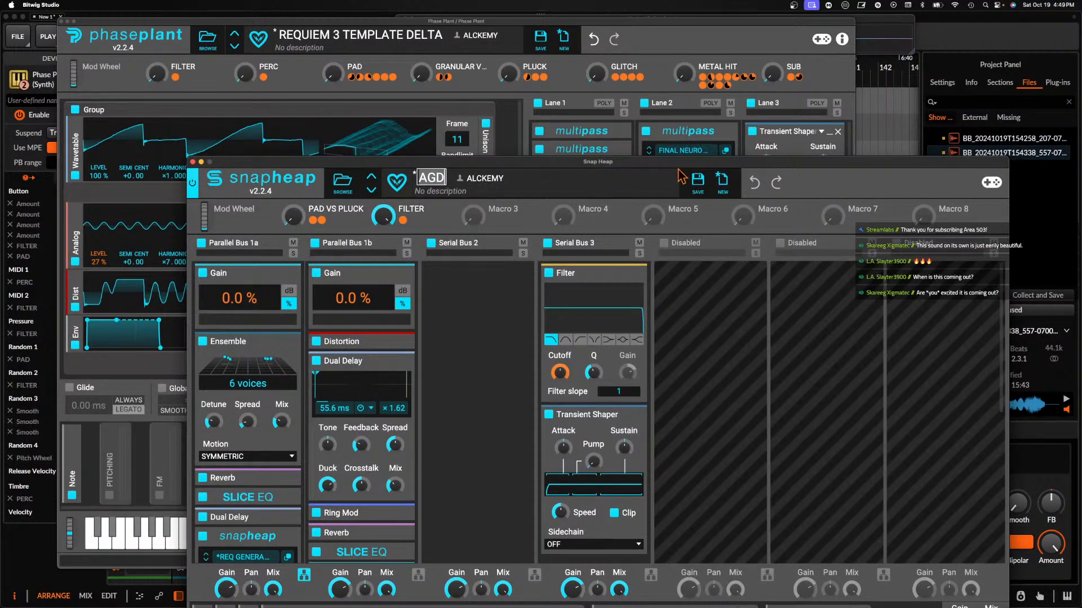
pyautogui.click(694, 190)
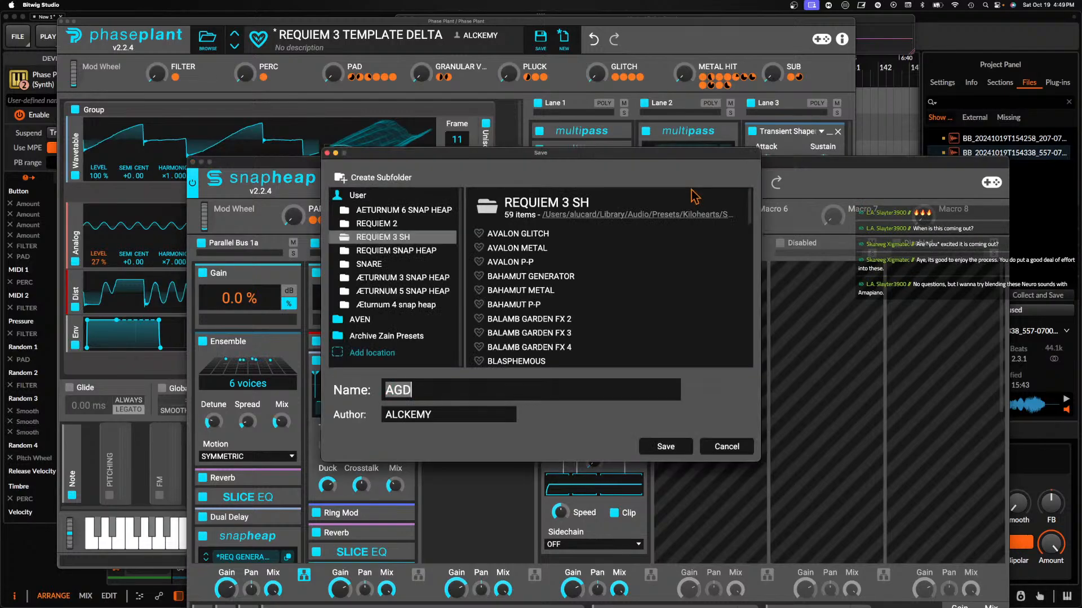
pyautogui.write('AGGA P-P')
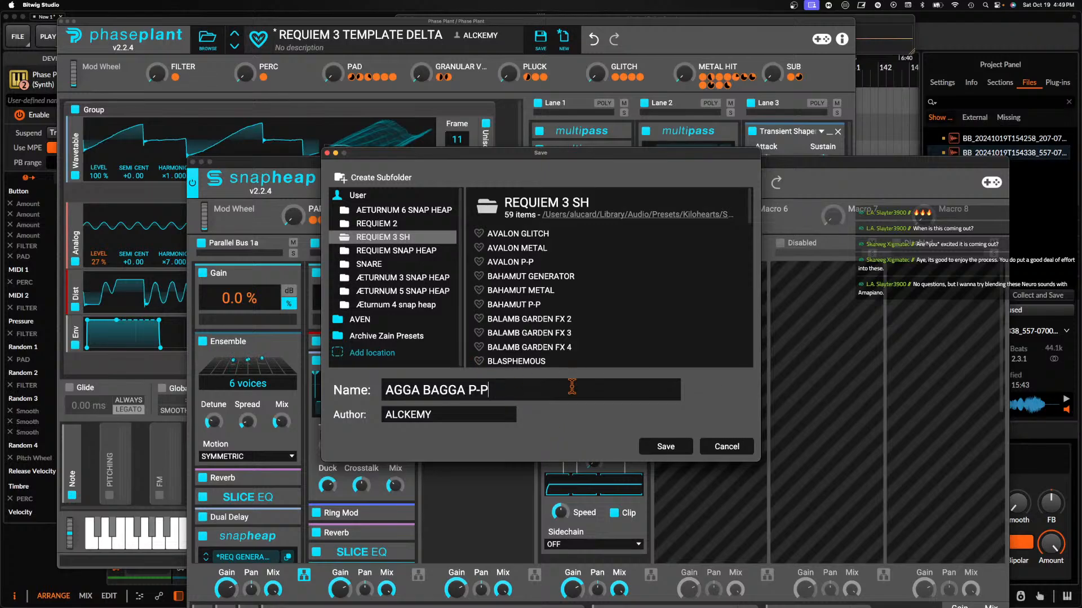
pyautogui.click(670, 446)
# Examine the Snap Heap preset files in the REQUIEM 3 SH folder in Finder, and return to the Phase Plant window
pyautogui.doubleClick(441, 179)
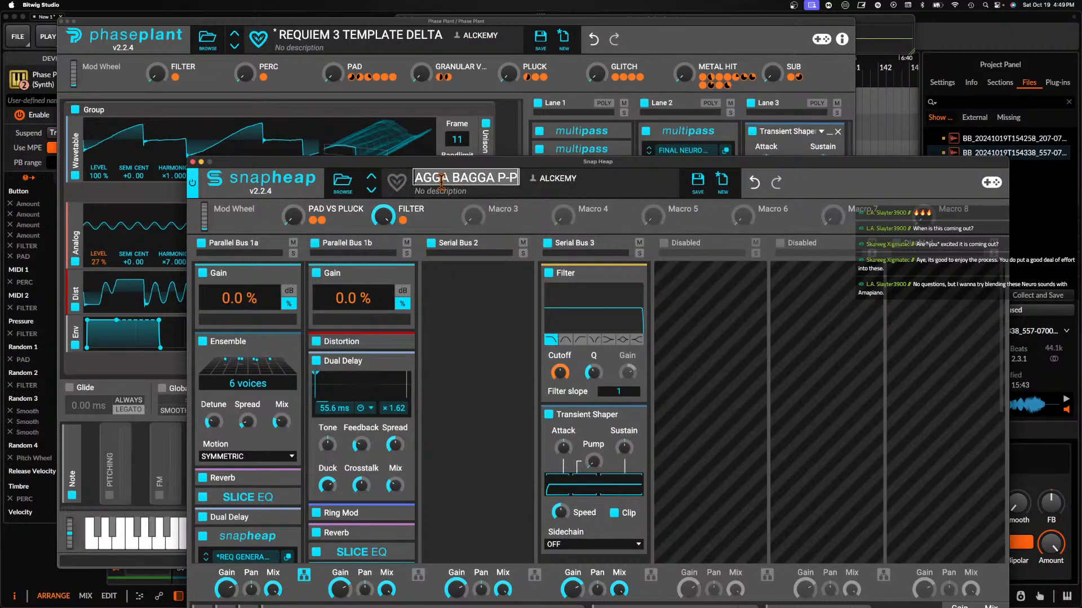
pyautogui.click(457, 182)
pyautogui.click(697, 182)
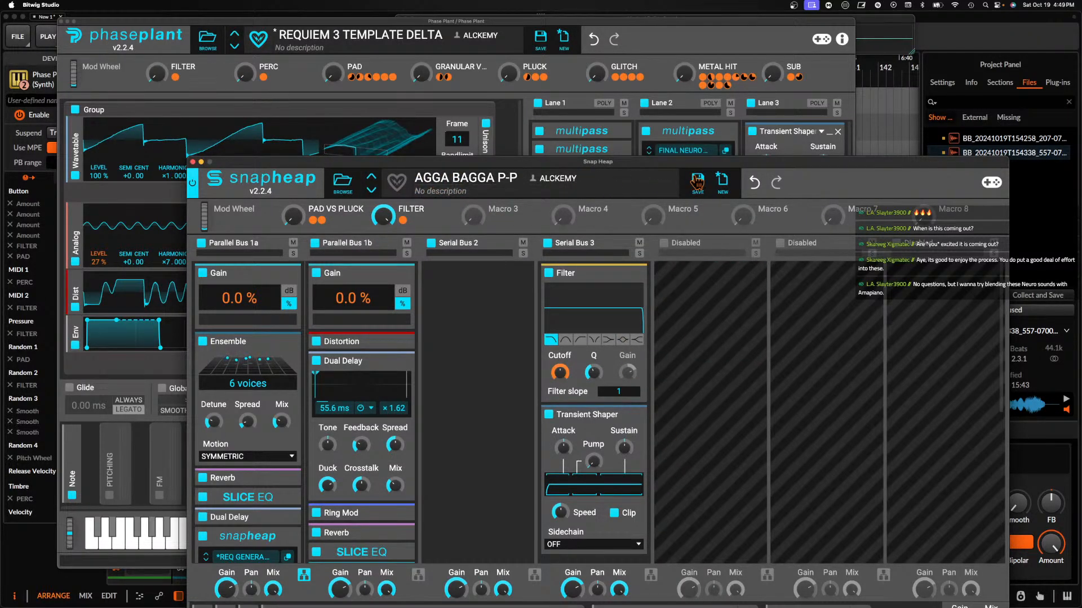
pyautogui.click(699, 186)
pyautogui.click(599, 216)
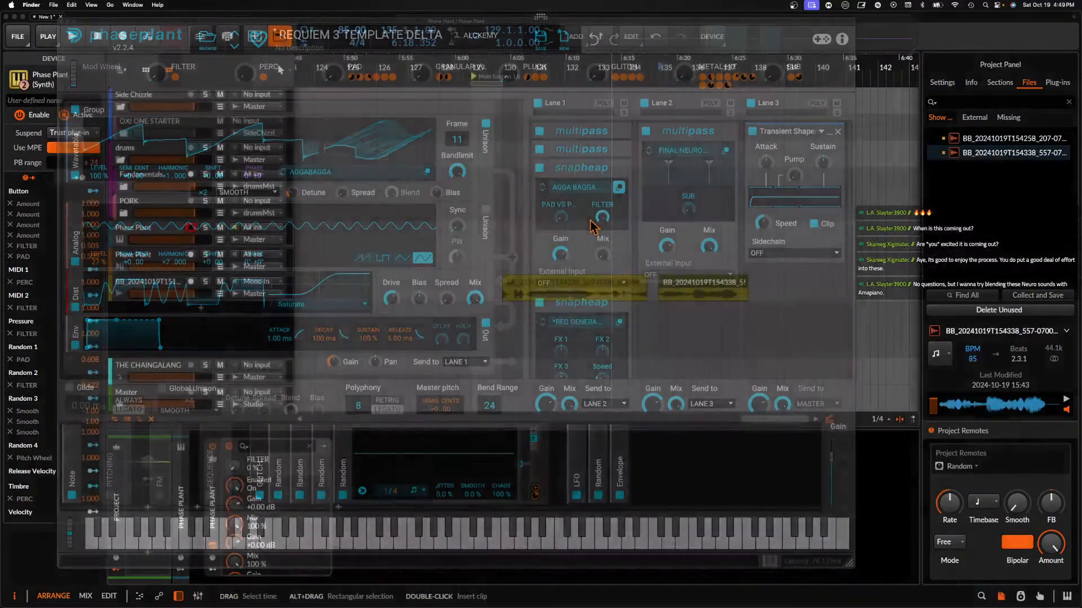
pyautogui.scroll(5, 388, 125)
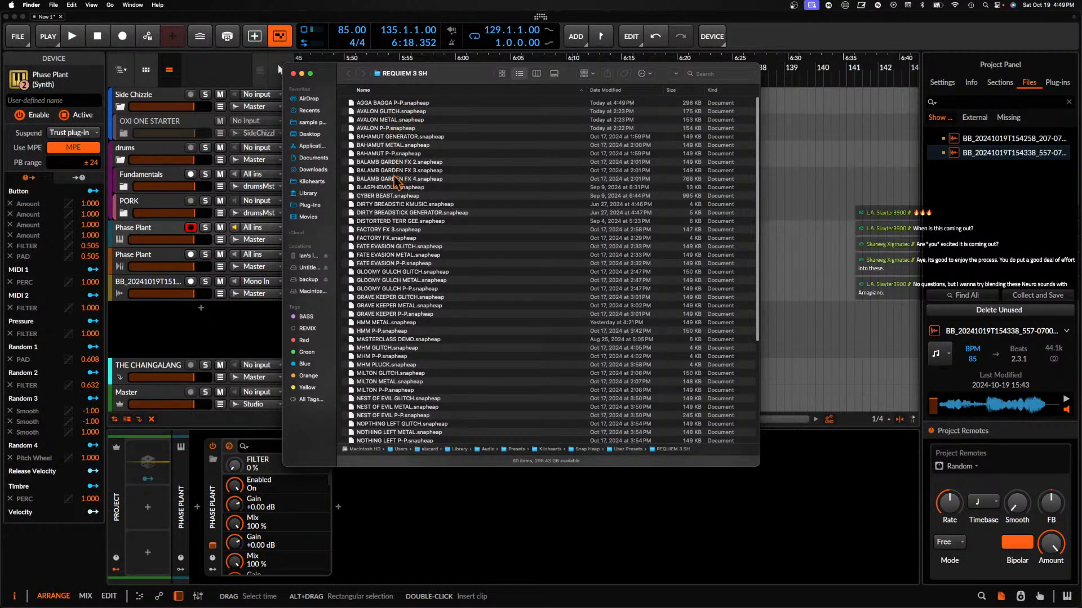
pyautogui.scroll(-6, 394, 177)
pyautogui.scroll(7, 394, 176)
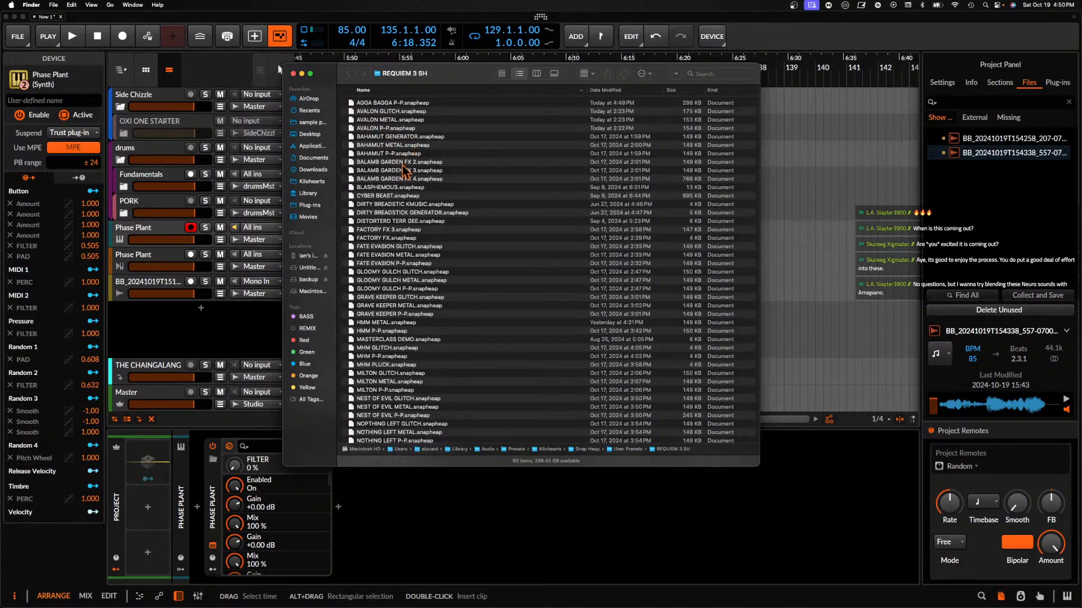
pyautogui.click(294, 74)
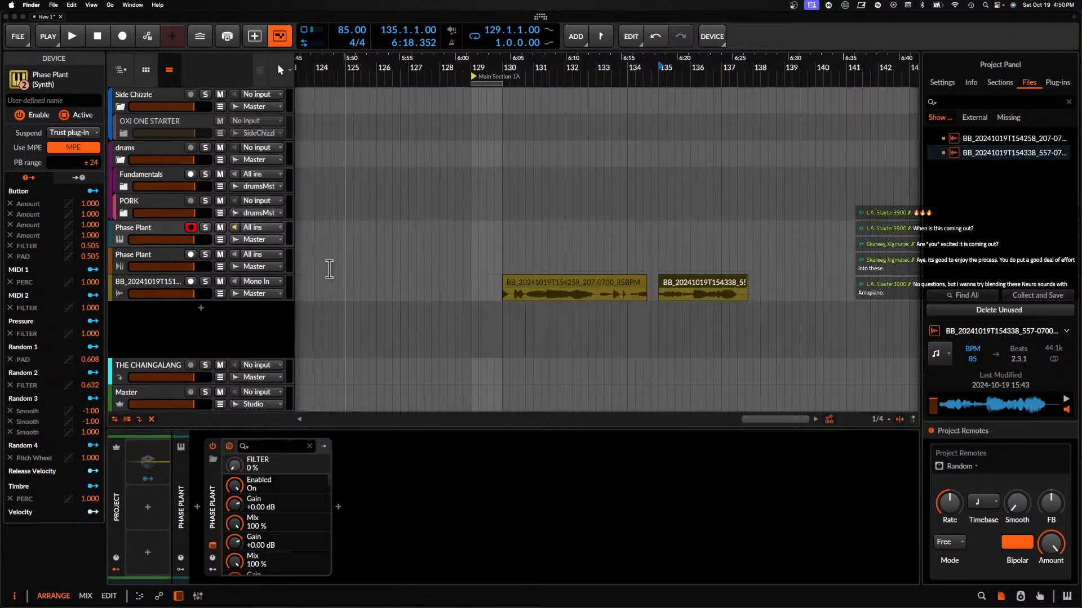
pyautogui.click(192, 239)
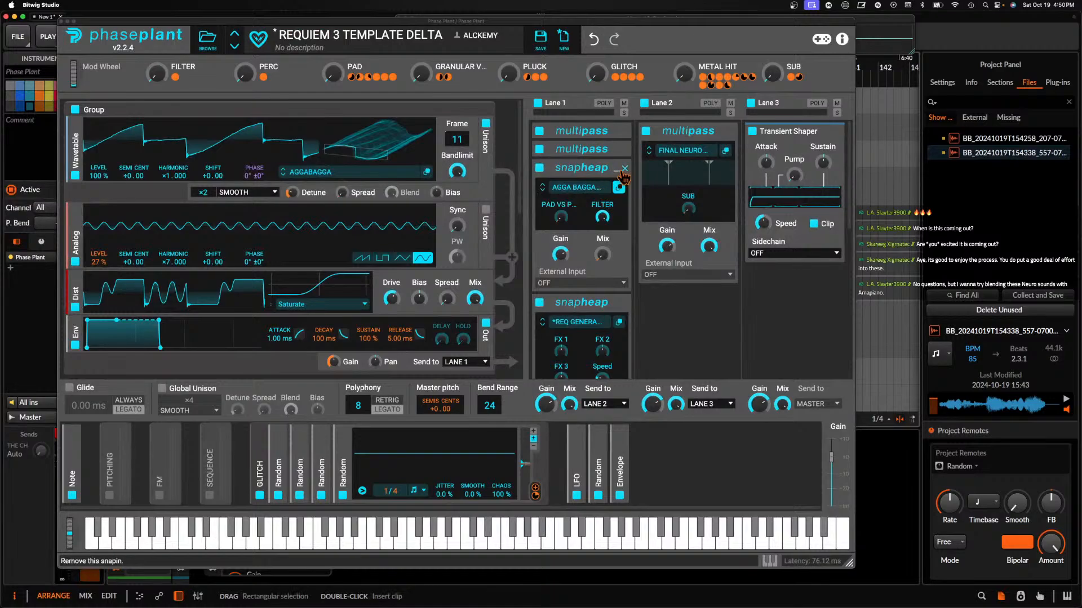
# Save the REQ GENERATOR 4.0 Snap Heap preset as AGGA BAGGA GLITCH in the REQUIEM 3 SH folder and close its editor
pyautogui.click(616, 169)
pyautogui.click(619, 204)
pyautogui.click(820, 236)
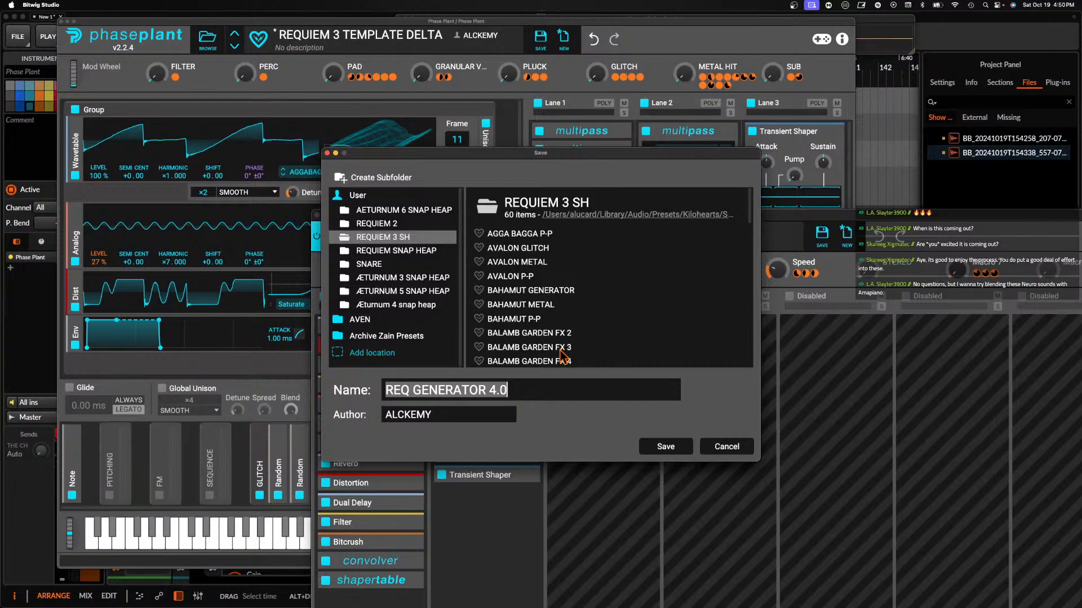
pyautogui.write('AGGA BAGGA GLITCH')
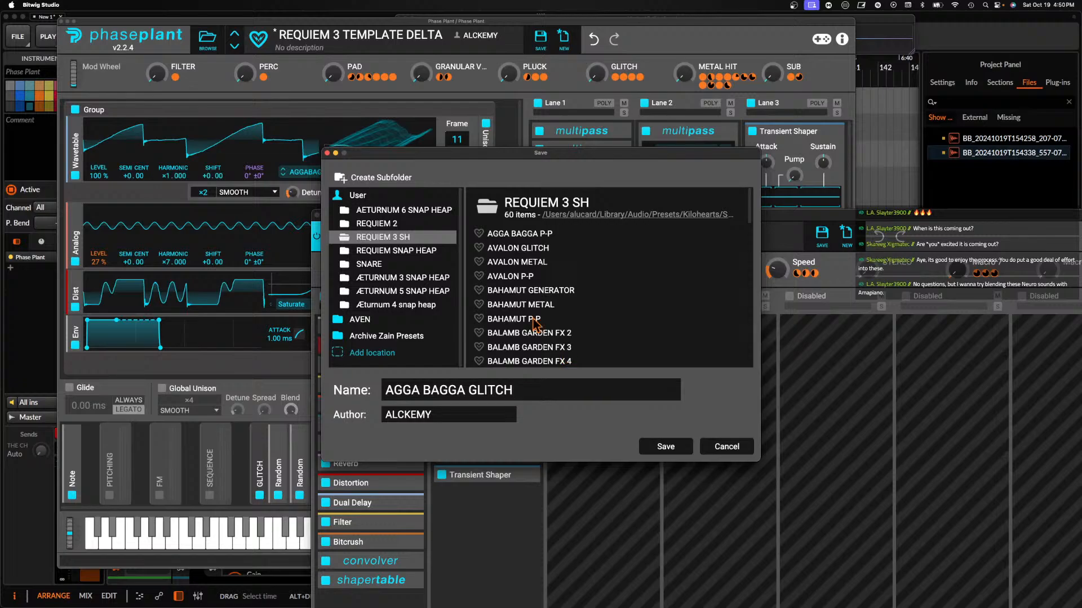
pyautogui.click(666, 447)
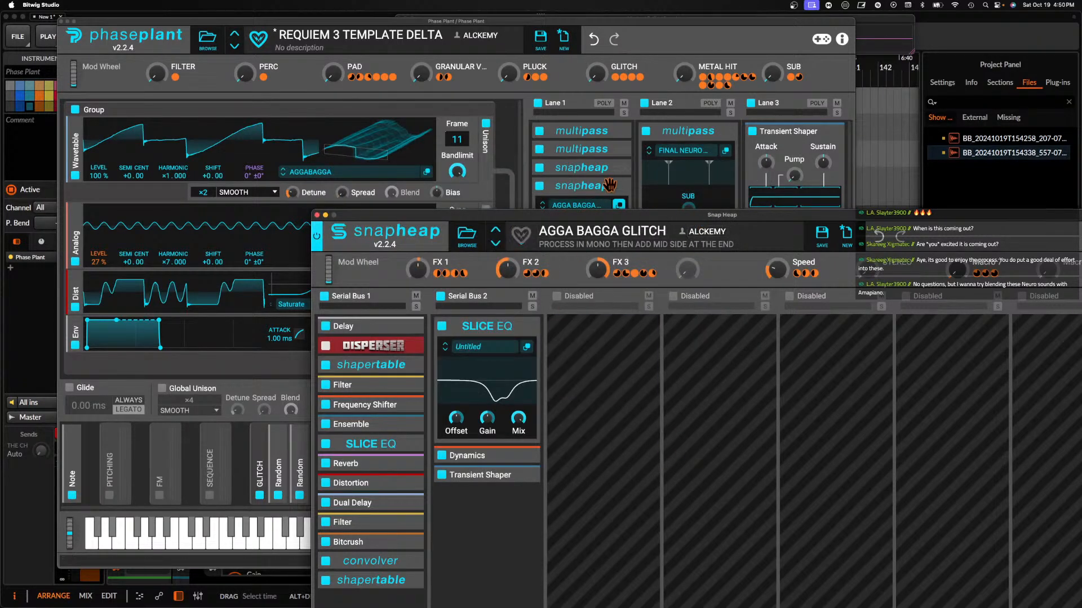
pyautogui.click(317, 215)
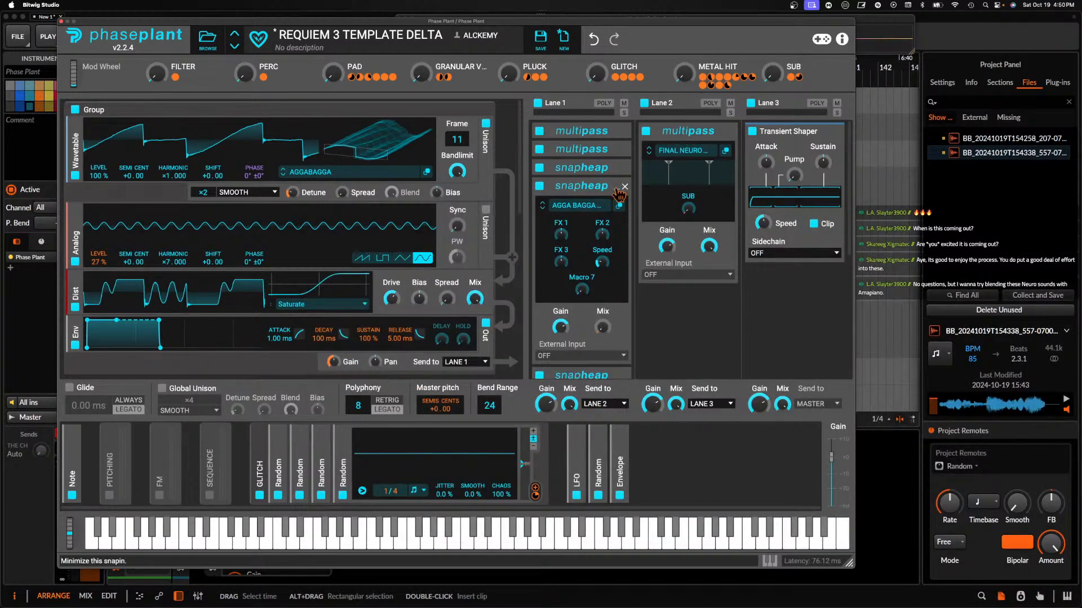
# Save the METAL HIT Snap Heap preset as AGGA BAGGA METAL in the REQUIEM 3 SH folder, then close its editor and collapse the device
pyautogui.click(577, 223)
pyautogui.click(621, 224)
pyautogui.moveTo(798, 248); pyautogui.dragTo(697, 159)
pyautogui.click(698, 164)
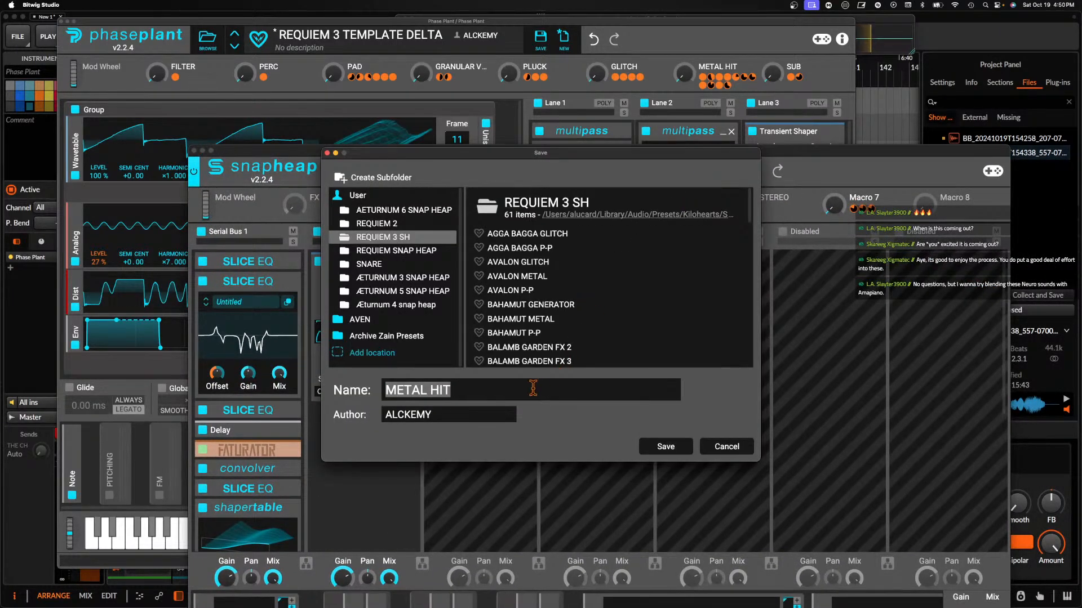
pyautogui.write('AGGA BAGGA')
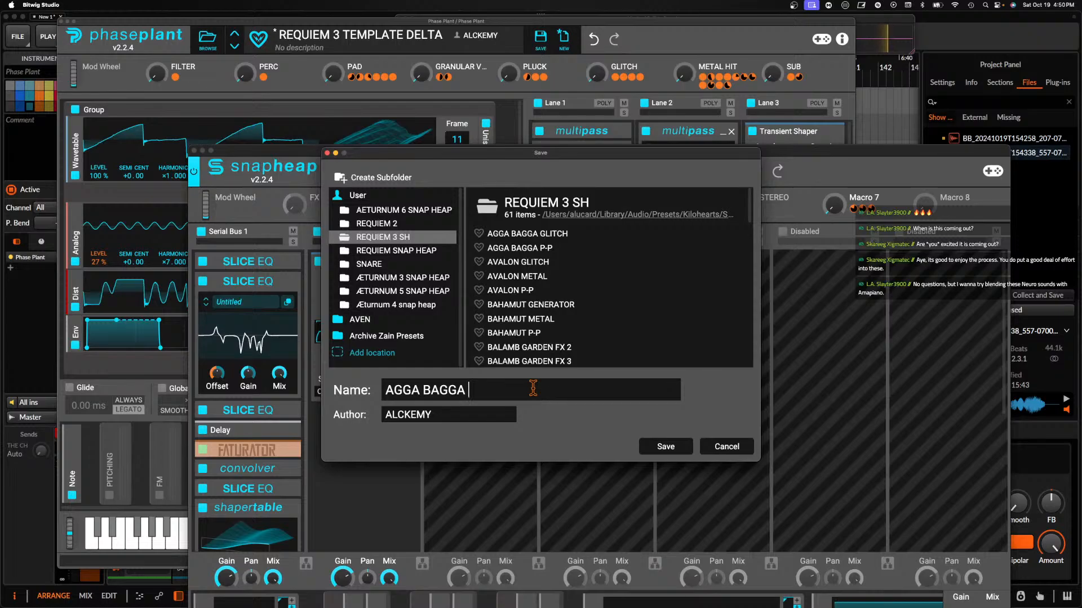
pyautogui.write(' METAL')
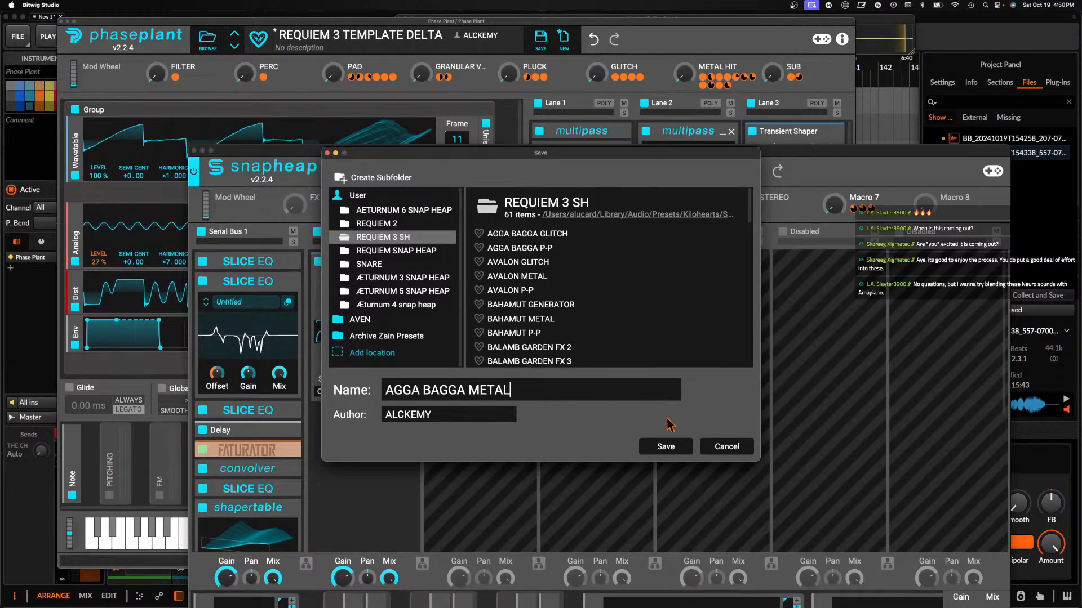
pyautogui.click(666, 446)
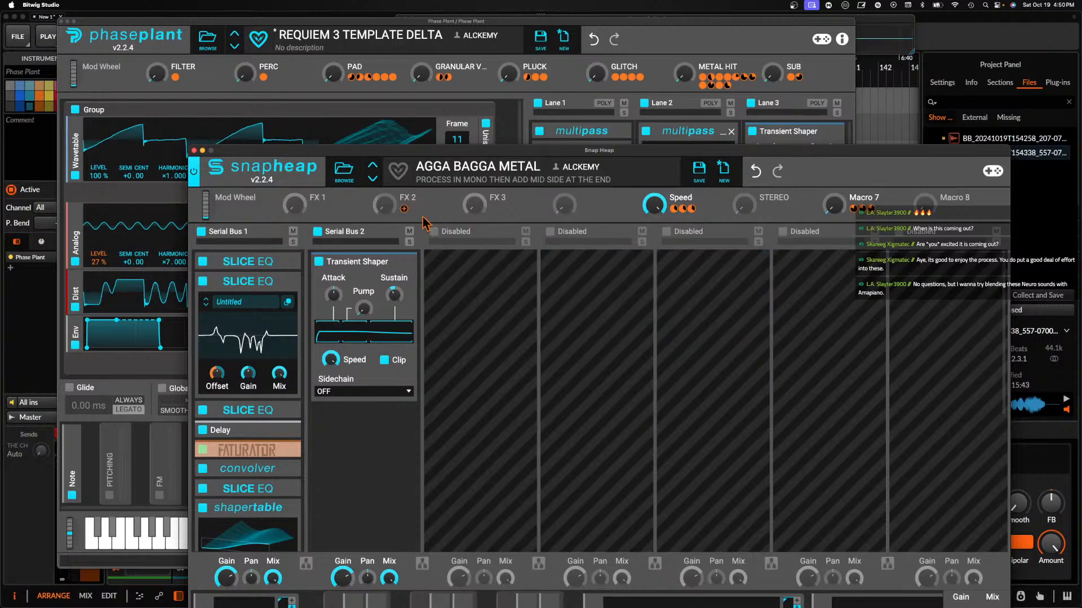
pyautogui.click(194, 151)
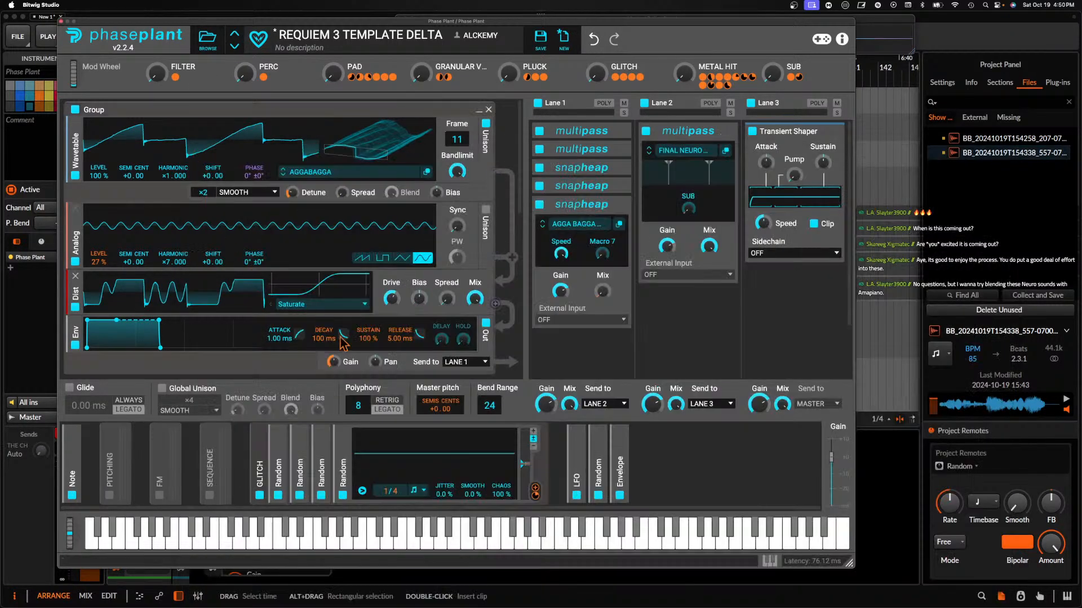
pyautogui.click(617, 186)
pyautogui.moveTo(599, 468); pyautogui.dragTo(393, 83)
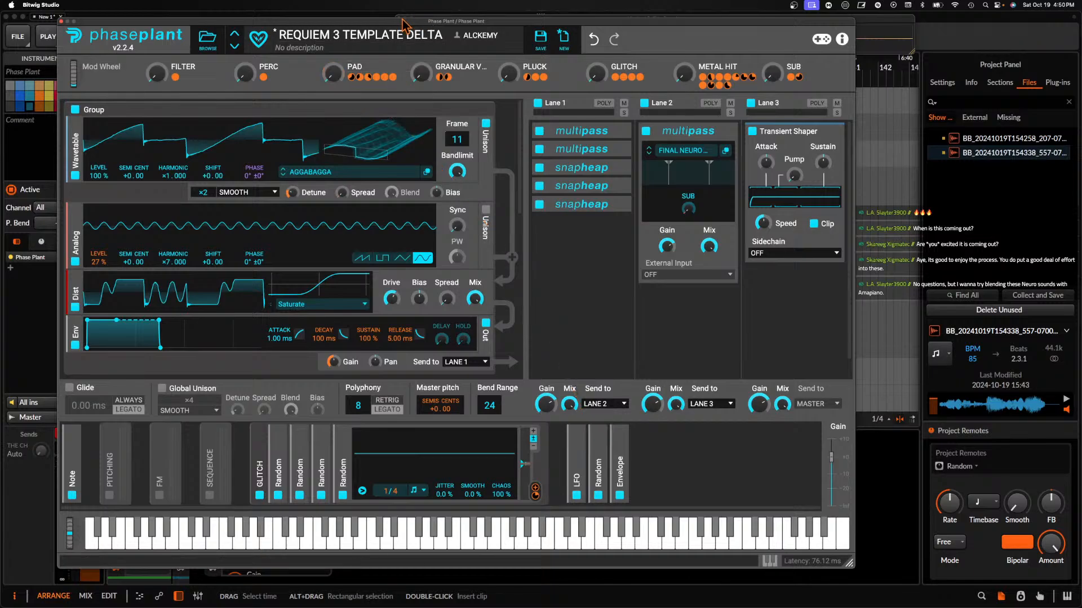
# Expand the SEQUENCE modulator group and open its RULE BREAKER LFO Table in the editor
pyautogui.click(212, 449)
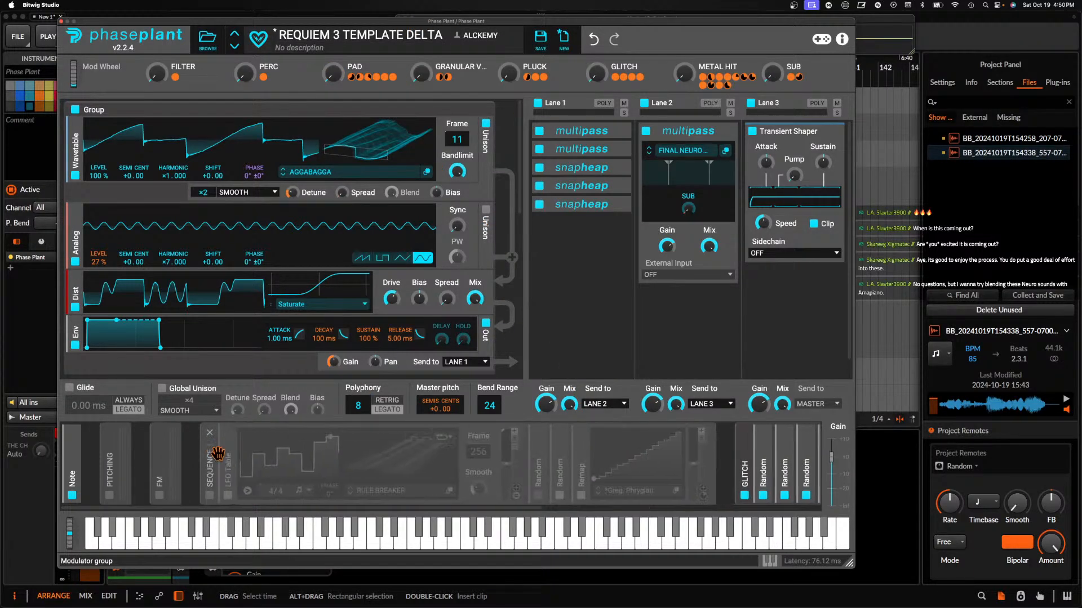
pyautogui.click(219, 459)
pyautogui.click(218, 465)
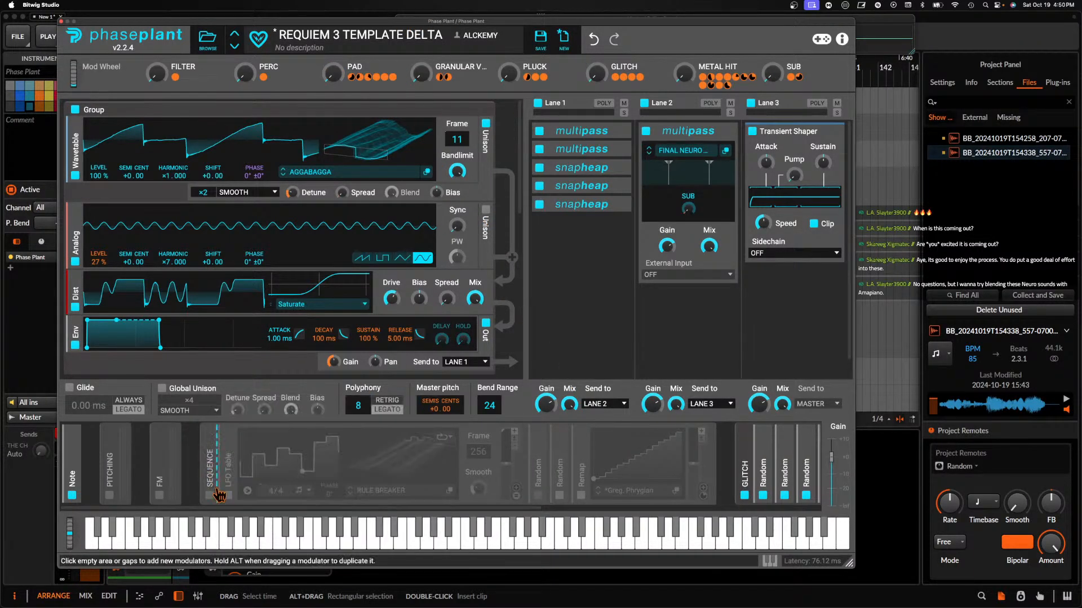
pyautogui.click(449, 490)
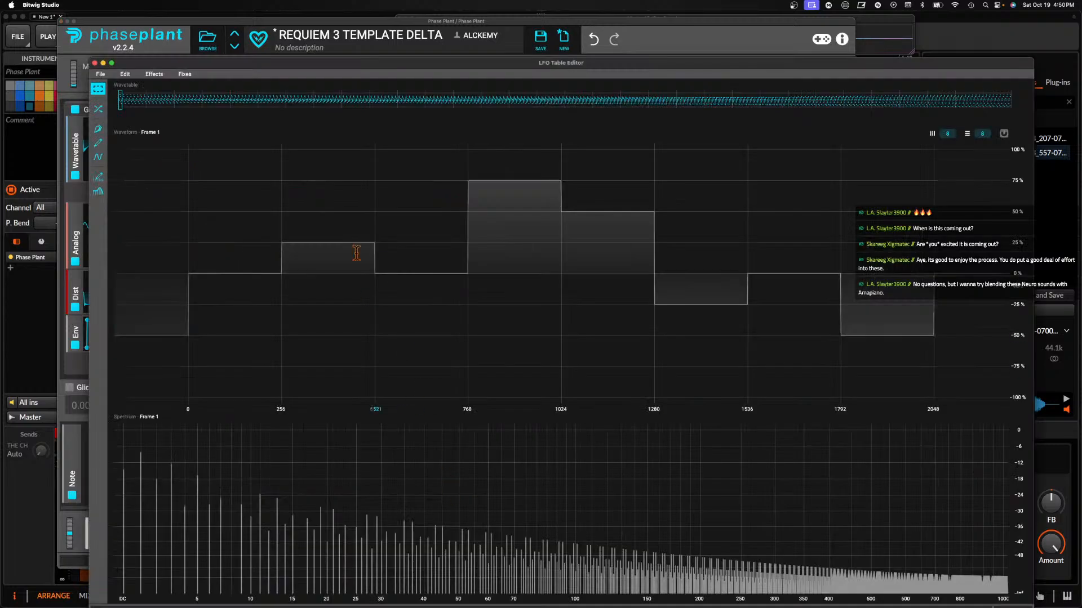
# Activate the Pen Tool with grid snapping on and set the grid to 16 columns by 32 rows
pyautogui.click(97, 128)
pyautogui.click(1003, 149)
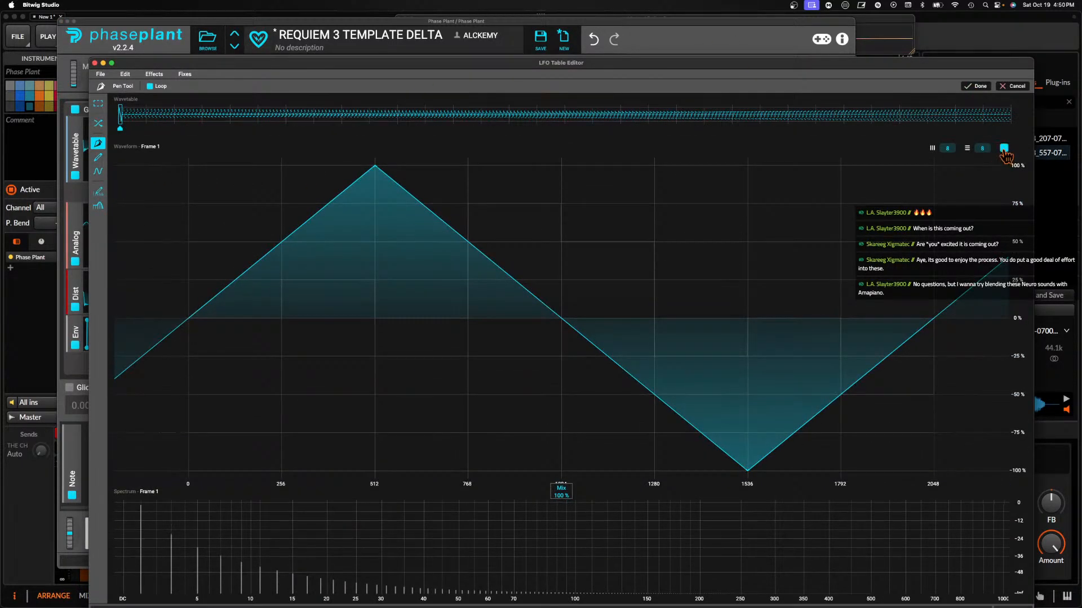
pyautogui.moveTo(980, 149); pyautogui.dragTo(980, 130)
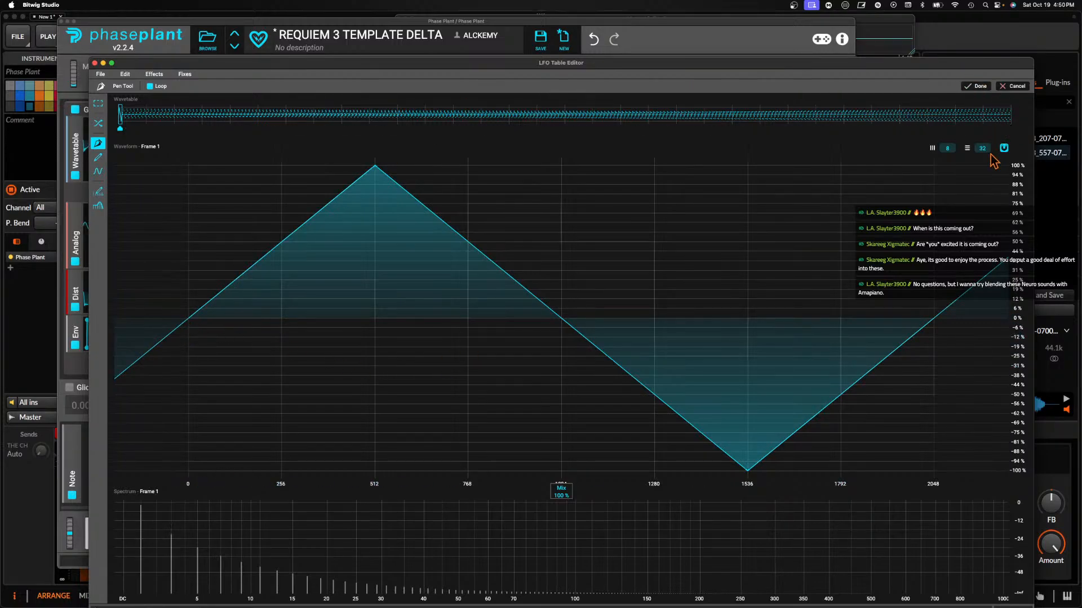
pyautogui.moveTo(948, 152); pyautogui.dragTo(948, 144)
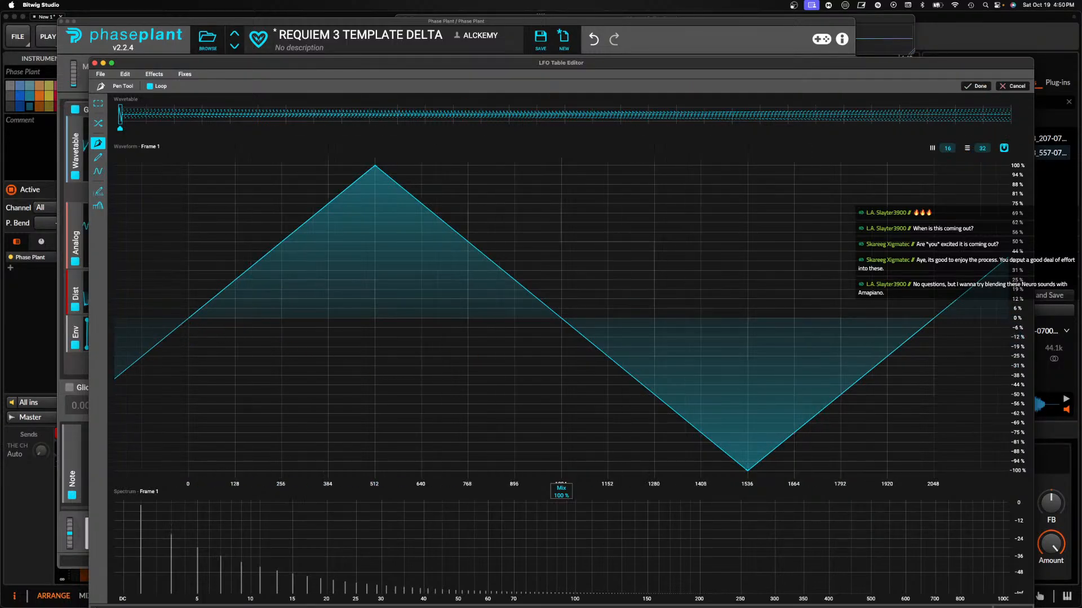
# Draw a 69% step from 0 to 128 and a -38% step to 256 in frame 1, ending with a rise to 38%
pyautogui.click(189, 214)
pyautogui.click(234, 214)
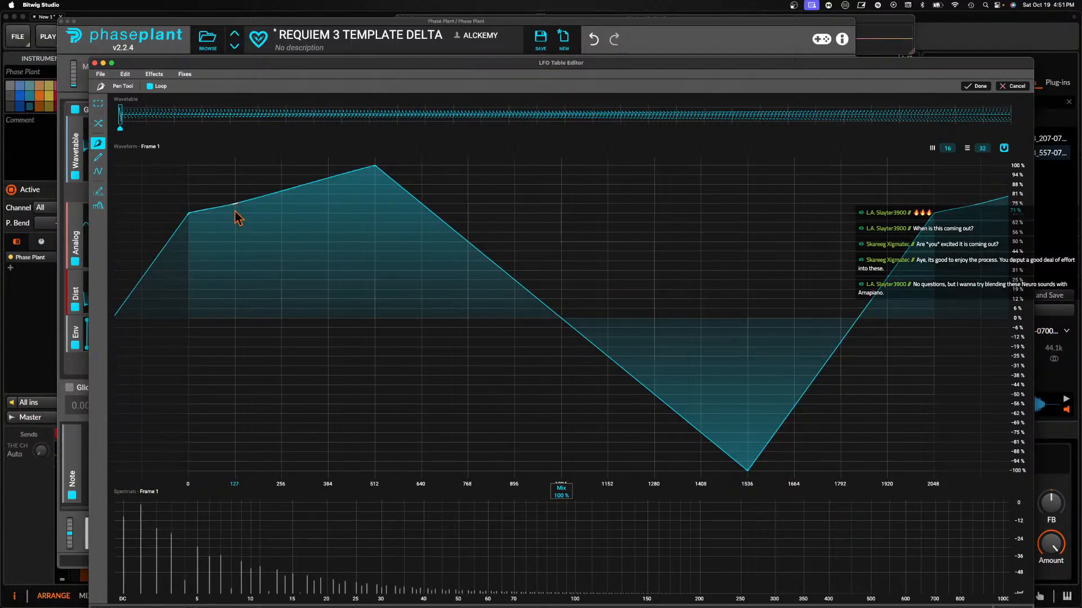
pyautogui.moveTo(234, 206); pyautogui.dragTo(235, 214)
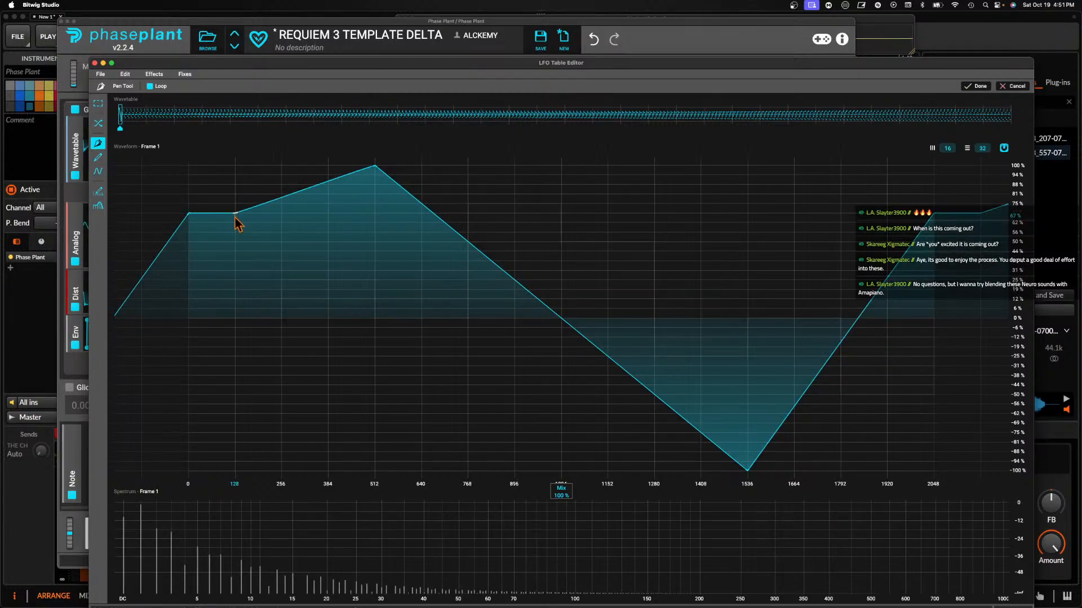
pyautogui.click(236, 375)
pyautogui.click(281, 374)
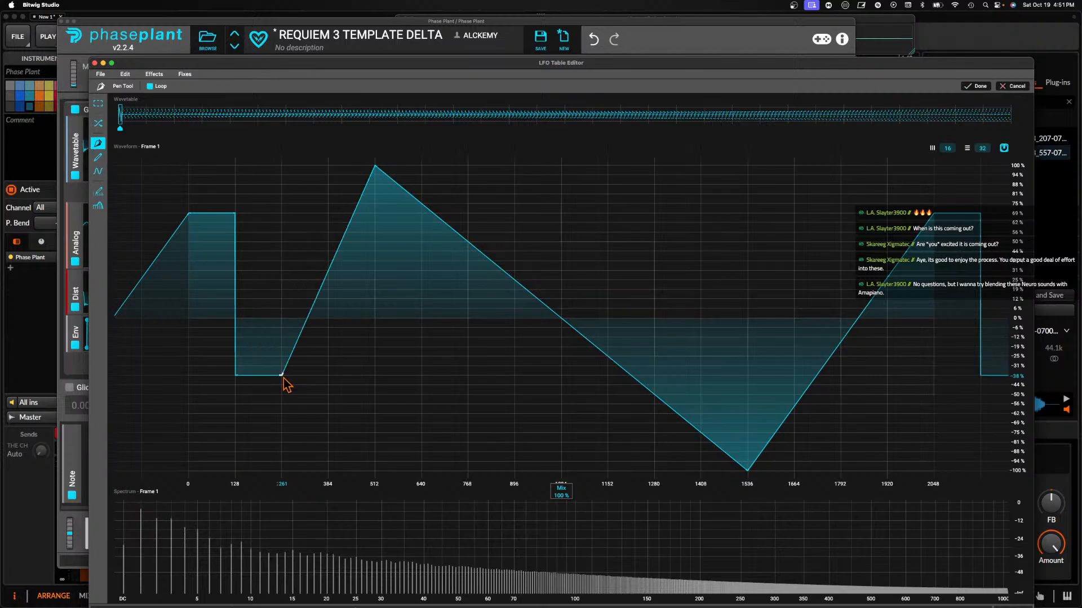
pyautogui.click(282, 260)
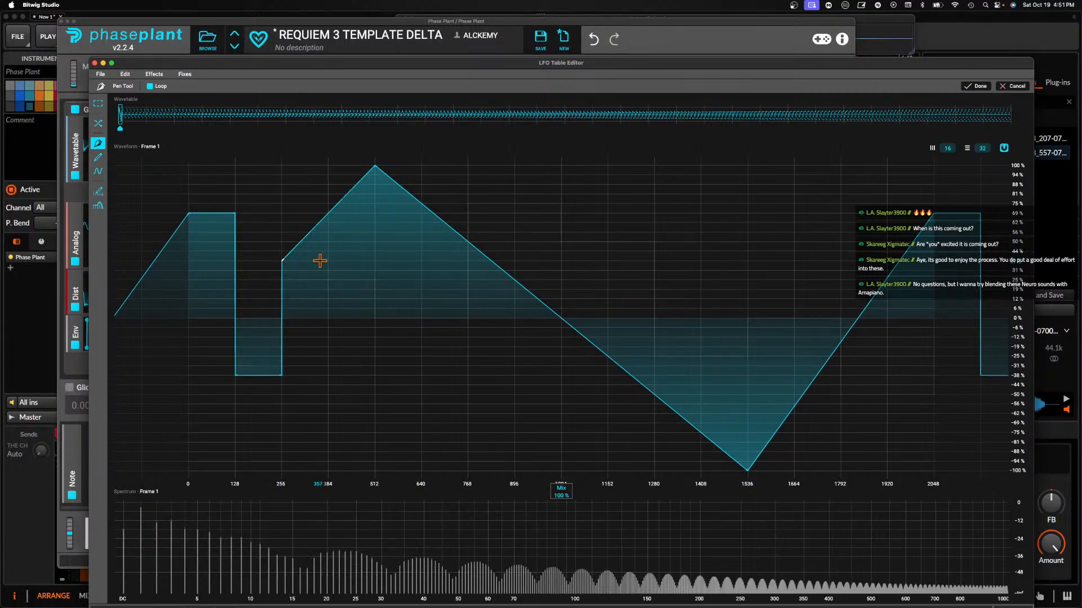
# Extend the waveform with a -75% step from 384 to 512 and a -6% step from 512 to 640, removing the original peak at 512
pyautogui.click(329, 433)
pyautogui.click(375, 433)
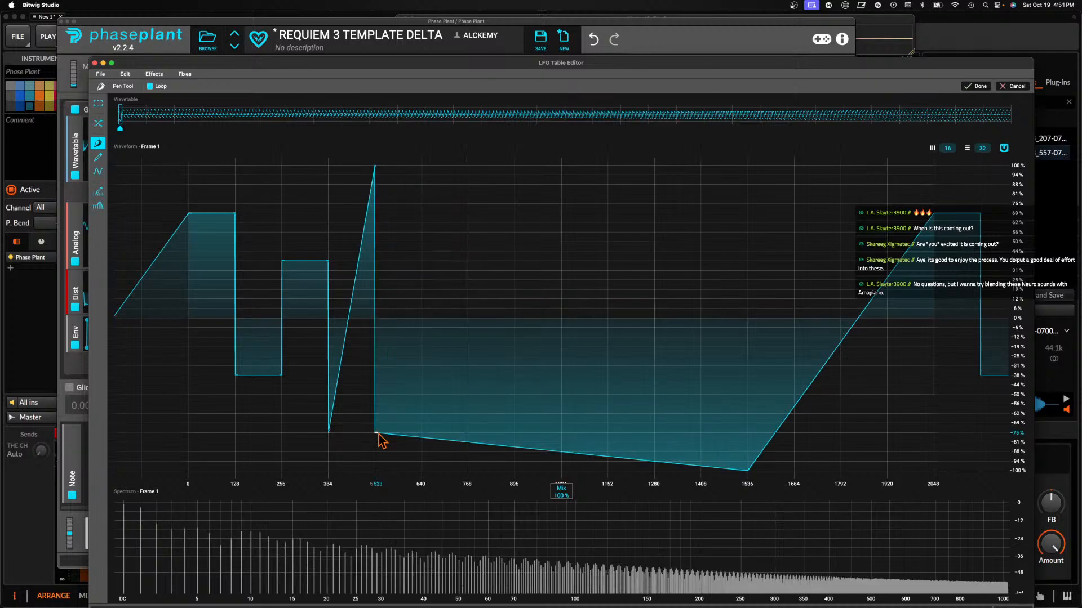
pyautogui.doubleClick(374, 167)
pyautogui.click(422, 434)
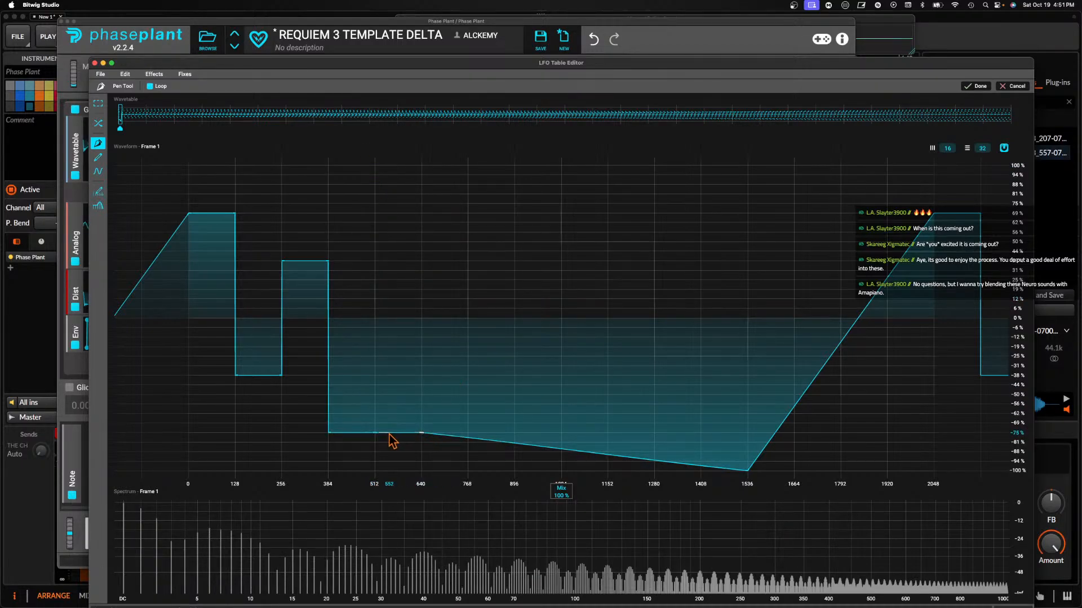
pyautogui.moveTo(378, 433); pyautogui.dragTo(375, 328)
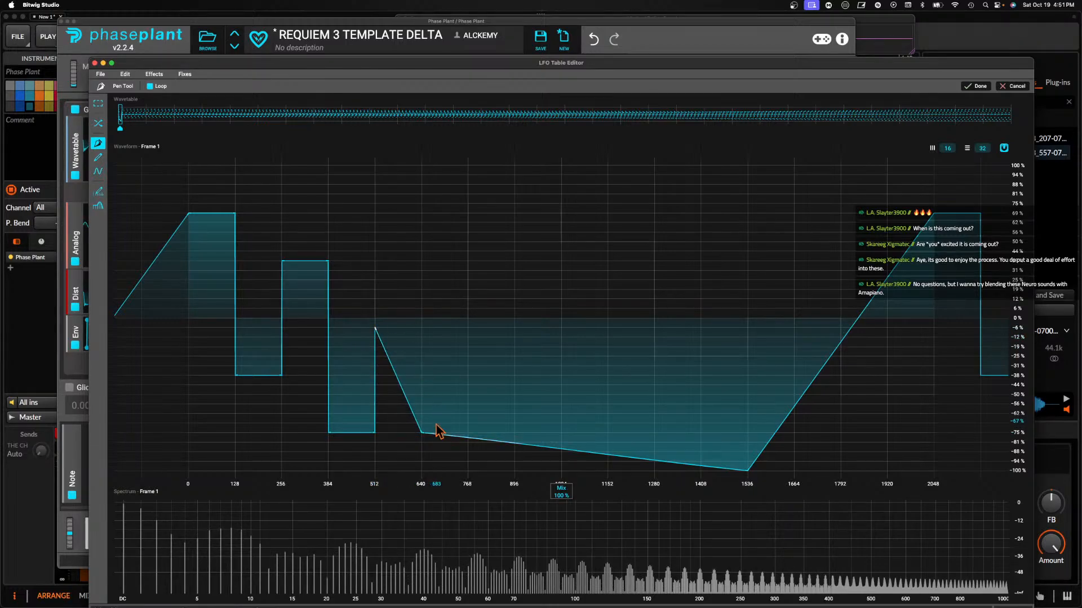
pyautogui.moveTo(423, 434); pyautogui.dragTo(421, 328)
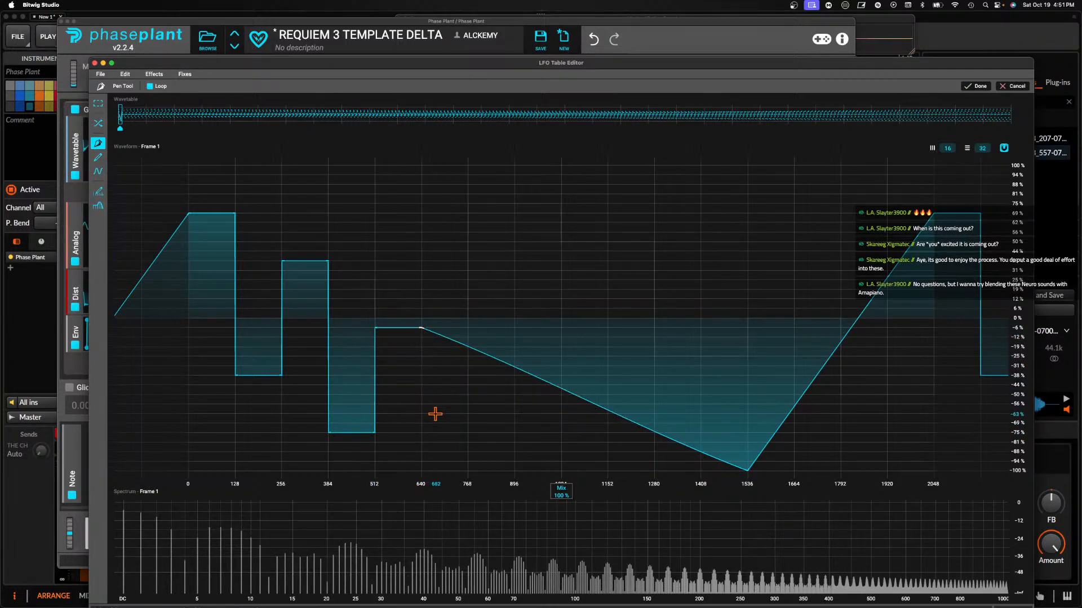
# Draw a -88% step from 640 to 768 and remove the stray high point at 768
pyautogui.click(421, 452)
pyautogui.click(467, 451)
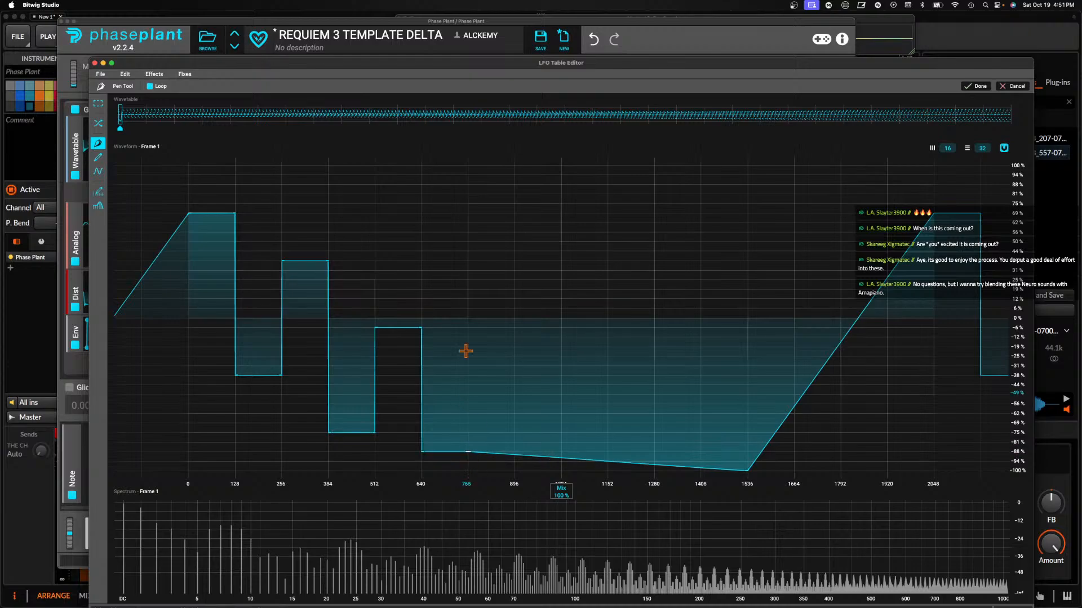
pyautogui.click(466, 223)
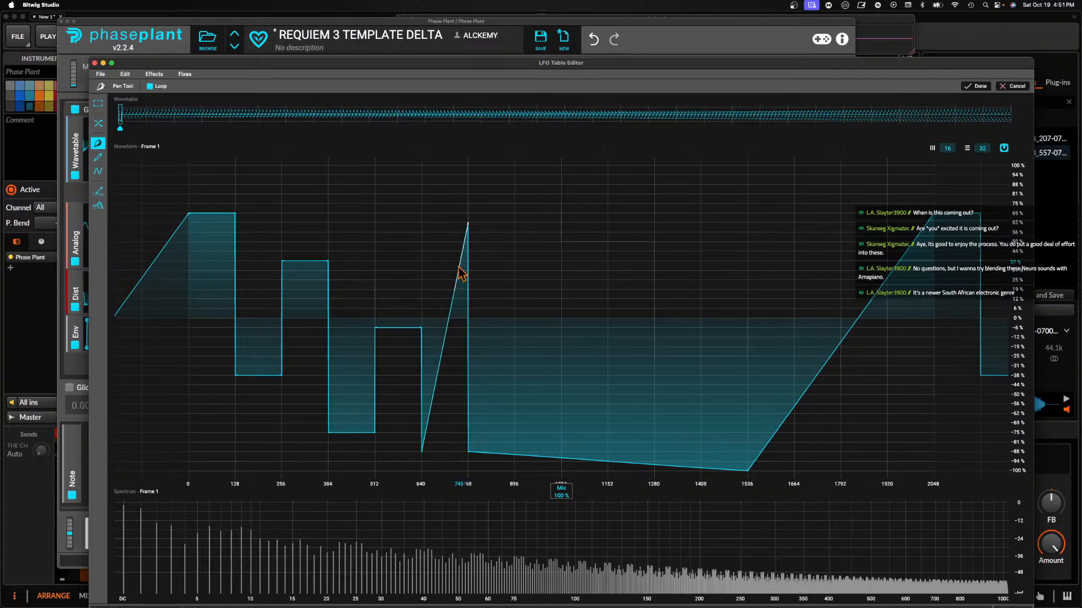
pyautogui.doubleClick(465, 225)
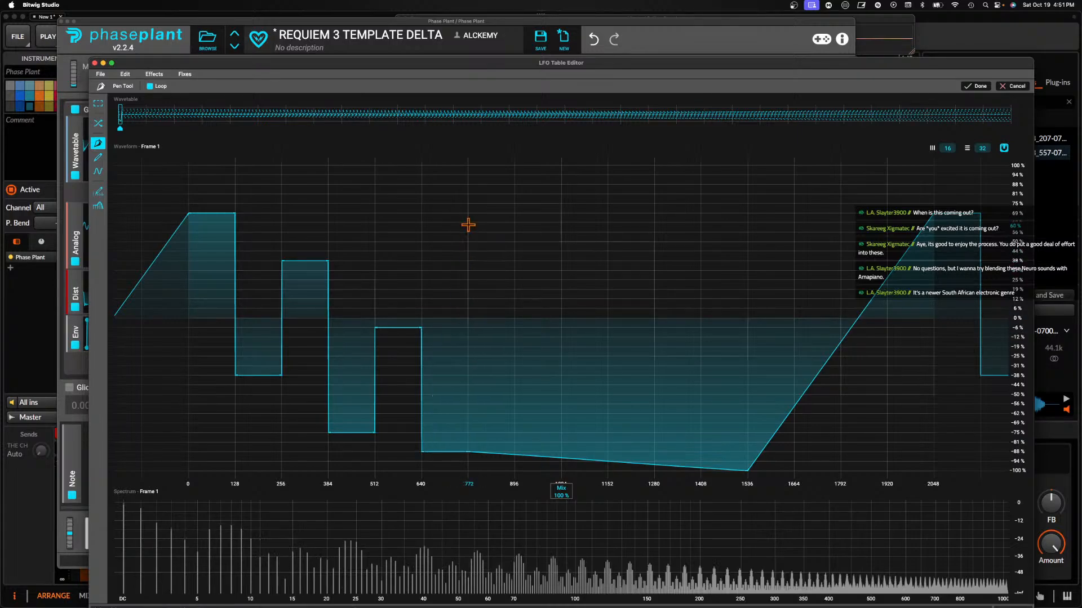
pyautogui.doubleClick(473, 452)
pyautogui.doubleClick(468, 452)
# Draw a 50% step from 768 to 896 and drop the waveform to about -31% at 896
pyautogui.moveTo(468, 451); pyautogui.dragTo(471, 243)
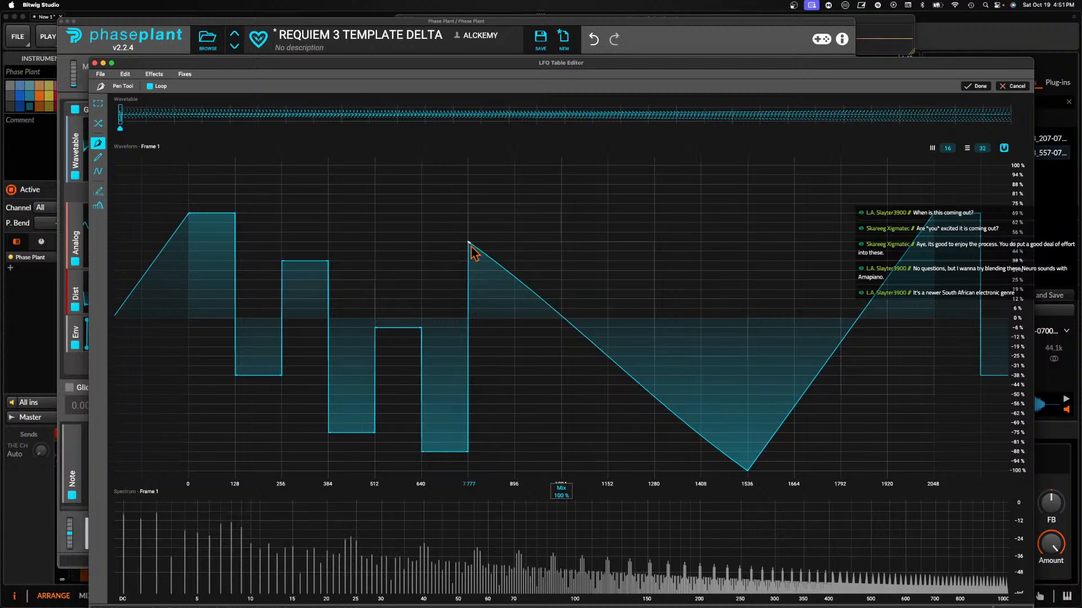
pyautogui.doubleClick(513, 242)
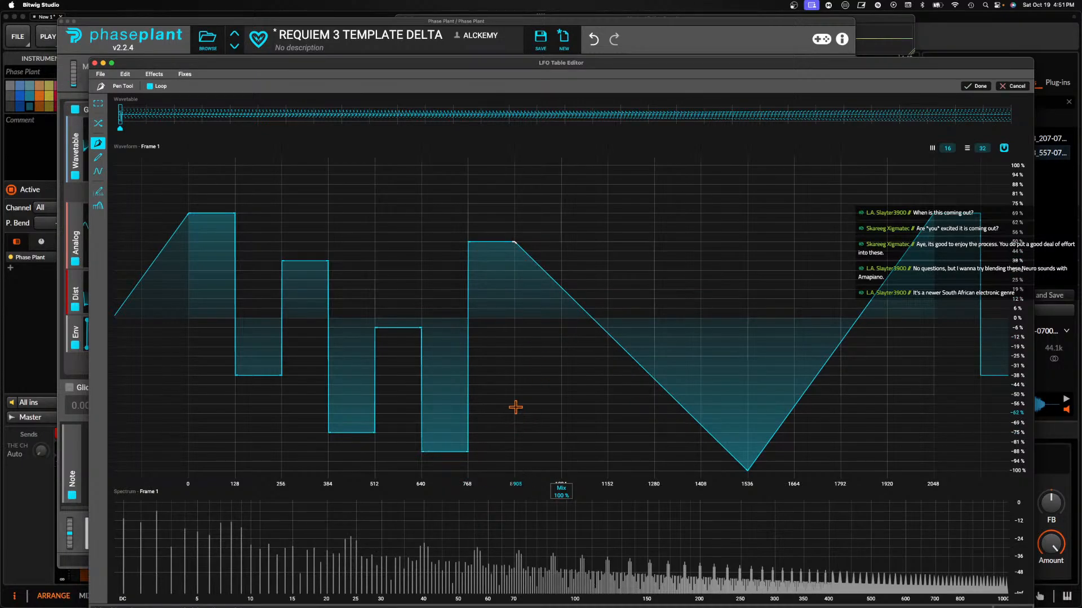
pyautogui.doubleClick(514, 367)
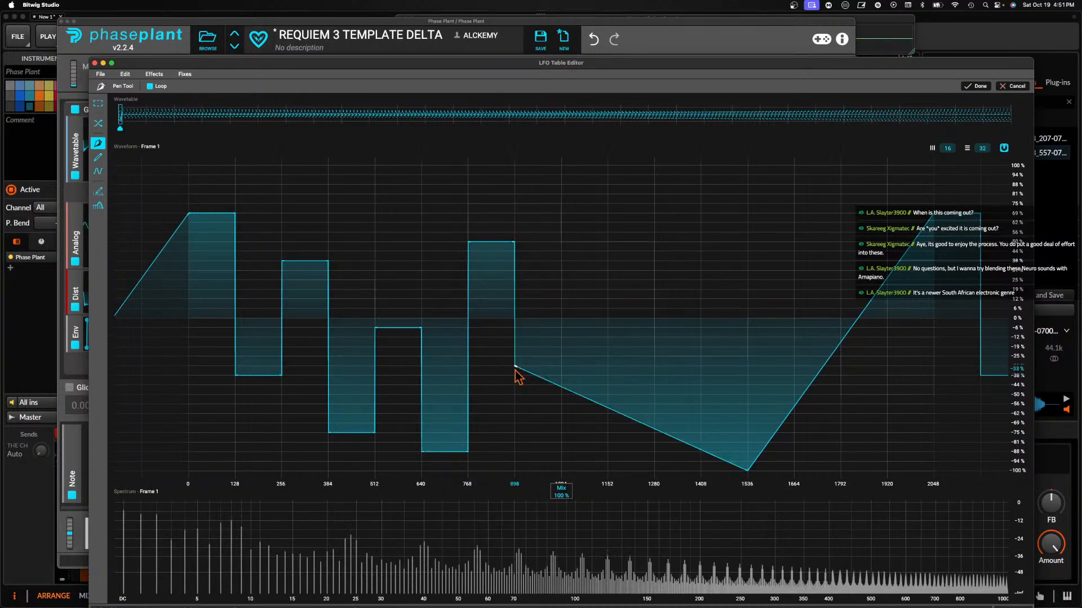
# Extend frame 1's stepped waveform with flat levels of -31% up to sample 1024, 0% up to 1152 and -88% up to 1280
pyautogui.doubleClick(561, 367)
pyautogui.doubleClick(560, 320)
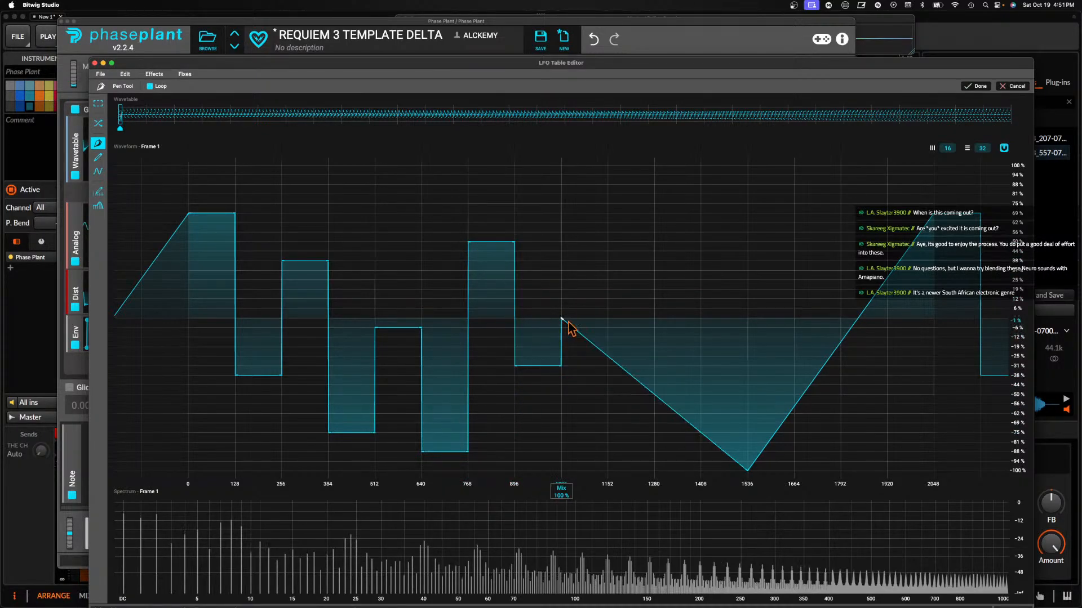
pyautogui.doubleClick(606, 318)
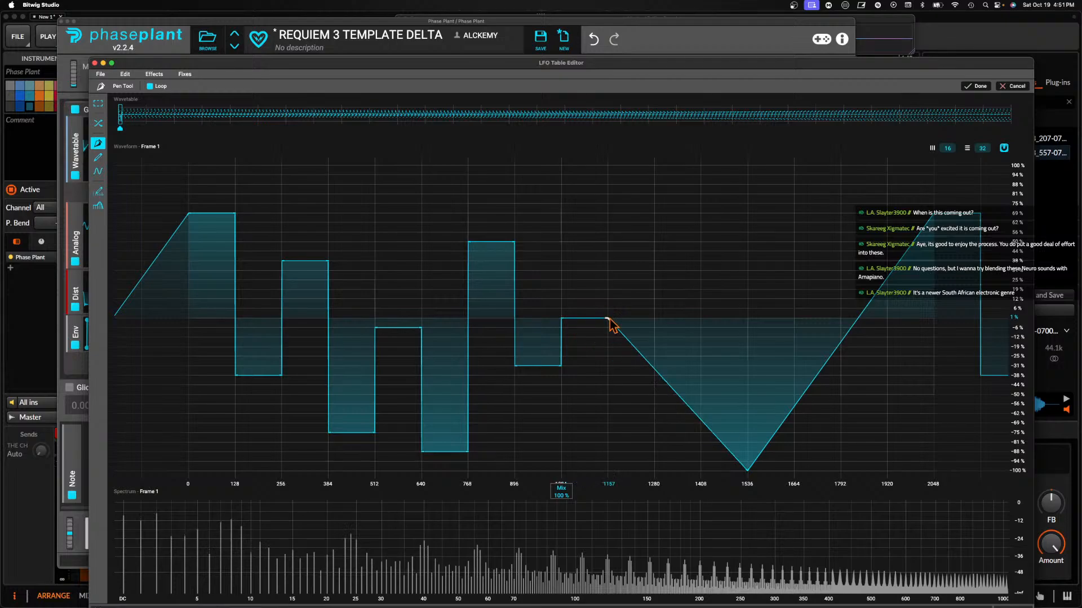
pyautogui.doubleClick(608, 452)
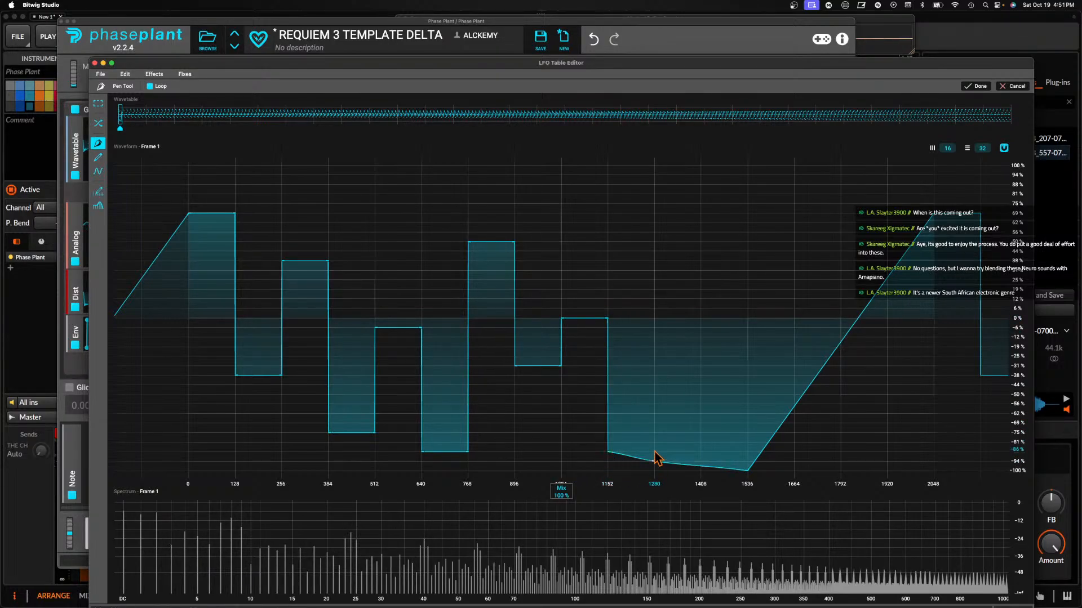
pyautogui.moveTo(655, 462); pyautogui.dragTo(654, 453)
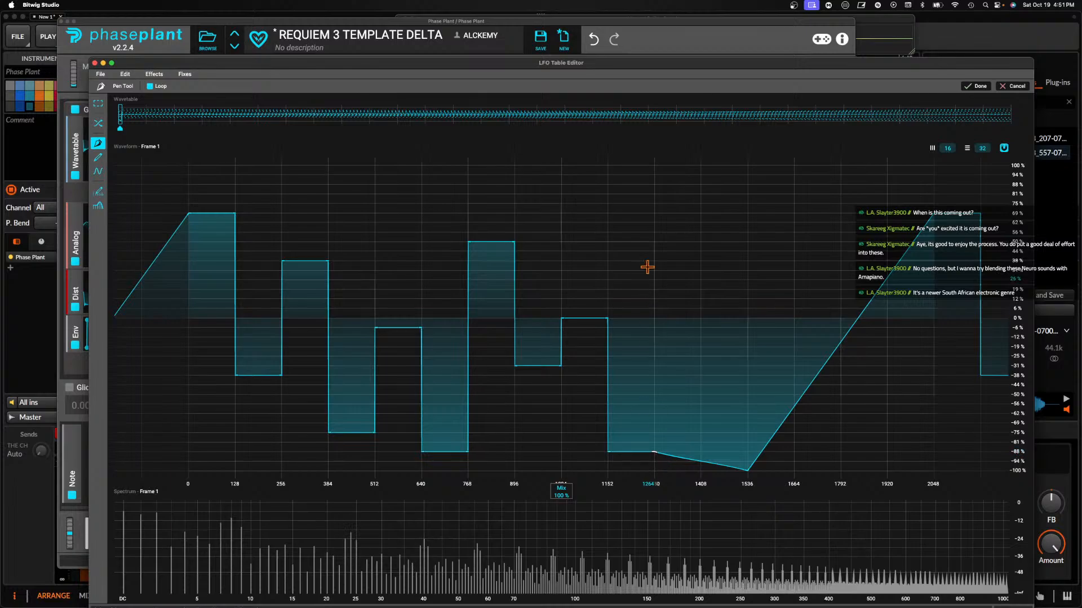
# Add flat levels of 81% from sample 1280 to 1408 and 19% up to 1536, and remove the -100% point at 1536
pyautogui.doubleClick(654, 195)
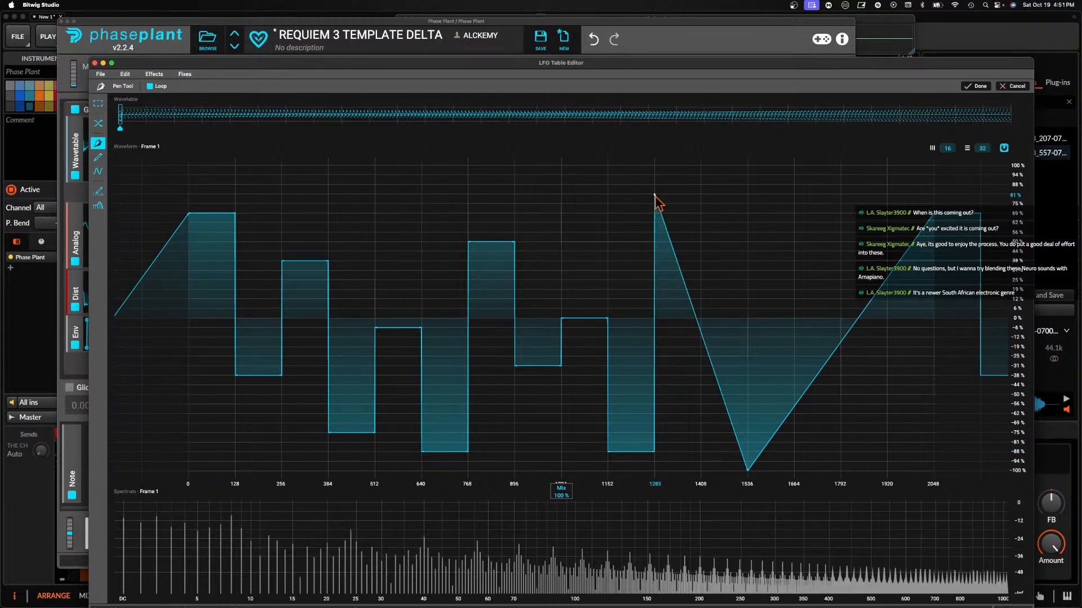
pyautogui.doubleClick(700, 193)
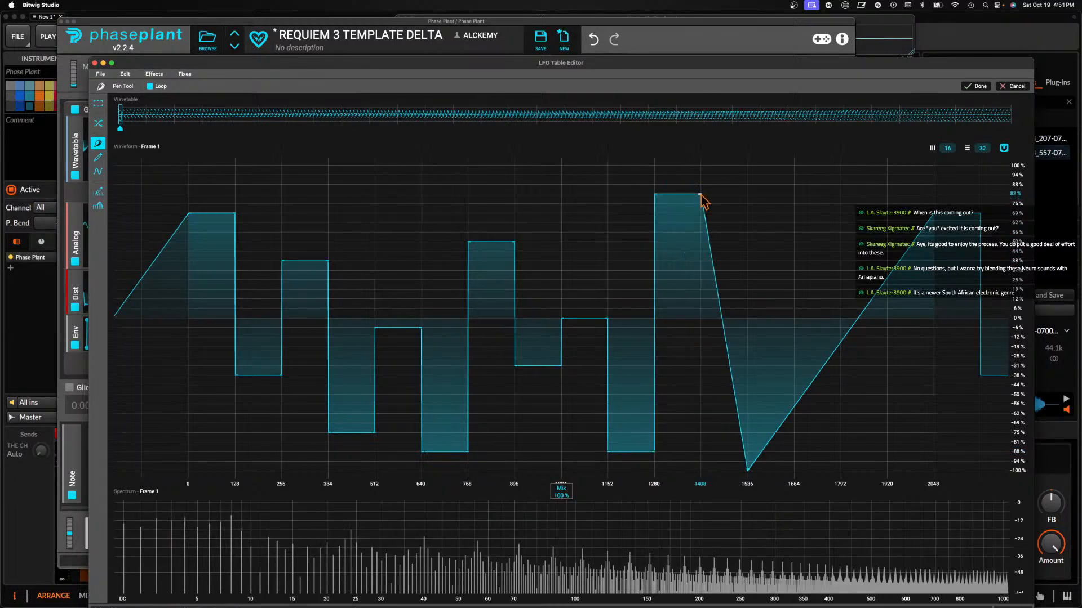
pyautogui.doubleClick(702, 294)
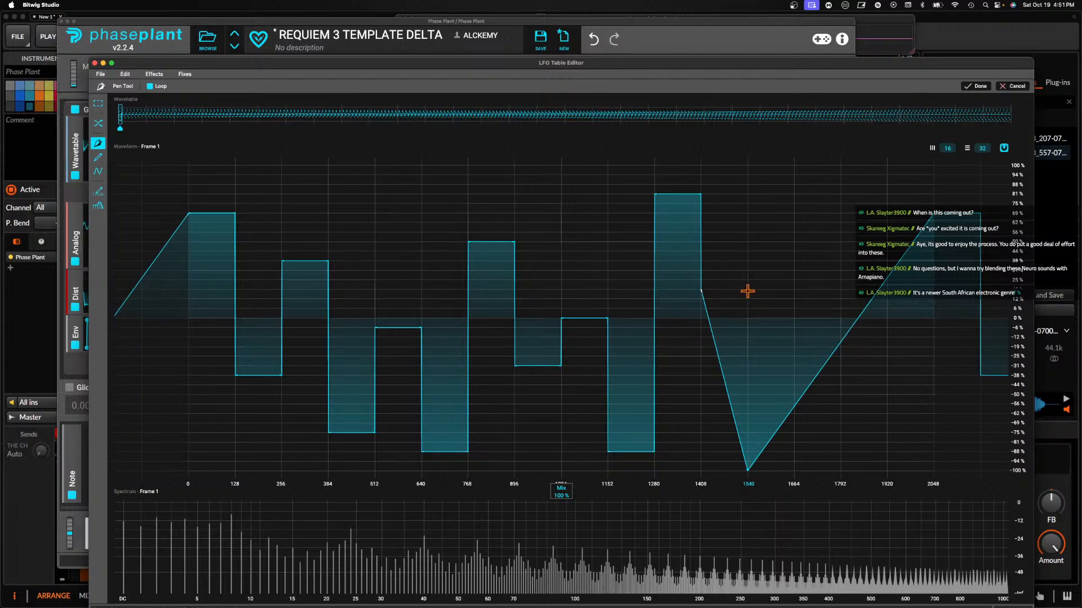
pyautogui.doubleClick(749, 290)
pyautogui.doubleClick(748, 469)
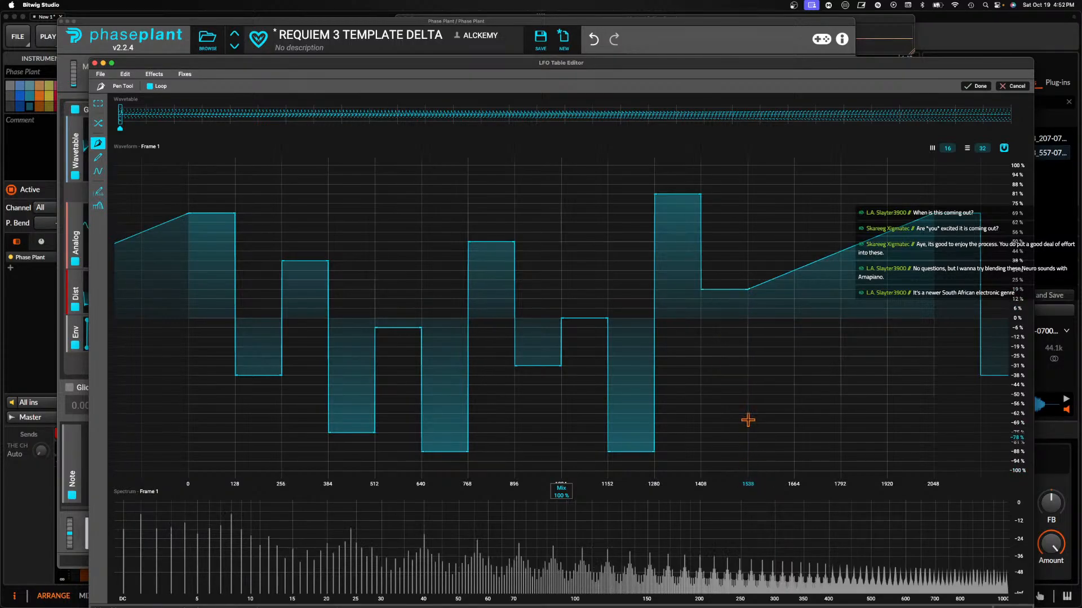
# Complete frame 1 with flat levels of -38% up to sample 1664, 88% up to 1792, 19% up to 1920 and 0% up to 2048
pyautogui.moveTo(748, 288); pyautogui.dragTo(799, 186)
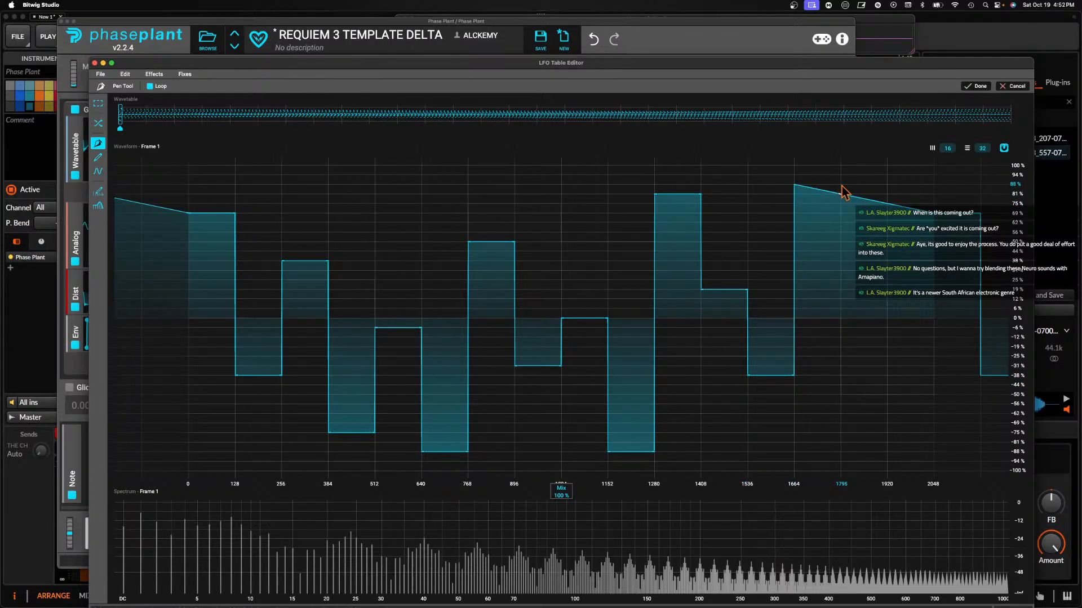
pyautogui.moveTo(842, 195); pyautogui.dragTo(841, 185)
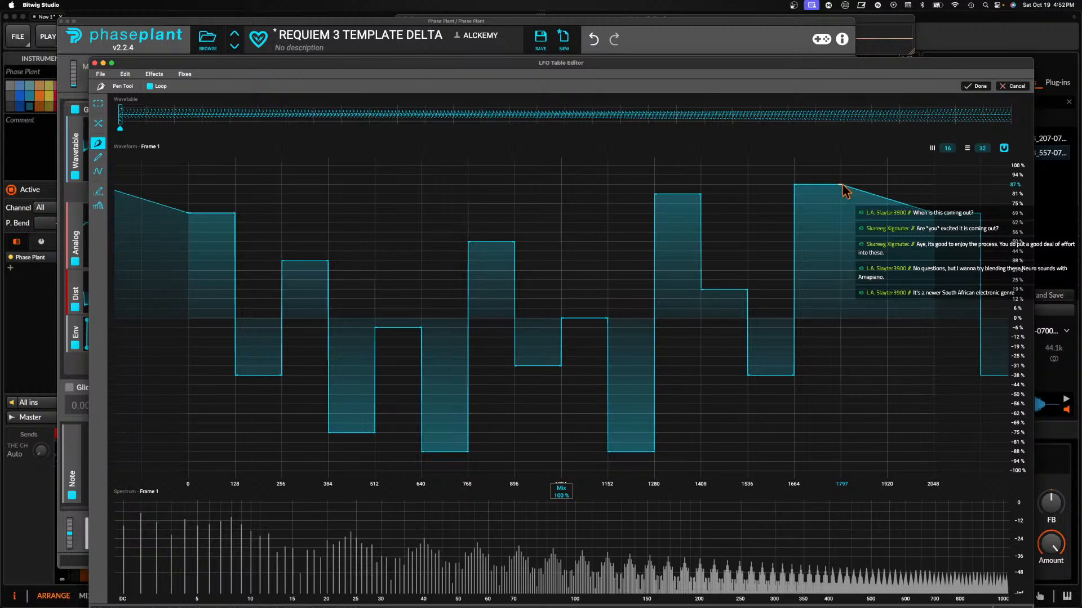
pyautogui.click(840, 289)
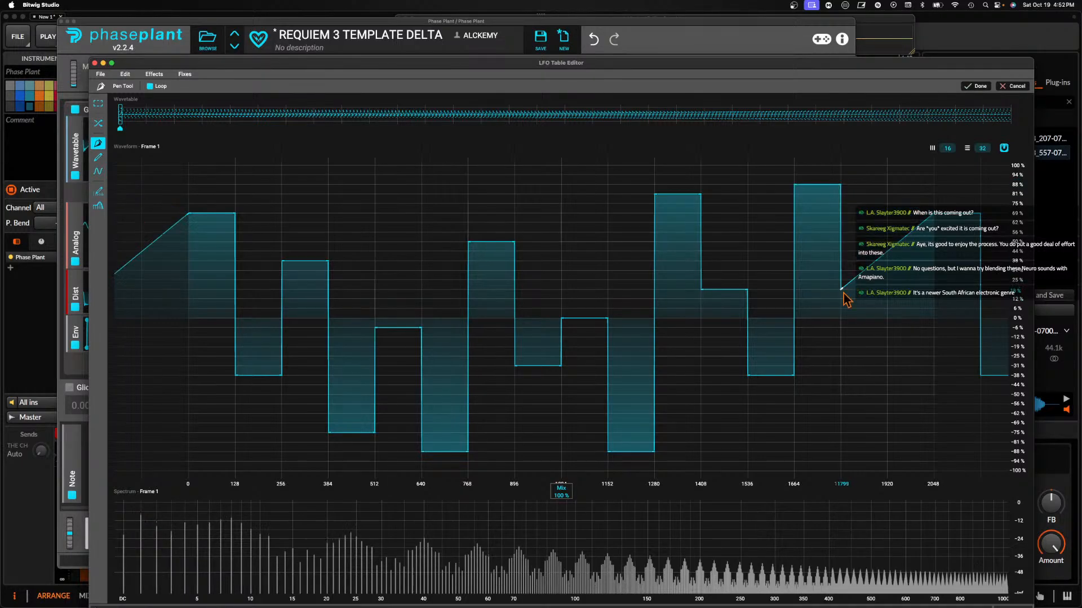
pyautogui.click(886, 289)
pyautogui.click(888, 318)
pyautogui.click(932, 318)
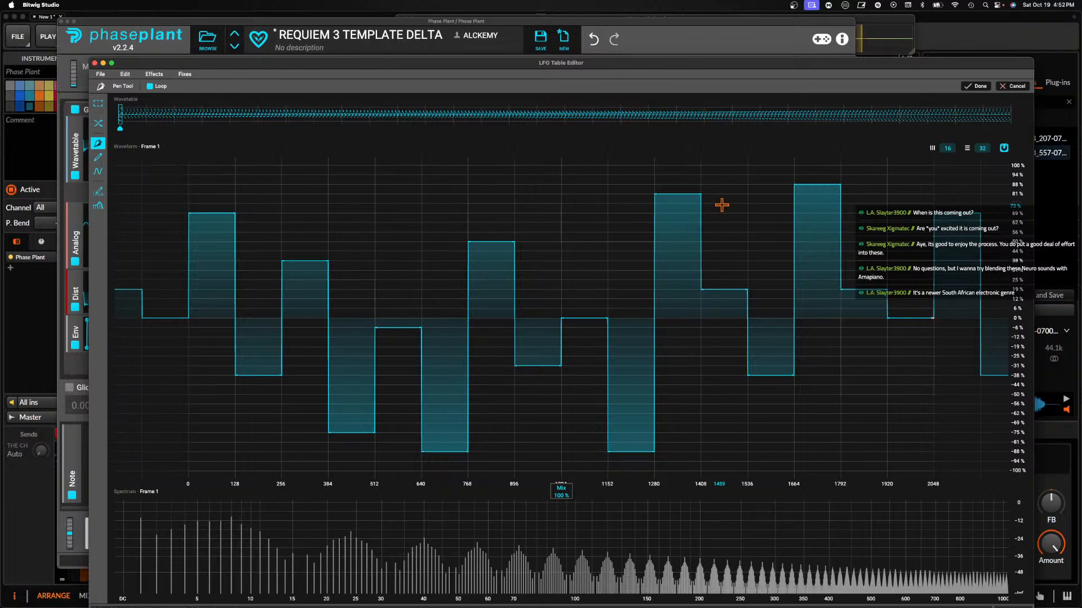
# Switch to frame 256 and lower its first step, between samples 0 and 128, to -38%
pyautogui.click(1007, 113)
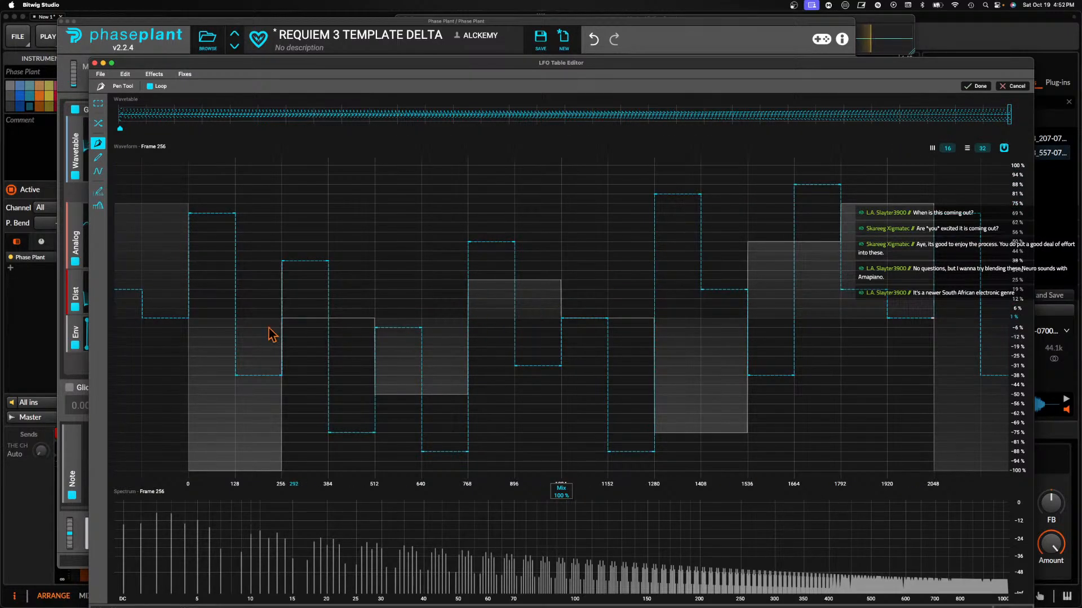
pyautogui.click(191, 374)
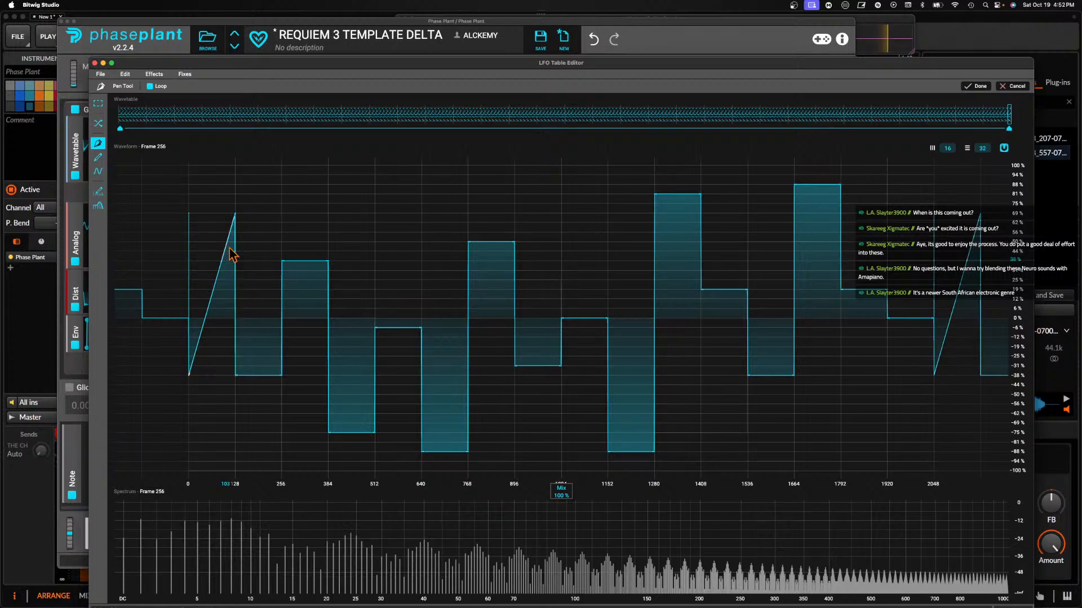
pyautogui.doubleClick(233, 212)
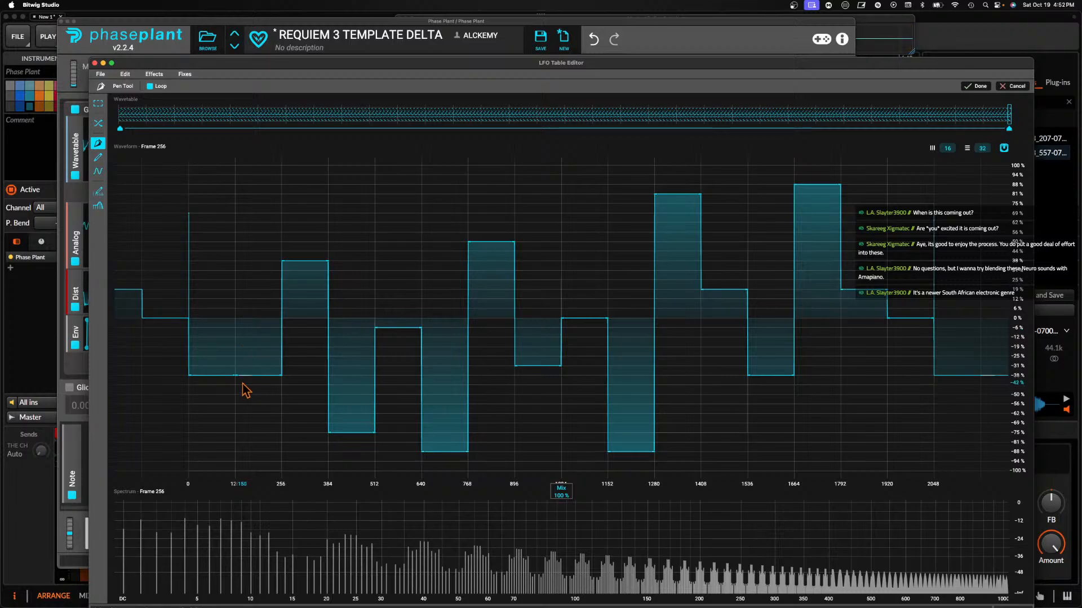
# Raise frame 256's second step, between samples 128 and 256, to a flat level of about 62%
pyautogui.click(235, 226)
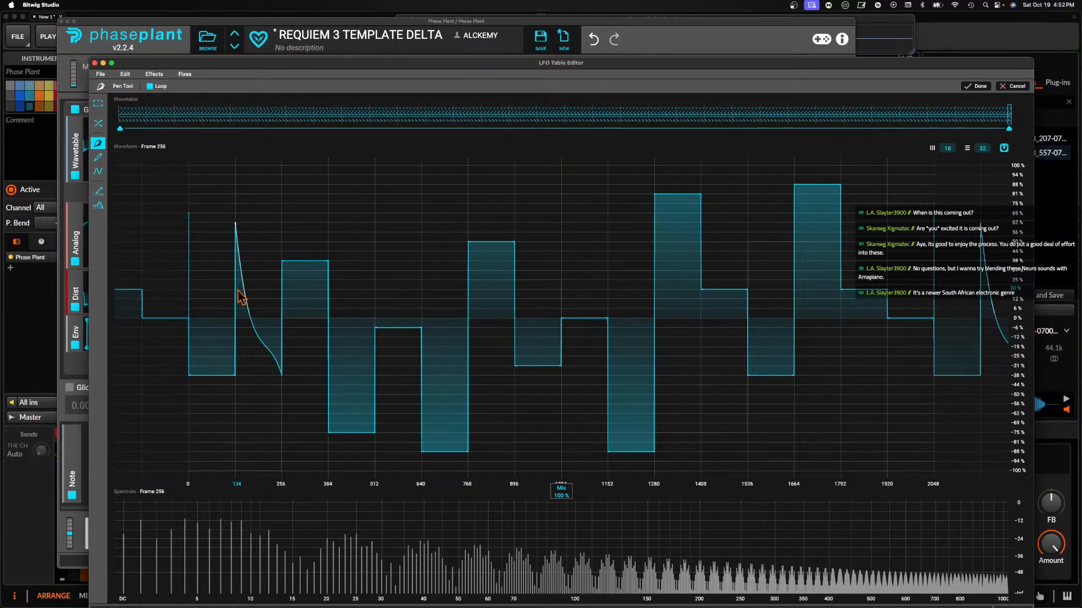
pyautogui.doubleClick(281, 375)
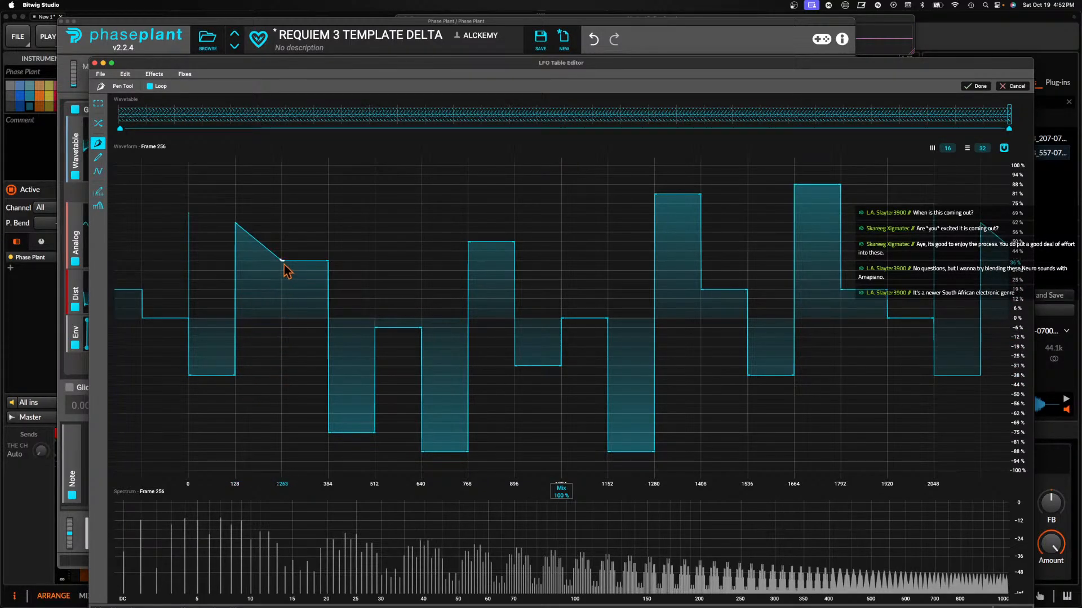
pyautogui.click(281, 224)
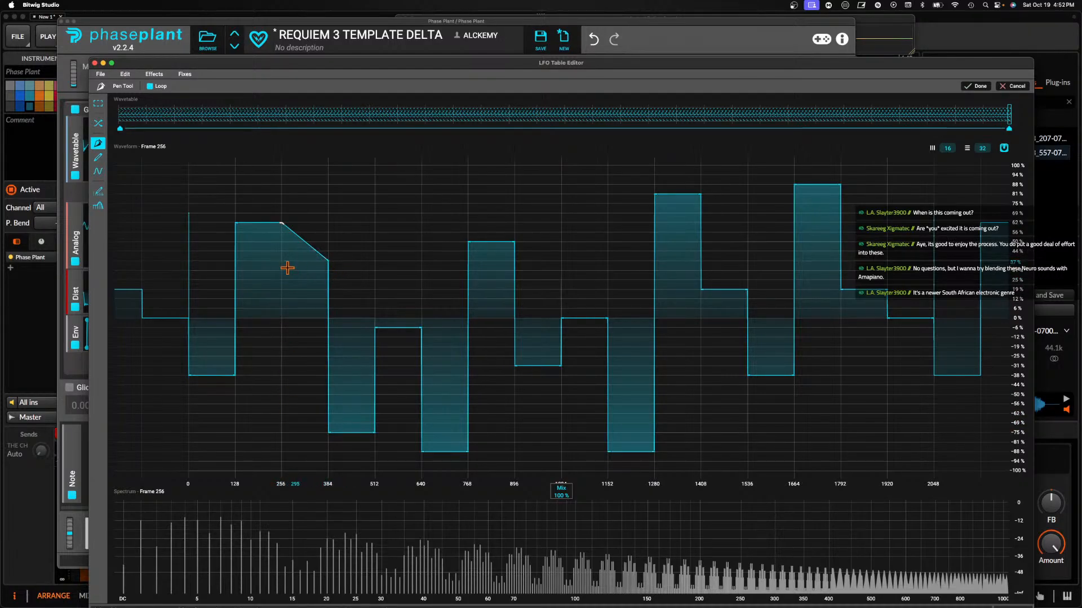
pyautogui.click(281, 468)
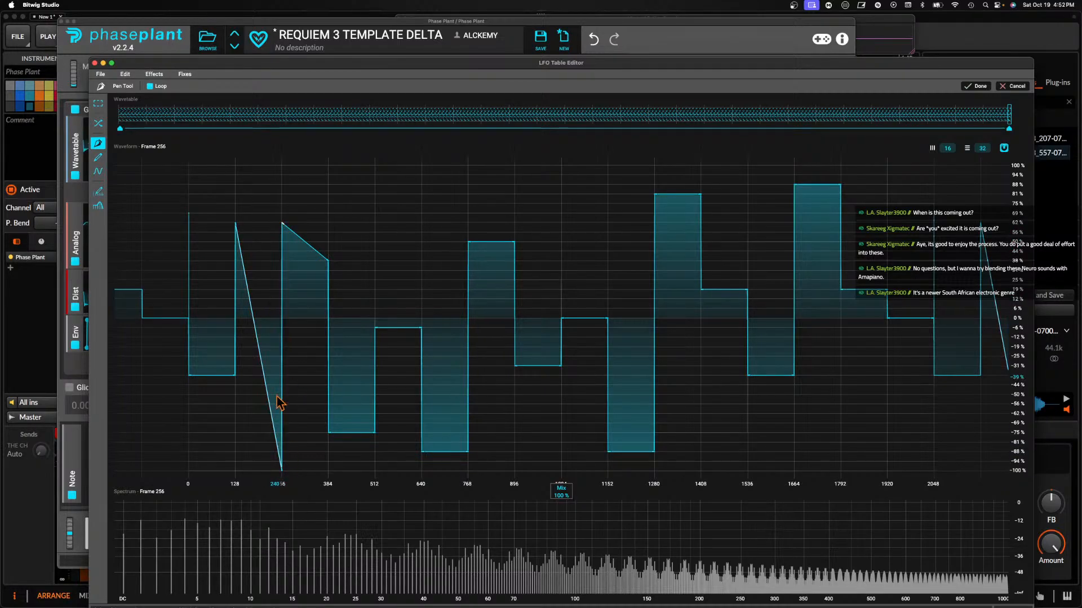
pyautogui.click(283, 223)
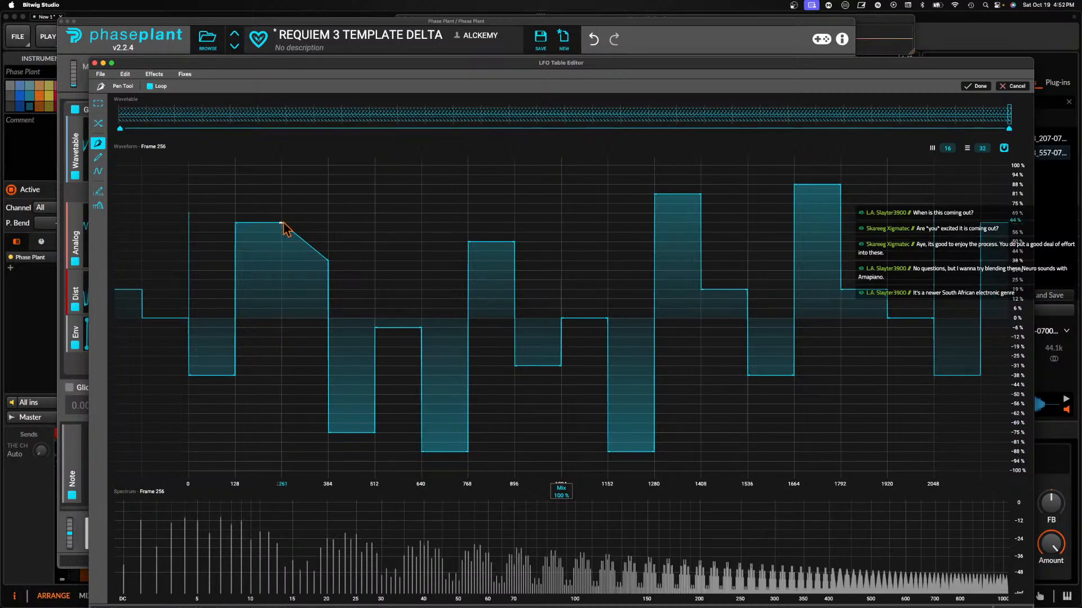
# Set frame 256's step between samples 256 and 384 to -50% and the step between 384 and 512 to 19%
pyautogui.click(284, 406)
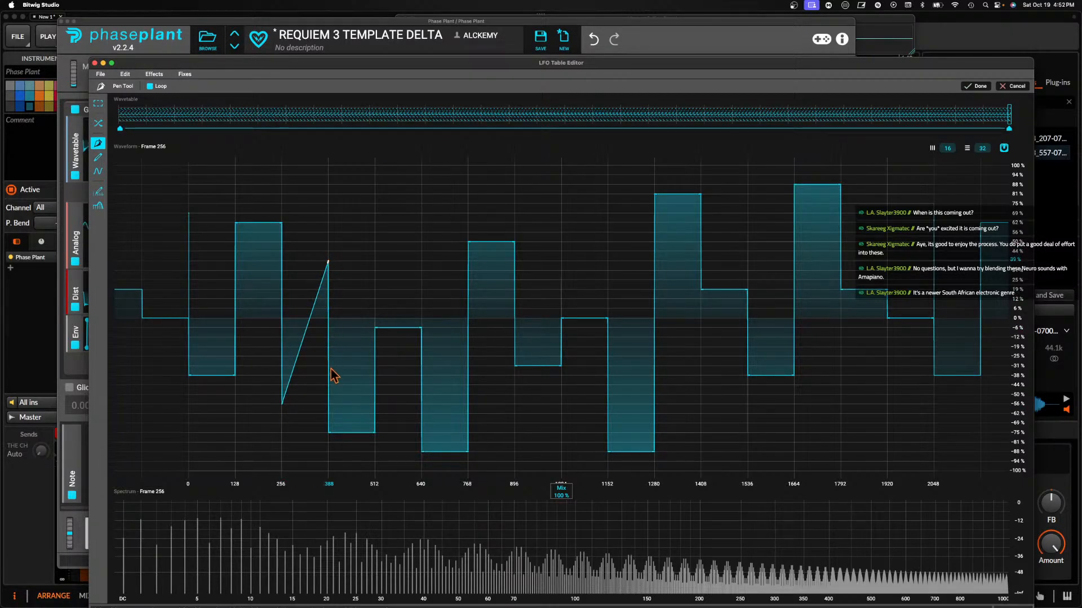
pyautogui.click(330, 396)
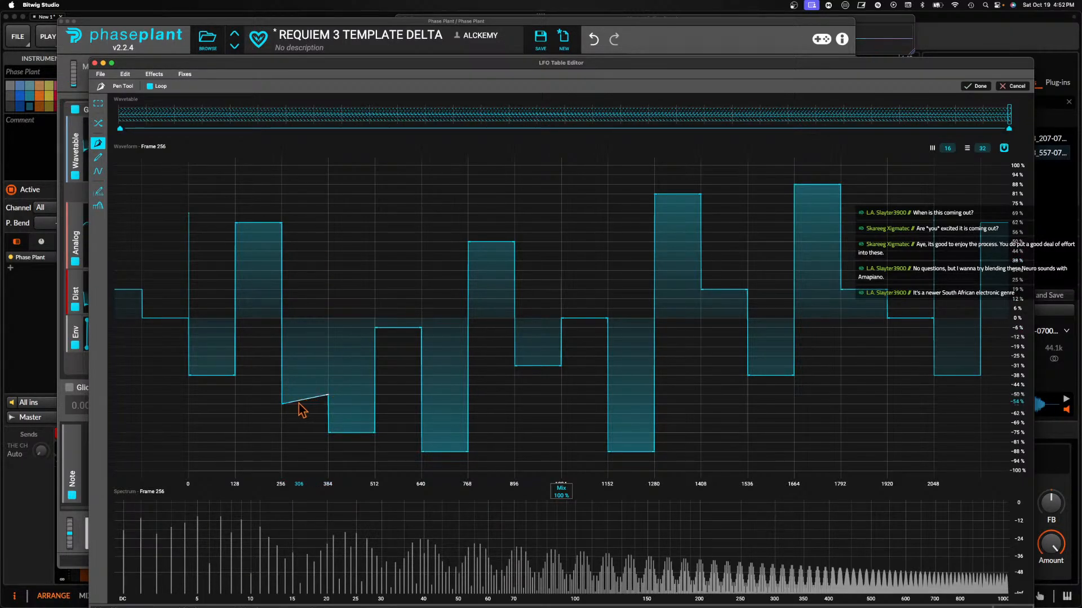
pyautogui.click(282, 395)
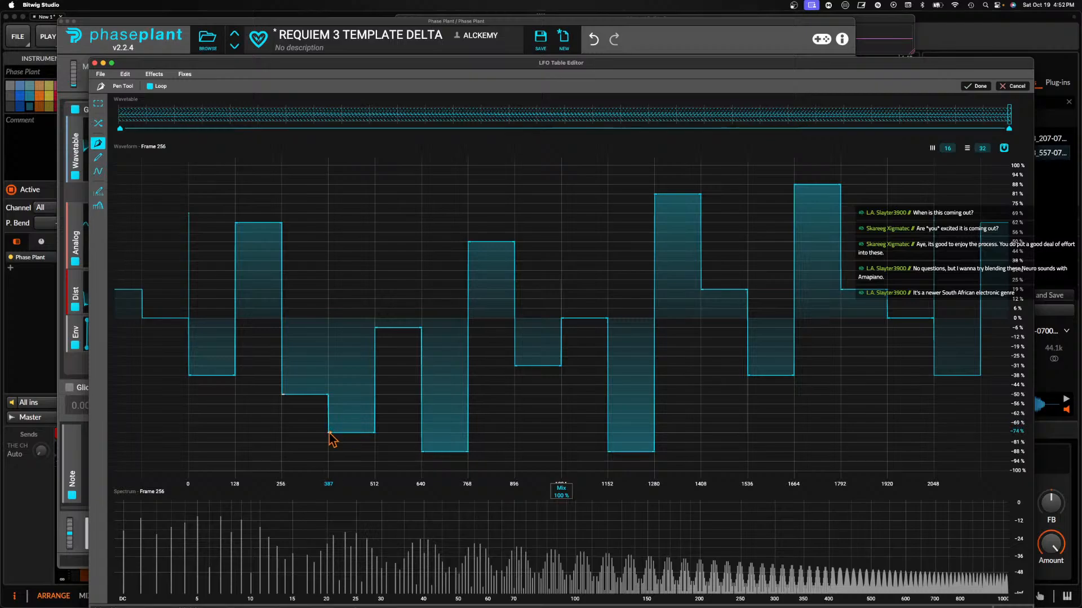
pyautogui.moveTo(329, 295); pyautogui.dragTo(329, 291)
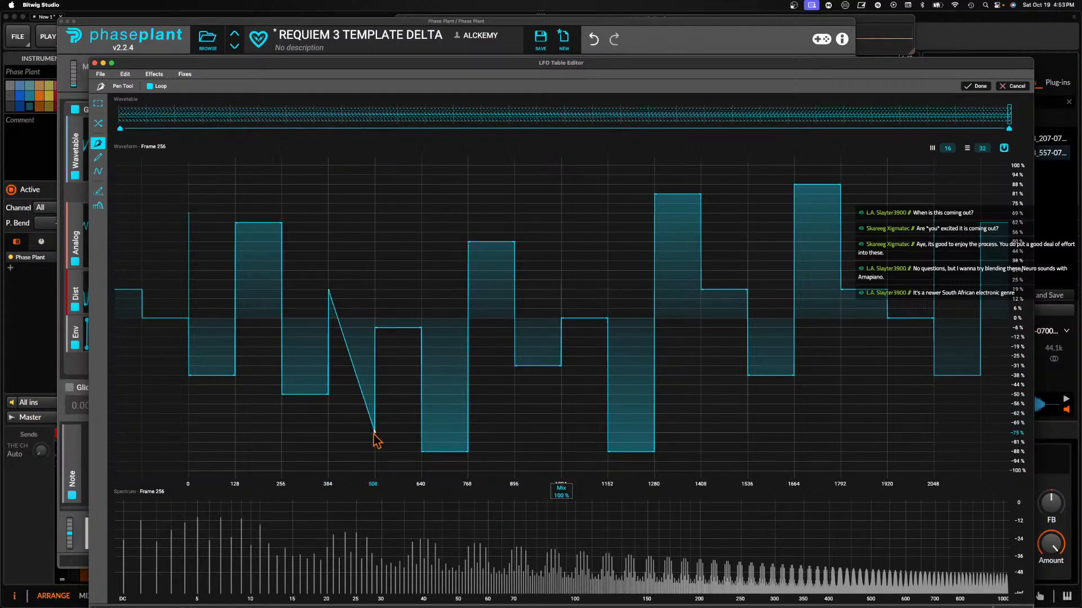
pyautogui.click(371, 292)
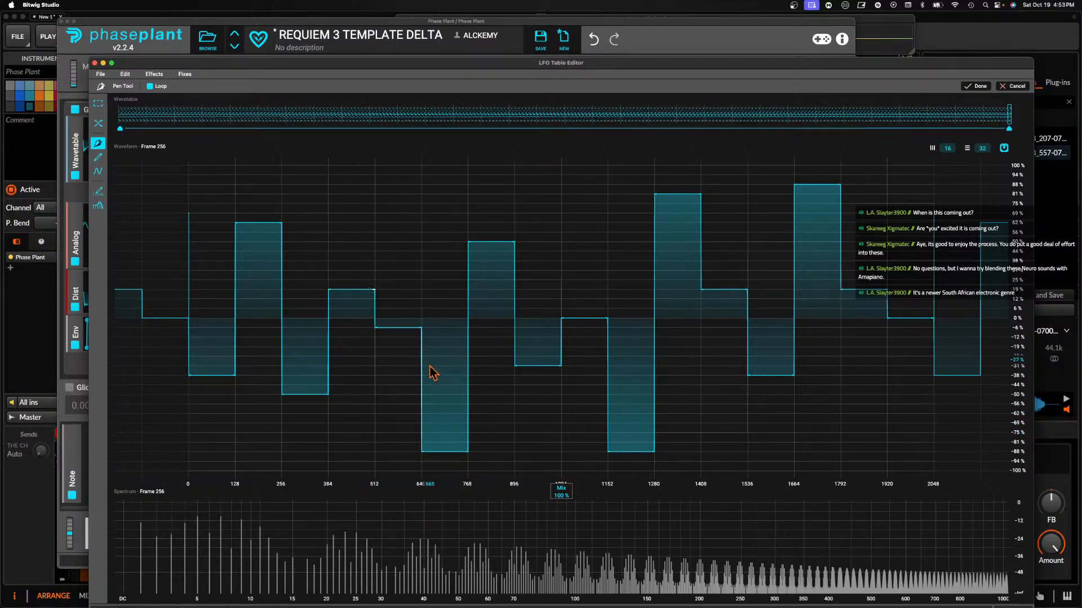
# Set frame 256's step between samples 640 and 768 to -31% and the step between 768 and 896 to -81%
pyautogui.moveTo(422, 452); pyautogui.dragTo(422, 367)
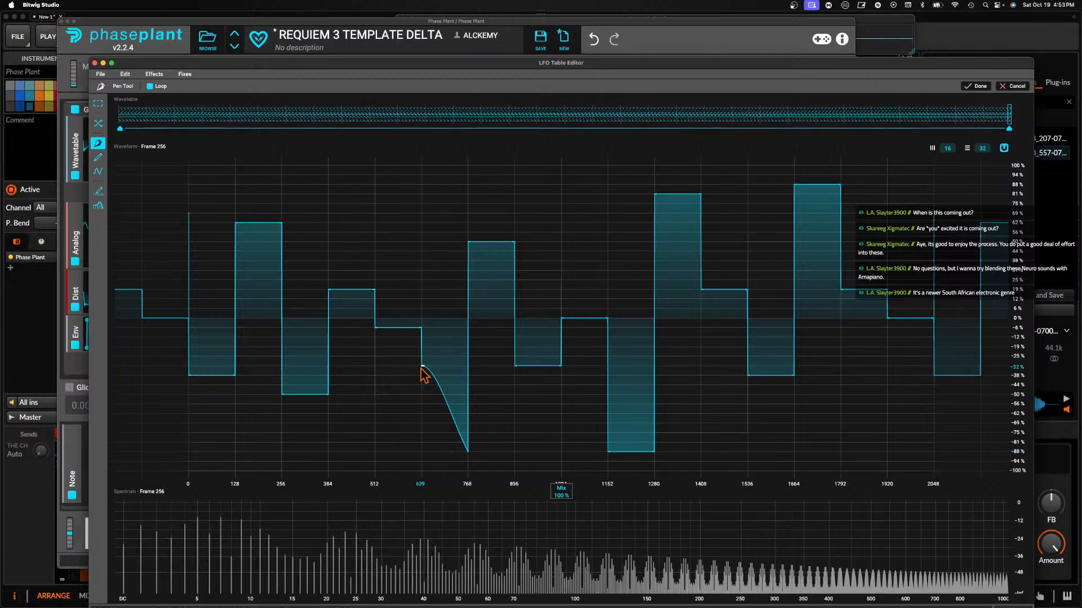
pyautogui.click(471, 375)
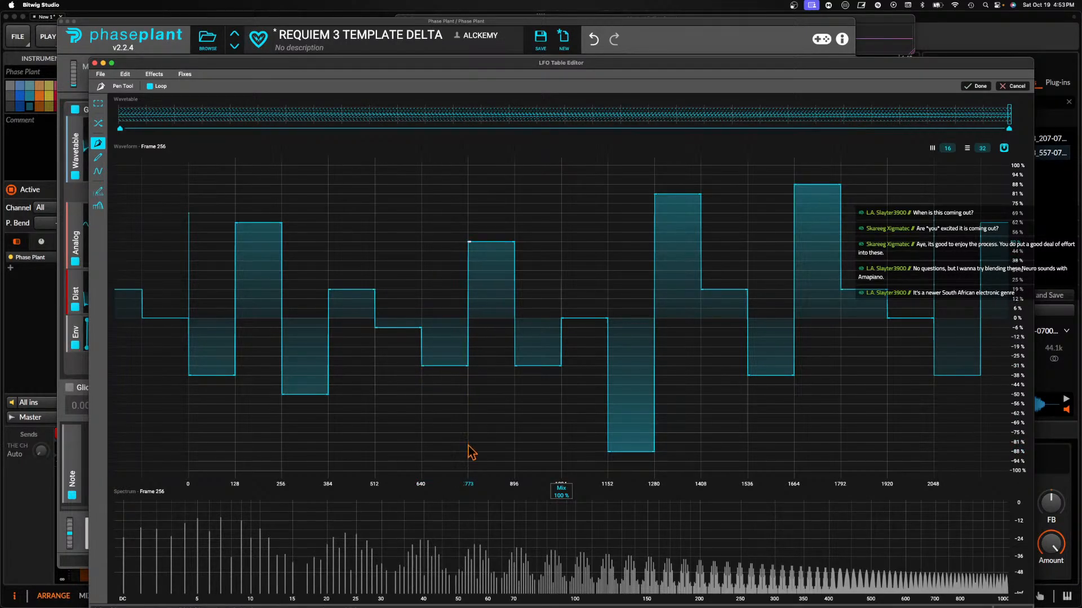
pyautogui.moveTo(471, 452); pyautogui.dragTo(470, 444)
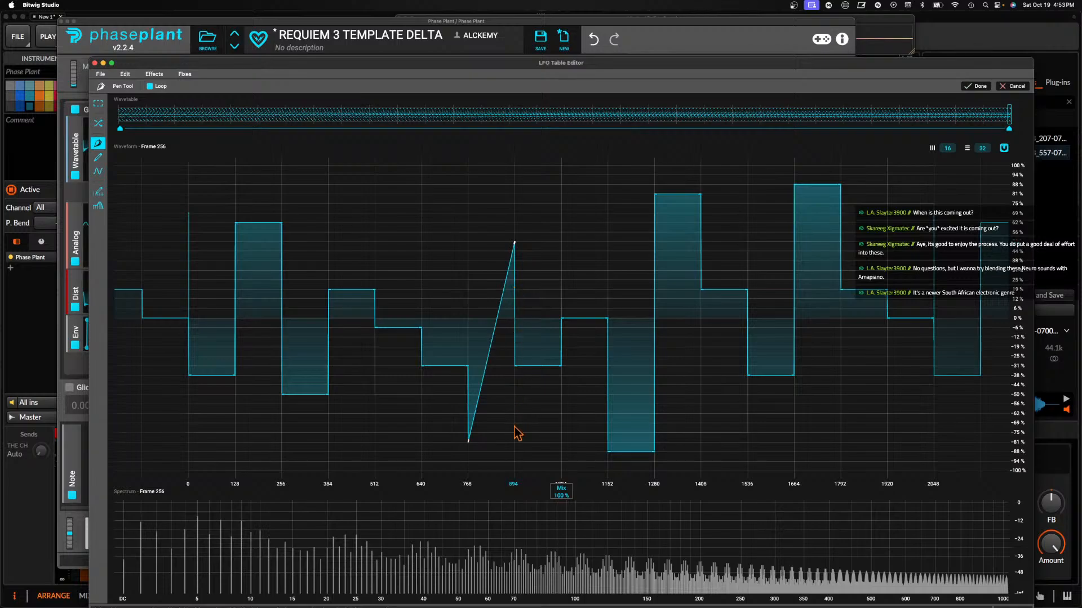
pyautogui.click(516, 449)
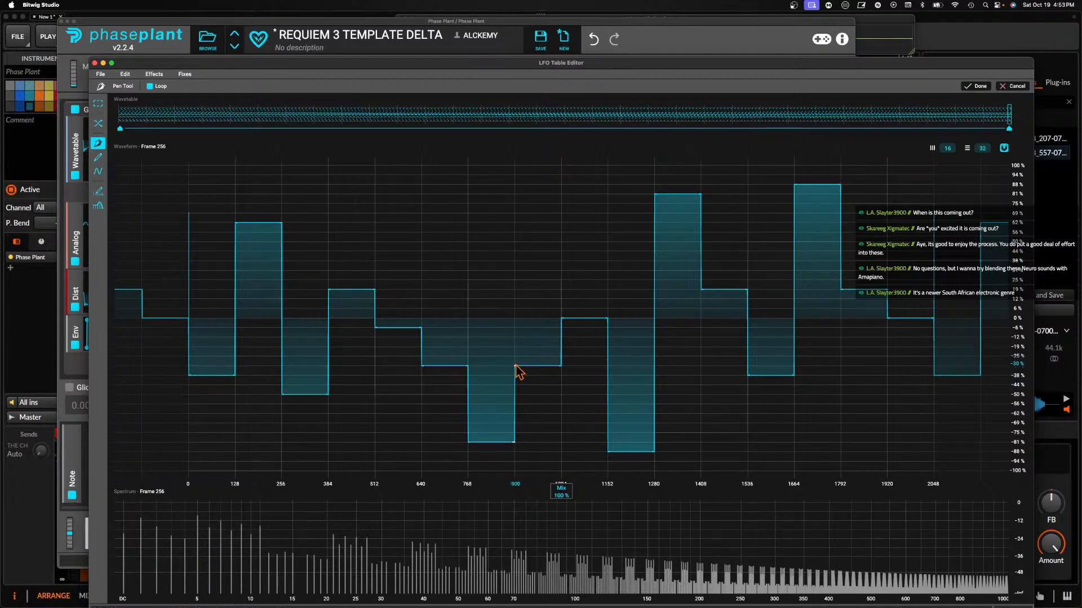
# Set frame 256's three steps between samples 896 and 1280 to 19%, -25% and 19% in order
pyautogui.click(515, 291)
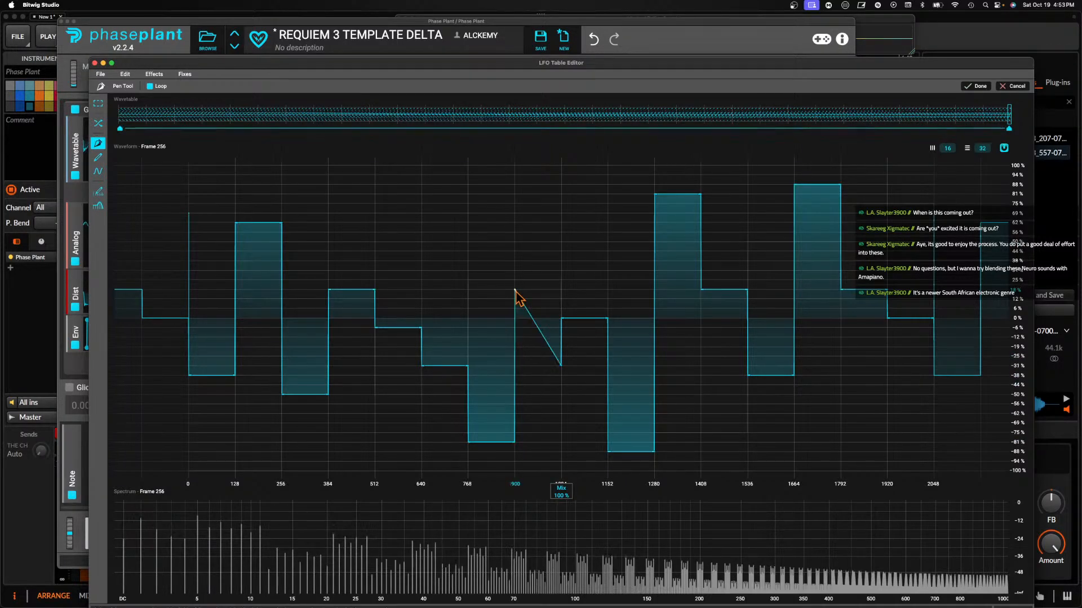
pyautogui.click(560, 299)
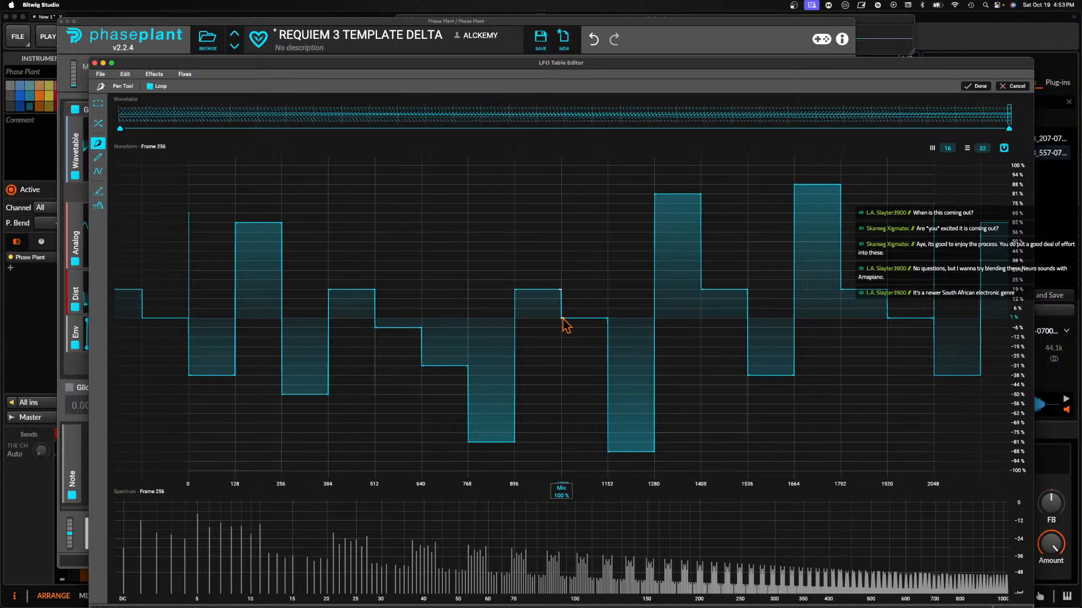
pyautogui.click(566, 363)
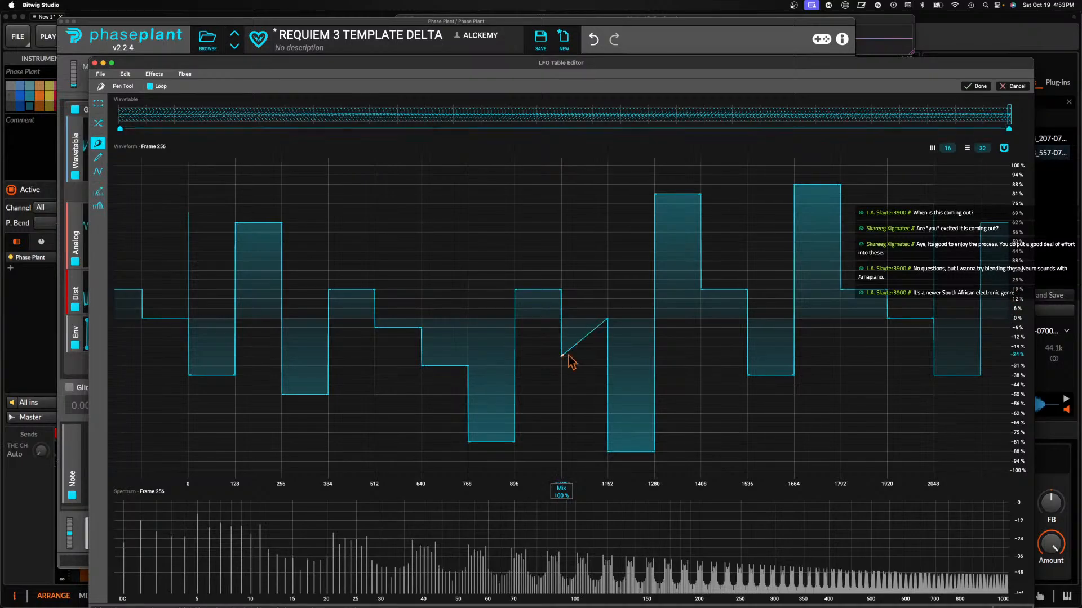
pyautogui.click(607, 365)
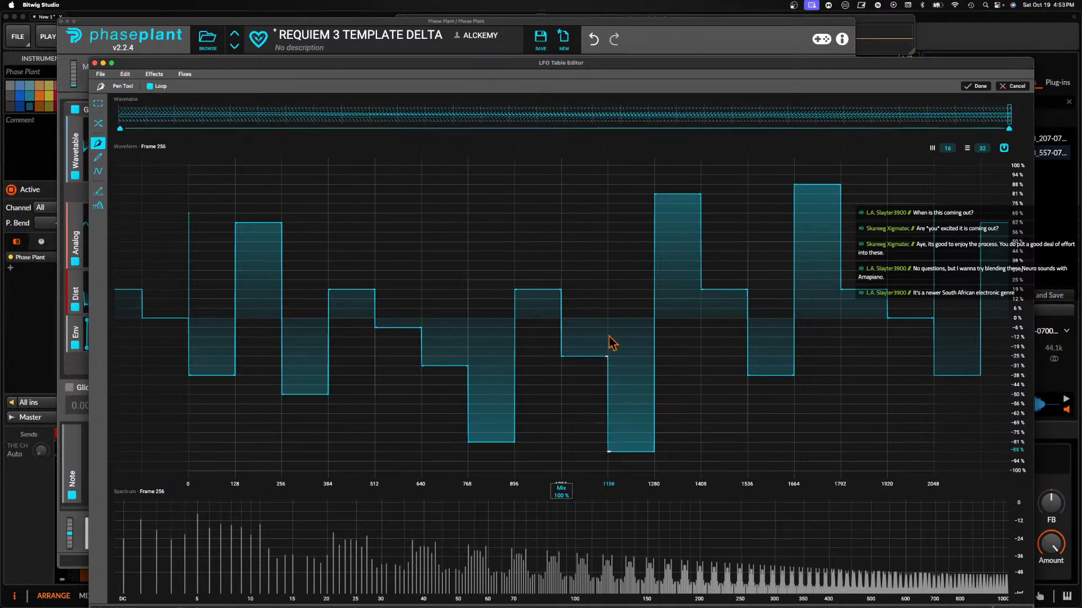
pyautogui.click(608, 290)
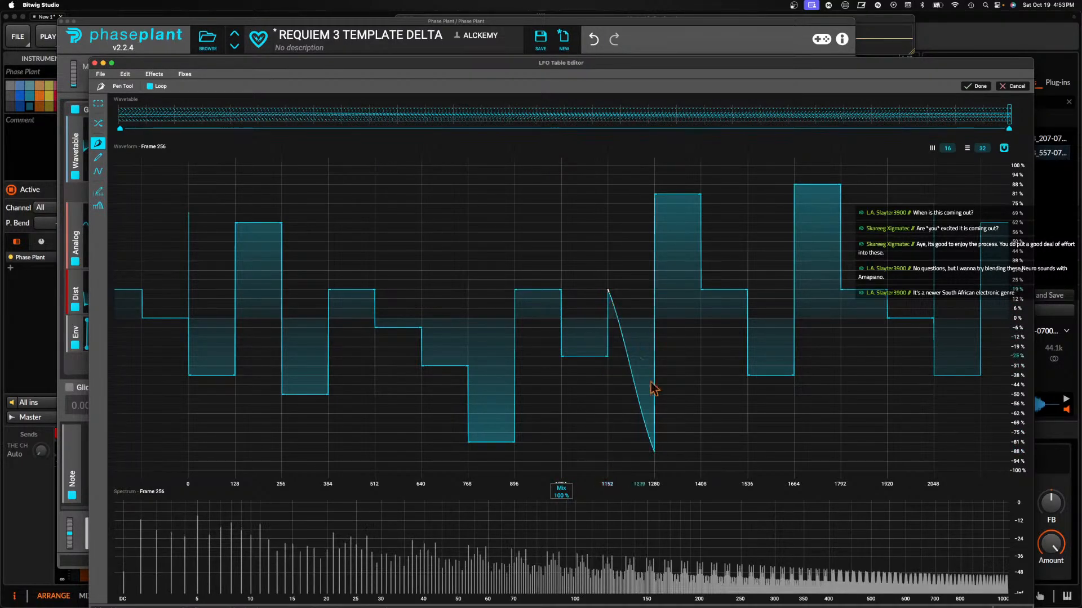
pyautogui.click(652, 292)
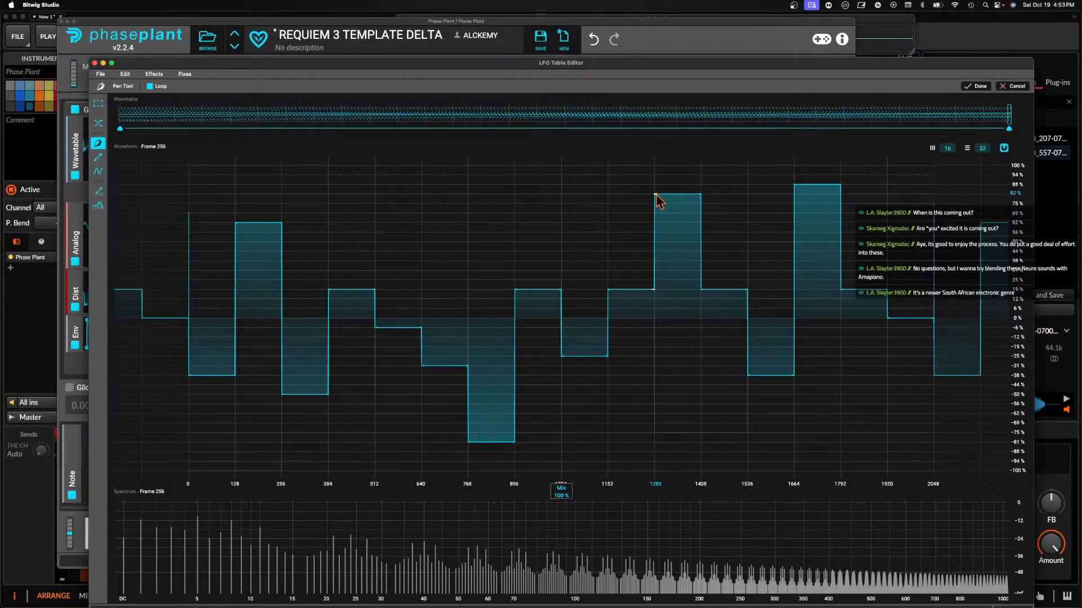
# Set frame 256's step between samples 1280 and 1408 to -56% and the step between 1408 and 1536 to 75%
pyautogui.click(654, 404)
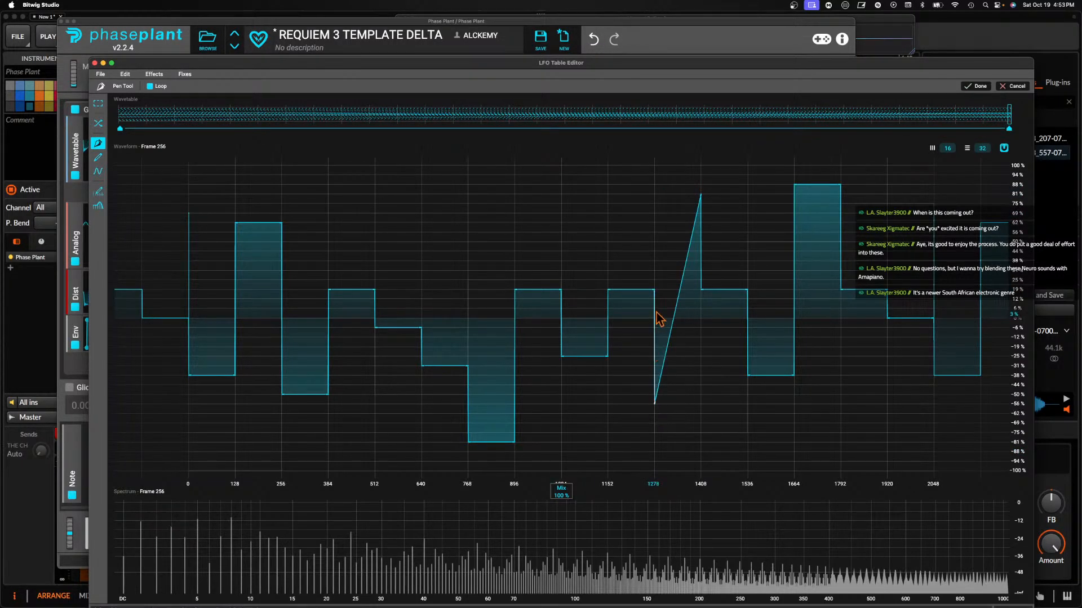
pyautogui.click(701, 401)
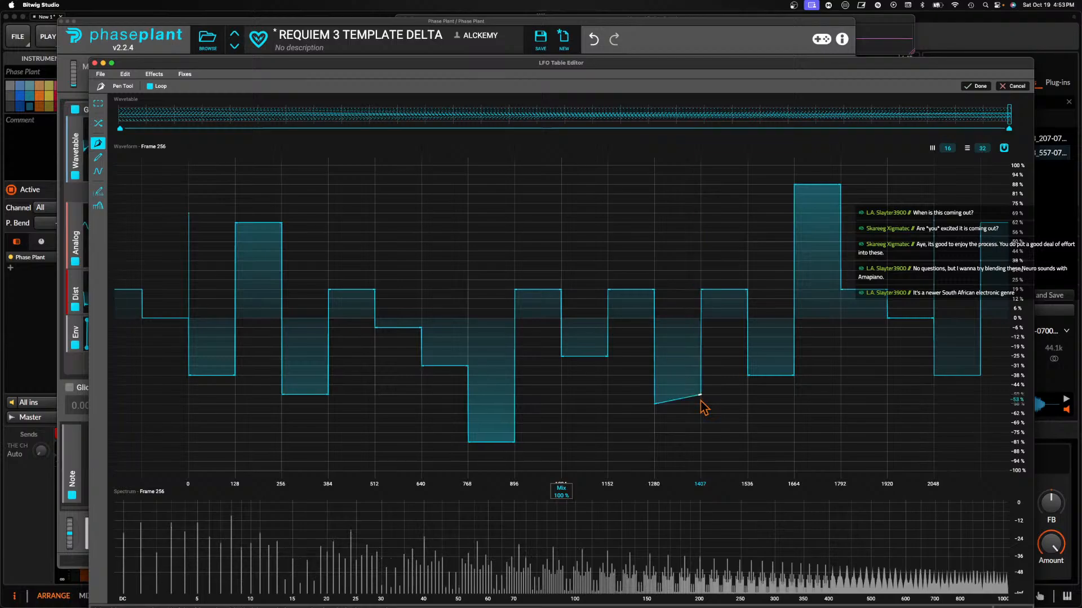
pyautogui.click(699, 423)
pyautogui.click(701, 404)
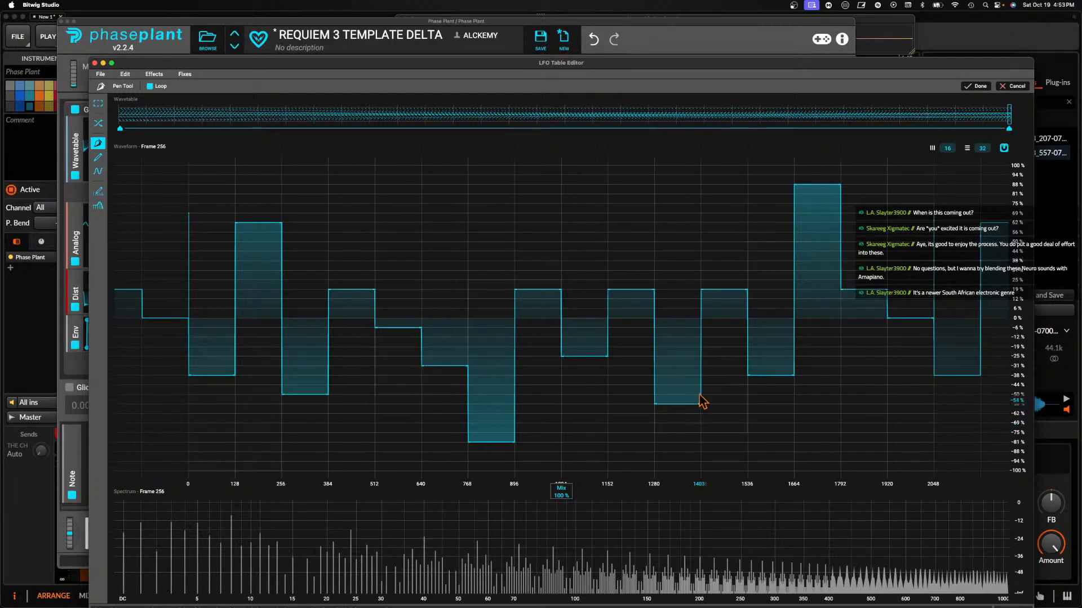
pyautogui.click(702, 204)
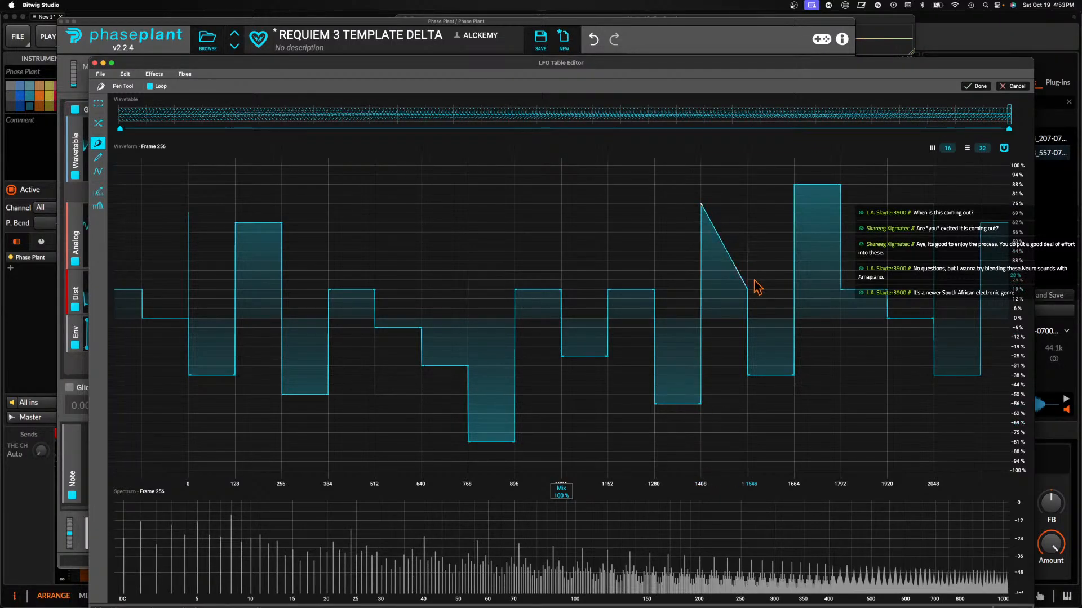
pyautogui.click(749, 213)
pyautogui.moveTo(748, 204); pyautogui.dragTo(747, 204)
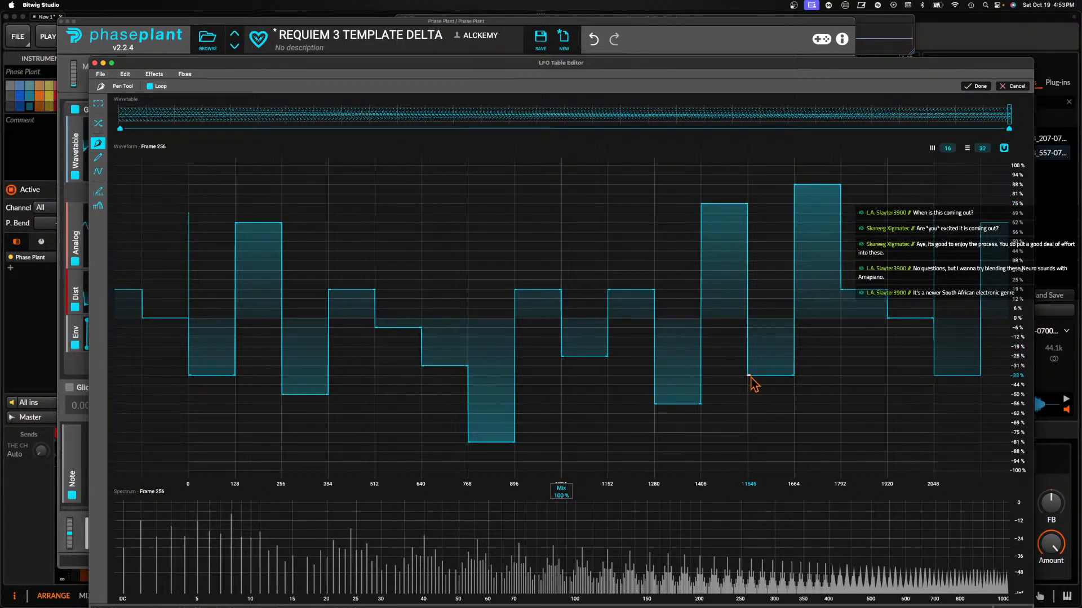
# Set frame 256's step between samples 1536 and 1664 to 6% and the step between 1664 and 1792 to -44%
pyautogui.click(749, 310)
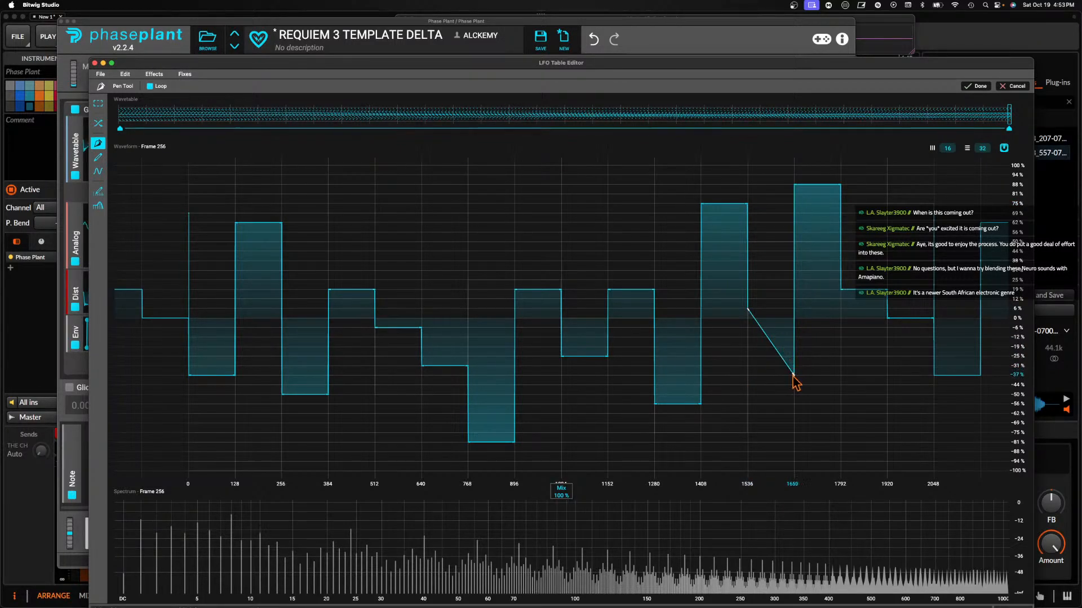
pyautogui.click(792, 310)
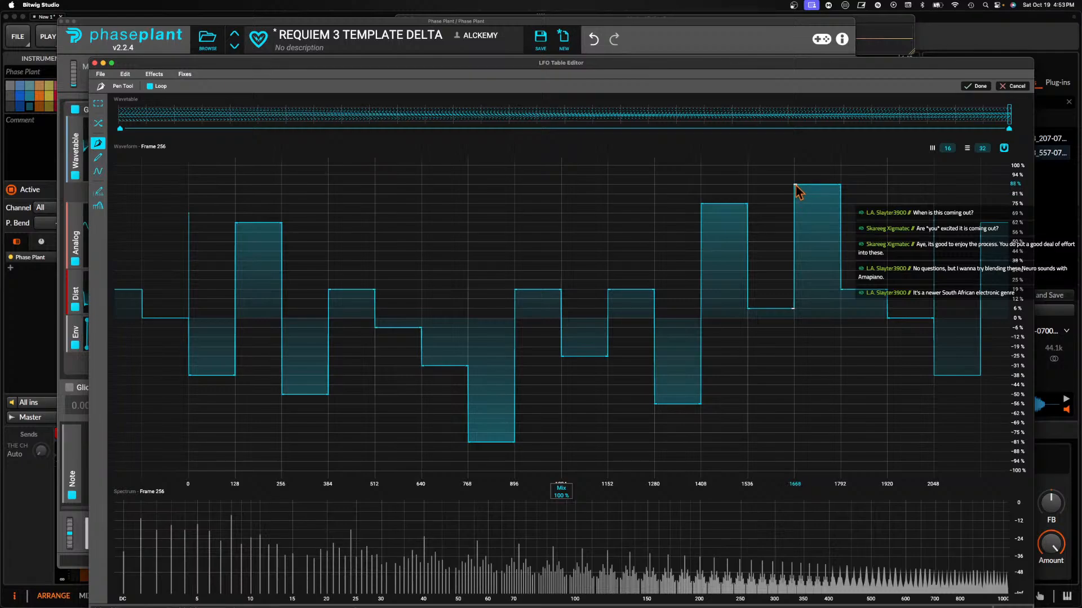
pyautogui.click(795, 387)
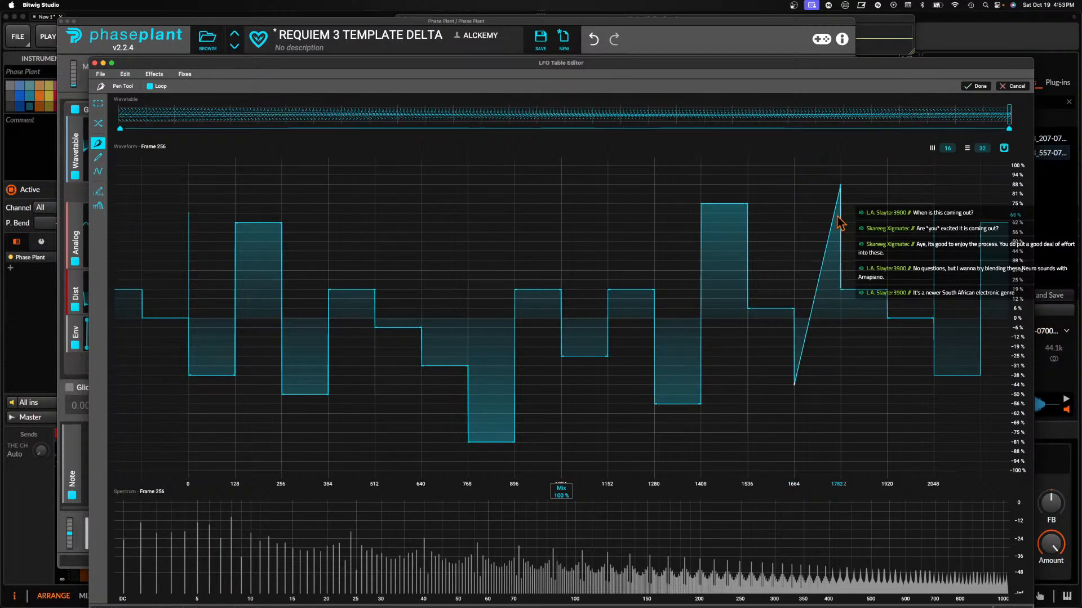
pyautogui.click(838, 375)
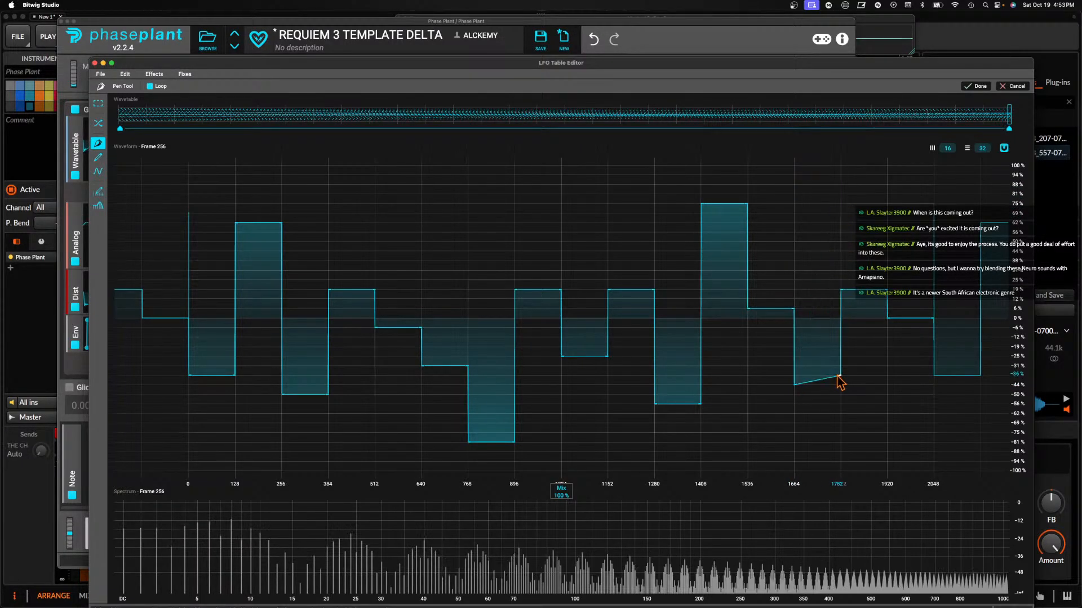
pyautogui.click(837, 385)
# Set frame 256's step between samples 1792 and 1920 to -81% and apply the pen edits
pyautogui.click(842, 292)
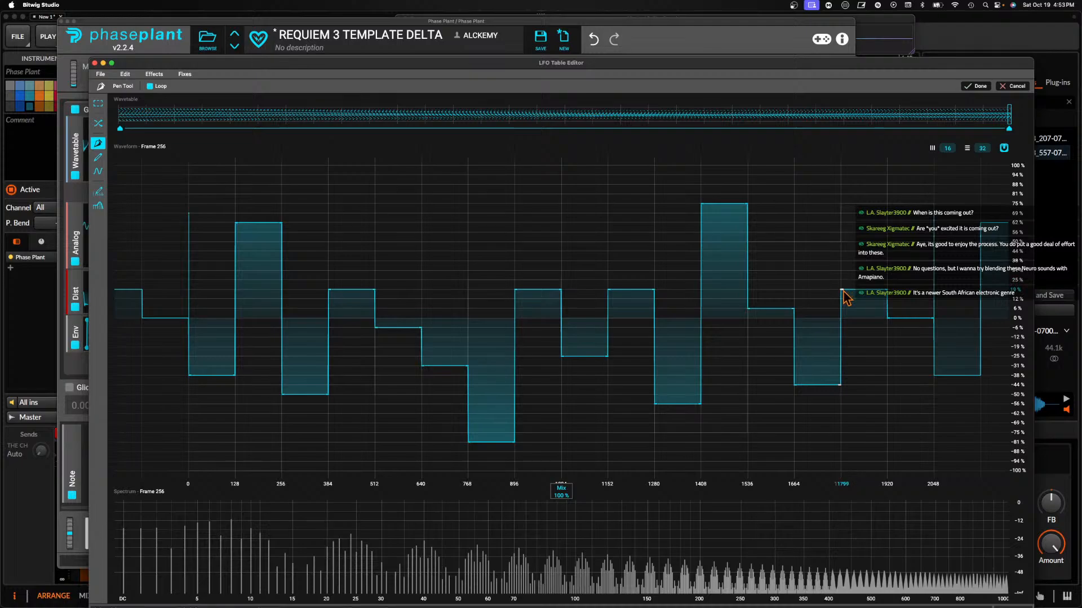
pyautogui.click(842, 443)
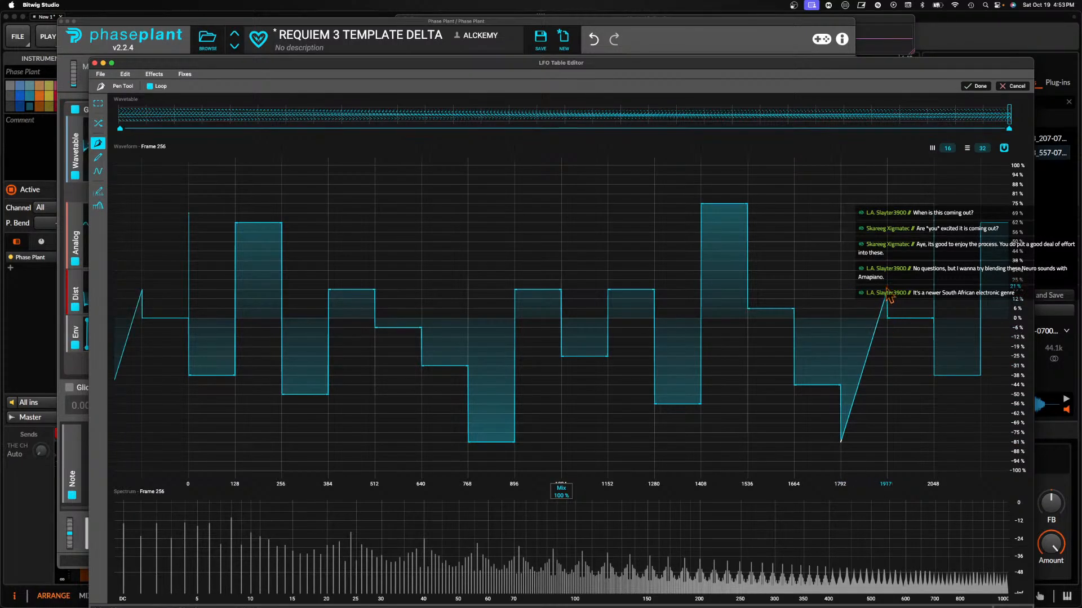
pyautogui.click(887, 442)
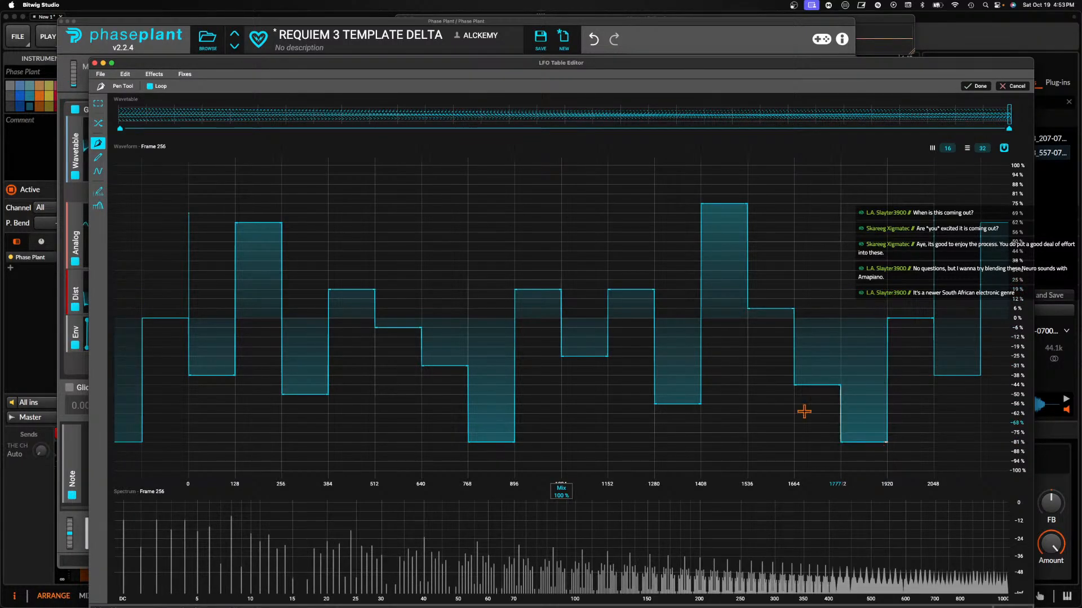
pyautogui.moveTo(1005, 107)
pyautogui.mouseDown()
pyautogui.moveTo(214, 101)
pyautogui.moveTo(1078, 76)
pyautogui.mouseUp()
pyautogui.click(977, 87)
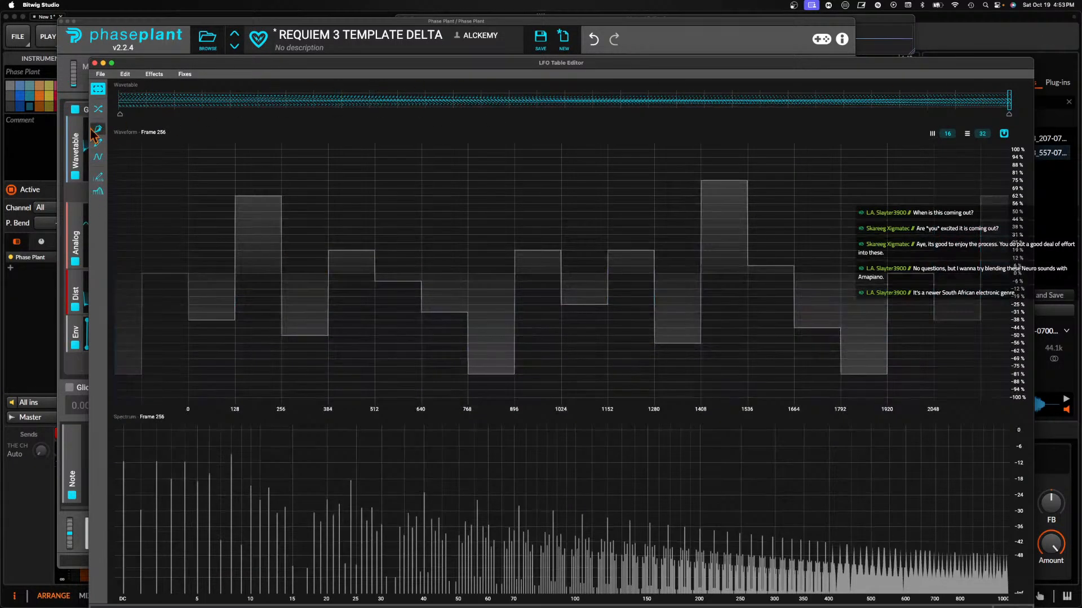
# Morph the LFO table linearly from frame 1 to frame 256 and apply the morph
pyautogui.click(98, 110)
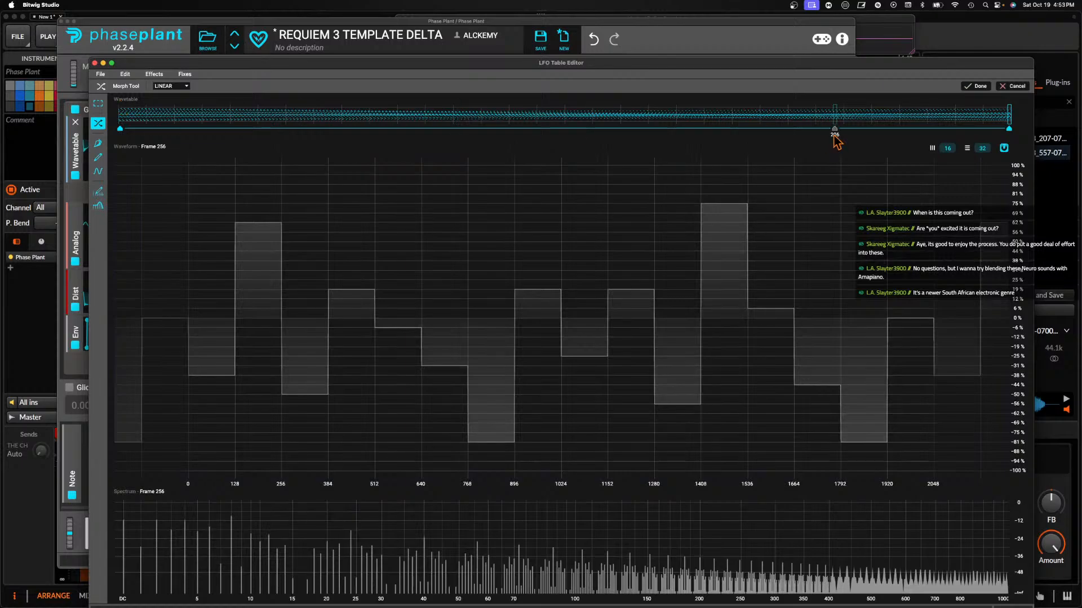
pyautogui.moveTo(1005, 115); pyautogui.dragTo(85, 123)
pyautogui.click(984, 87)
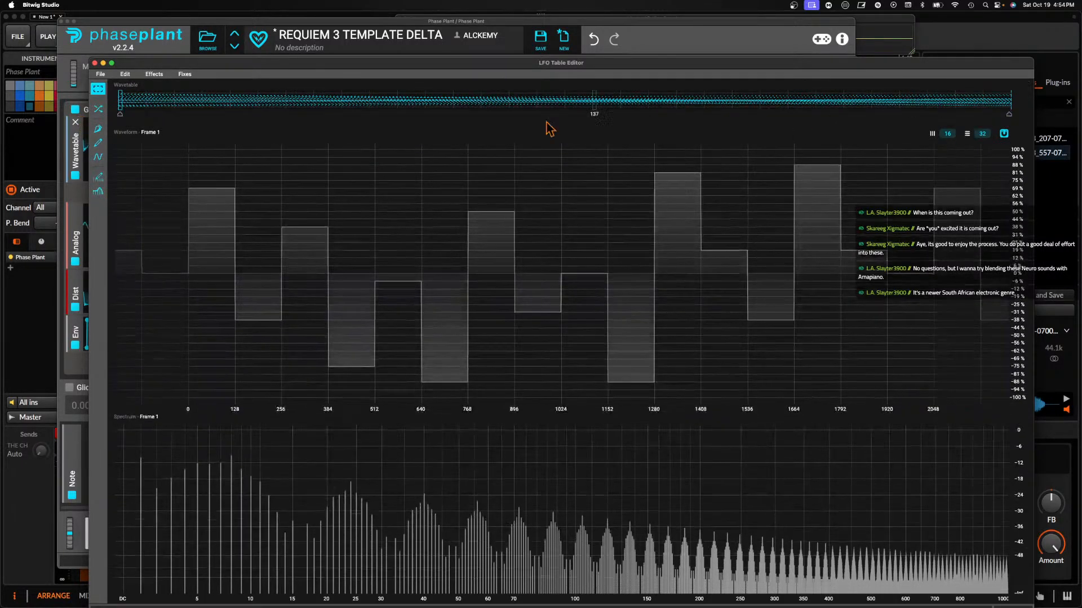
# Save the LFO table as a WAV named BAGGA GAABA in REQUIEM 3 TABLES and close the table editor
pyautogui.click(101, 74)
pyautogui.click(109, 95)
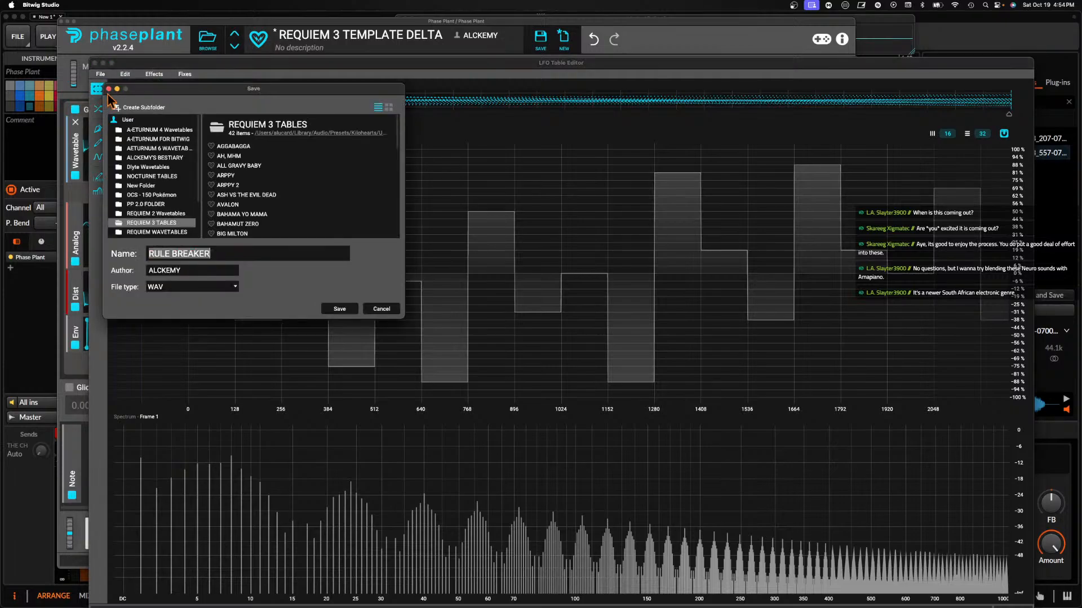
pyautogui.write('BAGGA GAABA')
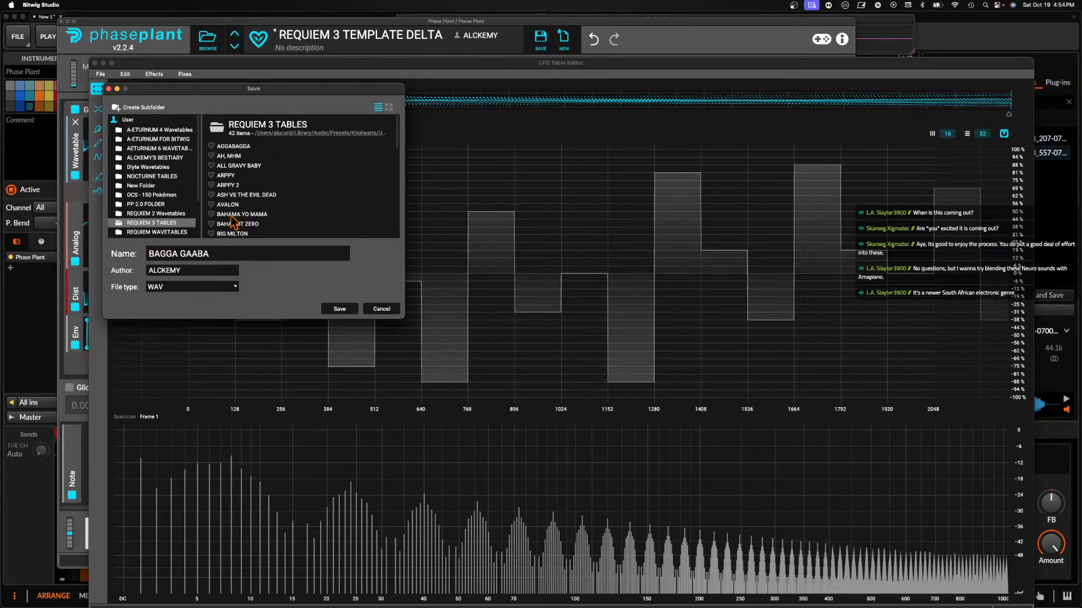
pyautogui.click(339, 309)
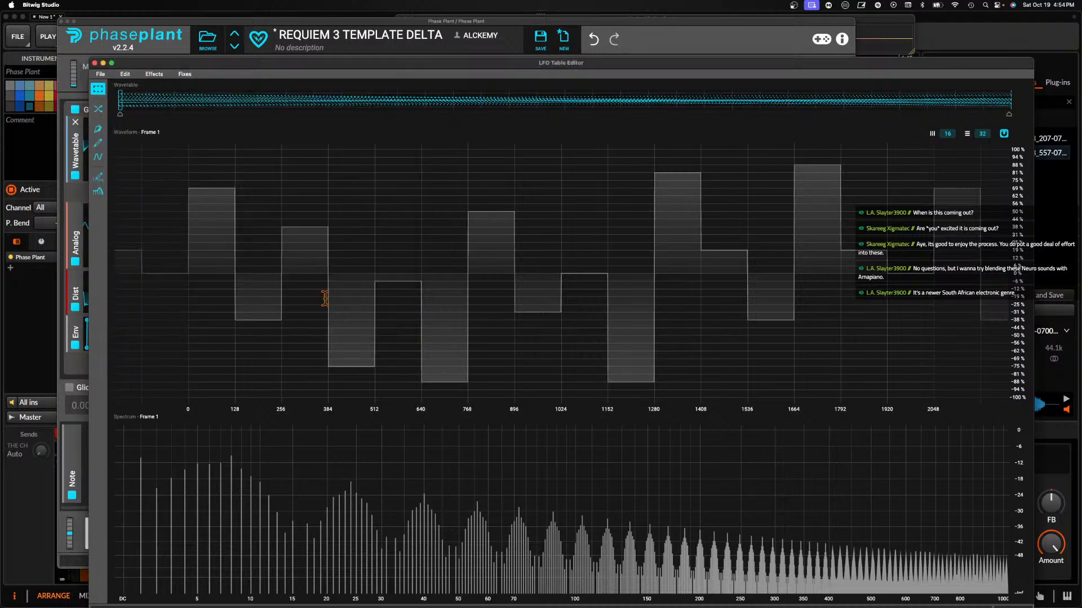
pyautogui.click(94, 63)
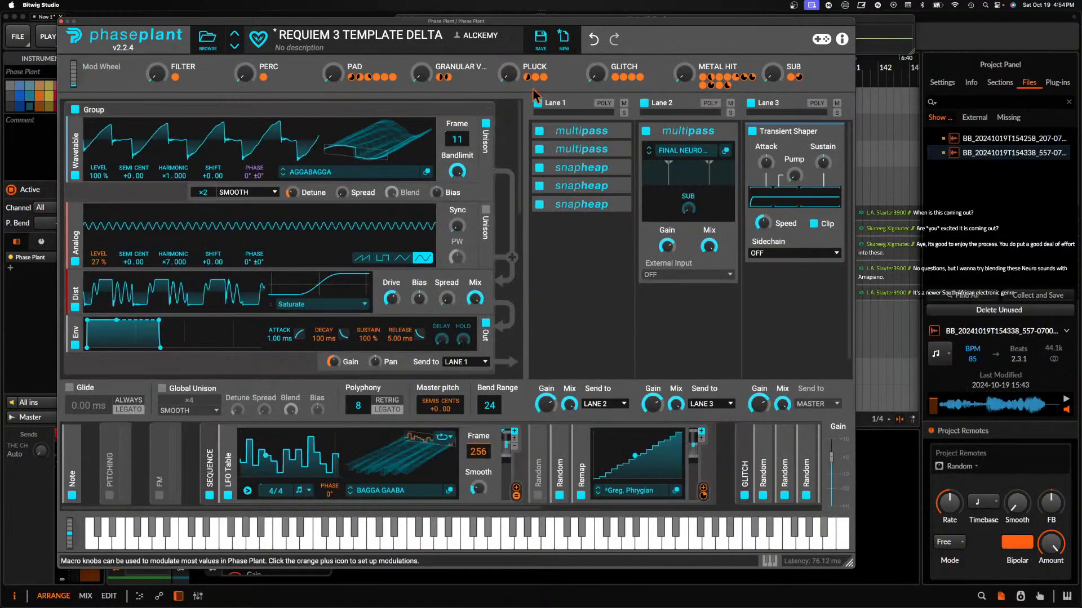
# Save the preset as AGGA BAGGA in the Super Patches folder of REQUIEM 3
pyautogui.click(540, 38)
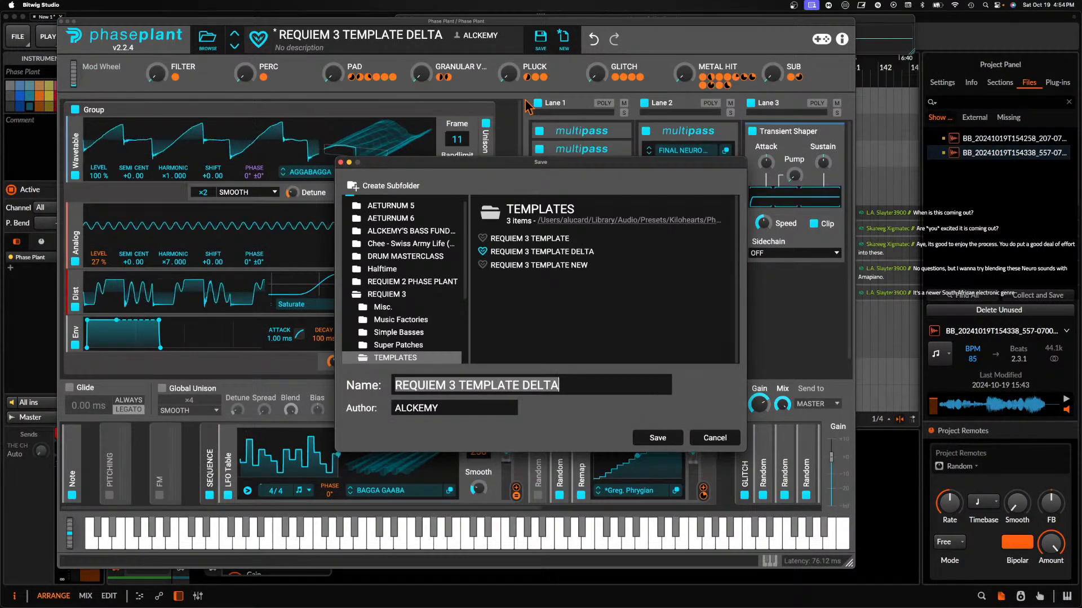
pyautogui.write('AGGA BAGGA')
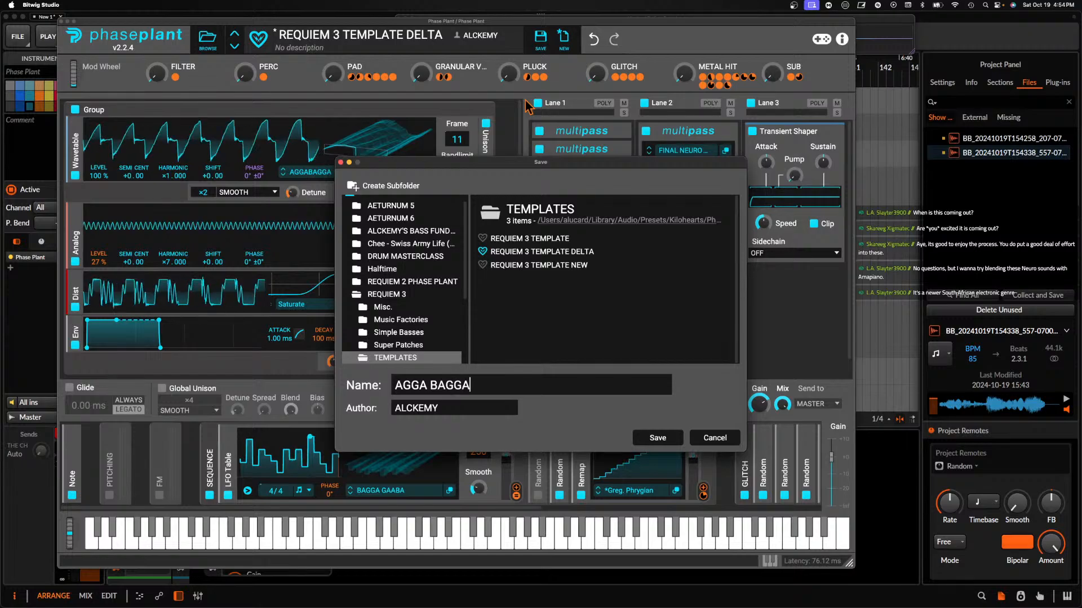
pyautogui.click(408, 345)
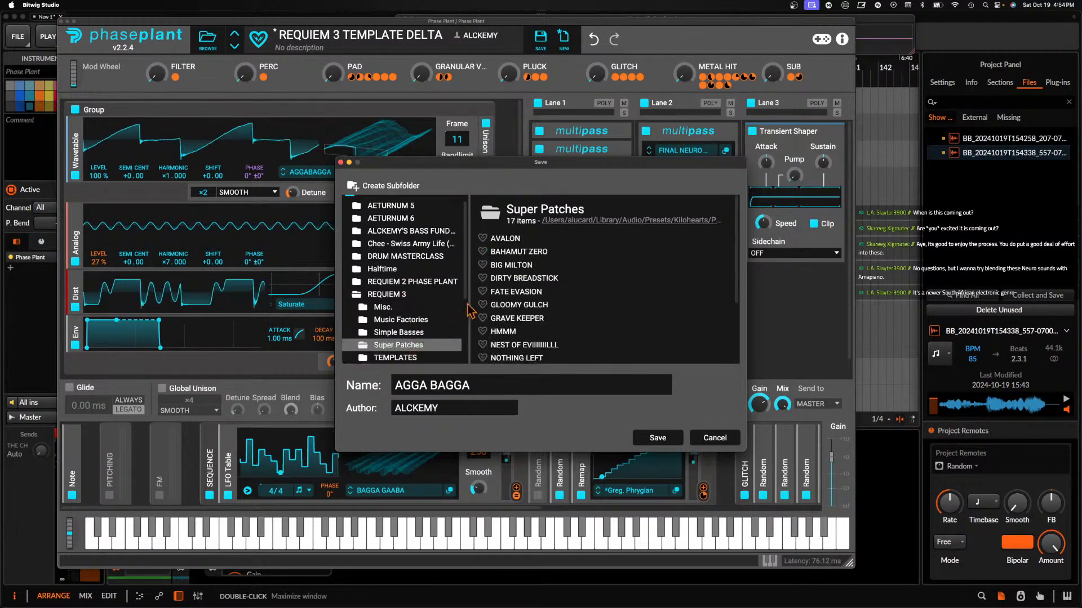
pyautogui.scroll(-5, 528, 284)
pyautogui.click(656, 439)
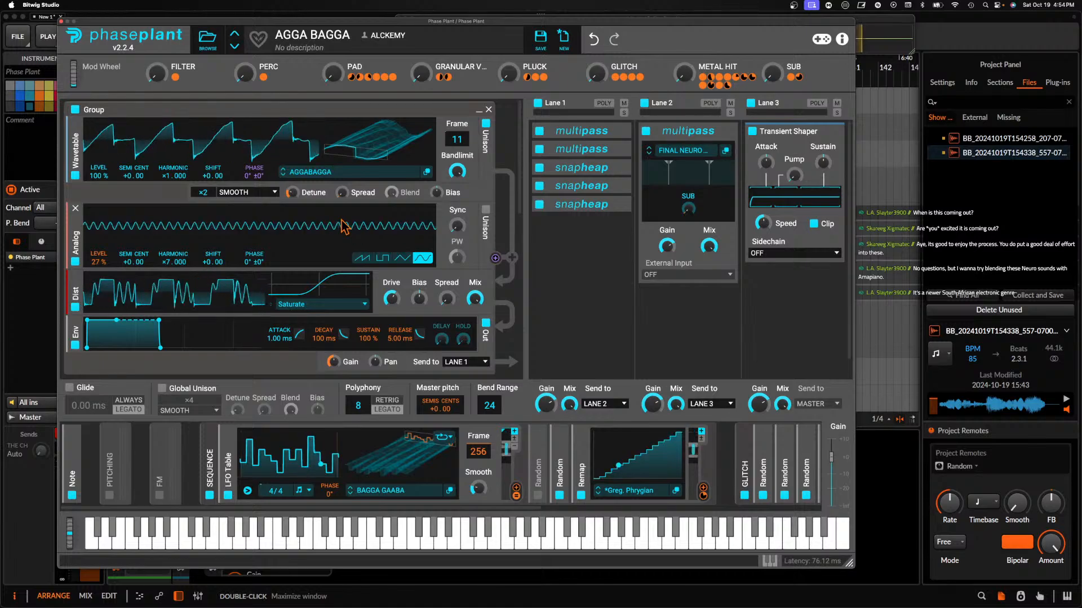
# Set the sequence LFO table's rate to 8/4
pyautogui.moveTo(271, 492); pyautogui.dragTo(272, 476)
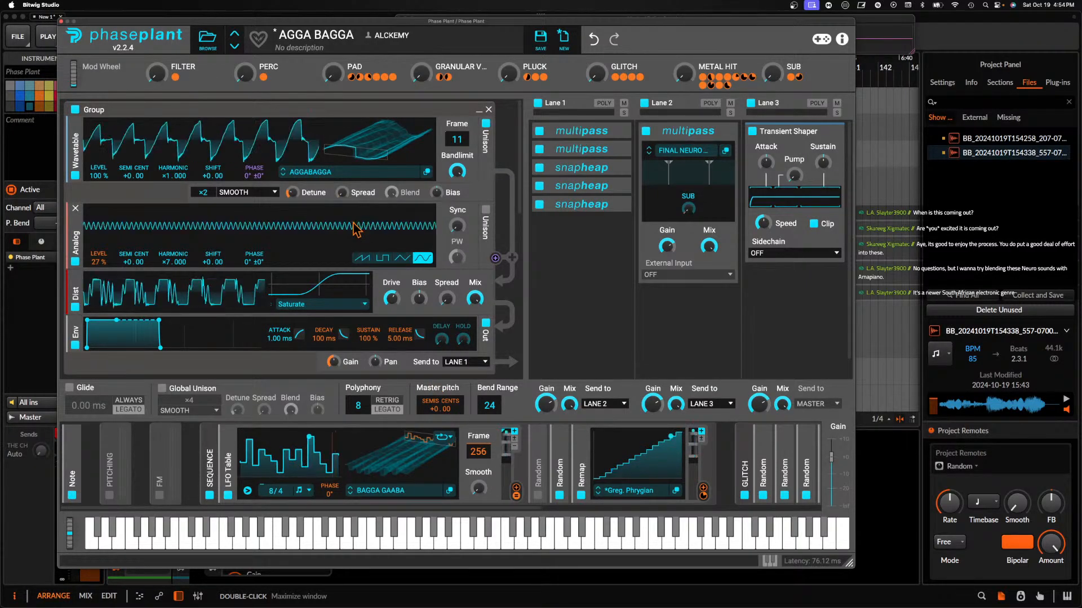
# Inspect the Multipass and Snapheap effects in Lane 1 one by one, leaving each collapsed
pyautogui.click(618, 133)
pyautogui.click(617, 136)
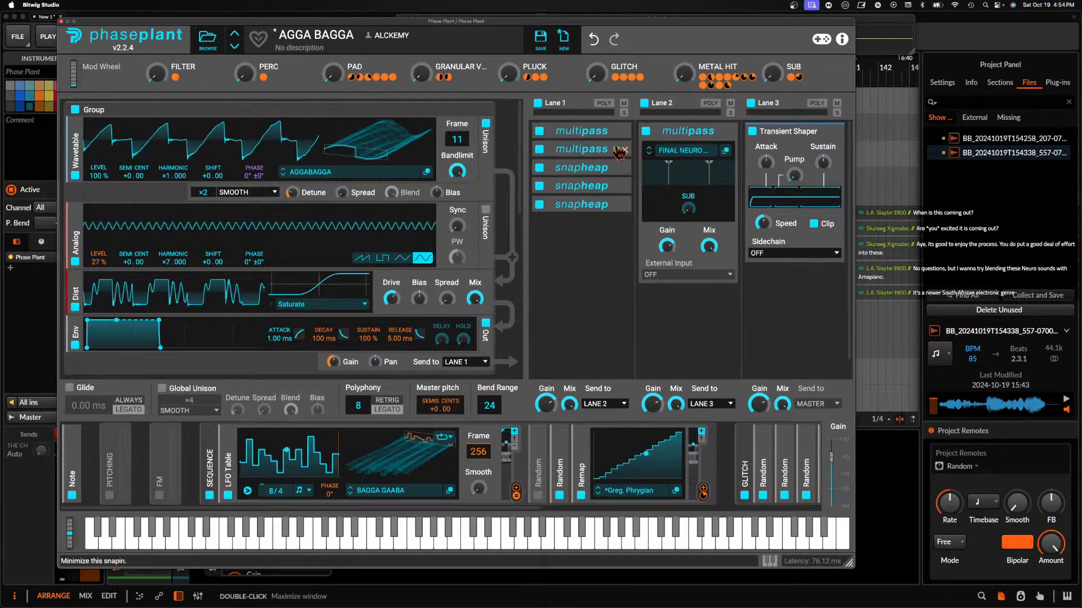
pyautogui.click(619, 153)
pyautogui.click(618, 171)
pyautogui.click(618, 170)
pyautogui.click(617, 190)
pyautogui.click(617, 190)
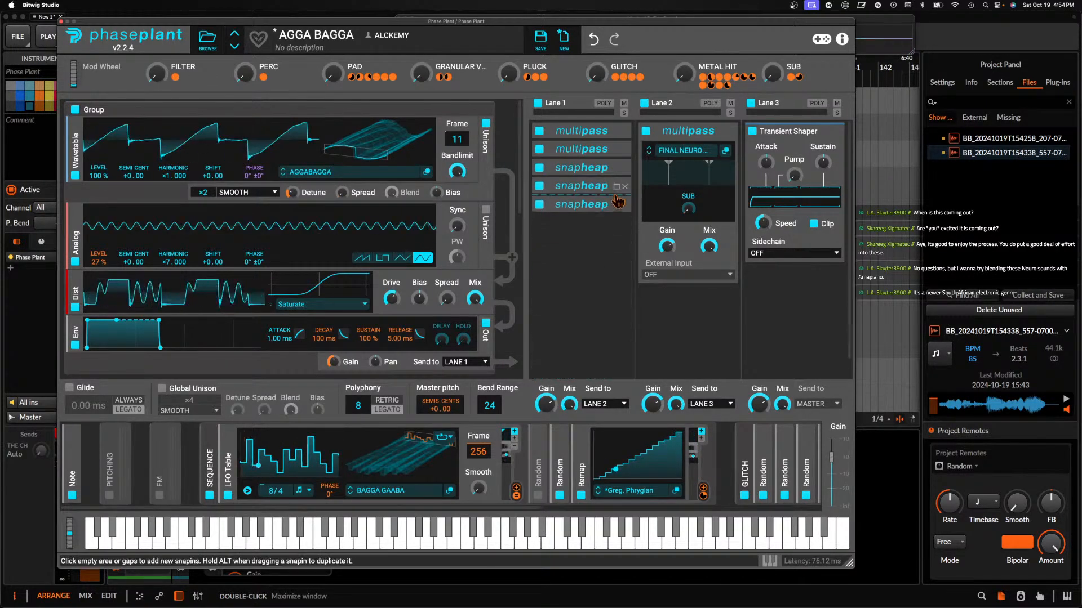
pyautogui.click(619, 207)
pyautogui.click(619, 208)
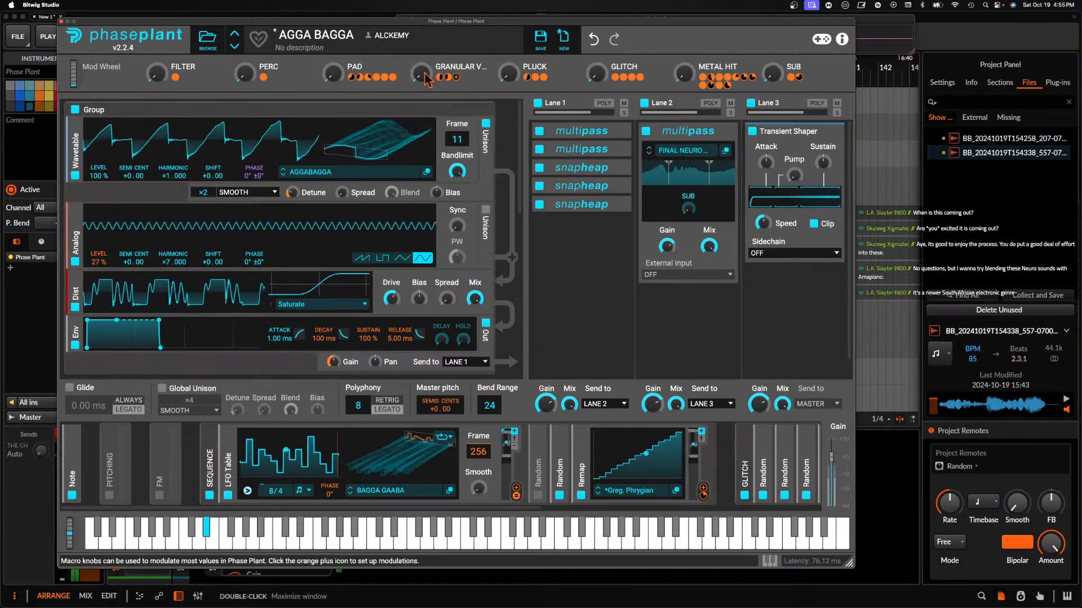
# Turn the granular macro fully up and load the sample Requiem 3 C samples-bounce-8 into the Granular generator
pyautogui.scroll(-3, 272, 228)
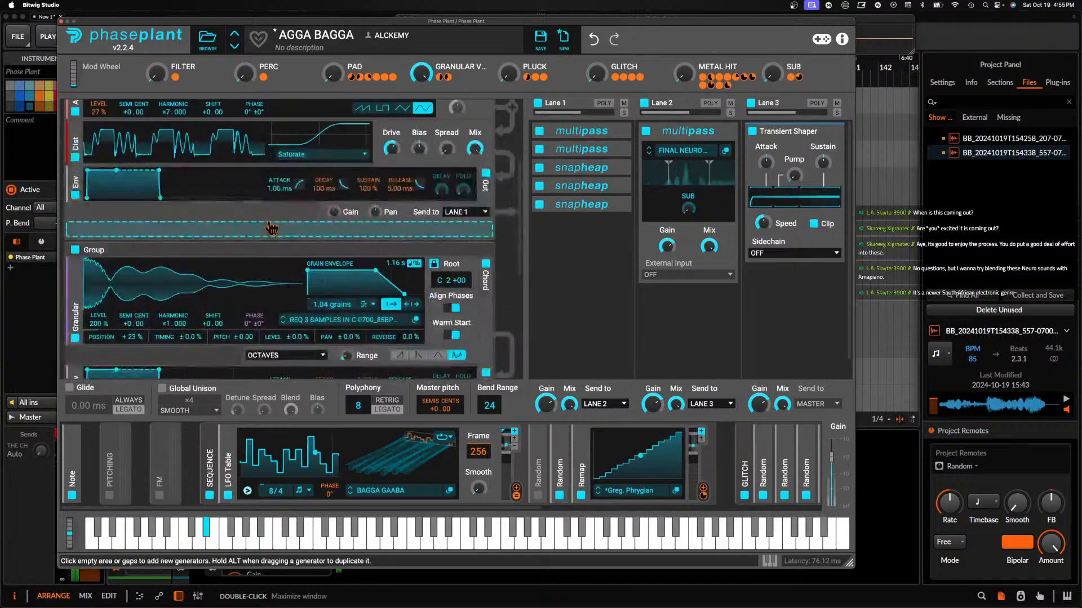
pyautogui.click(338, 320)
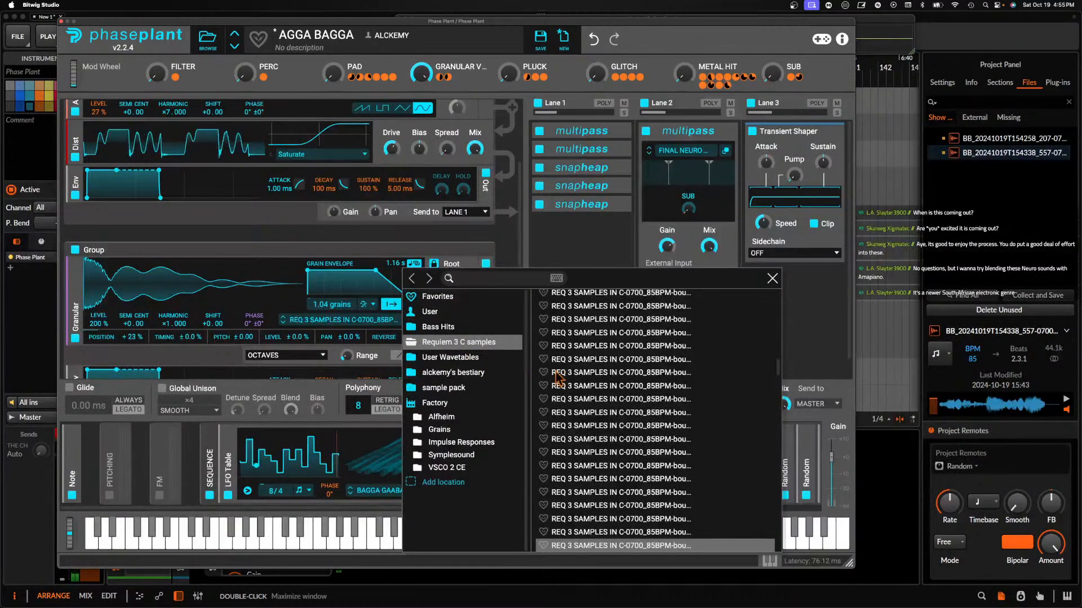
pyautogui.scroll(-5, 558, 378)
pyautogui.click(588, 410)
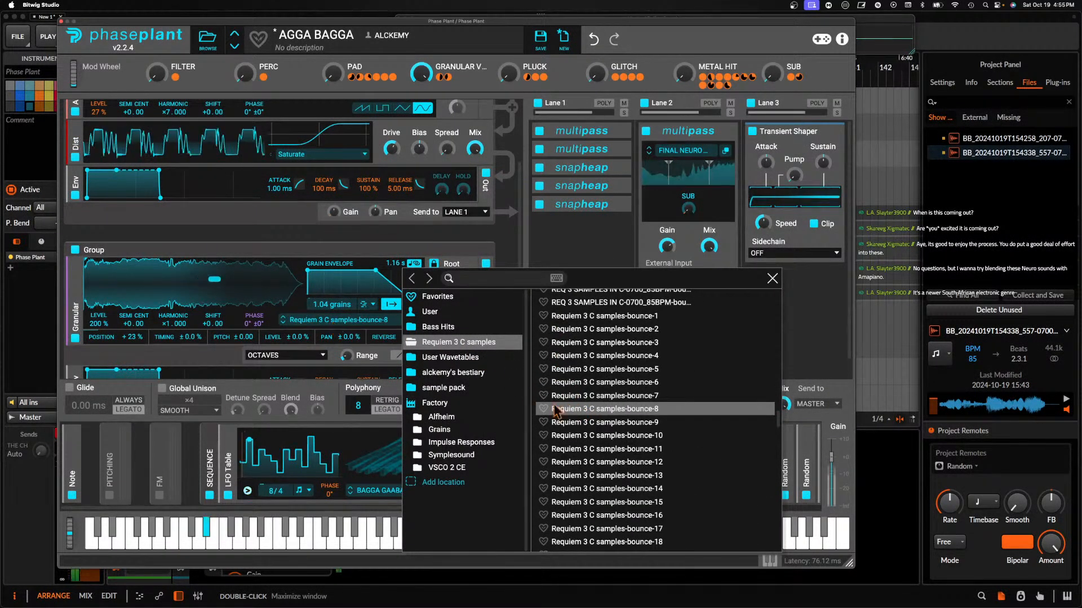
pyautogui.click(253, 288)
# Set the Granular generator's root to C 4 and reshape its grain envelope into a curved decay starting at the beginning
pyautogui.moveTo(438, 281)
pyautogui.mouseDown()
pyautogui.moveTo(439, 247)
pyautogui.moveTo(442, 287)
pyautogui.mouseUp()
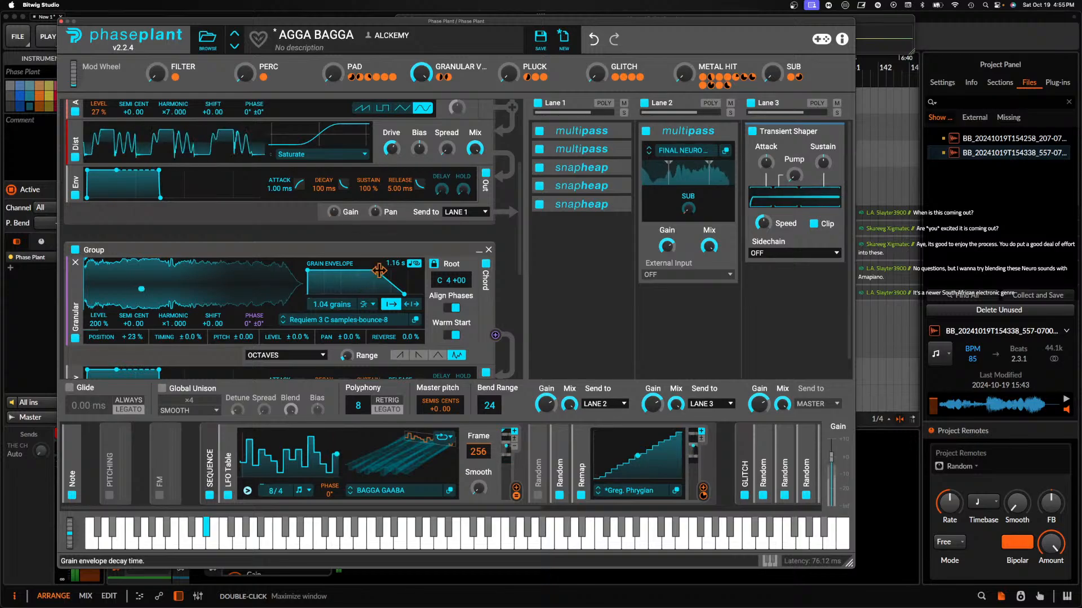
pyautogui.moveTo(369, 270); pyautogui.dragTo(340, 295)
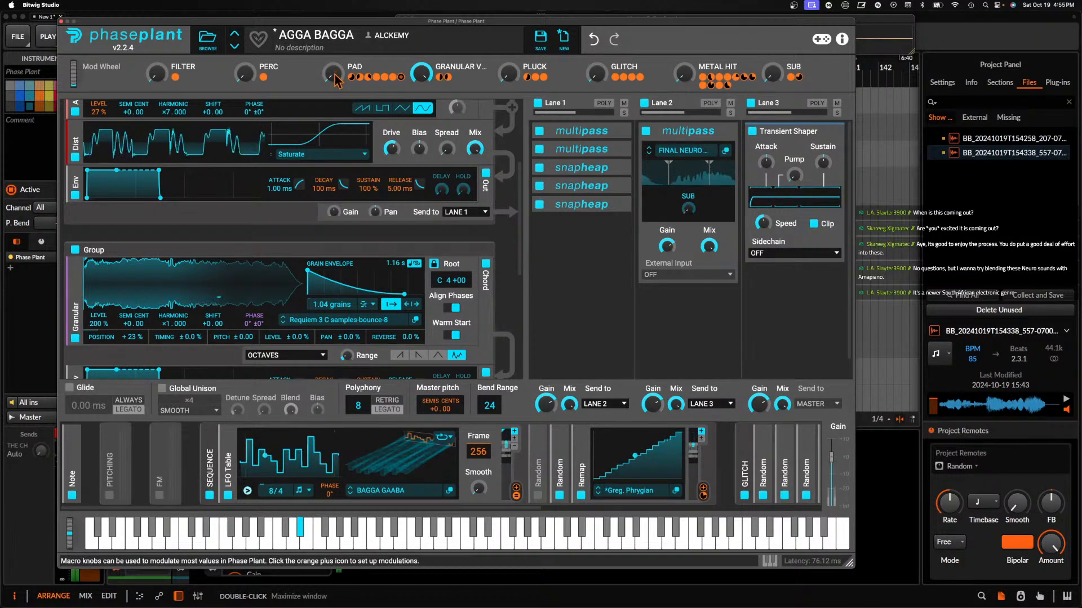
# Add a low-pass Filter between the Granular generator and its envelope, and raise the filter's cutoff
pyautogui.click(212, 370)
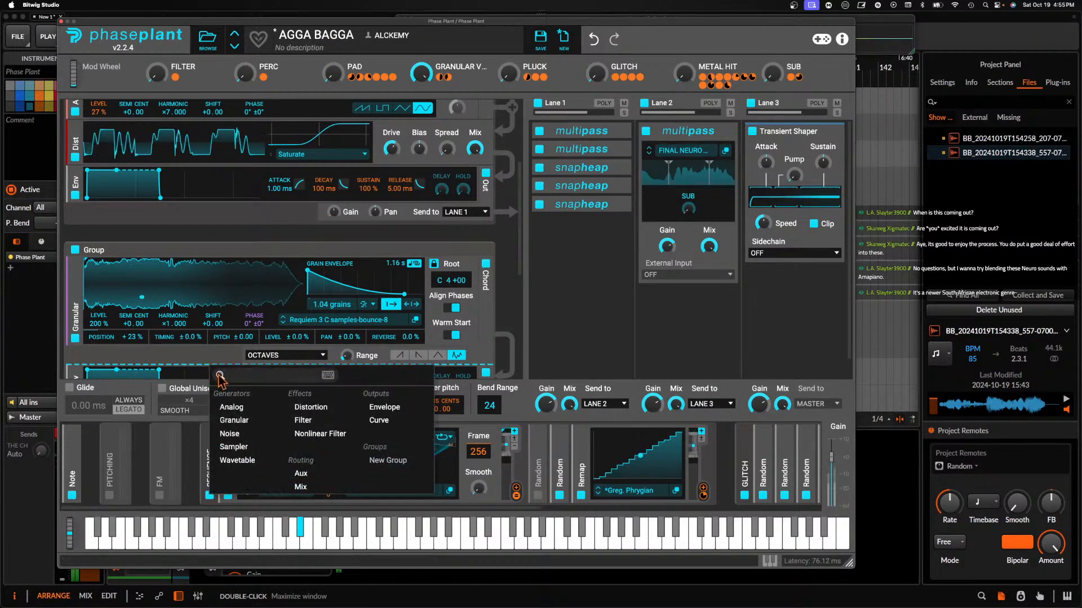
pyautogui.click(297, 426)
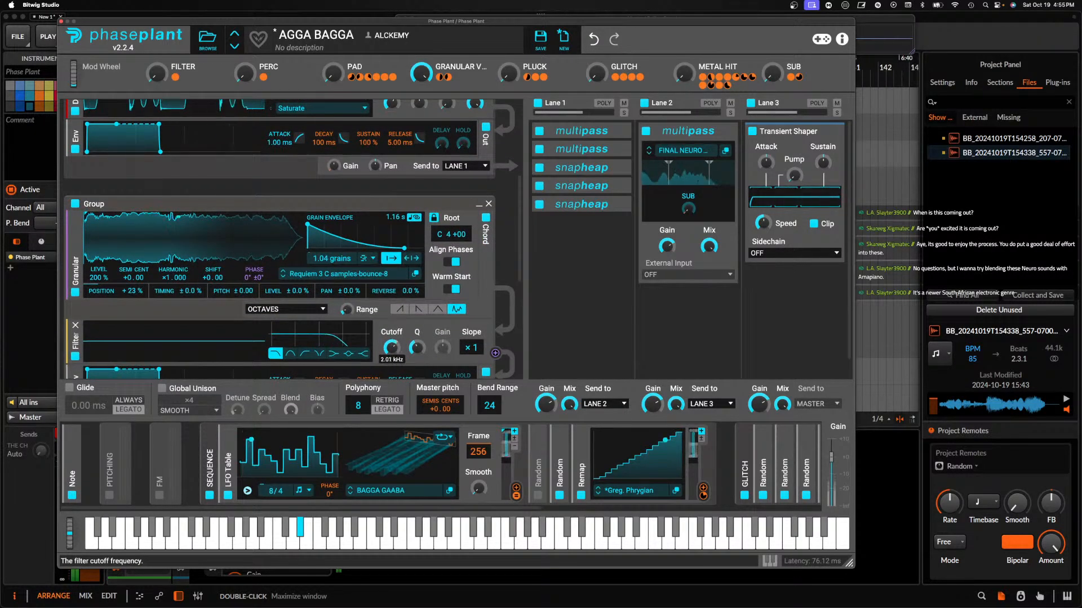
pyautogui.moveTo(391, 347); pyautogui.dragTo(391, 346)
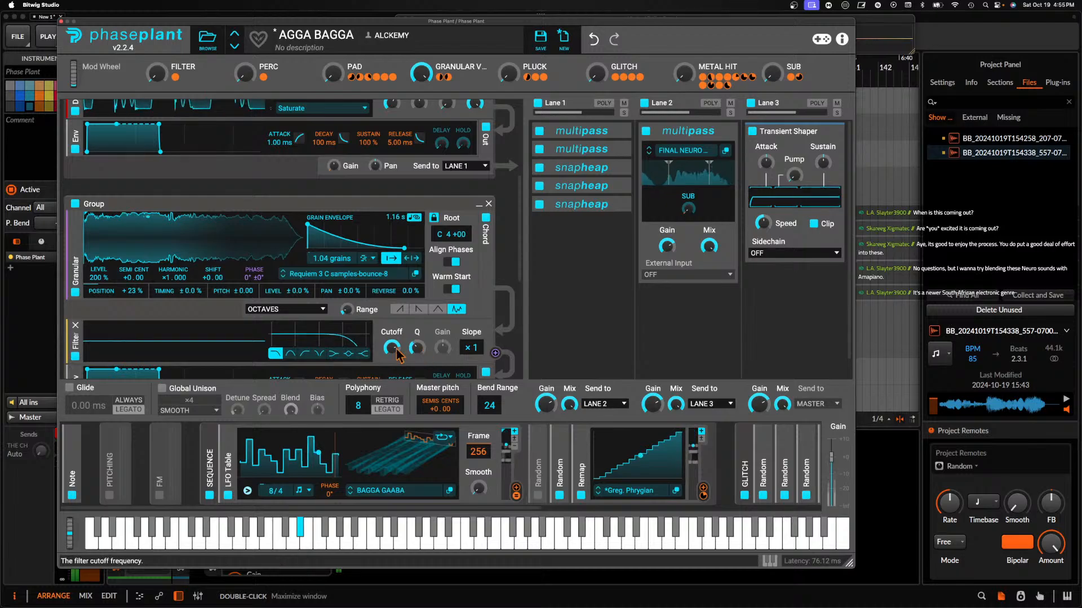
pyautogui.click(478, 204)
pyautogui.scroll(3, 461, 210)
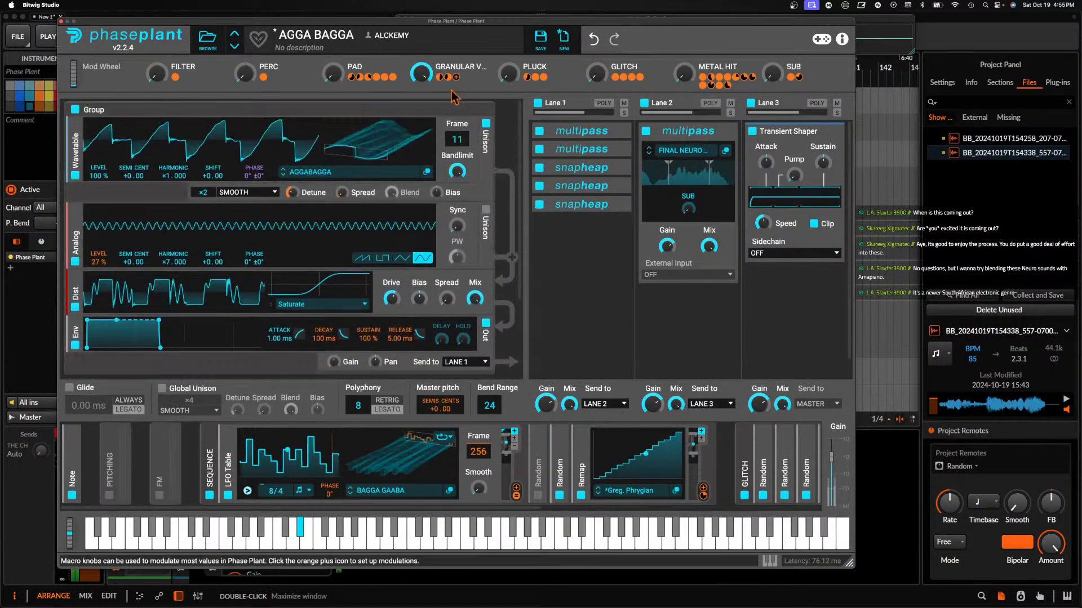
pyautogui.moveTo(333, 74); pyautogui.dragTo(332, 17)
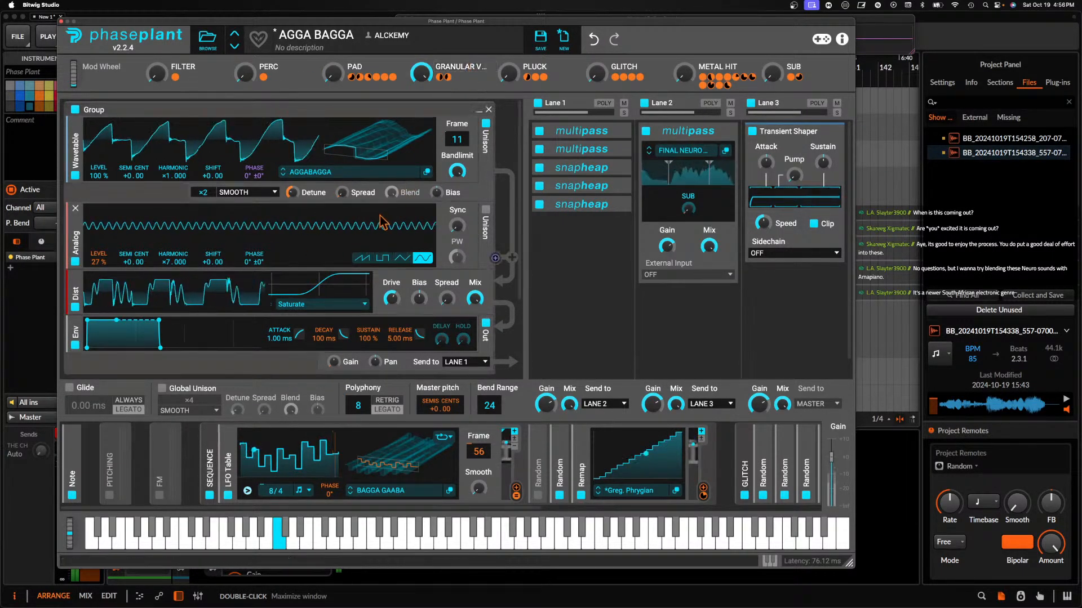
pyautogui.scroll(-4, 381, 219)
pyautogui.click(479, 291)
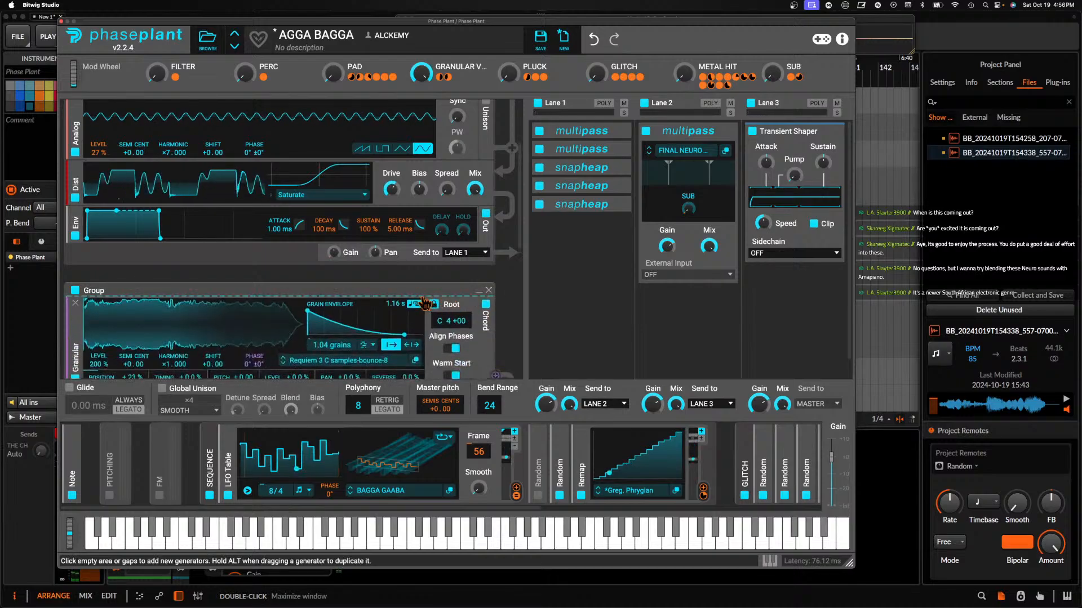
# Step the Granular generator's sample forward to Requiem 3 C samples-bounce-12 and set its playback start a little before the middle
pyautogui.scroll(-4, 425, 304)
pyautogui.click(284, 241)
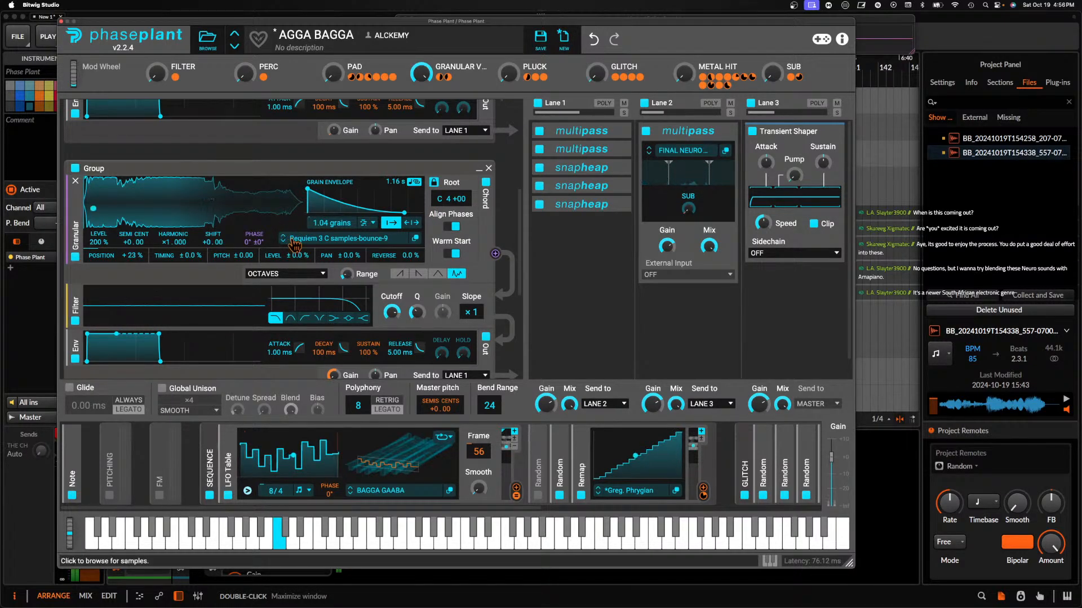
pyautogui.click(283, 242)
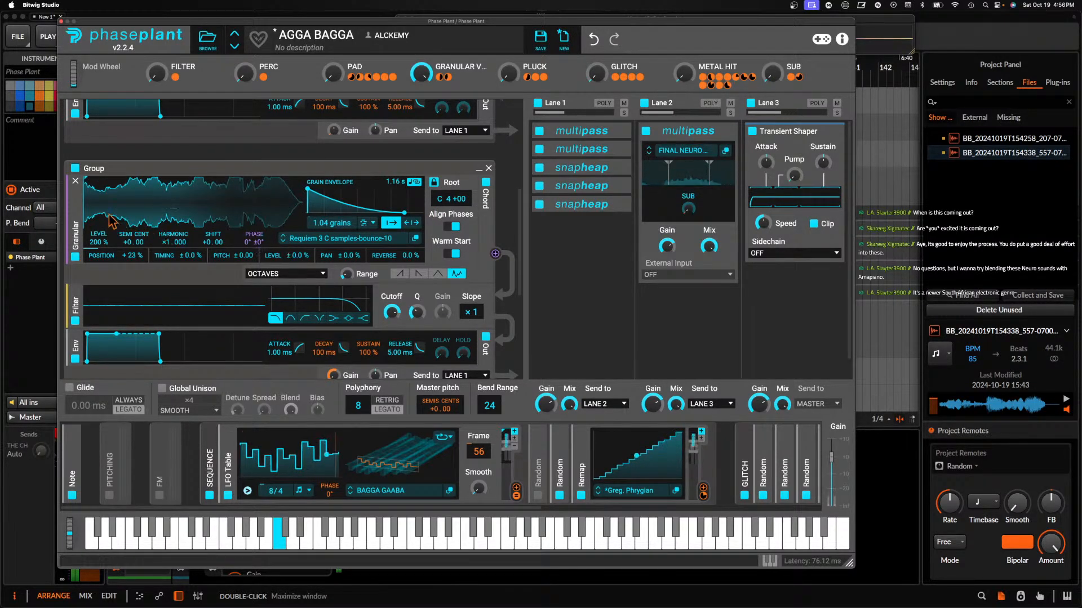
pyautogui.moveTo(90, 205); pyautogui.dragTo(232, 206)
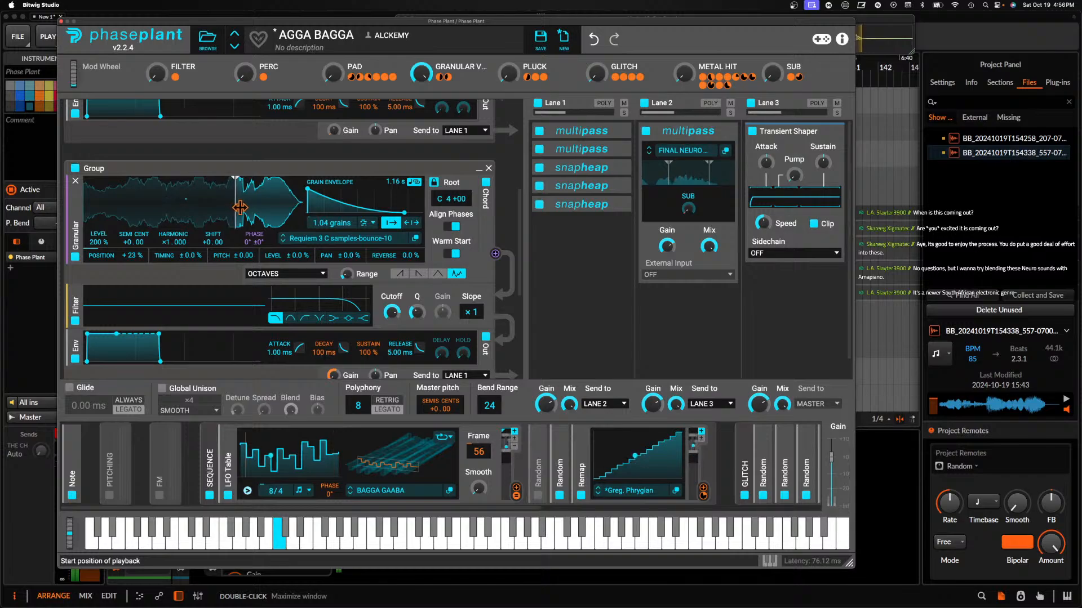
pyautogui.click(284, 242)
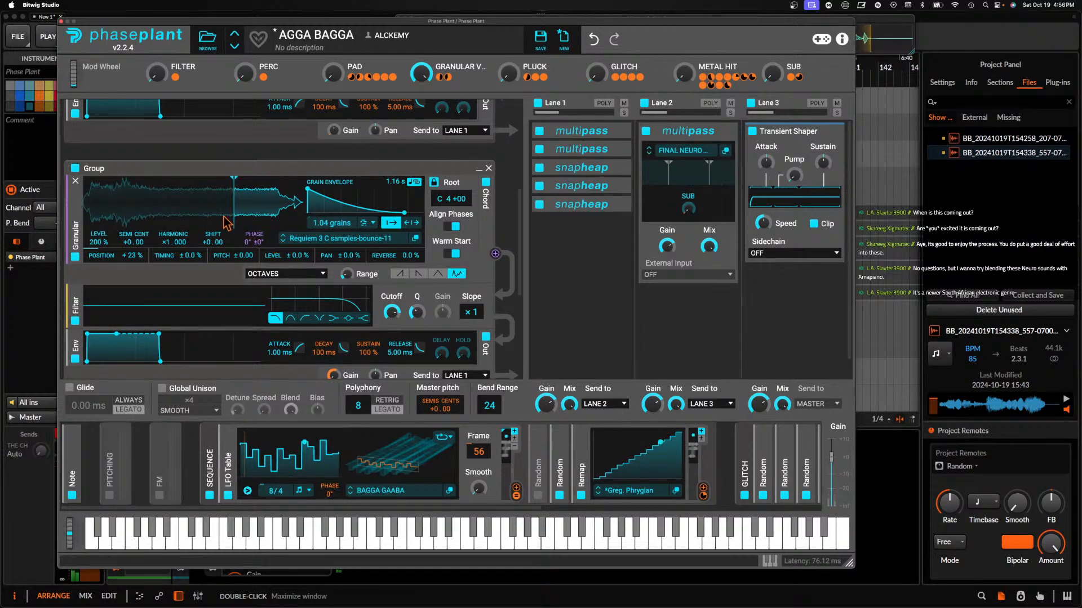
pyautogui.moveTo(234, 206); pyautogui.dragTo(86, 208)
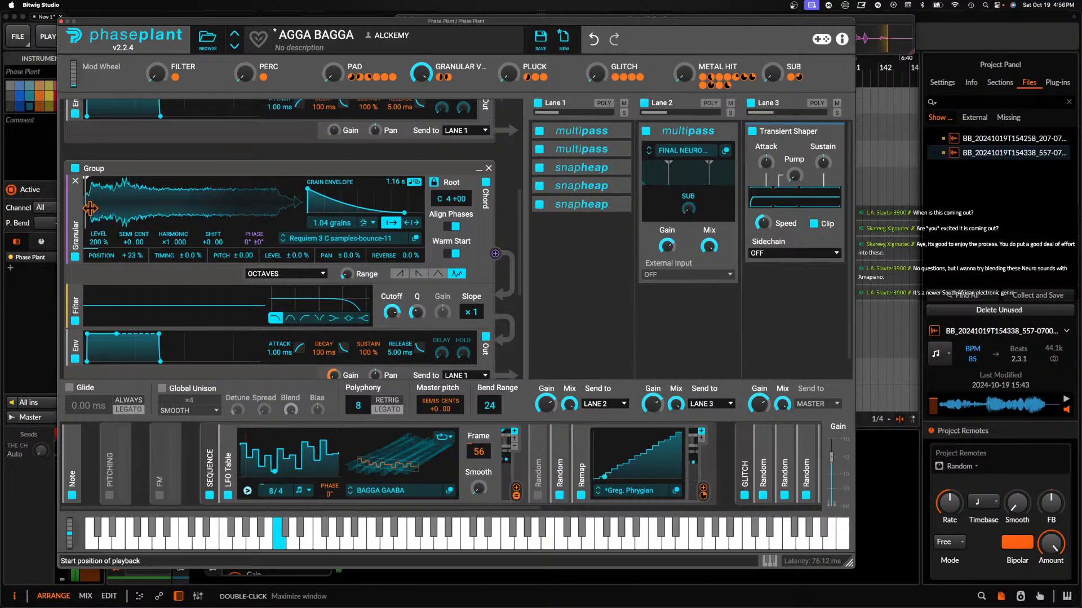
pyautogui.click(283, 242)
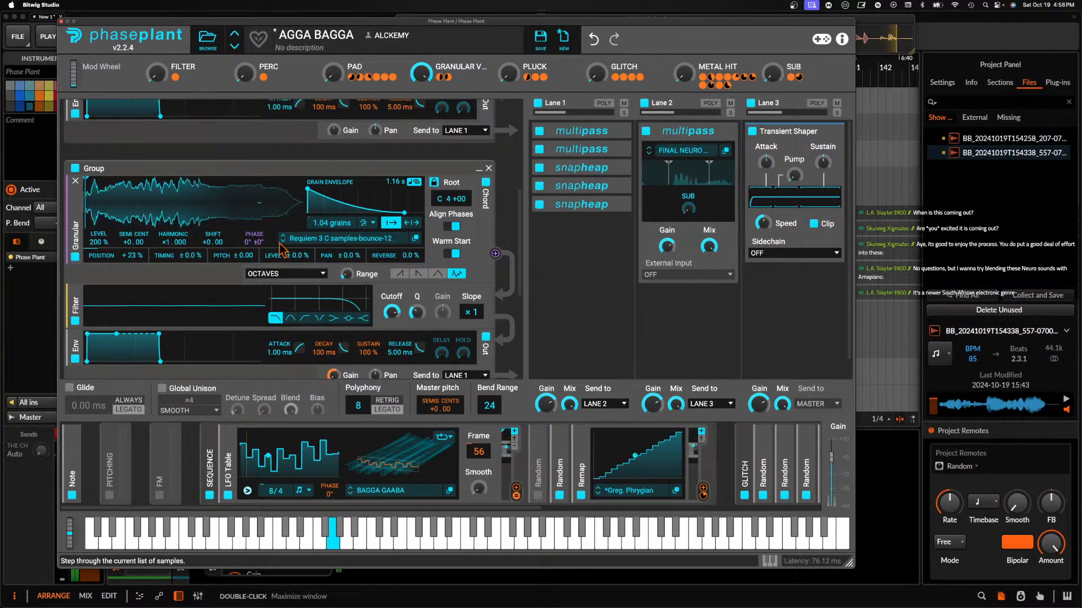
pyautogui.moveTo(86, 206); pyautogui.dragTo(183, 206)
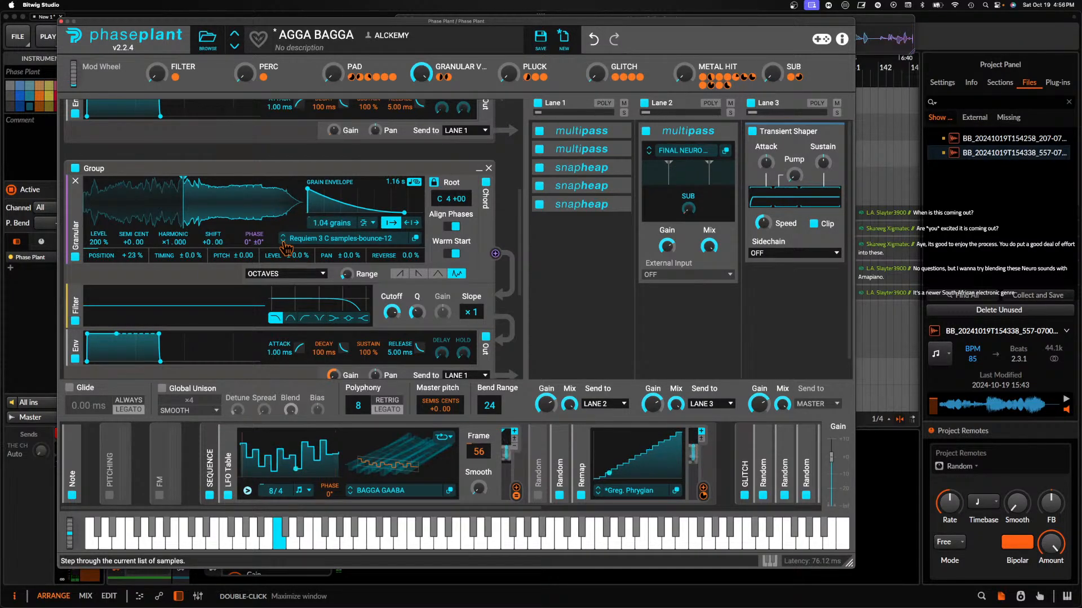
# Turn off the Granular generator's Align Phases and Warm Start, and set it to 2.08 grains with a 291 ms grain envelope length
pyautogui.click(454, 254)
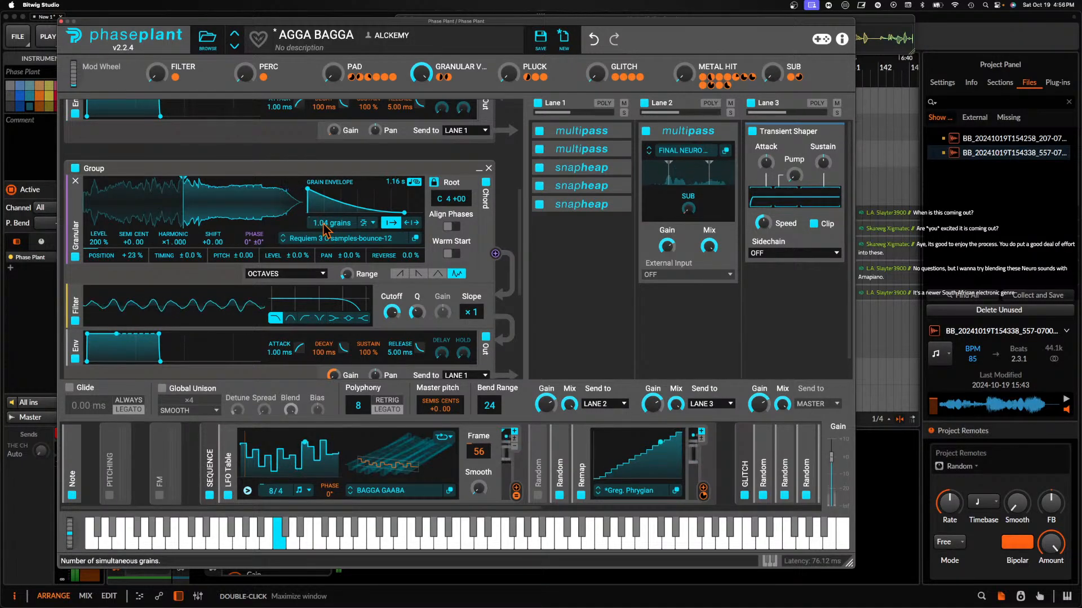
pyautogui.moveTo(325, 226); pyautogui.dragTo(326, 208)
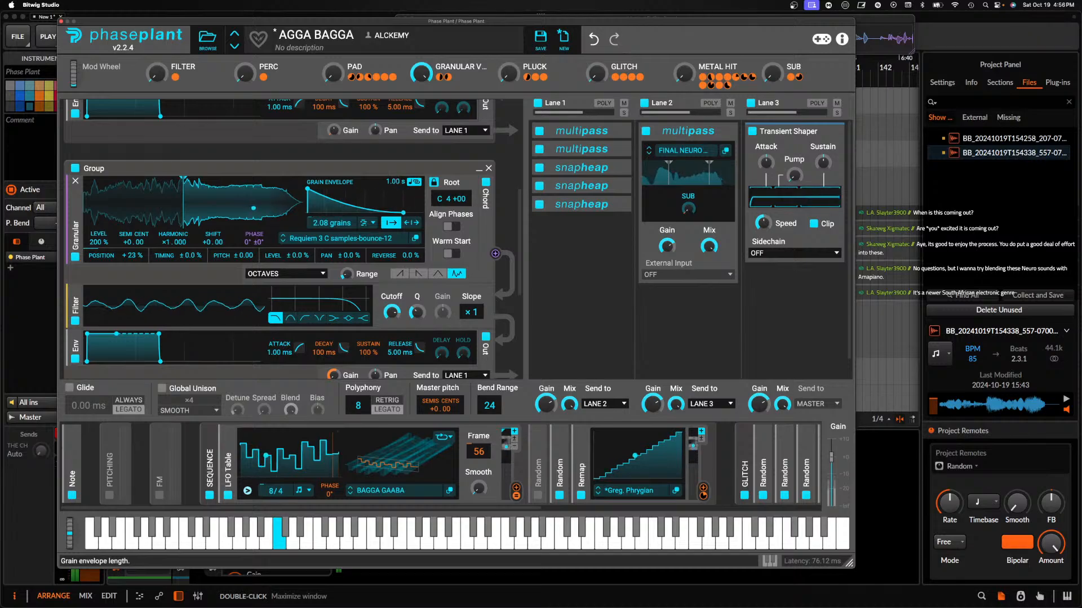
pyautogui.moveTo(393, 181); pyautogui.dragTo(393, 194)
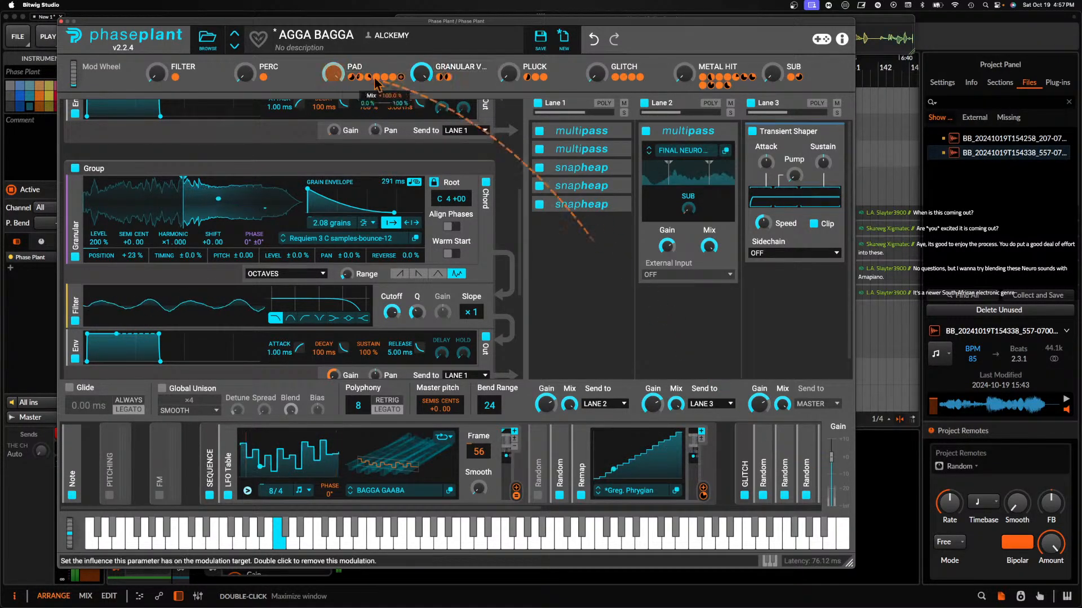
# Audition the PLUCK macro fully up, return it to zero and turn the PAD macro fully up
pyautogui.doubleClick(331, 76)
pyautogui.moveTo(508, 73); pyautogui.dragTo(509, 23)
pyautogui.moveTo(421, 76); pyautogui.dragTo(421, 77)
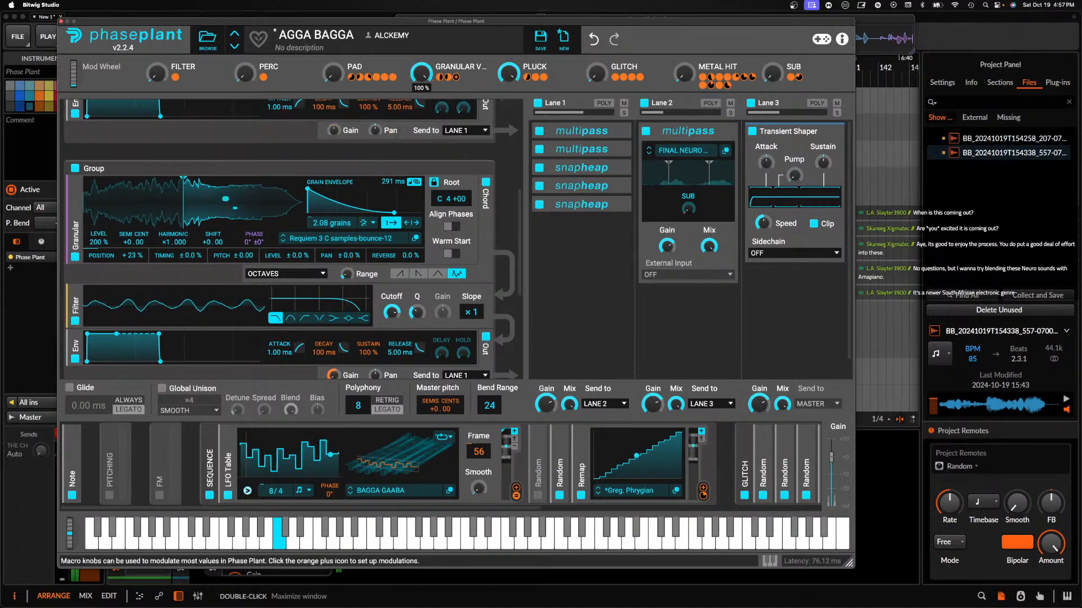
pyautogui.moveTo(508, 74); pyautogui.dragTo(509, 130)
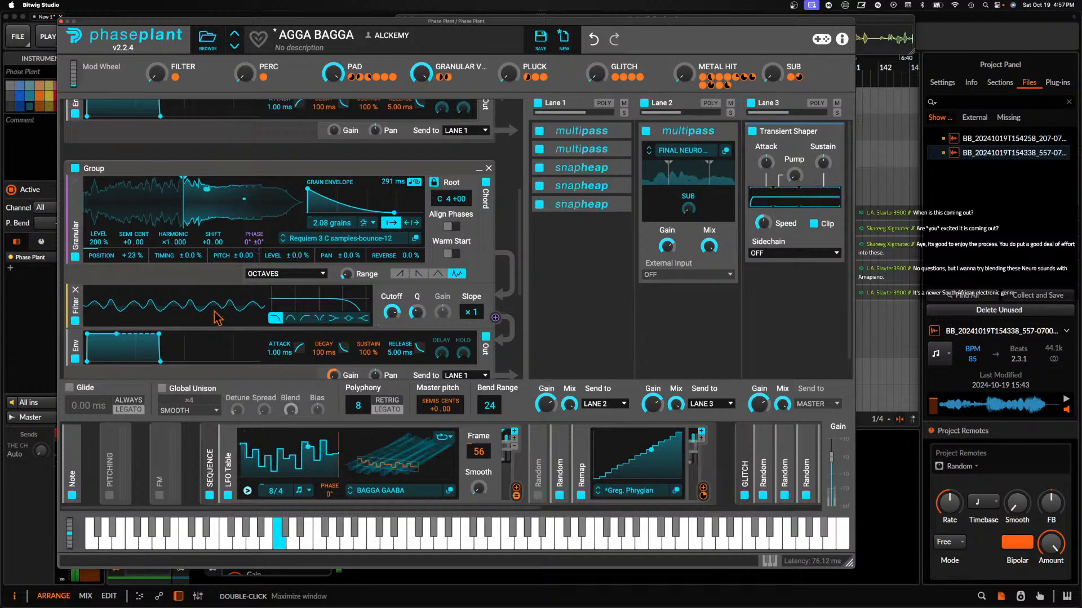
# Bypass the Filter under the Granular generator and try the FILTER macro of the first Snapheap in Lane 1
pyautogui.click(75, 322)
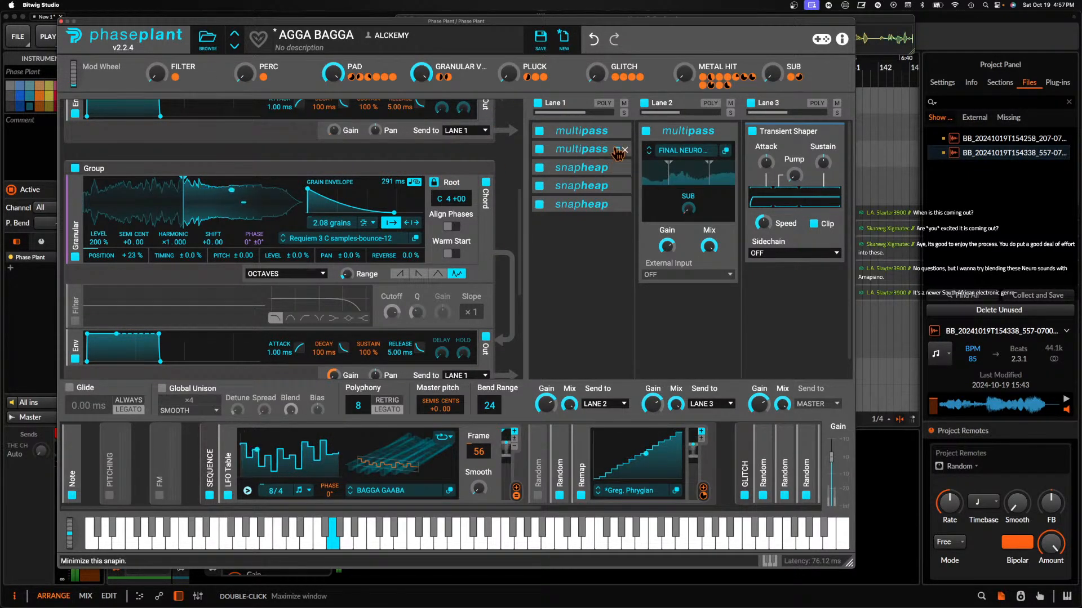
pyautogui.click(618, 192)
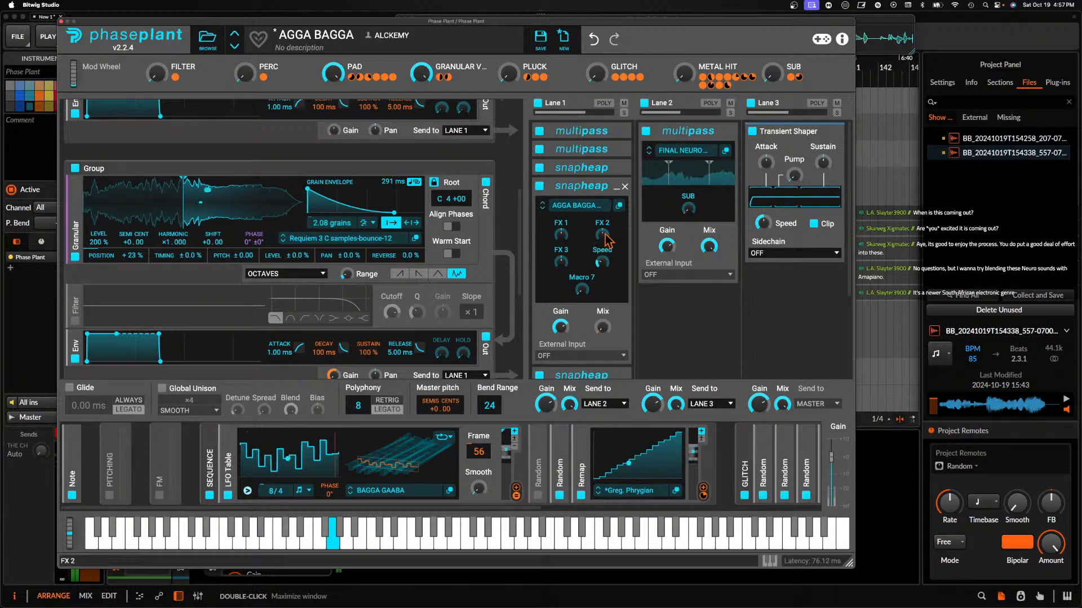
pyautogui.click(618, 186)
pyautogui.click(618, 167)
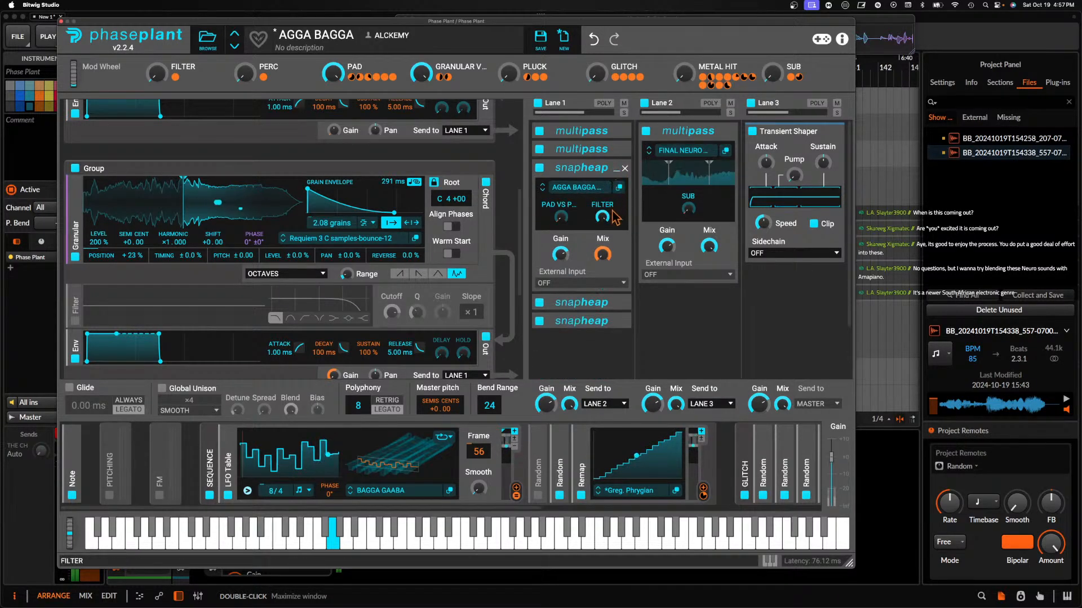
pyautogui.moveTo(602, 217); pyautogui.dragTo(603, 249)
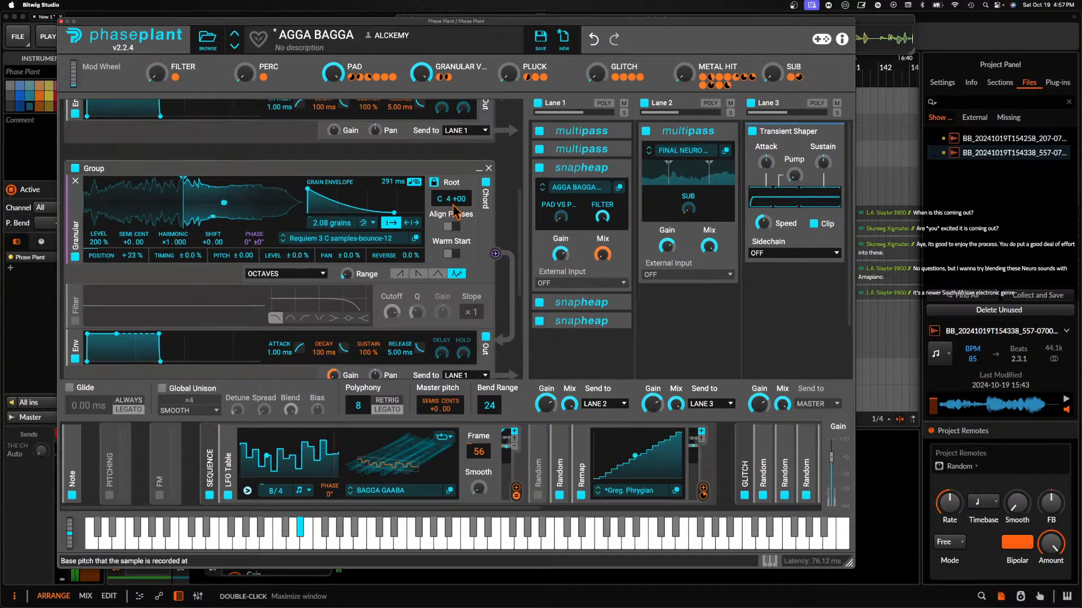
# Disable the SEQUENCE modulator group and step the Granular sample to Requiem 3 C samples-bounce-16, with playback starting slightly past its middle
pyautogui.click(209, 496)
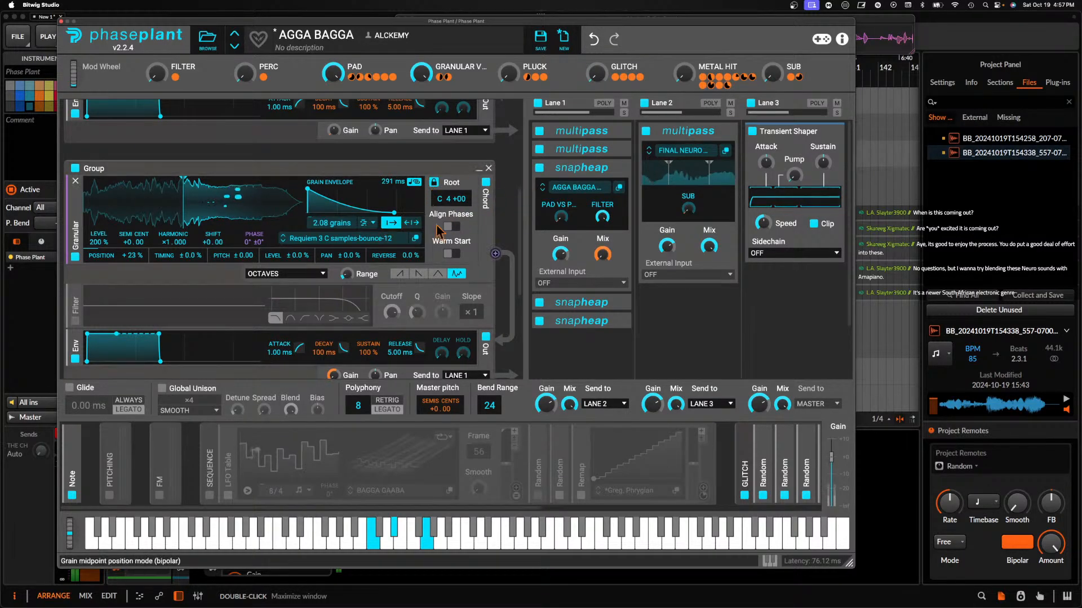
pyautogui.click(284, 241)
pyautogui.click(284, 241)
pyautogui.click(283, 240)
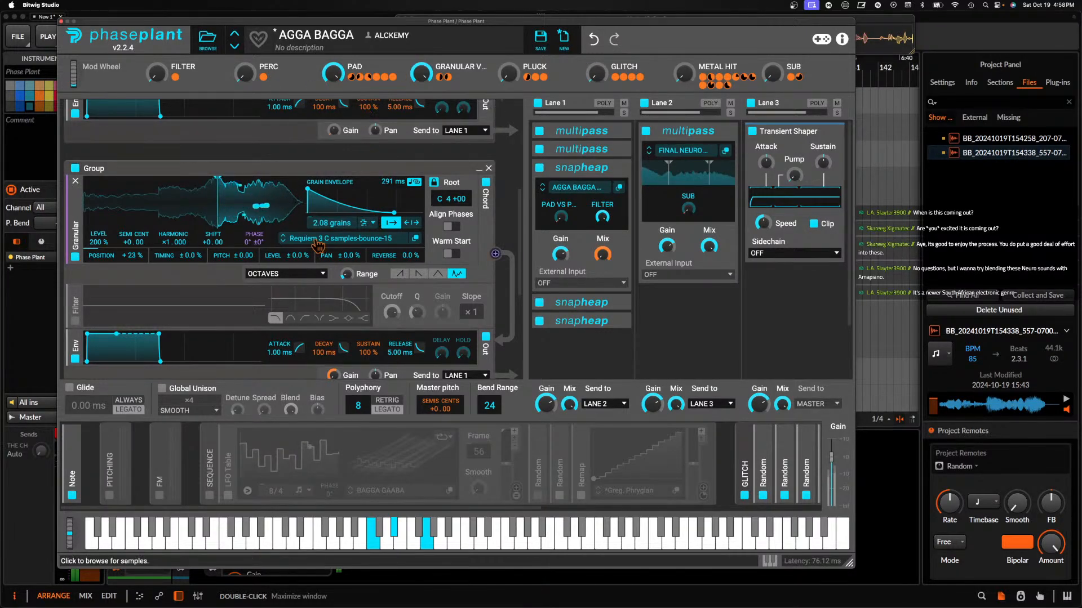
pyautogui.click(284, 241)
pyautogui.moveTo(215, 208); pyautogui.dragTo(210, 208)
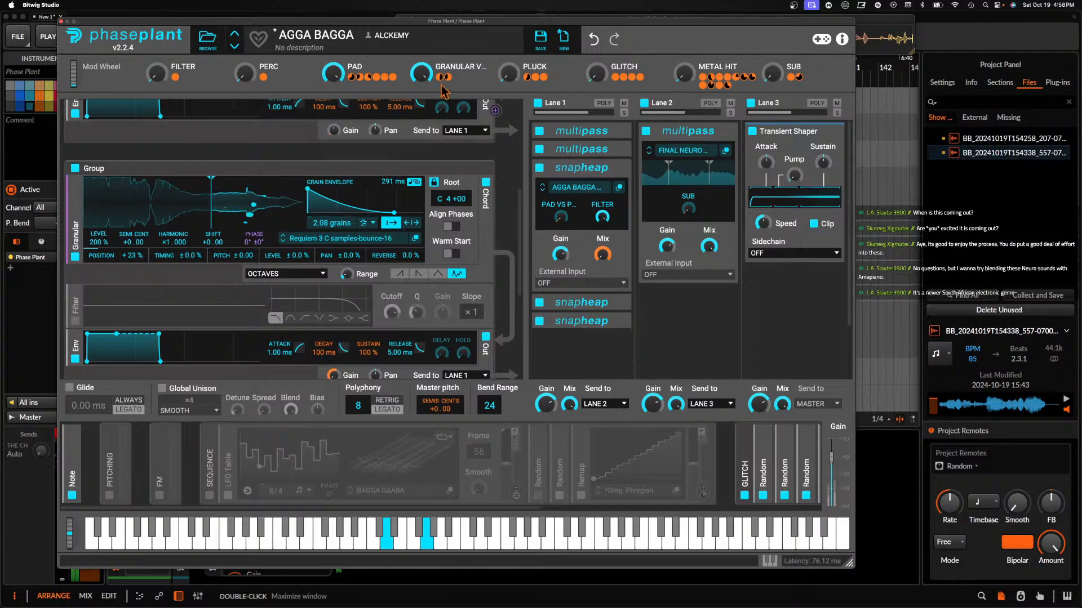
# Open the granular sample in the Sample Editor and delete its opening section up to about mark 2.6 on the ruler
pyautogui.click(416, 239)
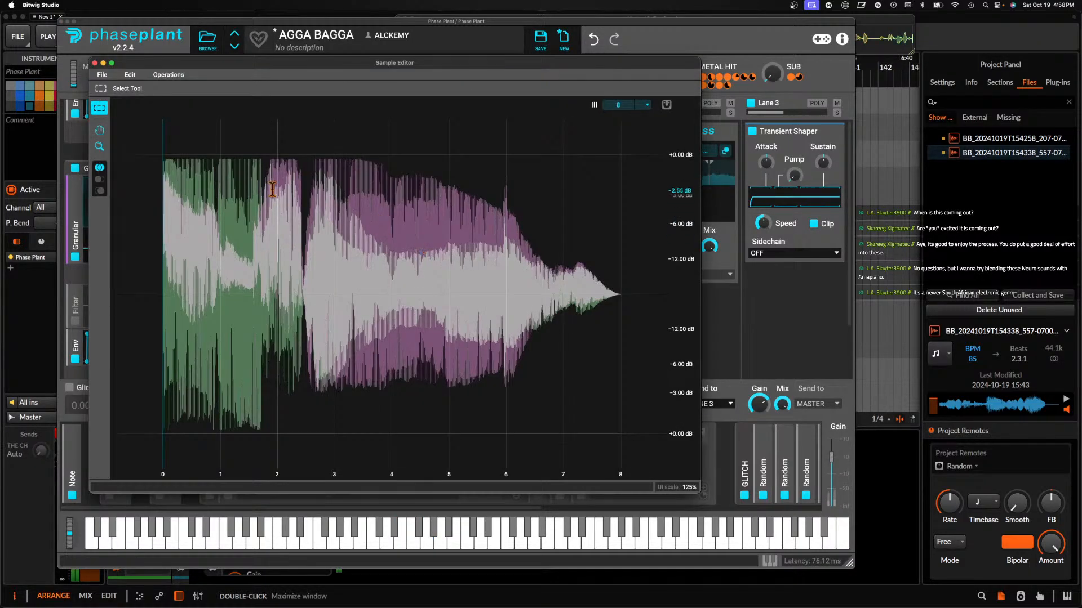
pyautogui.moveTo(163, 145); pyautogui.dragTo(311, 145)
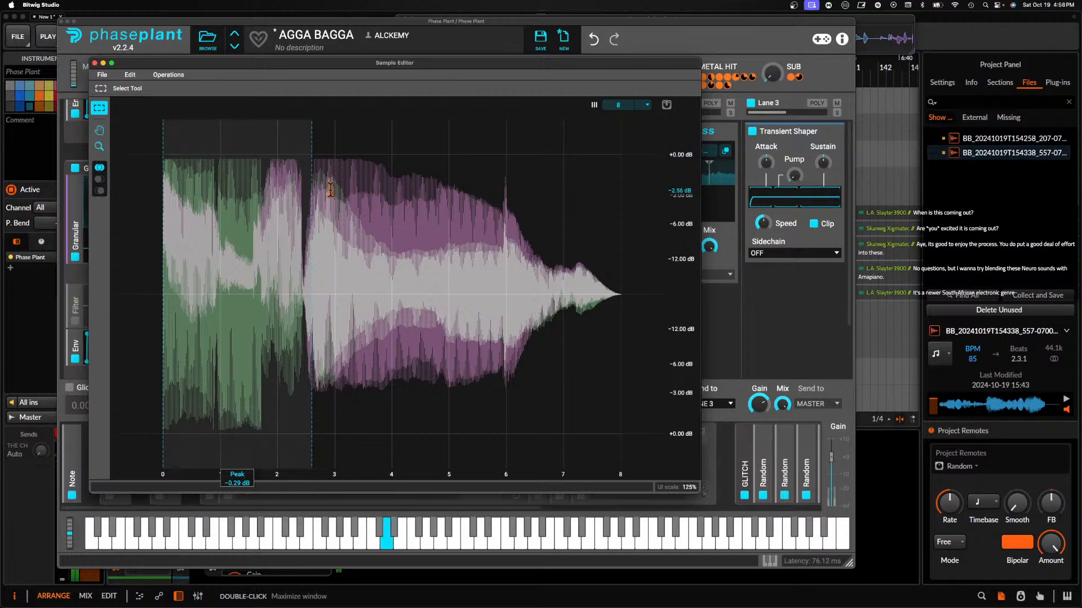
pyautogui.click(336, 140)
pyautogui.moveTo(310, 138); pyautogui.dragTo(618, 136)
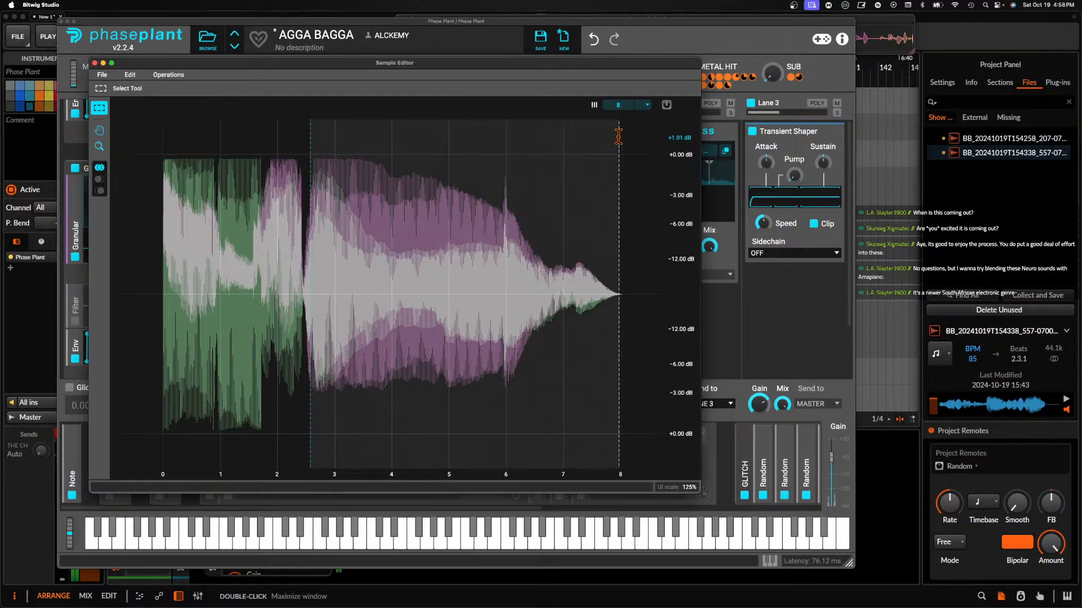
pyautogui.click(130, 74)
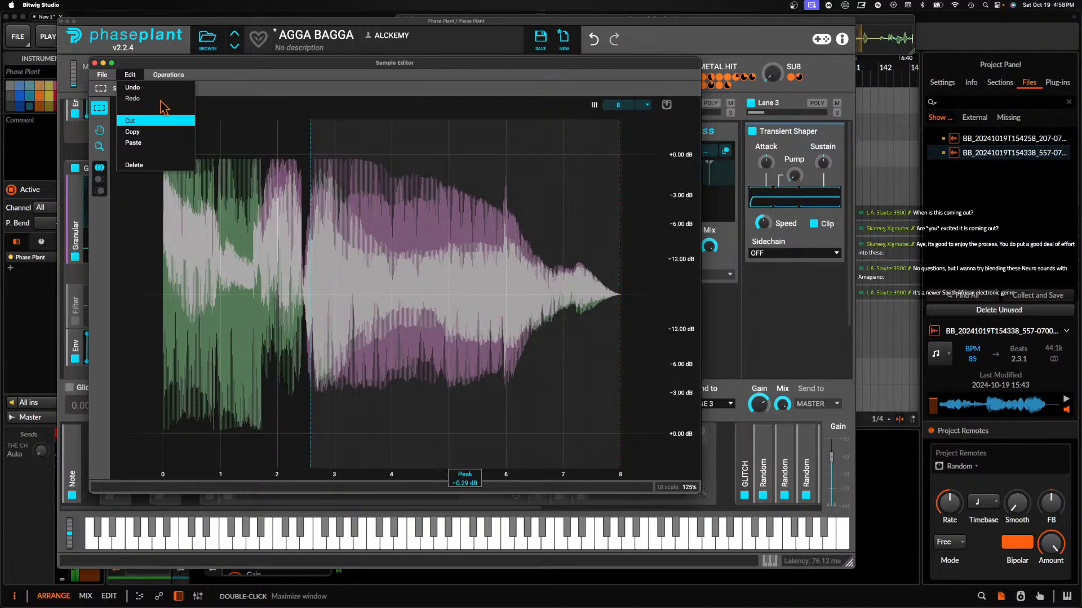
pyautogui.click(246, 119)
pyautogui.moveTo(171, 151); pyautogui.dragTo(308, 141)
pyautogui.click(130, 75)
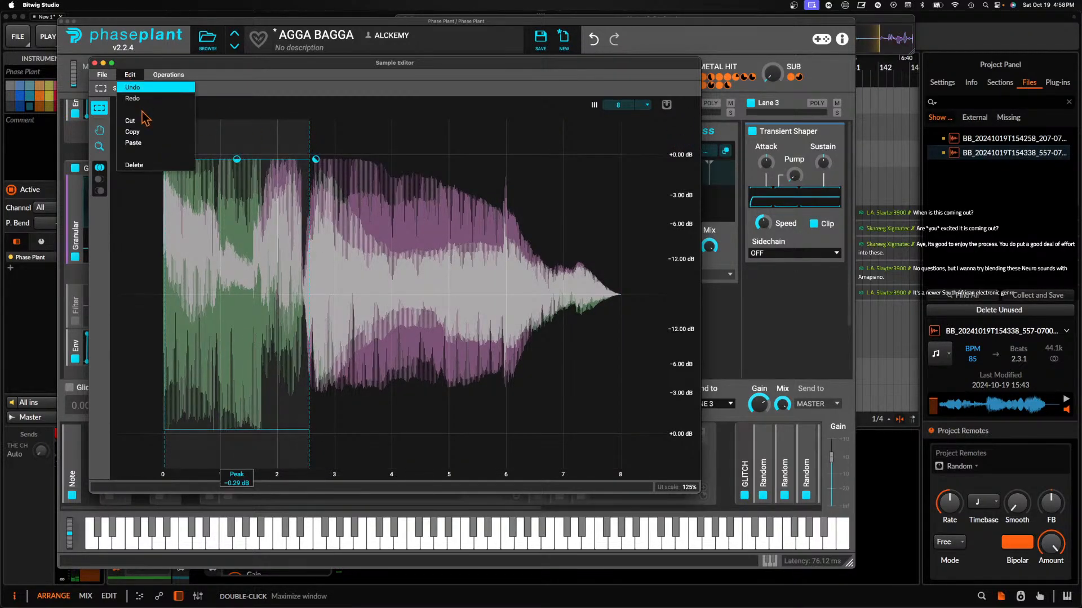
pyautogui.click(140, 163)
# Normalize the trimmed sample, close the Sample Editor and nudge the Granular generator's playback start slightly later
pyautogui.click(168, 75)
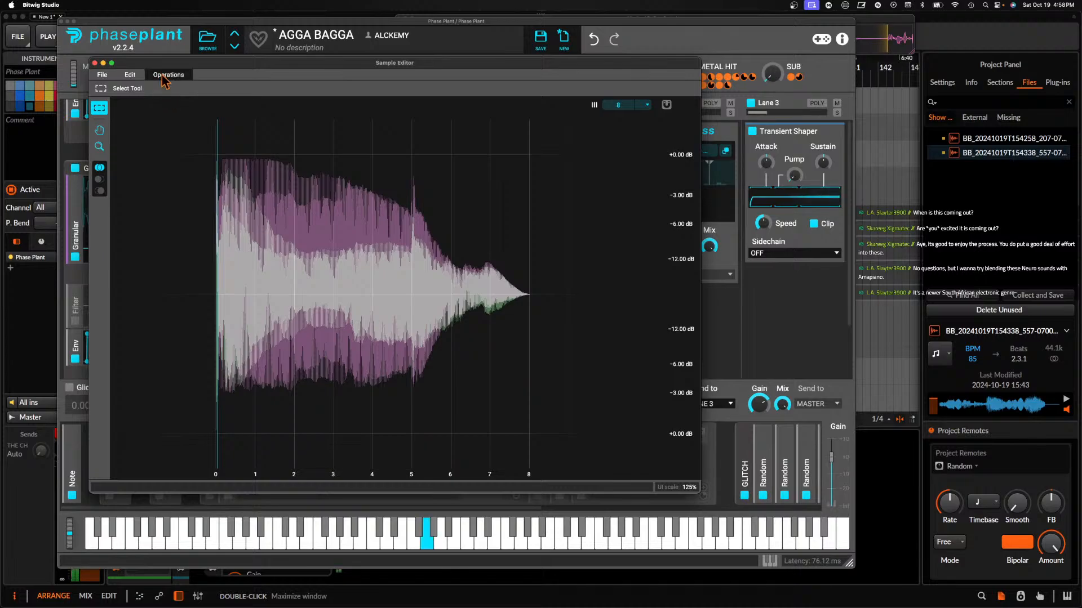
pyautogui.click(169, 87)
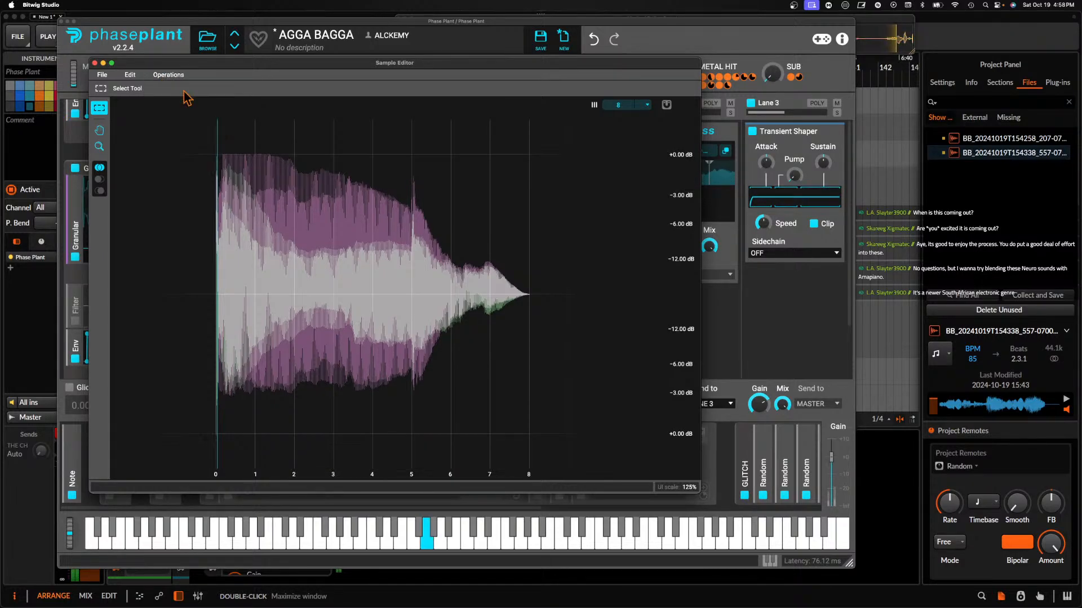
pyautogui.click(168, 75)
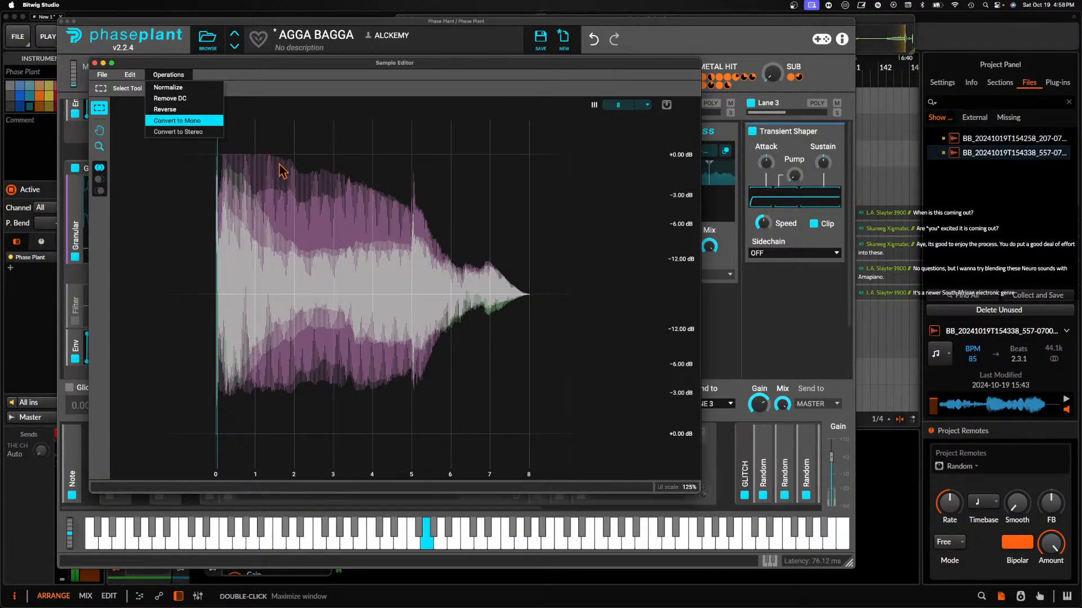
pyautogui.click(172, 121)
pyautogui.click(95, 62)
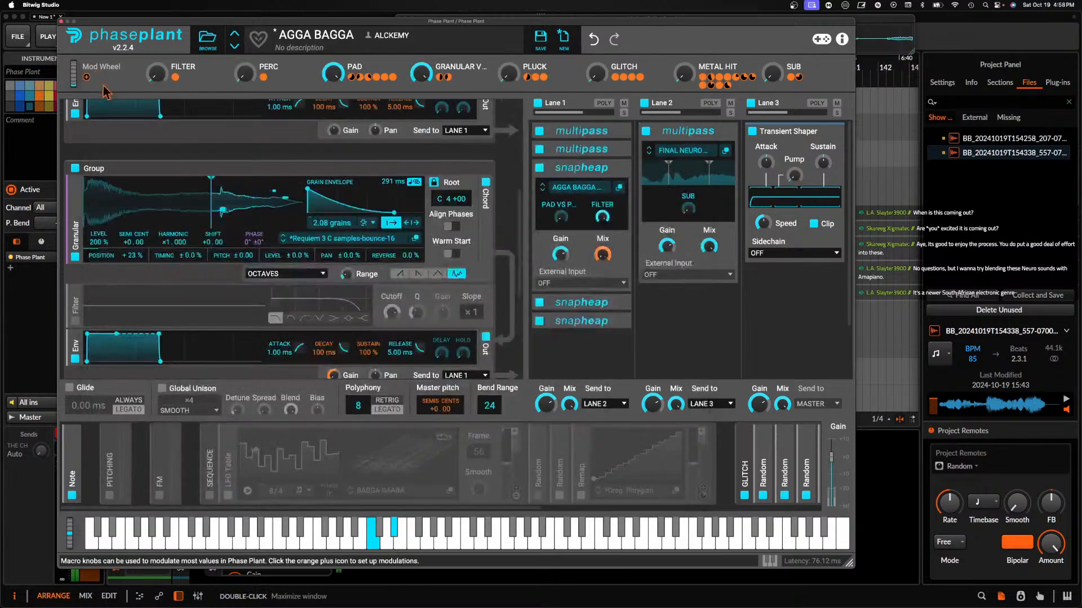
pyautogui.moveTo(212, 201); pyautogui.dragTo(220, 201)
# Reopen the granular sample for editing, delete everything from its start up to mark 5 and normalize the remaining tail
pyautogui.click(415, 238)
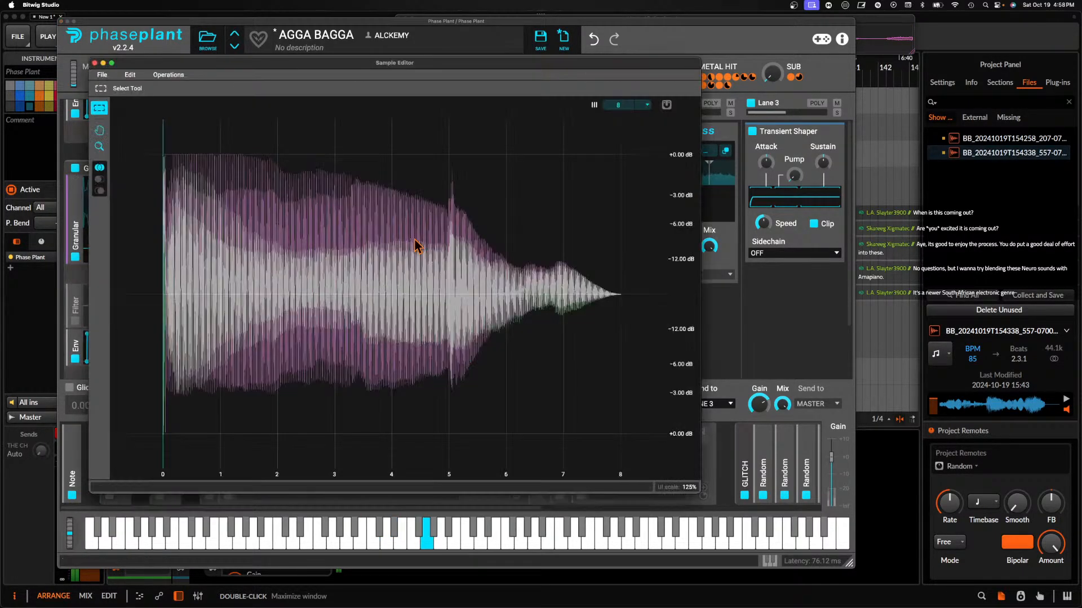
pyautogui.moveTo(163, 143); pyautogui.dragTo(449, 171)
pyautogui.click(158, 76)
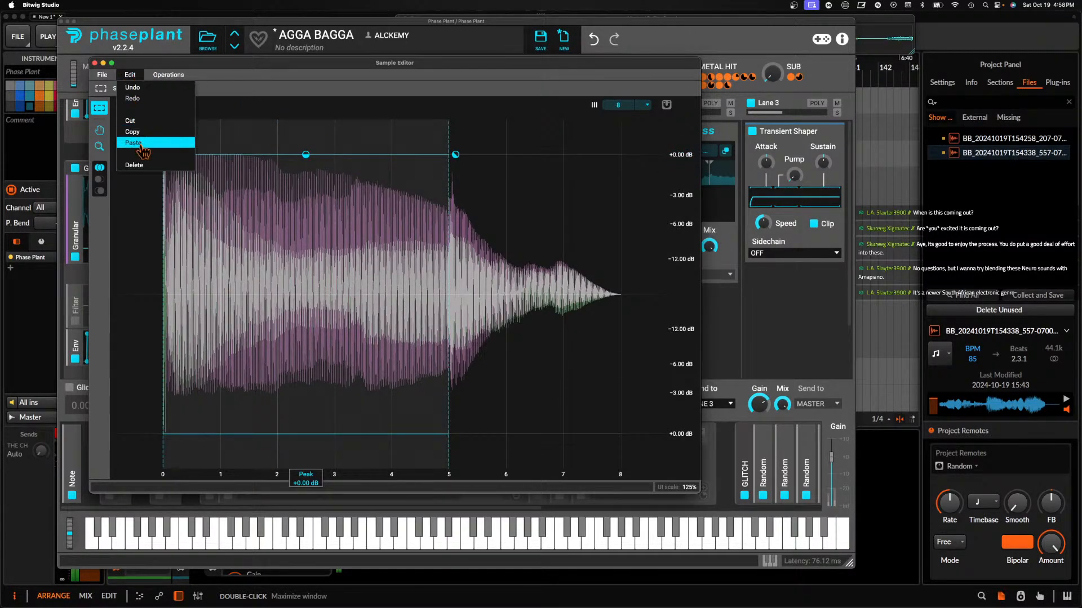
pyautogui.click(189, 169)
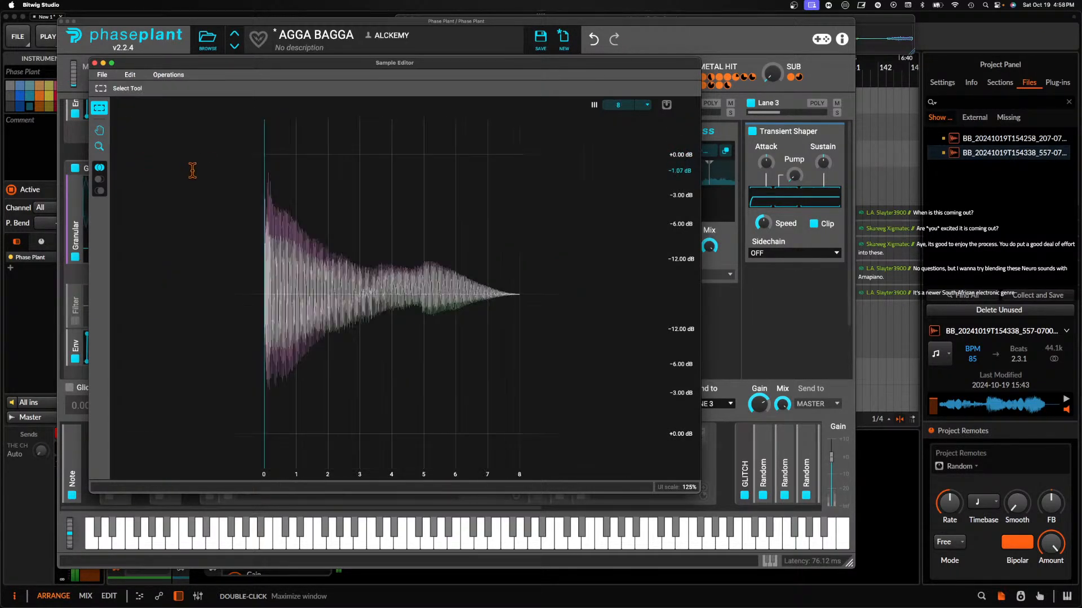
pyautogui.click(167, 75)
pyautogui.click(169, 88)
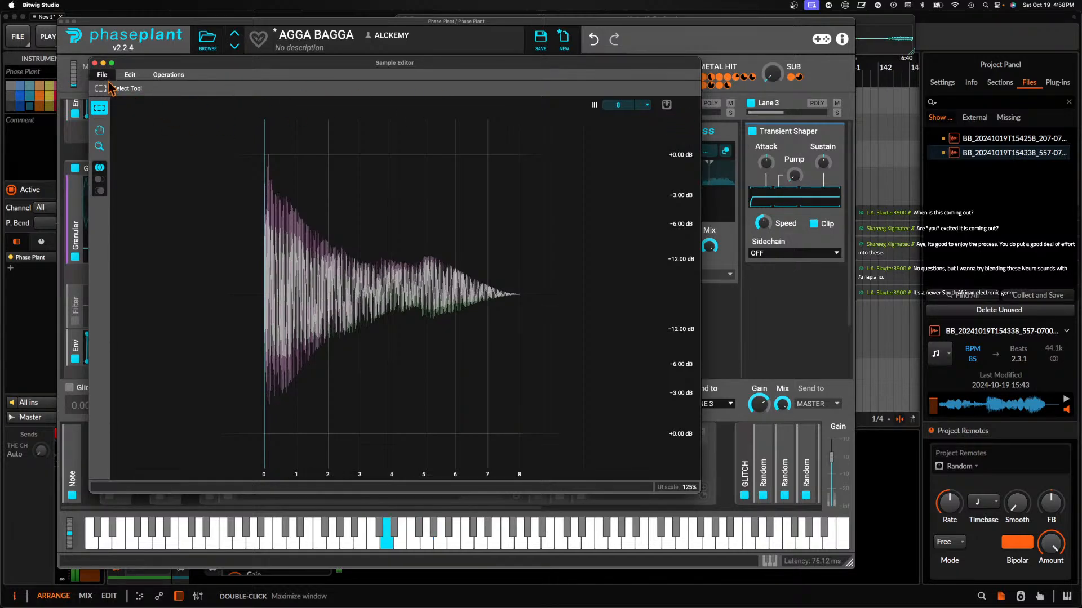
# Undo the last normalization and the deletion of the sample's opening section up to mark 5
pyautogui.click(129, 74)
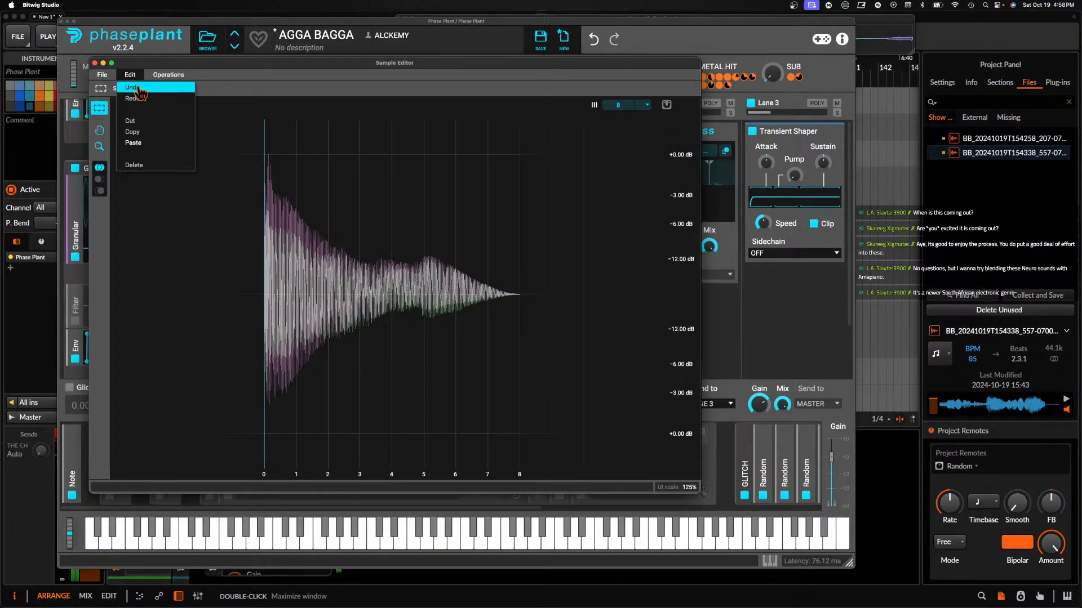
pyautogui.click(135, 87)
pyautogui.click(134, 77)
pyautogui.click(132, 98)
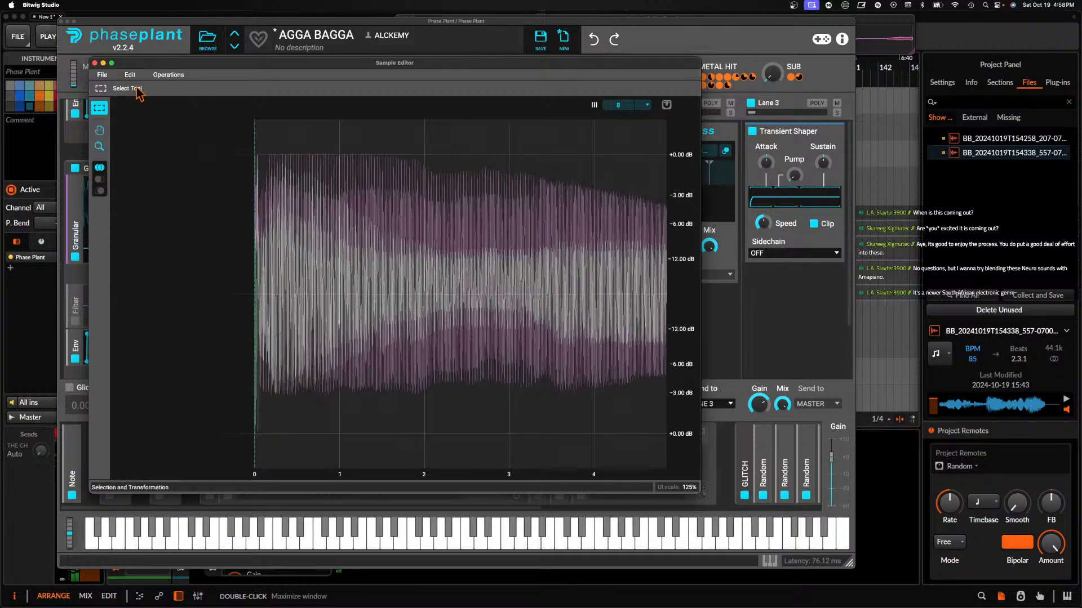
# Shorten the restored selection to end at about mark 3.3 on the ruler and delete that opening section from the sample
pyautogui.scroll(-5, 254, 145)
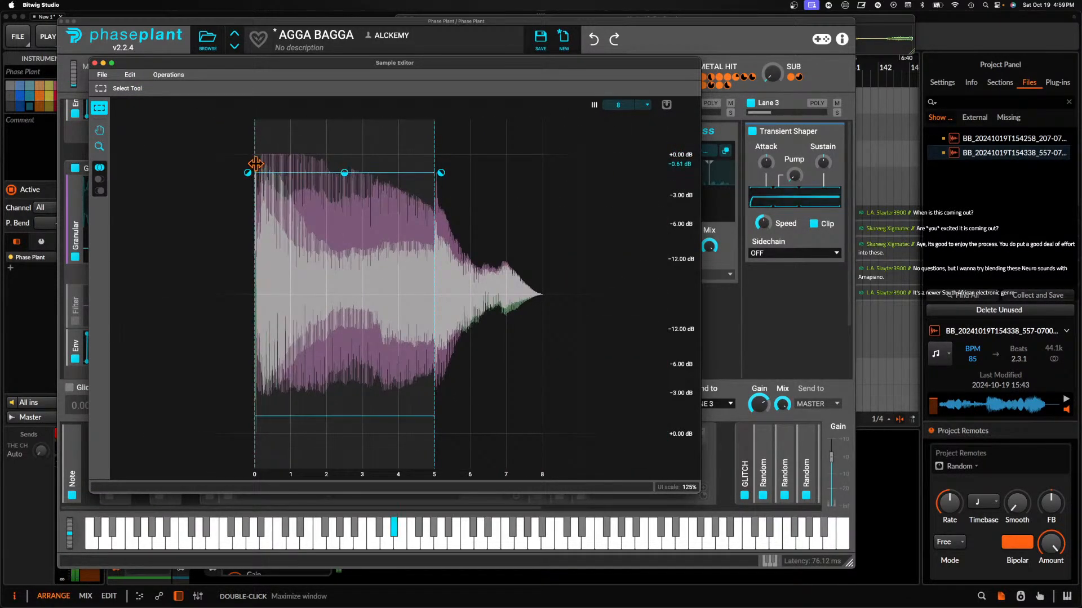
pyautogui.click(251, 159)
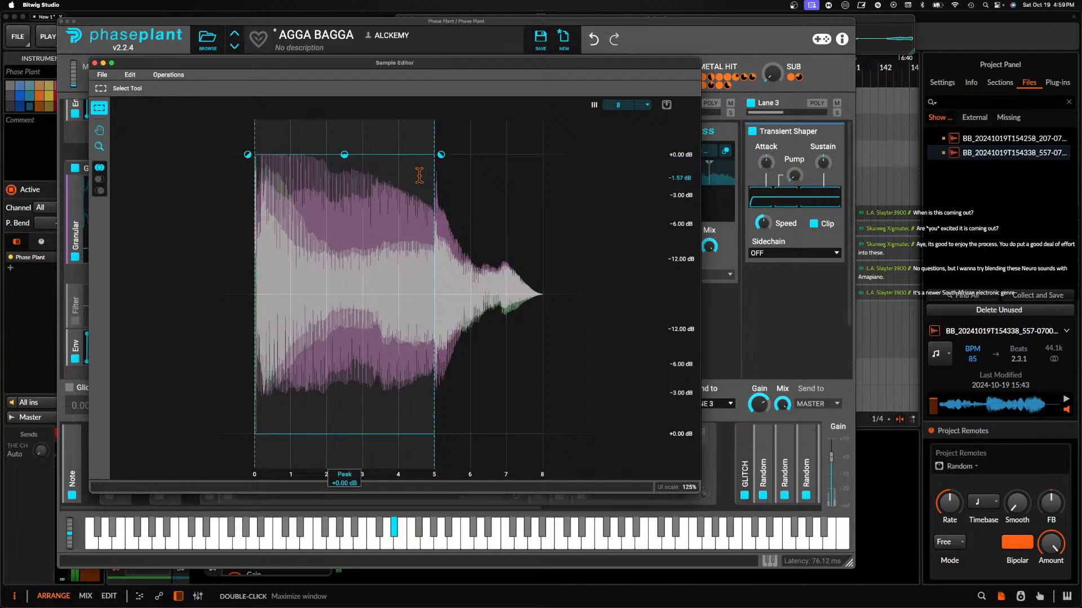
pyautogui.moveTo(433, 165); pyautogui.dragTo(373, 165)
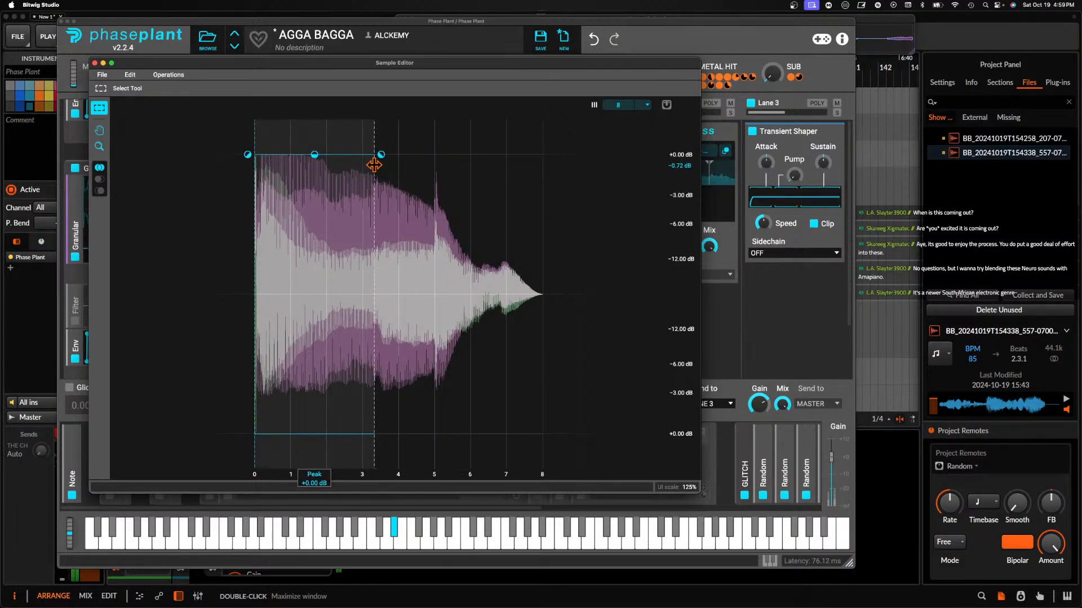
pyautogui.click(130, 74)
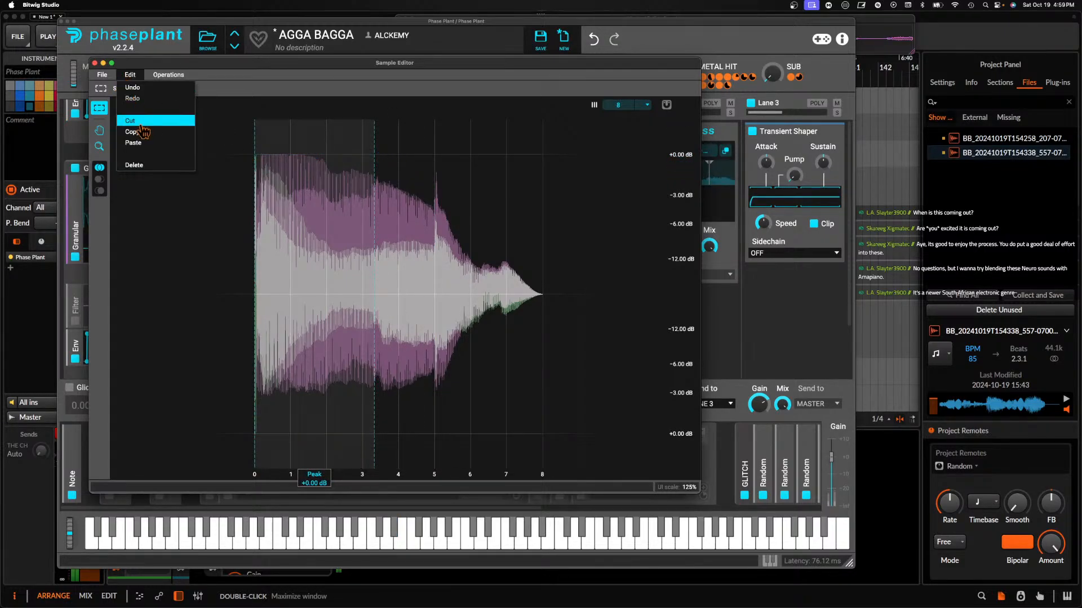
pyautogui.click(136, 165)
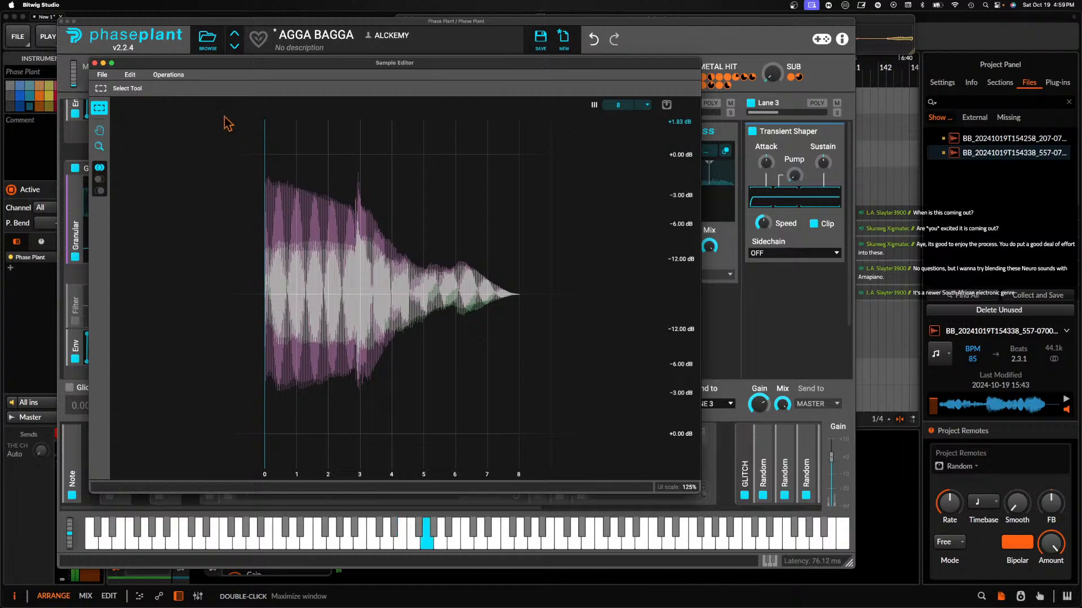
# Normalize the shortened sample, close the Sample Editor and move the granular playback start back to the sample's beginning
pyautogui.click(130, 75)
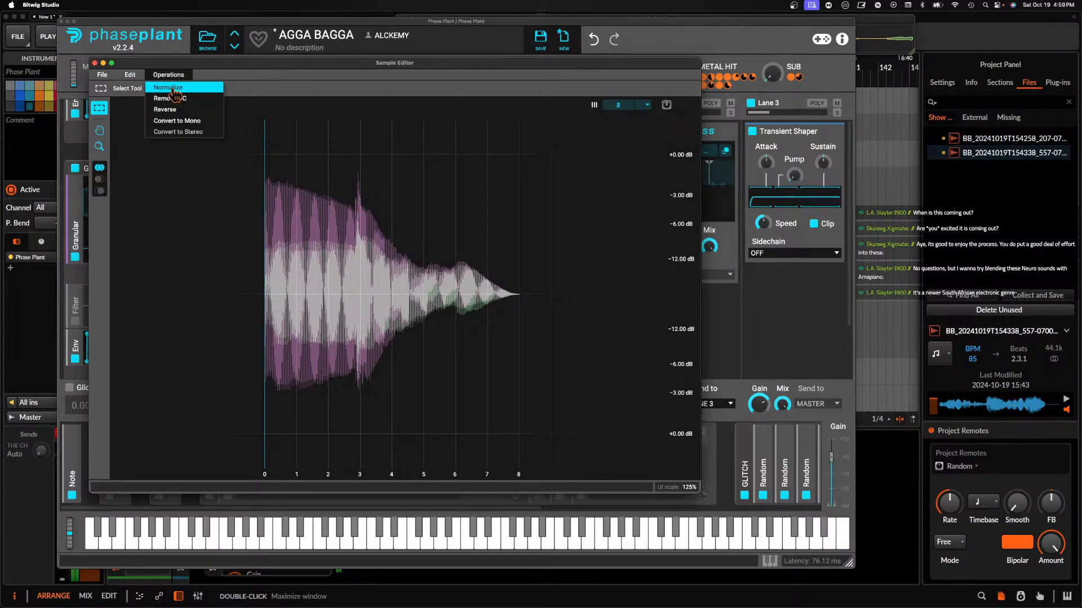
pyautogui.click(173, 92)
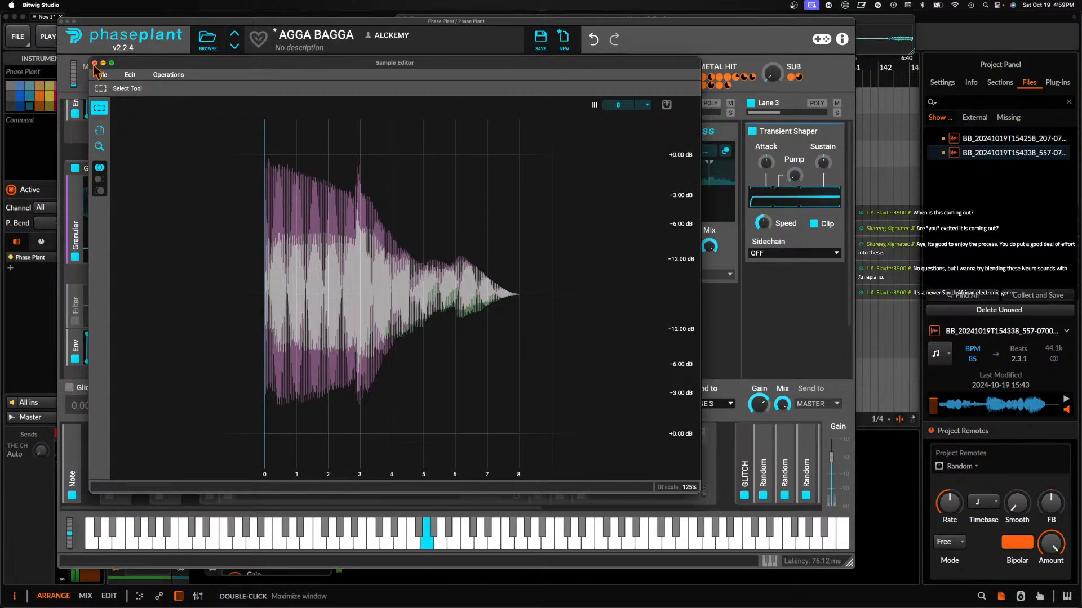
pyautogui.click(95, 63)
pyautogui.moveTo(219, 204); pyautogui.dragTo(86, 202)
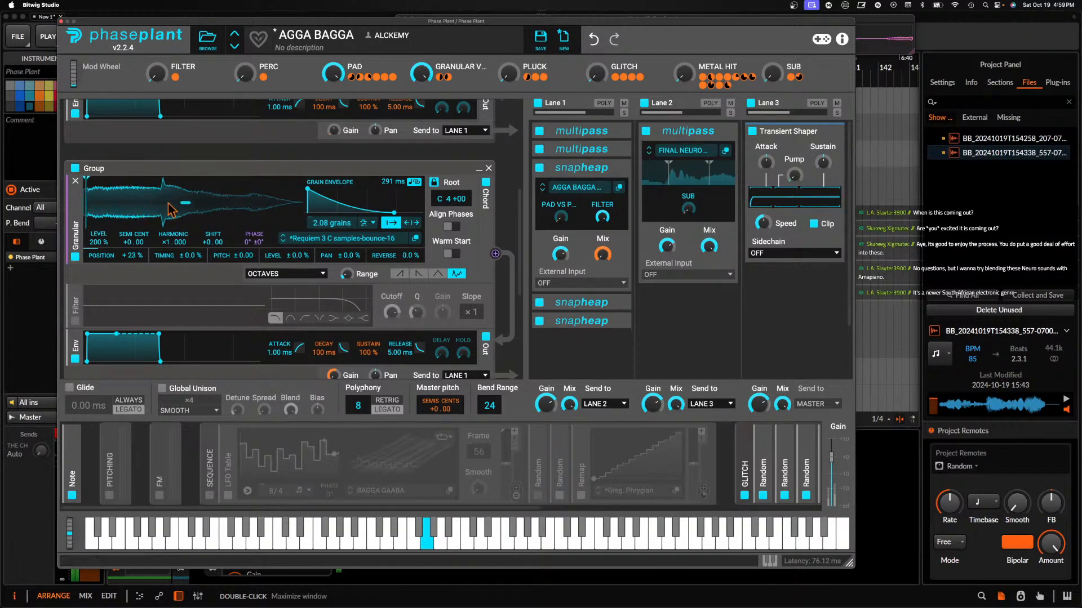
# Reopen the granular sample for editing and delete everything from just before mark 3, ahead of the spike, to its end
pyautogui.click(415, 239)
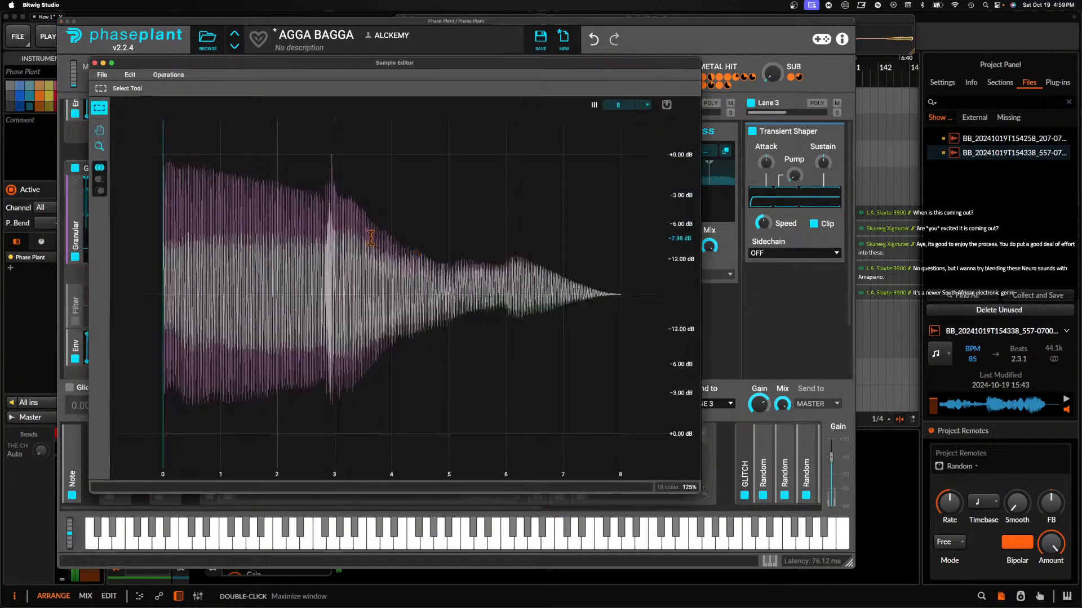
pyautogui.moveTo(328, 226); pyautogui.dragTo(621, 226)
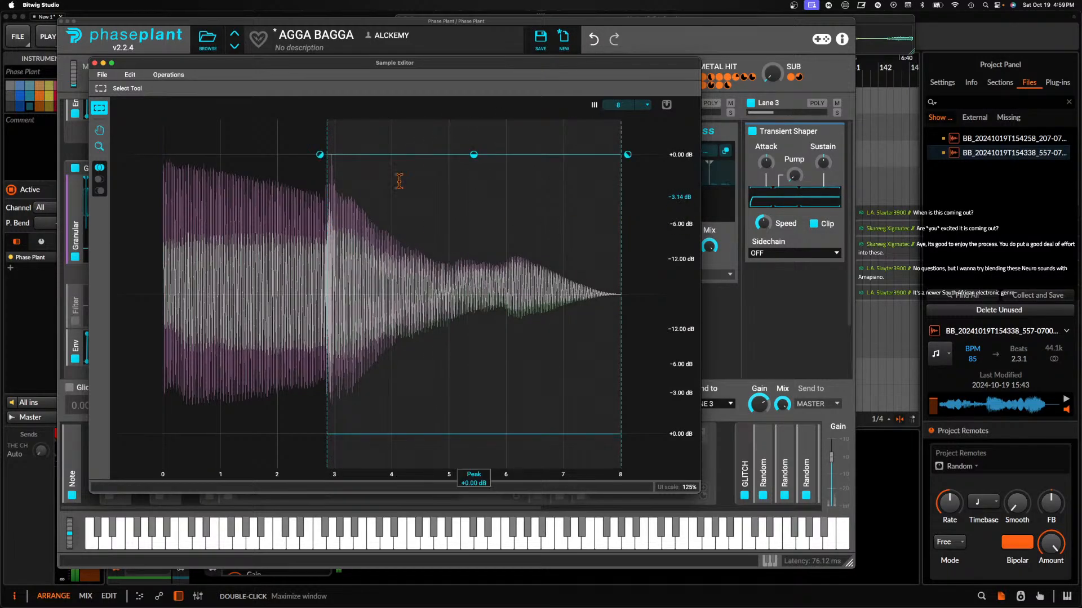
pyautogui.click(130, 74)
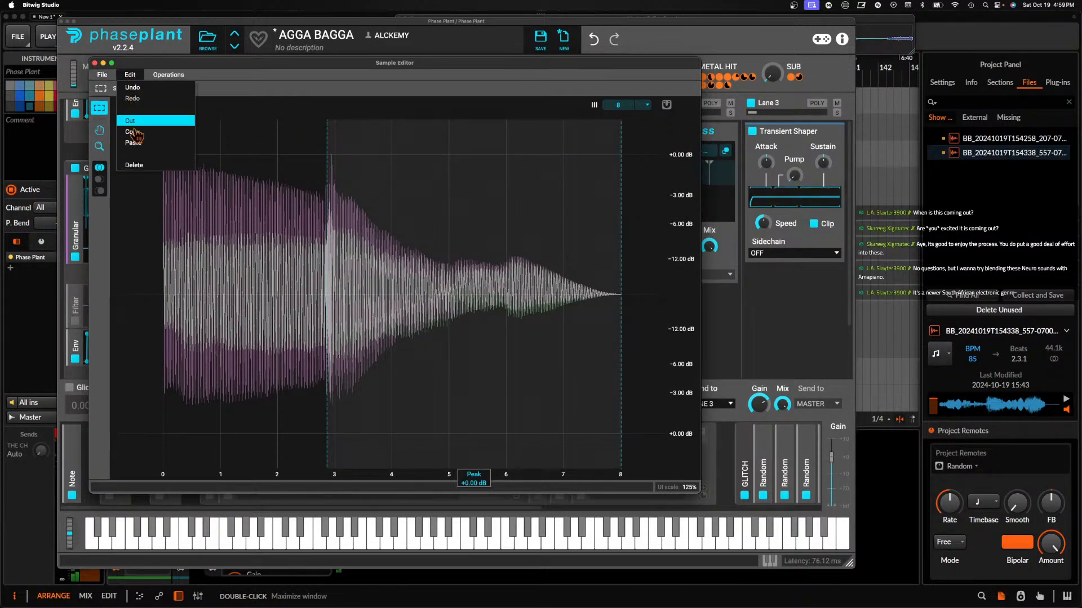
pyautogui.click(142, 166)
# Normalize the remaining section of the sample, remove its DC offset and close the Sample Editor
pyautogui.click(168, 74)
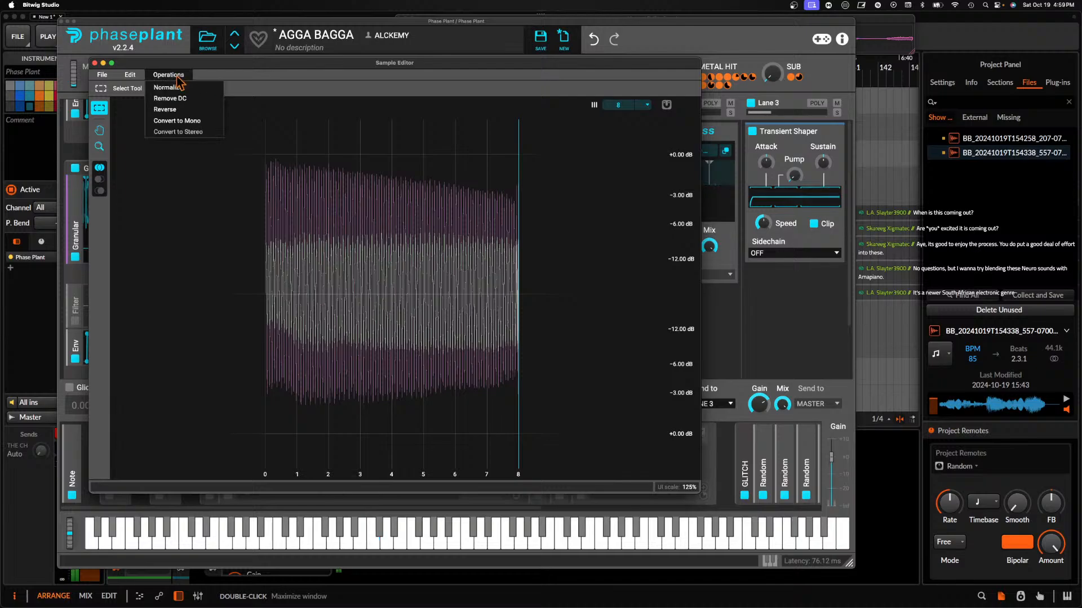
pyautogui.click(179, 103)
pyautogui.click(170, 76)
pyautogui.click(170, 88)
pyautogui.click(167, 76)
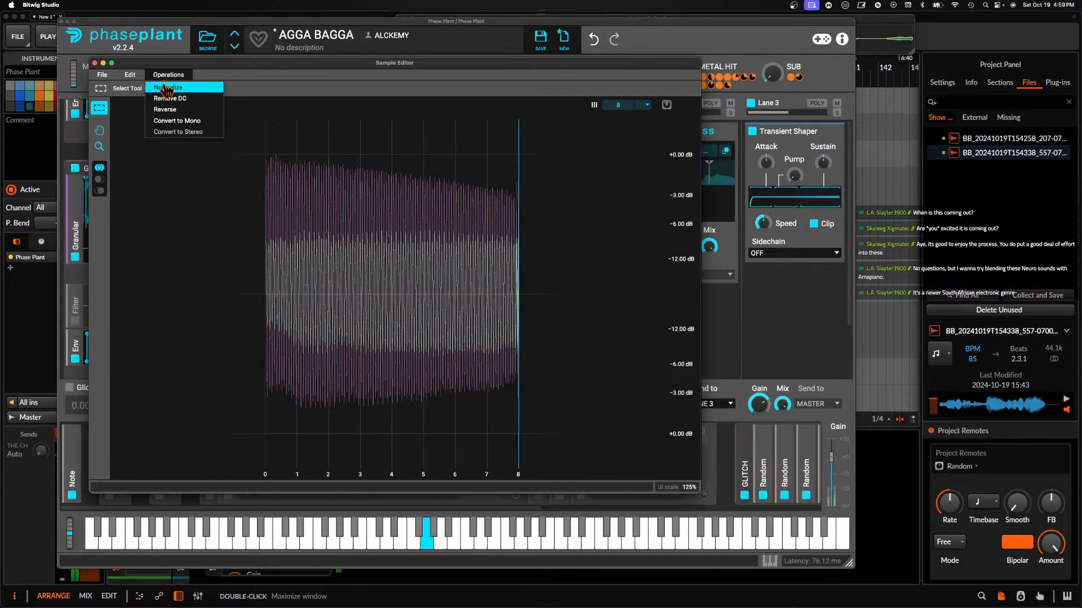
pyautogui.click(167, 89)
pyautogui.click(169, 74)
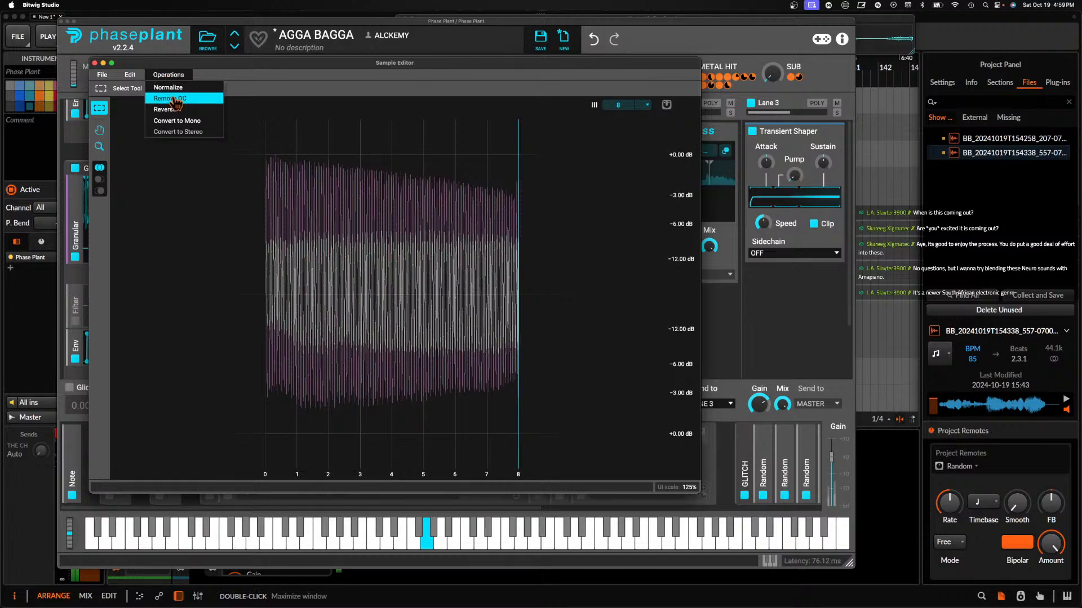
pyautogui.click(178, 99)
pyautogui.click(168, 75)
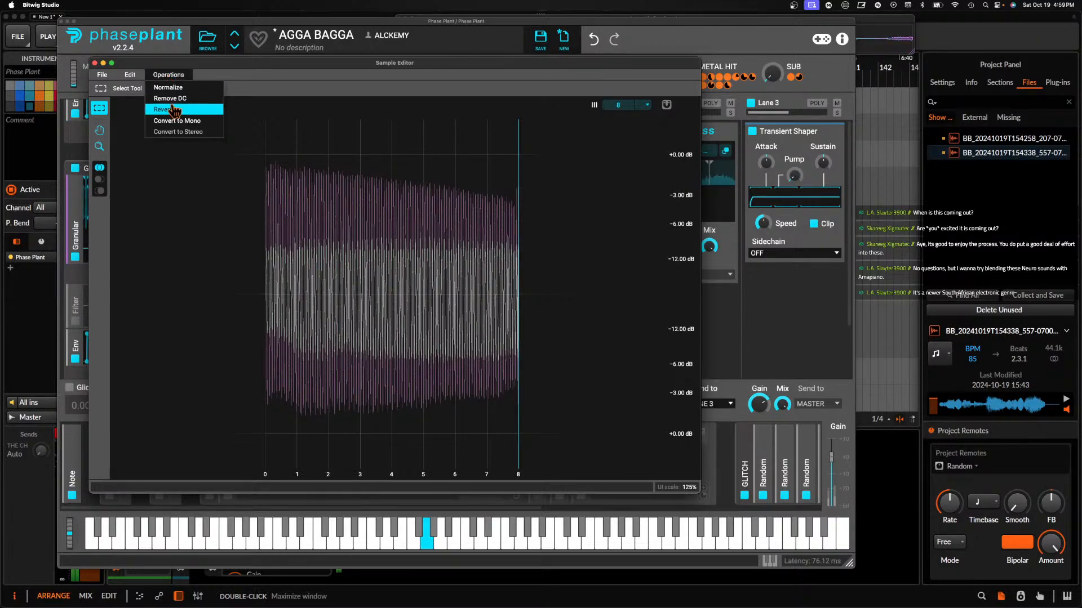
pyautogui.click(95, 63)
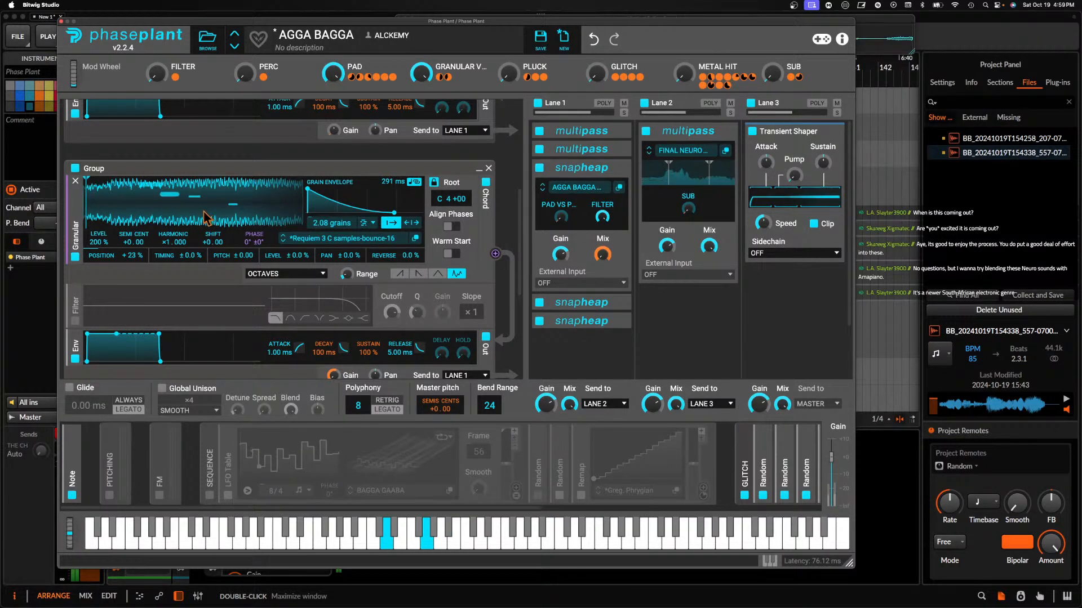
# Extend the grain envelope's full-level portion past its midpoint and try the bipolar grain start position mode before restoring unipolar
pyautogui.moveTo(308, 189); pyautogui.dragTo(349, 190)
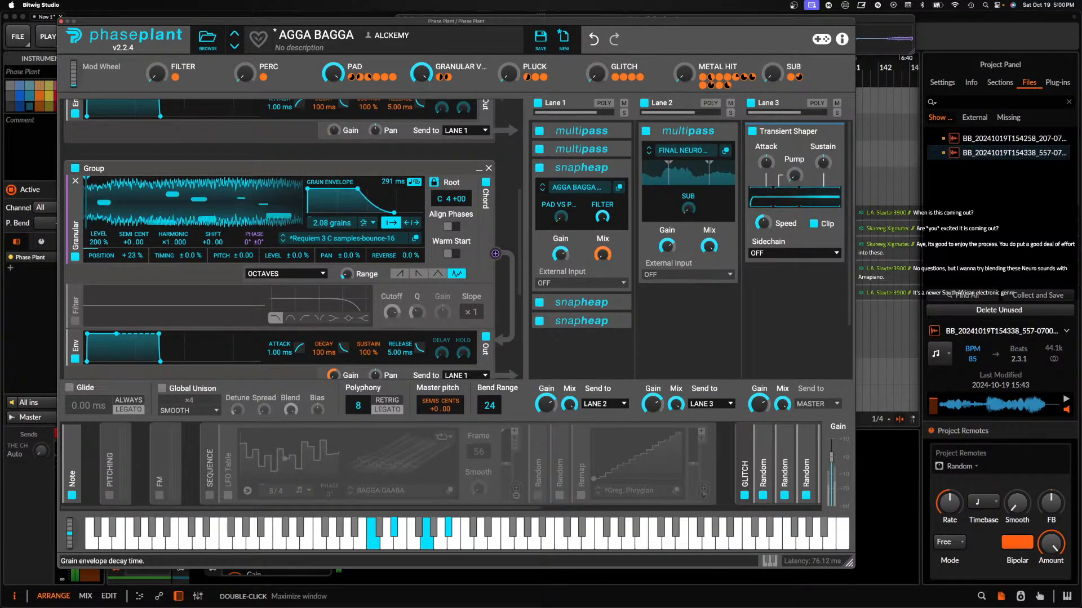
pyautogui.click(413, 225)
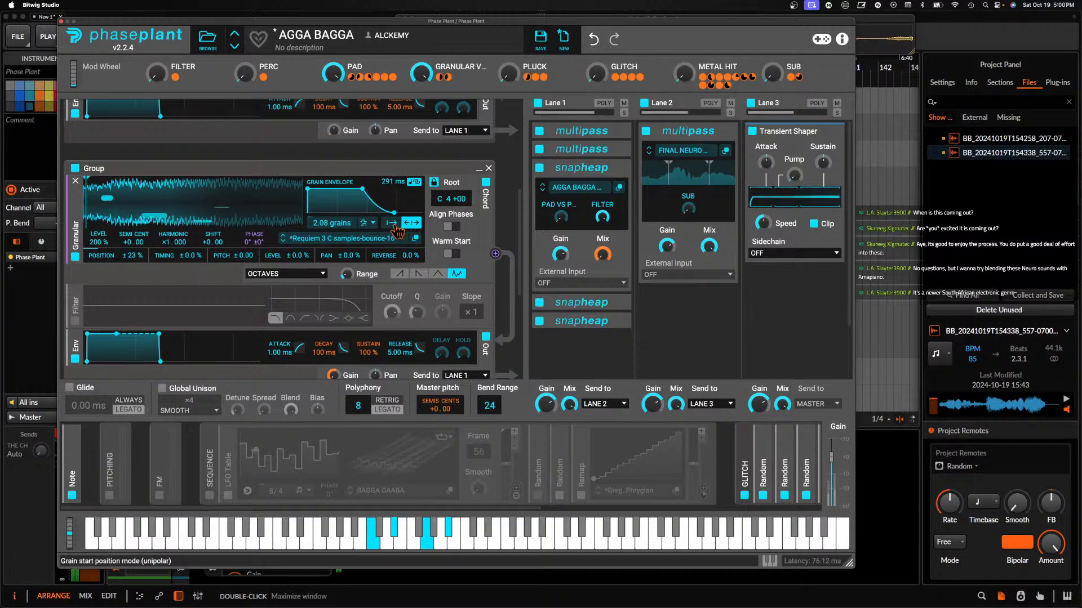
pyautogui.click(390, 223)
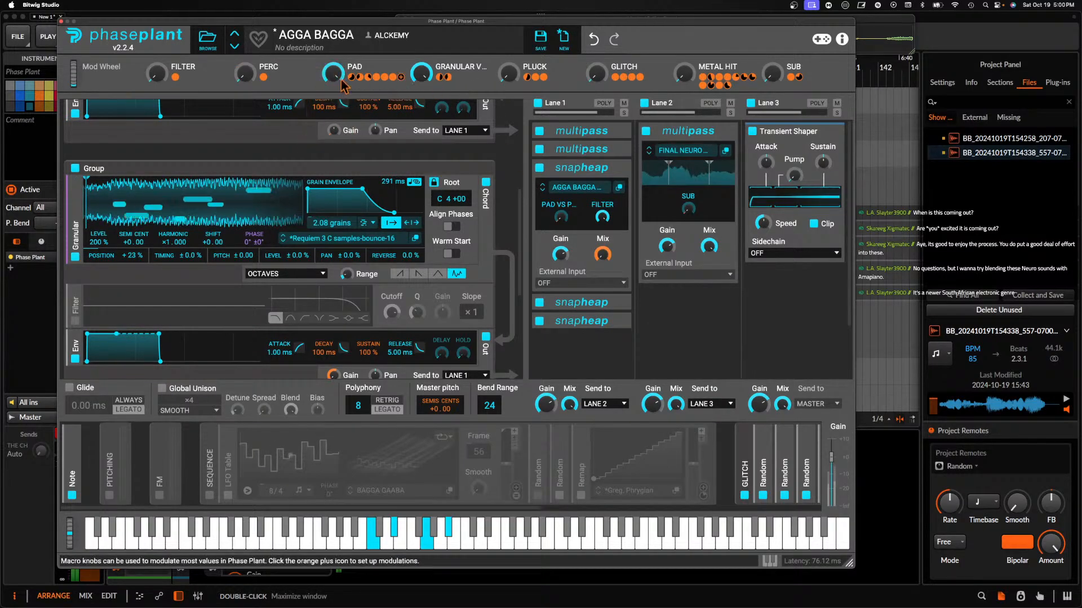
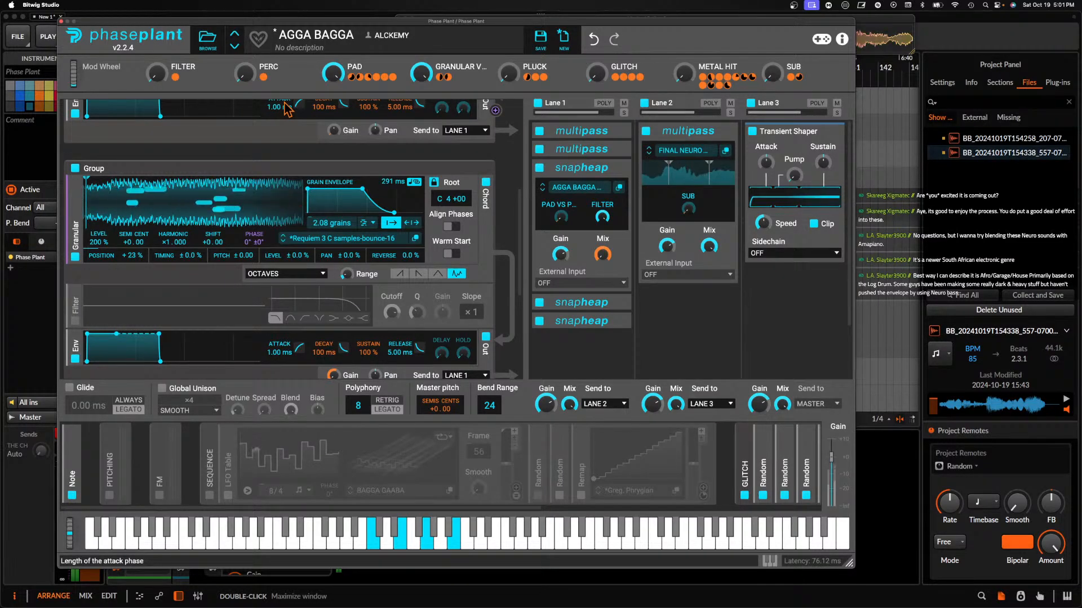
# Save the preset as AGGA BAGGA in the REQUIEM 3 Super Patches folder, replacing the existing version
pyautogui.click(345, 35)
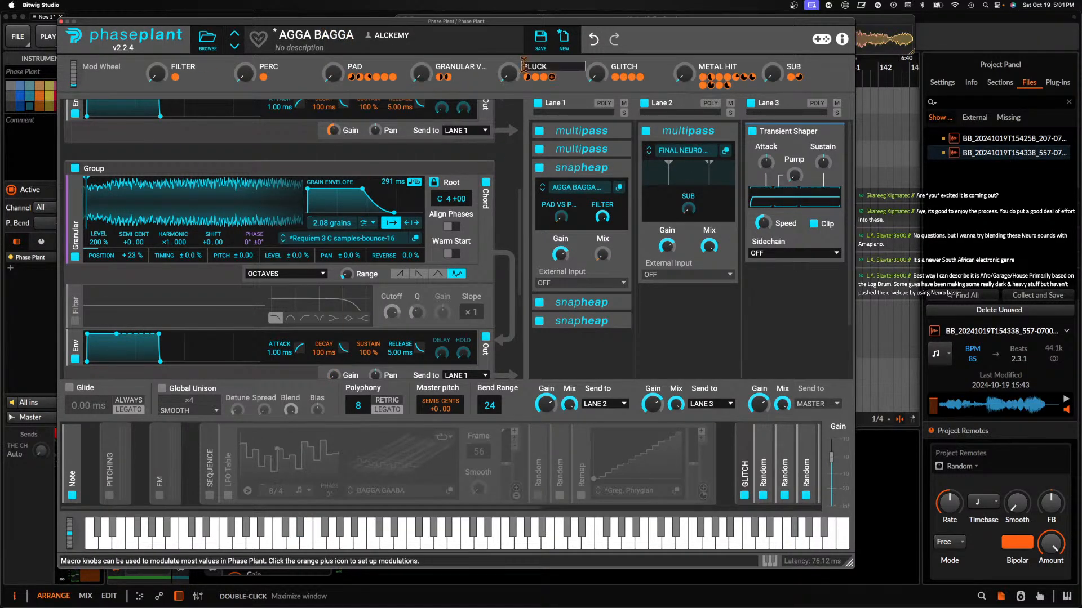
pyautogui.click(540, 40)
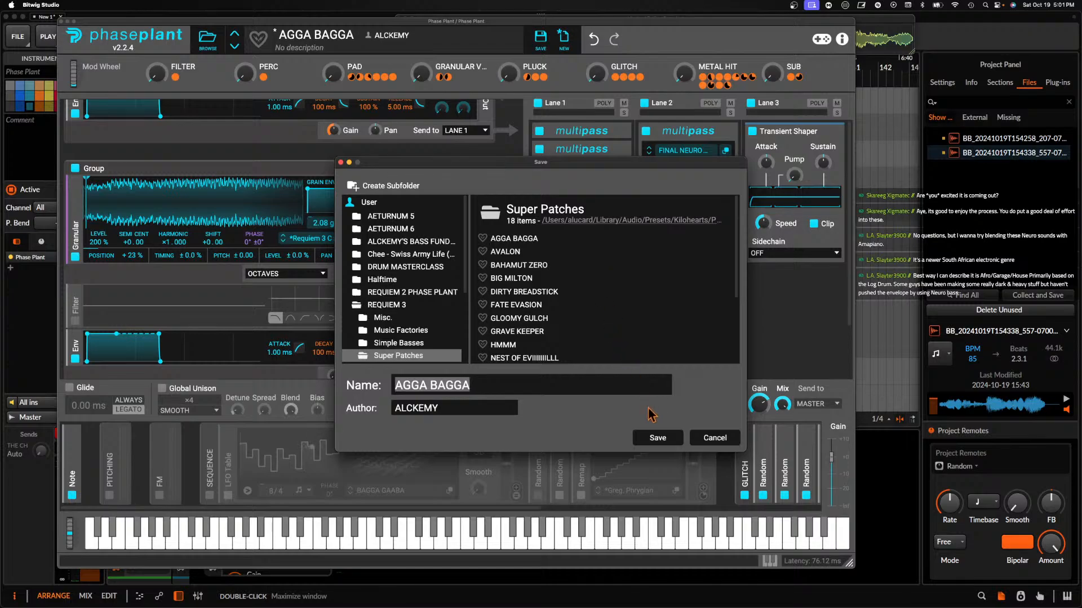
pyautogui.click(656, 437)
pyautogui.click(546, 325)
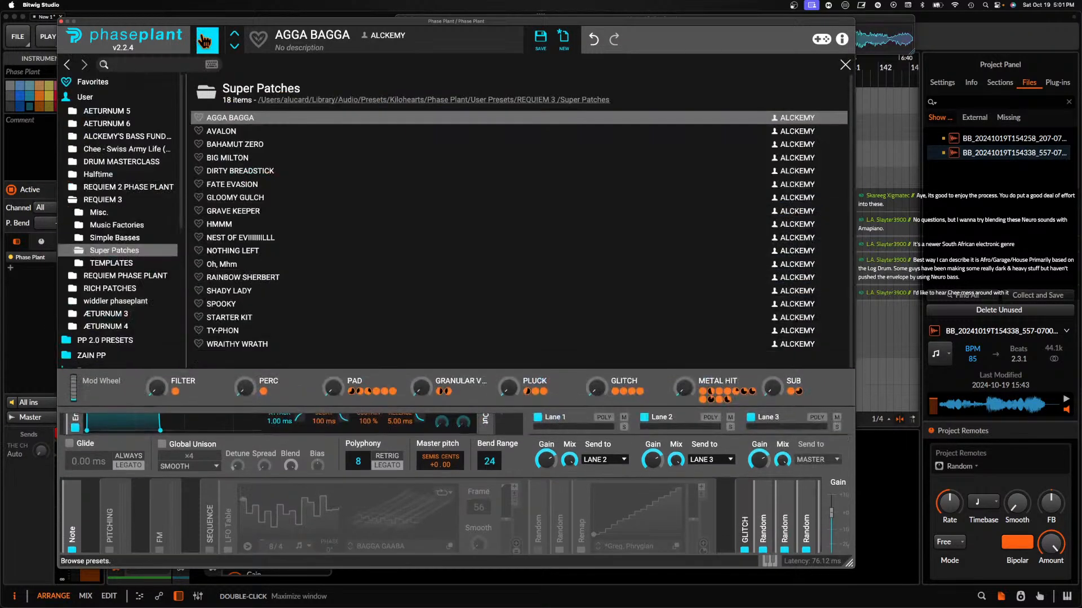
# Show the Super Patches preset folder in Finder and open the Kilohearts Phase Plant folder in a second tab
pyautogui.click(207, 39)
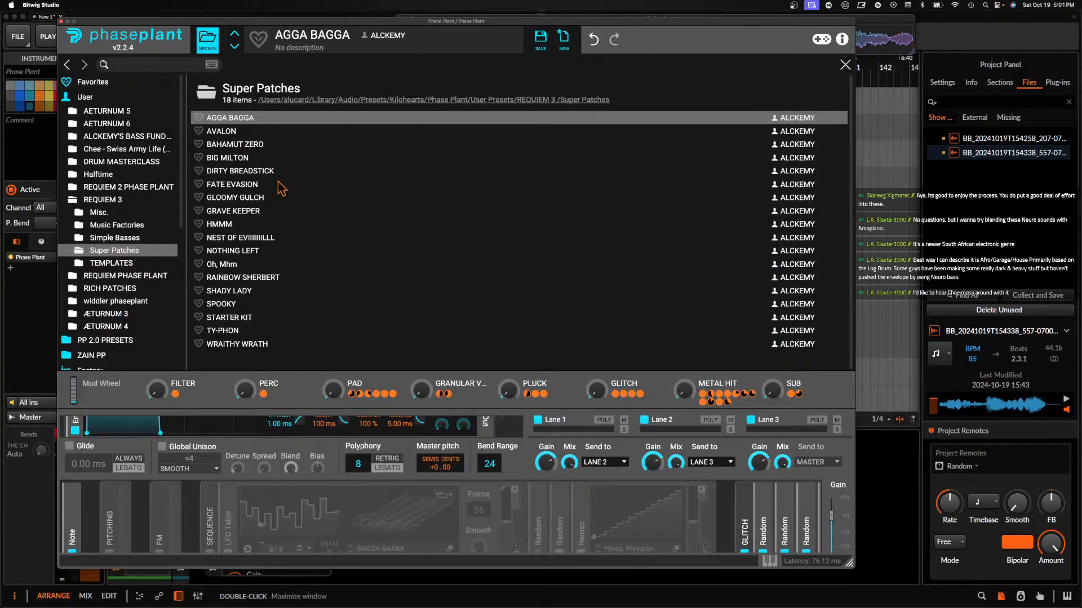
pyautogui.click(281, 100)
pyautogui.scroll(-2, 436, 253)
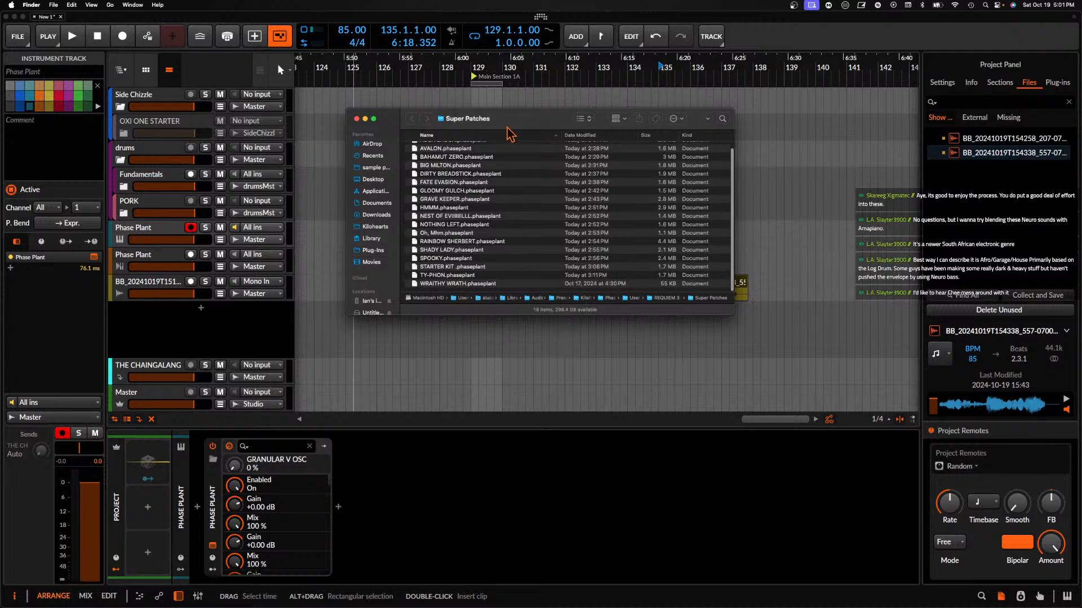
pyautogui.press('super+t')
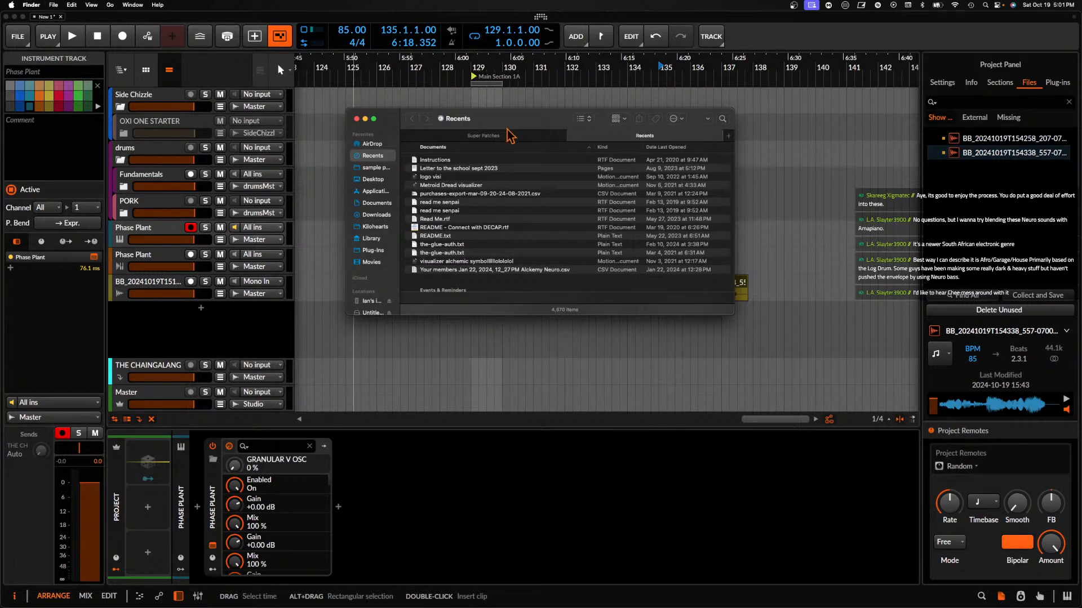
pyautogui.click(381, 227)
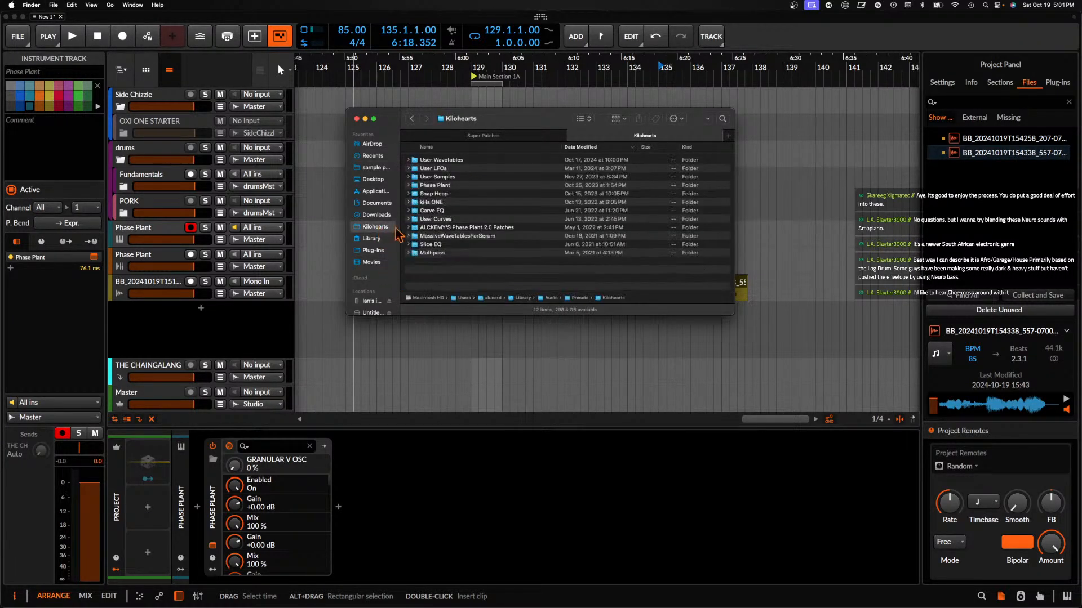
pyautogui.doubleClick(437, 185)
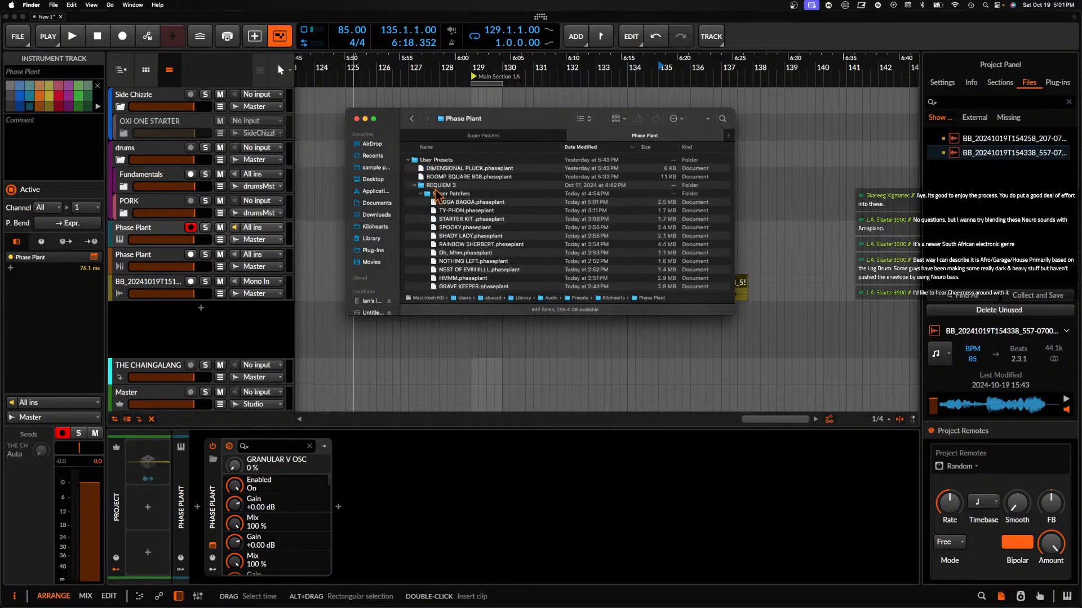
# Look through the Phase Plant user presets and collapse the Super Patches folder inside REQUIEM 3, stopping any file move
pyautogui.scroll(-5, 433, 206)
pyautogui.scroll(-3, 434, 206)
pyautogui.moveTo(455, 218); pyautogui.dragTo(488, 235)
pyautogui.scroll(4, 456, 242)
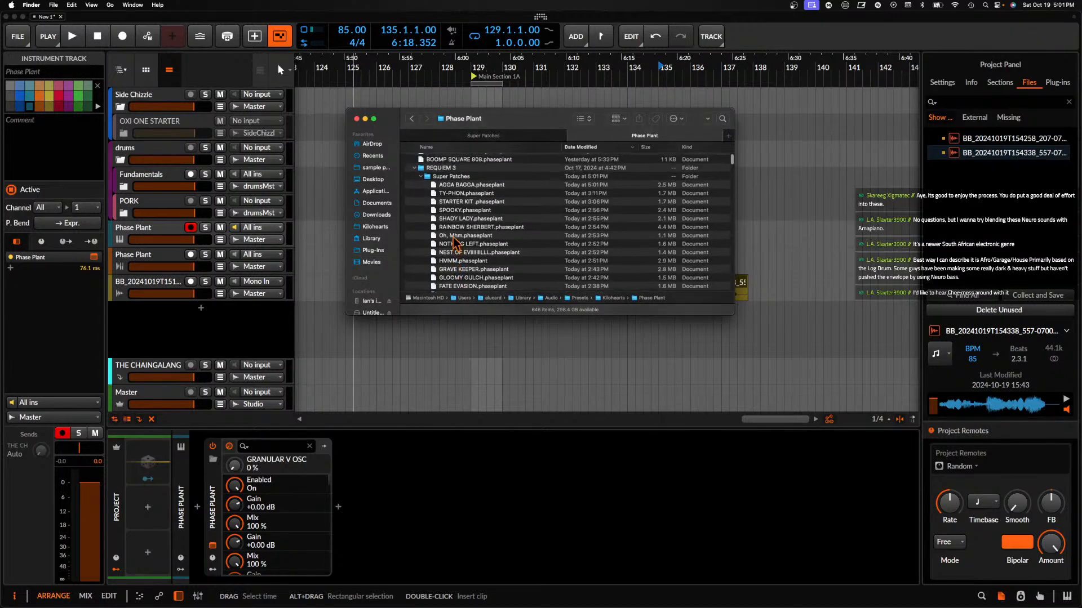
pyautogui.click(421, 177)
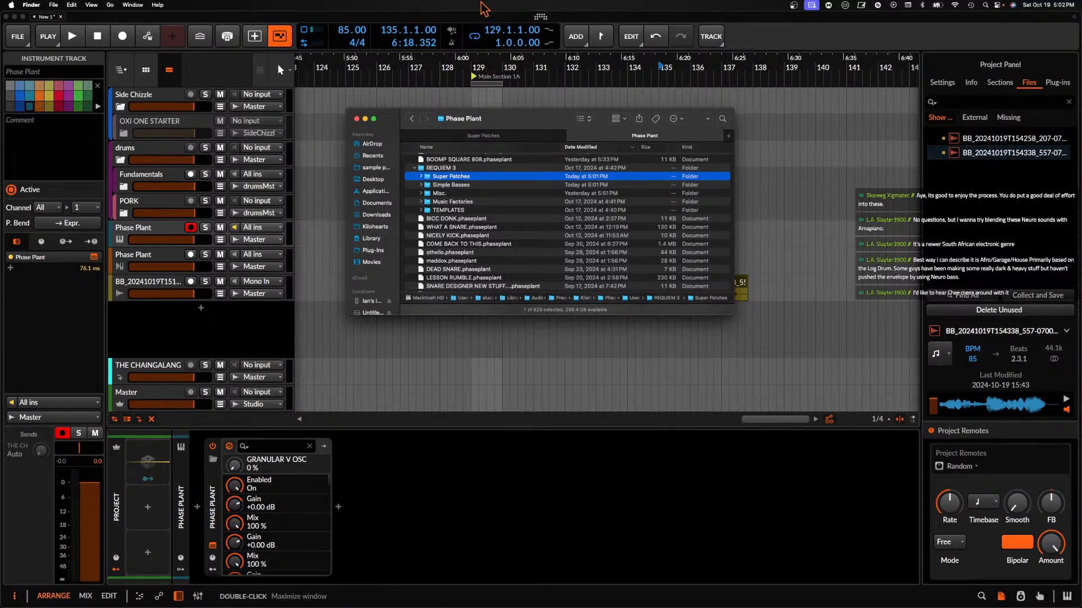
pyautogui.scroll(2, 453, 196)
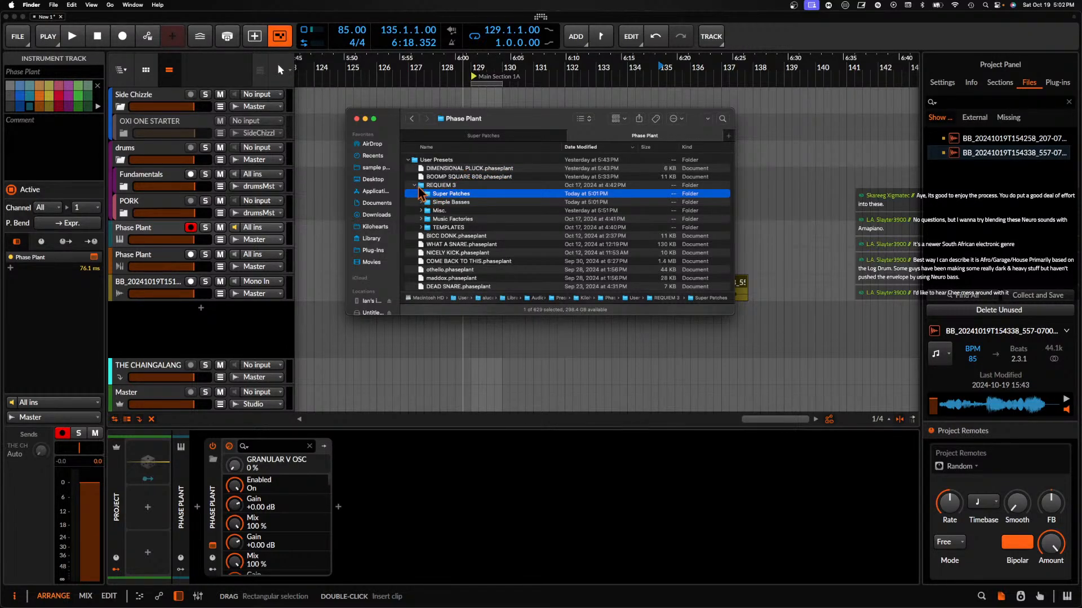
pyautogui.moveTo(443, 180); pyautogui.dragTo(463, 206)
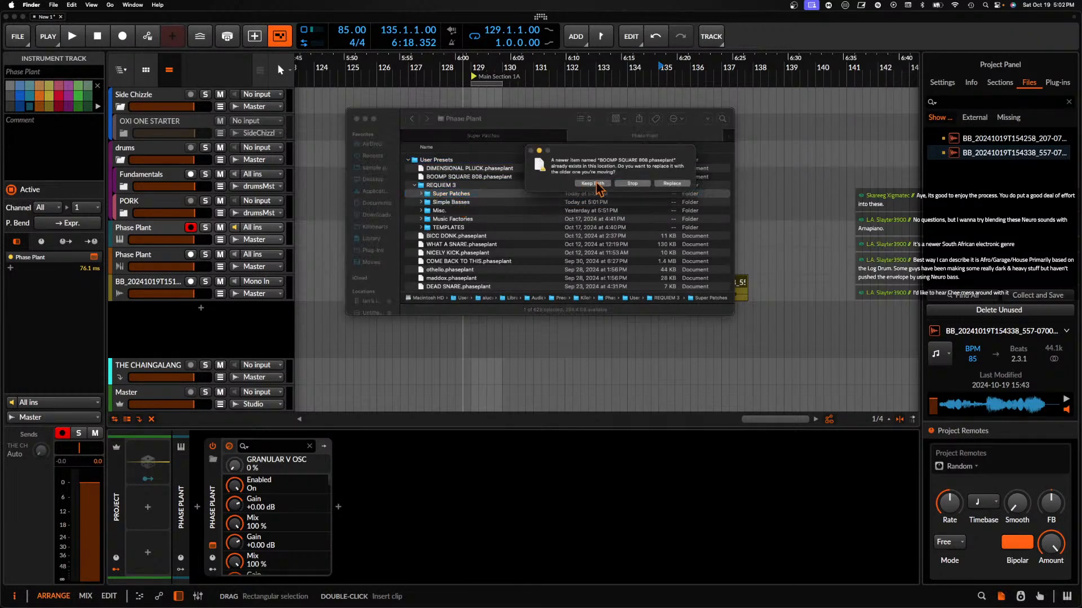
pyautogui.click(641, 188)
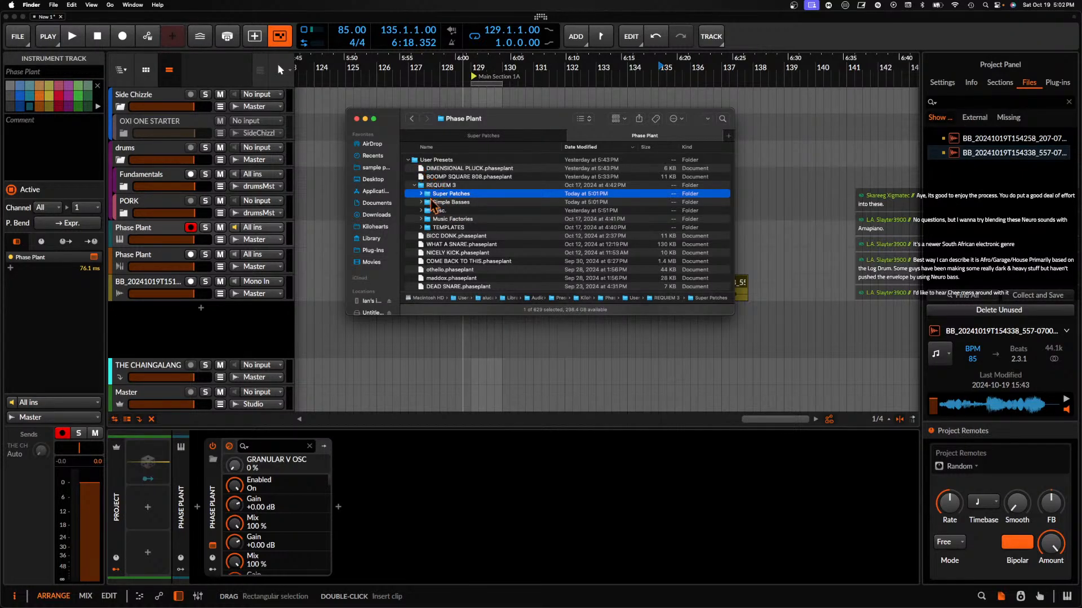
# Collapse the Phase Plant User Presets folder and open the Kilohearts folder with User Wavetables expanded
pyautogui.click(420, 228)
pyautogui.click(421, 227)
pyautogui.click(408, 160)
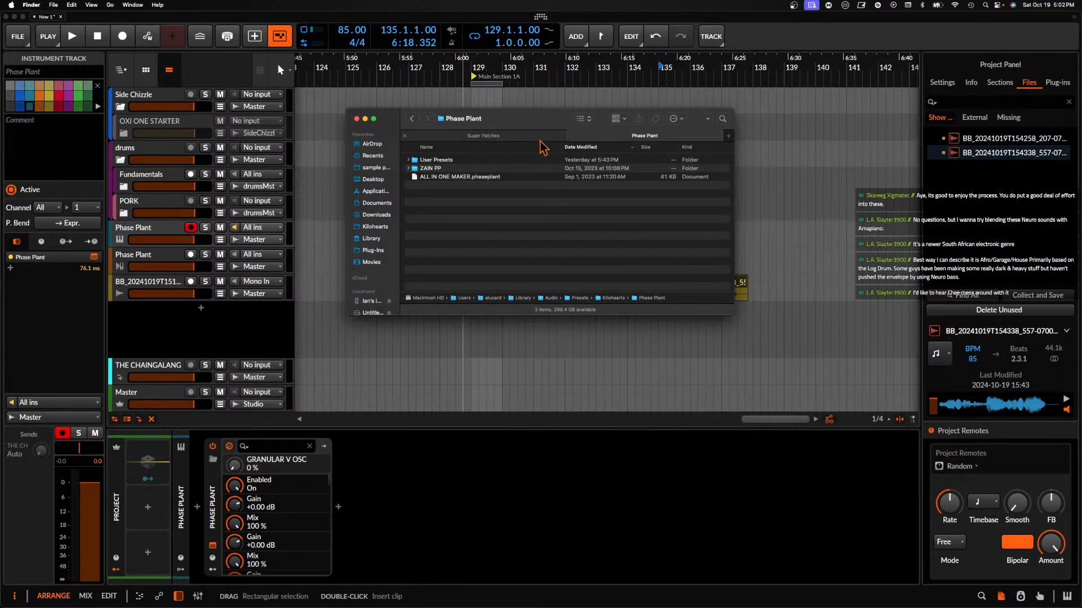
pyautogui.click(374, 226)
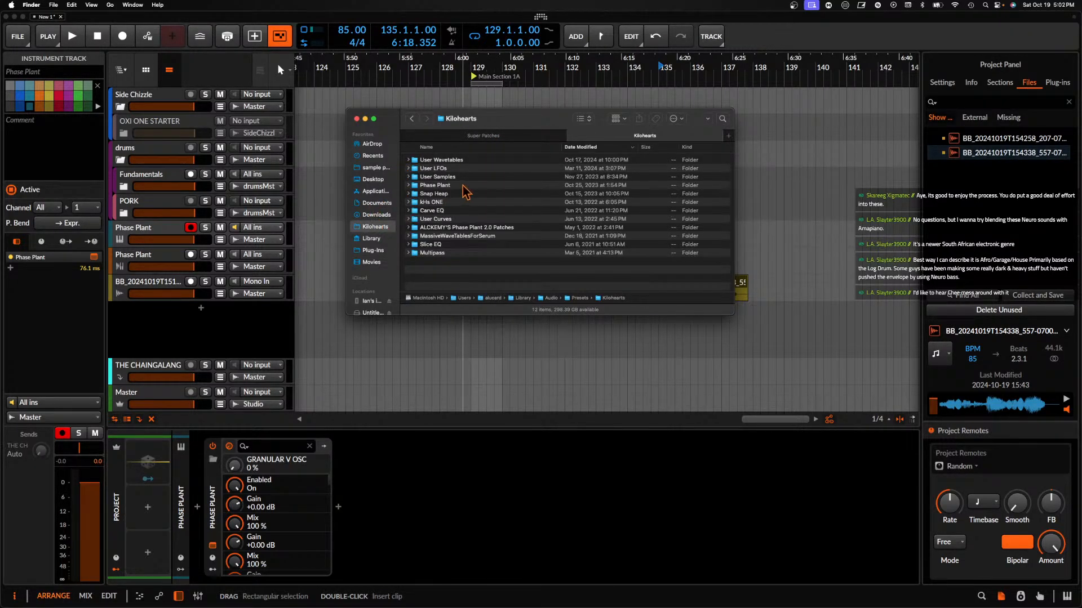
pyautogui.click(411, 161)
pyautogui.click(409, 161)
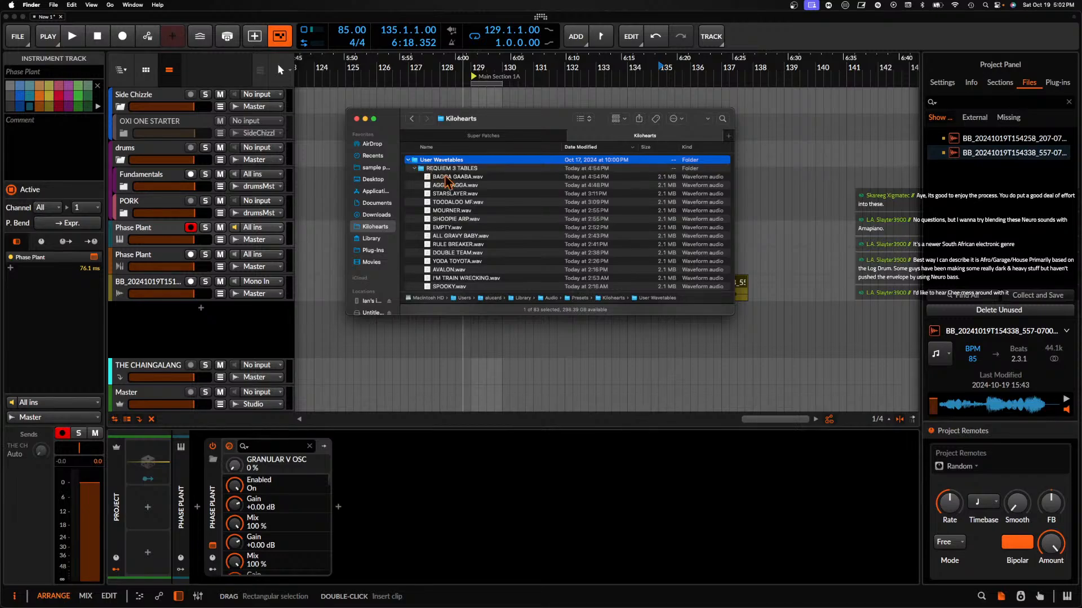
# Look through the wavetables in REQUIEM 3 TABLES, return to the Kilohearts folder and collapse REQUIEM 3 TABLES
pyautogui.scroll(-5, 447, 182)
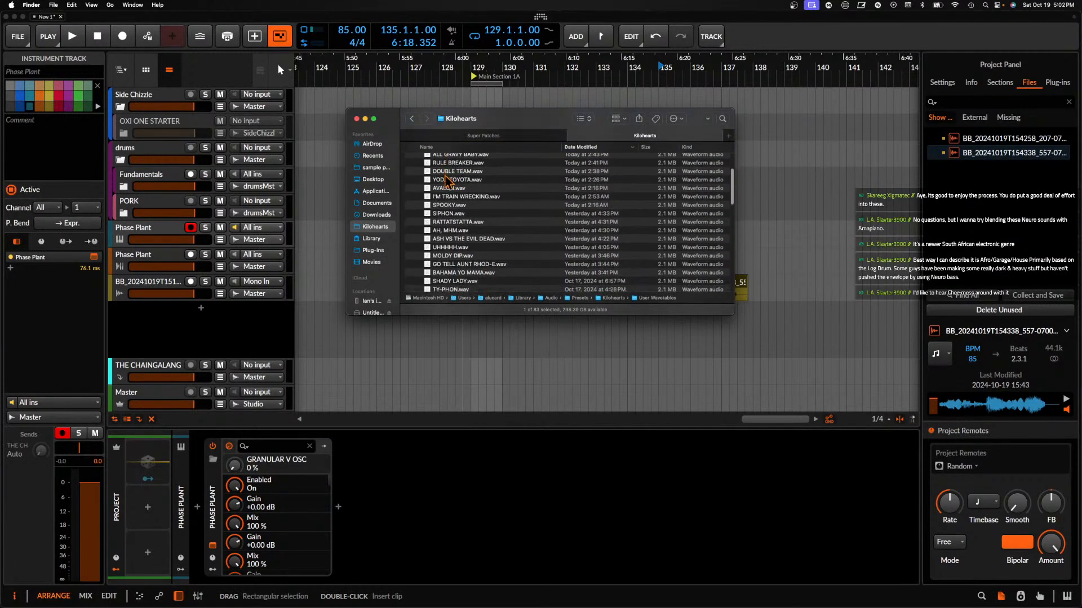
pyautogui.scroll(5, 447, 182)
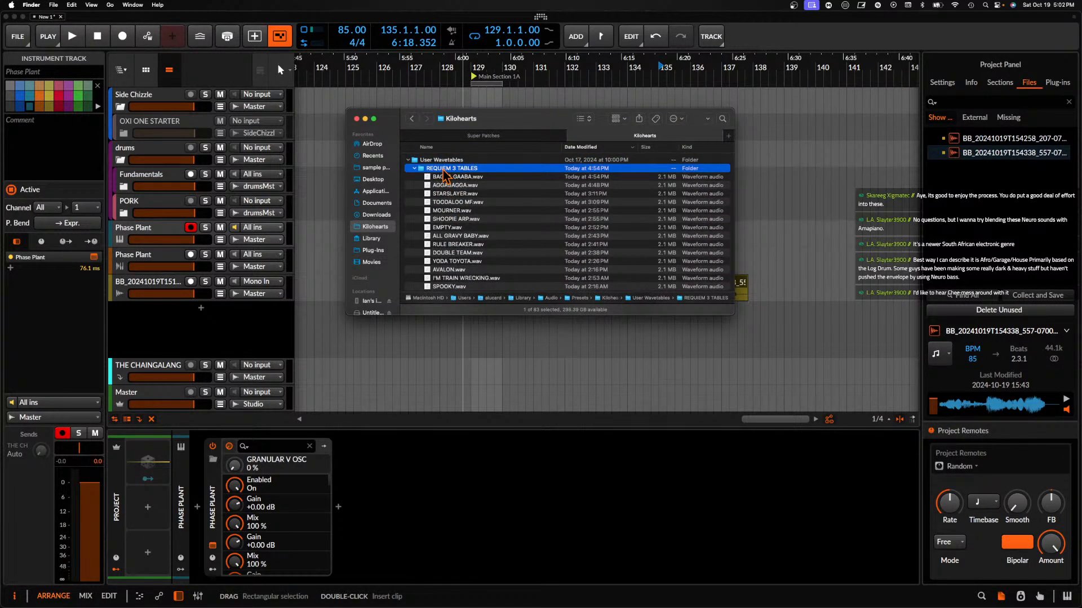
pyautogui.doubleClick(443, 170)
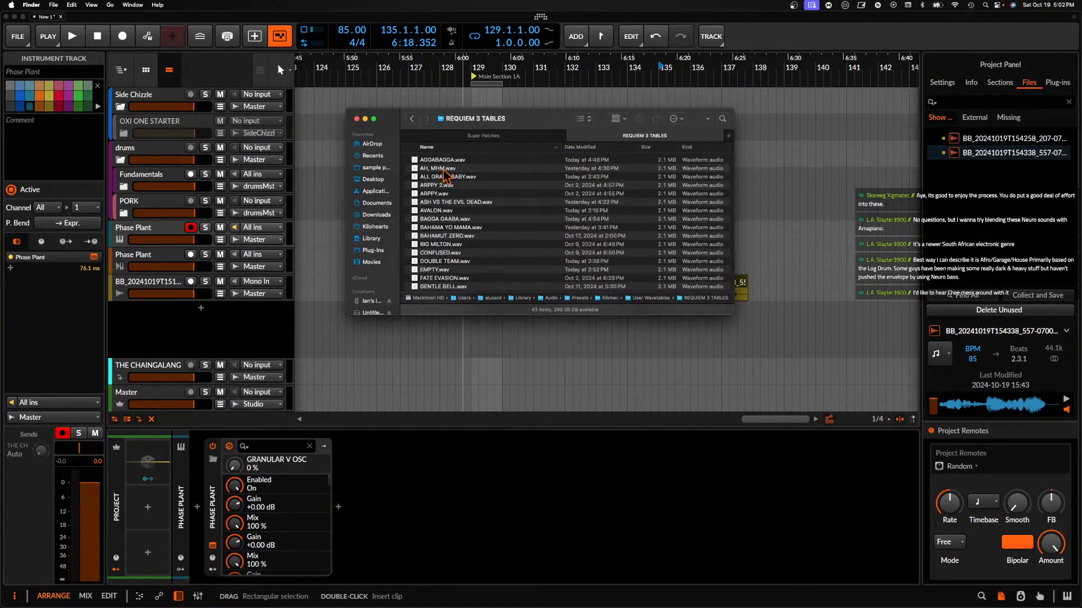
pyautogui.click(412, 118)
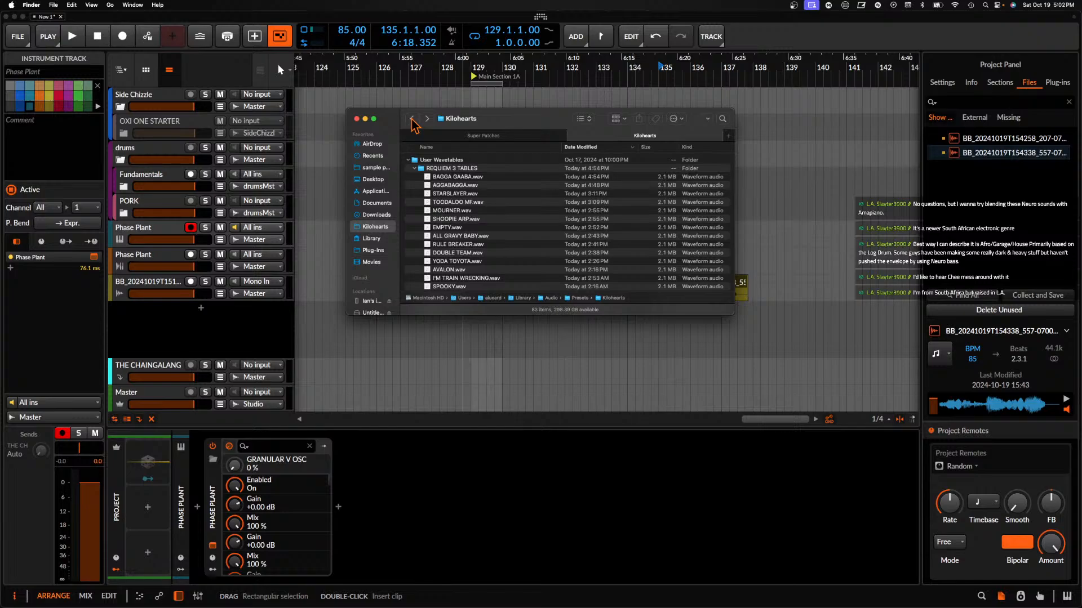
pyautogui.click(415, 169)
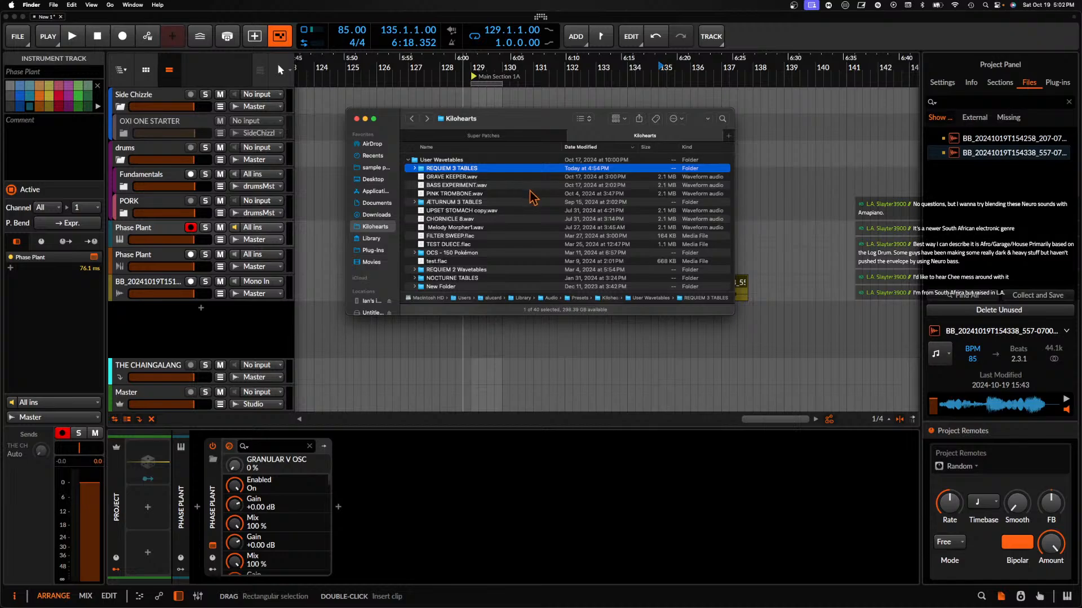
# Move BASS EXPERIMENT.wav, PINK TROMBONE.wav, Melody Morpher1.wav, FILTER SWEEP.flac and TEST DUECE.flac into REQUIEM 3 TABLES, stopping the replacement of GRAVE KEEPER.wav
pyautogui.moveTo(532, 196); pyautogui.dragTo(527, 177)
pyautogui.moveTo(458, 176); pyautogui.dragTo(455, 170)
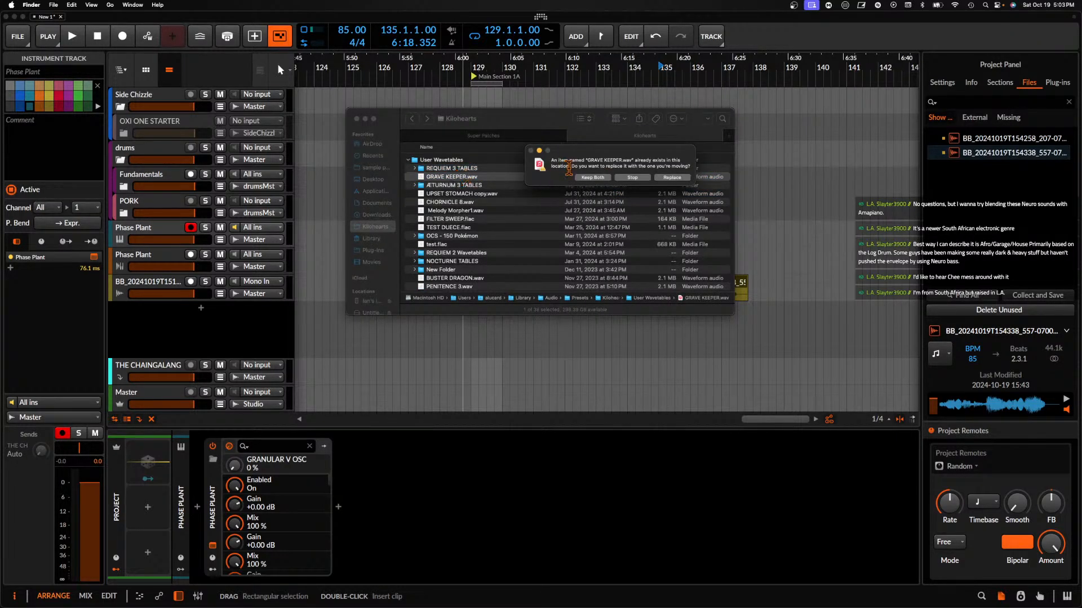
pyautogui.click(628, 179)
pyautogui.moveTo(499, 208); pyautogui.dragTo(450, 172)
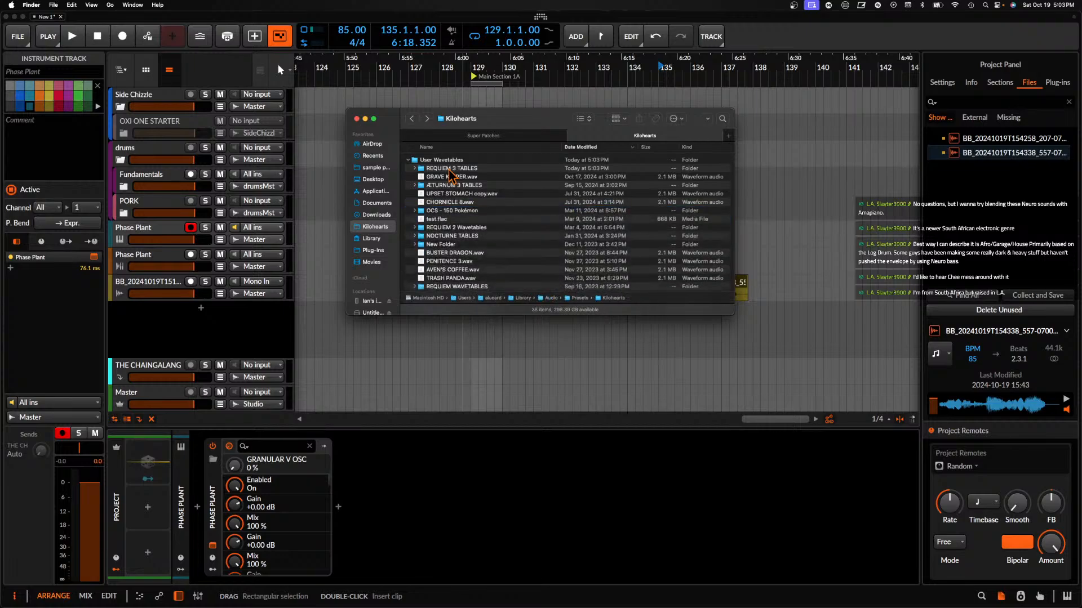
# Move CHORNICLE 8.wav and UPSET STOMACH copy.wav from User Wavetables into the REQUIEM 3 TABLES folder
pyautogui.scroll(-5, 458, 238)
pyautogui.scroll(-10, 458, 232)
pyautogui.scroll(15, 459, 238)
pyautogui.click(454, 203)
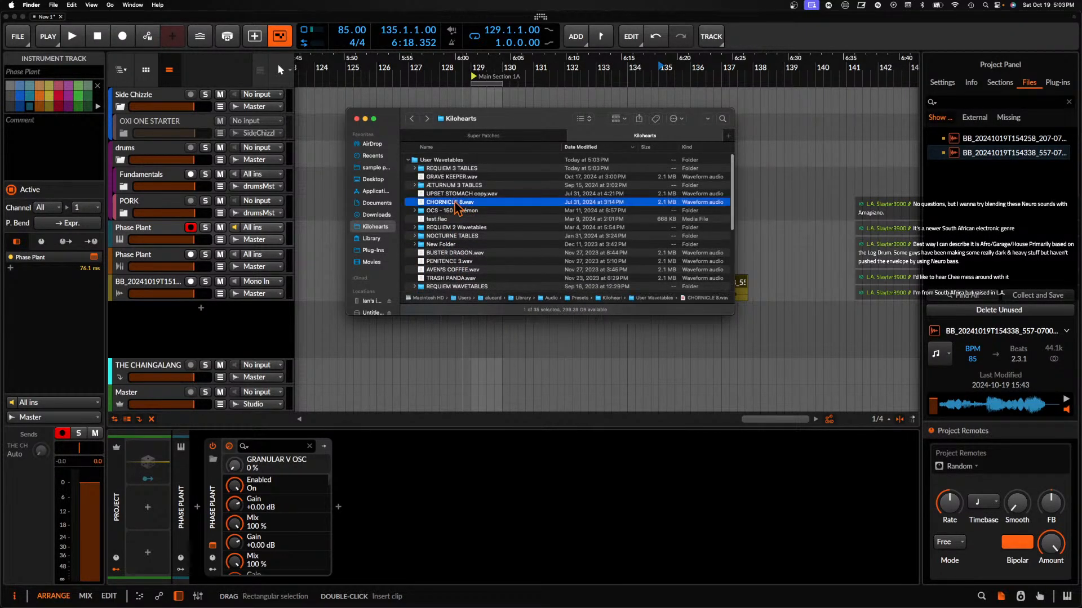
pyautogui.moveTo(447, 205); pyautogui.dragTo(446, 169)
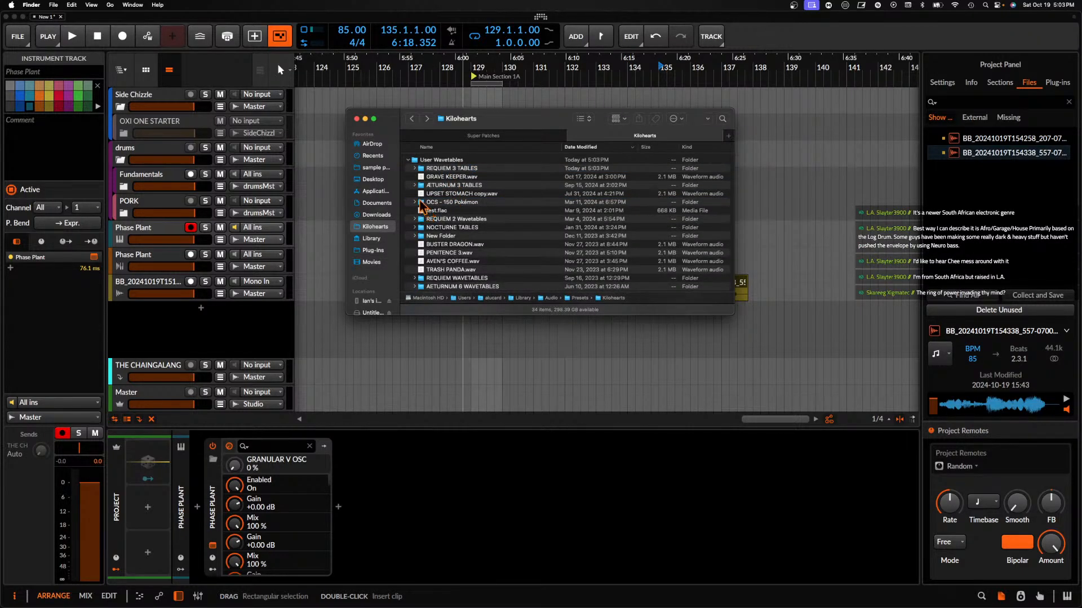
pyautogui.moveTo(443, 195); pyautogui.dragTo(449, 169)
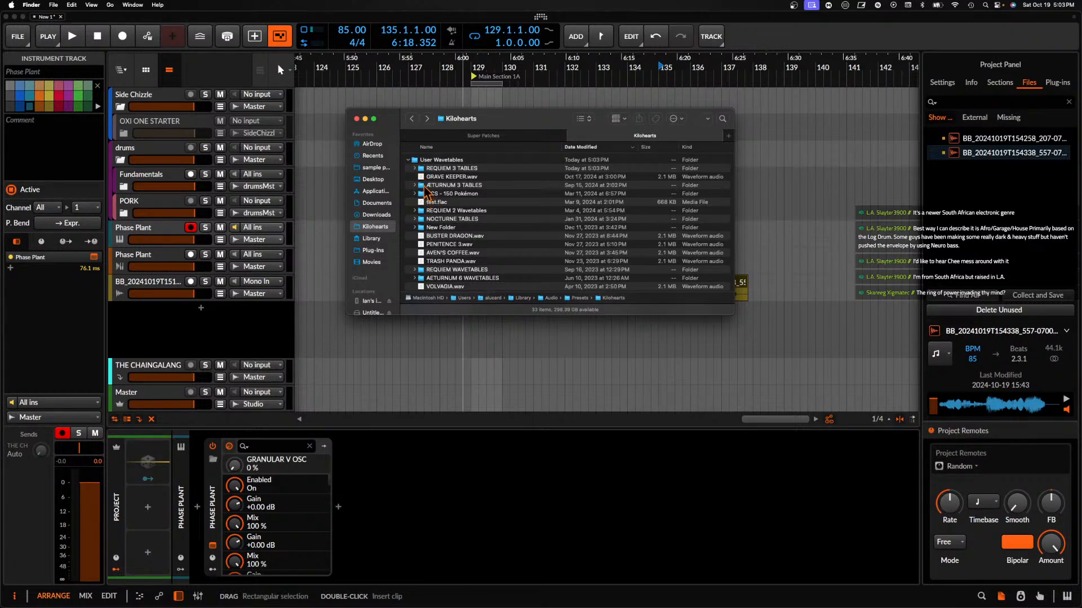
# Open the REQUIEM 3 TABLES folder and review its complete list of wavetable files
pyautogui.click(421, 169)
pyautogui.press('Right')
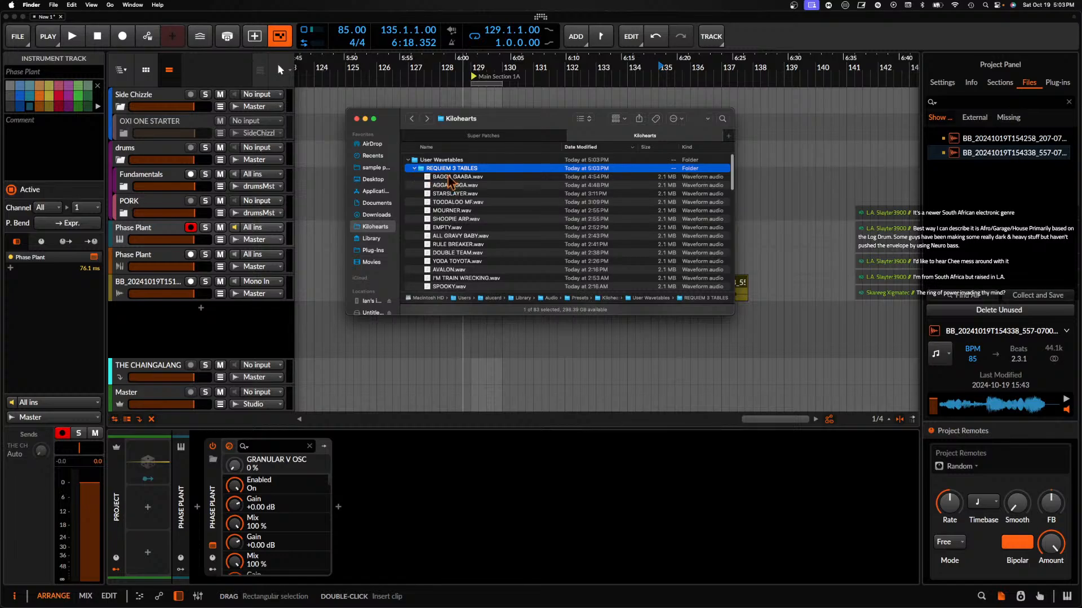
pyautogui.scroll(-10, 449, 179)
pyautogui.scroll(10, 449, 179)
pyautogui.doubleClick(446, 169)
pyautogui.scroll(-10, 493, 237)
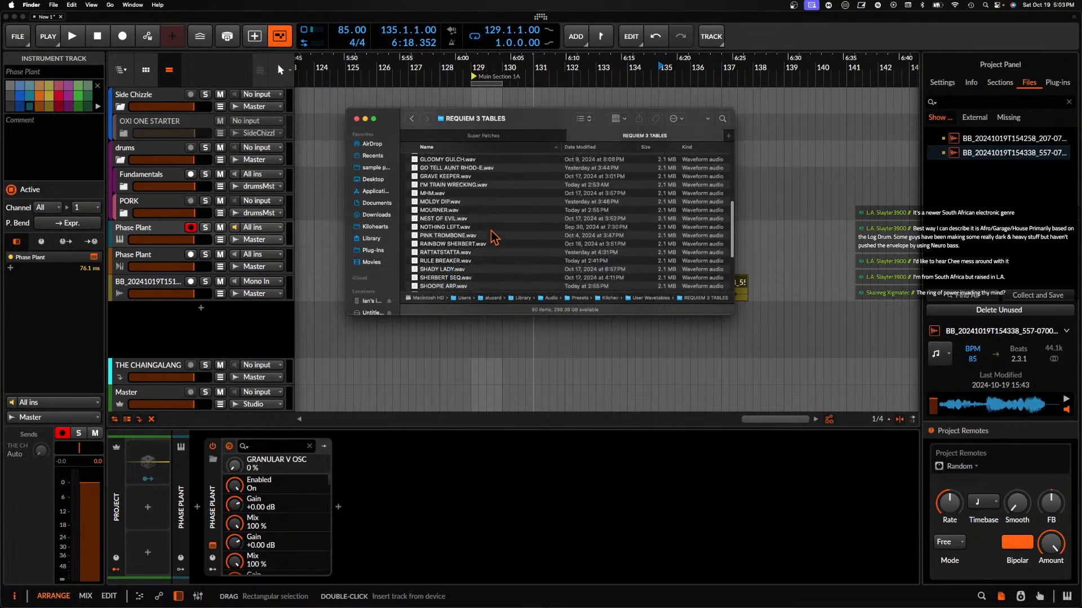
pyautogui.scroll(5, 492, 237)
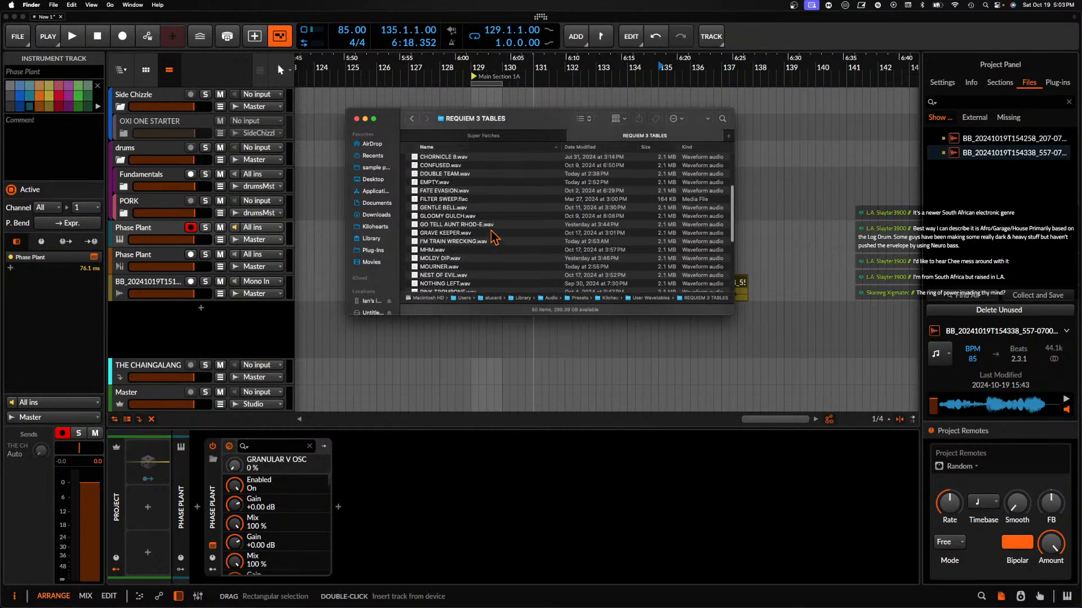
pyautogui.scroll(4, 493, 237)
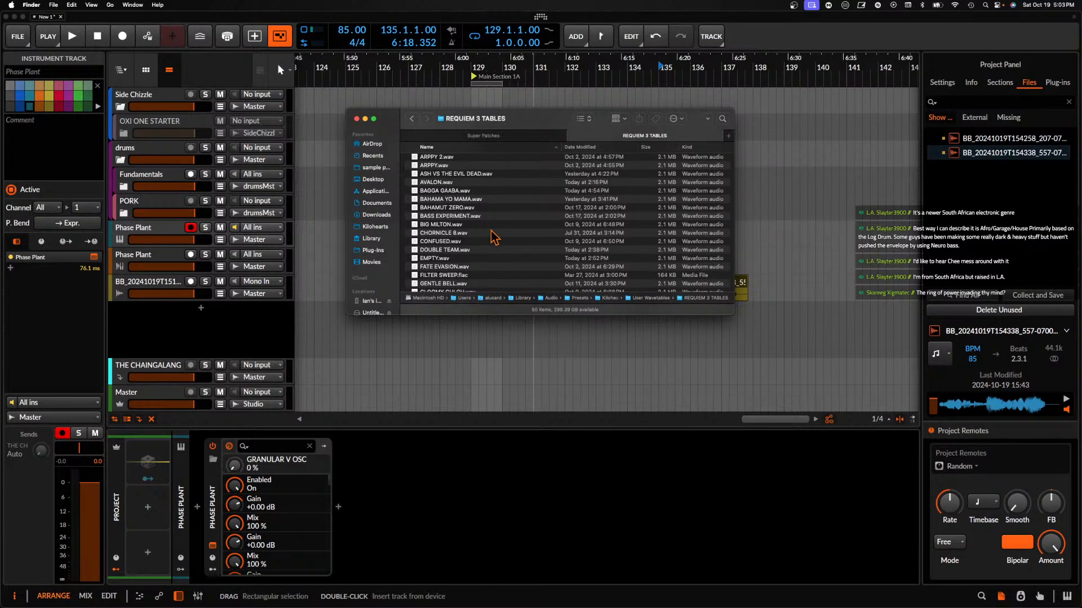
pyautogui.scroll(2, 491, 237)
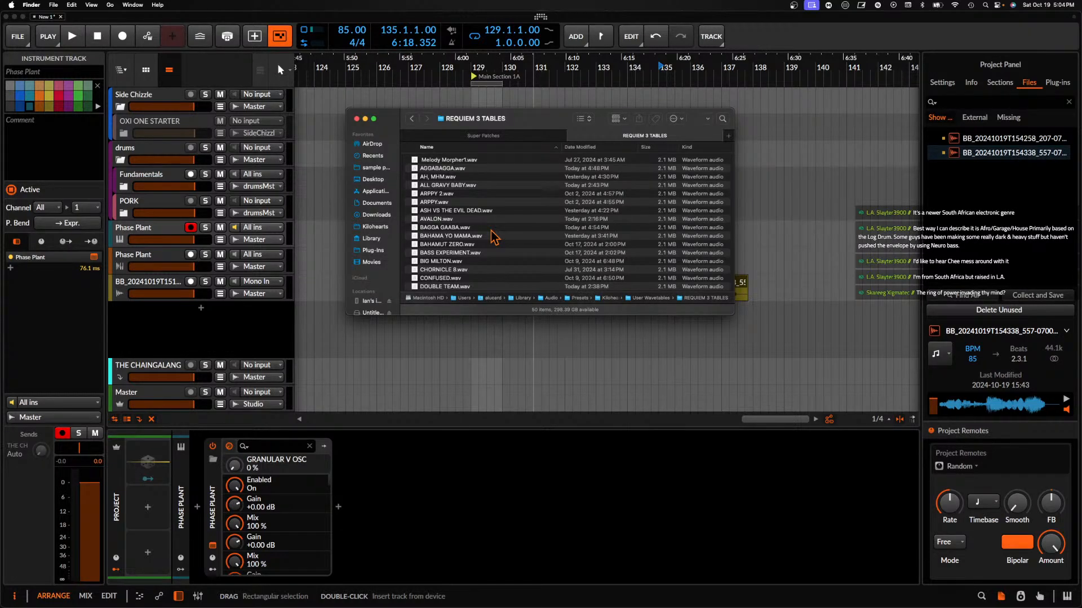
# Return to the Kilohearts folder, collapse REQUIEM 3 TABLES, skim the remaining wavetable folders and collapse User Wavetables
pyautogui.click(412, 119)
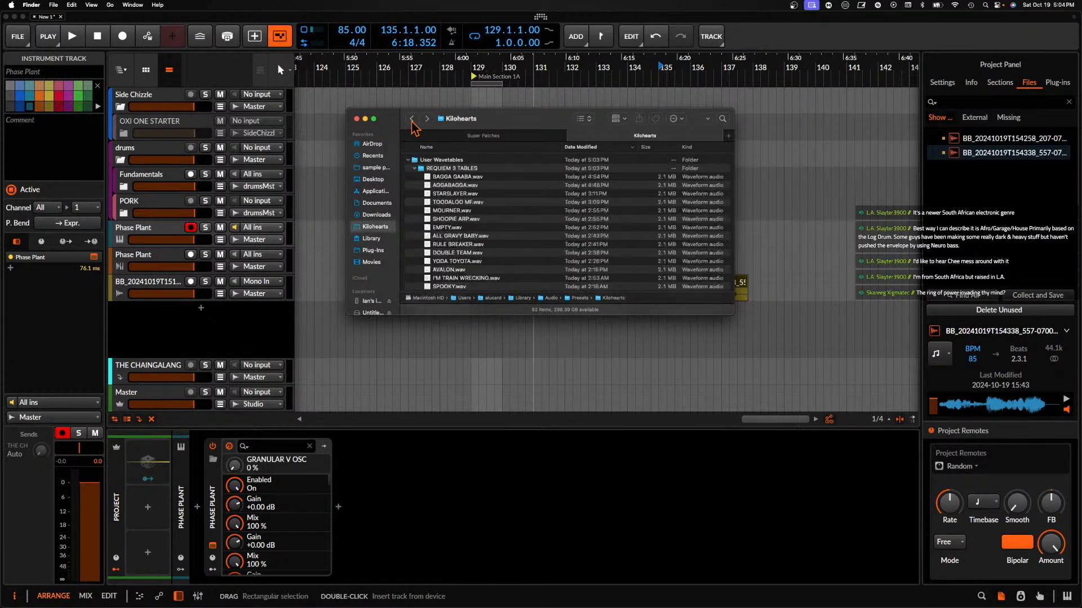
pyautogui.click(415, 170)
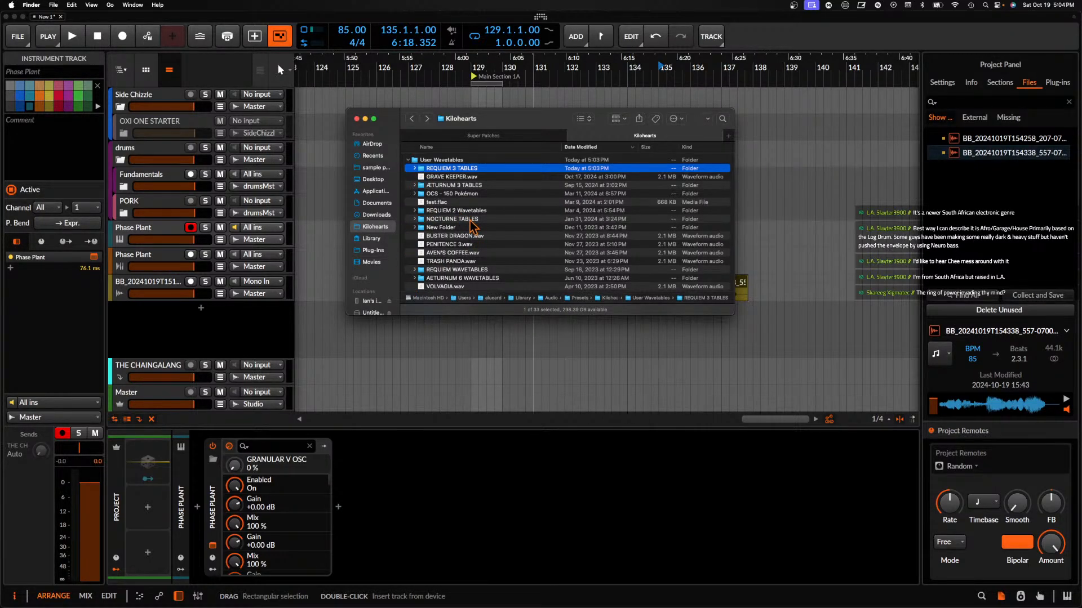
pyautogui.scroll(-5, 470, 229)
pyautogui.scroll(5, 450, 192)
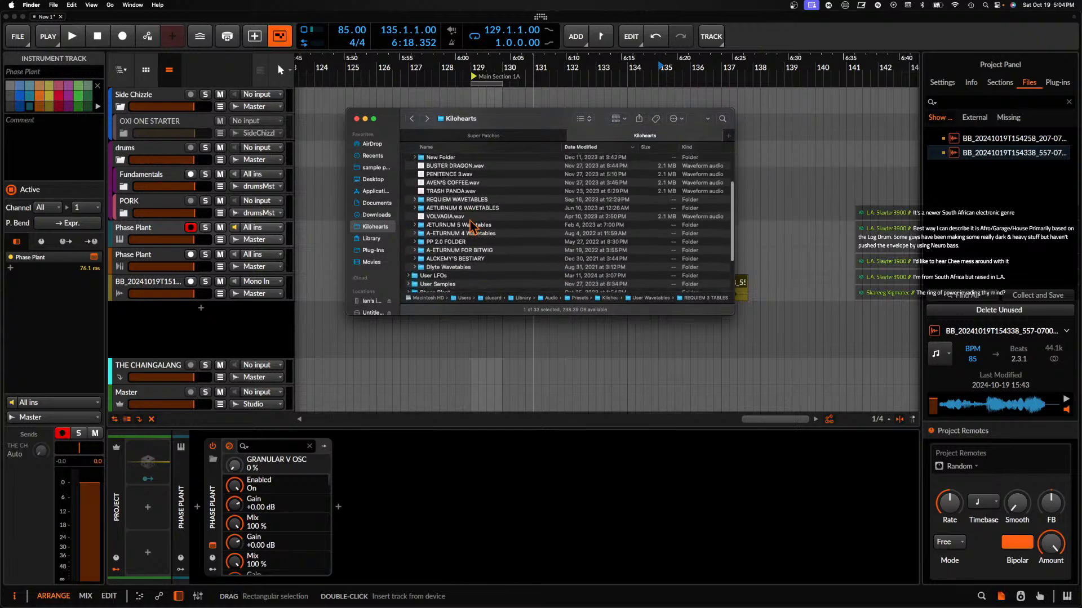
pyautogui.click(408, 160)
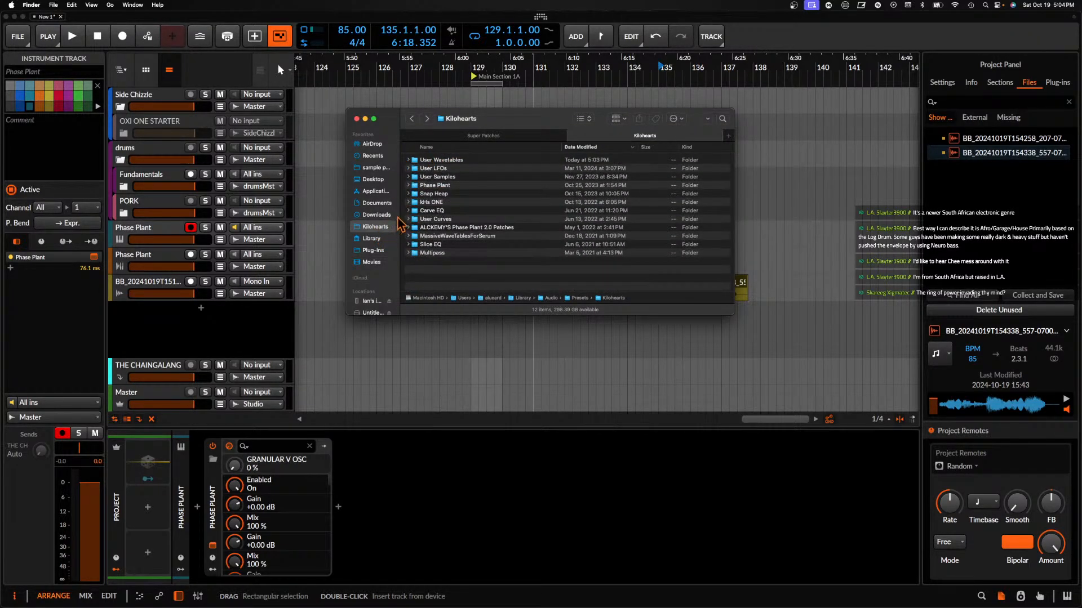
# Open the sample pack folder and look through the Rolling Sampler and Requiem 3 C samples folders, collapsing both
pyautogui.click(377, 167)
pyautogui.click(411, 160)
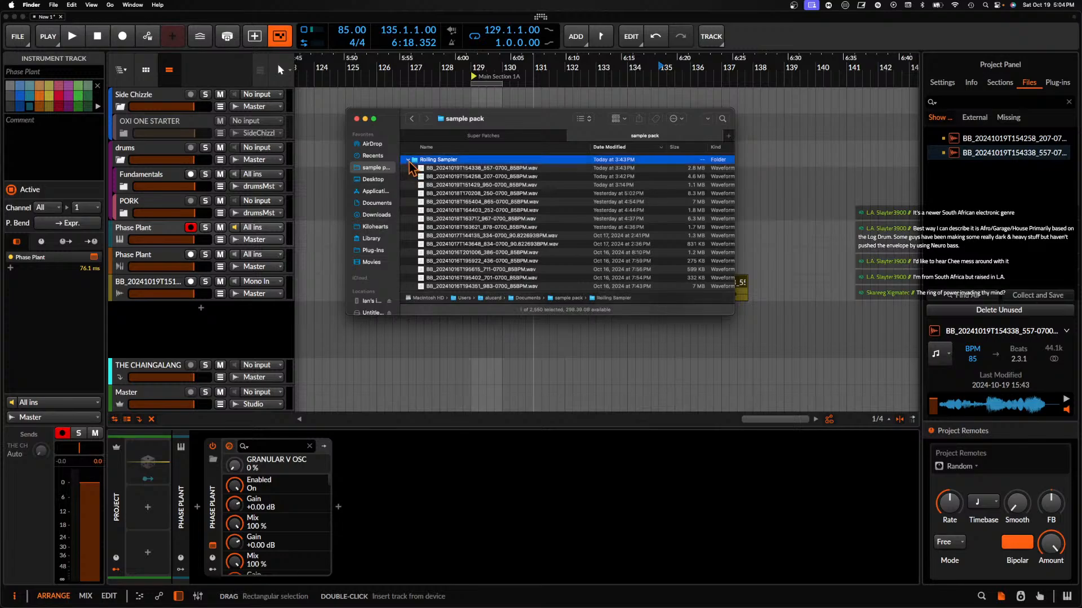
pyautogui.click(412, 168)
pyautogui.click(408, 168)
pyautogui.scroll(-10, 451, 183)
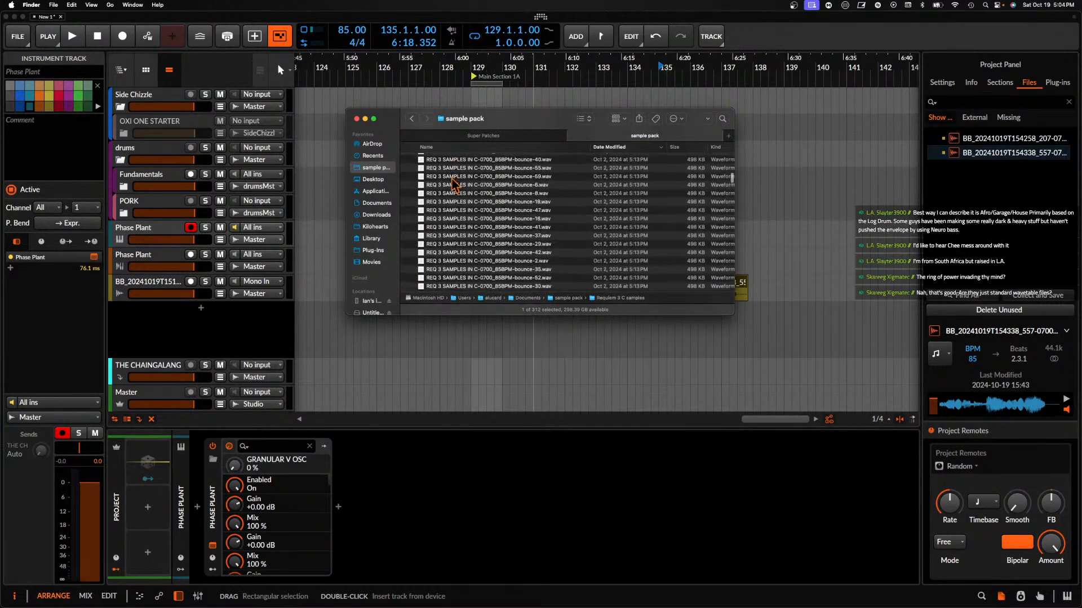
pyautogui.scroll(-10, 453, 186)
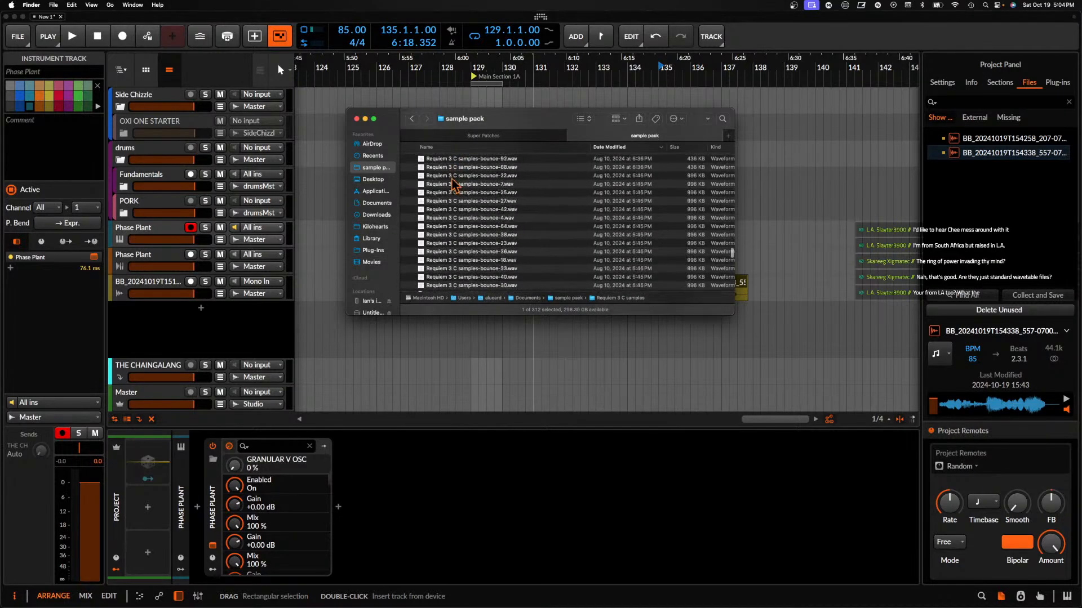
pyautogui.scroll(-10, 453, 183)
pyautogui.scroll(20, 453, 183)
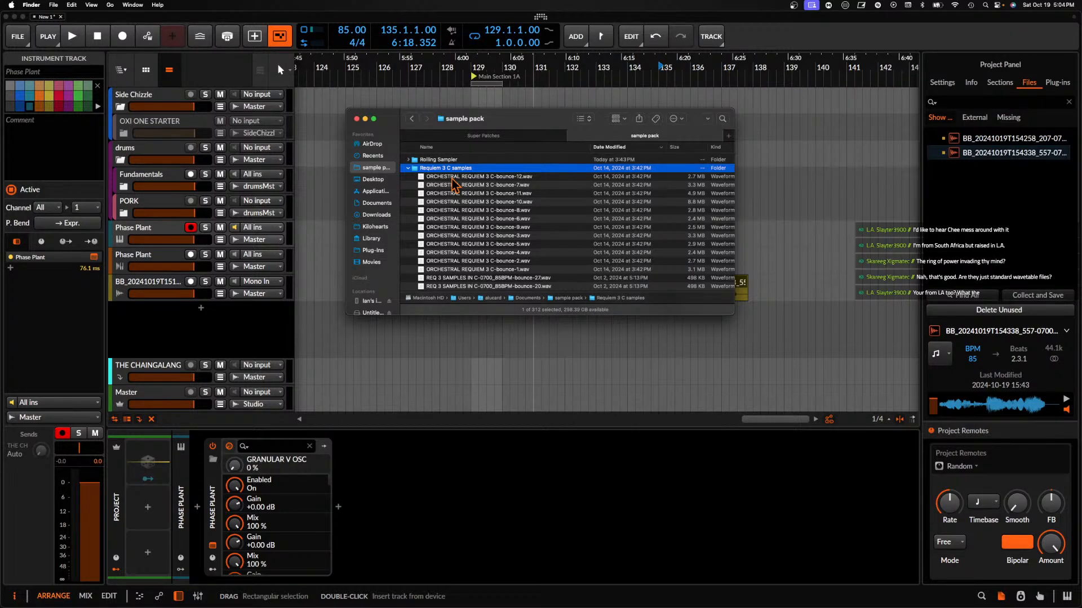
pyautogui.click(408, 168)
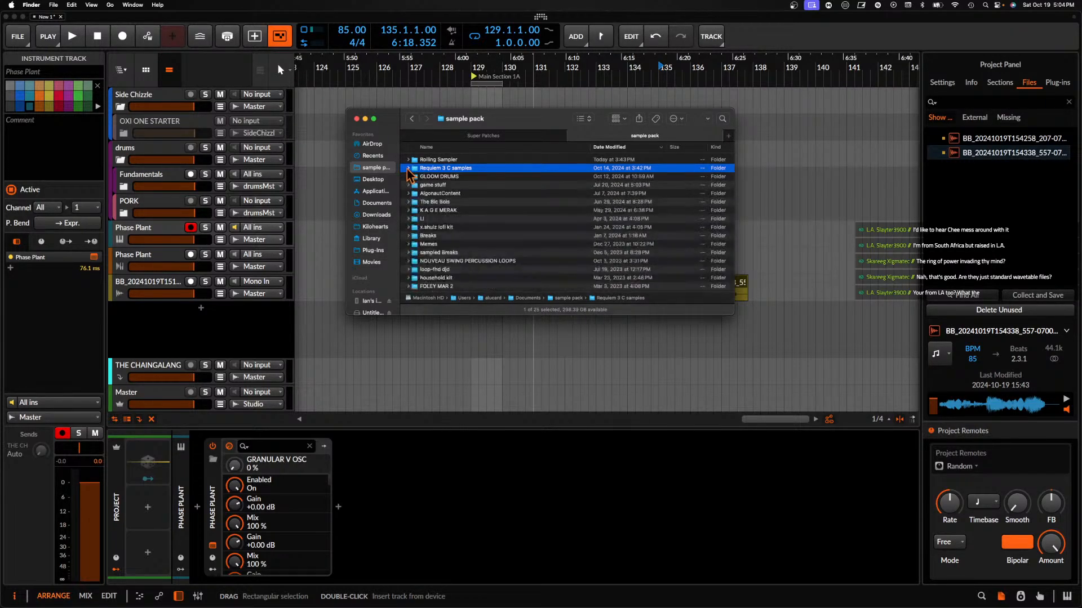
# Close the Finder window, switch back to the Phase Plant window in Bitwig Studio and close its preset browser
pyautogui.click(357, 119)
pyautogui.click(154, 235)
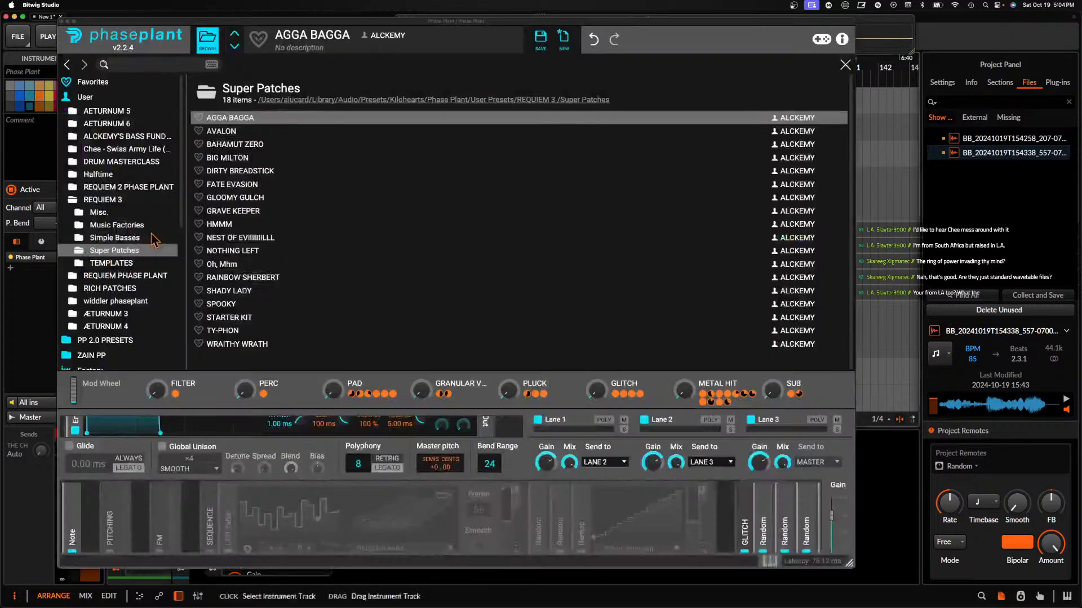
pyautogui.click(207, 40)
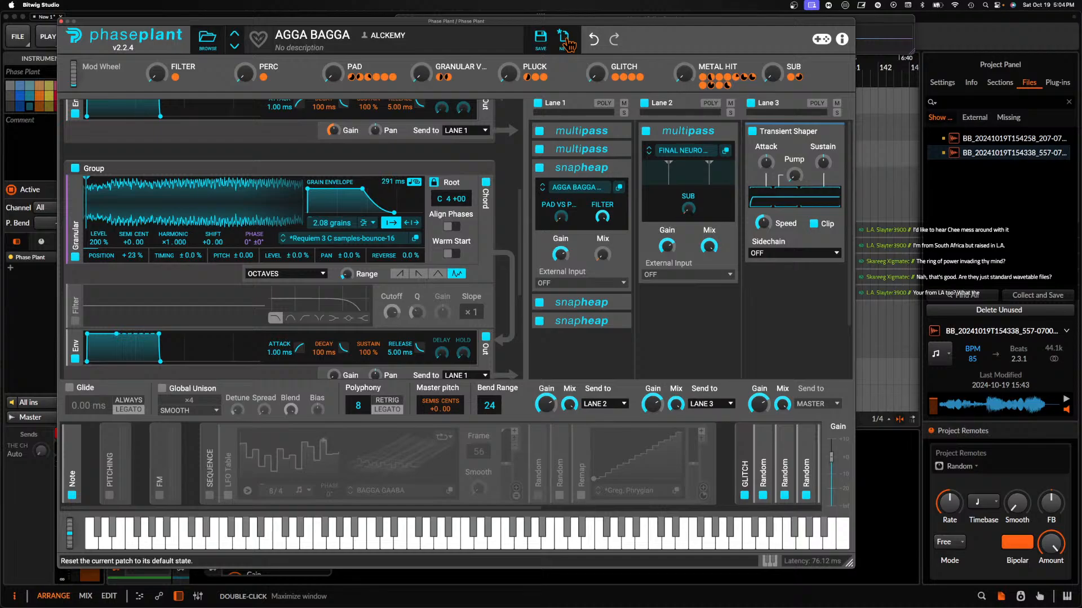
# Reset Phase Plant to a new default patch and add a Wavetable generator
pyautogui.click(565, 39)
pyautogui.click(162, 131)
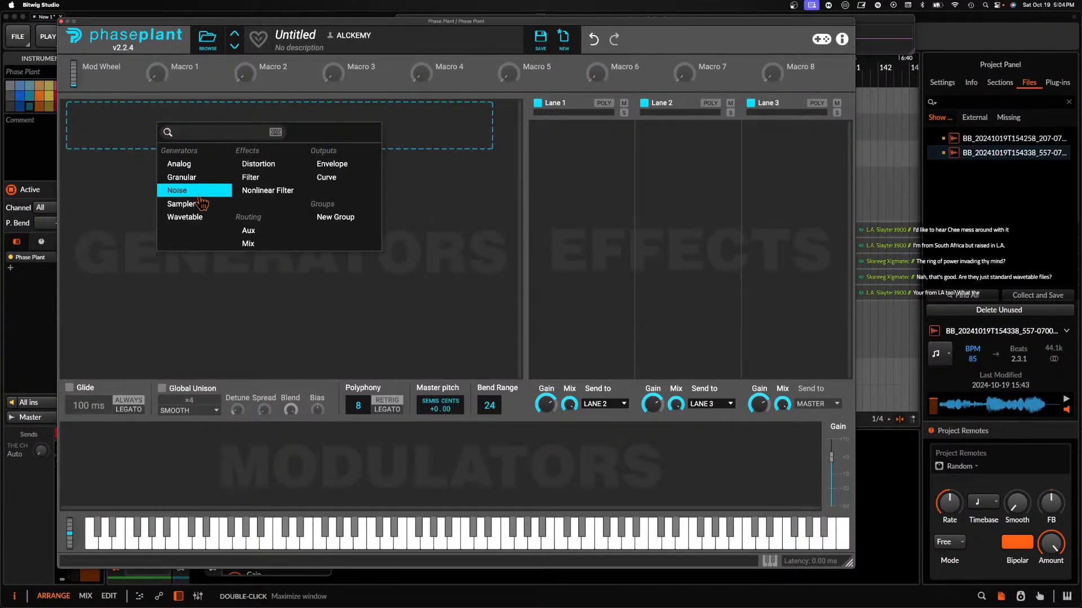
pyautogui.click(195, 217)
# Load the ALL GRAVY BABY wavetable from the user folder REQUIEM 3 TABLES and sweep its frame position to 210
pyautogui.click(318, 172)
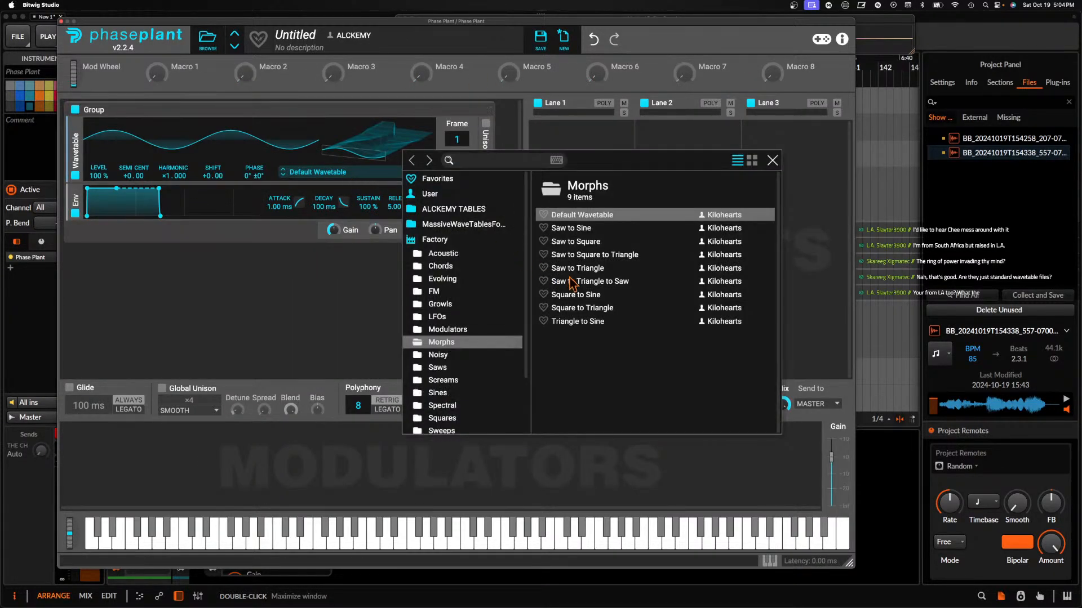
pyautogui.click(446, 195)
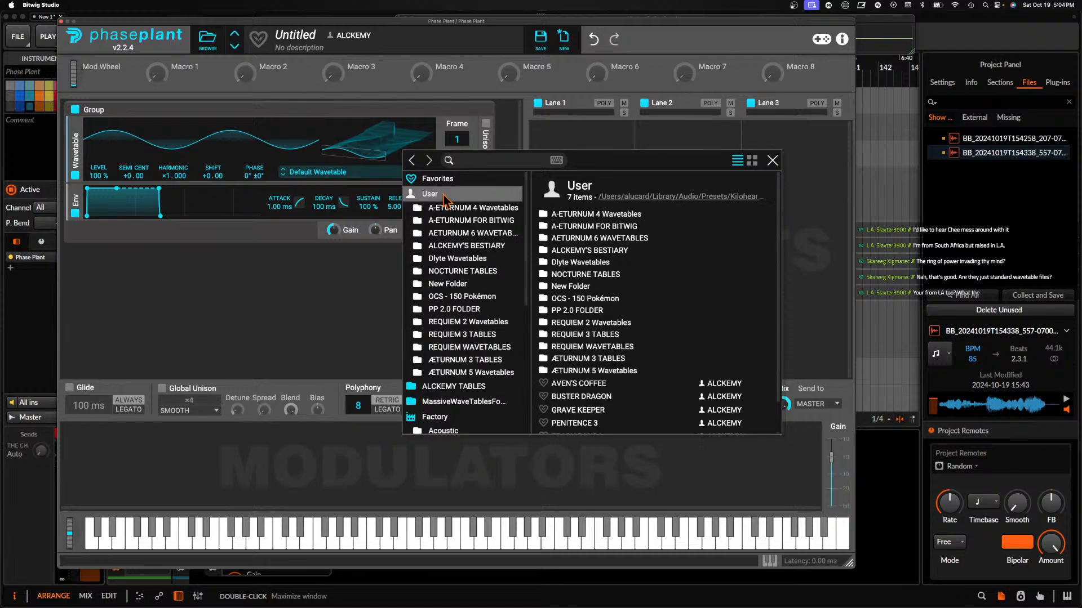
pyautogui.click(478, 337)
pyautogui.click(583, 256)
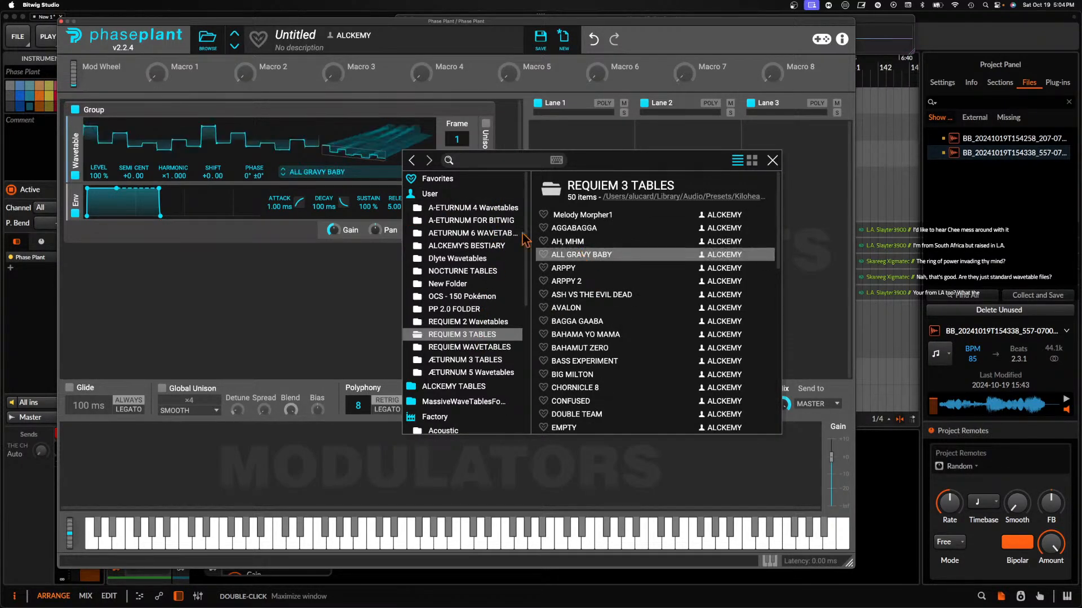
pyautogui.click(347, 147)
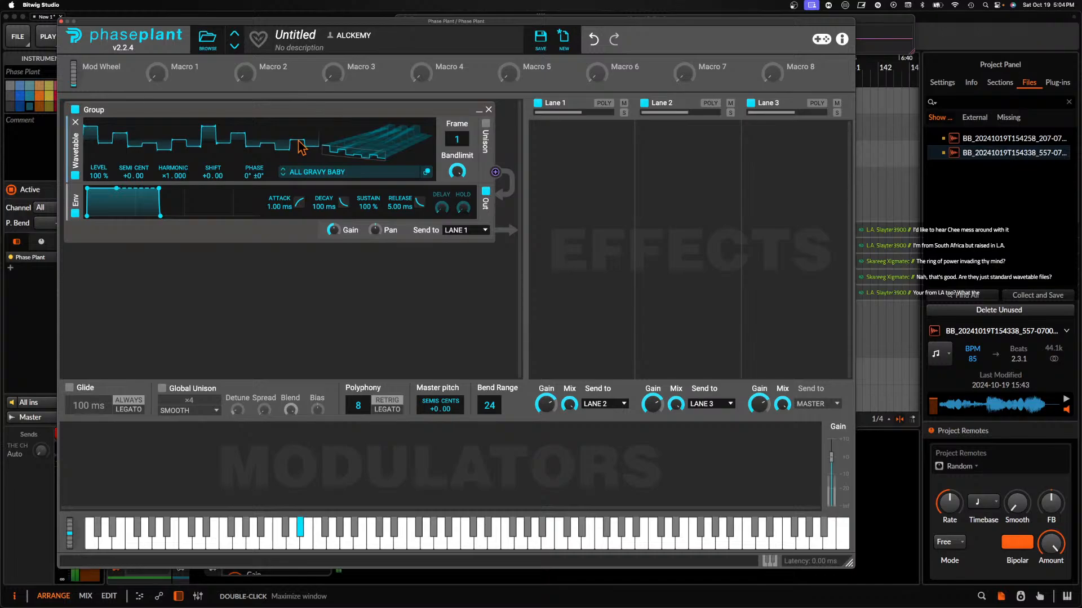
pyautogui.moveTo(407, 148); pyautogui.dragTo(383, 146)
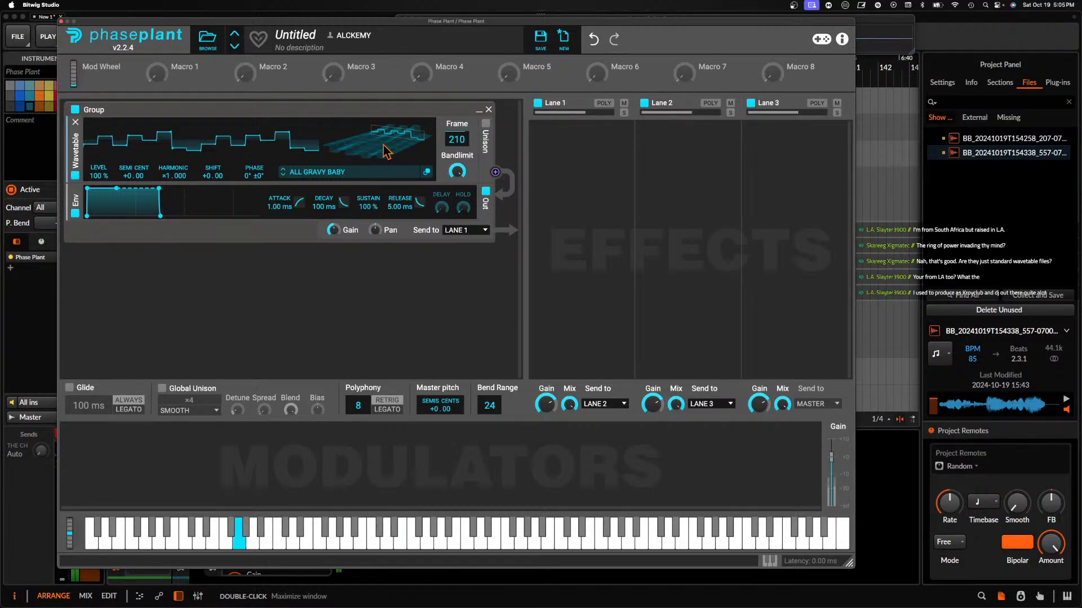
# Advance through the wavetables to ASH VS THE EVIL DEAD, sweeping the frame position to 106 along the way
pyautogui.click(283, 175)
pyautogui.moveTo(373, 153); pyautogui.dragTo(365, 124)
pyautogui.click(282, 175)
pyautogui.click(283, 175)
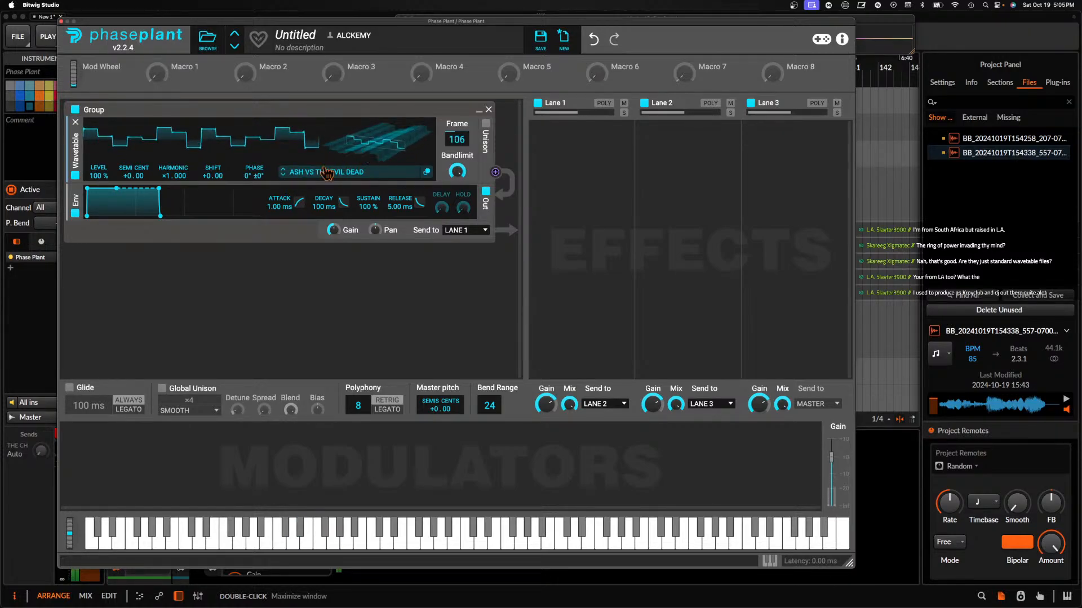
# Advance past AVALON to the BAGGA GAABA wavetable and sweep its frame position down to 1 and up to 249
pyautogui.click(283, 175)
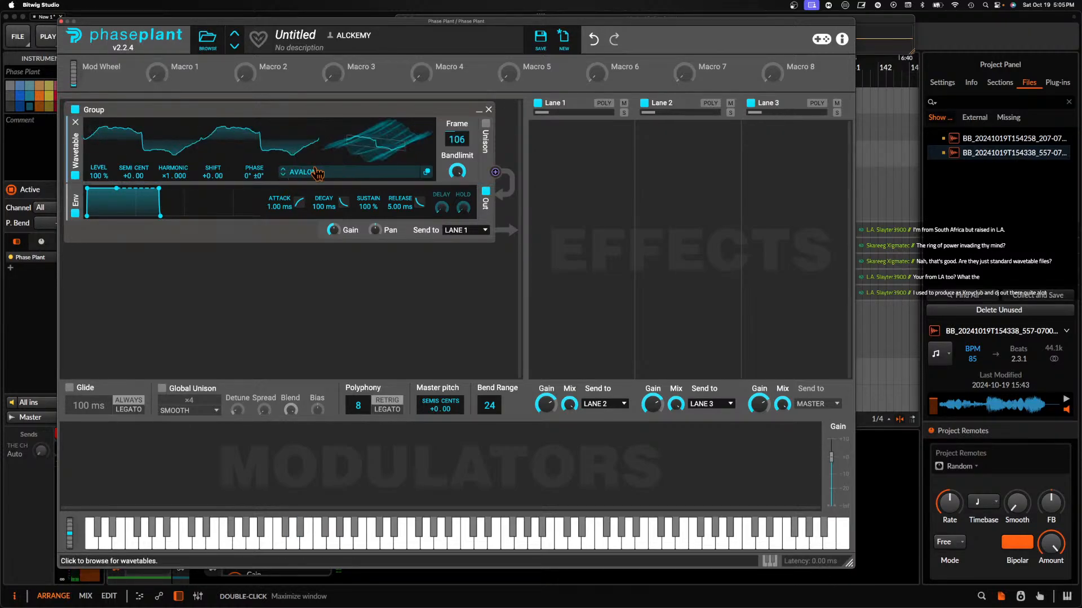
pyautogui.click(282, 175)
pyautogui.moveTo(365, 144)
pyautogui.mouseDown()
pyautogui.moveTo(365, 180)
pyautogui.moveTo(371, 149)
pyautogui.mouseUp()
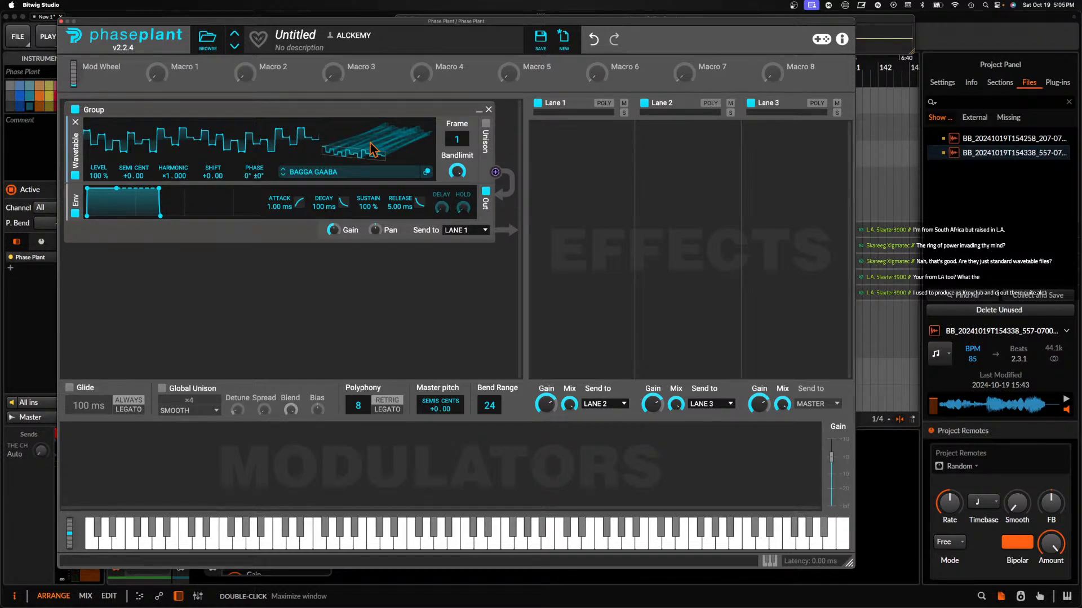
pyautogui.moveTo(373, 149)
pyautogui.mouseDown()
pyautogui.moveTo(376, 116)
pyautogui.moveTo(377, 148)
pyautogui.mouseUp()
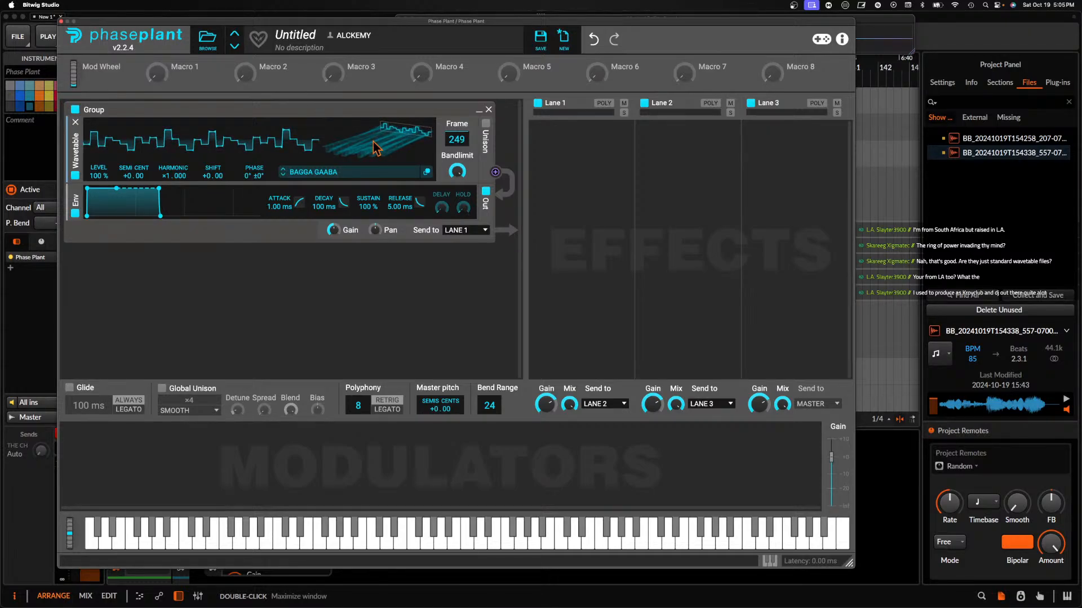
# Load the BAHAMA YO MAMA wavetable, turn its Bandlimit all the way down and sweep the frame position to 177
pyautogui.click(283, 174)
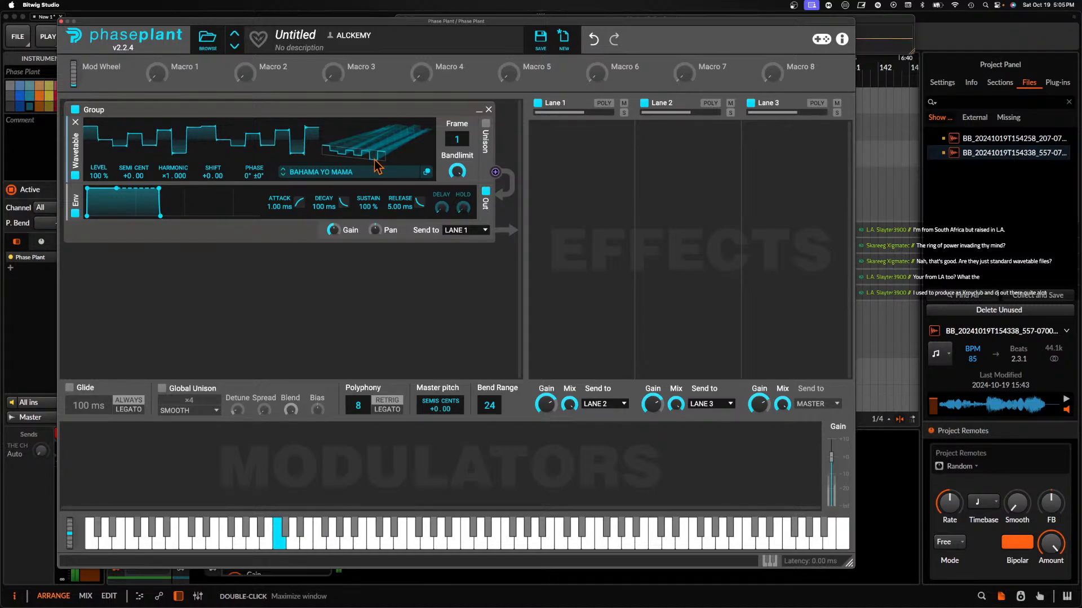
pyautogui.moveTo(457, 171); pyautogui.dragTo(457, 243)
pyautogui.moveTo(375, 140); pyautogui.dragTo(374, 84)
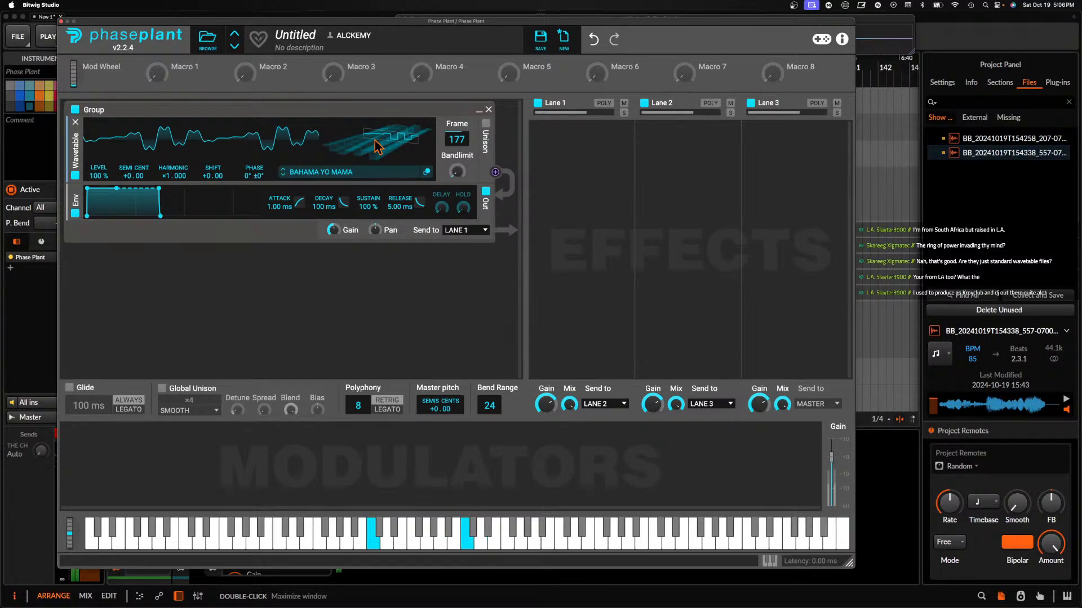
# Open BAHAMA YO MAMA in the Wavetable Editor and brush freehand curves over the first part of frame 1
pyautogui.click(427, 172)
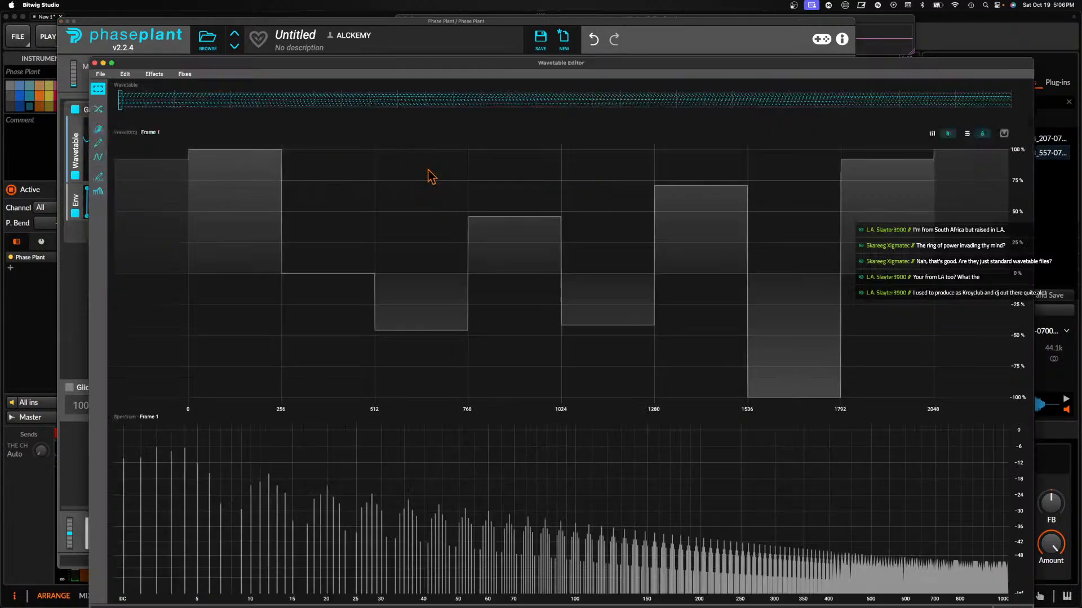
pyautogui.click(97, 142)
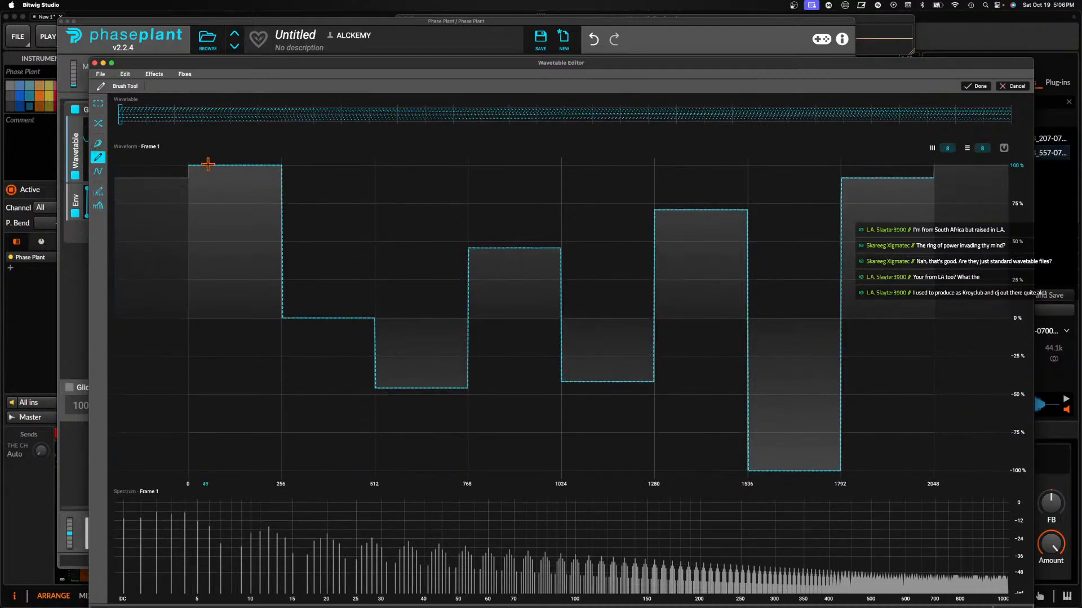
pyautogui.moveTo(193, 167)
pyautogui.mouseDown()
pyautogui.moveTo(370, 177)
pyautogui.moveTo(614, 406)
pyautogui.moveTo(663, 345)
pyautogui.moveTo(654, 314)
pyautogui.mouseUp()
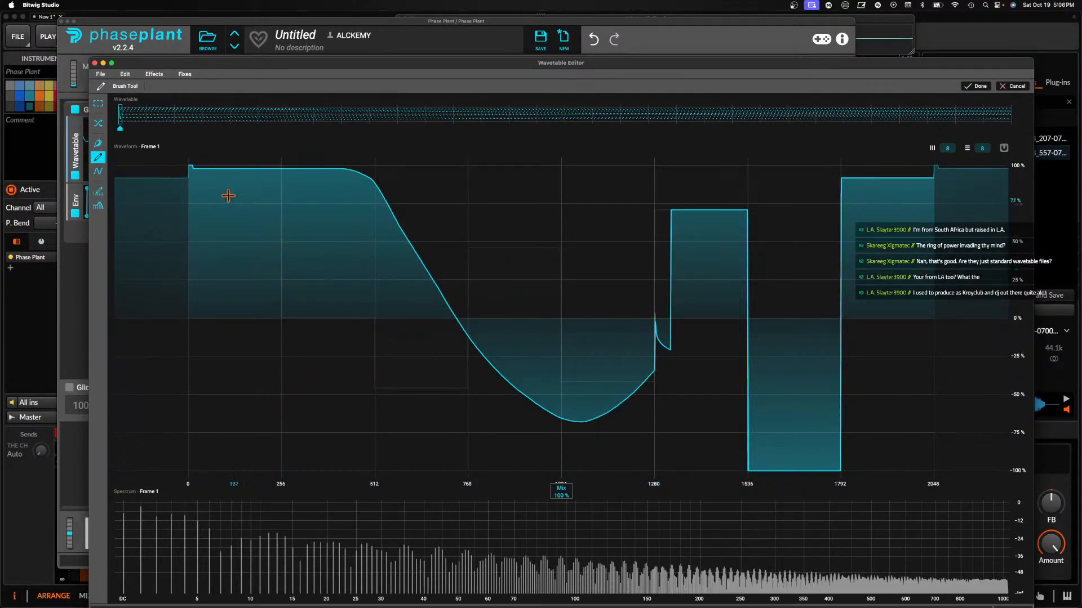
pyautogui.moveTo(191, 314)
pyautogui.mouseDown()
pyautogui.moveTo(231, 261)
pyautogui.moveTo(376, 172)
pyautogui.moveTo(467, 228)
pyautogui.moveTo(561, 321)
pyautogui.mouseUp()
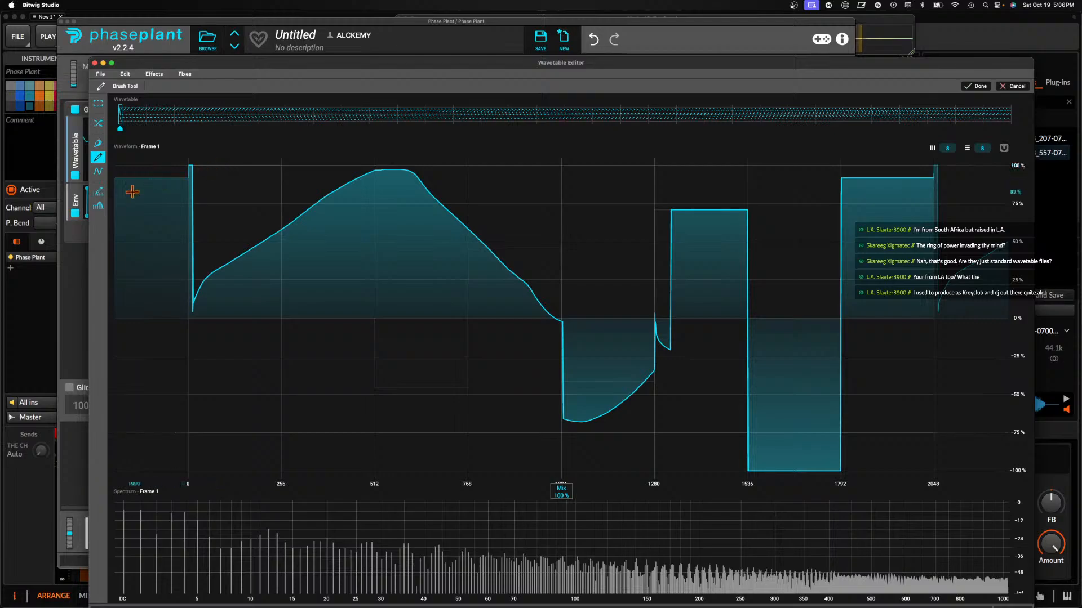
# Replace frame 1 with the Pen Tool's triangle shape and bend its rising slope into a convex curve
pyautogui.click(98, 143)
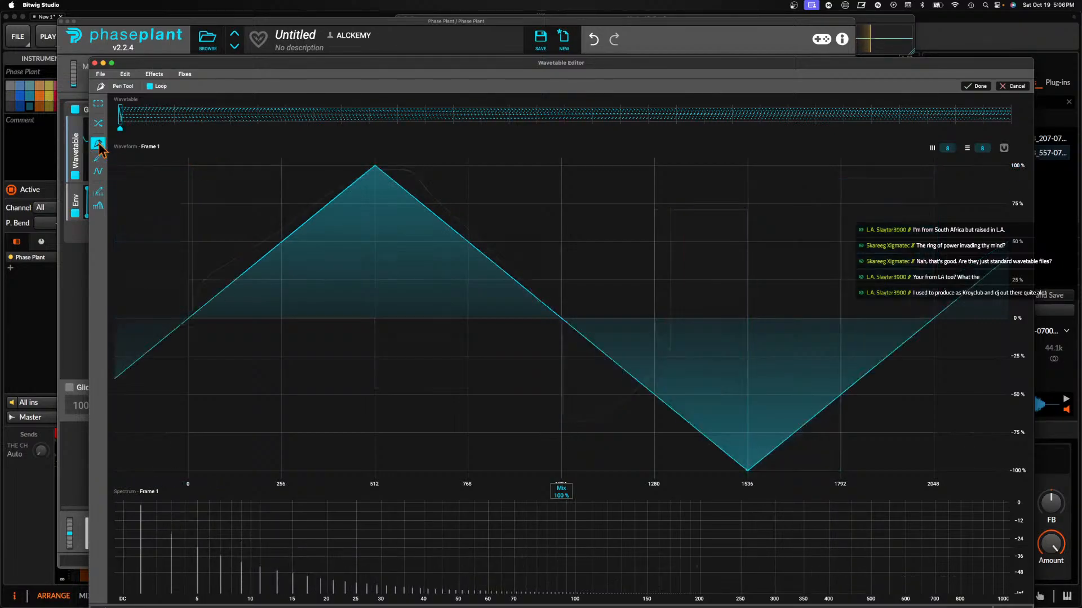
pyautogui.click(99, 158)
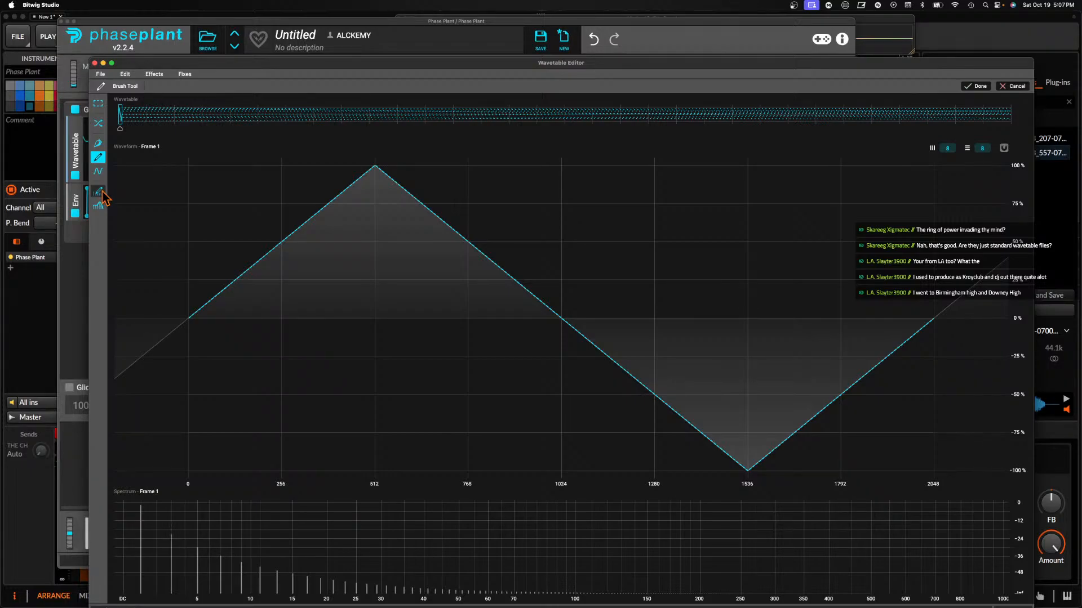
pyautogui.click(97, 143)
pyautogui.moveTo(123, 114); pyautogui.dragTo(119, 116)
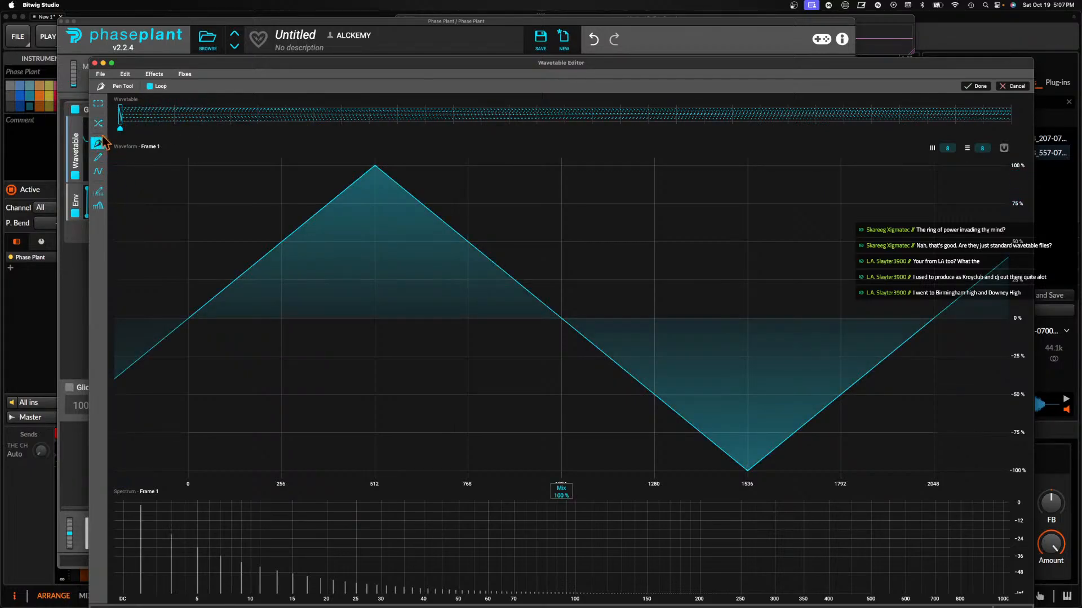
pyautogui.moveTo(193, 326)
pyautogui.mouseDown()
pyautogui.moveTo(346, 219)
pyautogui.moveTo(340, 295)
pyautogui.mouseUp()
# With the Brush Tool, draw a smooth hump over the first half of frame 1 and jagged spikes over the second half
pyautogui.click(98, 158)
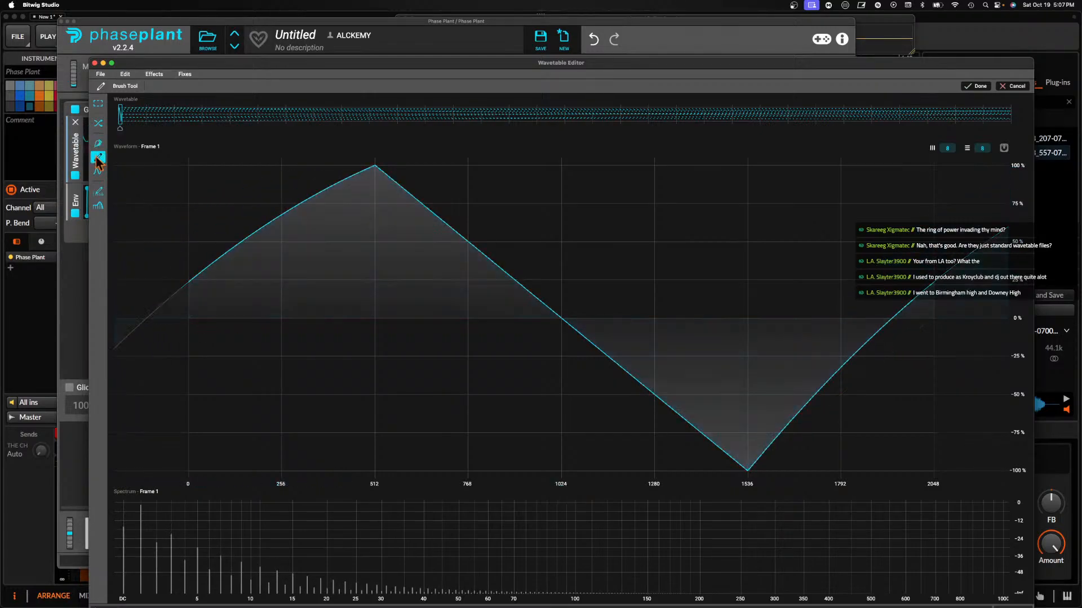
pyautogui.moveTo(190, 317)
pyautogui.mouseDown()
pyautogui.moveTo(289, 215)
pyautogui.moveTo(408, 166)
pyautogui.moveTo(509, 251)
pyautogui.moveTo(560, 317)
pyautogui.mouseUp()
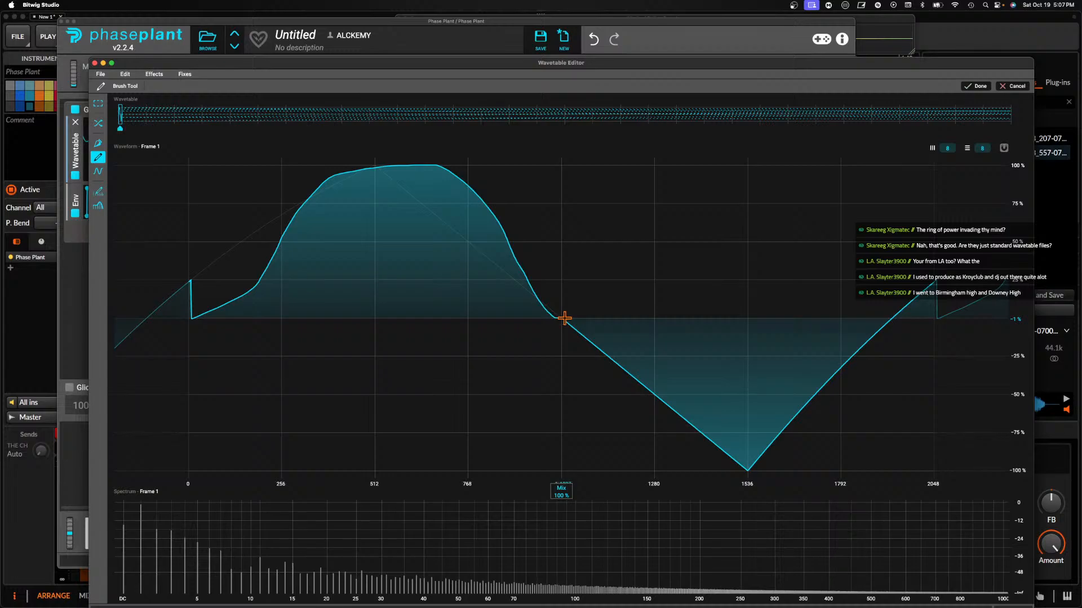
pyautogui.moveTo(563, 318)
pyautogui.mouseDown()
pyautogui.moveTo(574, 184)
pyautogui.moveTo(606, 297)
pyautogui.moveTo(630, 285)
pyautogui.moveTo(651, 374)
pyautogui.moveTo(749, 229)
pyautogui.moveTo(753, 432)
pyautogui.moveTo(772, 330)
pyautogui.moveTo(785, 437)
pyautogui.moveTo(854, 259)
pyautogui.moveTo(889, 386)
pyautogui.moveTo(918, 169)
pyautogui.moveTo(914, 231)
pyautogui.mouseUp()
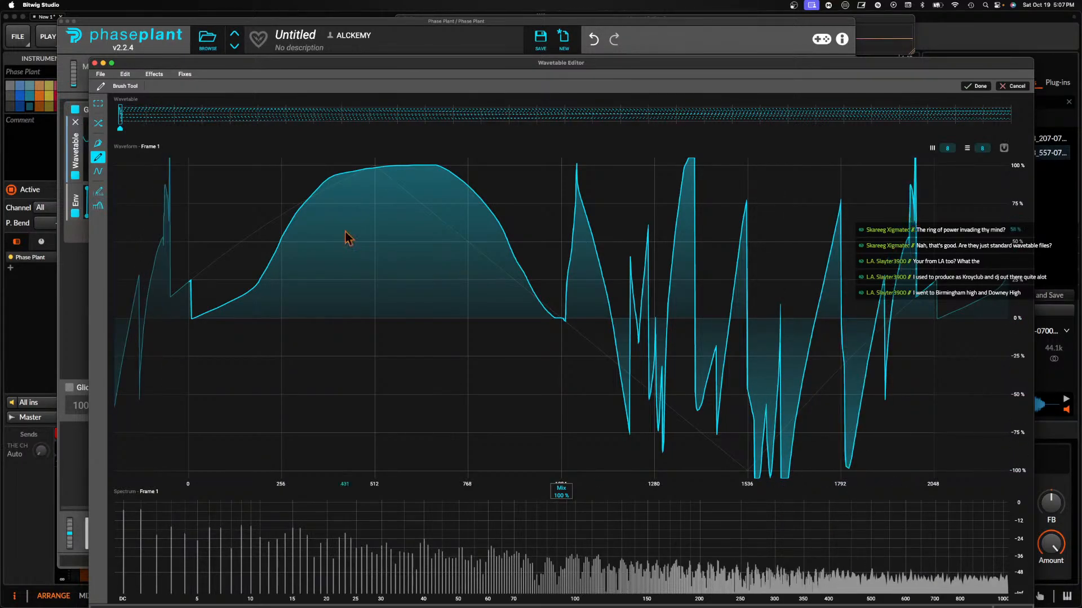
pyautogui.click(98, 105)
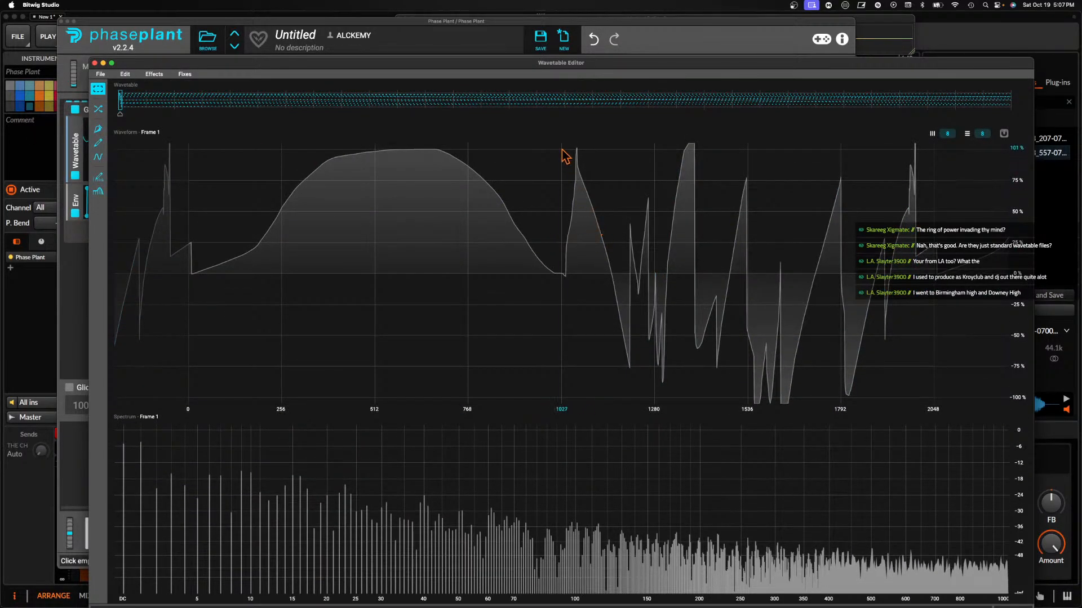
# Select samples 1024 to 2048 of frame 1, try the Self FM effect, and cancel it
pyautogui.moveTo(656, 184); pyautogui.dragTo(934, 233)
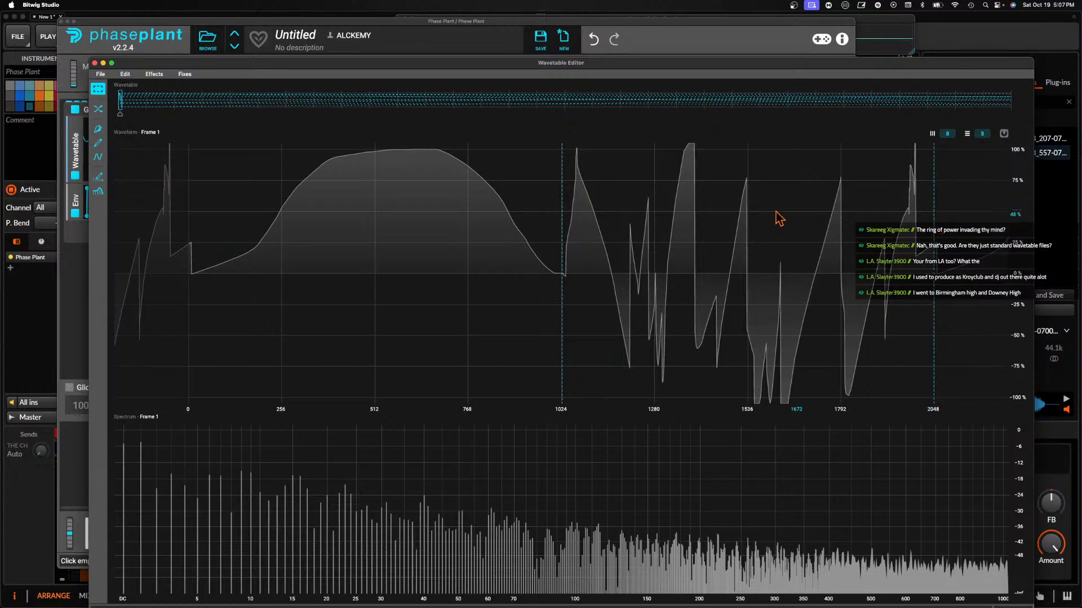
pyautogui.click(154, 73)
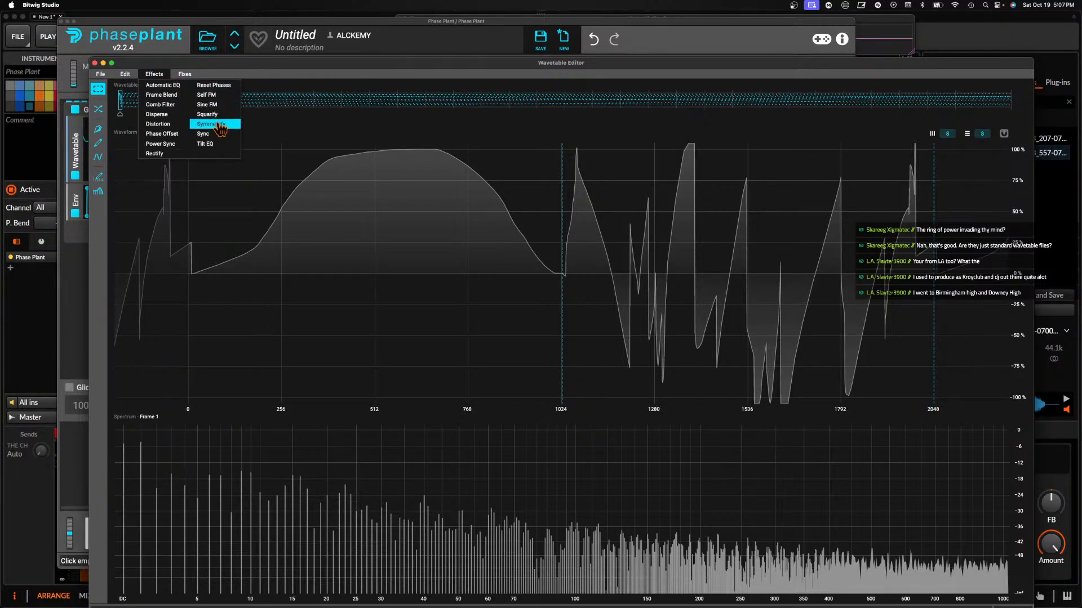
pyautogui.click(209, 95)
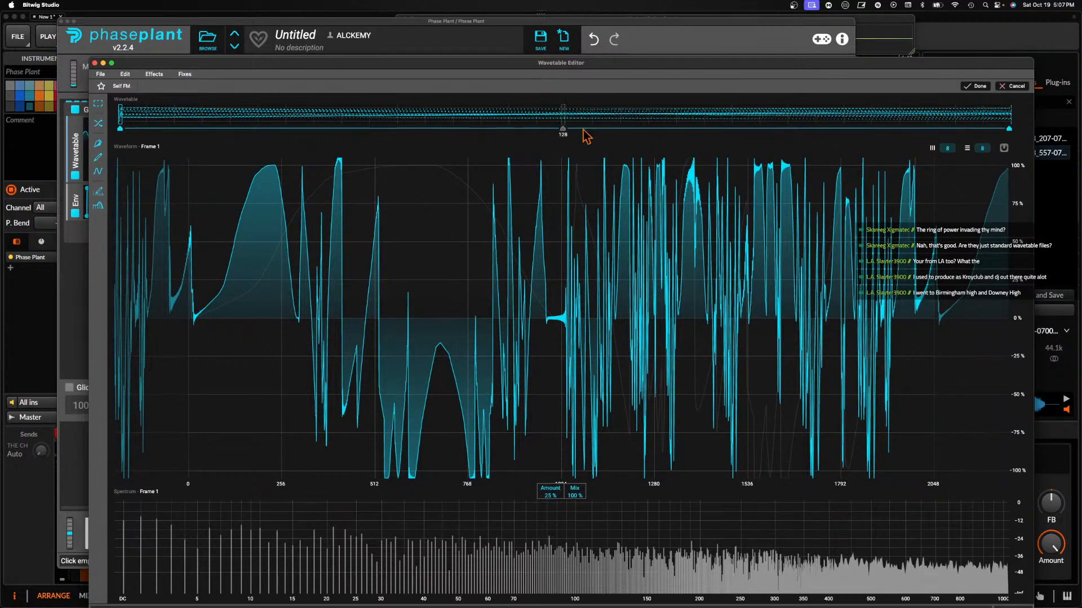
pyautogui.click(999, 87)
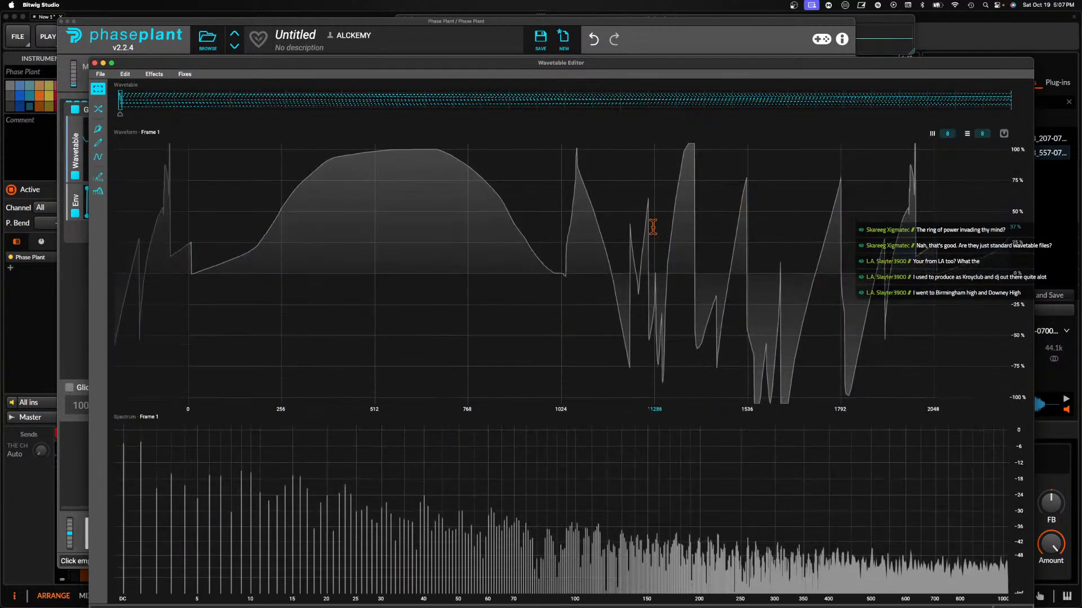
# Reselect samples 1024 to 2048 of frame 1 and look over the available wavetable effects
pyautogui.moveTo(563, 207); pyautogui.dragTo(938, 202)
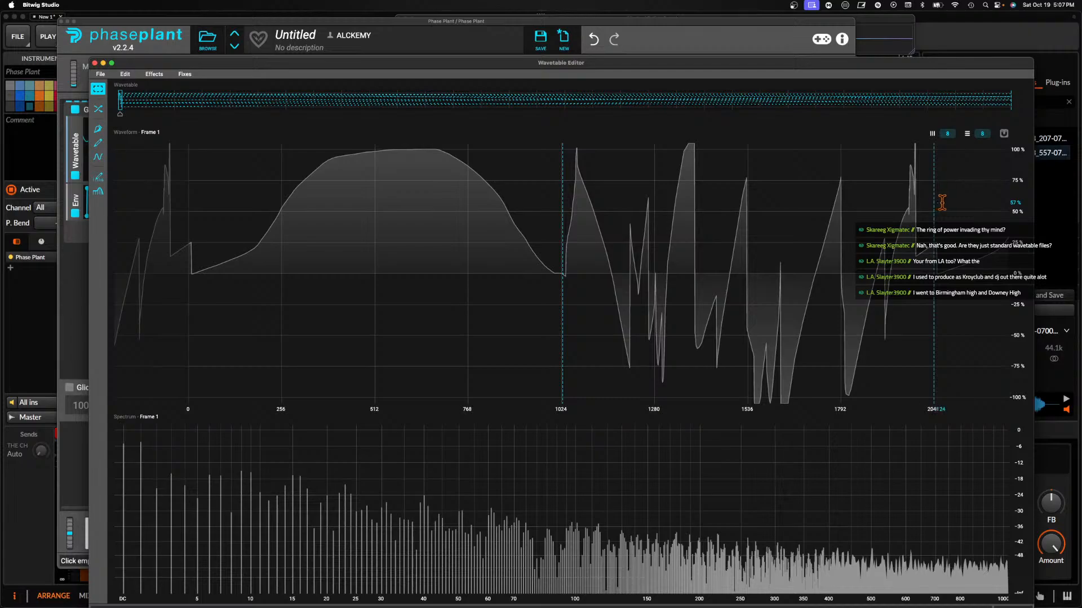
pyautogui.click(125, 74)
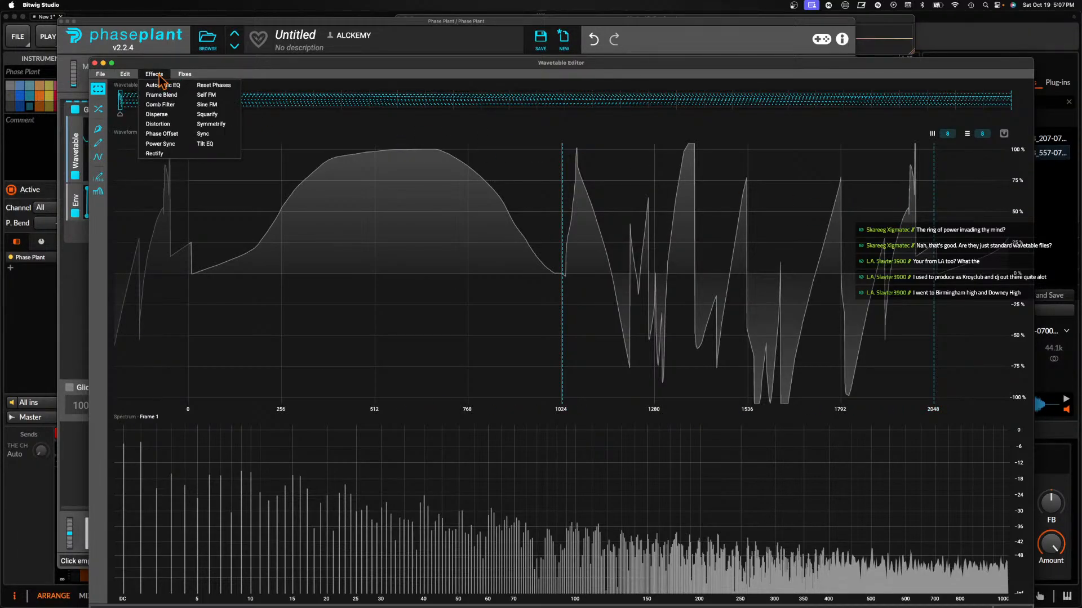
pyautogui.click(574, 238)
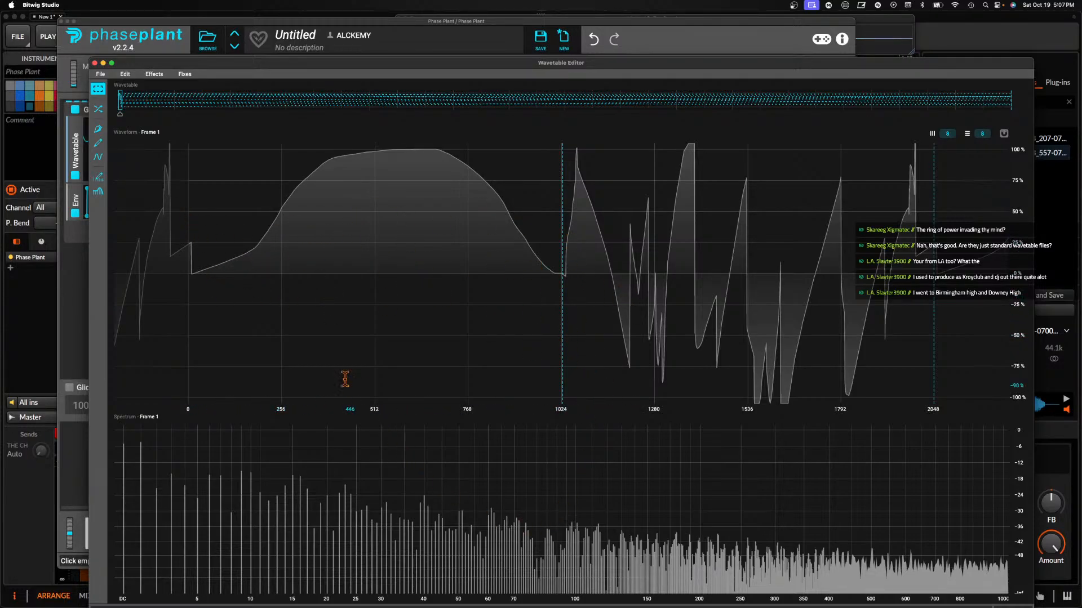
# With the Harmonic Edit Tool, remove the DC component, raise the first harmonic to 0 dB, and apply the edit
pyautogui.click(98, 177)
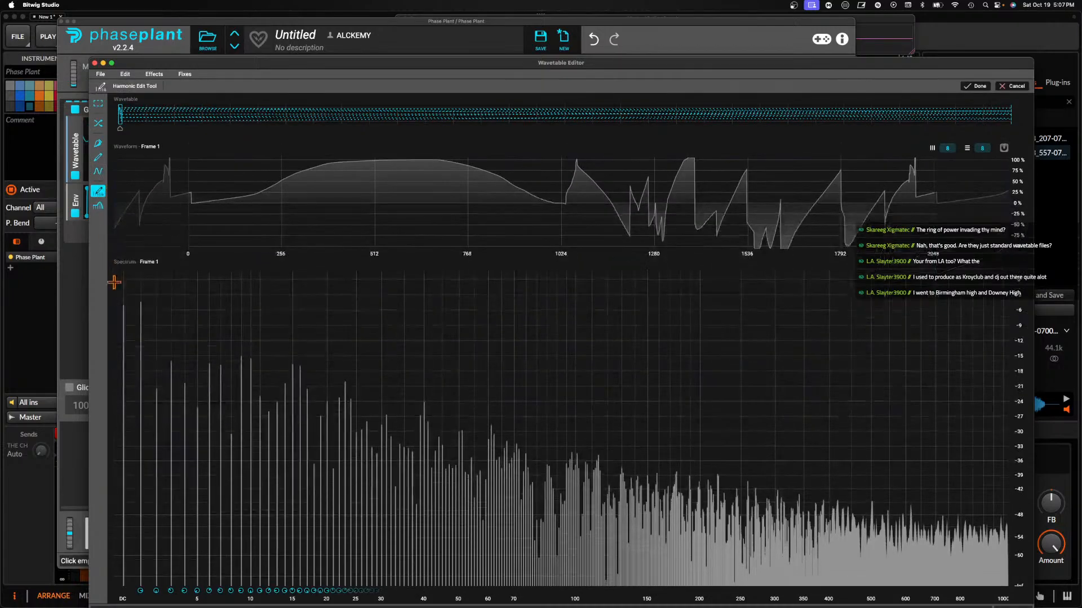
pyautogui.moveTo(122, 295); pyautogui.dragTo(113, 584)
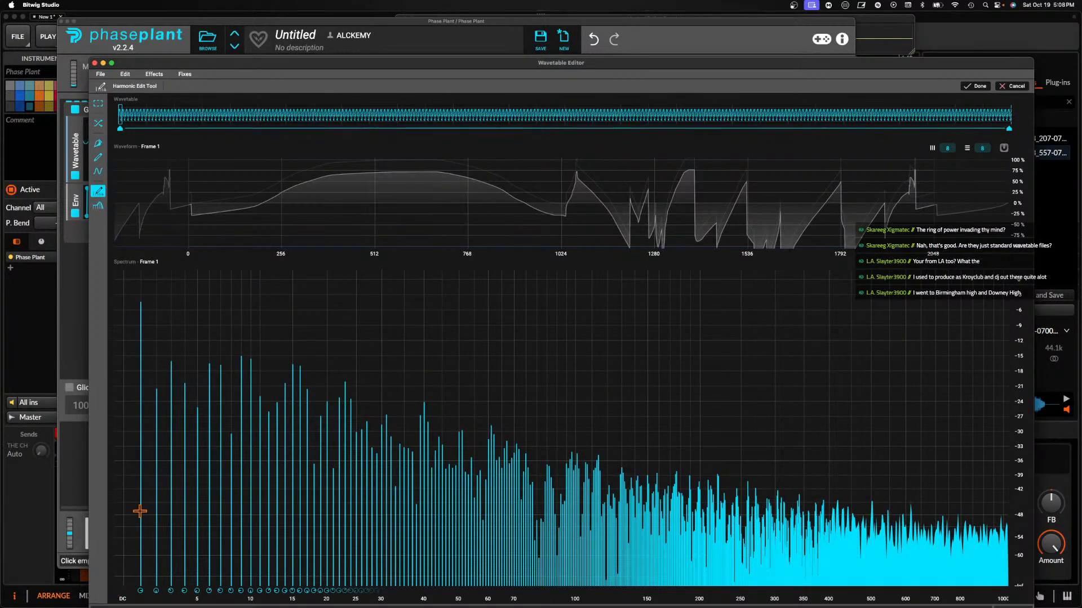
pyautogui.moveTo(141, 302); pyautogui.dragTo(142, 278)
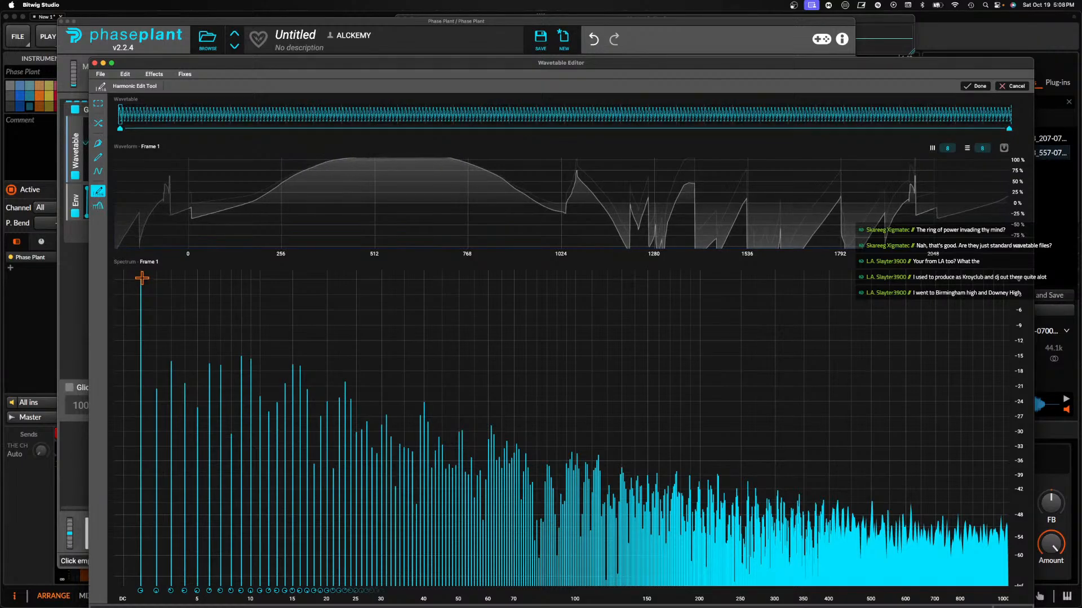
pyautogui.click(976, 86)
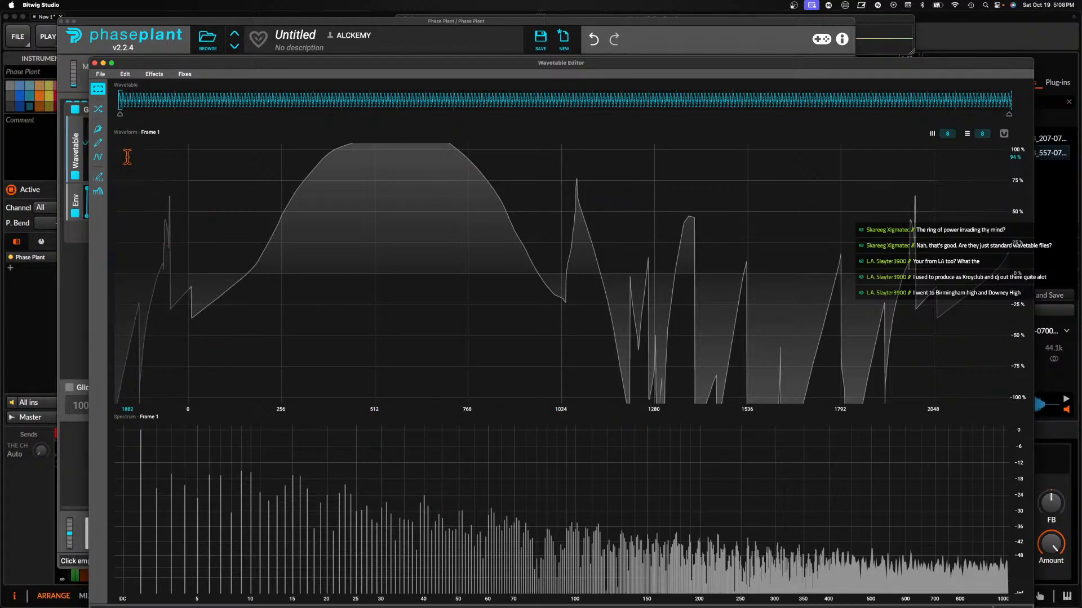
# Try reshaping the upper harmonics with the Harmonic Edit Tool, raising one to about -24 dB, and cancel the edit
pyautogui.click(98, 177)
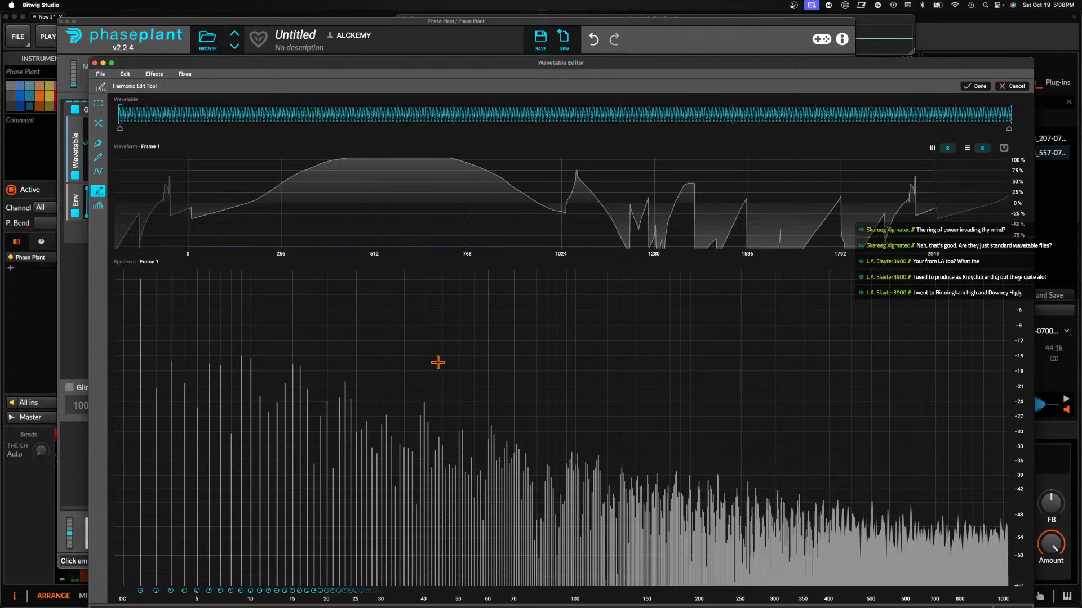
pyautogui.click(533, 404)
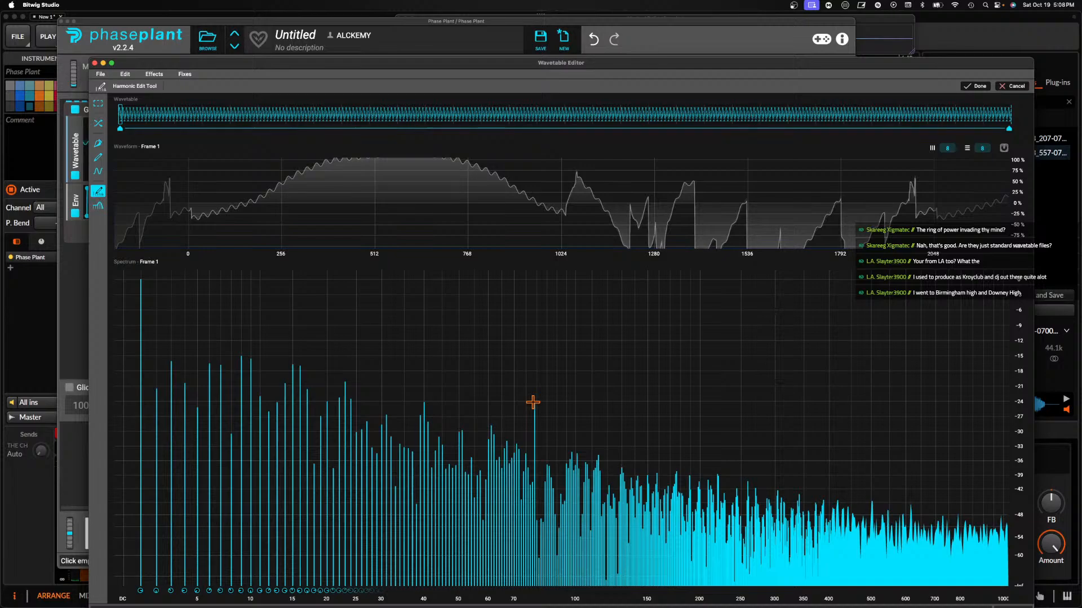
pyautogui.moveTo(782, 462)
pyautogui.mouseDown()
pyautogui.moveTo(806, 454)
pyautogui.moveTo(786, 470)
pyautogui.moveTo(785, 538)
pyautogui.moveTo(803, 554)
pyautogui.moveTo(775, 512)
pyautogui.moveTo(802, 513)
pyautogui.moveTo(783, 535)
pyautogui.moveTo(789, 564)
pyautogui.moveTo(766, 552)
pyautogui.moveTo(729, 566)
pyautogui.moveTo(589, 576)
pyautogui.mouseUp()
pyautogui.click(1014, 87)
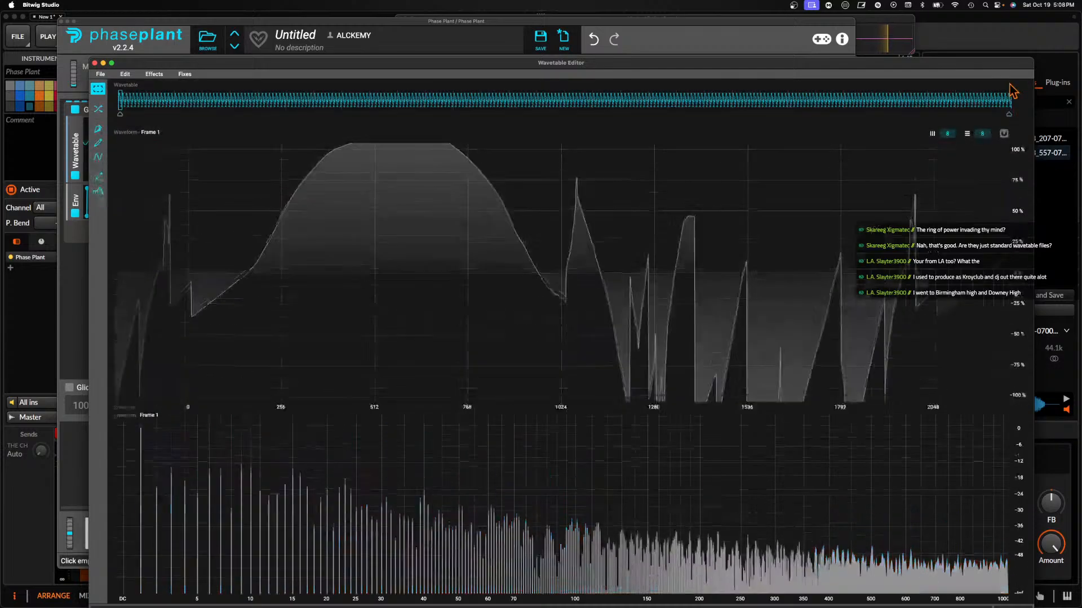
# Apply the Pen Tool's triangle shape across the wavetable and lower its Mix to 0%
pyautogui.click(99, 131)
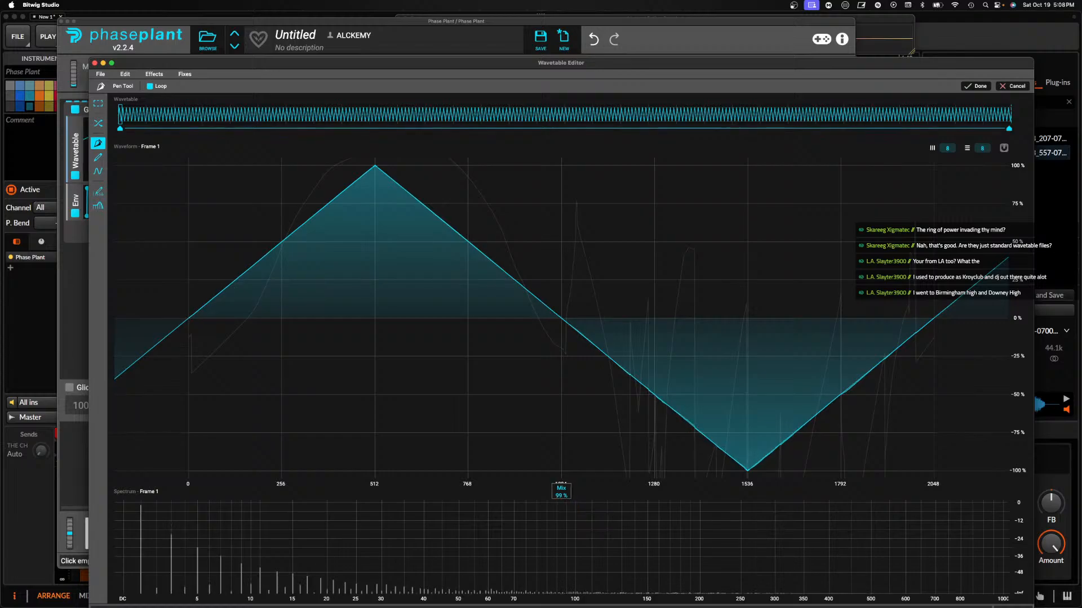
pyautogui.moveTo(561, 492); pyautogui.dragTo(563, 506)
pyautogui.moveTo(562, 169); pyautogui.dragTo(965, 481)
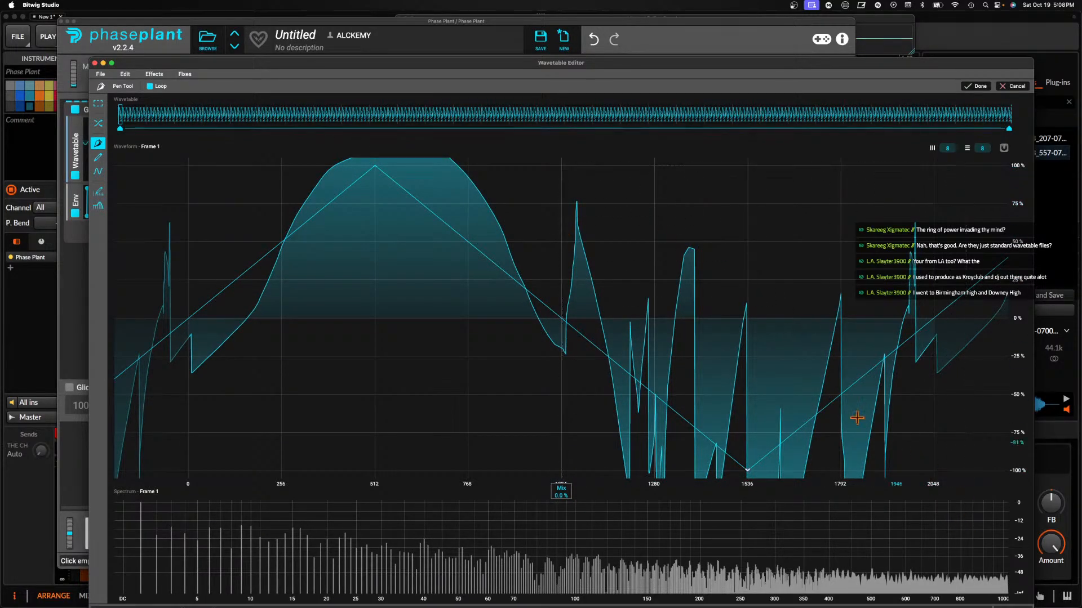
# With the Wave Tool, try a sine limited to samples 1024 to 2048 and raise its Repeat to 11.81
pyautogui.click(99, 158)
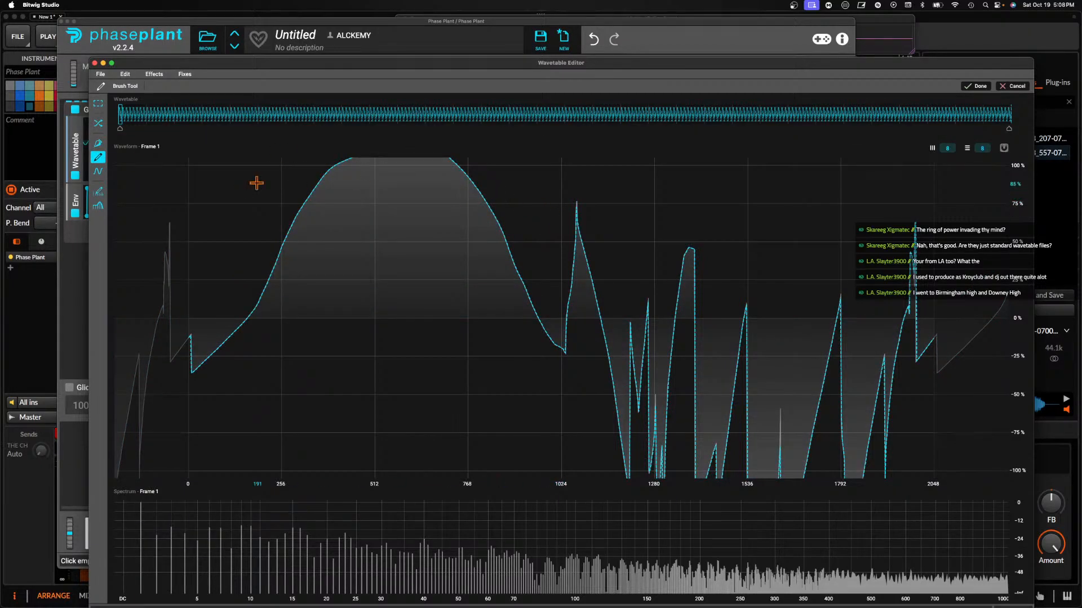
pyautogui.click(99, 172)
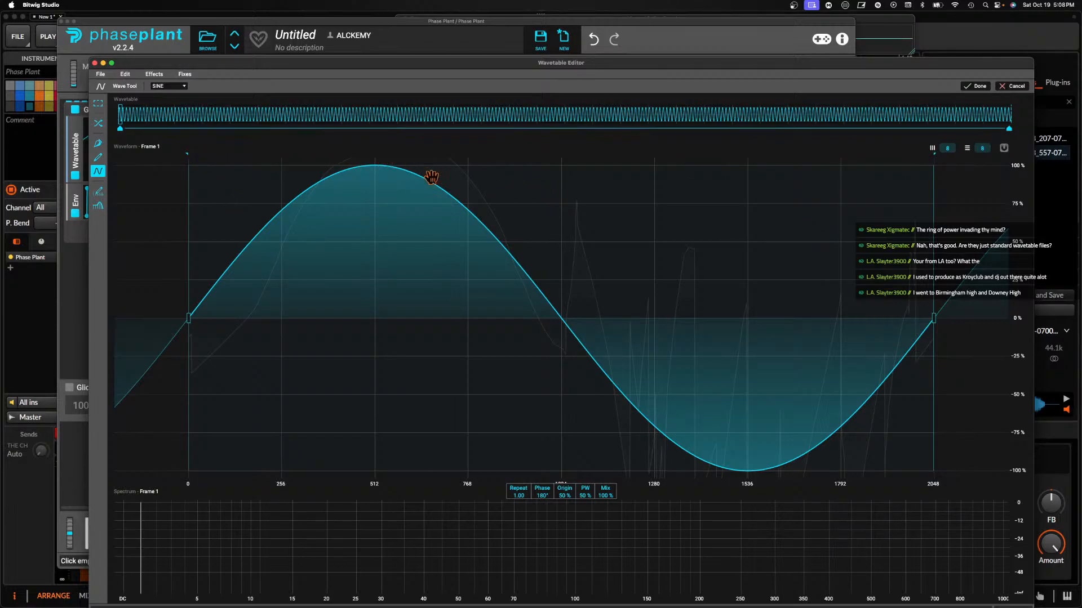
pyautogui.moveTo(187, 320); pyautogui.dragTo(573, 309)
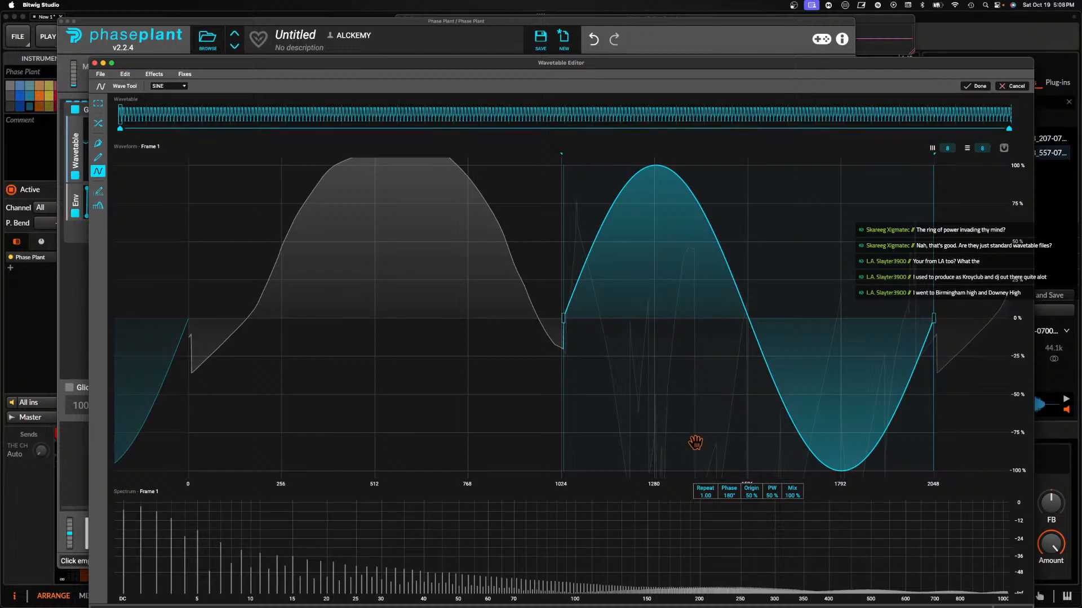
pyautogui.moveTo(711, 494); pyautogui.dragTo(711, 431)
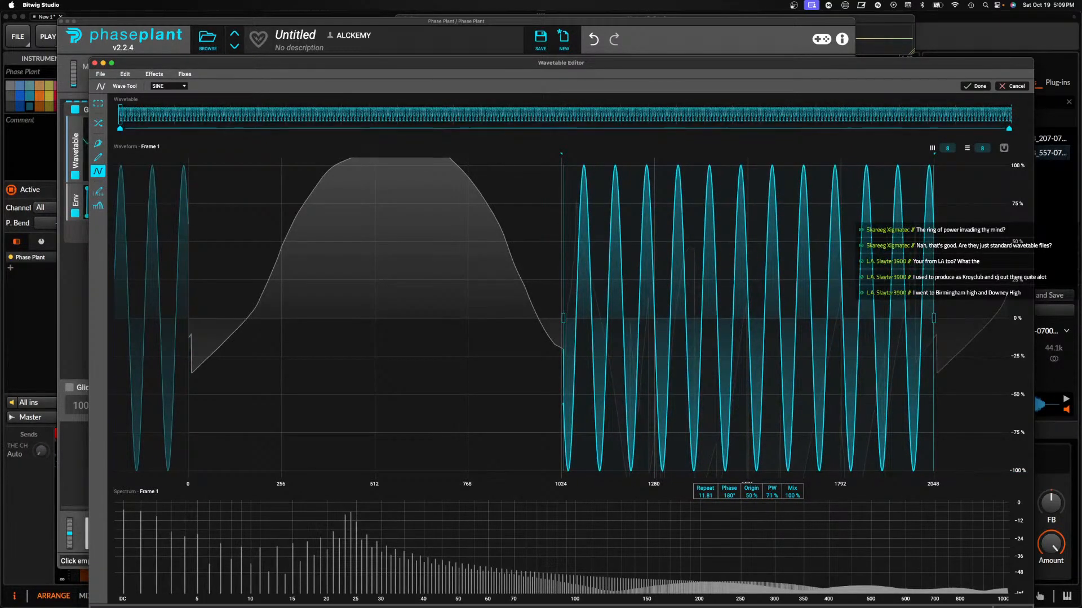
pyautogui.click(182, 88)
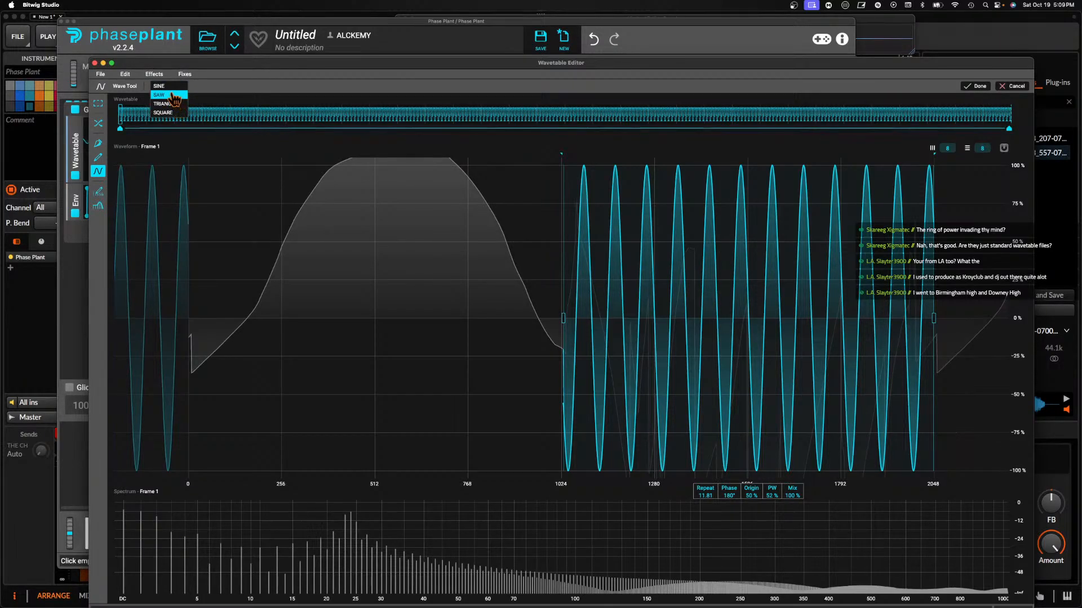
pyautogui.click(693, 385)
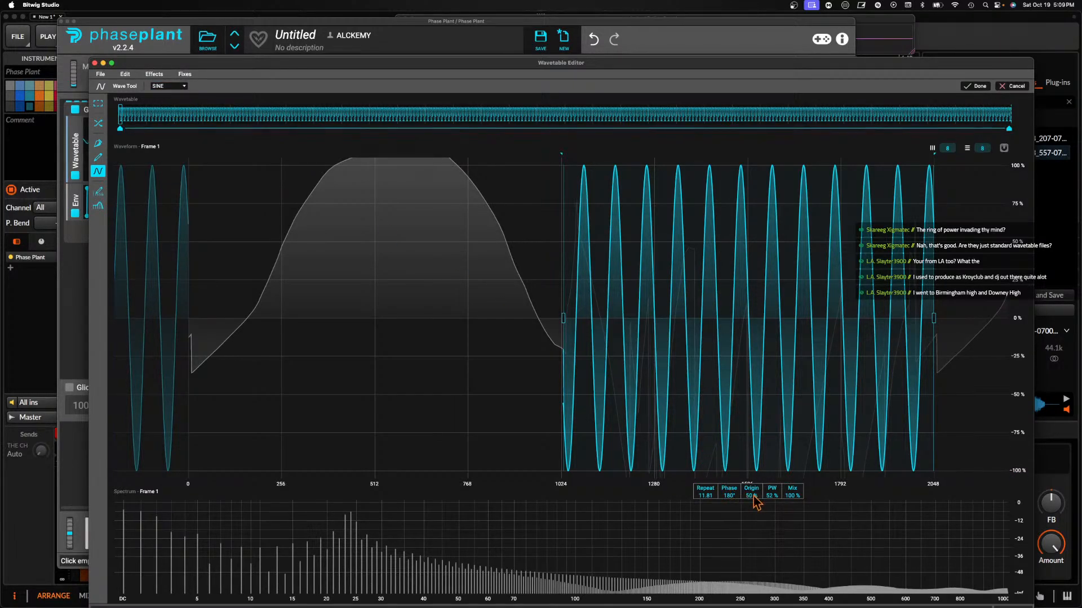
# Try setting the sine's Repeat to 18.29, Origin to 17%, PW to 0% and Mix to 70%
pyautogui.scroll(4, 752, 495)
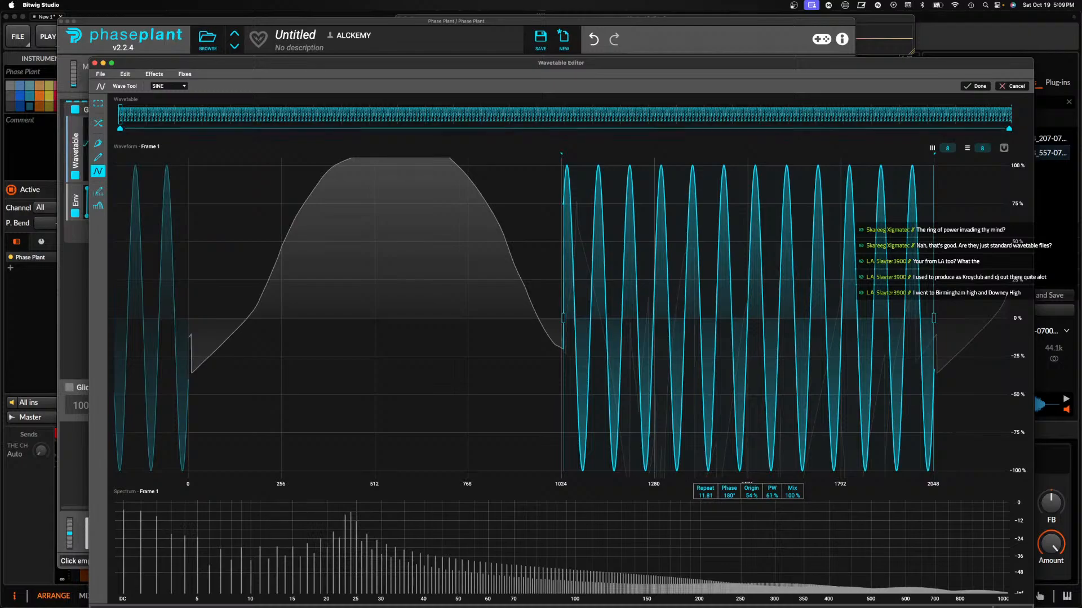
pyautogui.moveTo(754, 497); pyautogui.dragTo(709, 439)
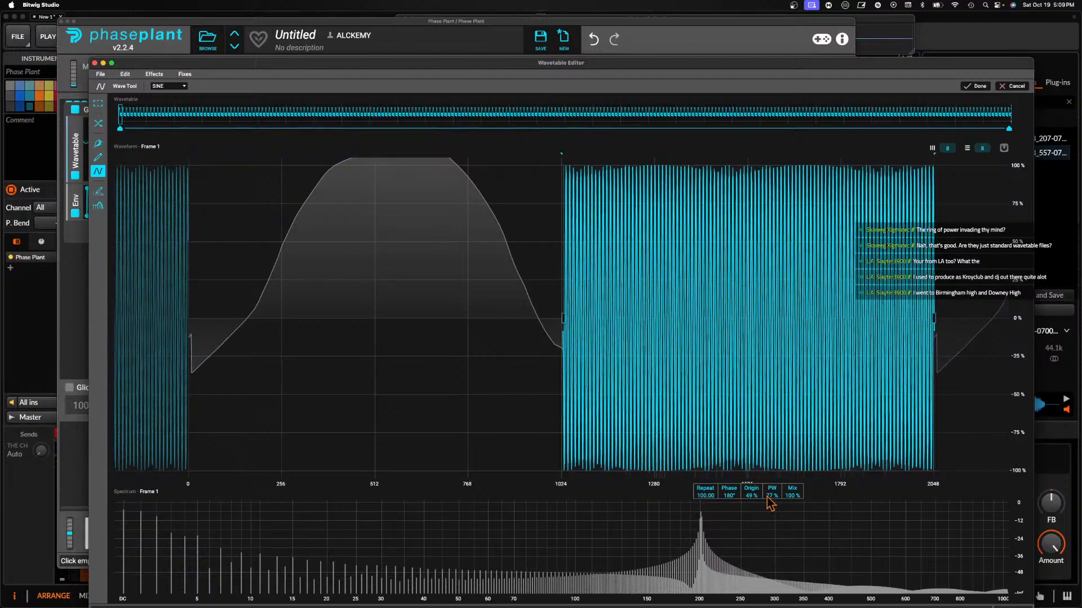
pyautogui.moveTo(792, 503); pyautogui.dragTo(742, 541)
pyautogui.moveTo(713, 499)
pyautogui.mouseDown()
pyautogui.moveTo(713, 554)
pyautogui.moveTo(707, 501)
pyautogui.mouseUp()
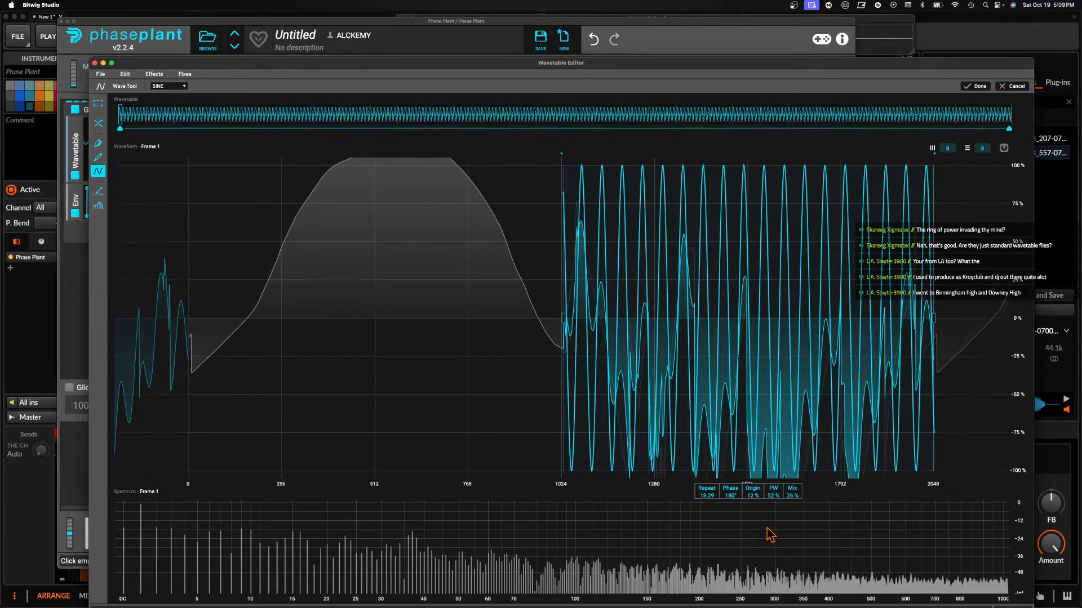
pyautogui.moveTo(755, 493); pyautogui.dragTo(793, 477)
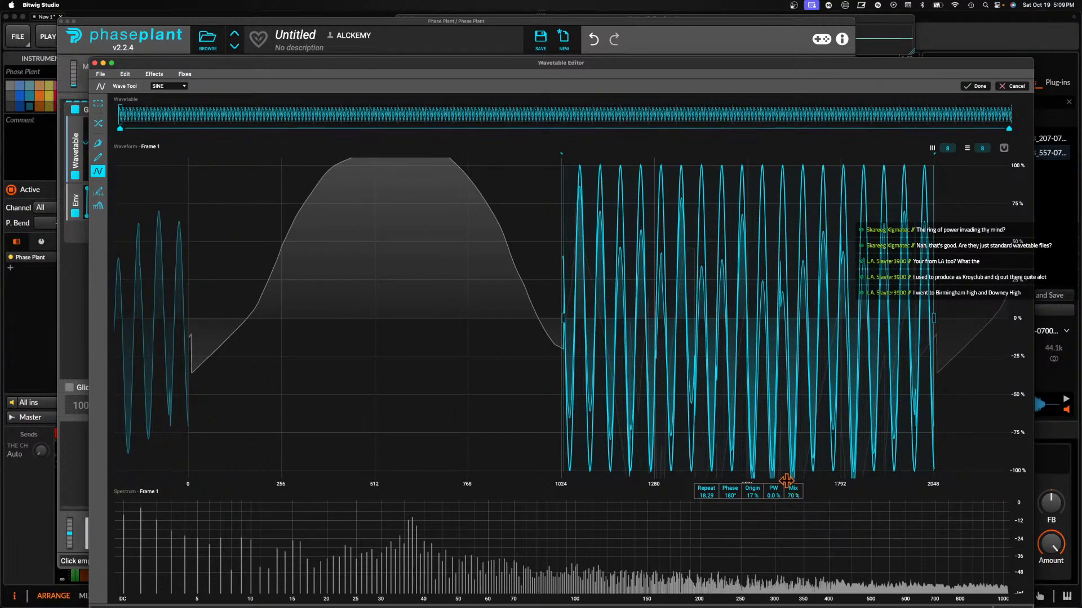
# Sweep the oscillator's frame back to 1 with the editor moved aside, and set the sine's Origin to 8% and Mix to 0.3%
pyautogui.moveTo(584, 70); pyautogui.dragTo(582, 287)
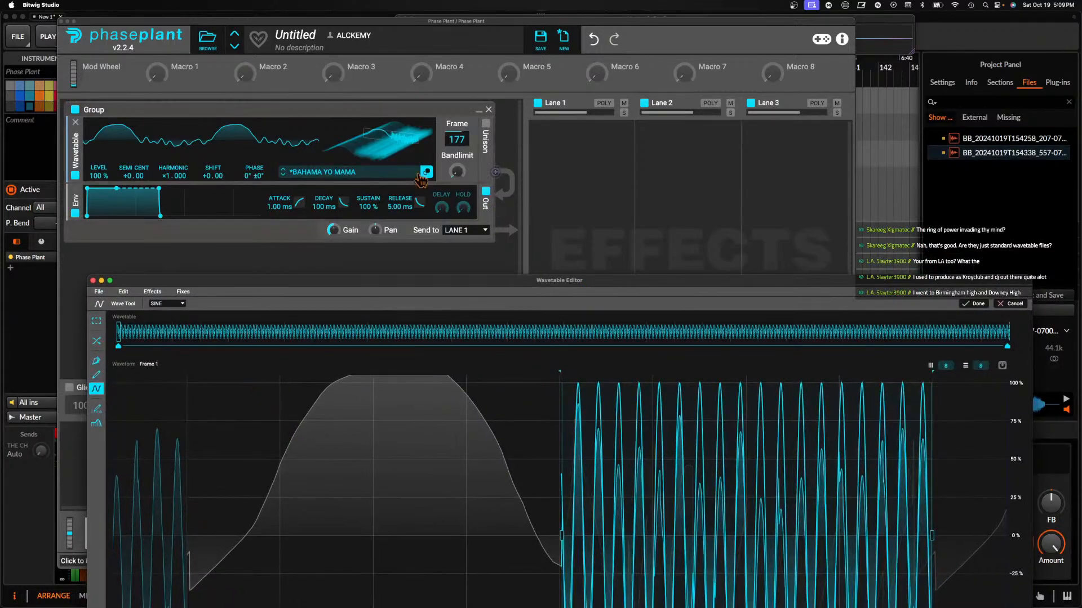
pyautogui.moveTo(391, 145); pyautogui.dragTo(391, 220)
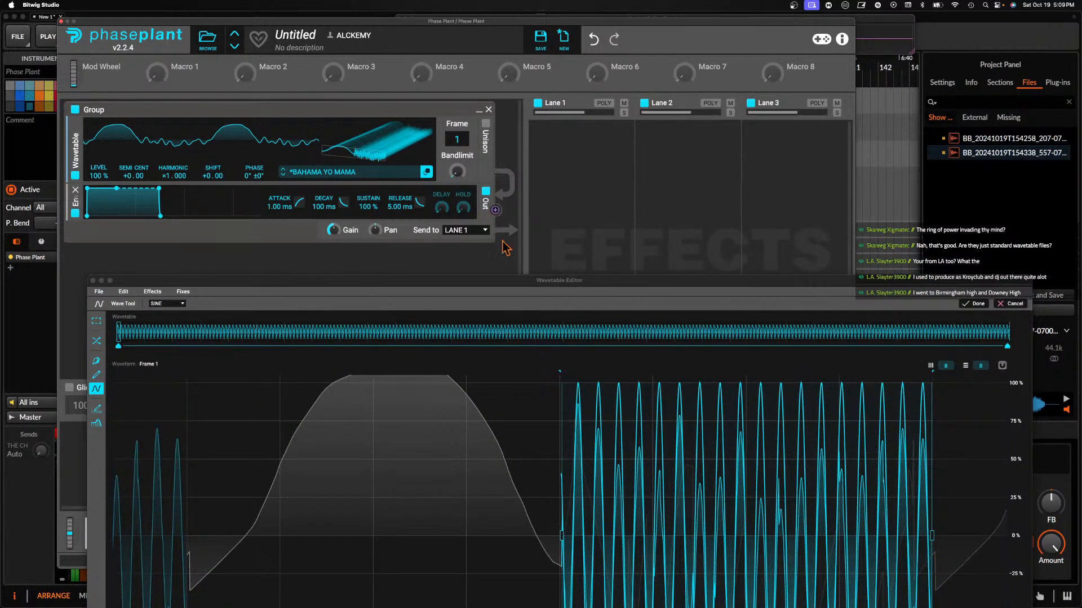
pyautogui.moveTo(525, 280); pyautogui.dragTo(502, 52)
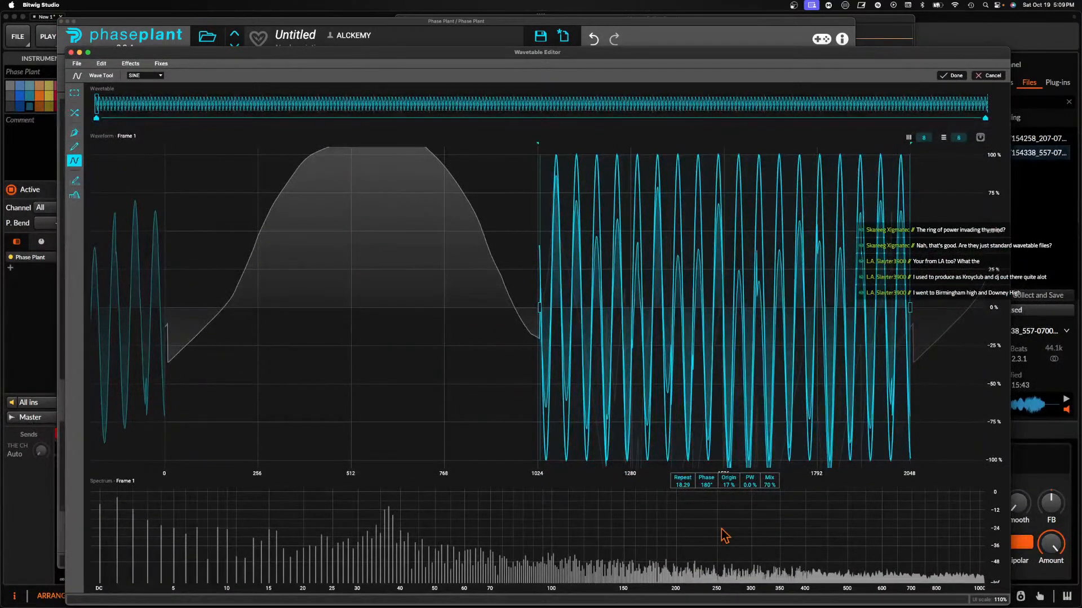
pyautogui.moveTo(727, 492); pyautogui.dragTo(769, 527)
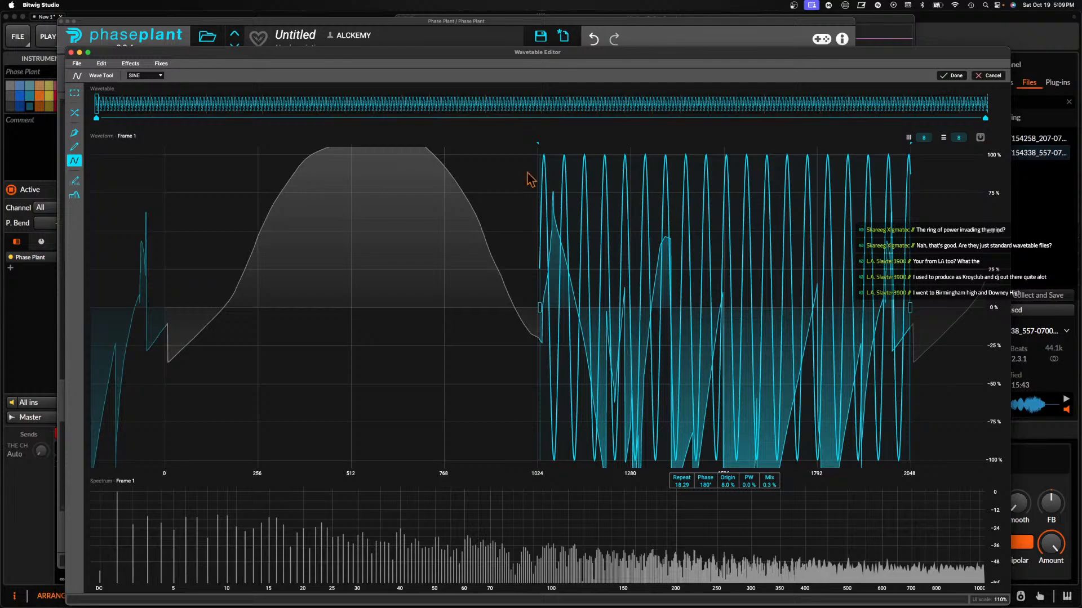
# Try the Self FM effect on the wavetable at 25% Amount, look over the other effects and fixes, and cancel the edit
pyautogui.click(130, 63)
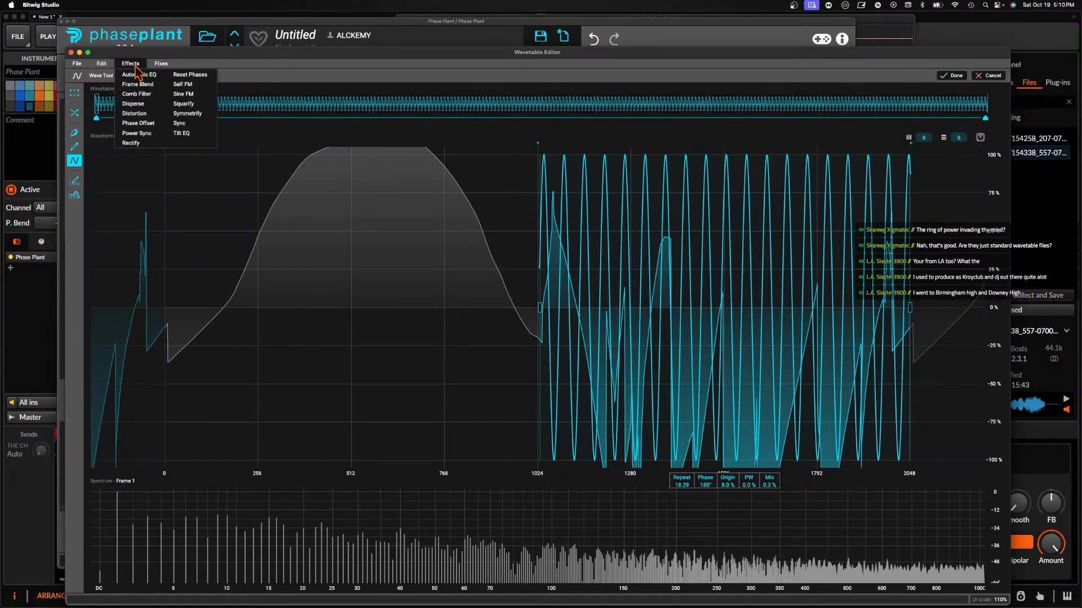
pyautogui.moveTo(161, 63)
pyautogui.click(184, 85)
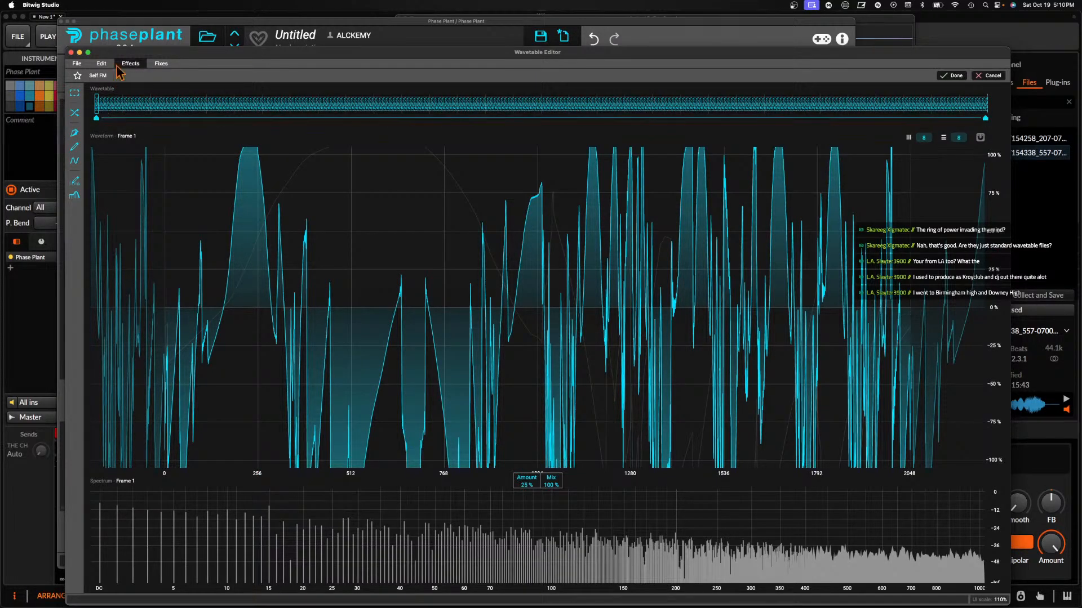
pyautogui.click(162, 63)
pyautogui.click(160, 64)
pyautogui.click(130, 63)
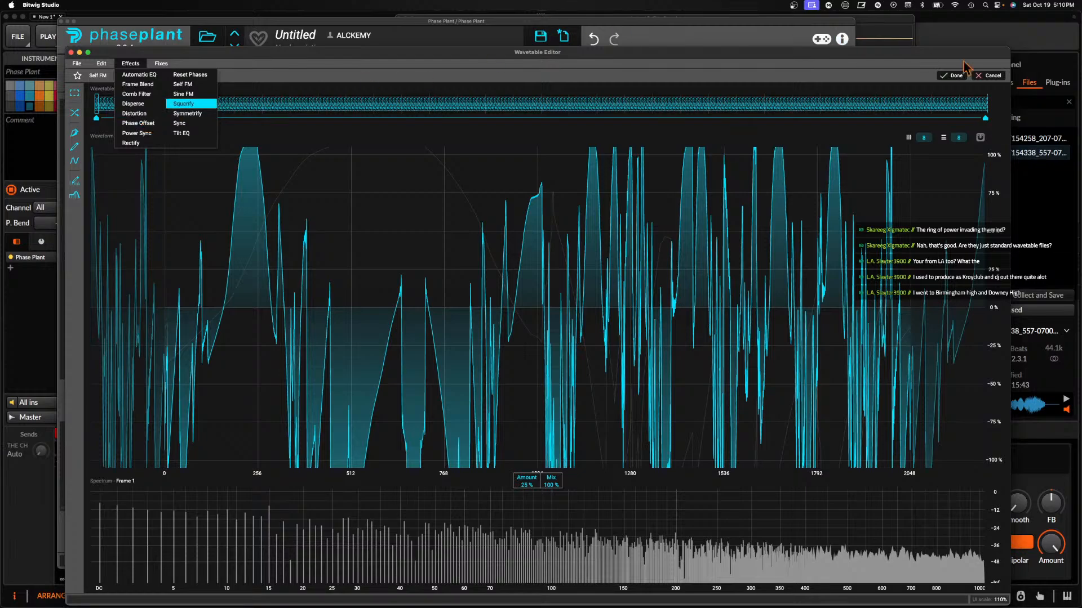
pyautogui.click(982, 78)
pyautogui.click(983, 77)
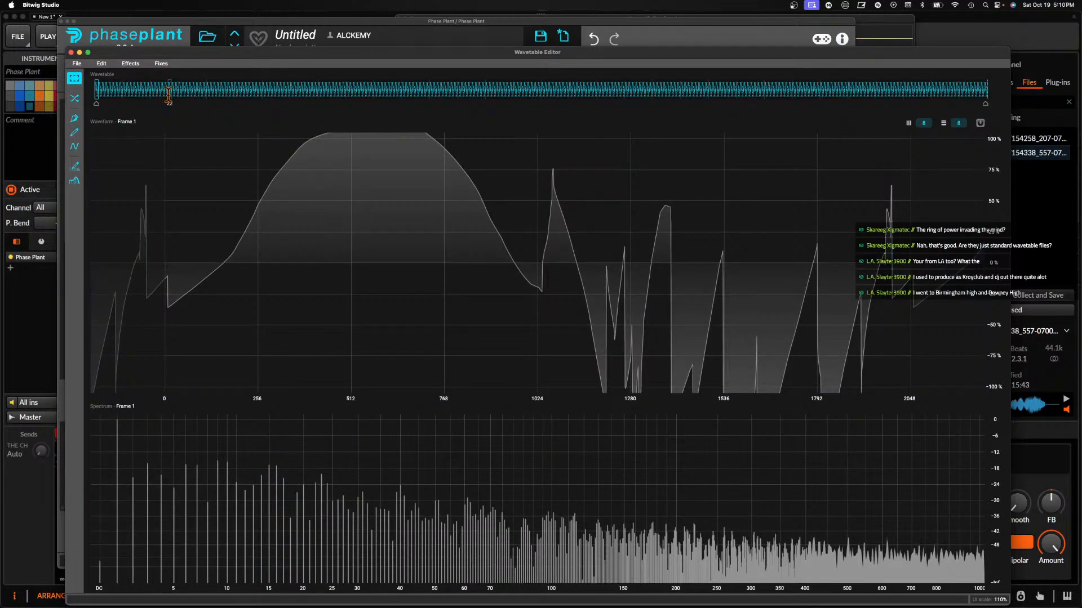
# With the Brush Tool at 100% Mix, redraw the waveform's second half with jagged peaks across all frames and apply the edit
pyautogui.click(73, 132)
pyautogui.moveTo(568, 205); pyautogui.dragTo(552, 162)
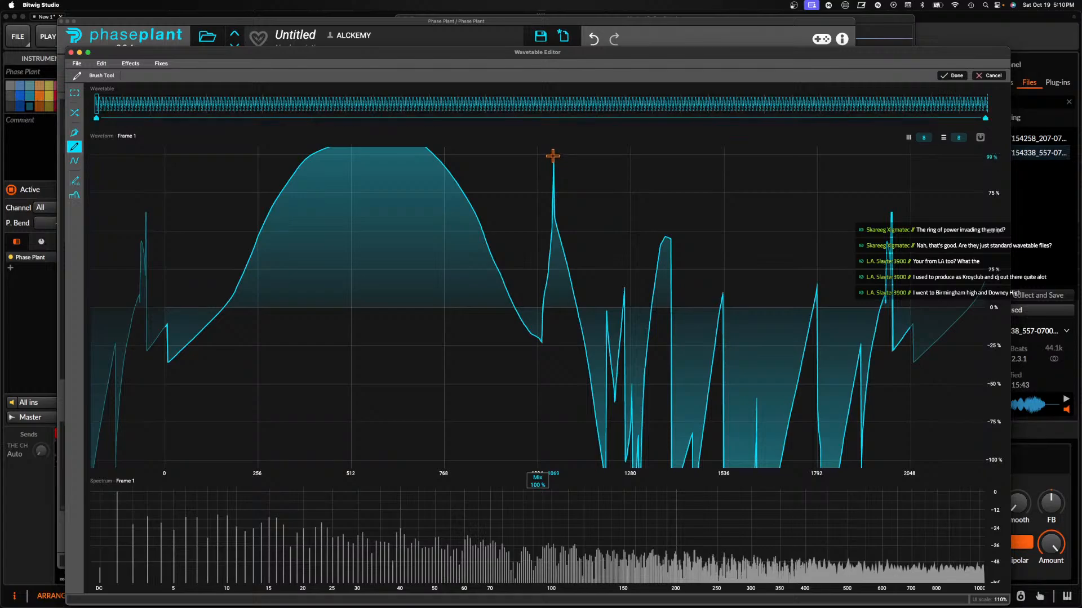
pyautogui.moveTo(579, 210)
pyautogui.mouseDown()
pyautogui.moveTo(580, 235)
pyautogui.moveTo(609, 272)
pyautogui.moveTo(610, 460)
pyautogui.moveTo(622, 177)
pyautogui.moveTo(656, 406)
pyautogui.moveTo(646, 294)
pyautogui.moveTo(707, 191)
pyautogui.mouseUp()
pyautogui.moveTo(721, 33)
pyautogui.mouseDown()
pyautogui.moveTo(719, 230)
pyautogui.moveTo(817, 210)
pyautogui.moveTo(873, 387)
pyautogui.moveTo(890, 74)
pyautogui.moveTo(900, 336)
pyautogui.mouseUp()
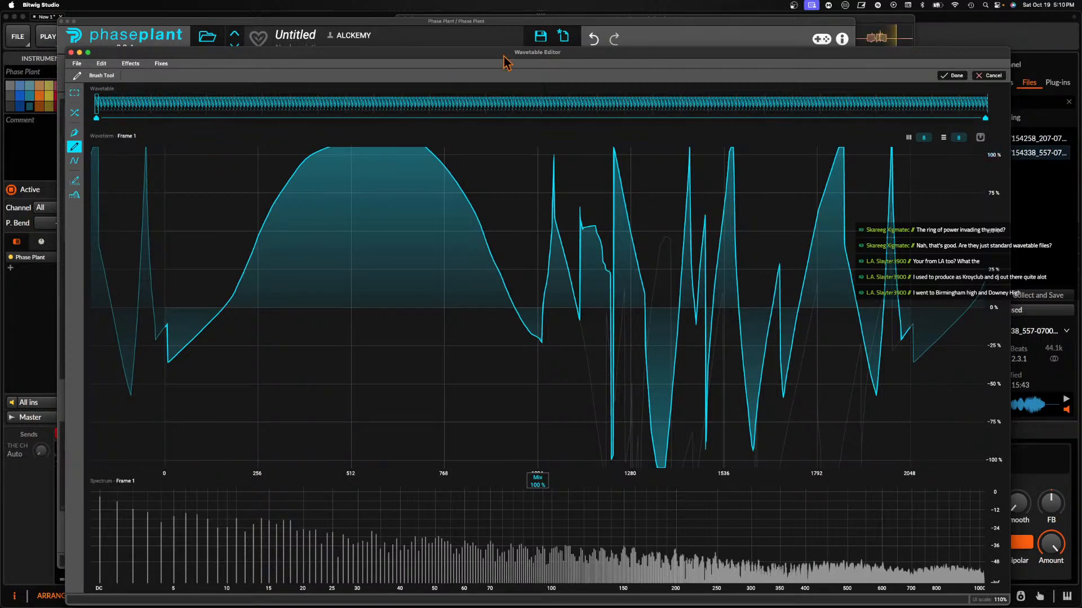
pyautogui.click(952, 75)
# Apply Automatic EQ to the wavetable with Tone 4.52 dB/oct, Bandwidth 0.25 oct and Mix 100%
pyautogui.click(131, 63)
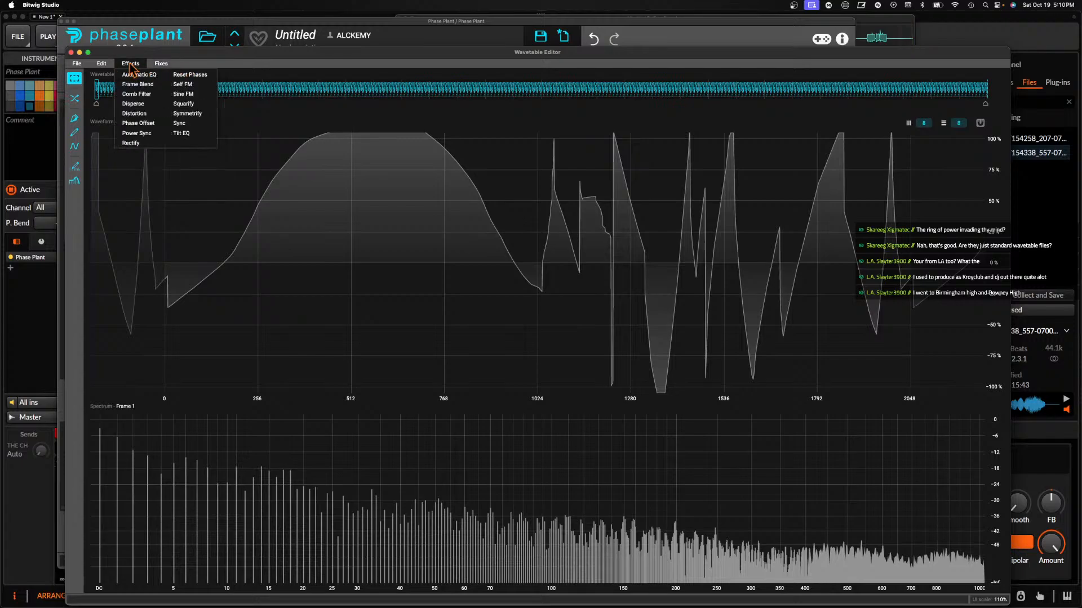
pyautogui.click(127, 75)
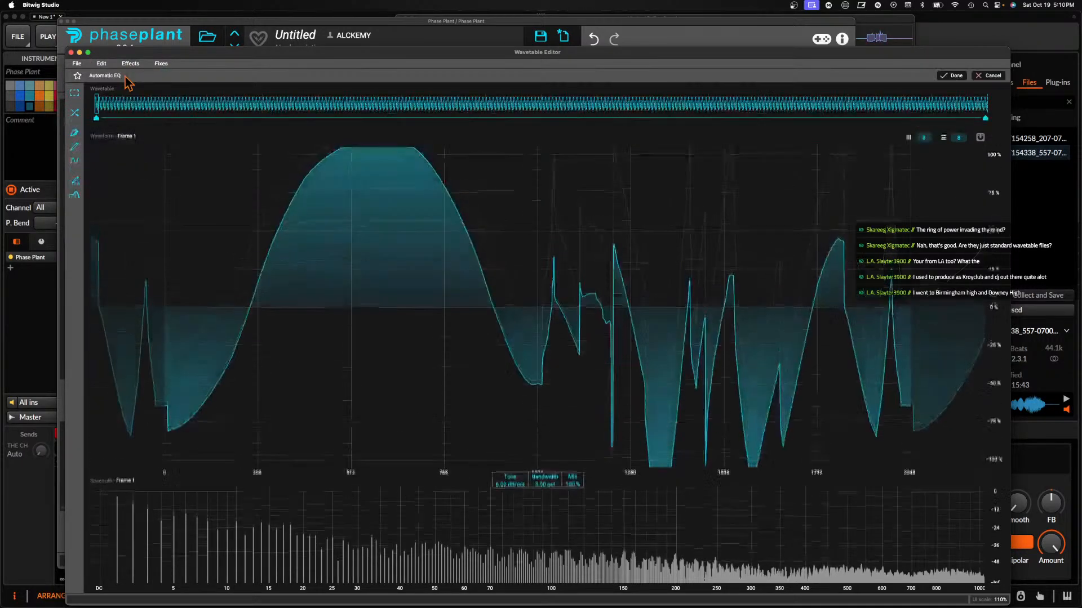
pyautogui.moveTo(496, 469); pyautogui.dragTo(496, 478)
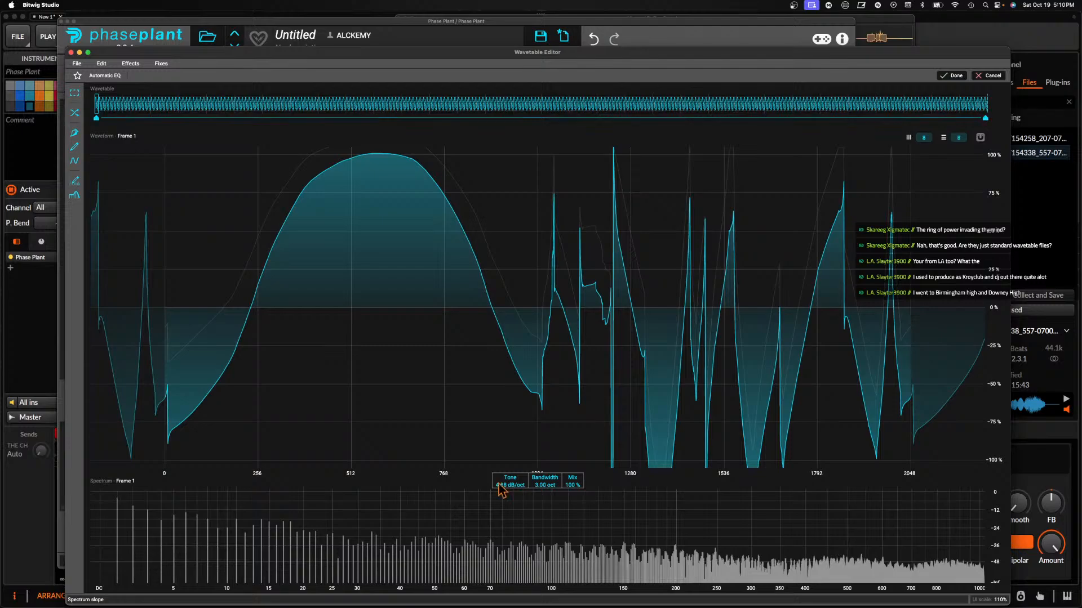
pyautogui.moveTo(496, 478); pyautogui.dragTo(542, 510)
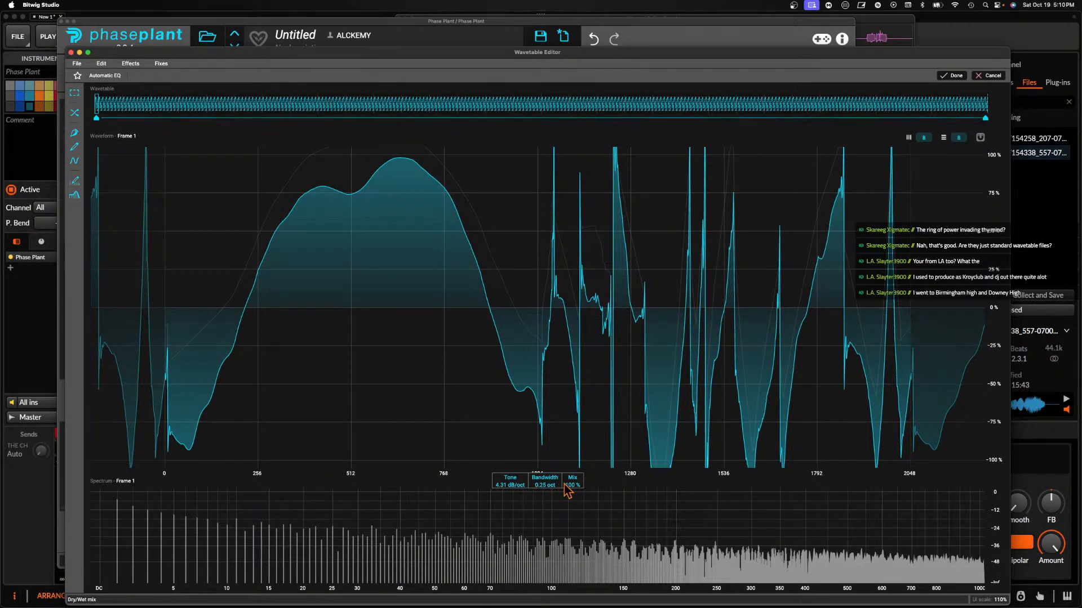
pyautogui.moveTo(510, 484)
pyautogui.mouseDown()
pyautogui.moveTo(509, 503)
pyautogui.moveTo(510, 489)
pyautogui.mouseUp()
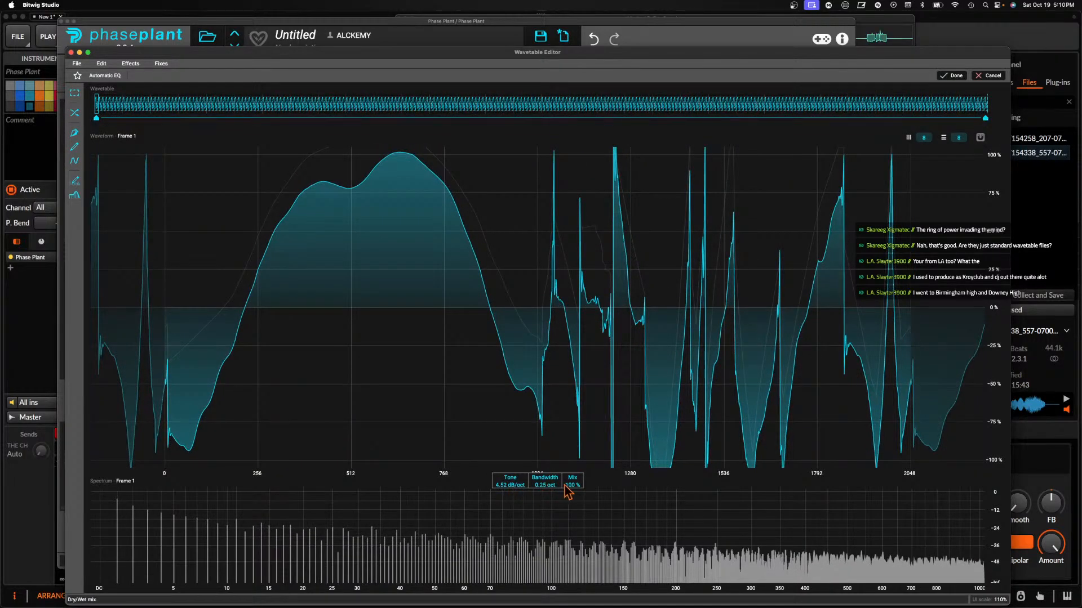
pyautogui.moveTo(569, 485)
pyautogui.mouseDown()
pyautogui.moveTo(568, 542)
pyautogui.moveTo(569, 485)
pyautogui.mouseUp()
pyautogui.click(952, 76)
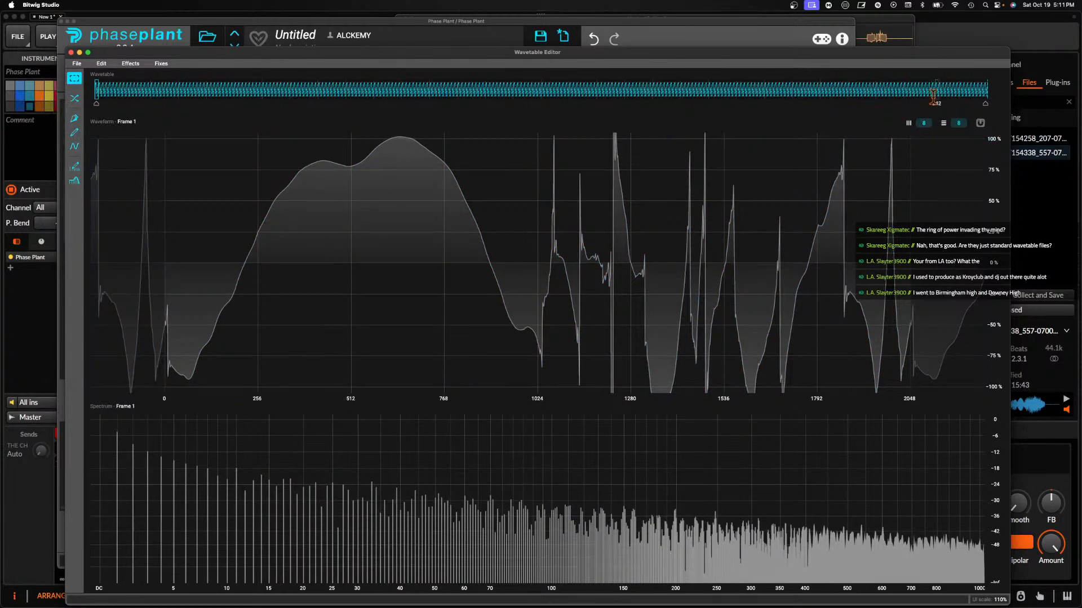
# In frame 256, brush samples 0 to about 1024 into a nearly flat line at about 100% and apply the edit
pyautogui.click(985, 89)
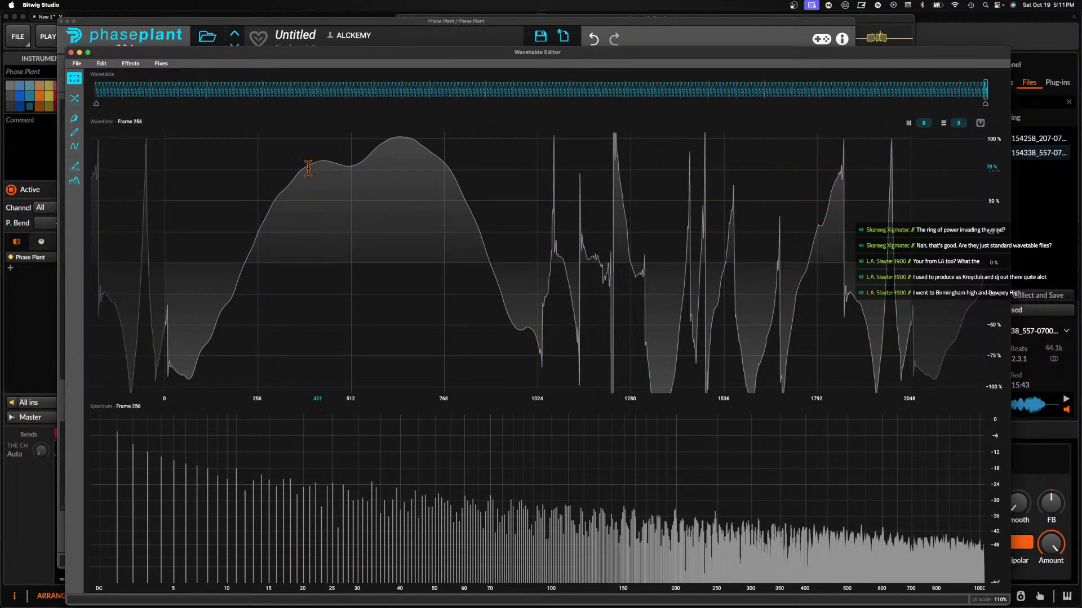
pyautogui.click(74, 132)
pyautogui.moveTo(162, 150); pyautogui.dragTo(538, 141)
pyautogui.click(953, 75)
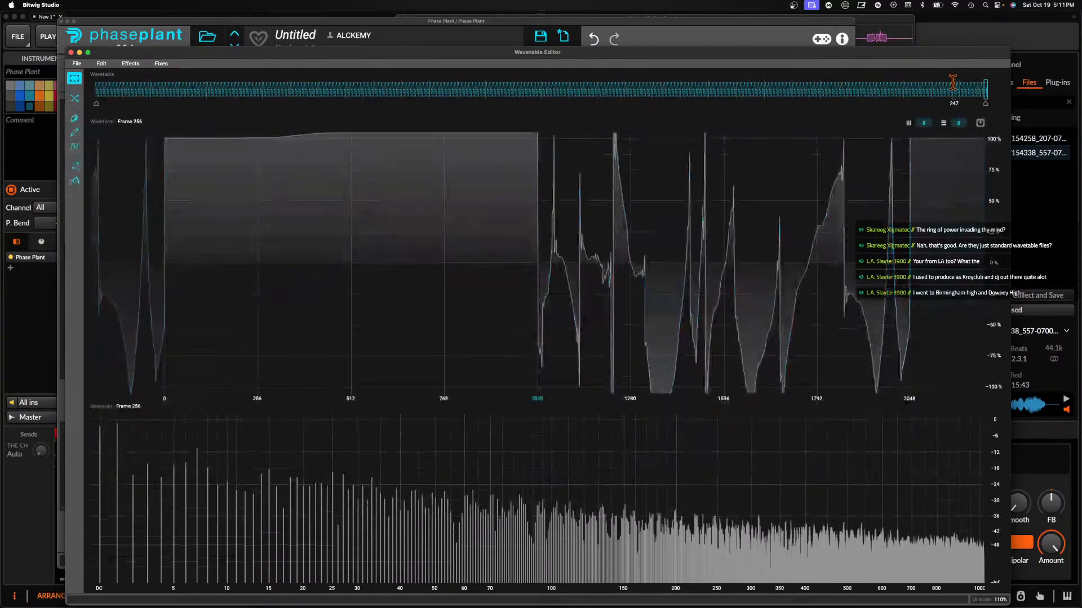
# Apply a linear morph between frames 1 and 256, close the Wavetable Editor and sweep the oscillator's frame back to 1
pyautogui.moveTo(942, 73); pyautogui.dragTo(999, 80)
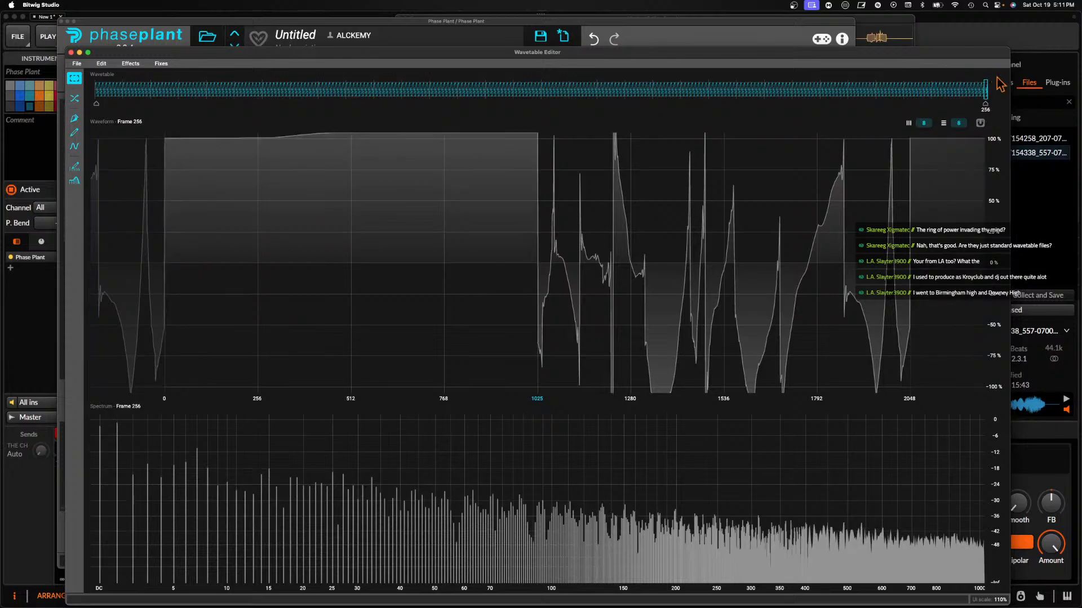
pyautogui.click(75, 99)
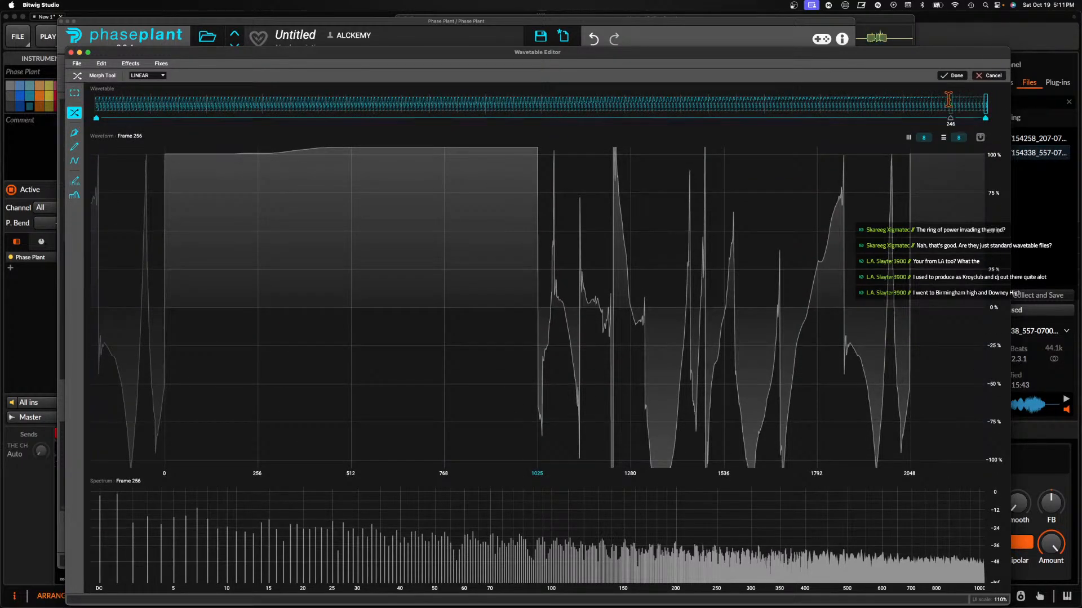
pyautogui.click(961, 77)
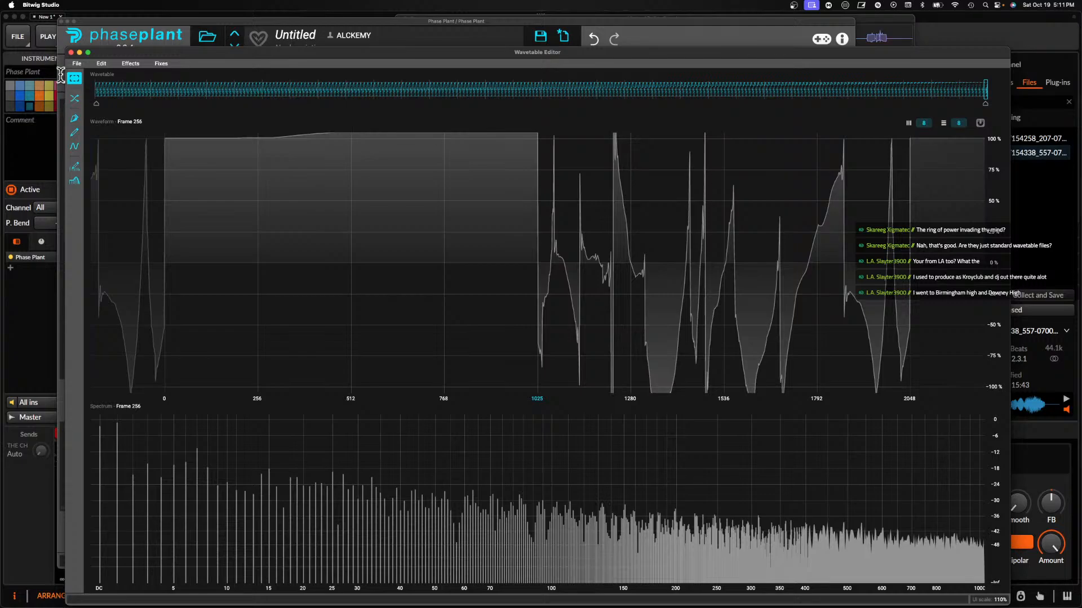
pyautogui.click(71, 53)
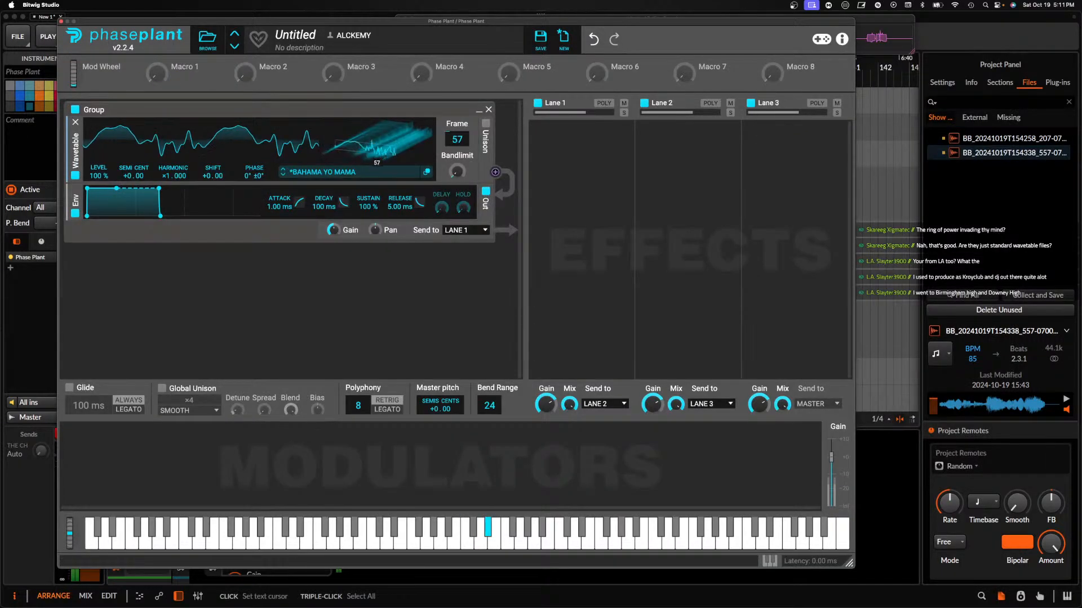
pyautogui.moveTo(376, 133); pyautogui.dragTo(376, 148)
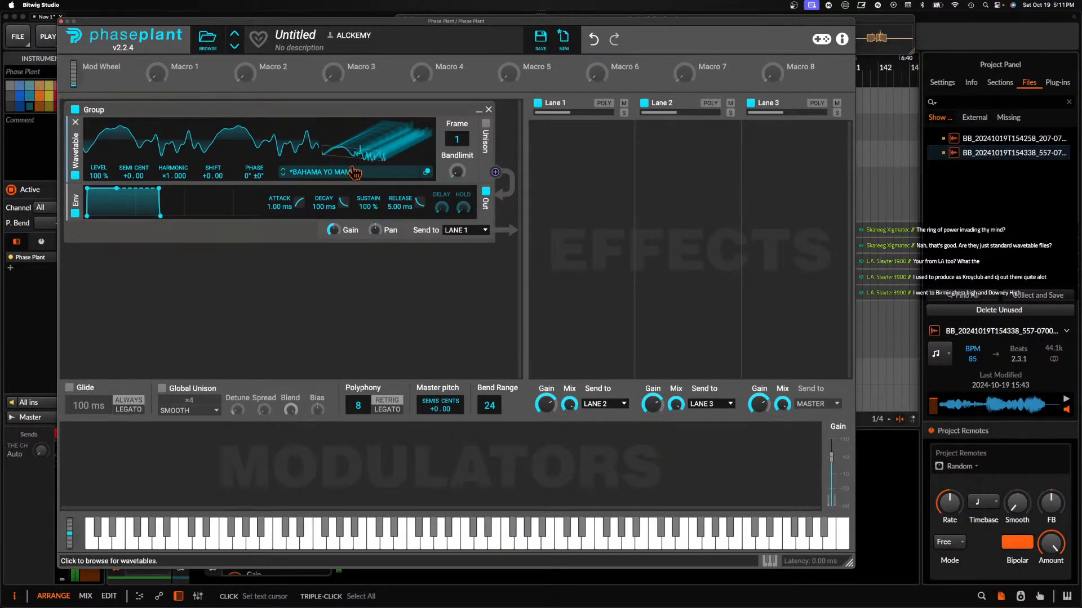
# In the Wavetable Editor, with the Pen Tool's Loop off, draw a straight line in frame 1 from 100% at sample 512 to -100% at 1536
pyautogui.click(428, 172)
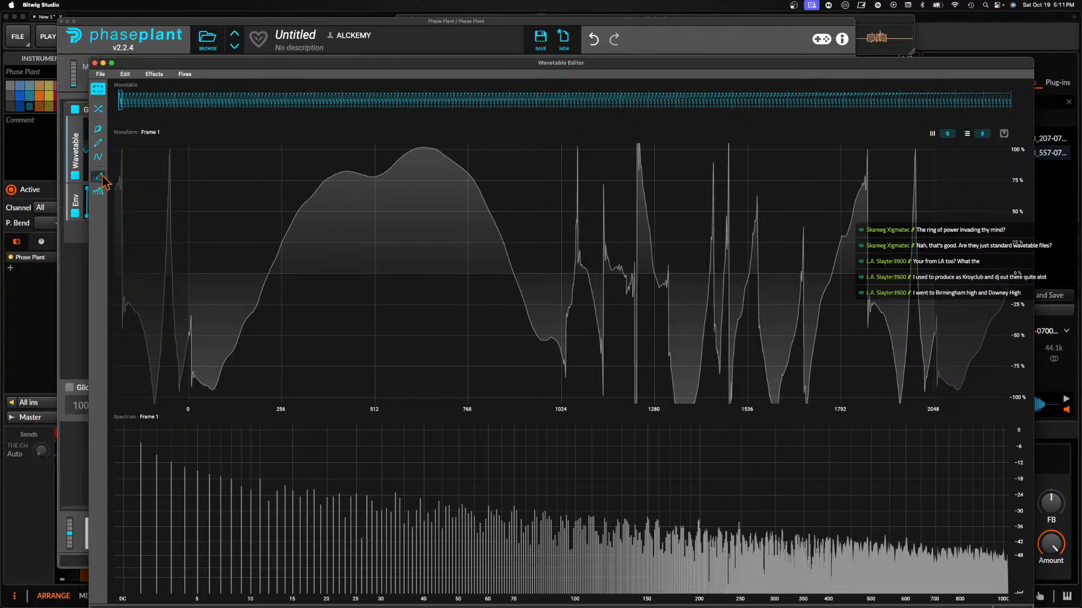
pyautogui.click(99, 131)
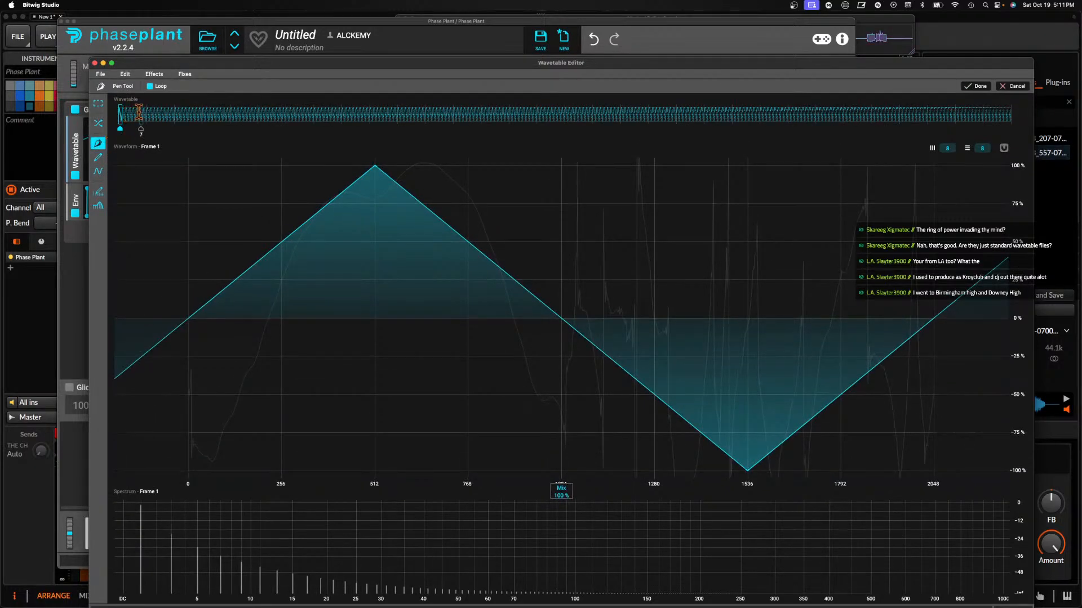
pyautogui.click(149, 87)
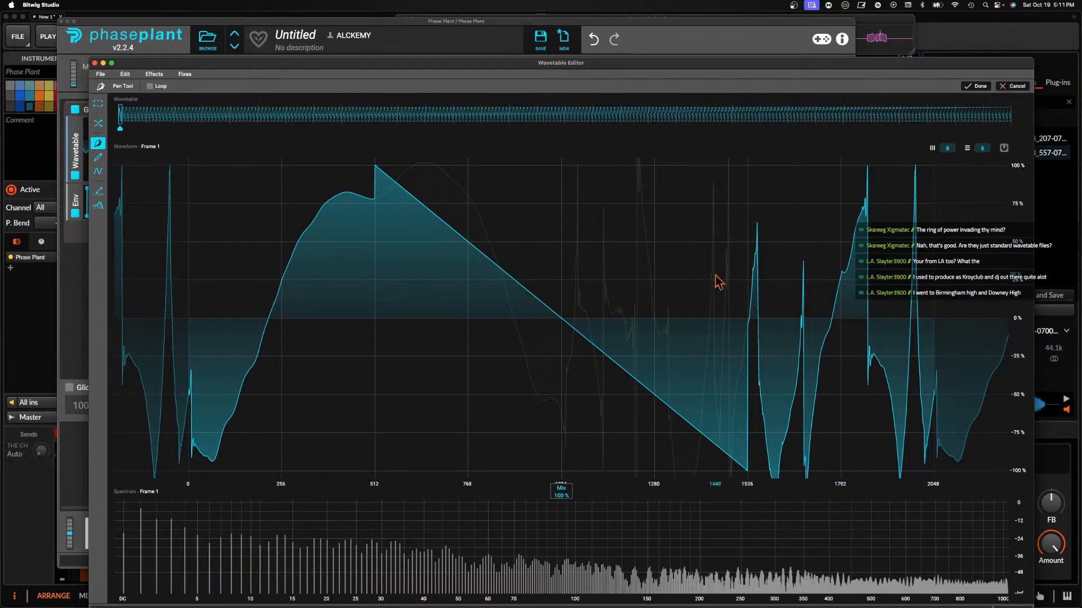
pyautogui.click(99, 158)
pyautogui.click(98, 172)
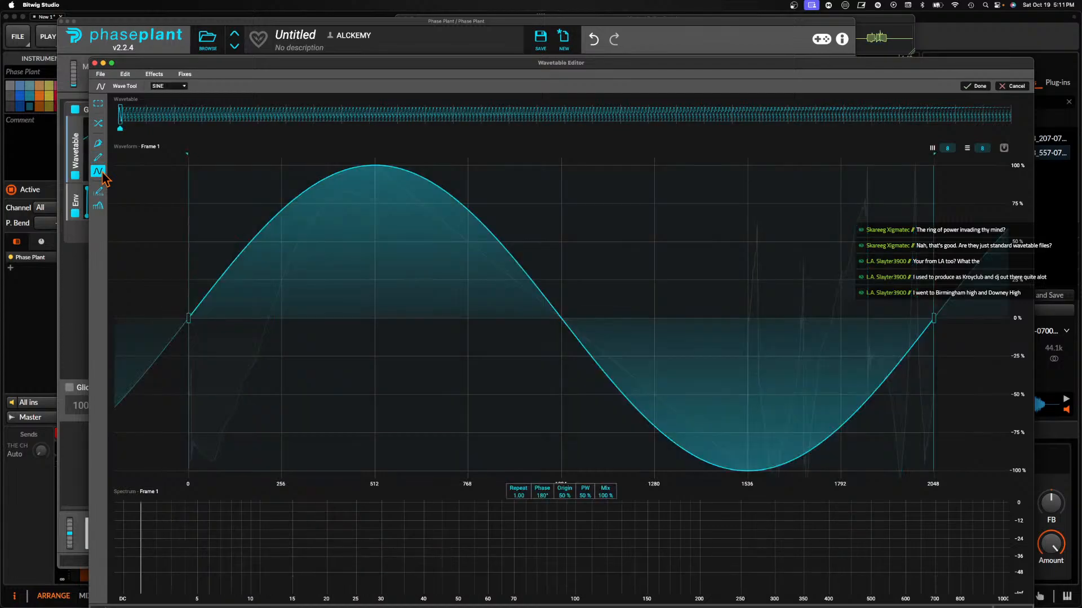
pyautogui.click(179, 86)
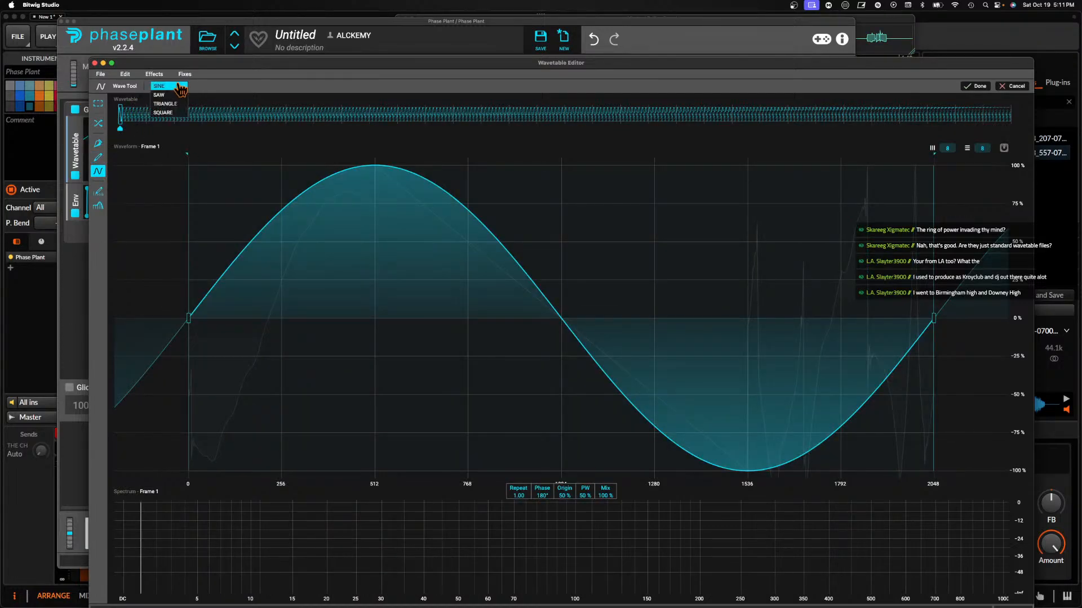
pyautogui.click(169, 86)
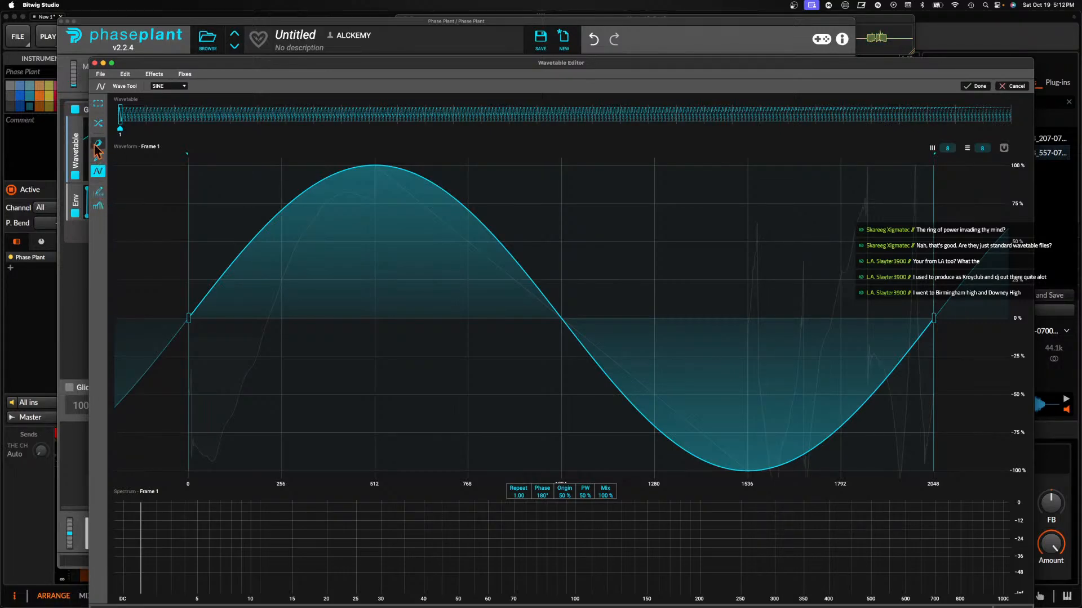
pyautogui.click(1012, 86)
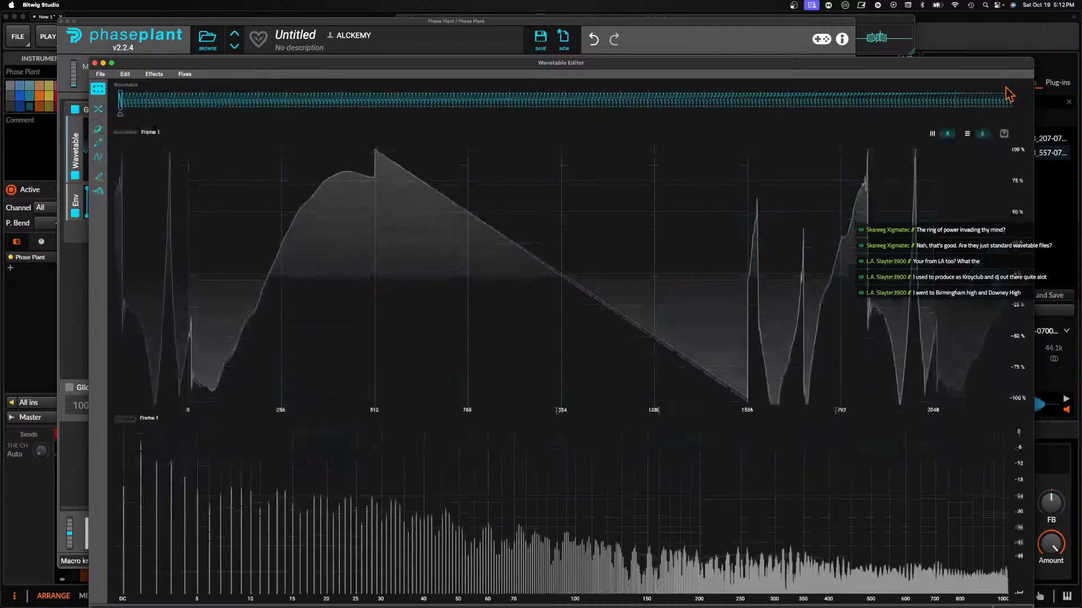
# With the Harmonic Edit Tool, boost frame 1's fundamental to 0 dB or more, raise harmonics above about 350 to roughly -38 dB, and close the editor
pyautogui.click(100, 178)
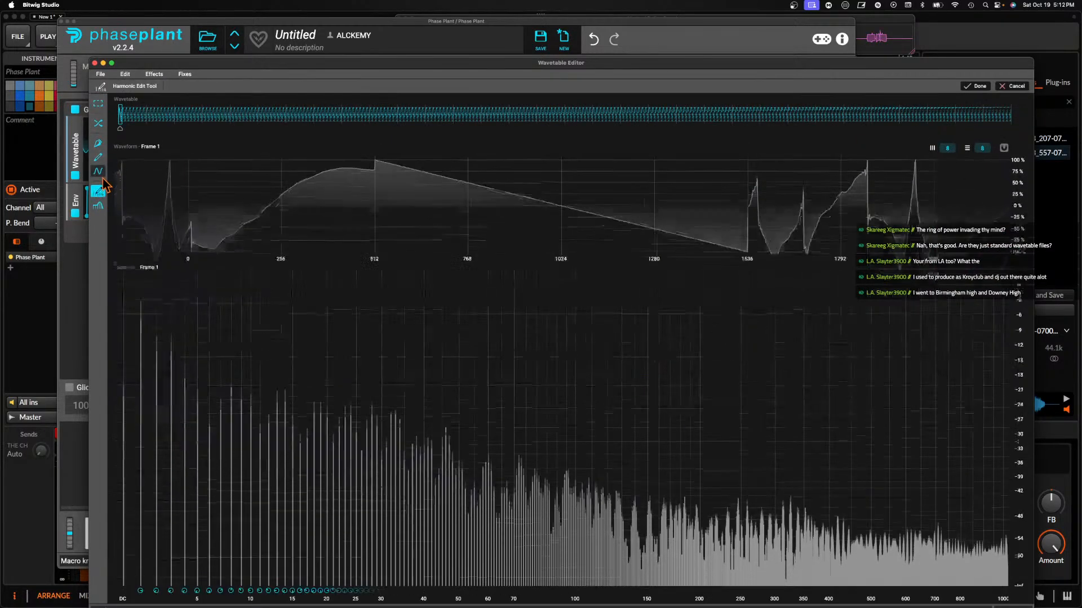
pyautogui.moveTo(686, 509)
pyautogui.mouseDown()
pyautogui.moveTo(722, 495)
pyautogui.moveTo(798, 492)
pyautogui.moveTo(891, 509)
pyautogui.moveTo(970, 495)
pyautogui.mouseUp()
pyautogui.moveTo(470, 64)
pyautogui.mouseDown()
pyautogui.moveTo(470, 187)
pyautogui.moveTo(400, 102)
pyautogui.mouseUp()
pyautogui.moveTo(573, 503)
pyautogui.mouseDown()
pyautogui.moveTo(616, 500)
pyautogui.moveTo(707, 458)
pyautogui.moveTo(736, 472)
pyautogui.moveTo(536, 505)
pyautogui.moveTo(451, 493)
pyautogui.moveTo(481, 481)
pyautogui.moveTo(877, 519)
pyautogui.moveTo(909, 550)
pyautogui.mouseUp()
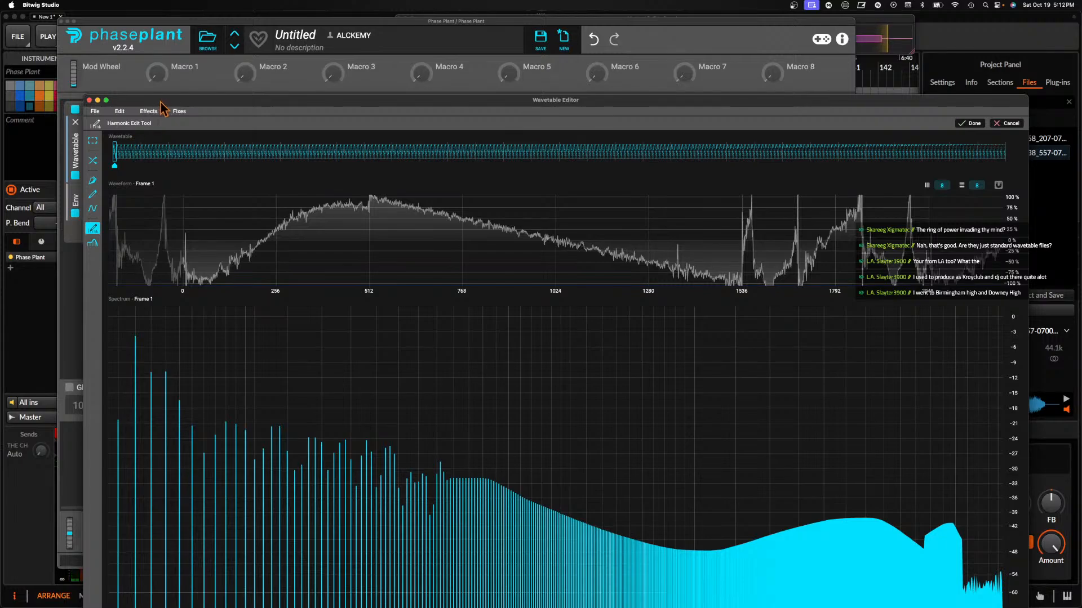
pyautogui.moveTo(161, 101); pyautogui.dragTo(160, 8)
pyautogui.moveTo(125, 353)
pyautogui.mouseDown()
pyautogui.moveTo(116, 340)
pyautogui.moveTo(132, 524)
pyautogui.moveTo(112, 555)
pyautogui.moveTo(134, 207)
pyautogui.mouseUp()
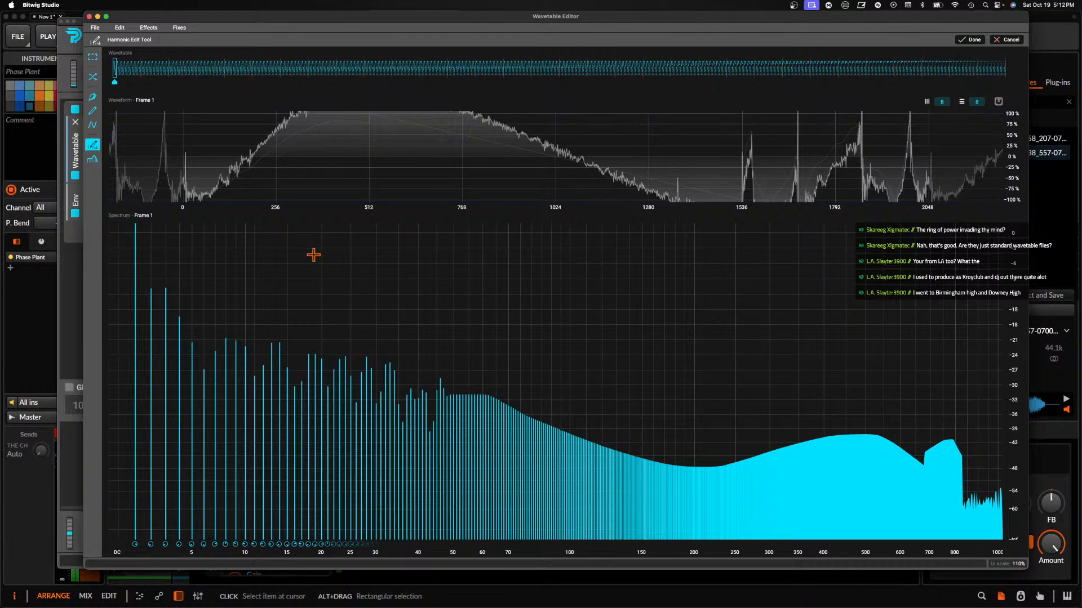
pyautogui.moveTo(523, 404)
pyautogui.mouseDown()
pyautogui.moveTo(838, 360)
pyautogui.moveTo(688, 391)
pyautogui.moveTo(745, 480)
pyautogui.moveTo(840, 530)
pyautogui.moveTo(883, 524)
pyautogui.moveTo(874, 362)
pyautogui.moveTo(993, 429)
pyautogui.moveTo(804, 422)
pyautogui.mouseUp()
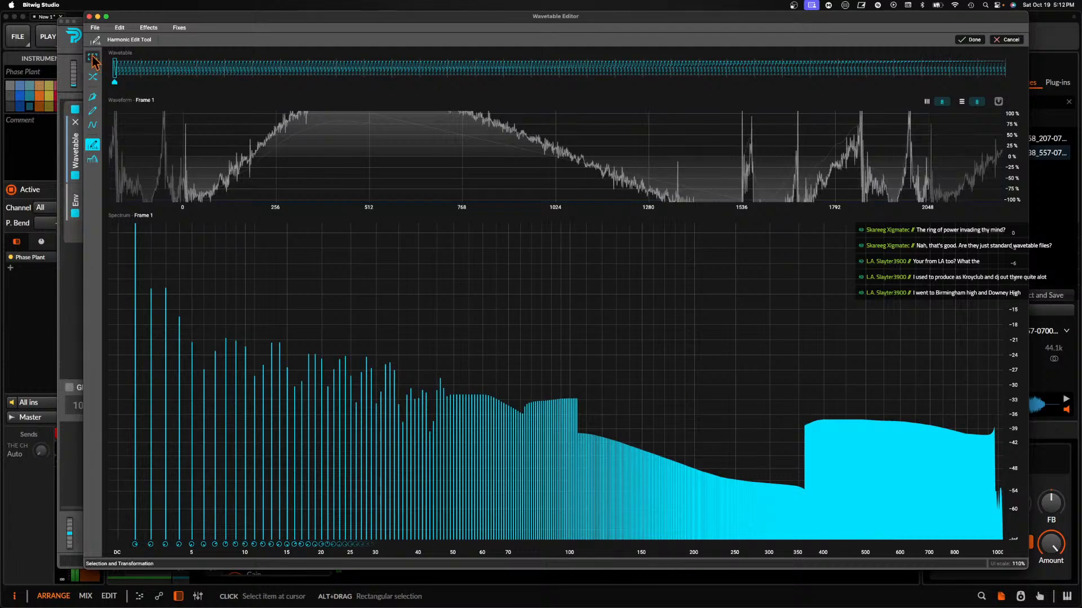
pyautogui.click(89, 17)
pyautogui.moveTo(374, 146)
pyautogui.mouseDown()
pyautogui.moveTo(374, 67)
pyautogui.moveTo(376, 152)
pyautogui.mouseUp()
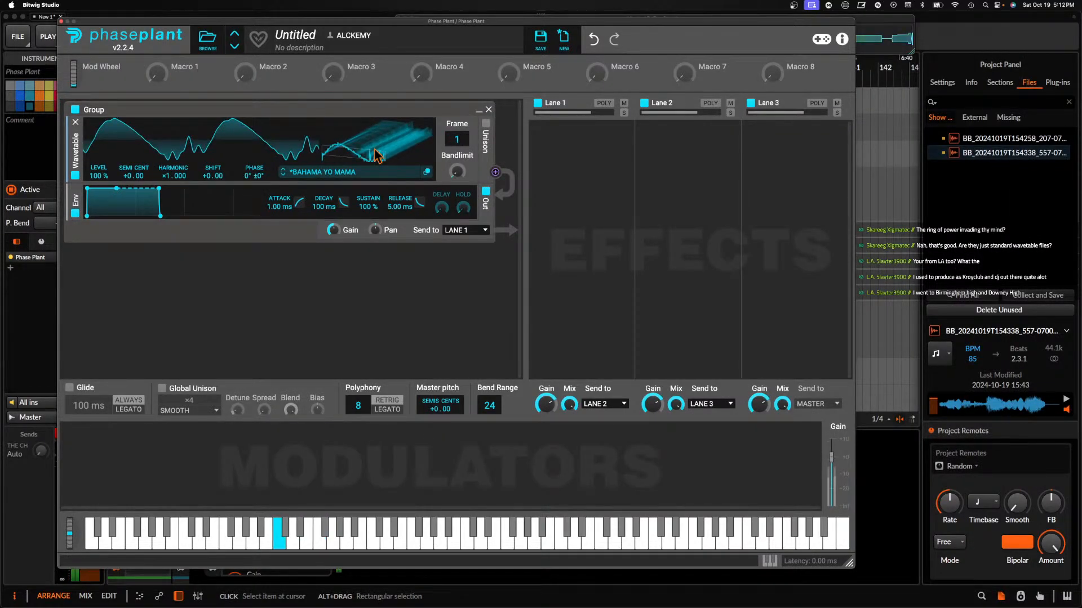
pyautogui.click(427, 173)
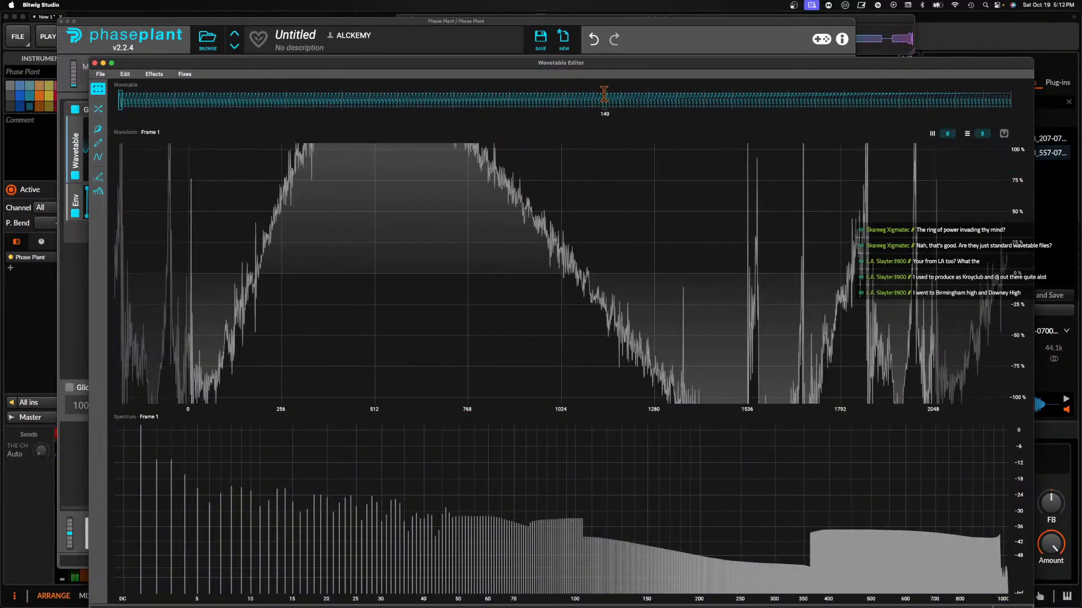
pyautogui.moveTo(596, 68); pyautogui.dragTo(624, 52)
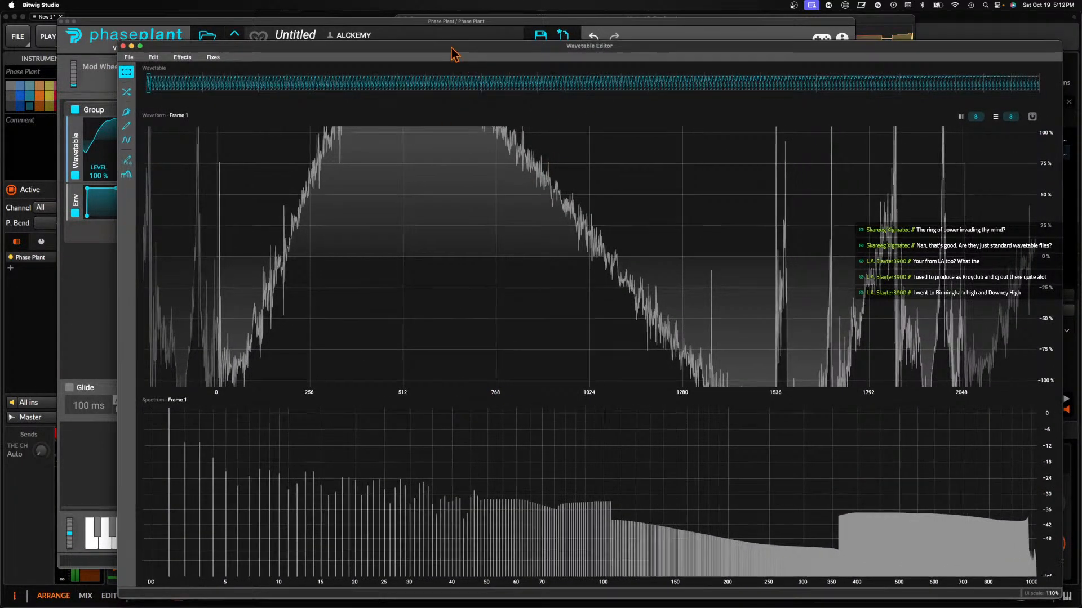
pyautogui.moveTo(452, 48); pyautogui.dragTo(376, 48)
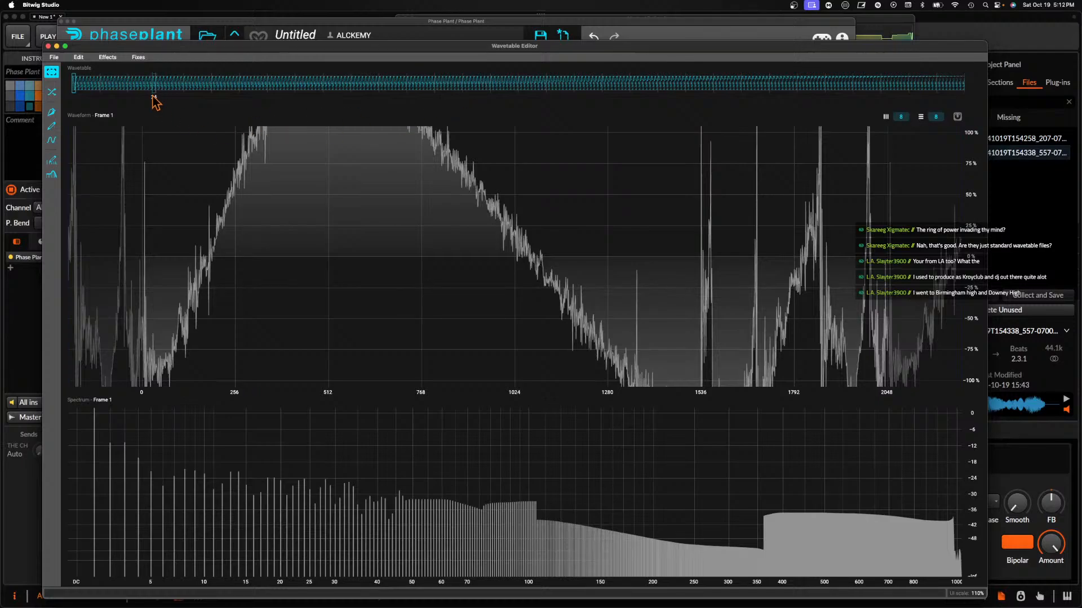
pyautogui.click(48, 46)
pyautogui.moveTo(248, 175); pyautogui.dragTo(248, 135)
pyautogui.doubleClick(247, 176)
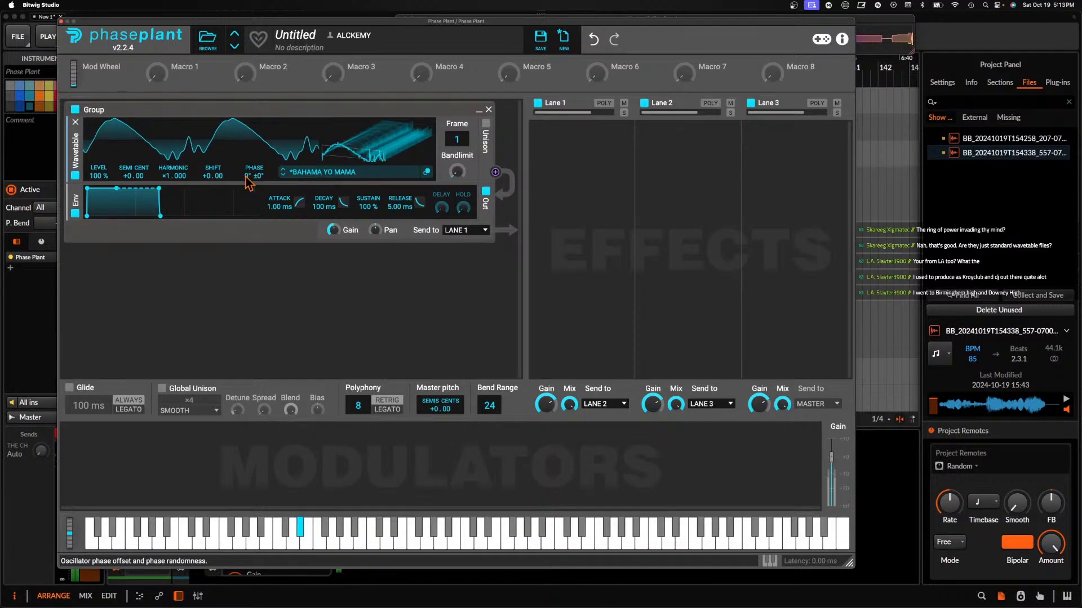
# Apply the Self FM effect to all frames of the wavetable with Amount 23% and Mix 28%
pyautogui.click(429, 172)
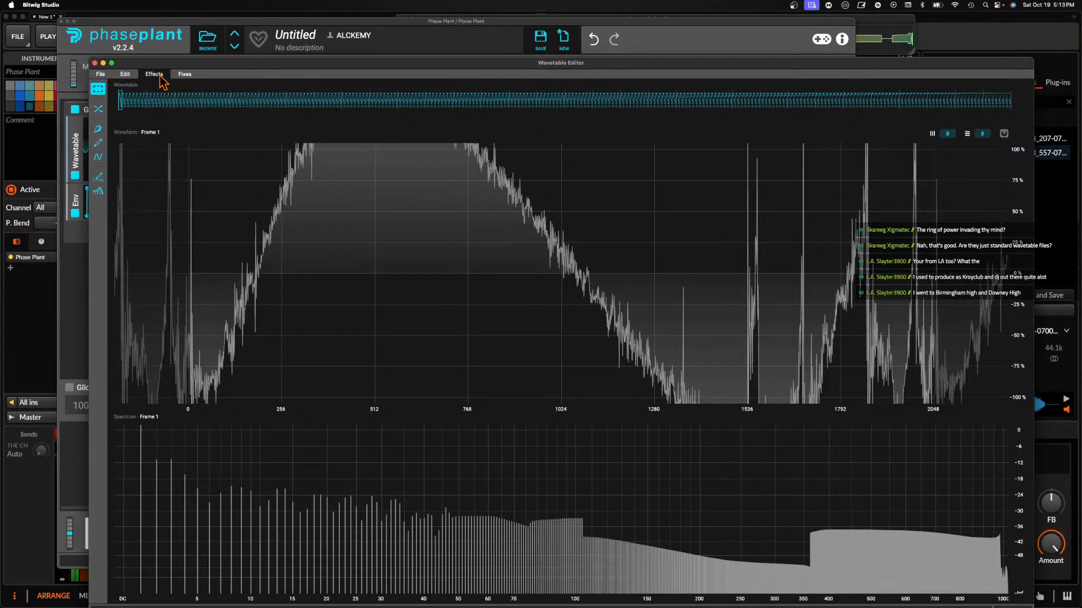
pyautogui.click(186, 74)
pyautogui.moveTo(154, 73)
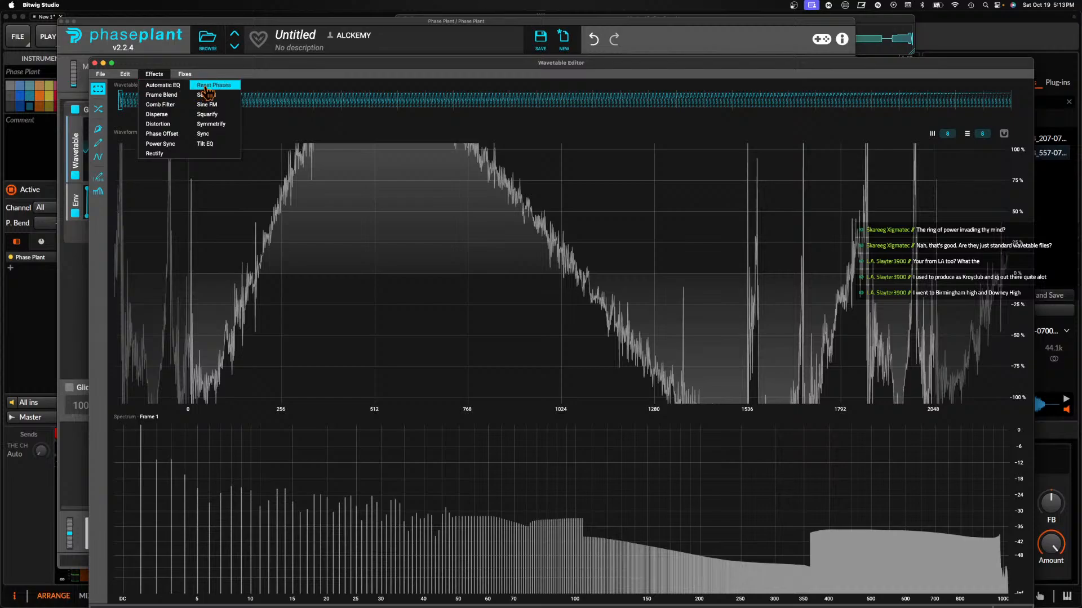
pyautogui.click(225, 99)
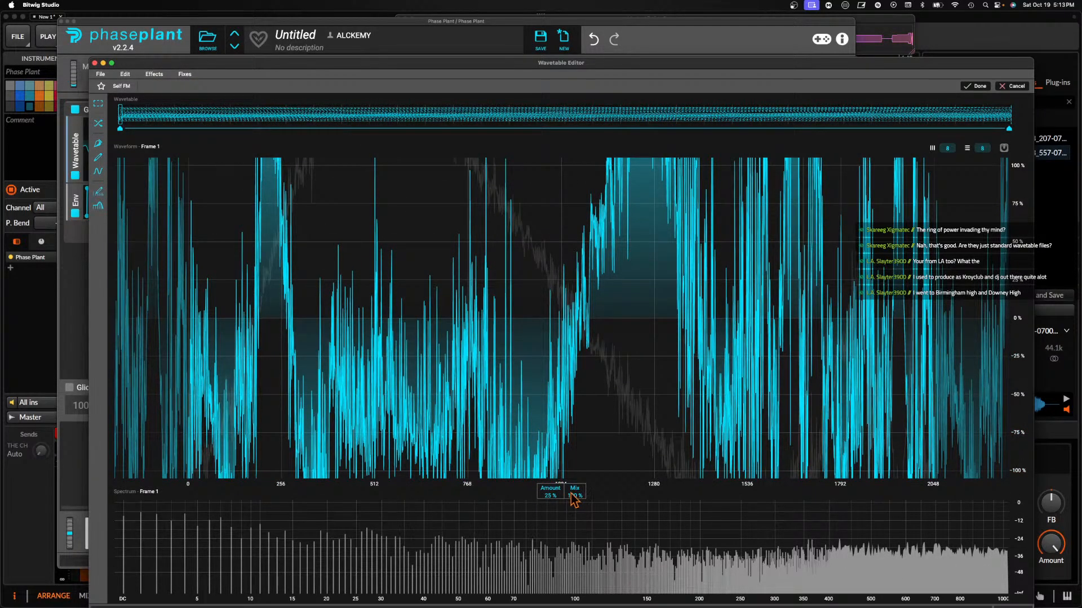
pyautogui.moveTo(574, 496); pyautogui.dragTo(575, 504)
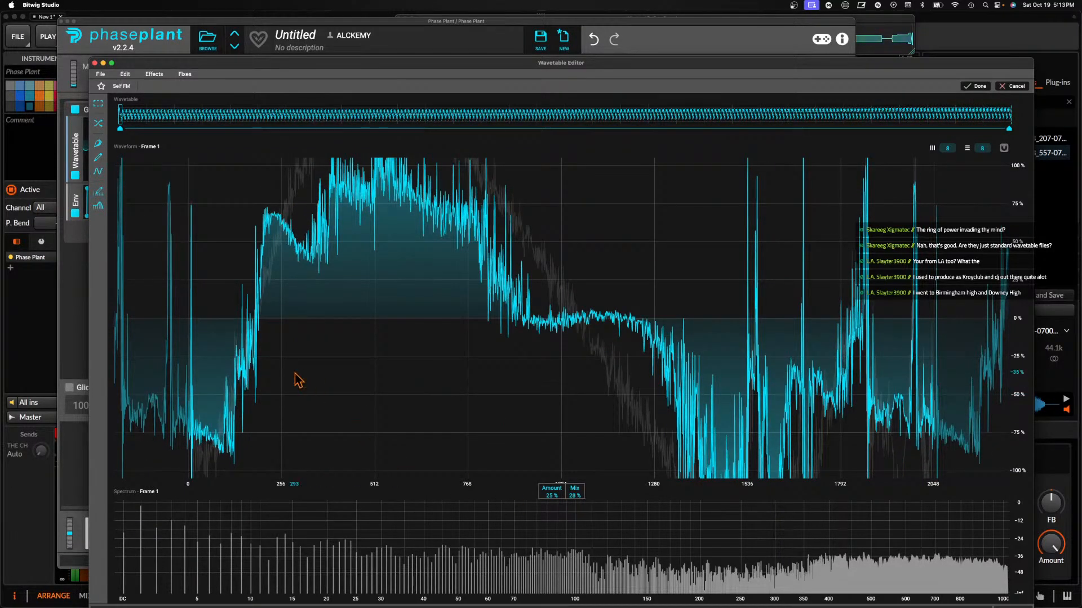
pyautogui.moveTo(552, 499); pyautogui.dragTo(552, 499)
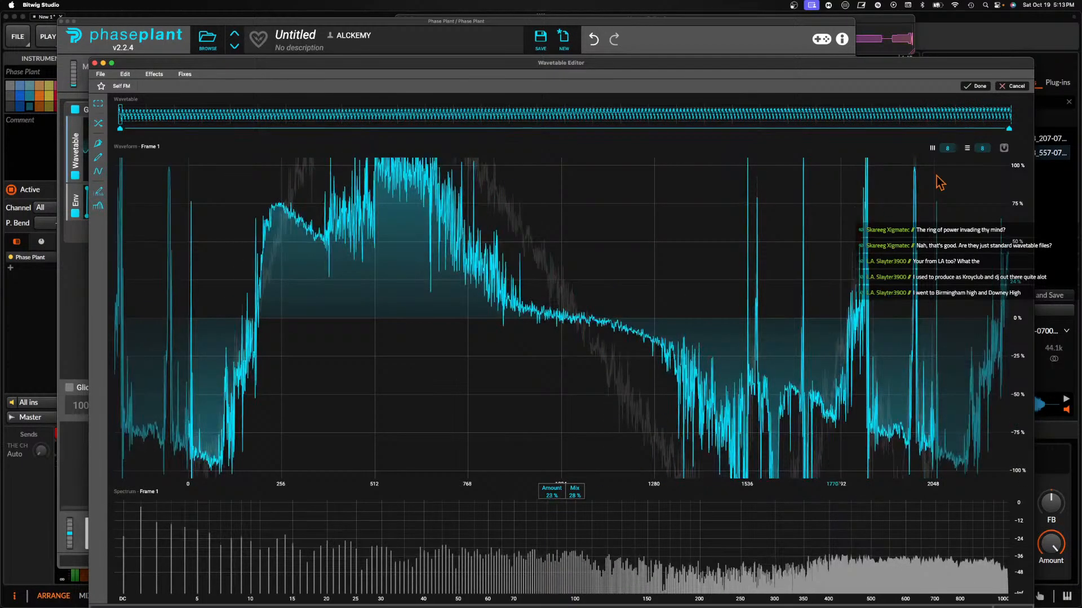
pyautogui.click(976, 86)
# Create a new empty wavetable in the Wavetable Editor
pyautogui.click(130, 527)
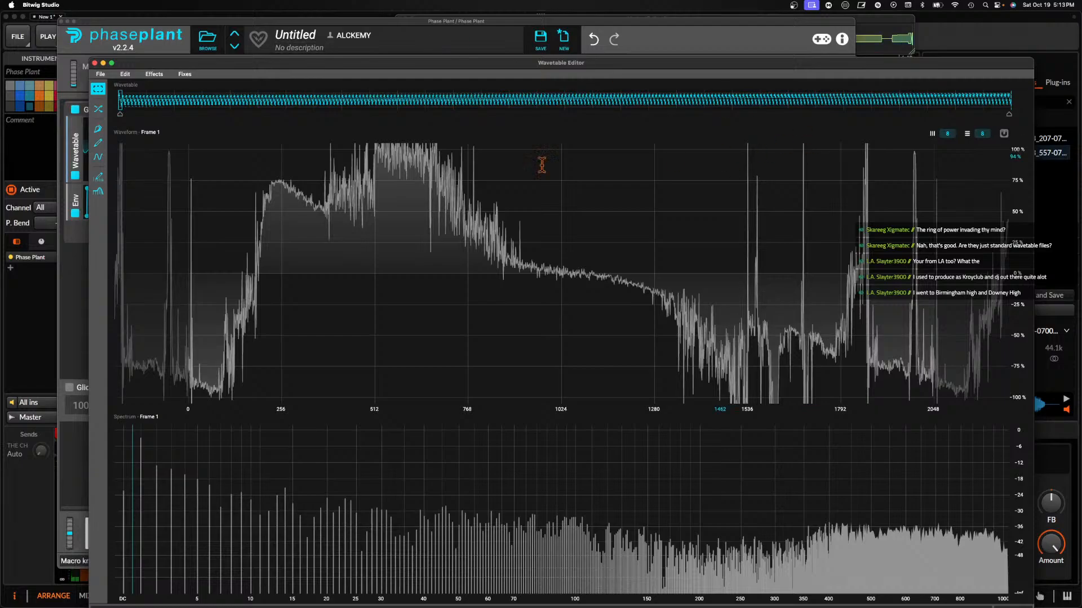
pyautogui.click(102, 75)
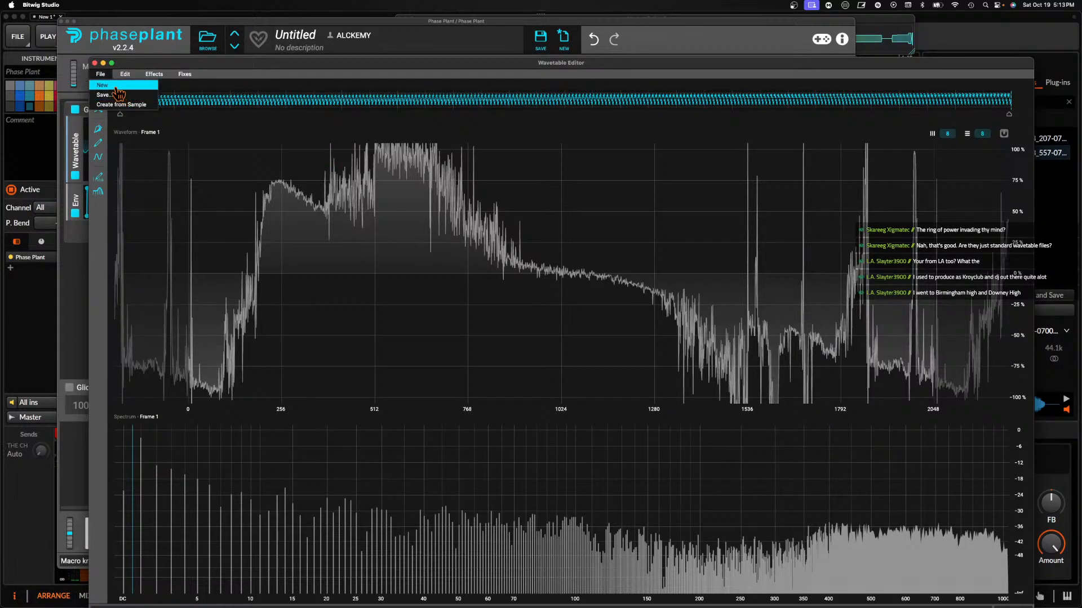
pyautogui.click(123, 89)
pyautogui.click(98, 177)
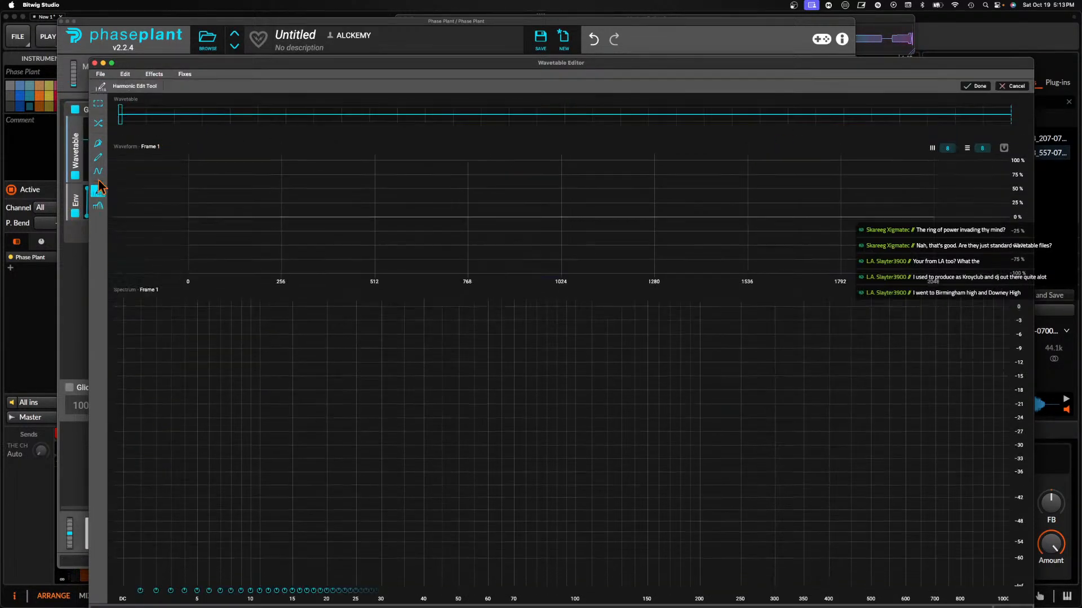
pyautogui.moveTo(142, 438); pyautogui.dragTo(142, 265)
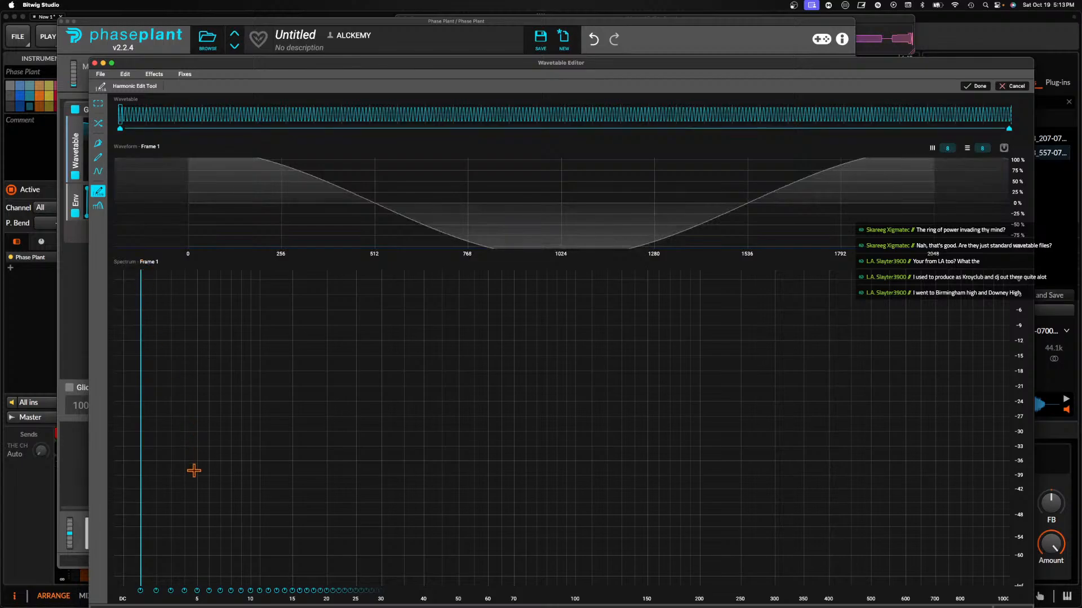
pyautogui.moveTo(431, 562)
pyautogui.mouseDown()
pyautogui.moveTo(986, 563)
pyautogui.moveTo(1009, 580)
pyautogui.mouseUp()
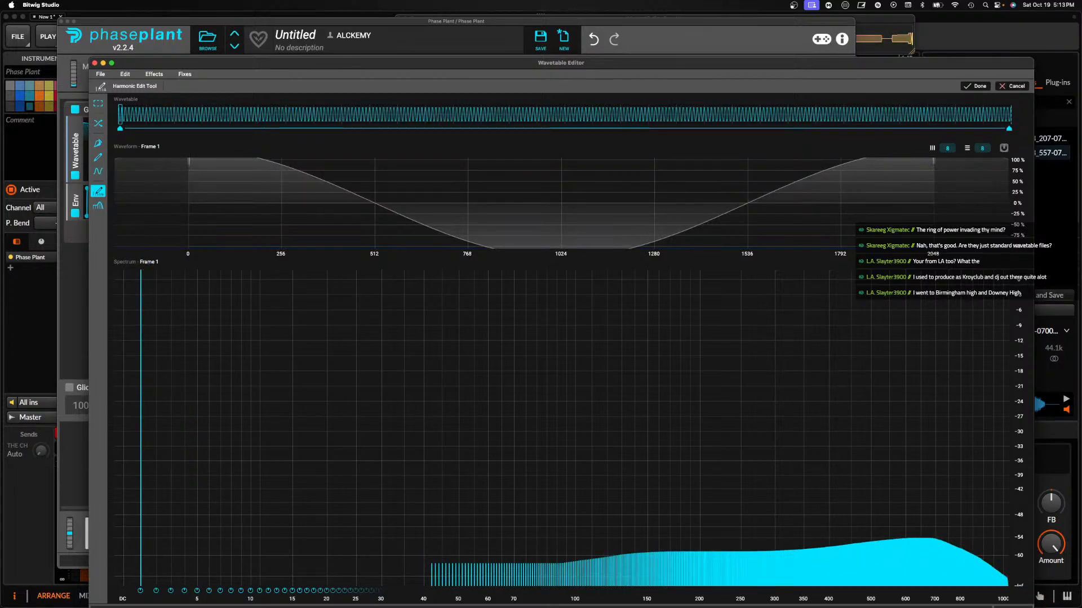
pyautogui.moveTo(449, 556)
pyautogui.mouseDown()
pyautogui.moveTo(454, 507)
pyautogui.moveTo(874, 500)
pyautogui.moveTo(1006, 552)
pyautogui.mouseUp()
pyautogui.moveTo(414, 462)
pyautogui.mouseDown()
pyautogui.moveTo(654, 435)
pyautogui.moveTo(991, 504)
pyautogui.mouseUp()
pyautogui.moveTo(395, 297)
pyautogui.mouseDown()
pyautogui.moveTo(450, 348)
pyautogui.moveTo(886, 522)
pyautogui.moveTo(667, 588)
pyautogui.mouseUp()
pyautogui.moveTo(412, 494)
pyautogui.mouseDown()
pyautogui.moveTo(466, 536)
pyautogui.moveTo(871, 458)
pyautogui.moveTo(847, 355)
pyautogui.moveTo(949, 459)
pyautogui.moveTo(656, 545)
pyautogui.moveTo(437, 485)
pyautogui.mouseUp()
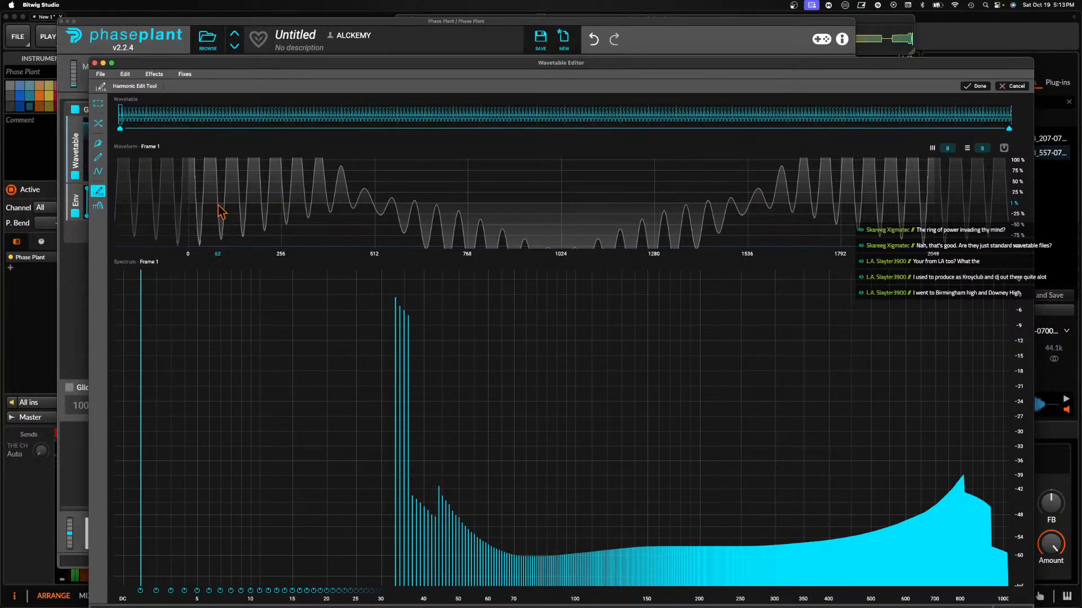
pyautogui.moveTo(398, 385)
pyautogui.mouseDown()
pyautogui.moveTo(396, 473)
pyautogui.moveTo(485, 515)
pyautogui.moveTo(962, 603)
pyautogui.mouseUp()
pyautogui.moveTo(171, 354); pyautogui.dragTo(908, 578)
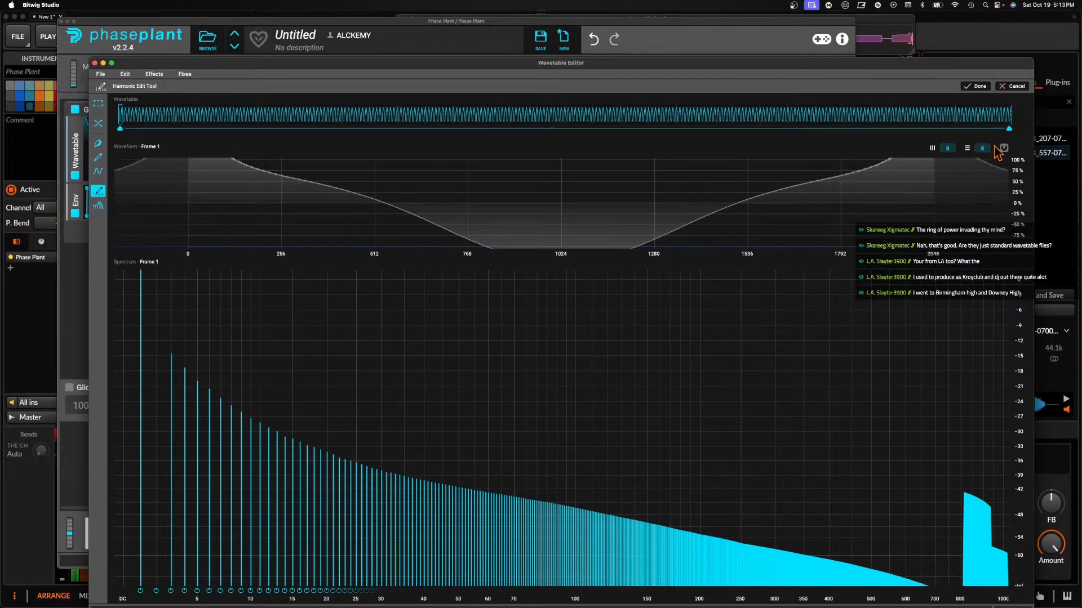
pyautogui.click(1013, 86)
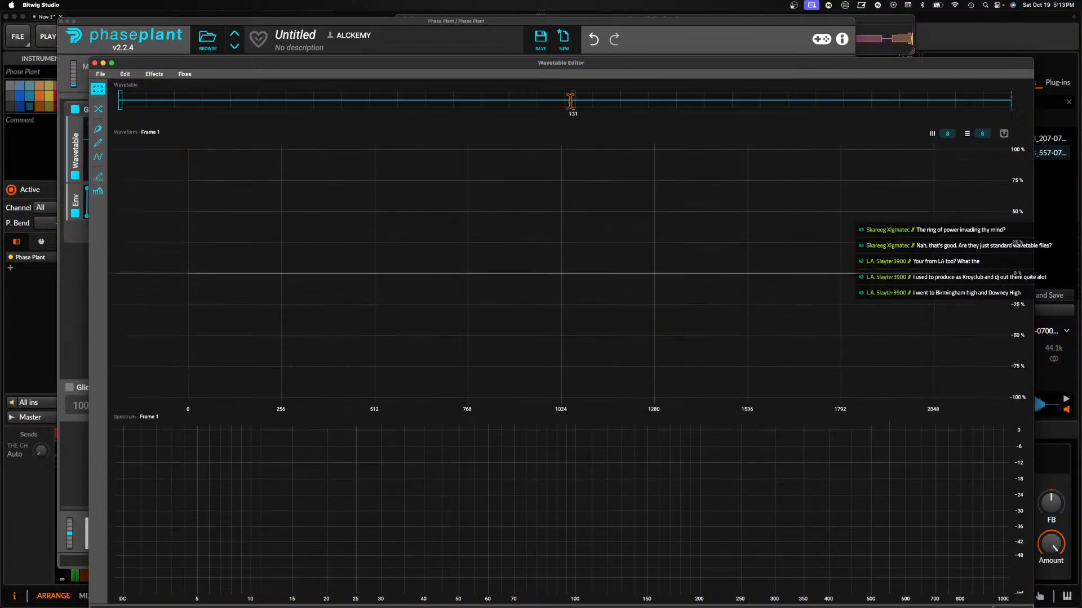
# Close the Wavetable Editor and the Phase Plant window, and reopen Phase Plant from the device on the selected instrument track
pyautogui.click(95, 64)
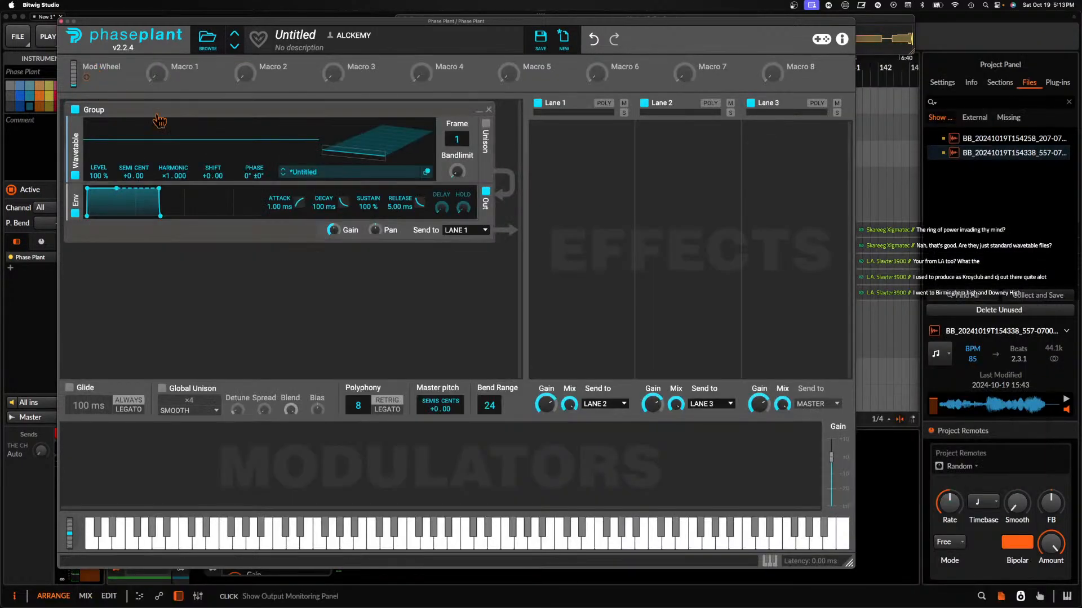
pyautogui.click(60, 21)
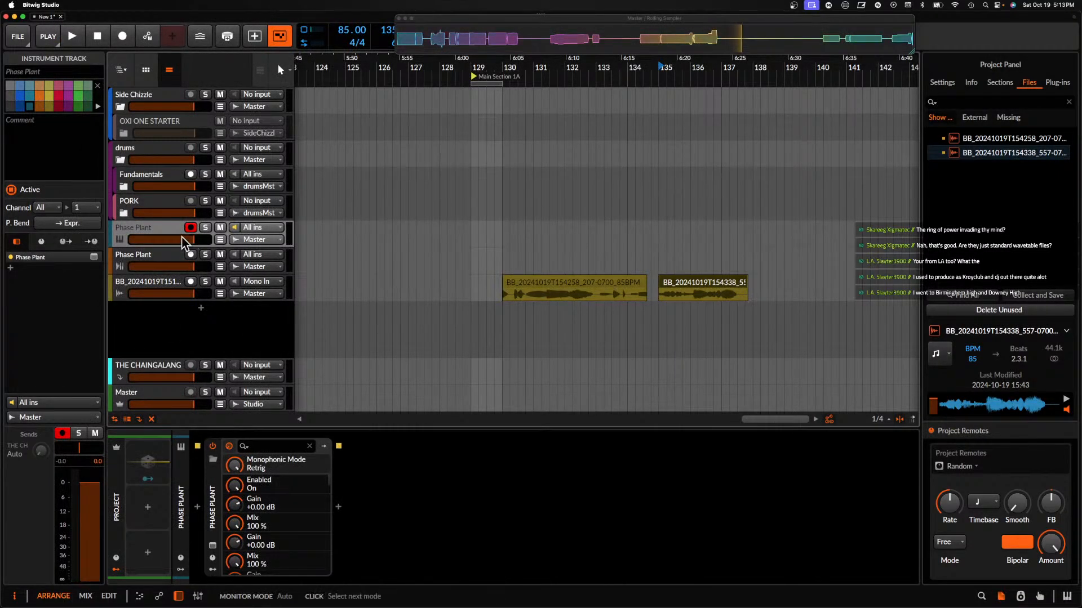
pyautogui.click(212, 546)
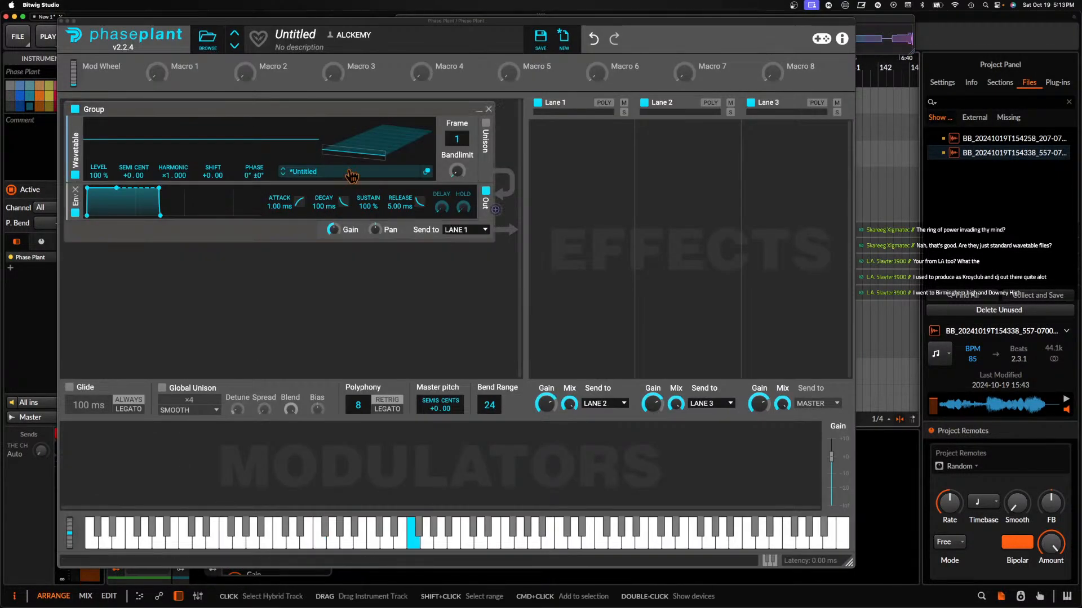
# With the Harmonic Edit Tool, raise frame 1's fundamental above 0 dB, draw a curve from about -34 dB at harmonic 3 to nothing near 700, and close the editor
pyautogui.click(425, 172)
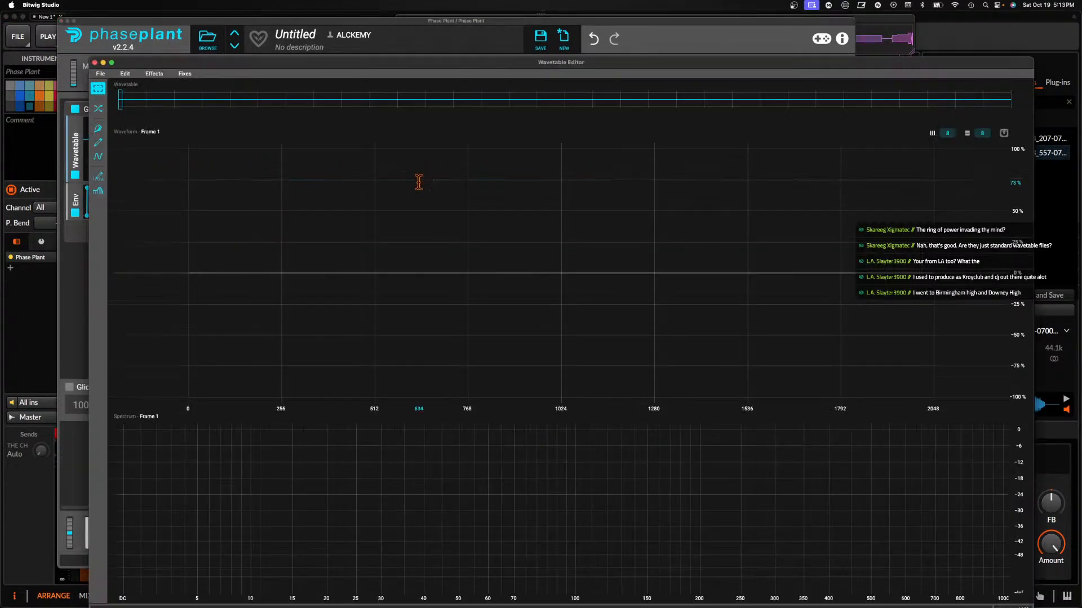
pyautogui.click(98, 176)
pyautogui.moveTo(148, 477); pyautogui.dragTo(146, 276)
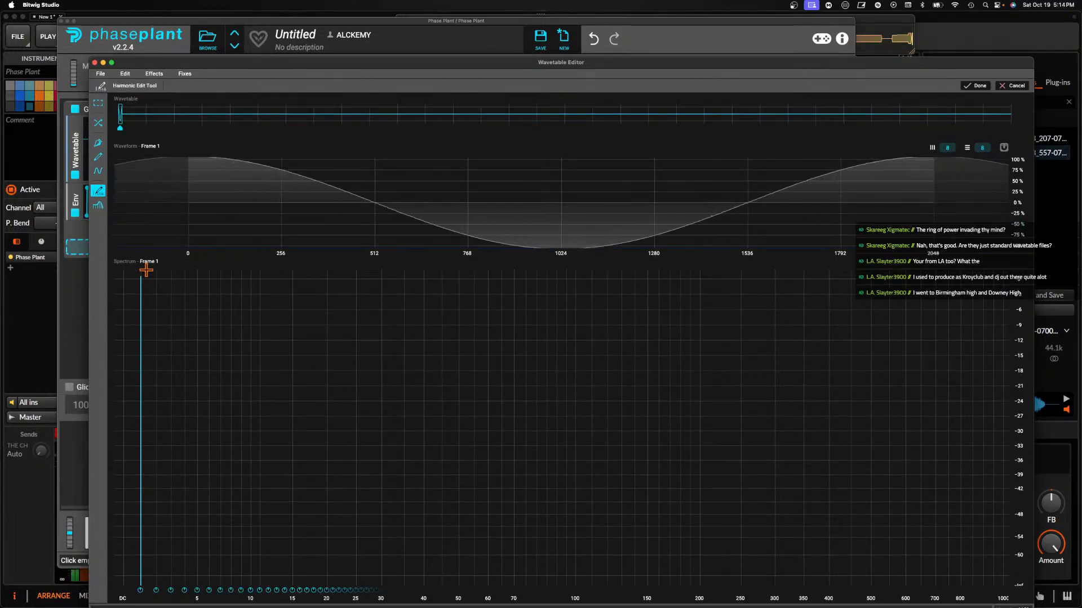
pyautogui.moveTo(167, 435)
pyautogui.mouseDown()
pyautogui.moveTo(861, 543)
pyautogui.moveTo(973, 596)
pyautogui.mouseUp()
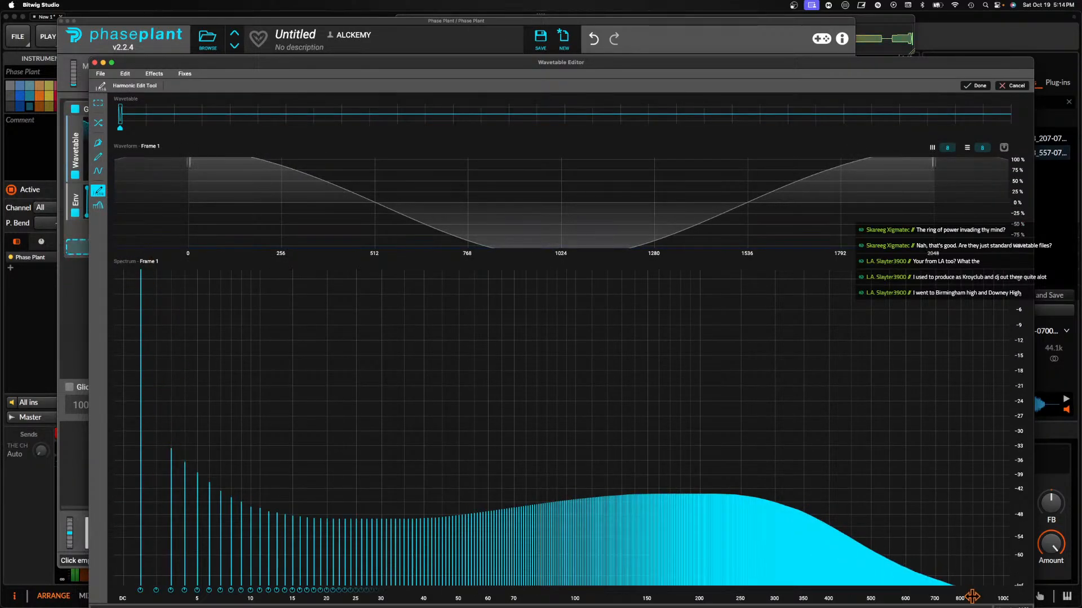
pyautogui.click(976, 85)
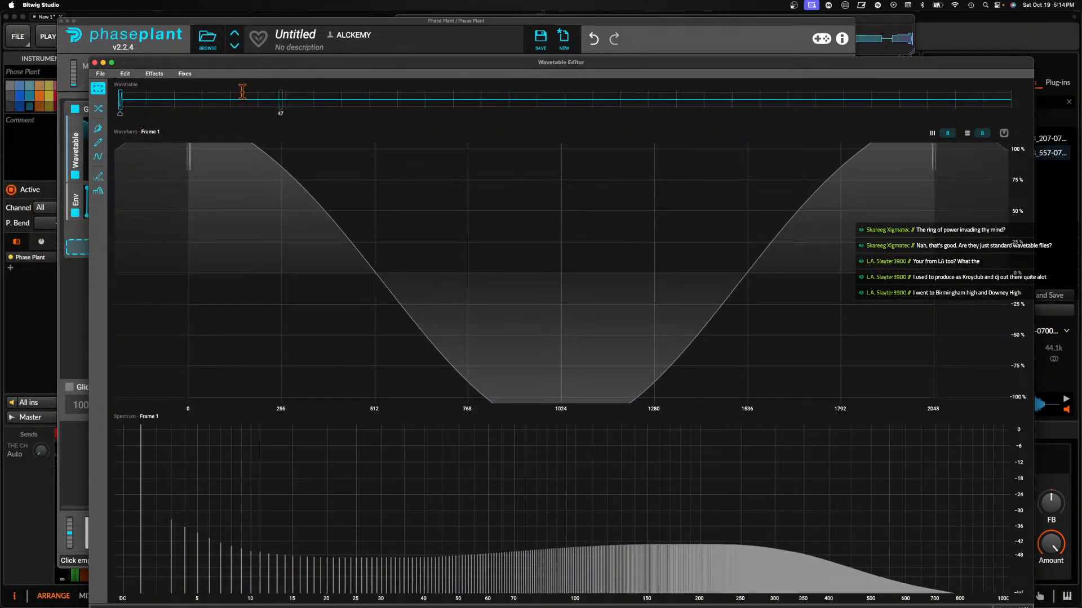
pyautogui.click(95, 62)
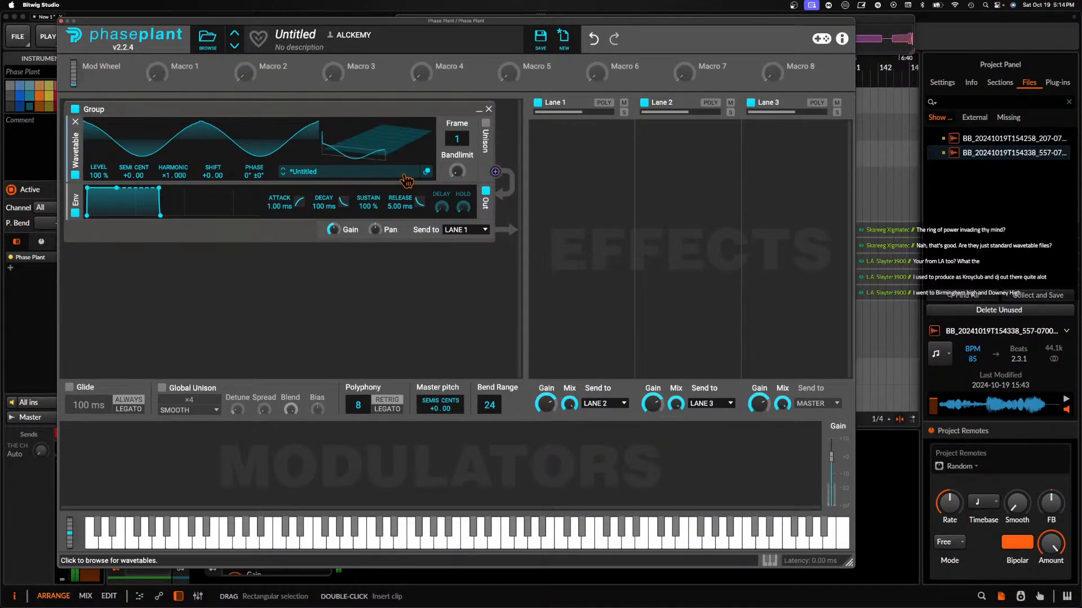
# Redraw frame 1's harmonics as a downward slope from about -11 dB at harmonic 2 to nothing near 700, and close the editor
pyautogui.click(426, 171)
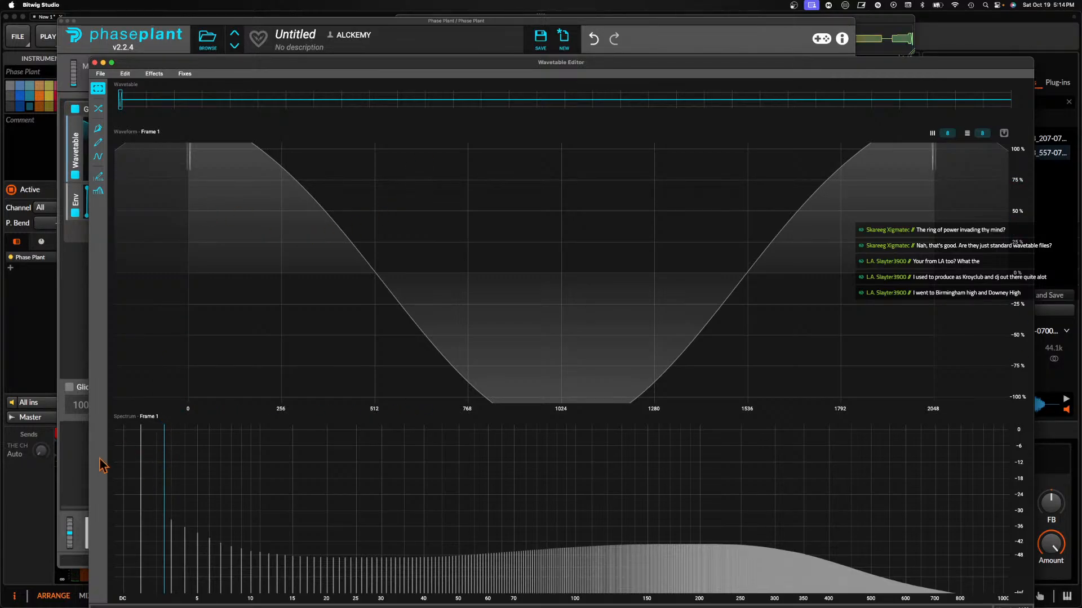
pyautogui.click(98, 191)
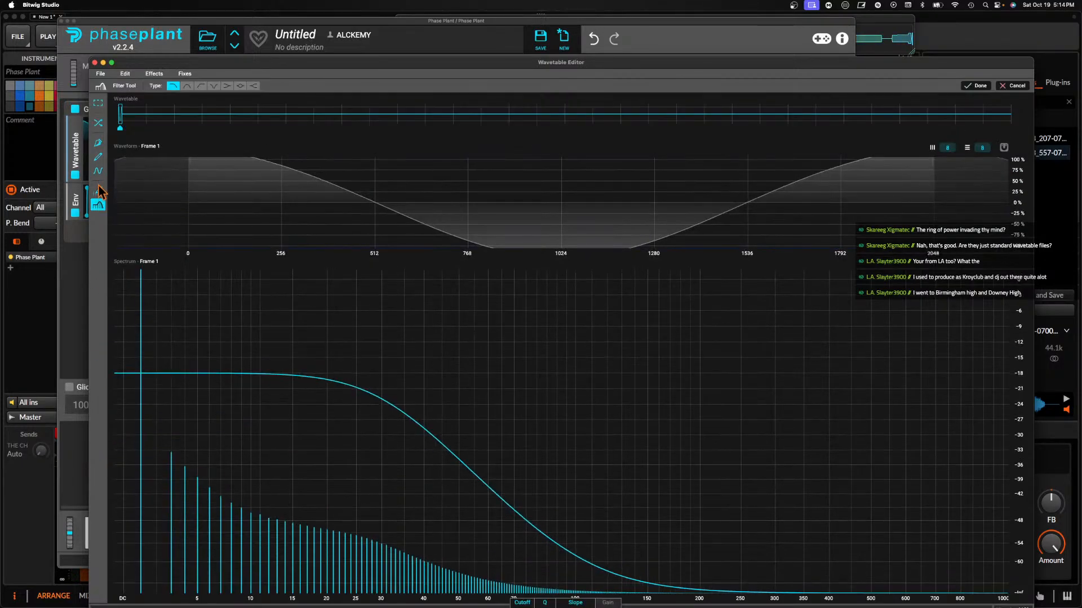
pyautogui.click(98, 190)
pyautogui.moveTo(157, 334)
pyautogui.mouseDown()
pyautogui.moveTo(217, 357)
pyautogui.moveTo(452, 496)
pyautogui.moveTo(678, 563)
pyautogui.moveTo(963, 598)
pyautogui.mouseUp()
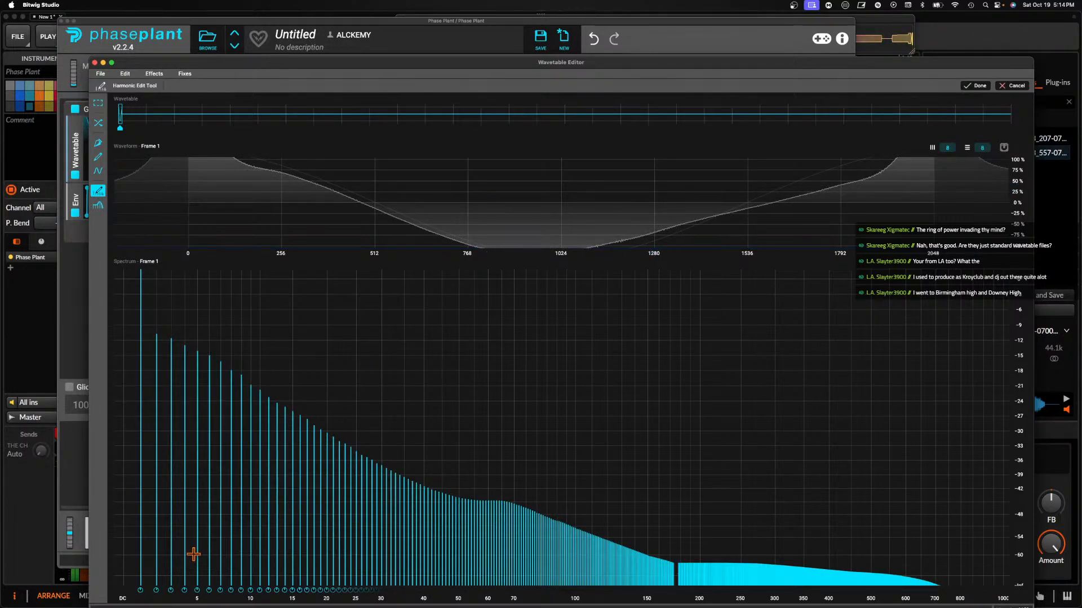
pyautogui.click(94, 62)
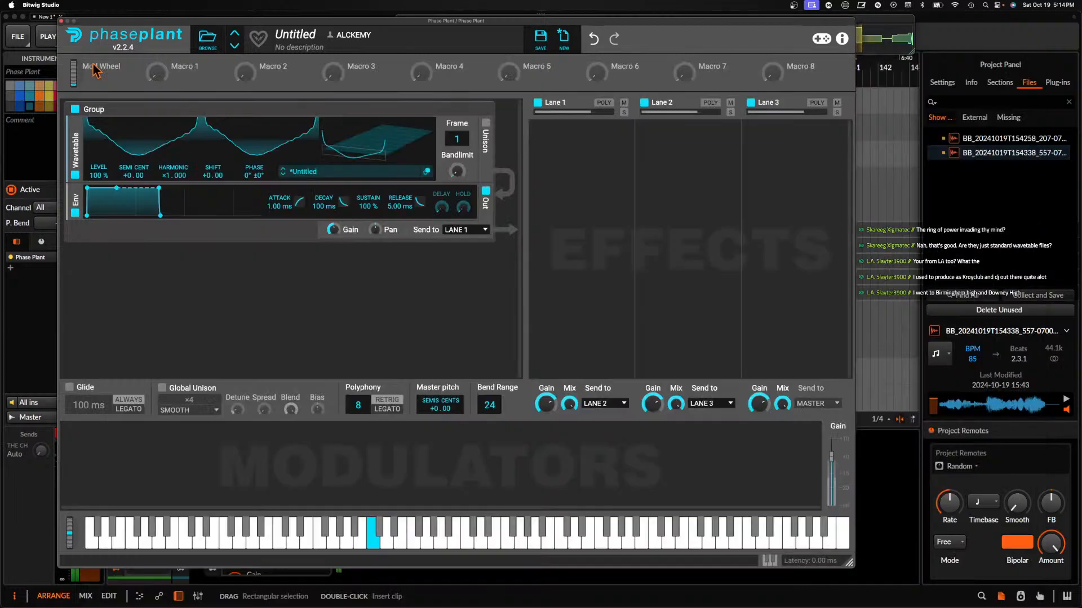
# Delete the existing generator group and add a new Wavetable generator with the default wavetable
pyautogui.moveTo(246, 177); pyautogui.dragTo(246, 250)
pyautogui.click(488, 109)
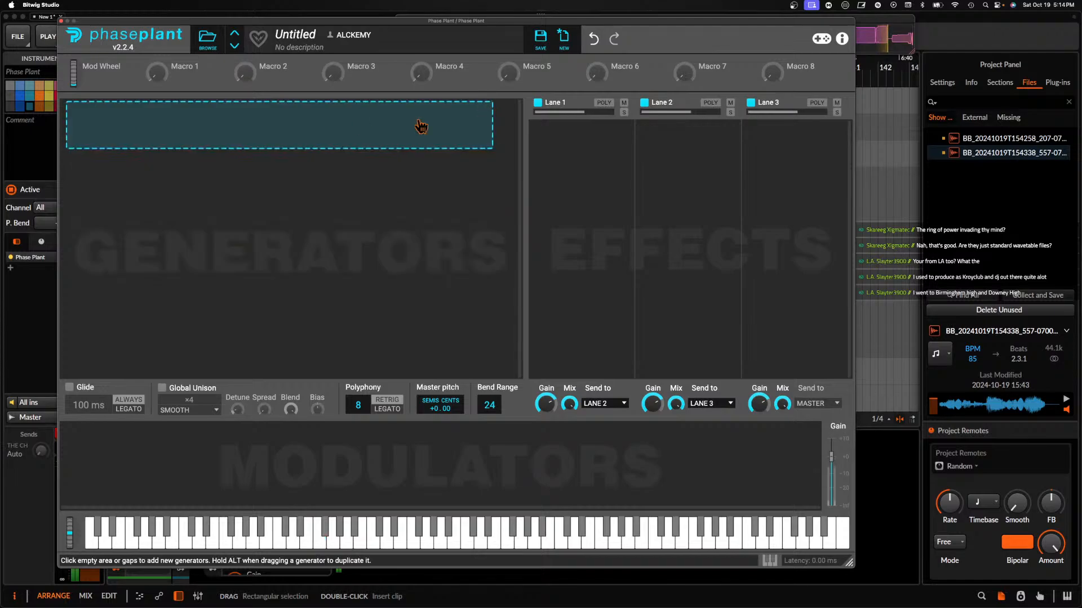
pyautogui.click(231, 142)
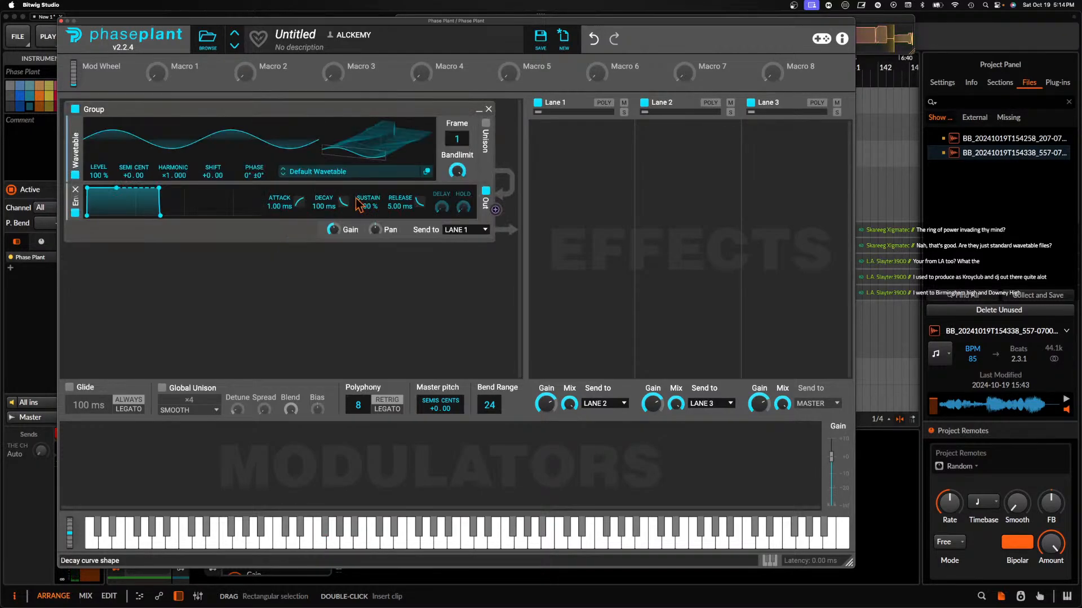
# In the Wavetable Editor, raise frame 1's fundamental above 0 dB and harmonic 2 to about -18 dB, and draw harmonics 35 to 70 at about -39 dB
pyautogui.click(426, 171)
pyautogui.moveTo(143, 293); pyautogui.dragTo(143, 249)
pyautogui.moveTo(157, 369)
pyautogui.mouseDown()
pyautogui.moveTo(371, 391)
pyautogui.moveTo(650, 512)
pyautogui.moveTo(871, 591)
pyautogui.mouseUp()
pyautogui.moveTo(697, 514)
pyautogui.mouseDown()
pyautogui.moveTo(888, 515)
pyautogui.moveTo(984, 542)
pyautogui.mouseUp()
pyautogui.moveTo(689, 522)
pyautogui.mouseDown()
pyautogui.moveTo(536, 458)
pyautogui.moveTo(966, 521)
pyautogui.moveTo(988, 515)
pyautogui.moveTo(538, 471)
pyautogui.moveTo(481, 477)
pyautogui.mouseUp()
pyautogui.moveTo(273, 398)
pyautogui.mouseDown()
pyautogui.moveTo(242, 434)
pyautogui.moveTo(386, 483)
pyautogui.moveTo(186, 509)
pyautogui.moveTo(236, 578)
pyautogui.moveTo(522, 446)
pyautogui.moveTo(635, 463)
pyautogui.mouseUp()
pyautogui.moveTo(398, 463)
pyautogui.mouseDown()
pyautogui.moveTo(519, 473)
pyautogui.moveTo(983, 585)
pyautogui.mouseUp()
pyautogui.moveTo(523, 468)
pyautogui.mouseDown()
pyautogui.moveTo(517, 393)
pyautogui.moveTo(648, 545)
pyautogui.moveTo(848, 577)
pyautogui.mouseUp()
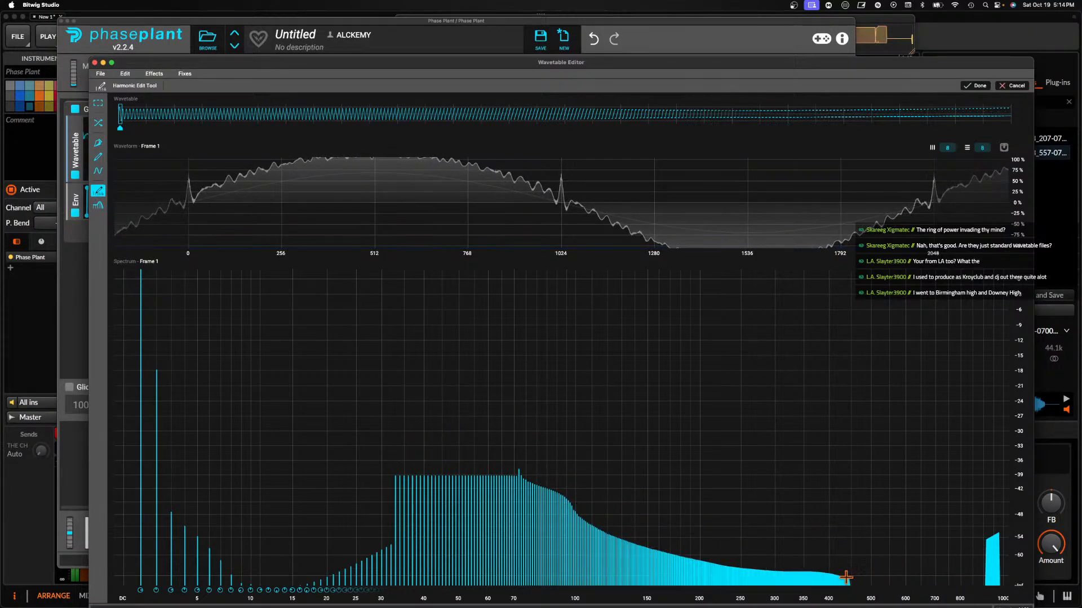
# Redraw frame 1's upper harmonics at about -48 dB from 70 to 195, sloping down from about -43 dB at 200, with a hump near 900
pyautogui.moveTo(521, 480)
pyautogui.mouseDown()
pyautogui.moveTo(628, 531)
pyautogui.moveTo(1009, 535)
pyautogui.moveTo(664, 505)
pyautogui.moveTo(955, 482)
pyautogui.moveTo(894, 509)
pyautogui.moveTo(775, 510)
pyautogui.mouseUp()
pyautogui.moveTo(963, 503); pyautogui.dragTo(851, 549)
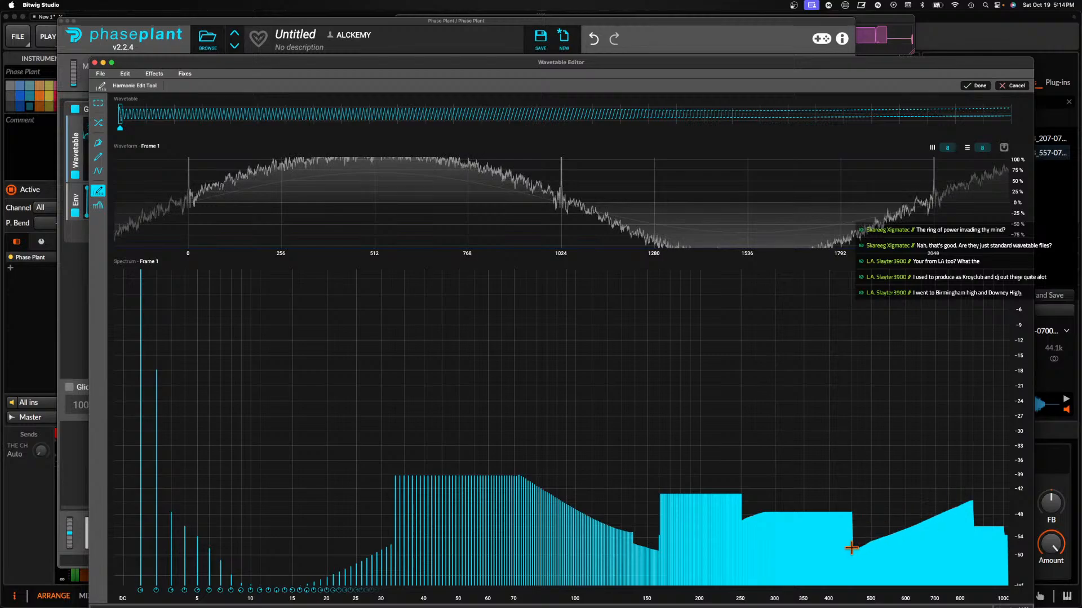
pyautogui.moveTo(987, 521)
pyautogui.mouseDown()
pyautogui.moveTo(859, 583)
pyautogui.moveTo(778, 514)
pyautogui.moveTo(638, 427)
pyautogui.moveTo(632, 449)
pyautogui.moveTo(846, 571)
pyautogui.mouseUp()
pyautogui.moveTo(690, 516); pyautogui.dragTo(389, 553)
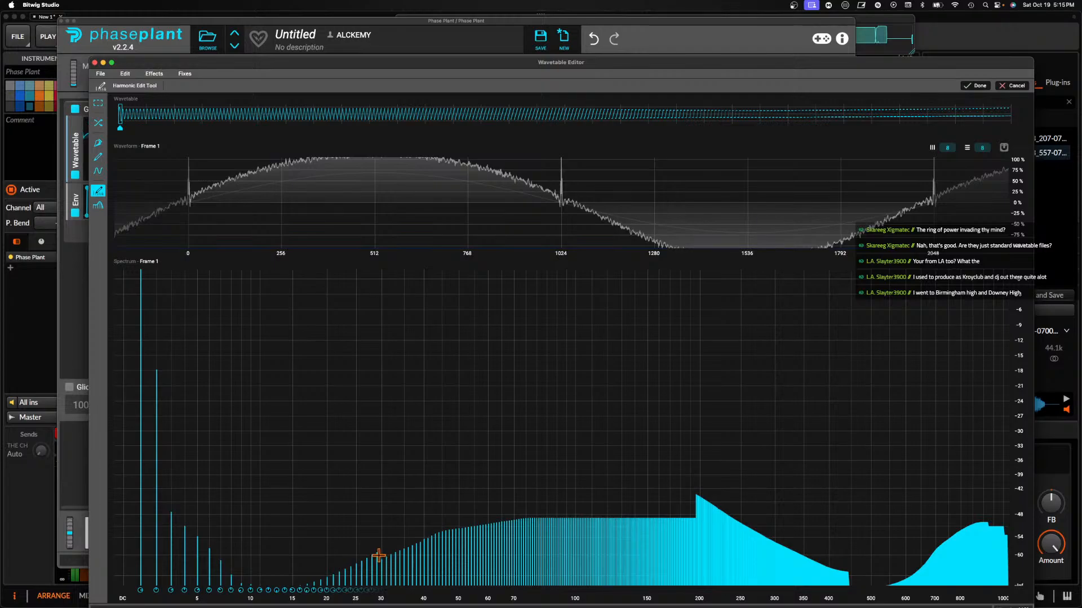
# Start a Distortion effect on all frames with type Overdrive, Drive +13.73 dB and Mix 43%
pyautogui.click(154, 73)
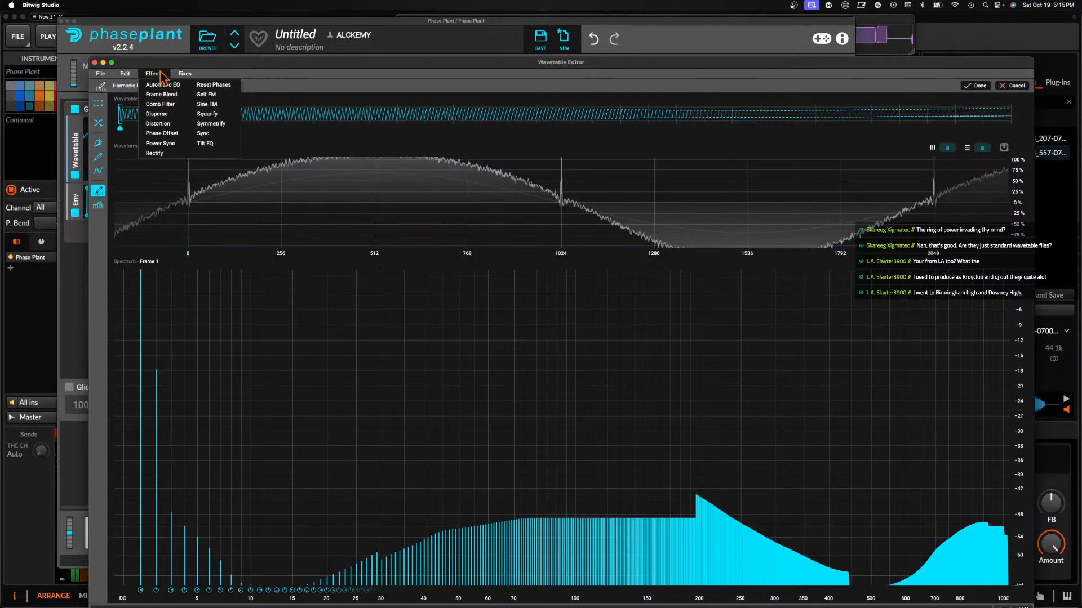
pyautogui.click(166, 124)
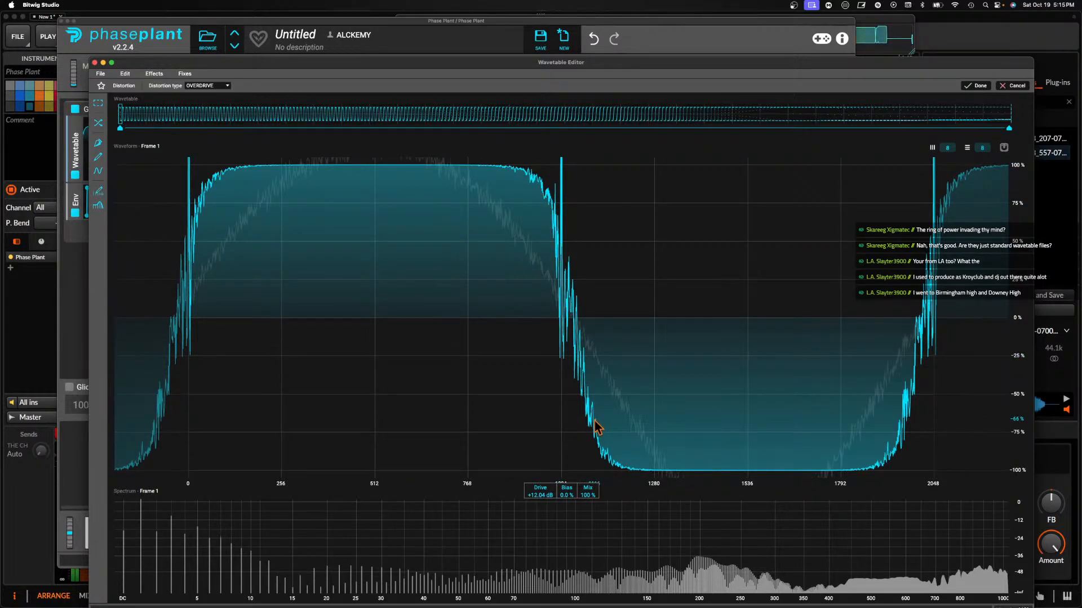
pyautogui.moveTo(539, 495)
pyautogui.mouseDown()
pyautogui.moveTo(539, 468)
pyautogui.moveTo(538, 499)
pyautogui.mouseUp()
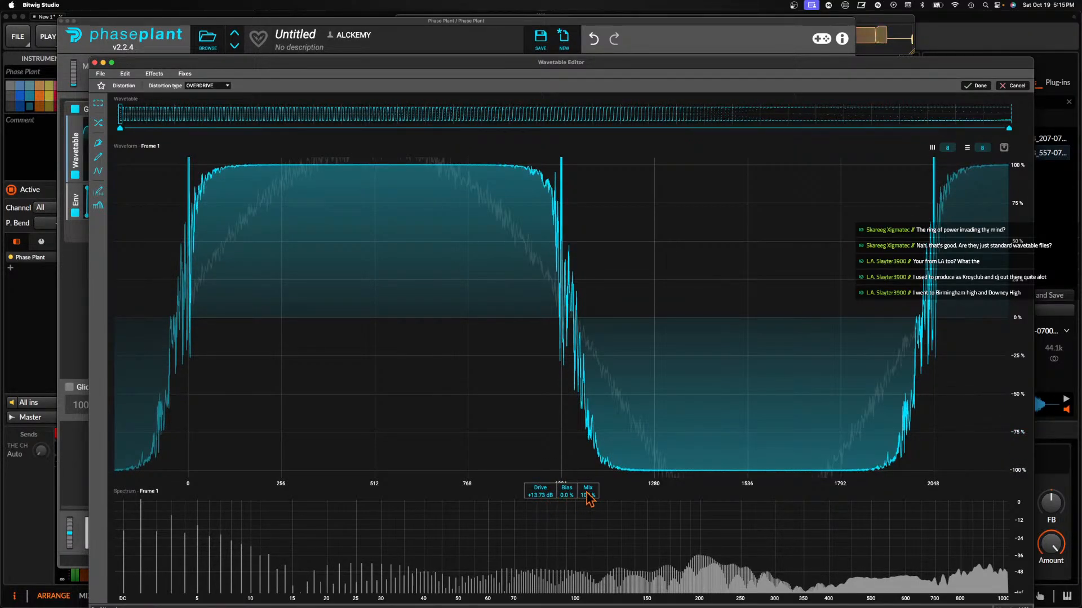
pyautogui.moveTo(587, 495); pyautogui.dragTo(587, 526)
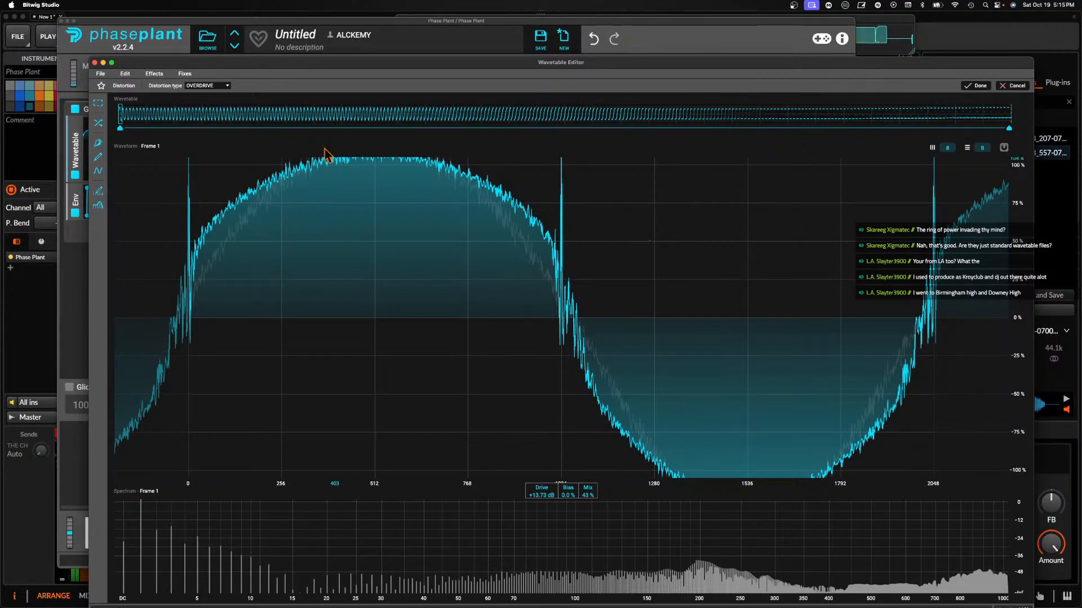
# Change the distortion type to Quantize with Drive +3.66 dB and Mix 99%, and apply it to all frames
pyautogui.click(208, 85)
pyautogui.click(209, 104)
pyautogui.click(215, 86)
pyautogui.click(212, 126)
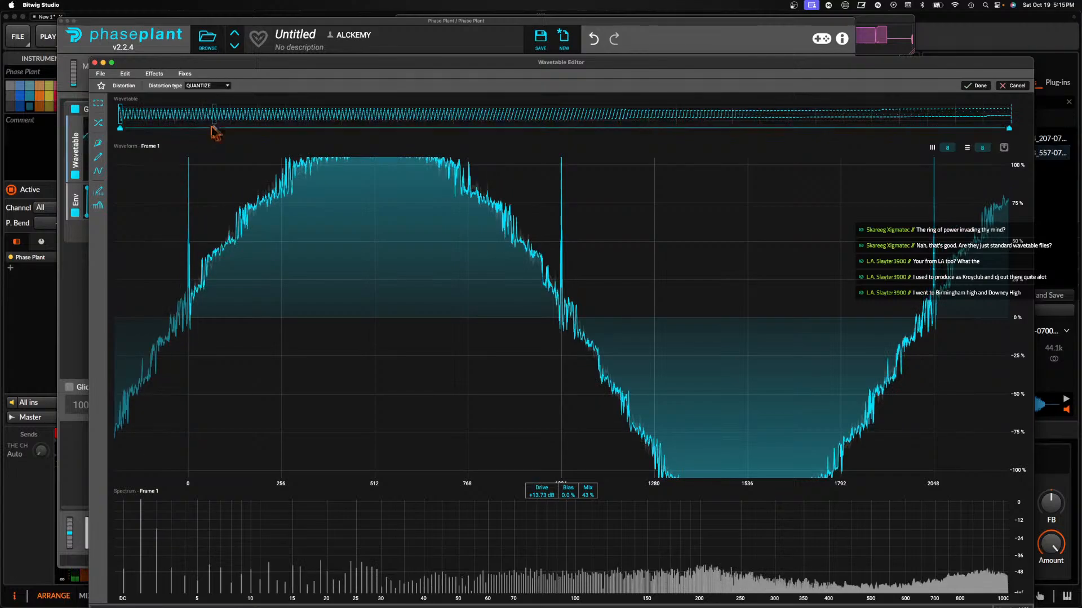
pyautogui.moveTo(539, 496); pyautogui.dragTo(585, 464)
pyautogui.moveTo(539, 495); pyautogui.dragTo(540, 486)
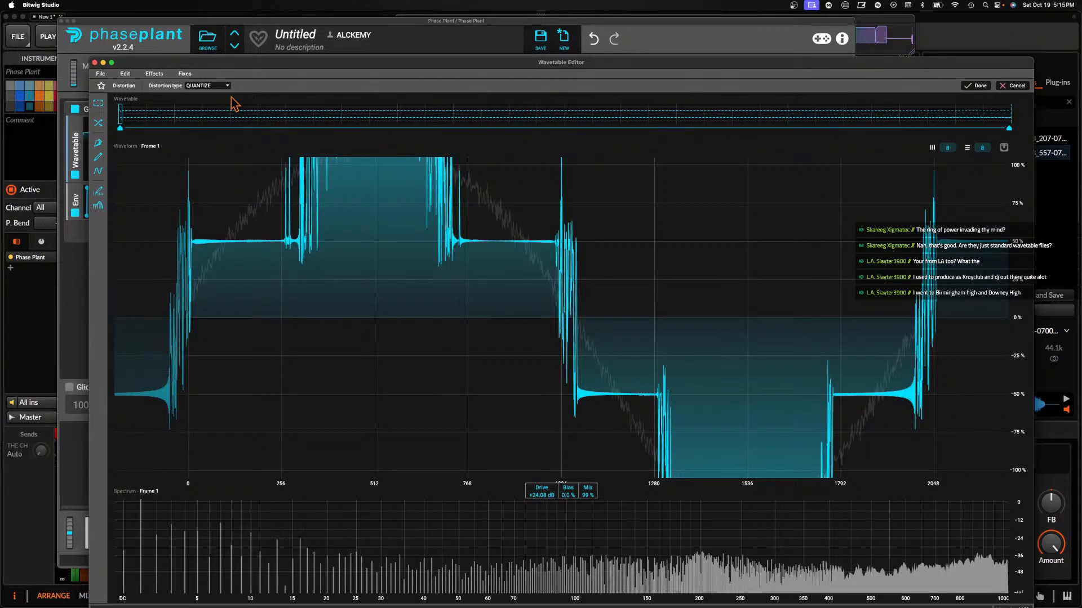
pyautogui.moveTo(540, 499); pyautogui.dragTo(540, 531)
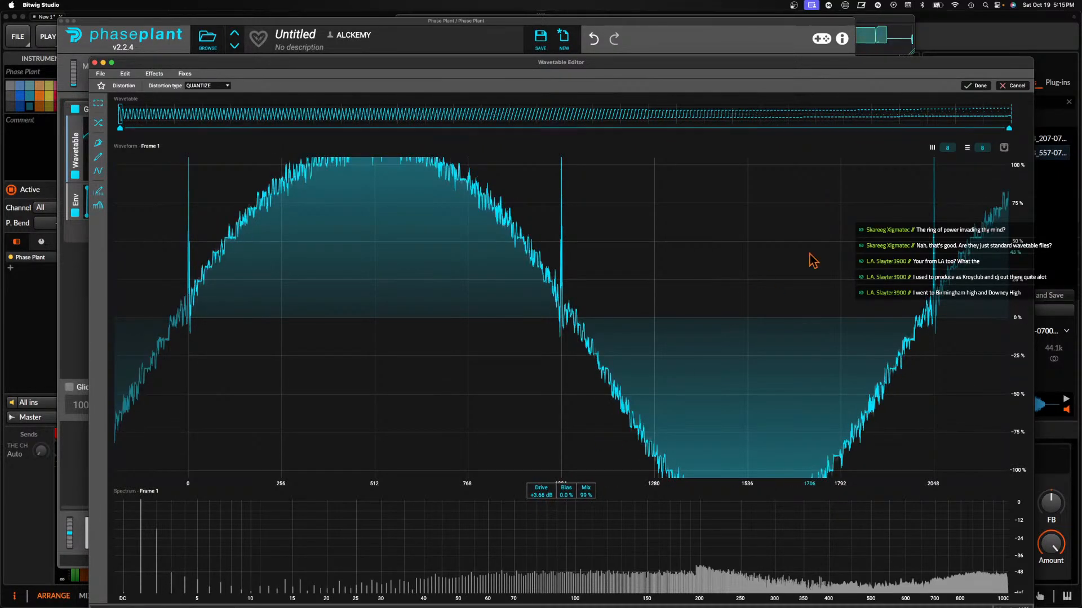
pyautogui.click(977, 85)
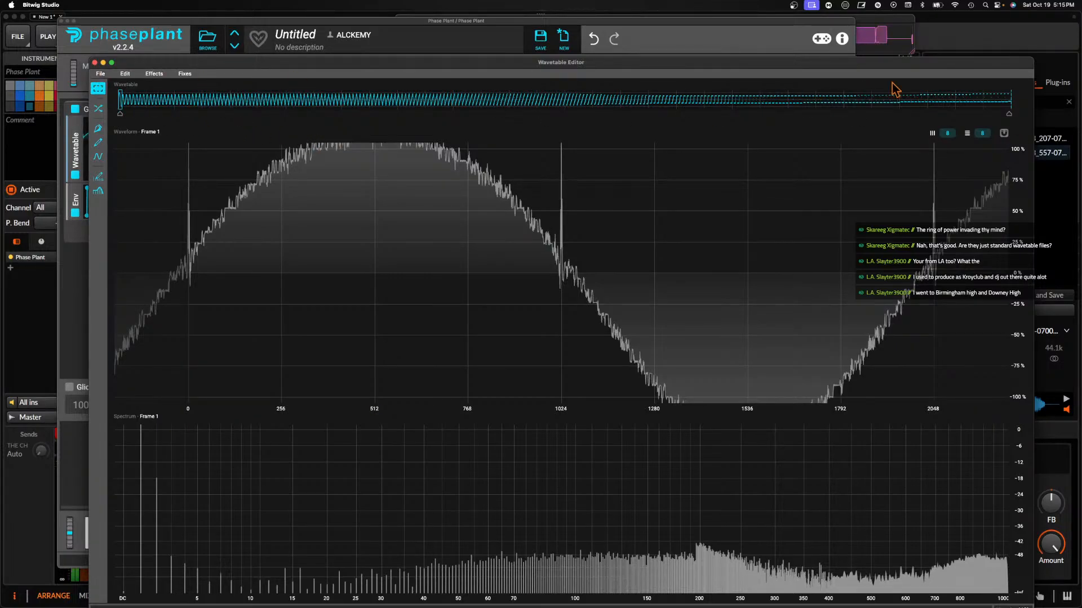
# Apply a second Distortion effect to all frames with type Overdrive, Drive +7.07 dB and Mix 100%
pyautogui.click(154, 73)
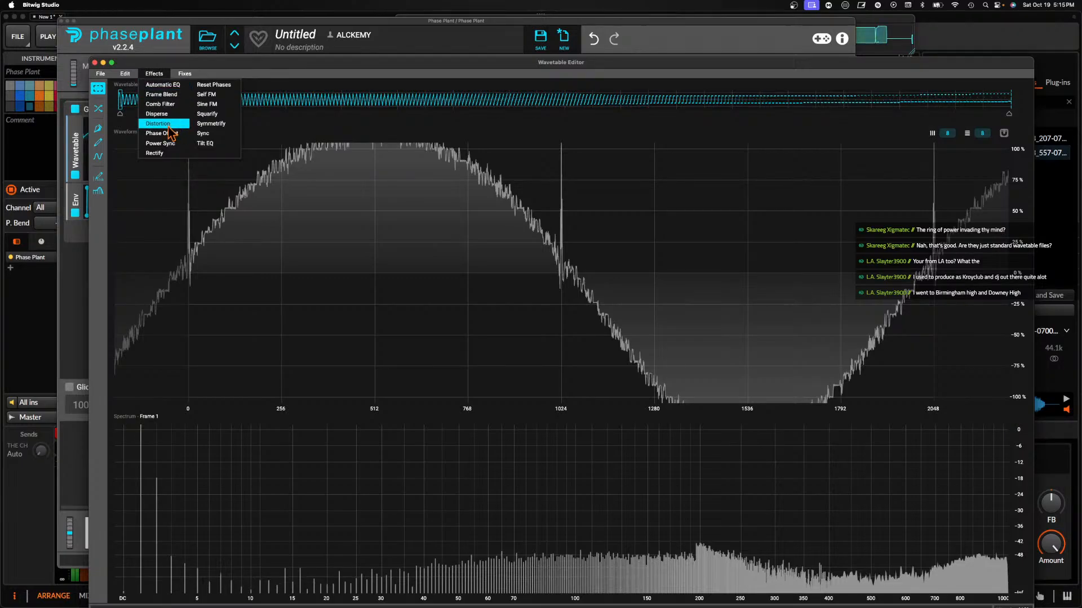
pyautogui.click(159, 124)
pyautogui.click(207, 86)
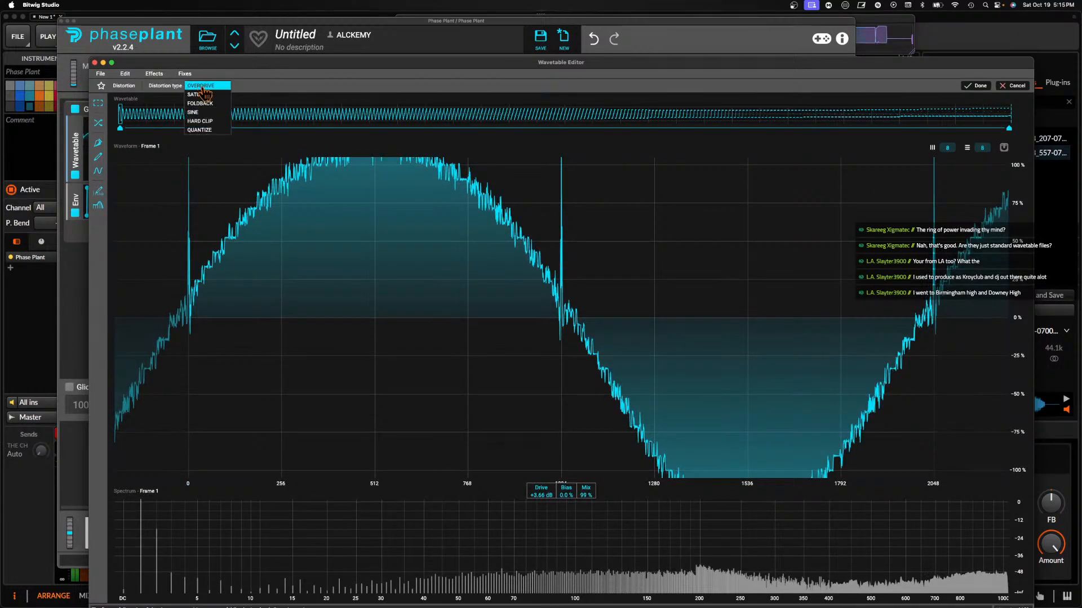
pyautogui.click(206, 90)
pyautogui.click(206, 90)
pyautogui.click(207, 88)
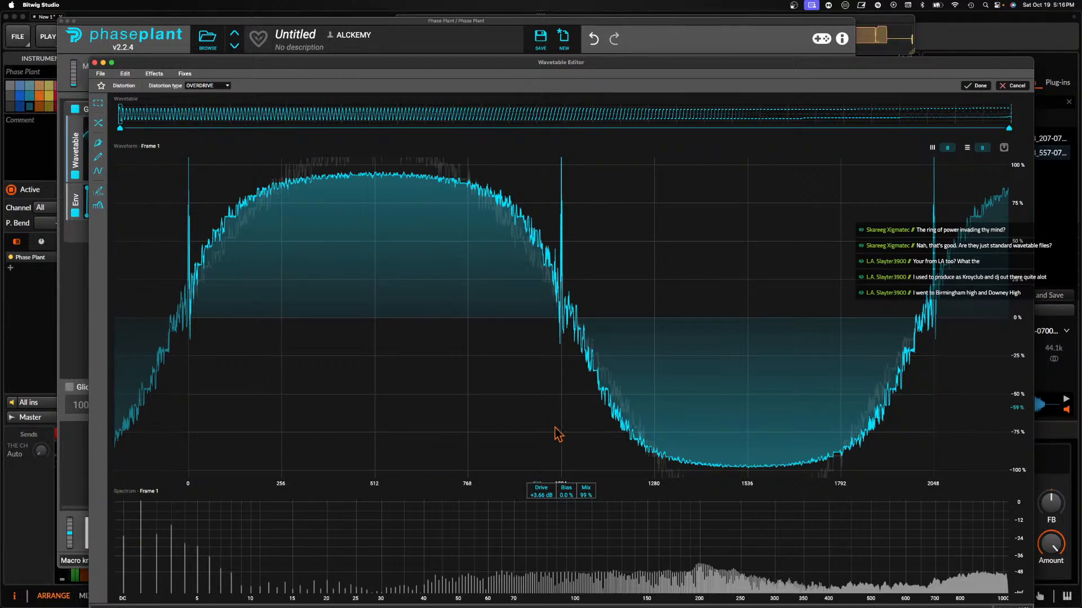
pyautogui.moveTo(541, 495); pyautogui.dragTo(541, 476)
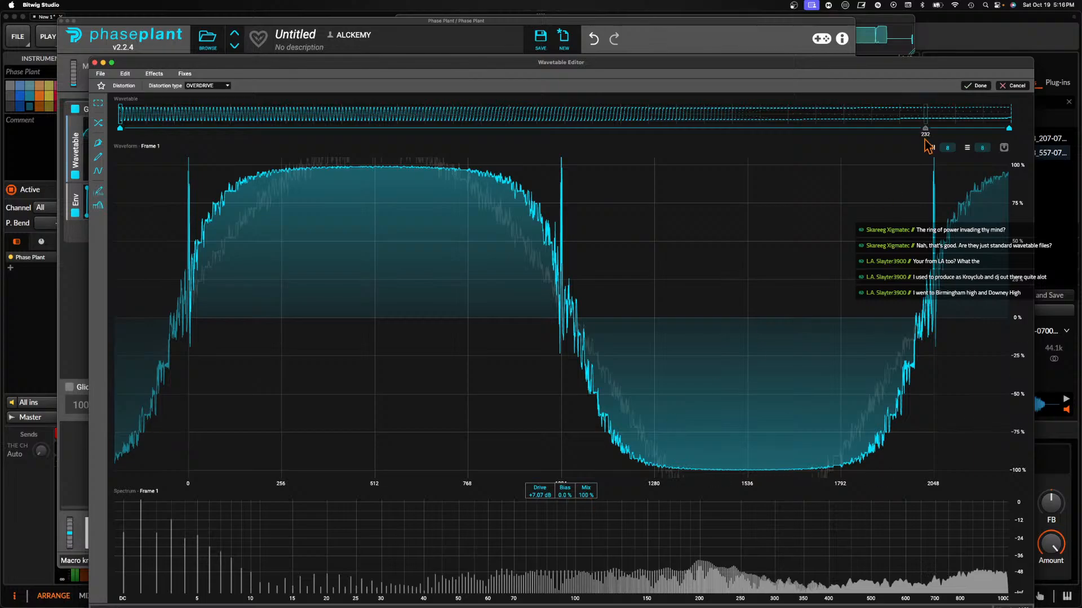
pyautogui.click(975, 87)
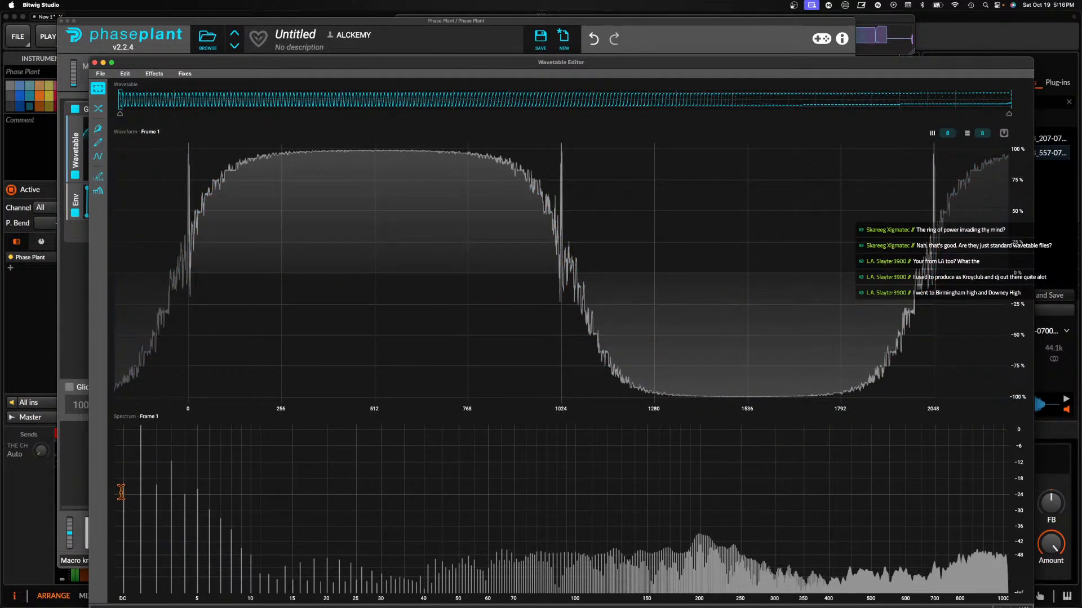
# With the Harmonic Edit Tool, remove the DC component in all frames, draw harmonics 2 to 4 at about -20 to -24 dB, and close the editor
pyautogui.click(98, 177)
pyautogui.moveTo(126, 411); pyautogui.dragTo(117, 604)
pyautogui.moveTo(161, 332)
pyautogui.mouseDown()
pyautogui.moveTo(169, 393)
pyautogui.moveTo(201, 317)
pyautogui.moveTo(199, 365)
pyautogui.moveTo(178, 389)
pyautogui.mouseUp()
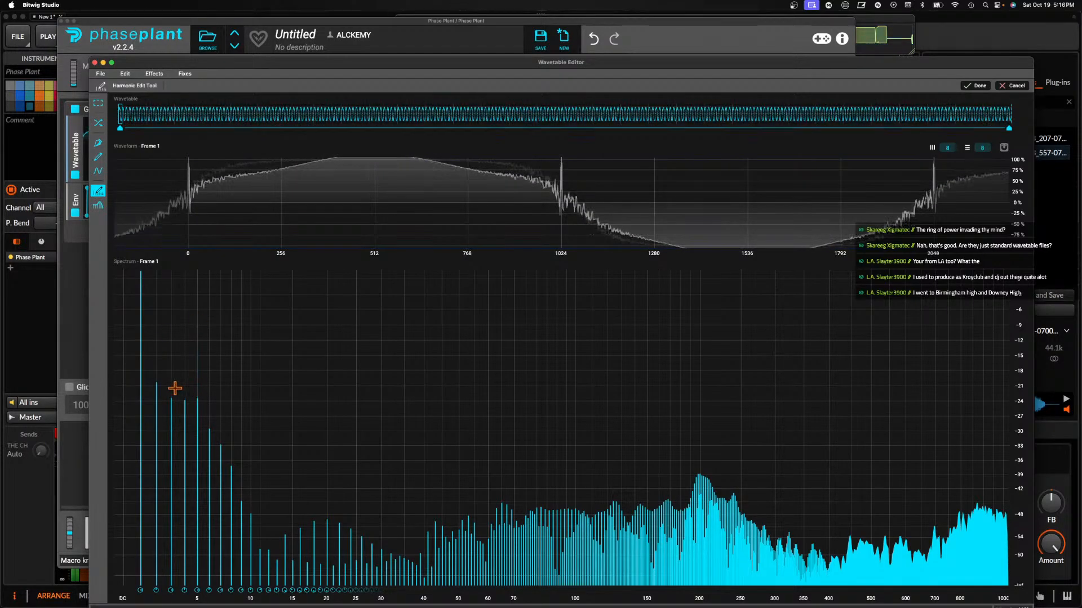
pyautogui.click(977, 86)
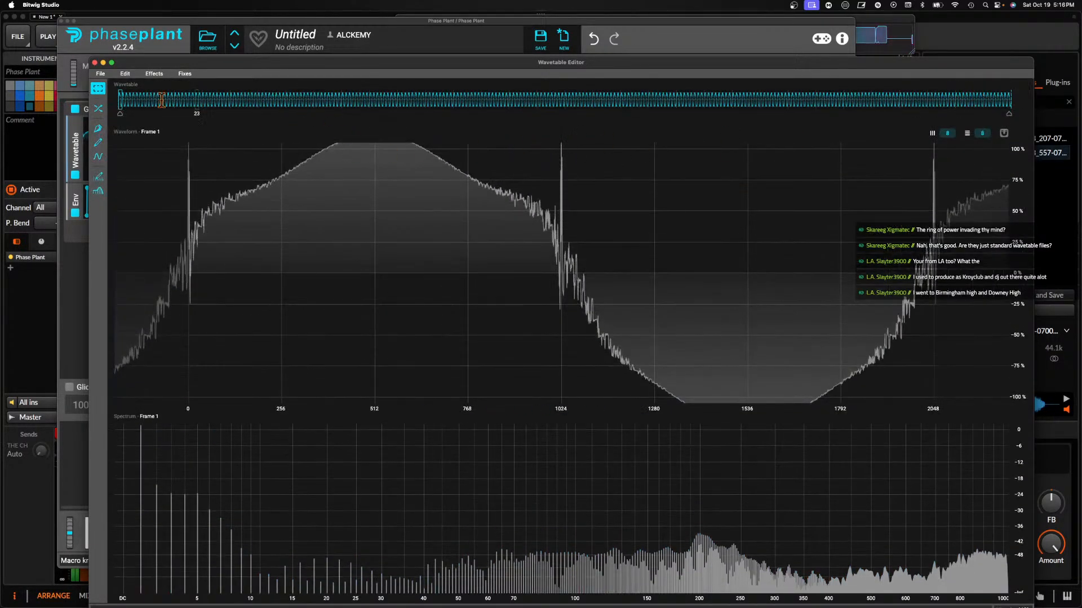
pyautogui.click(94, 63)
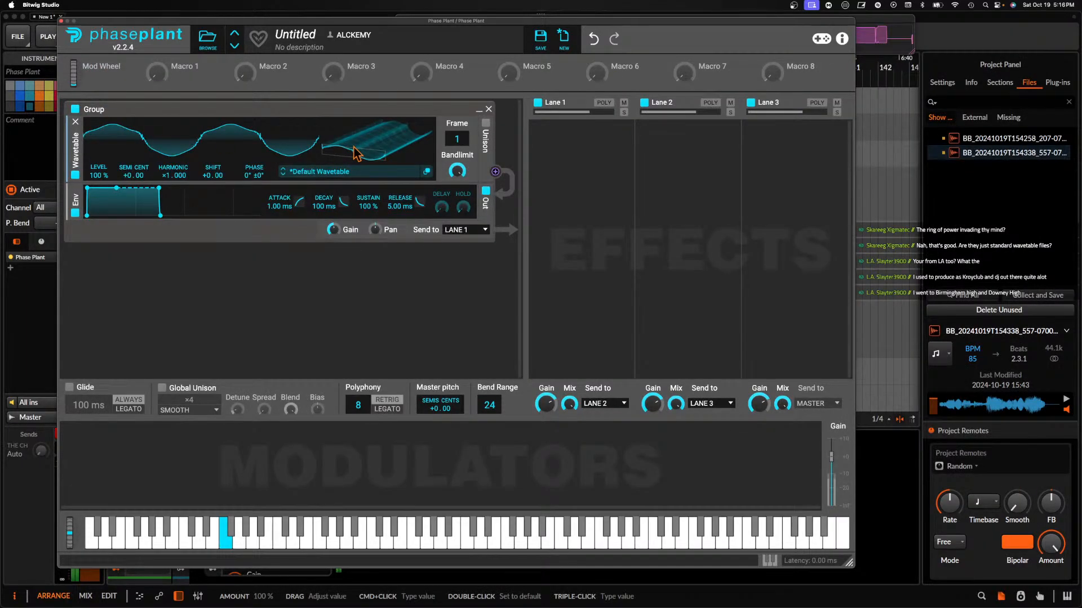
# Insert a Distortion effect between the Wavetable generator and the envelope, and set its type to Saturate
pyautogui.click(366, 183)
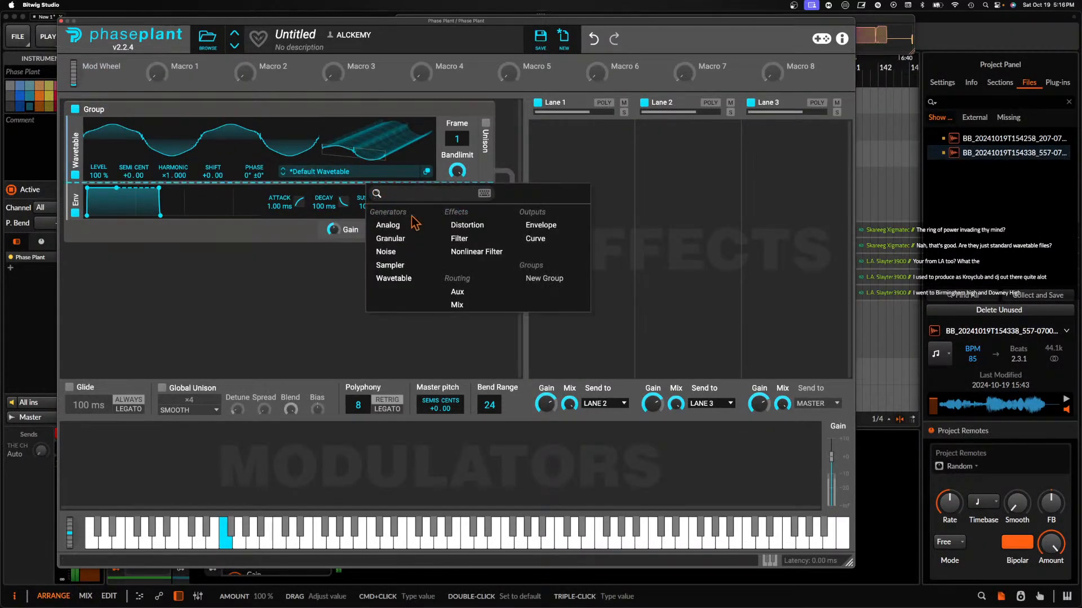
pyautogui.click(454, 232)
pyautogui.click(287, 218)
pyautogui.click(288, 217)
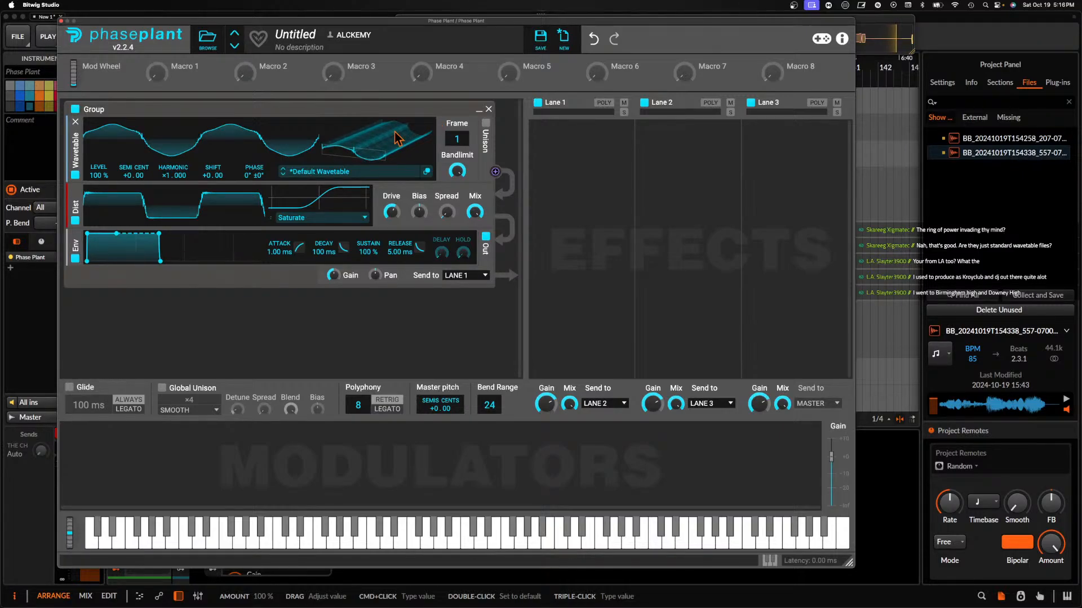
# Remove the Wavetable generator group, then switch to Safari and search the web for SID WAVETABLE
pyautogui.click(488, 111)
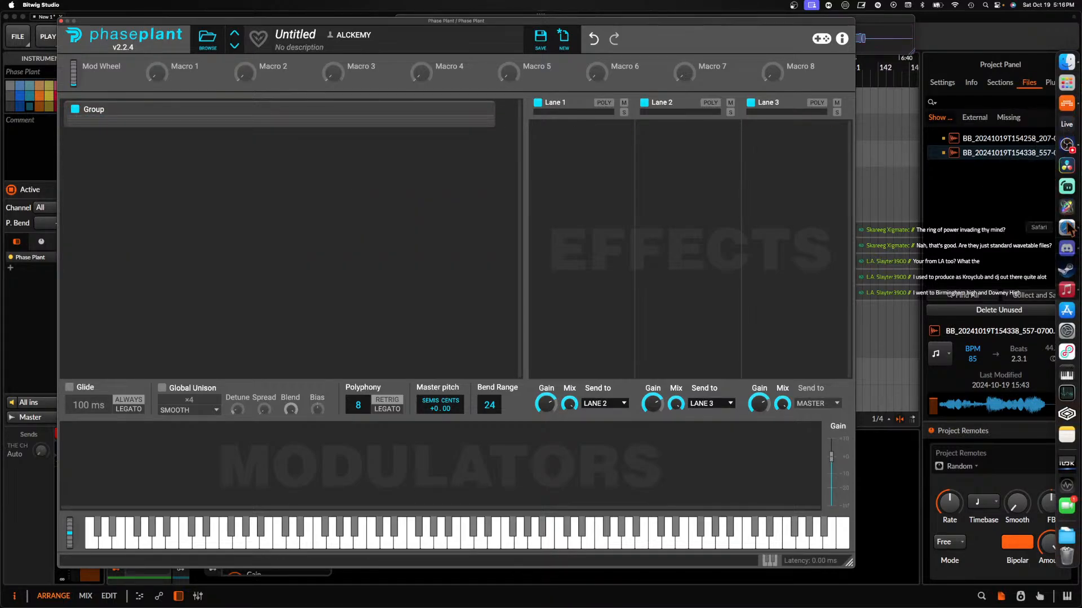
pyautogui.click(1029, 223)
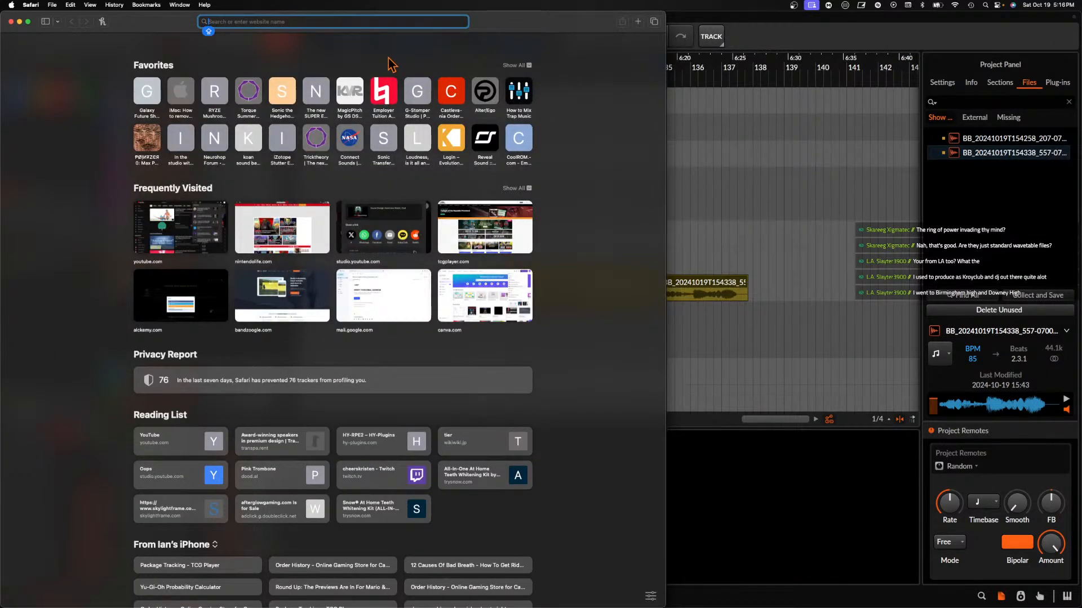
pyautogui.write('SID WAVETA')
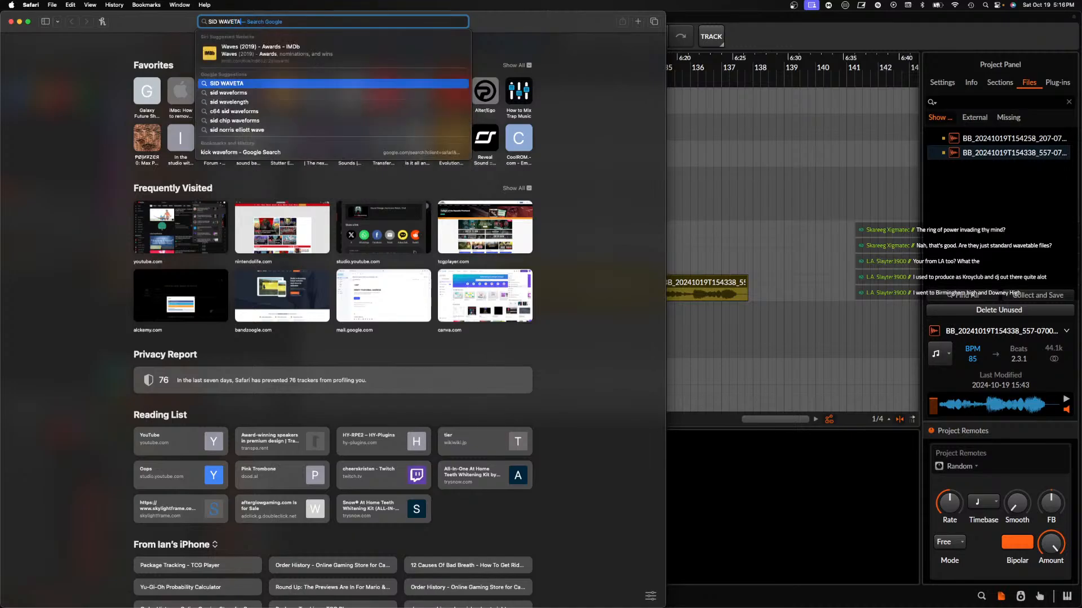
pyautogui.write('BLE')
pyautogui.press('Return')
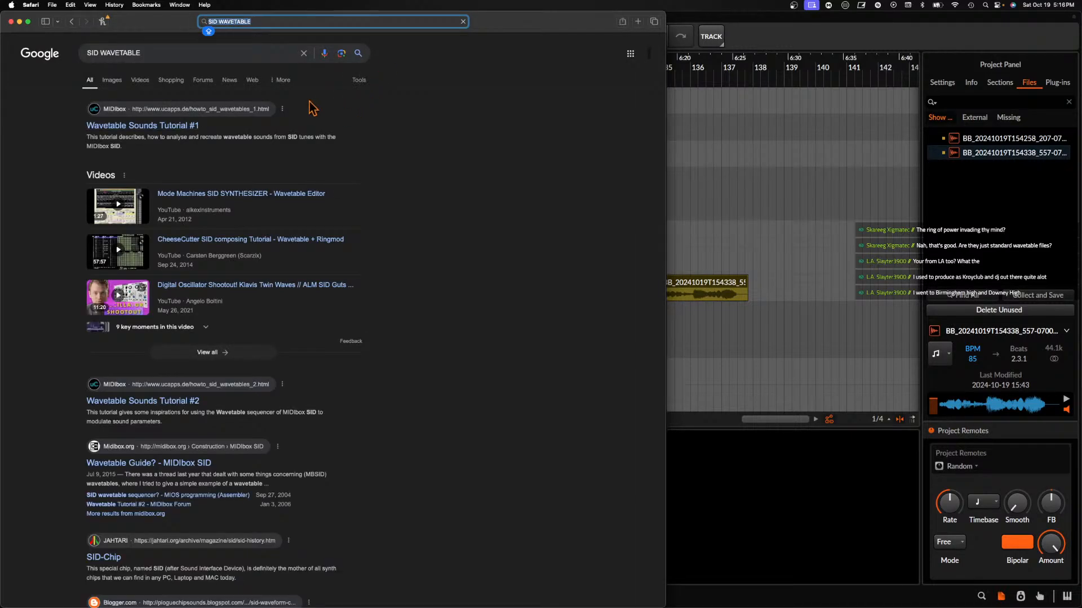
# Browse the image results for SID WAVETABLE for pictures of the chip's waveforms
pyautogui.click(111, 80)
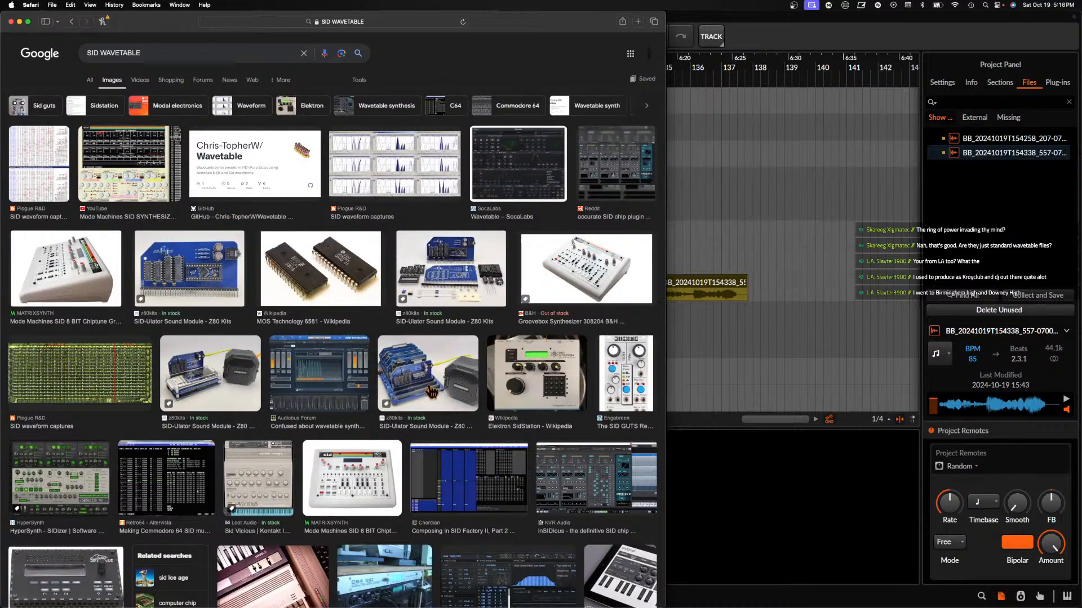
pyautogui.scroll(-2, 394, 423)
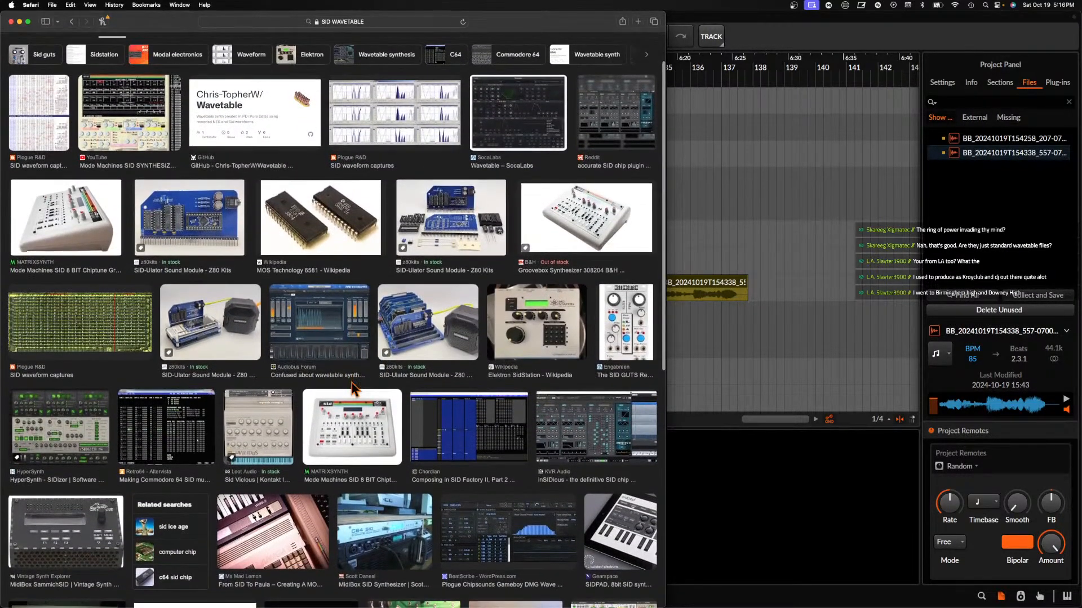
pyautogui.scroll(-5, 354, 387)
pyautogui.scroll(-8, 353, 388)
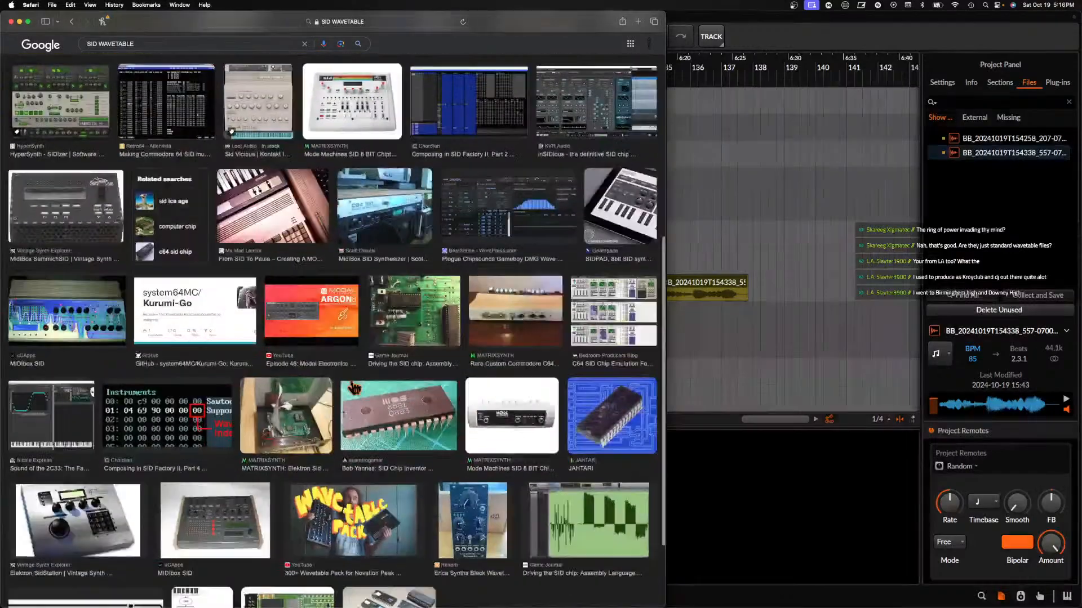
pyautogui.scroll(4, 355, 388)
pyautogui.scroll(10, 355, 389)
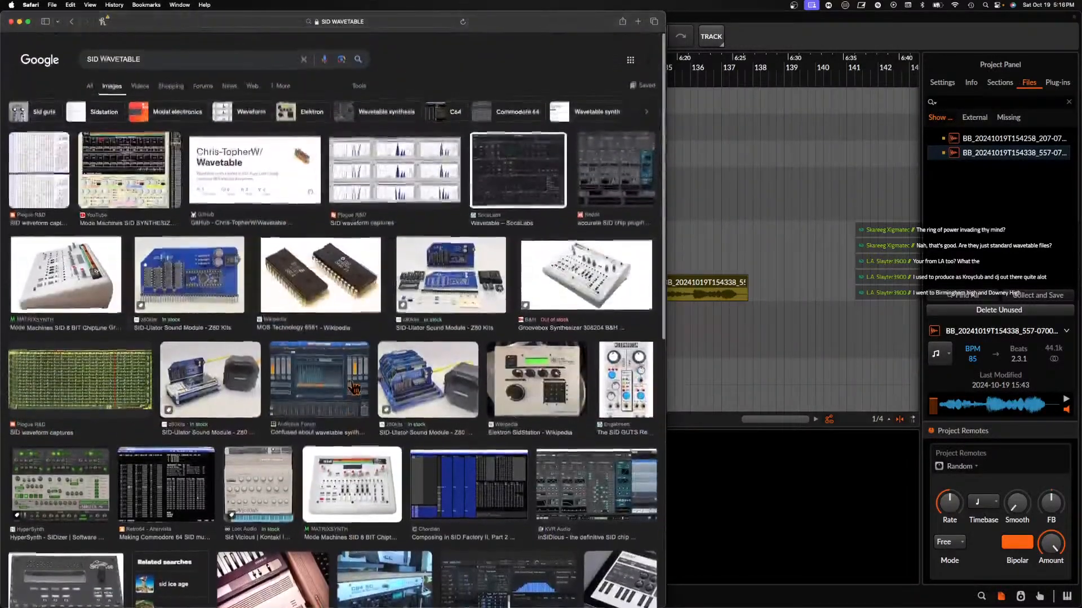
# Change the image search to SID WAVEFORM, examine the waveform shapes in the results, and close the browser window
pyautogui.click(163, 55)
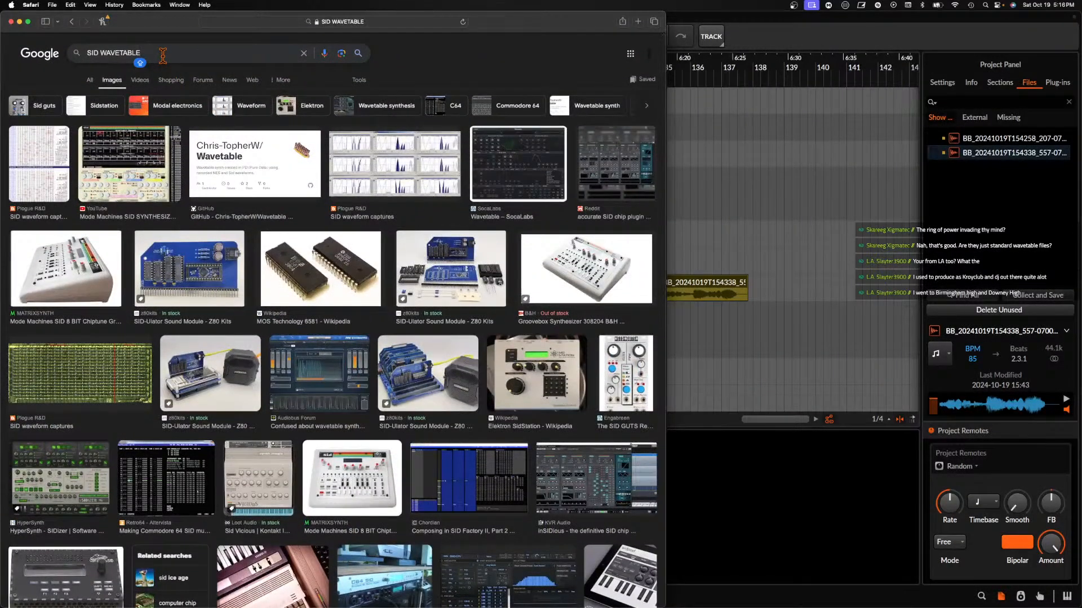
pyautogui.press('BackSpace')
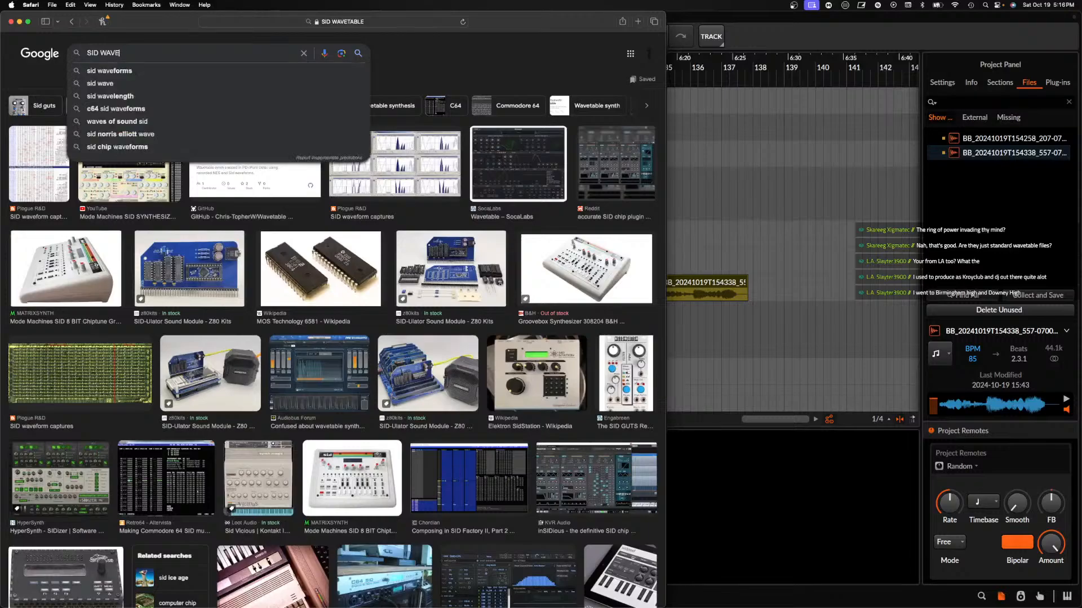
pyautogui.write('FORM')
pyautogui.press('Return')
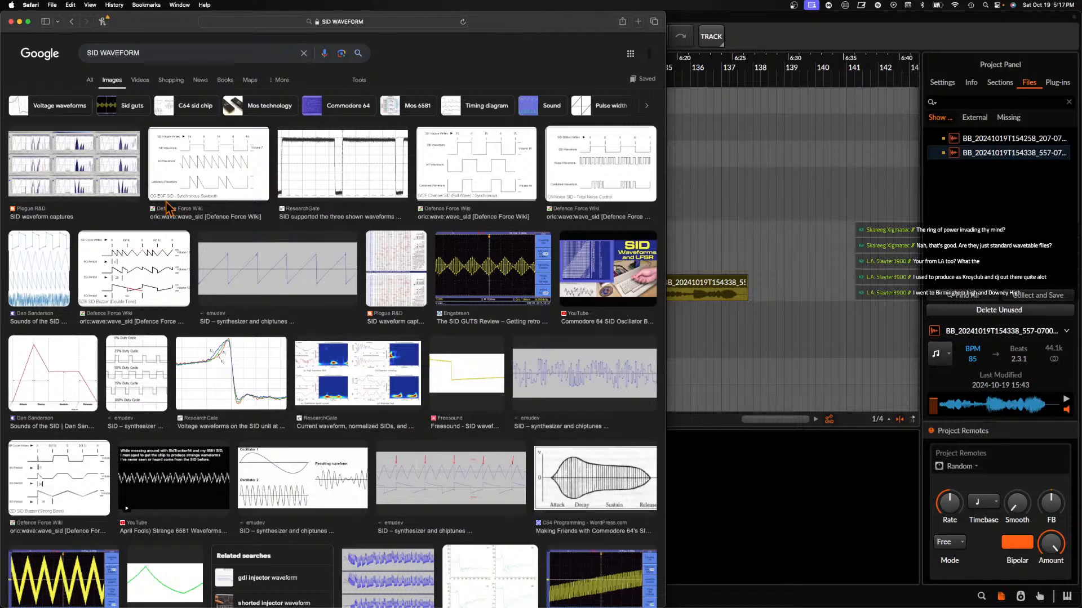
pyautogui.scroll(-5, 156, 326)
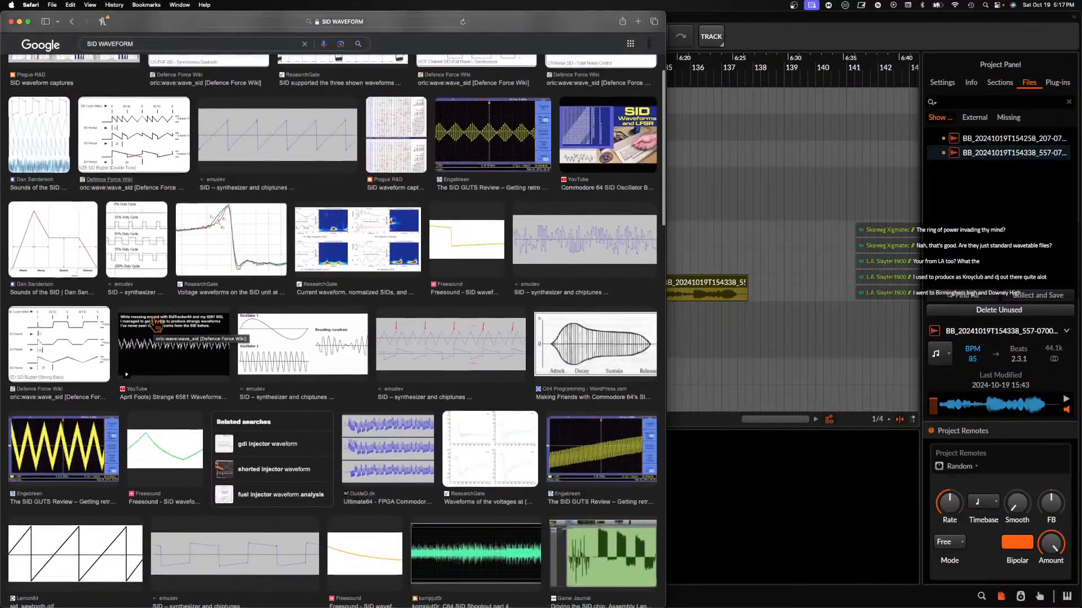
pyautogui.scroll(-10, 157, 326)
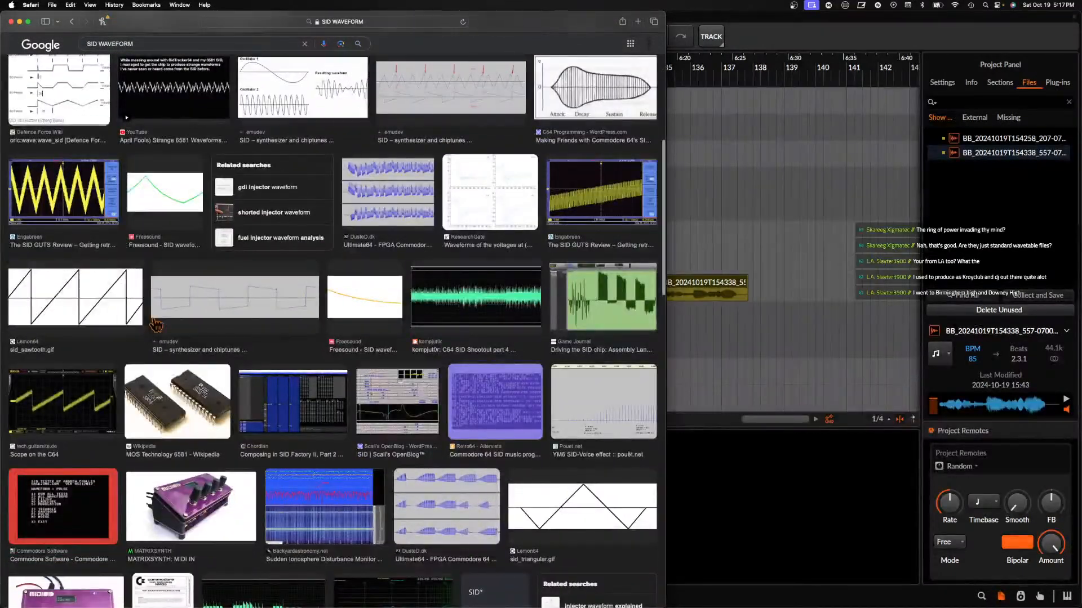
pyautogui.scroll(-5, 155, 326)
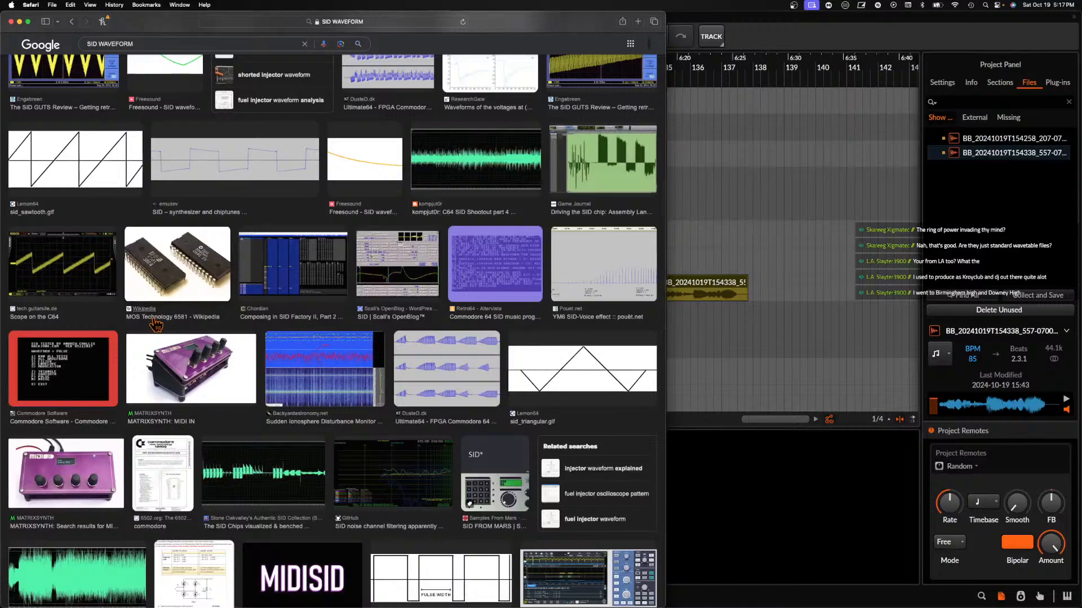
pyautogui.scroll(-6, 155, 326)
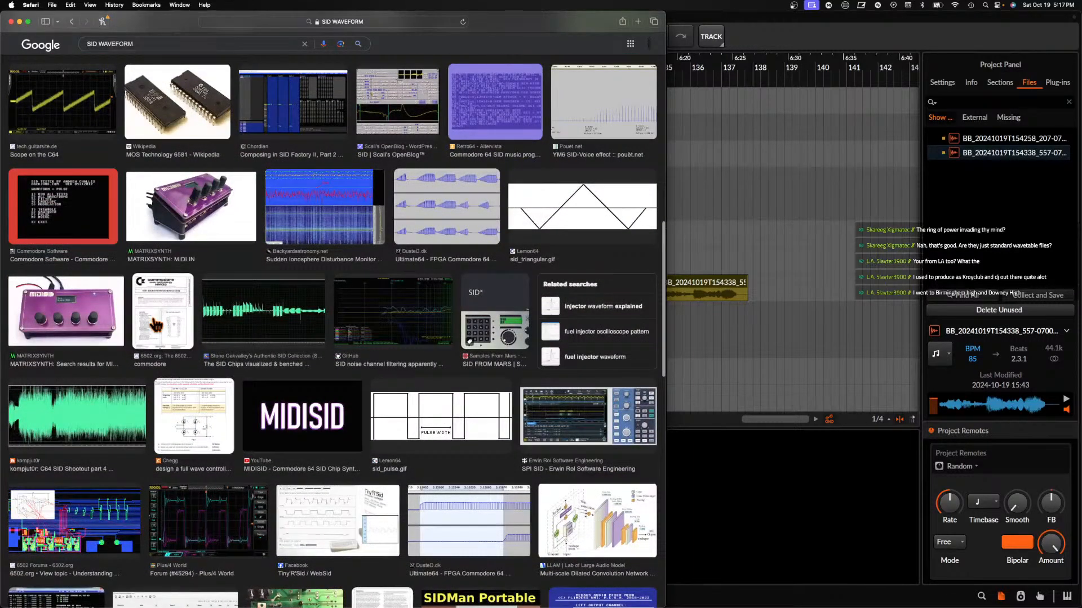
pyautogui.click(11, 21)
# Start a new preset in Phase Plant and add an Analog generator set to a sine wave
pyautogui.click(158, 238)
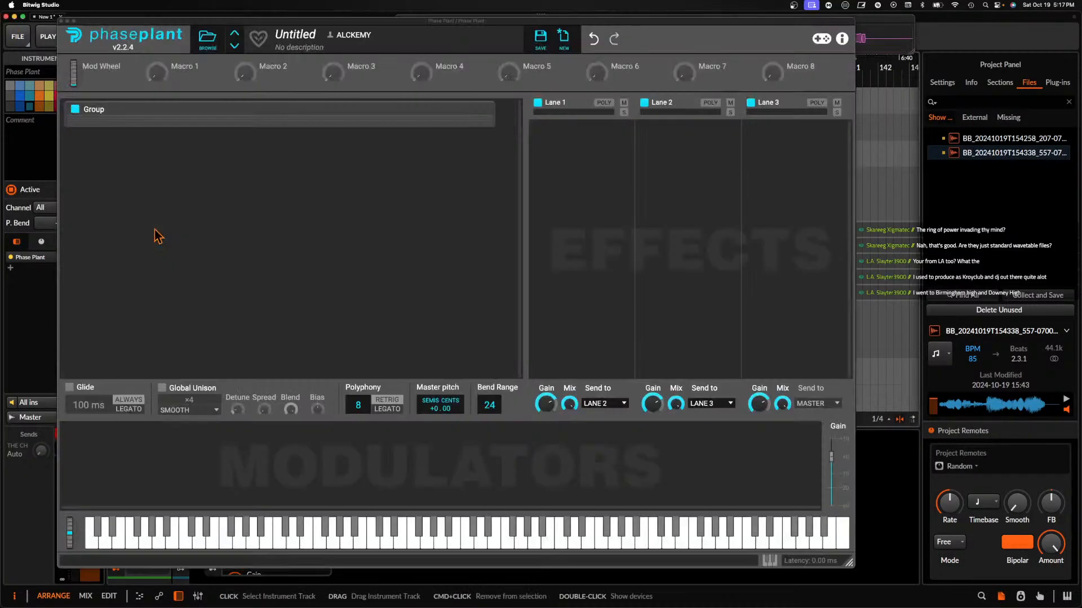
pyautogui.click(154, 170)
pyautogui.click(151, 148)
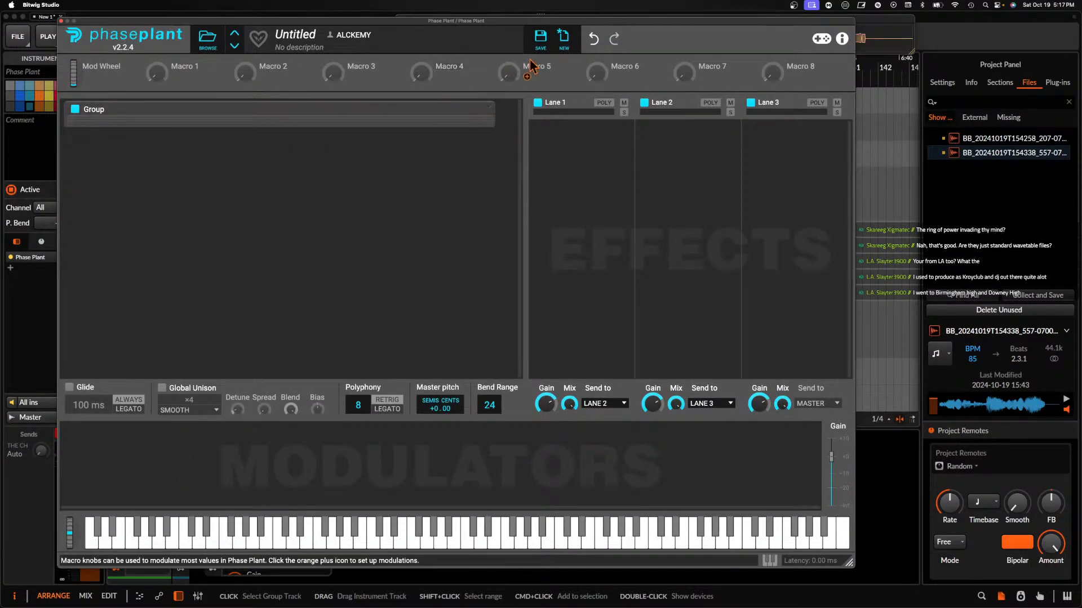
pyautogui.click(562, 44)
pyautogui.click(251, 140)
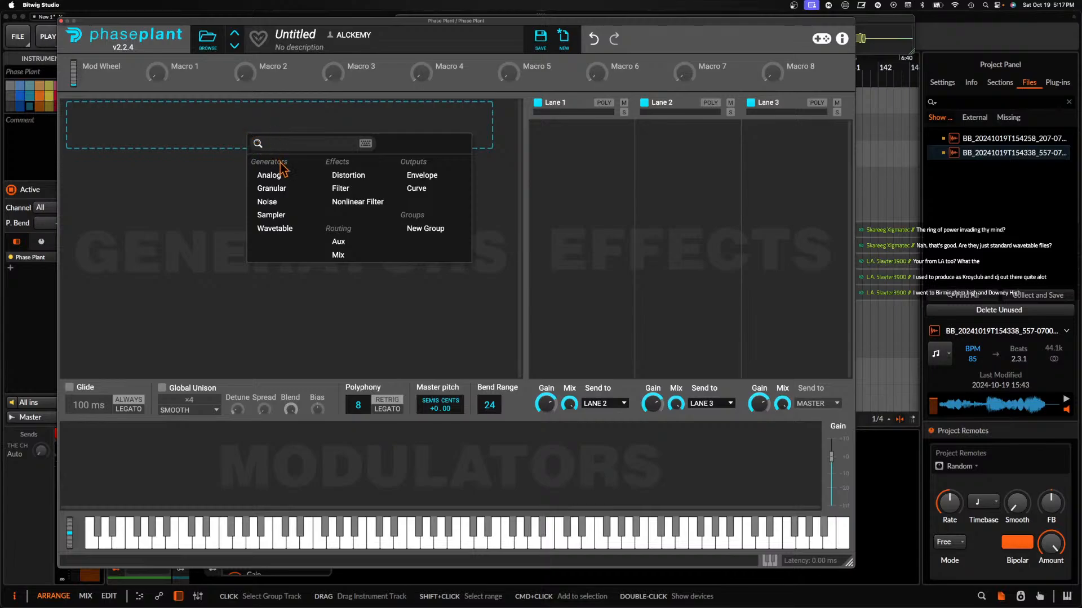
pyautogui.click(269, 176)
pyautogui.click(422, 171)
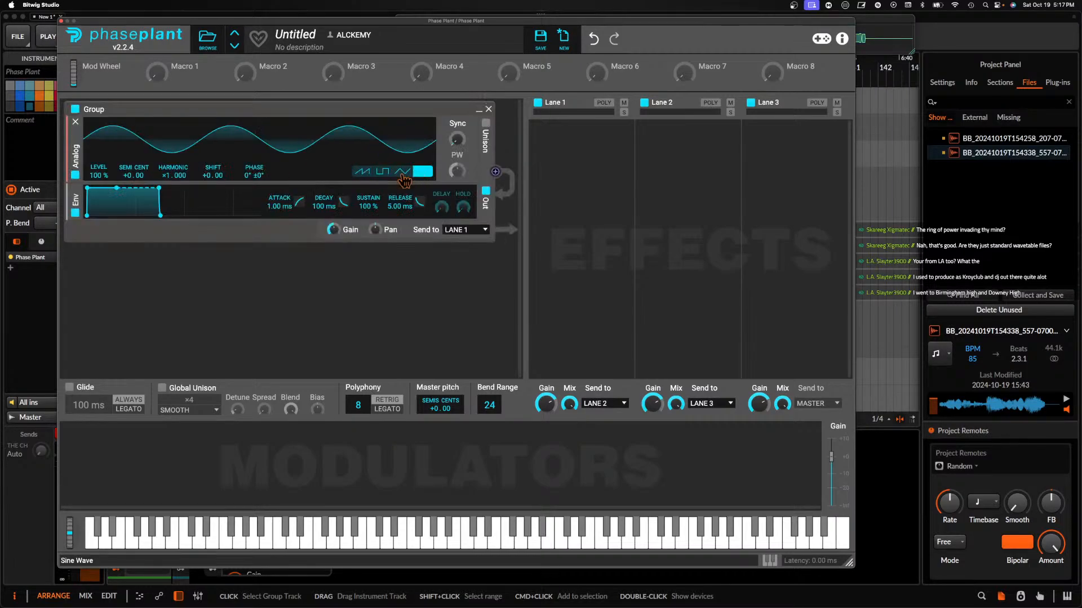
# Insert an Overdrive Distortion between the Analog generator and the envelope, and turn its Bias well below zero
pyautogui.click(295, 186)
pyautogui.click(383, 223)
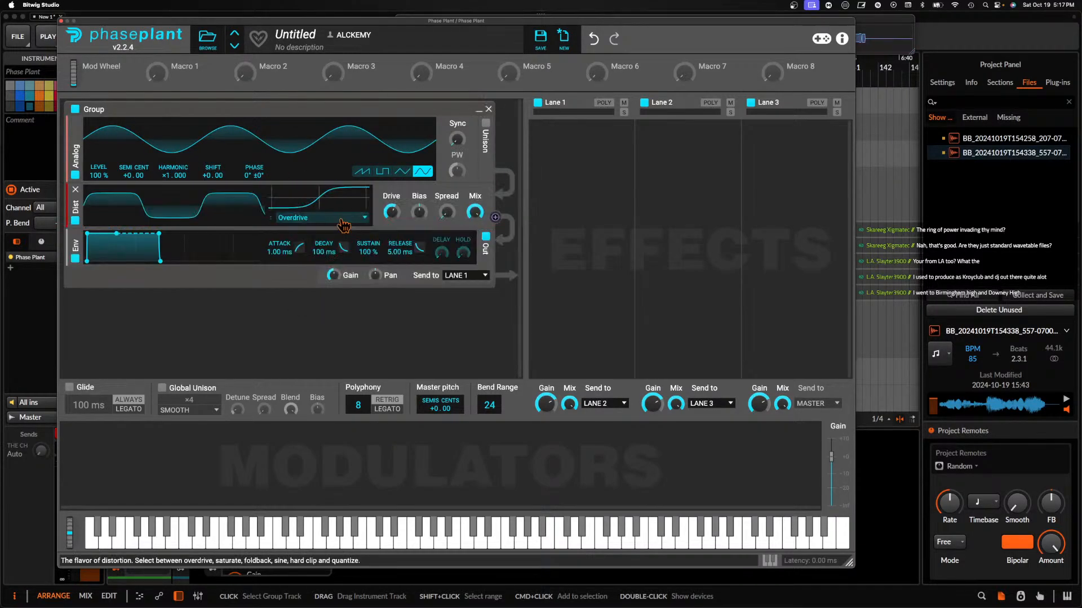
pyautogui.moveTo(419, 213); pyautogui.dragTo(419, 169)
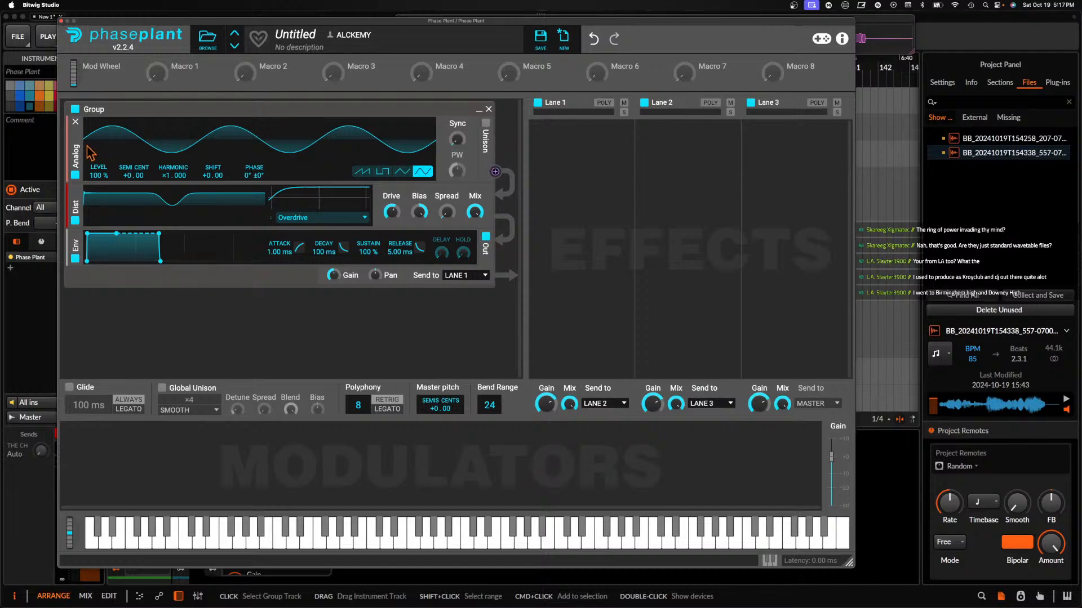
pyautogui.moveTo(420, 213); pyautogui.dragTo(418, 271)
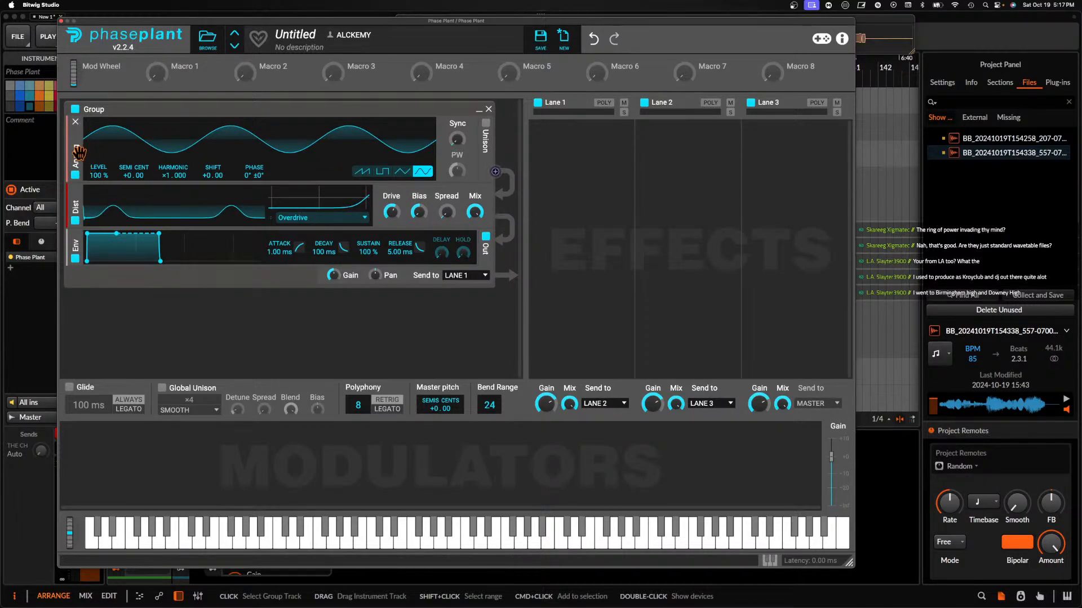
# Duplicate the whole group containing the Analog generator, Distortion and envelope
pyautogui.press('super+d')
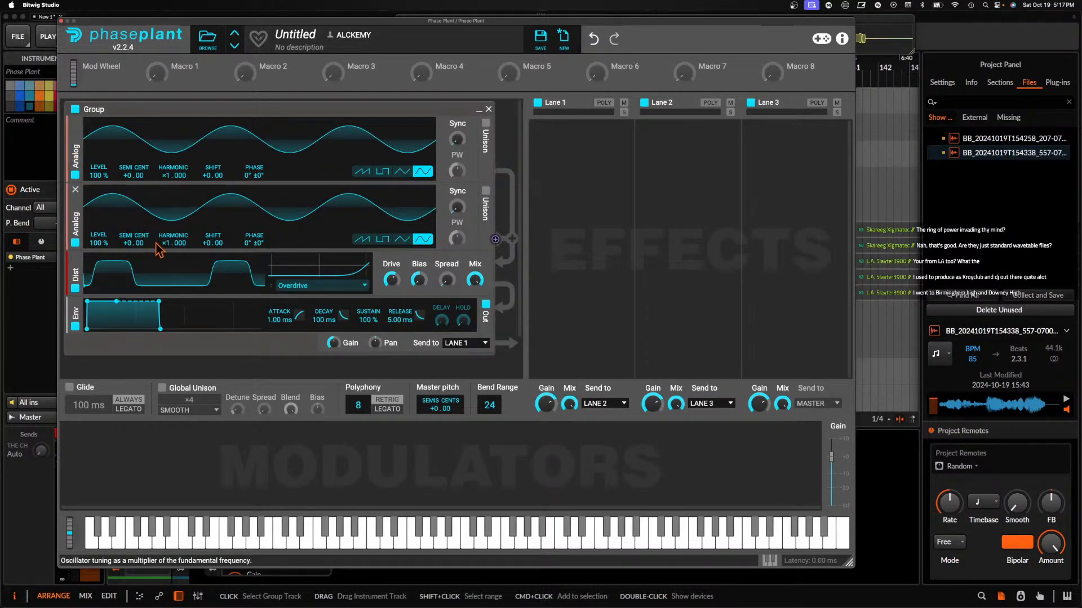
pyautogui.click(76, 190)
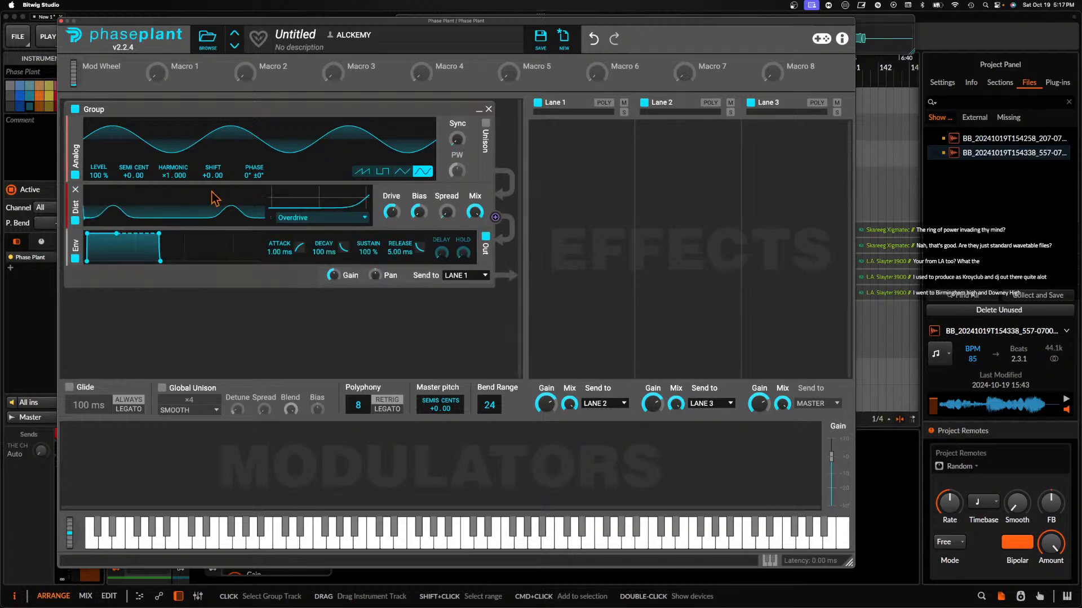
pyautogui.press('super+d')
pyautogui.scroll(-3, 222, 302)
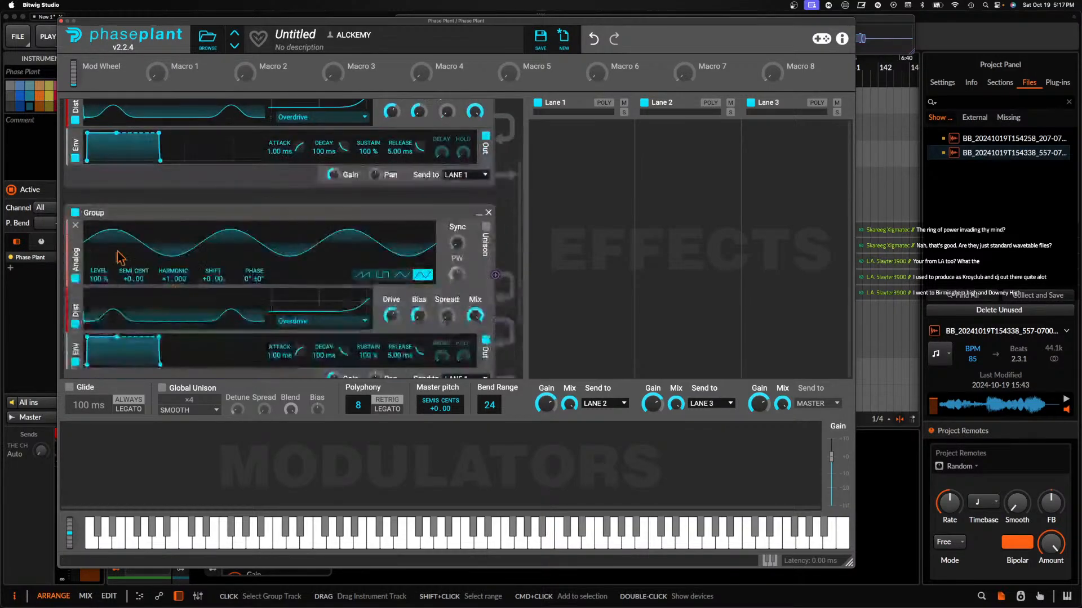
# Replace the Analog generator in the second group with a Noise generator, and raise that group's Distortion Bias
pyautogui.click(75, 225)
pyautogui.click(120, 223)
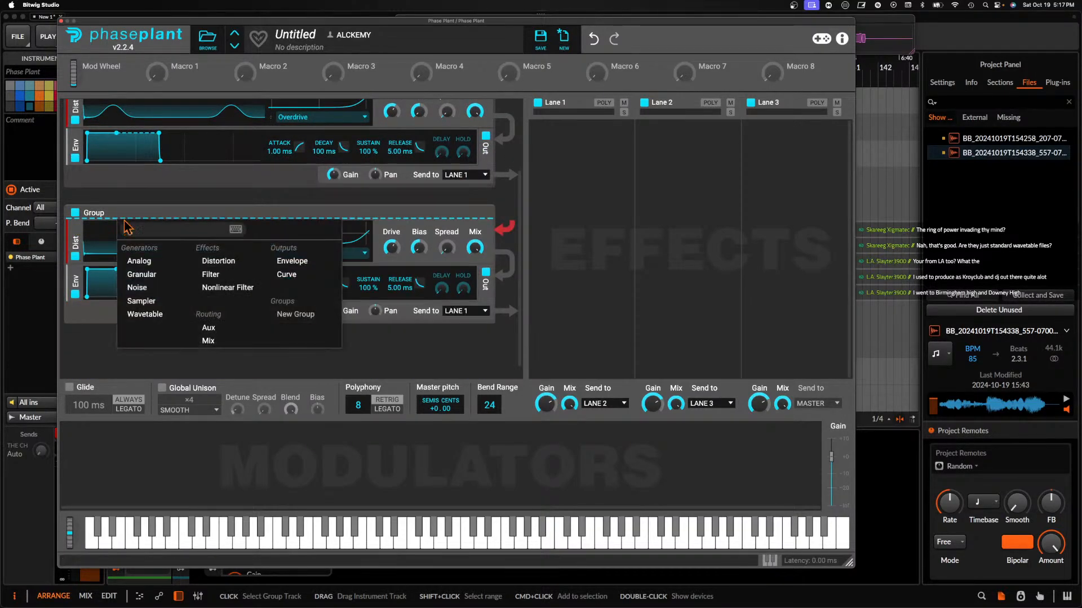
pyautogui.click(181, 287)
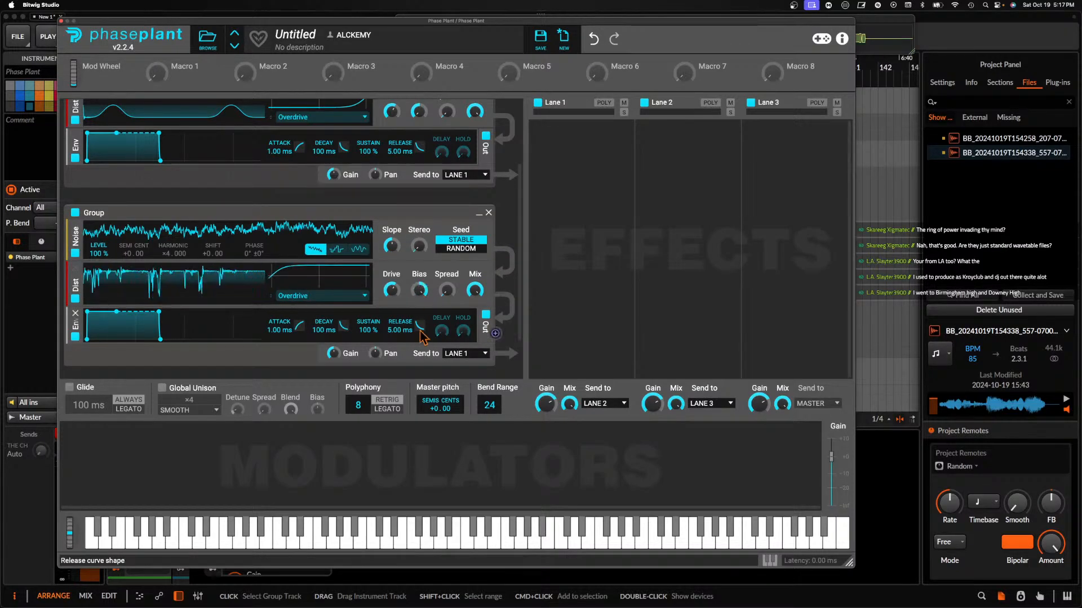
# Add a Mix module in a new group and try to connect the Noise group's envelope to it
pyautogui.scroll(-2, 451, 311)
pyautogui.click(285, 337)
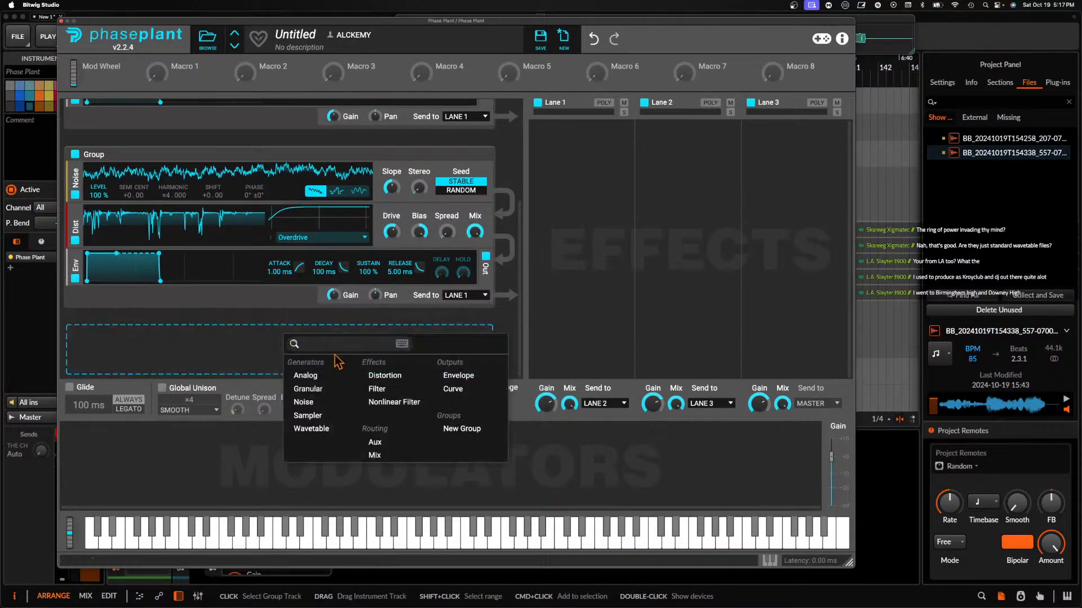
pyautogui.click(374, 455)
pyautogui.scroll(-2, 501, 208)
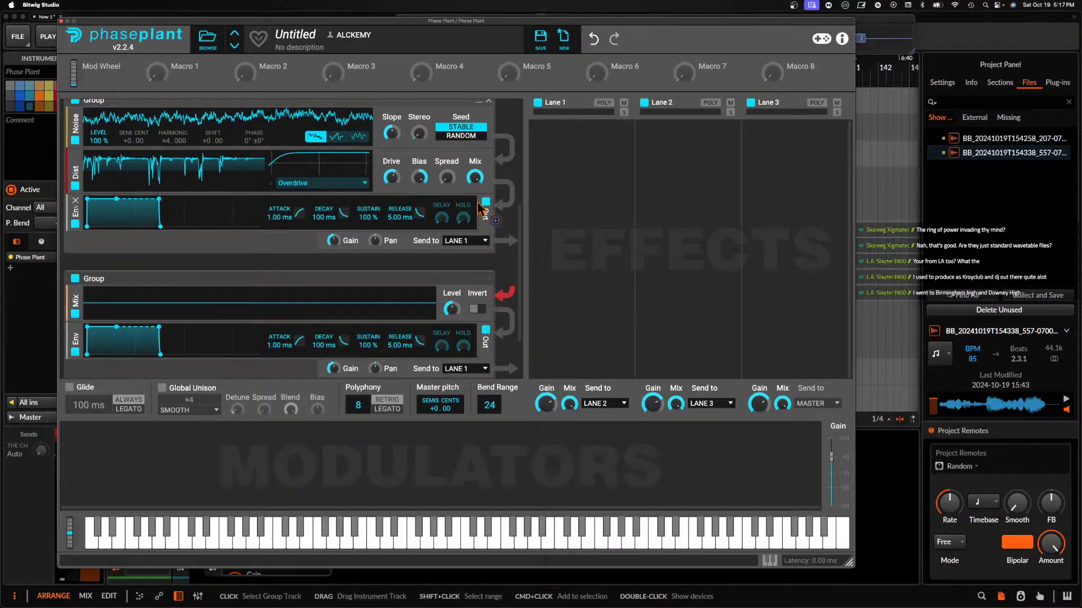
pyautogui.moveTo(495, 220); pyautogui.dragTo(307, 314)
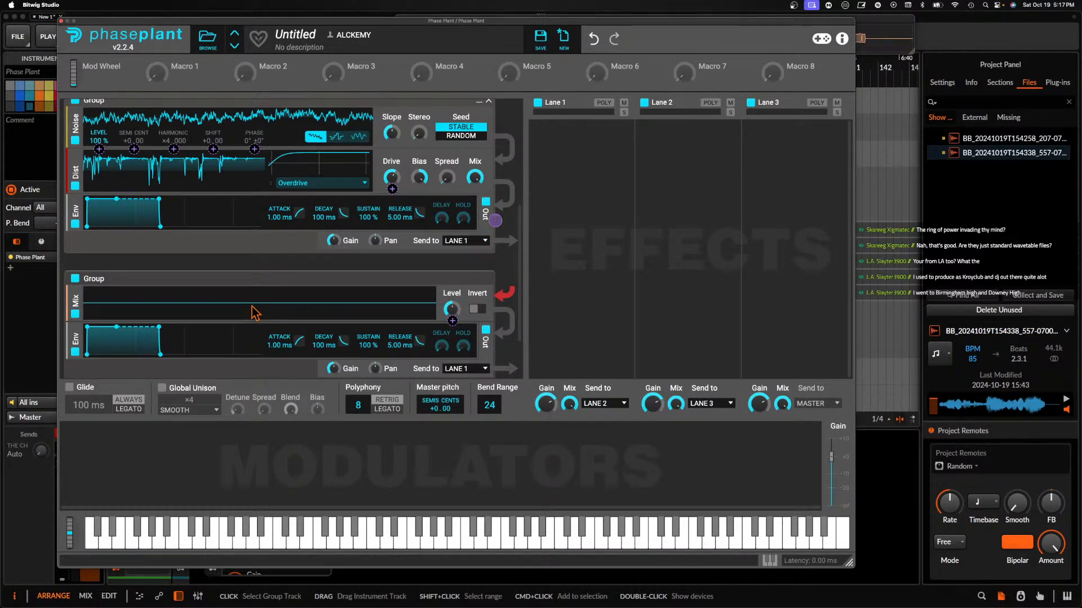
# Switch the Noise group's envelope off and on again, and remove the group containing the Mix module
pyautogui.click(77, 226)
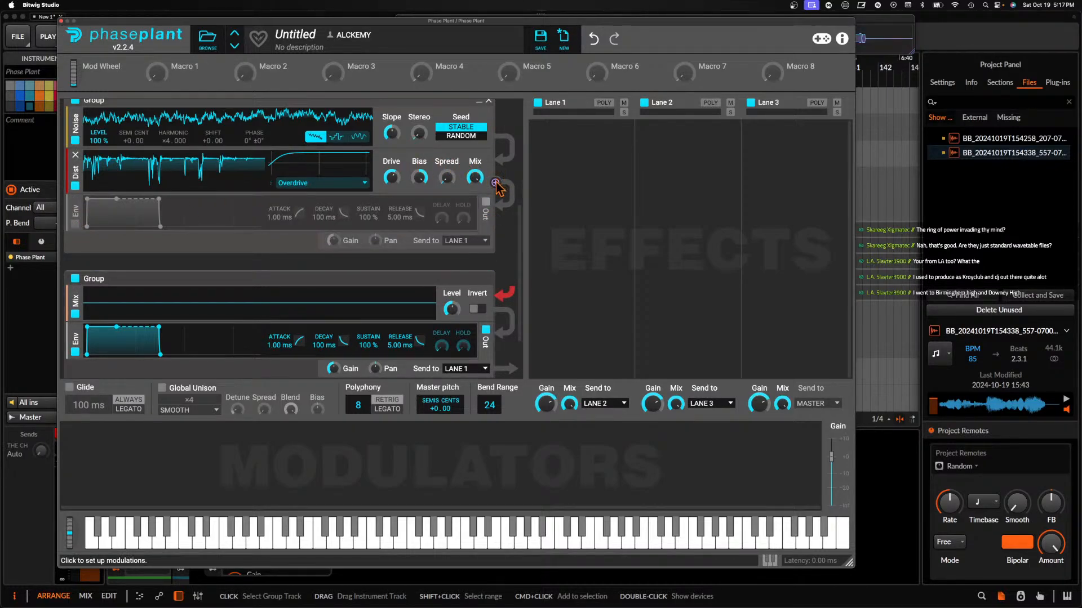
pyautogui.click(77, 225)
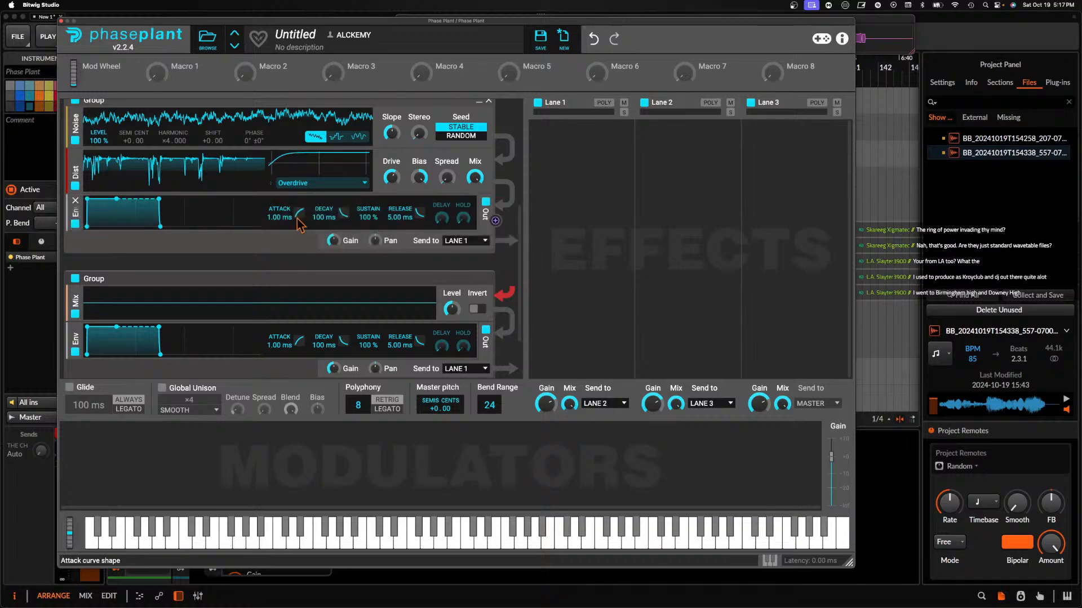
pyautogui.scroll(-2, 297, 324)
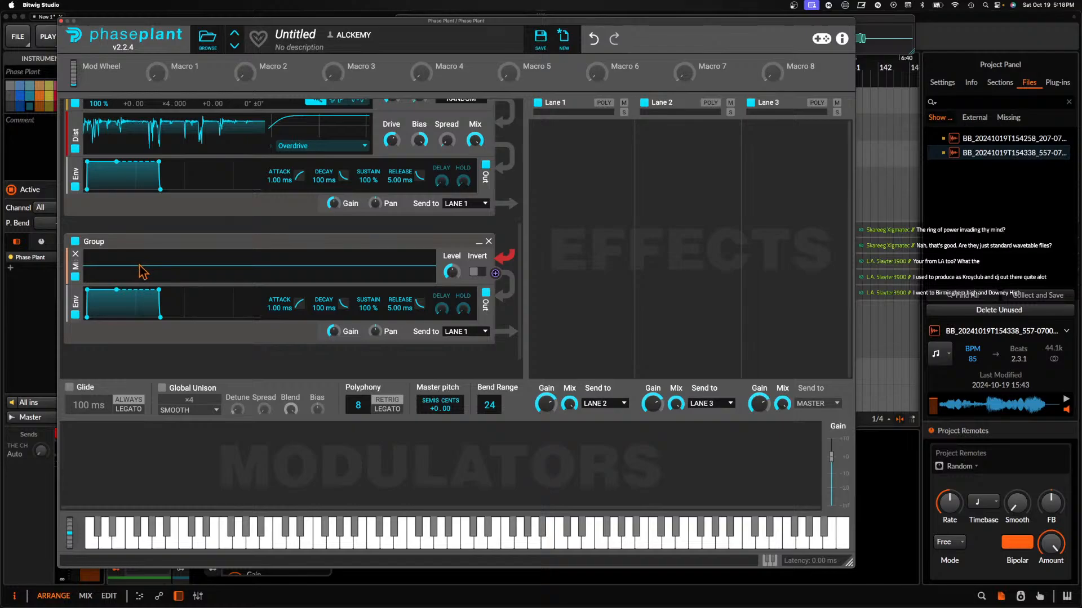
pyautogui.click(488, 242)
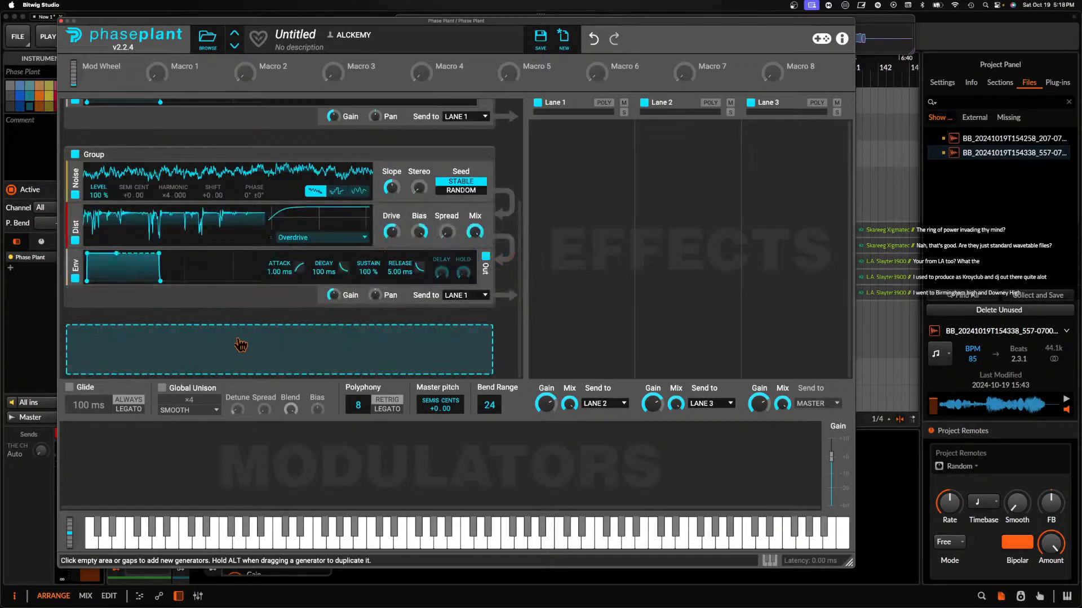
# Add an Aux module in a new group and modulate it with the Noise group's envelope output at +200%
pyautogui.click(217, 350)
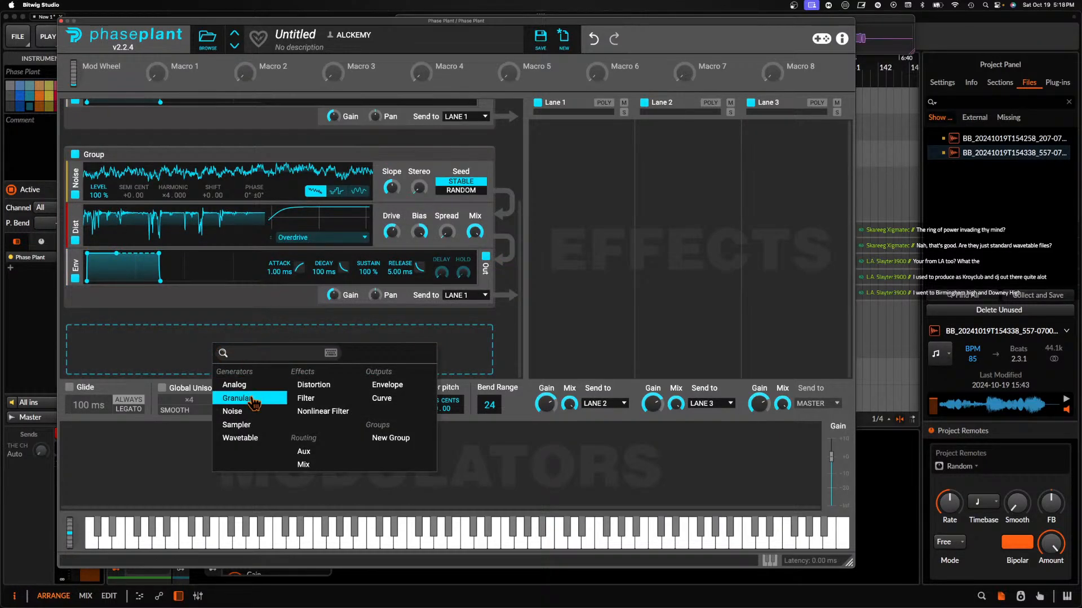
pyautogui.click(303, 451)
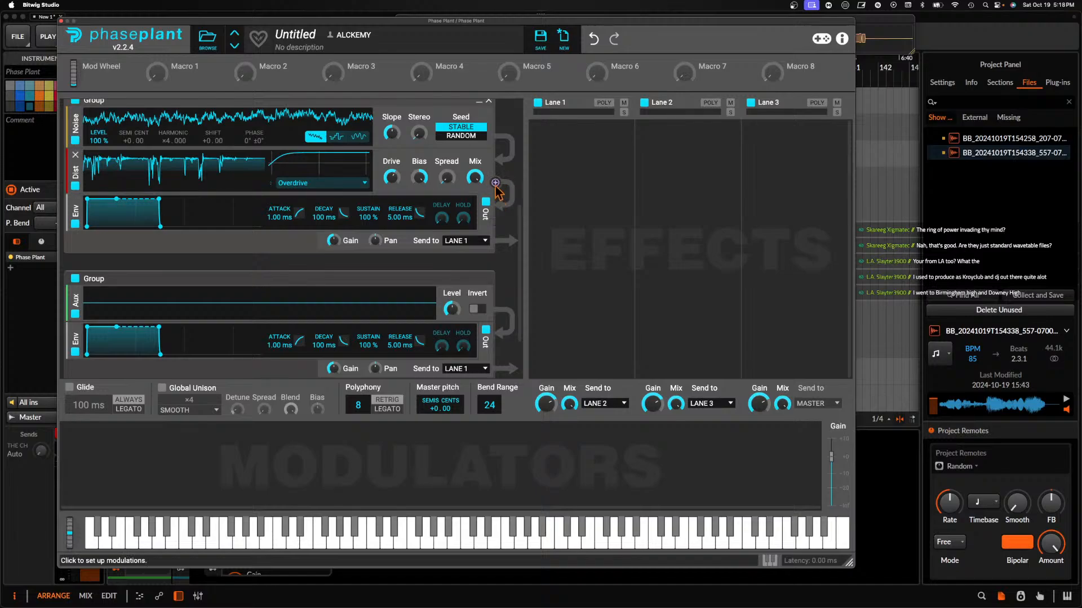
pyautogui.moveTo(495, 220); pyautogui.dragTo(275, 324)
pyautogui.click(259, 314)
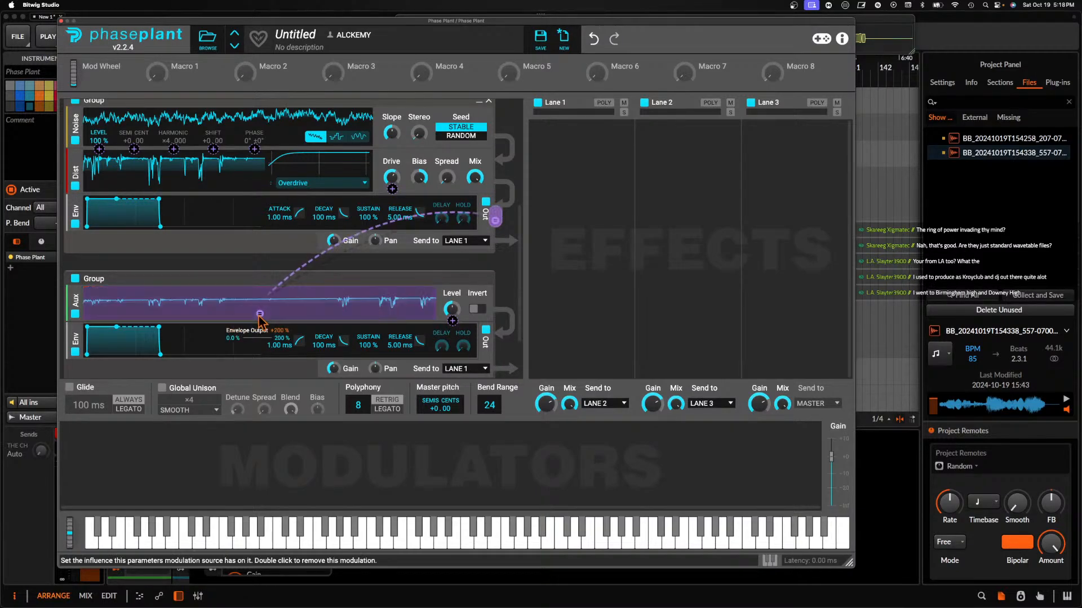
# Route the Analog generator's output into the Aux module alongside the Noise group's signal
pyautogui.scroll(5, 256, 211)
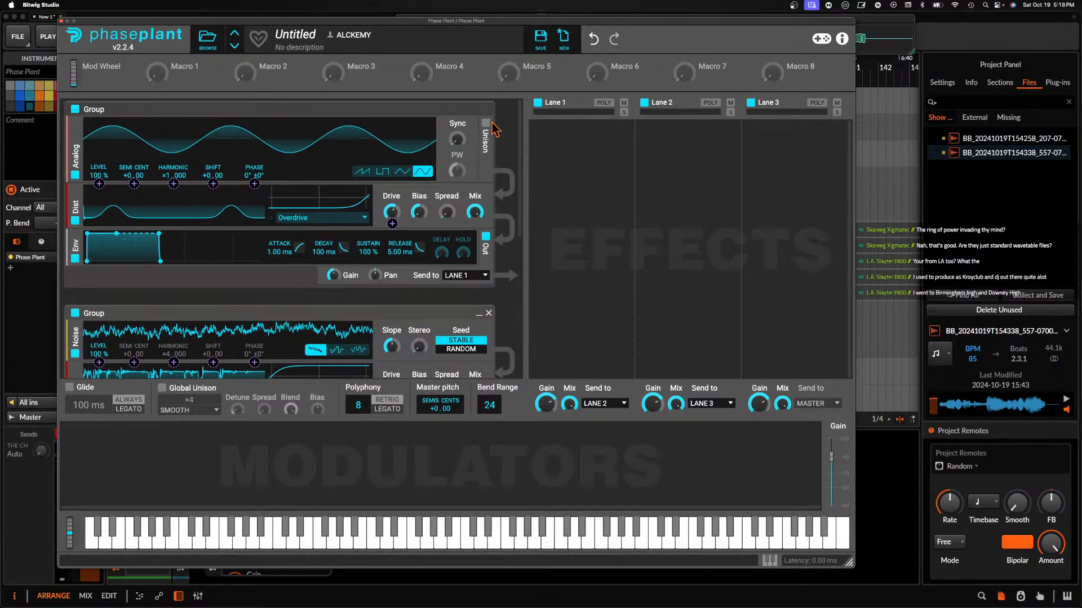
pyautogui.scroll(-5, 309, 218)
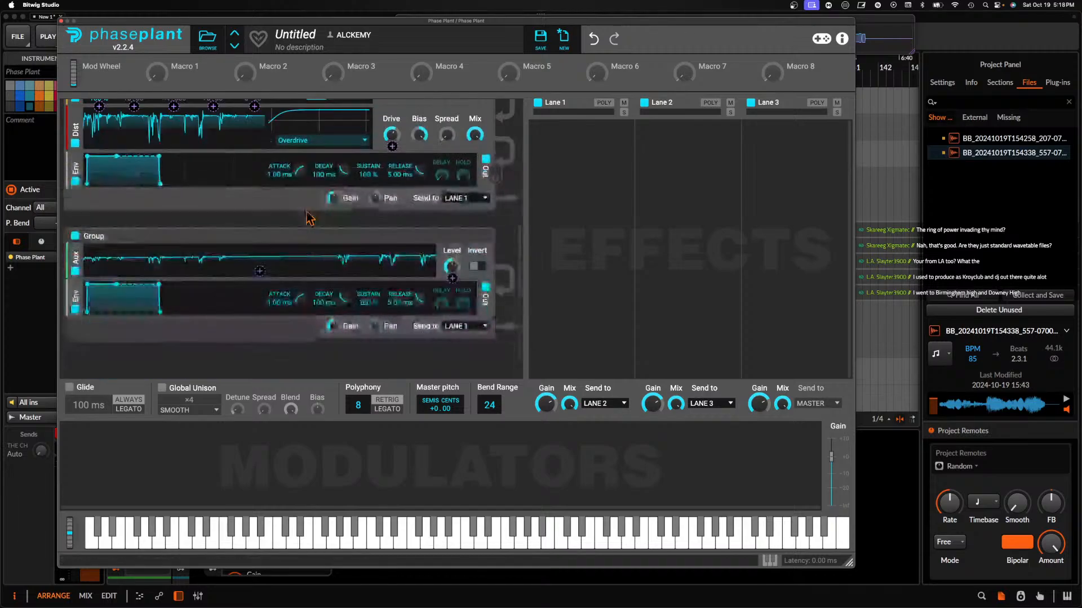
pyautogui.moveTo(261, 272); pyautogui.dragTo(261, 232)
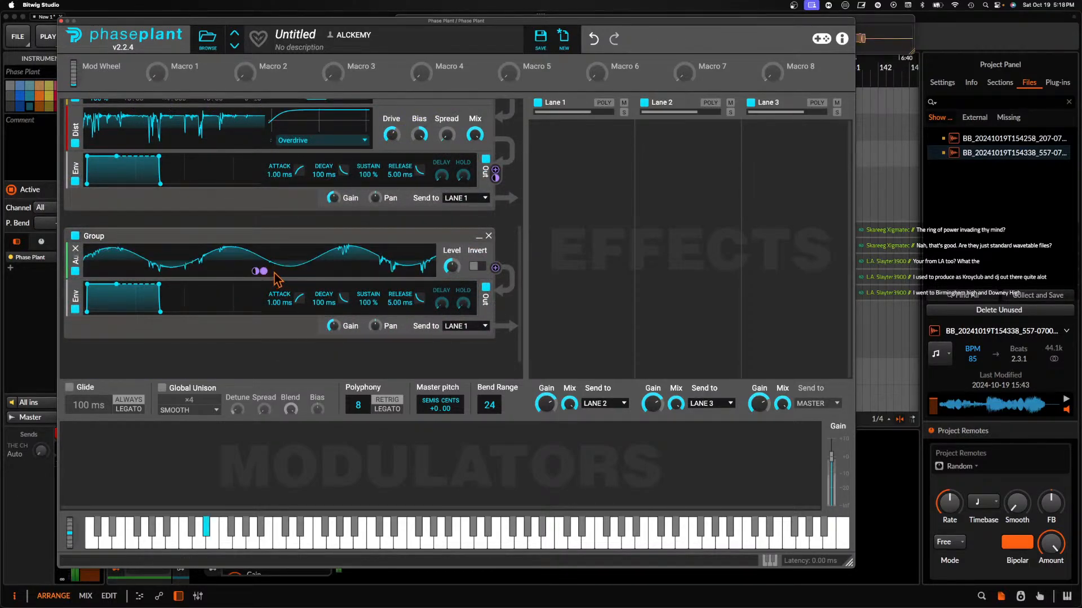
# Set the Distortion Drive in the Noise group to +1.12 dB and the Noise generator's Level to 46%
pyautogui.scroll(2, 114, 172)
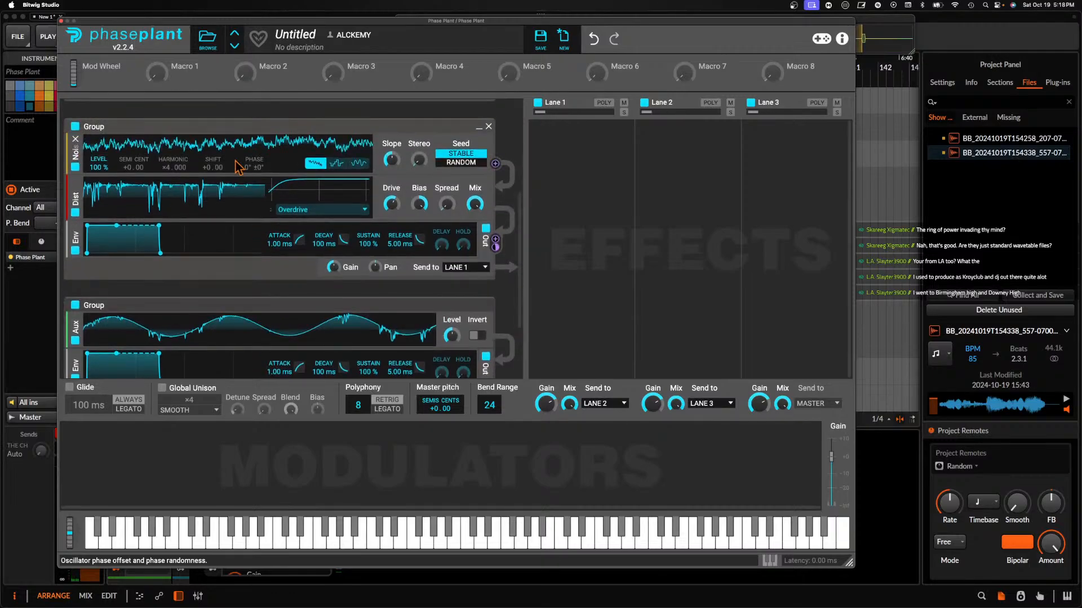
pyautogui.moveTo(114, 171); pyautogui.dragTo(115, 191)
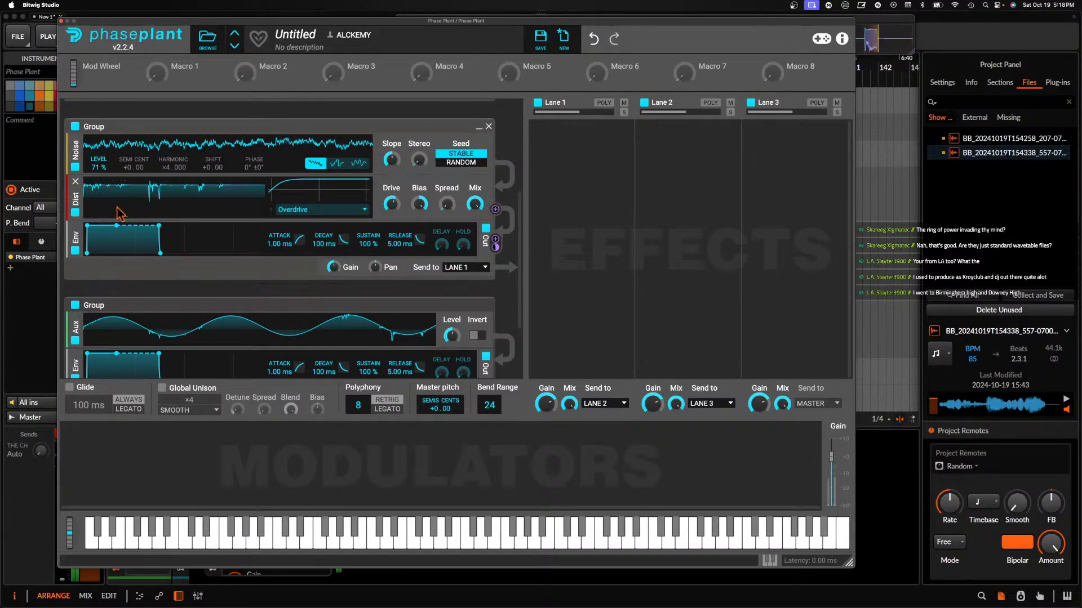
pyautogui.moveTo(392, 204); pyautogui.dragTo(392, 223)
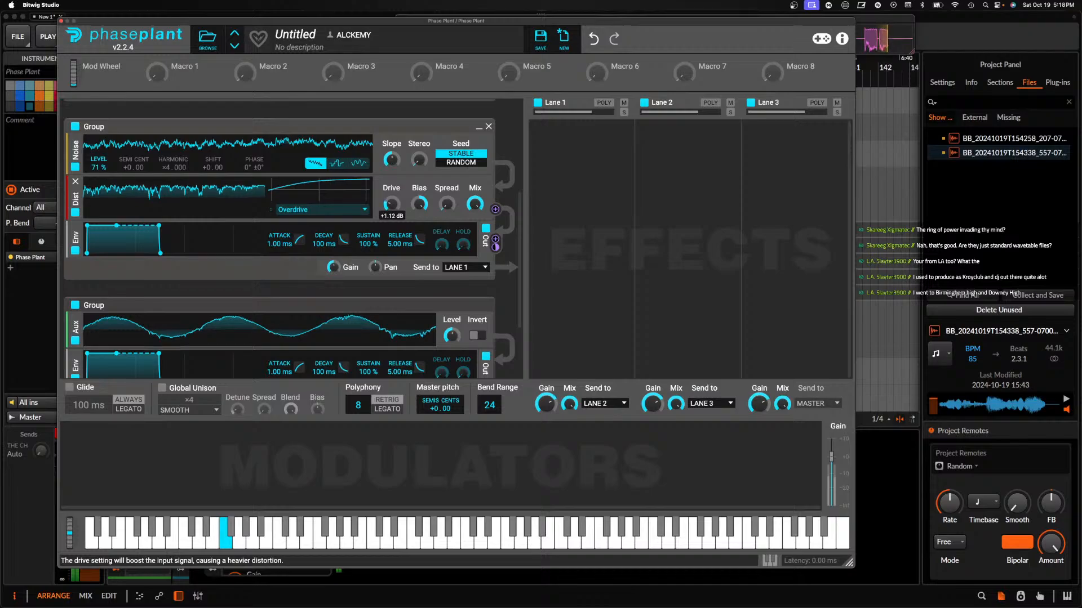
pyautogui.moveTo(114, 171); pyautogui.dragTo(115, 180)
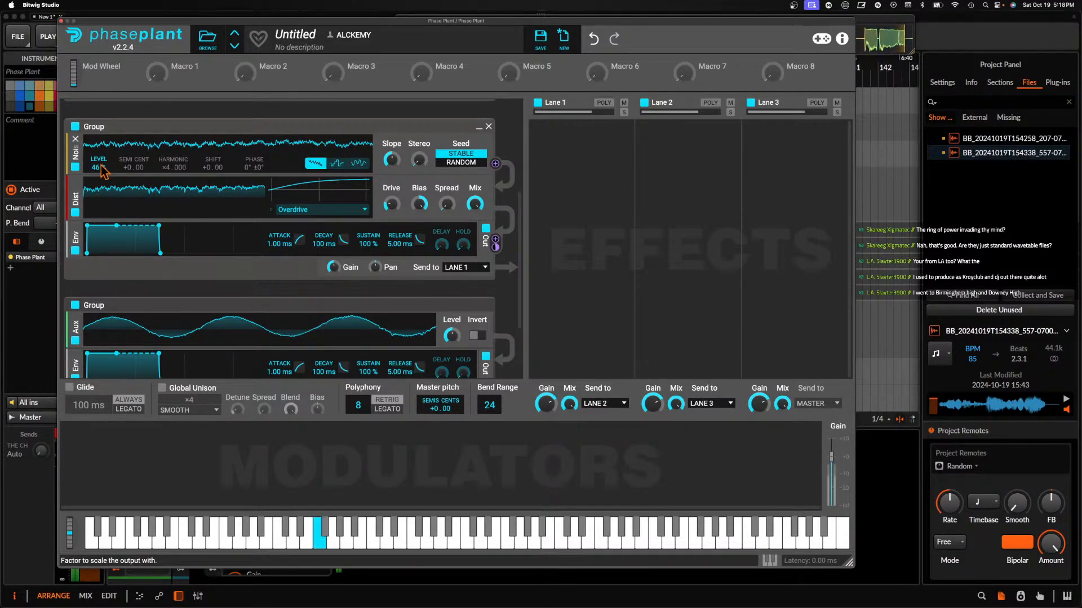
# Change the Analog generator's waveform to sawtooth
pyautogui.scroll(5, 232, 184)
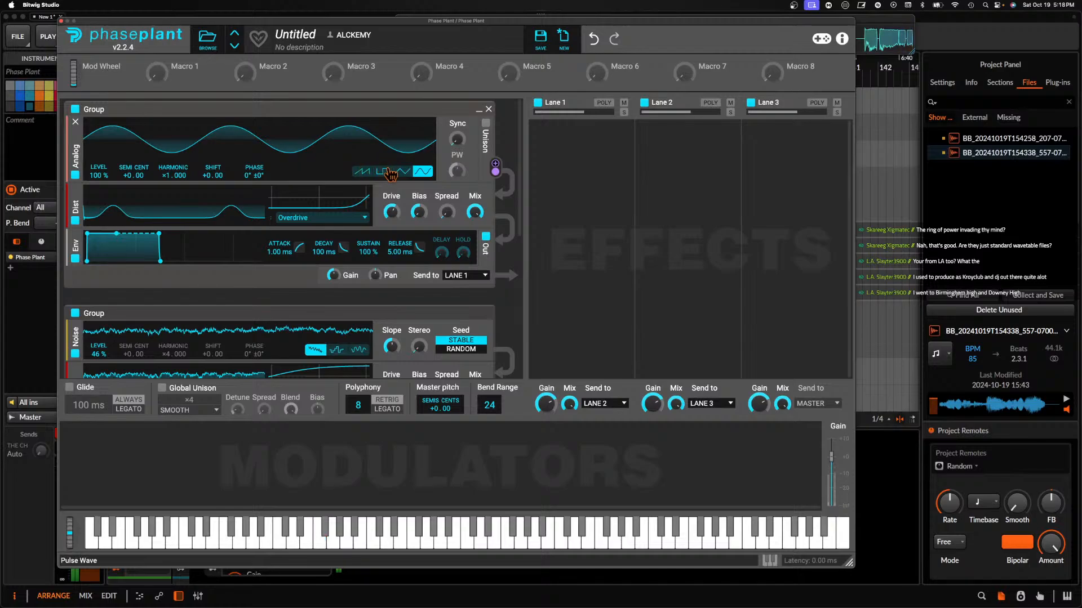
pyautogui.click(363, 172)
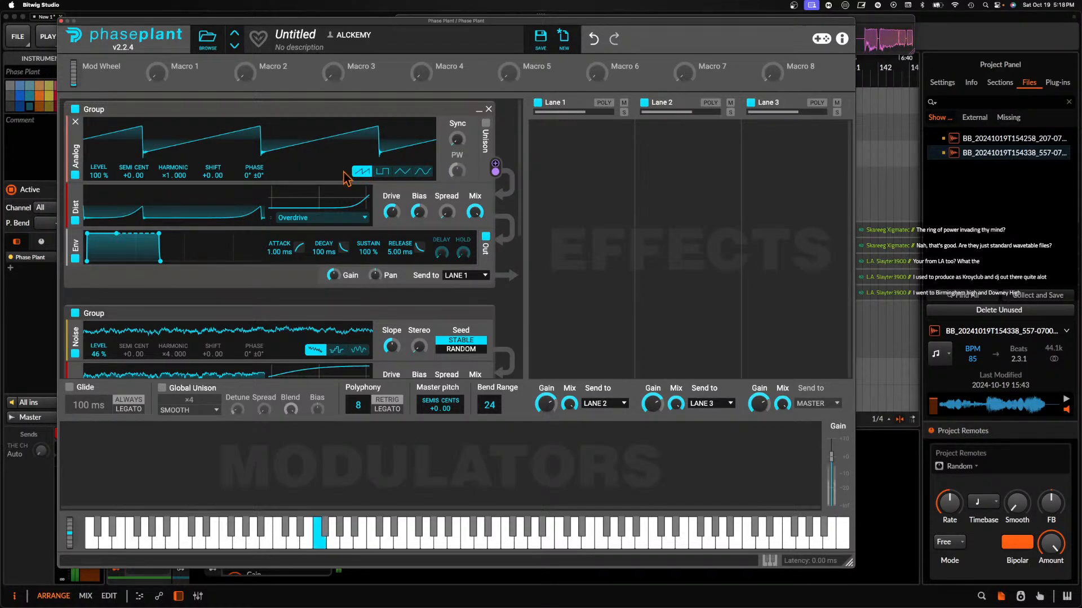
pyautogui.scroll(-3, 345, 180)
pyautogui.moveTo(391, 299)
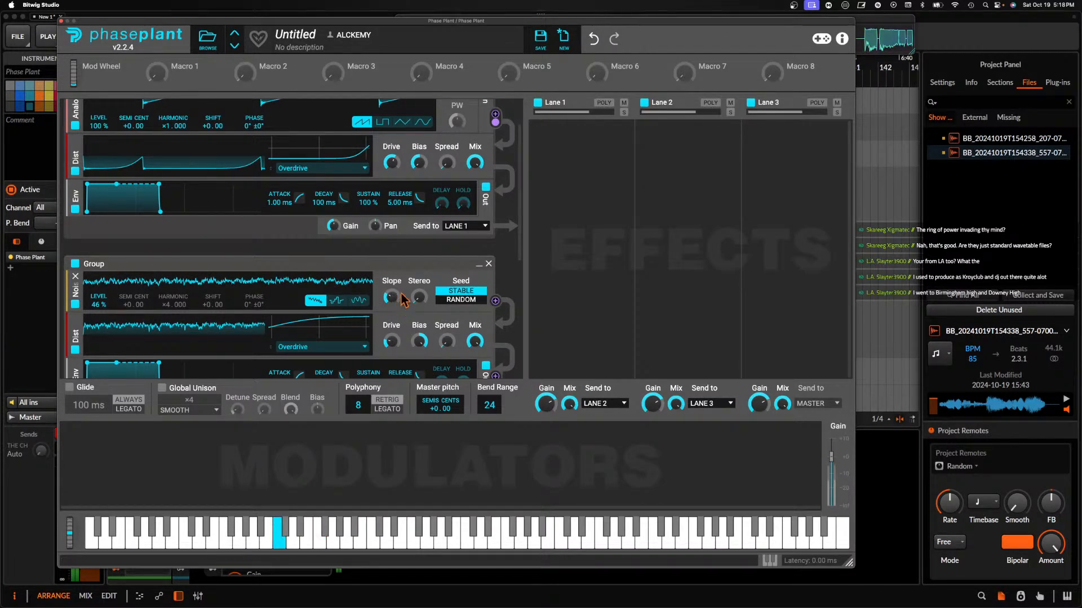
# Add a Slice EQ to Lane 1, shape a broad low-frequency boost in its editor, and close the editor
pyautogui.click(560, 157)
pyautogui.click(796, 253)
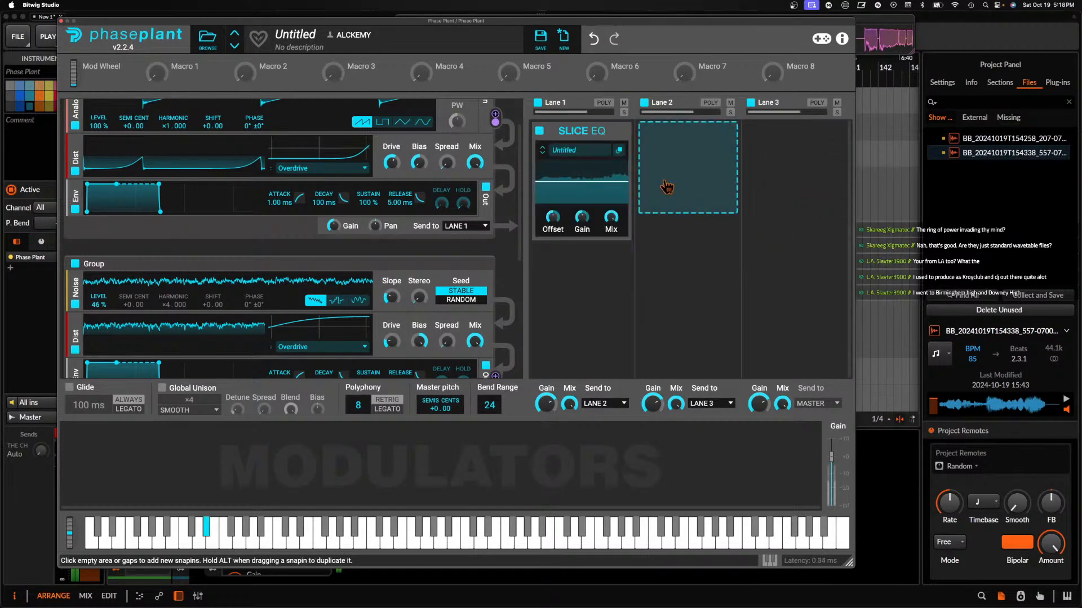
pyautogui.click(619, 149)
pyautogui.moveTo(737, 424); pyautogui.dragTo(596, 256)
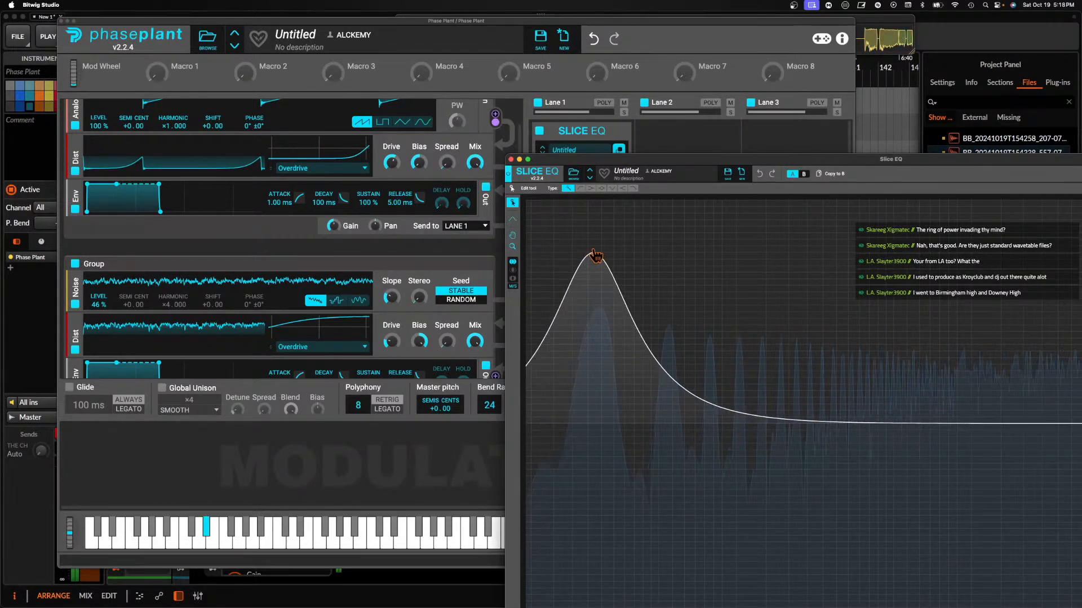
pyautogui.click(510, 159)
# Add an LFO modulator and sync its rate to the tempo at 4/16
pyautogui.scroll(2, 378, 248)
pyautogui.scroll(-5, 377, 248)
pyautogui.scroll(5, 378, 248)
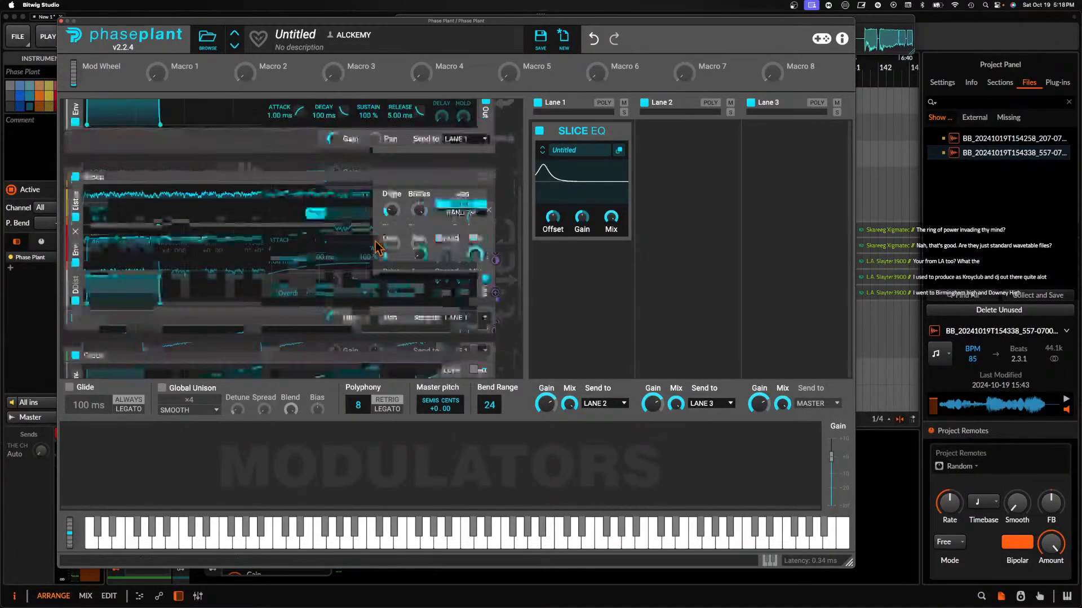
pyautogui.click(118, 434)
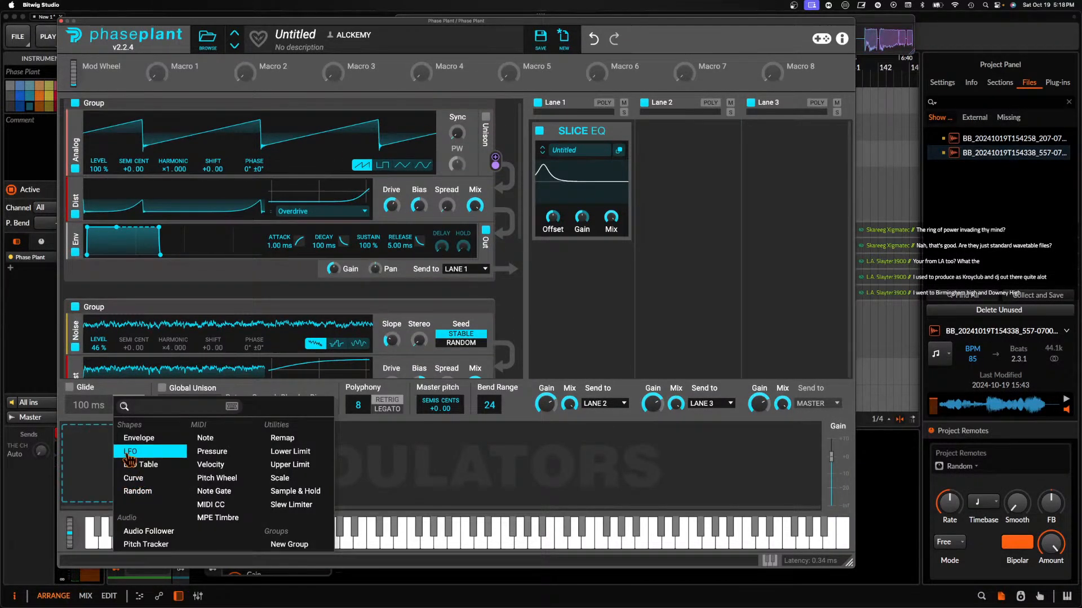
pyautogui.click(141, 453)
pyautogui.click(146, 491)
pyautogui.click(170, 502)
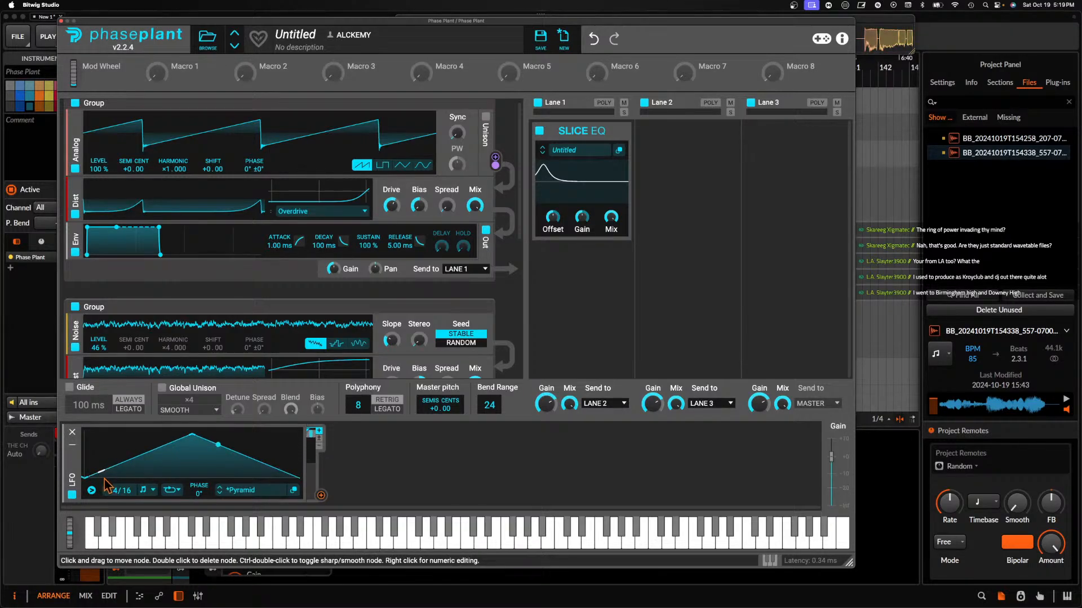
# Reshape the LFO's Pyramid curve into three rising steps at low, middle and full height
pyautogui.moveTo(107, 485); pyautogui.dragTo(131, 492)
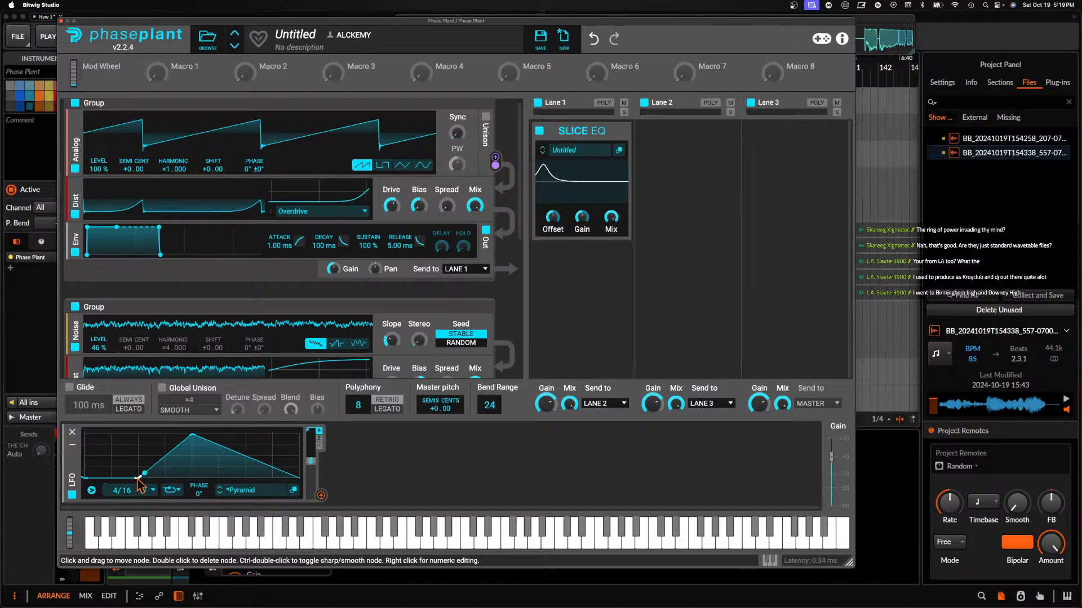
pyautogui.moveTo(150, 480); pyautogui.dragTo(160, 482)
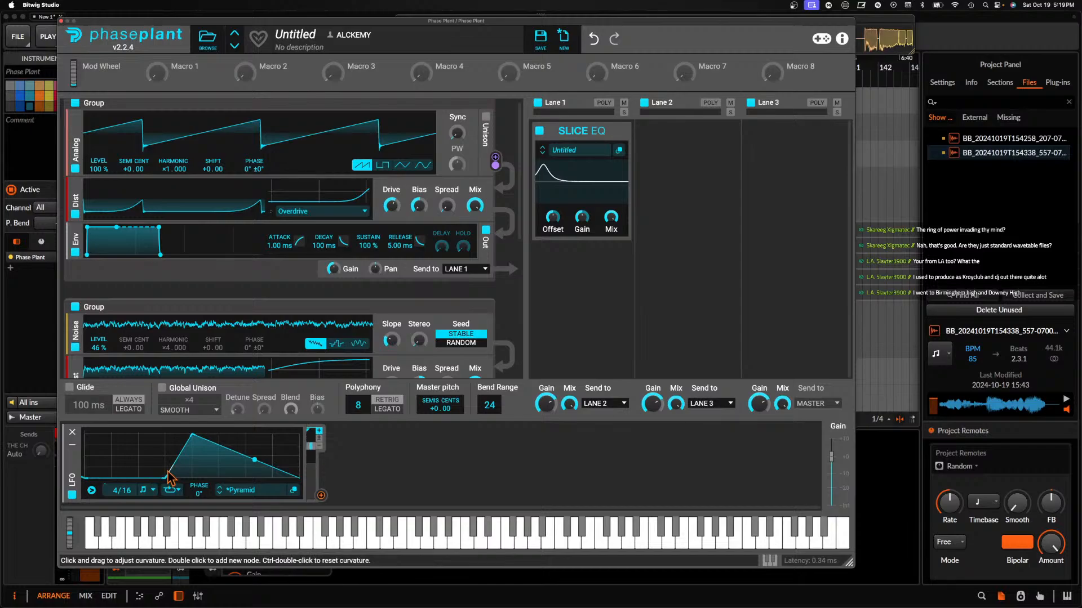
pyautogui.moveTo(167, 467); pyautogui.dragTo(231, 426)
pyautogui.doubleClick(271, 456)
pyautogui.moveTo(272, 457); pyautogui.dragTo(297, 434)
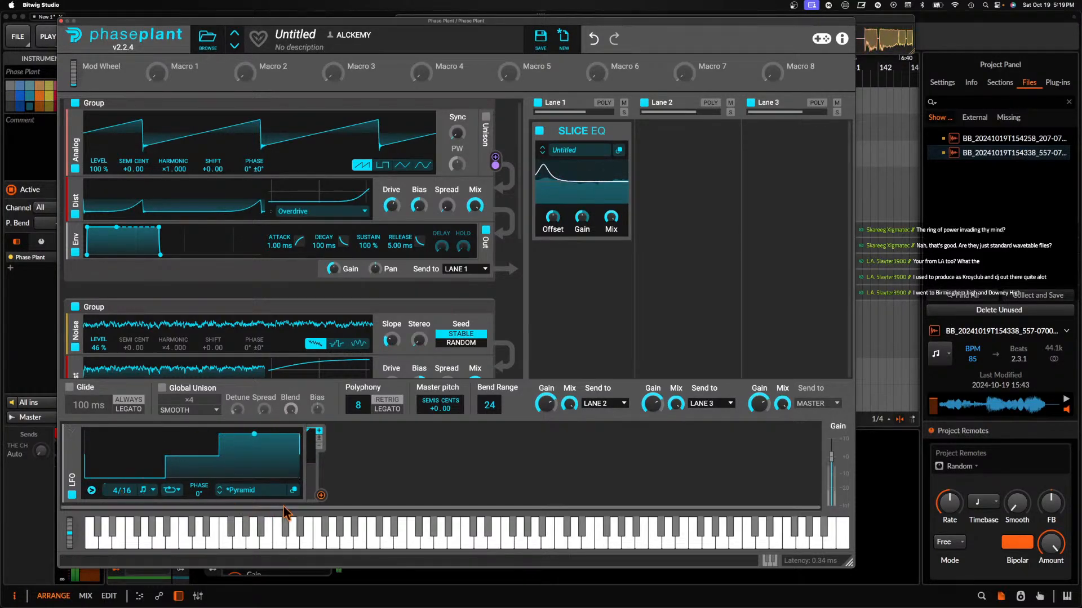
# Assign the LFO to modulate the Master pitch, make its output bipolar, and set its rate to 1/16
pyautogui.click(321, 496)
pyautogui.moveTo(366, 481); pyautogui.dragTo(441, 417)
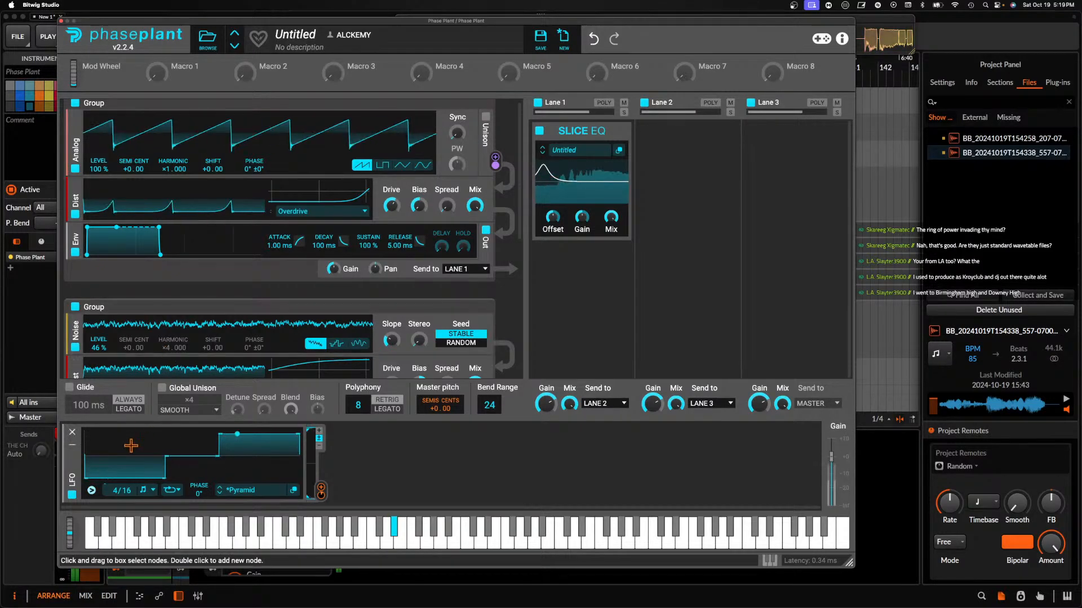
pyautogui.scroll(-3, 119, 499)
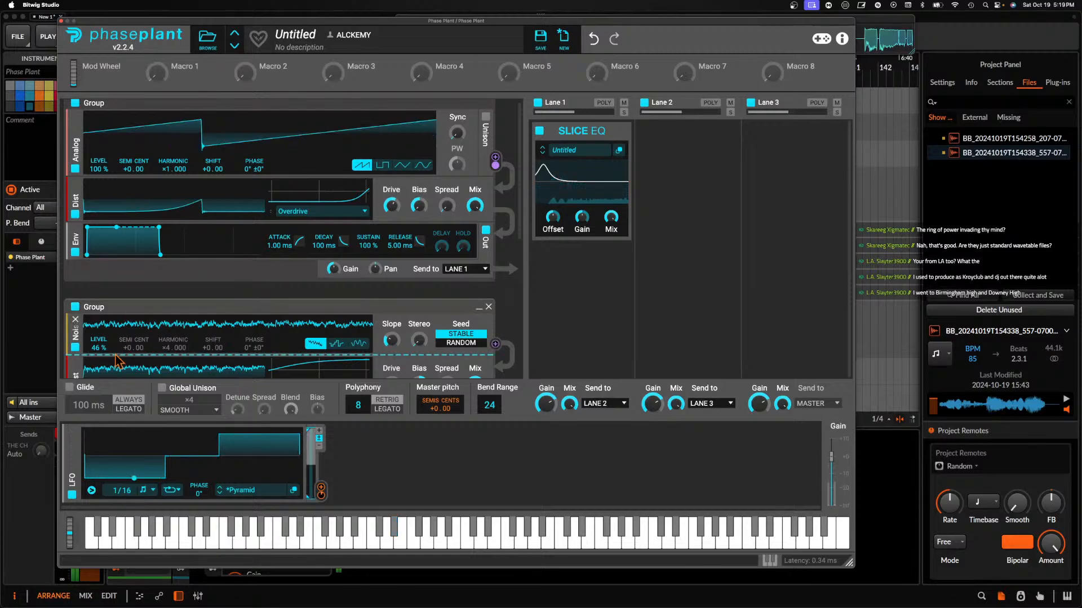
# Lower the Noise generator's Level to 33% and bypass the Slice EQ in Lane 1
pyautogui.scroll(-2, 100, 326)
pyautogui.scroll(-3, 100, 326)
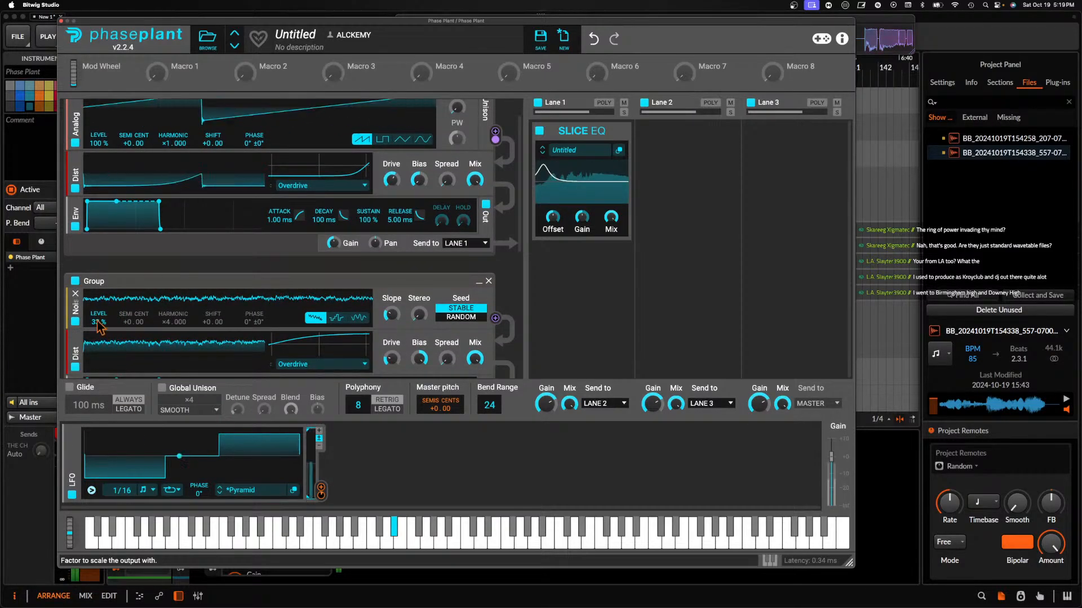
pyautogui.scroll(-2, 100, 325)
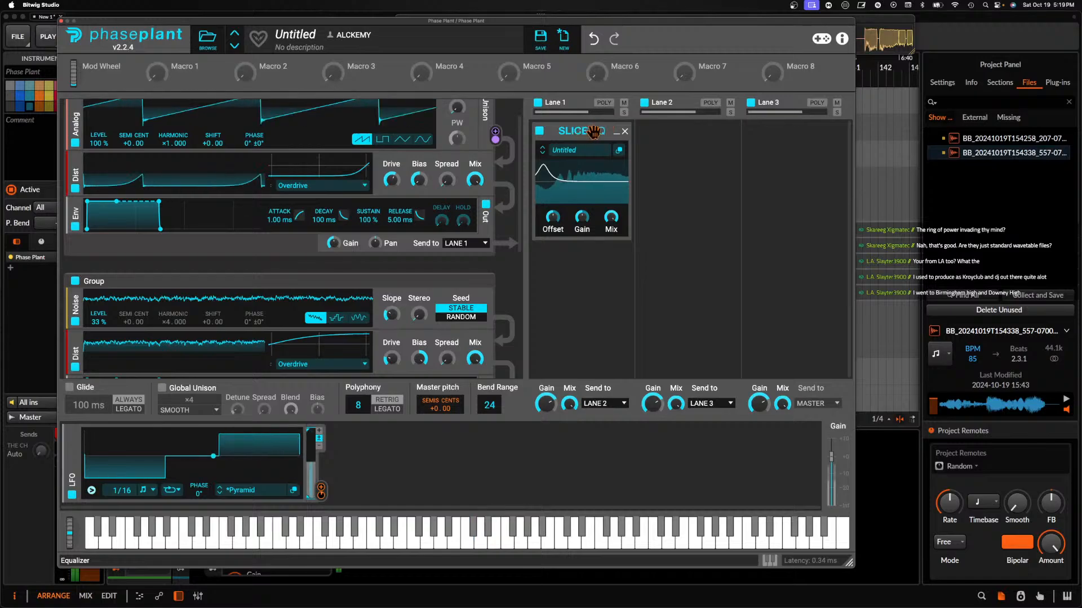
pyautogui.click(549, 131)
pyautogui.click(540, 131)
# Set the Noise group's envelope release to 0.65 ms, and the Aux group's envelope attack to 0 ms and release to 1.79 s
pyautogui.scroll(-3, 253, 320)
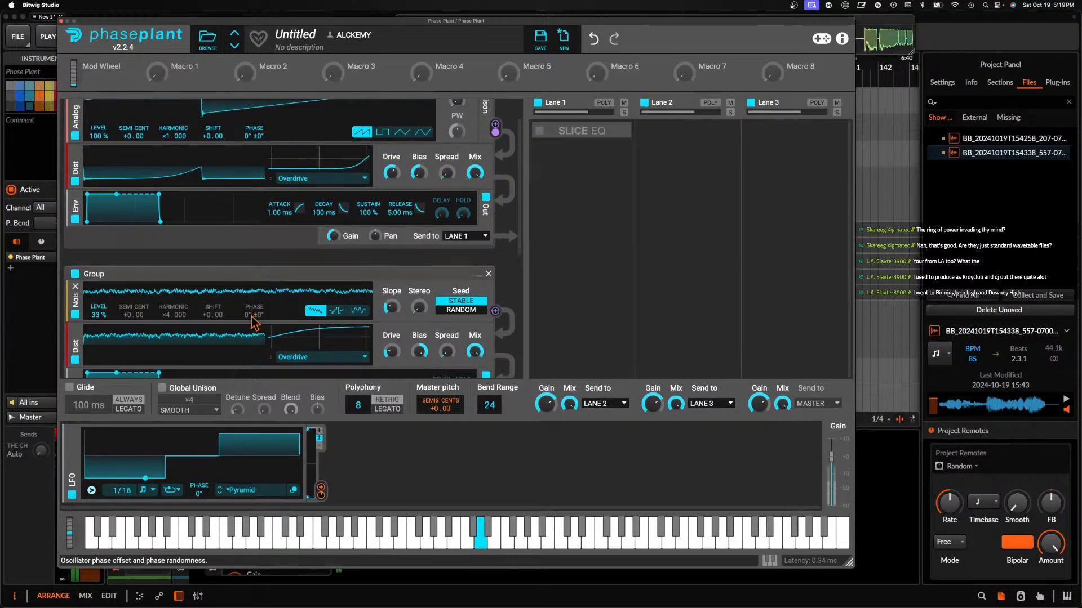
pyautogui.moveTo(161, 322)
pyautogui.mouseDown()
pyautogui.moveTo(198, 320)
pyautogui.moveTo(162, 322)
pyautogui.mouseUp()
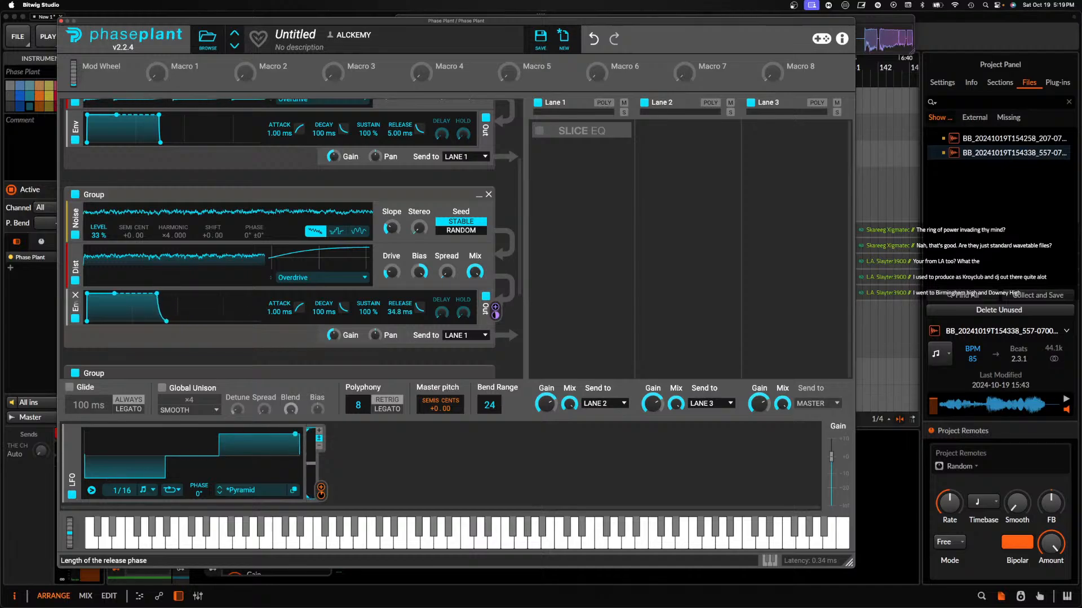
pyautogui.scroll(-5, 162, 322)
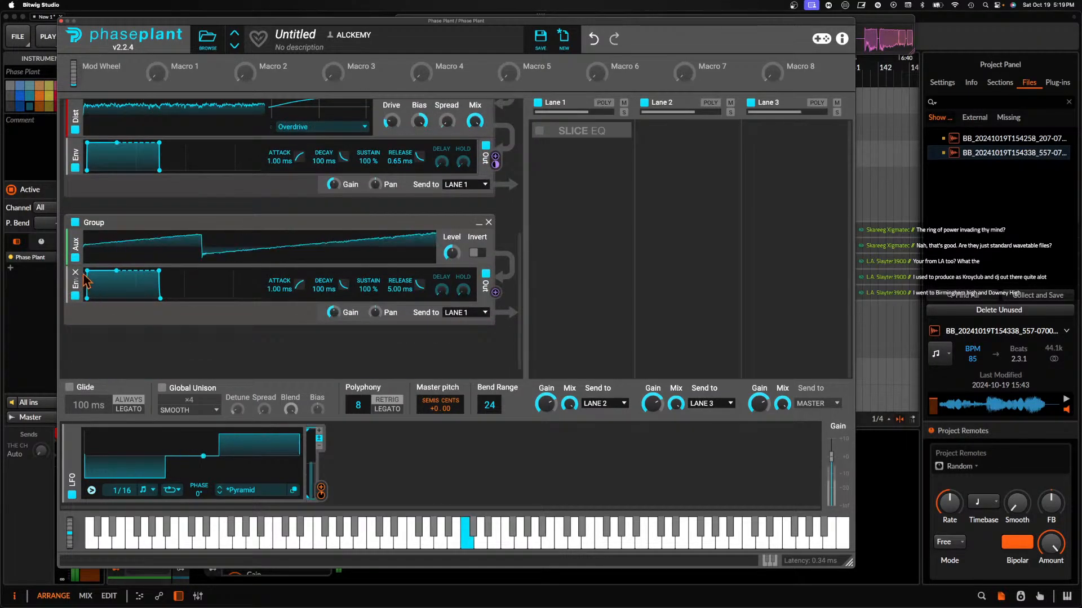
pyautogui.moveTo(88, 271)
pyautogui.mouseDown()
pyautogui.moveTo(123, 271)
pyautogui.moveTo(87, 271)
pyautogui.mouseUp()
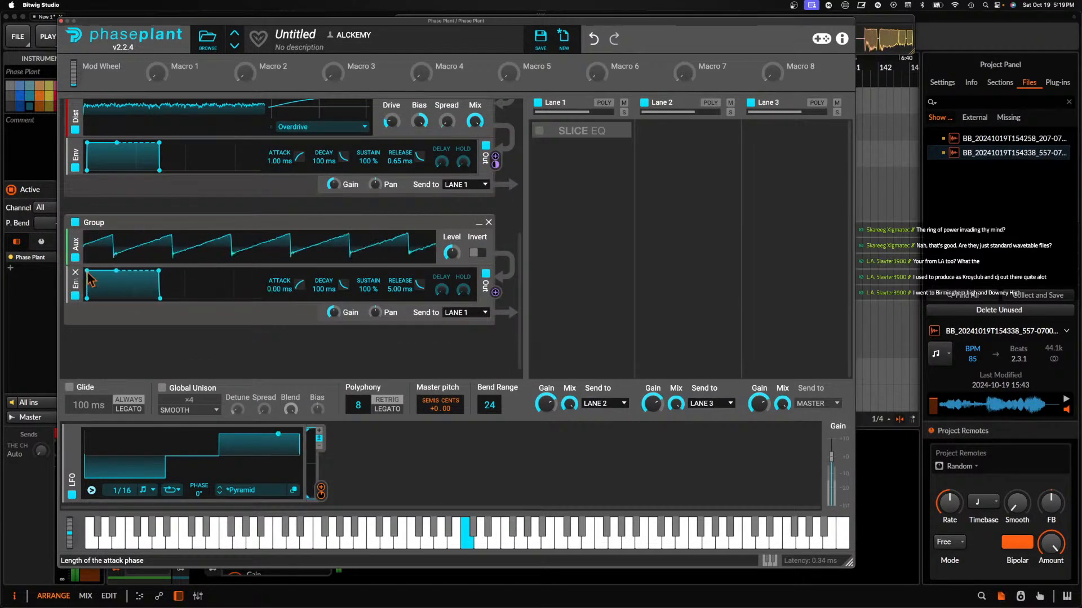
pyautogui.moveTo(161, 299); pyautogui.dragTo(231, 298)
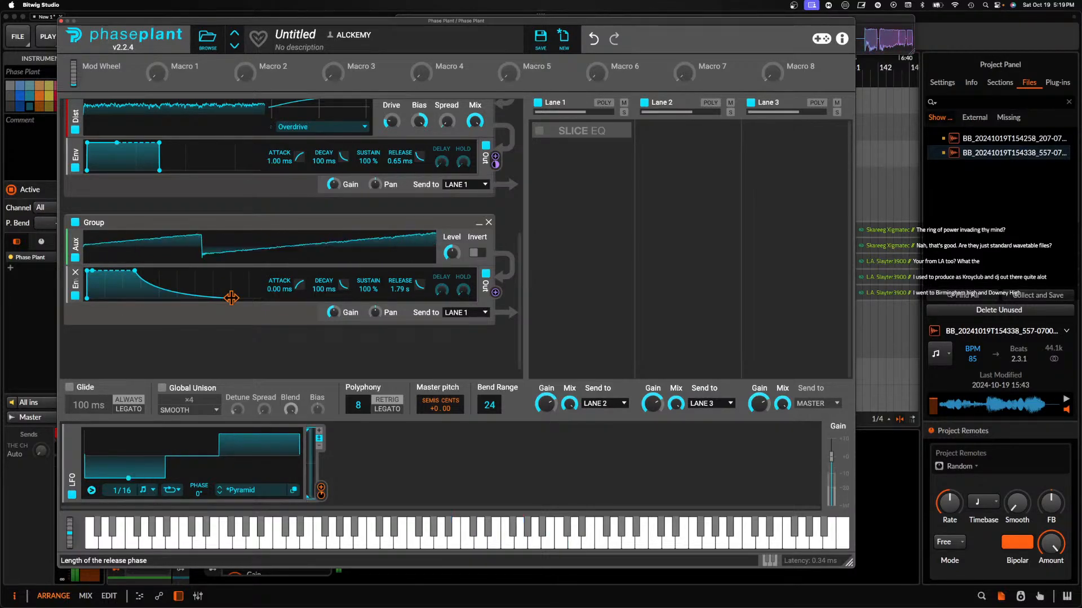
# Change the Analog generator to a pulse wave and raise the Noise generator's Level to 73%
pyautogui.scroll(1, 233, 303)
pyautogui.scroll(8, 233, 306)
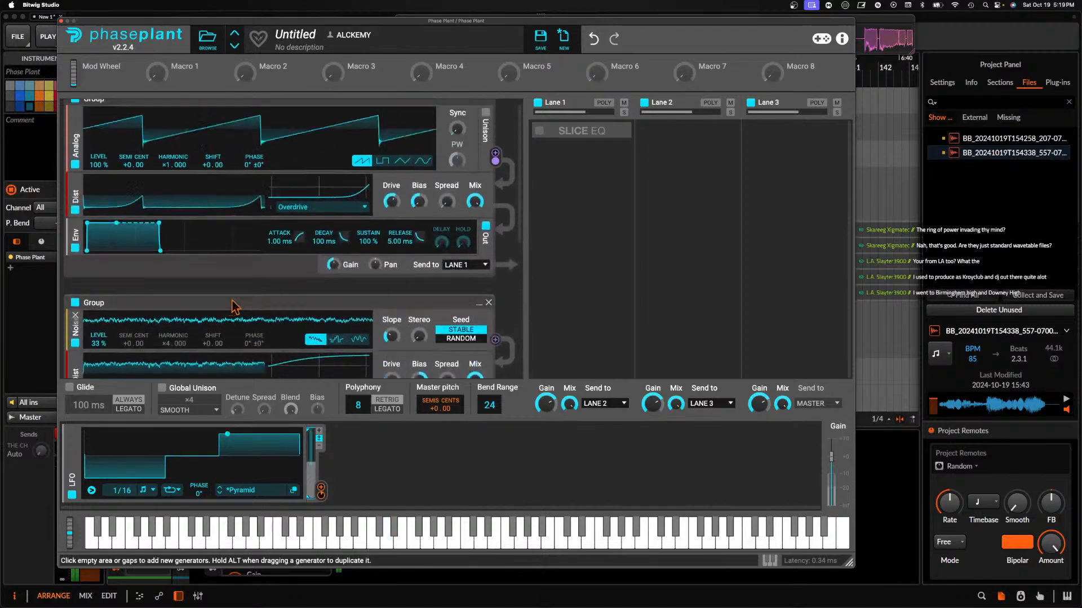
pyautogui.click(385, 171)
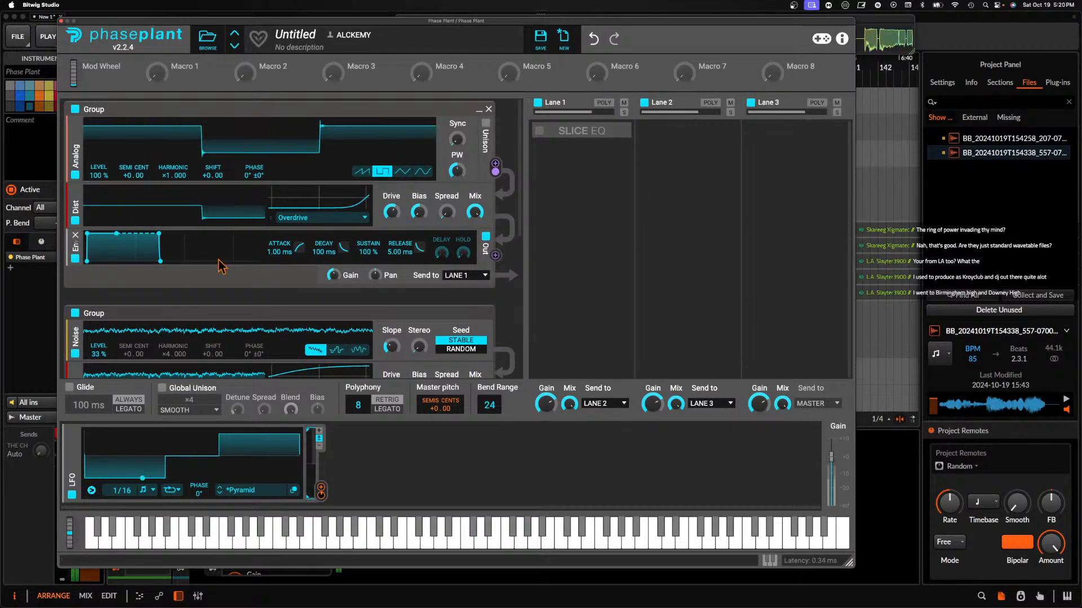
pyautogui.scroll(-2, 218, 264)
pyautogui.moveTo(97, 299)
pyautogui.mouseDown()
pyautogui.moveTo(97, 265)
pyautogui.moveTo(97, 278)
pyautogui.mouseUp()
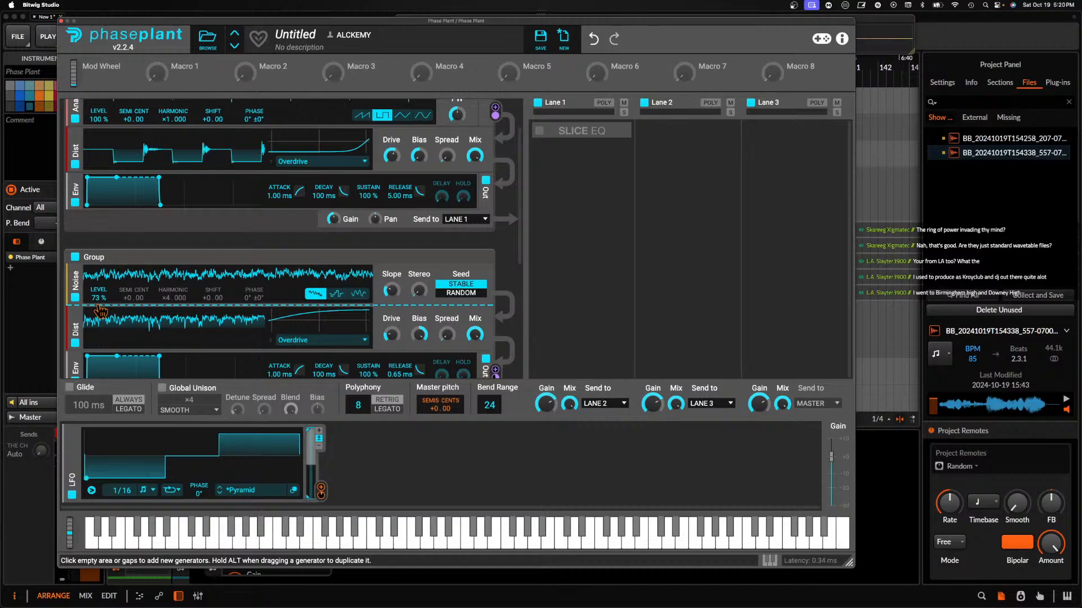
pyautogui.scroll(2, 294, 208)
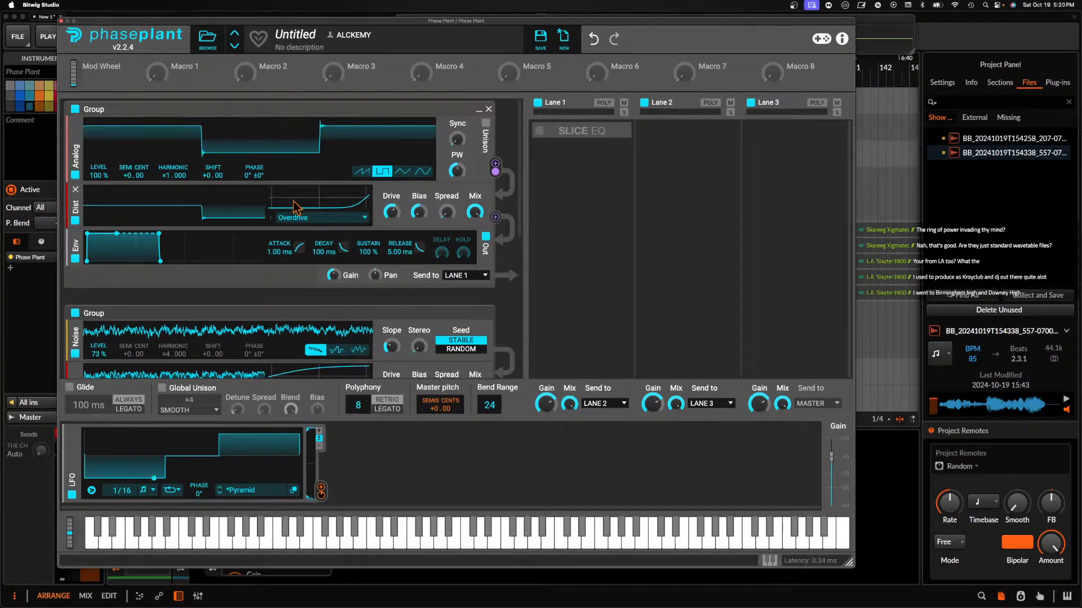
pyautogui.scroll(-5, 214, 242)
pyautogui.scroll(5, 277, 263)
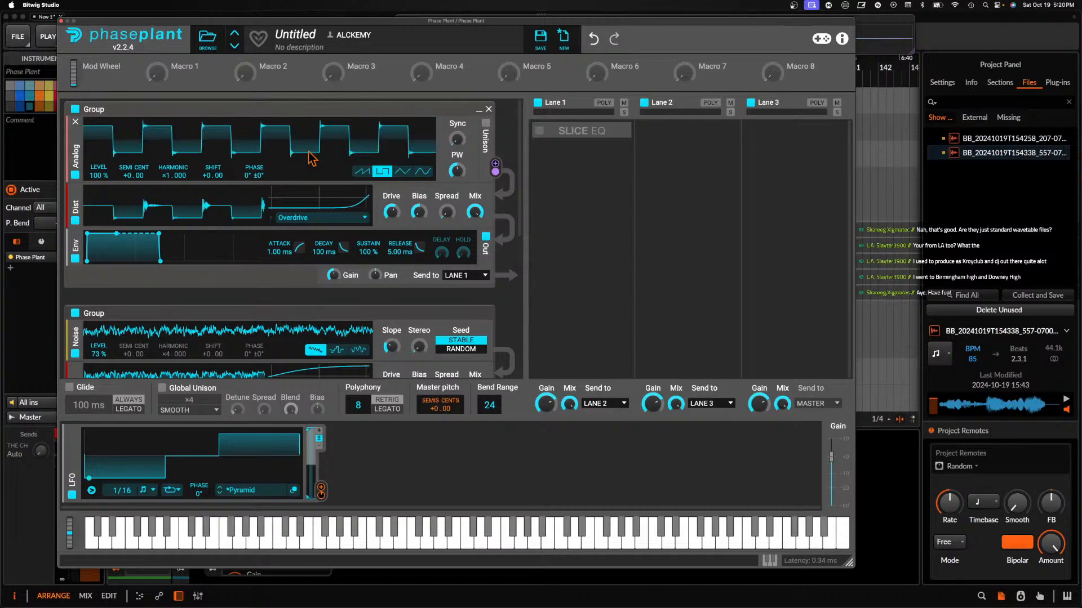
pyautogui.scroll(-2, 310, 159)
pyautogui.scroll(2, 298, 175)
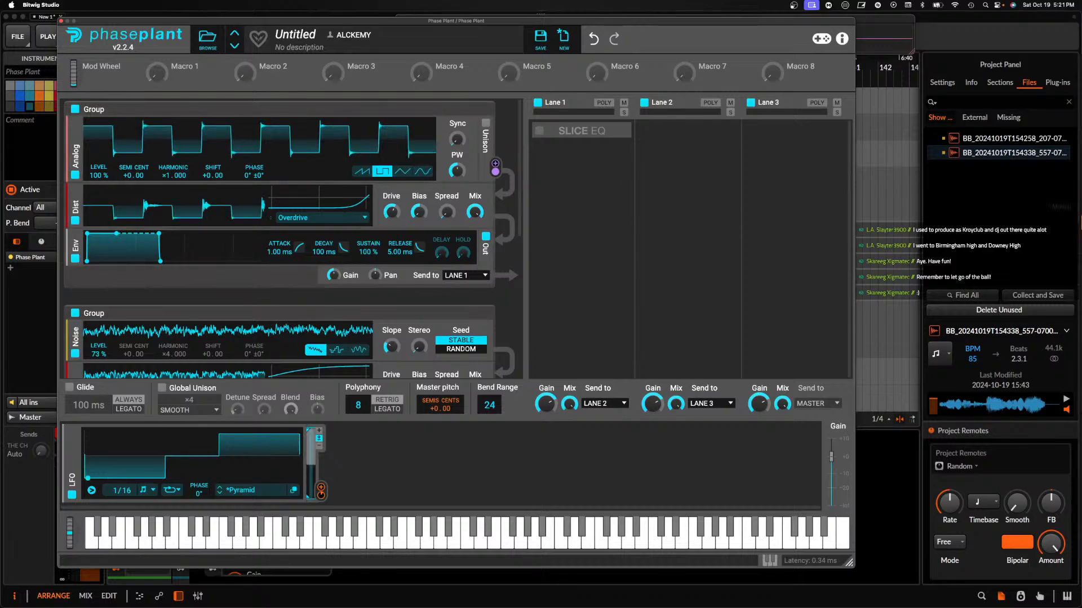
# Switch to the OBS window with the streaming controls
pyautogui.moveTo(1075, 186)
pyautogui.click(1069, 146)
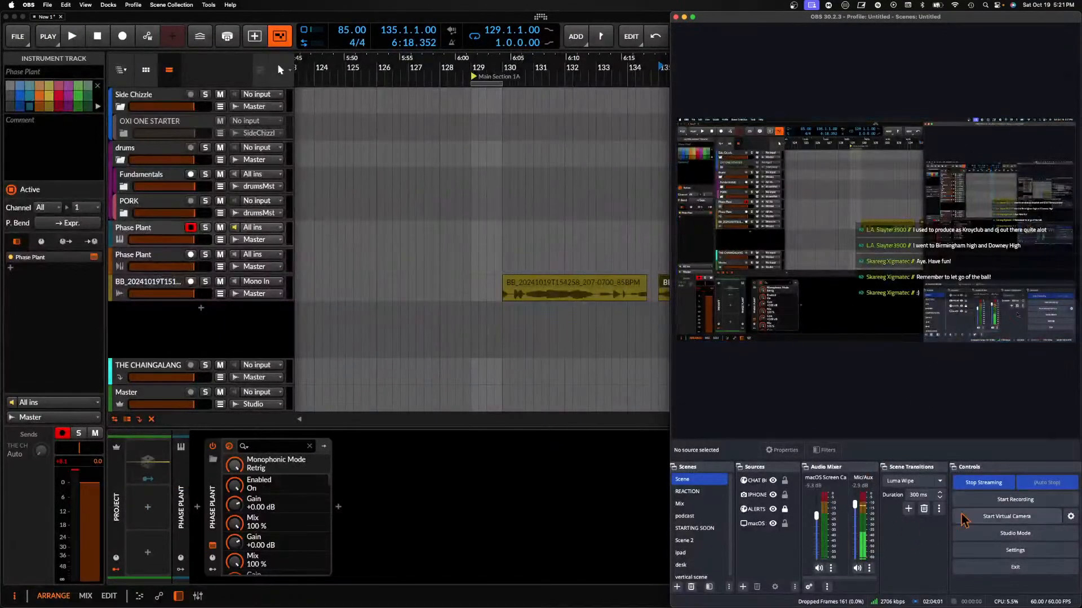